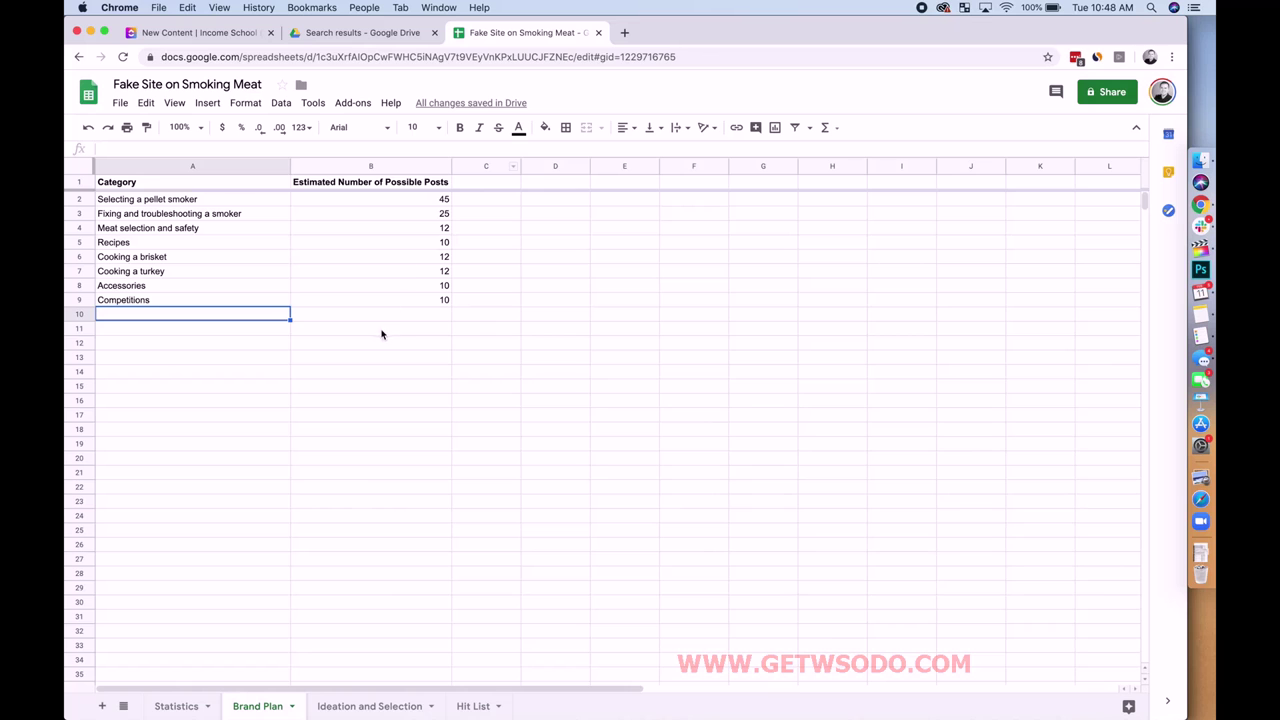
Step: Go from the Brand Plan sheet to the Ideation and Selection sheet to start listing search queries
{"action": "left_click", "coordinate": [358, 706]}
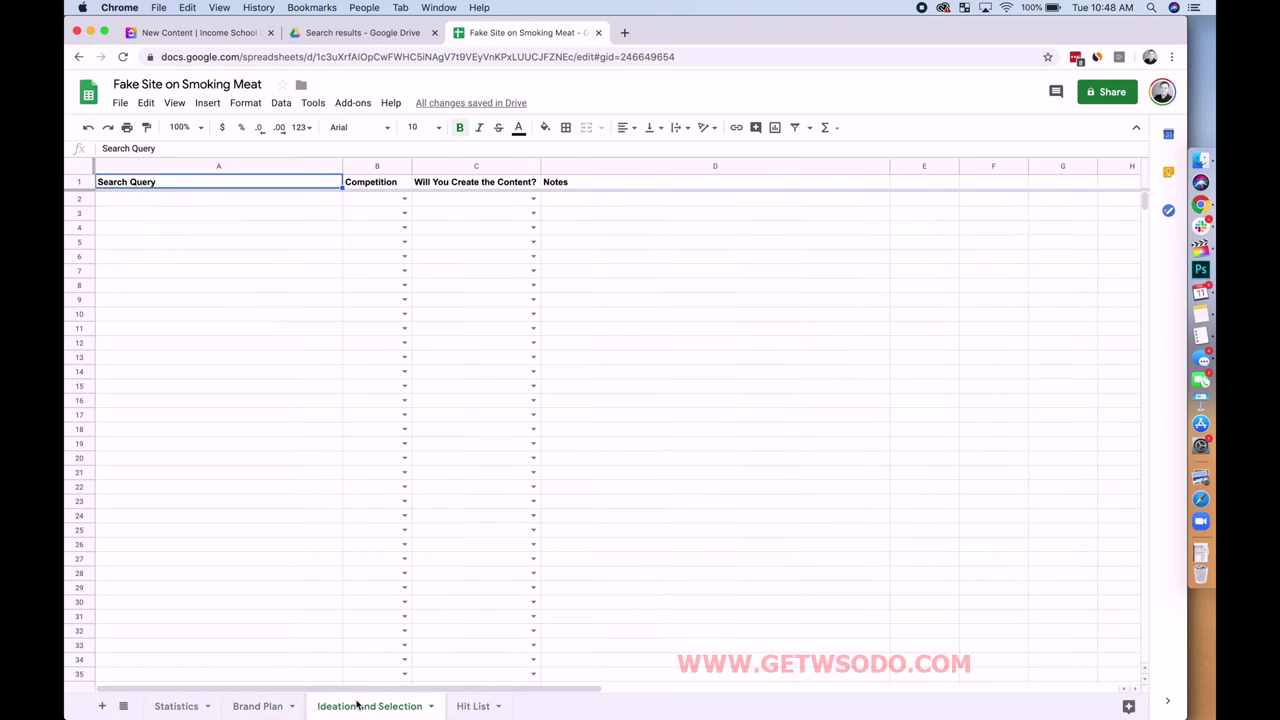
{"action": "left_click", "coordinate": [260, 706]}
{"action": "left_click", "coordinate": [362, 708]}
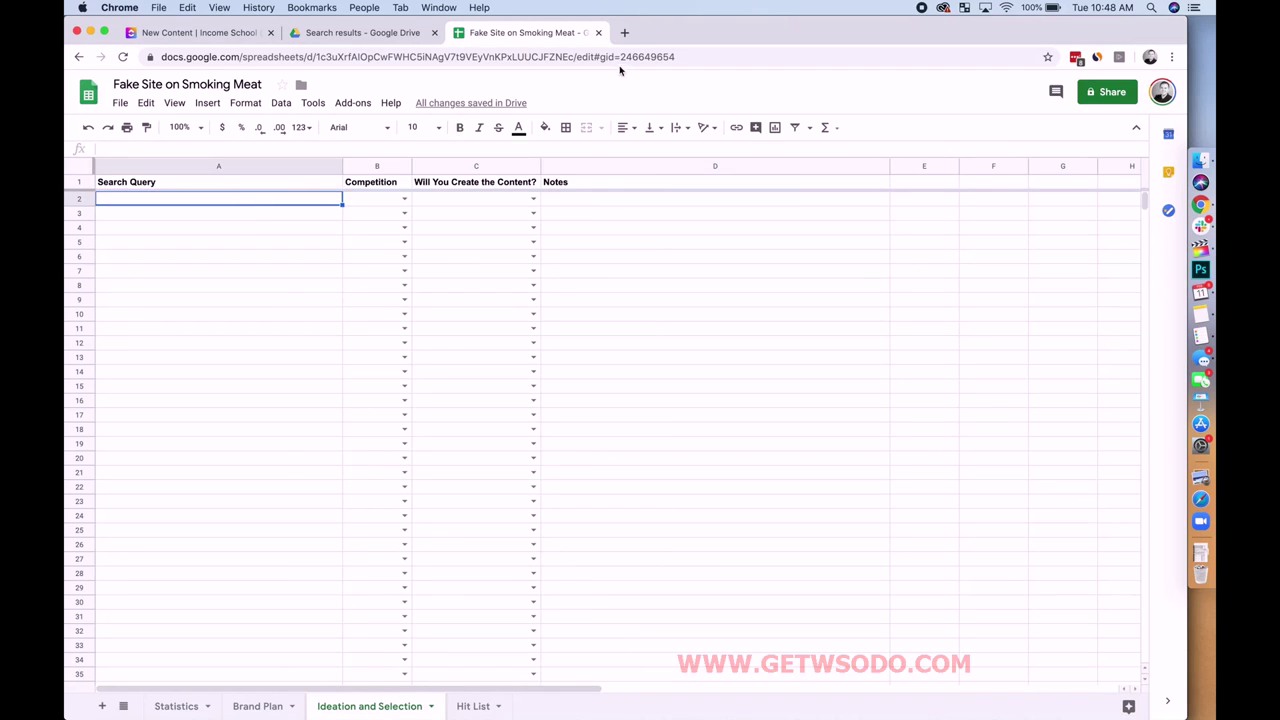
Step: Check Google's autocomplete suggestions for "best pellet" and "best smoker" in a new browser tab
{"action": "left_click", "coordinate": [624, 32]}
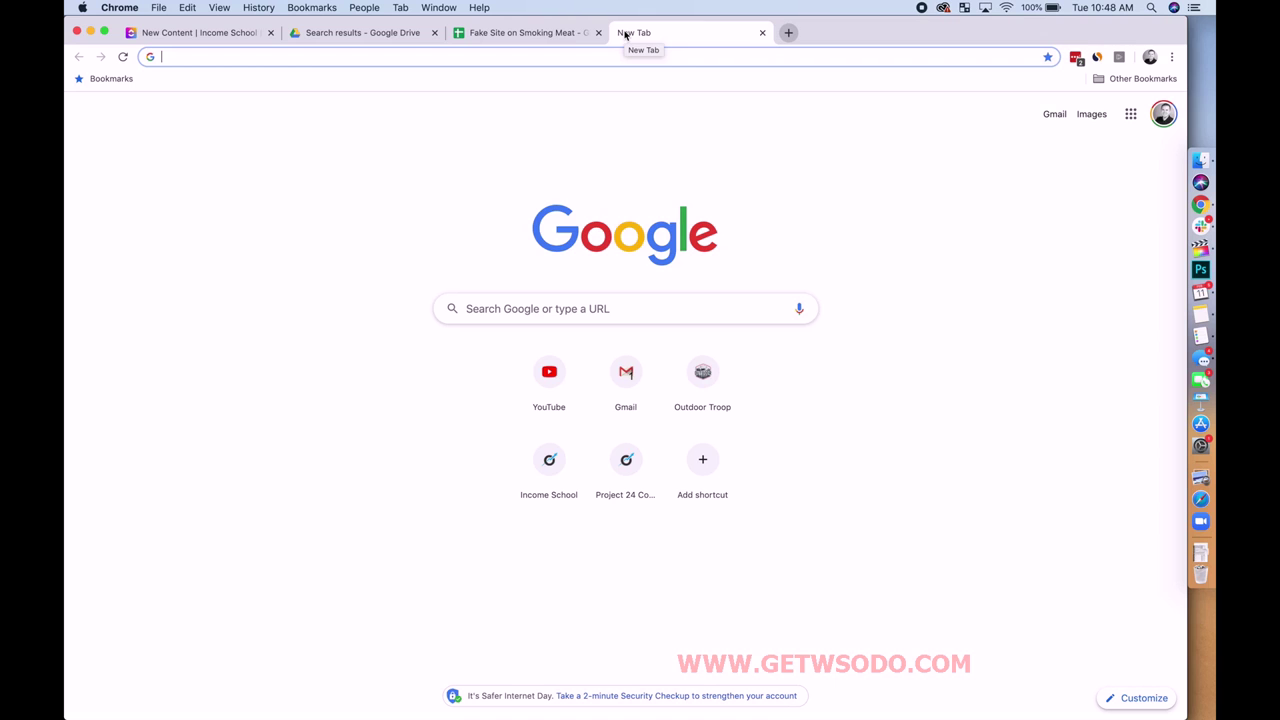
{"action": "type", "text": "best "}
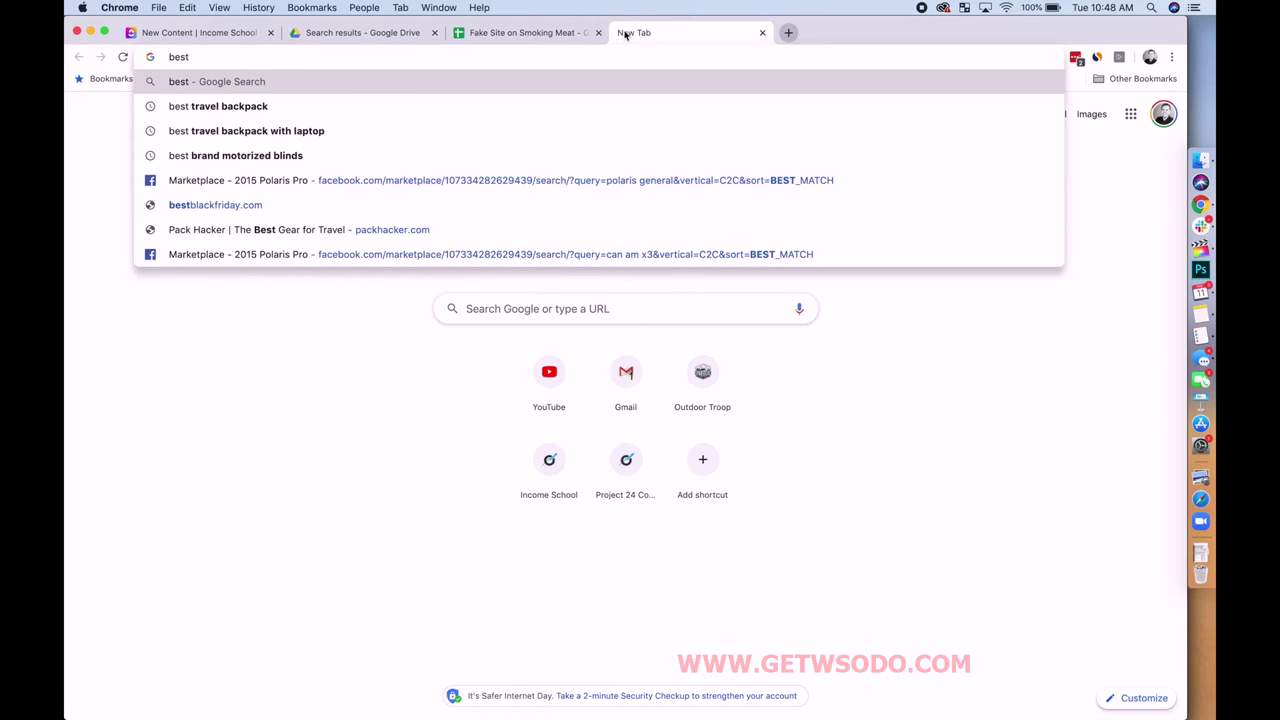
{"action": "type", "text": "pellet"}
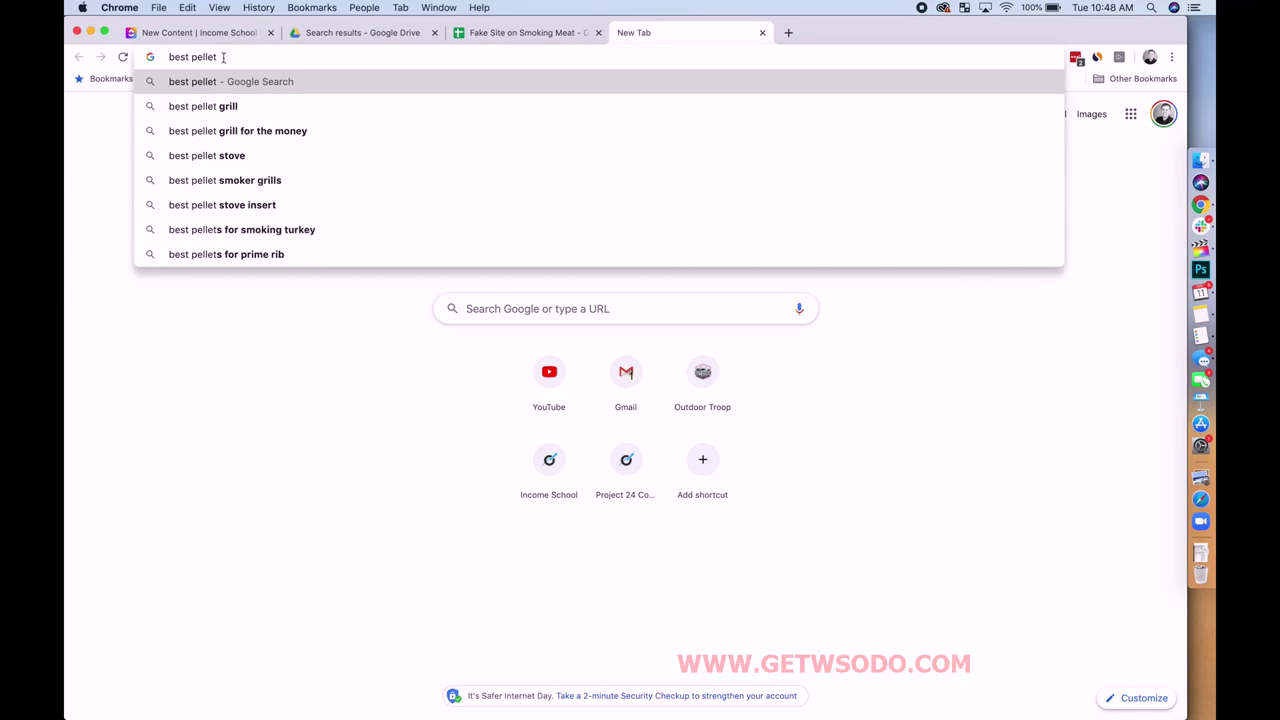
{"action": "left_click_drag", "start_coordinate": [223, 57], "coordinate": [111, 61]}
{"action": "type", "text": "best smoker"}
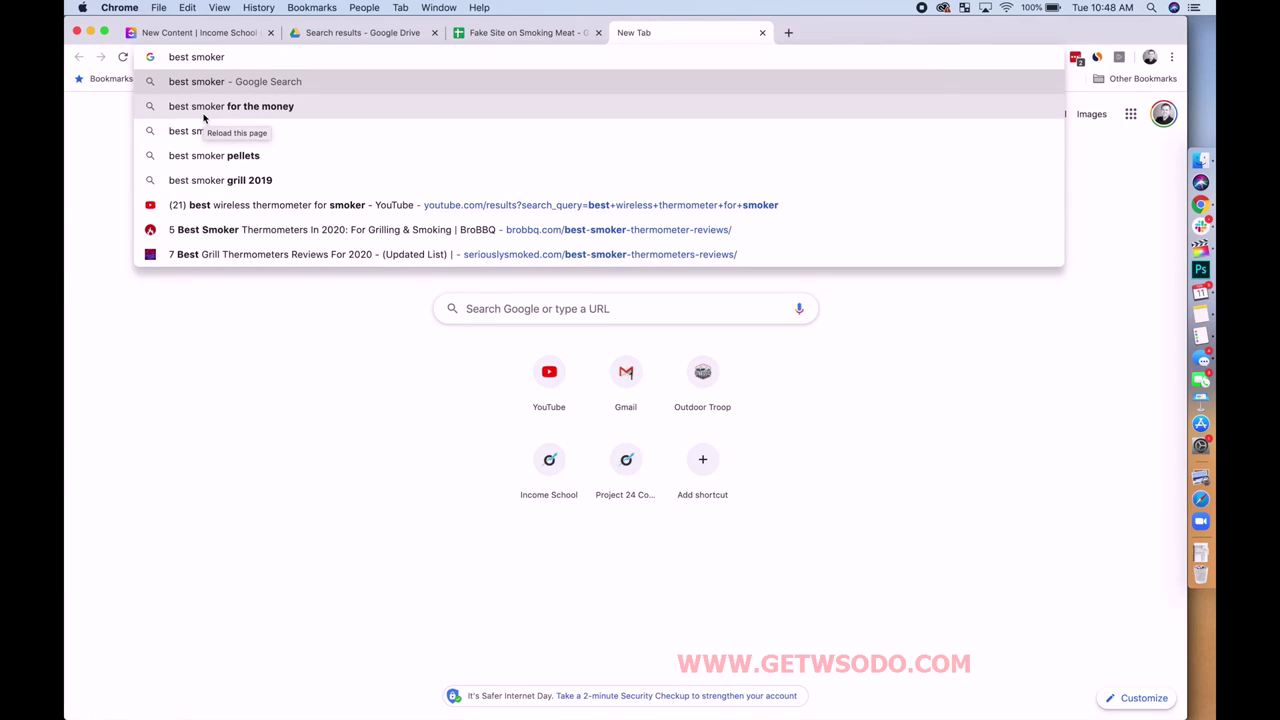
Step: Open Google Trends in a separate browser tab and look up the search term "smoker"
{"action": "left_click", "coordinate": [788, 32]}
{"action": "type", "text": "google trends"}
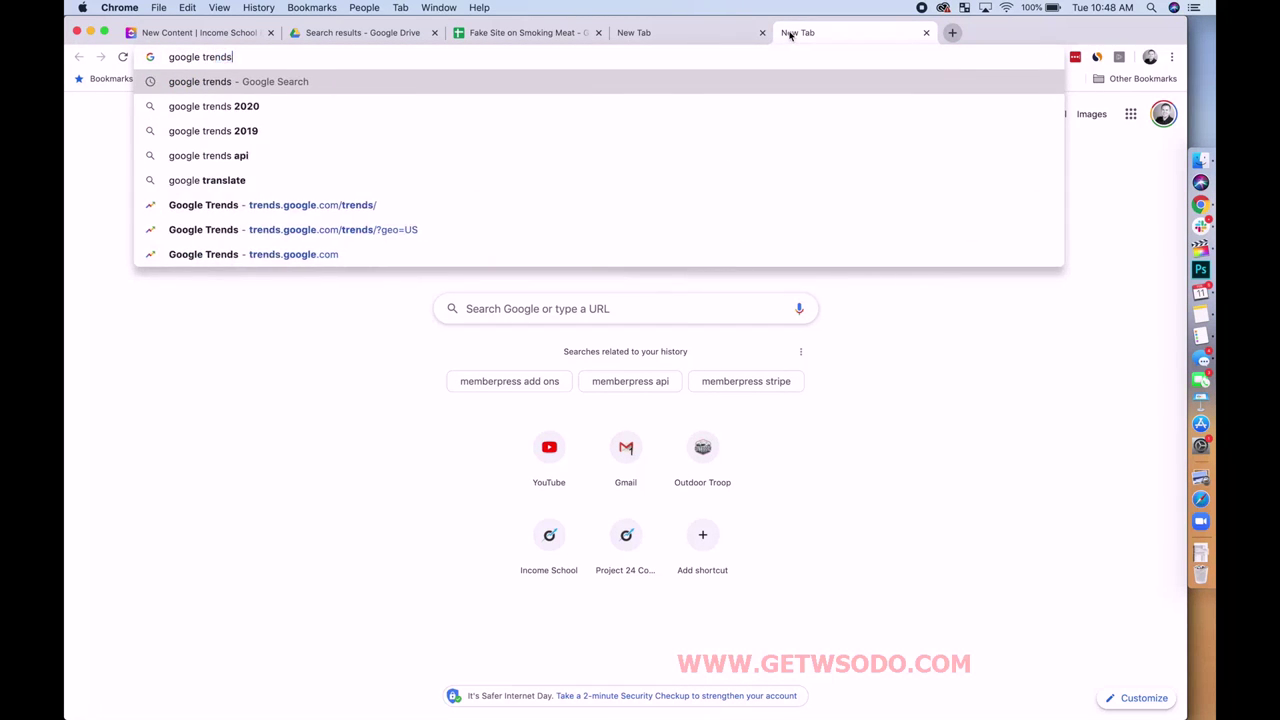
{"action": "key", "text": "Return"}
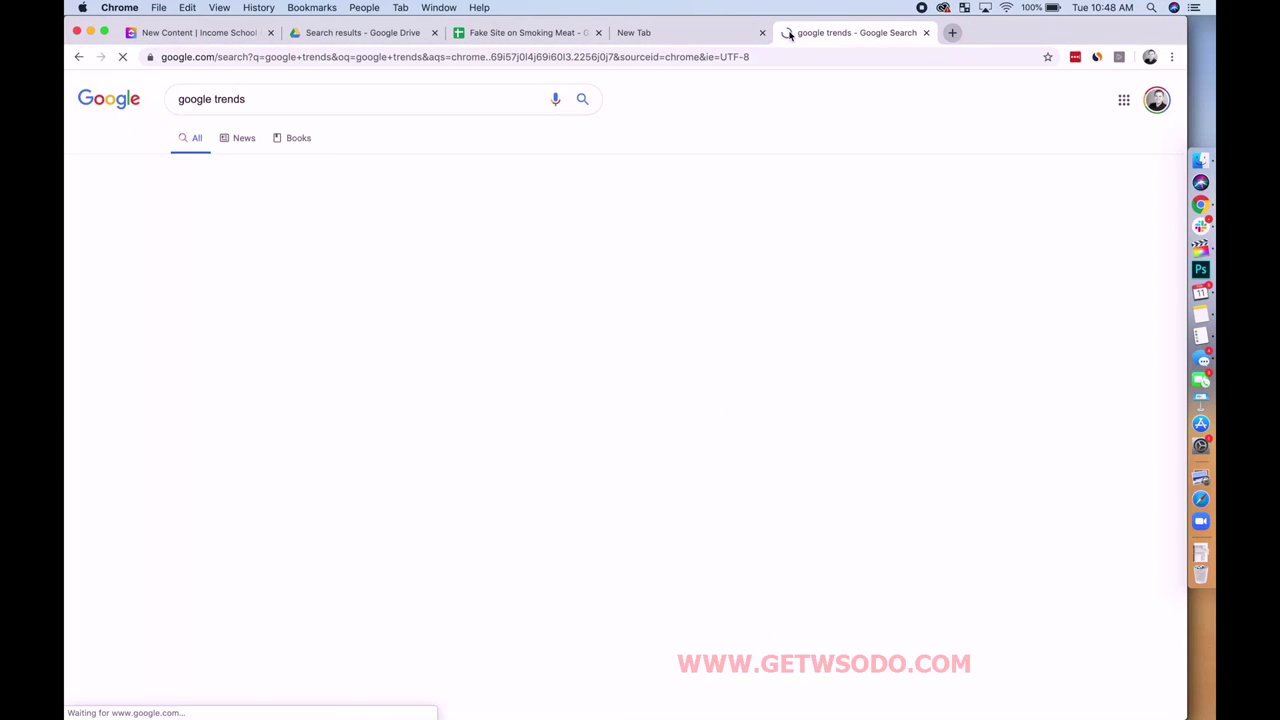
{"action": "left_click", "coordinate": [204, 215]}
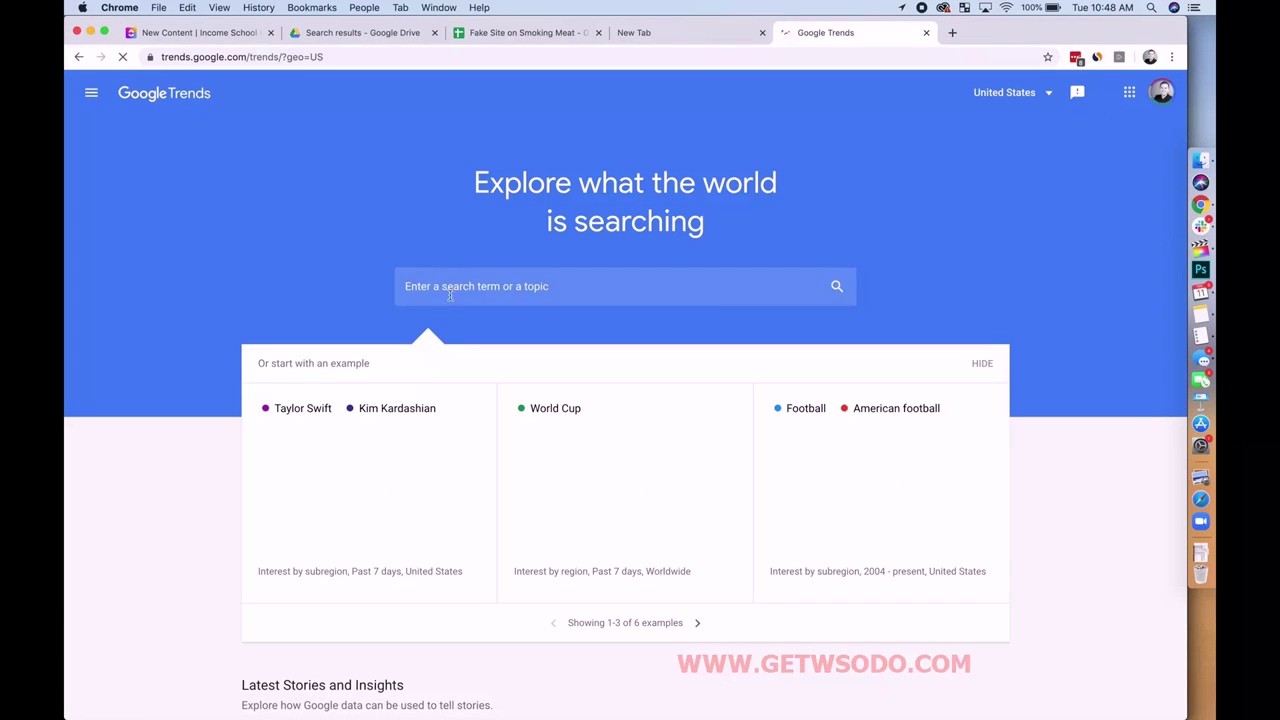
{"action": "left_click", "coordinate": [455, 290]}
{"action": "type", "text": "sm"}
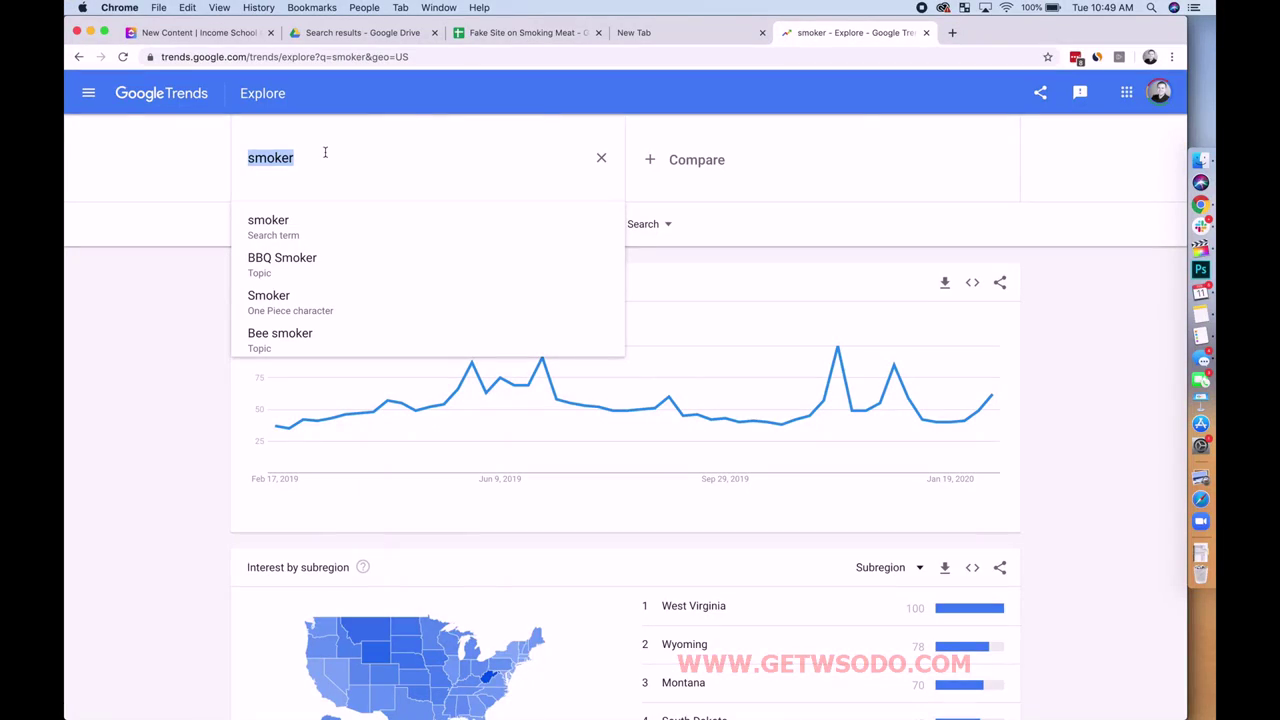
Step: Compare the Google Trends interest for "pellet smoker" and "pellet grill" and review the charts and subregion breakdown
{"action": "type", "text": "pellet smoker"}
{"action": "key", "text": "Return"}
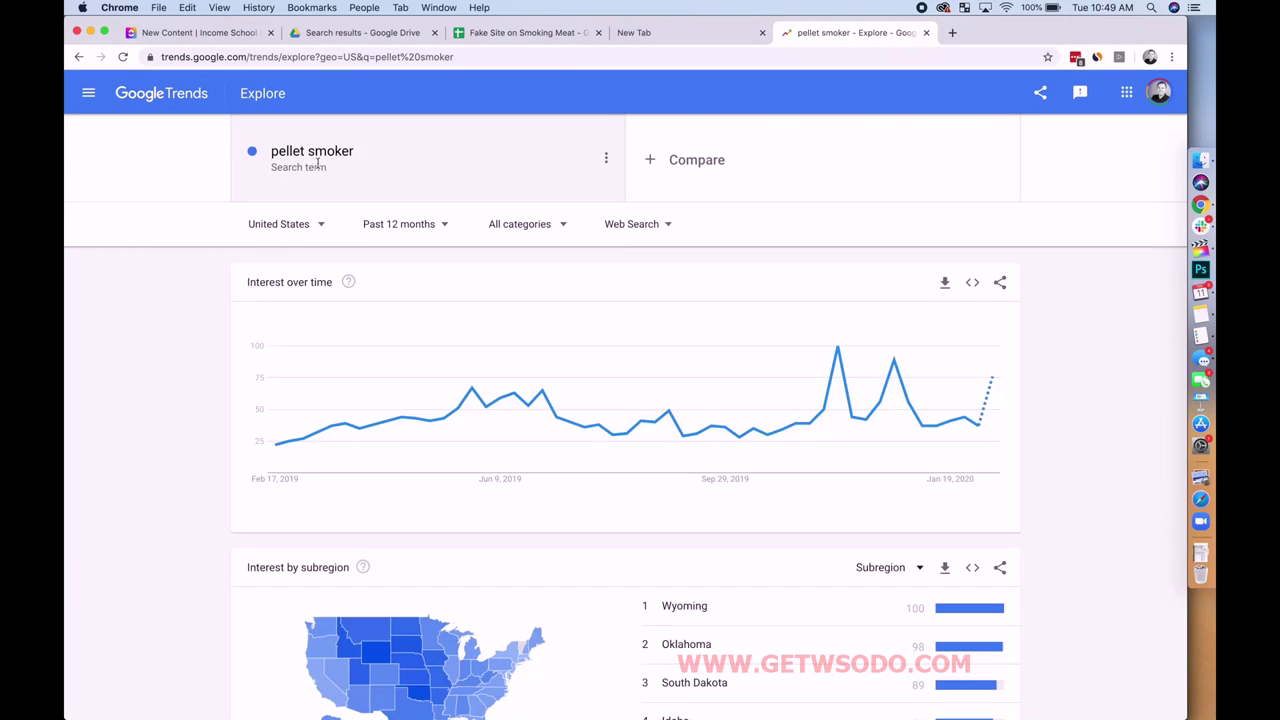
{"action": "left_click", "coordinate": [757, 160]}
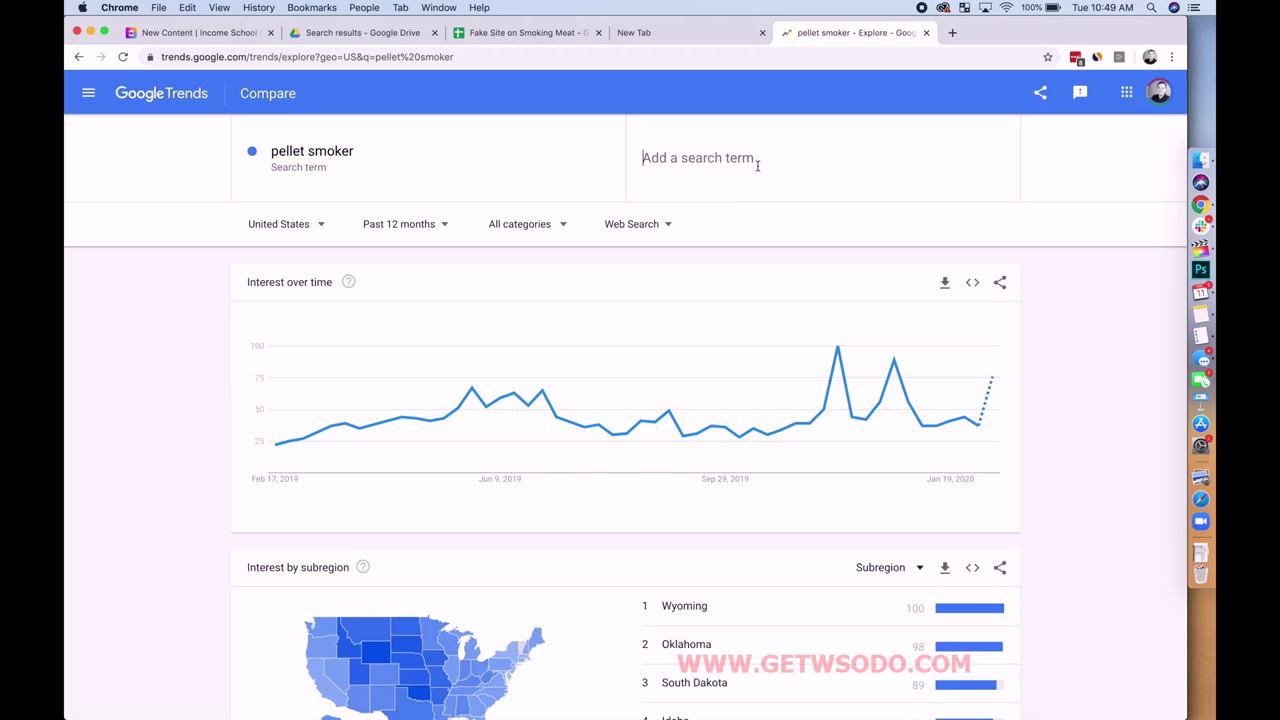
{"action": "type", "text": "pellet grill"}
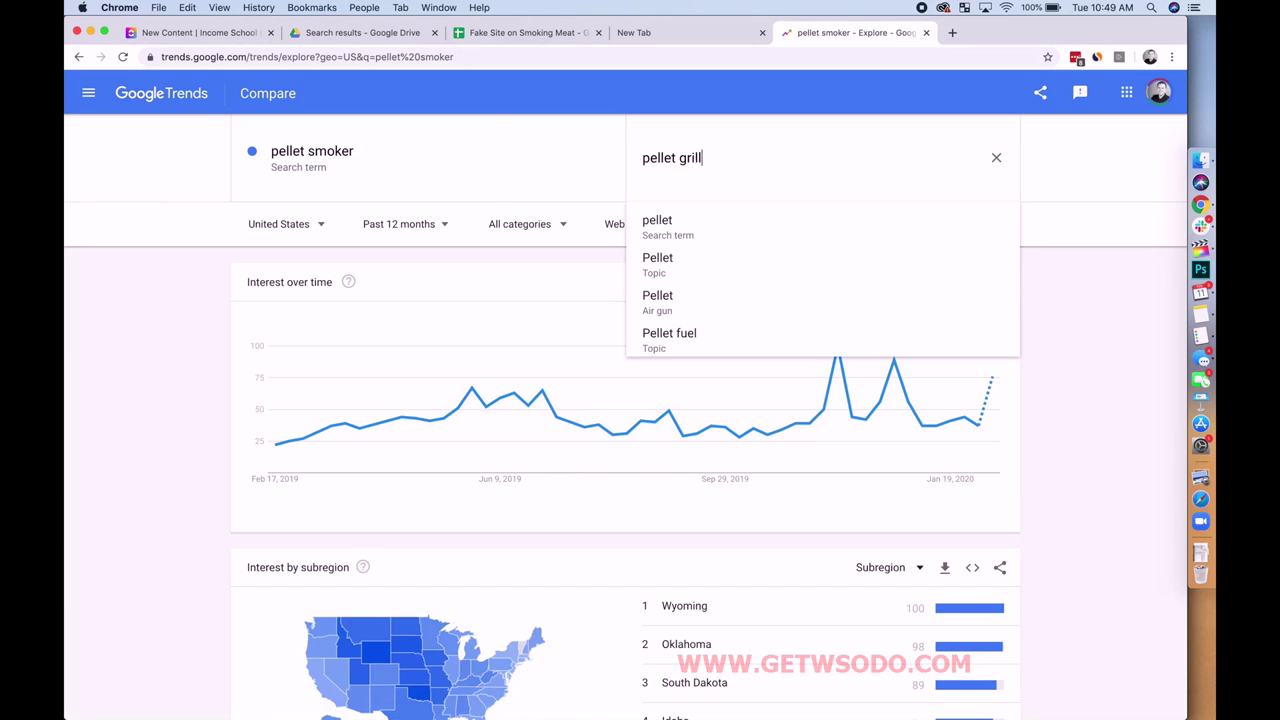
{"action": "key", "text": "Return"}
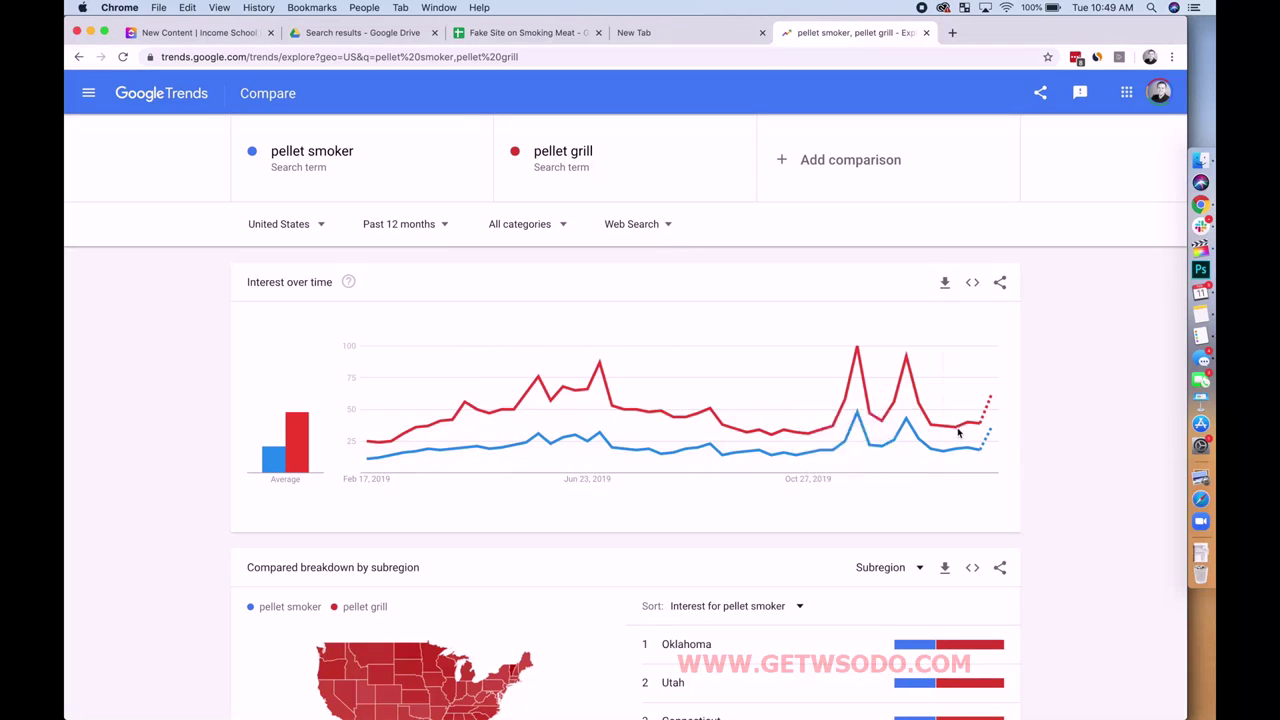
{"action": "scroll", "coordinate": [960, 432], "scroll_direction": "down", "scroll_amount": 3}
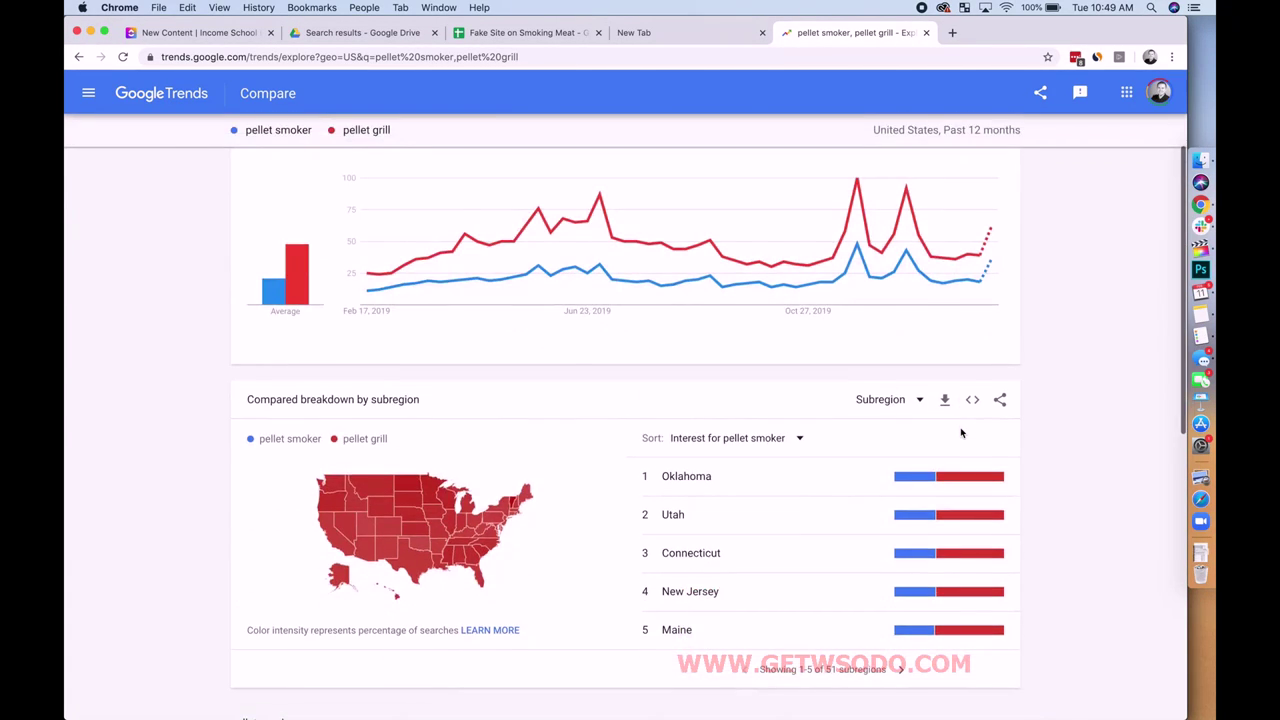
{"action": "scroll", "coordinate": [961, 432], "scroll_direction": "up", "scroll_amount": 2}
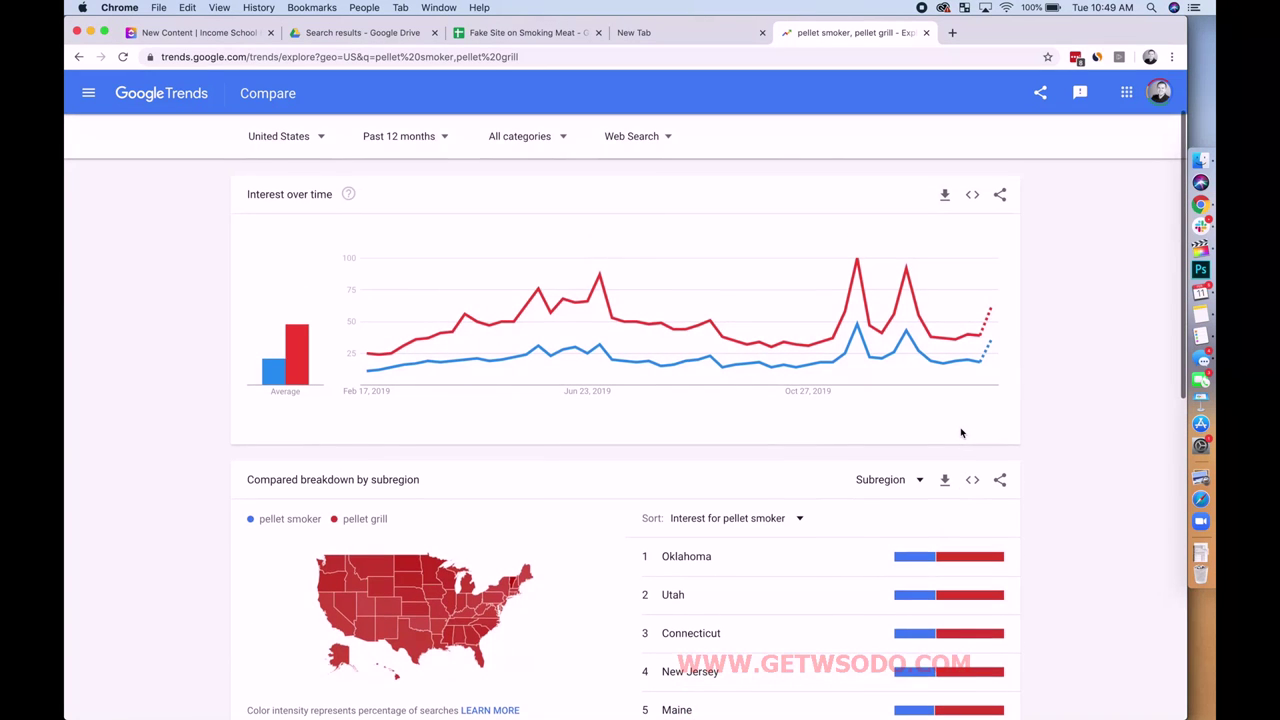
{"action": "scroll", "coordinate": [961, 432], "scroll_direction": "up", "scroll_amount": 2}
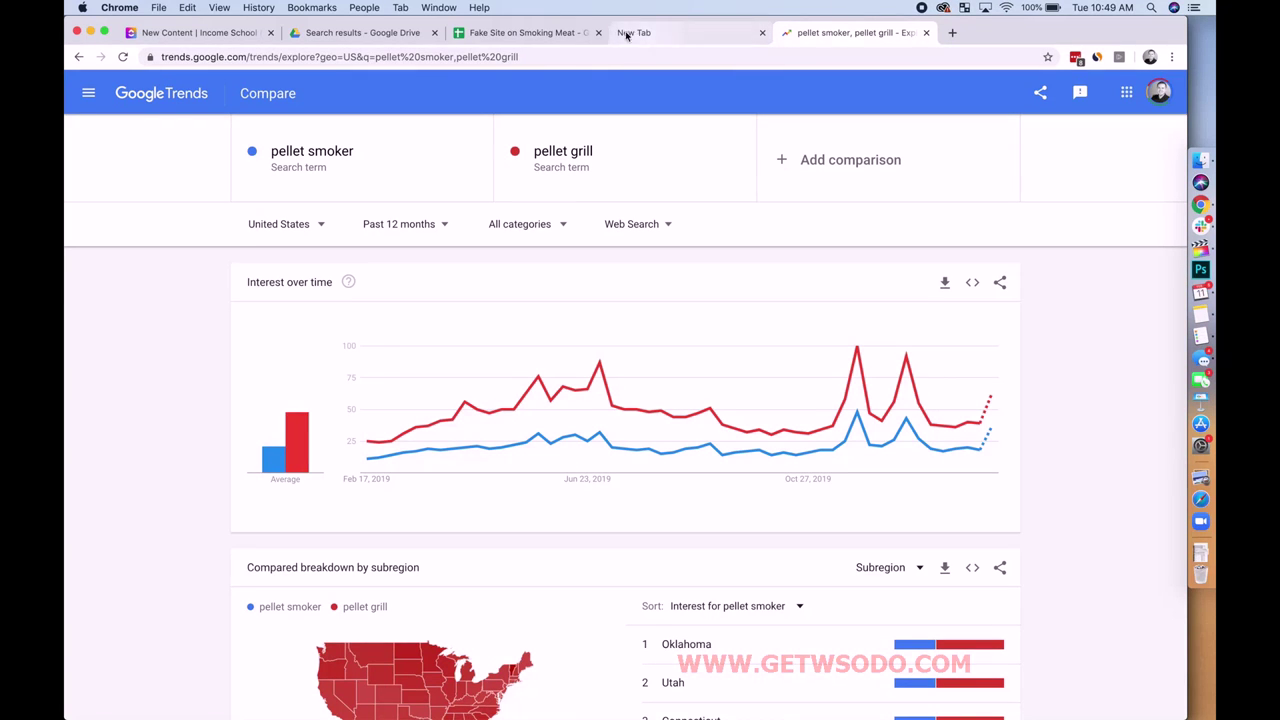
Step: Enter "best pellet grill for the money" and "is traeger a good brand of smoker" as the first two search queries in the spreadsheet
{"action": "left_click", "coordinate": [467, 38]}
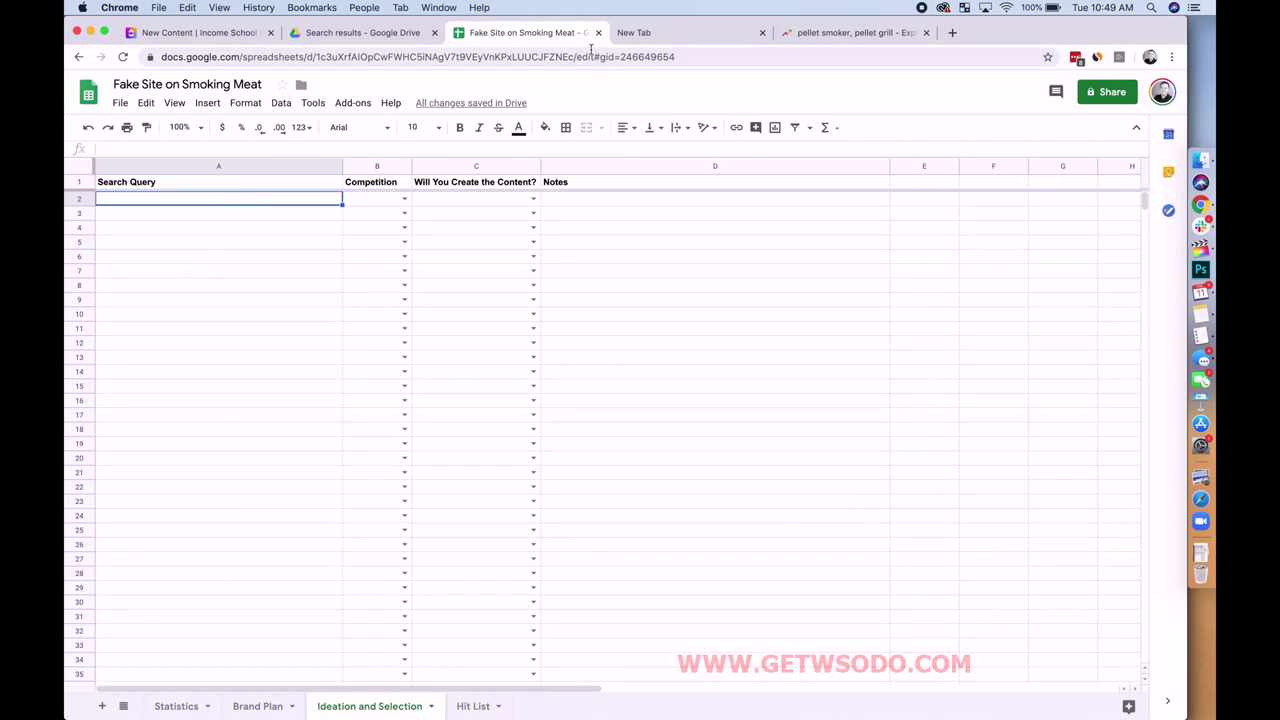
{"action": "type", "text": "best b"}
{"action": "key", "text": "BackSpace"}
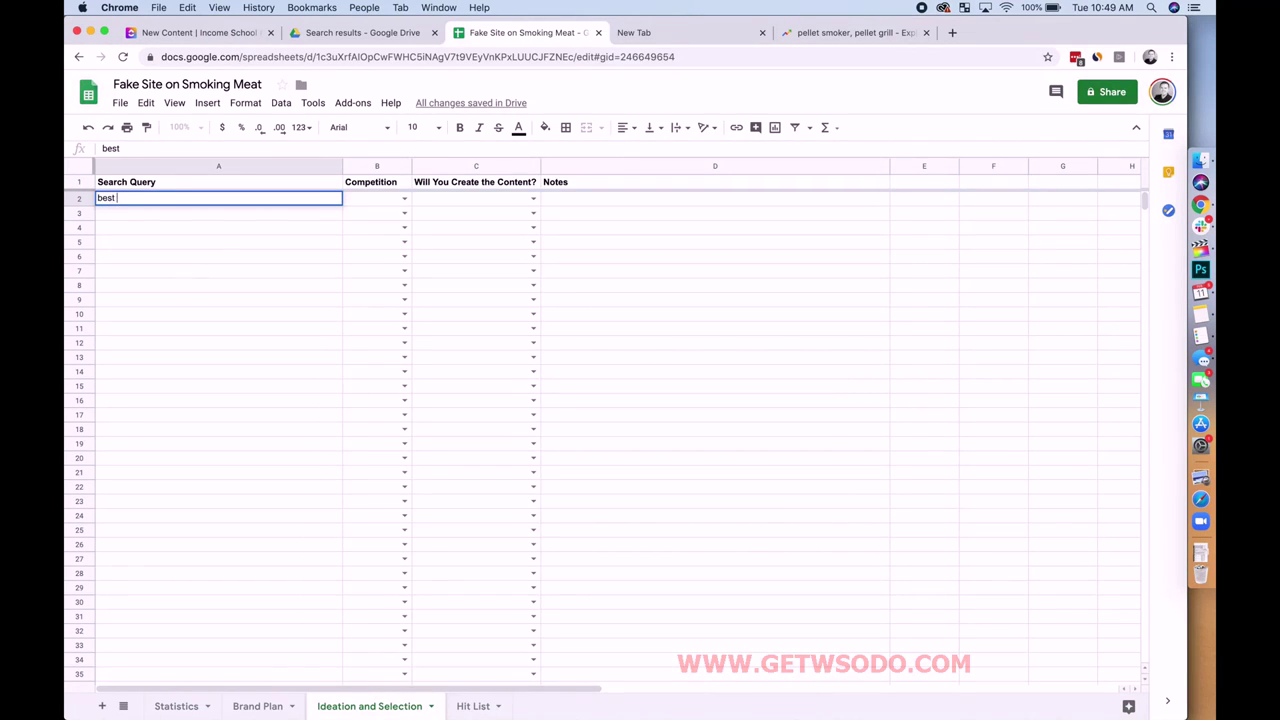
{"action": "type", "text": "pellet grill for the money"}
{"action": "key", "text": "Return"}
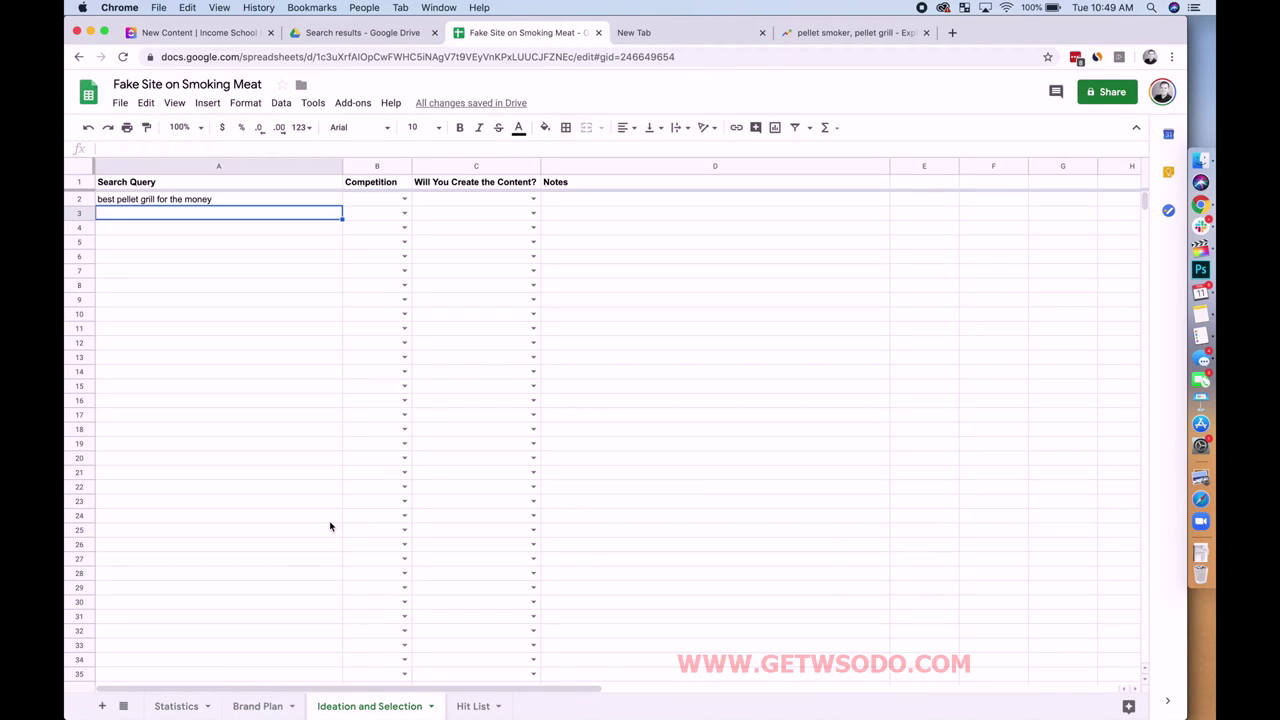
{"action": "type", "text": "are"}
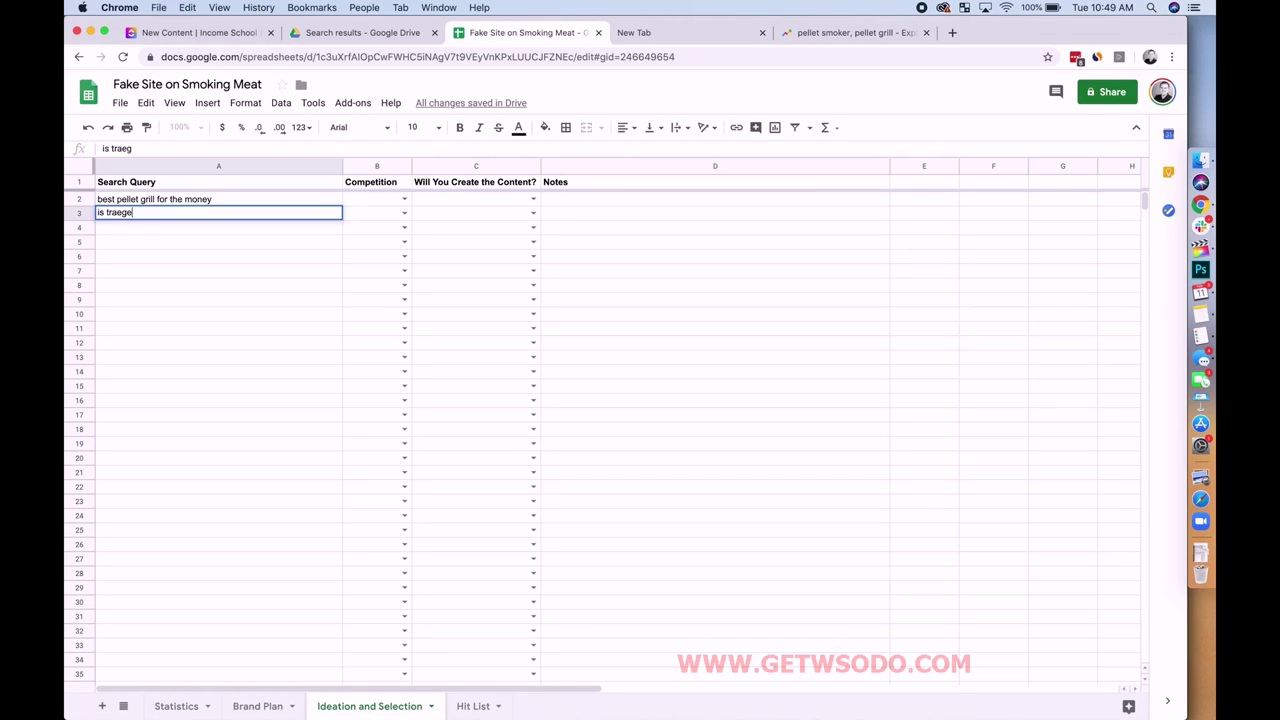
{"action": "type", "text": "good brand of pelle"}
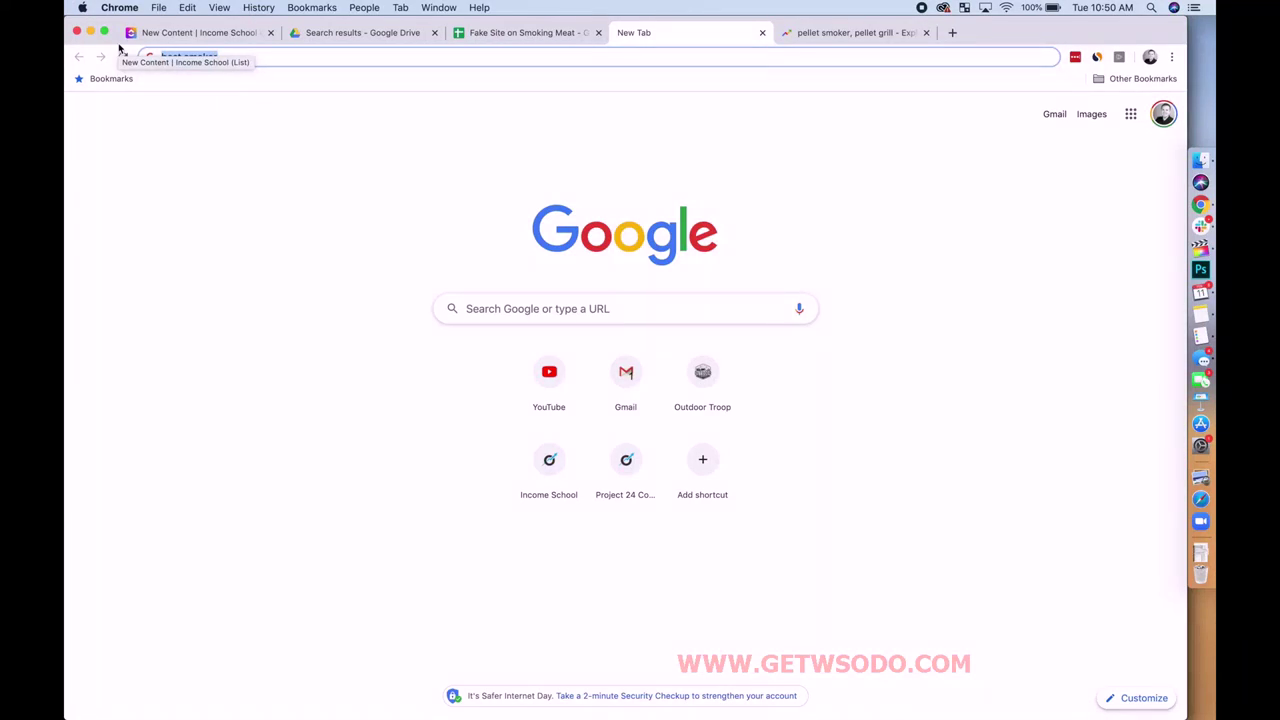
Step: Check Google's autocomplete suggestions for "is a traeg" and return to the search query list
{"action": "type", "text": "is a tra"}
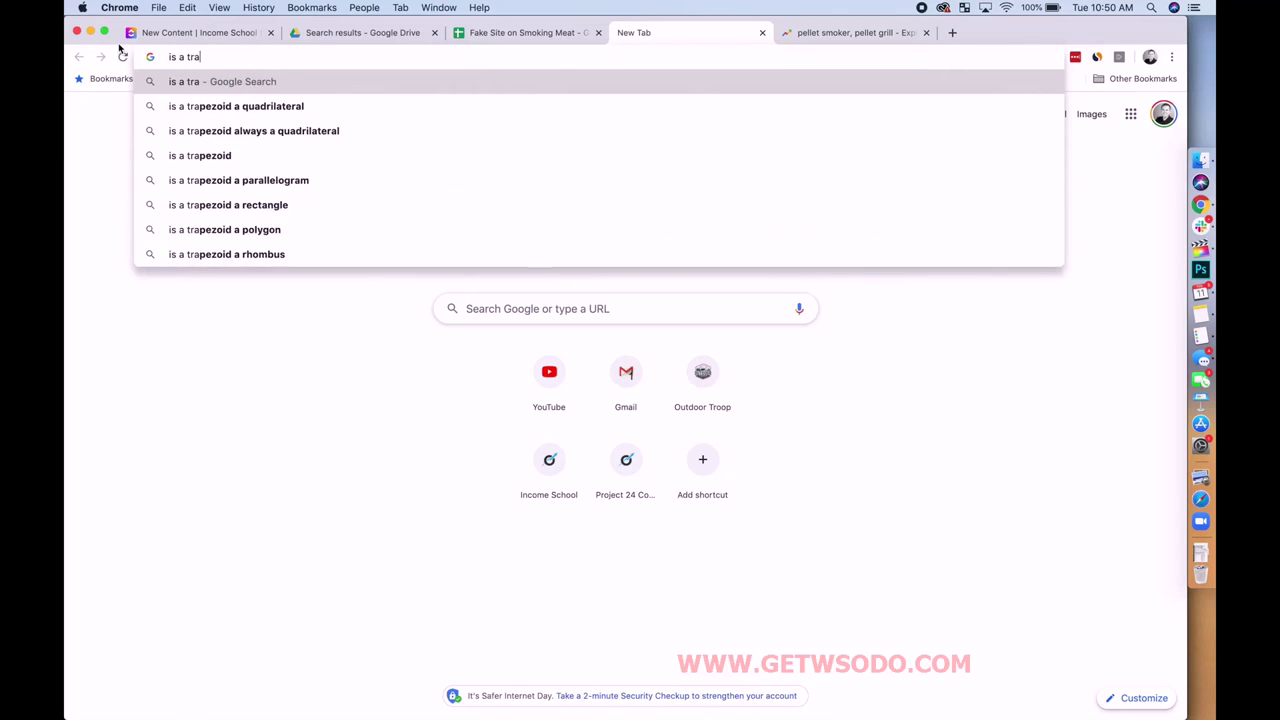
{"action": "type", "text": "eg"}
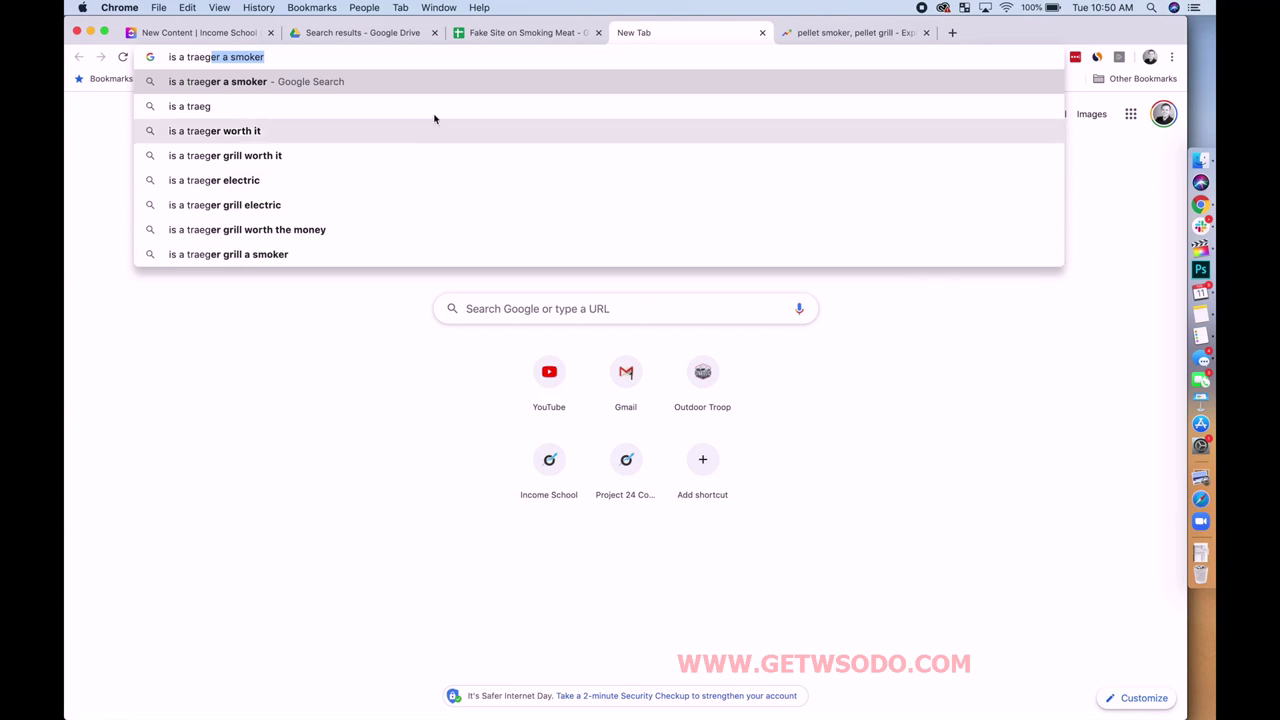
{"action": "left_click", "coordinate": [517, 33]}
{"action": "key", "text": "Return"}
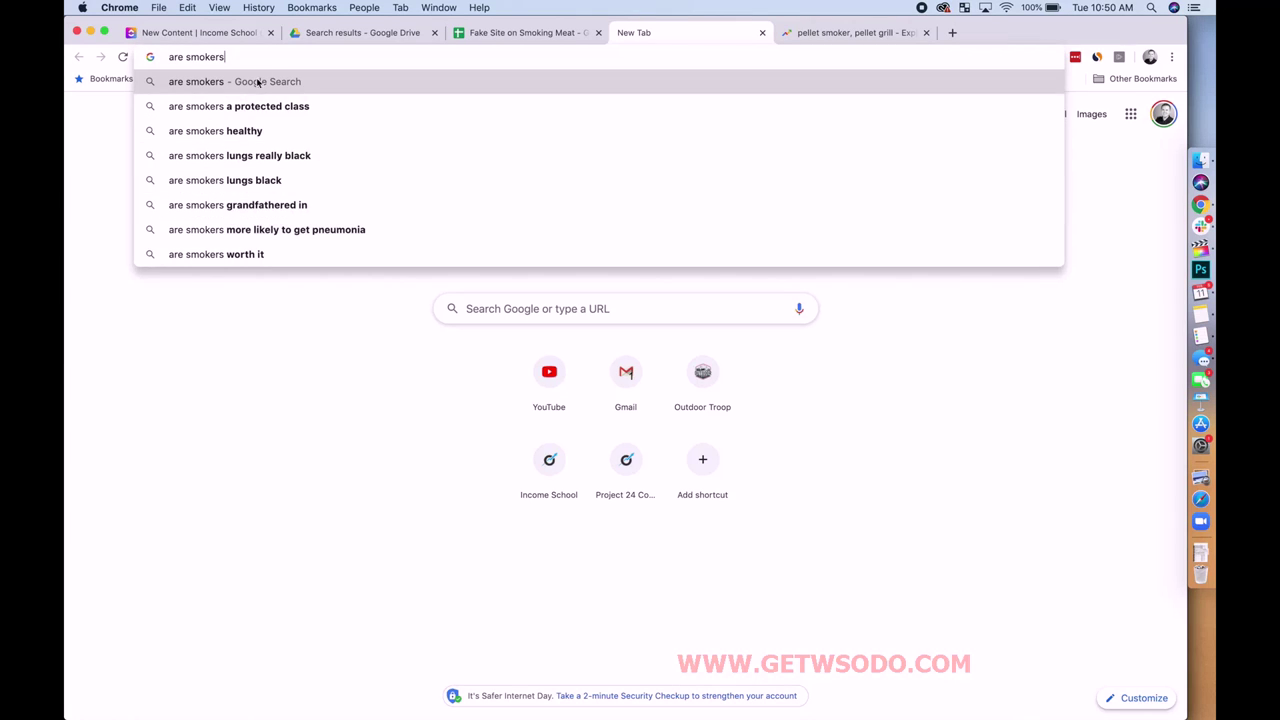
Step: Replace the "are smokers" query with "is smoking meat" to view Google's autocomplete suggestions
{"action": "left_click_drag", "start_coordinate": [233, 57], "coordinate": [186, 57]}
{"action": "key", "text": "BackSpace"}
{"action": "key", "text": "BackSpace"}
{"action": "key", "text": "BackSpace"}
{"action": "key", "text": "BackSpace"}
{"action": "key", "text": "BackSpace"}
{"action": "type", "text": "is smoking meat"}
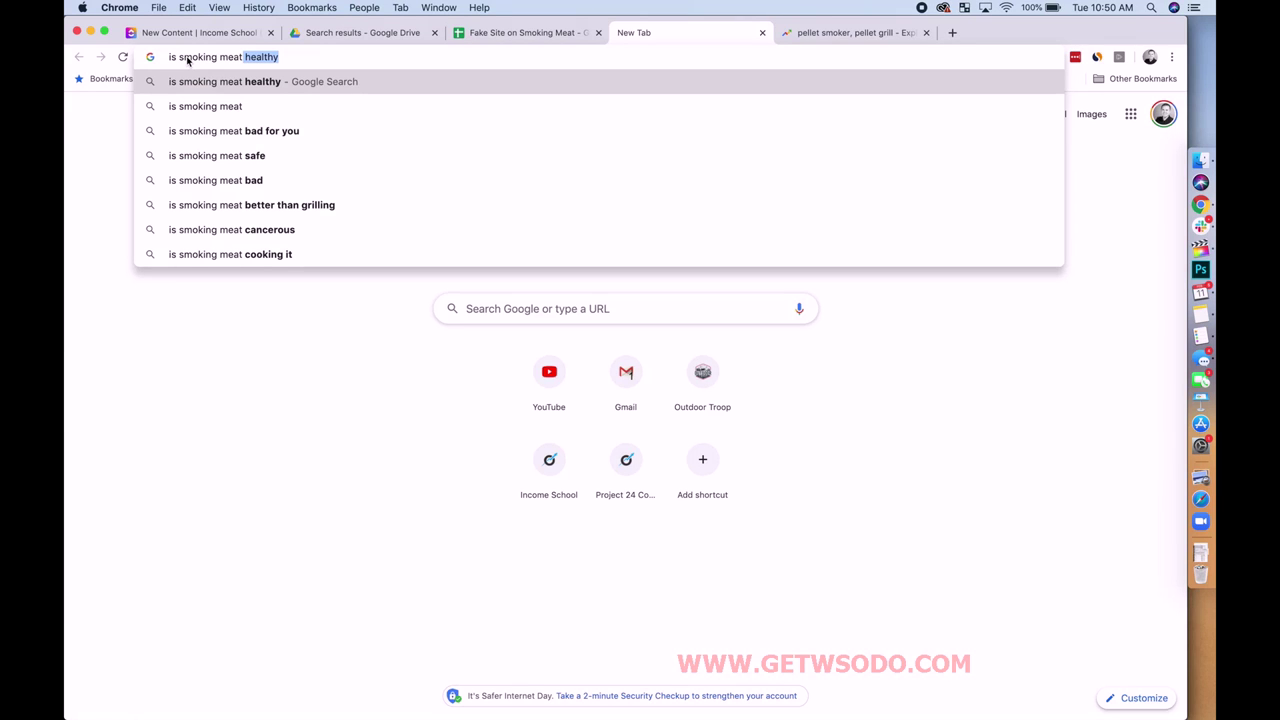
Step: Add a Health category with 5 estimated possible posts to the Brand Plan sheet
{"action": "left_click", "coordinate": [498, 30]}
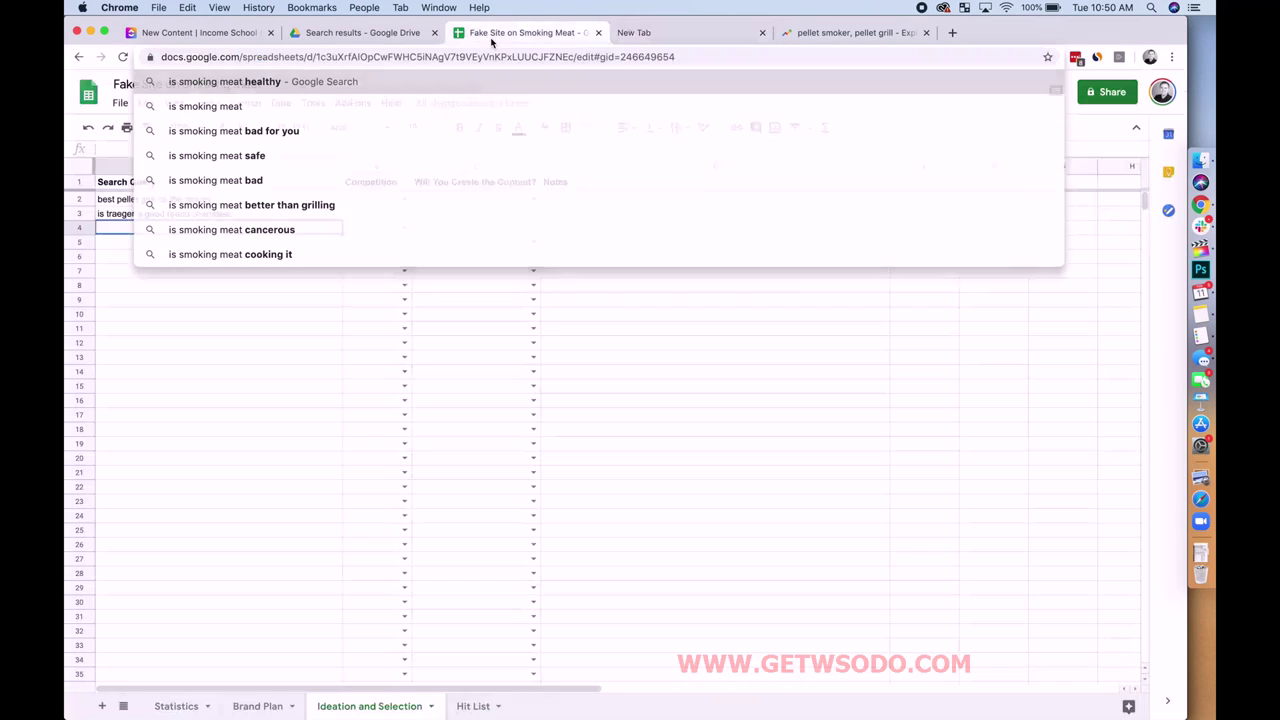
{"action": "left_click", "coordinate": [257, 706]}
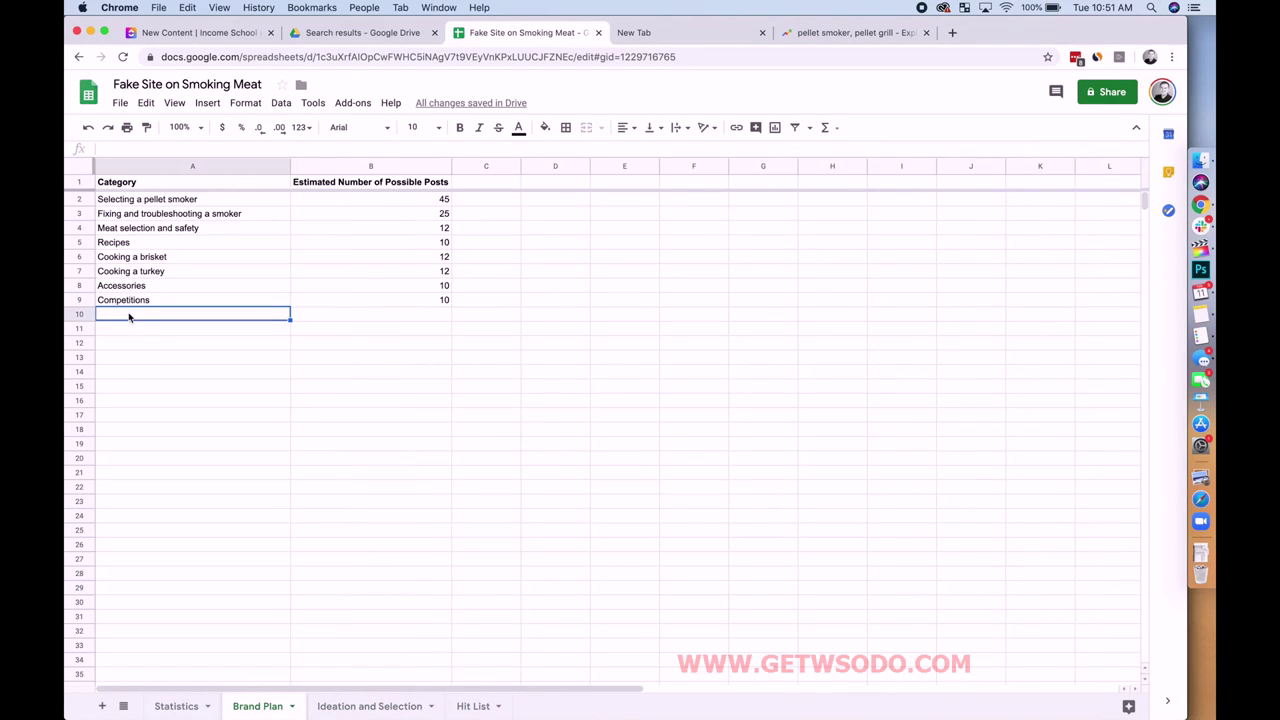
{"action": "type", "text": "Health"}
{"action": "key", "text": "Tab"}
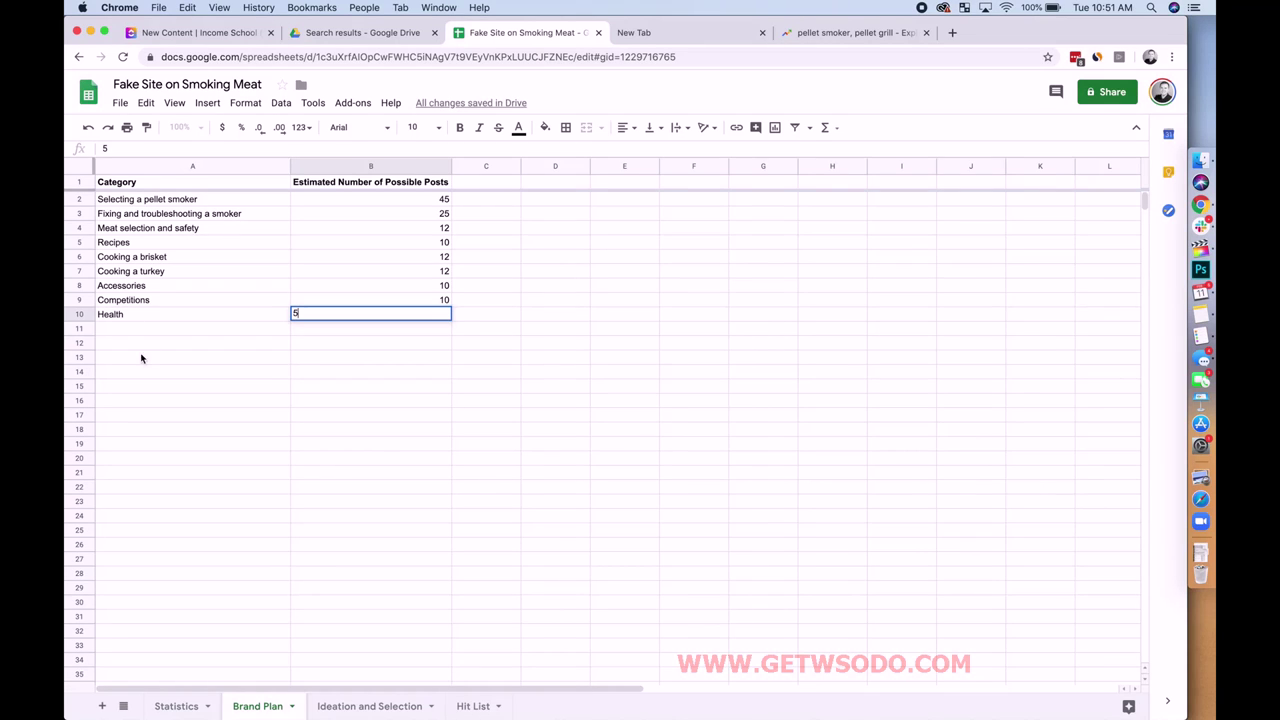
Step: Add "is smoking meat bad for you" as the third search query on the Ideation and Selection sheet
{"action": "left_click", "coordinate": [336, 708]}
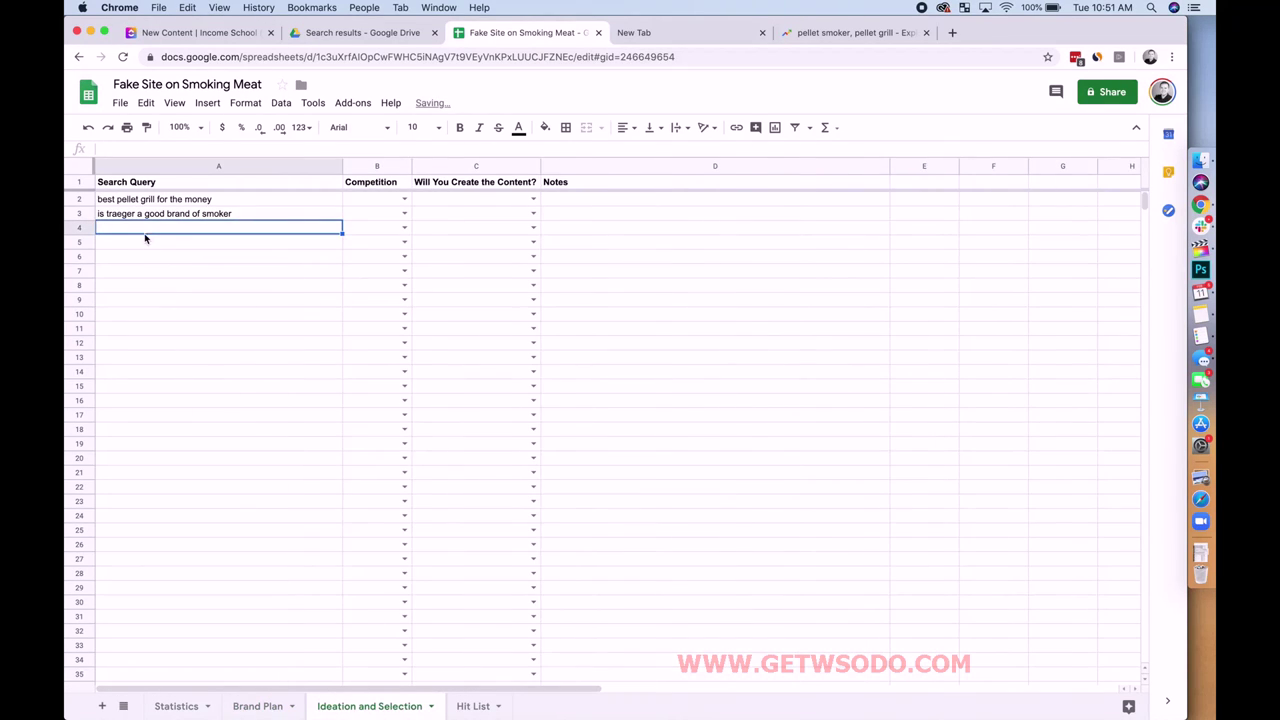
{"action": "type", "text": "is"}
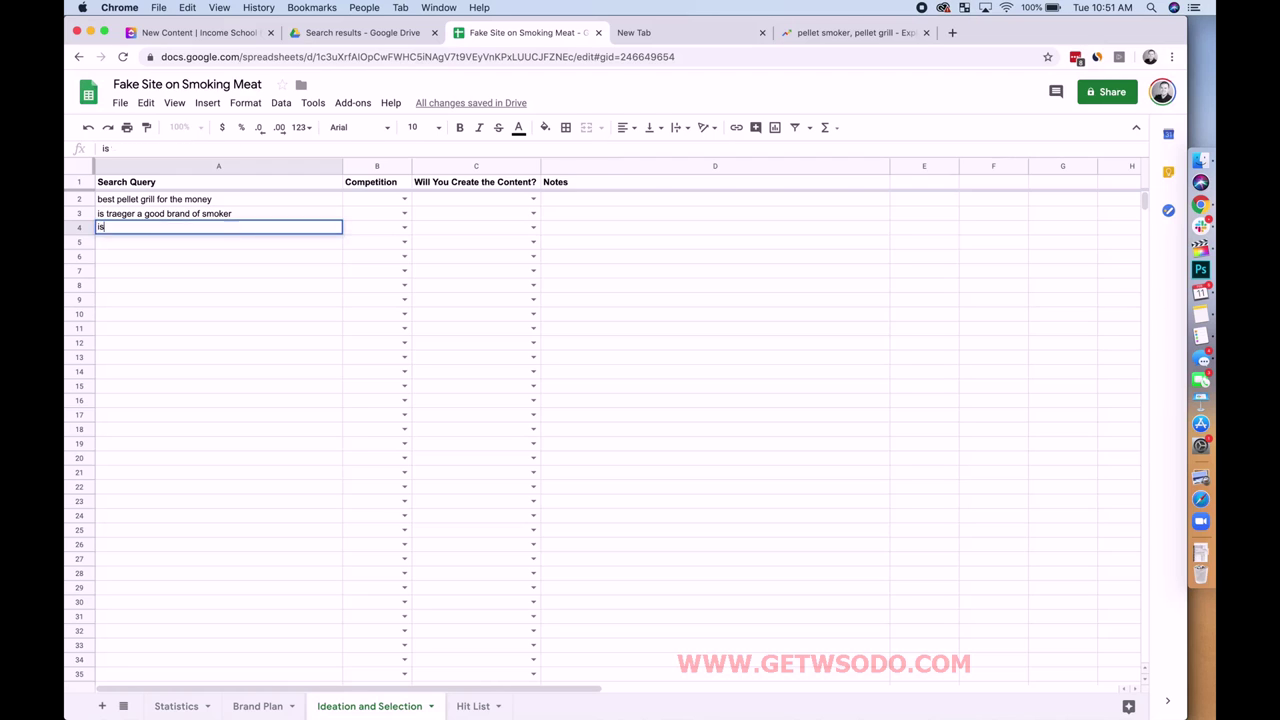
{"action": "type", "text": " smoking meat bad for you"}
{"action": "key", "text": "Return"}
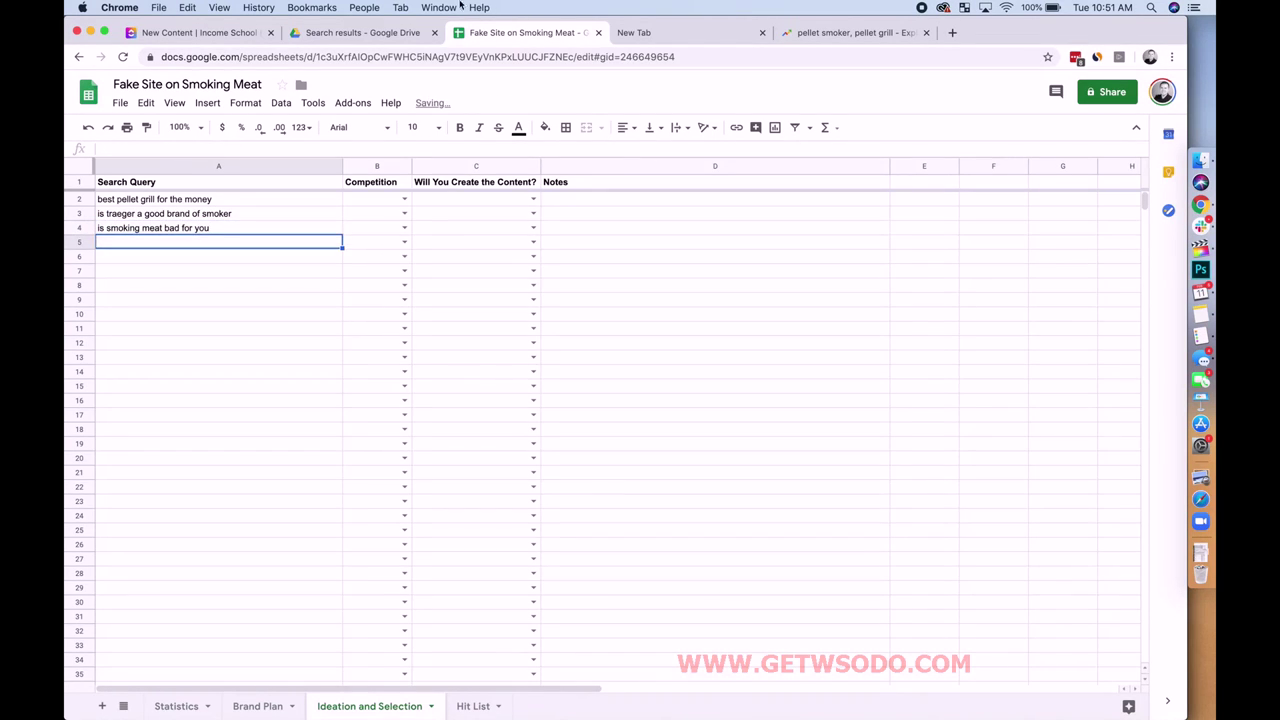
Step: Search Google for "is smoking meat cancerous" and examine which sites and articles rank for it
{"action": "left_click", "coordinate": [640, 33]}
{"action": "left_click", "coordinate": [530, 54]}
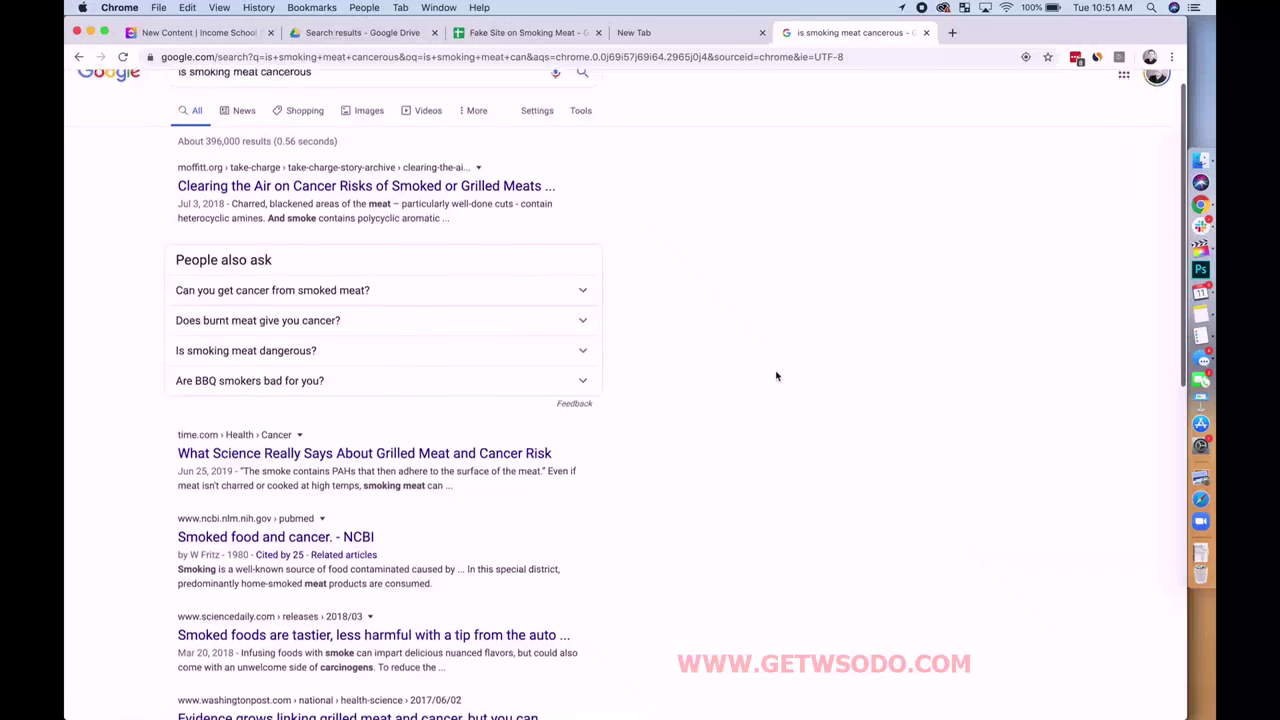
{"action": "scroll", "coordinate": [776, 376], "scroll_direction": "down", "scroll_amount": 2}
{"action": "scroll", "coordinate": [776, 376], "scroll_direction": "down", "scroll_amount": 5}
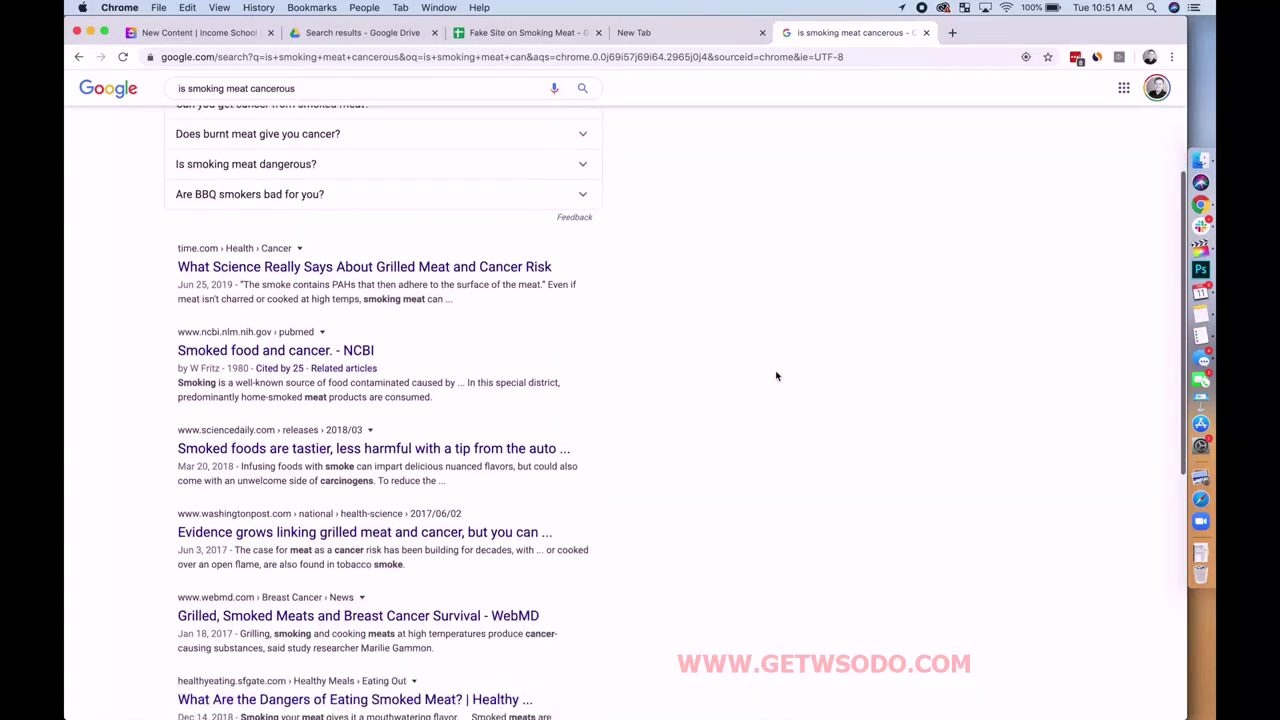
{"action": "scroll", "coordinate": [776, 376], "scroll_direction": "down", "scroll_amount": 3}
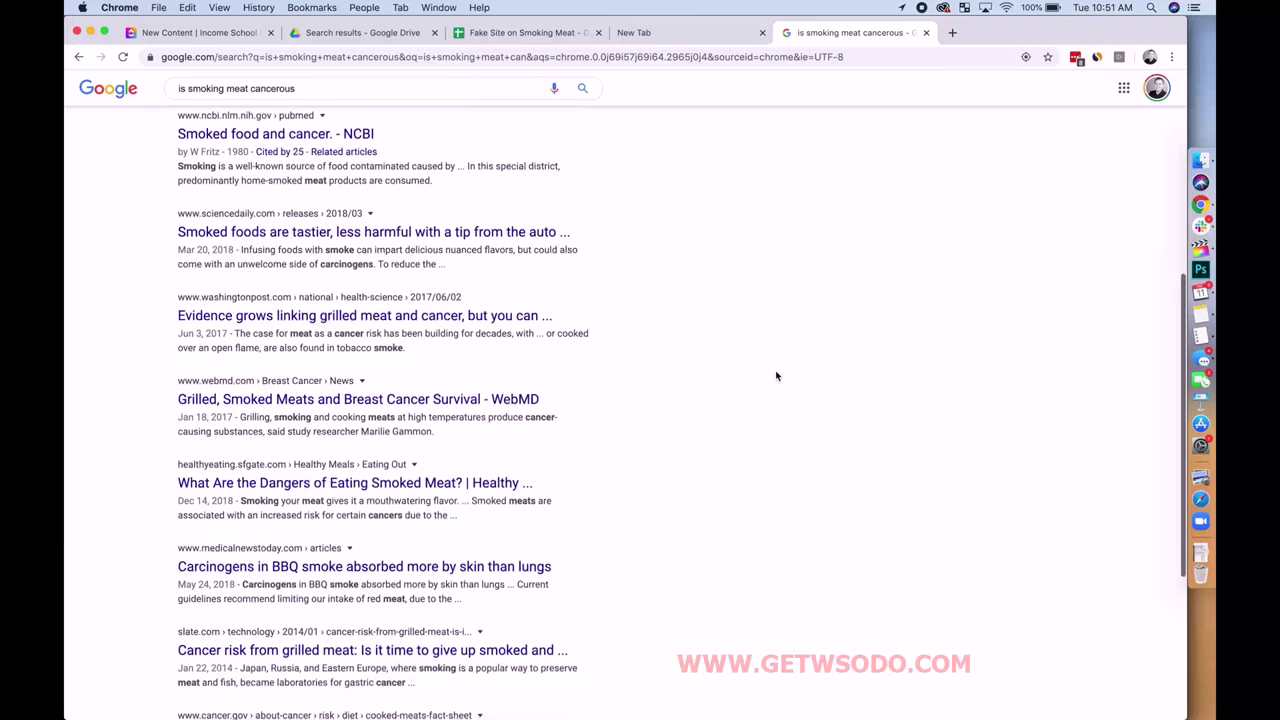
Step: Review the remaining results for "is smoking meat cancerous" and change the Google search to "is smoking meat healthy"
{"action": "scroll", "coordinate": [776, 376], "scroll_direction": "down", "scroll_amount": 2}
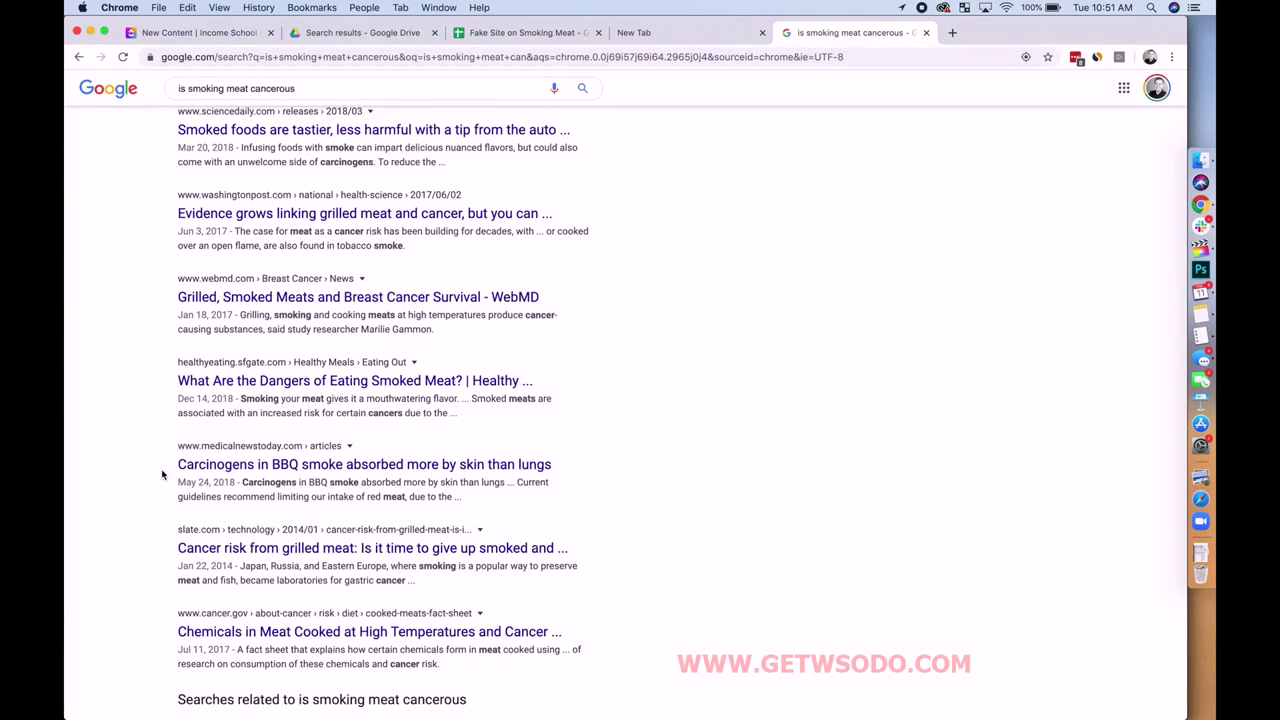
{"action": "scroll", "coordinate": [163, 474], "scroll_direction": "up", "scroll_amount": 3}
{"action": "scroll", "coordinate": [163, 474], "scroll_direction": "up", "scroll_amount": 3}
{"action": "scroll", "coordinate": [163, 474], "scroll_direction": "up", "scroll_amount": 3}
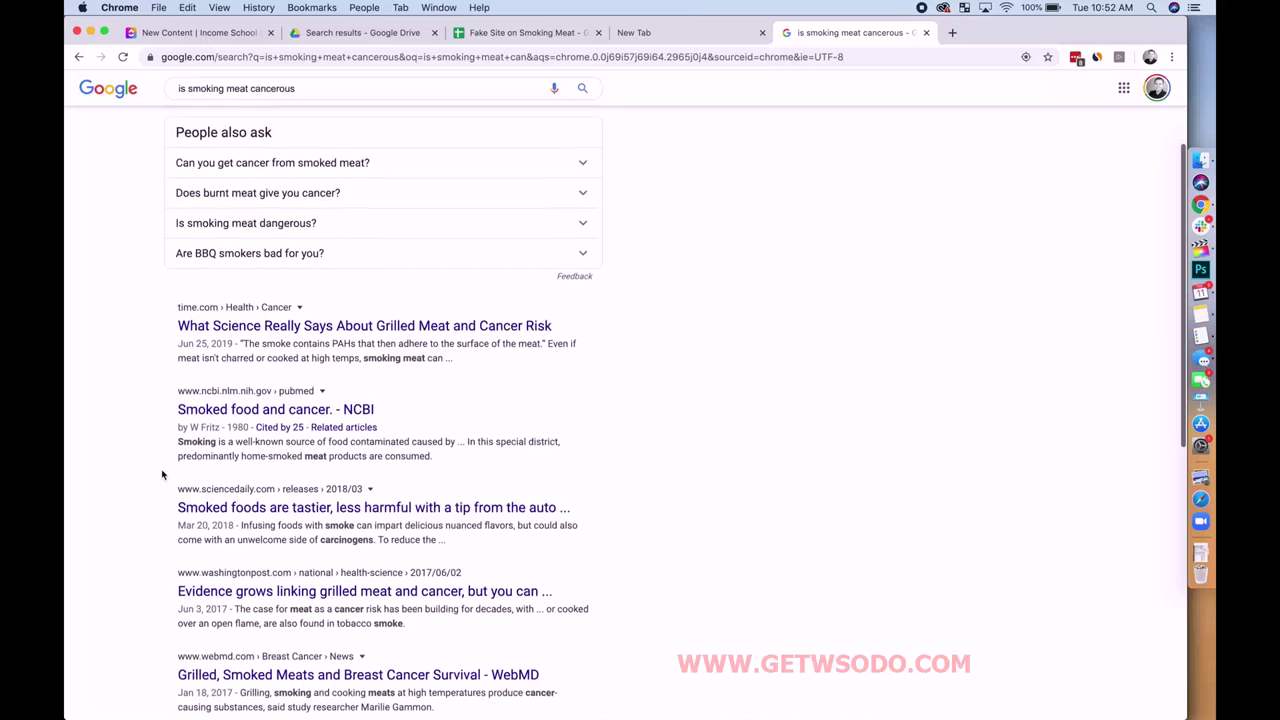
{"action": "scroll", "coordinate": [163, 474], "scroll_direction": "up", "scroll_amount": 1}
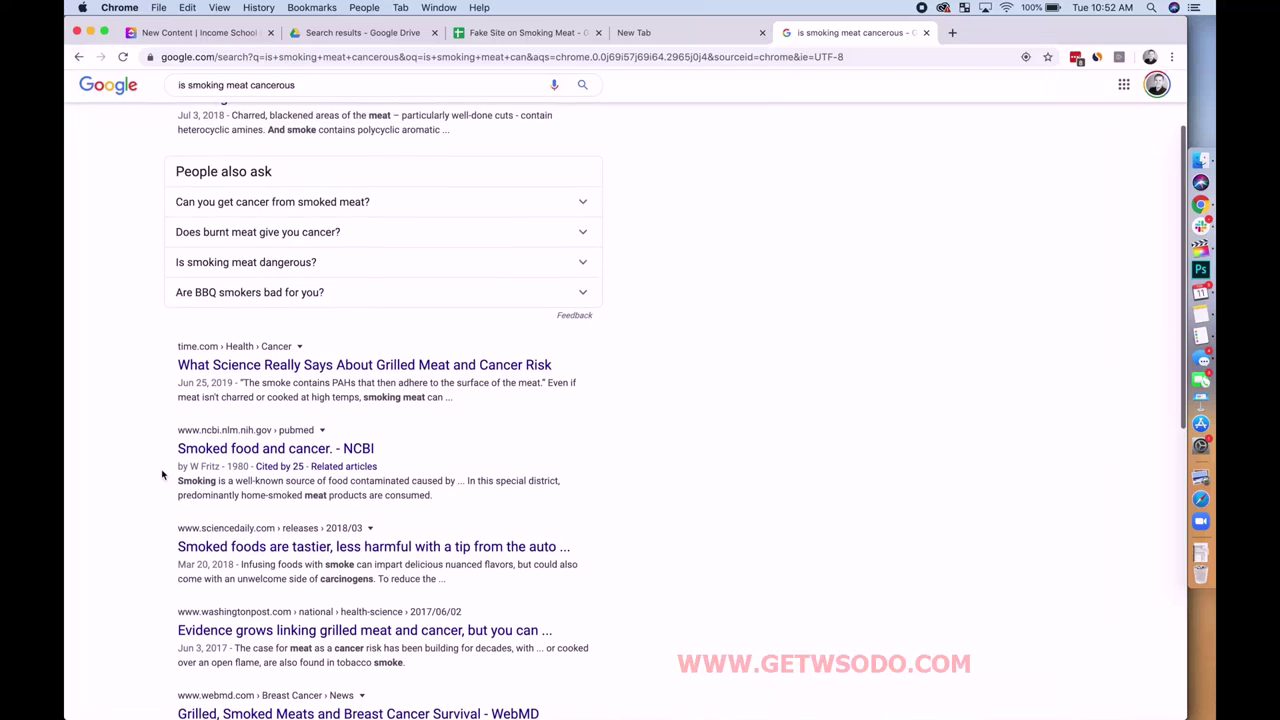
{"action": "left_click", "coordinate": [330, 86]}
{"action": "left_click_drag", "start_coordinate": [330, 86], "coordinate": [264, 86]}
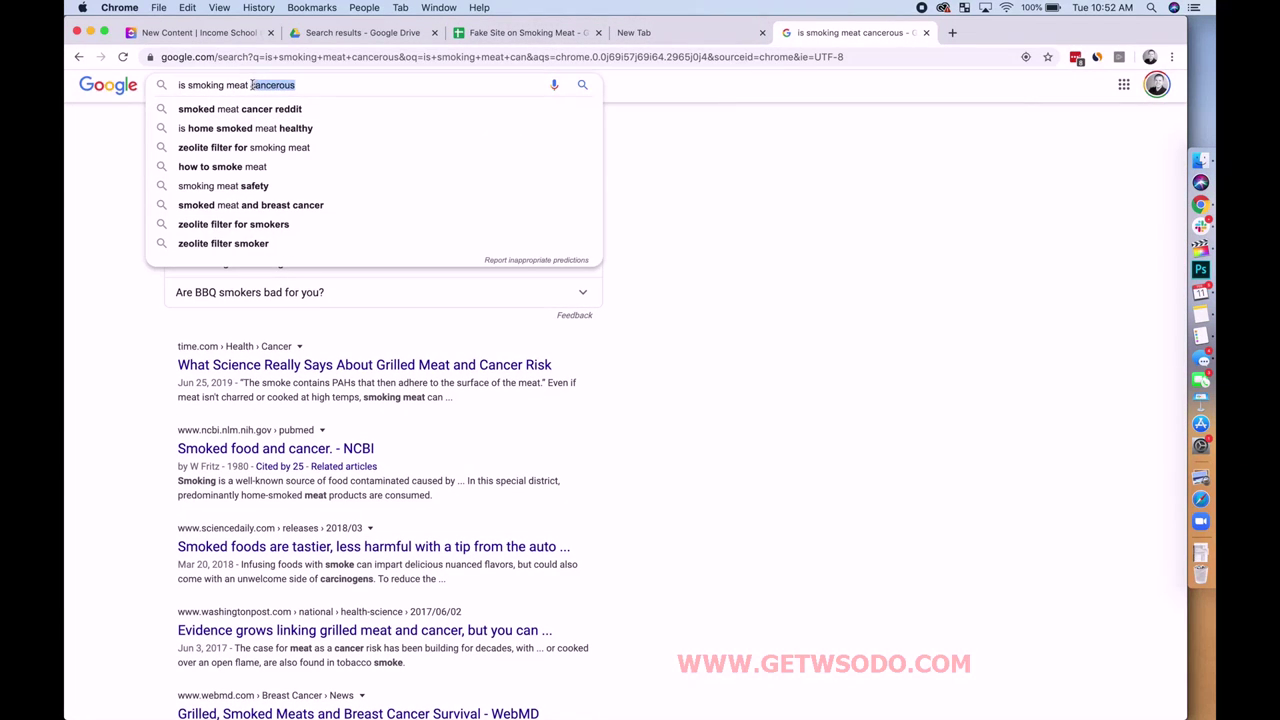
{"action": "key", "text": "BackSpace"}
{"action": "type", "text": "healthy"}
{"action": "key", "text": "Return"}
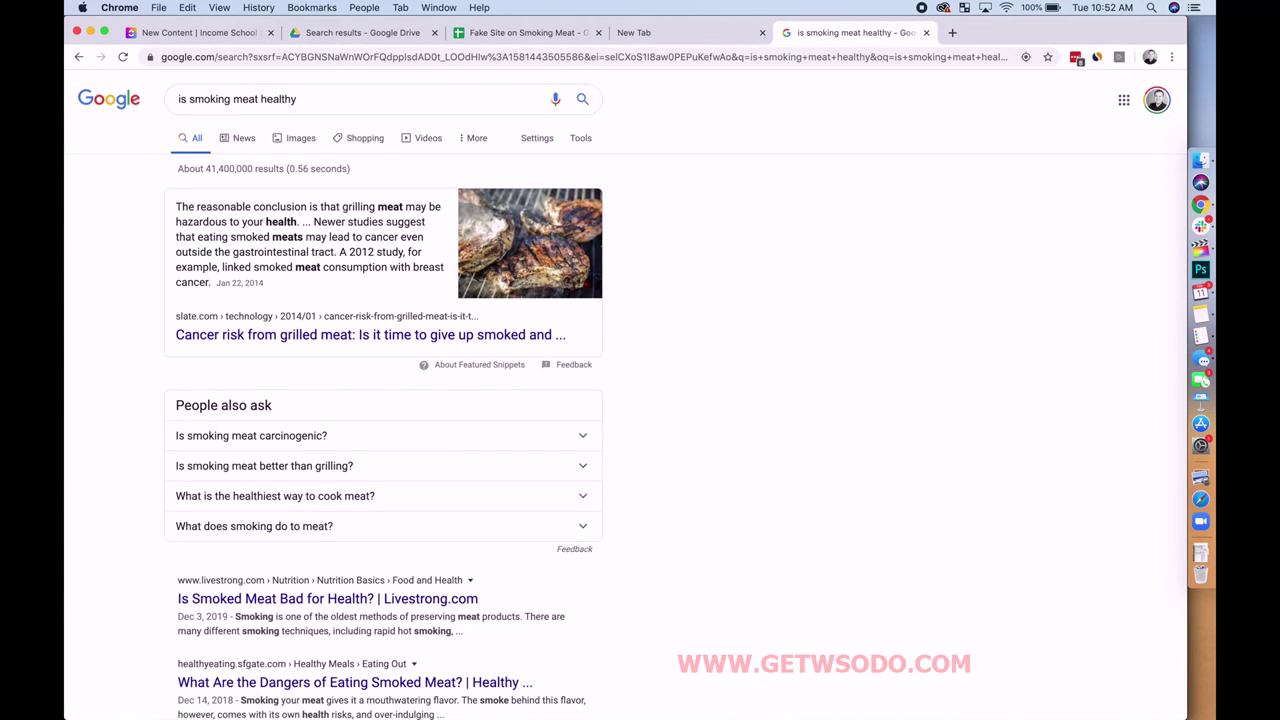
Step: Add "is smoking meat cancerous" and "what is the best pellet grill" as the next search queries on the Ideation and Selection sheet
{"action": "left_click", "coordinate": [547, 34]}
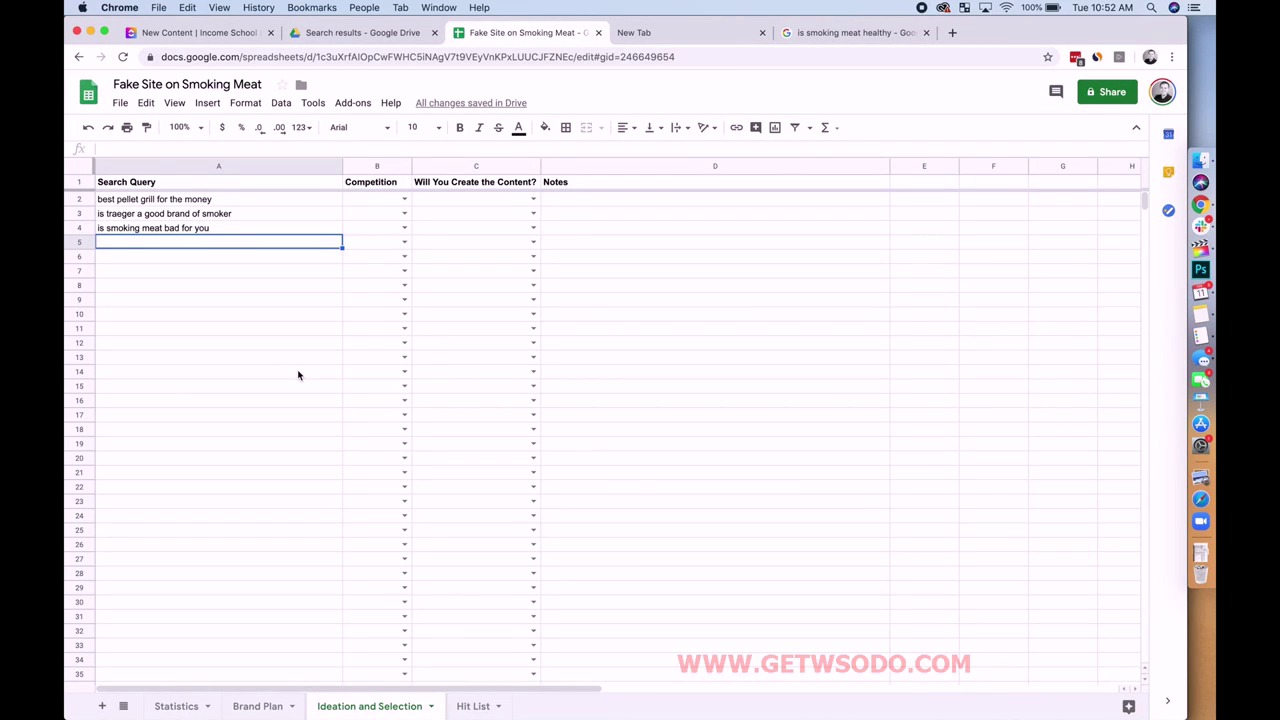
{"action": "type", "text": "is"}
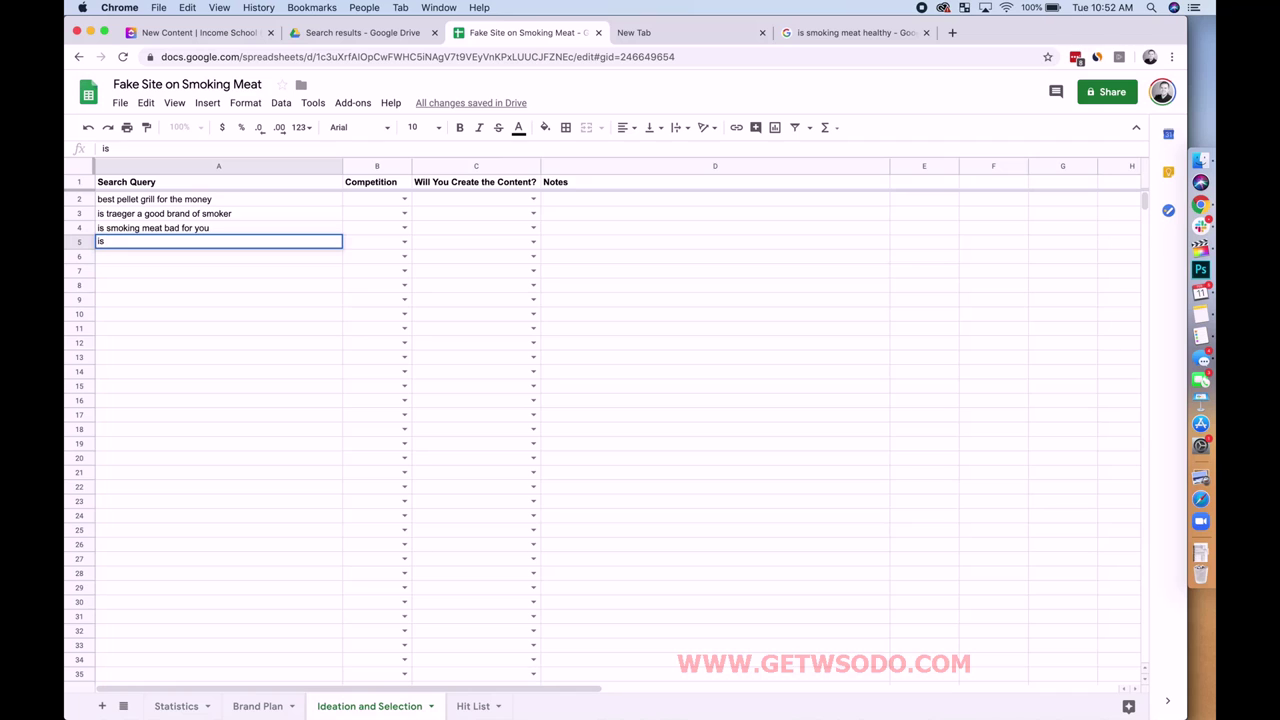
{"action": "type", "text": " smoking meat cancerous"}
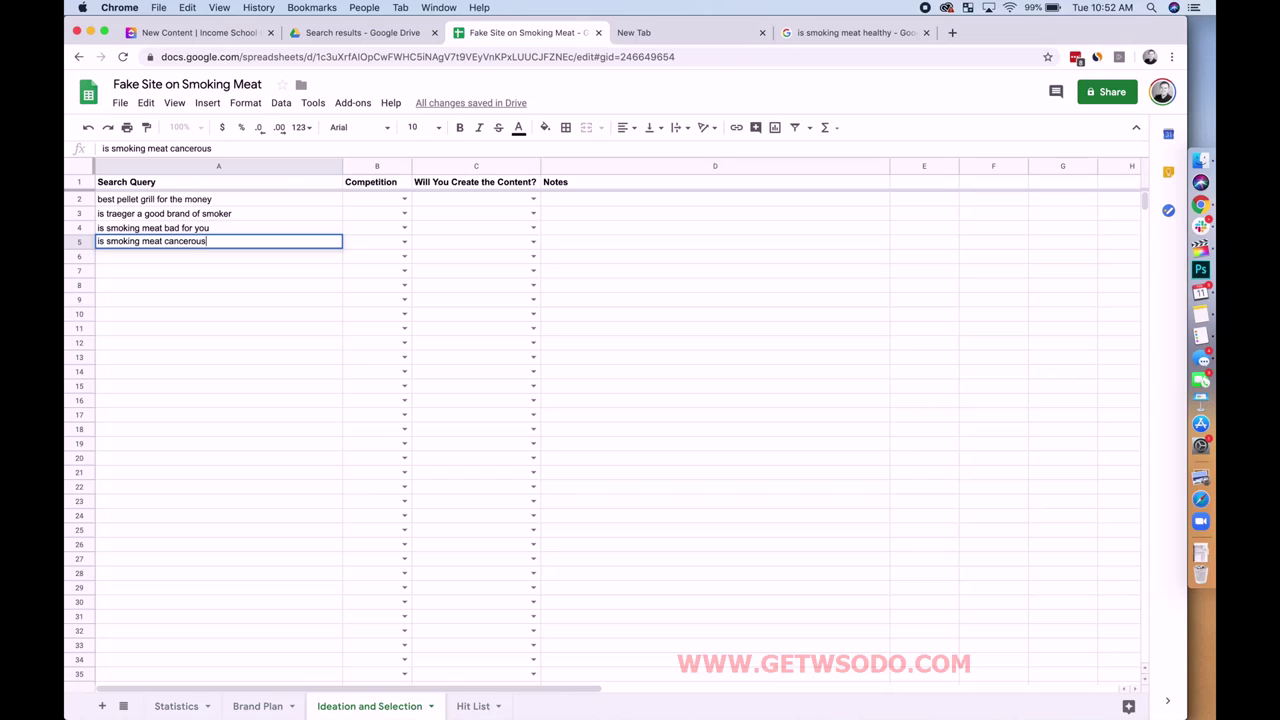
{"action": "key", "text": "Return"}
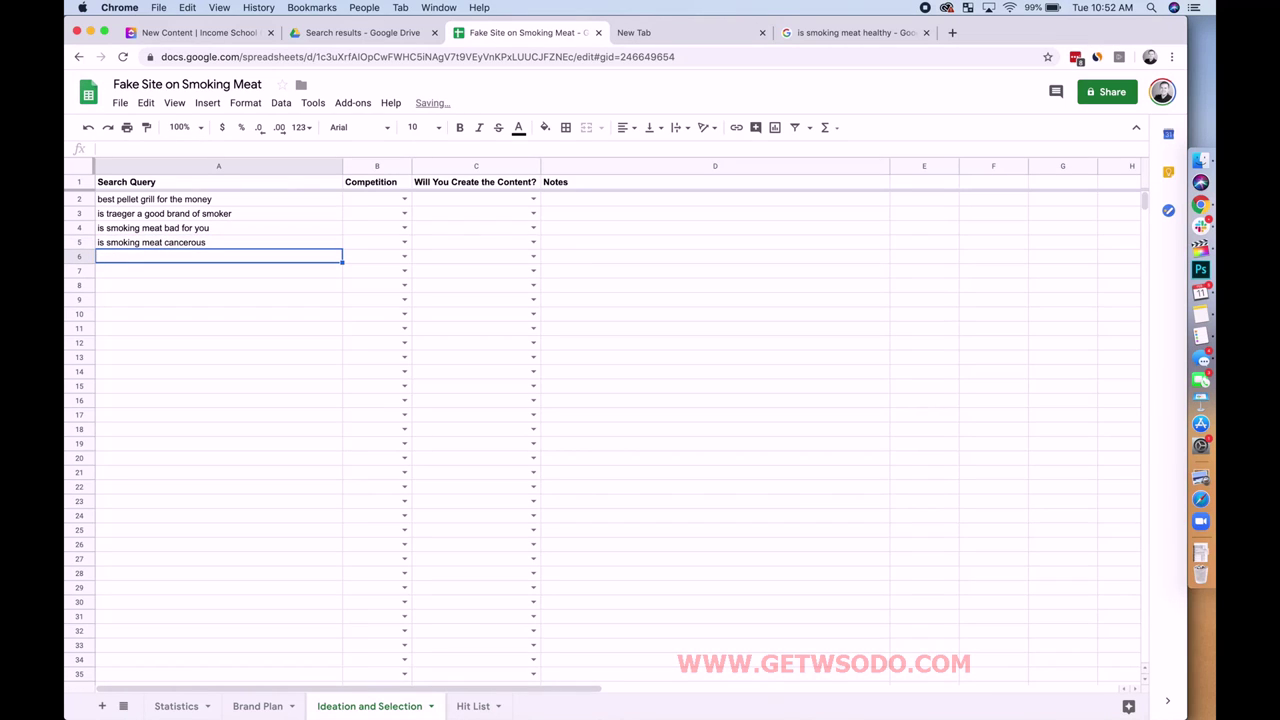
{"action": "type", "text": "what is the best pellet grill"}
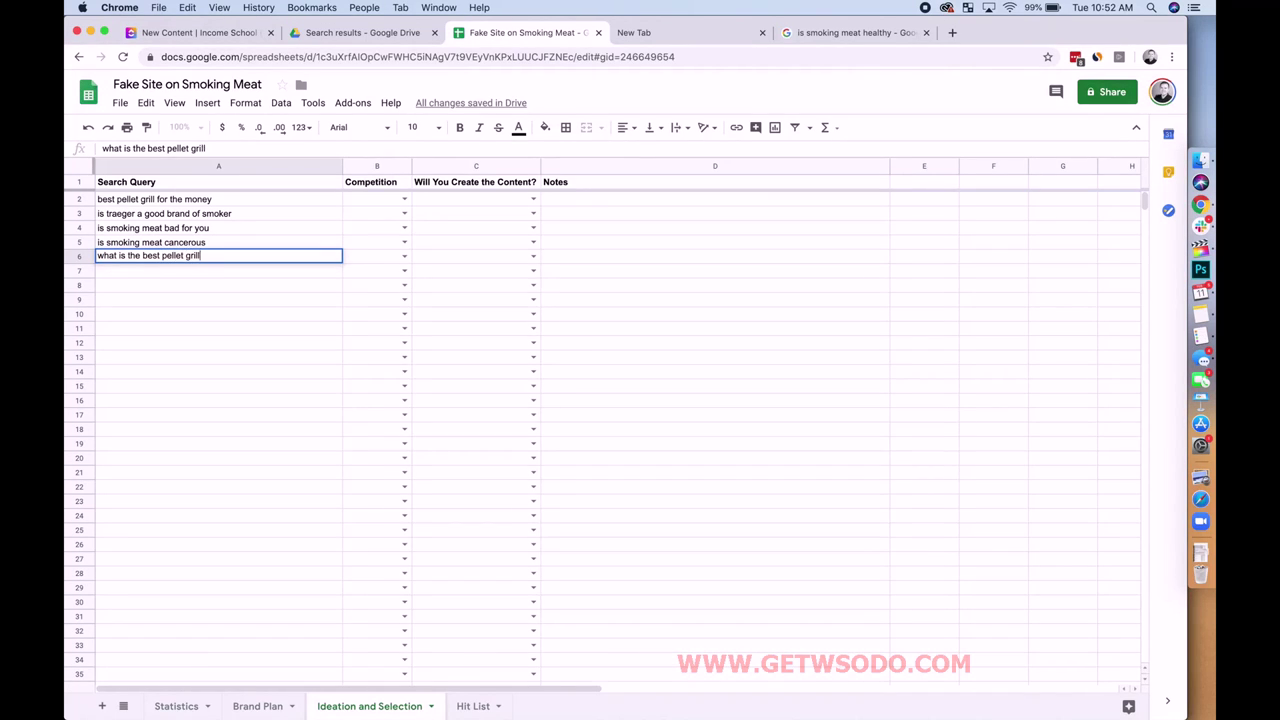
{"action": "key", "text": "Return"}
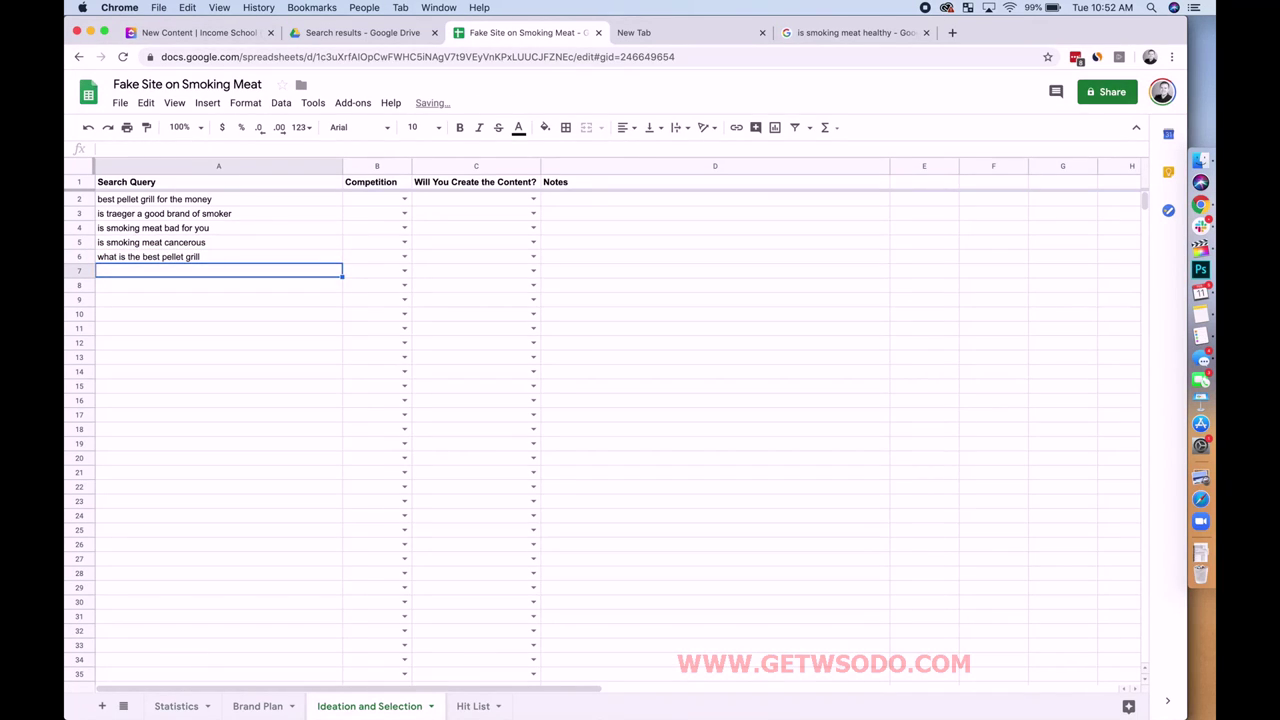
Step: Search Google for "brands of pellet grills" and look through the results for a brand roundup
{"action": "left_click", "coordinate": [665, 33]}
{"action": "left_click", "coordinate": [643, 57]}
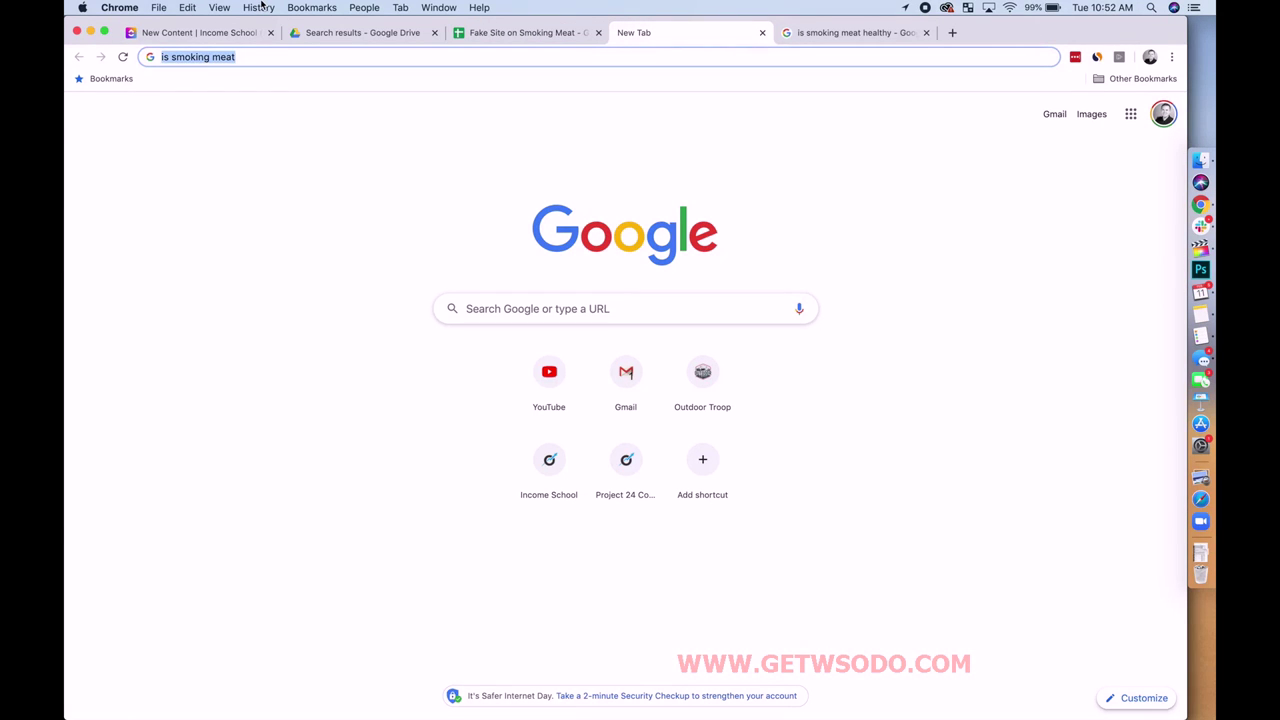
{"action": "type", "text": "brands of pellet"}
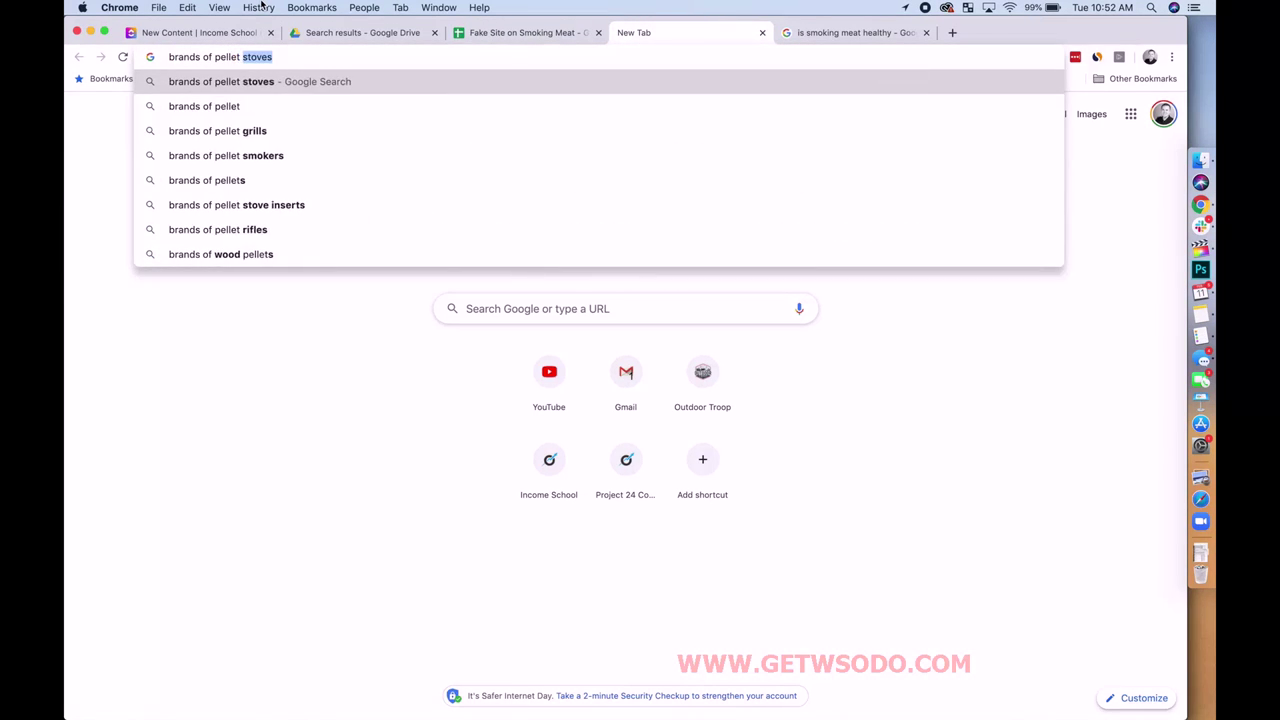
{"action": "type", "text": " grills"}
{"action": "key", "text": "Return"}
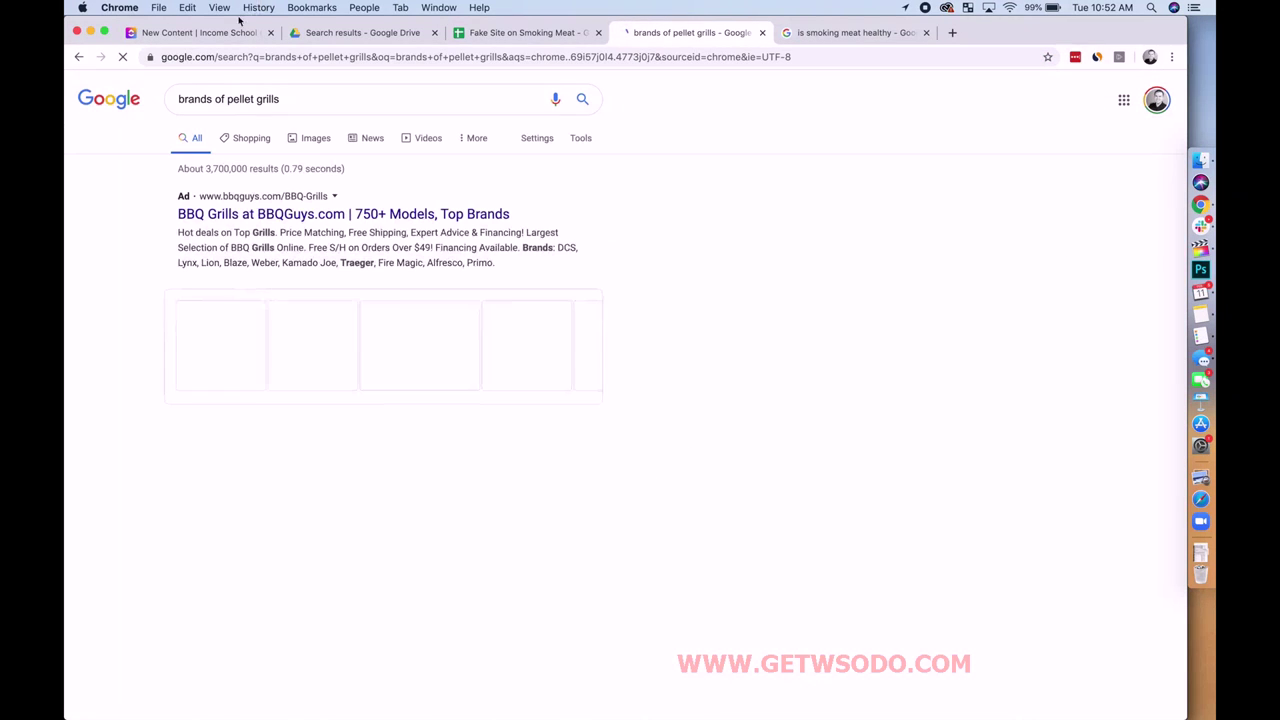
{"action": "scroll", "coordinate": [114, 375], "scroll_direction": "down", "scroll_amount": 5}
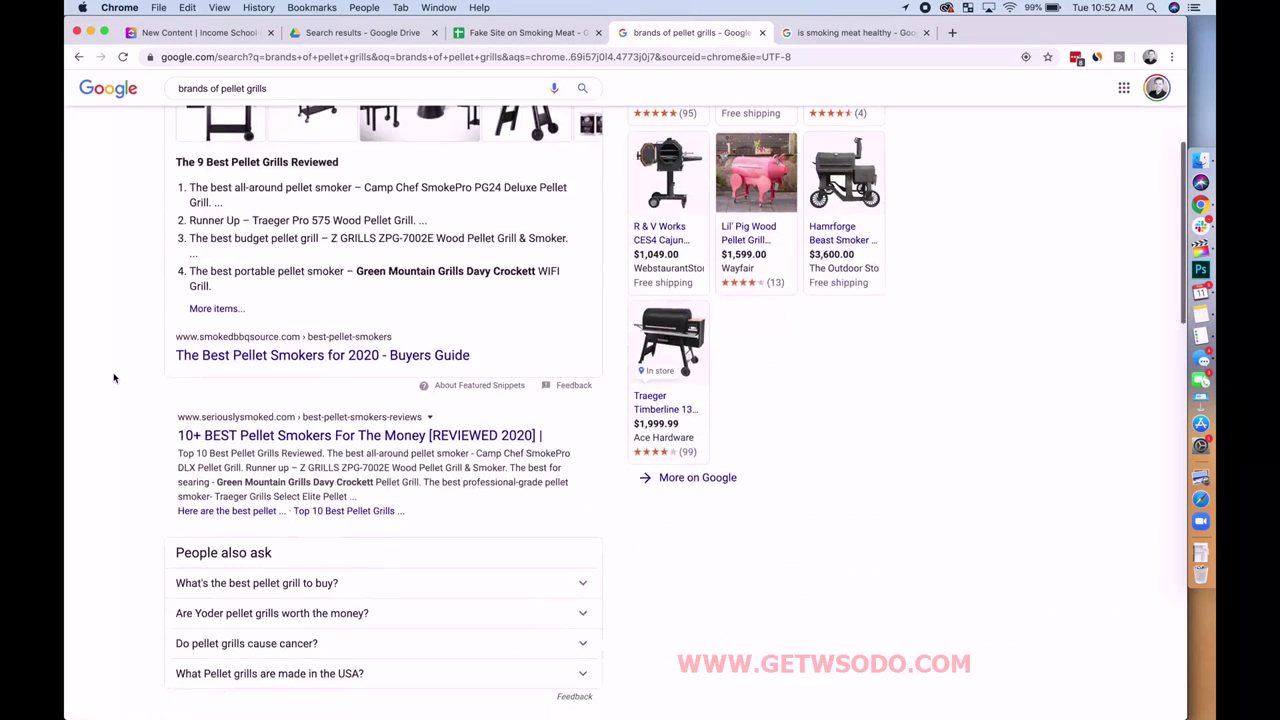
Step: Open the seriouslysmoked.com best pellet smokers article and examine its product comparison table for grill brands
{"action": "left_click", "coordinate": [288, 438]}
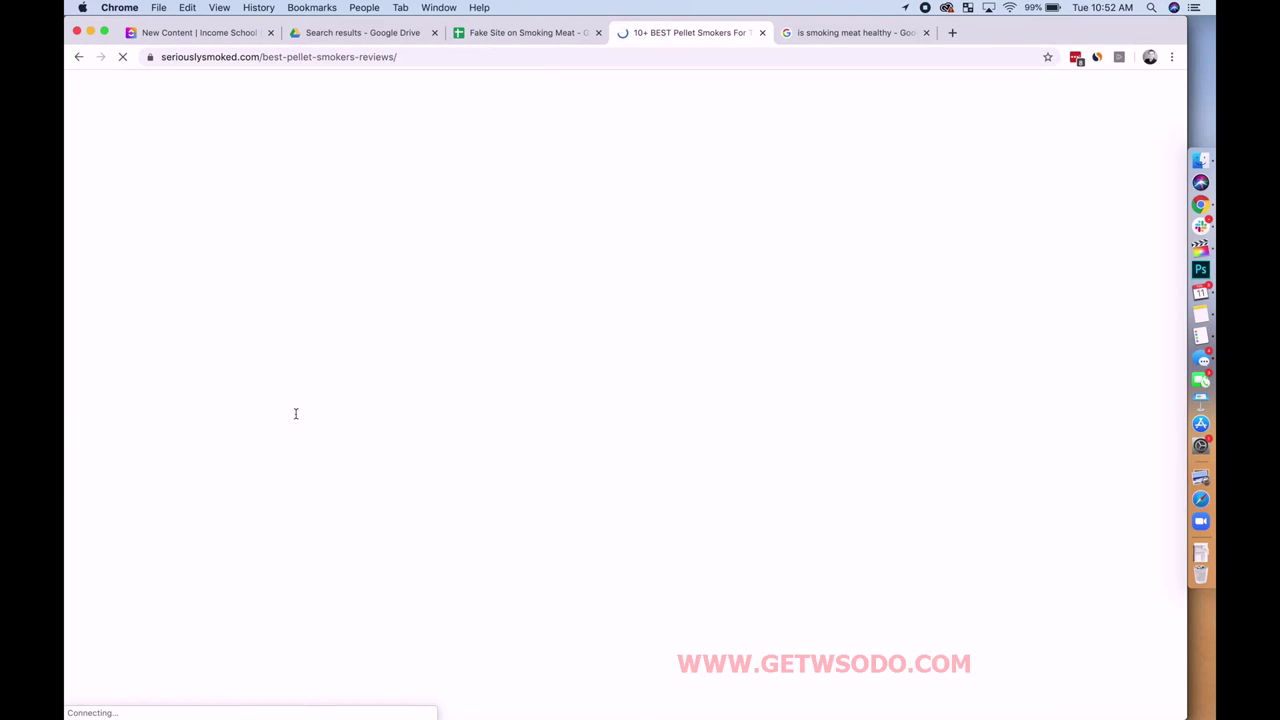
{"action": "scroll", "coordinate": [631, 323], "scroll_direction": "down", "scroll_amount": 5}
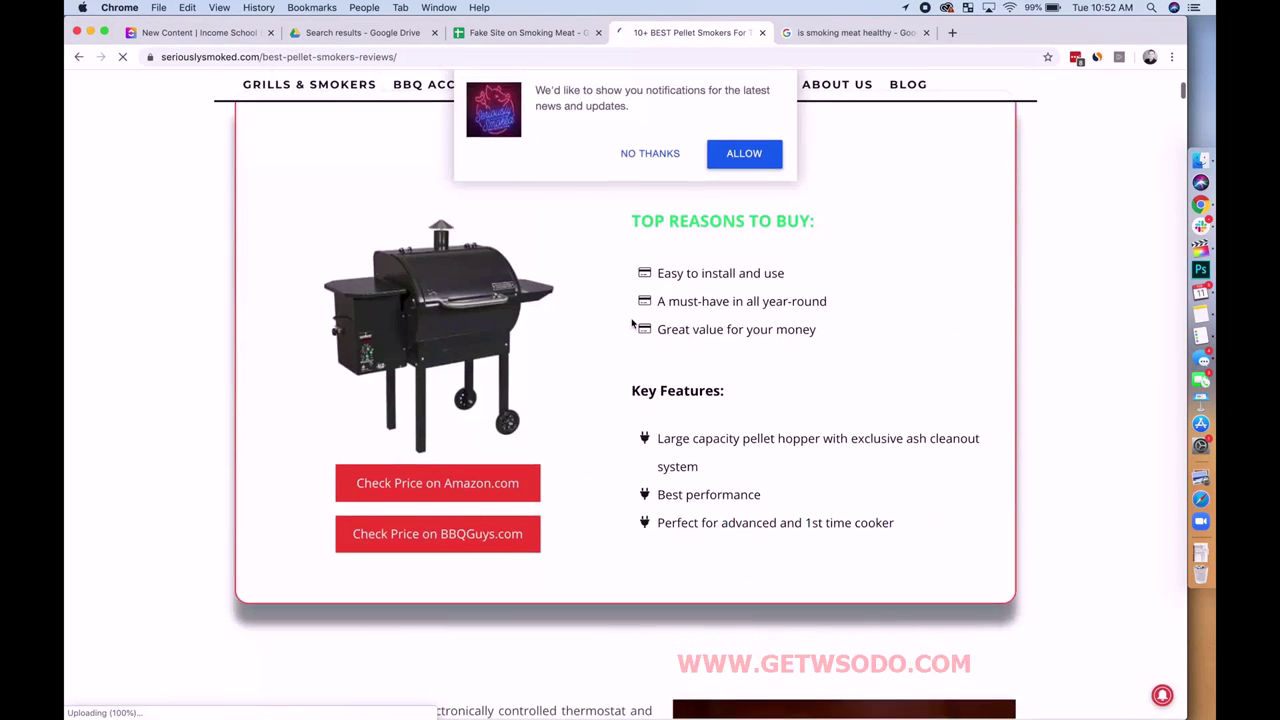
{"action": "scroll", "coordinate": [631, 323], "scroll_direction": "up", "scroll_amount": 3}
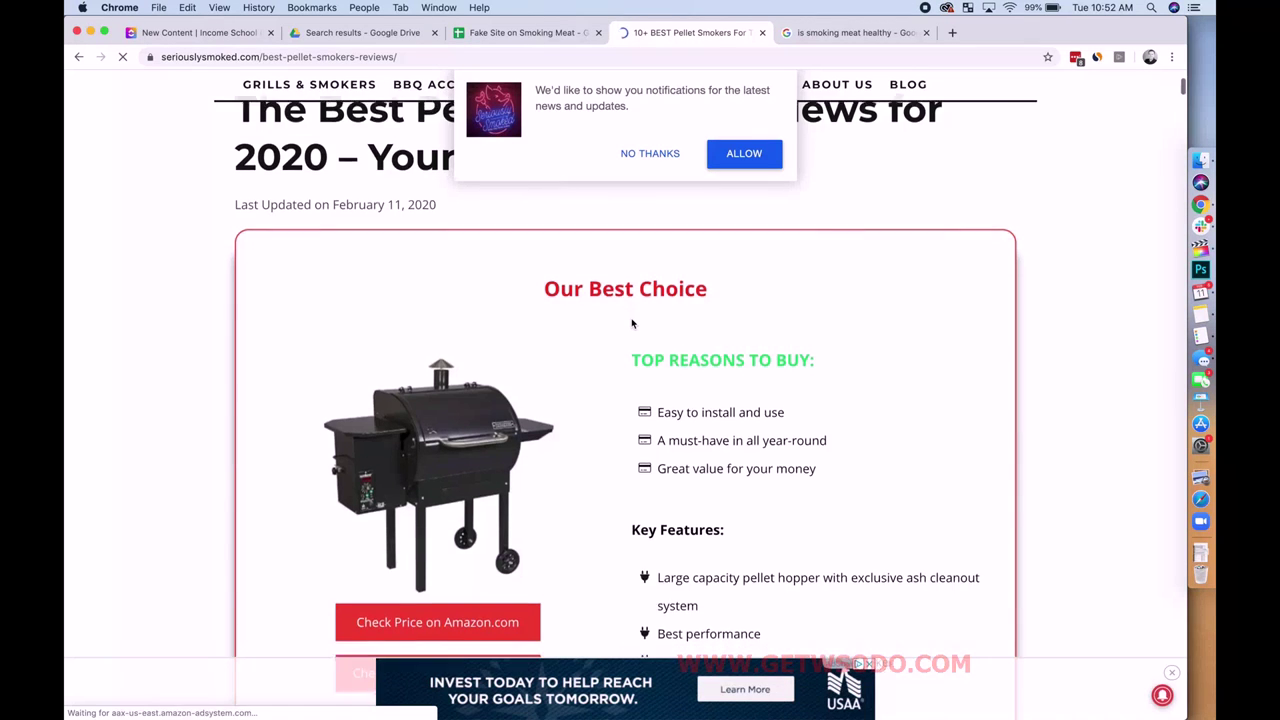
{"action": "scroll", "coordinate": [631, 323], "scroll_direction": "up", "scroll_amount": 1}
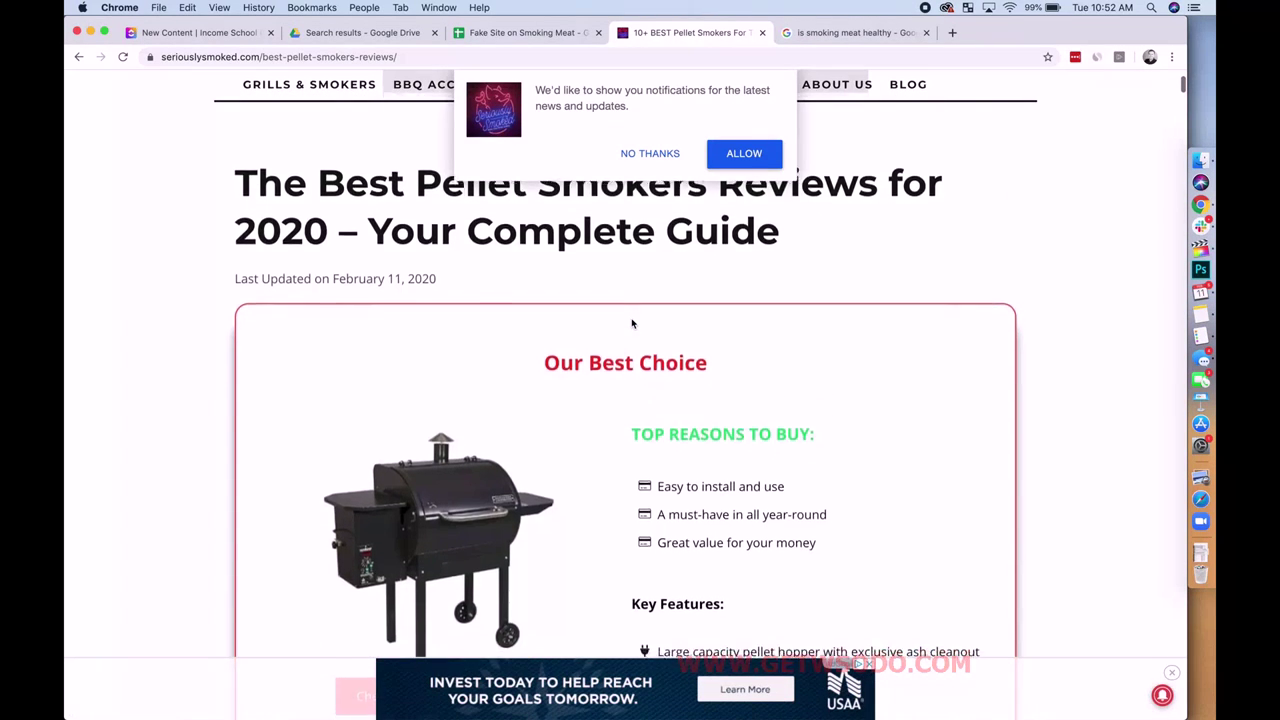
{"action": "scroll", "coordinate": [631, 323], "scroll_direction": "down", "scroll_amount": 3}
{"action": "scroll", "coordinate": [631, 323], "scroll_direction": "down", "scroll_amount": 14}
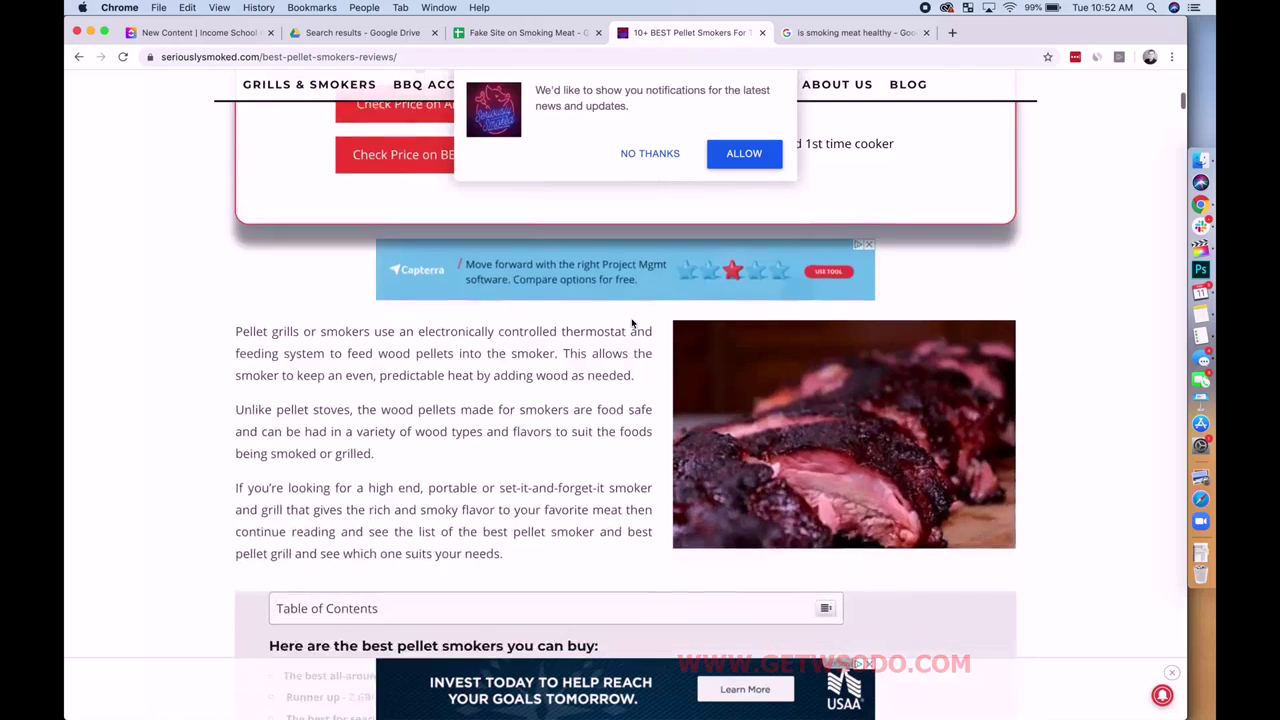
{"action": "scroll", "coordinate": [631, 323], "scroll_direction": "down", "scroll_amount": 1}
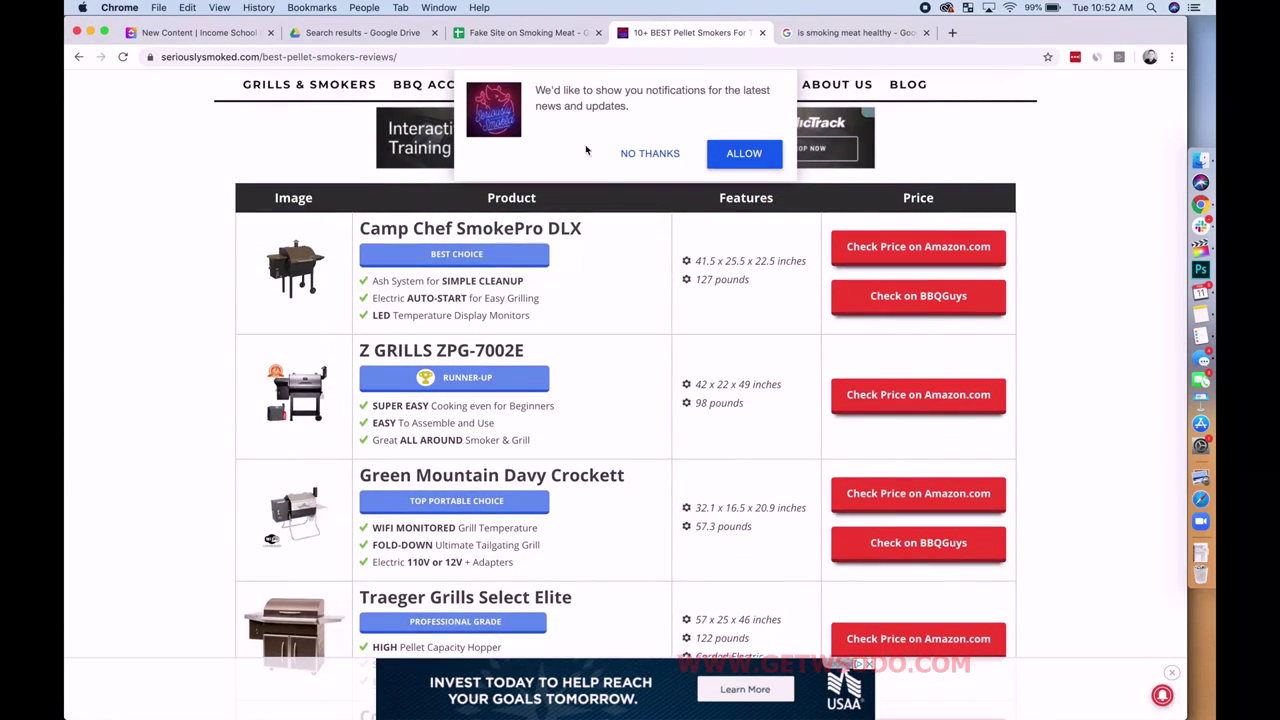
{"action": "scroll", "coordinate": [576, 510], "scroll_direction": "down", "scroll_amount": 3}
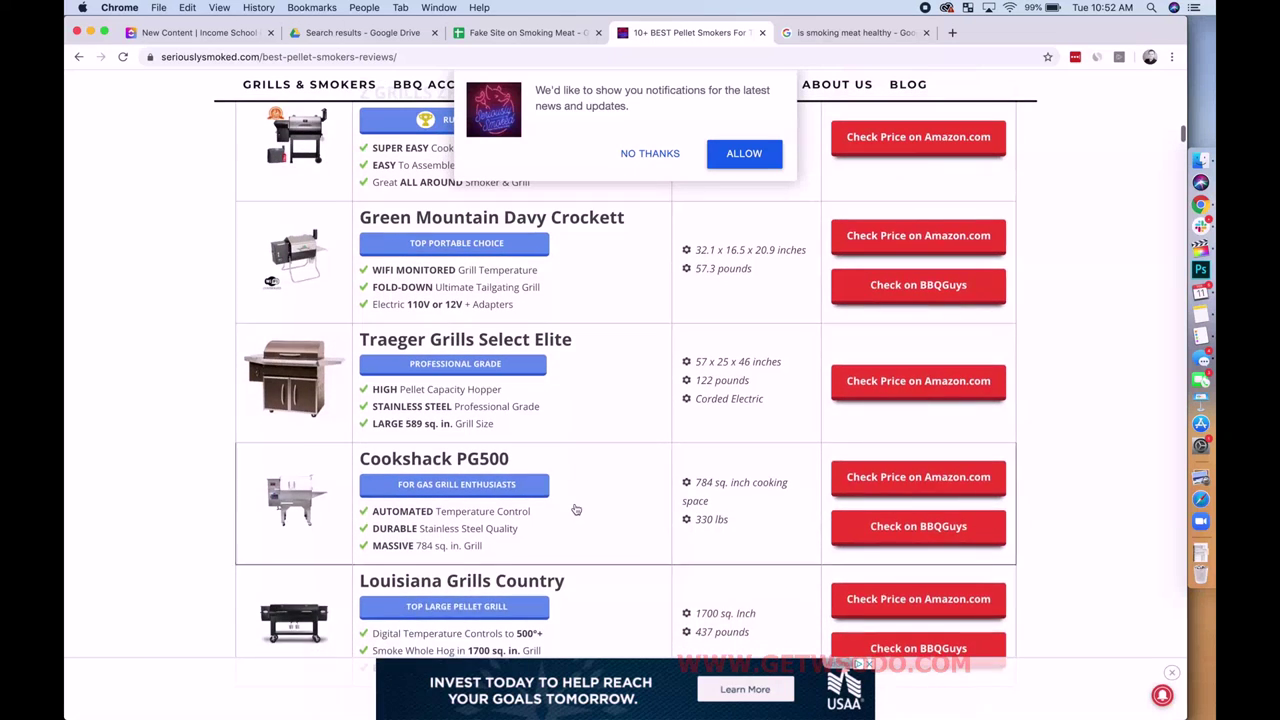
Step: Add "camp chef review", "green mountain grill review" and "traeger review" as search queries in rows 7 to 9 of the spreadsheet
{"action": "left_click", "coordinate": [528, 38]}
{"action": "type", "text": "camp chef re"}
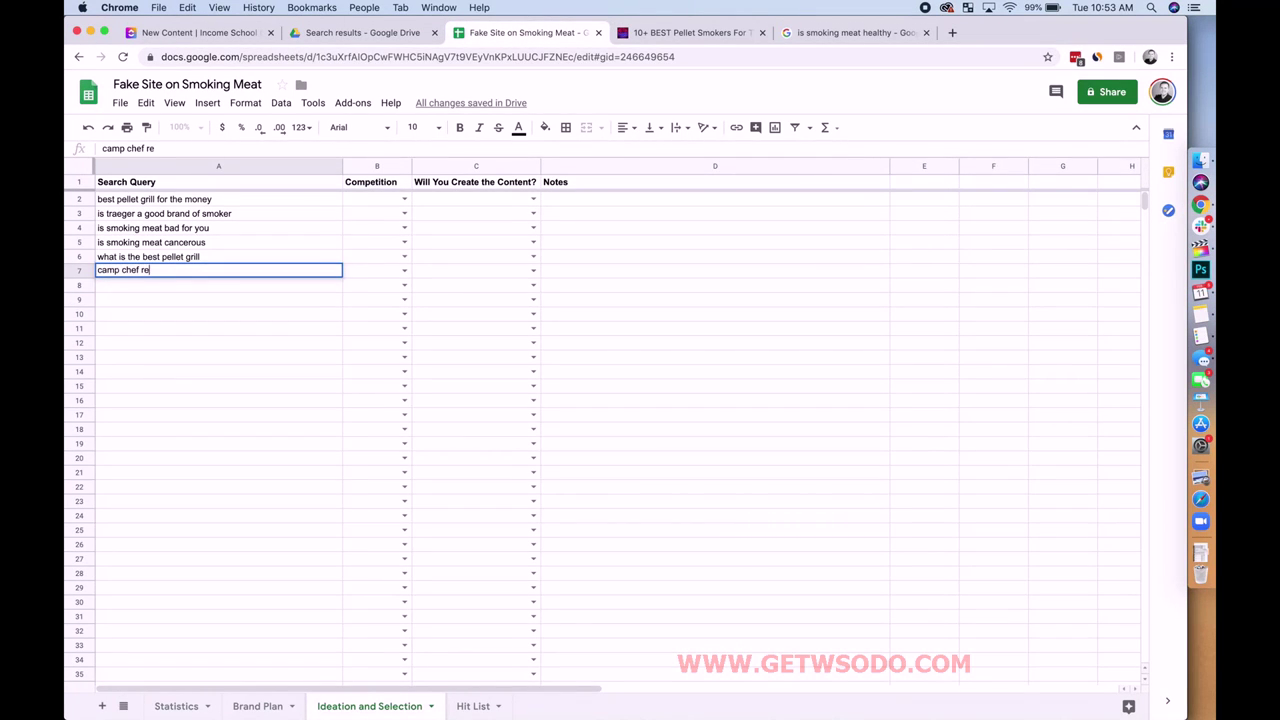
{"action": "type", "text": "view"}
{"action": "key", "text": "Return"}
{"action": "type", "text": "gre"}
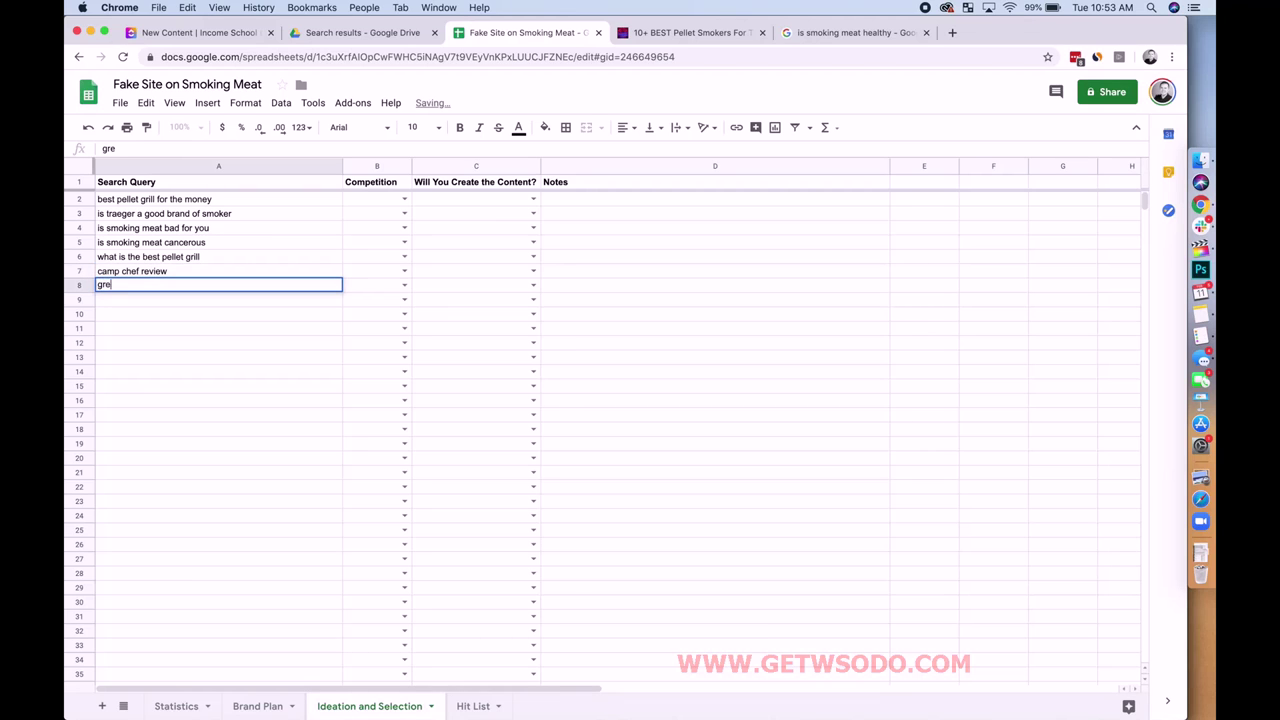
{"action": "type", "text": "en mountain grill review"}
{"action": "key", "text": "Return"}
{"action": "type", "text": "traeger revie"}
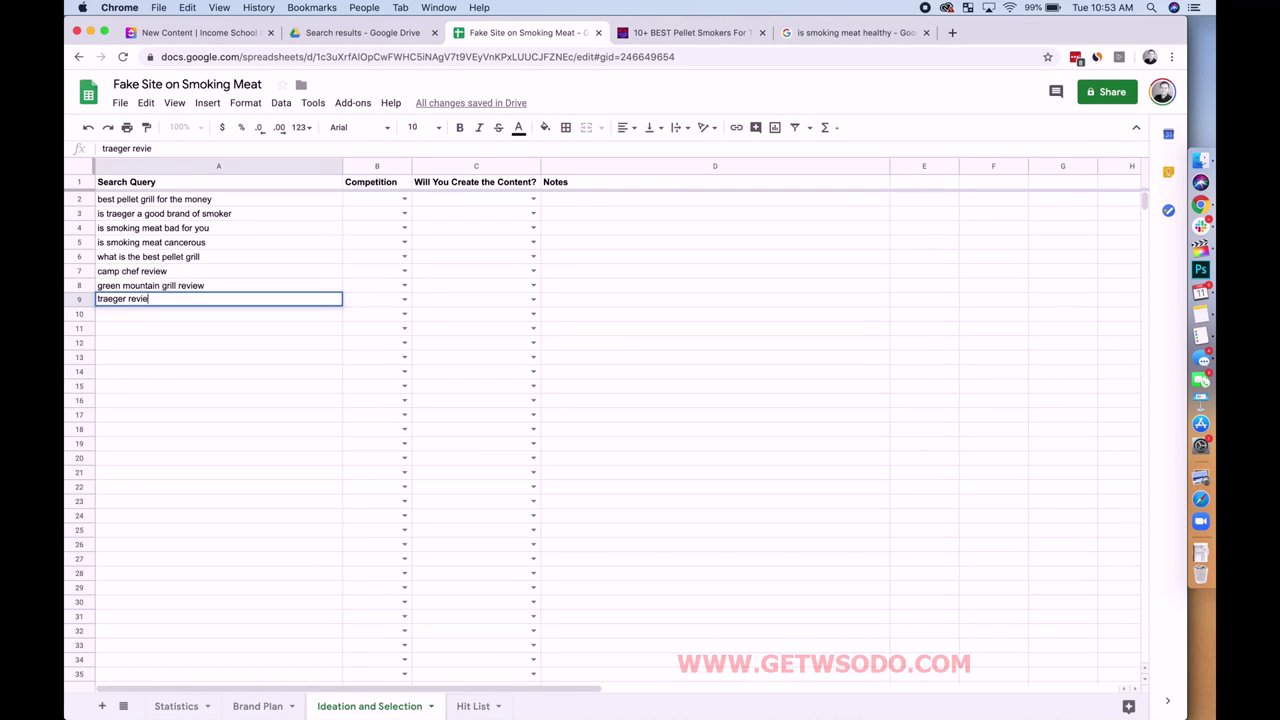
{"action": "type", "text": "w"}
{"action": "key", "text": "Return"}
Step: Check the individual reviews in the pellet smoker article for another brand and add "pit boss review" as the query in row 10
{"action": "left_click", "coordinate": [697, 32]}
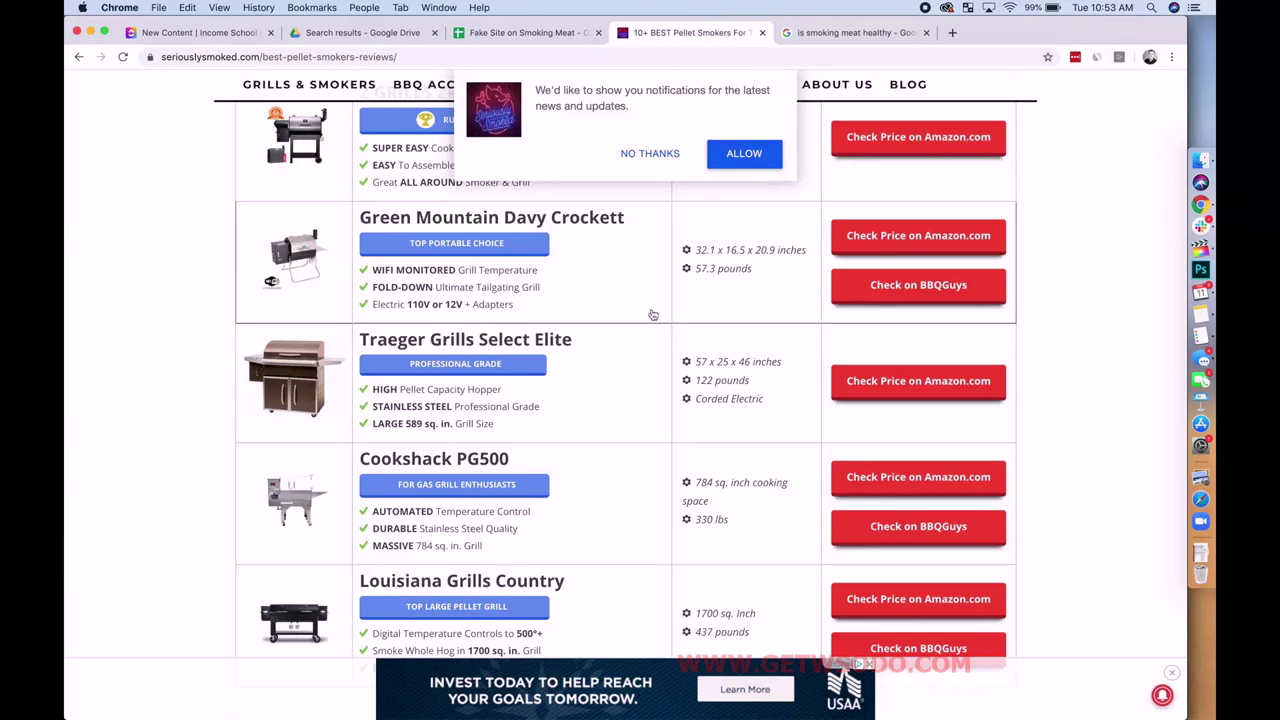
{"action": "scroll", "coordinate": [631, 437], "scroll_direction": "down", "scroll_amount": 5}
{"action": "scroll", "coordinate": [631, 437], "scroll_direction": "down", "scroll_amount": 10}
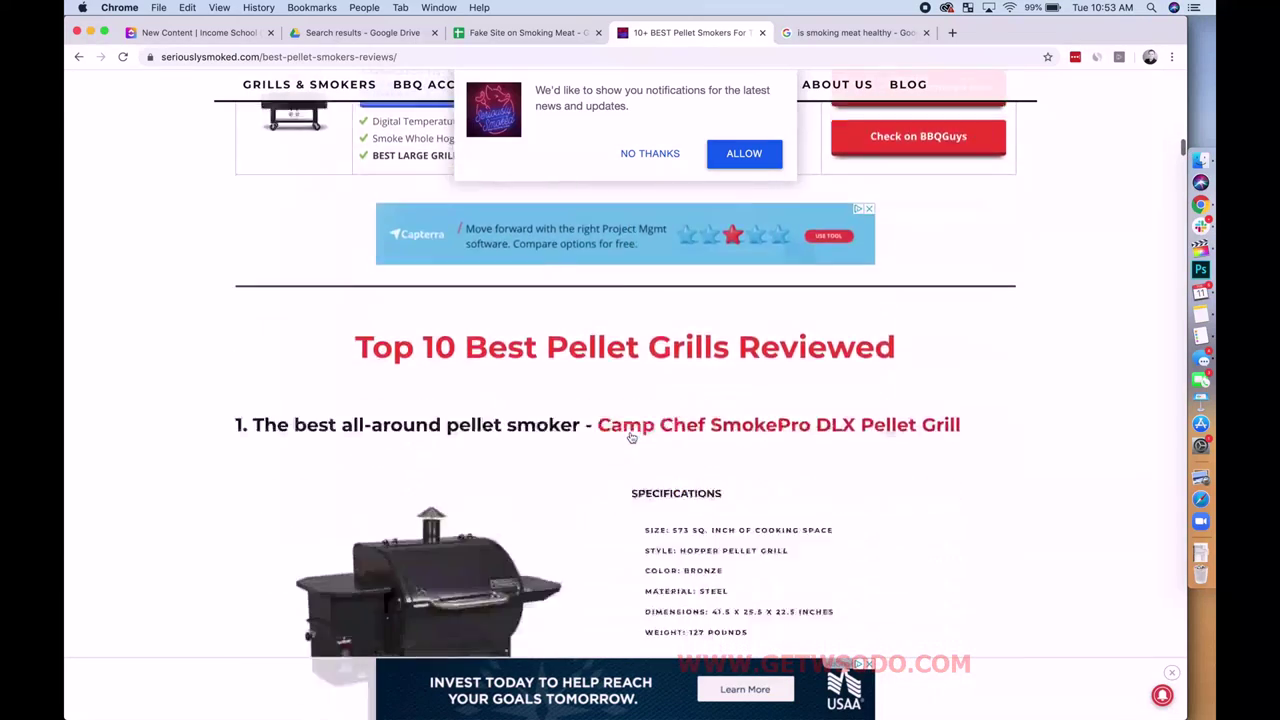
{"action": "scroll", "coordinate": [631, 437], "scroll_direction": "down", "scroll_amount": 2}
{"action": "scroll", "coordinate": [631, 437], "scroll_direction": "up", "scroll_amount": 3}
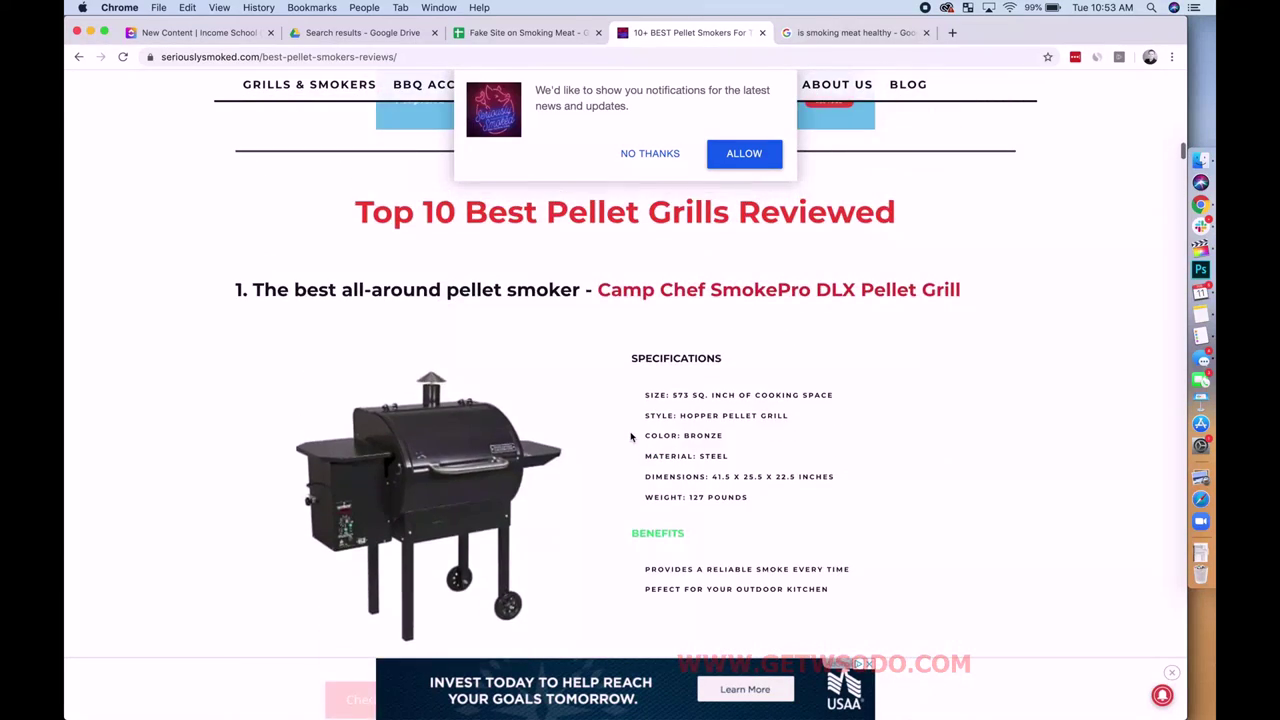
{"action": "scroll", "coordinate": [631, 437], "scroll_direction": "down", "scroll_amount": 6}
{"action": "scroll", "coordinate": [631, 437], "scroll_direction": "down", "scroll_amount": 10}
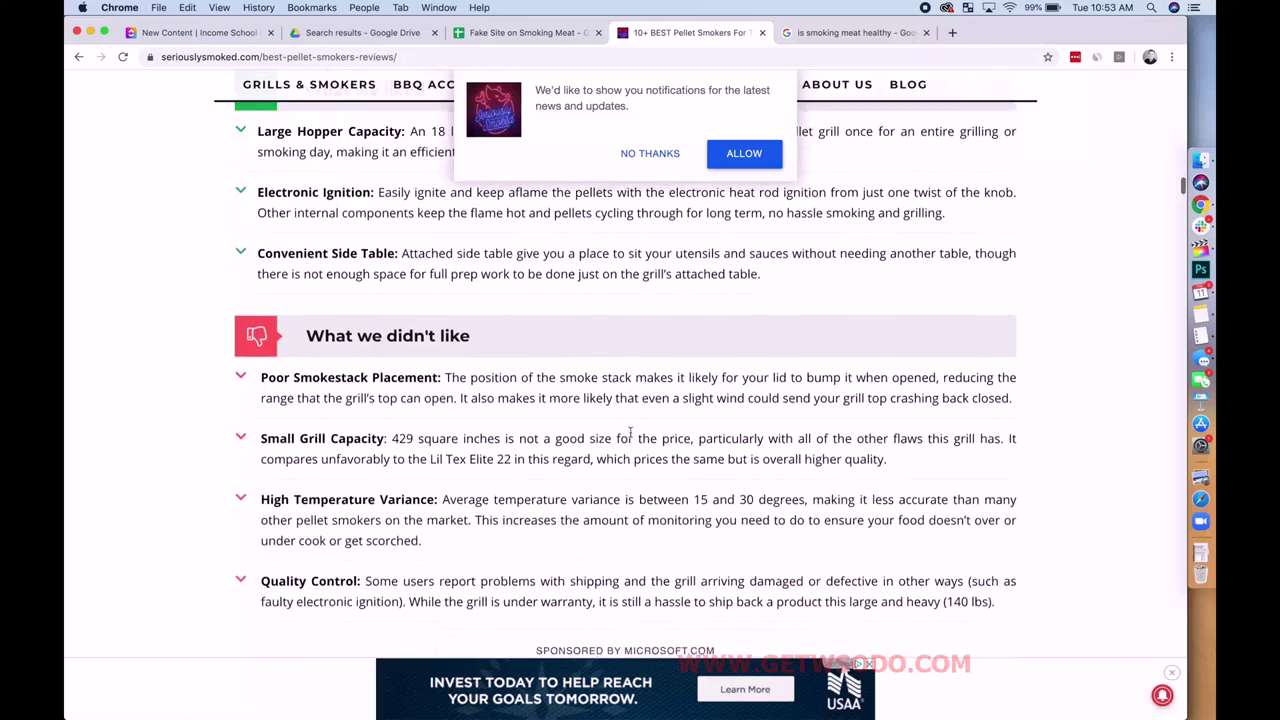
{"action": "left_click", "coordinate": [496, 34]}
{"action": "type", "text": "p"}
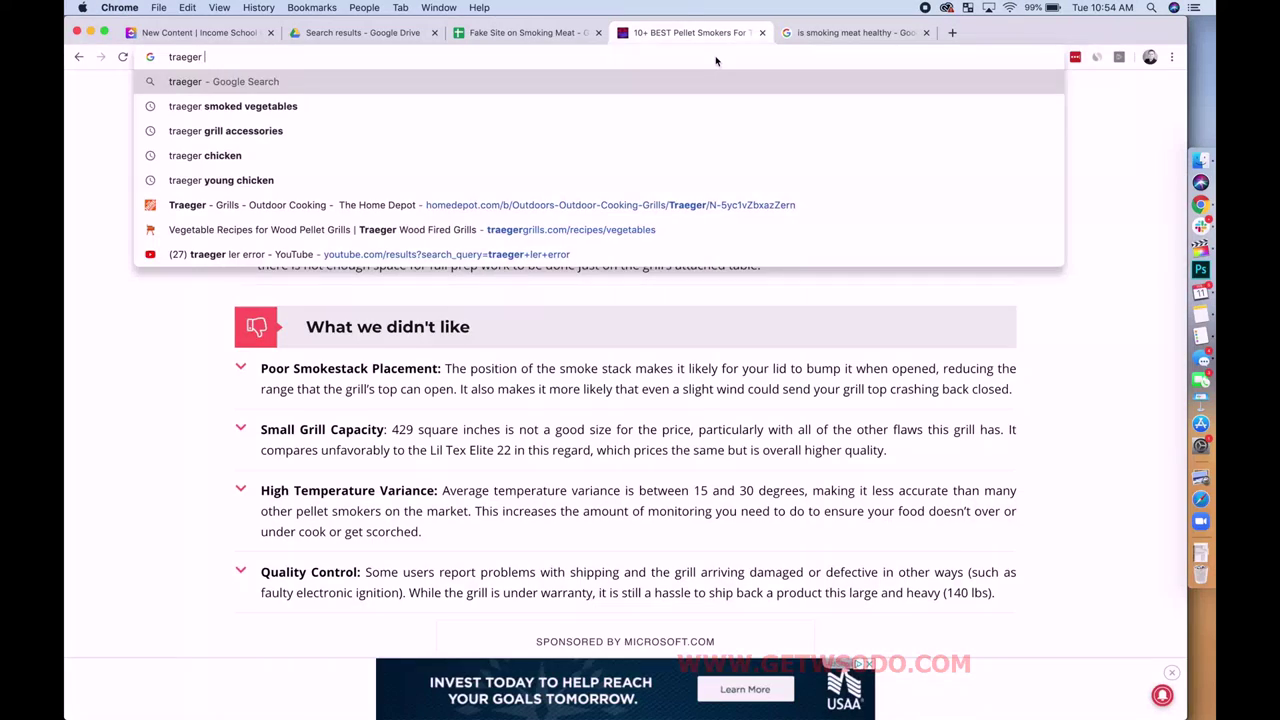
Step: Search Google for "traeger grills" and return to the query spreadsheet, selecting the next empty Search Query cell, A11
{"action": "type", "text": "grills"}
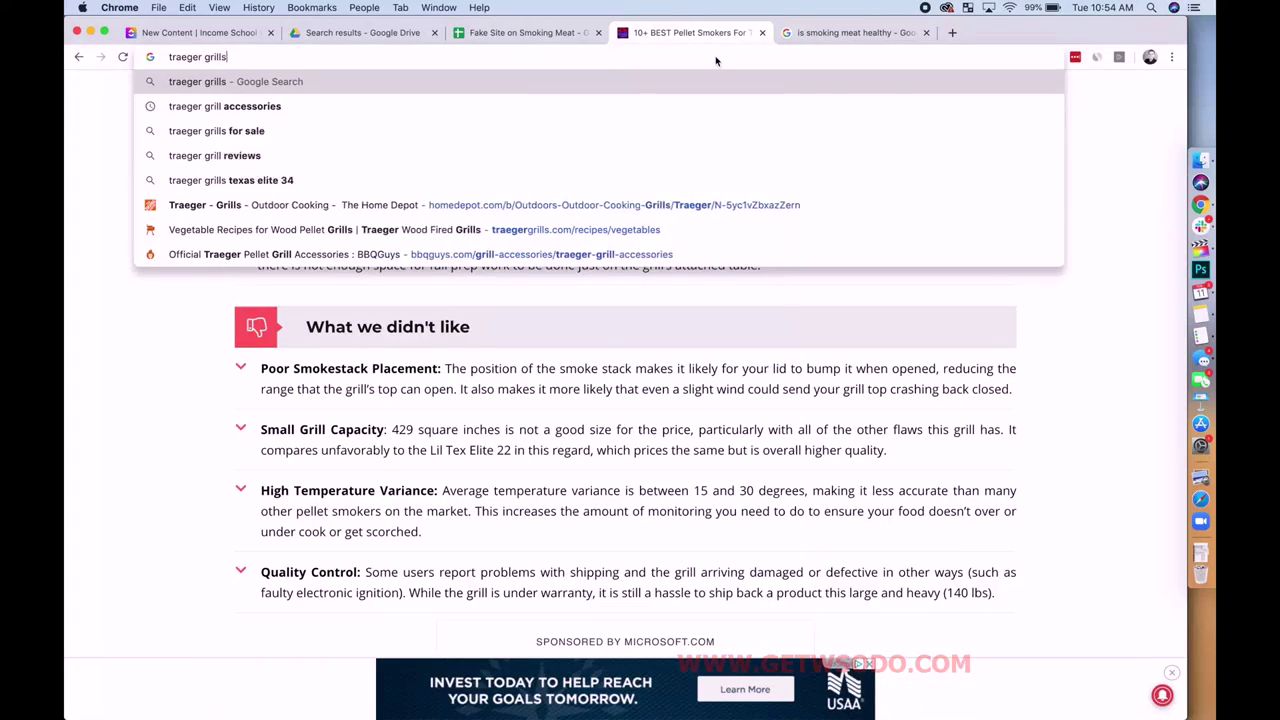
{"action": "key", "text": "Return"}
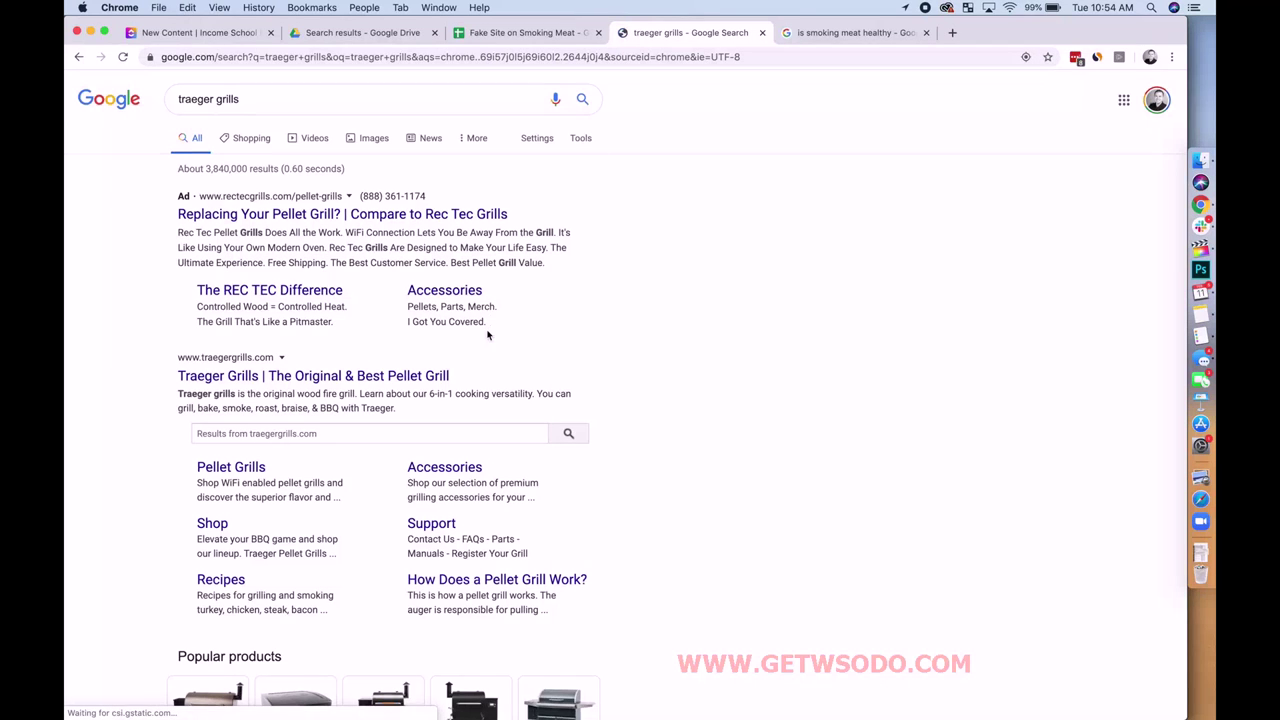
{"action": "left_click", "coordinate": [494, 36]}
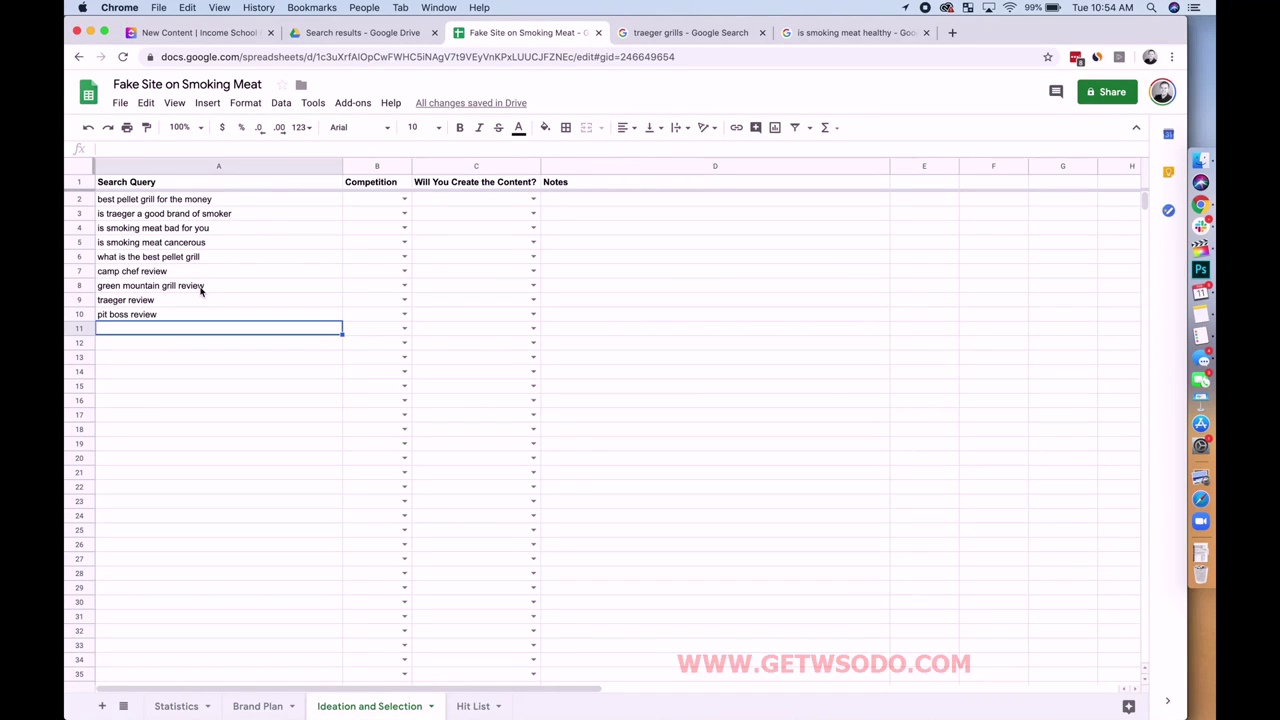
{"action": "left_click", "coordinate": [155, 214]}
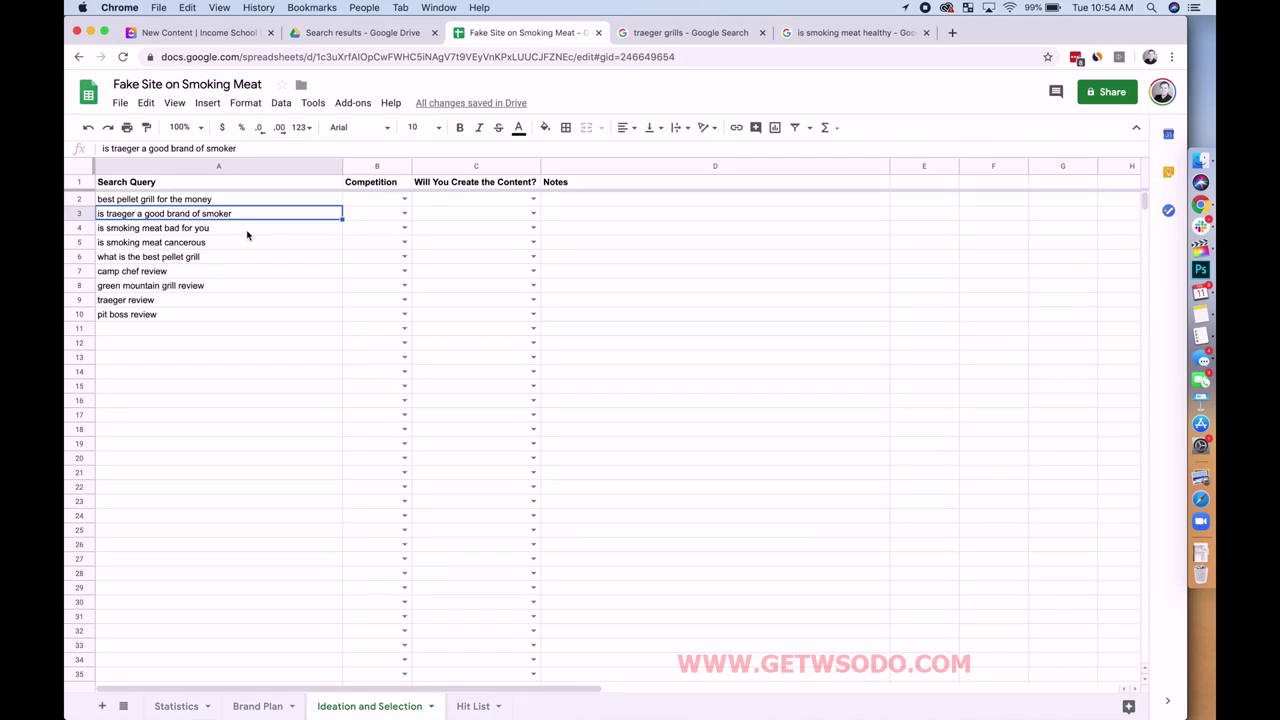
{"action": "left_click", "coordinate": [144, 330]}
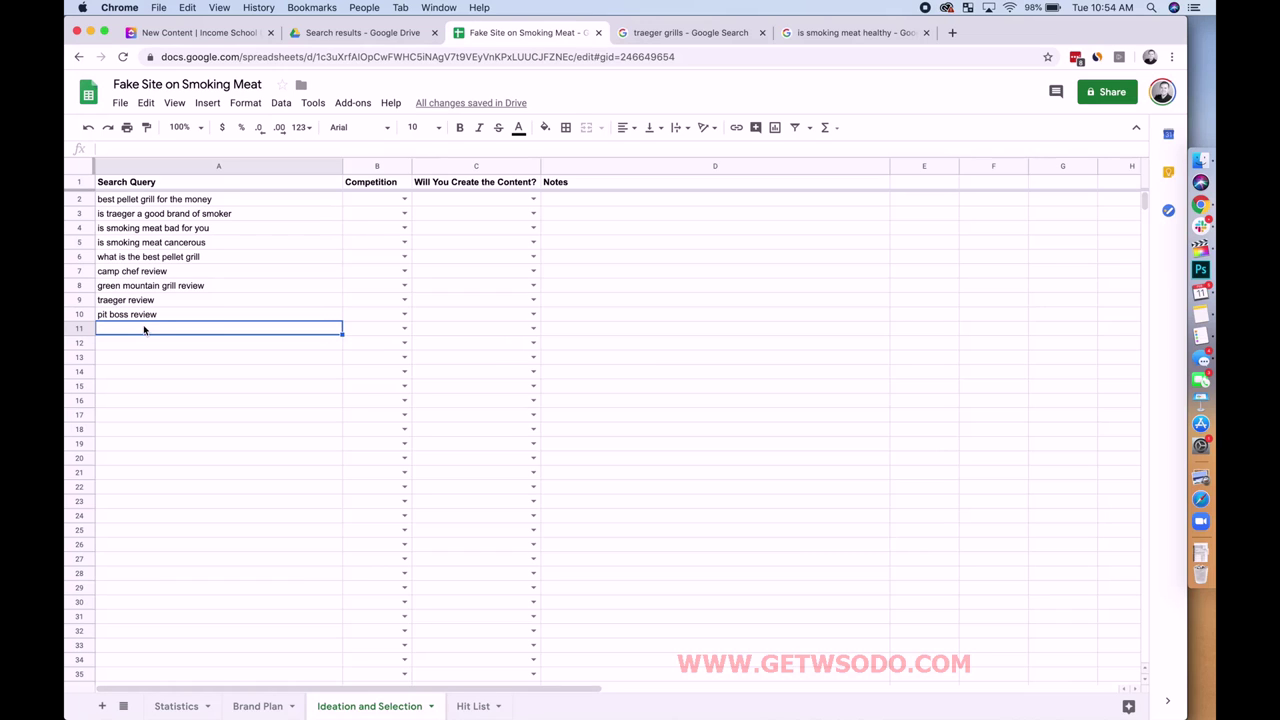
Step: Enter "are camp chef grills worth the cost?" as the search query in row 11 and fill it down through row 13
{"action": "type", "text": "are camp chef"}
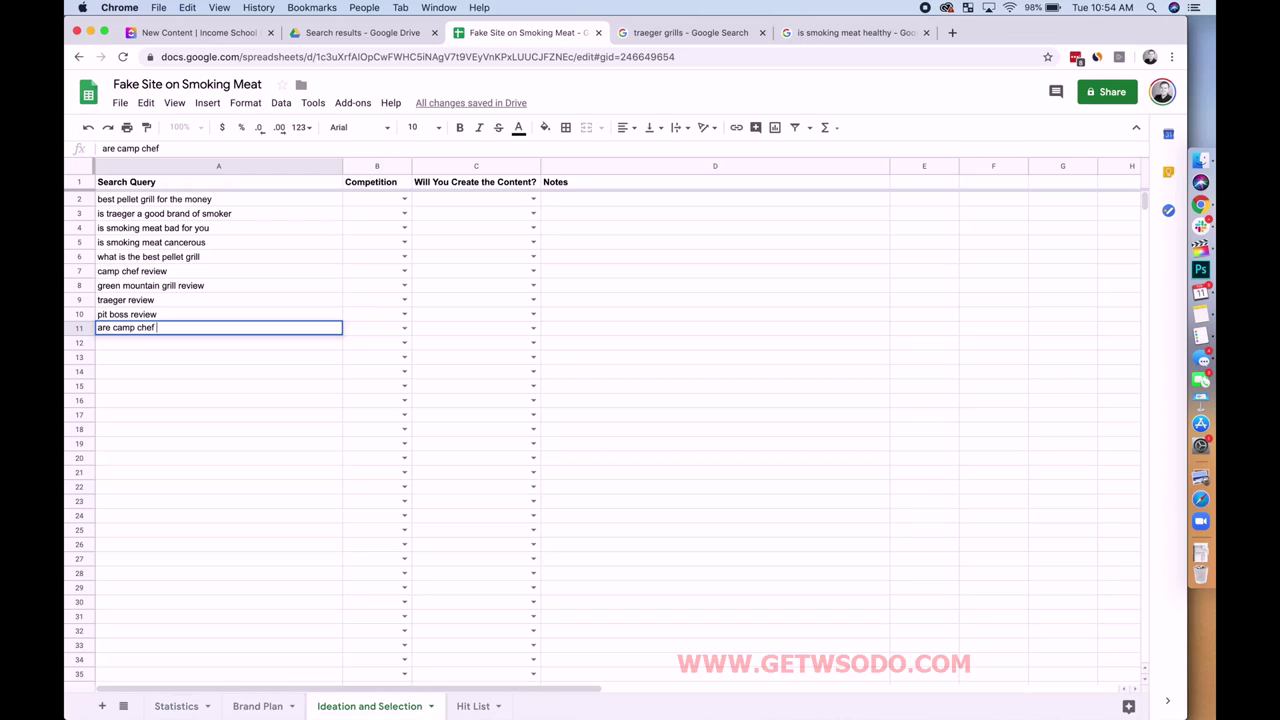
{"action": "type", "text": " grills worth the cost?"}
{"action": "key", "text": "Return"}
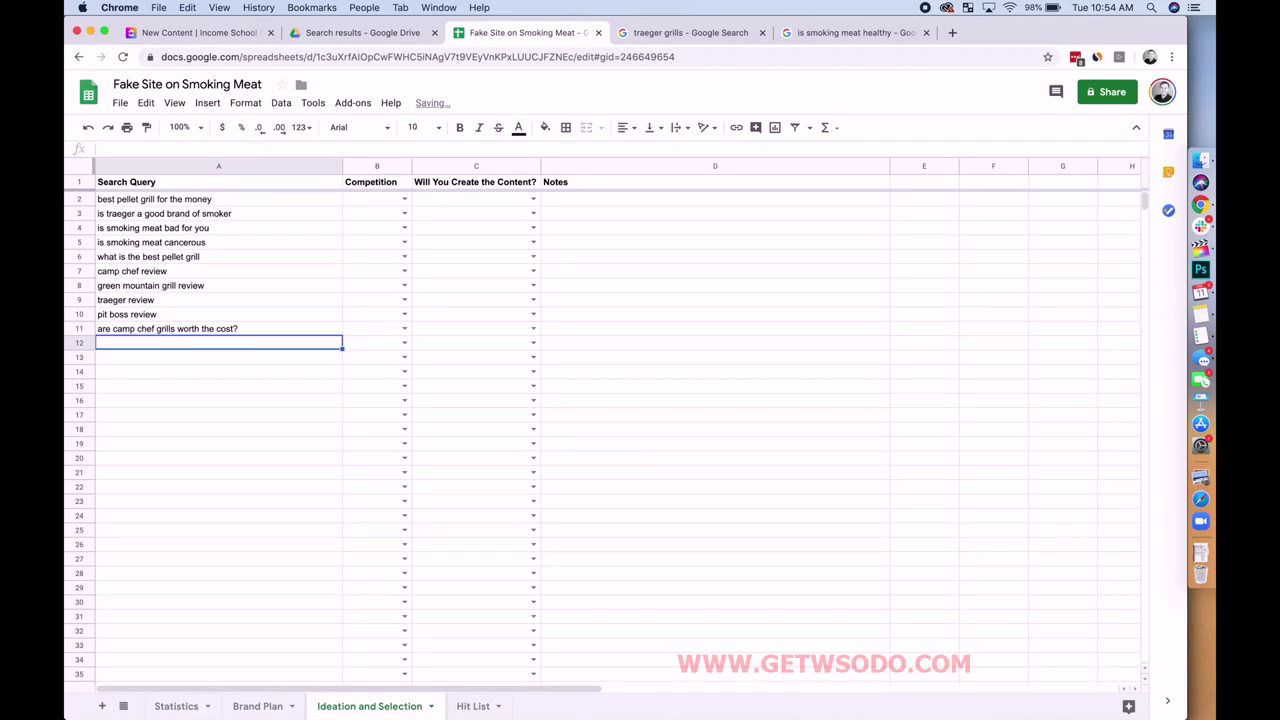
{"action": "left_click", "coordinate": [199, 332]}
{"action": "left_click_drag", "start_coordinate": [340, 335], "coordinate": [334, 366]}
Step: Replace "camp chef" with "green mountain" in the row 12 query and with "pit boss" in the row 13 query
{"action": "left_click", "coordinate": [148, 347]}
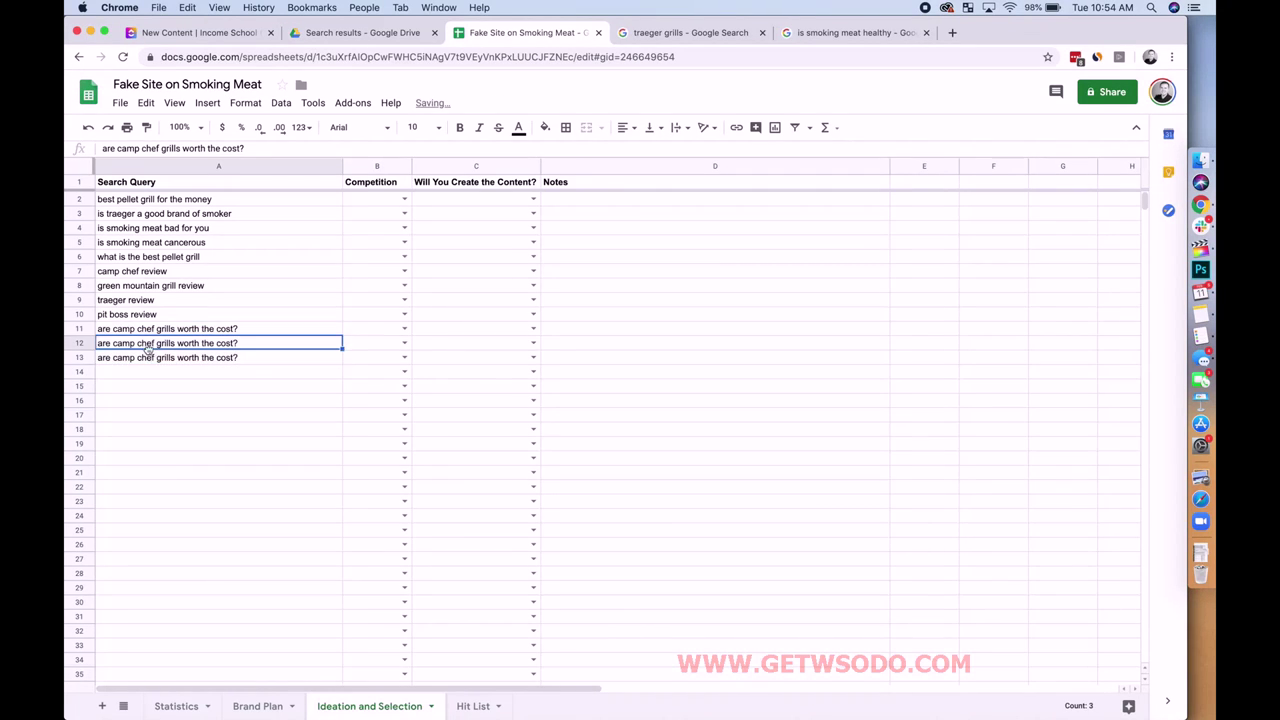
{"action": "double_click", "coordinate": [116, 346]}
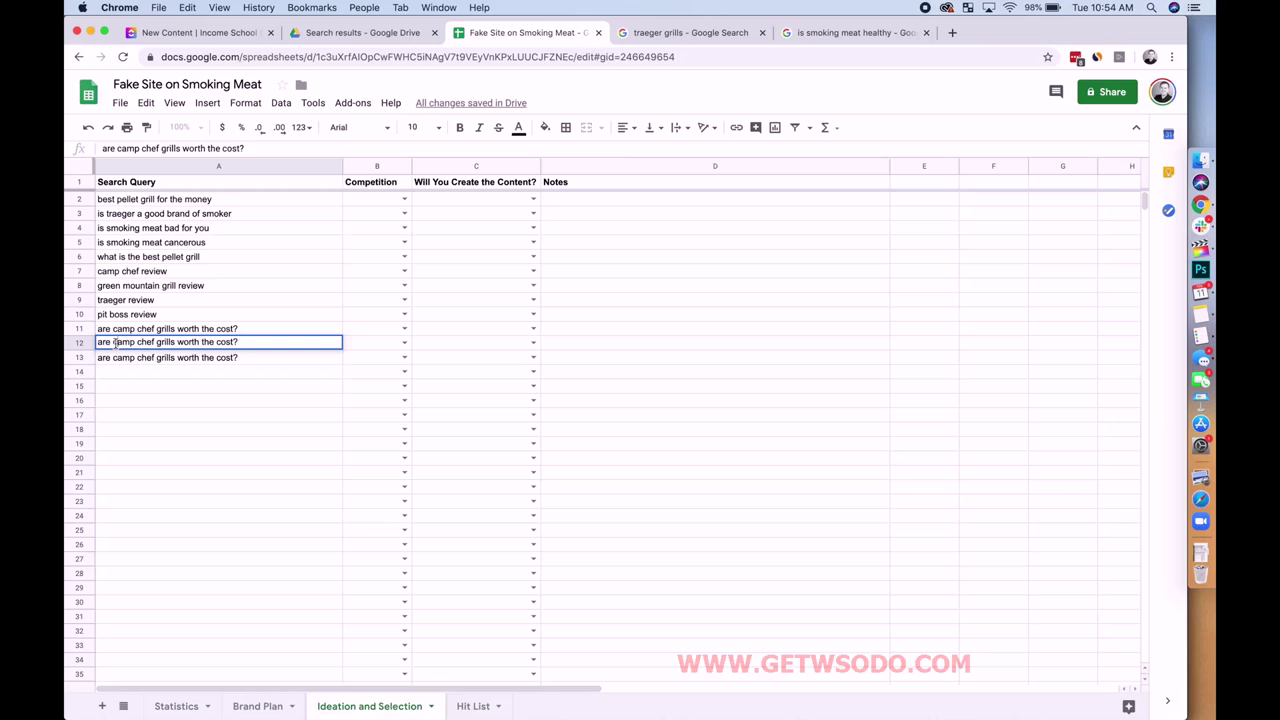
{"action": "left_click_drag", "start_coordinate": [114, 343], "coordinate": [153, 342]}
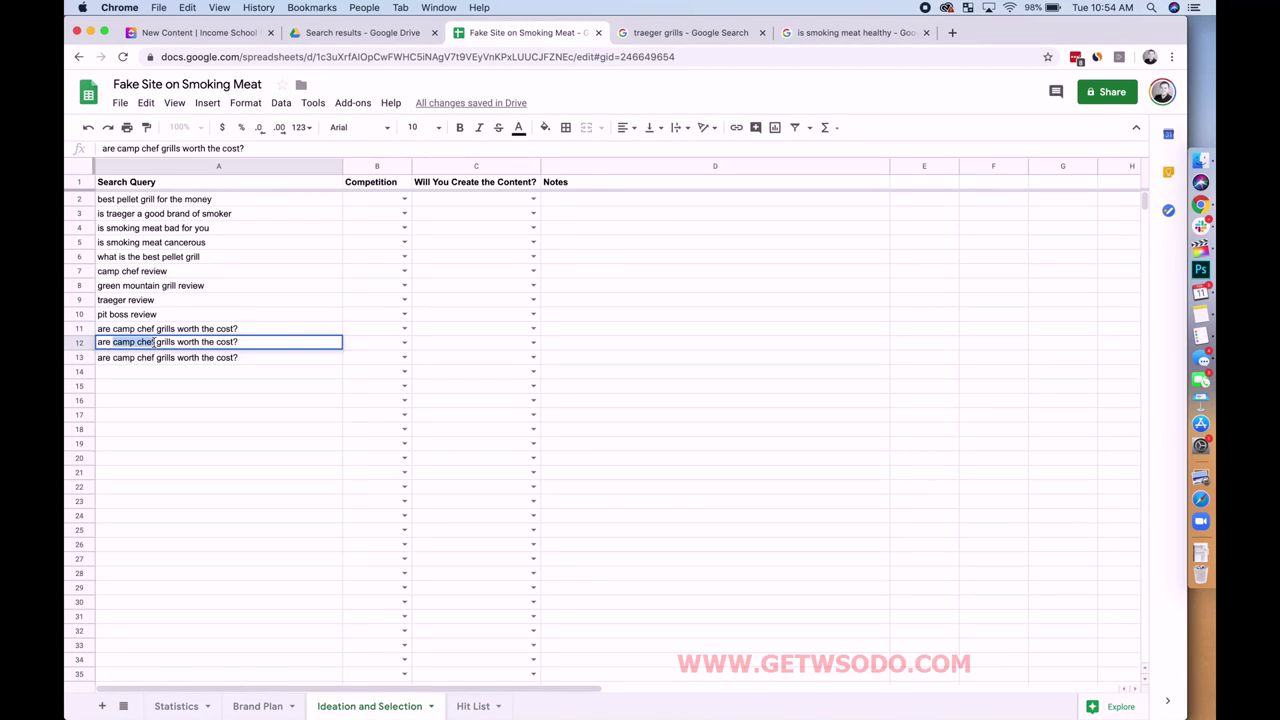
{"action": "type", "text": "green mountain"}
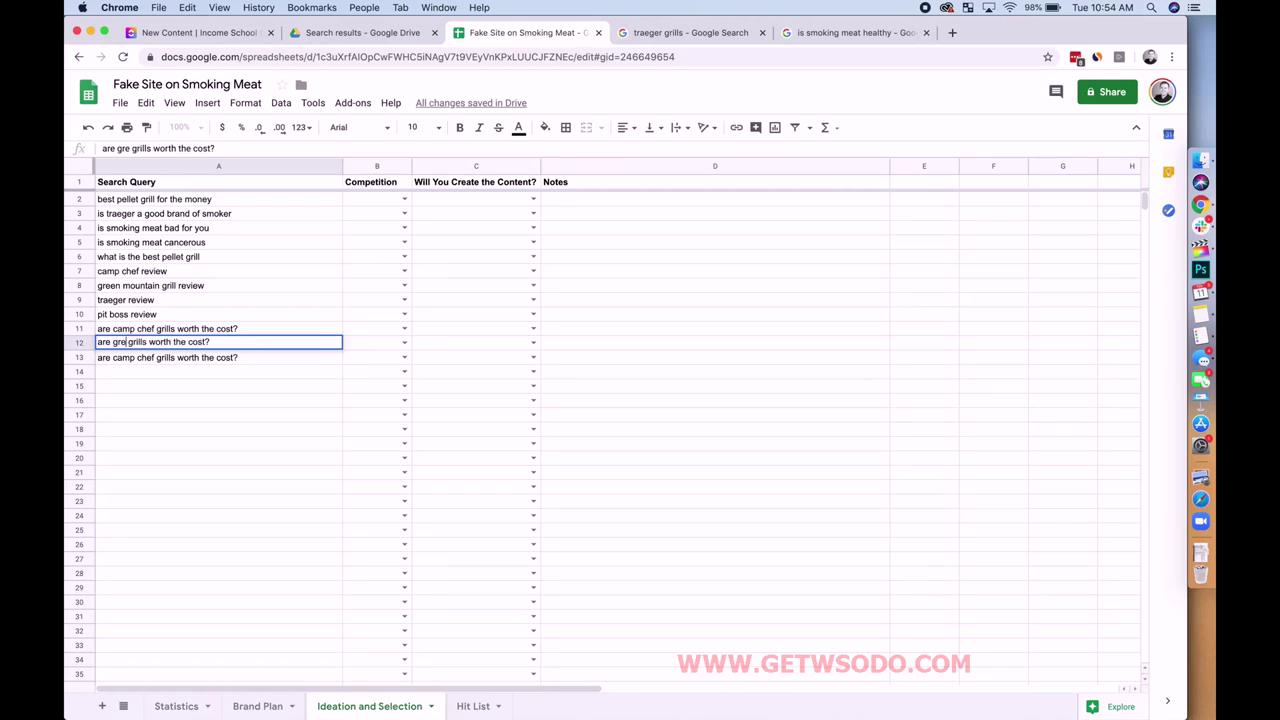
{"action": "double_click", "coordinate": [138, 360]}
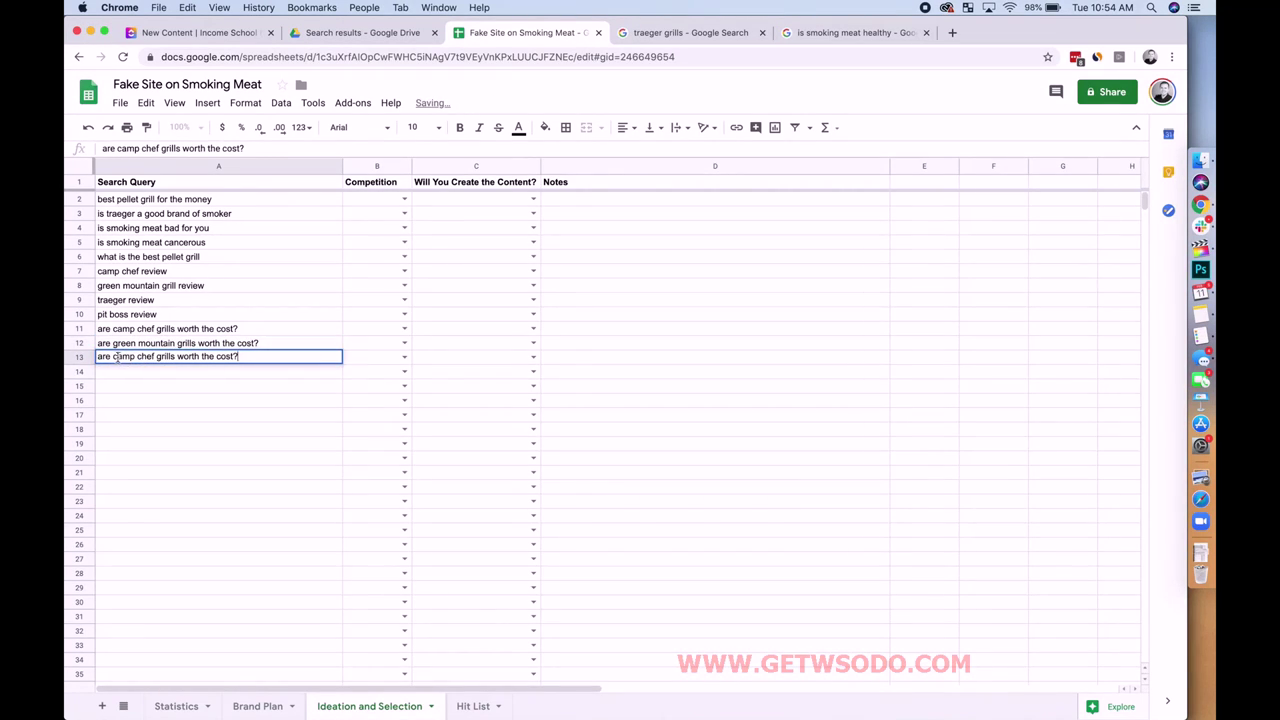
{"action": "left_click_drag", "start_coordinate": [113, 357], "coordinate": [155, 357]}
{"action": "type", "text": "pit boss"}
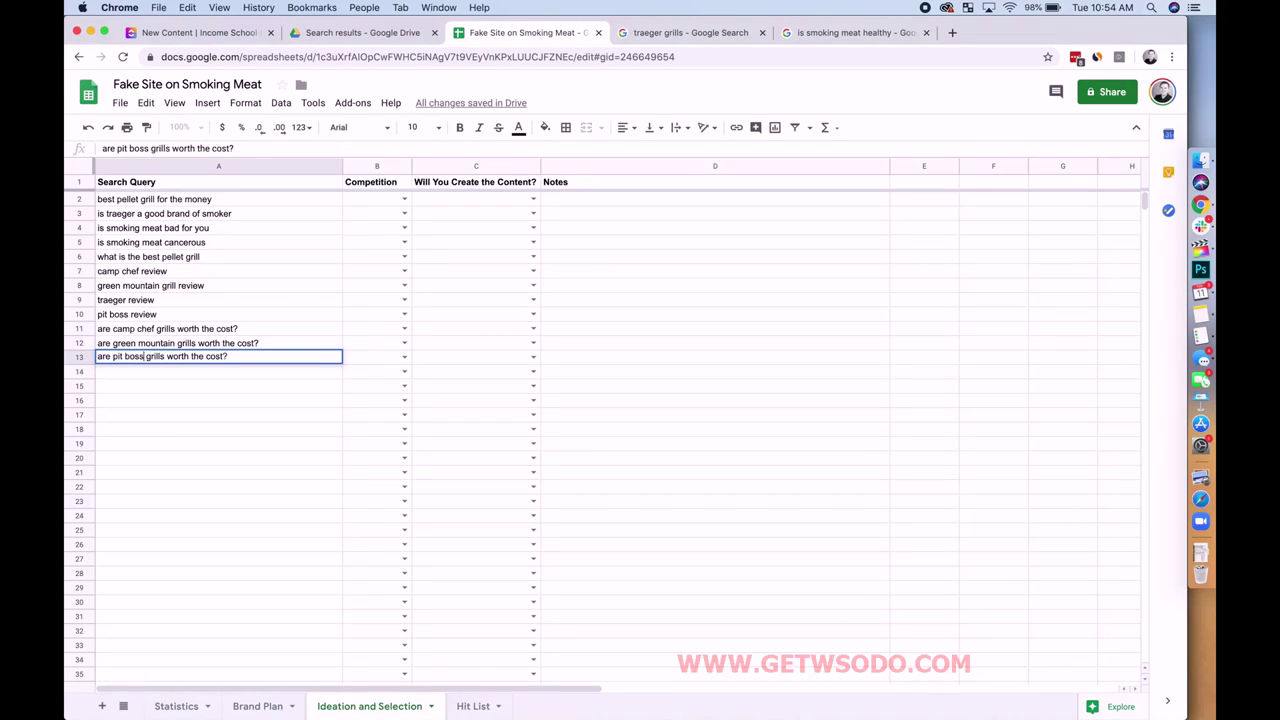
{"action": "left_click", "coordinate": [171, 386]}
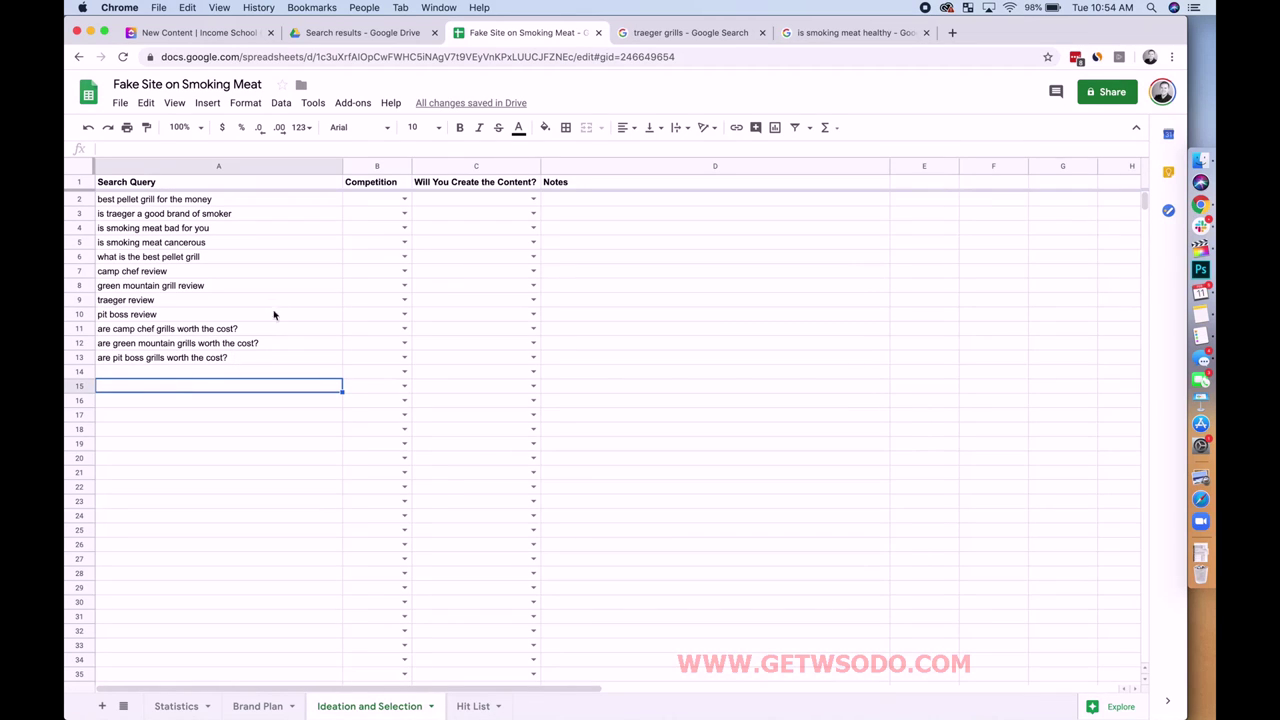
{"action": "left_click", "coordinate": [167, 372]}
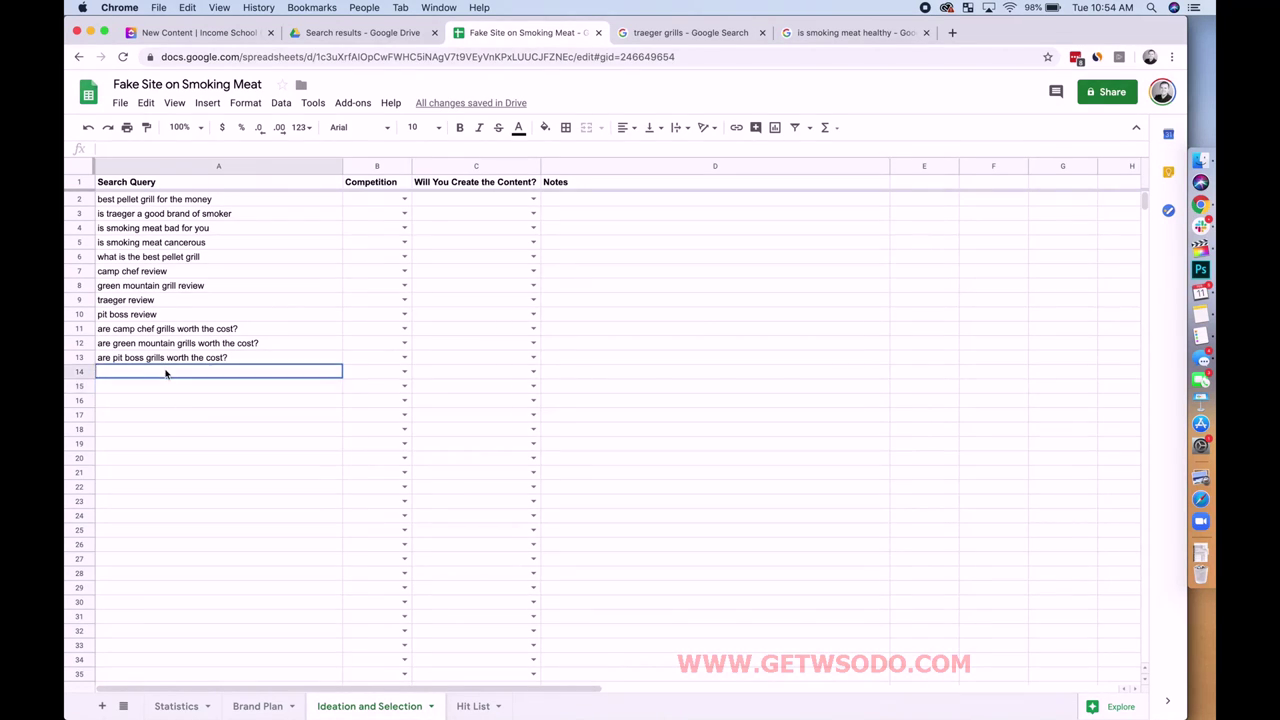
Step: Check Google's autocomplete suggestions for "best pellet grill" and "best pellet grill under"
{"action": "left_click", "coordinate": [690, 32]}
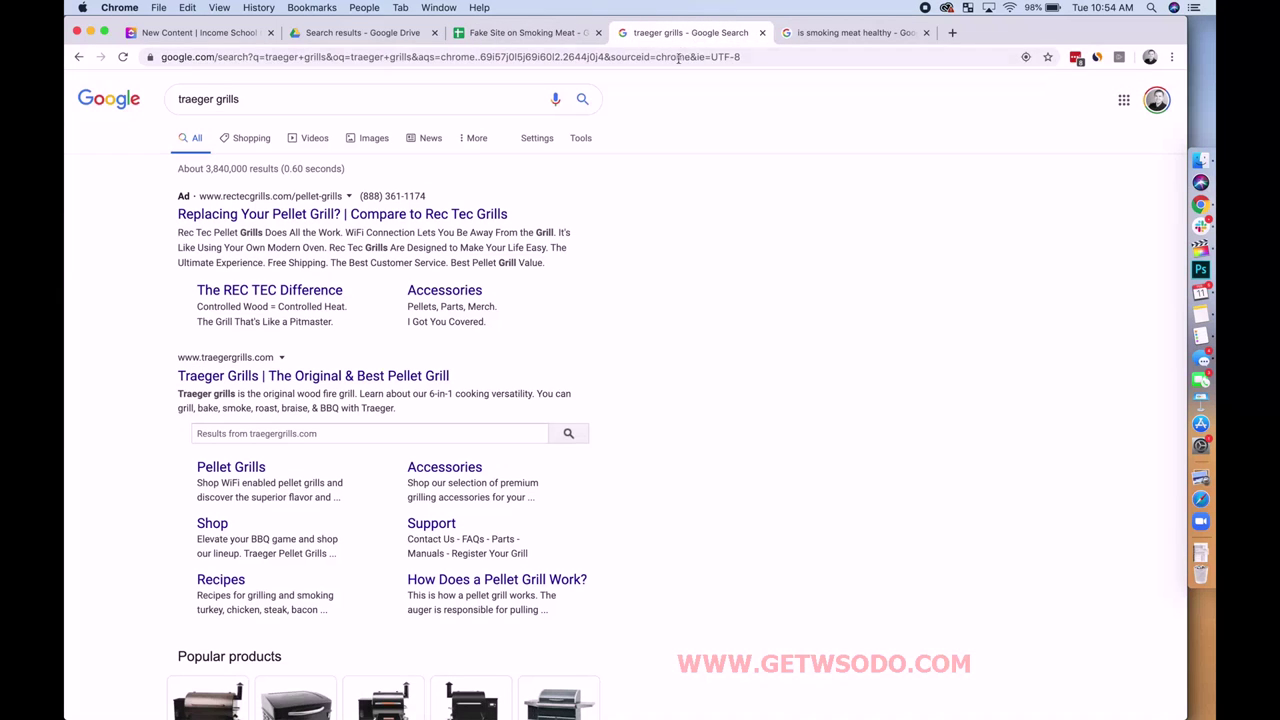
{"action": "left_click", "coordinate": [676, 57]}
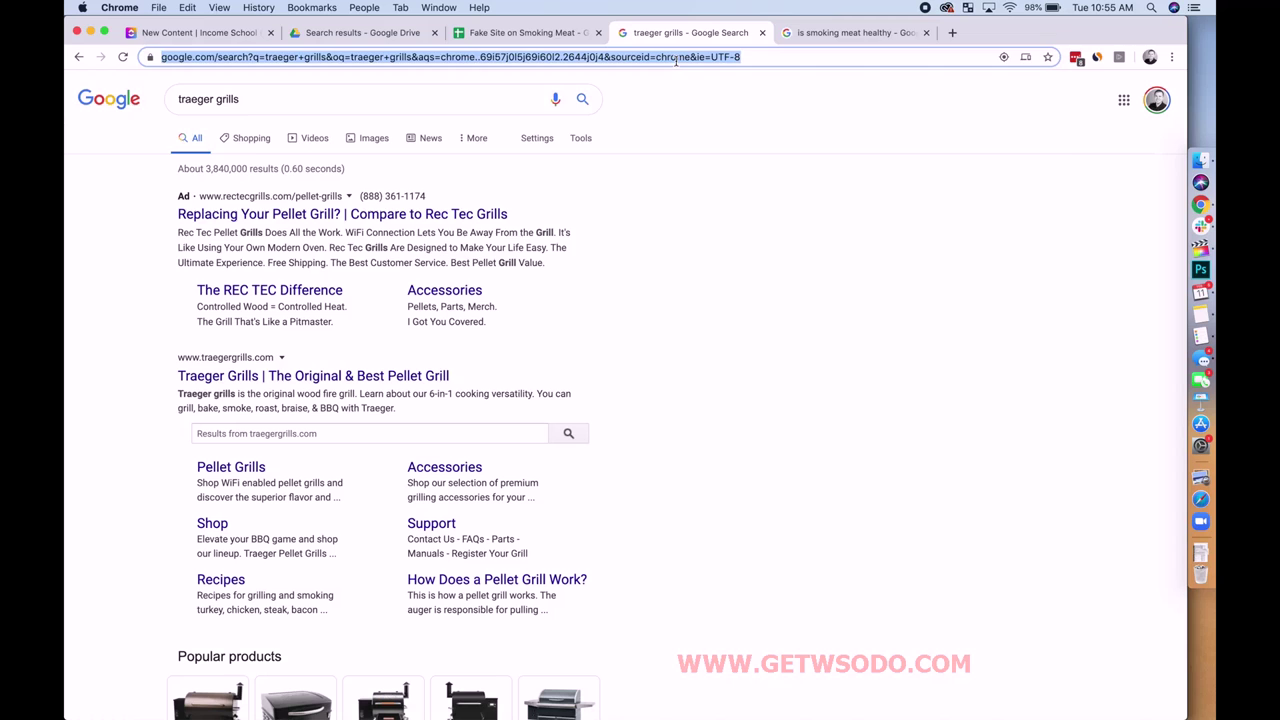
{"action": "type", "text": "best b"}
{"action": "key", "text": "BackSpace"}
{"action": "type", "text": "pellet grill"}
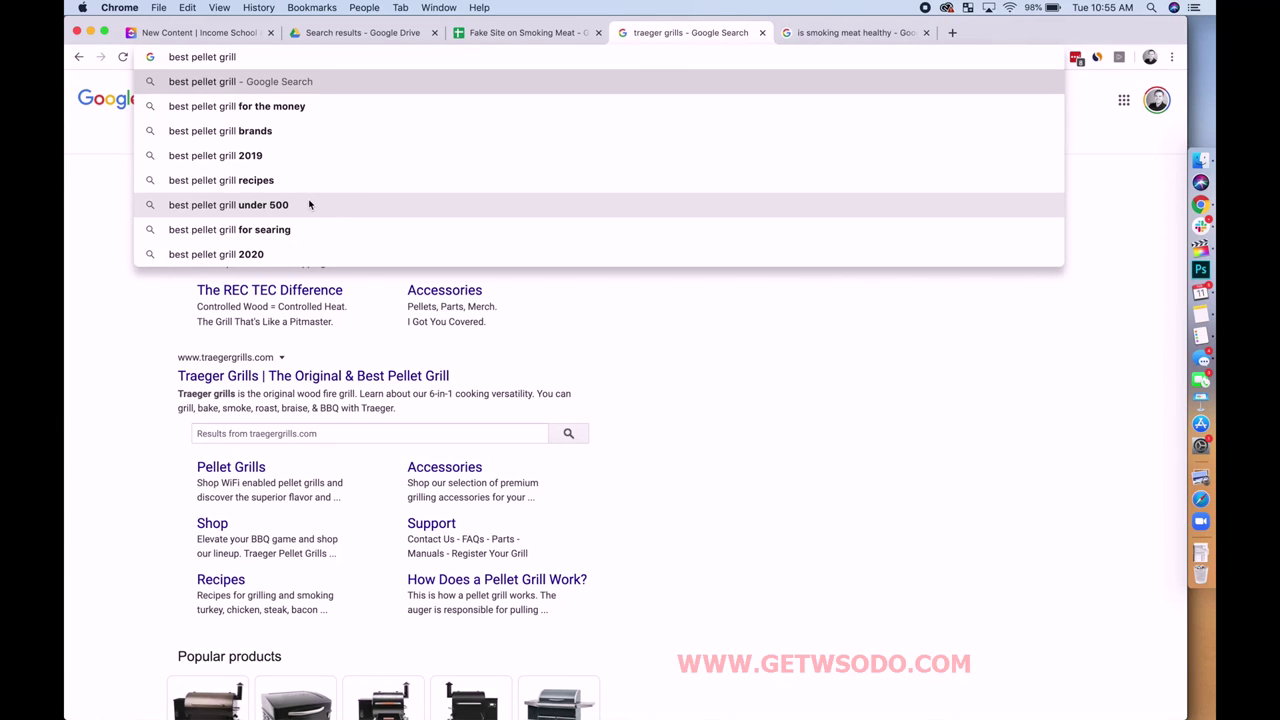
{"action": "type", "text": "under"}
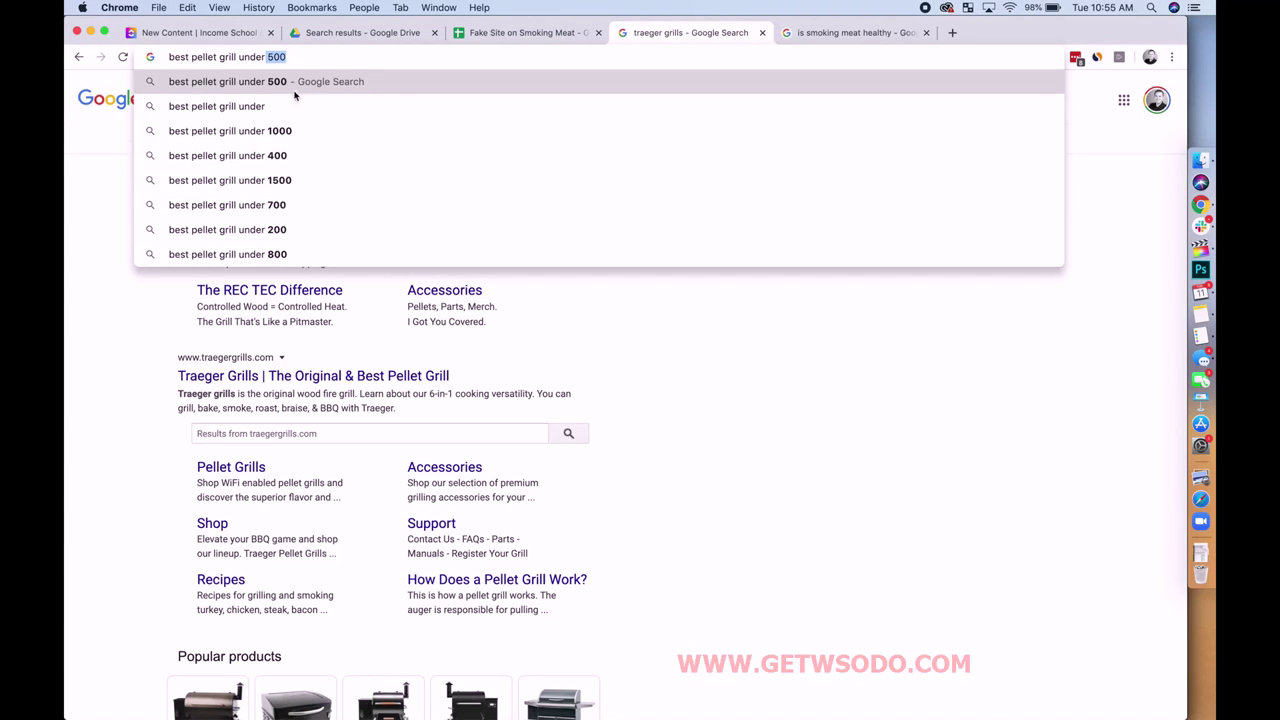
Step: Return to the query spreadsheet and add "Best pellet grill under $500" as the search query in row 14
{"action": "left_click", "coordinate": [525, 32]}
{"action": "type", "text": "Best p"}
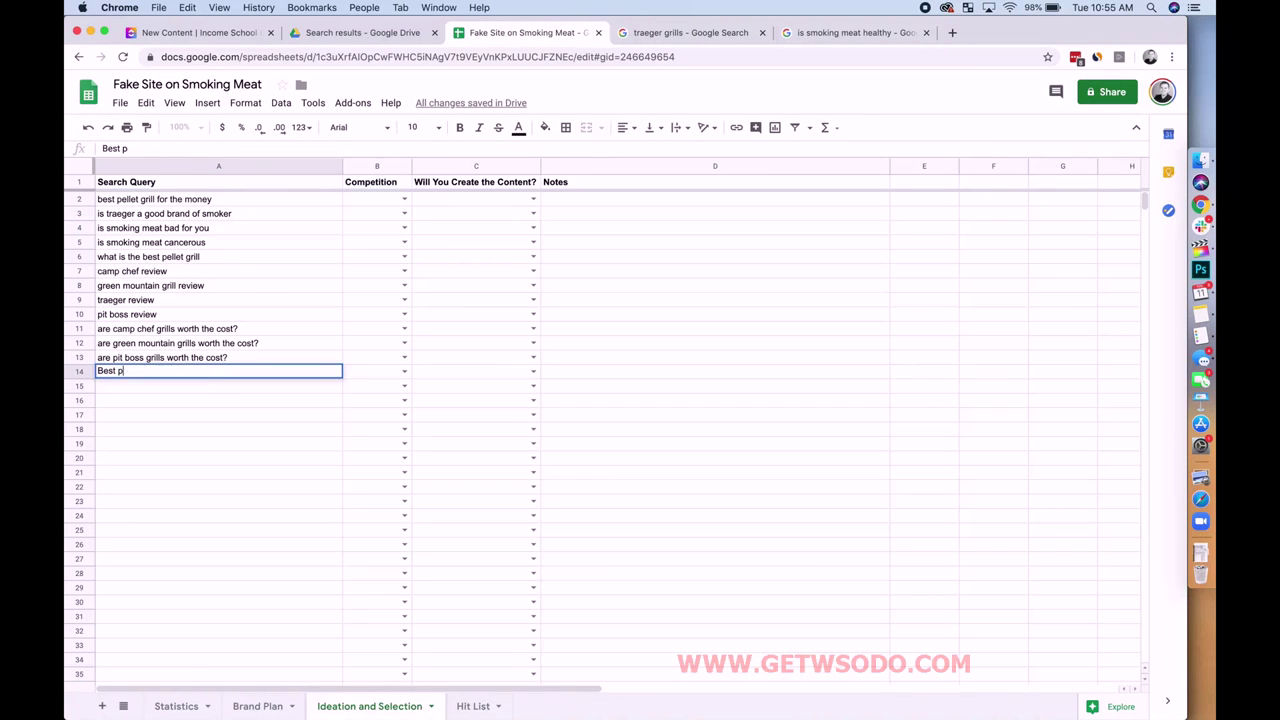
{"action": "type", "text": "ellet grill under $500"}
{"action": "key", "text": "Return"}
Step: Copy the phrase "Best pellet grill under $500" for reuse and enter "Best pellet grill under $1,000" as the query in row 15
{"action": "type", "text": "Best p"}
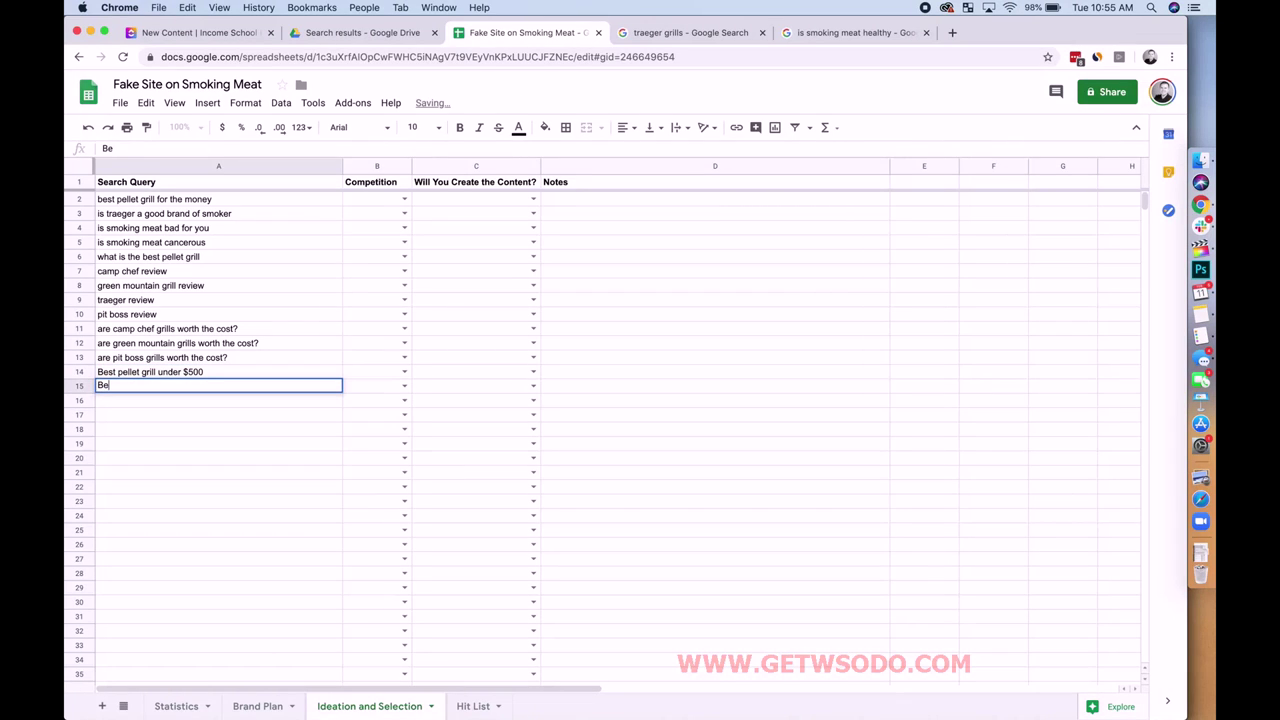
{"action": "type", "text": "el"}
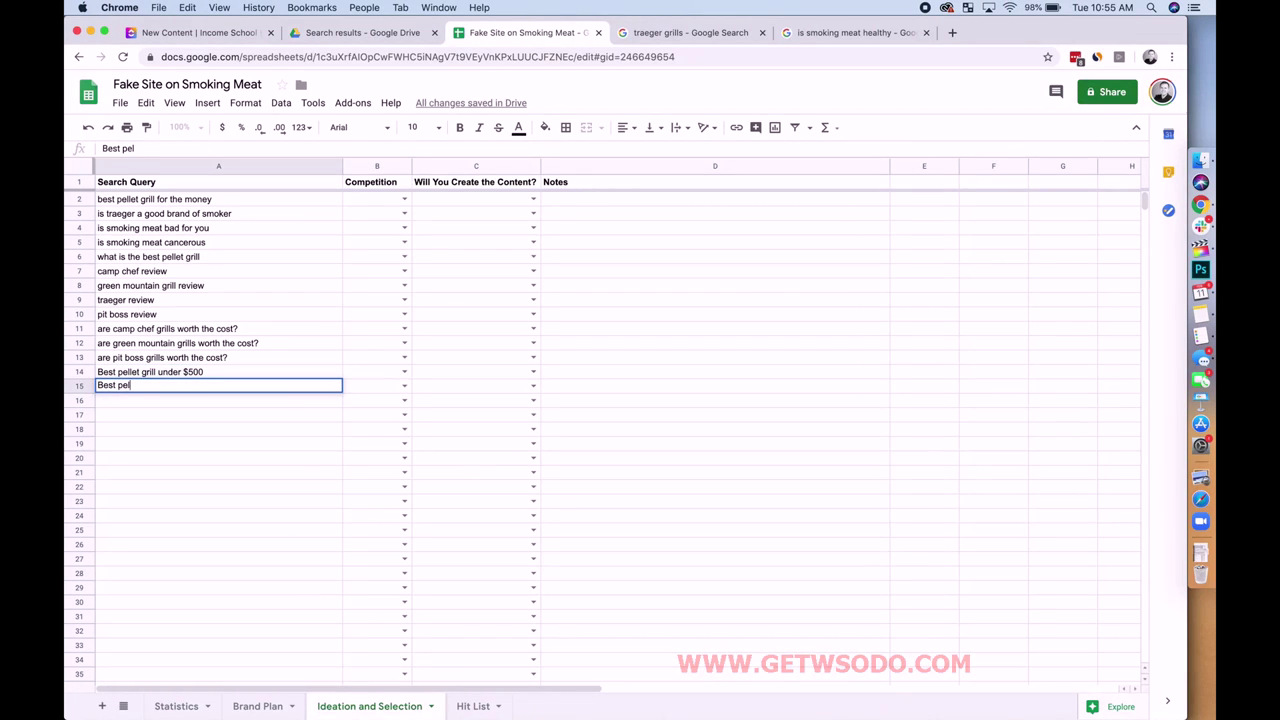
{"action": "type", "text": "let grill under $500"}
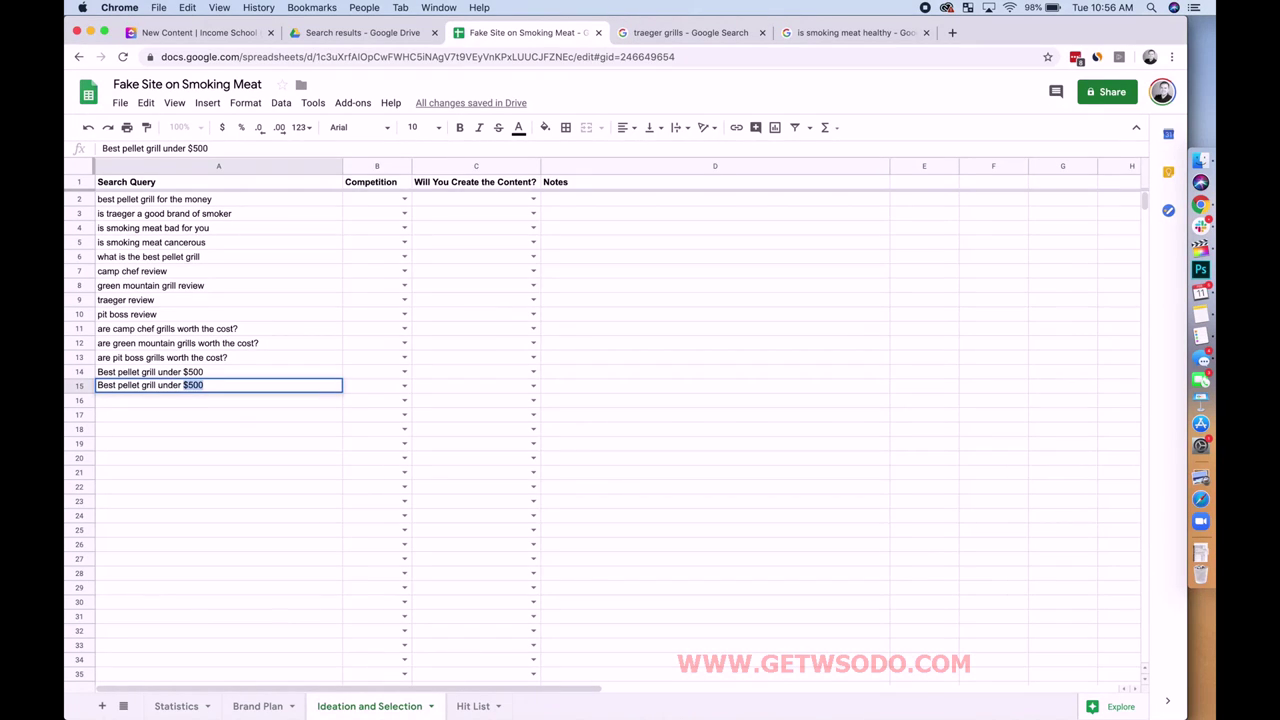
{"action": "key", "text": "super+a"}
{"action": "key", "text": "super+c"}
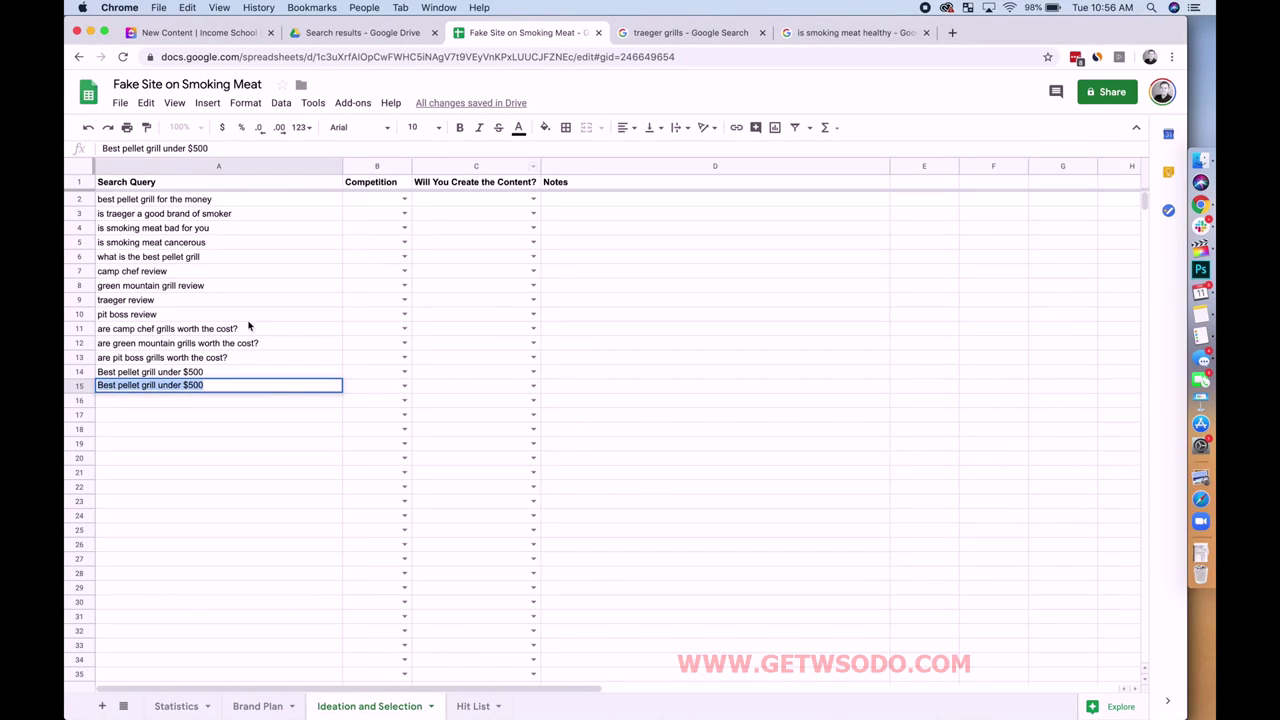
{"action": "left_click", "coordinate": [220, 384]}
{"action": "key", "text": "BackSpace"}
{"action": "key", "text": "BackSpace"}
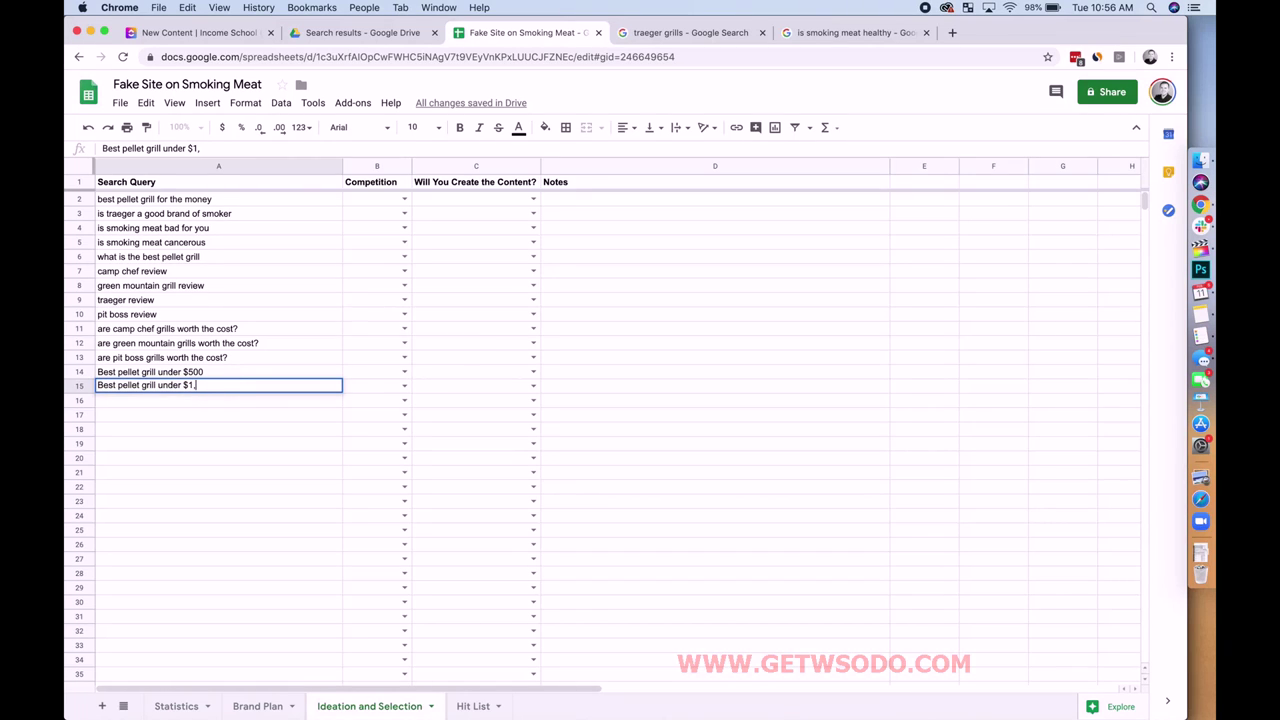
{"action": "type", "text": "1,000"}
{"action": "key", "text": "Return"}
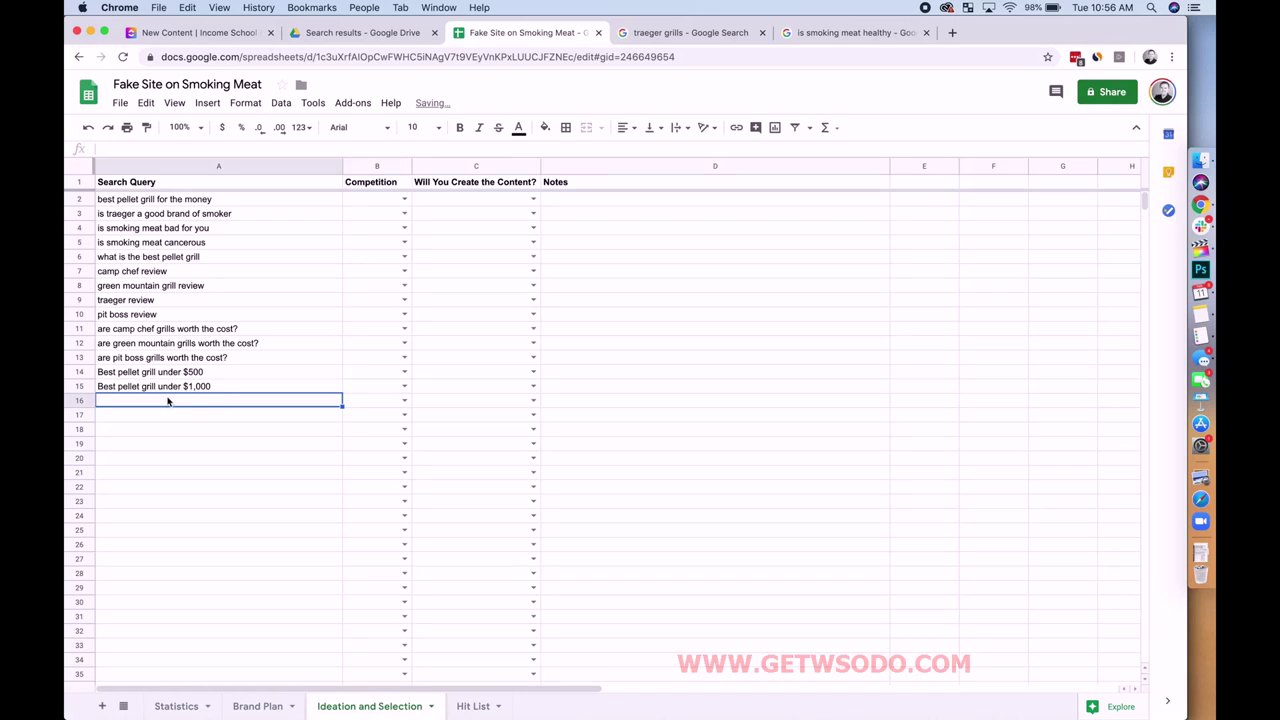
Step: Reuse the copied phrase to add "Best pellet grill under $400" as the search query in row 16
{"action": "key", "text": "super+v"}
{"action": "key", "text": "BackSpace"}
{"action": "key", "text": "BackSpace"}
{"action": "key", "text": "BackSpace"}
{"action": "type", "text": "400"}
{"action": "key", "text": "Return"}
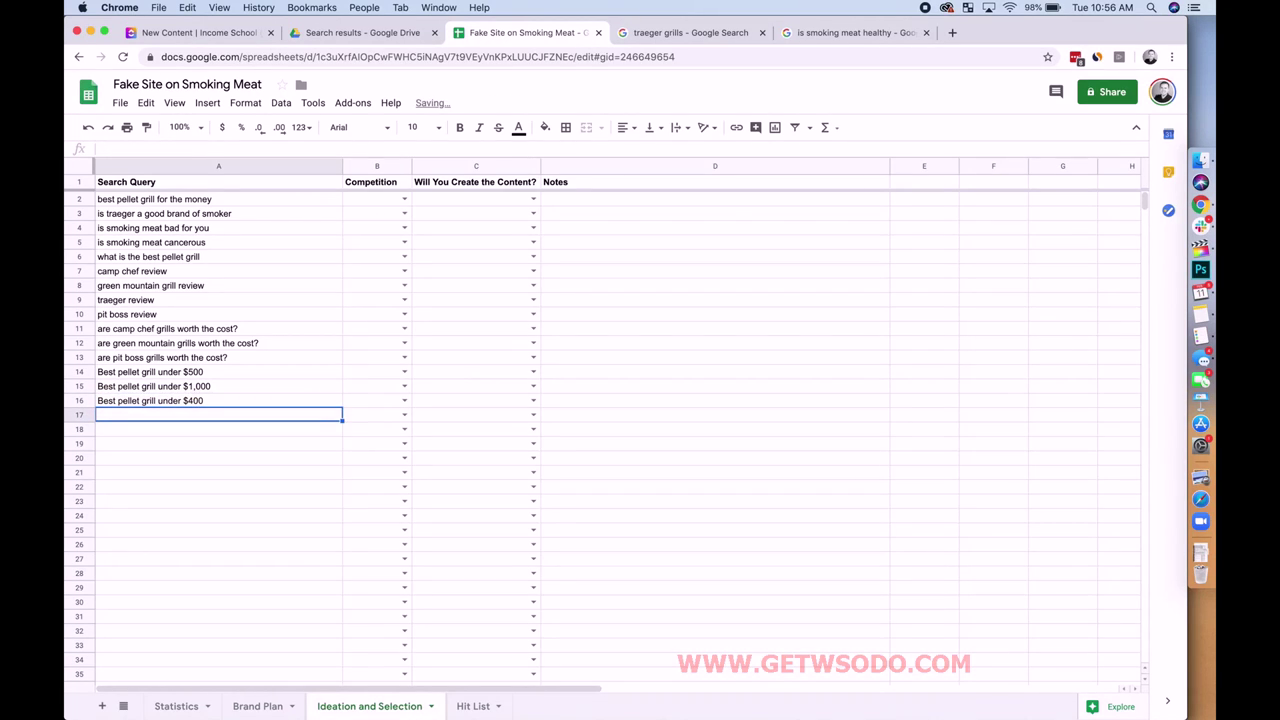
Step: Reuse the copied phrase to add "Best pellet grill under $1,500" as the search query in row 17
{"action": "key", "text": "super+v"}
{"action": "key", "text": "BackSpace"}
{"action": "key", "text": "BackSpace"}
{"action": "key", "text": "BackSpace"}
{"action": "type", "text": "1,500"}
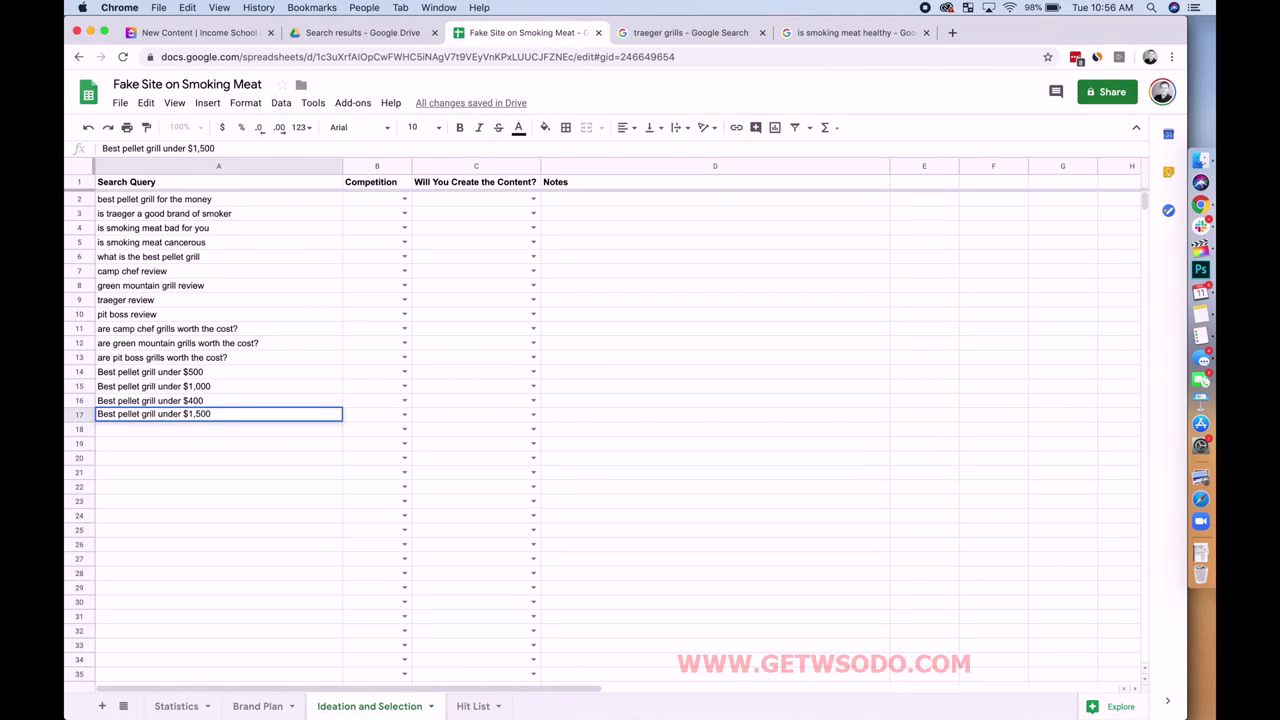
{"action": "key", "text": "Return"}
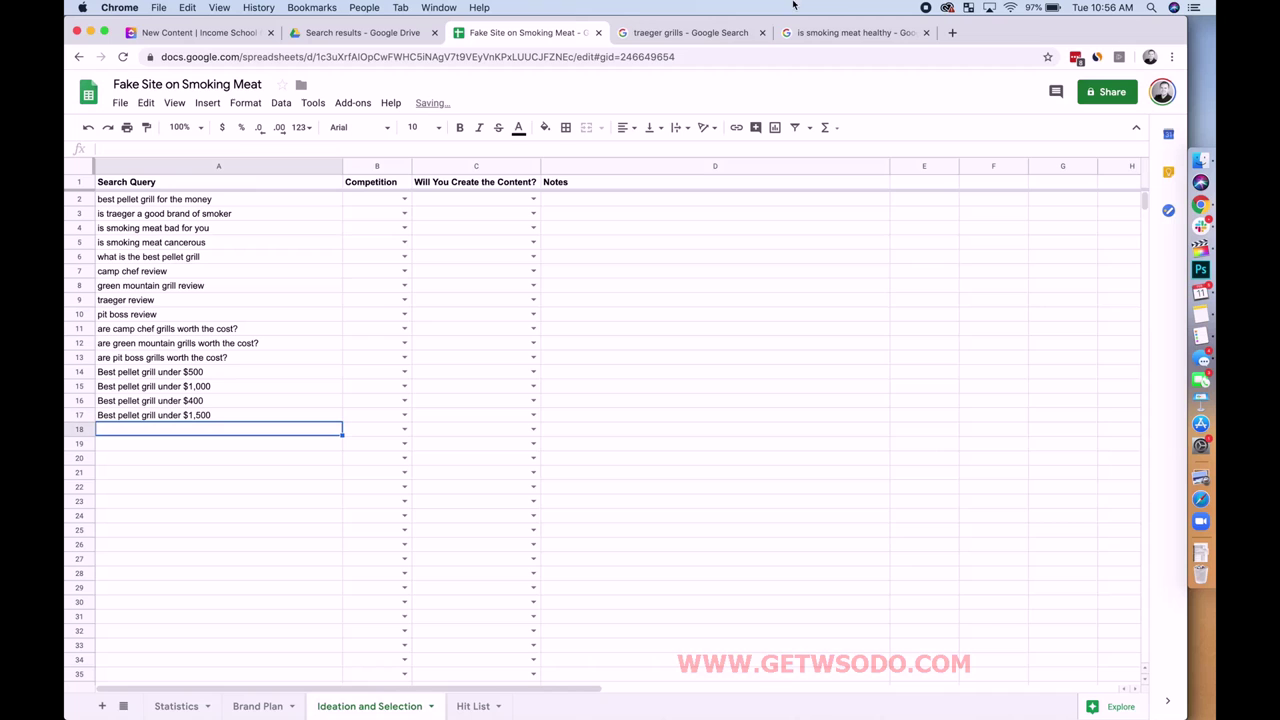
Step: Revisit the Google search page briefly and add "best pellet grill for searing" as the search query in row 18
{"action": "left_click", "coordinate": [711, 34]}
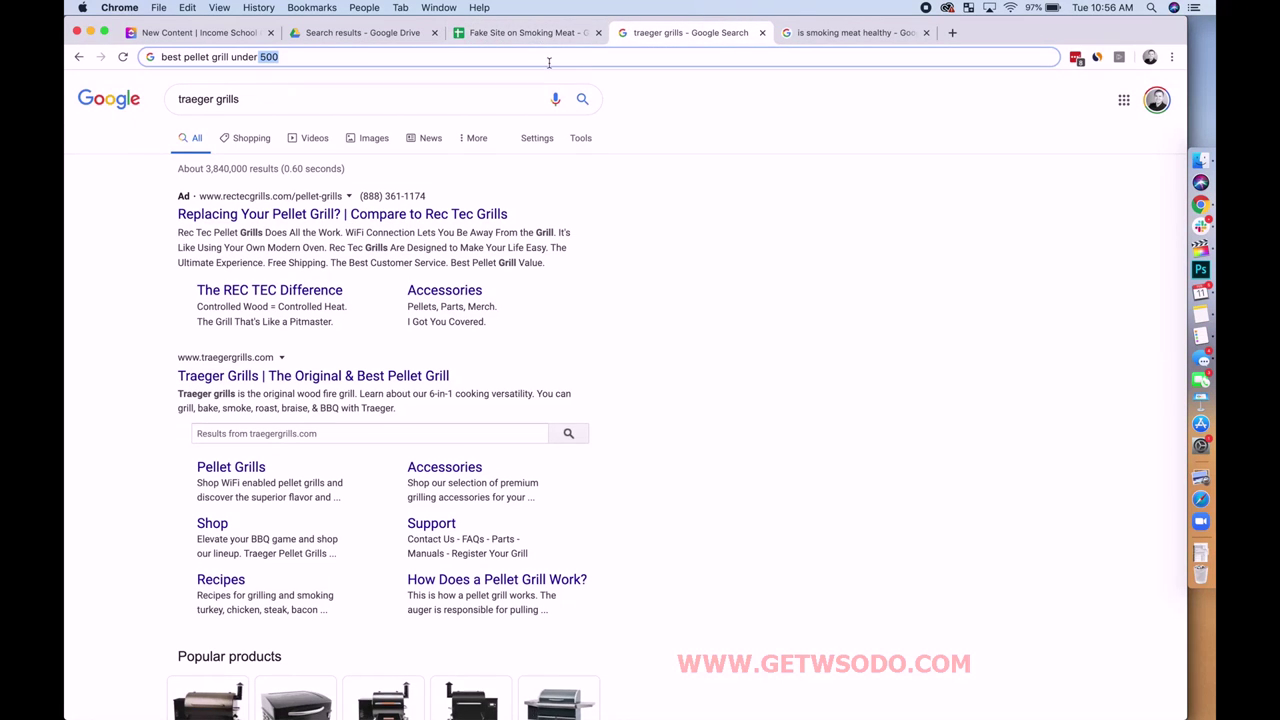
{"action": "left_click", "coordinate": [499, 40]}
{"action": "type", "text": "best pelleg"}
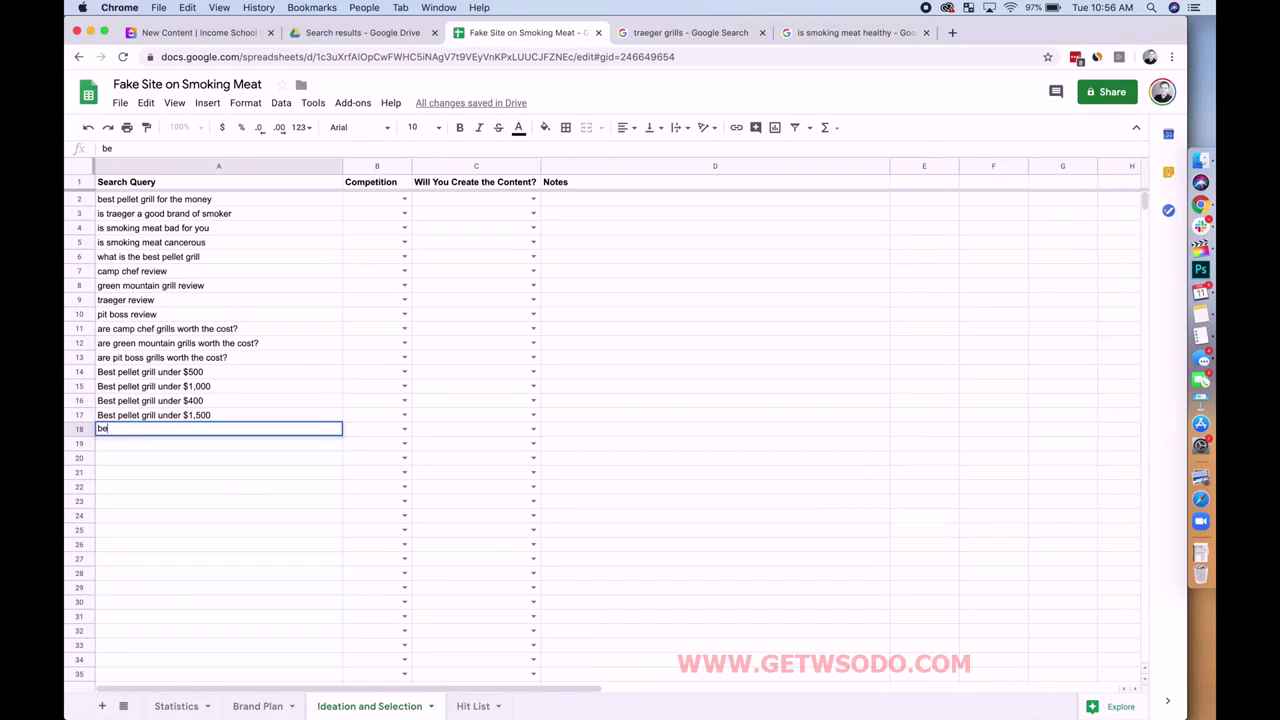
{"action": "key", "text": "BackSpace"}
{"action": "type", "text": "t grill for searing"}
{"action": "key", "text": "Return"}
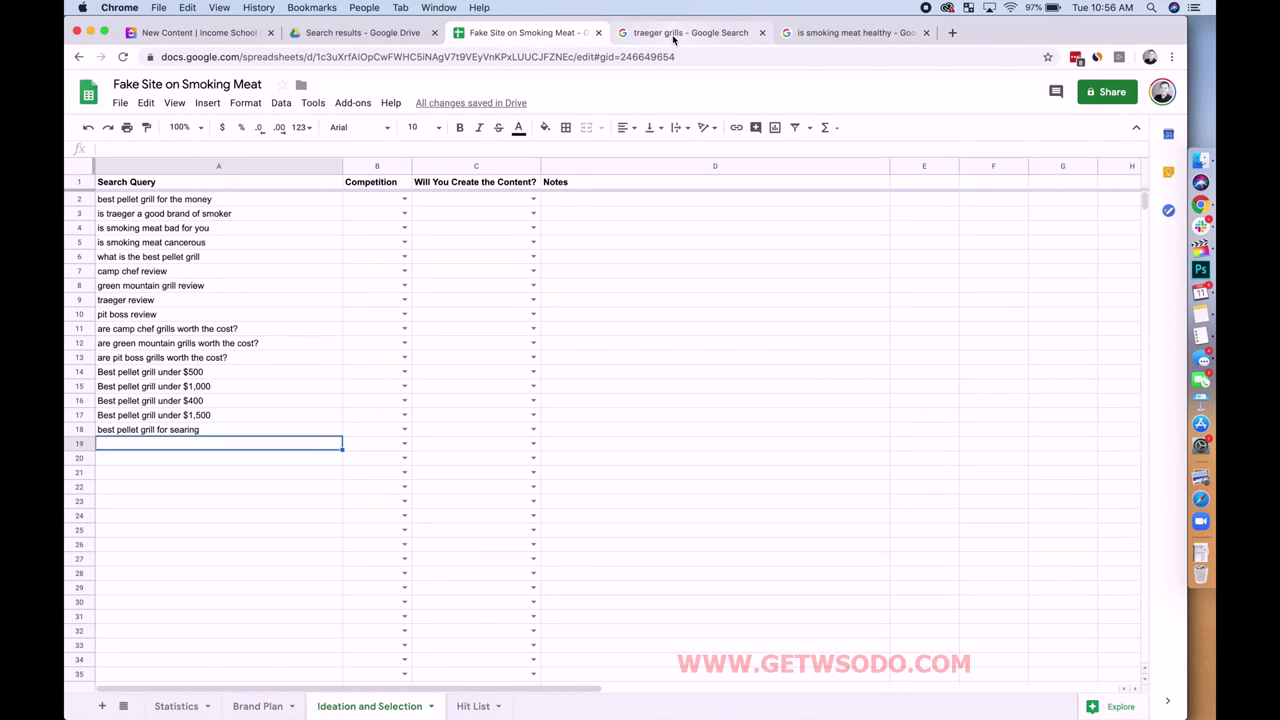
Step: Enter "How to" as a category in cell A11 of the Brand Plan sheet
{"action": "left_click", "coordinate": [243, 706]}
{"action": "left_click", "coordinate": [122, 326]}
{"action": "type", "text": "How to"}
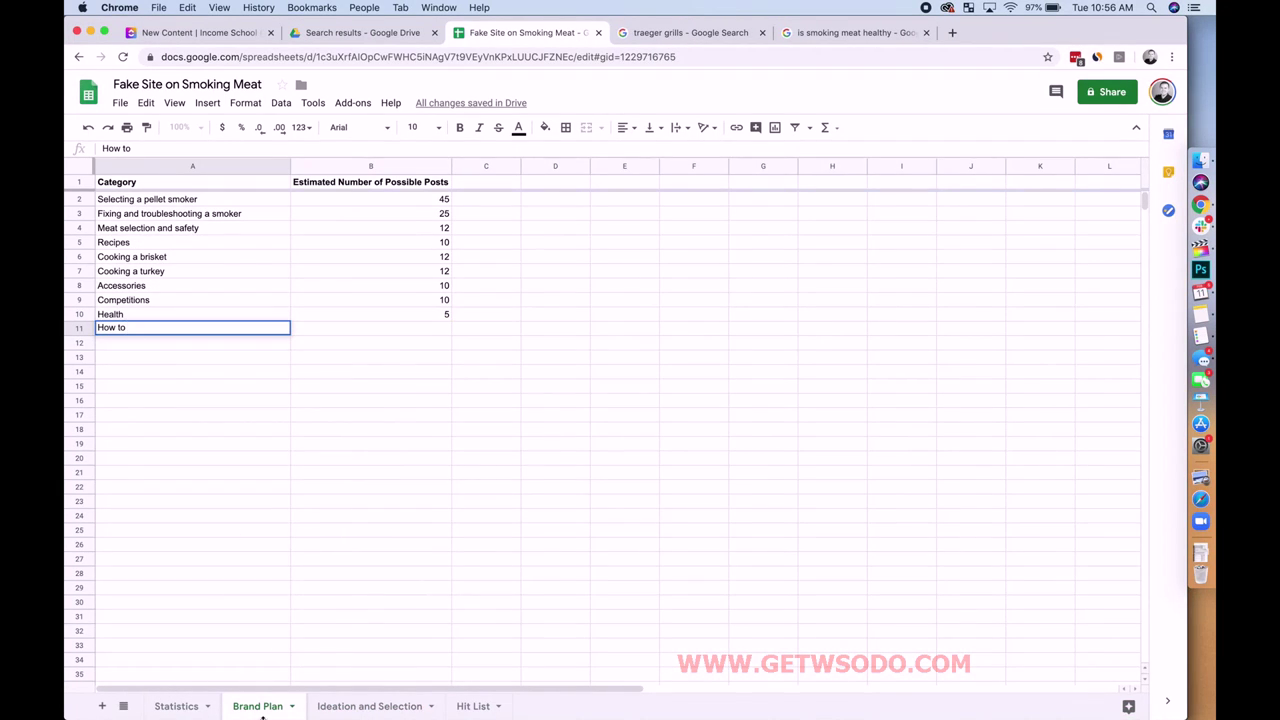
Step: Return to the Ideation and Selection sheet and add "How hot should a pellet grill be for searing meat" in row 19
{"action": "left_click", "coordinate": [324, 712]}
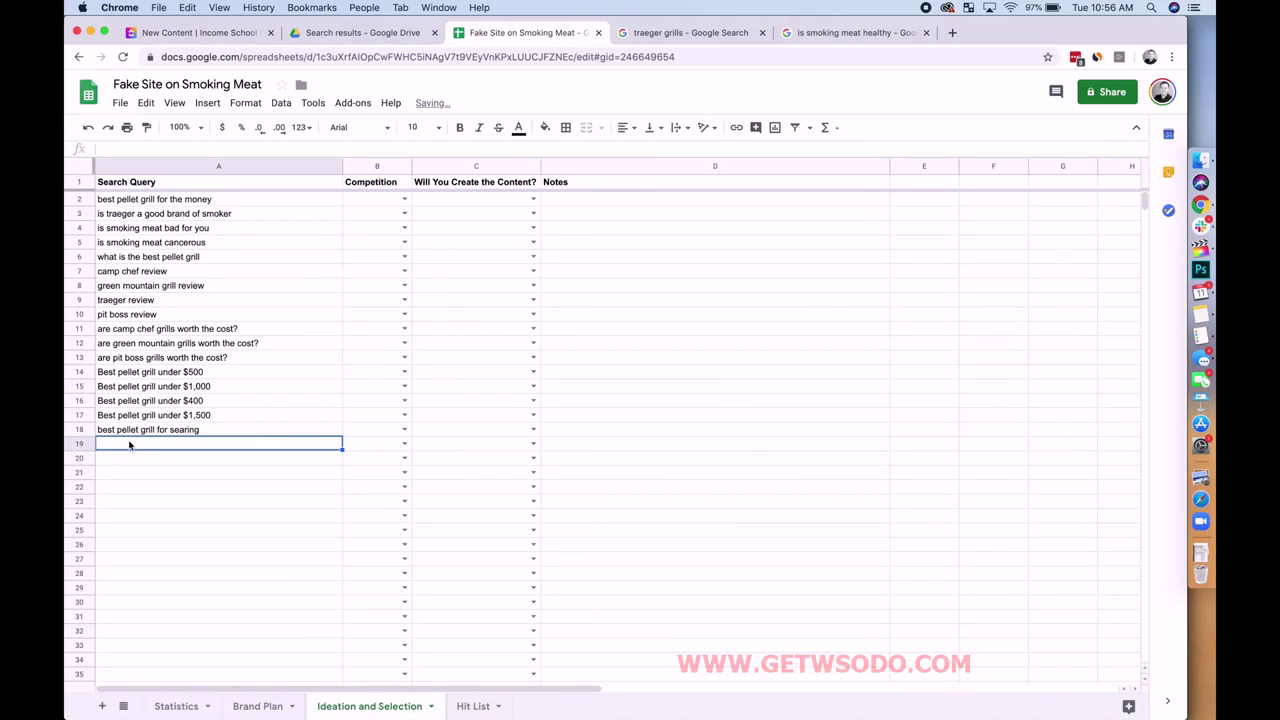
{"action": "type", "text": "H"}
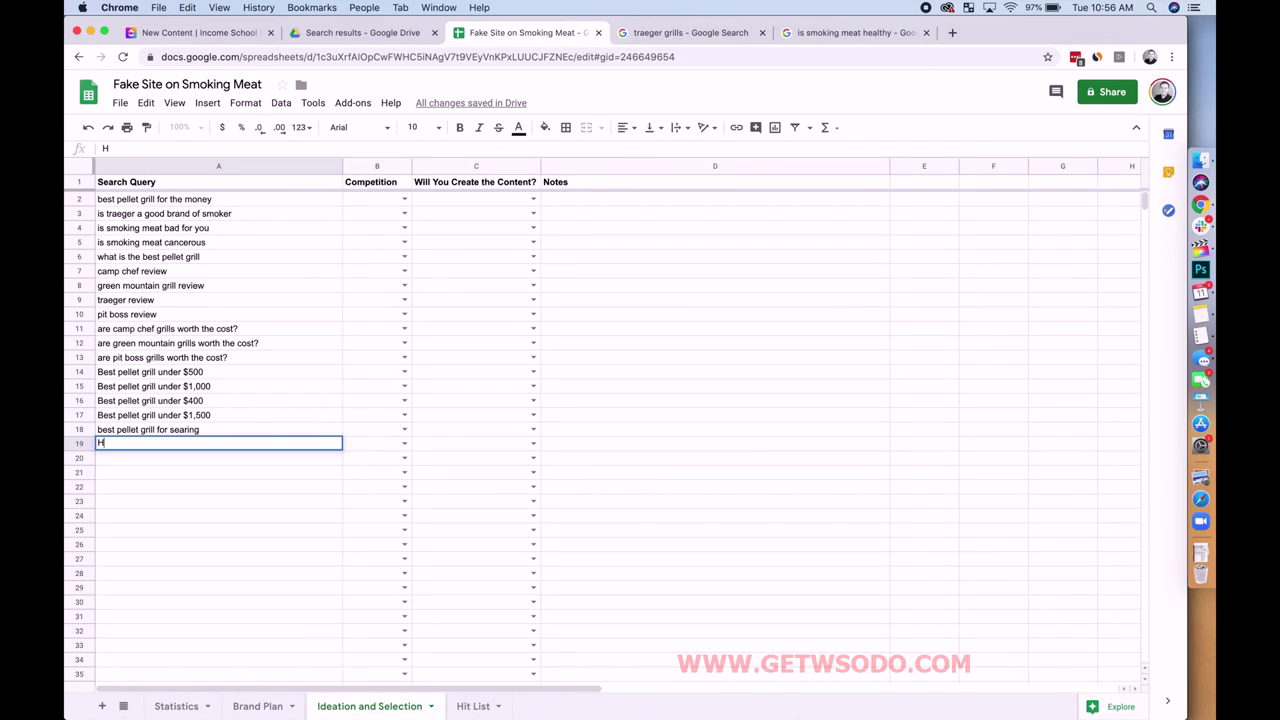
{"action": "type", "text": "ow hot should a pellet grill be for "}
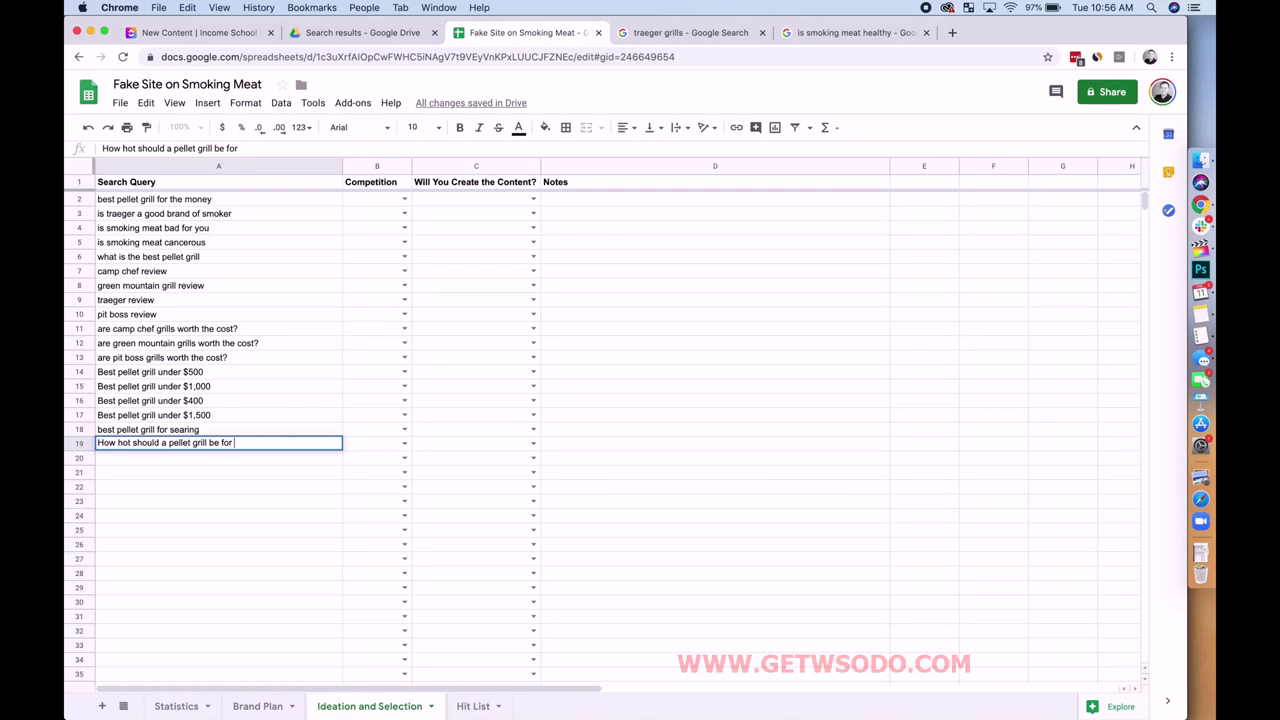
{"action": "type", "text": "searing meat"}
{"action": "key", "text": "Return"}
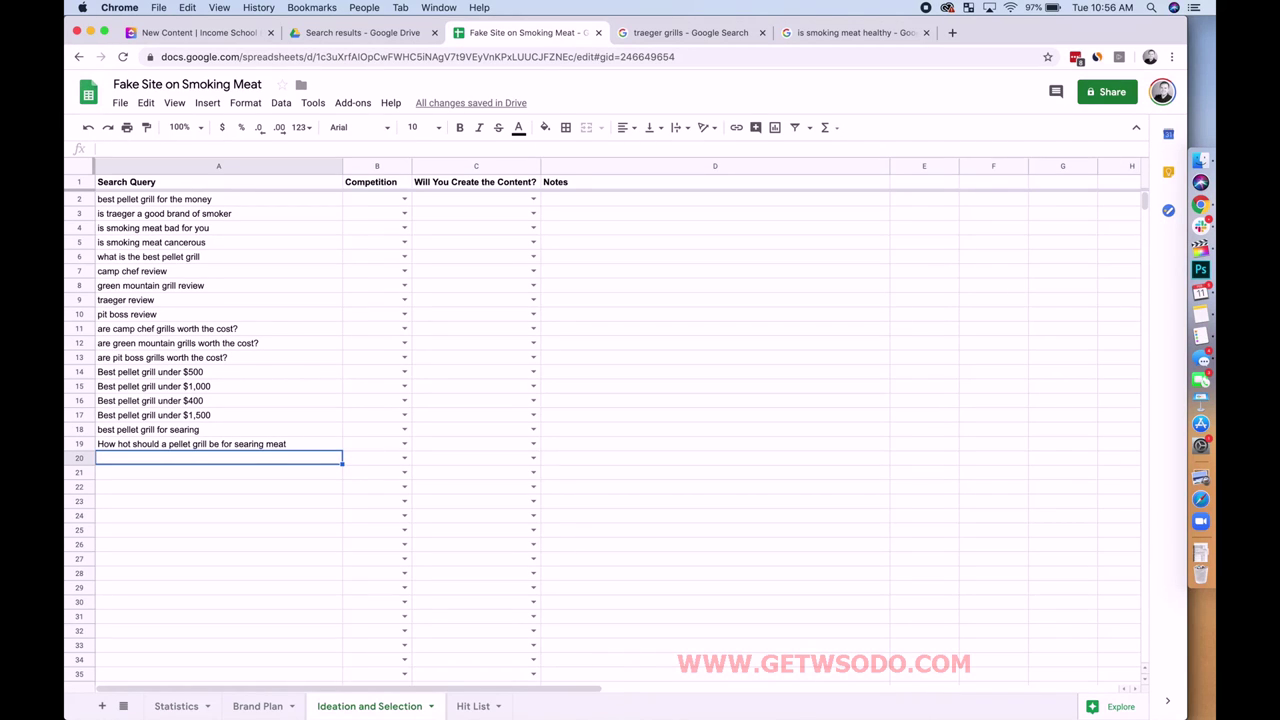
Step: Add "why do you sear meat?" as the search query in row 20 and open the Brand Plan sheet
{"action": "type", "text": "why do "}
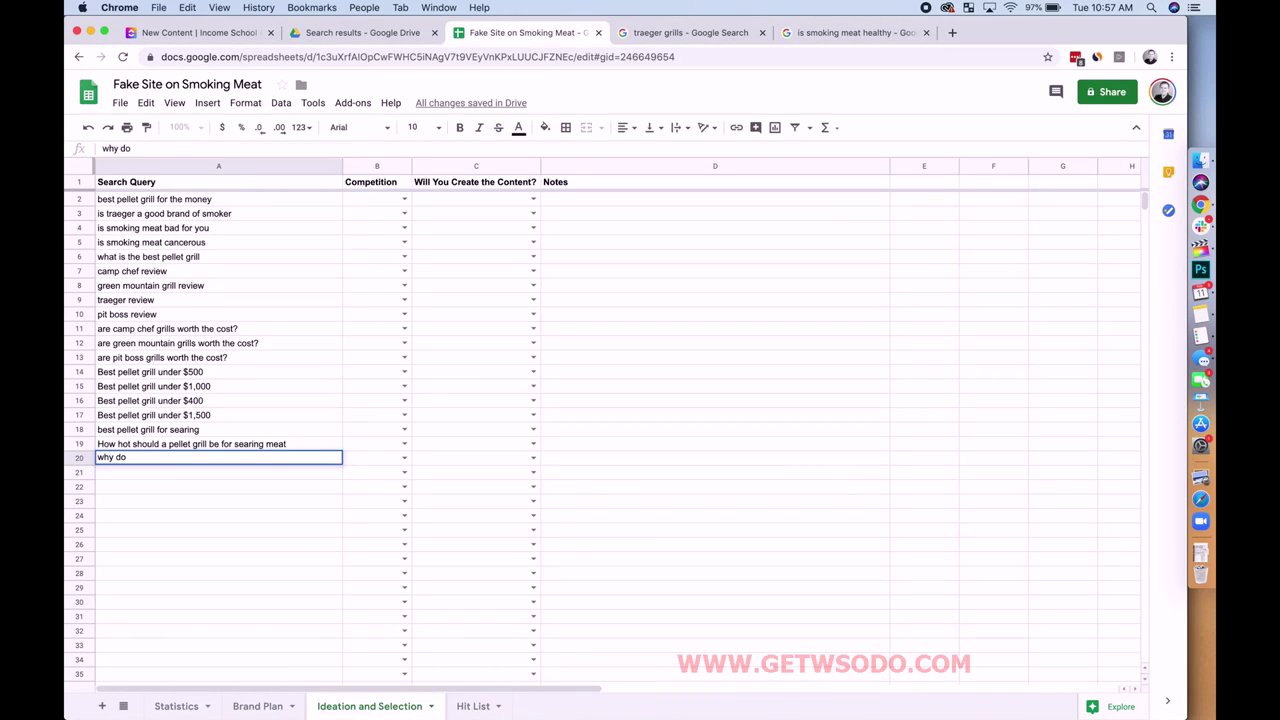
{"action": "type", "text": "you sear meat?"}
{"action": "key", "text": "Return"}
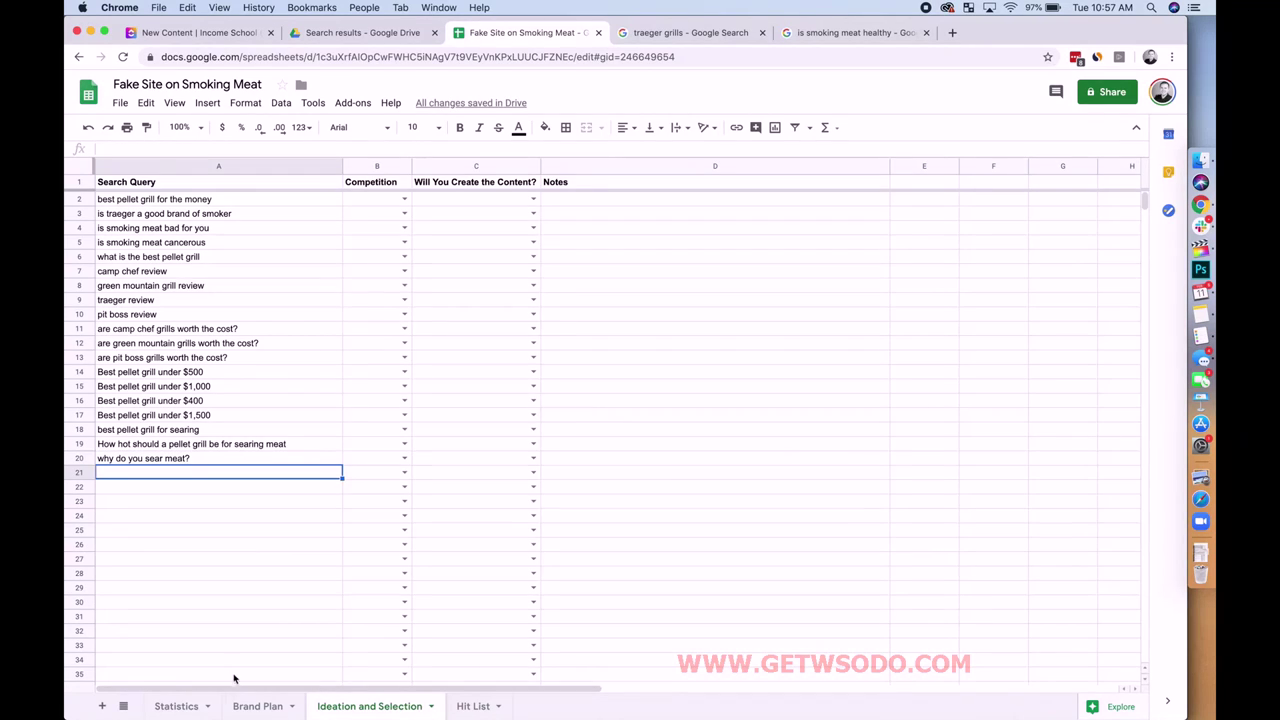
{"action": "left_click", "coordinate": [255, 707]}
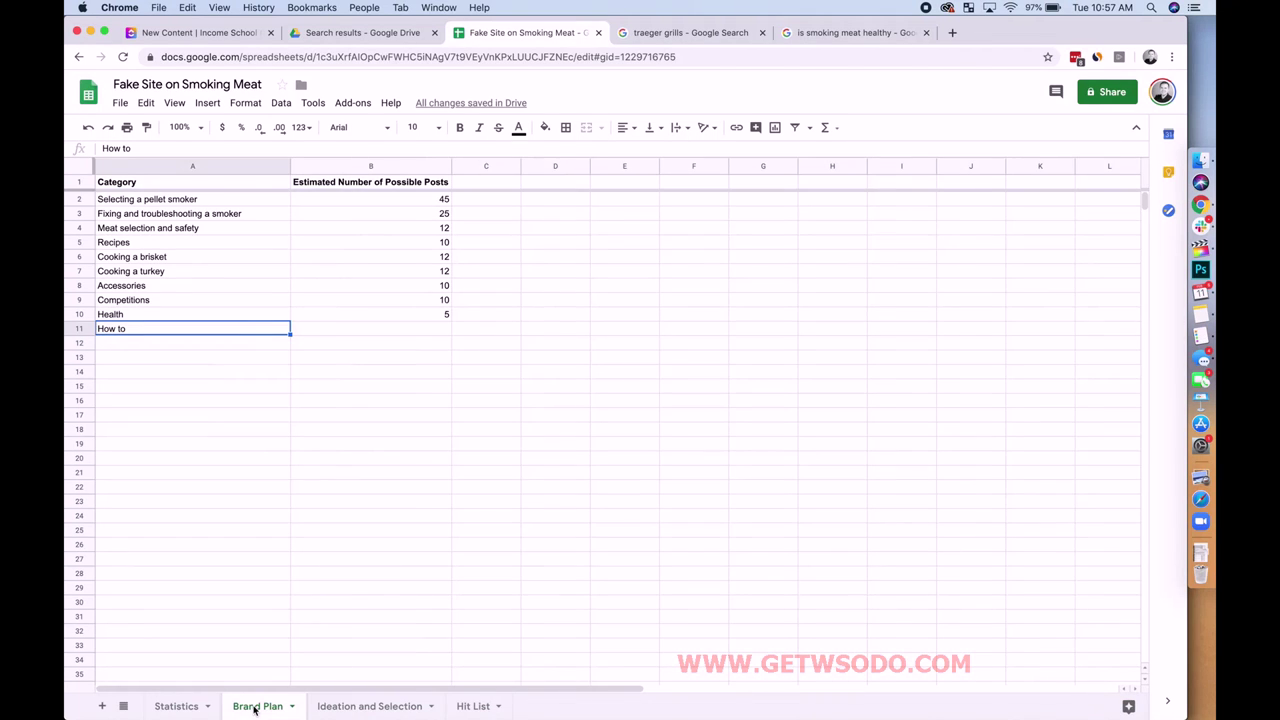
Step: Check the fixing and troubleshooting category, return to the Ideation and Selection sheet and add "traeger grill fan not working" in row 21
{"action": "left_click", "coordinate": [205, 216]}
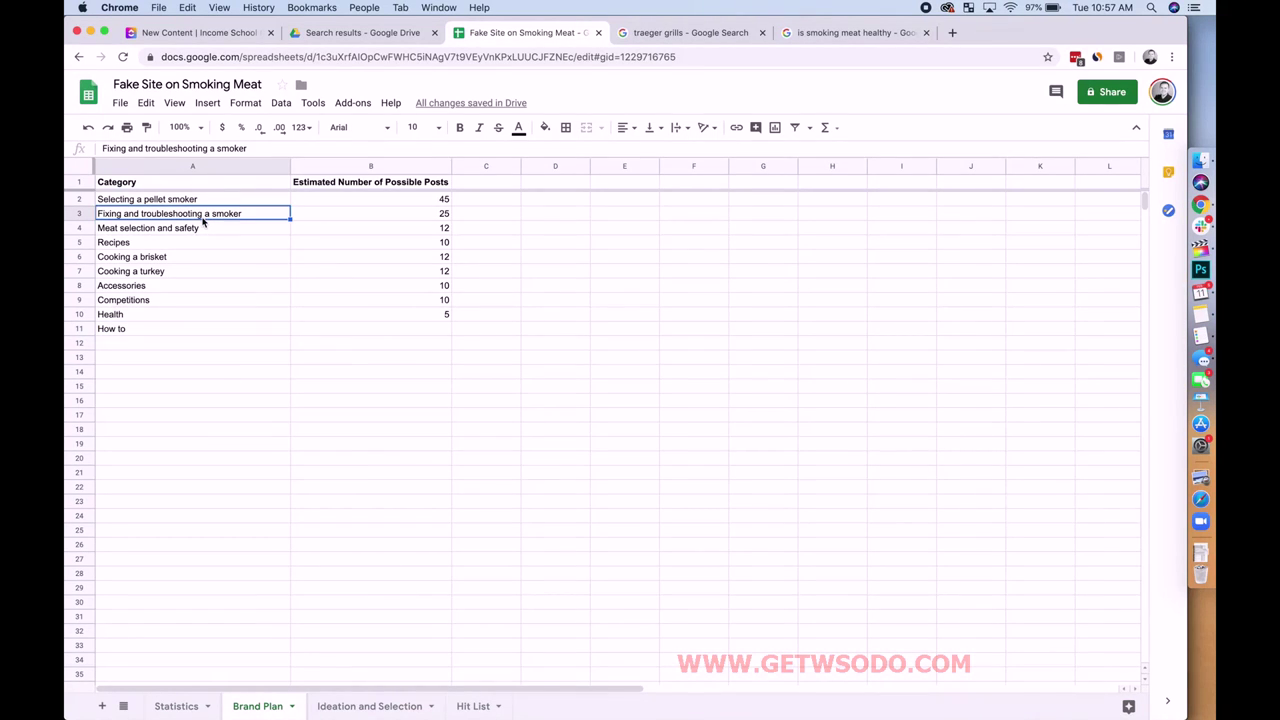
{"action": "left_click", "coordinate": [383, 706]}
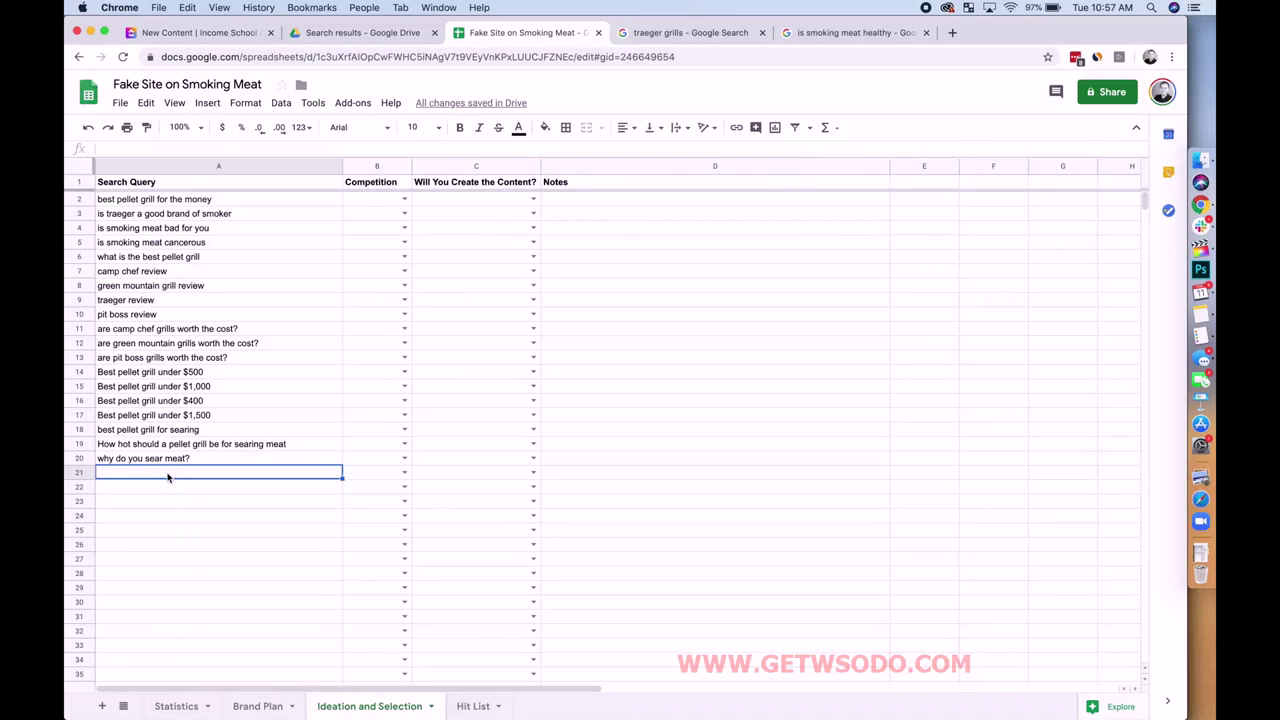
{"action": "type", "text": "traeger grill fan not "}
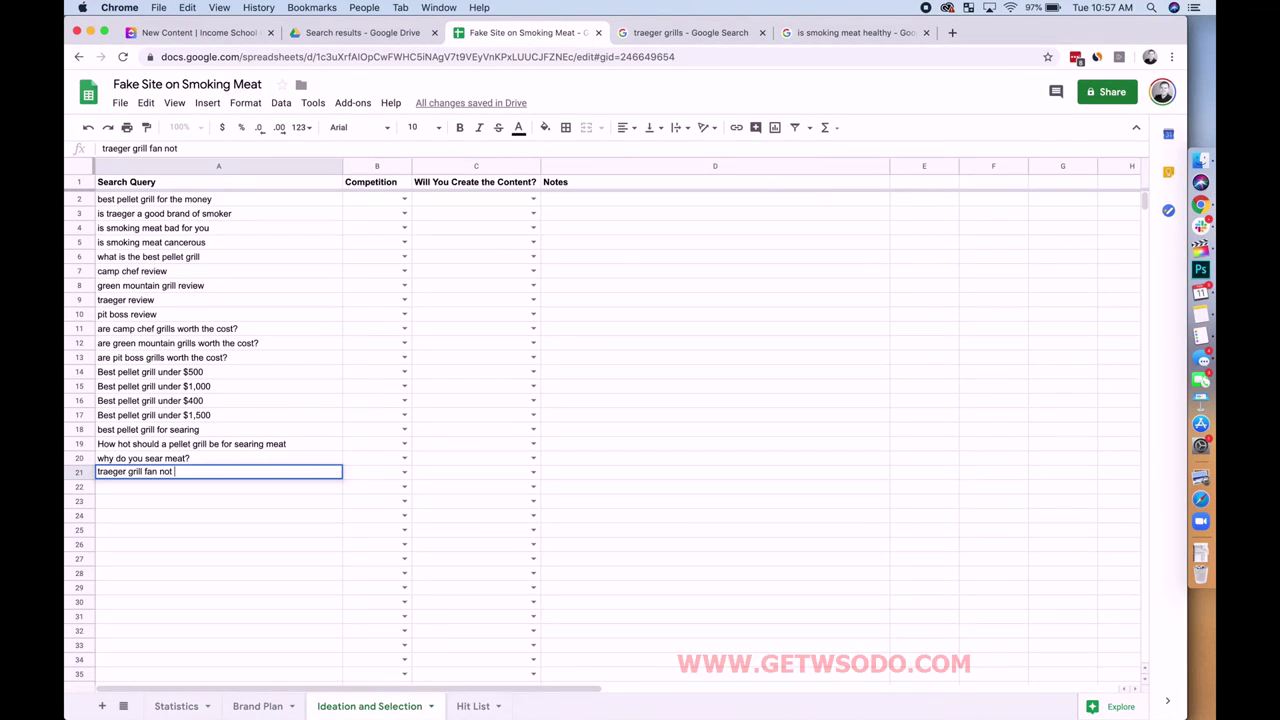
{"action": "type", "text": "working"}
{"action": "key", "text": "Return"}
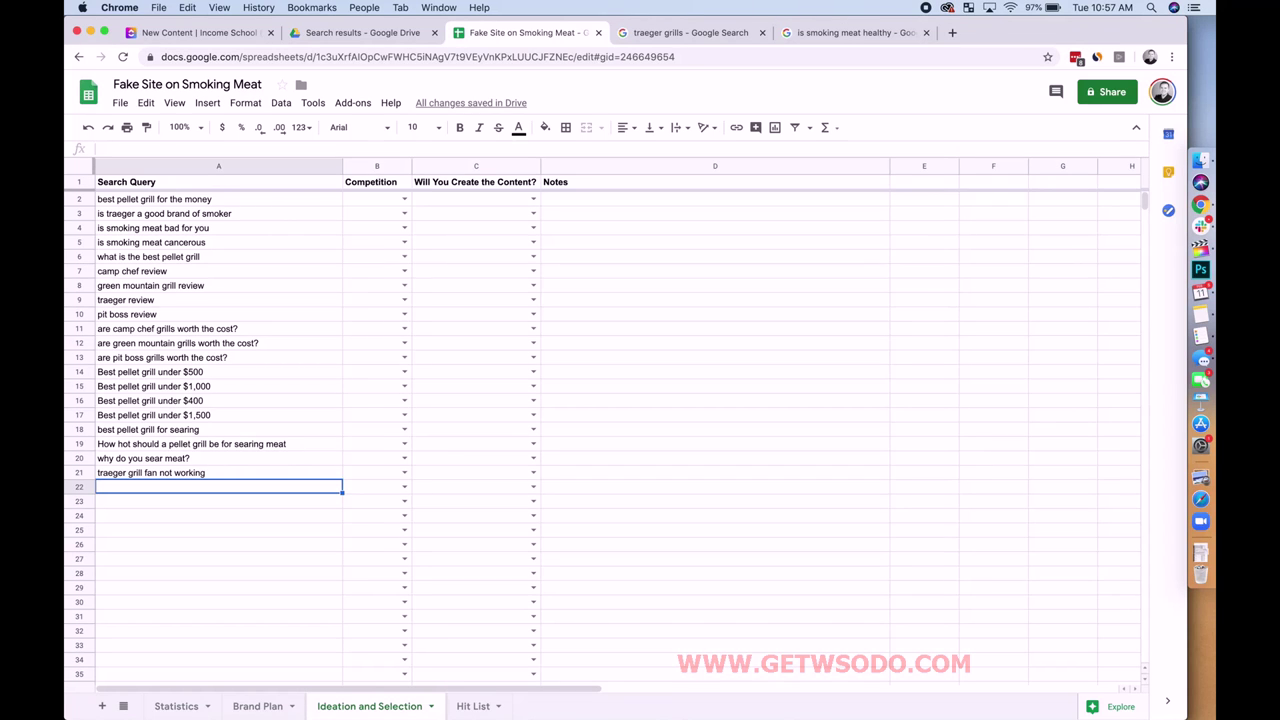
Step: Search Google for "traeger grill fan isn't working", review the competing results and return to the spreadsheet
{"action": "left_click", "coordinate": [657, 36]}
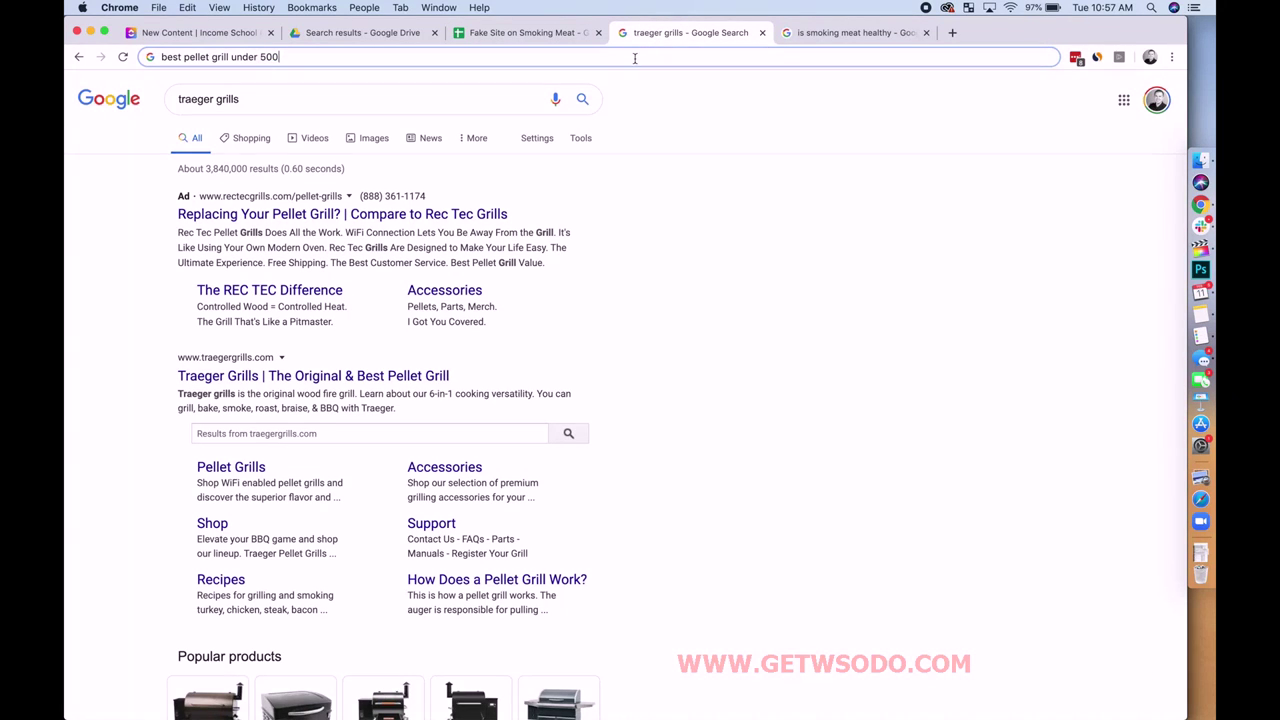
{"action": "left_click", "coordinate": [292, 57]}
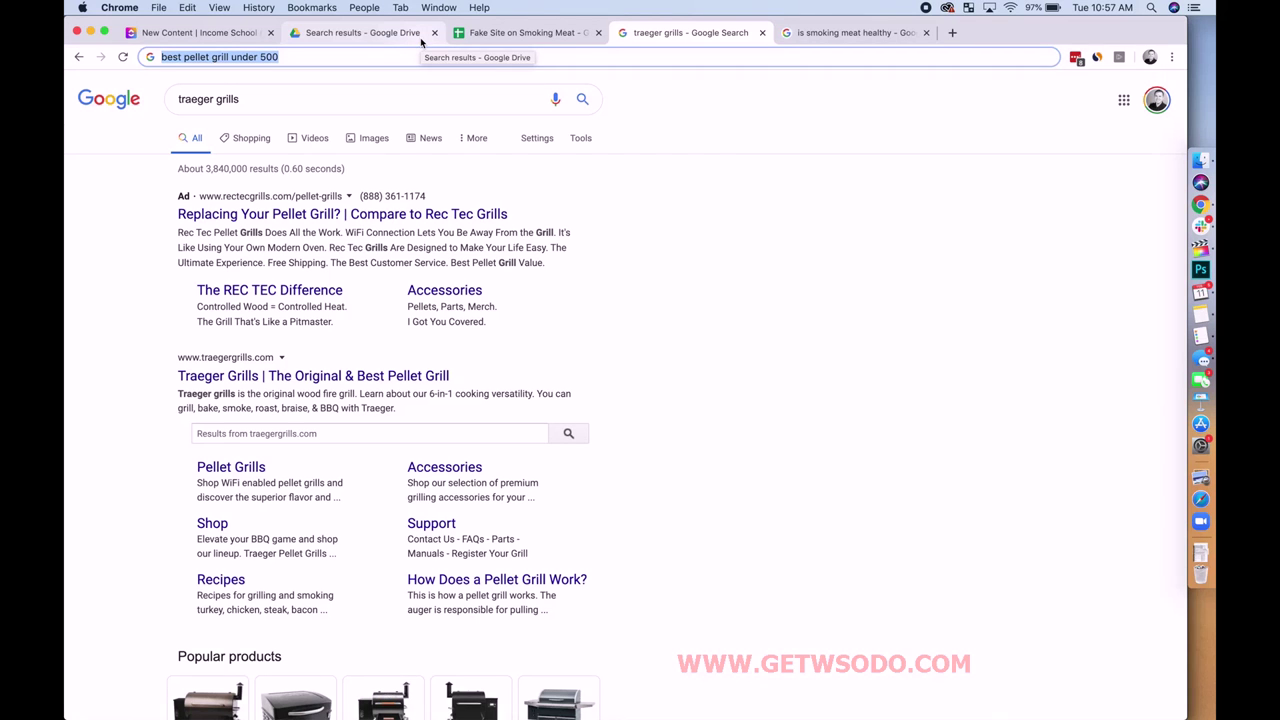
{"action": "type", "text": "traeger gri"}
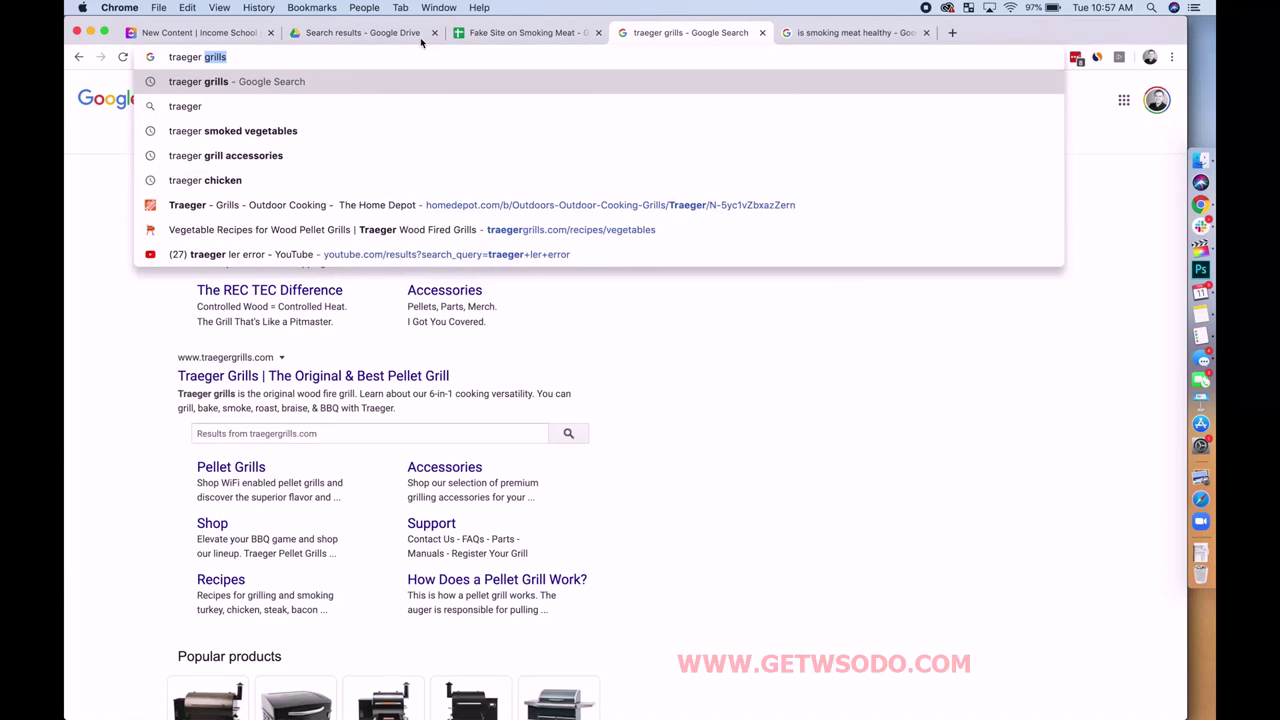
{"action": "type", "text": "ll fan isn"}
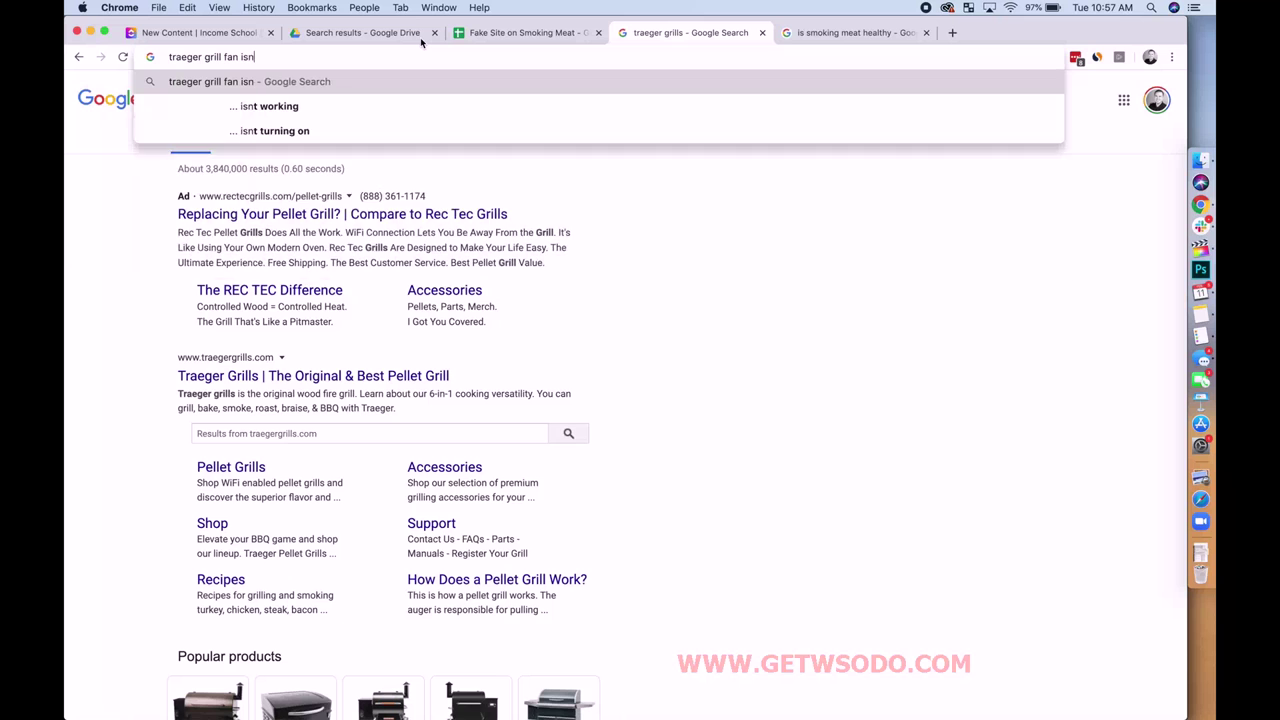
{"action": "type", "text": "'t working"}
{"action": "key", "text": "Return"}
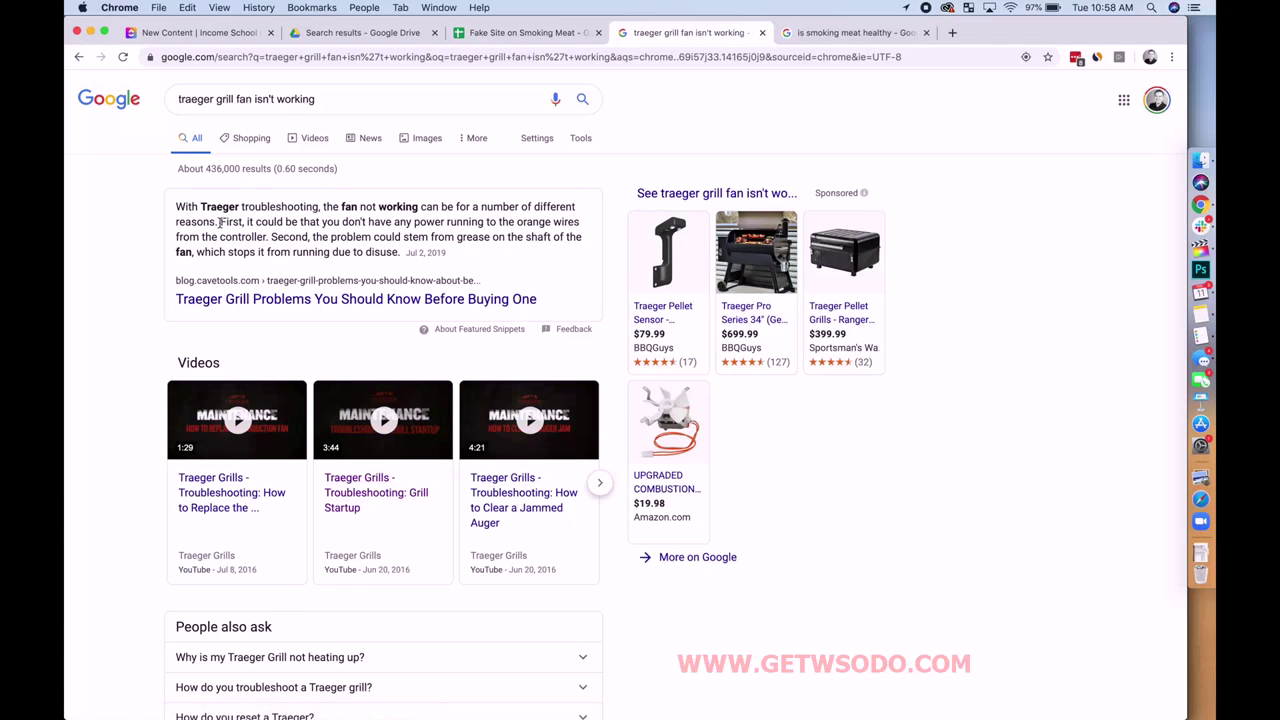
{"action": "scroll", "coordinate": [108, 400], "scroll_direction": "down", "scroll_amount": 1}
{"action": "scroll", "coordinate": [108, 400], "scroll_direction": "down", "scroll_amount": 10}
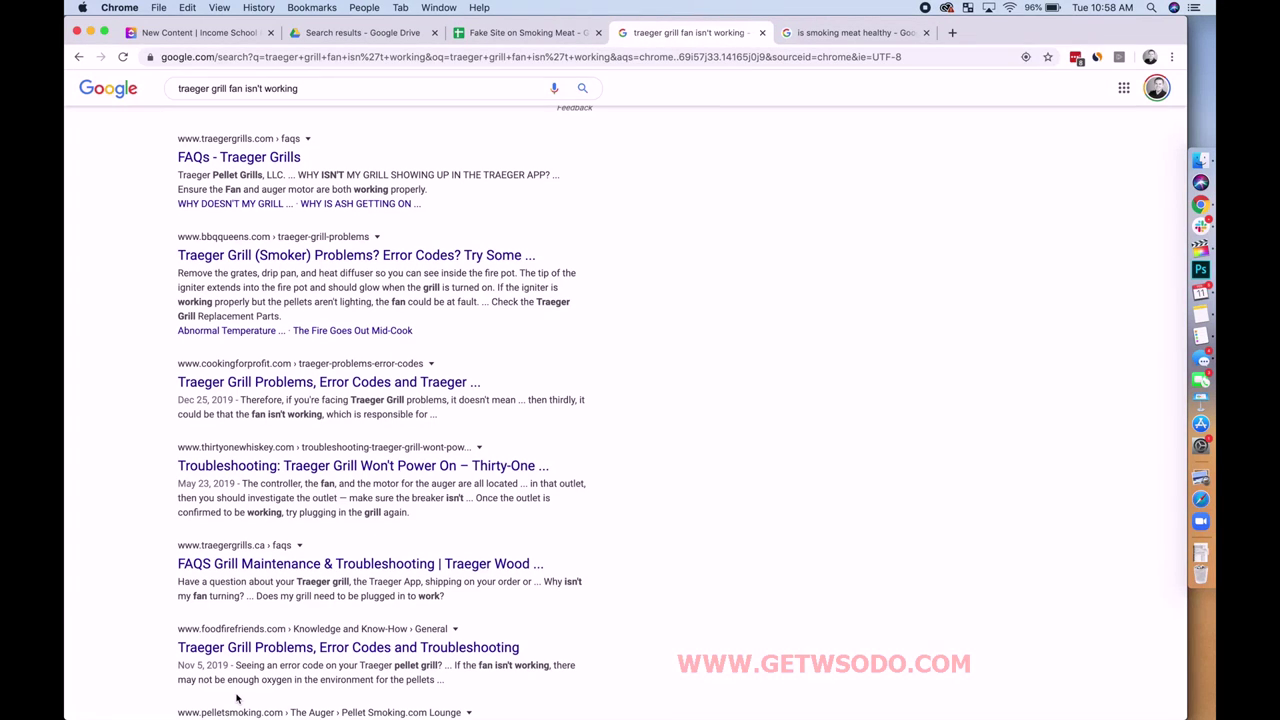
{"action": "left_click", "coordinate": [517, 38]}
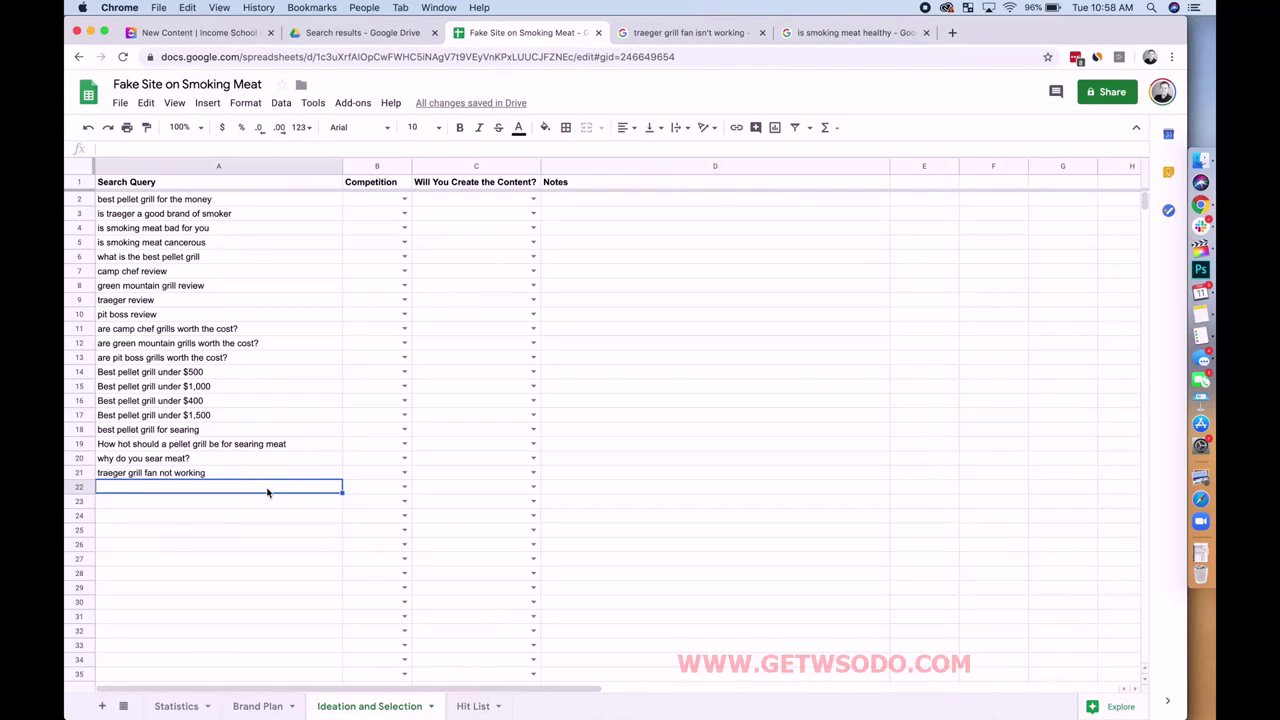
Step: Go back to the Google page and check the autocomplete suggestions for "traeger grill isn't"
{"action": "left_click", "coordinate": [699, 33]}
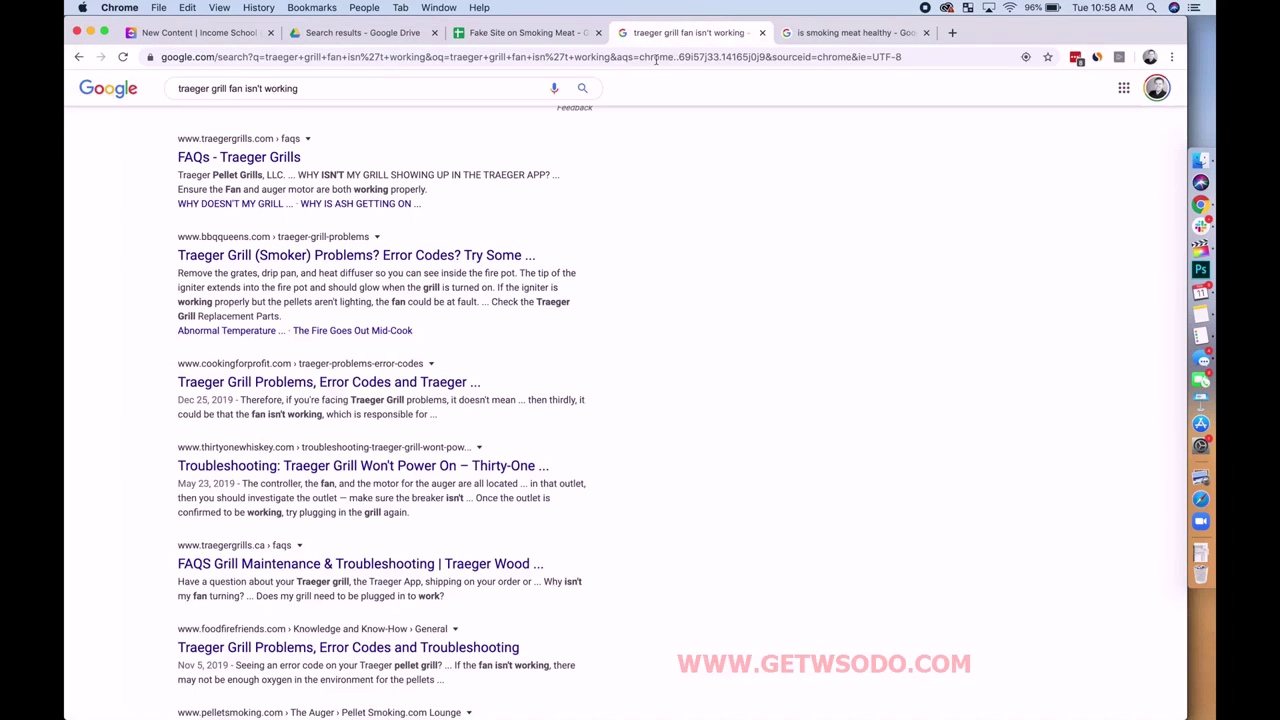
{"action": "left_click", "coordinate": [631, 57]}
{"action": "type", "text": "p"}
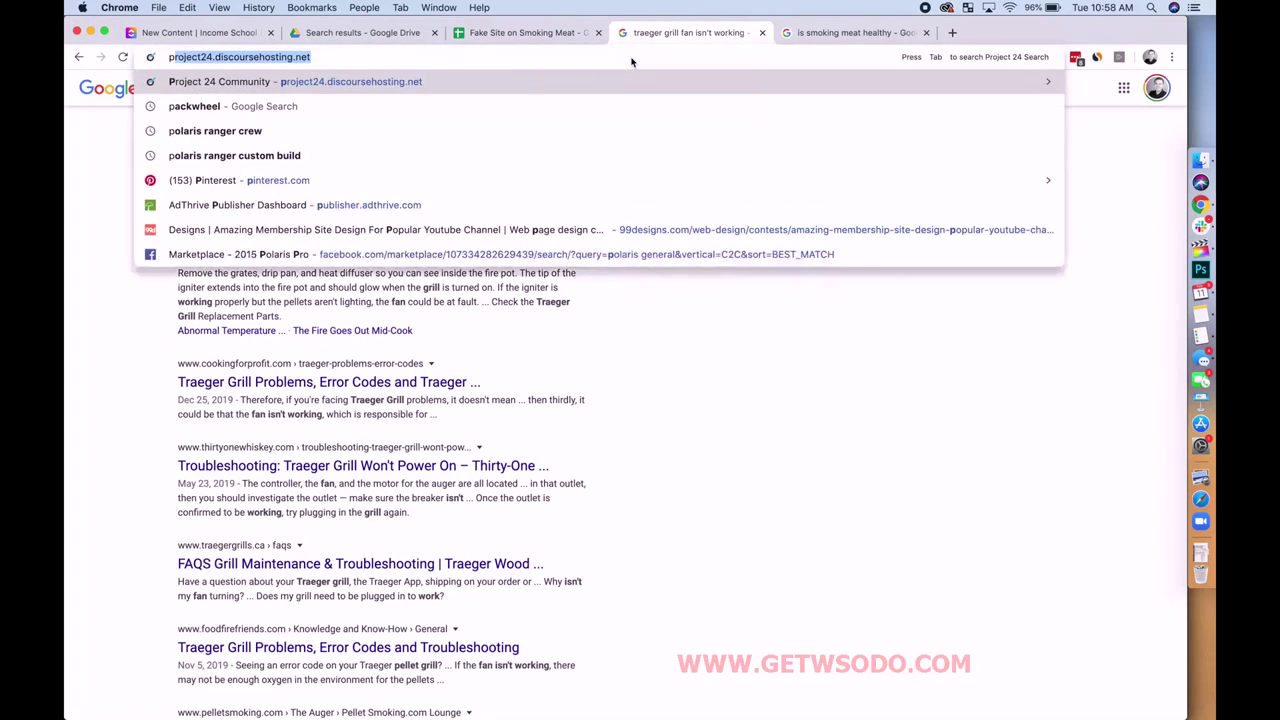
{"action": "key", "text": "BackSpace"}
{"action": "key", "text": "BackSpace"}
{"action": "type", "text": "tra"}
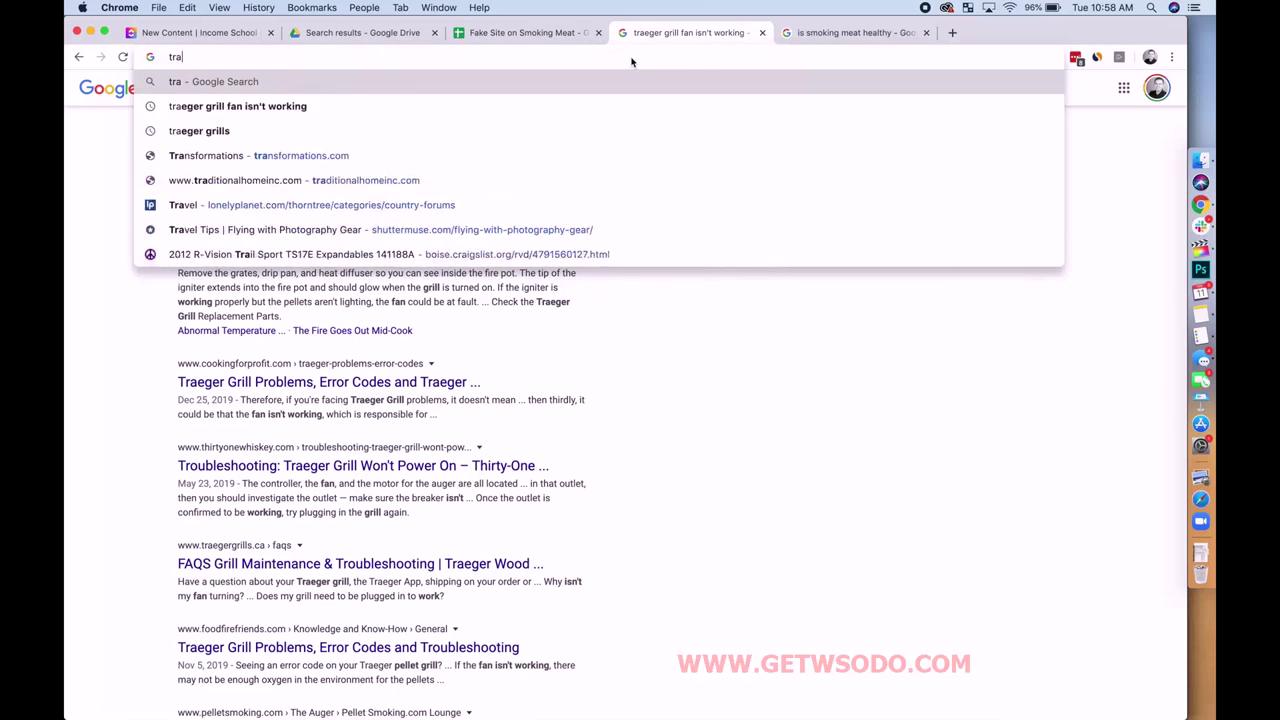
{"action": "type", "text": "eger grill"}
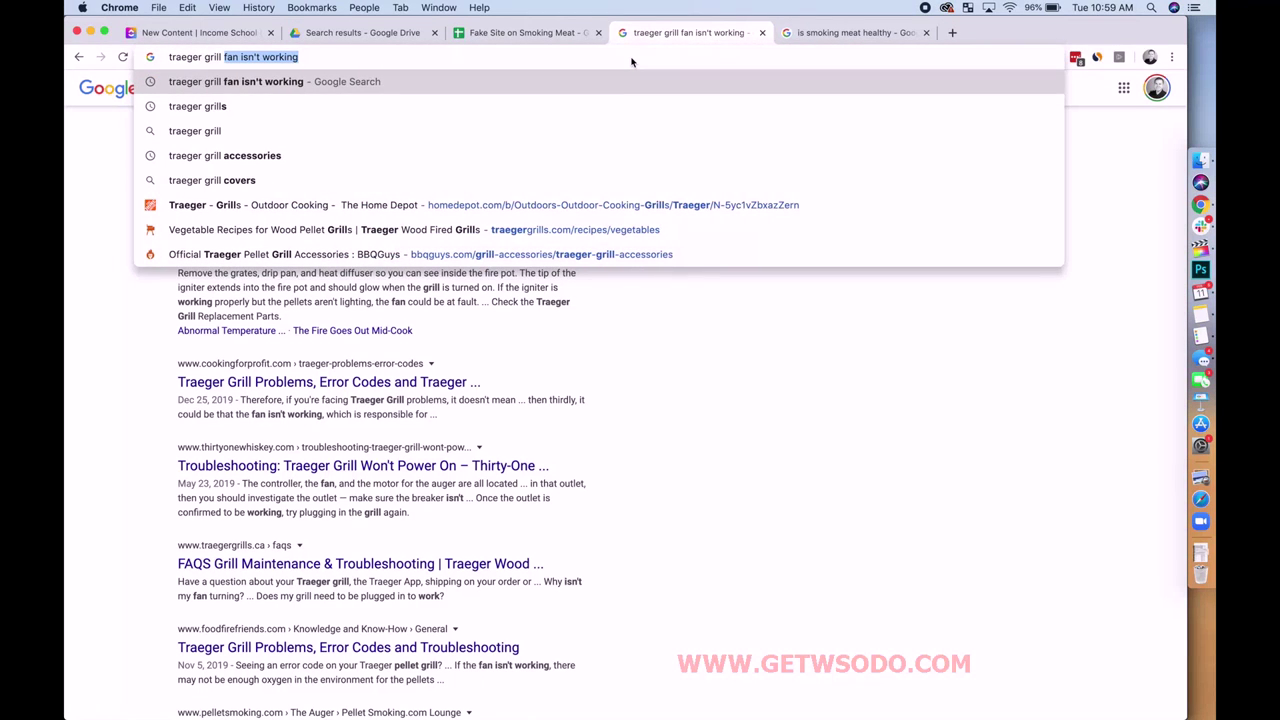
{"action": "type", "text": " isn't"}
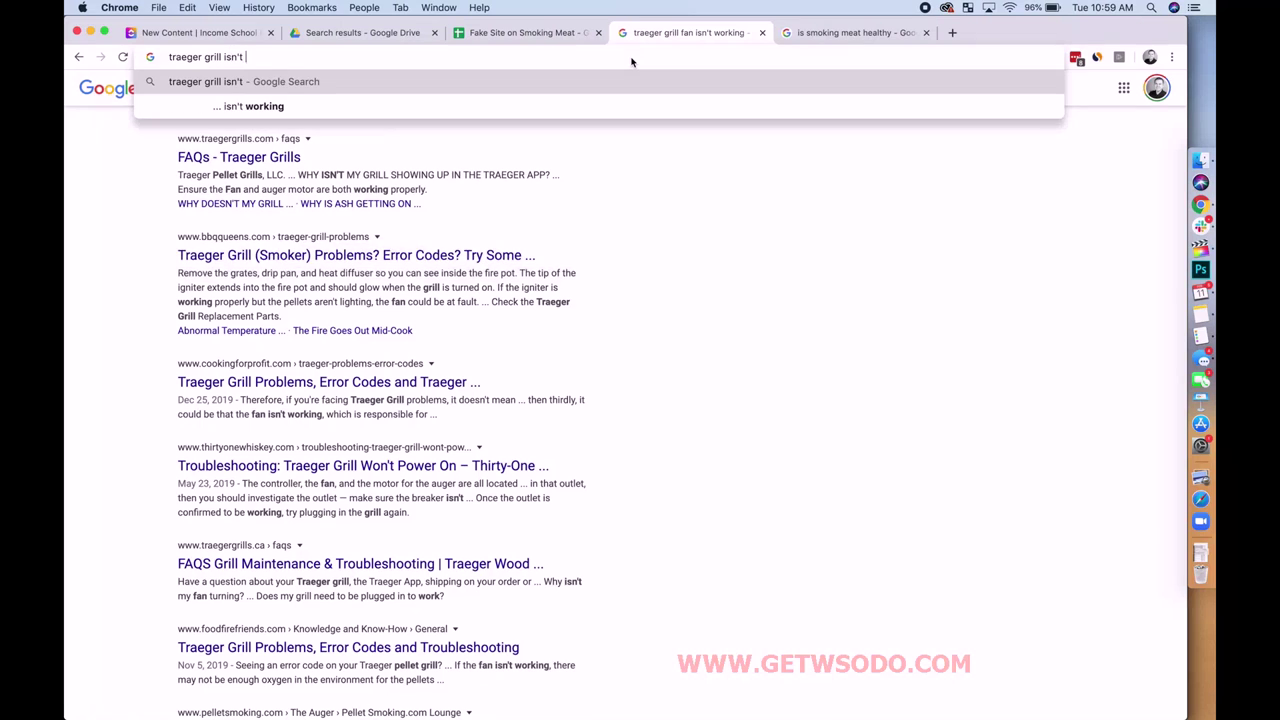
Step: Change the query ending to get autocomplete suggestions for "traeger grill won't"
{"action": "key", "text": "BackSpace"}
{"action": "key", "text": "BackSpace"}
{"action": "key", "text": "BackSpace"}
{"action": "key", "text": "BackSpace"}
{"action": "key", "text": "BackSpace"}
{"action": "key", "text": "BackSpace"}
{"action": "type", "text": "won't"}
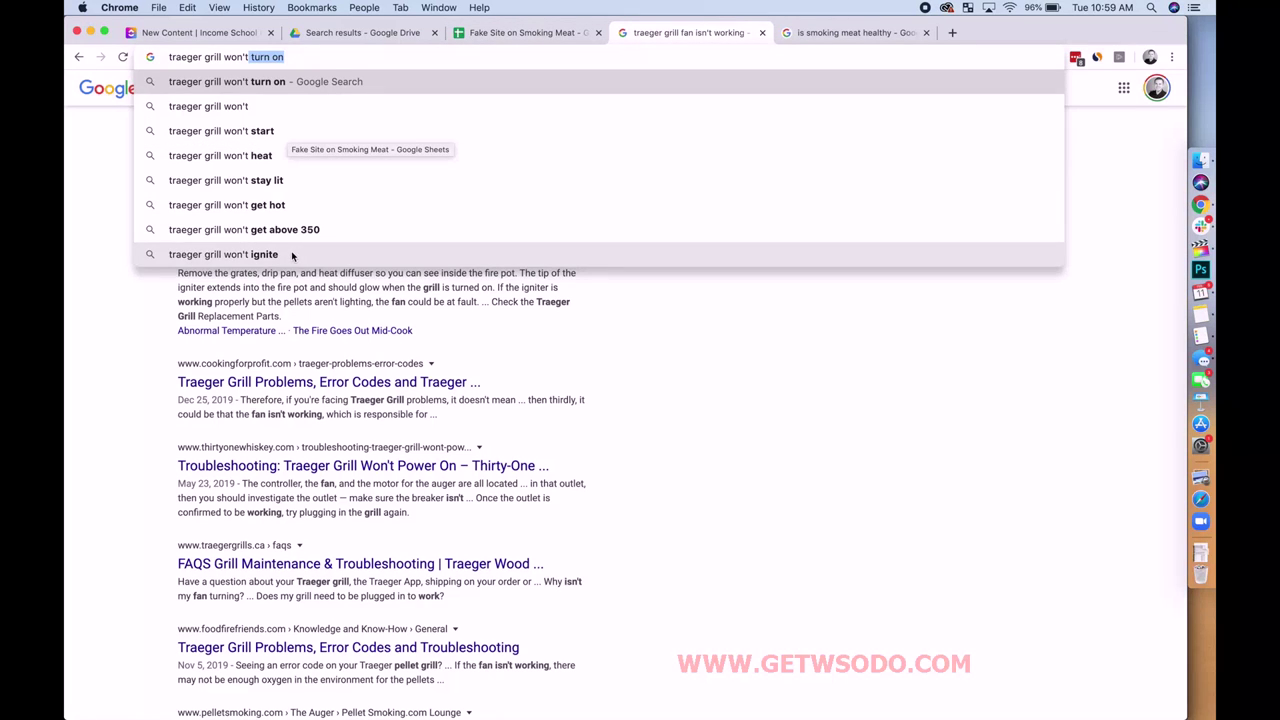
Step: Return to the spreadsheet and add "traeger grill won't ignite and produce heat" as the search query in row 22
{"action": "left_click", "coordinate": [522, 32]}
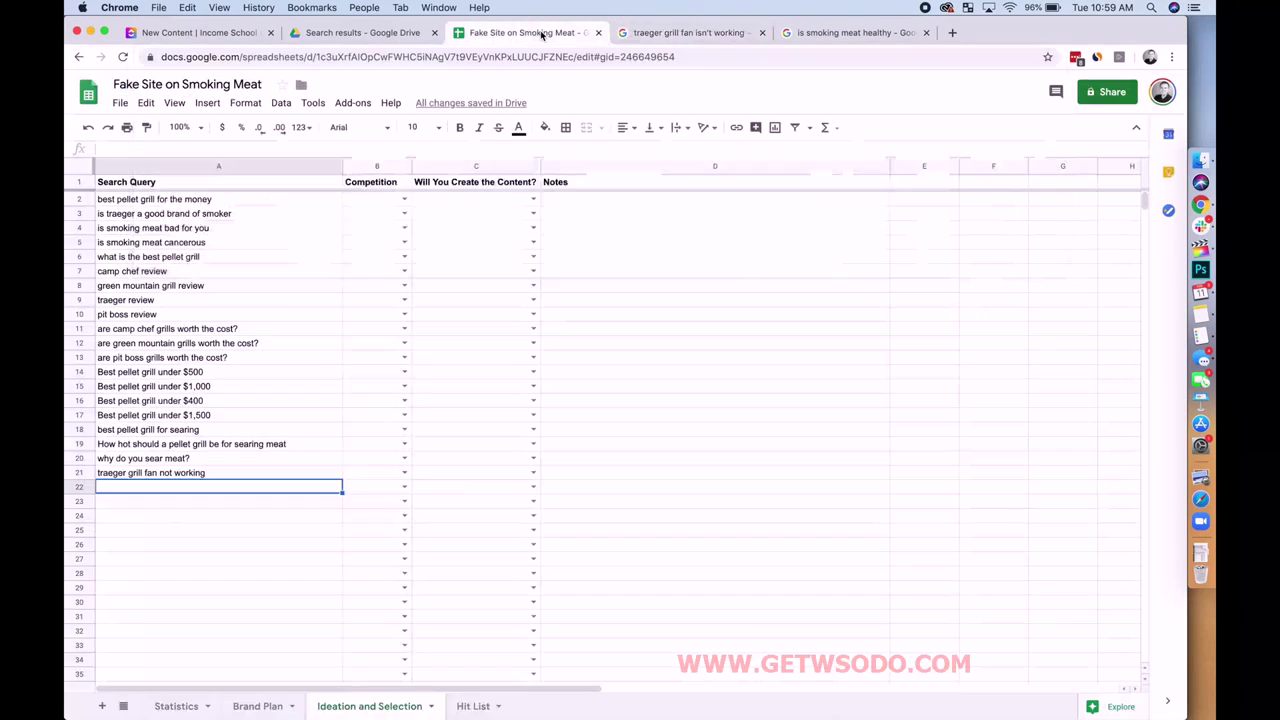
{"action": "type", "text": "traeger grill won't ignite"}
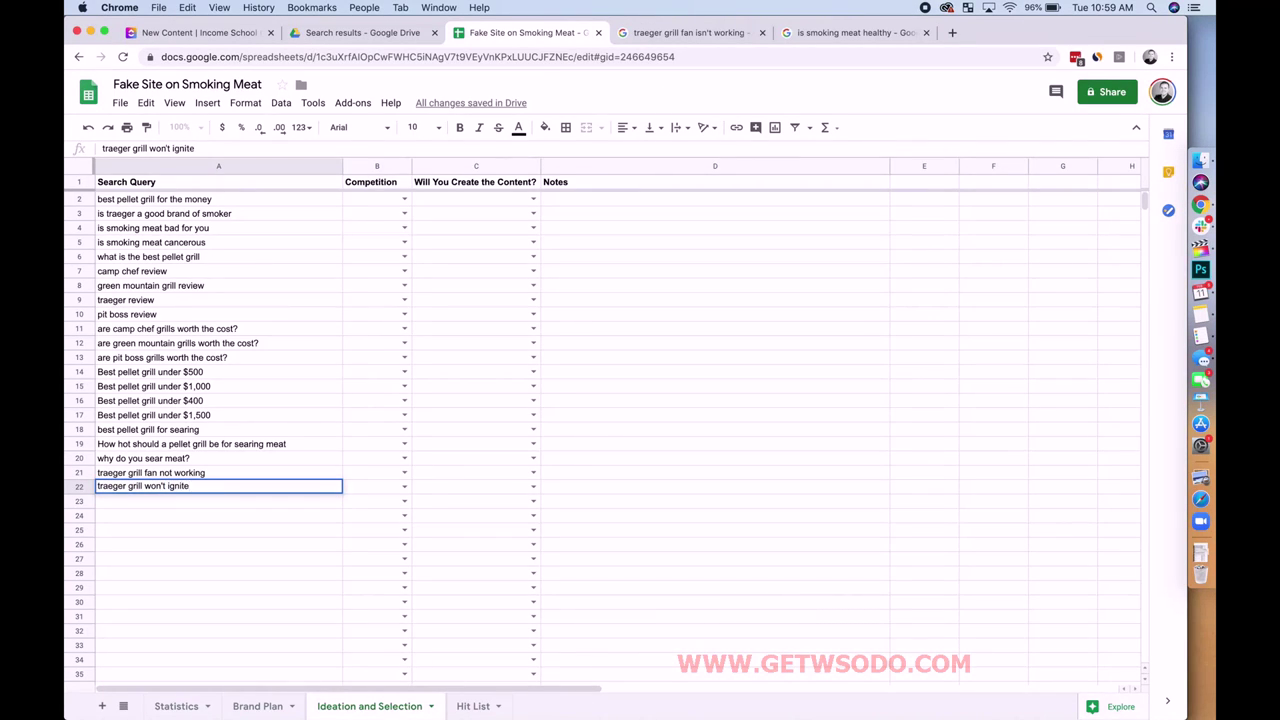
{"action": "type", "text": " and produce eh"}
{"action": "type", "text": "a"}
{"action": "key", "text": "BackSpace"}
{"action": "key", "text": "BackSpace"}
{"action": "key", "text": "BackSpace"}
{"action": "type", "text": "heat"}
{"action": "key", "text": "Return"}
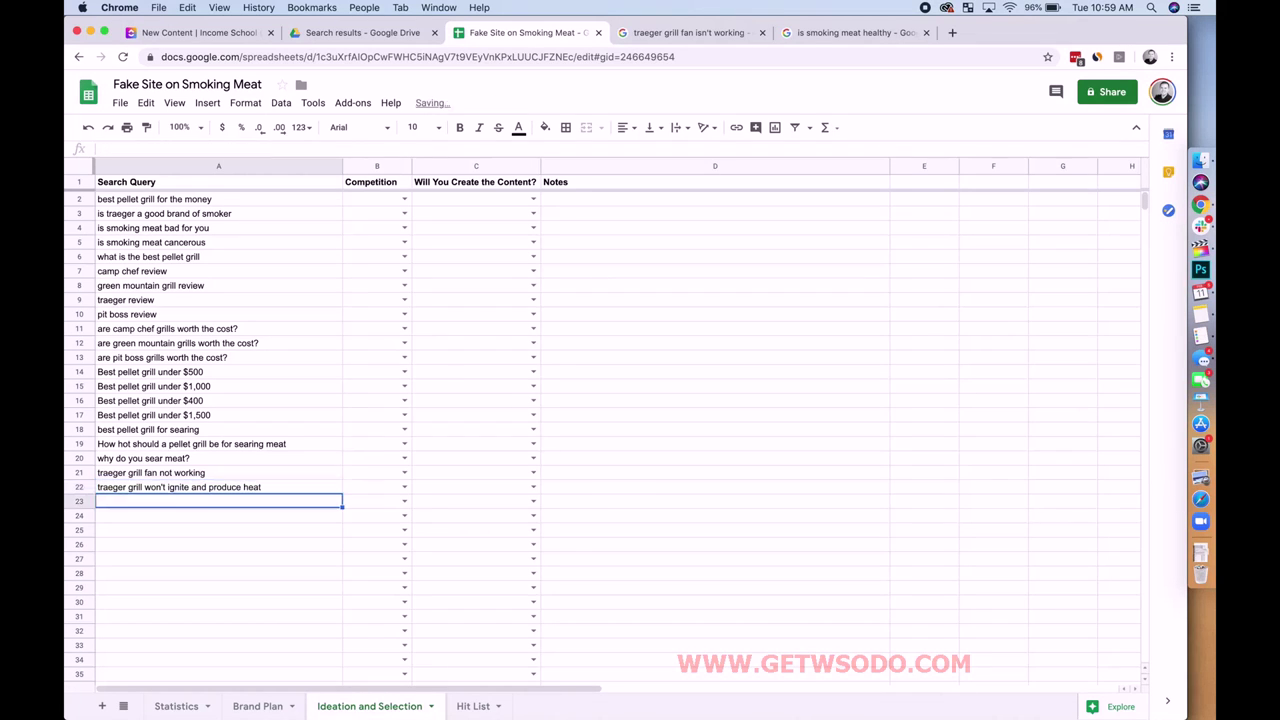
Step: Check Google's search suggestions for "camp chef grill won't"
{"action": "left_click", "coordinate": [686, 35]}
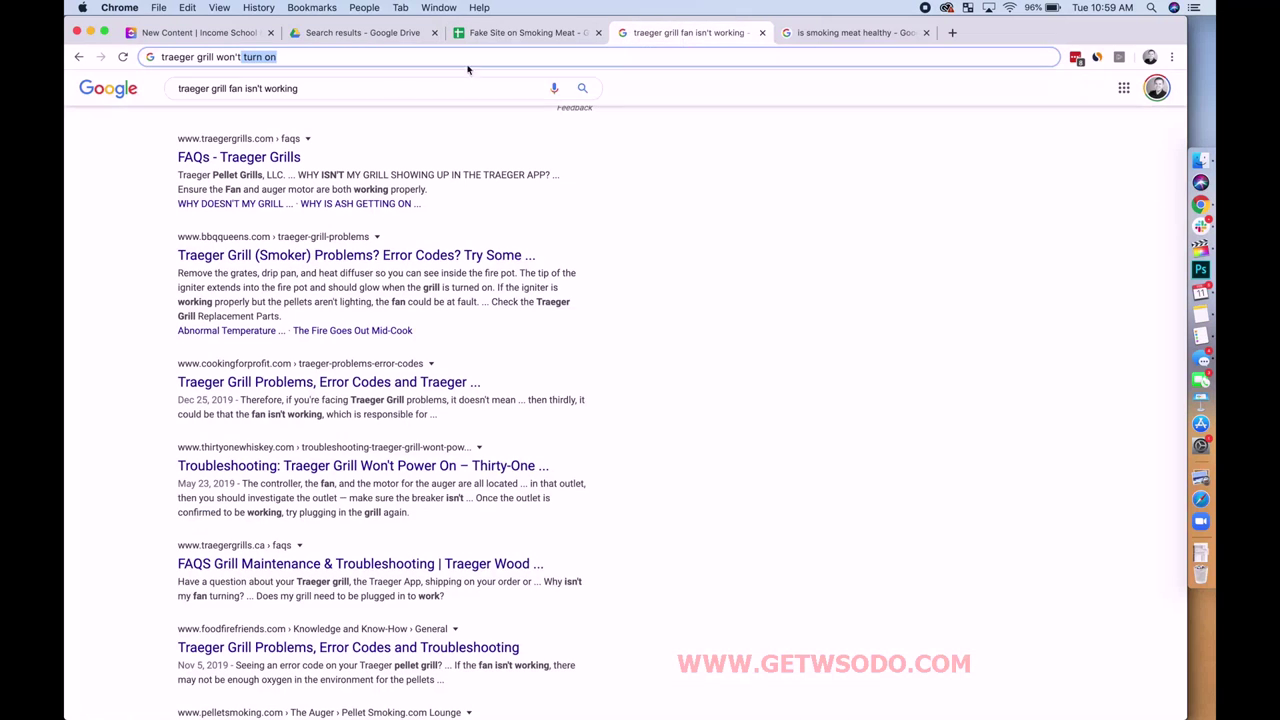
{"action": "left_click_drag", "start_coordinate": [310, 88], "coordinate": [148, 54]}
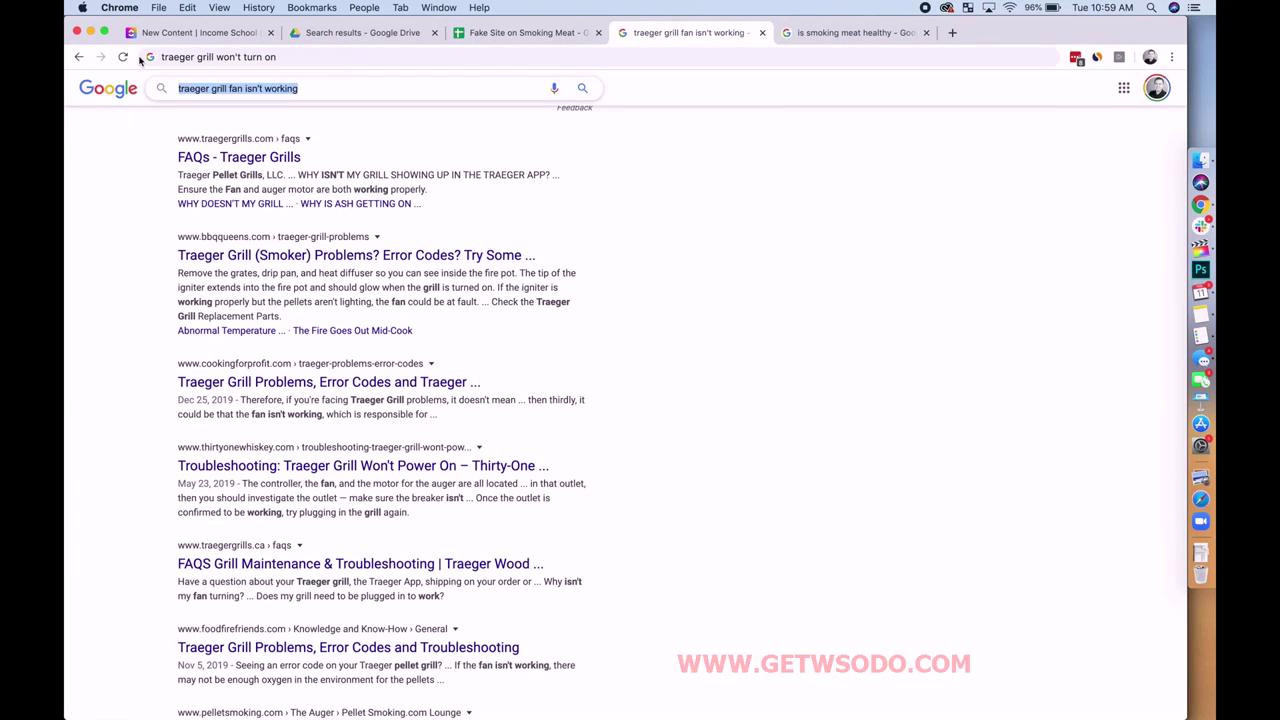
{"action": "type", "text": "camp "}
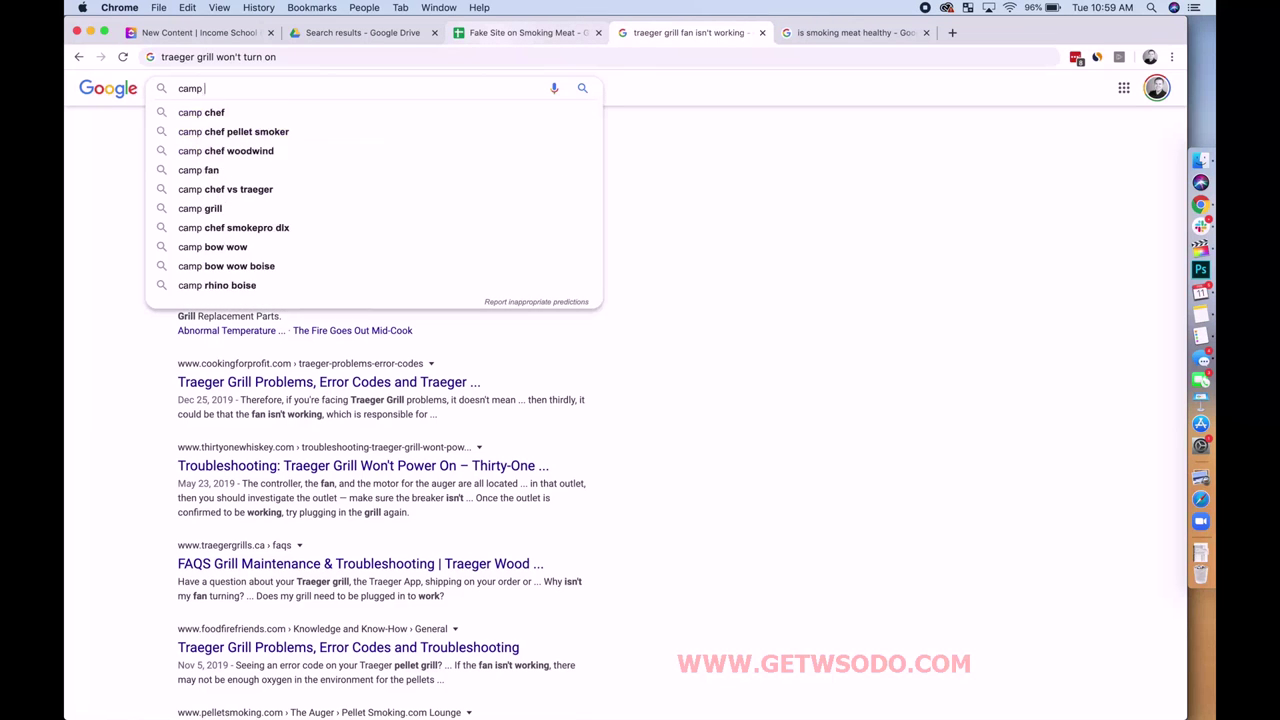
{"action": "type", "text": "chef grill won't"}
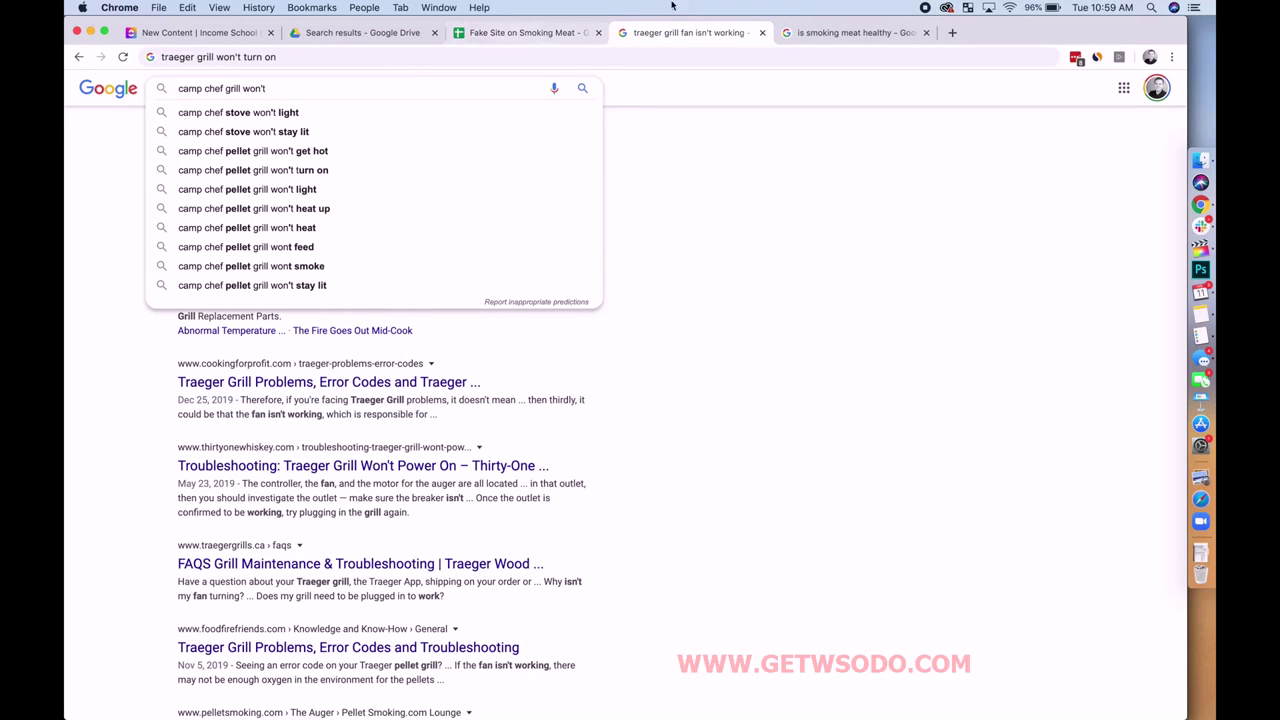
Step: Copy the row 22 query into row 23 of the spreadsheet and reword it to "camp chef won't ignite and produce heat"
{"action": "left_click", "coordinate": [507, 34]}
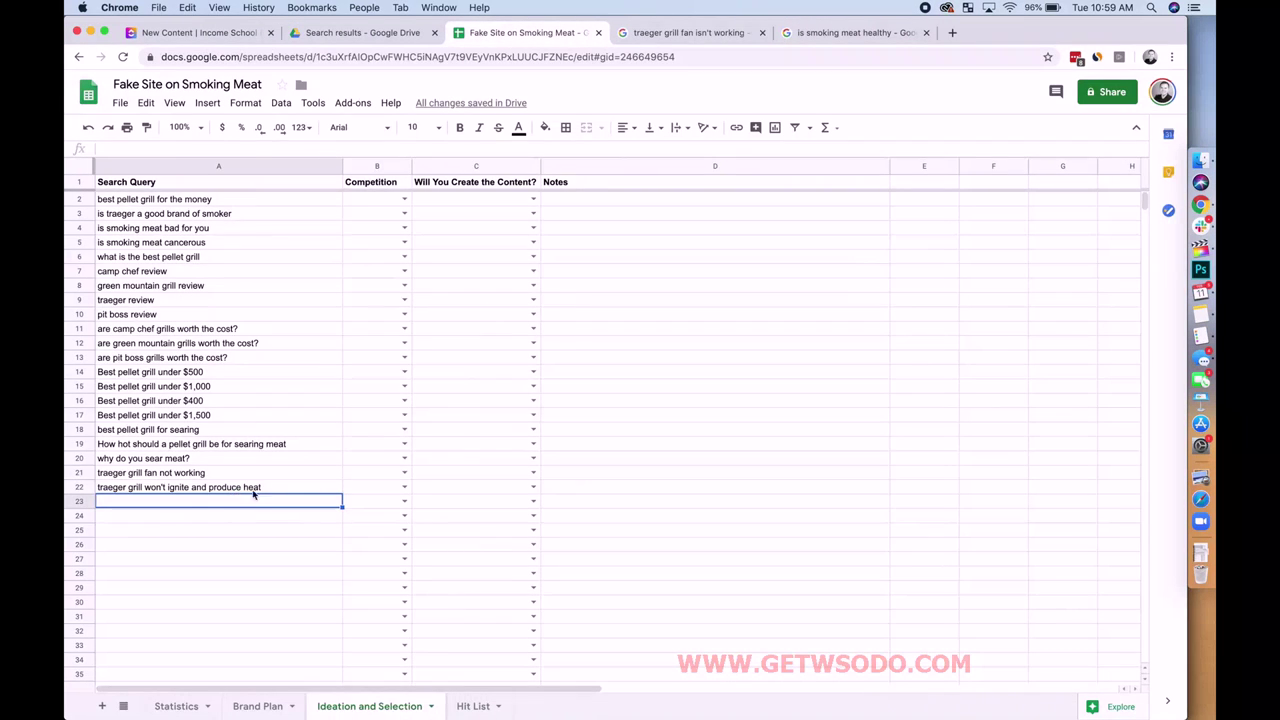
{"action": "left_click", "coordinate": [264, 491]}
{"action": "left_click_drag", "start_coordinate": [341, 492], "coordinate": [337, 503]}
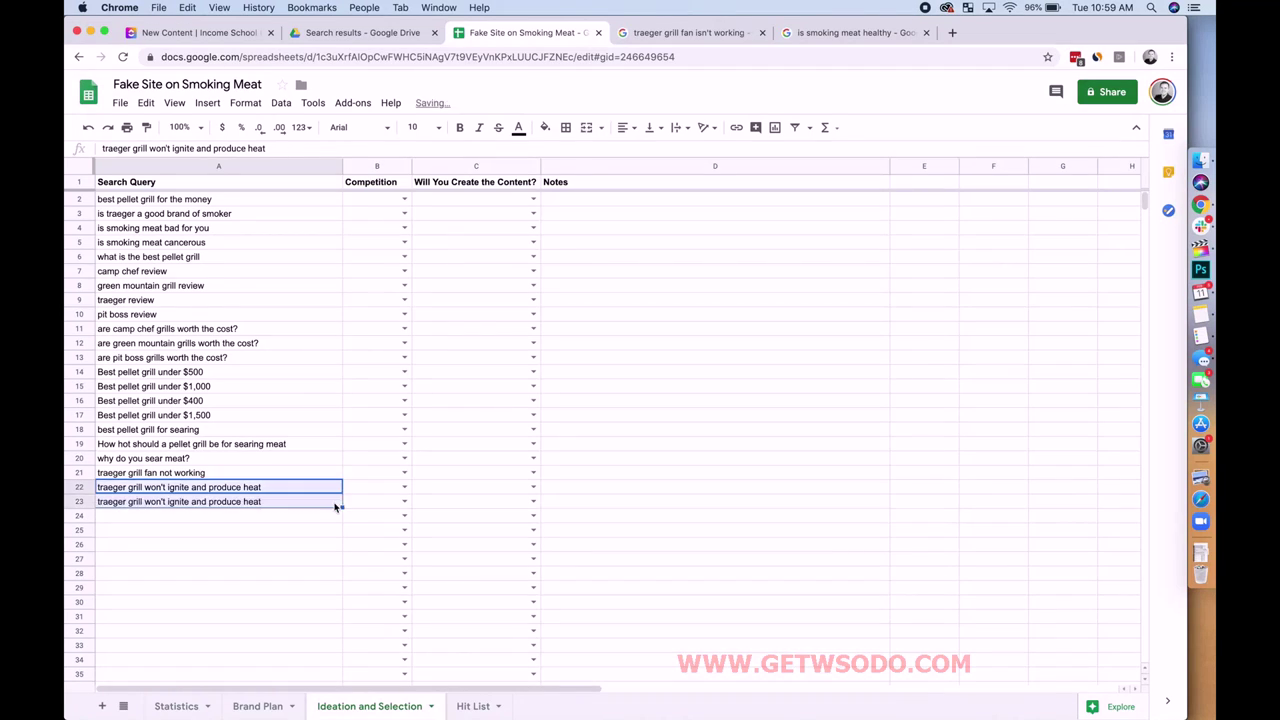
{"action": "left_click", "coordinate": [155, 502]}
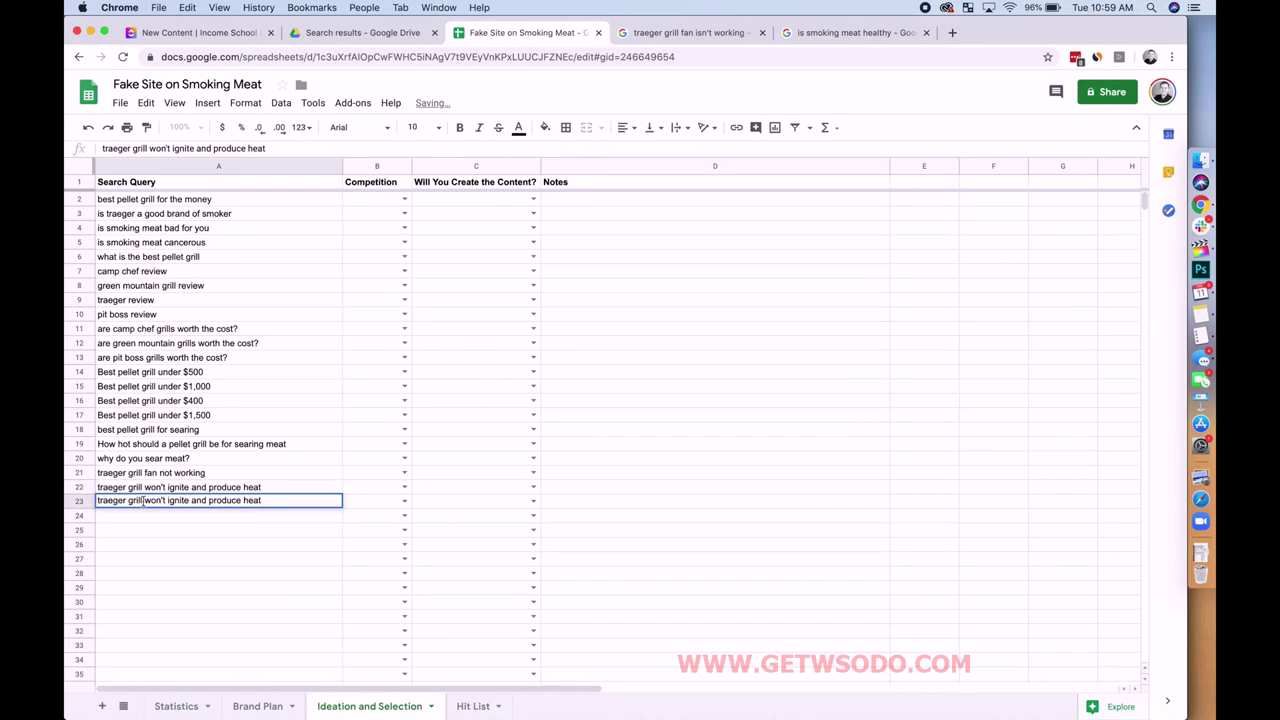
{"action": "left_click_drag", "start_coordinate": [143, 502], "coordinate": [96, 501]}
{"action": "type", "text": "camp chef"}
{"action": "left_click", "coordinate": [127, 519]}
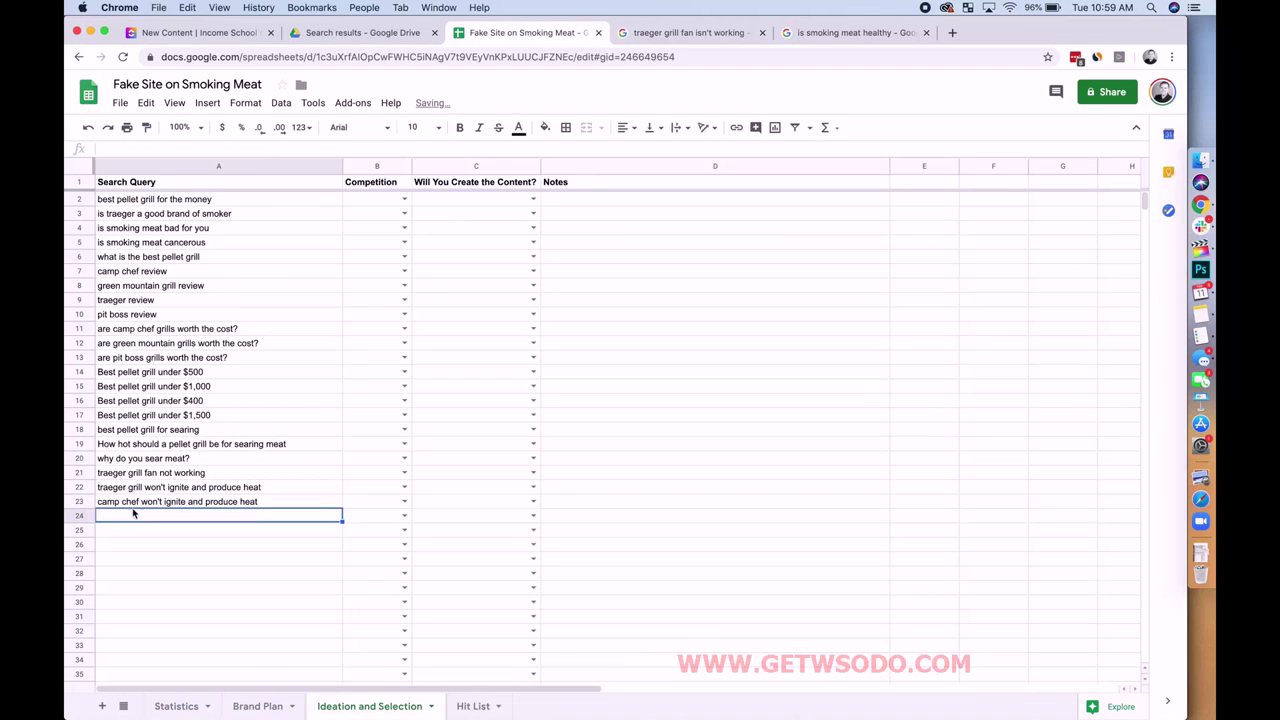
Step: Open Google Trends in a new tab and explore the search term "traeger pellet grill"
{"action": "left_click", "coordinate": [952, 32]}
{"action": "type", "text": "tre"}
{"action": "key", "text": "Return"}
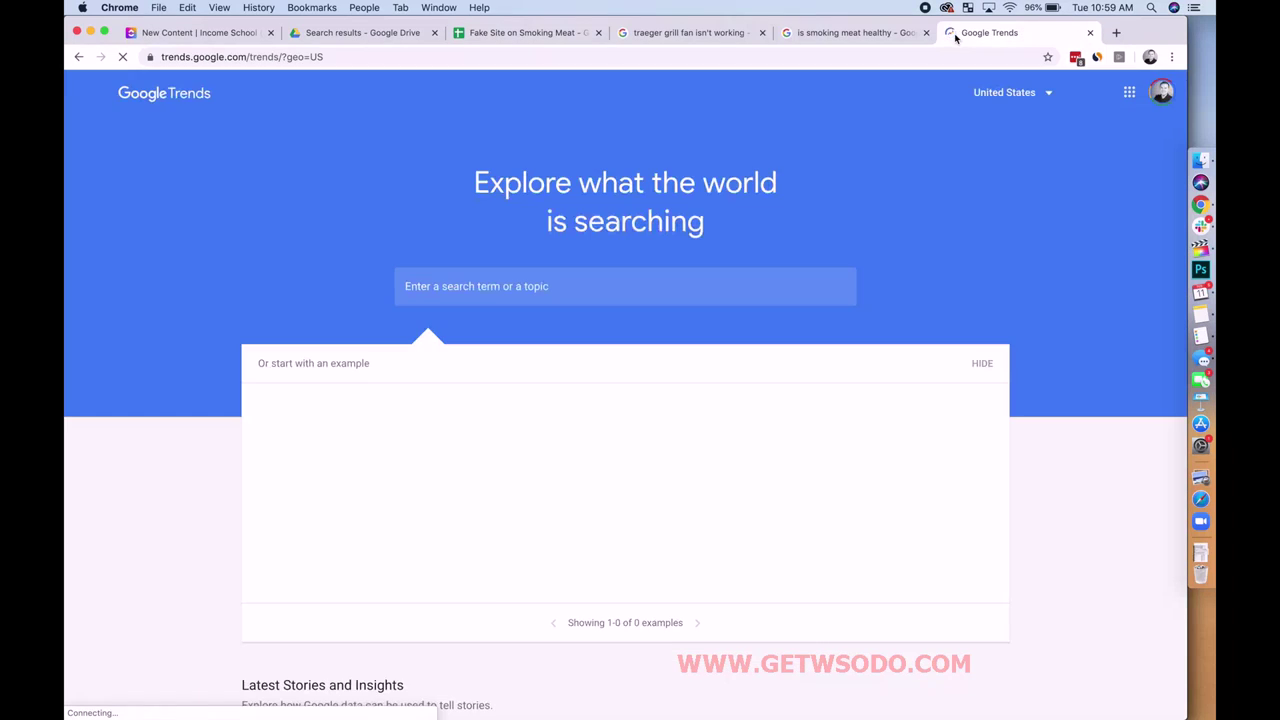
{"action": "left_click", "coordinate": [484, 287]}
{"action": "type", "text": "traeger gr"}
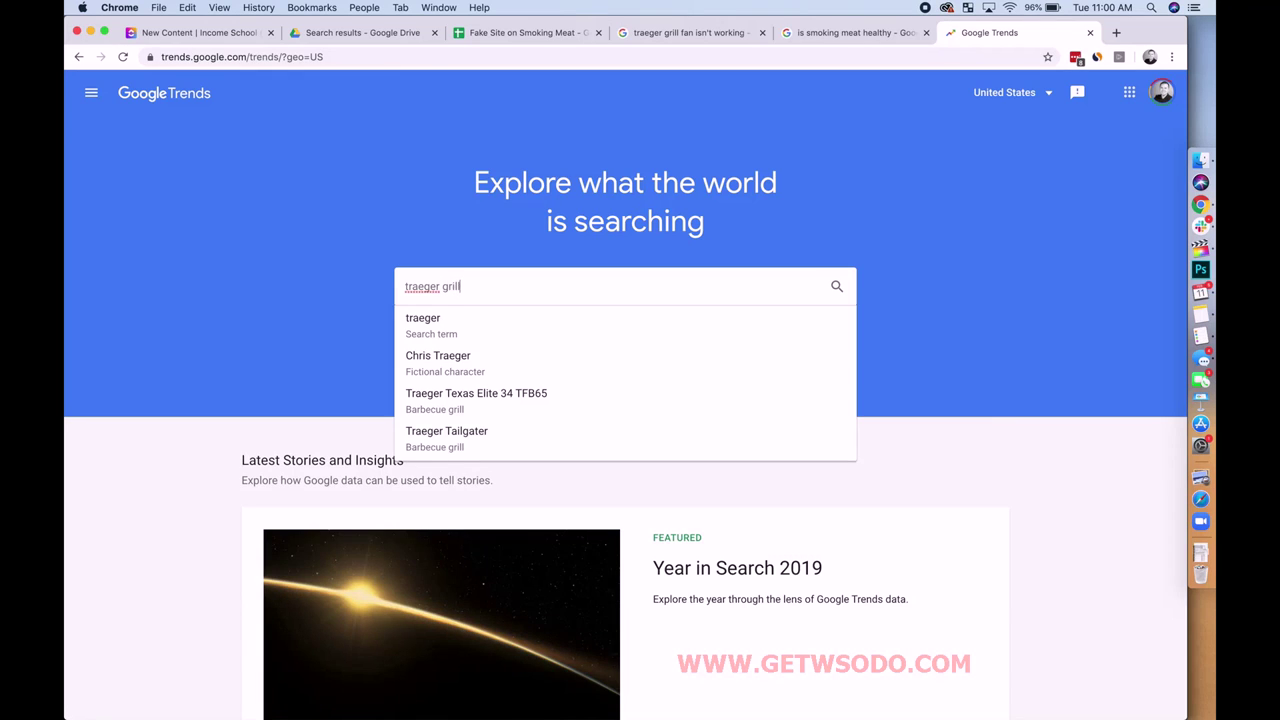
{"action": "key", "text": "BackSpace"}
{"action": "key", "text": "BackSpace"}
{"action": "type", "text": "pellet grill"}
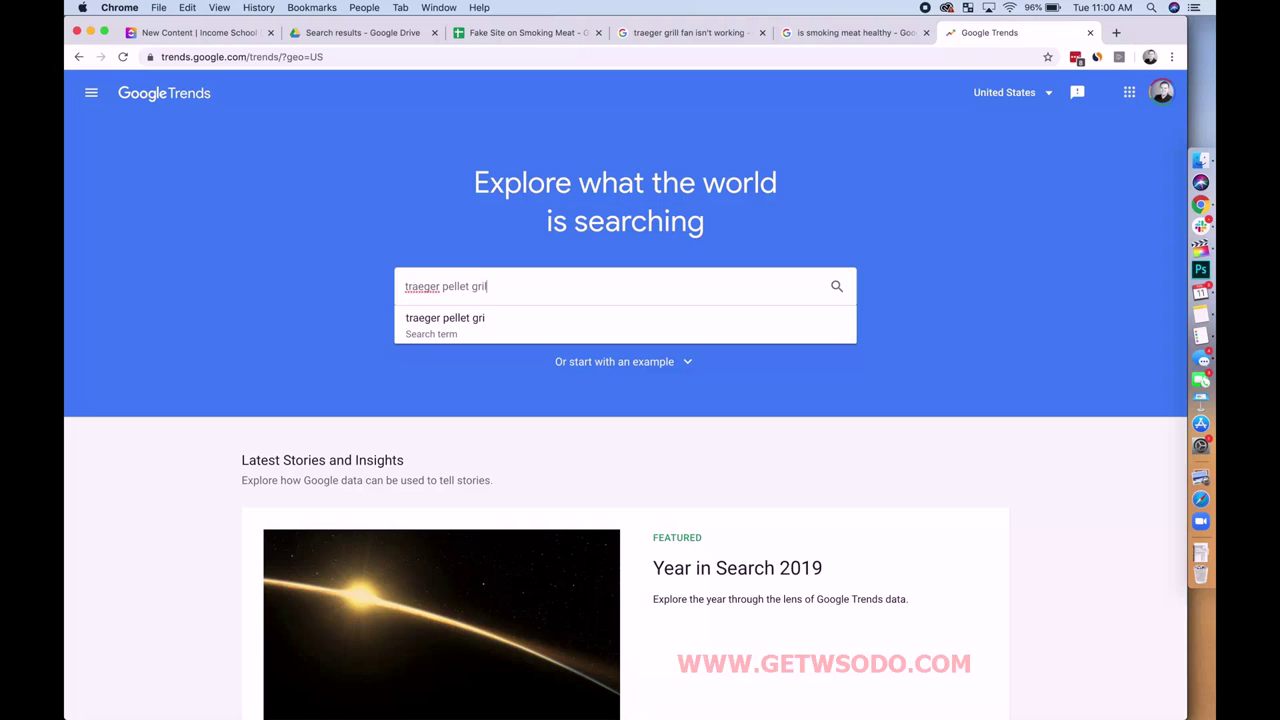
{"action": "key", "text": "Return"}
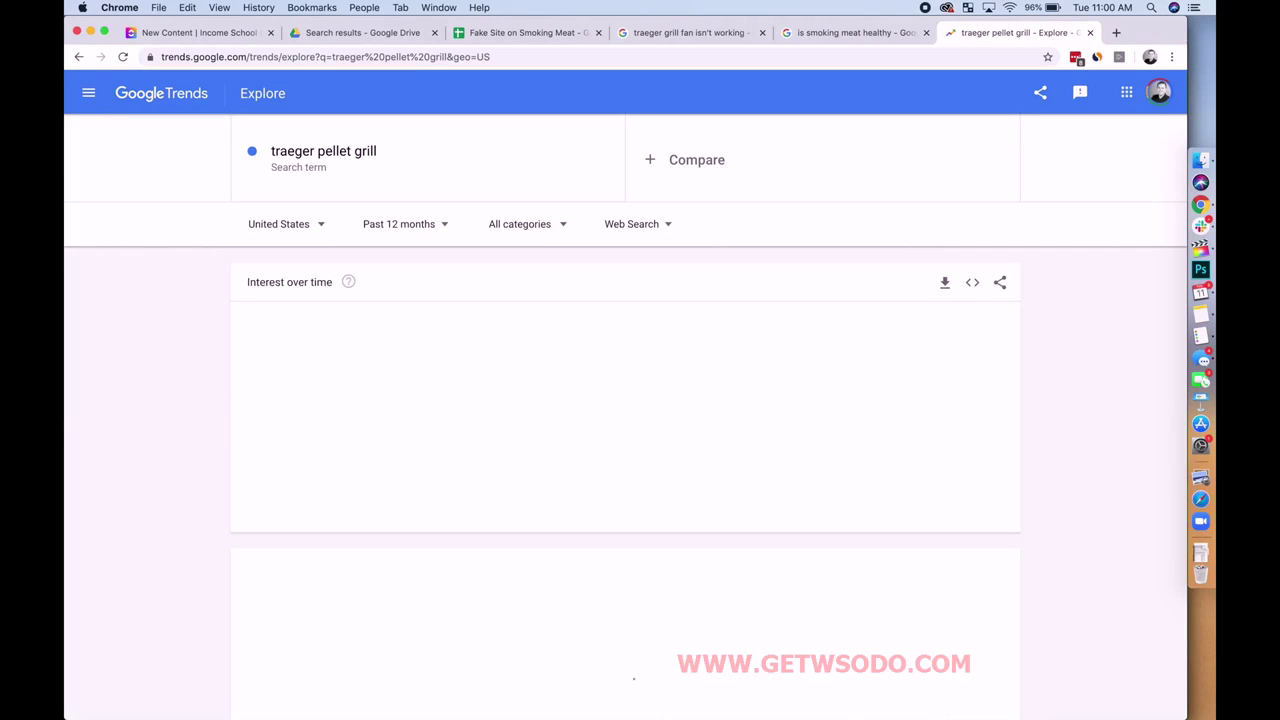
Step: Add "pit boss pellet grill" as a comparison search term against "traeger pellet grill"
{"action": "left_click", "coordinate": [706, 160]}
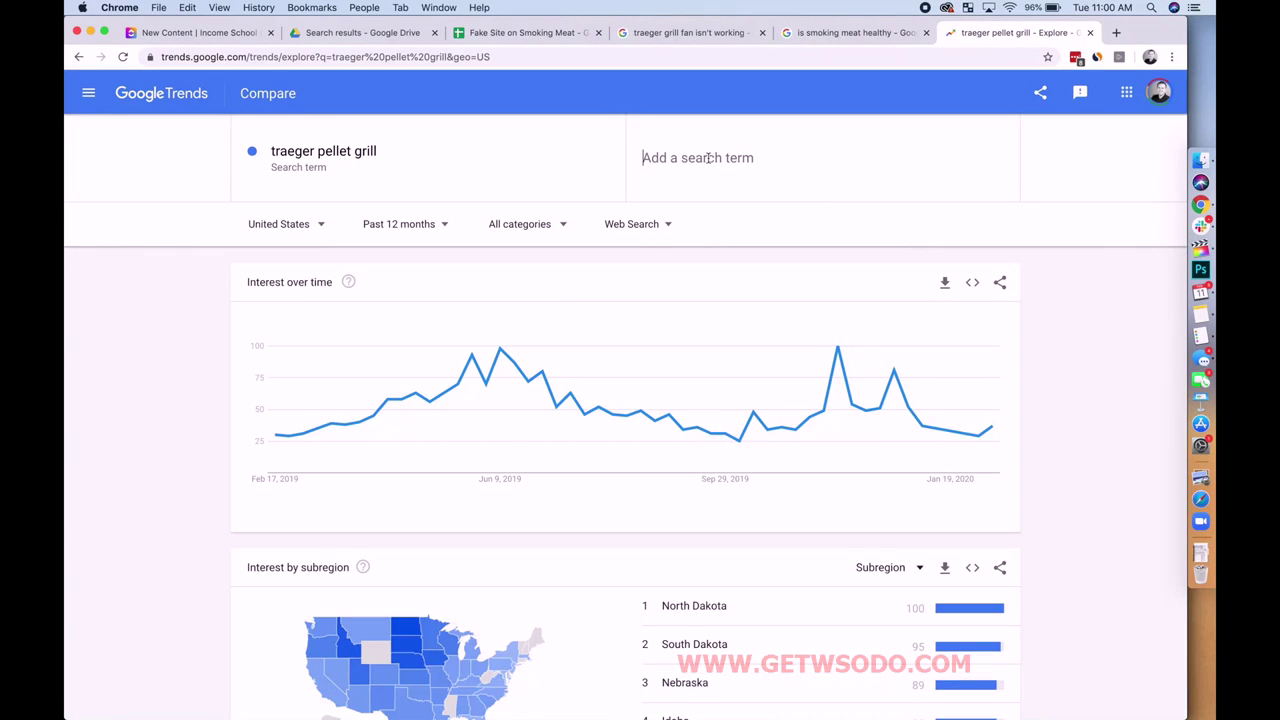
{"action": "type", "text": "pit bott"}
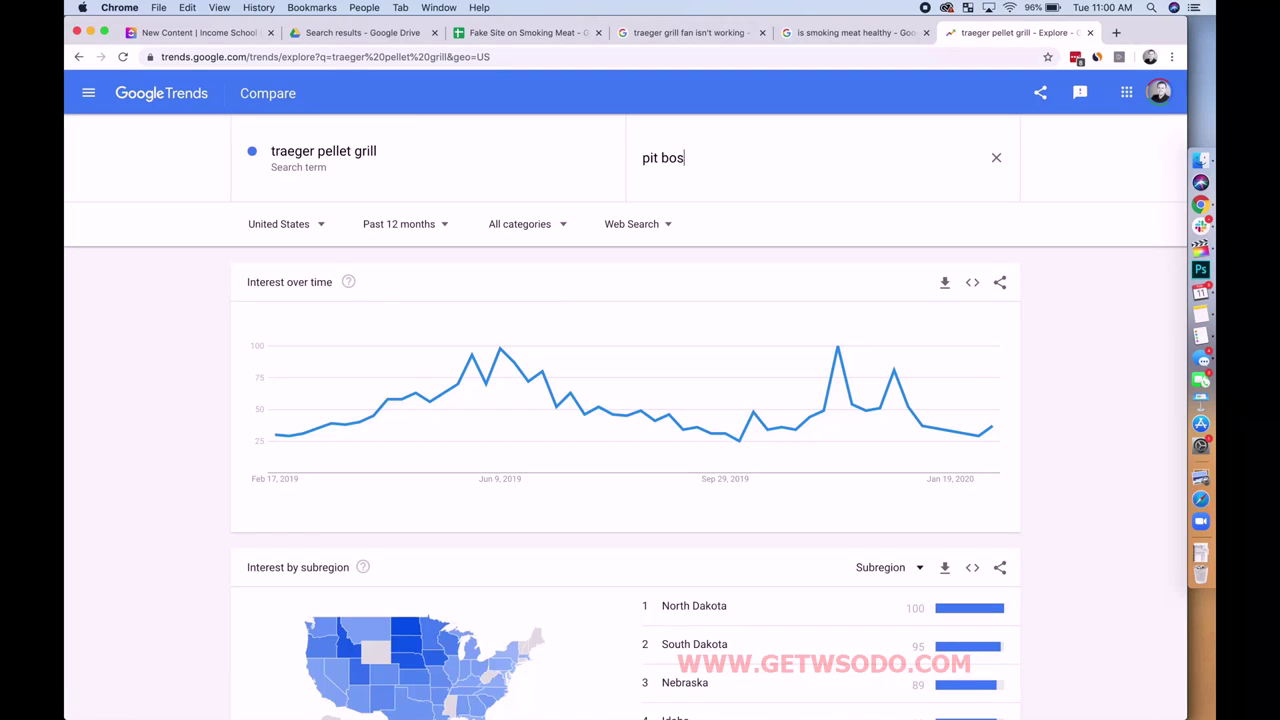
{"action": "type", "text": "s pellet gri"}
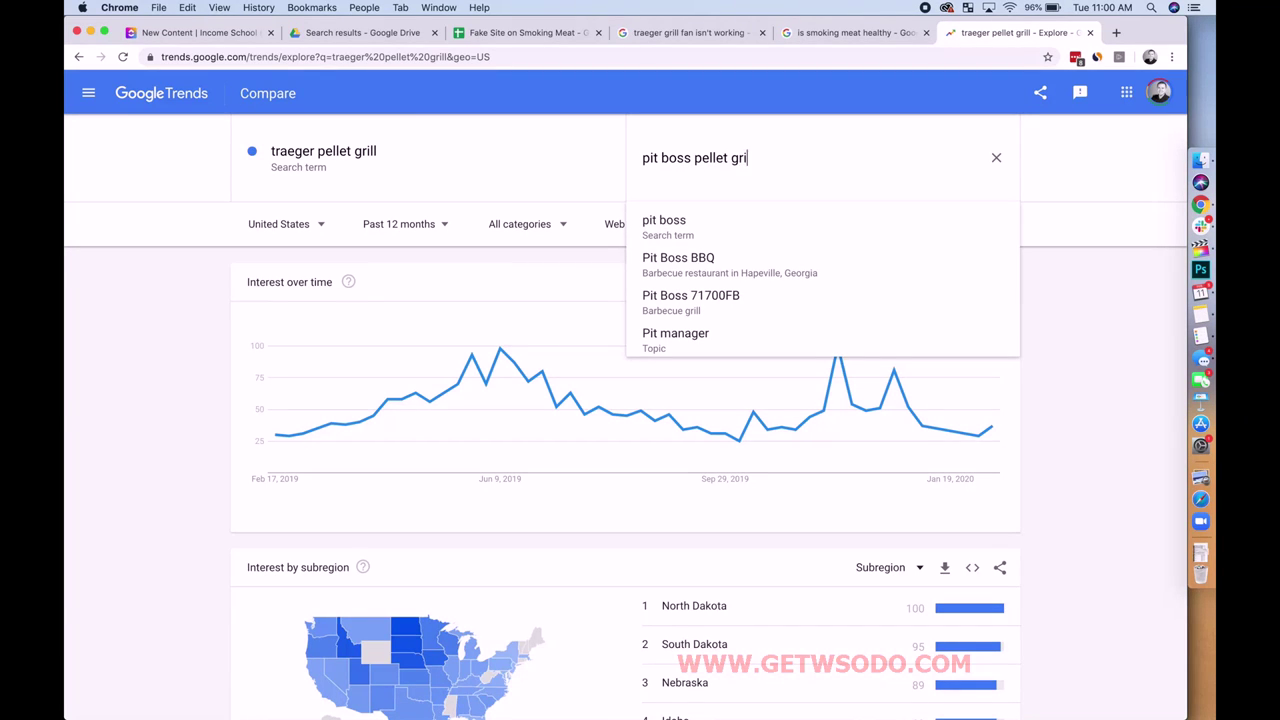
{"action": "type", "text": "ll"}
{"action": "key", "text": "Return"}
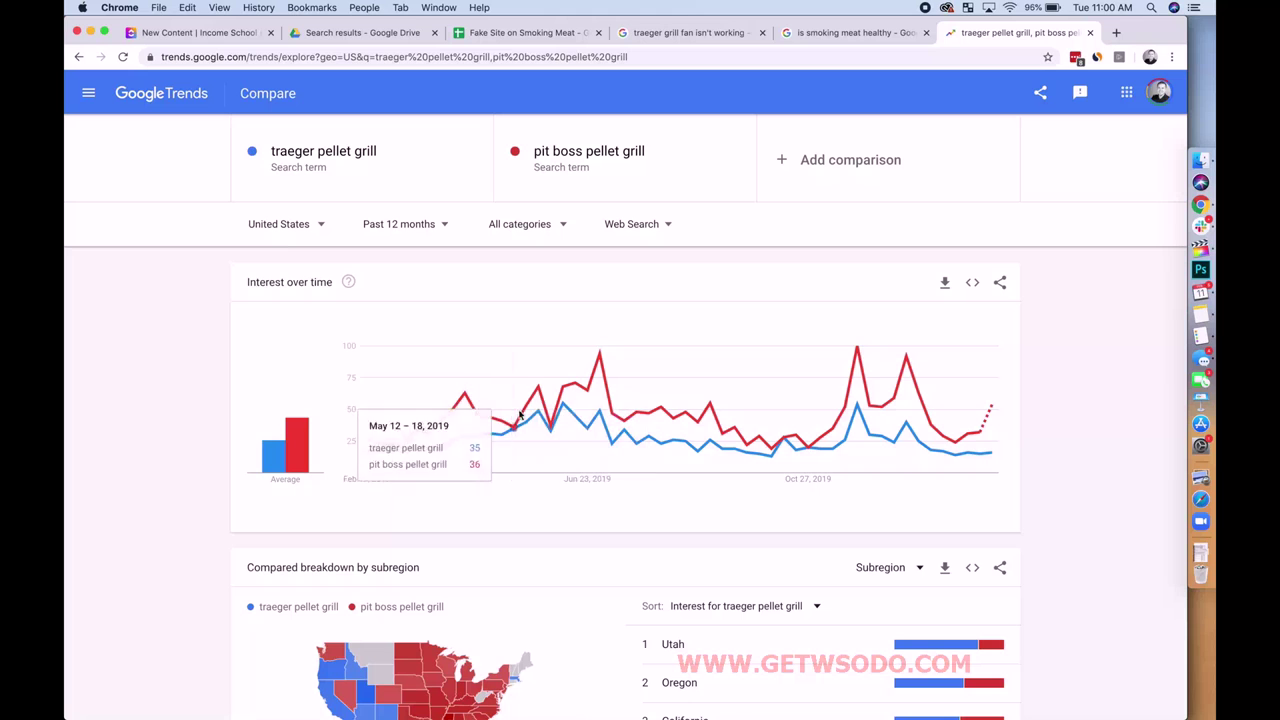
{"action": "left_click", "coordinate": [382, 153]}
{"action": "left_click", "coordinate": [382, 152]}
{"action": "key", "text": "BackSpace"}
{"action": "key", "text": "BackSpace"}
{"action": "key", "text": "BackSpace"}
{"action": "key", "text": "BackSpace"}
{"action": "key", "text": "BackSpace"}
{"action": "key", "text": "BackSpace"}
{"action": "key", "text": "BackSpace"}
{"action": "key", "text": "BackSpace"}
{"action": "key", "text": "BackSpace"}
{"action": "key", "text": "BackSpace"}
{"action": "key", "text": "BackSpace"}
{"action": "key", "text": "BackSpace"}
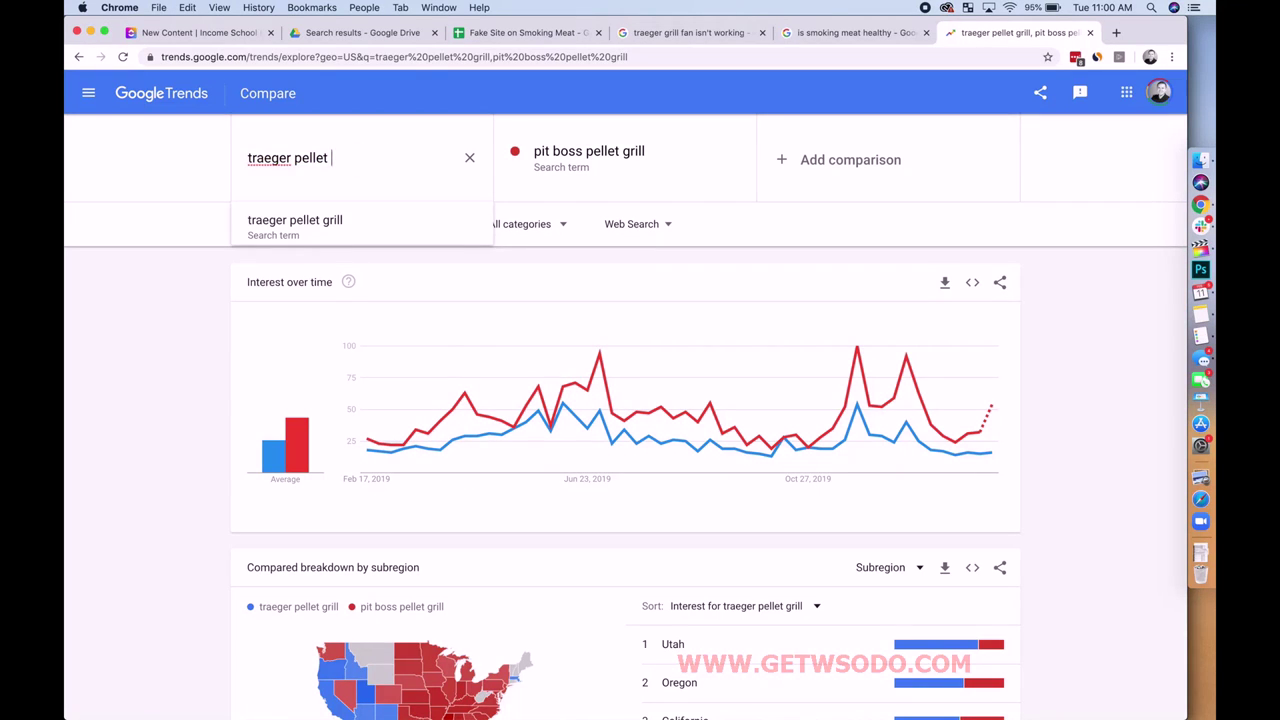
{"action": "key", "text": "BackSpace"}
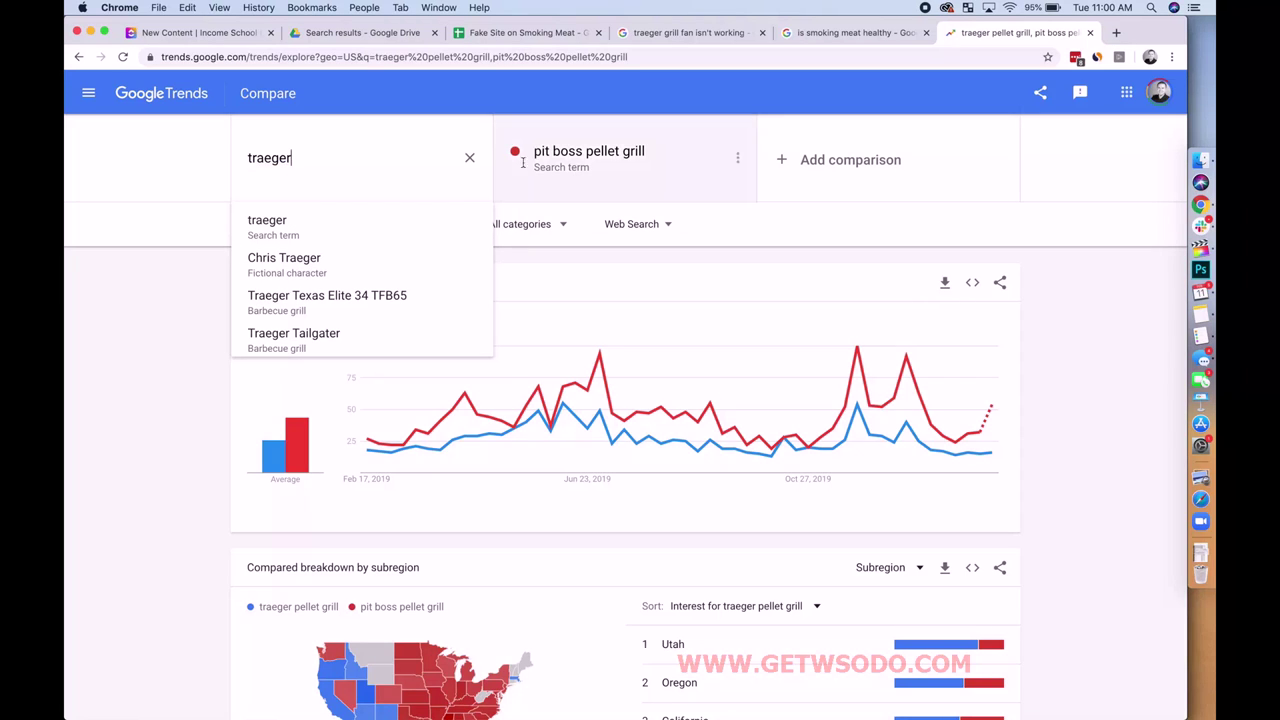
{"action": "type", "text": "smoker"}
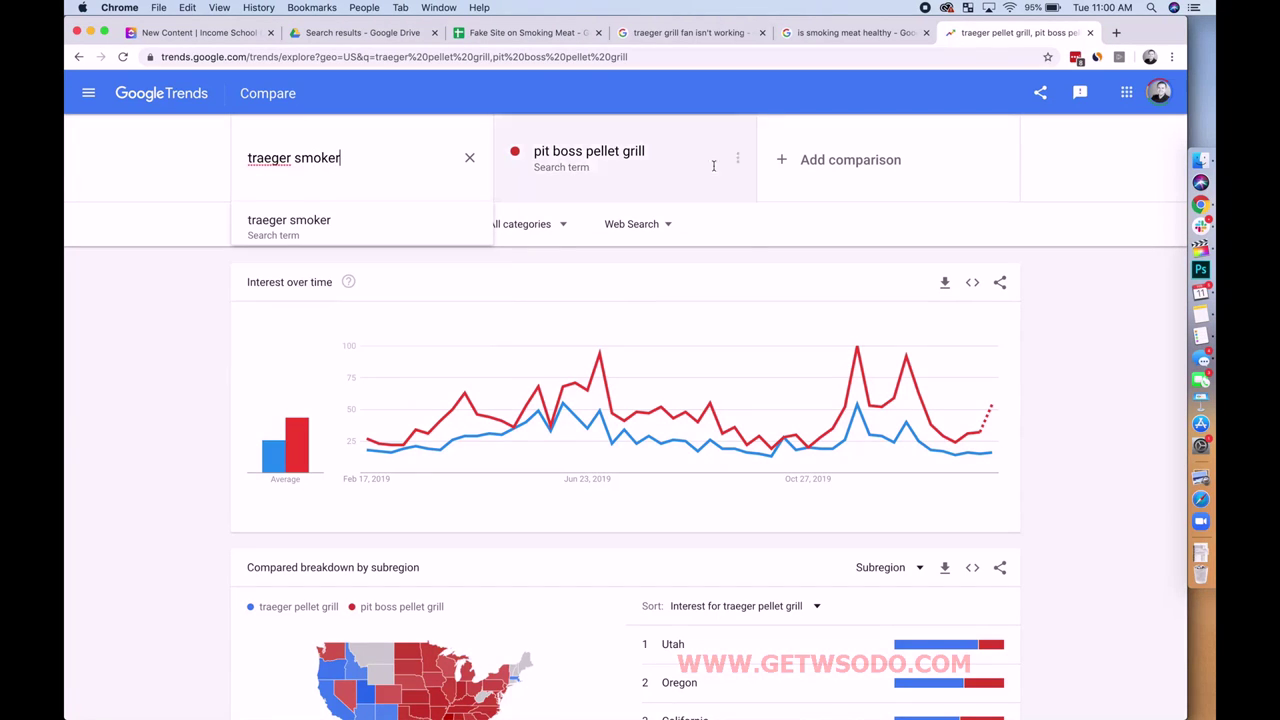
Step: Change the "pit boss pellet grill" comparison term to "pit boss smoker"
{"action": "left_click", "coordinate": [673, 153]}
{"action": "left_click", "coordinate": [673, 153]}
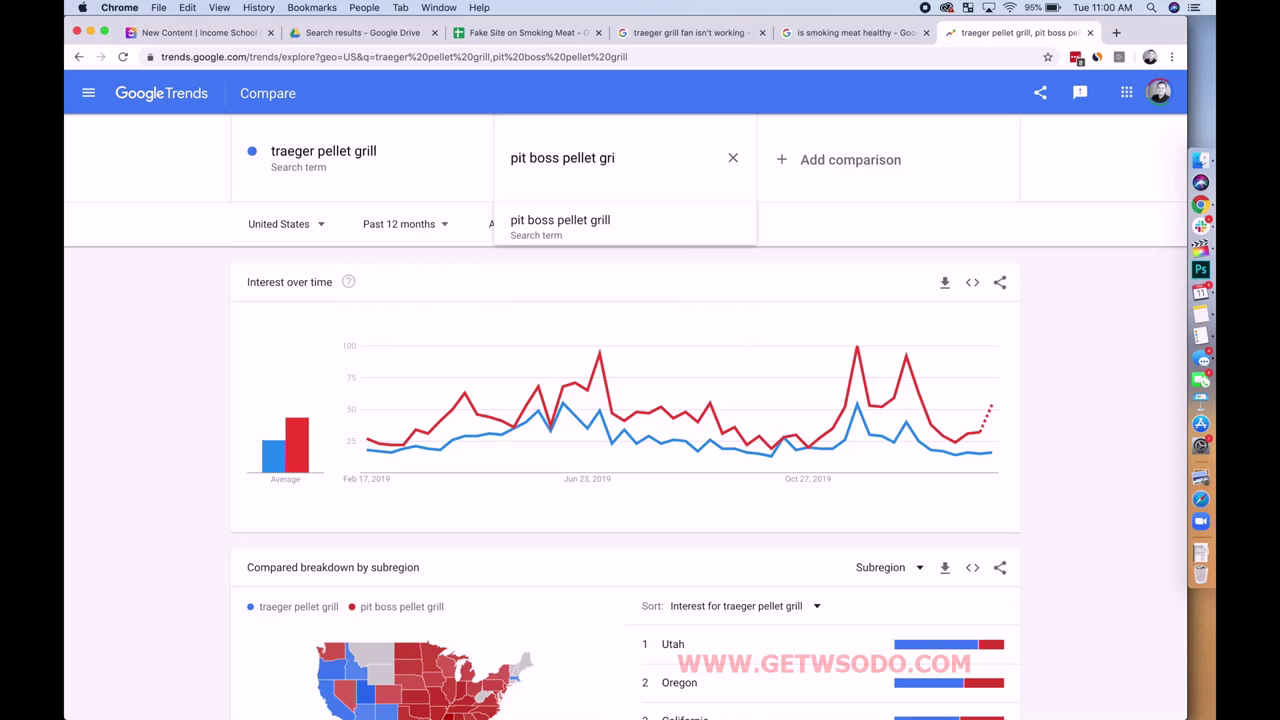
{"action": "key", "text": "BackSpace"}
{"action": "key", "text": "BackSpace"}
{"action": "key", "text": "BackSpace"}
{"action": "key", "text": "BackSpace"}
{"action": "type", "text": "smoker"}
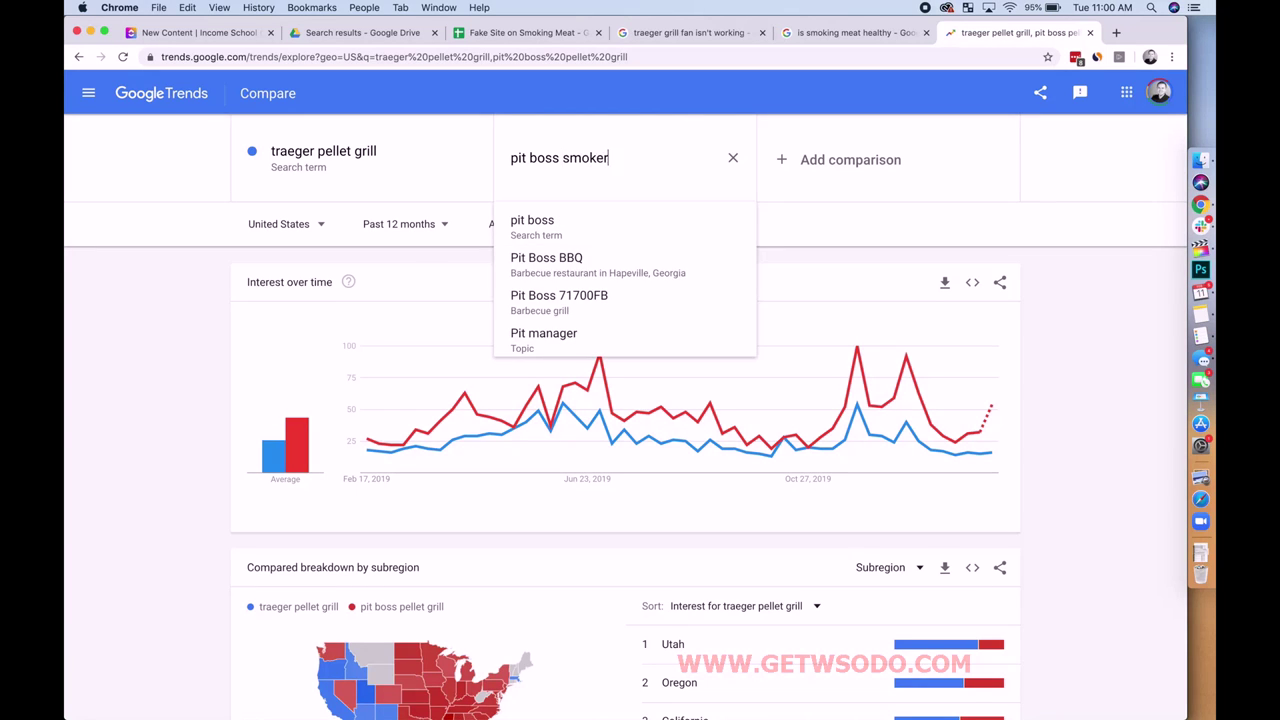
{"action": "key", "text": "Return"}
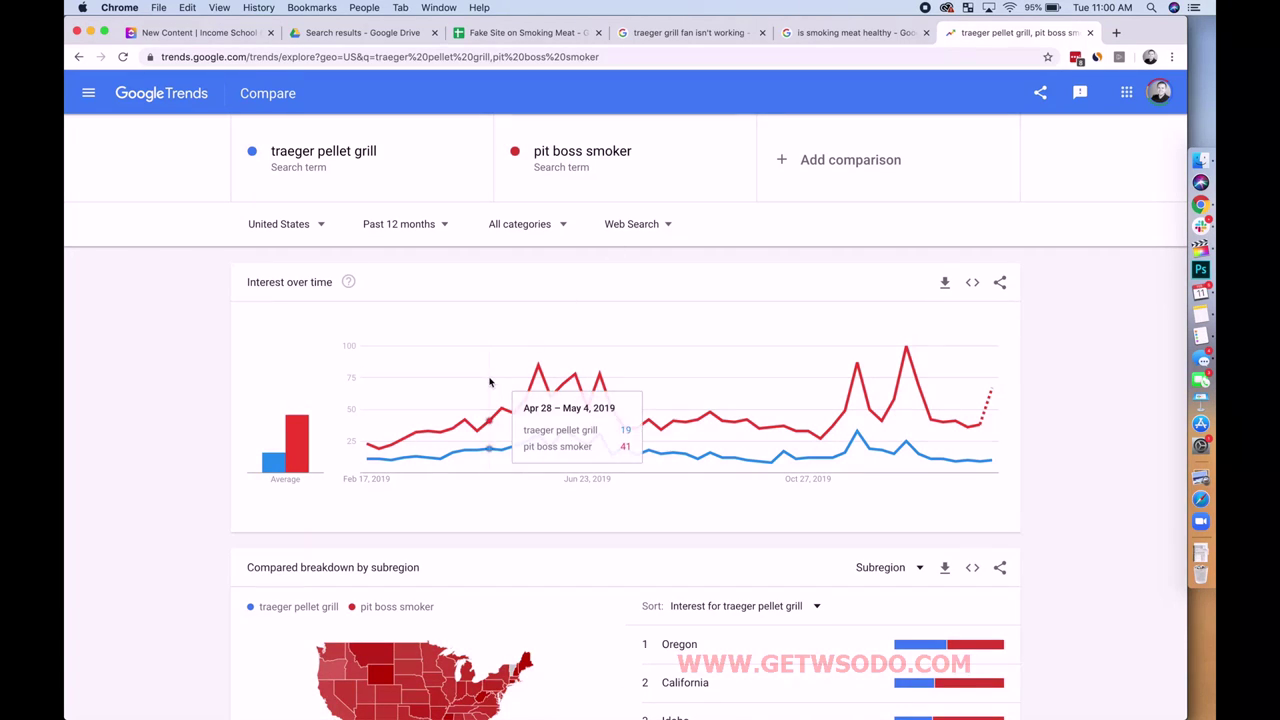
Step: Change the "traeger pellet grill" comparison term to "traeger smoker"
{"action": "left_click", "coordinate": [381, 152]}
{"action": "left_click", "coordinate": [381, 152]}
{"action": "key", "text": "BackSpace"}
{"action": "key", "text": "BackSpace"}
{"action": "key", "text": "BackSpace"}
{"action": "key", "text": "BackSpace"}
{"action": "key", "text": "BackSpace"}
{"action": "key", "text": "BackSpace"}
{"action": "key", "text": "BackSpace"}
{"action": "key", "text": "BackSpace"}
{"action": "type", "text": "smoker"}
{"action": "key", "text": "Return"}
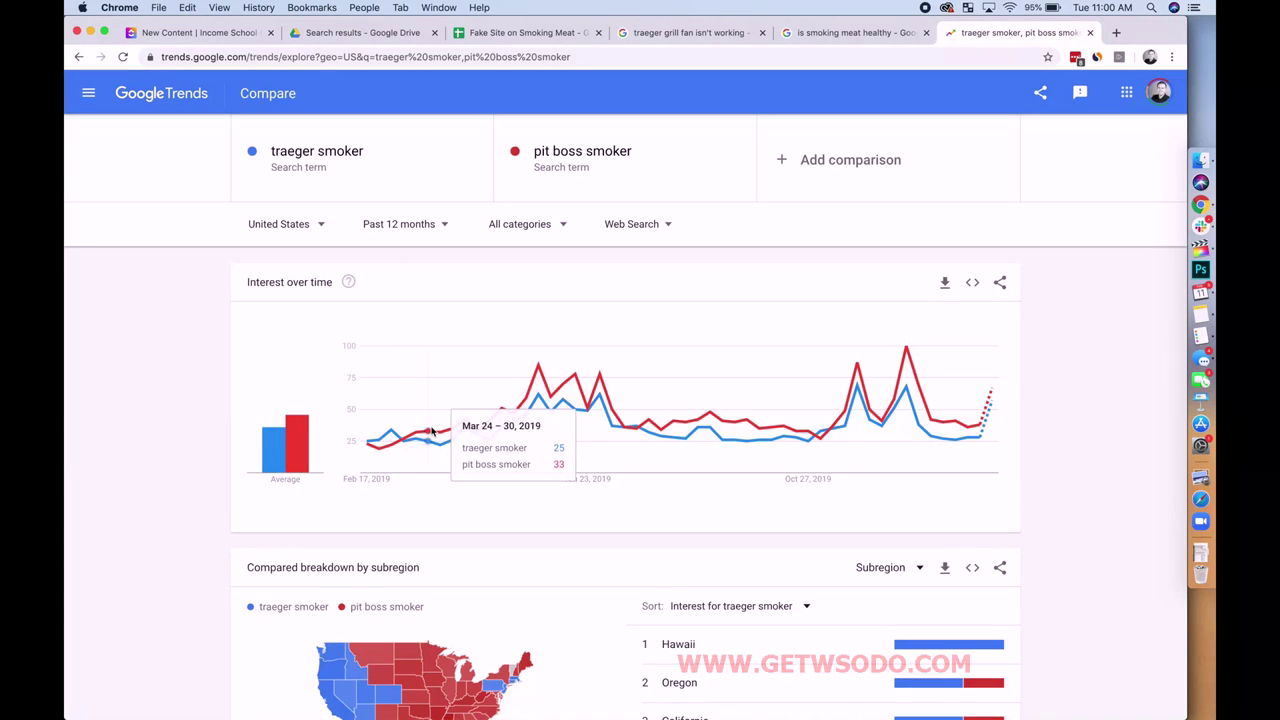
Step: Examine the interest over time and the subregion breakdown for the two smoker brands
{"action": "scroll", "coordinate": [498, 410], "scroll_direction": "down", "scroll_amount": 3}
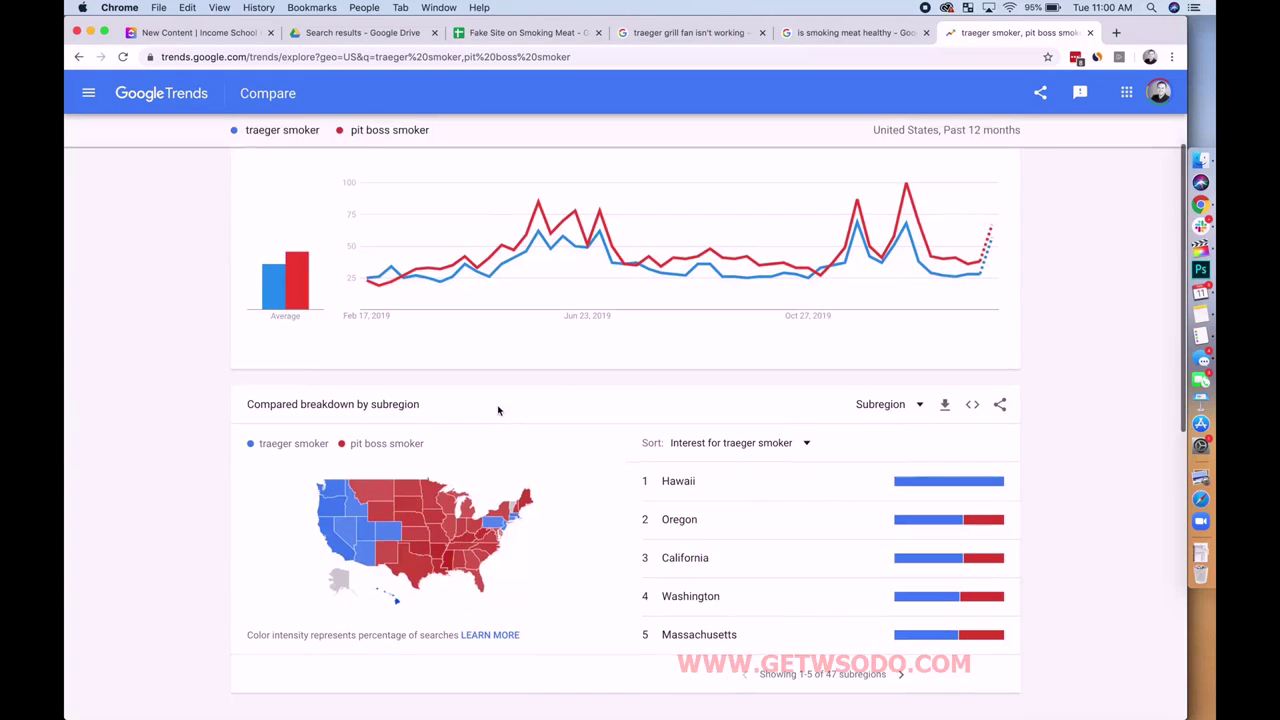
{"action": "scroll", "coordinate": [498, 410], "scroll_direction": "up", "scroll_amount": 3}
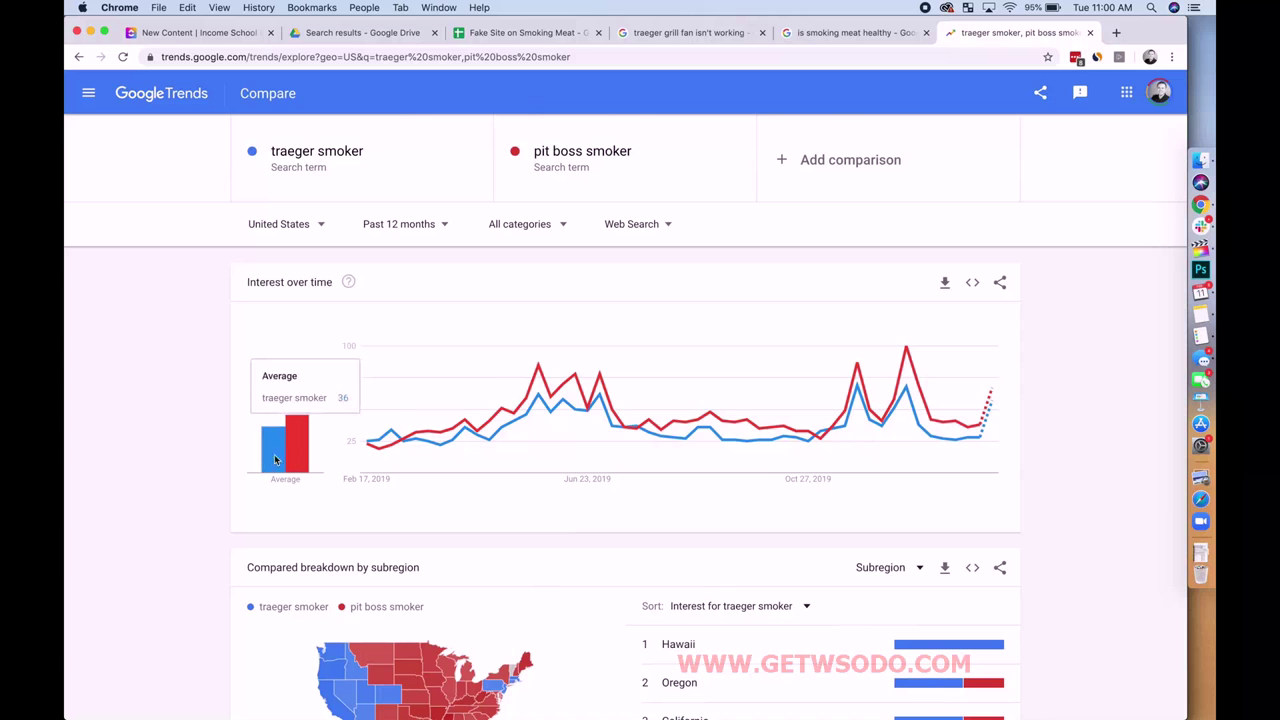
{"action": "scroll", "coordinate": [434, 466], "scroll_direction": "down", "scroll_amount": 3}
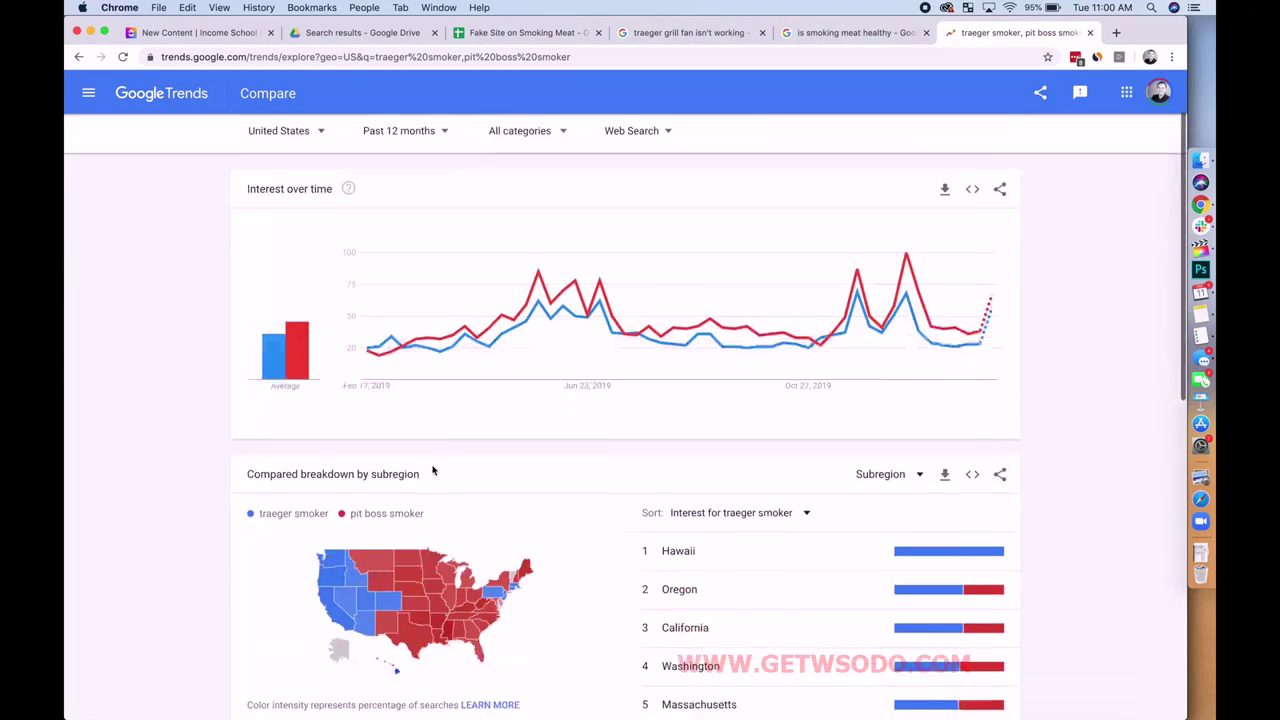
{"action": "mouse_move", "coordinate": [345, 527]}
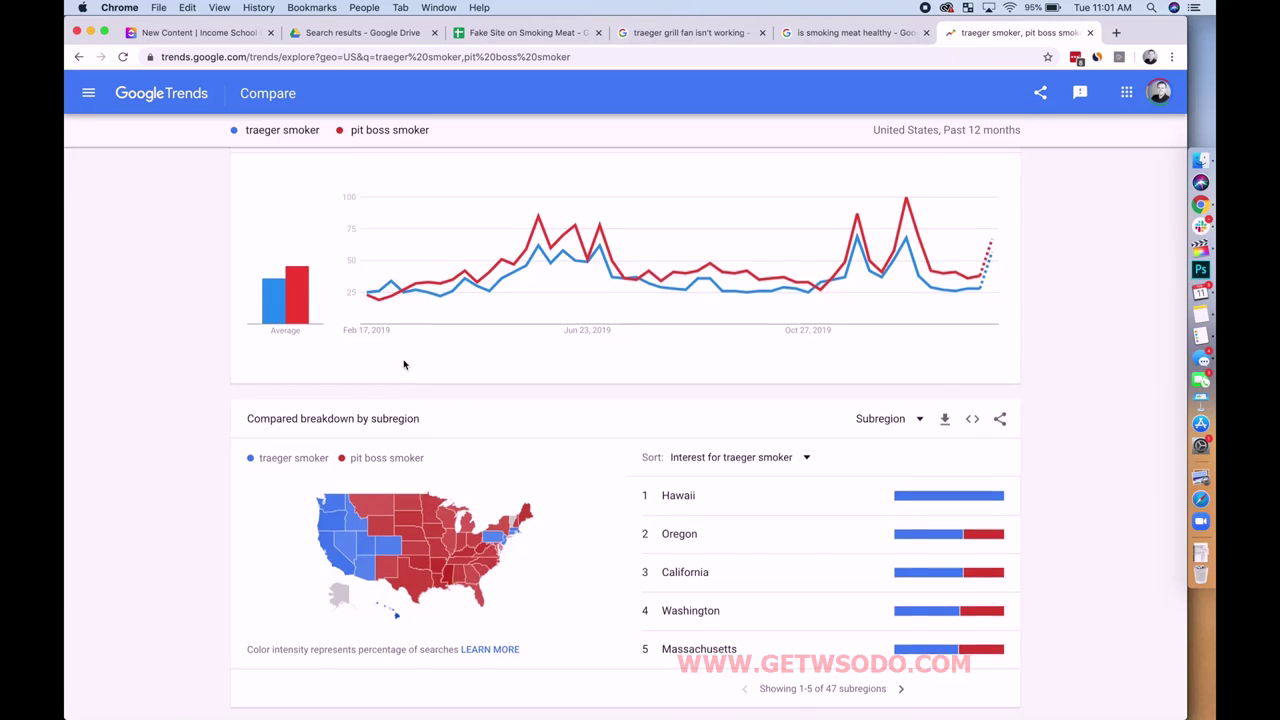
{"action": "scroll", "coordinate": [404, 365], "scroll_direction": "up", "scroll_amount": 3}
{"action": "scroll", "coordinate": [404, 365], "scroll_direction": "down", "scroll_amount": 4}
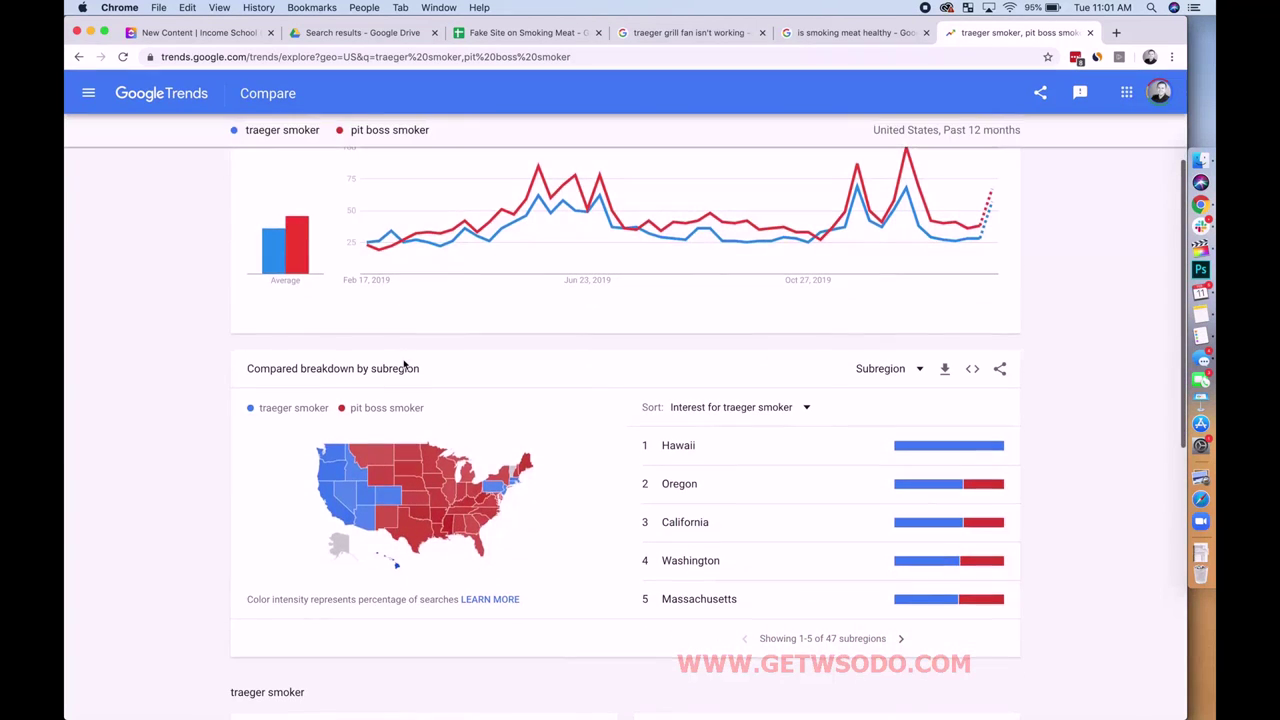
{"action": "mouse_move", "coordinate": [493, 504]}
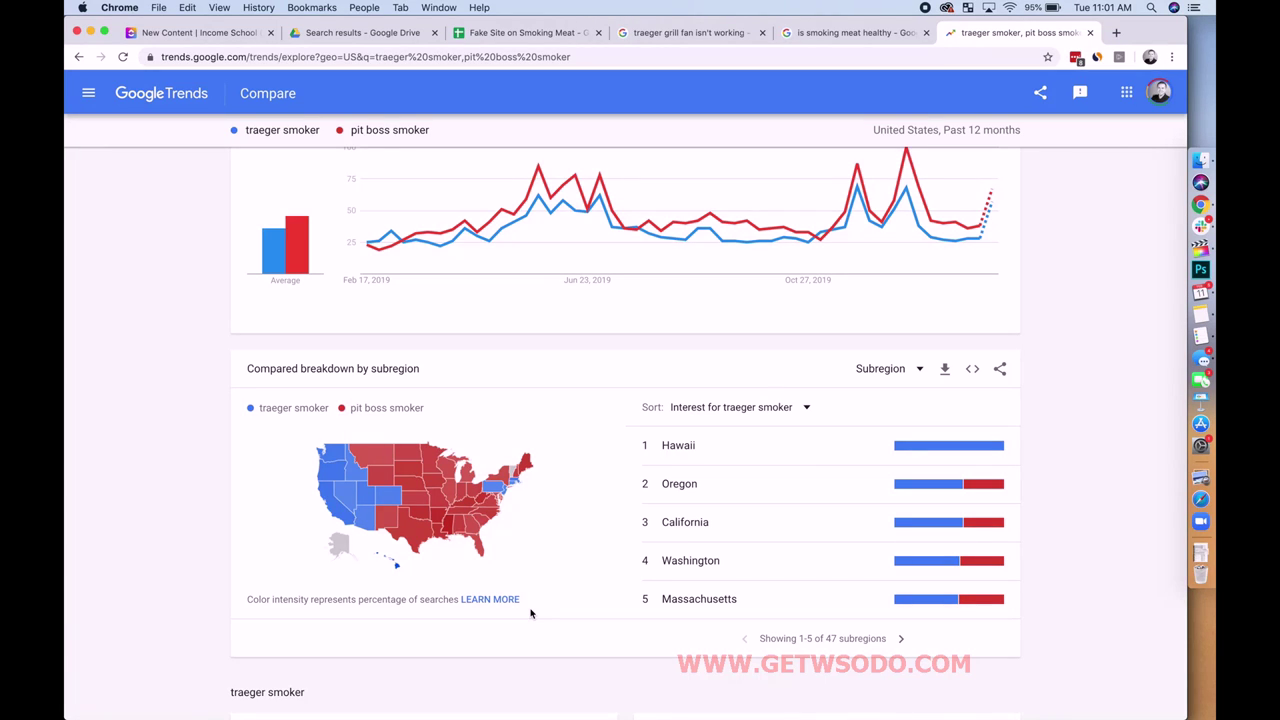
{"action": "scroll", "coordinate": [531, 613], "scroll_direction": "down", "scroll_amount": 2}
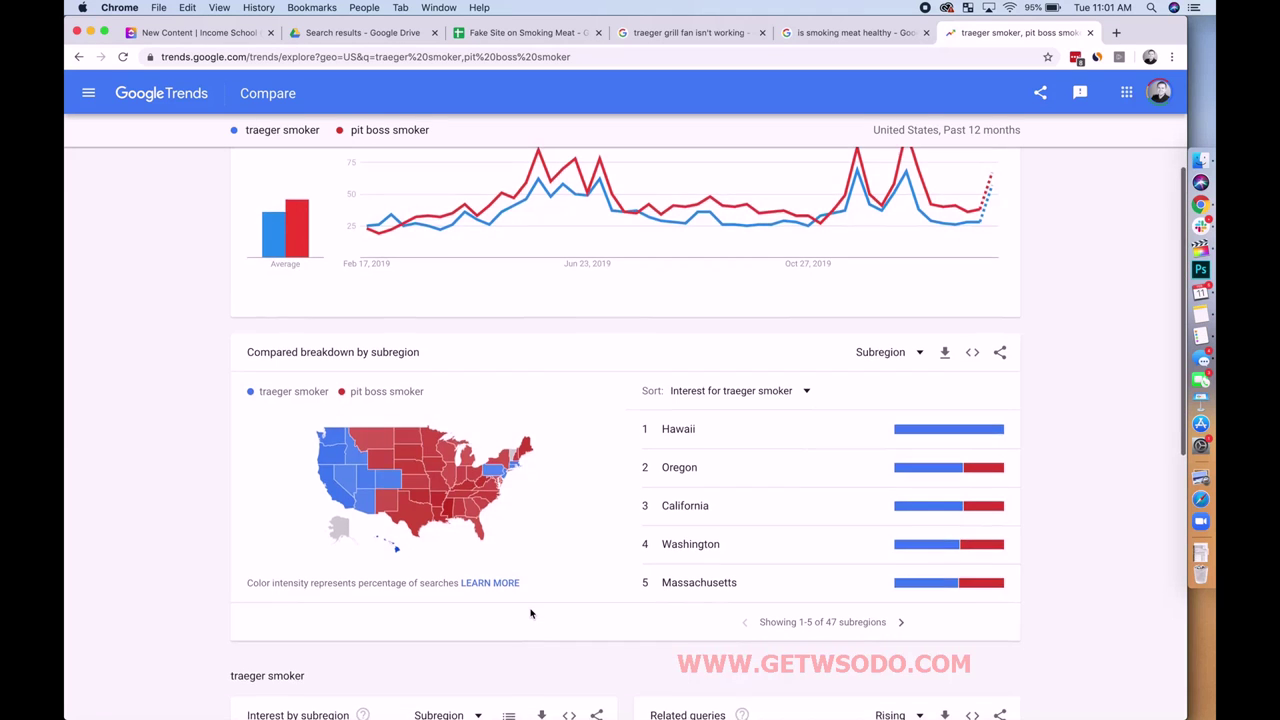
Step: Return to the spreadsheet, copy the row 23 query into row 24 and reword it to "pit boss grill won't ignite and produce heat"
{"action": "left_click", "coordinate": [530, 33]}
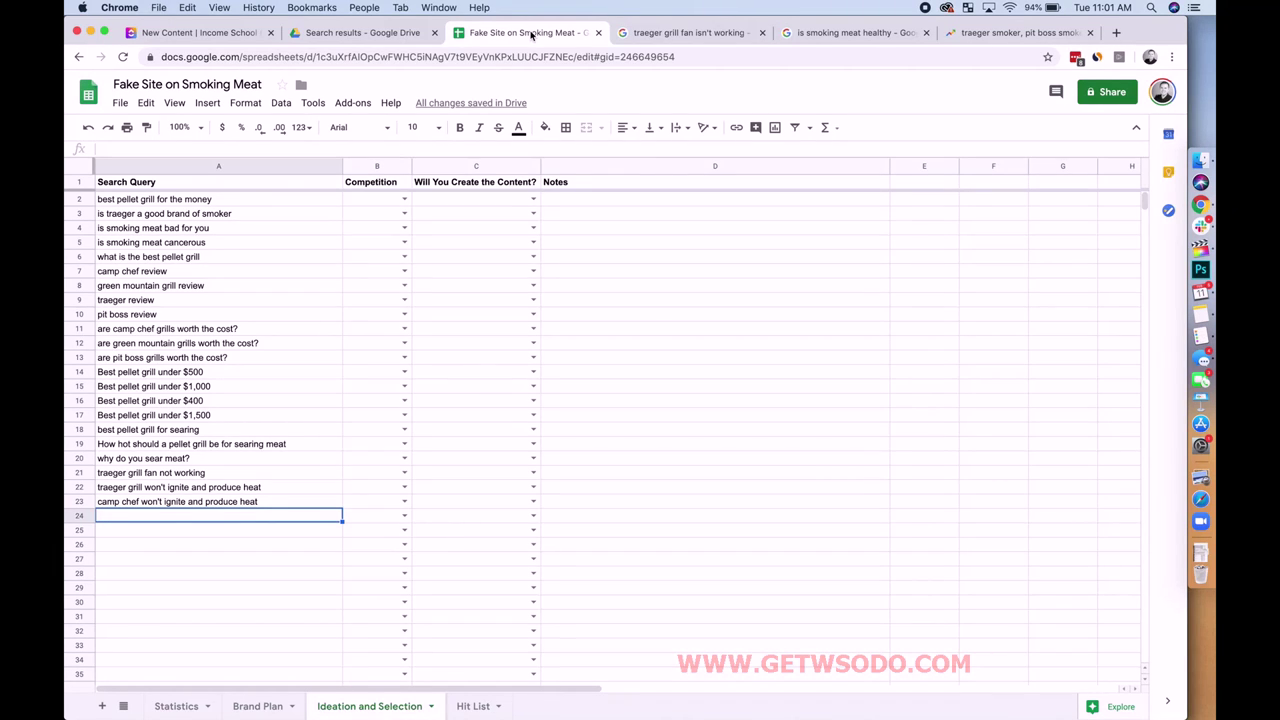
{"action": "left_click", "coordinate": [210, 508]}
{"action": "left_click_drag", "start_coordinate": [341, 509], "coordinate": [339, 515]}
{"action": "left_click", "coordinate": [130, 518]}
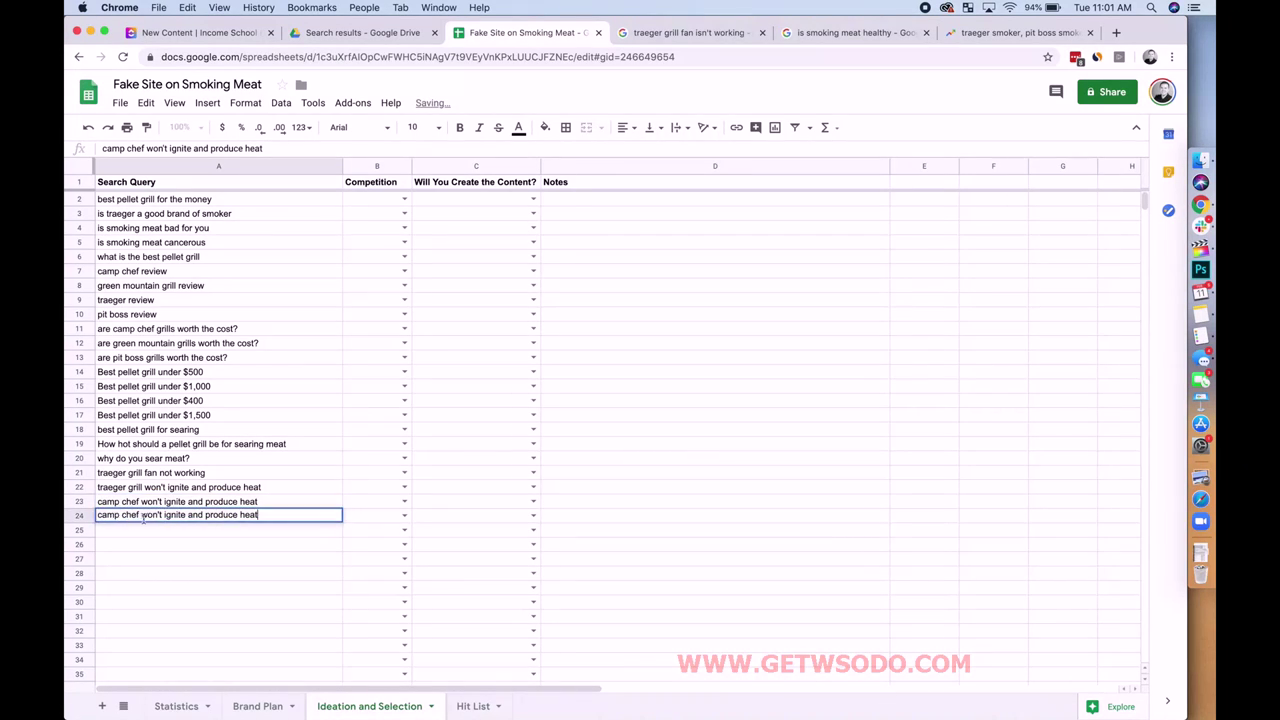
{"action": "left_click_drag", "start_coordinate": [139, 514], "coordinate": [77, 517]}
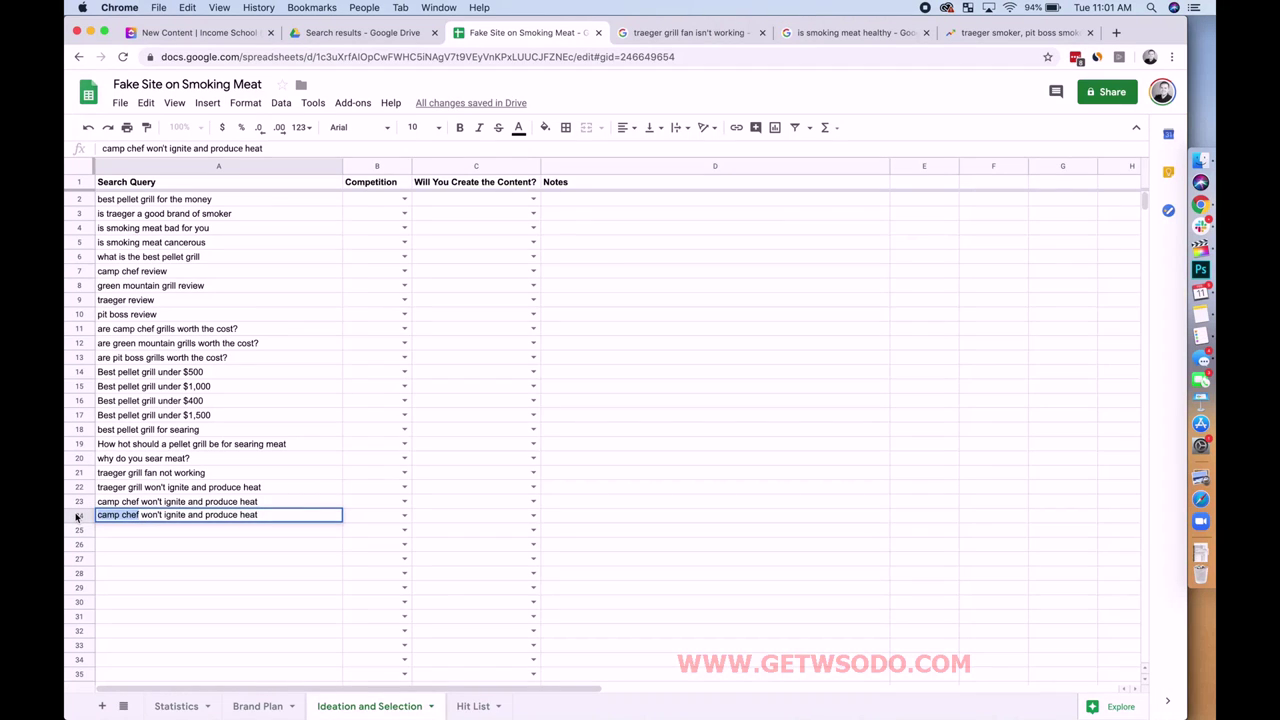
{"action": "type", "text": "pit boss"}
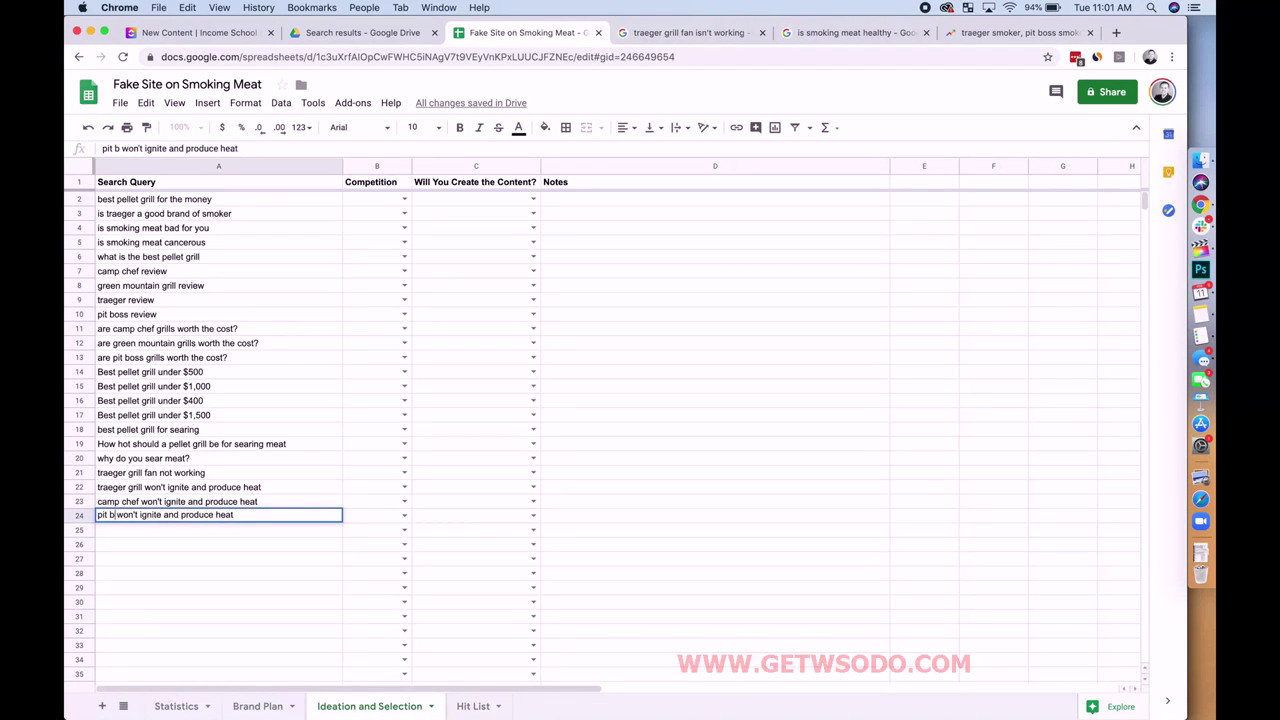
{"action": "type", "text": " grill"}
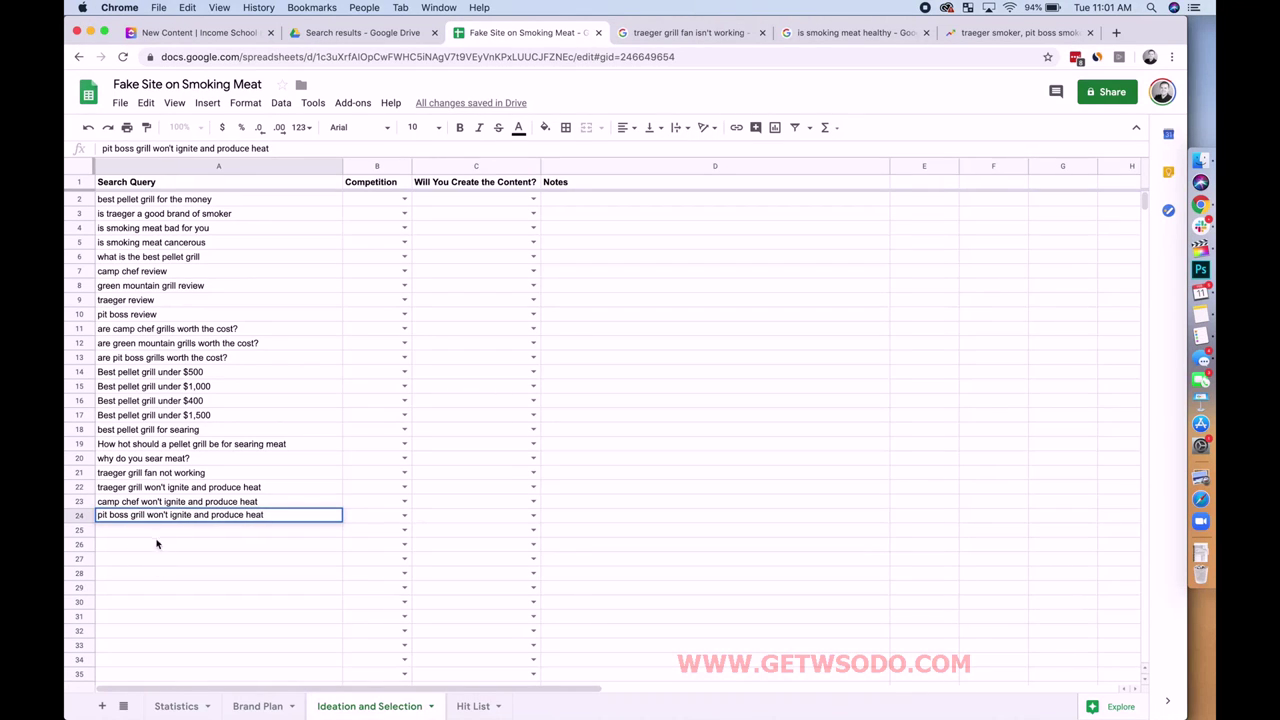
{"action": "left_click", "coordinate": [156, 532]}
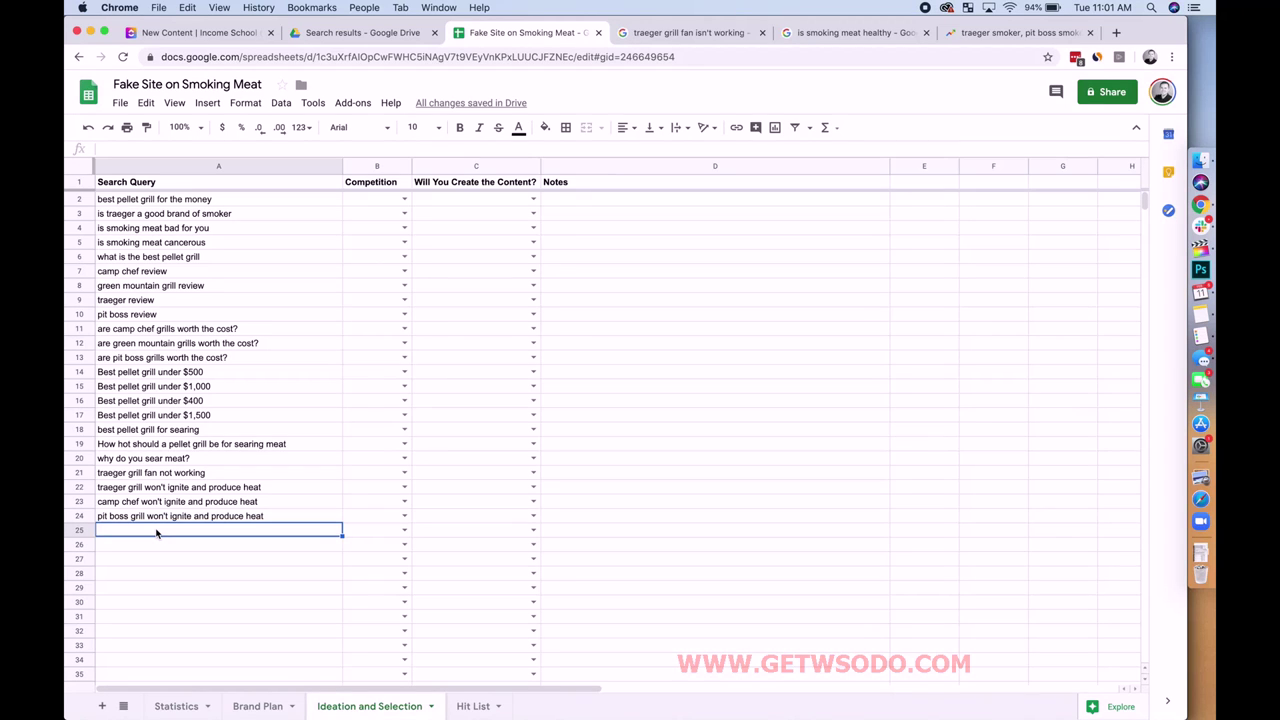
Step: Check the "Meat selection and safety" category in the Brand Plan sheet and return to the Ideation and Selection sheet
{"action": "left_click", "coordinate": [245, 708]}
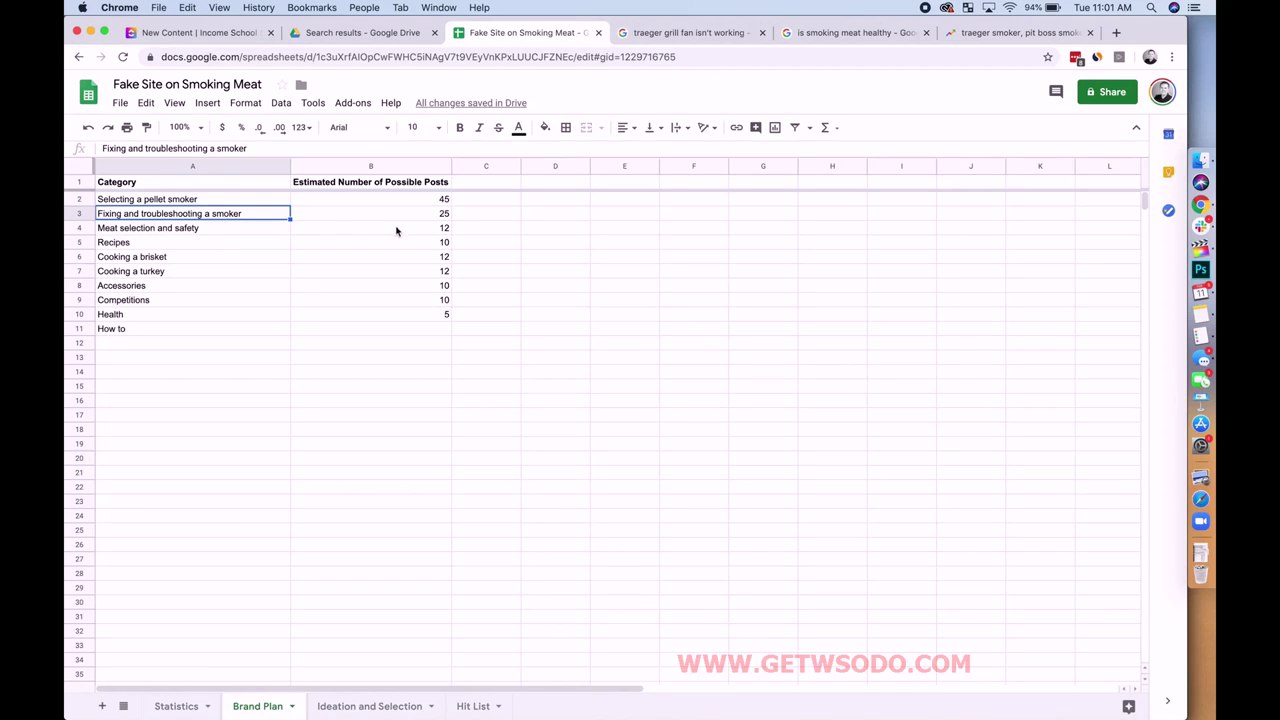
{"action": "left_click", "coordinate": [222, 230]}
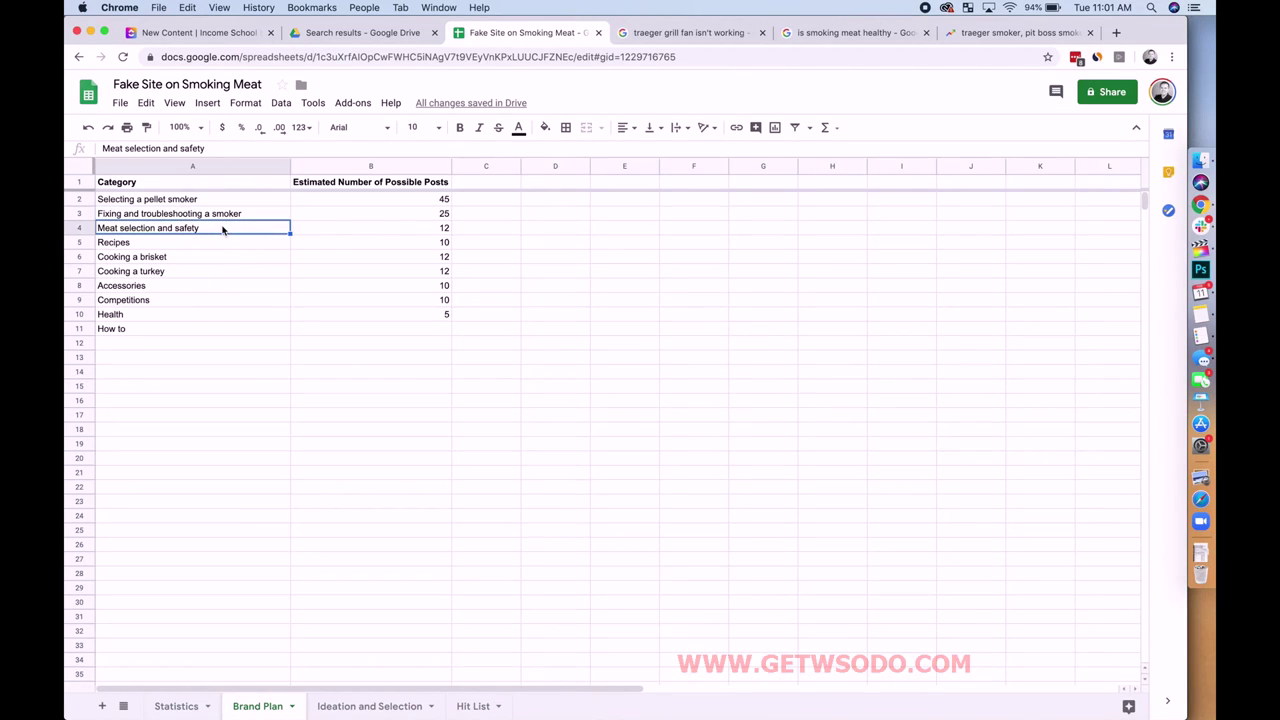
{"action": "left_click", "coordinate": [368, 706]}
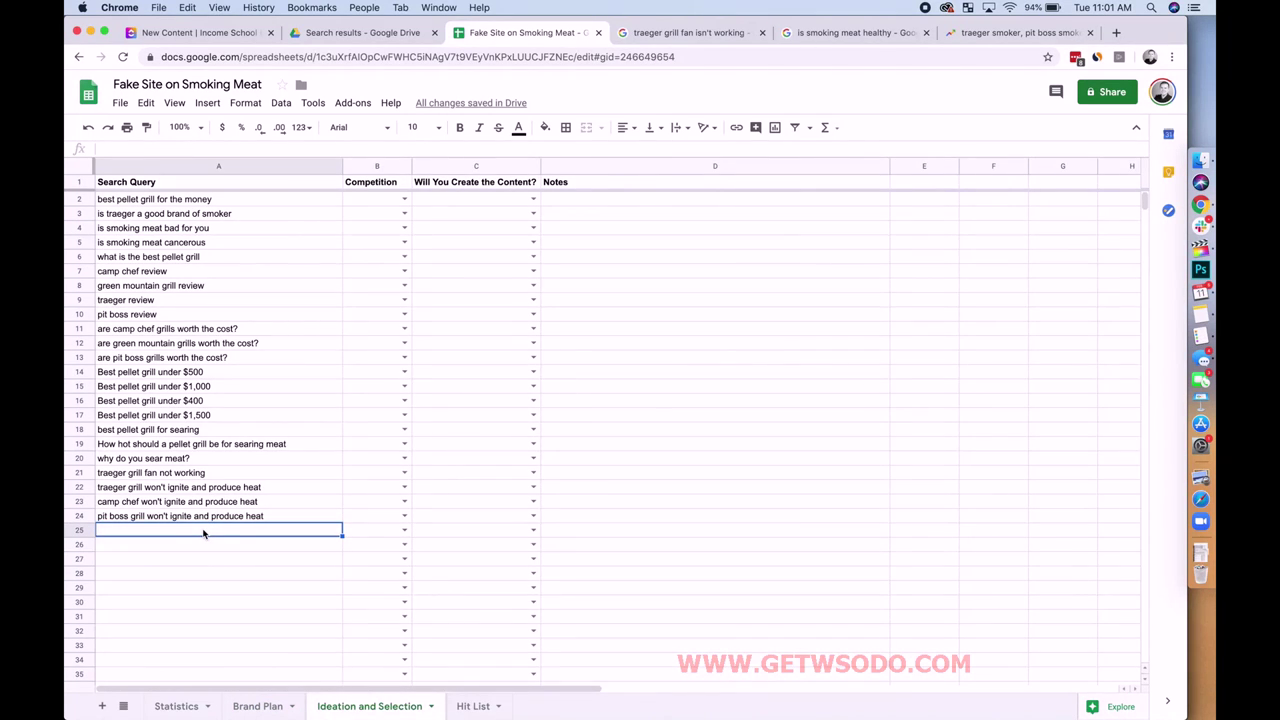
Step: Add "difference in cost between usda select, choice, and prime brisket" as the search query in row 25 and fit column A's width to it
{"action": "type", "text": "difference in "}
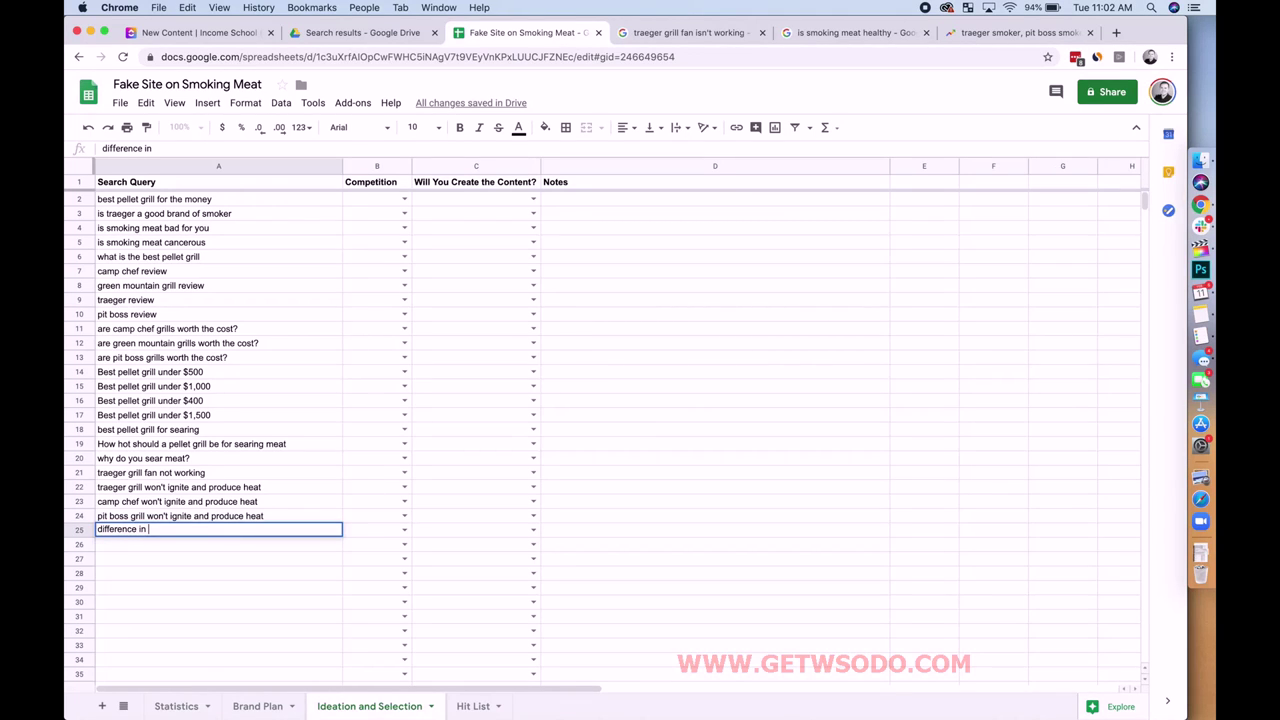
{"action": "type", "text": "cost between usda choice"}
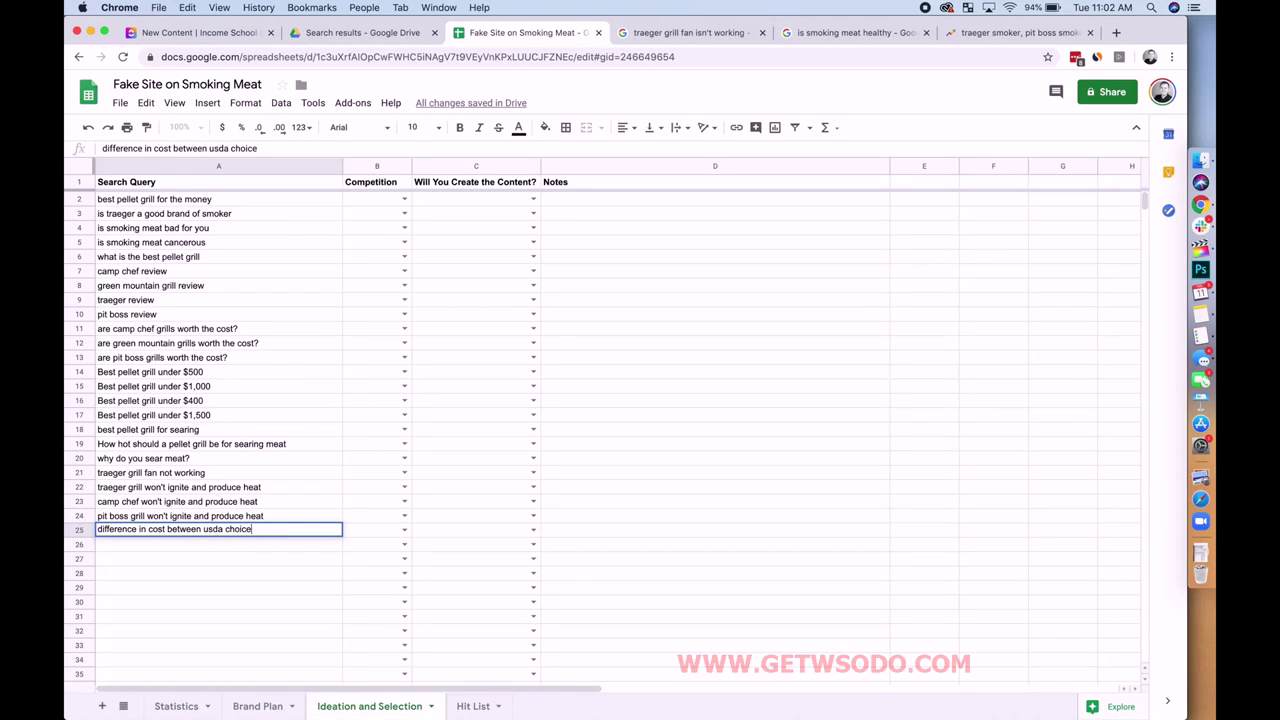
{"action": "key", "text": "BackSpace"}
{"action": "key", "text": "BackSpace"}
{"action": "key", "text": "BackSpace"}
{"action": "key", "text": "BackSpace"}
{"action": "type", "text": "slee"}
{"action": "key", "text": "BackSpace"}
{"action": "key", "text": "BackSpace"}
{"action": "key", "text": "BackSpace"}
{"action": "type", "text": "elect, chioc"}
{"action": "key", "text": "BackSpace"}
{"action": "key", "text": "BackSpace"}
{"action": "key", "text": "BackSpace"}
{"action": "key", "text": "BackSpace"}
{"action": "type", "text": "hoice, and prime briks"}
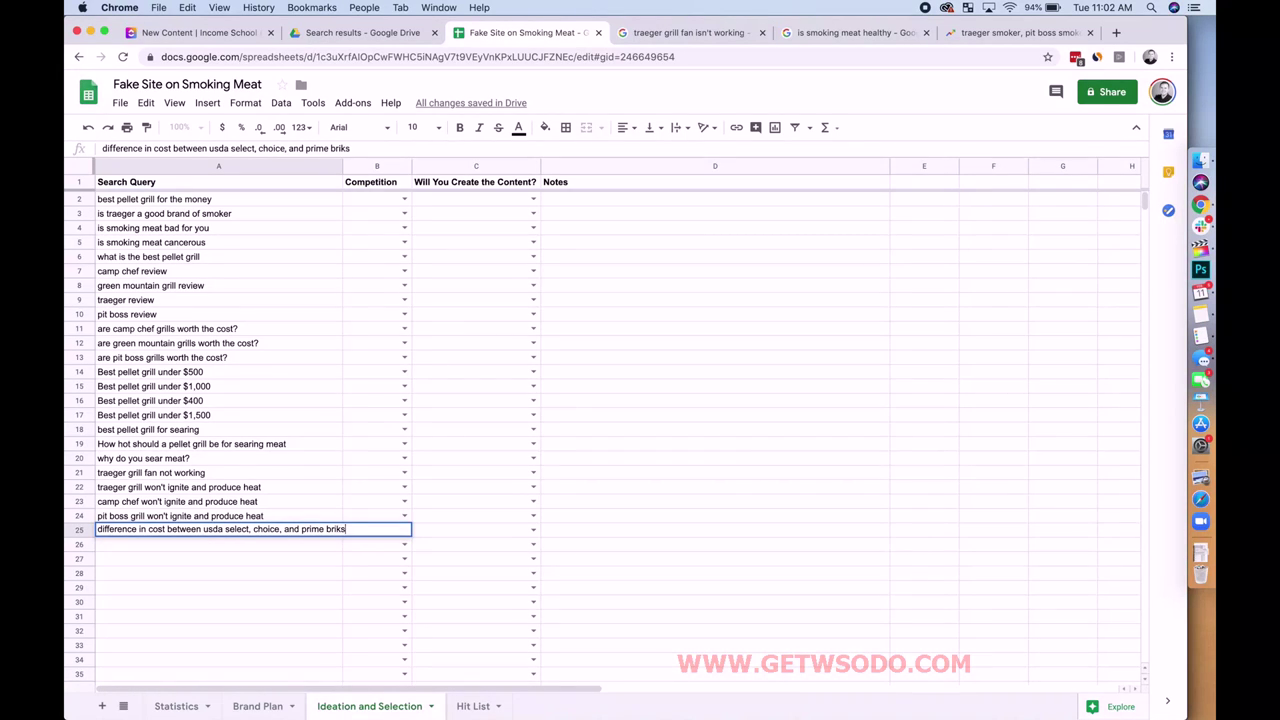
{"action": "key", "text": "BackSpace"}
{"action": "key", "text": "BackSpace"}
{"action": "type", "text": "sket"}
{"action": "key", "text": "Tab"}
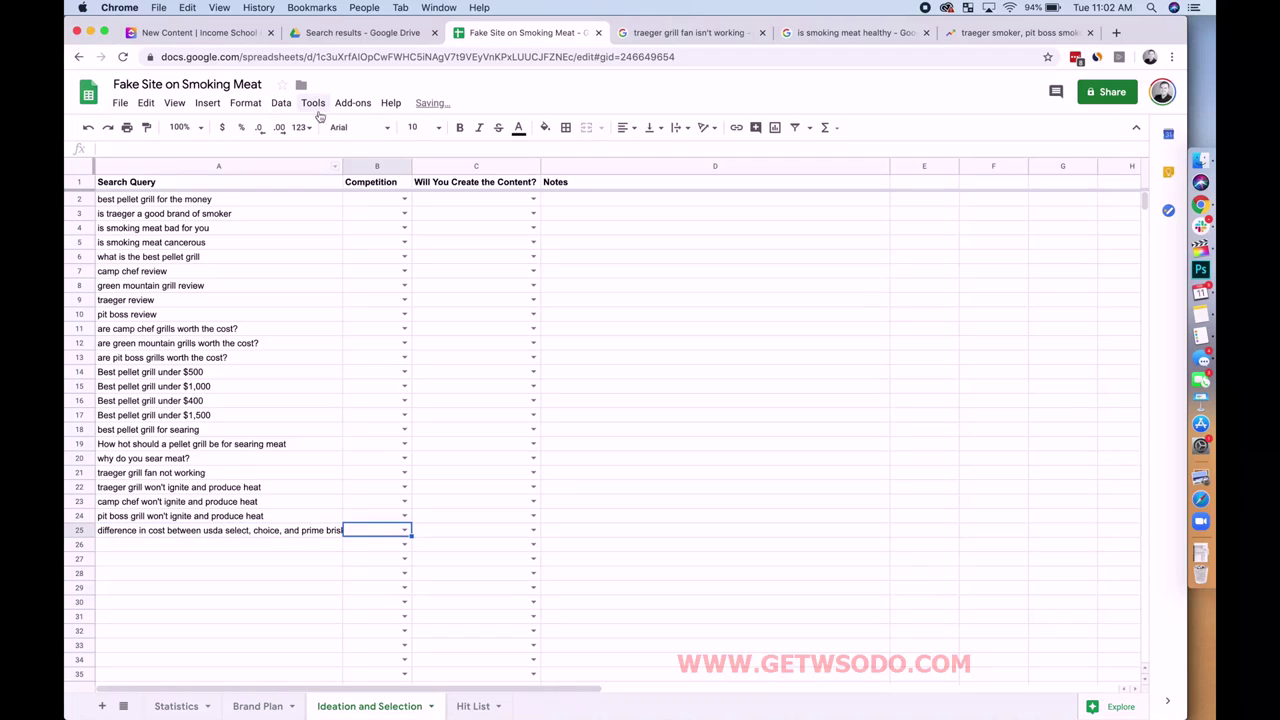
{"action": "double_click", "coordinate": [342, 166]}
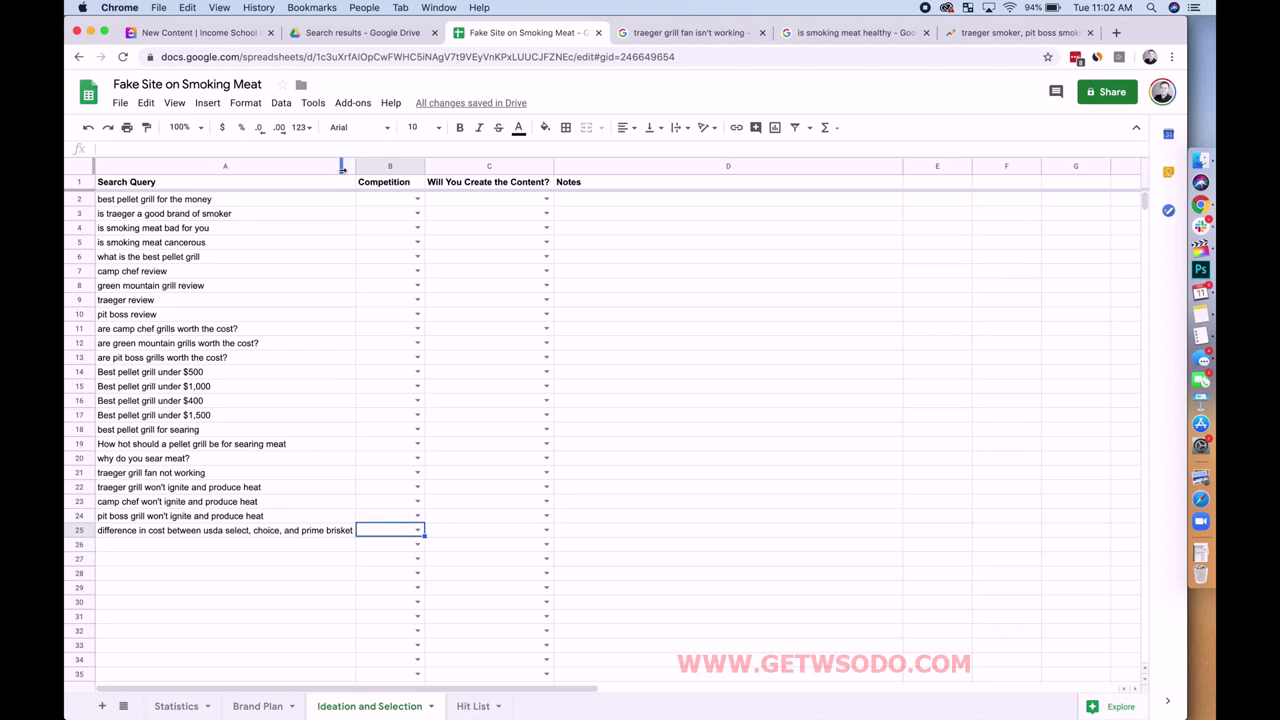
{"action": "left_click", "coordinate": [198, 537]}
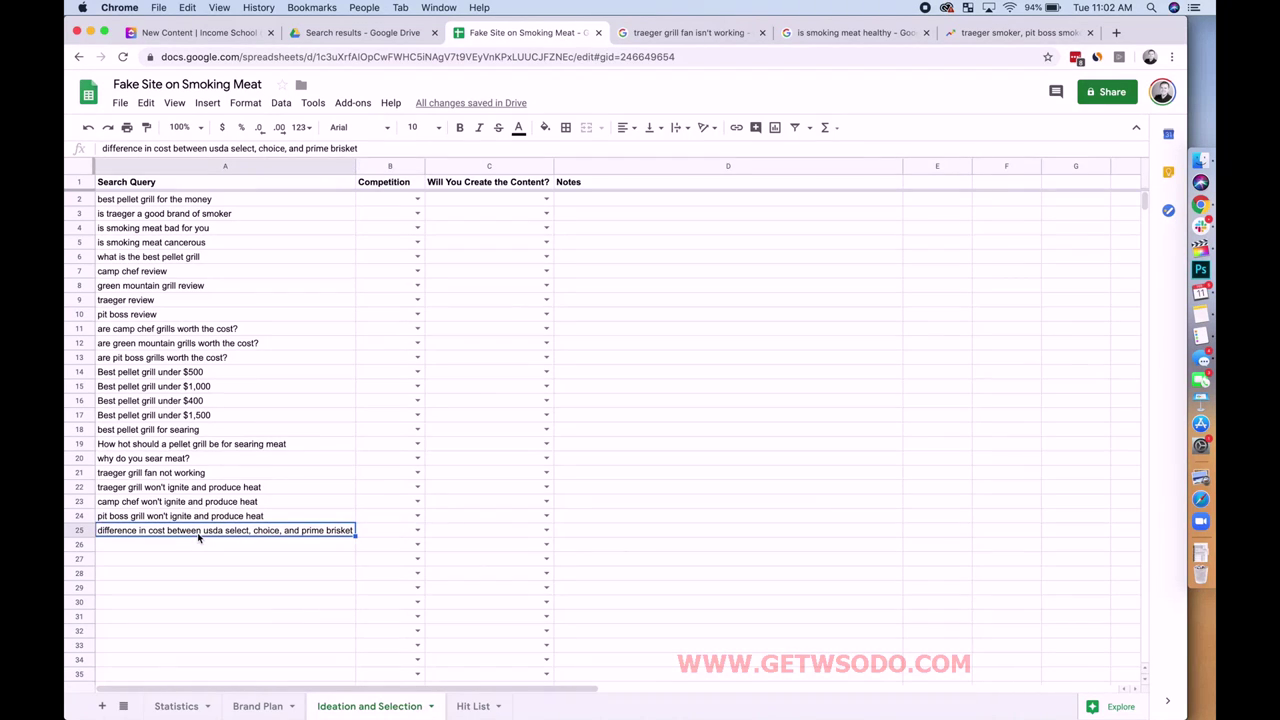
Step: Add "where to buy usda choice and prime brisket" as the search query in row 26
{"action": "left_click", "coordinate": [204, 551]}
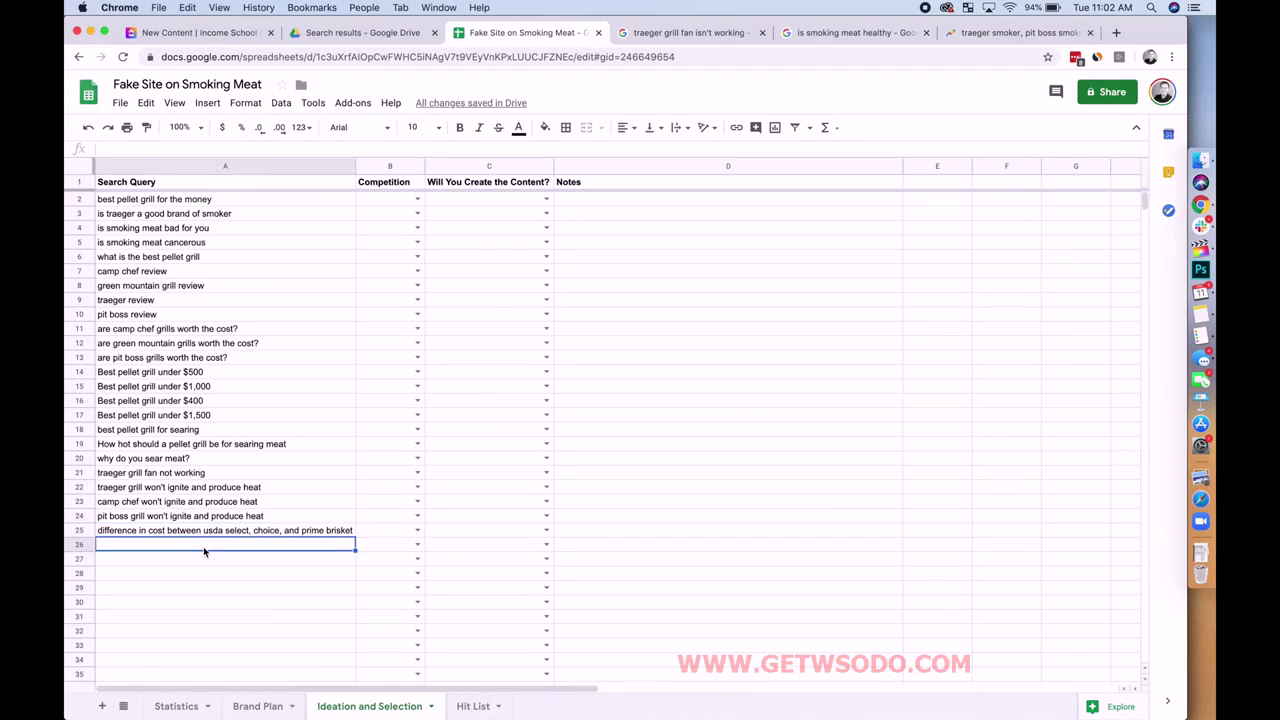
{"action": "type", "text": "where to buy us"}
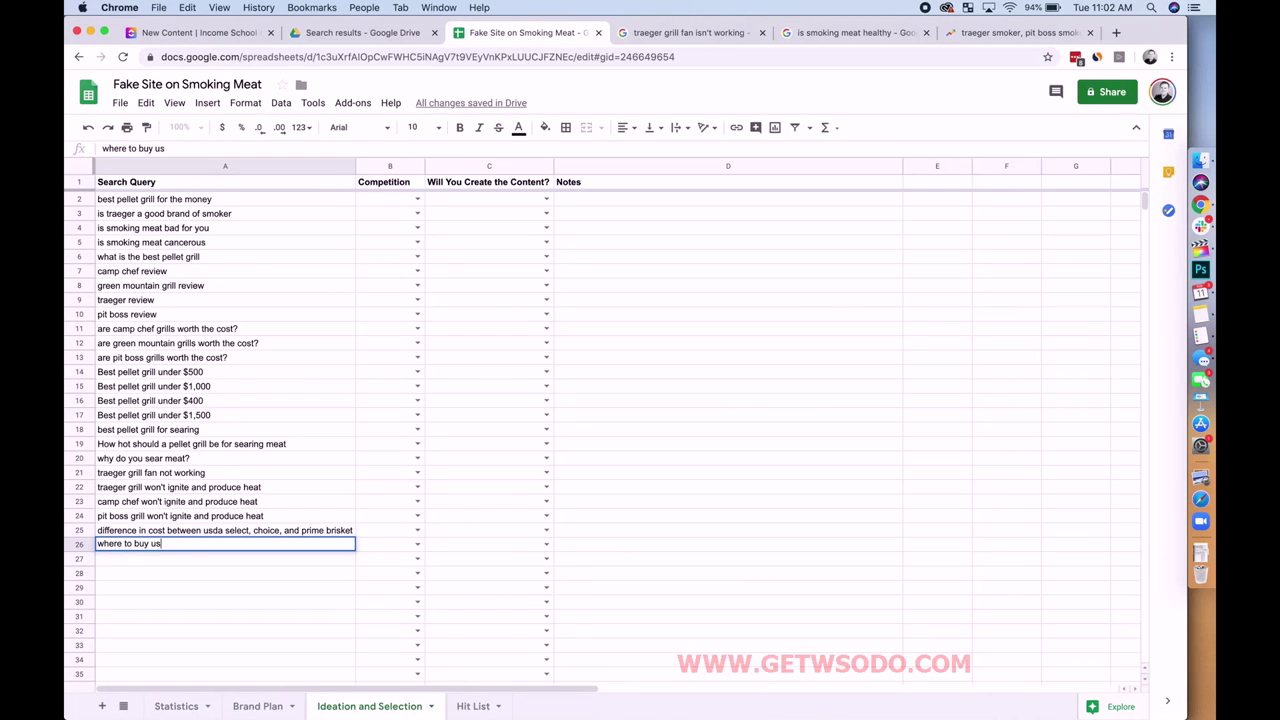
{"action": "type", "text": "da choice and prime brisket"}
{"action": "key", "text": "Return"}
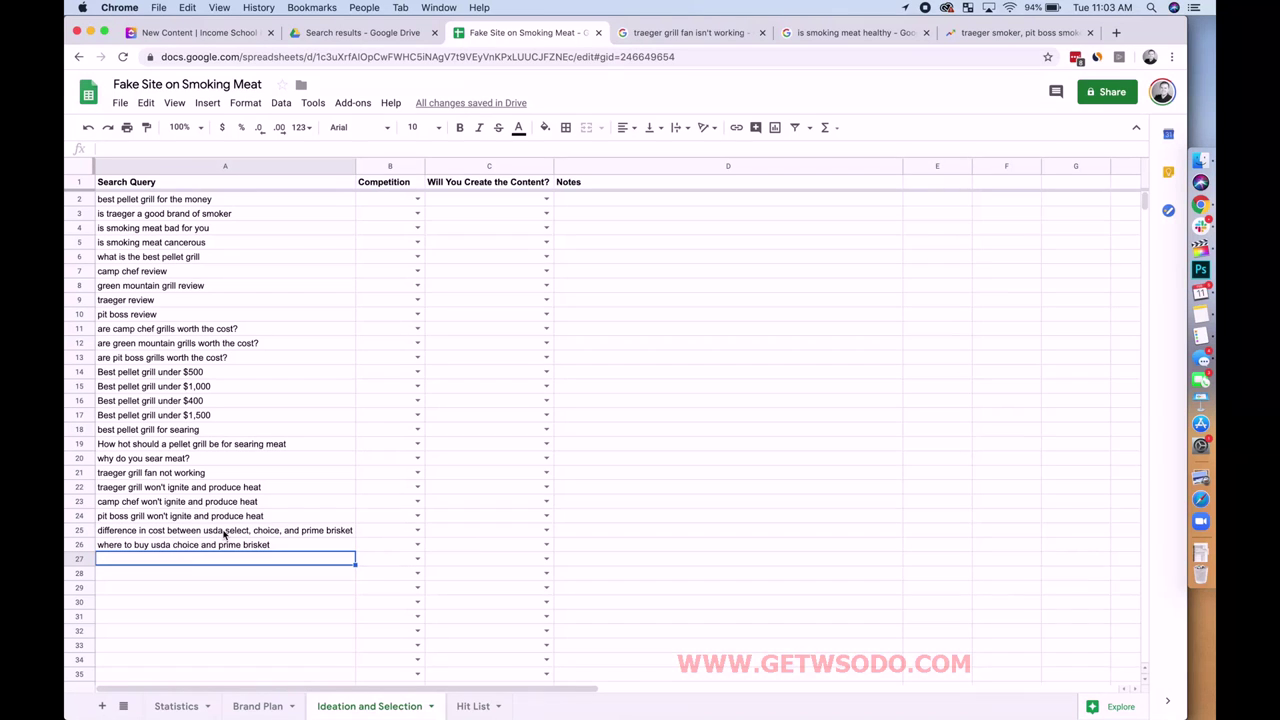
Step: Search Google for "price difference usda prime choice select brisket" and look through the results
{"action": "left_click", "coordinate": [668, 33]}
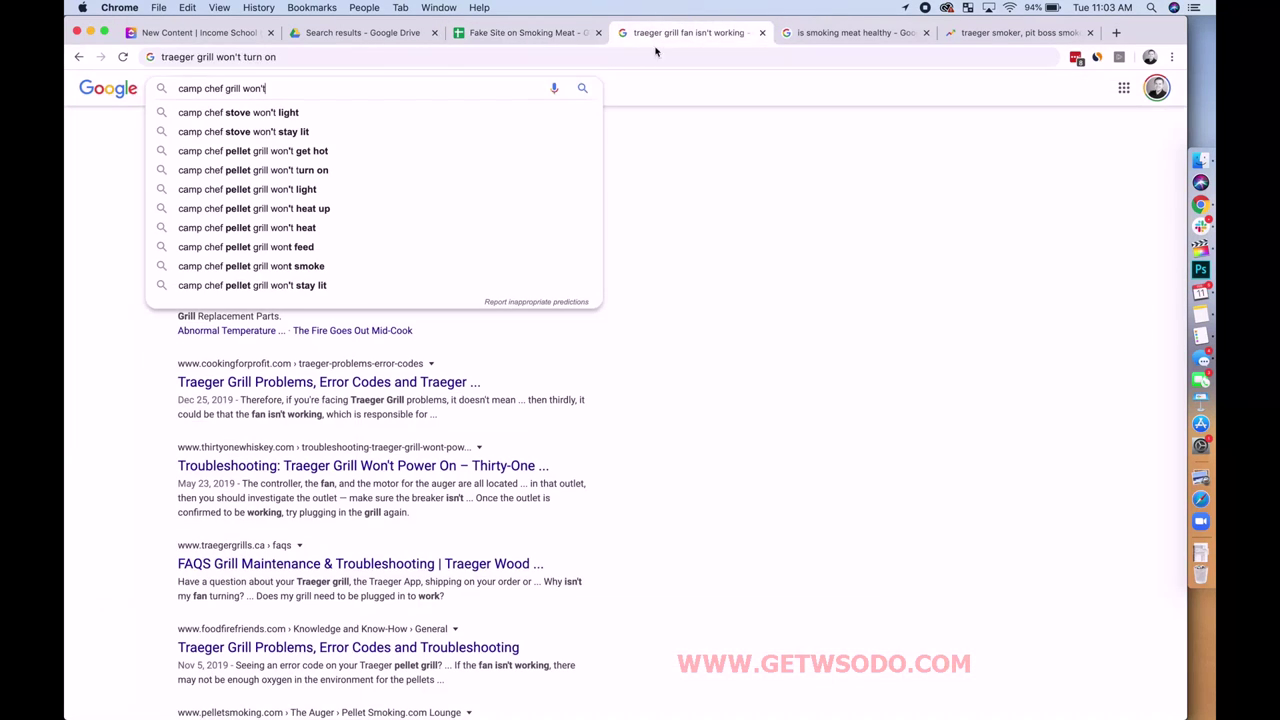
{"action": "left_click", "coordinate": [645, 57]}
{"action": "type", "text": "pr"}
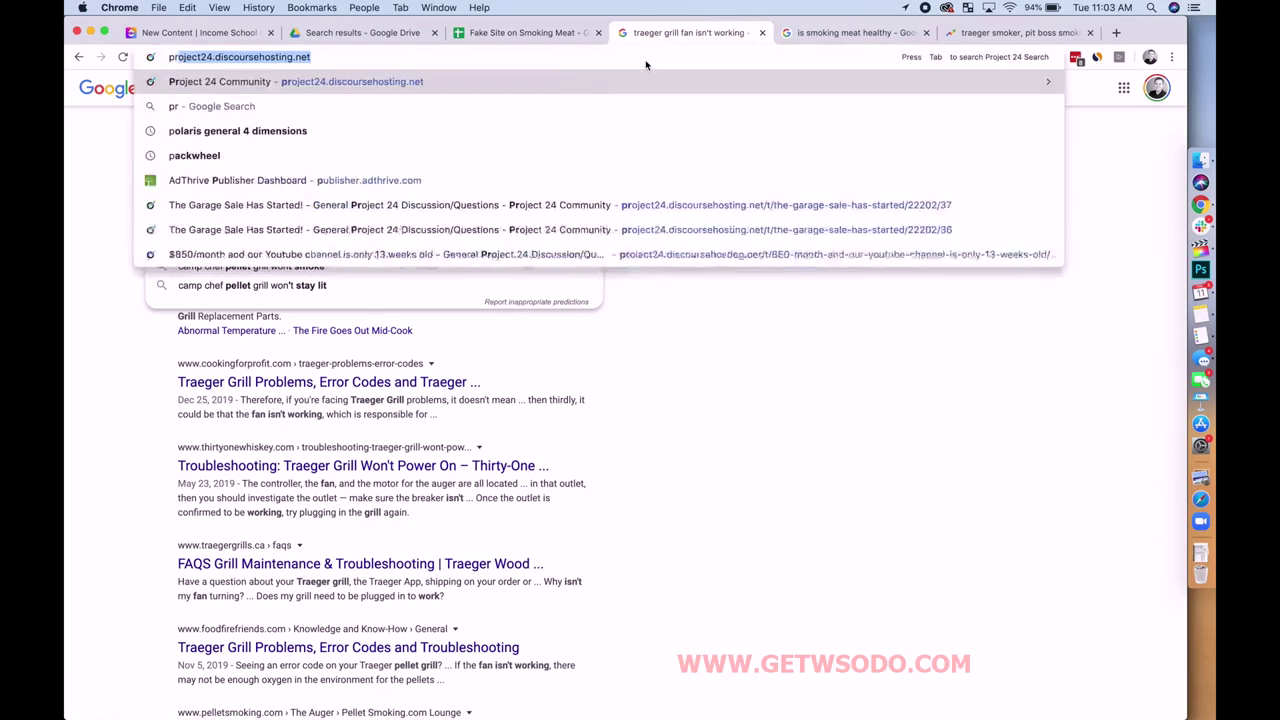
{"action": "type", "text": "ice difference "}
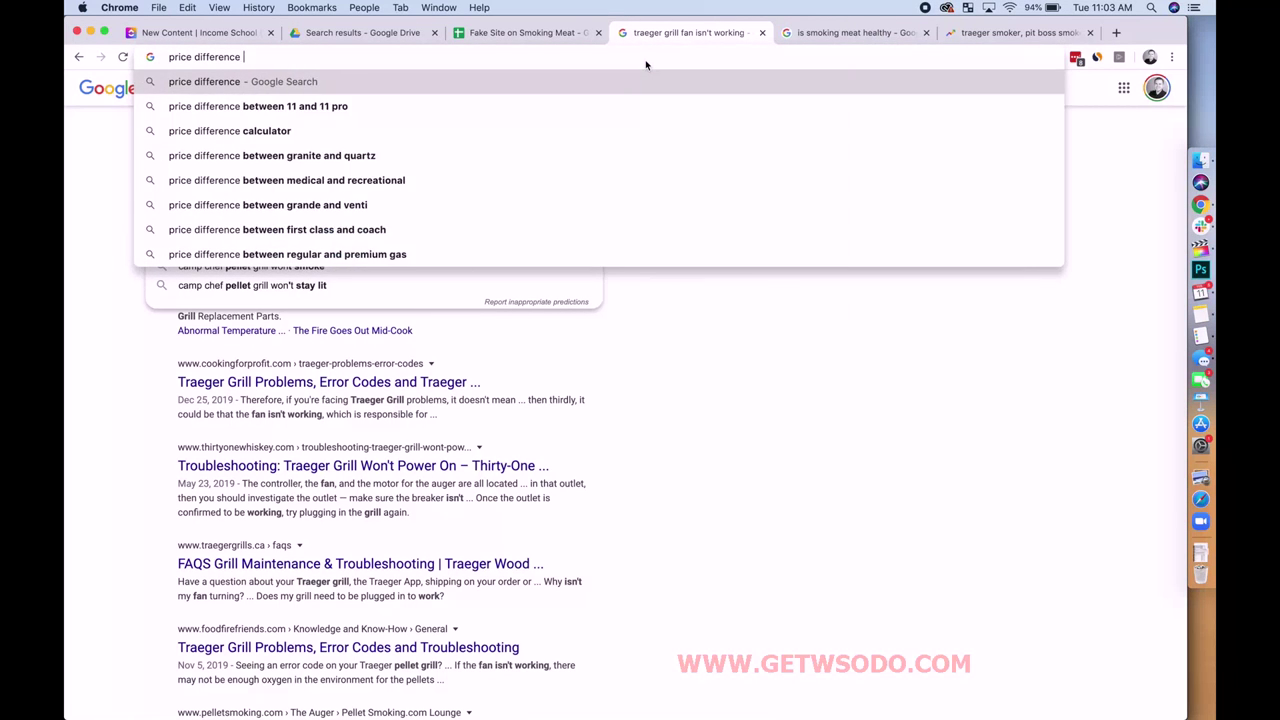
{"action": "type", "text": "usda pri"}
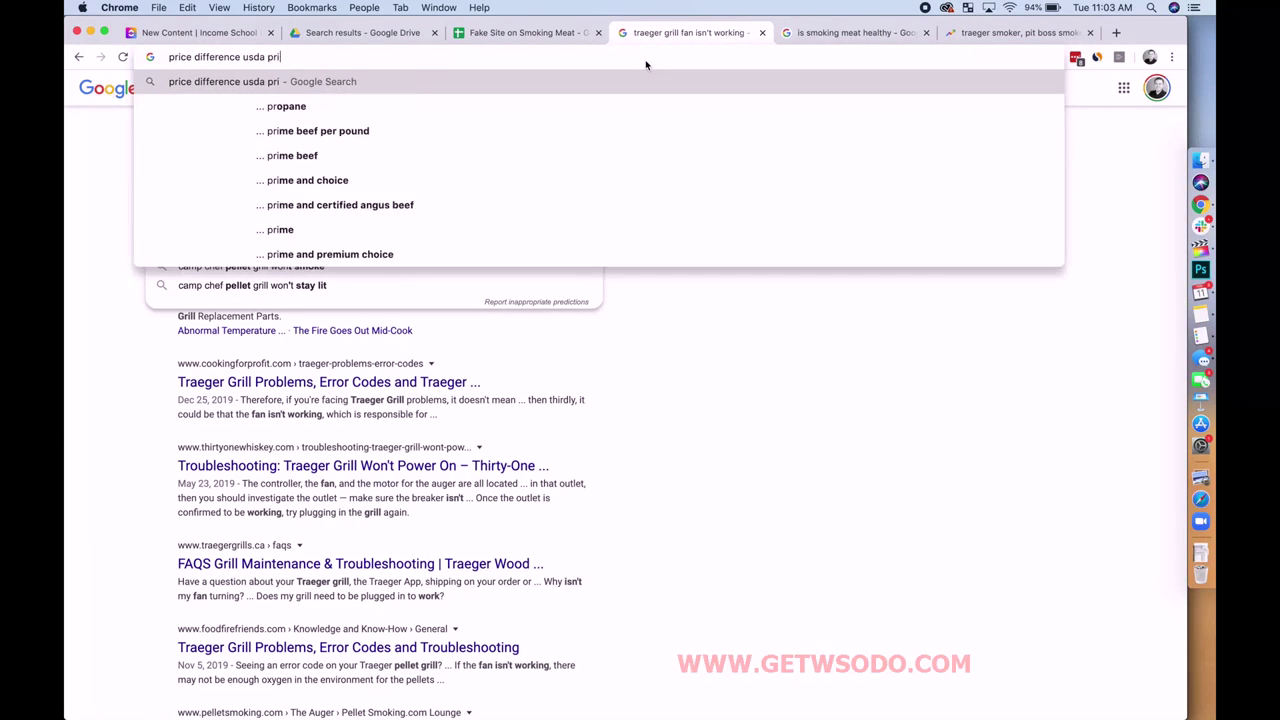
{"action": "type", "text": "me choice select brisket"}
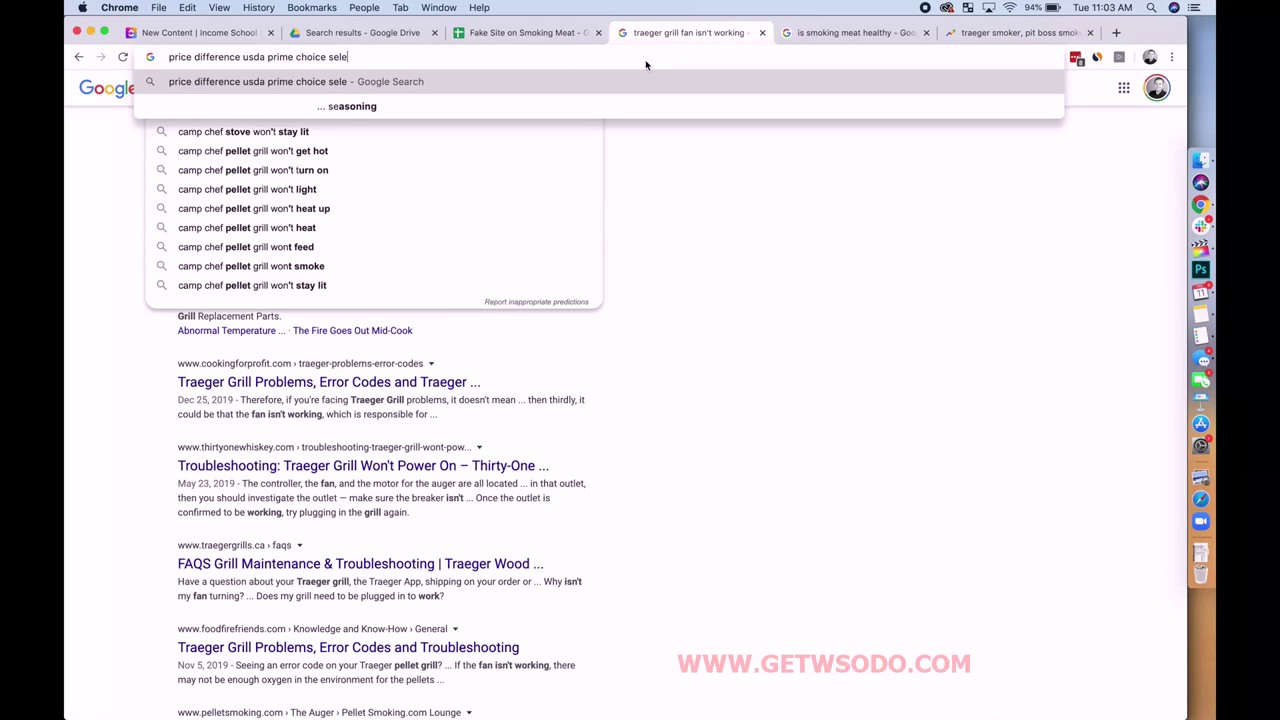
{"action": "key", "text": "Return"}
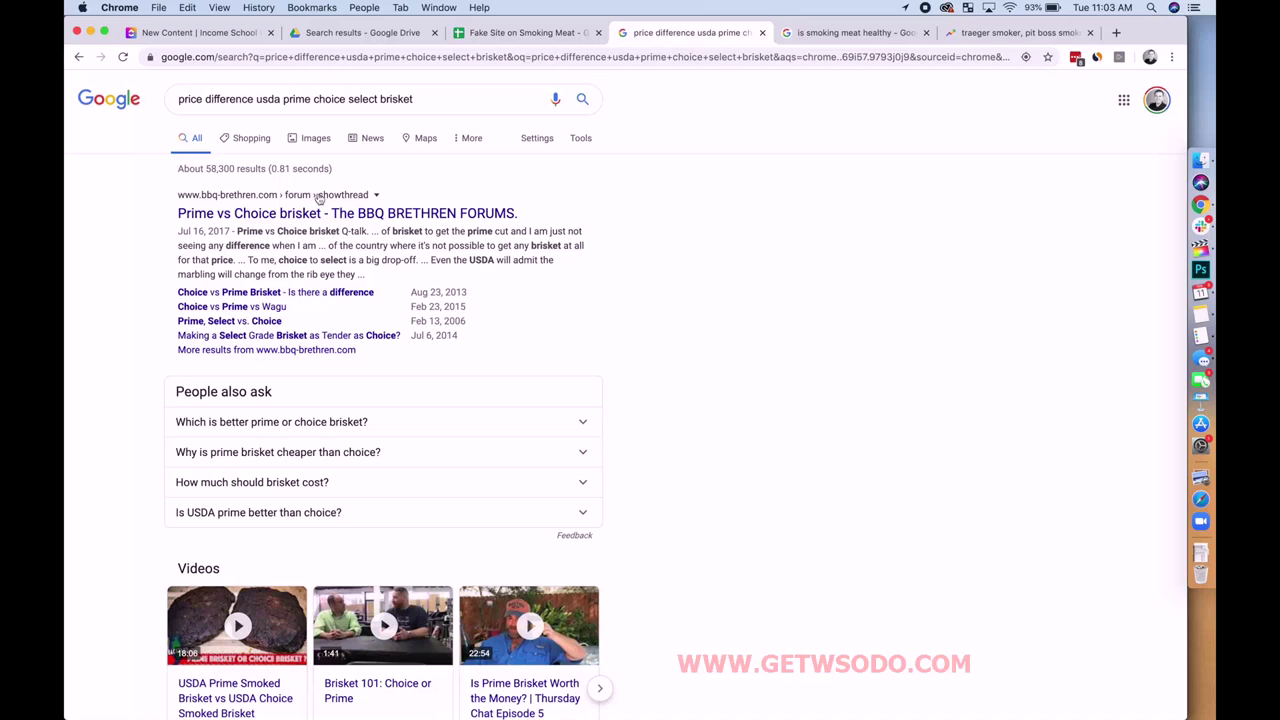
{"action": "scroll", "coordinate": [323, 242], "scroll_direction": "down", "scroll_amount": 5}
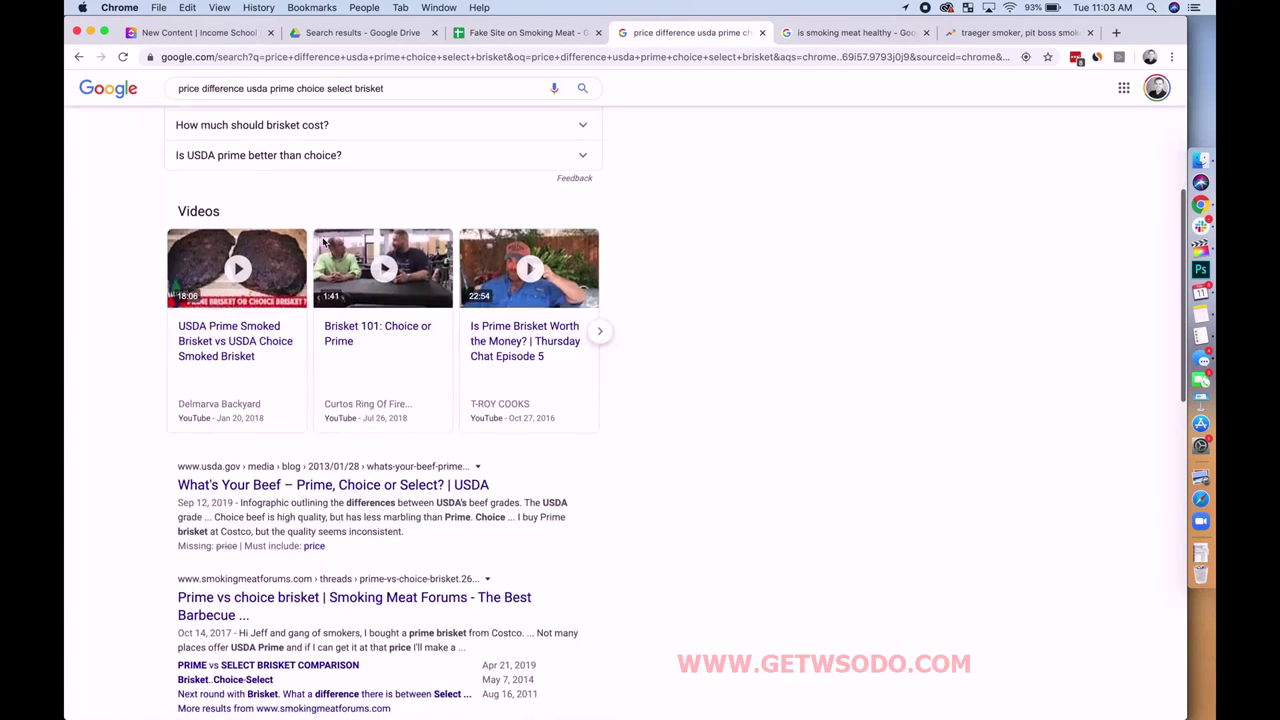
{"action": "scroll", "coordinate": [323, 242], "scroll_direction": "down", "scroll_amount": 2}
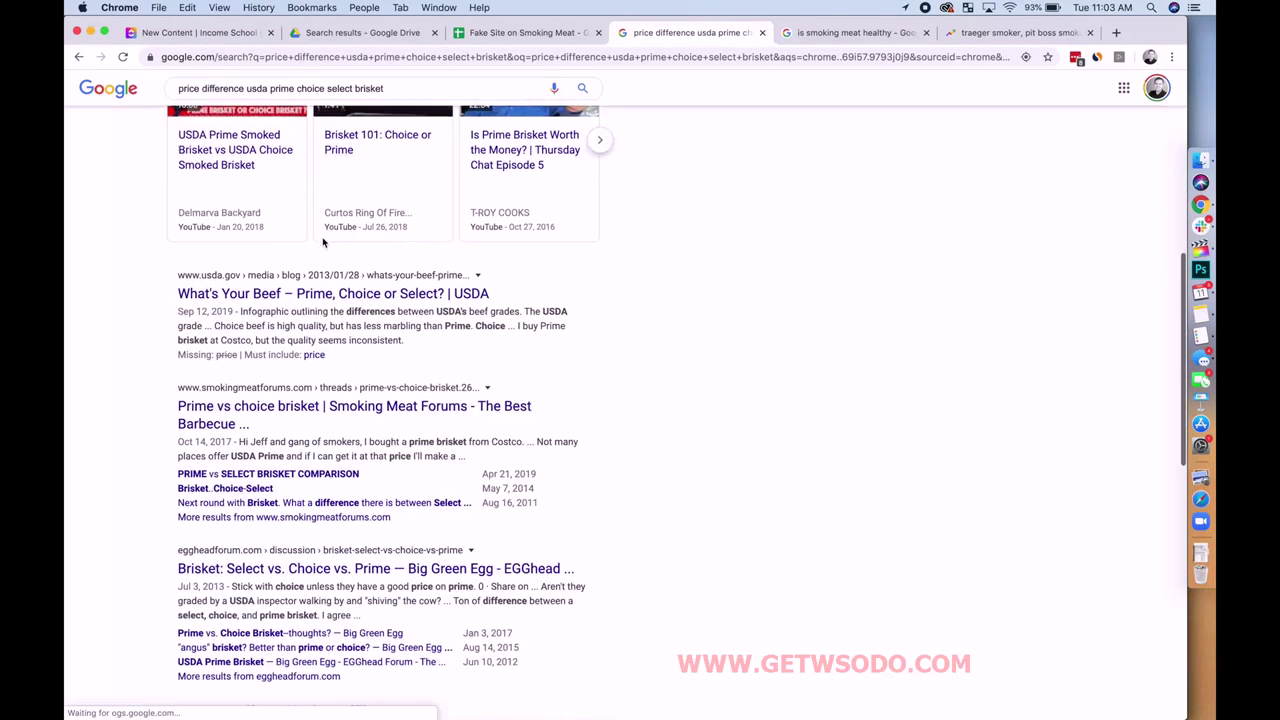
Step: Return to the spreadsheet, check the categories in the Brand Plan sheet and go back to the Ideation and Selection sheet
{"action": "left_click", "coordinate": [476, 38]}
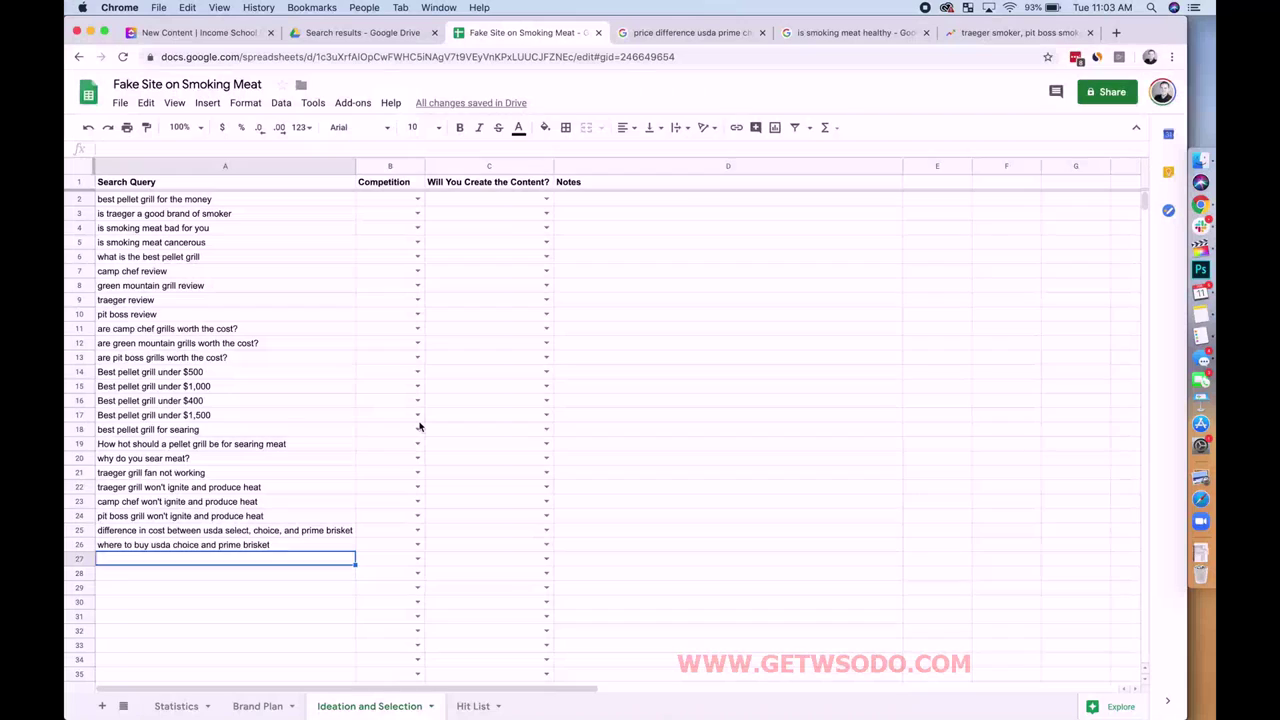
{"action": "scroll", "coordinate": [419, 427], "scroll_direction": "down", "scroll_amount": 1}
{"action": "scroll", "coordinate": [419, 427], "scroll_direction": "down", "scroll_amount": 1}
{"action": "left_click", "coordinate": [245, 708]}
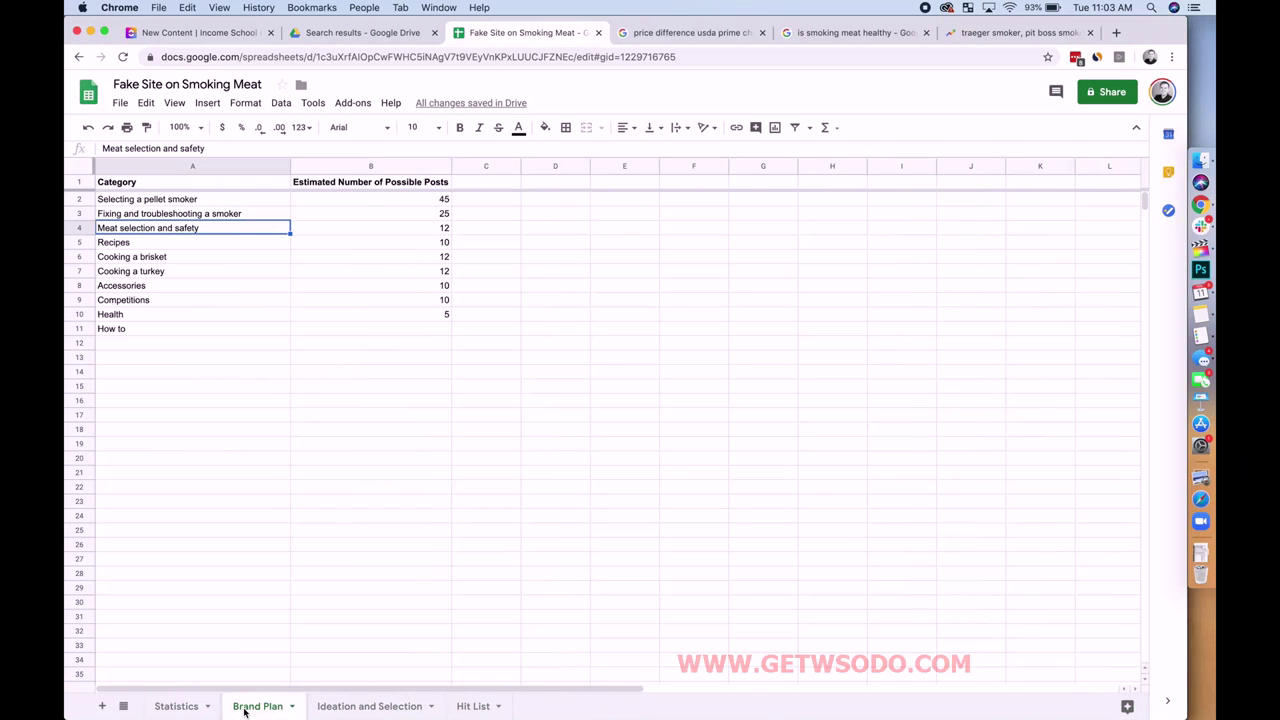
{"action": "left_click", "coordinate": [340, 707]}
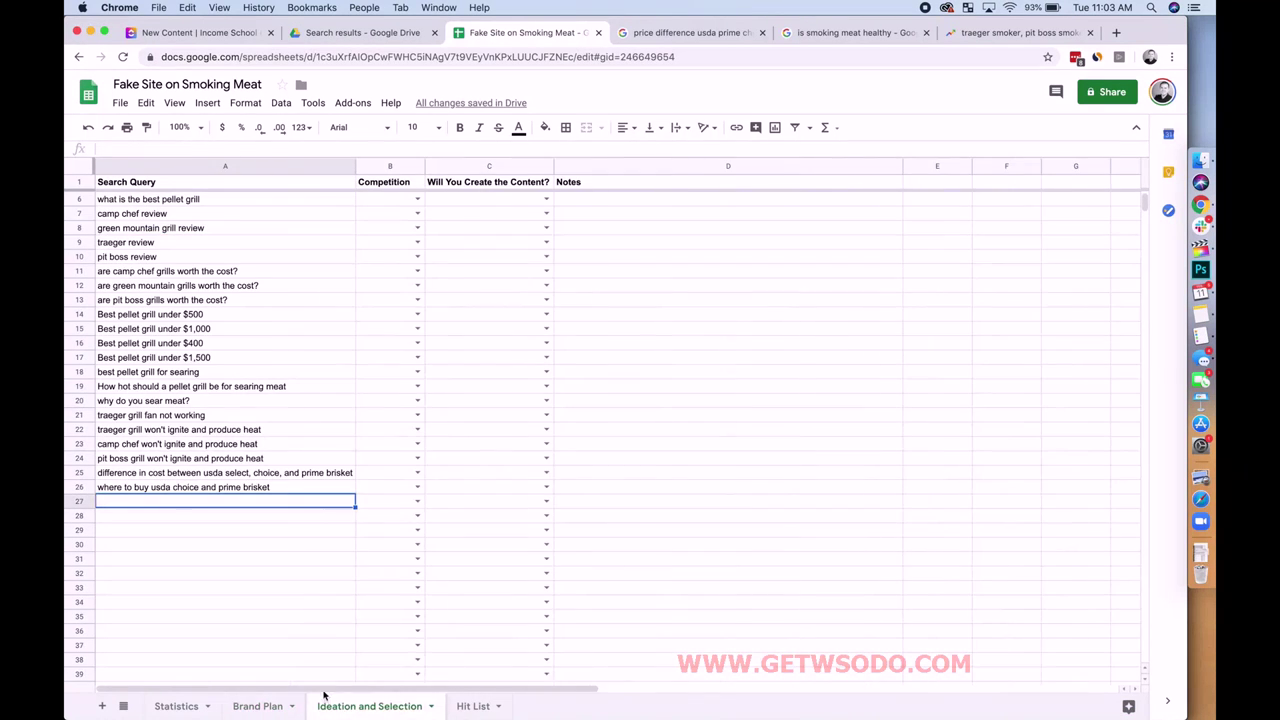
Step: Add "what temperature should you smoke steak" as the search query in row 27
{"action": "type", "text": "what temperature"}
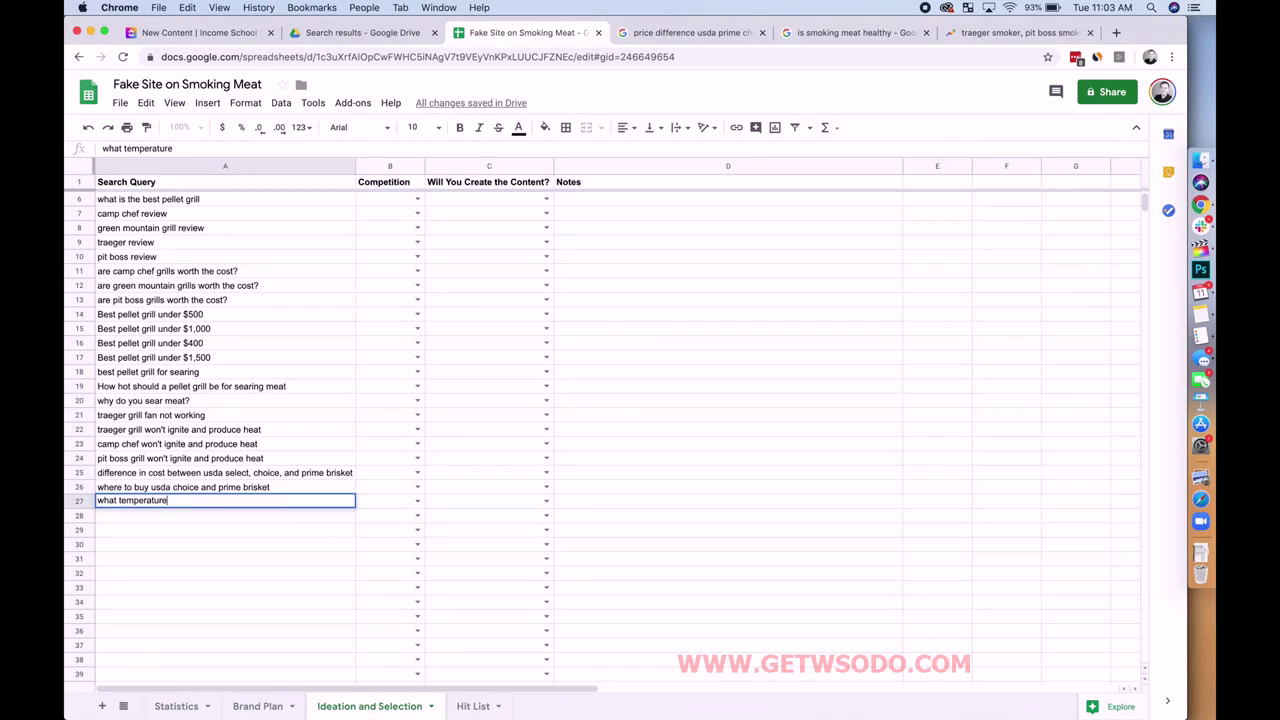
{"action": "type", "text": " shoi"}
{"action": "type", "text": "ld you smoke "}
{"action": "type", "text": "bee"}
{"action": "key", "text": "BackSpace"}
{"action": "key", "text": "BackSpace"}
{"action": "type", "text": "steak"}
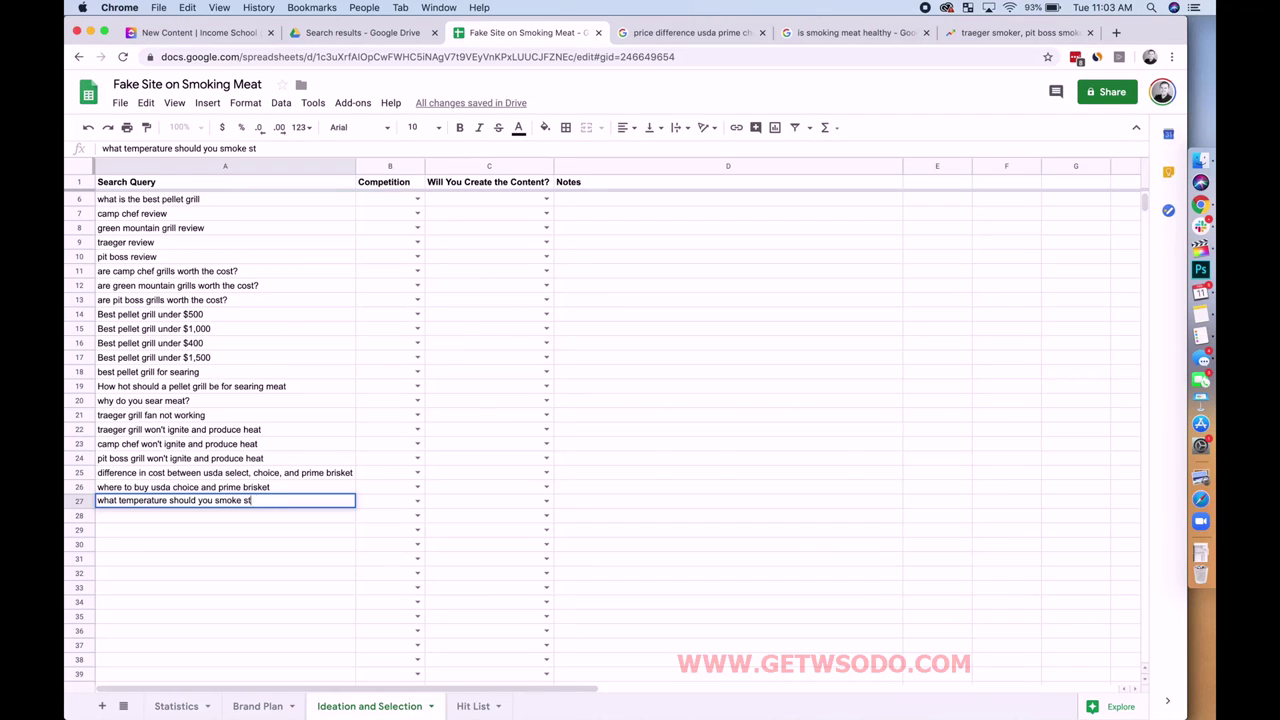
{"action": "key", "text": "Return"}
Step: Add "what temperature should you smoke brisket" in row 28 and "what temperature should you smoke a whole chicken" in row 29
{"action": "type", "text": "what te"}
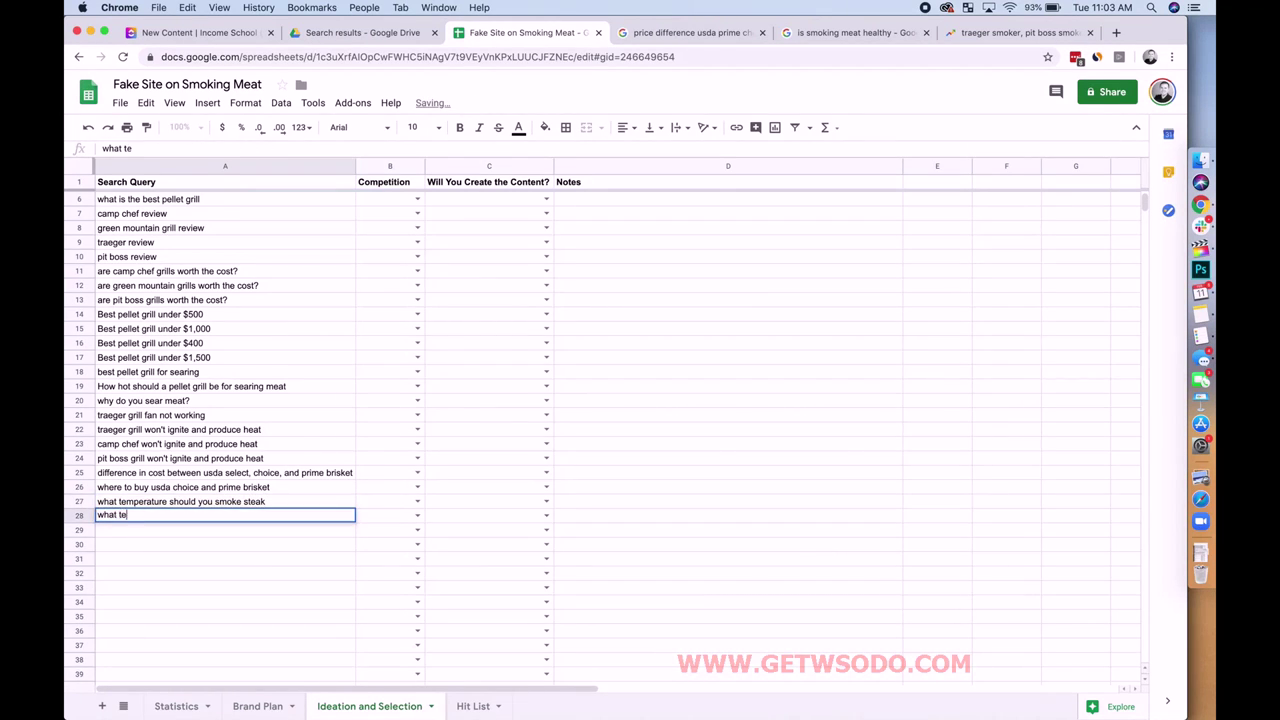
{"action": "type", "text": "mperatu"}
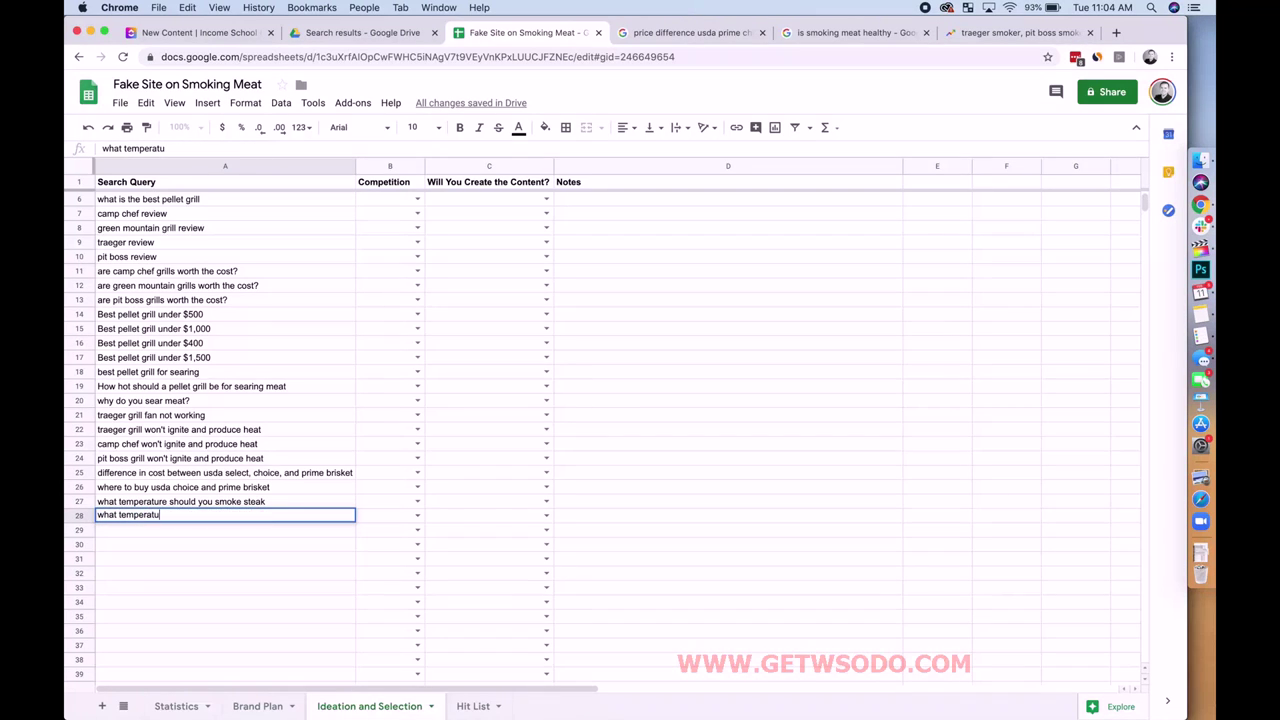
{"action": "type", "text": "re should you smoke brisket"}
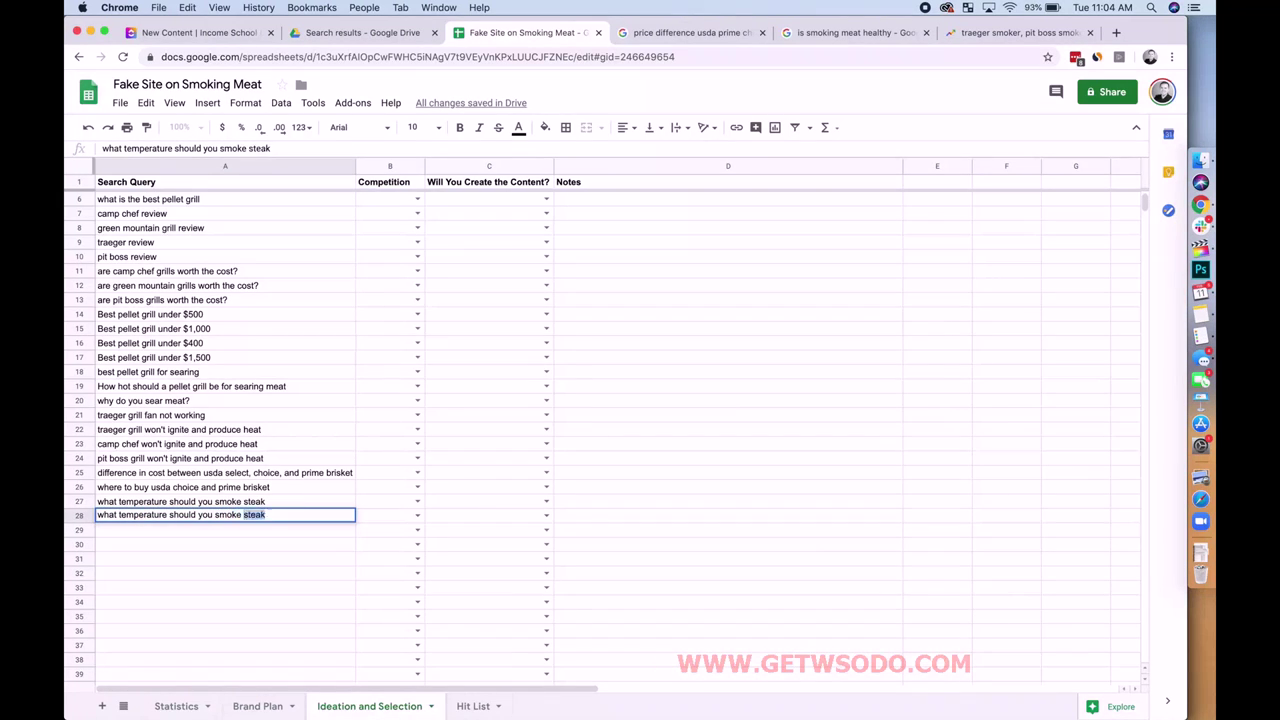
{"action": "key", "text": "Return"}
{"action": "type", "text": "w"}
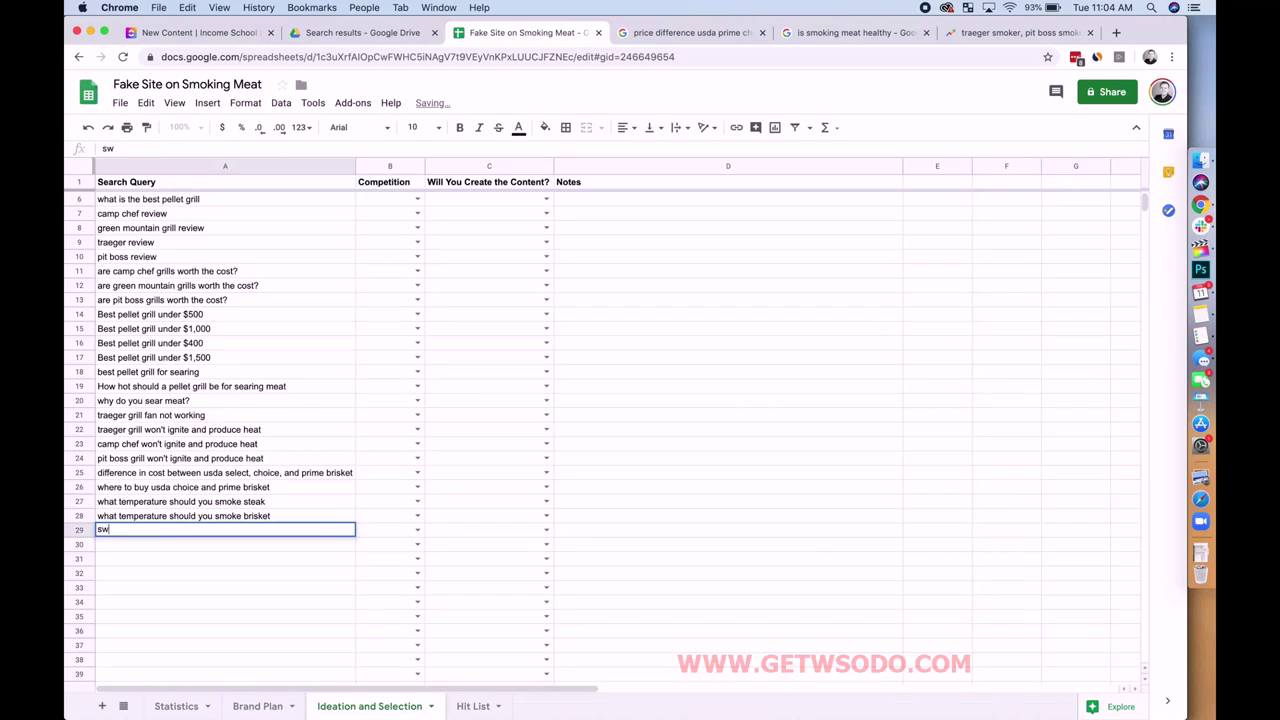
{"action": "type", "text": "hat temperat"}
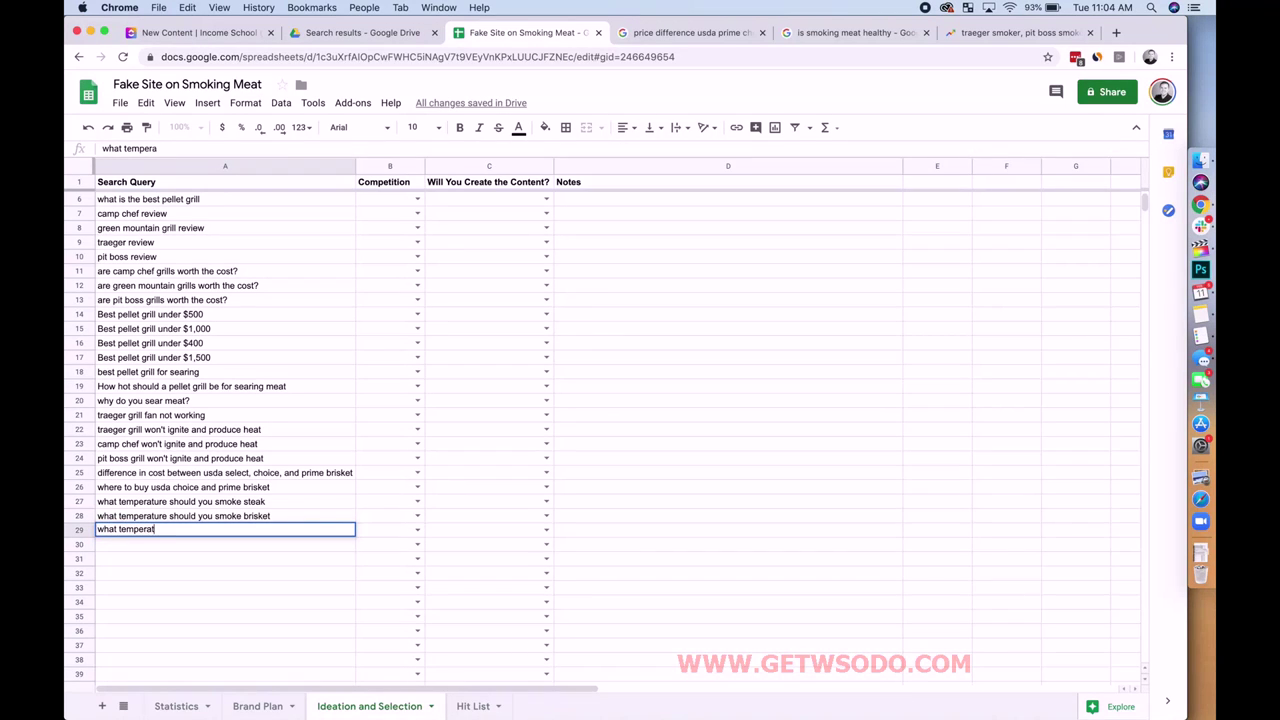
{"action": "type", "text": "ure should you smoke a whole chicken"}
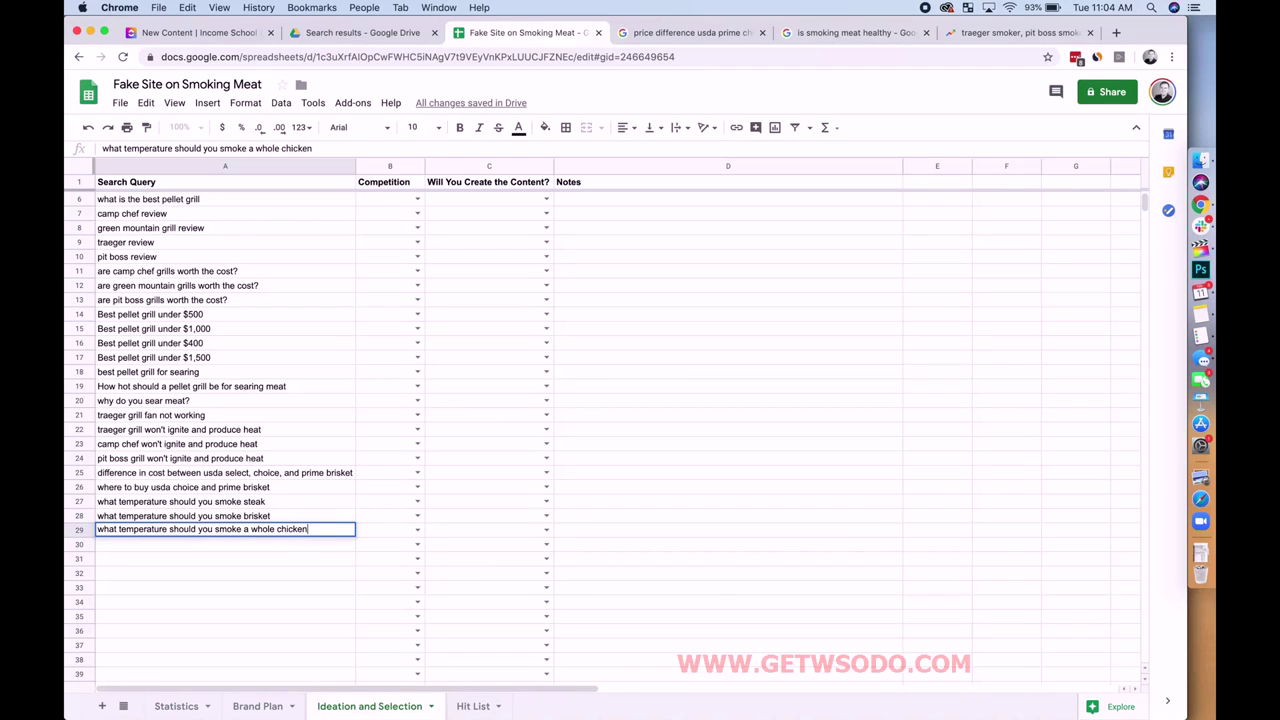
{"action": "key", "text": "Return"}
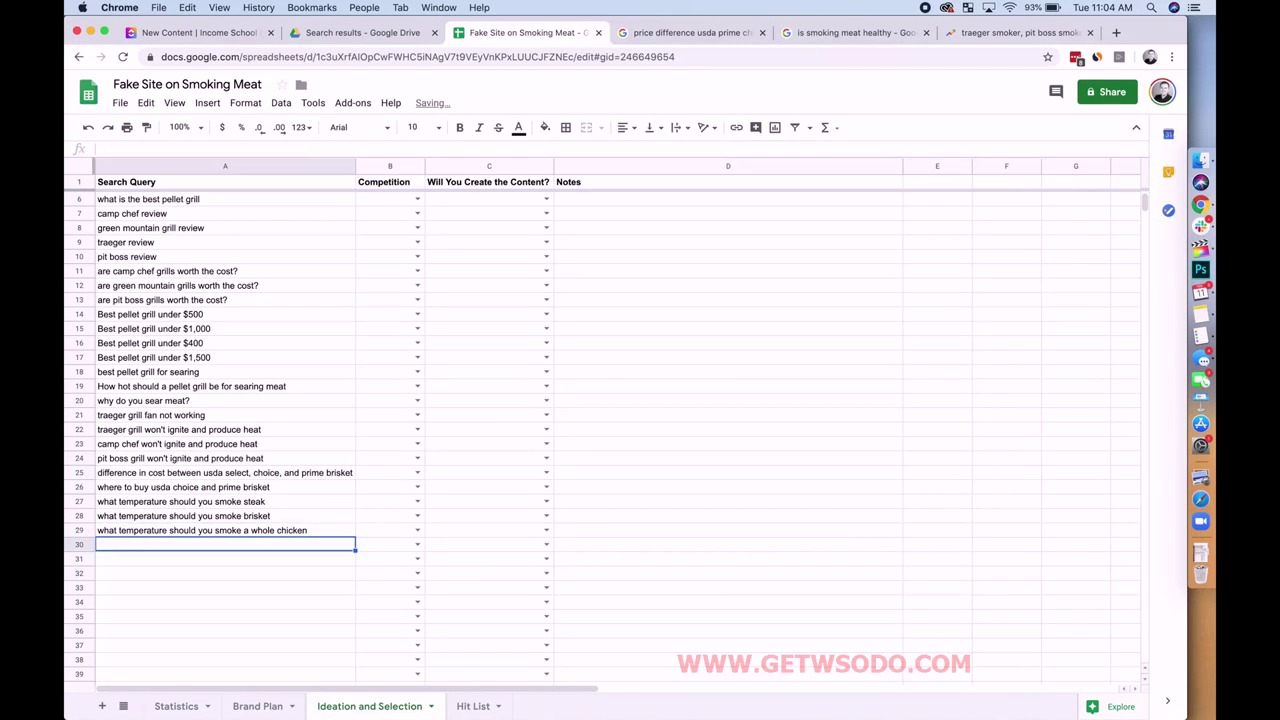
Step: Check the Brand Plan categories, then add "smoked brisket recipe" in row 30 and "smoked vegetable recipe" in row 31 of Ideation and Selection
{"action": "left_click", "coordinate": [260, 708]}
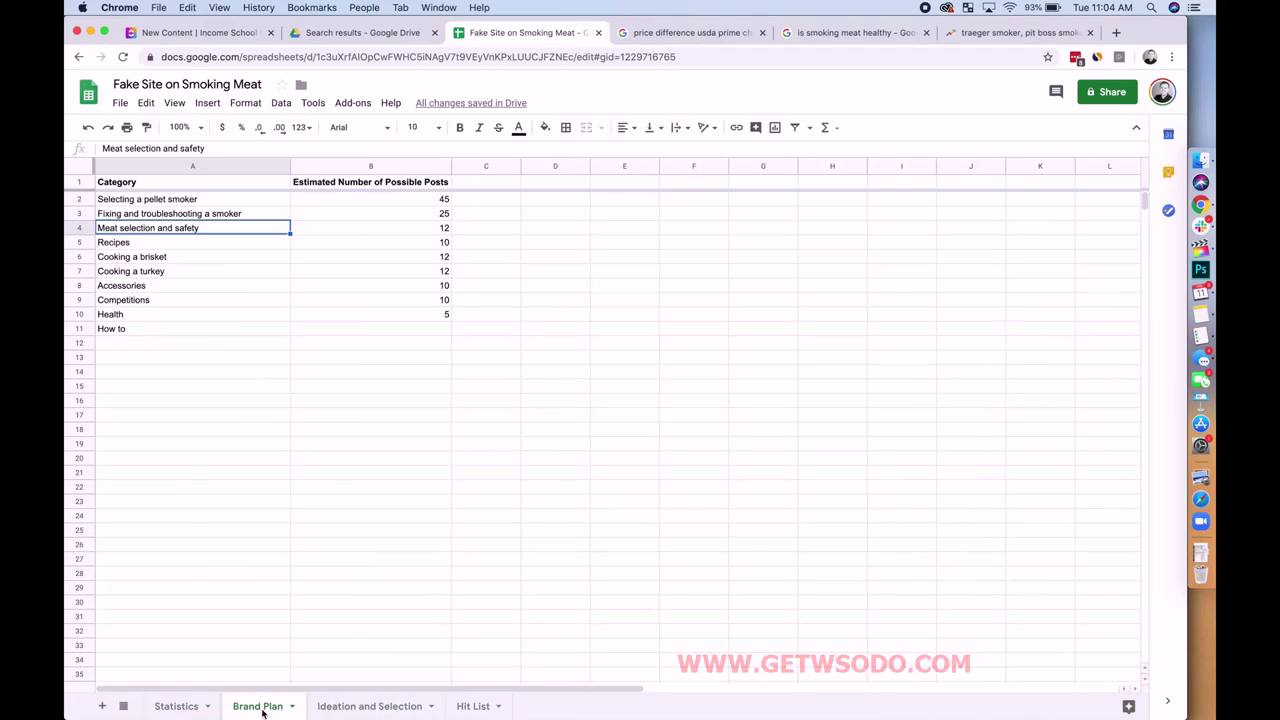
{"action": "left_click", "coordinate": [338, 708]}
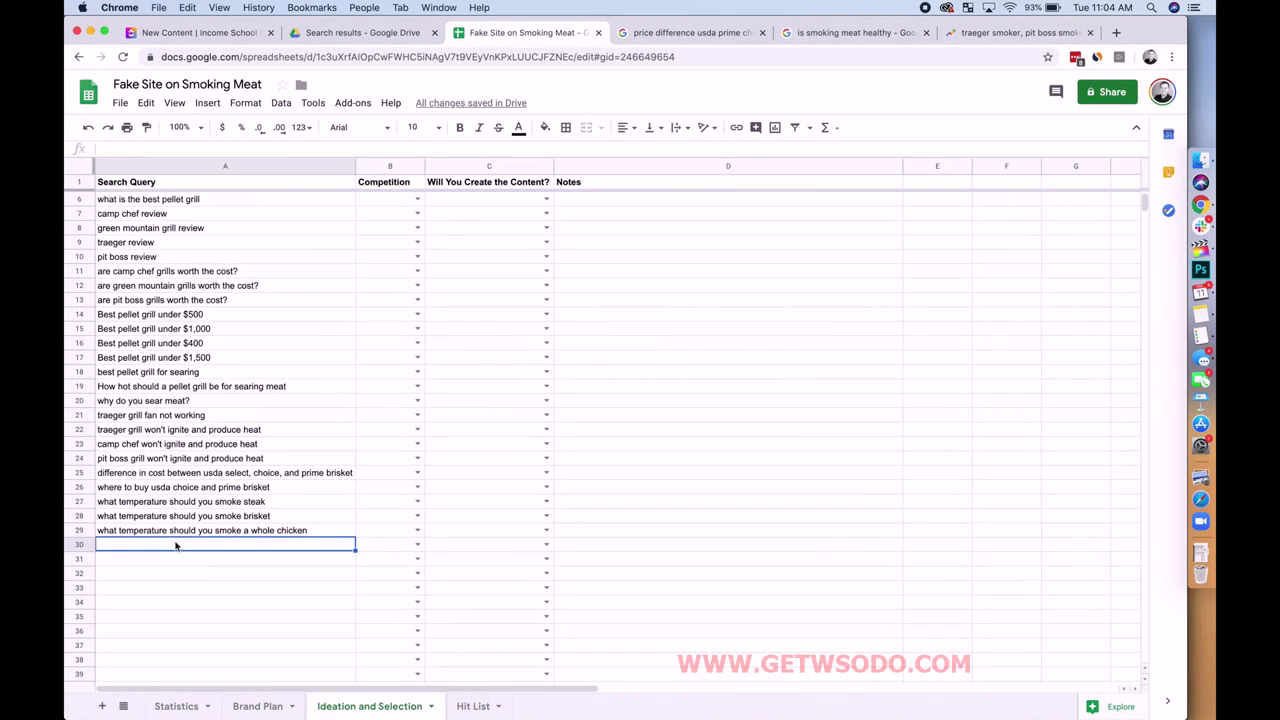
{"action": "type", "text": "smoked brisk"}
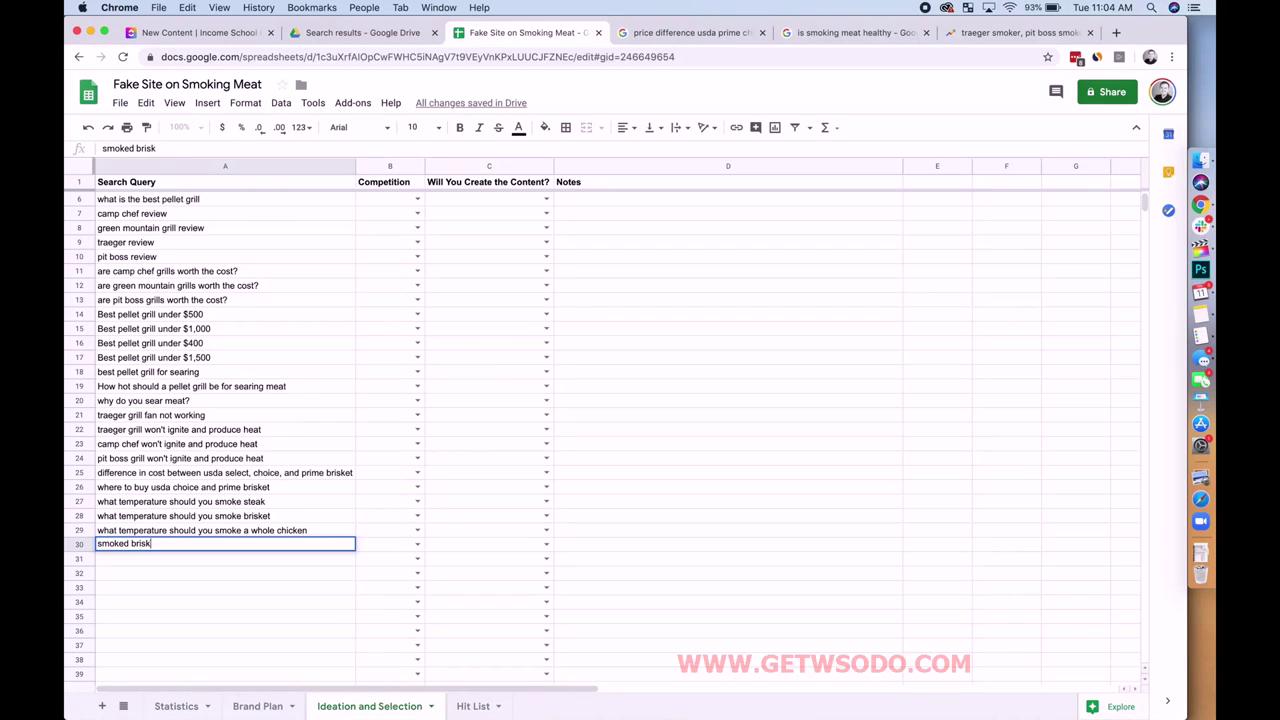
{"action": "type", "text": "et recipe"}
{"action": "key", "text": "Return"}
{"action": "type", "text": "smoked"}
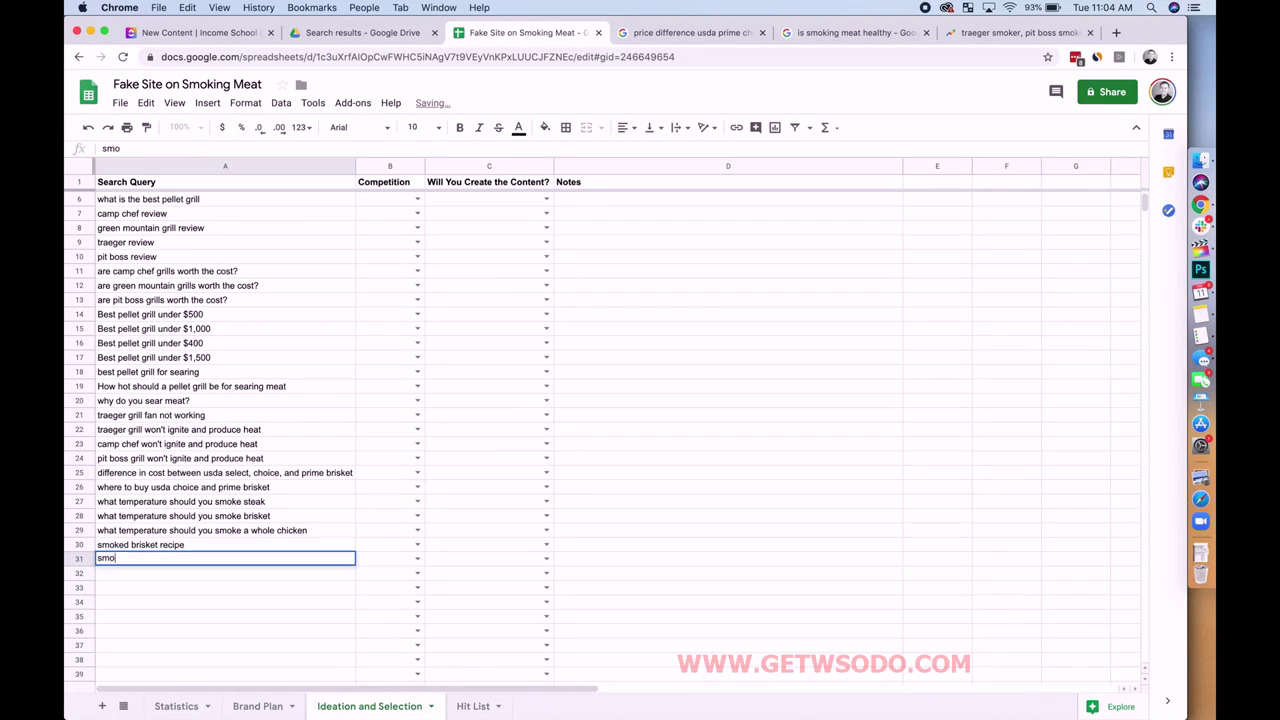
{"action": "type", "text": " vegetable recip"}
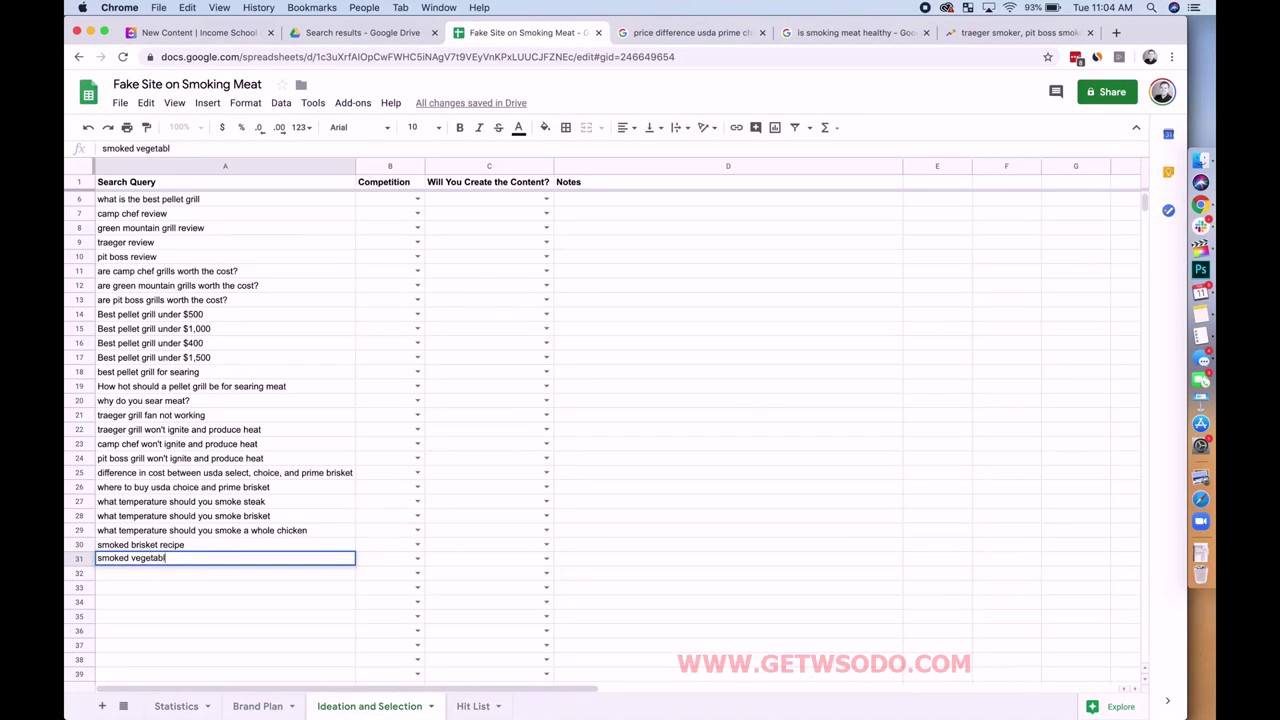
{"action": "key", "text": "Return"}
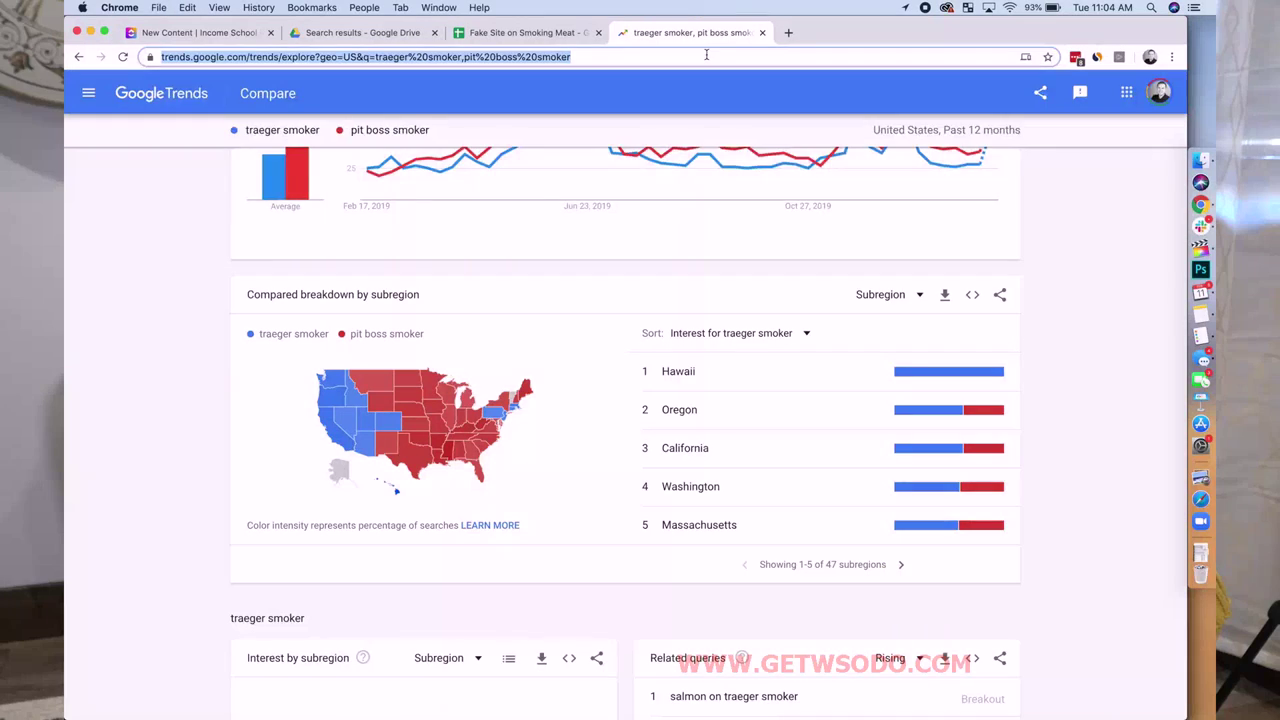
Step: Search Google for "mashed potatoes recipe" and examine which kinds of sites and content fill the results page
{"action": "left_click", "coordinate": [705, 55]}
{"action": "type", "text": "mashed potatoes recip"}
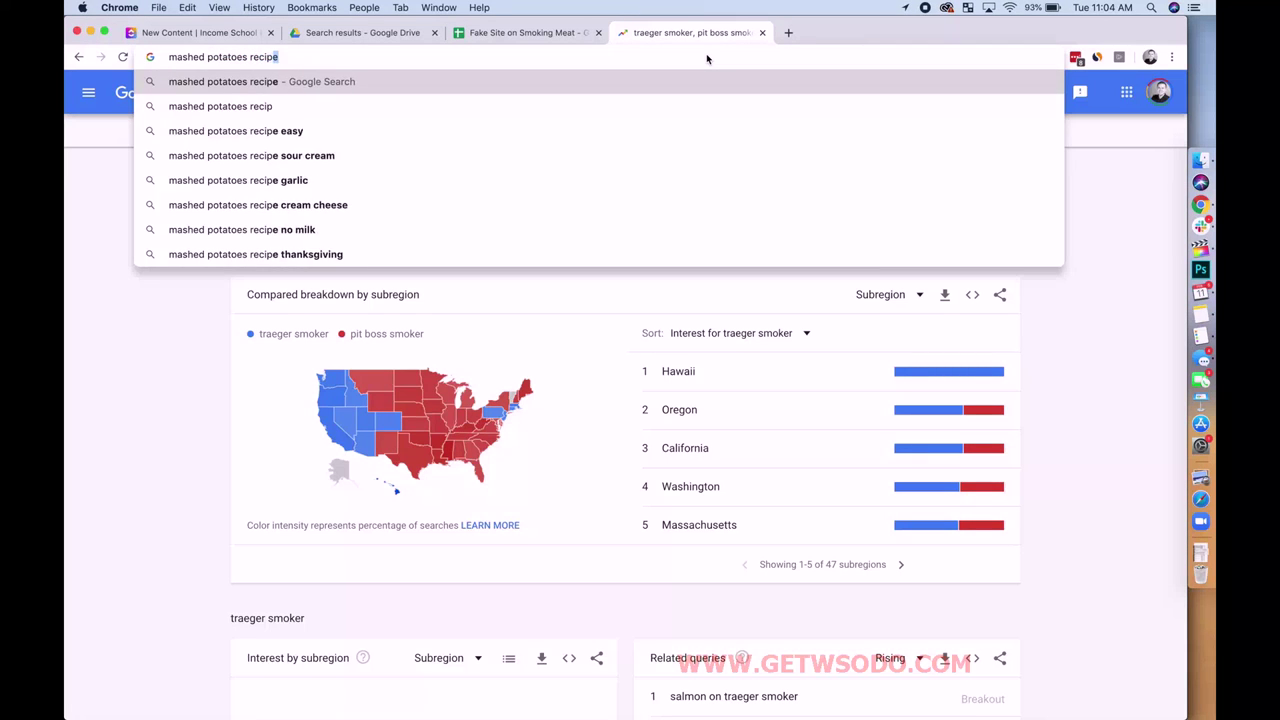
{"action": "key", "text": "Return"}
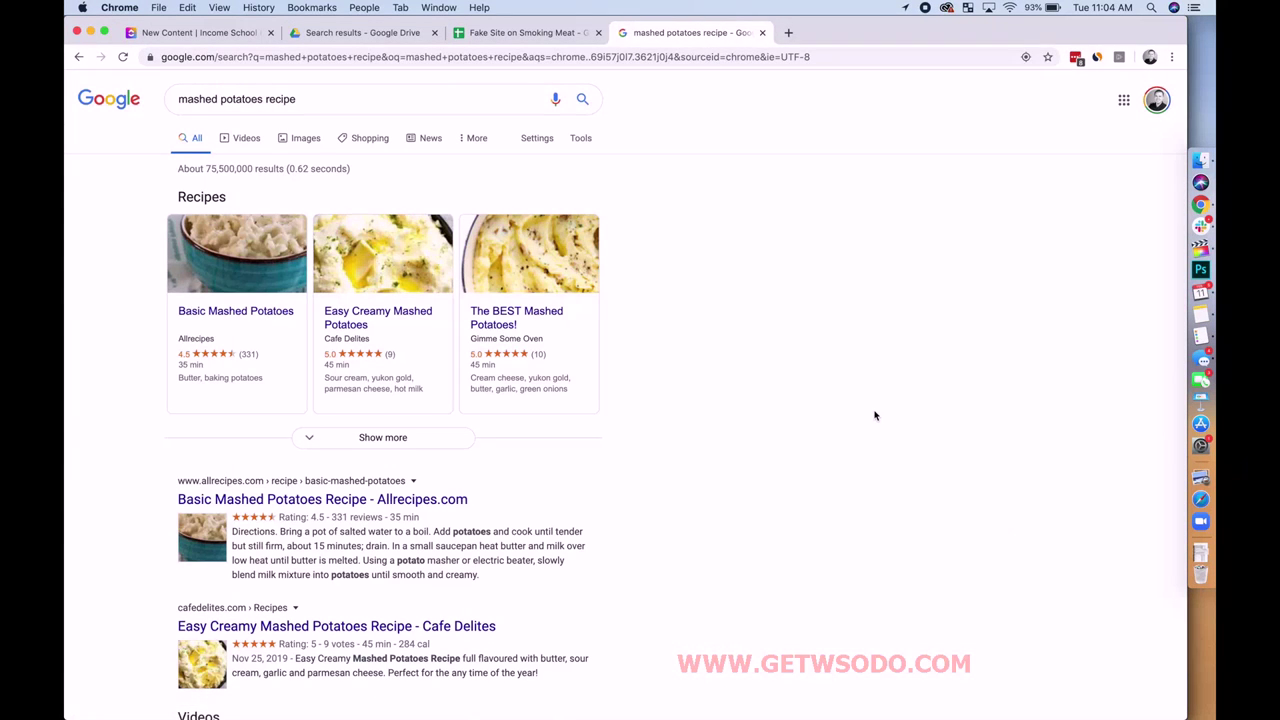
{"action": "scroll", "coordinate": [874, 415], "scroll_direction": "down", "scroll_amount": 2}
{"action": "scroll", "coordinate": [875, 415], "scroll_direction": "up", "scroll_amount": 1}
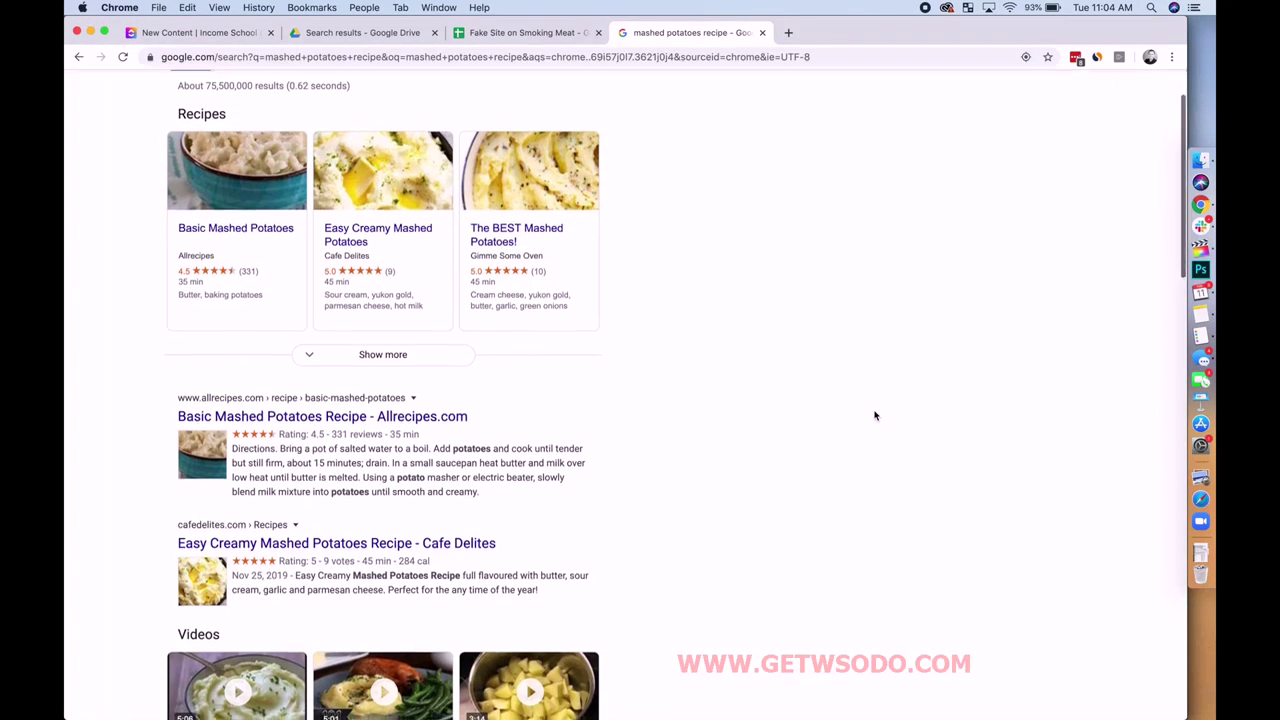
{"action": "scroll", "coordinate": [875, 415], "scroll_direction": "down", "scroll_amount": 5}
{"action": "scroll", "coordinate": [875, 415], "scroll_direction": "down", "scroll_amount": 1}
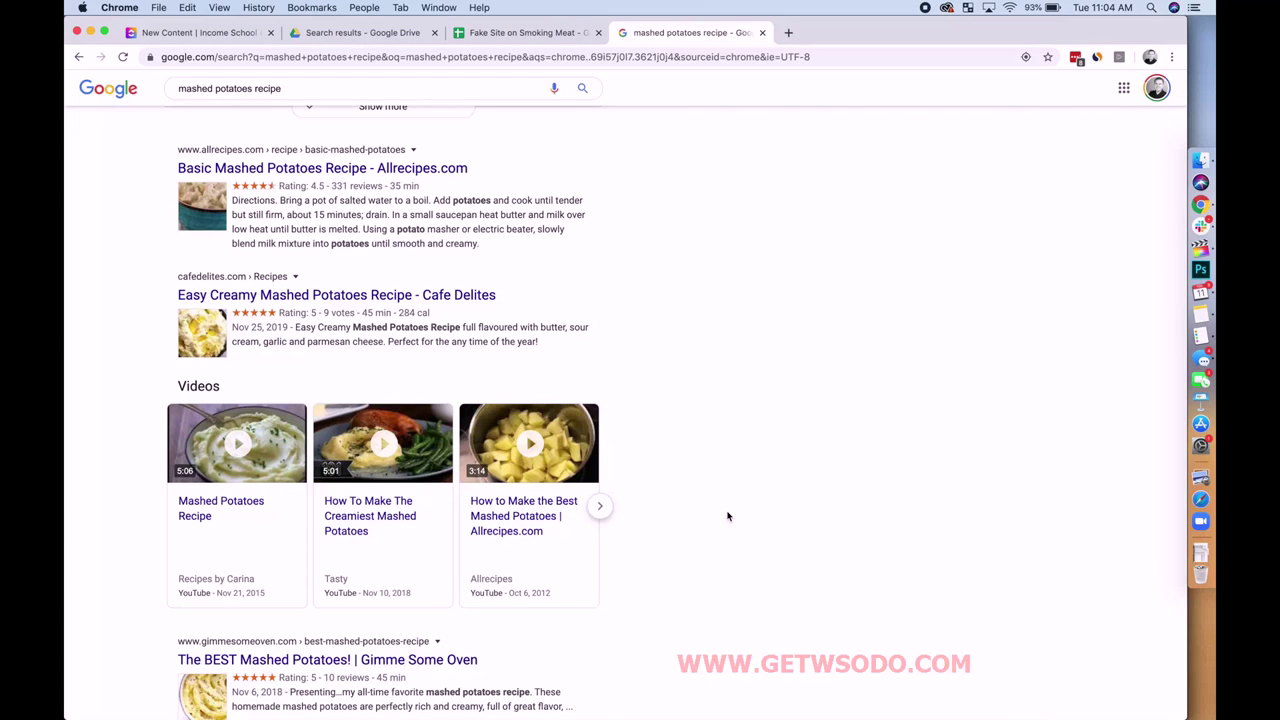
{"action": "scroll", "coordinate": [728, 517], "scroll_direction": "down", "scroll_amount": 7}
{"action": "scroll", "coordinate": [728, 517], "scroll_direction": "down", "scroll_amount": 6}
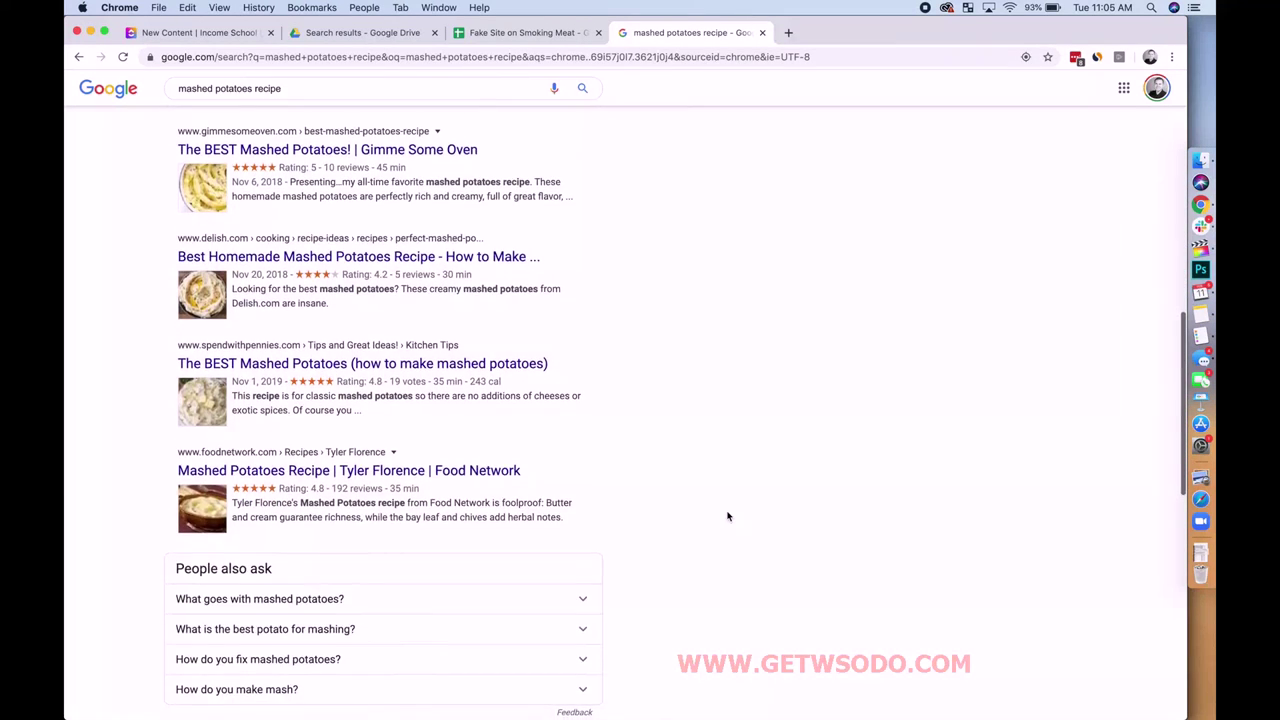
{"action": "scroll", "coordinate": [728, 517], "scroll_direction": "down", "scroll_amount": 3}
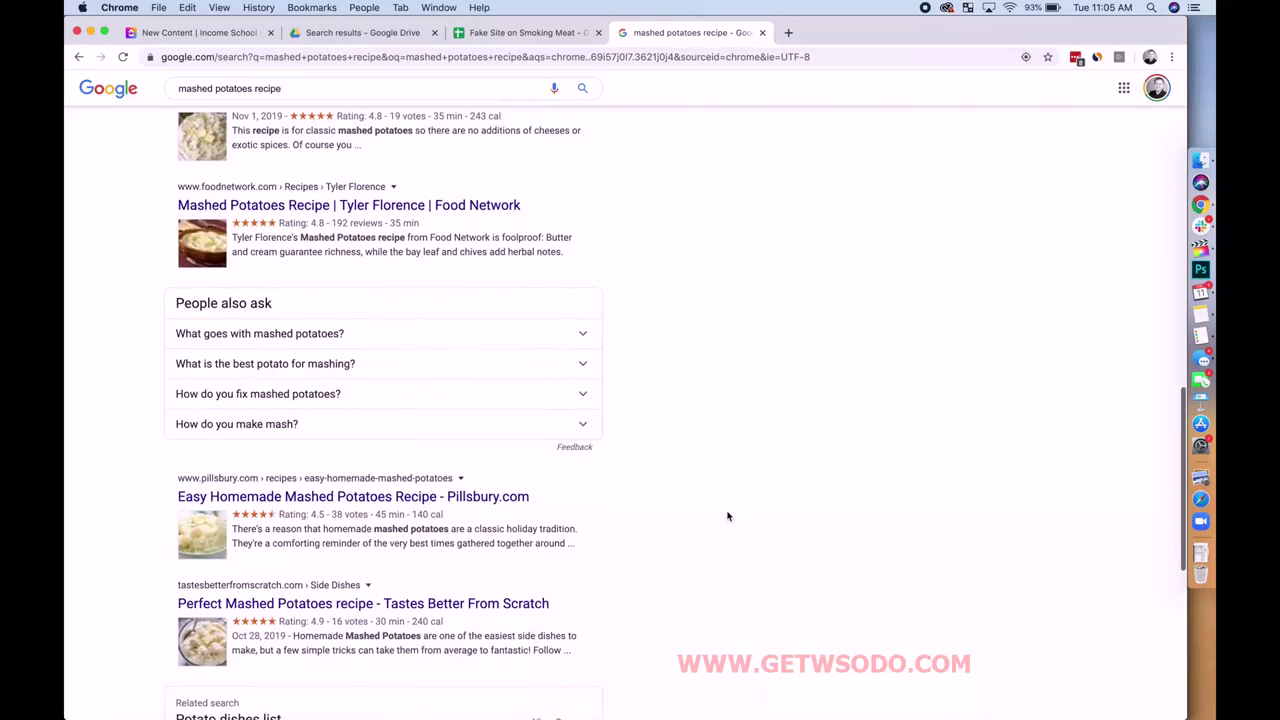
Step: Finish skimming the mashed potatoes results and search Google for "traeger veggies recipe"
{"action": "scroll", "coordinate": [560, 245], "scroll_direction": "down", "scroll_amount": 10}
{"action": "scroll", "coordinate": [561, 247], "scroll_direction": "up", "scroll_amount": 15}
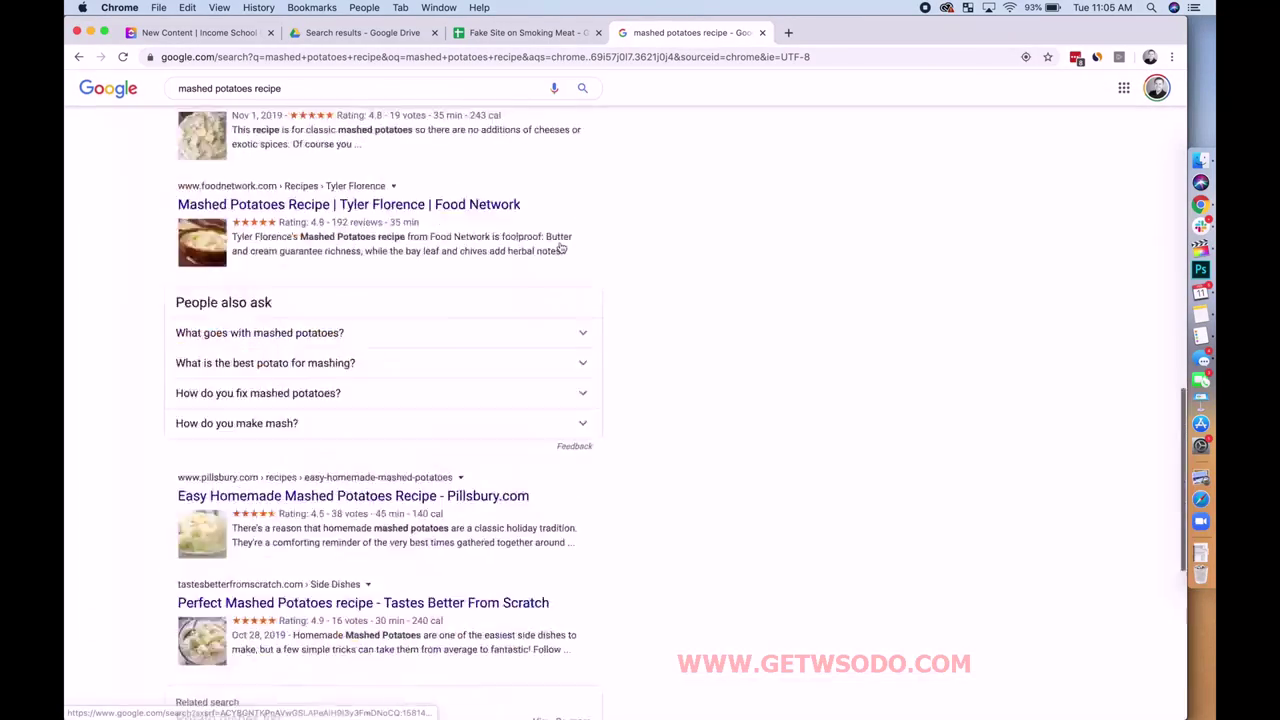
{"action": "scroll", "coordinate": [561, 247], "scroll_direction": "up", "scroll_amount": 5}
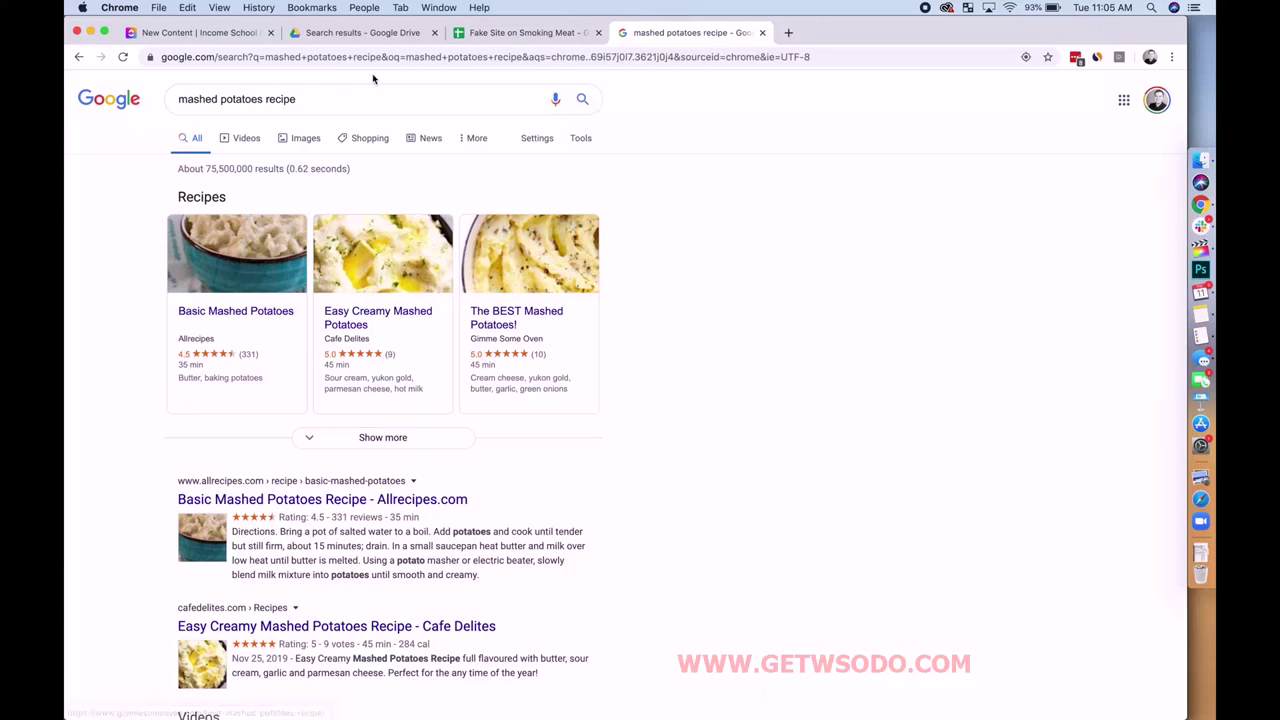
{"action": "left_click", "coordinate": [316, 104]}
{"action": "key", "text": "super+a"}
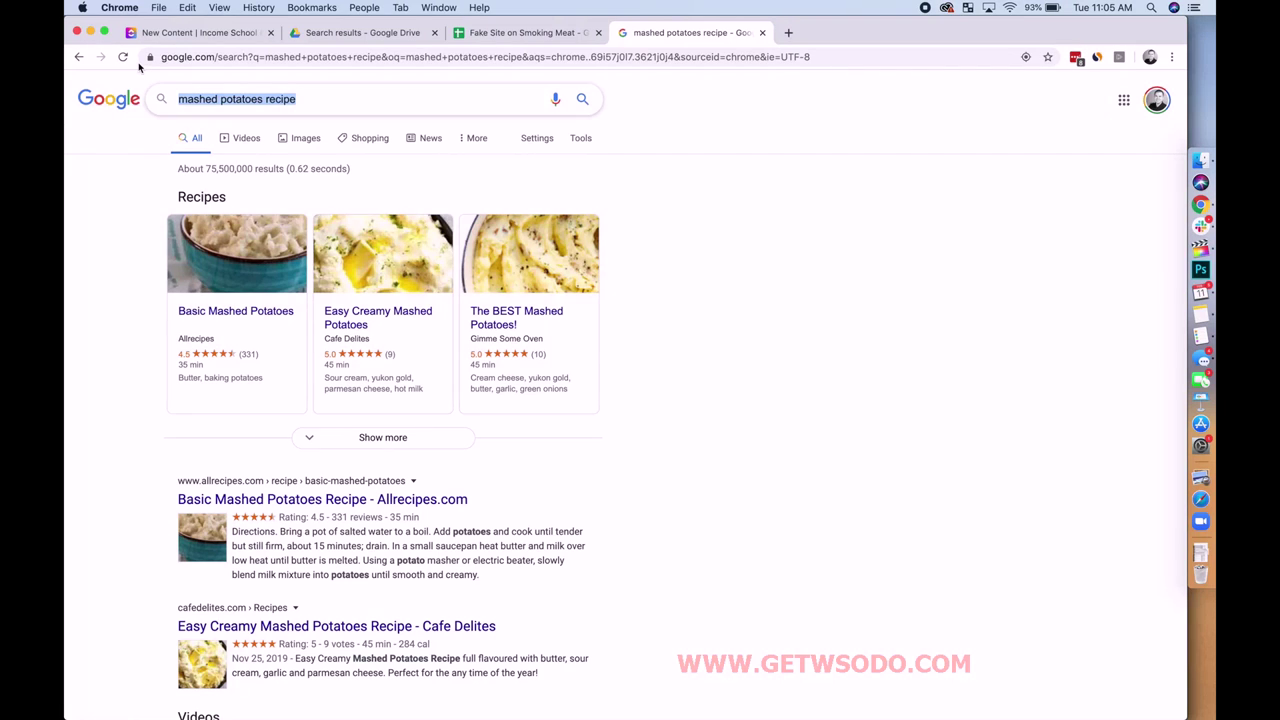
{"action": "type", "text": "smoked"}
{"action": "key", "text": "BackSpace"}
{"action": "key", "text": "BackSpace"}
{"action": "key", "text": "BackSpace"}
{"action": "key", "text": "BackSpace"}
{"action": "key", "text": "BackSpace"}
{"action": "key", "text": "BackSpace"}
{"action": "type", "text": "tra"}
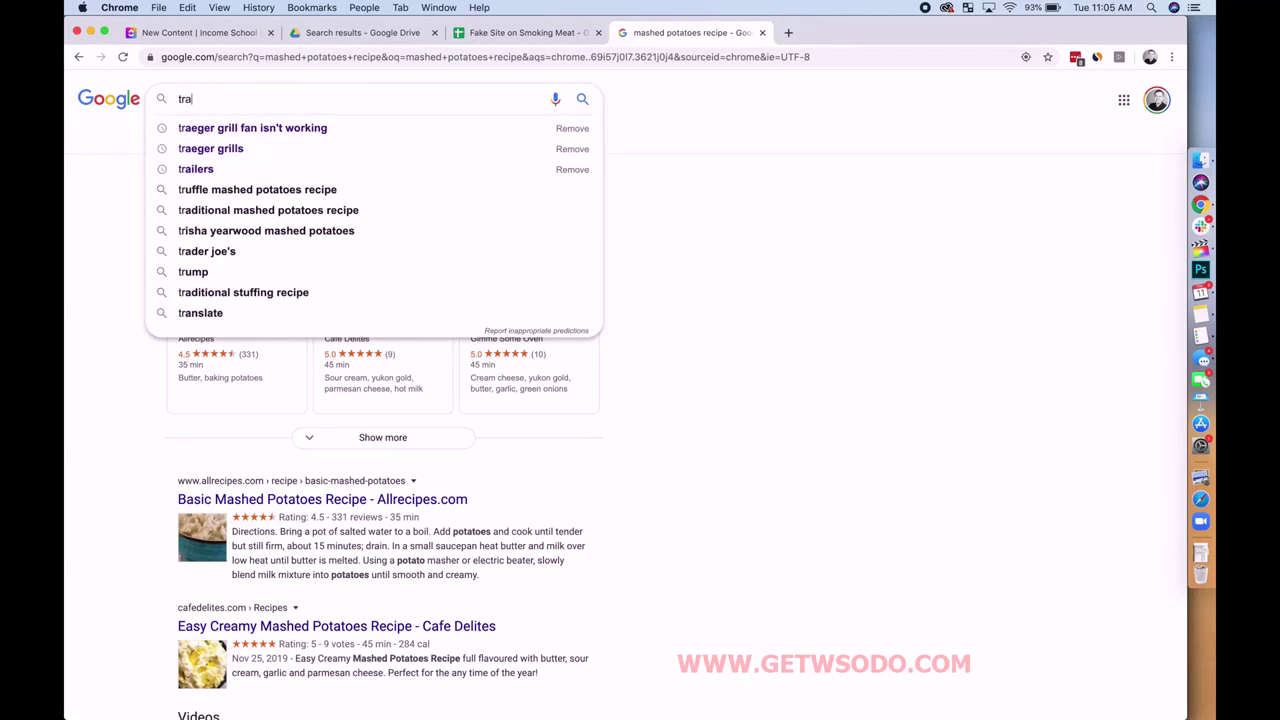
{"action": "type", "text": "eger sm"}
{"action": "key", "text": "BackSpace"}
{"action": "key", "text": "BackSpace"}
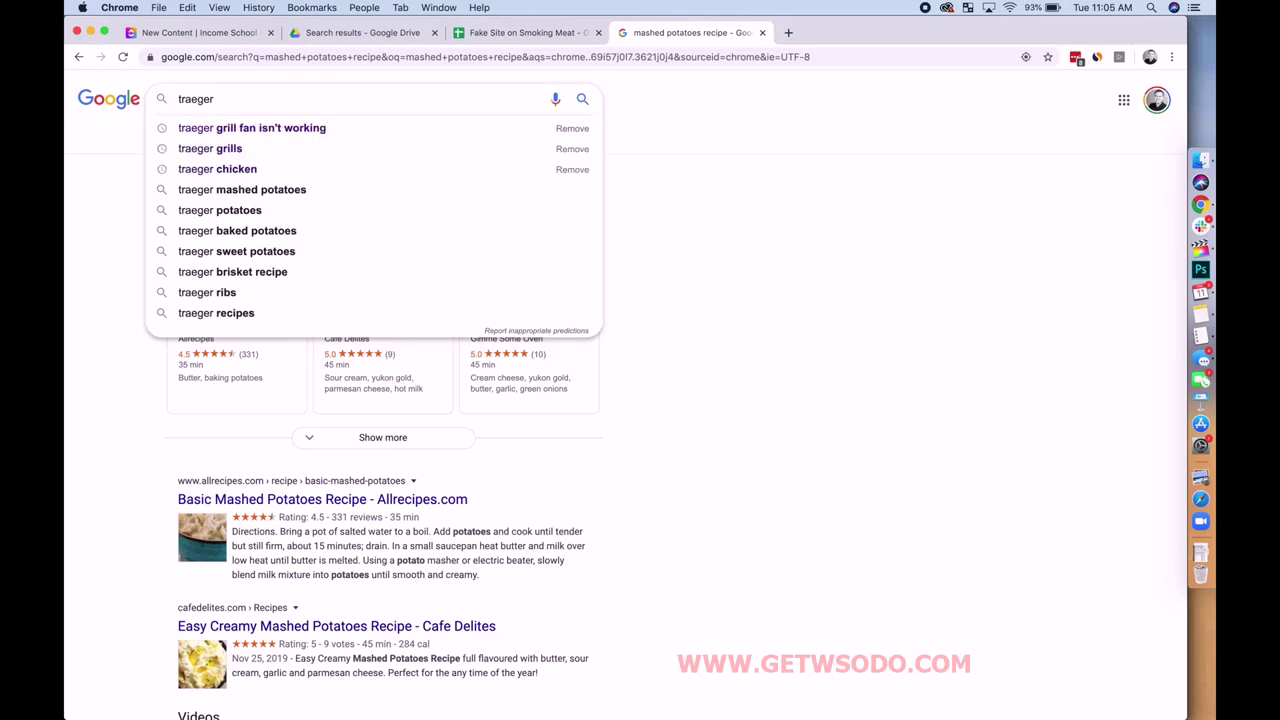
{"action": "type", "text": "veg"}
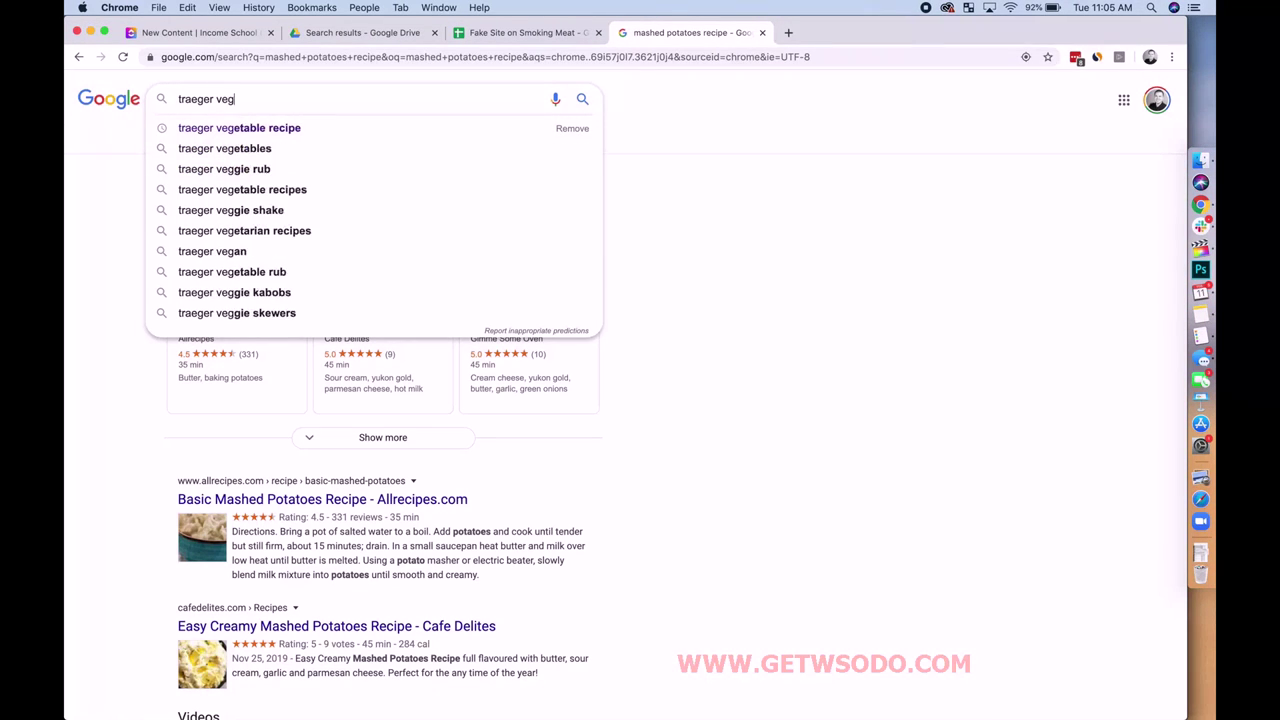
{"action": "type", "text": "gies recipe"}
{"action": "key", "text": "Return"}
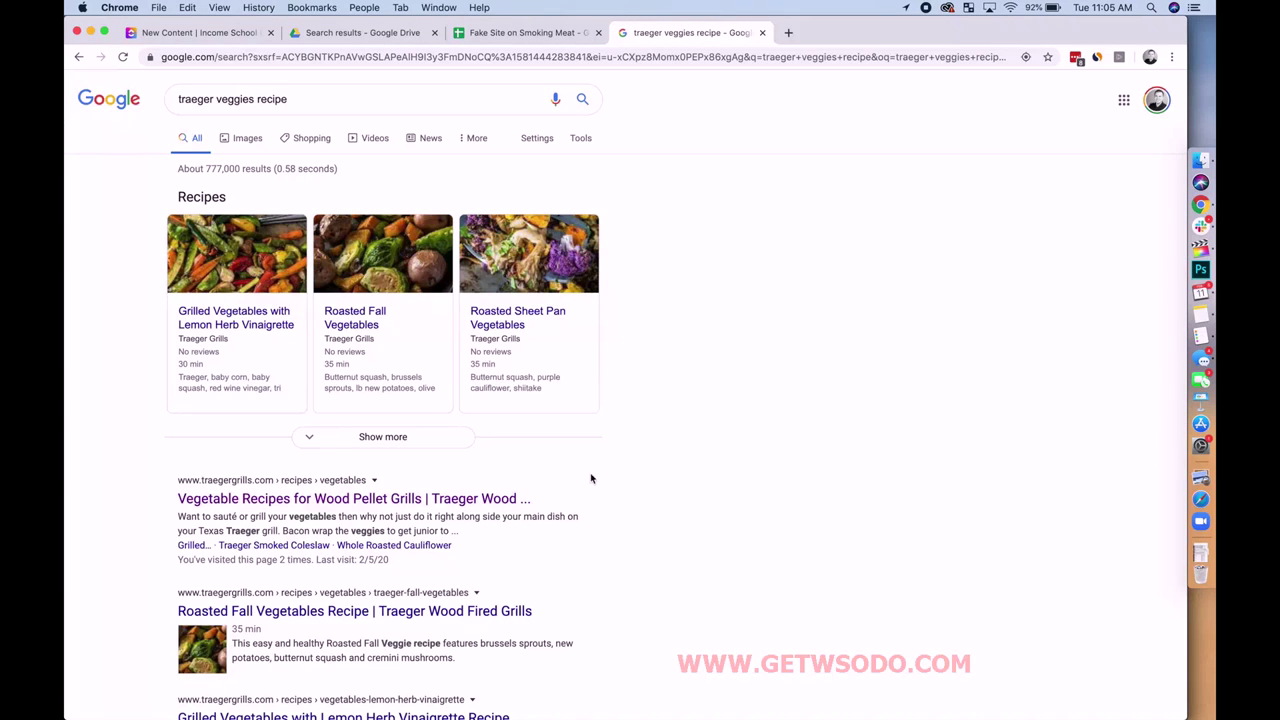
Step: Examine which sites rank for the Traeger veggies query and return to the search query list in the Fake Site on Smoking Meat spreadsheet
{"action": "scroll", "coordinate": [599, 485], "scroll_direction": "down", "scroll_amount": 1}
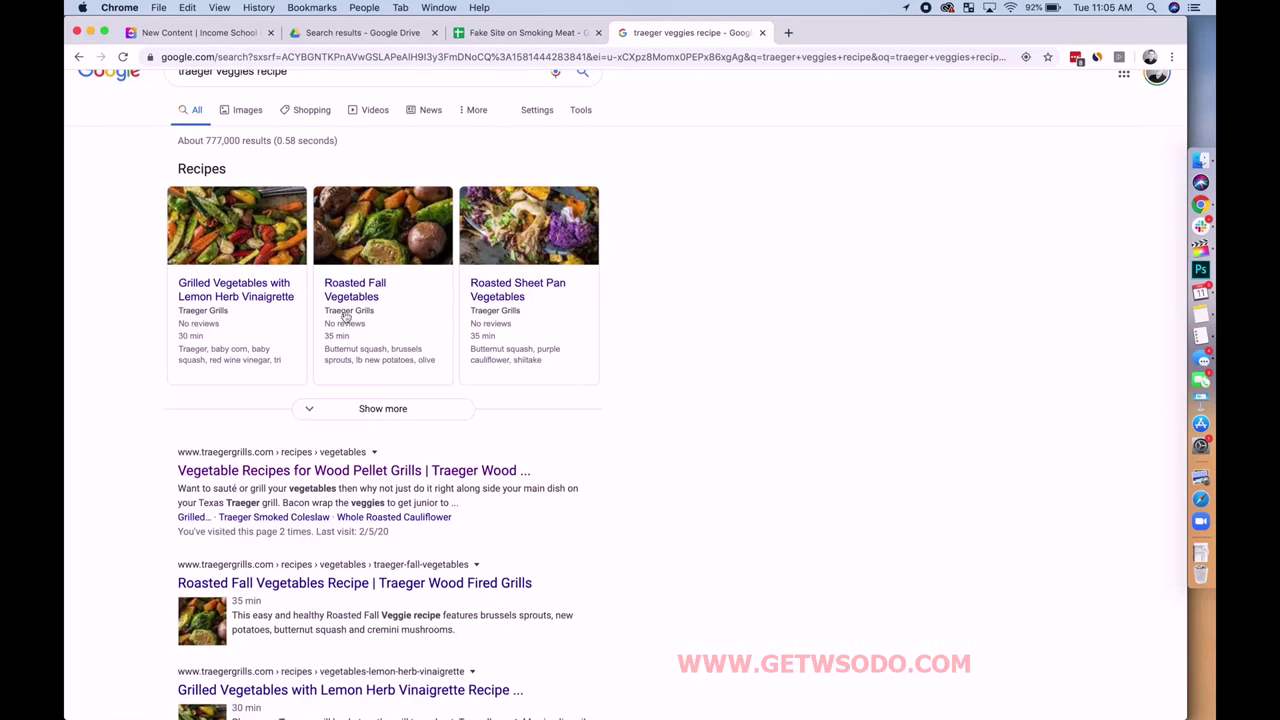
{"action": "scroll", "coordinate": [651, 551], "scroll_direction": "down", "scroll_amount": 5}
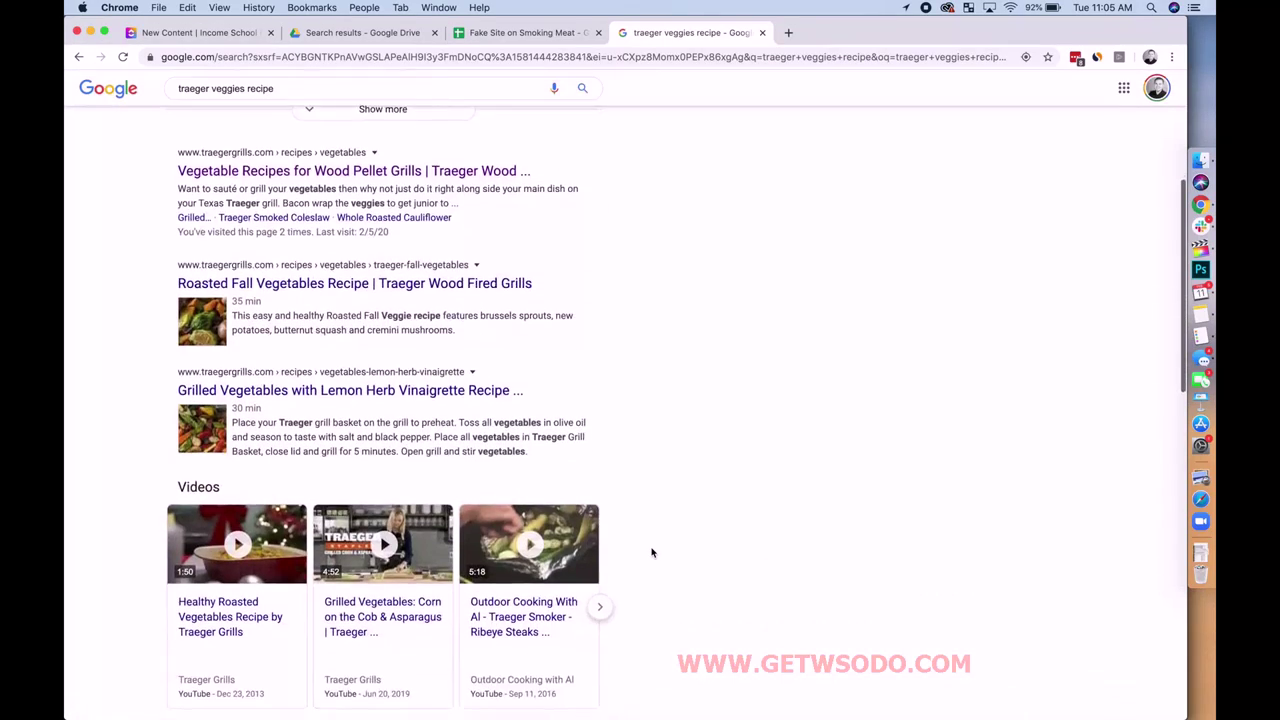
{"action": "scroll", "coordinate": [651, 552], "scroll_direction": "down", "scroll_amount": 10}
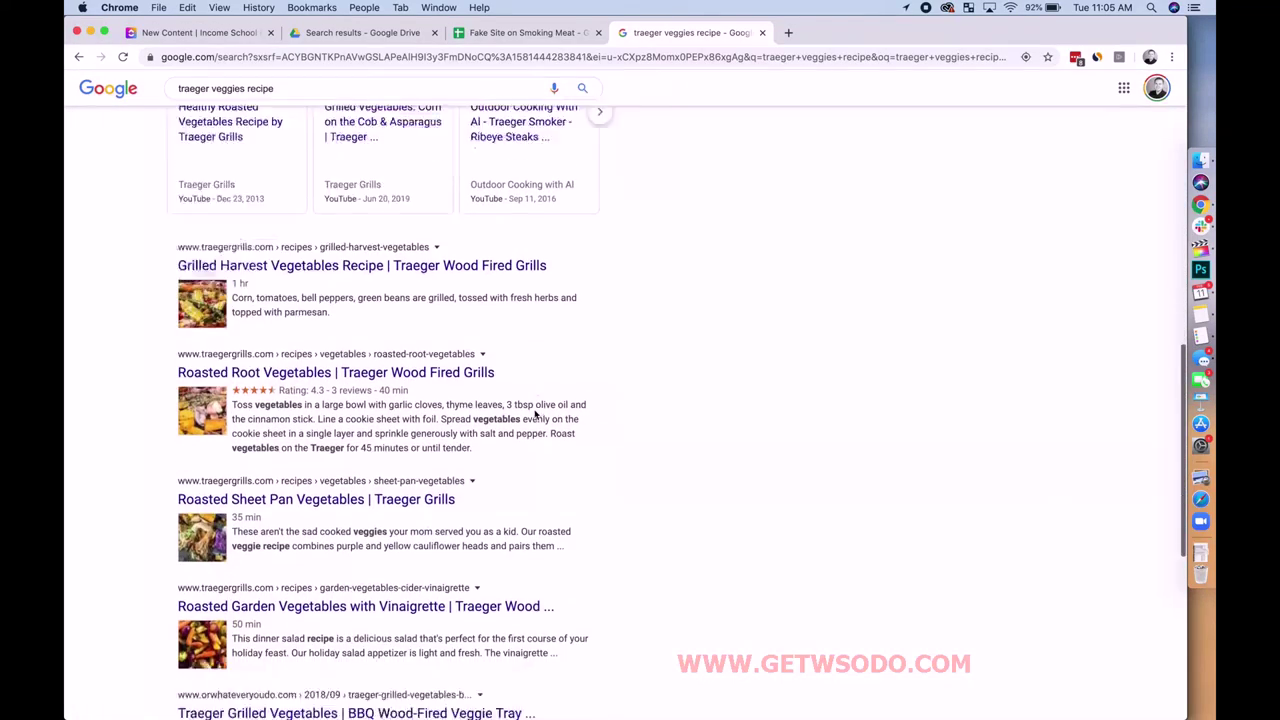
{"action": "scroll", "coordinate": [536, 414], "scroll_direction": "down", "scroll_amount": 3}
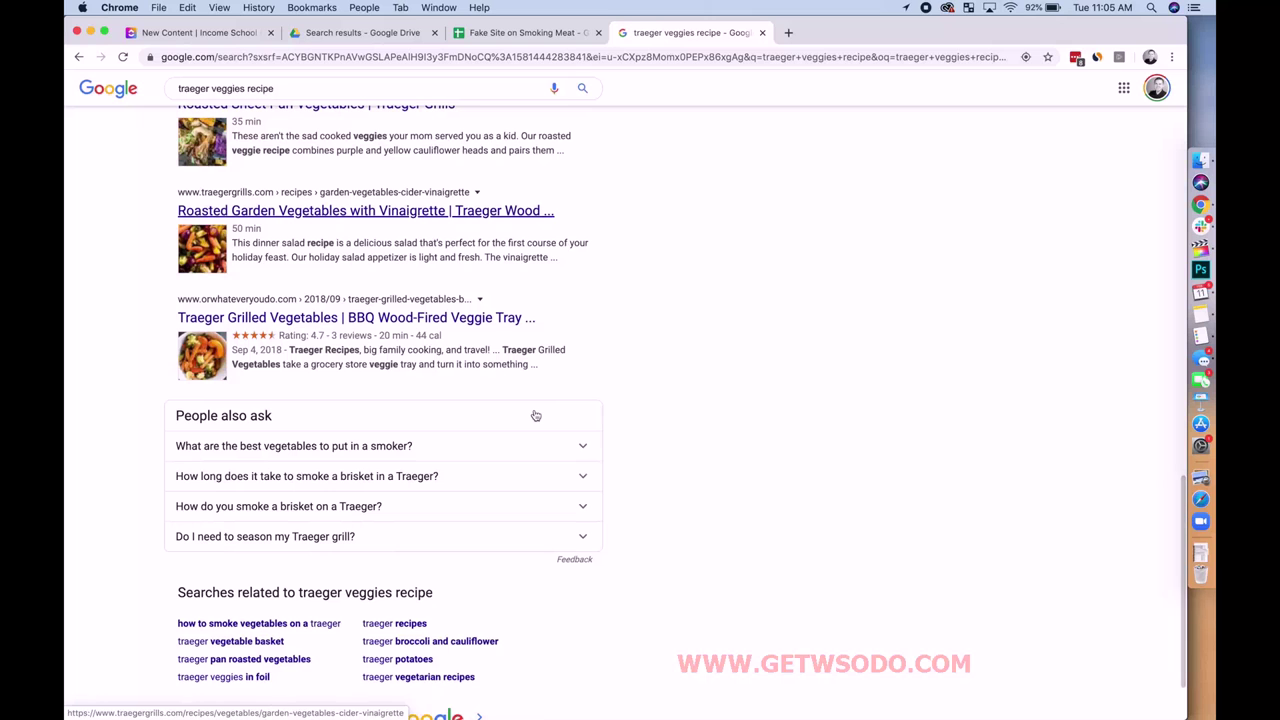
{"action": "left_click", "coordinate": [505, 36]}
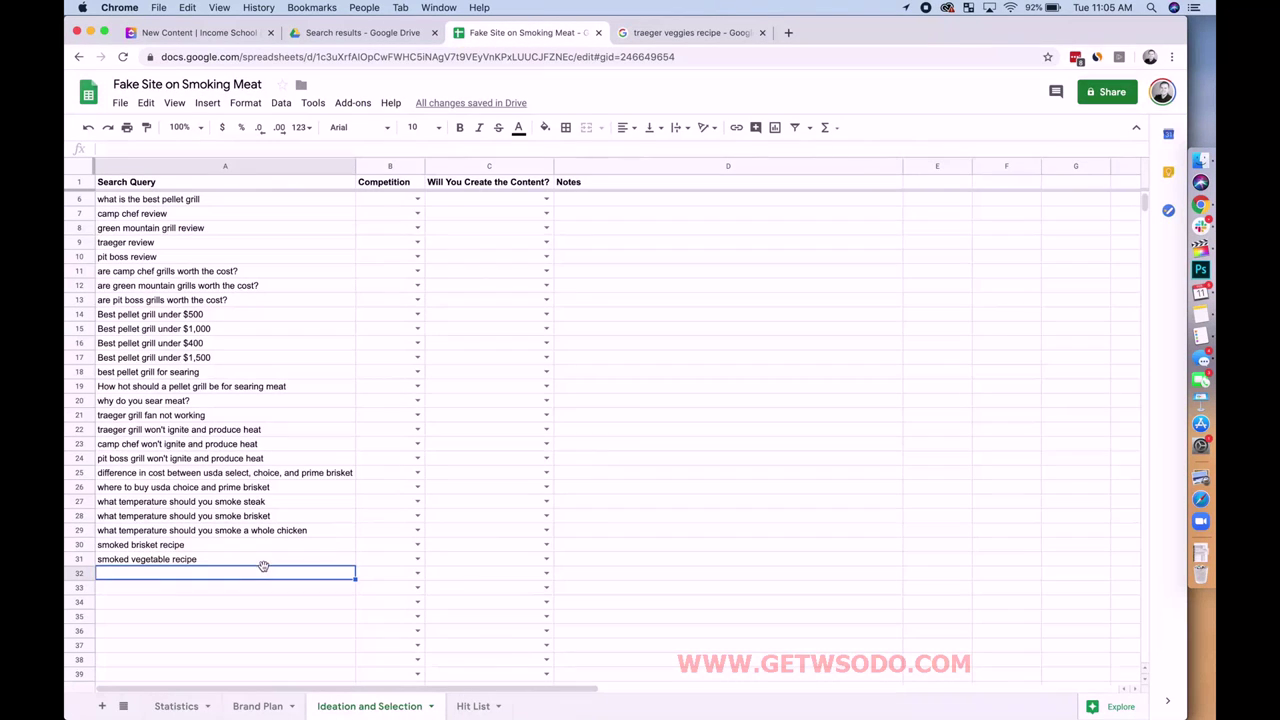
{"action": "scroll", "coordinate": [263, 574], "scroll_direction": "down", "scroll_amount": 3}
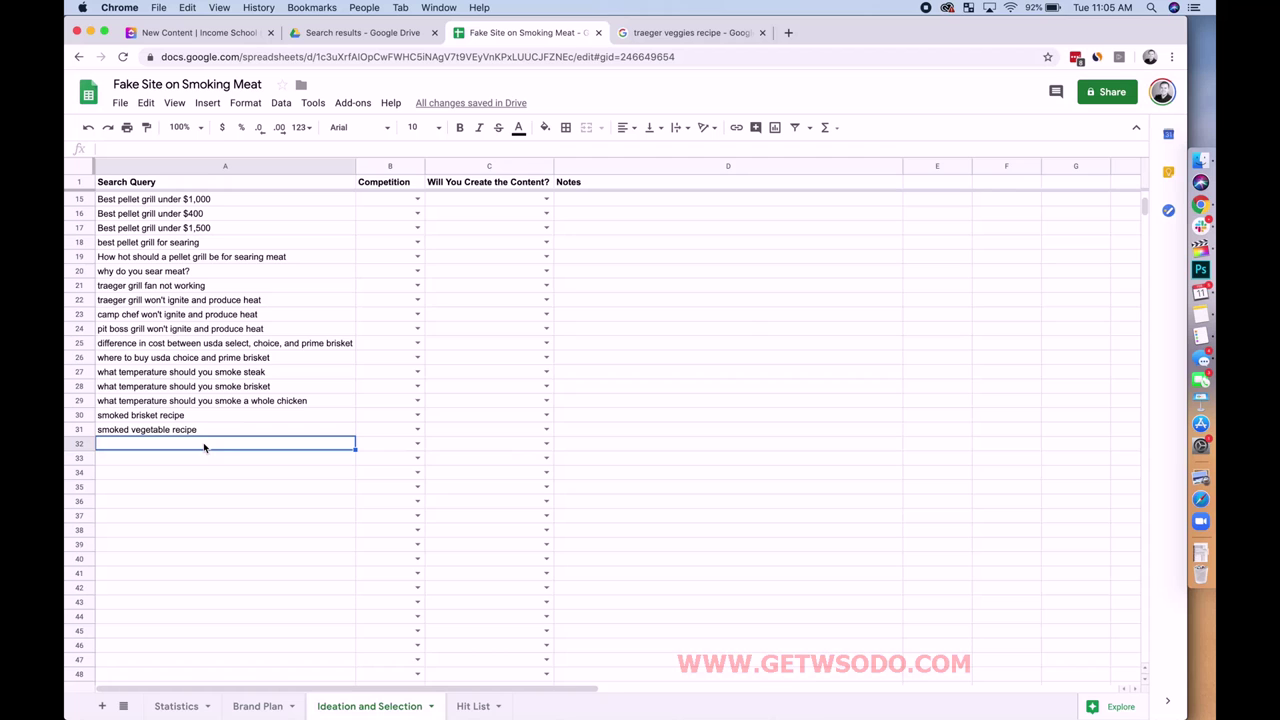
Step: Explore Google's autocomplete ideas for "smoker recipes for" followed by each of the letters a, b, c and d
{"action": "left_click", "coordinate": [640, 33]}
{"action": "left_click", "coordinate": [625, 60]}
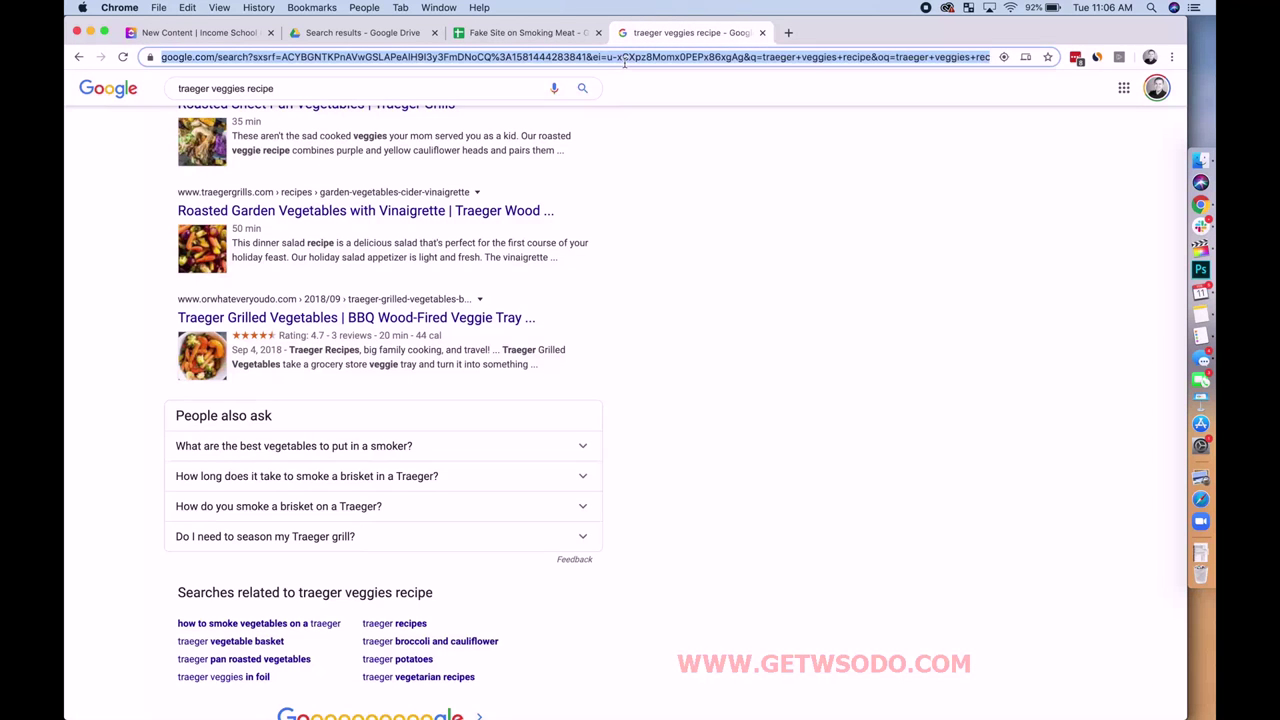
{"action": "type", "text": "smok"}
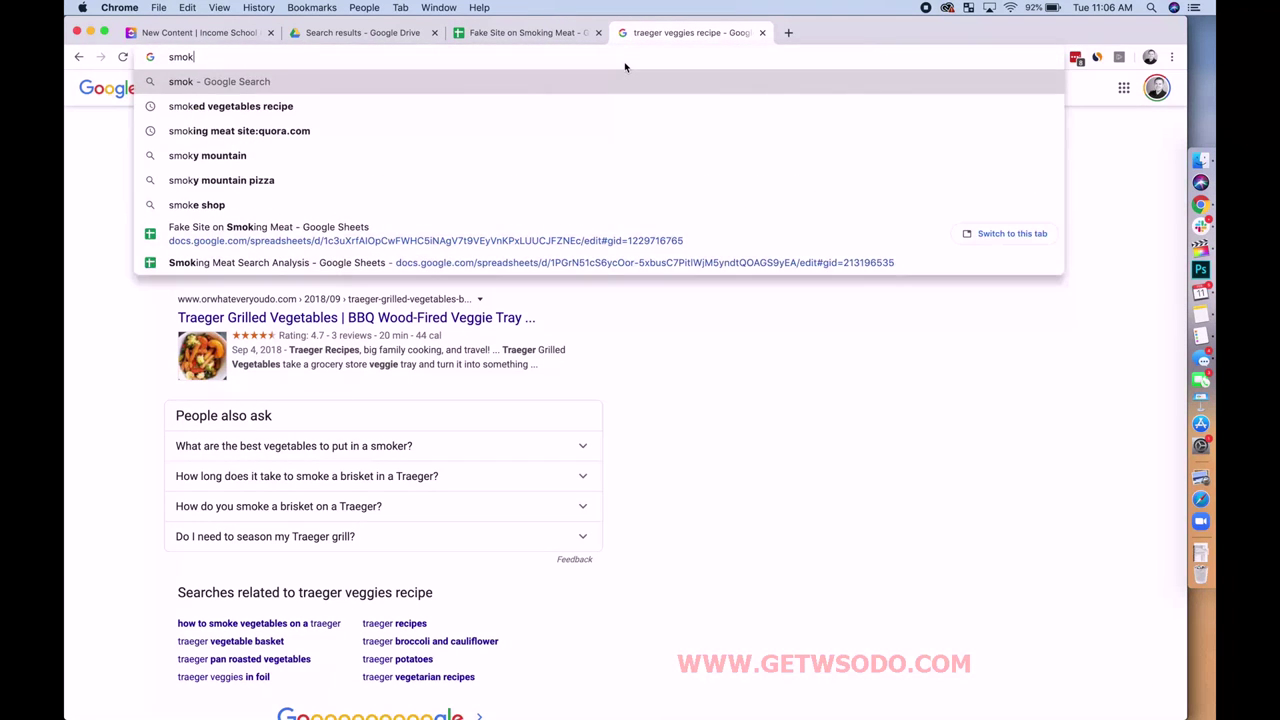
{"action": "type", "text": "er re"}
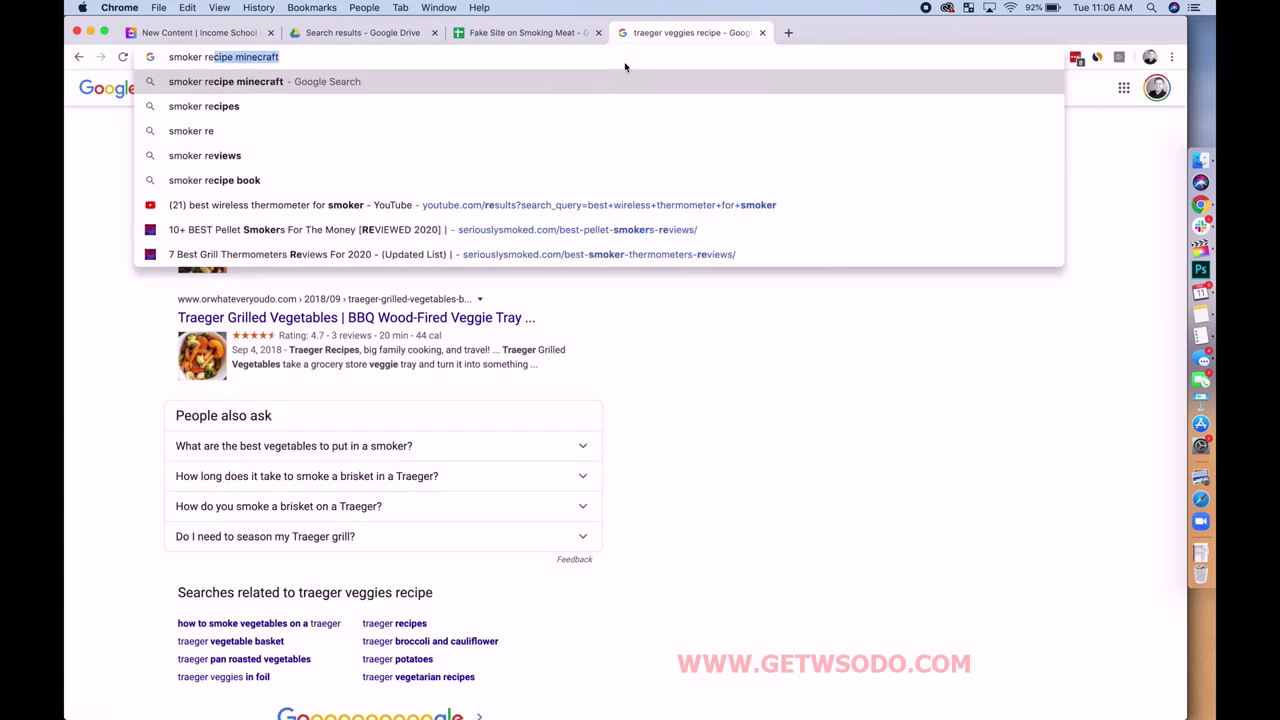
{"action": "type", "text": "cipe"}
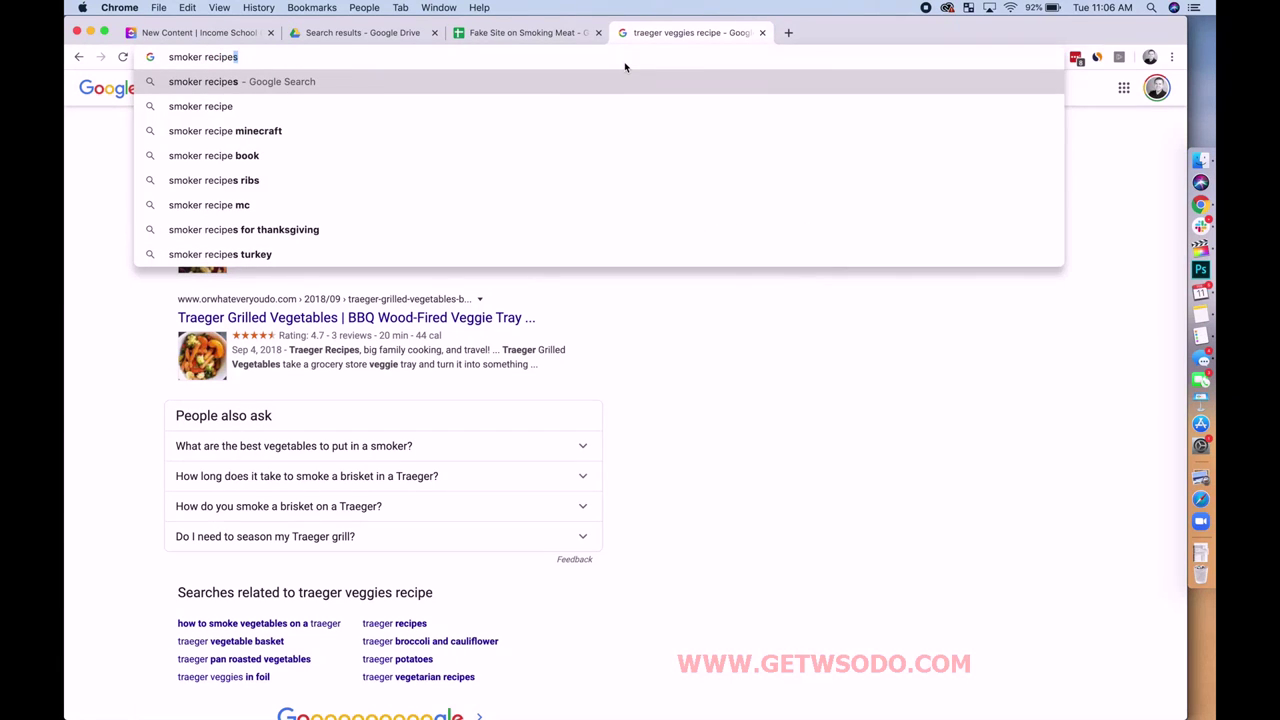
{"action": "type", "text": "s for"}
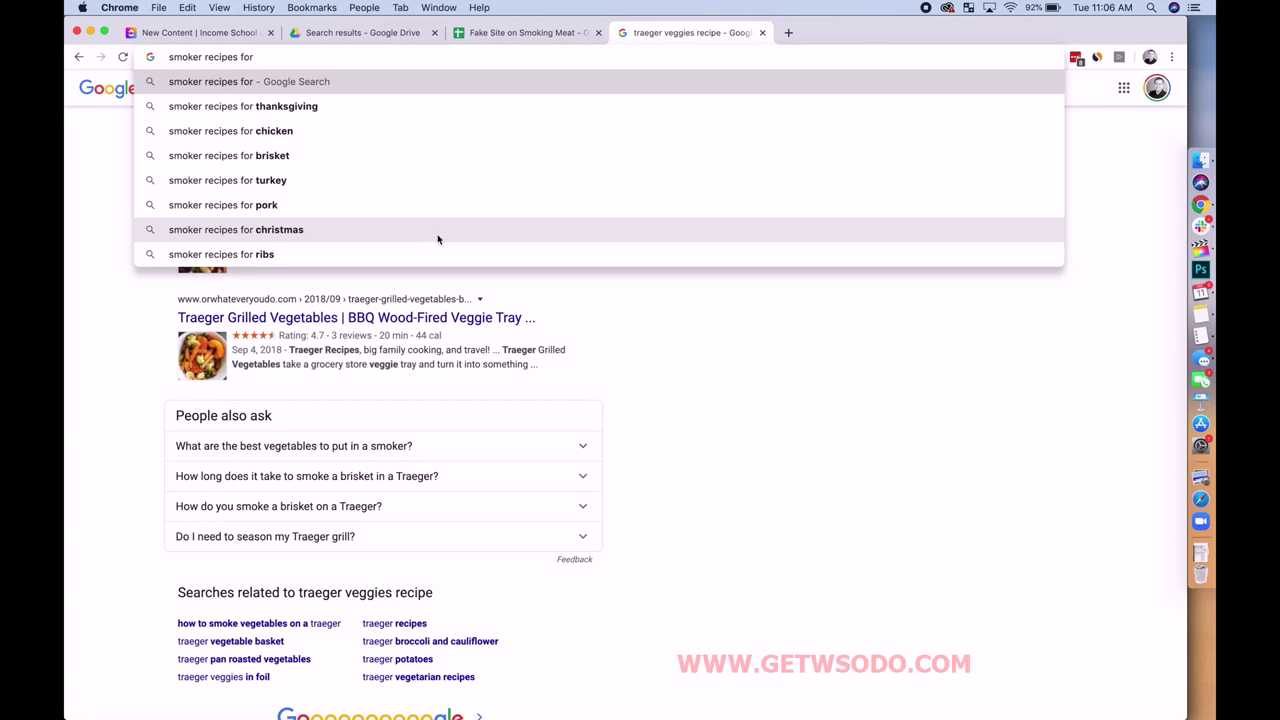
{"action": "type", "text": "a"}
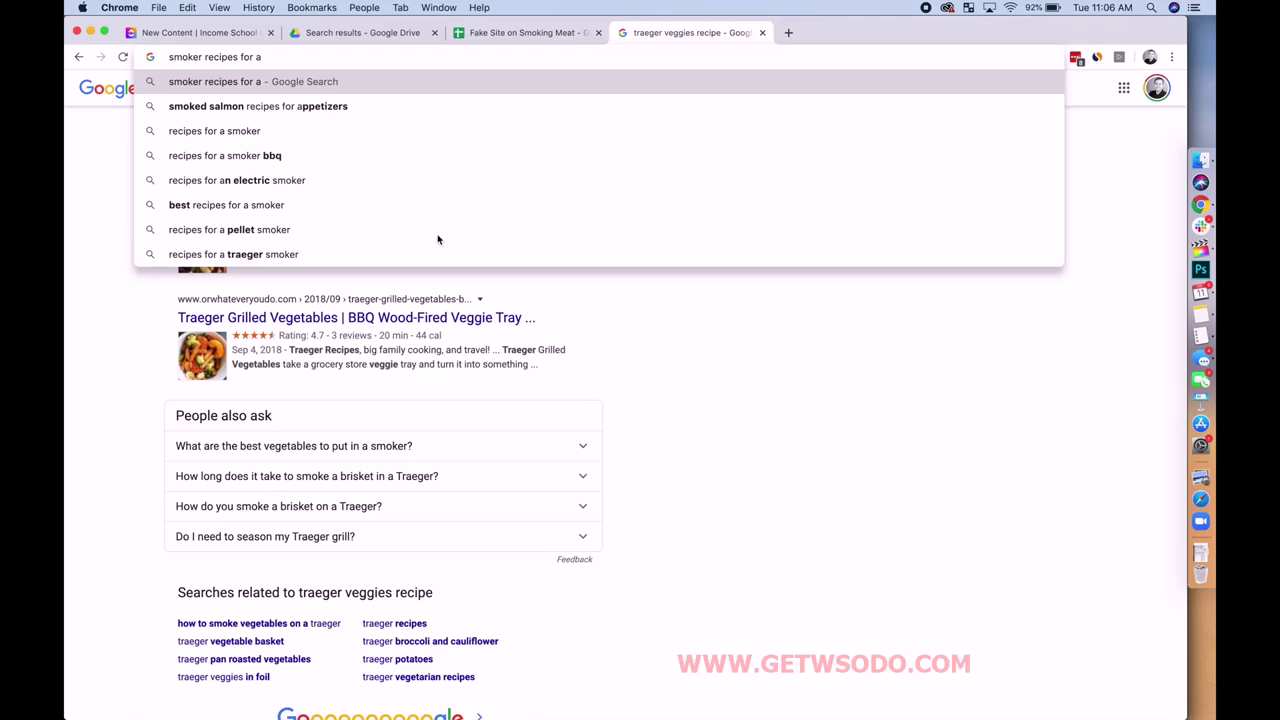
{"action": "key", "text": "BackSpace"}
{"action": "type", "text": "b"}
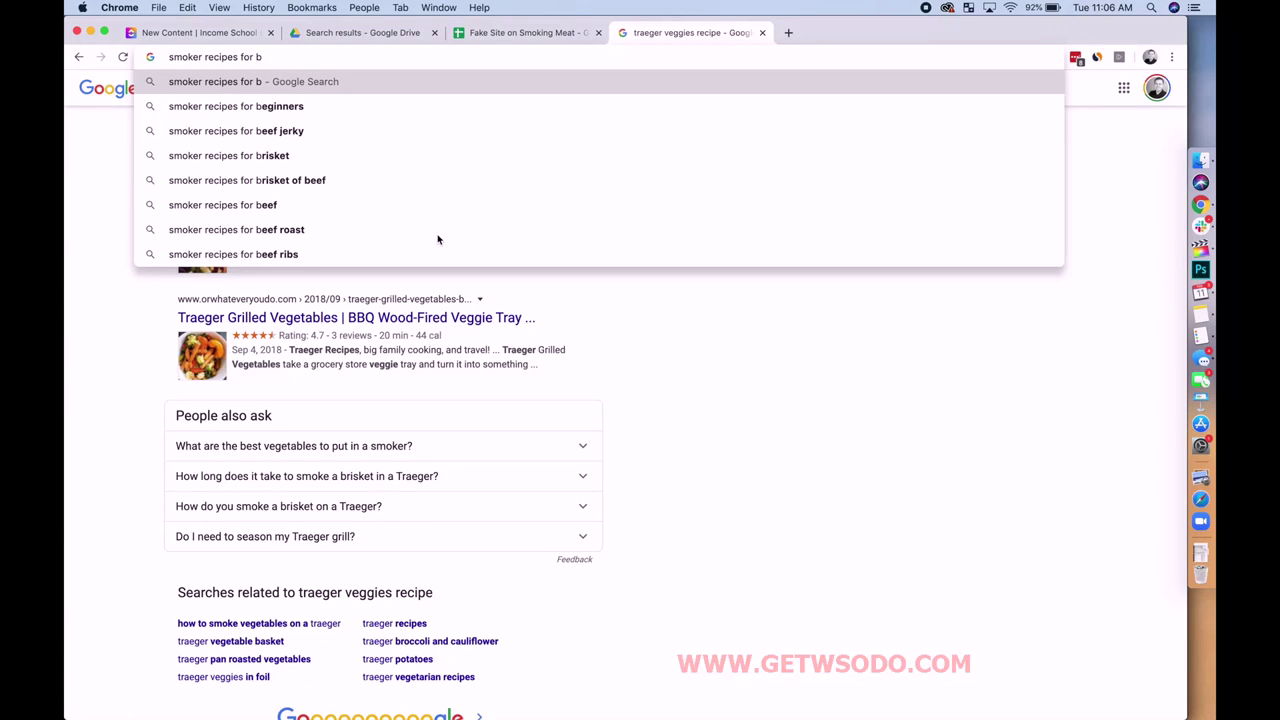
{"action": "key", "text": "BackSpace"}
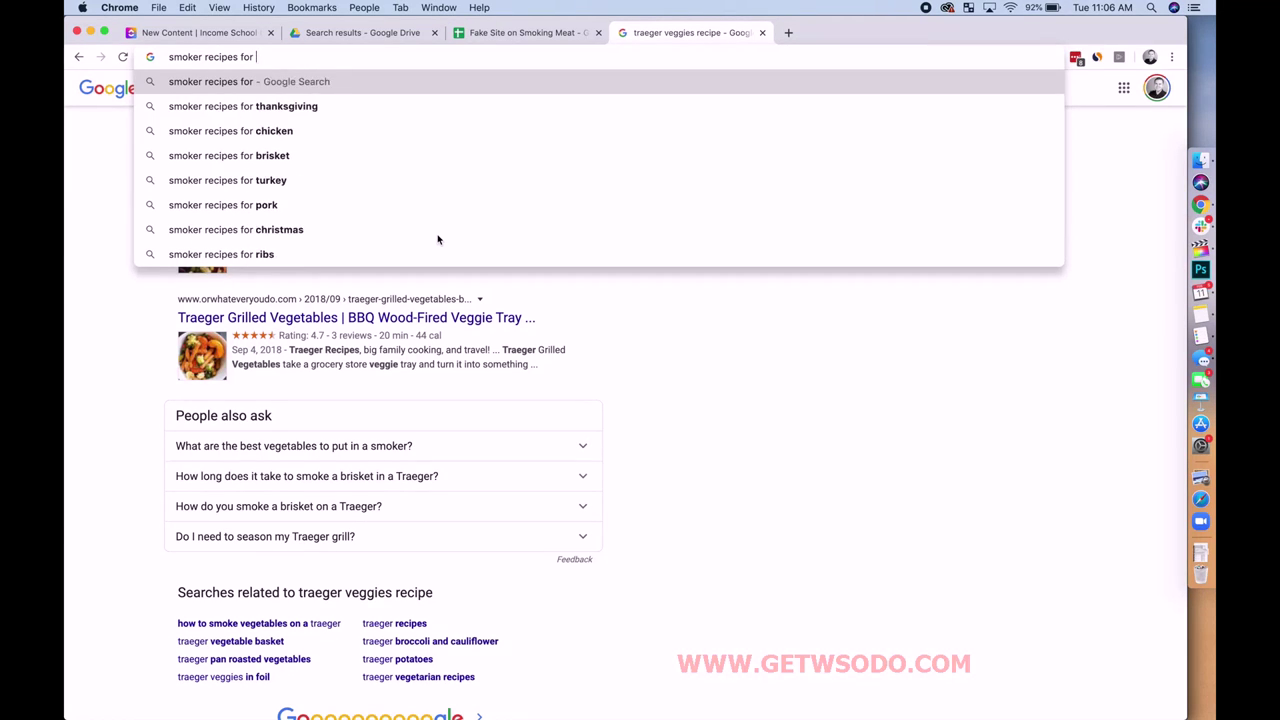
{"action": "type", "text": "c"}
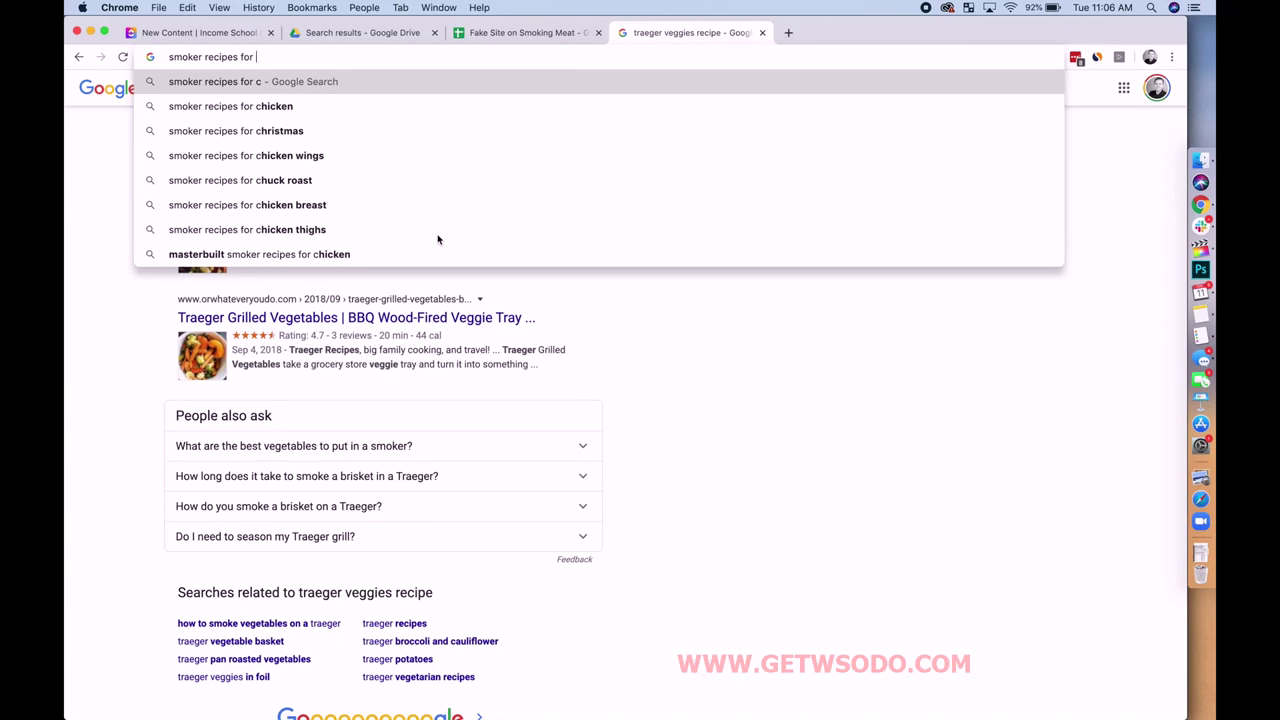
{"action": "key", "text": "BackSpace"}
{"action": "type", "text": "d"}
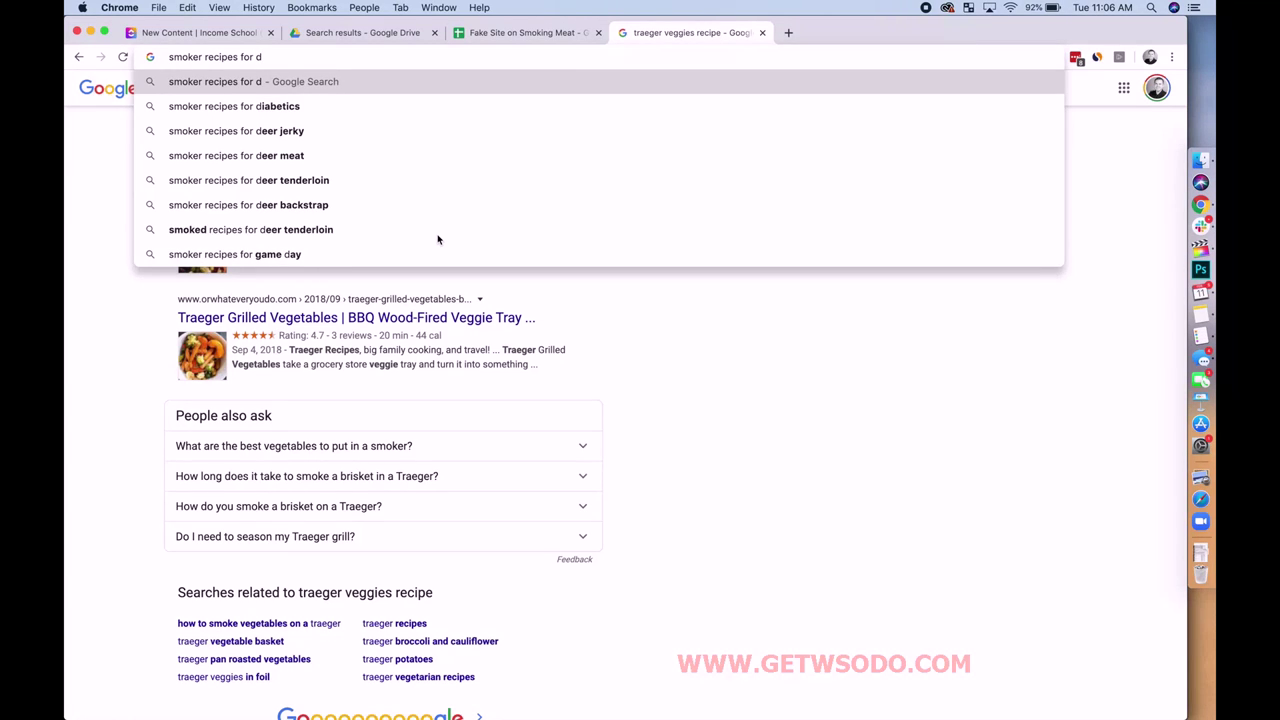
Step: Search the suggested query "smoked recipes for deer tenderloin" and examine which sites and related questions fill the results page
{"action": "left_click", "coordinate": [412, 231]}
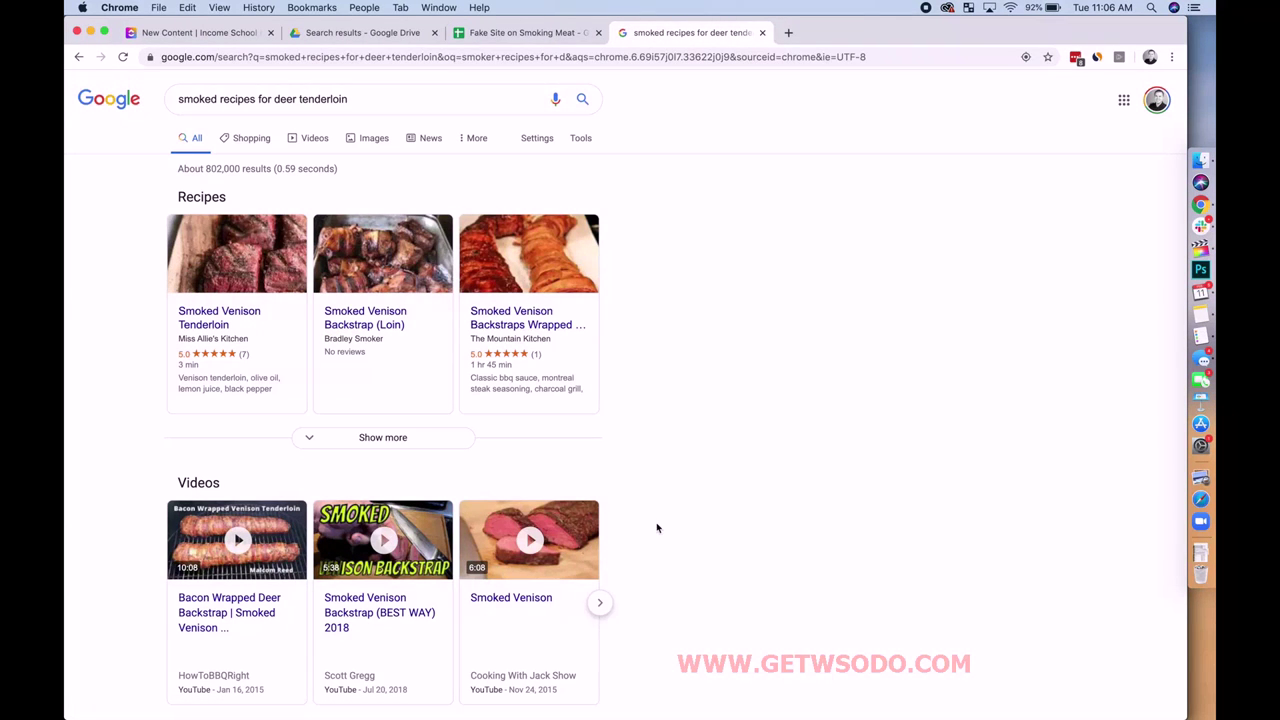
{"action": "scroll", "coordinate": [810, 575], "scroll_direction": "down", "scroll_amount": 2}
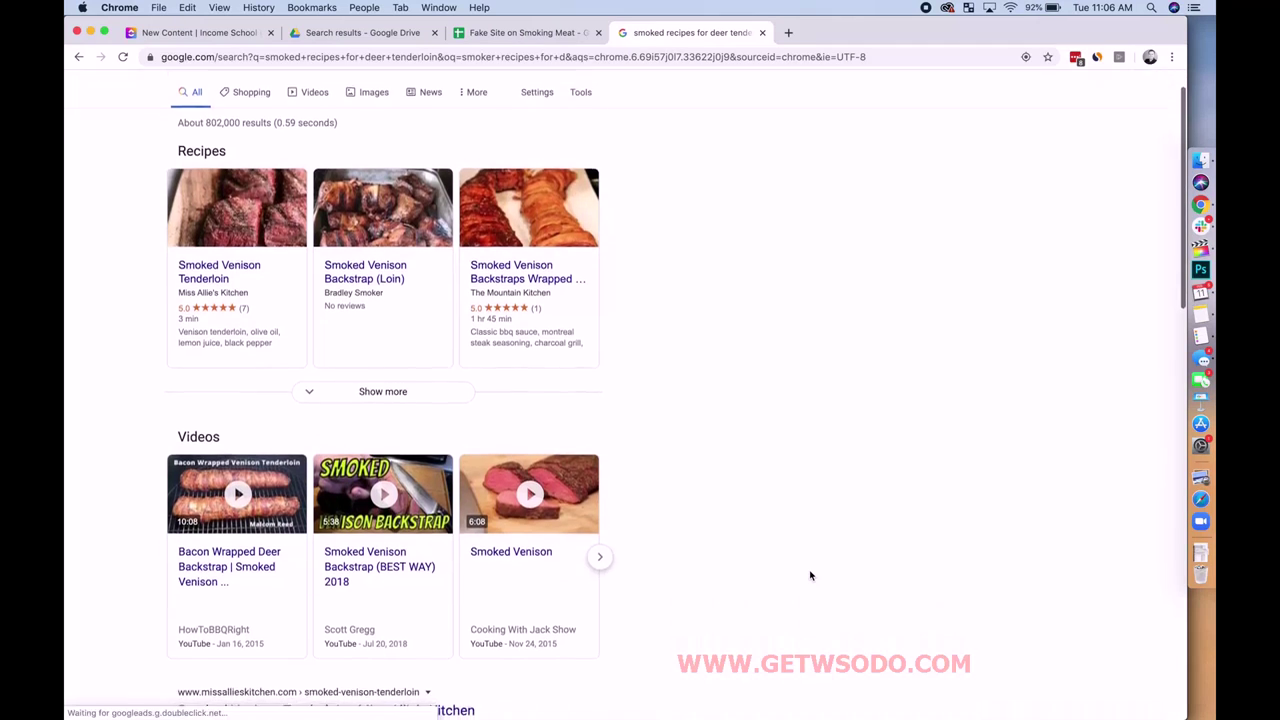
{"action": "scroll", "coordinate": [810, 575], "scroll_direction": "down", "scroll_amount": 10}
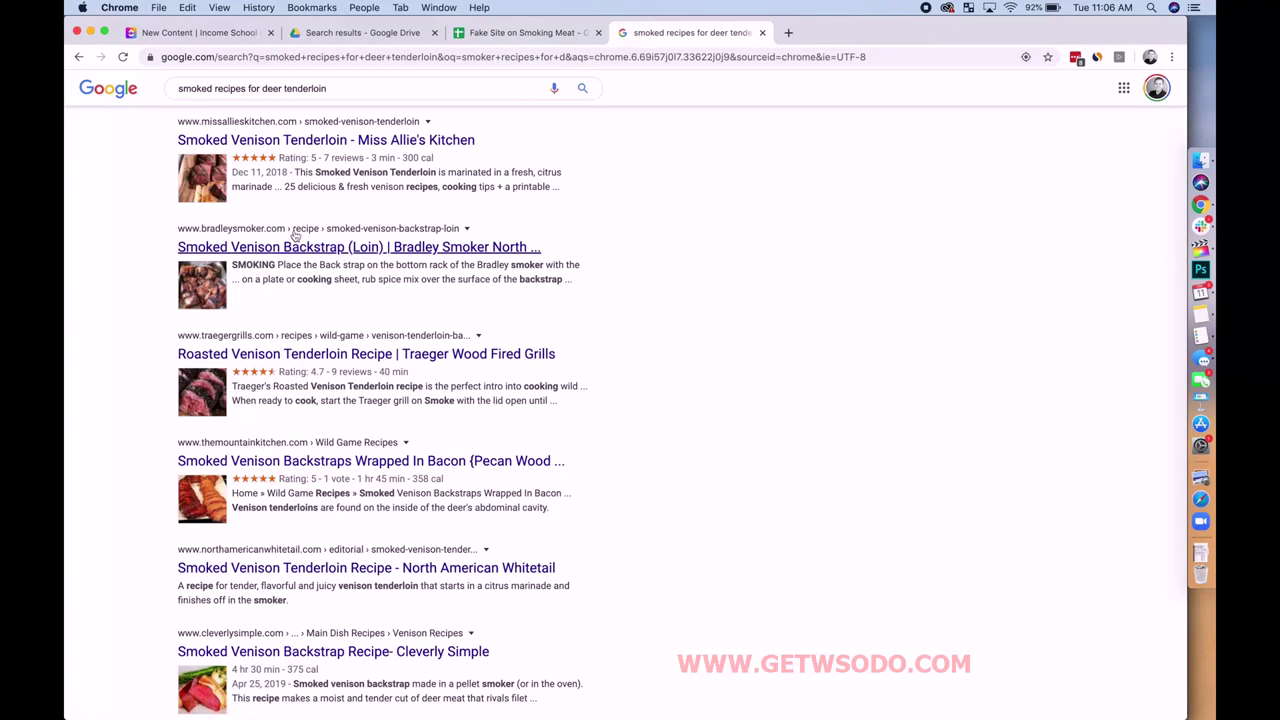
{"action": "scroll", "coordinate": [672, 408], "scroll_direction": "down", "scroll_amount": 1}
{"action": "scroll", "coordinate": [672, 408], "scroll_direction": "down", "scroll_amount": 5}
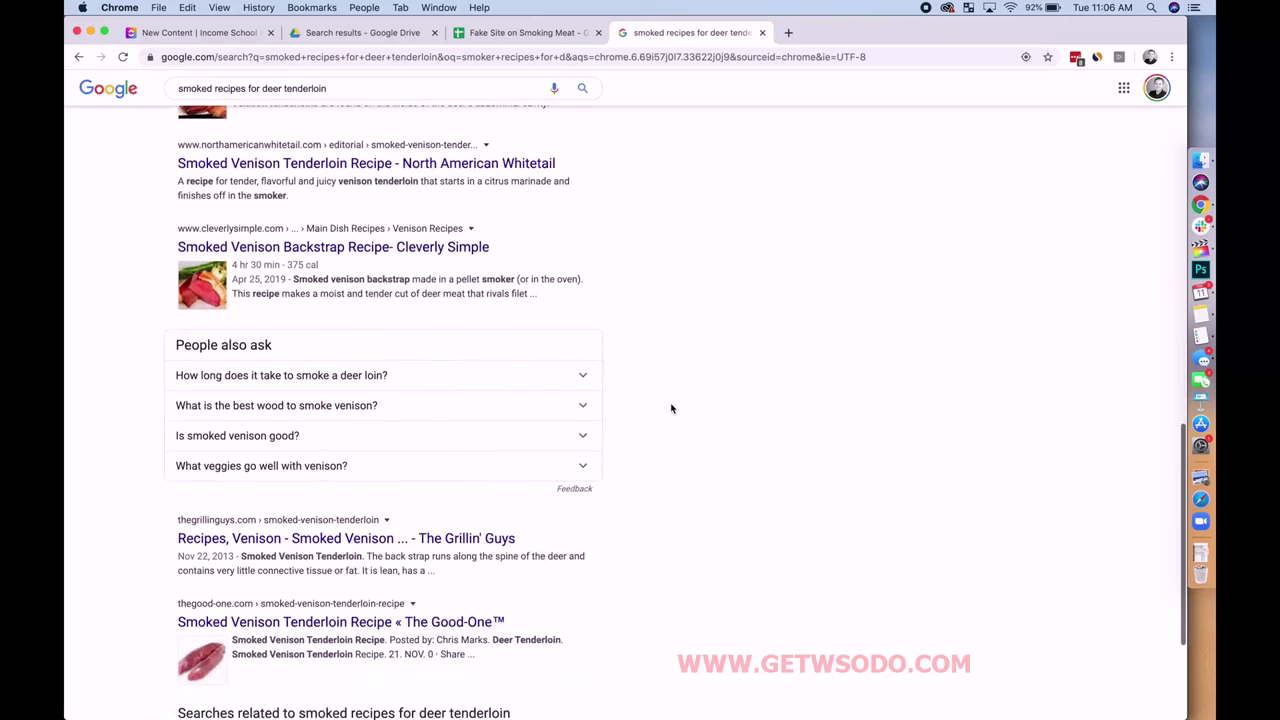
{"action": "scroll", "coordinate": [672, 408], "scroll_direction": "down", "scroll_amount": 1}
{"action": "scroll", "coordinate": [672, 408], "scroll_direction": "down", "scroll_amount": 3}
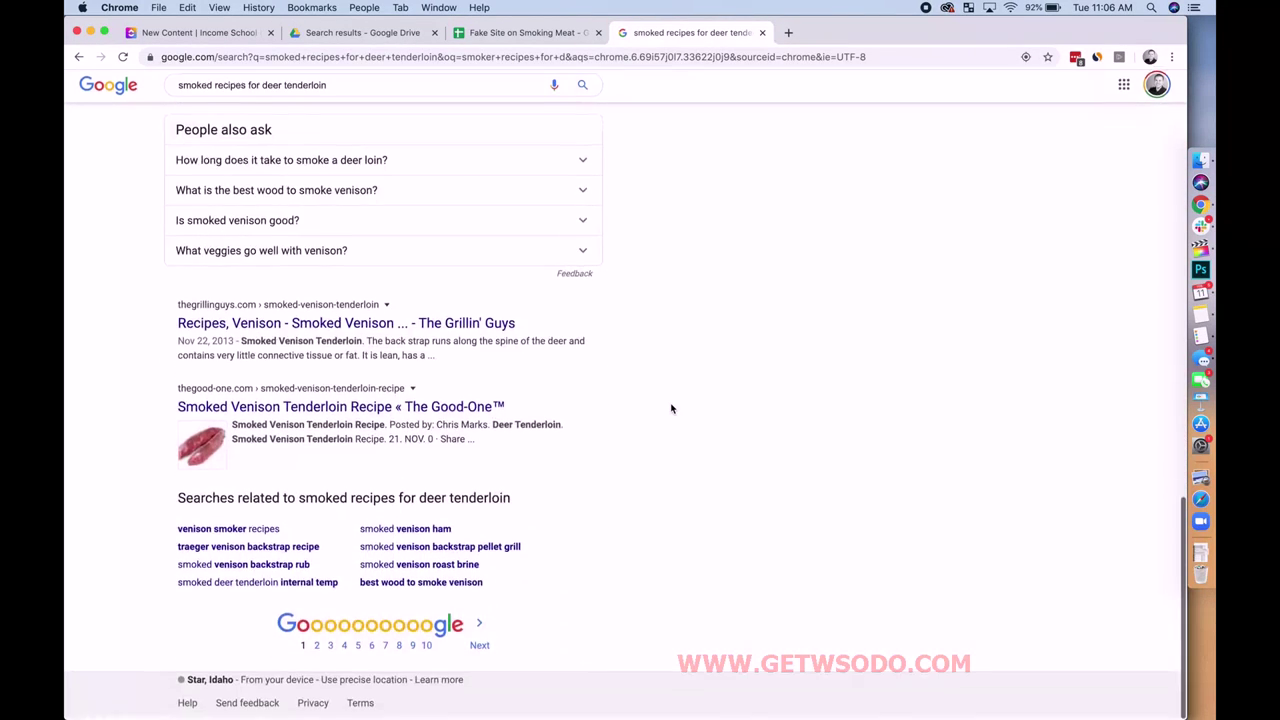
{"action": "scroll", "coordinate": [672, 408], "scroll_direction": "up", "scroll_amount": 3}
{"action": "scroll", "coordinate": [672, 408], "scroll_direction": "up", "scroll_amount": 10}
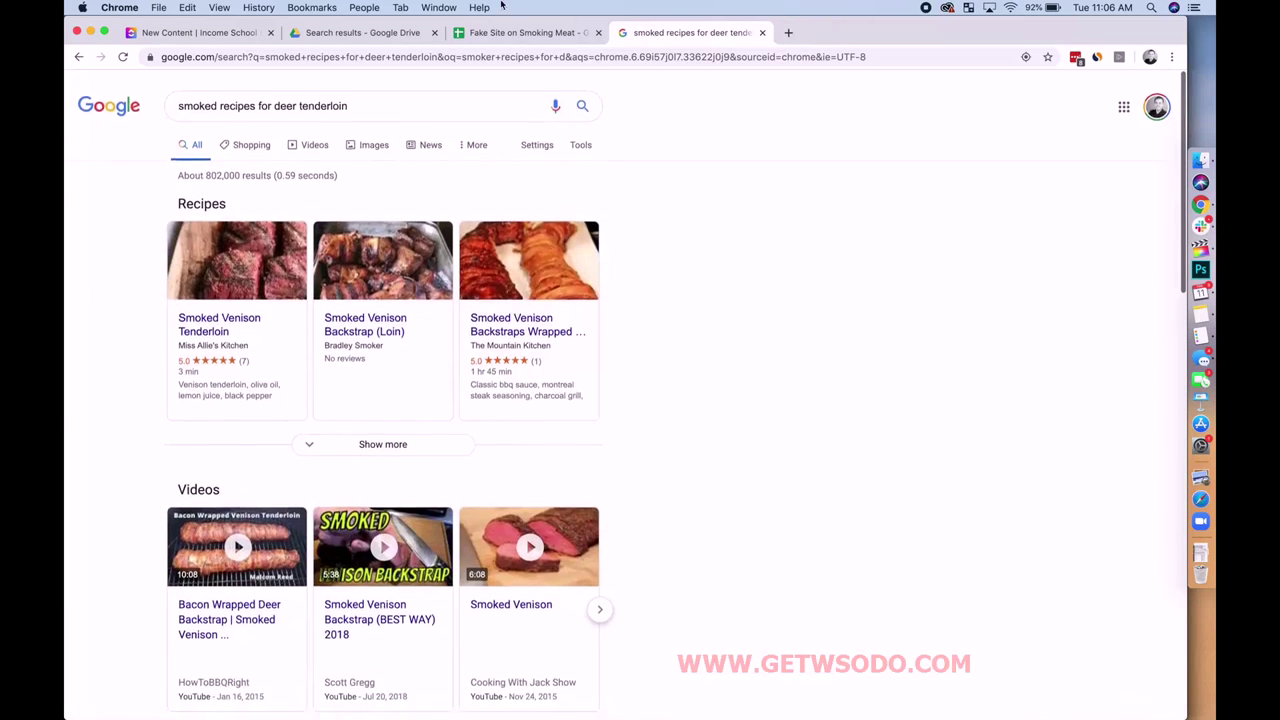
Step: Add "smoked deer tenderloin recipe" as the search query in row 32 of Ideation and Selection
{"action": "key", "text": "ctrl+shift+Tab"}
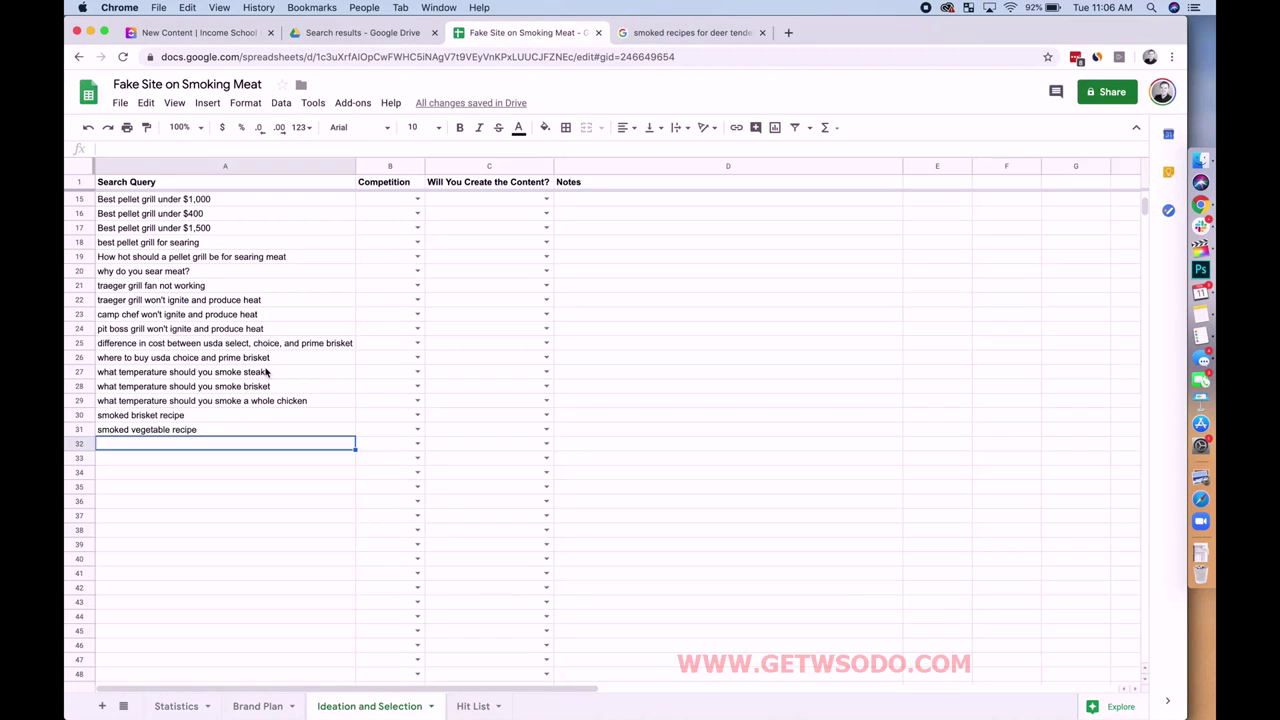
{"action": "type", "text": "smoked deer tender"}
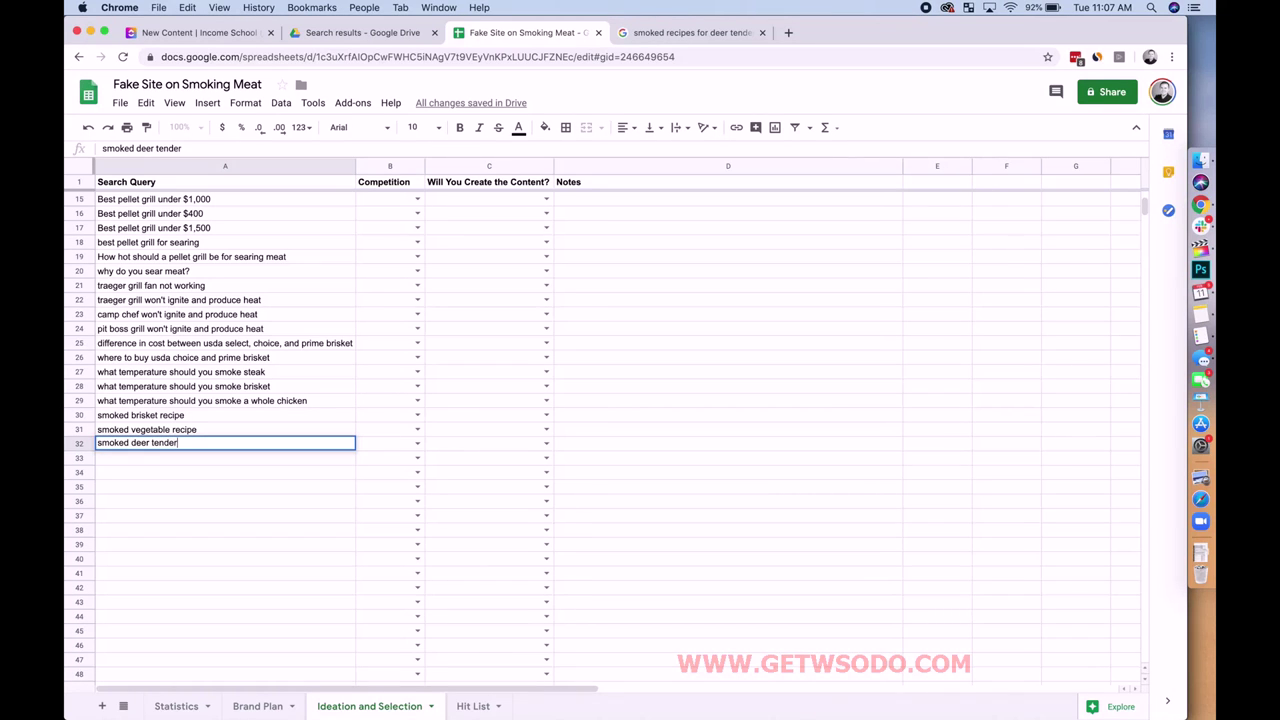
{"action": "type", "text": "loin recipe"}
{"action": "key", "text": "Return"}
Step: Explore Google's autocomplete ideas for "smoked wild hog" and "smoked wild hog recipe"
{"action": "left_click", "coordinate": [633, 34]}
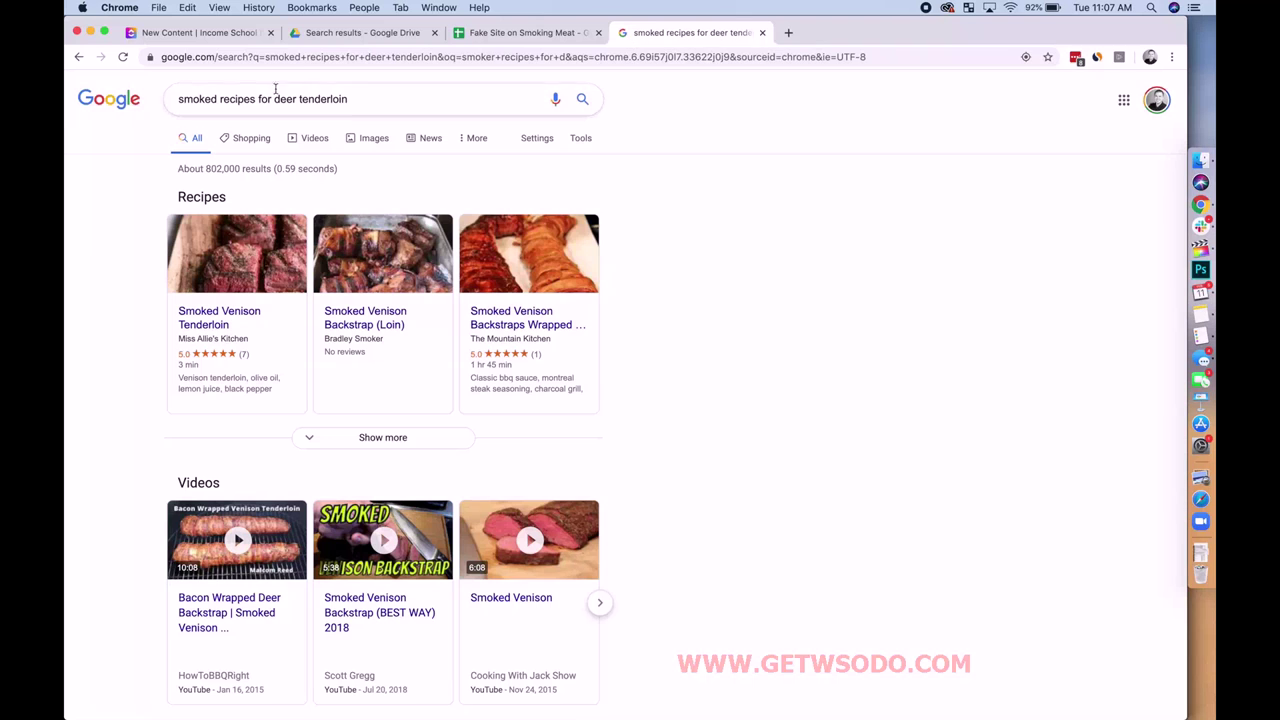
{"action": "left_click_drag", "start_coordinate": [350, 99], "coordinate": [170, 58]}
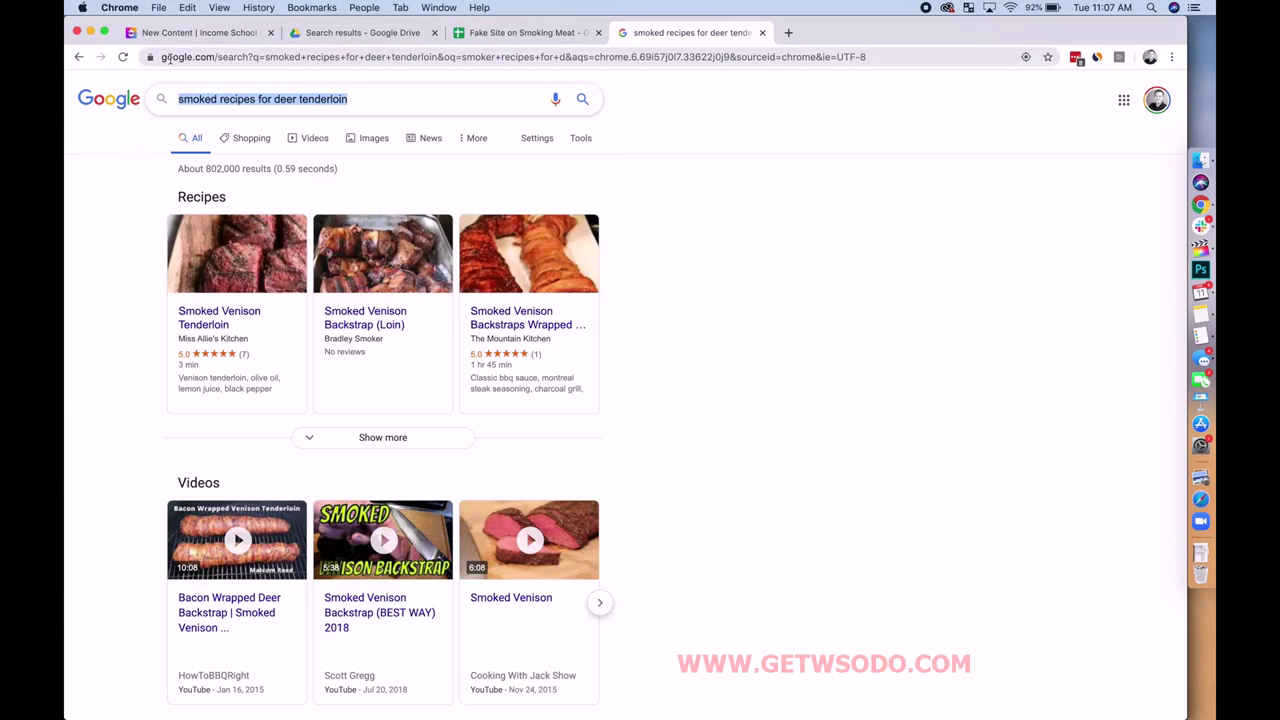
{"action": "type", "text": "smoked wild hog"}
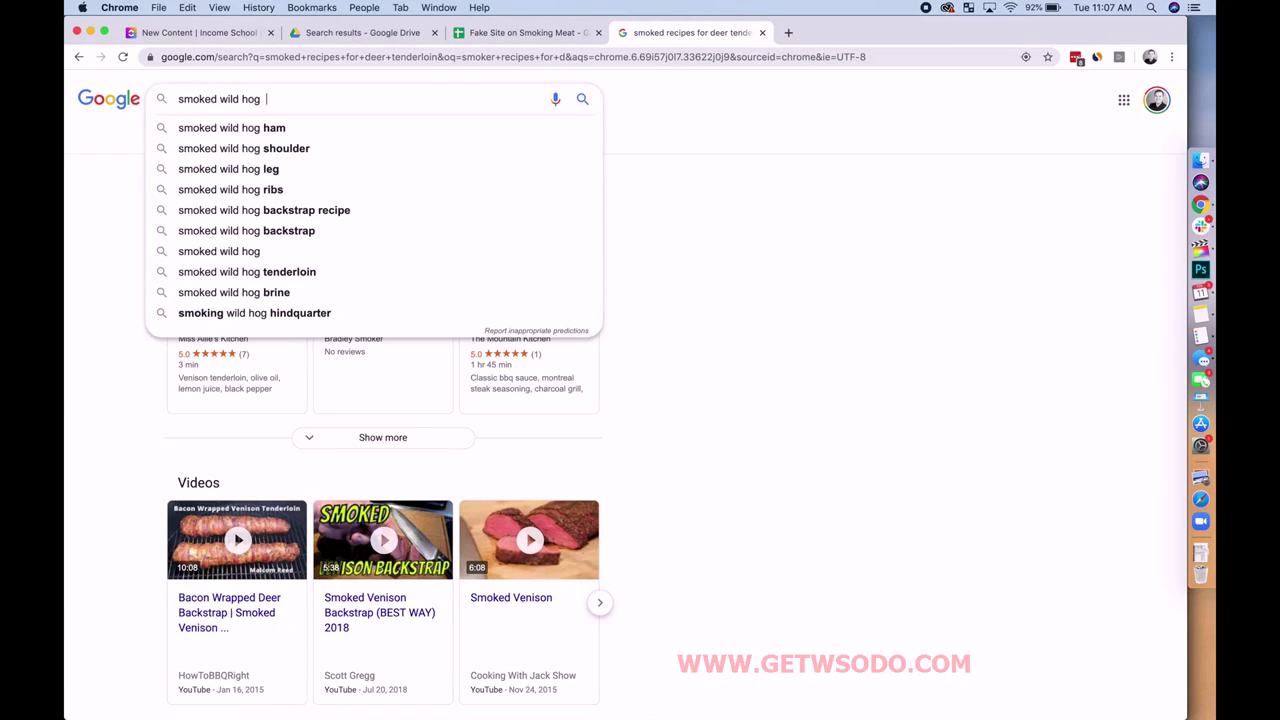
{"action": "type", "text": " recipe"}
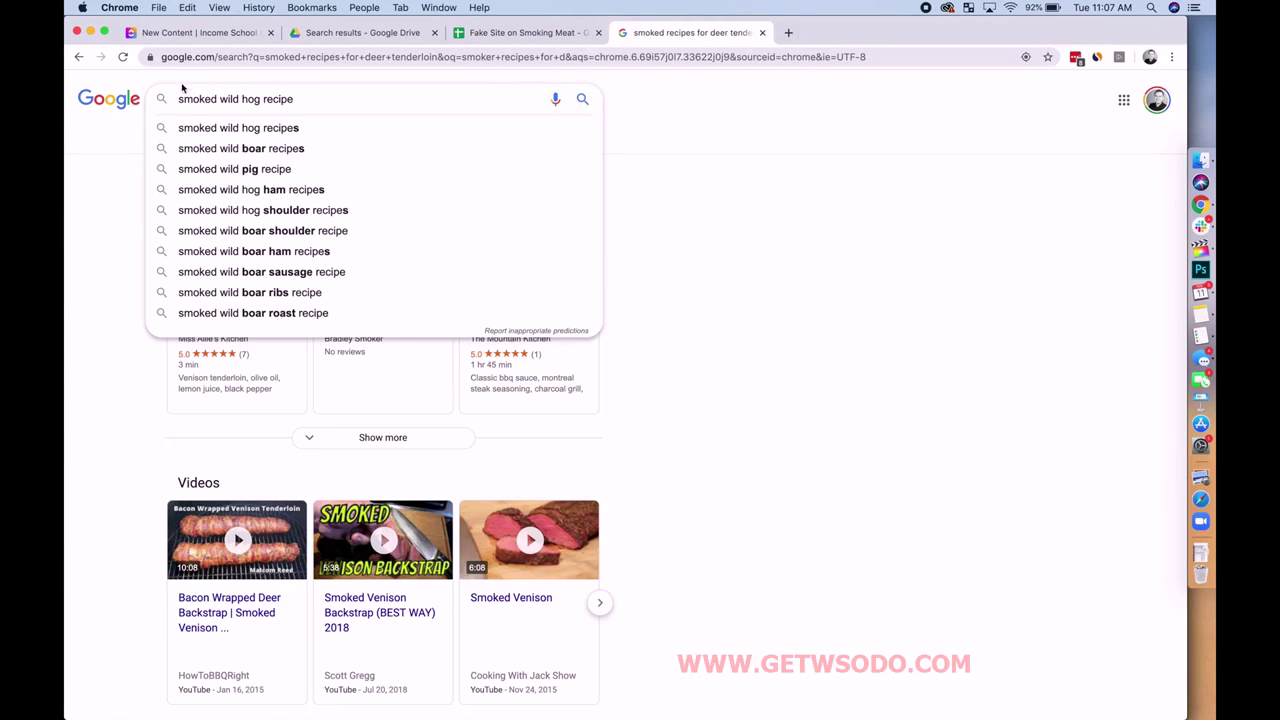
Step: Search the suggested query "smoked wild boar sausage recipe" and examine which sites and related questions fill the results page
{"action": "left_click", "coordinate": [294, 272]}
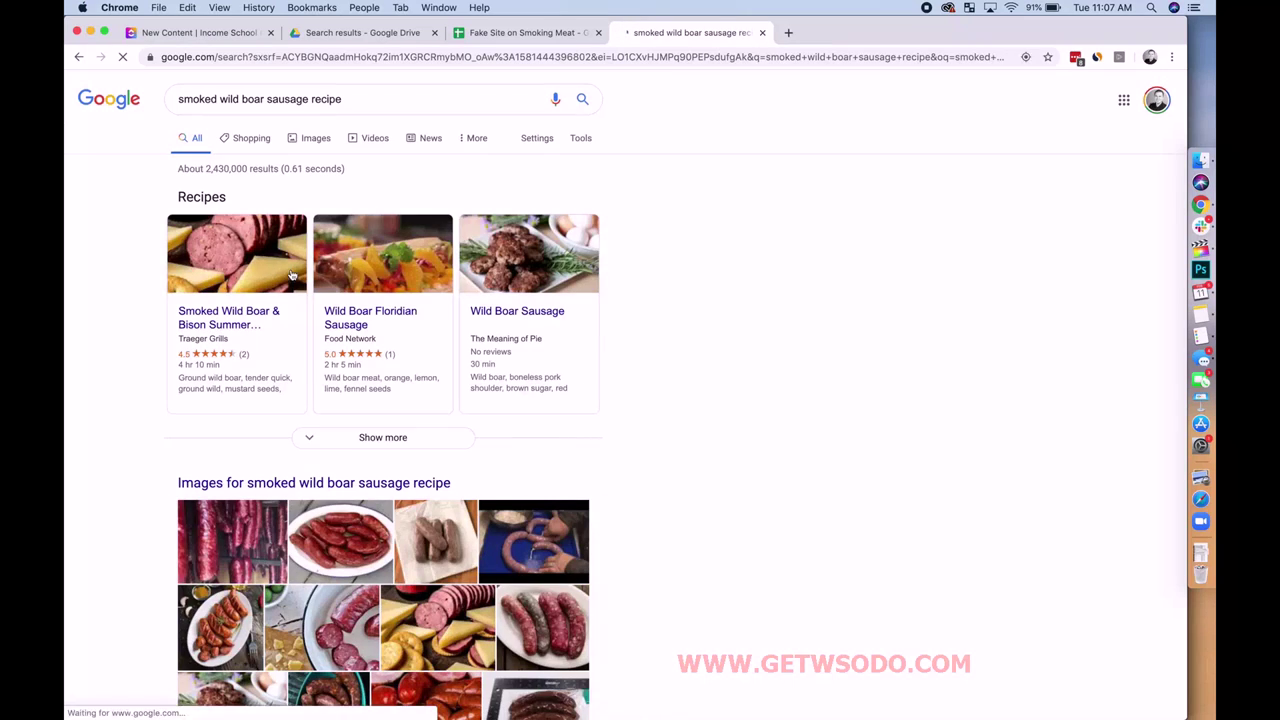
{"action": "scroll", "coordinate": [793, 515], "scroll_direction": "down", "scroll_amount": 1}
{"action": "scroll", "coordinate": [793, 515], "scroll_direction": "down", "scroll_amount": 6}
{"action": "scroll", "coordinate": [793, 515], "scroll_direction": "down", "scroll_amount": 4}
{"action": "scroll", "coordinate": [793, 515], "scroll_direction": "down", "scroll_amount": 1}
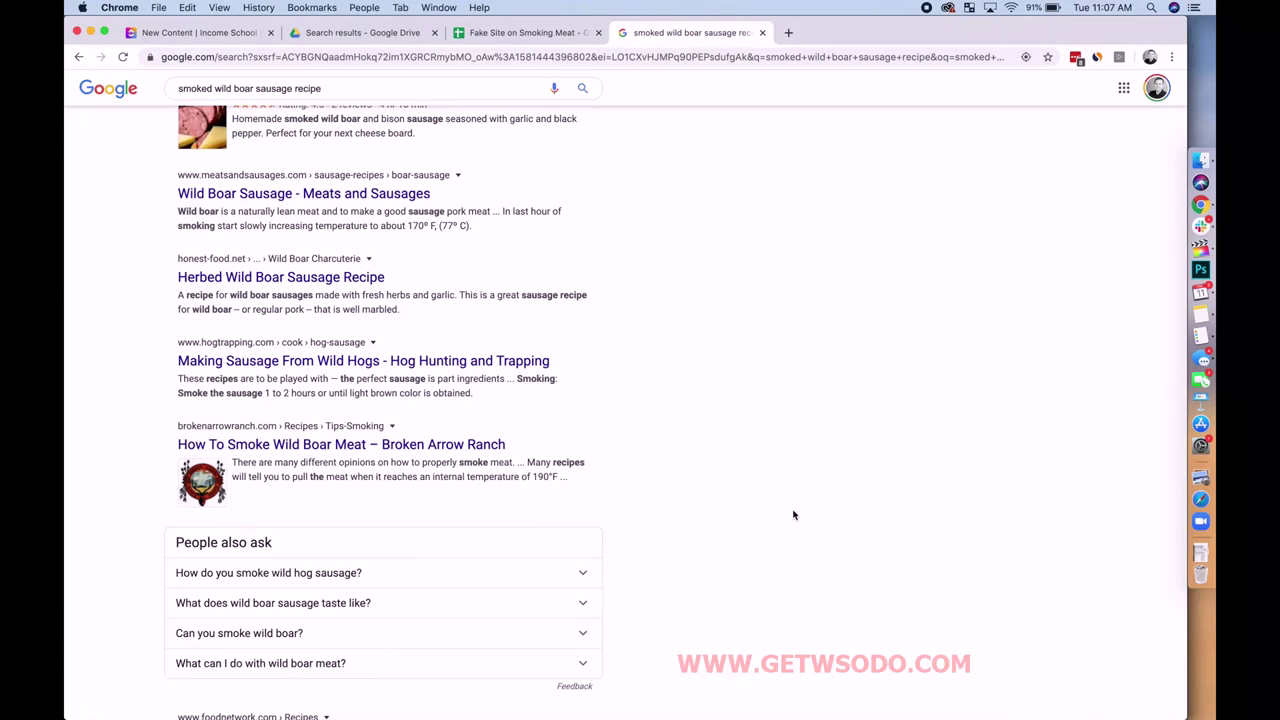
{"action": "scroll", "coordinate": [793, 515], "scroll_direction": "up", "scroll_amount": 10}
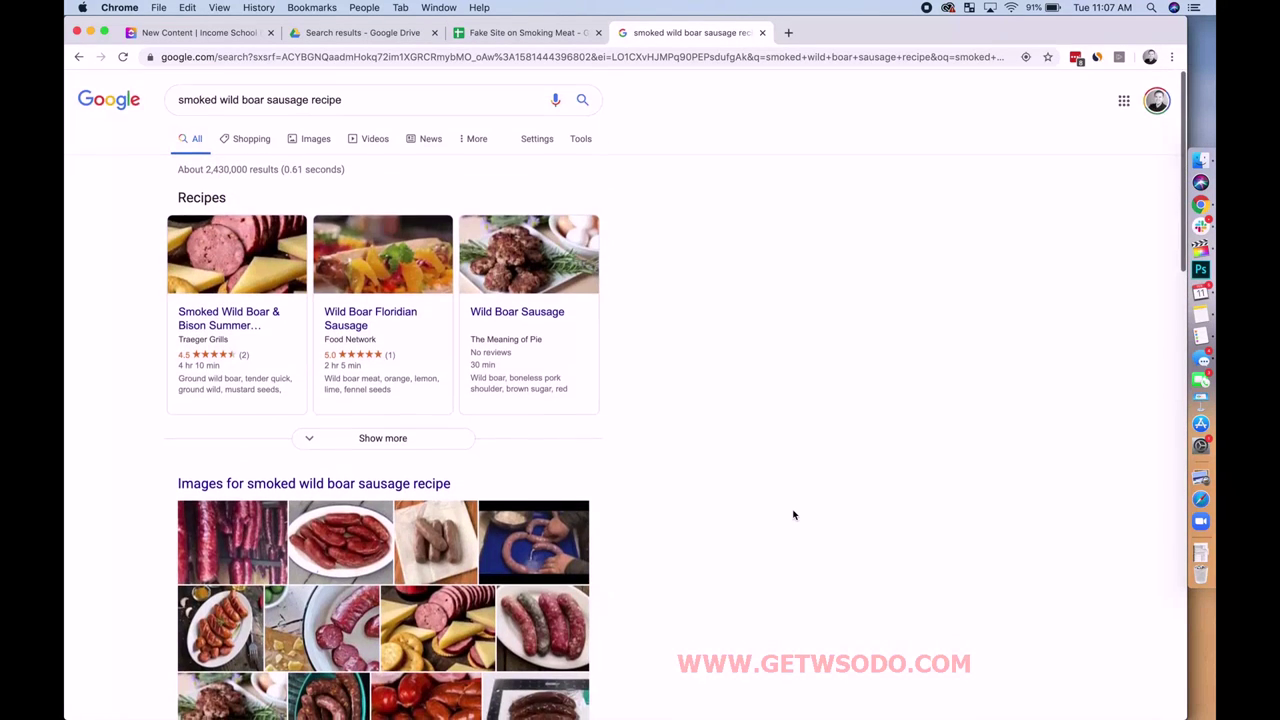
{"action": "triple_click", "coordinate": [260, 99]}
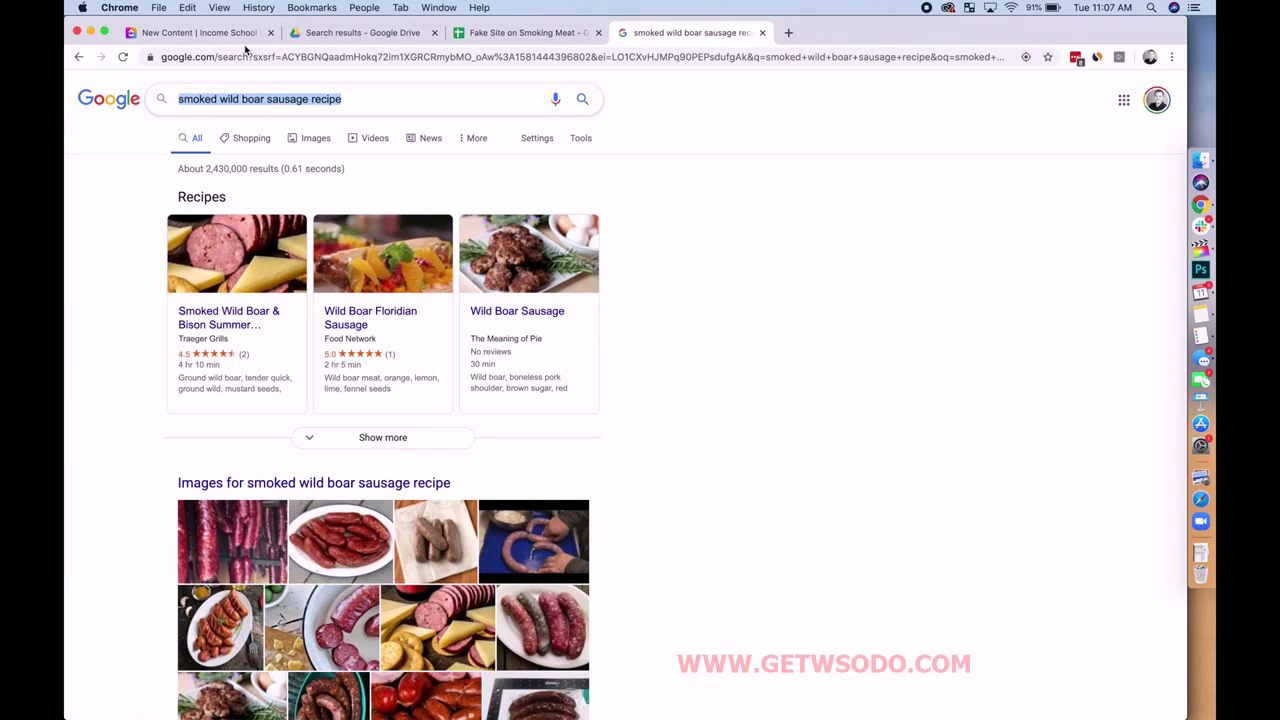
Step: Check the Brand Plan sheet of the Fake Site on Smoking Meat spreadsheet for the next category, Cooking a brisket, and return to Ideation and Selection
{"action": "left_click", "coordinate": [525, 33]}
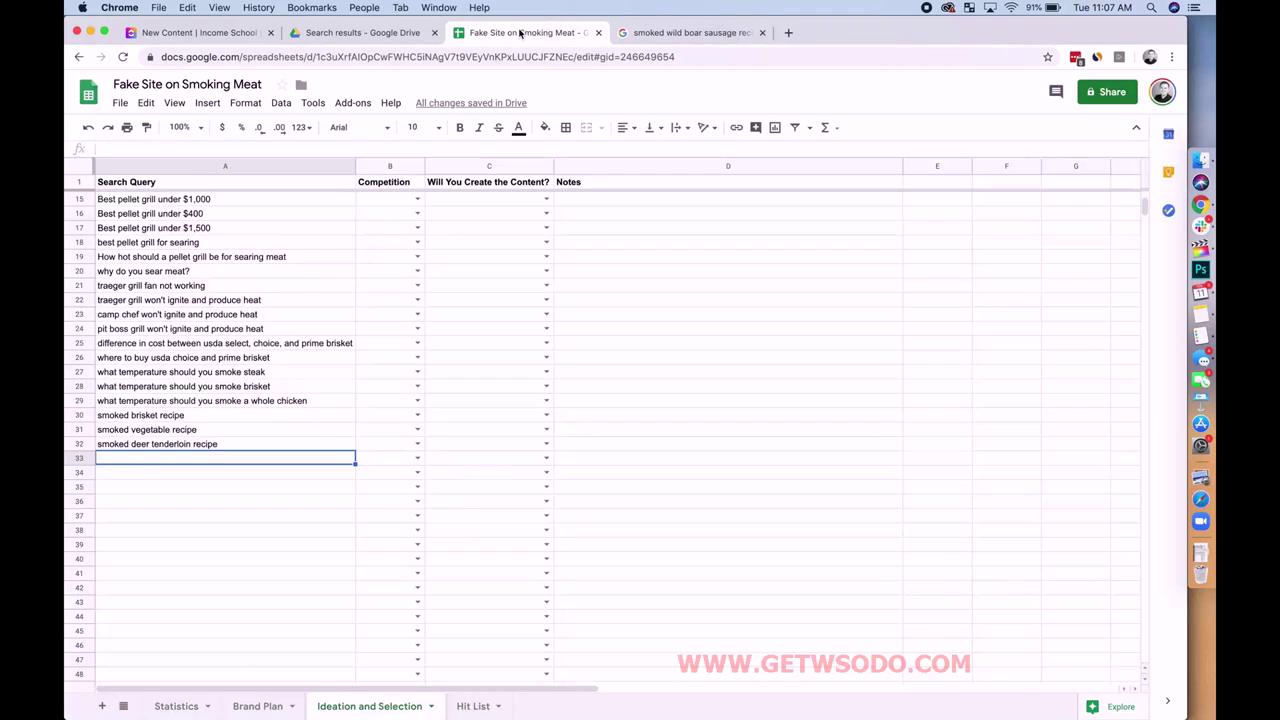
{"action": "left_click", "coordinate": [250, 708]}
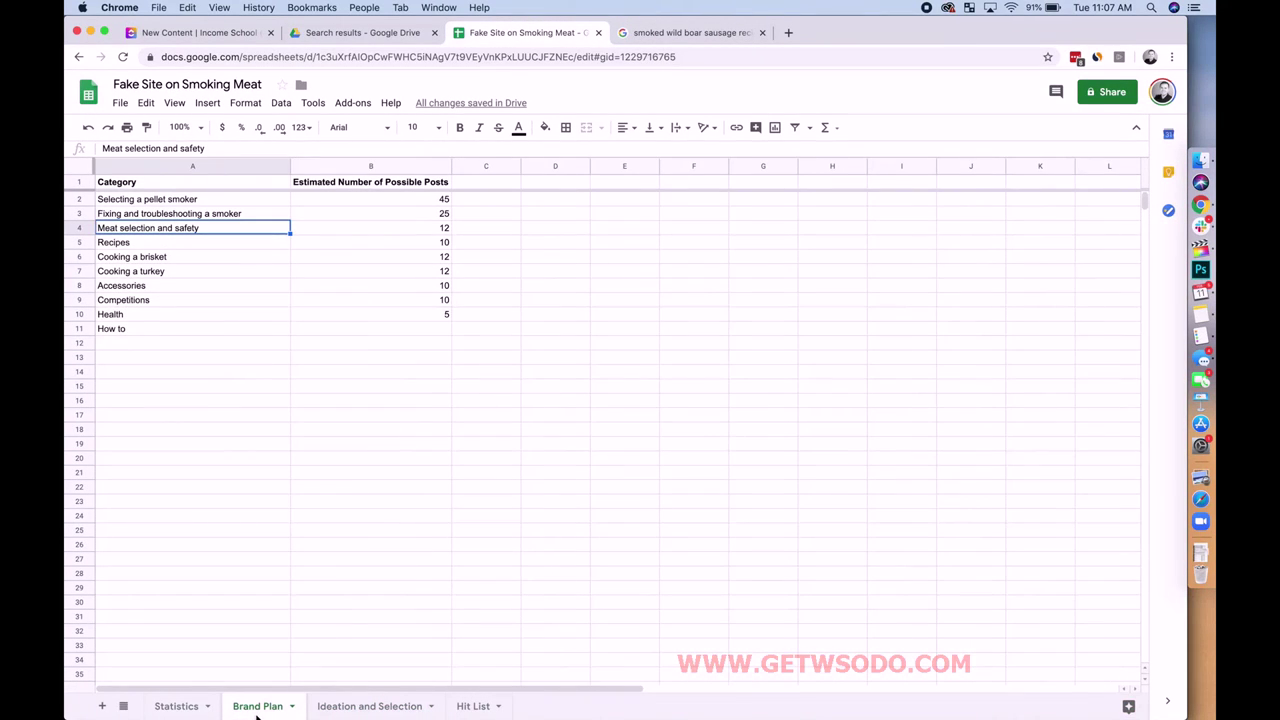
{"action": "left_click", "coordinate": [191, 260]}
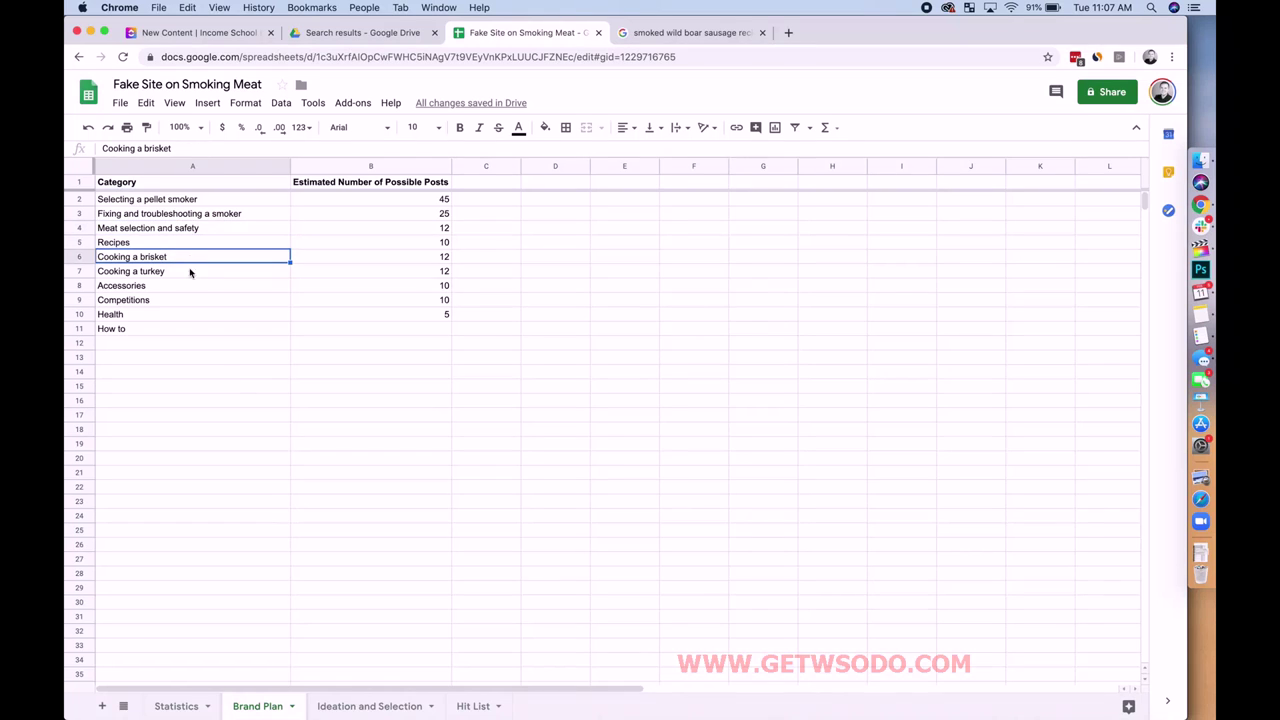
{"action": "left_click", "coordinate": [337, 705]}
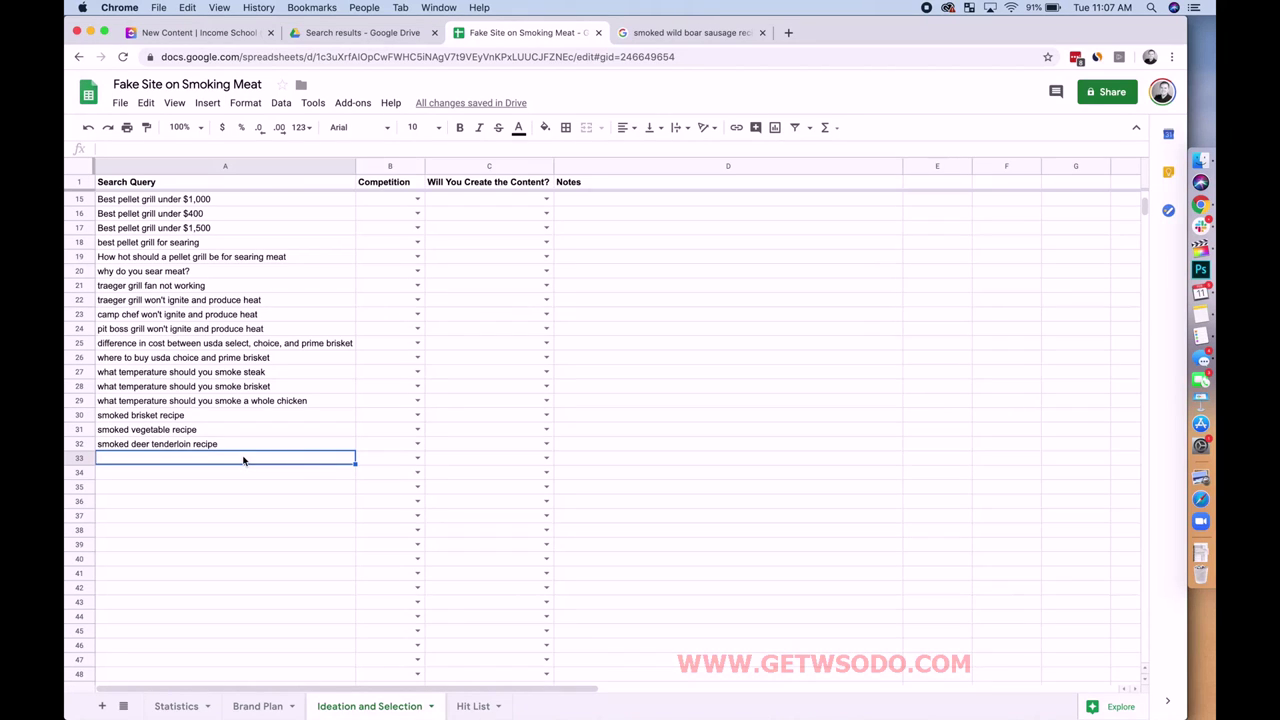
Step: Explore Google's autocomplete ideas for "smoked brisket" and "how to smoke a brisket"
{"action": "left_click", "coordinate": [656, 33]}
{"action": "left_click", "coordinate": [640, 60]}
{"action": "type", "text": "smoked brisket"}
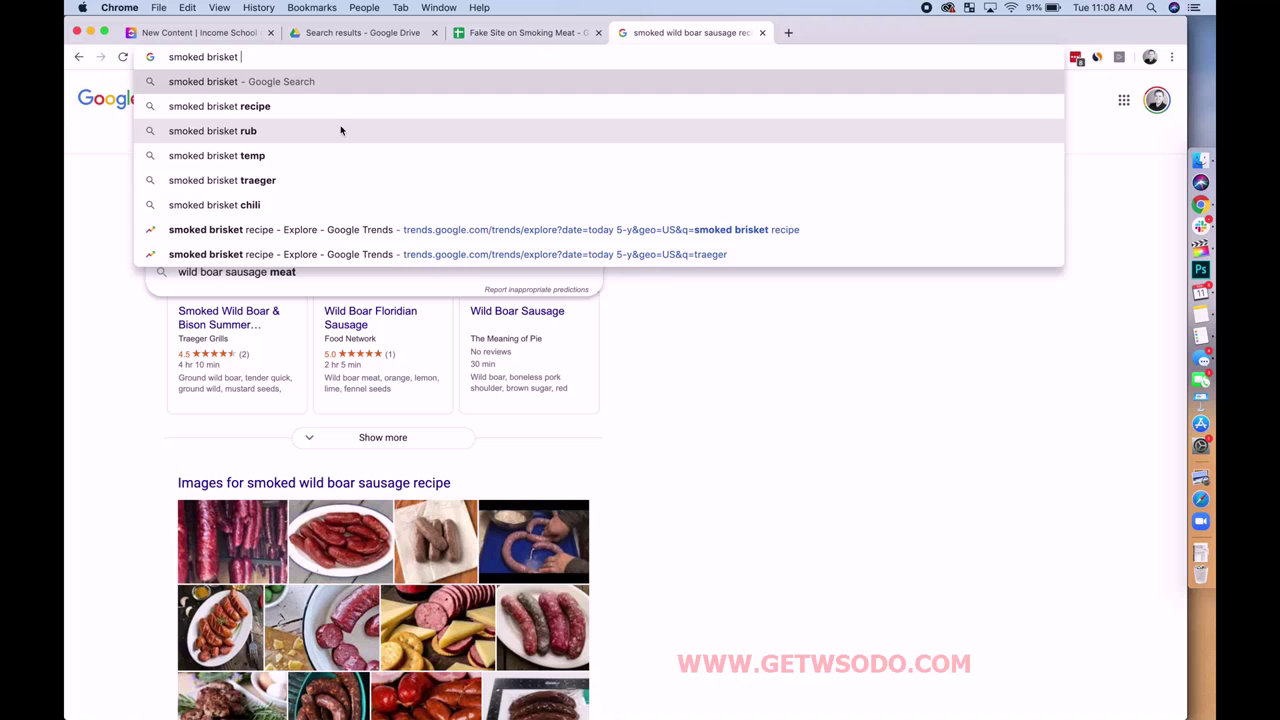
{"action": "left_click_drag", "start_coordinate": [265, 60], "coordinate": [99, 17]}
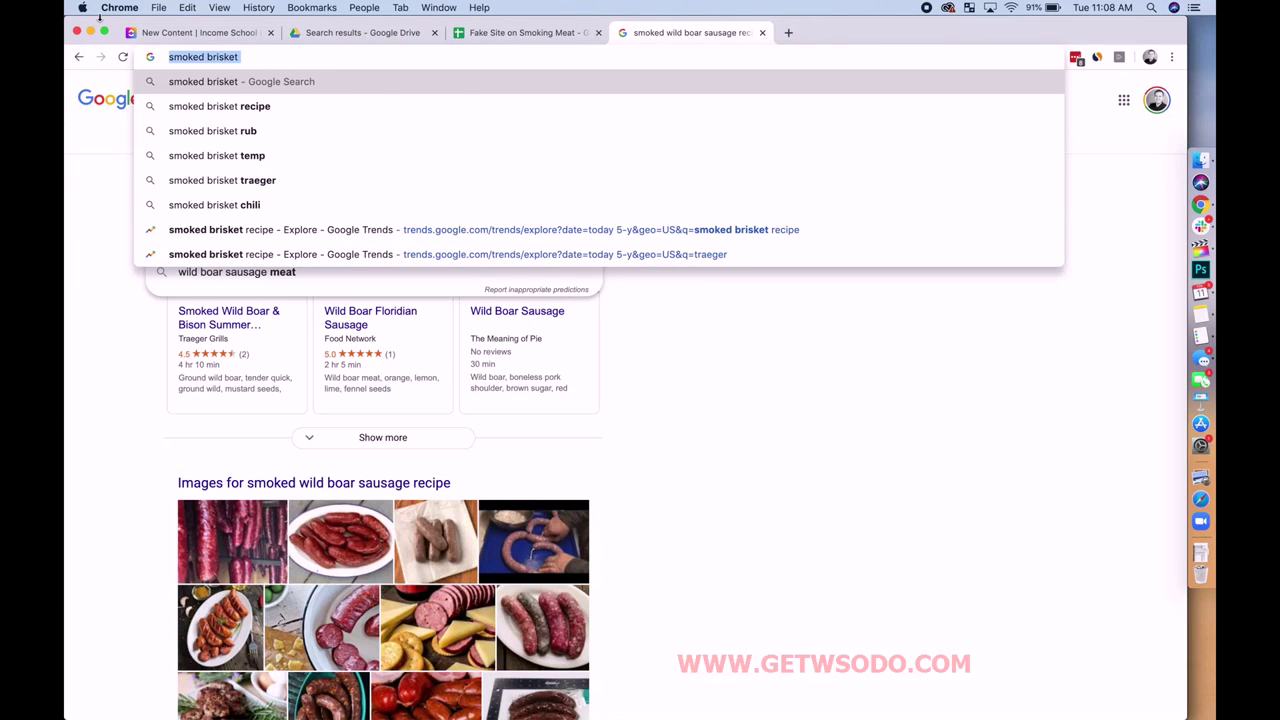
{"action": "type", "text": "how to sm"}
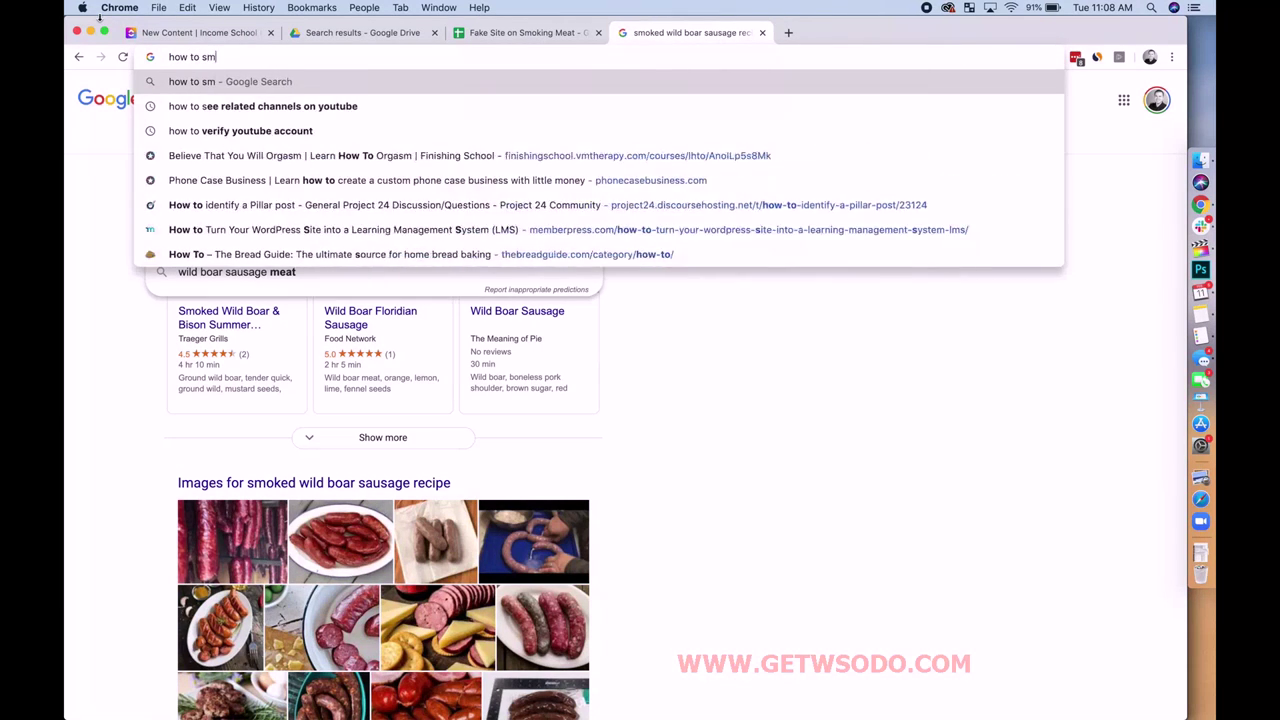
{"action": "type", "text": "oke a brisket"}
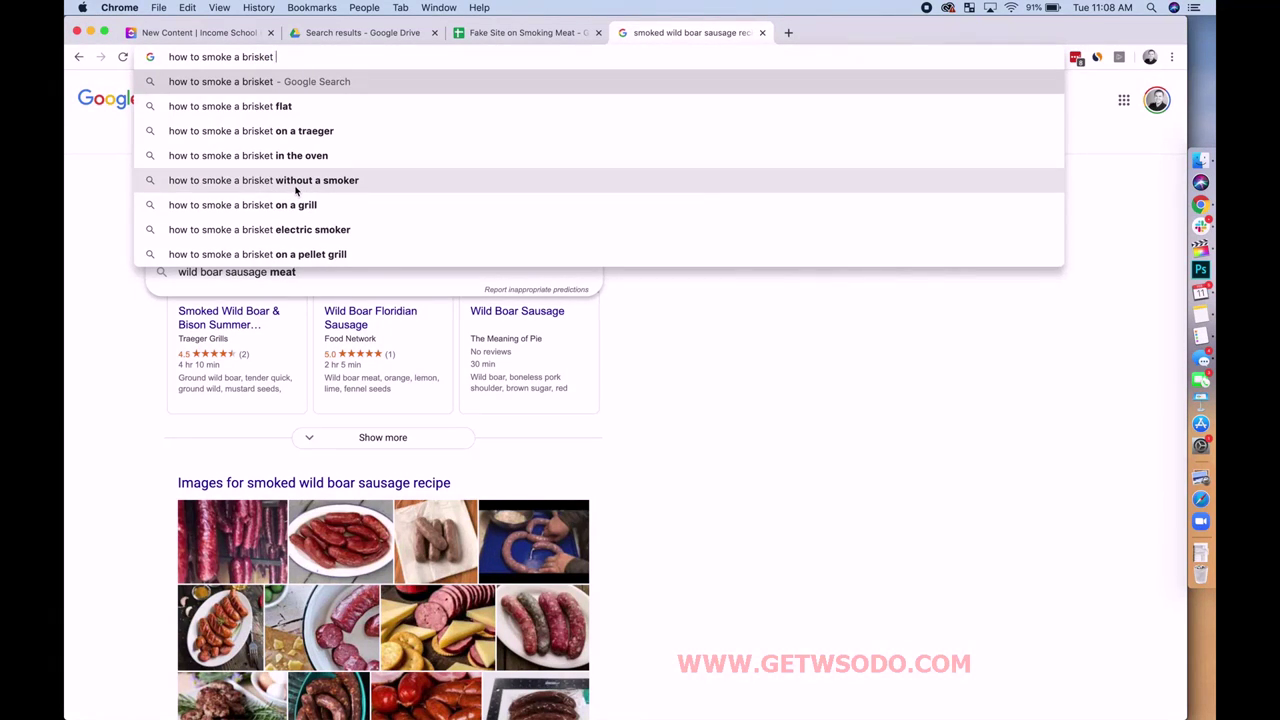
Step: Add "how to smoke a brisket without a smoker" as the search query in row 33 of Ideation and Selection
{"action": "left_click", "coordinate": [540, 33]}
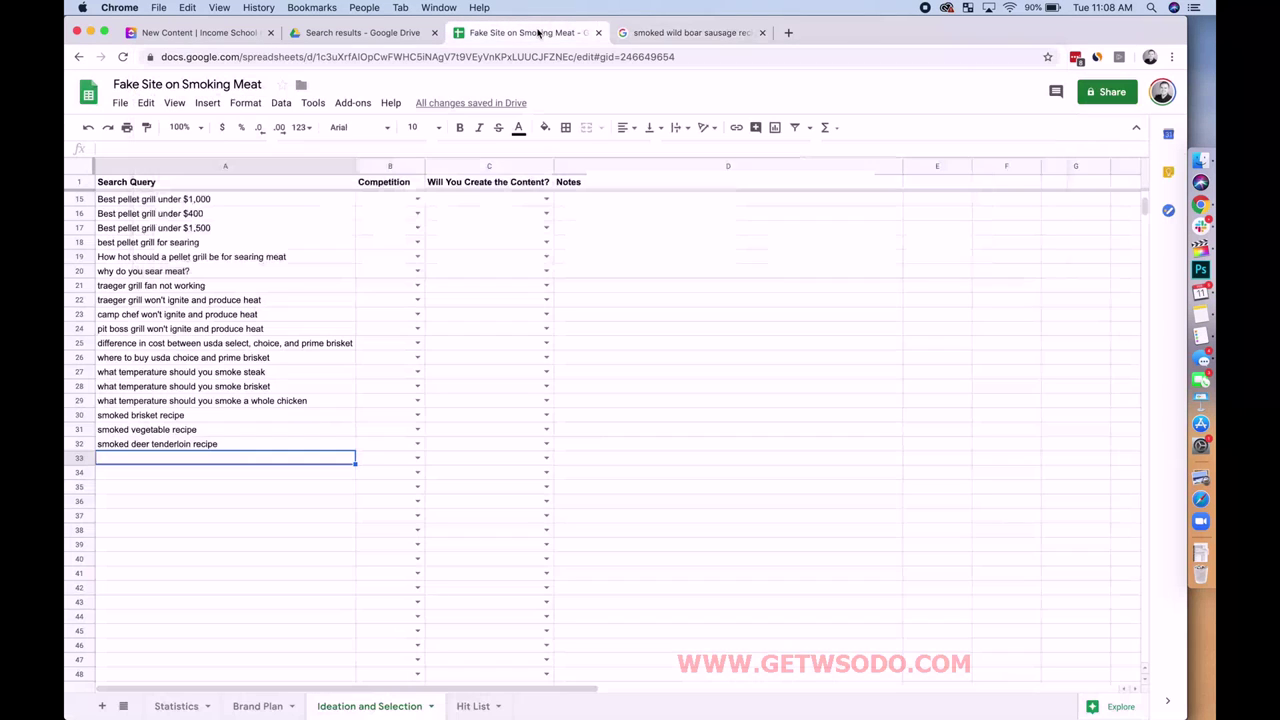
{"action": "type", "text": "how to smoke a br"}
{"action": "type", "text": "isk"}
{"action": "key", "text": "BackSpace"}
{"action": "type", "text": "sket without a smoker"}
{"action": "key", "text": "Return"}
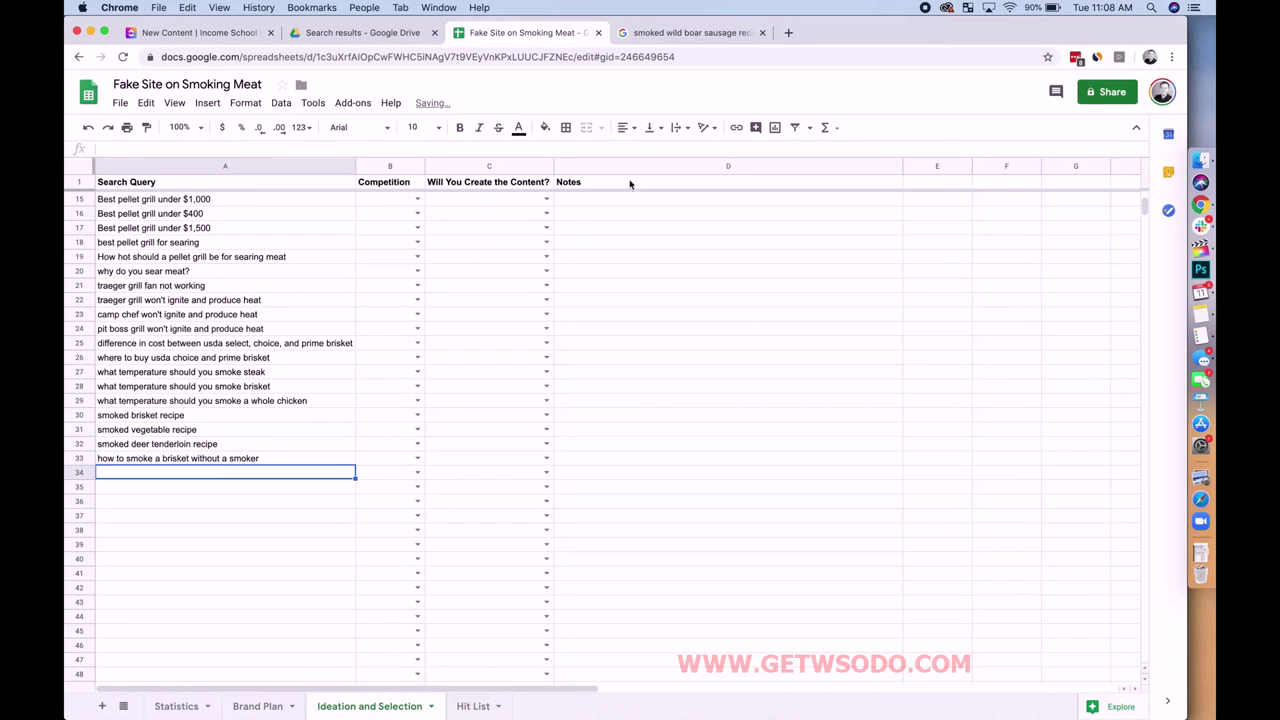
Step: Explore Google's autocomplete ideas for "smoking brisket" and look over the results for the suggested query "smoking brisket temp"
{"action": "left_click", "coordinate": [654, 32]}
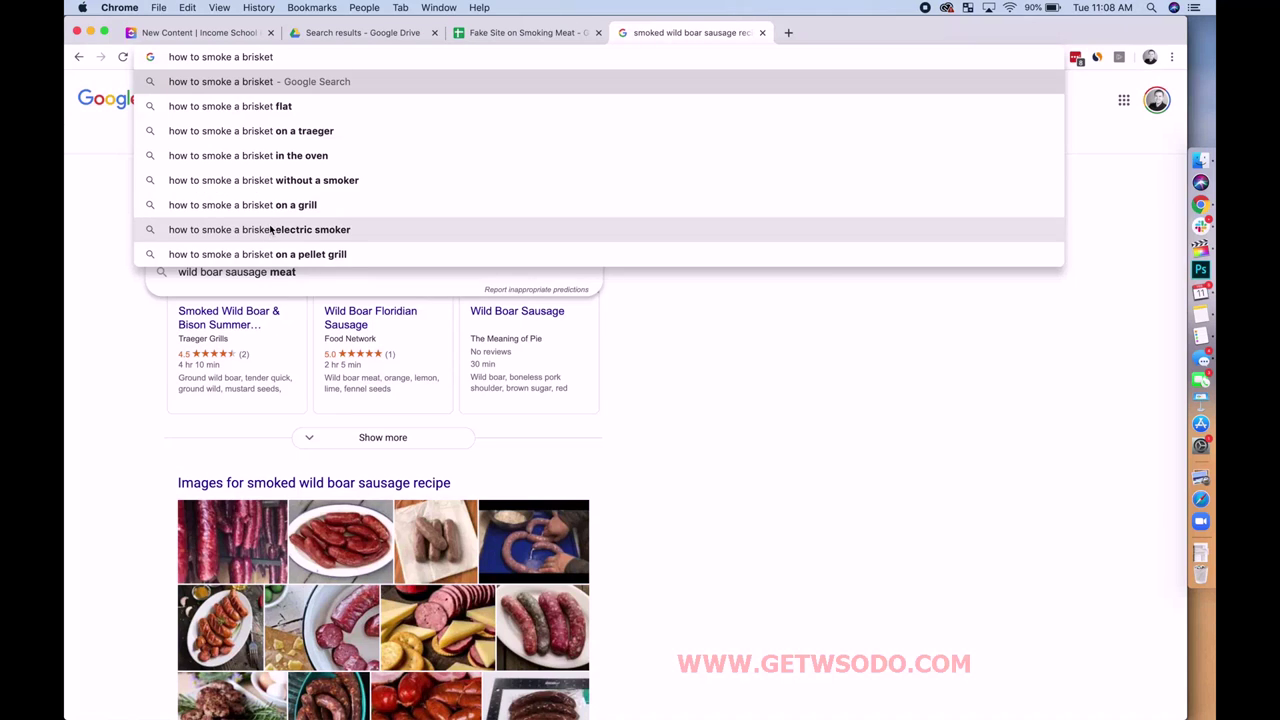
{"action": "left_click_drag", "start_coordinate": [291, 60], "coordinate": [74, 42]}
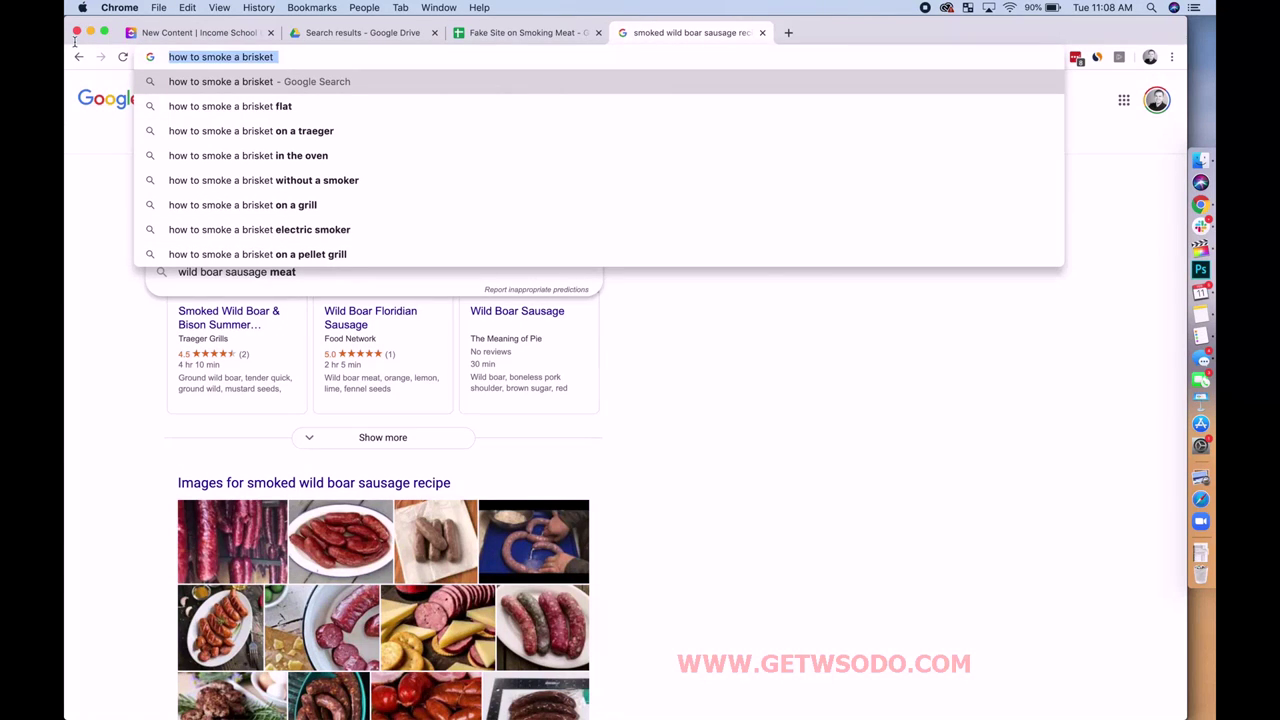
{"action": "type", "text": "smoking brisket"}
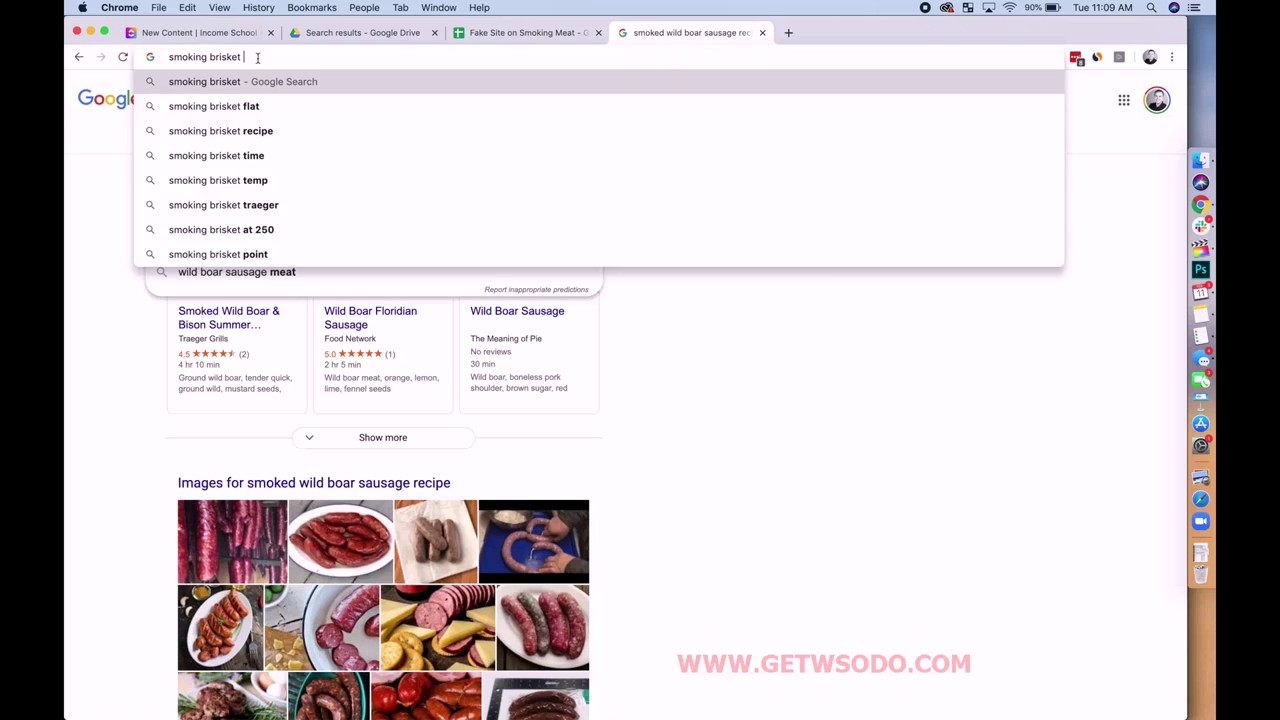
{"action": "left_click", "coordinate": [243, 180]}
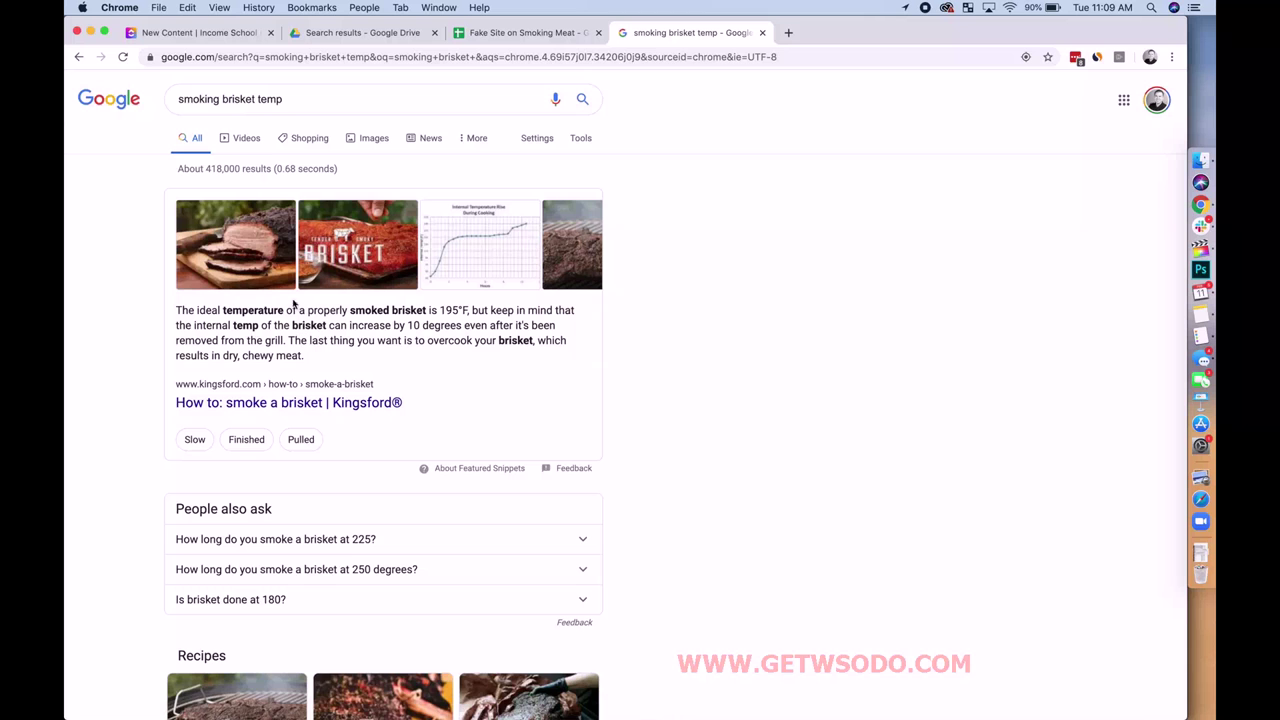
{"action": "scroll", "coordinate": [372, 313], "scroll_direction": "down", "scroll_amount": 5}
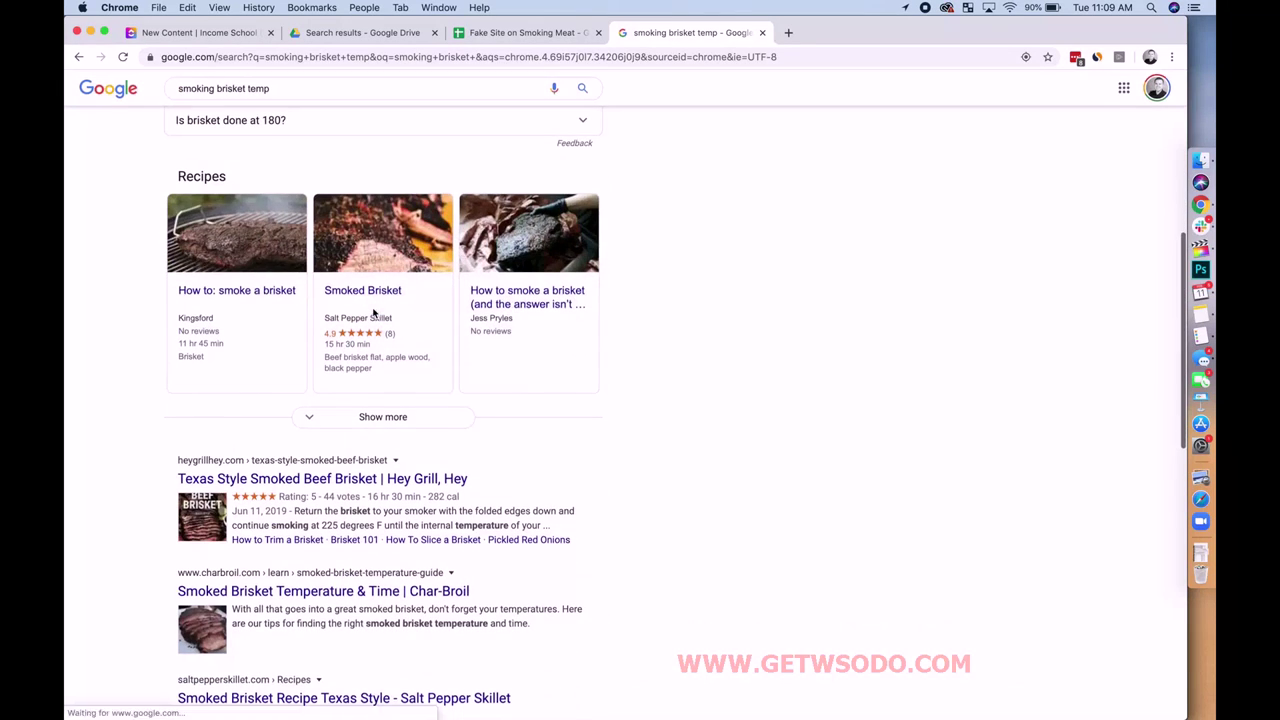
{"action": "scroll", "coordinate": [372, 313], "scroll_direction": "up", "scroll_amount": 5}
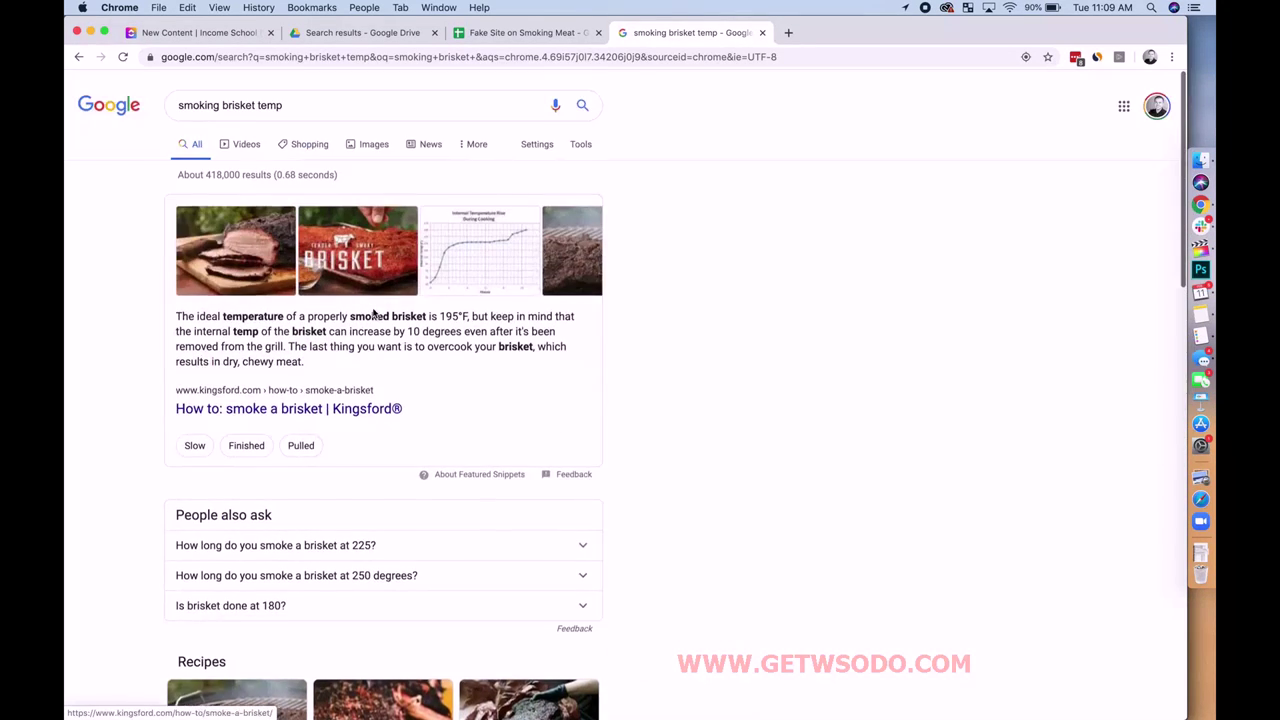
Step: Add "best temperature for smoking a brisket" as the search query in row 34 of Ideation and Selection
{"action": "left_click", "coordinate": [513, 35]}
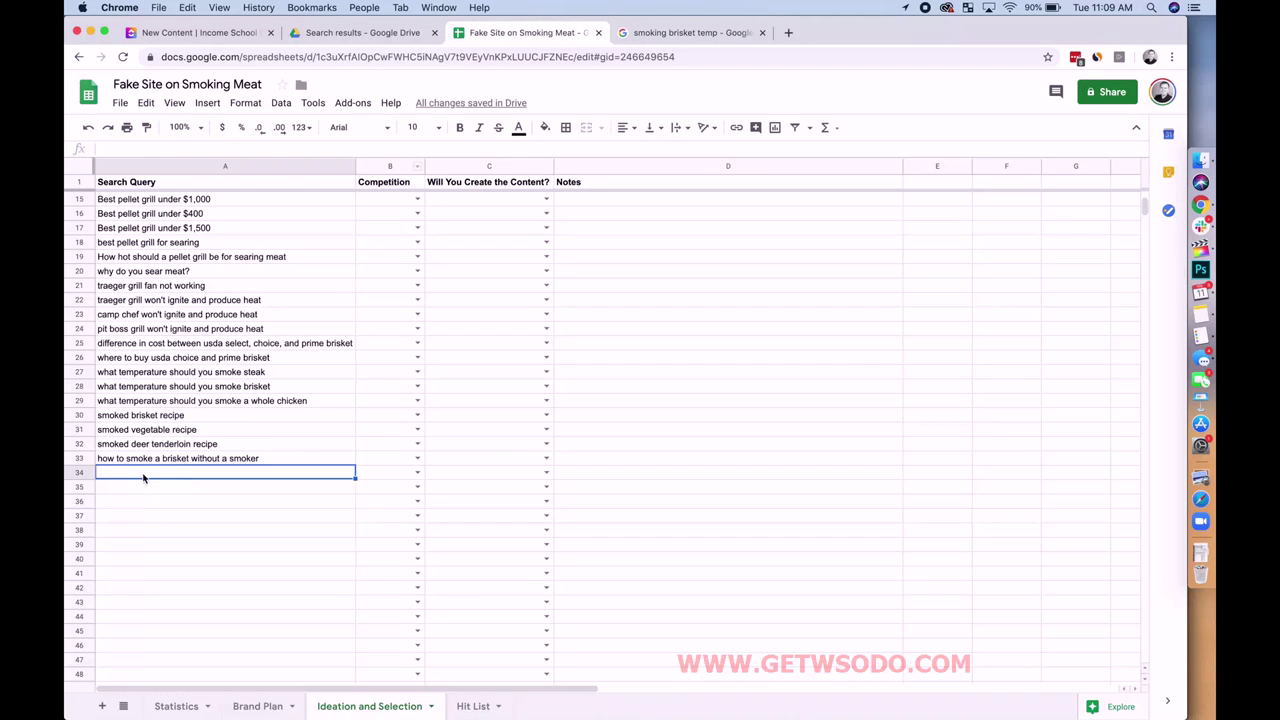
{"action": "type", "text": "best tem"}
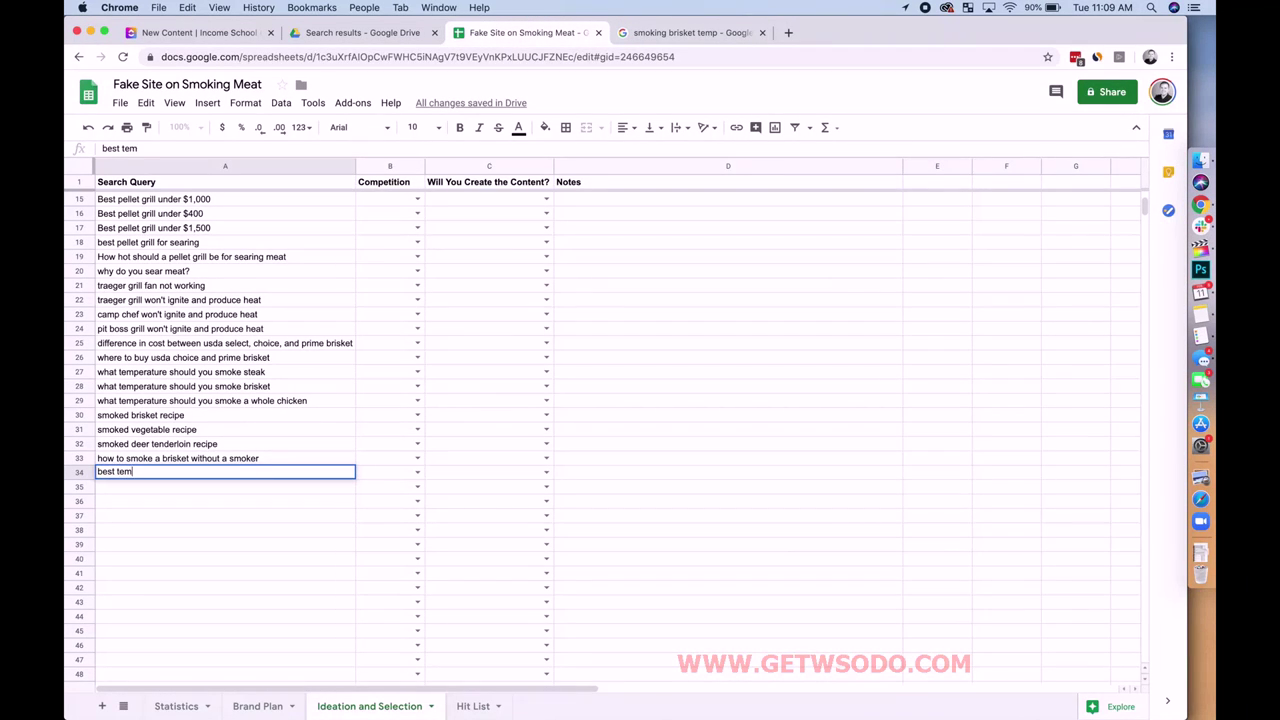
{"action": "type", "text": "perature for smok"}
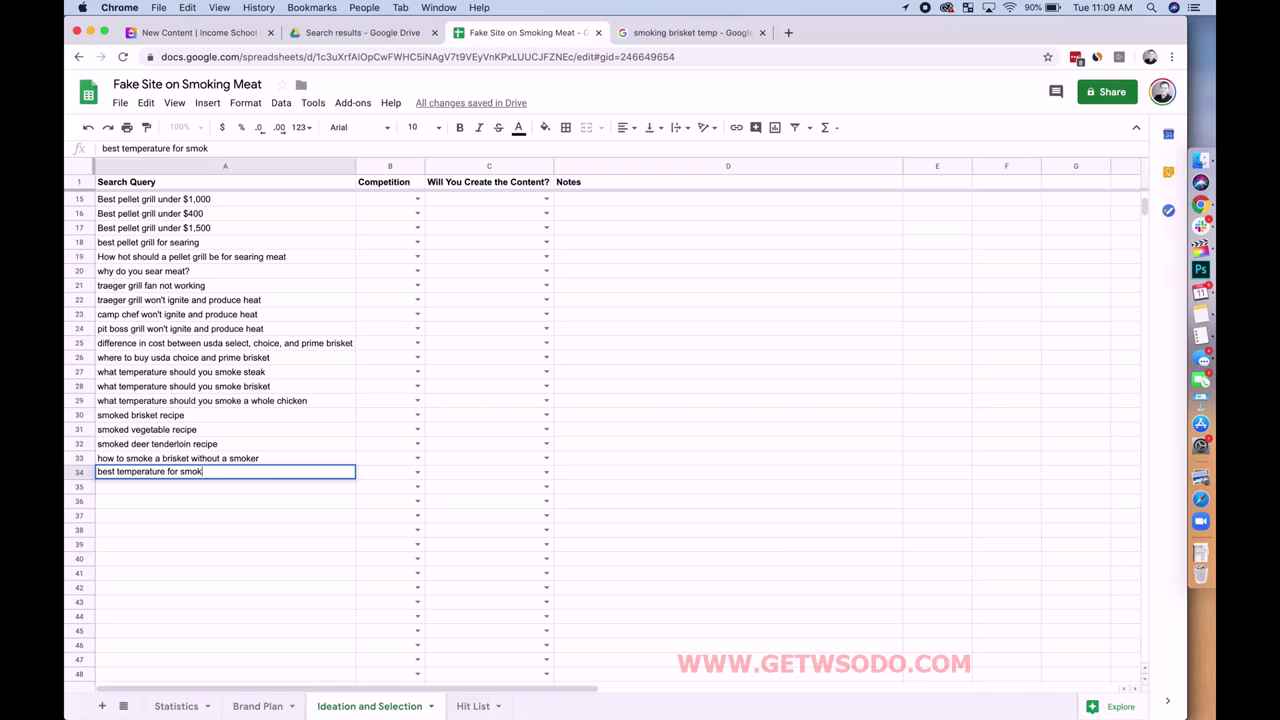
{"action": "type", "text": "ing a brisket"}
Step: Examine the featured snippet, related questions and ranking sites on the "smoking brisket temp" results page
{"action": "left_click", "coordinate": [705, 33]}
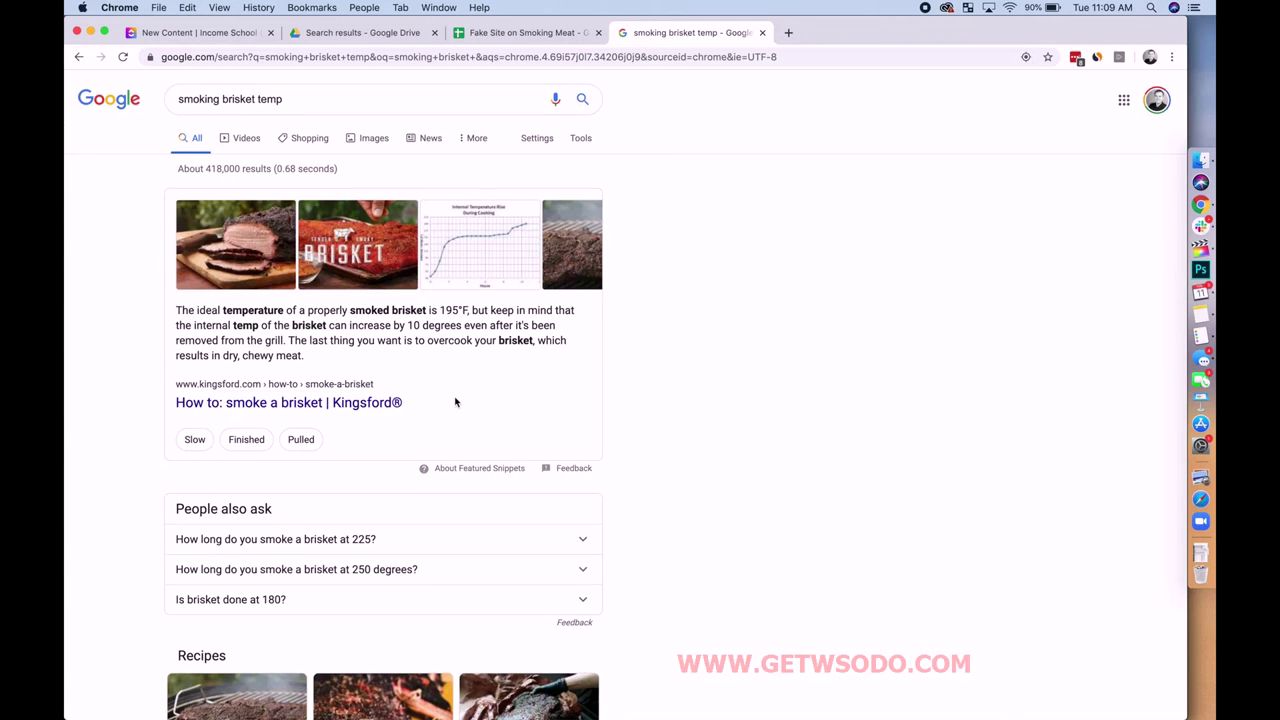
{"action": "scroll", "coordinate": [455, 402], "scroll_direction": "down", "scroll_amount": 1}
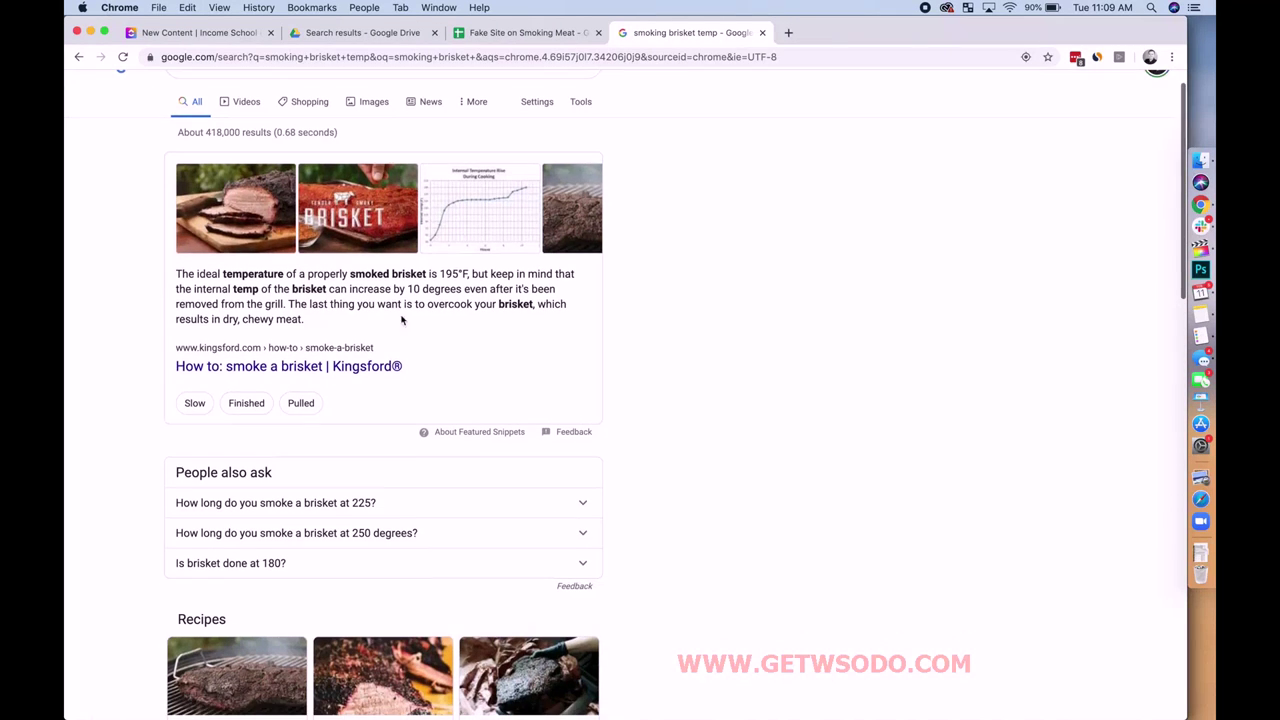
{"action": "scroll", "coordinate": [449, 346], "scroll_direction": "down", "scroll_amount": 2}
{"action": "scroll", "coordinate": [450, 347], "scroll_direction": "down", "scroll_amount": 10}
{"action": "scroll", "coordinate": [450, 347], "scroll_direction": "down", "scroll_amount": 2}
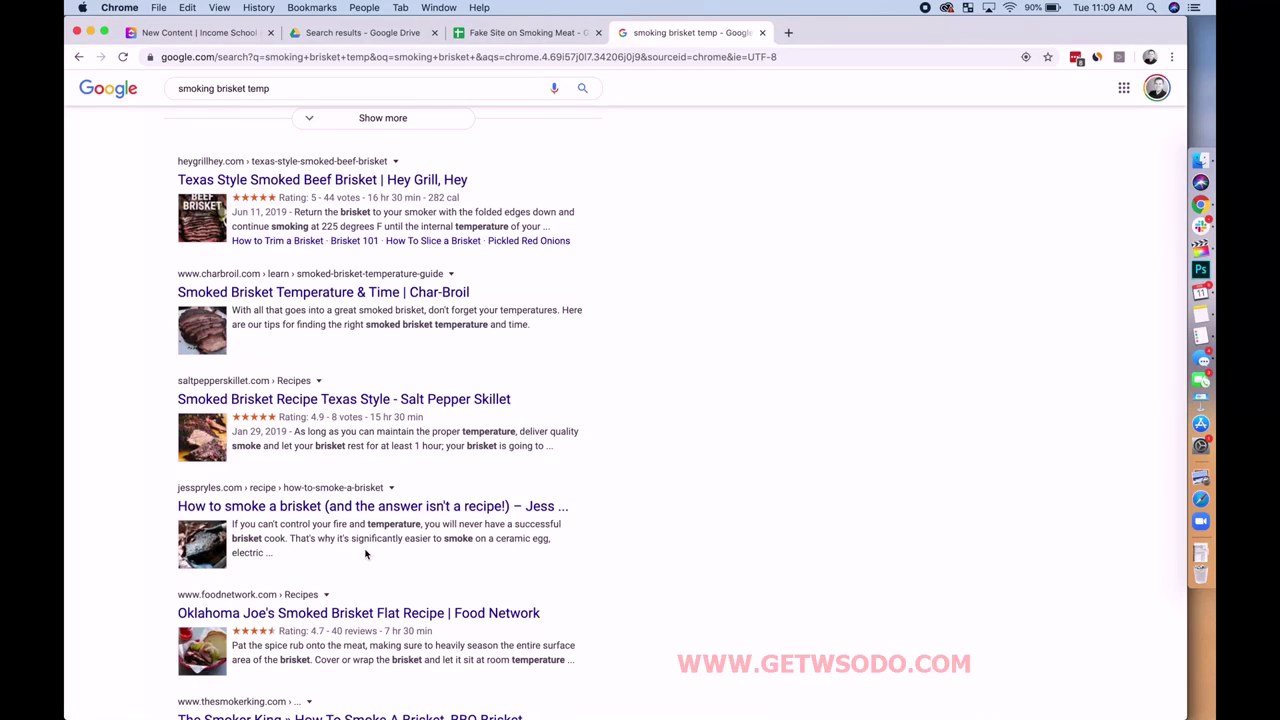
{"action": "scroll", "coordinate": [366, 555], "scroll_direction": "down", "scroll_amount": 6}
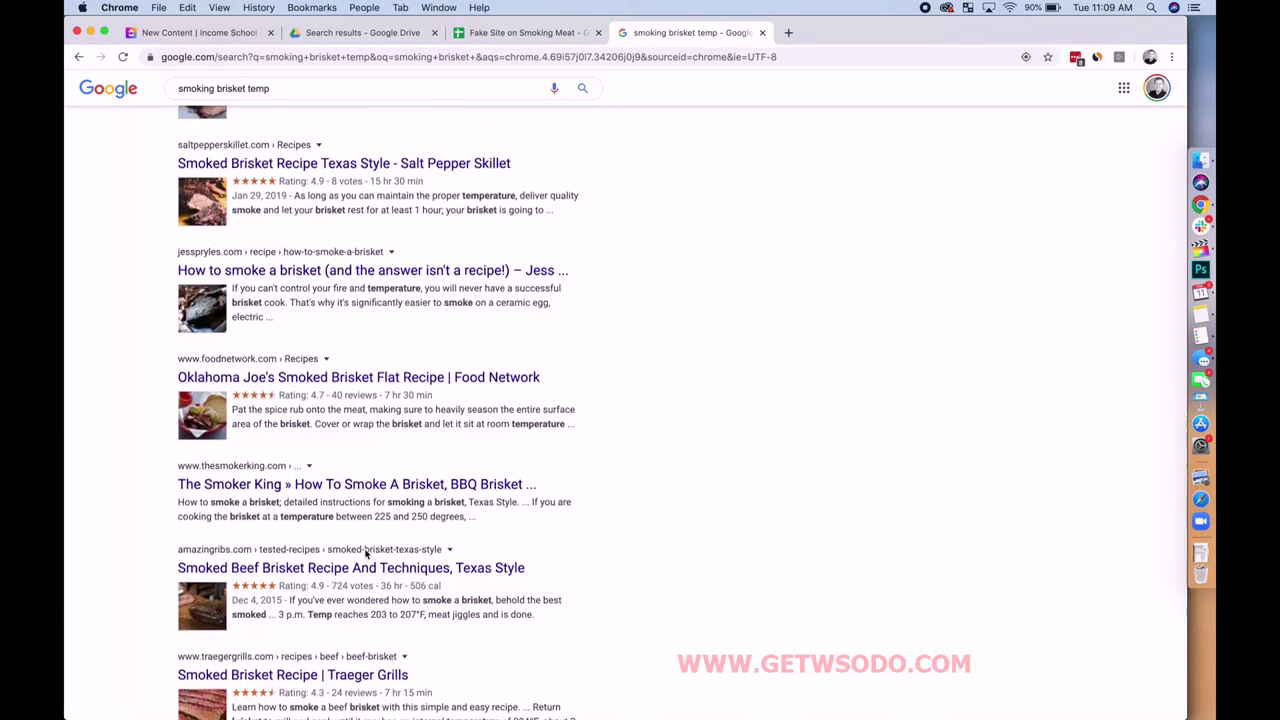
{"action": "scroll", "coordinate": [366, 555], "scroll_direction": "up", "scroll_amount": 15}
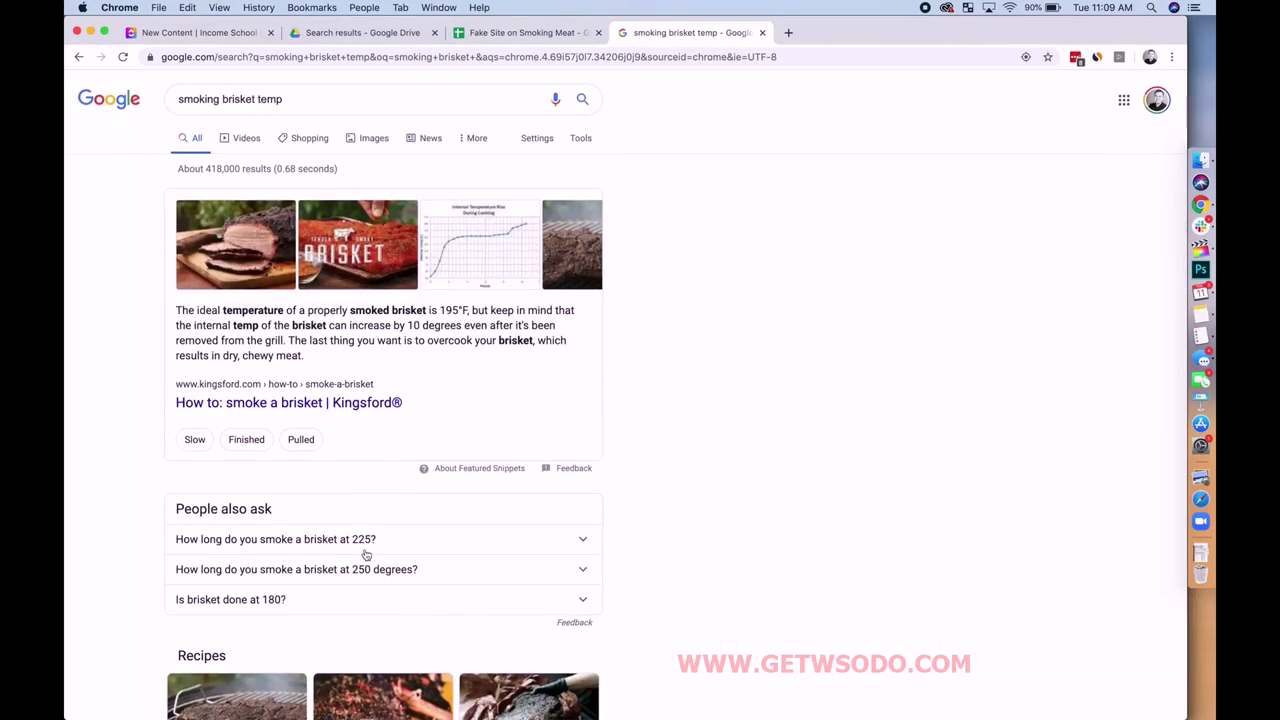
Step: Search Google for "best temperature for smoking brisket"
{"action": "triple_click", "coordinate": [303, 99]}
{"action": "key", "text": "Escape"}
{"action": "type", "text": "best temper"}
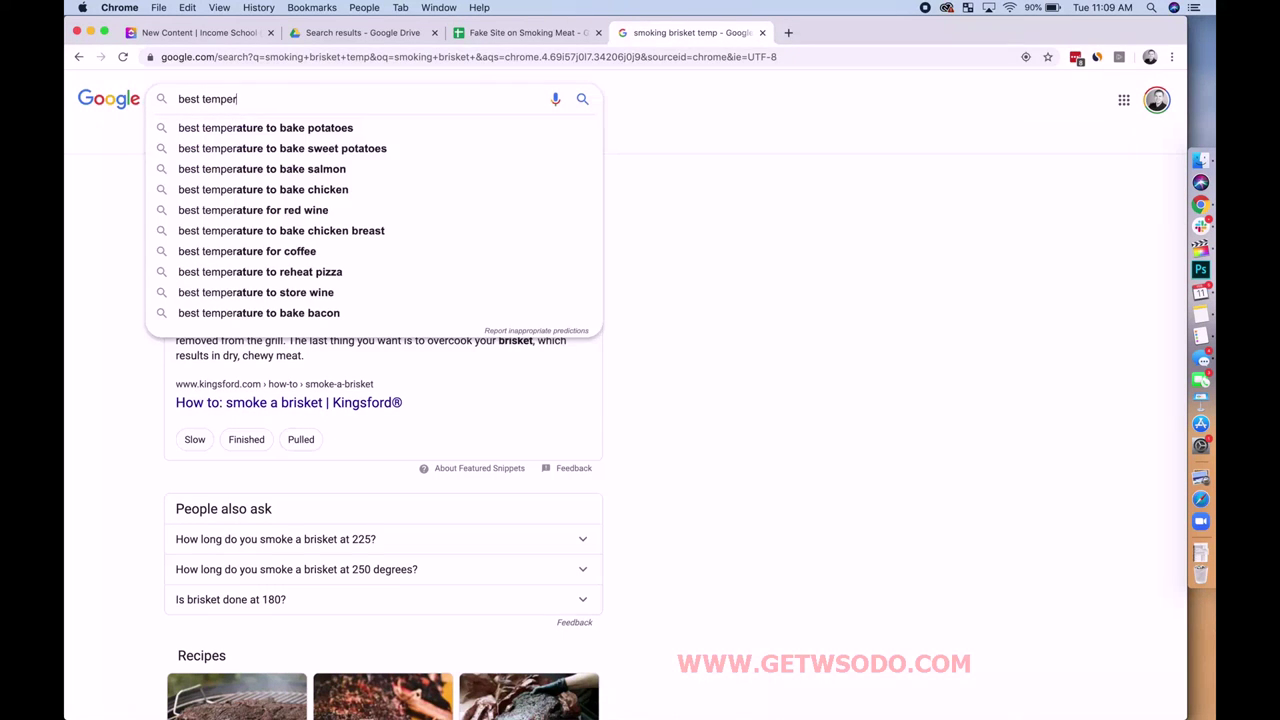
{"action": "type", "text": "ature for smoking "}
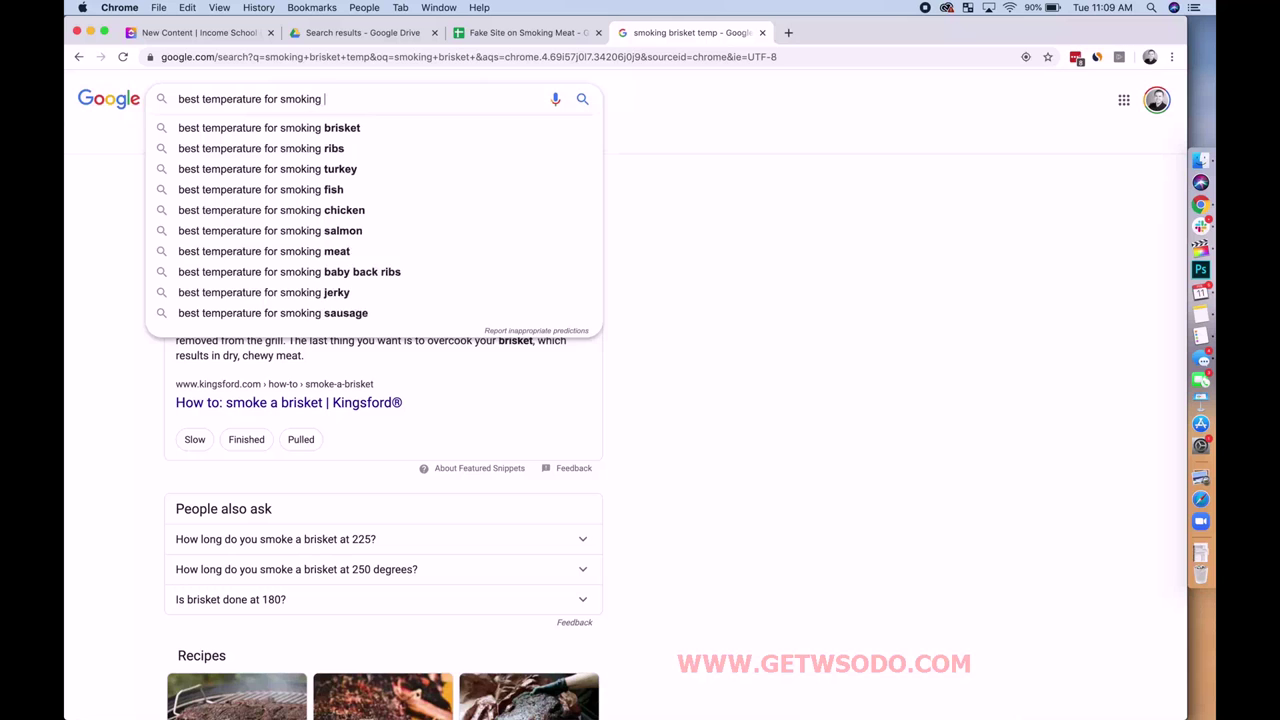
{"action": "type", "text": "brisket"}
{"action": "key", "text": "Return"}
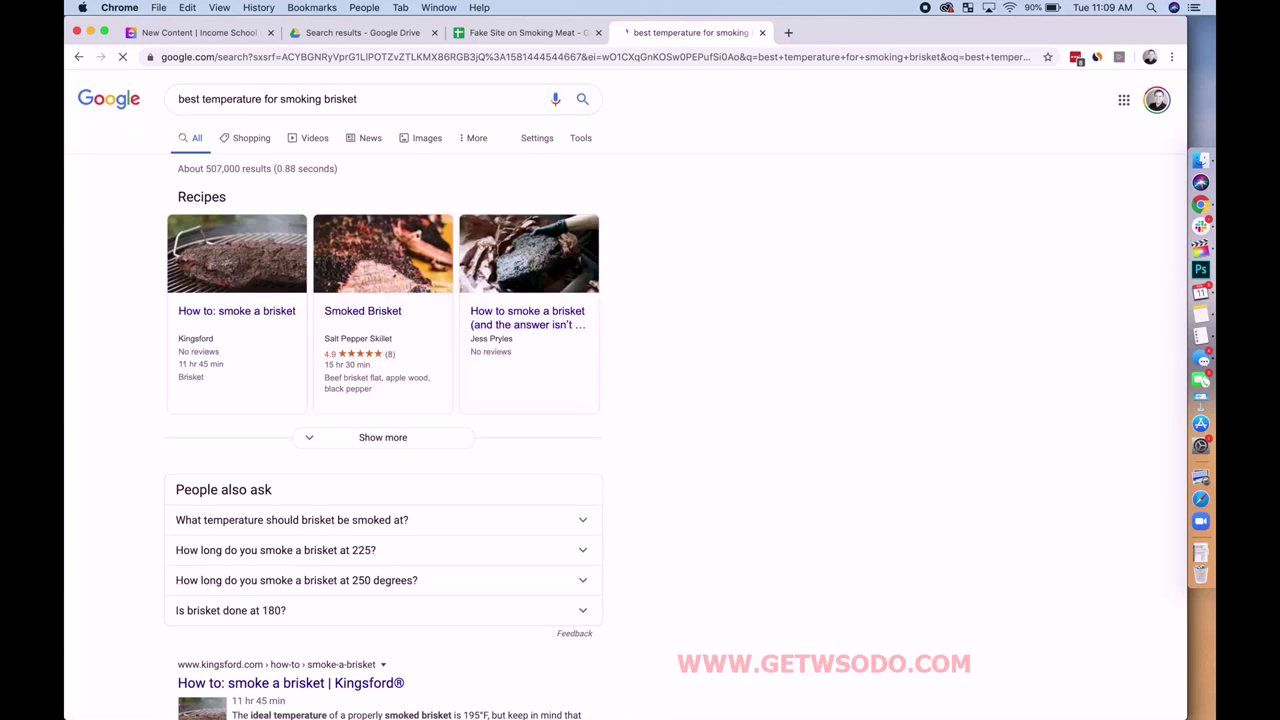
Step: Look over the recipes, related questions and ranking sites on the "best temperature for smoking brisket" results page
{"action": "scroll", "coordinate": [65, 480], "scroll_direction": "down", "scroll_amount": 8}
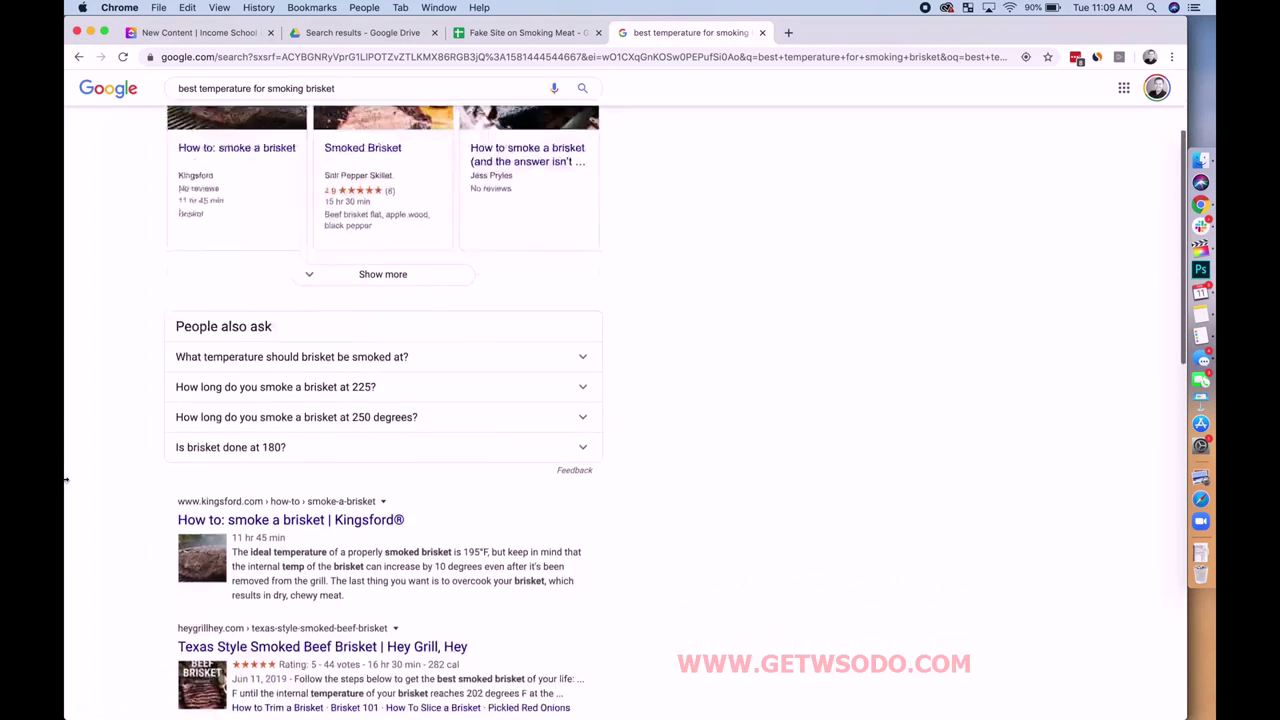
{"action": "scroll", "coordinate": [65, 480], "scroll_direction": "down", "scroll_amount": 3}
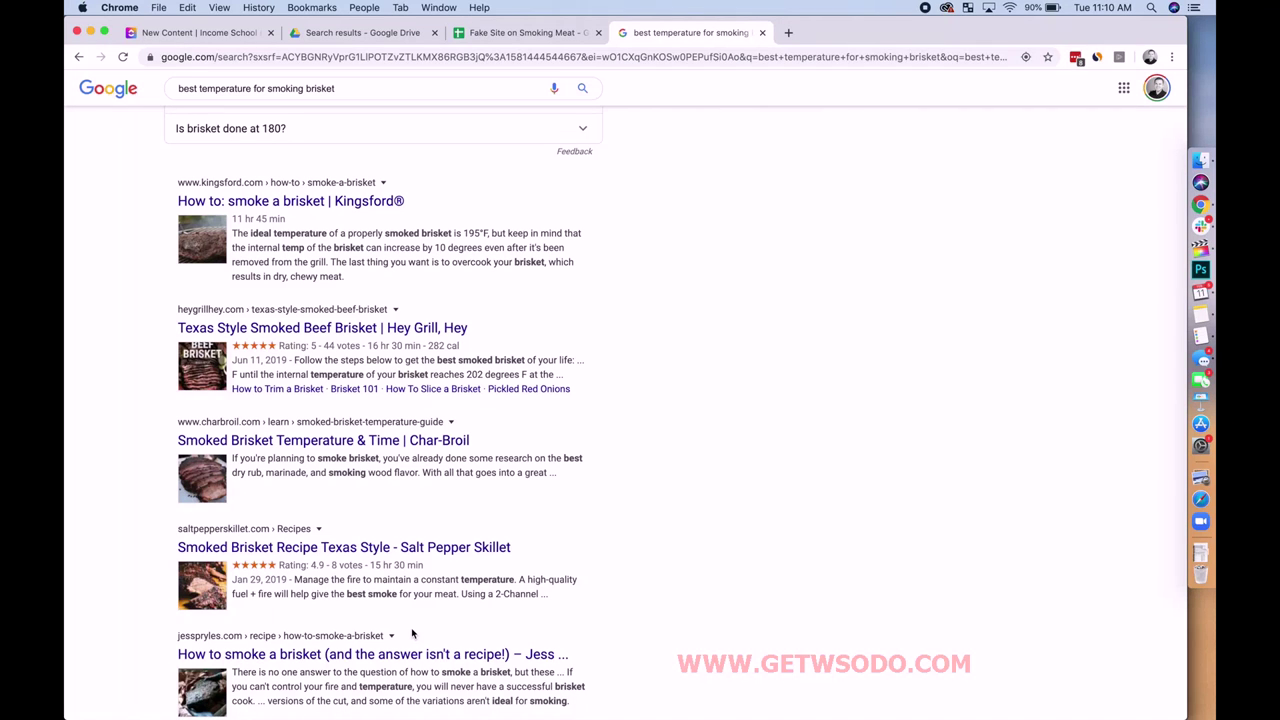
{"action": "scroll", "coordinate": [412, 633], "scroll_direction": "up", "scroll_amount": 3}
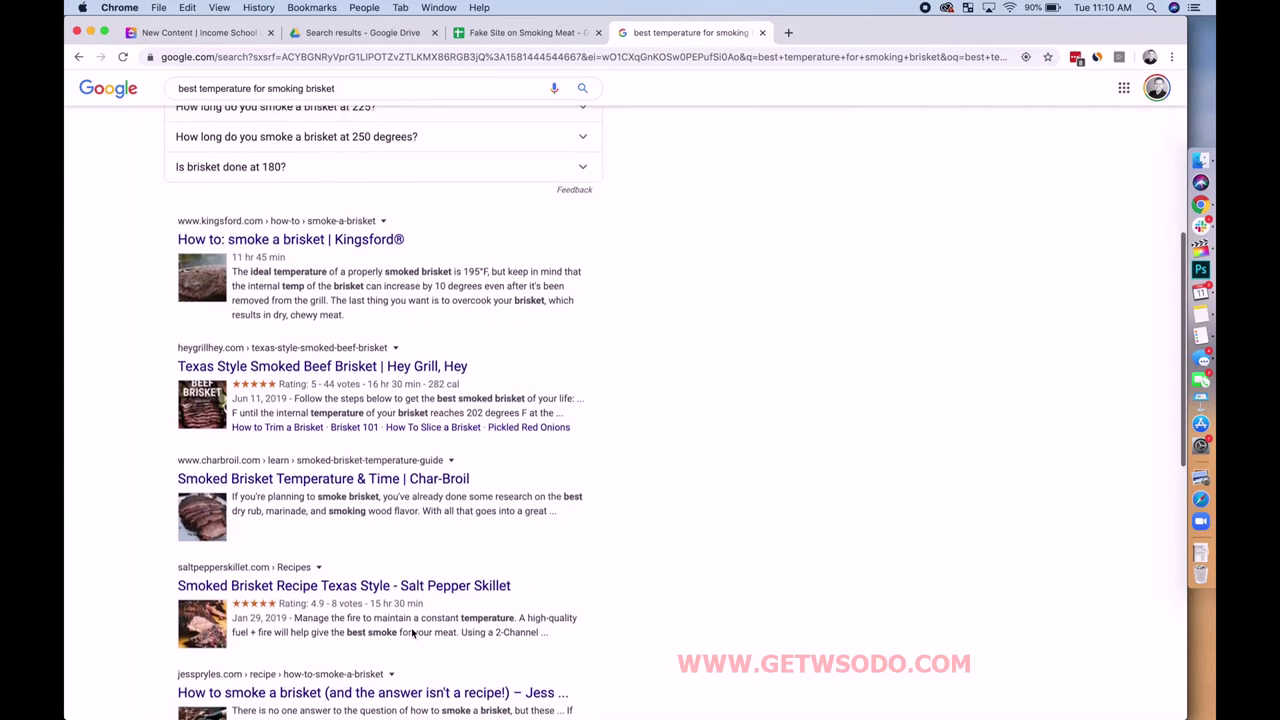
{"action": "scroll", "coordinate": [412, 633], "scroll_direction": "up", "scroll_amount": 10}
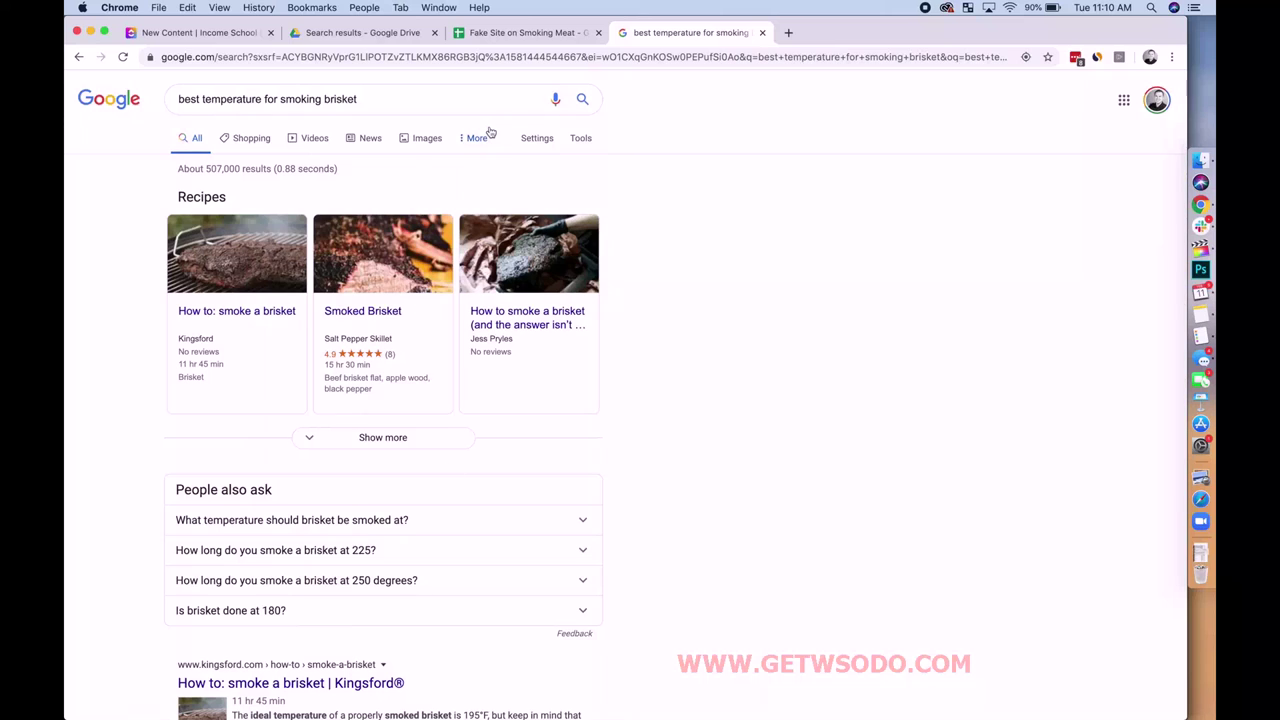
Step: Explore Google's autocomplete ideas for "best temperature for smoking" and look over the results for the suggested query "best temperature for smoking ribs"
{"action": "left_click", "coordinate": [385, 101]}
{"action": "key", "text": "super+a"}
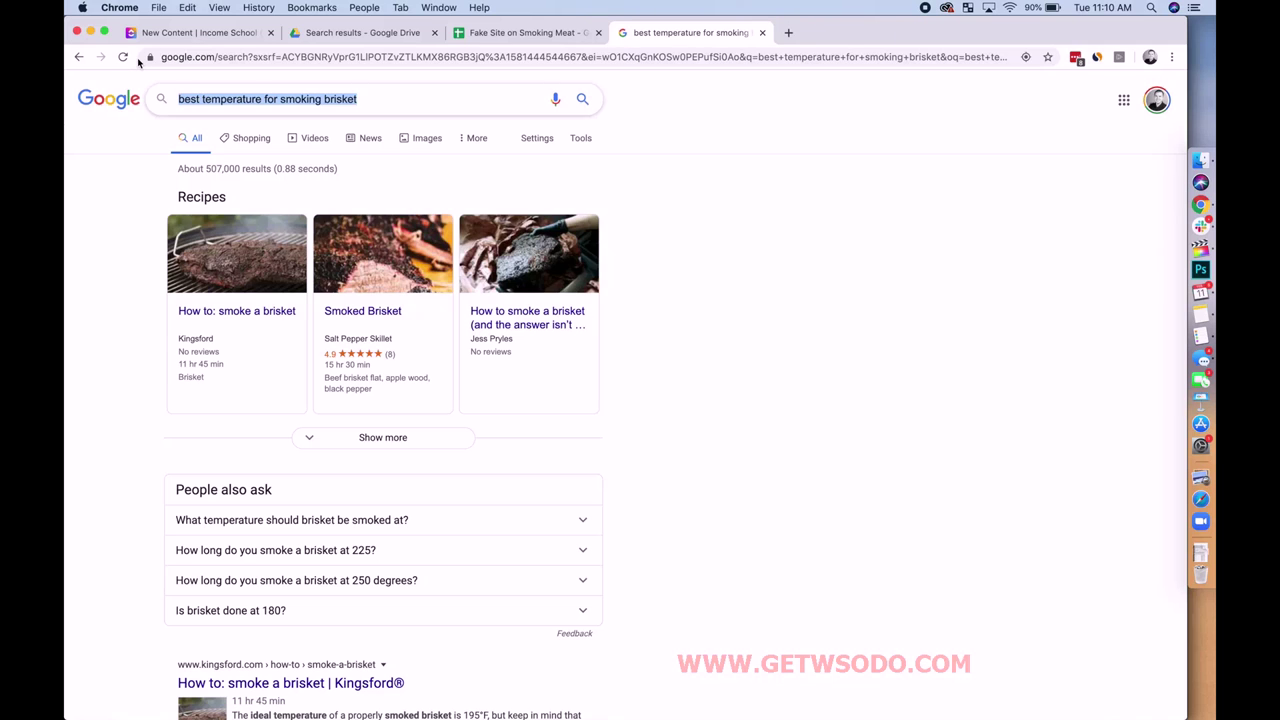
{"action": "type", "text": "best temper"}
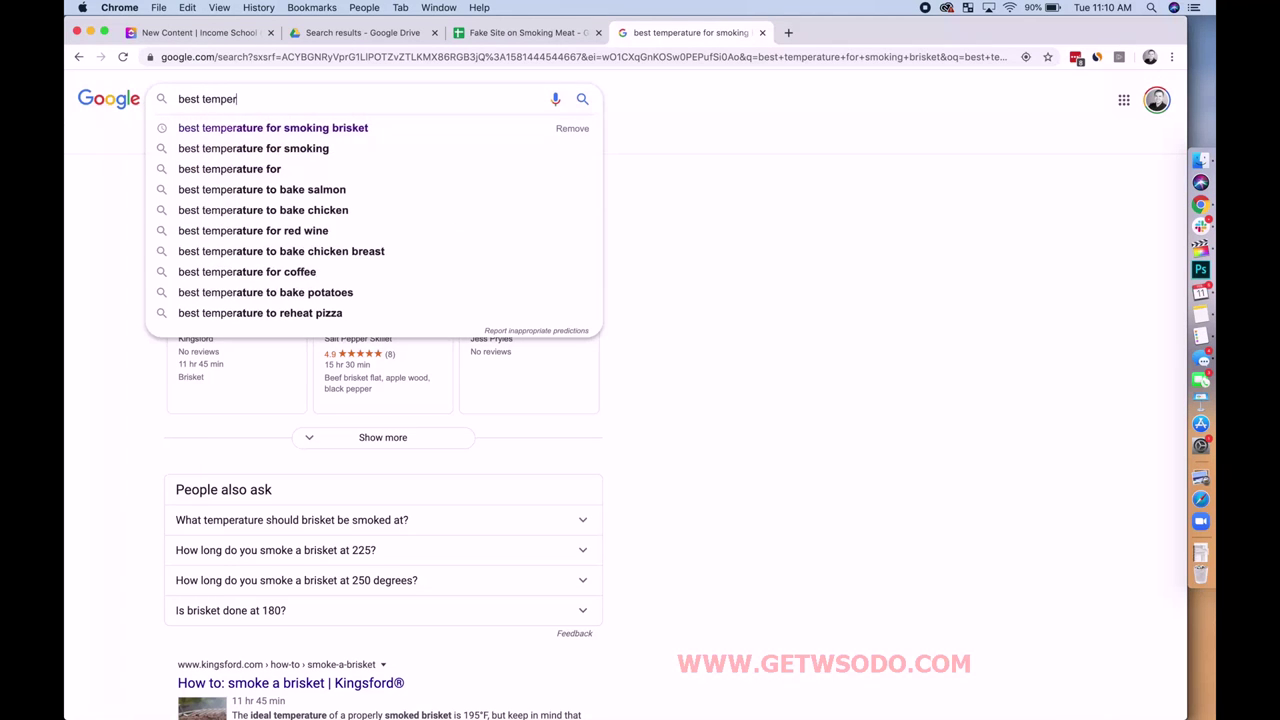
{"action": "type", "text": "ature for smoking"}
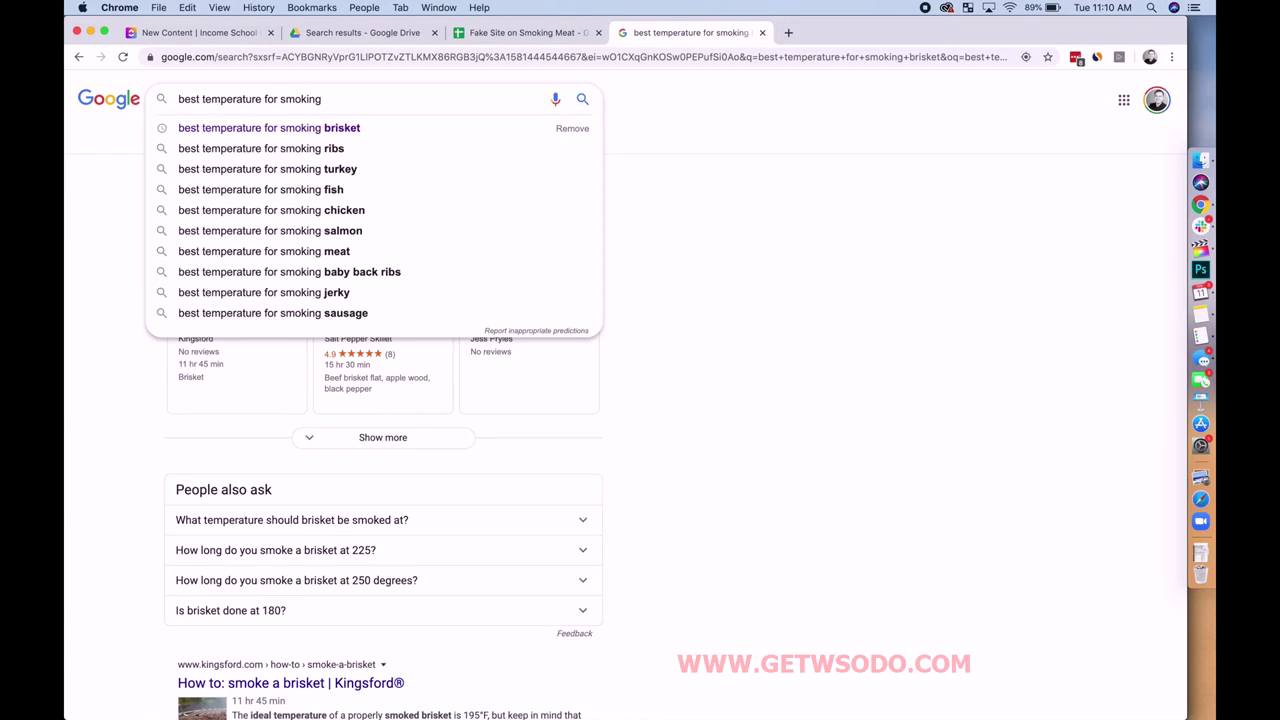
{"action": "left_click", "coordinate": [271, 152]}
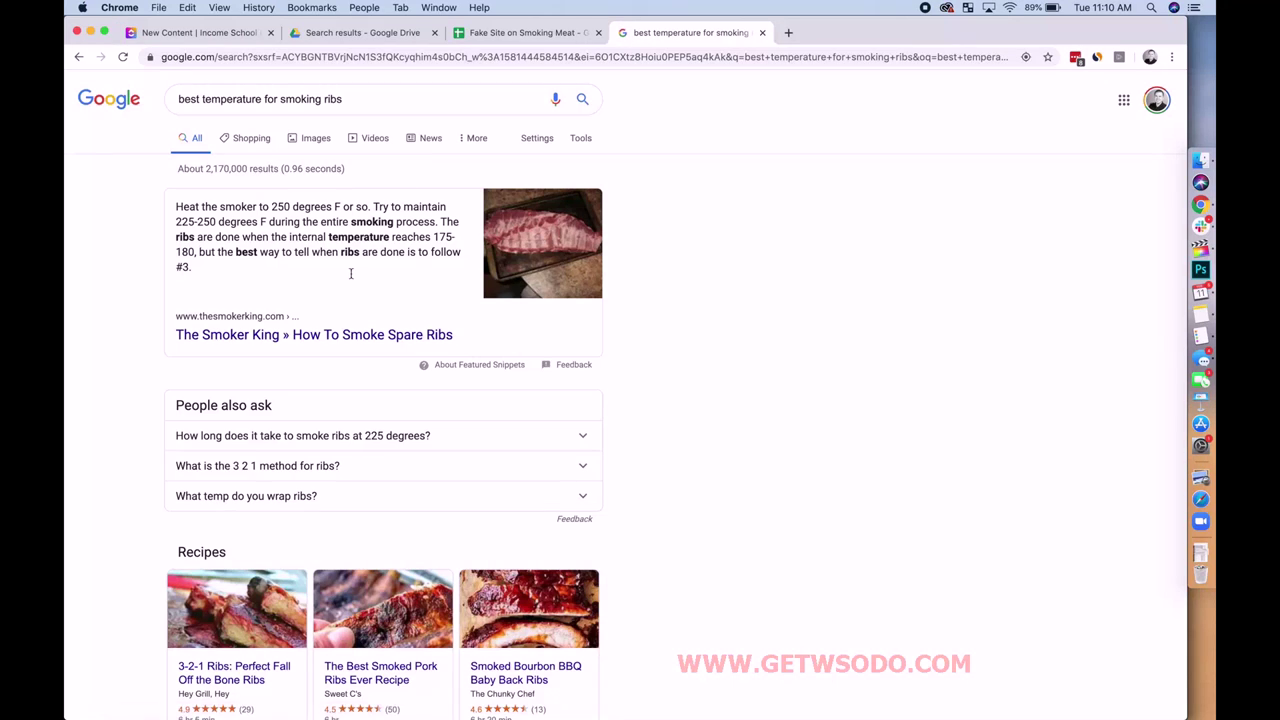
{"action": "scroll", "coordinate": [540, 515], "scroll_direction": "down", "scroll_amount": 3}
{"action": "scroll", "coordinate": [540, 515], "scroll_direction": "down", "scroll_amount": 8}
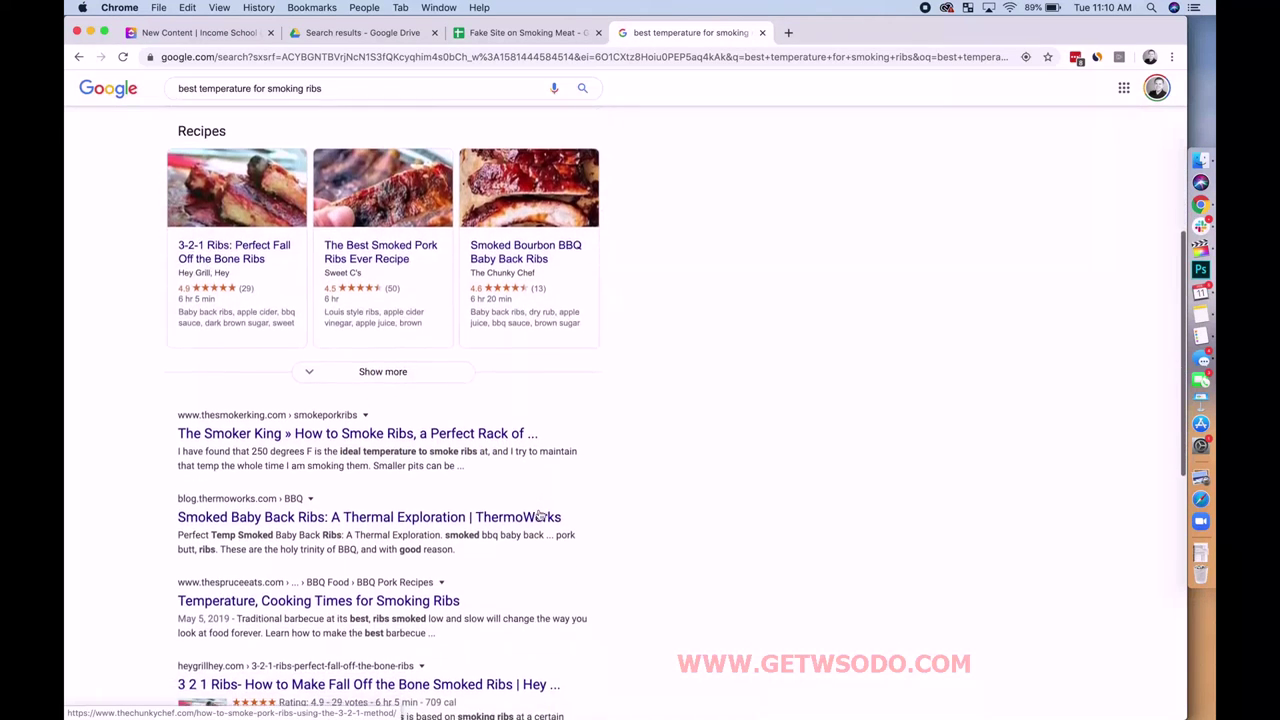
Step: In the Fake Site on Smoking Meat spreadsheet, copy the row 34 search query down through row 41
{"action": "left_click", "coordinate": [500, 40]}
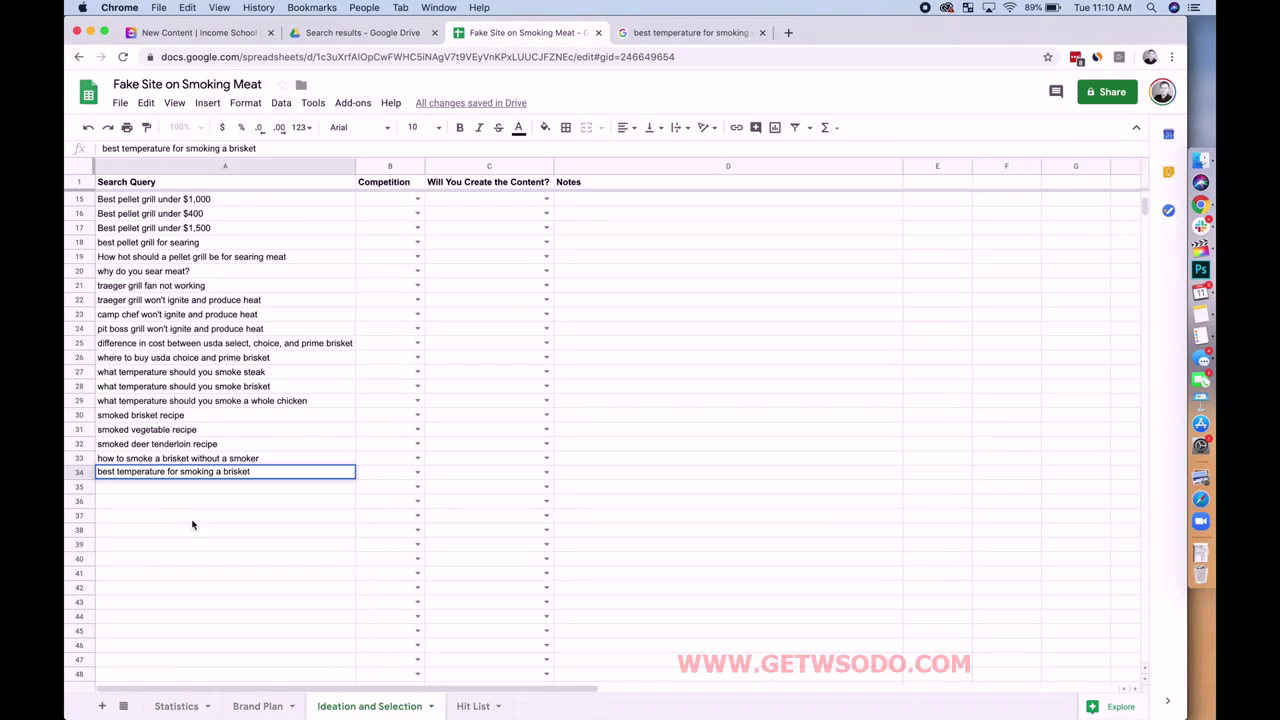
{"action": "left_click", "coordinate": [270, 490]}
{"action": "left_click", "coordinate": [280, 475]}
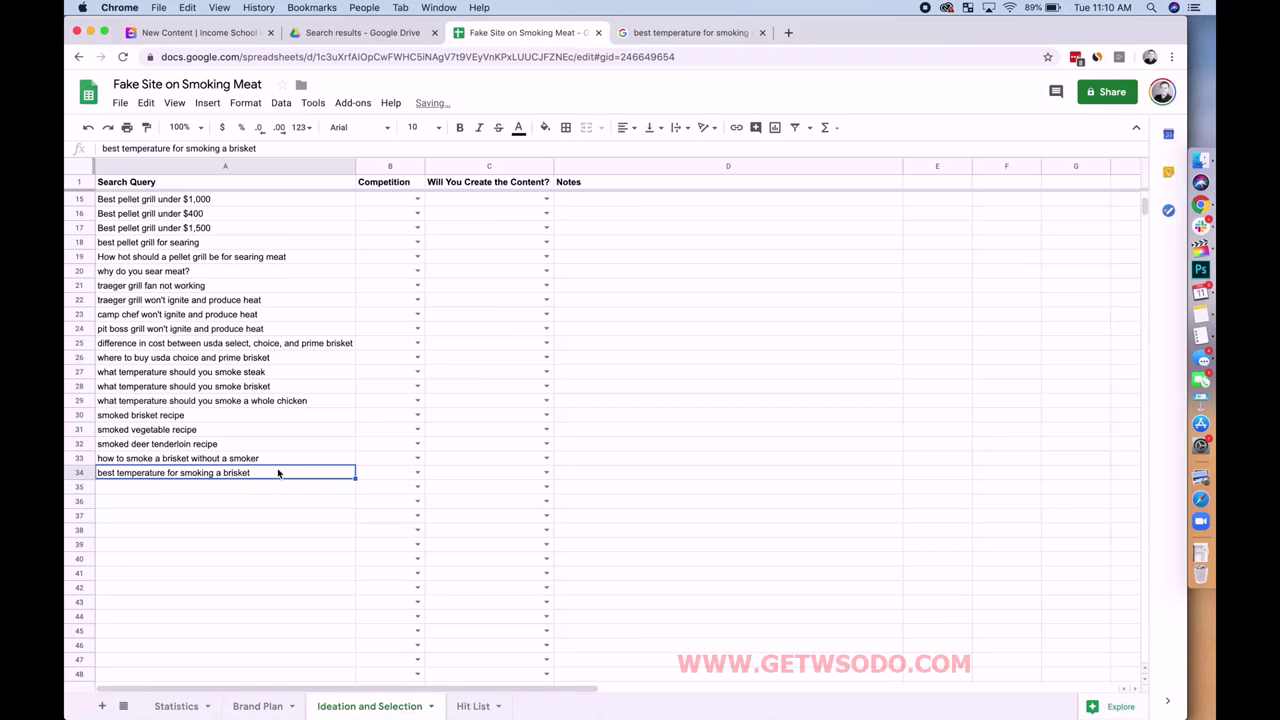
{"action": "left_click_drag", "start_coordinate": [356, 477], "coordinate": [342, 580]}
Step: Change the copied search query in row 35 to "best temperature for smoking a ribs"
{"action": "left_click", "coordinate": [262, 485]}
{"action": "double_click", "coordinate": [262, 485]}
{"action": "key", "text": "BackSpace"}
{"action": "key", "text": "BackSpace"}
{"action": "key", "text": "BackSpace"}
{"action": "key", "text": "BackSpace"}
{"action": "type", "text": "rature for smoking a rib"}
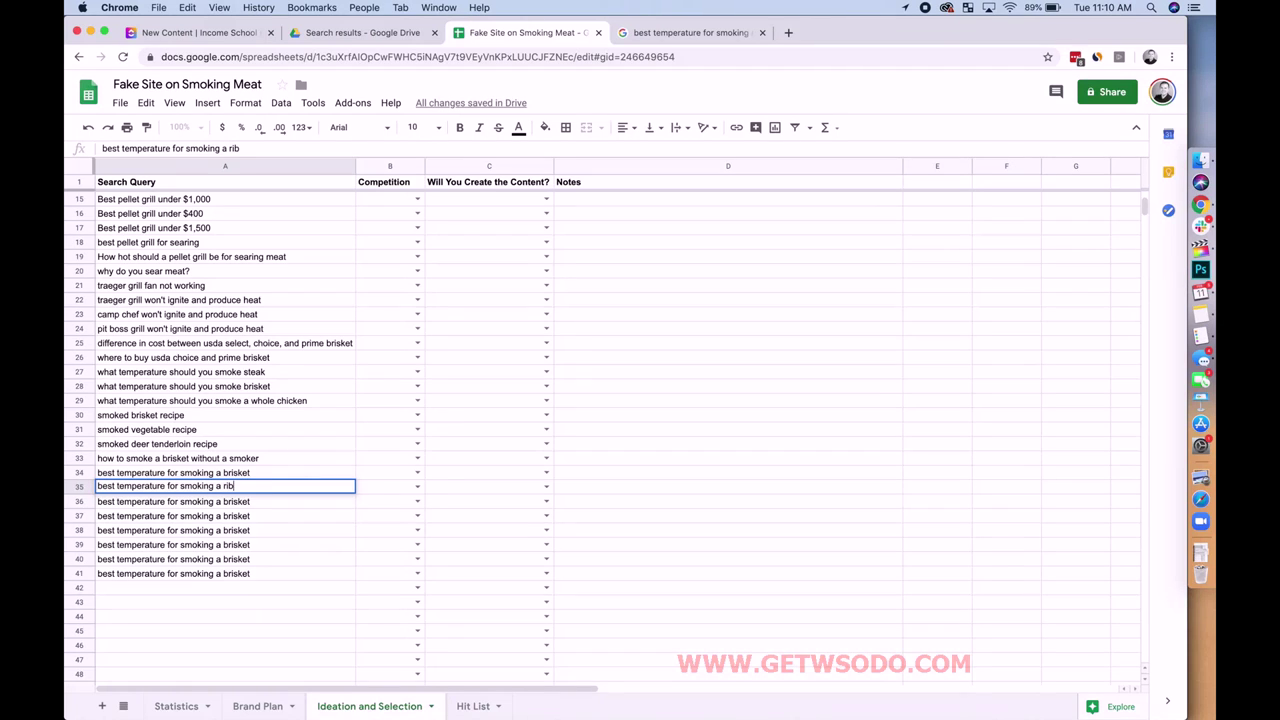
{"action": "key", "text": "Return"}
Step: Change the copied search query in row 36 to "best temperature for smoking a turkey"
{"action": "double_click", "coordinate": [262, 503]}
{"action": "key", "text": "BackSpace"}
{"action": "key", "text": "BackSpace"}
{"action": "key", "text": "BackSpace"}
{"action": "key", "text": "BackSpace"}
{"action": "key", "text": "BackSpace"}
{"action": "key", "text": "BackSpace"}
{"action": "type", "text": "turk"}
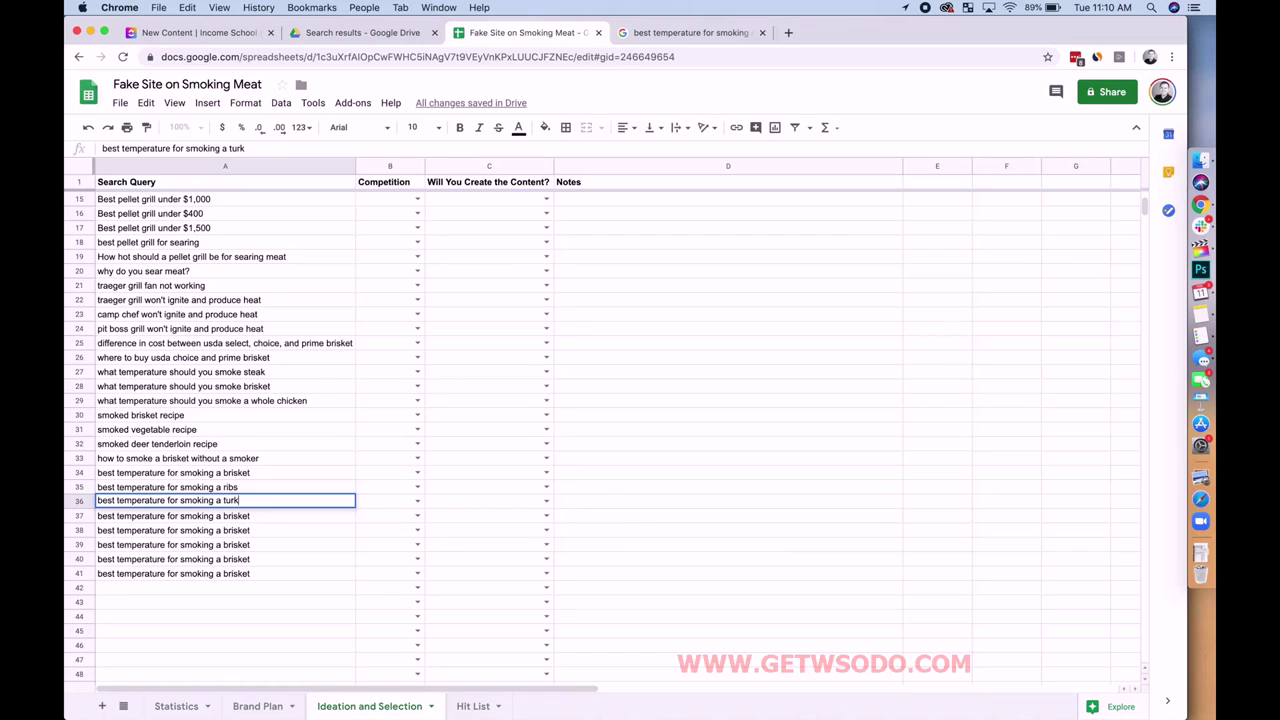
{"action": "type", "text": "ey"}
{"action": "key", "text": "Return"}
Step: Remove the word "brisket" from the end of the copied search query in row 37
{"action": "double_click", "coordinate": [263, 516]}
{"action": "key", "text": "BackSpace"}
{"action": "key", "text": "BackSpace"}
{"action": "key", "text": "BackSpace"}
{"action": "key", "text": "BackSpace"}
{"action": "key", "text": "BackSpace"}
{"action": "key", "text": "BackSpace"}
{"action": "key", "text": "BackSpace"}
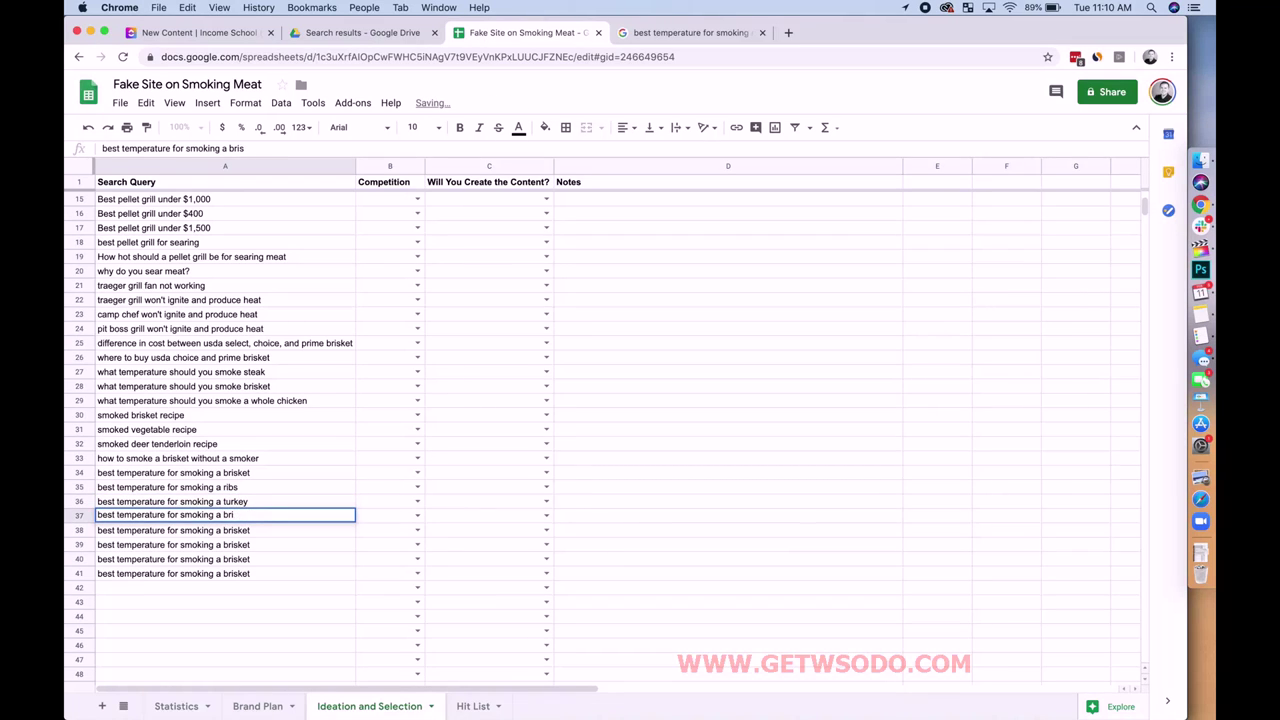
Step: Complete the query in row 37 as "best temperature for smoking a chicken" and change row 38 to end in "fish"
{"action": "type", "text": "chicke"}
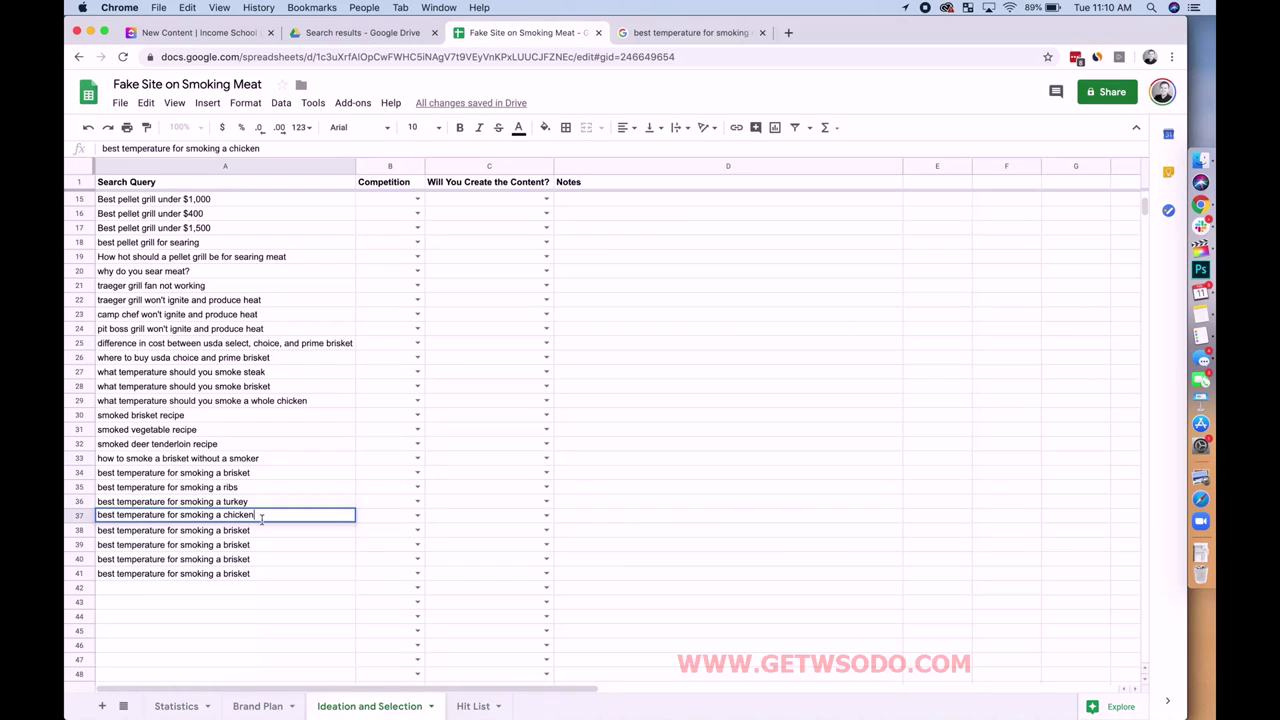
{"action": "type", "text": "n"}
{"action": "key", "text": "Return"}
{"action": "double_click", "coordinate": [265, 529]}
{"action": "key", "text": "BackSpace"}
{"action": "key", "text": "BackSpace"}
{"action": "key", "text": "BackSpace"}
{"action": "key", "text": "BackSpace"}
{"action": "type", "text": "ribs"}
{"action": "key", "text": "Return"}
Step: Look up Google's search suggestions for "best temperature for smoking"
{"action": "left_click", "coordinate": [652, 34]}
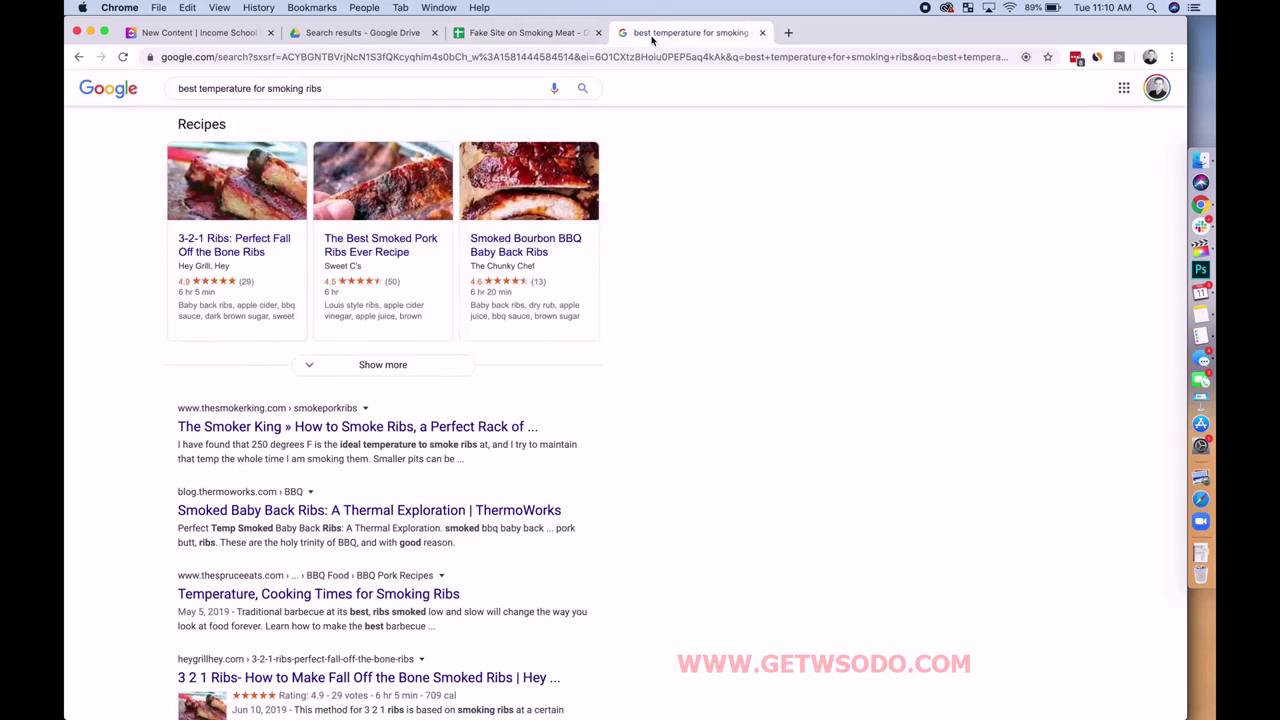
{"action": "left_click", "coordinate": [370, 88]}
{"action": "key", "text": "BackSpace"}
{"action": "key", "text": "BackSpace"}
{"action": "key", "text": "BackSpace"}
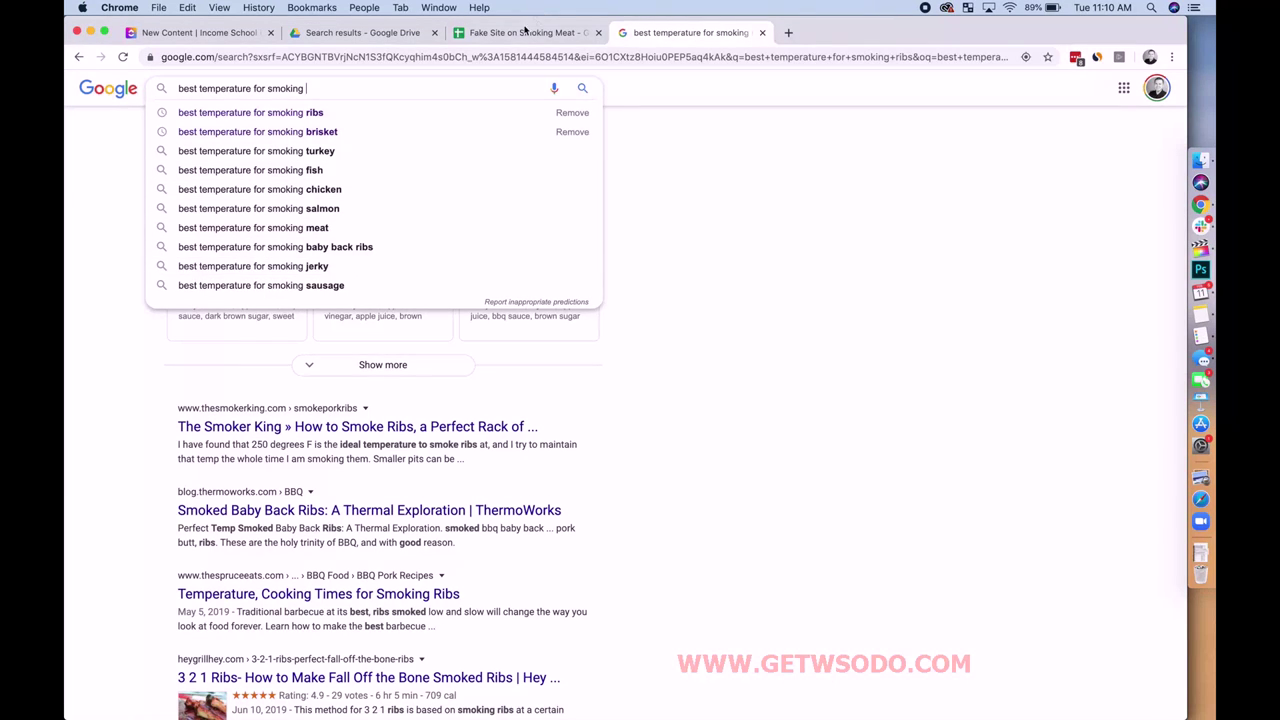
Step: In the Fake Site on Smoking Meat spreadsheet, change the query in row 39 to "best temperature for smoking a jerky"
{"action": "left_click", "coordinate": [527, 32]}
{"action": "double_click", "coordinate": [264, 545]}
{"action": "key", "text": "BackSpace"}
{"action": "key", "text": "BackSpace"}
{"action": "key", "text": "BackSpace"}
{"action": "key", "text": "BackSpace"}
{"action": "key", "text": "BackSpace"}
{"action": "key", "text": "BackSpace"}
{"action": "type", "text": "jer"}
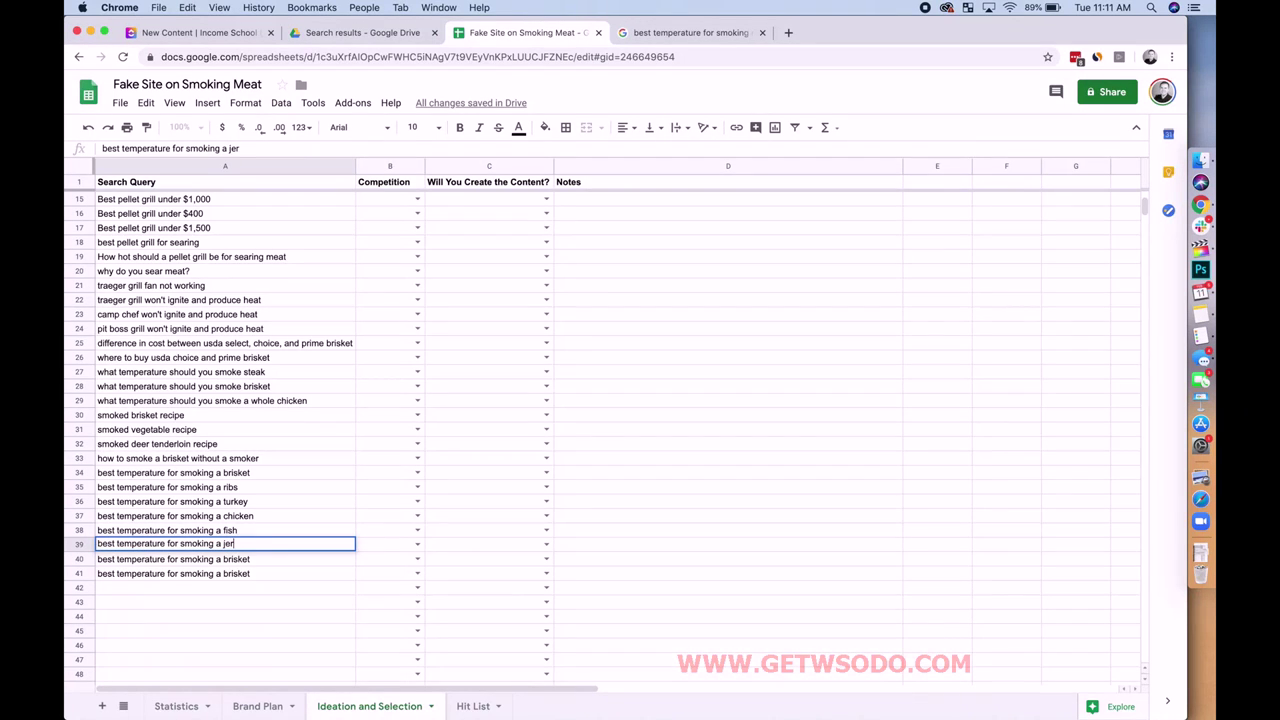
{"action": "type", "text": "ky"}
Step: Change the query in row 40 to "best temperature for smoking a sausage"
{"action": "double_click", "coordinate": [272, 560]}
{"action": "key", "text": "BackSpace"}
{"action": "key", "text": "BackSpace"}
{"action": "key", "text": "BackSpace"}
{"action": "key", "text": "BackSpace"}
{"action": "key", "text": "BackSpace"}
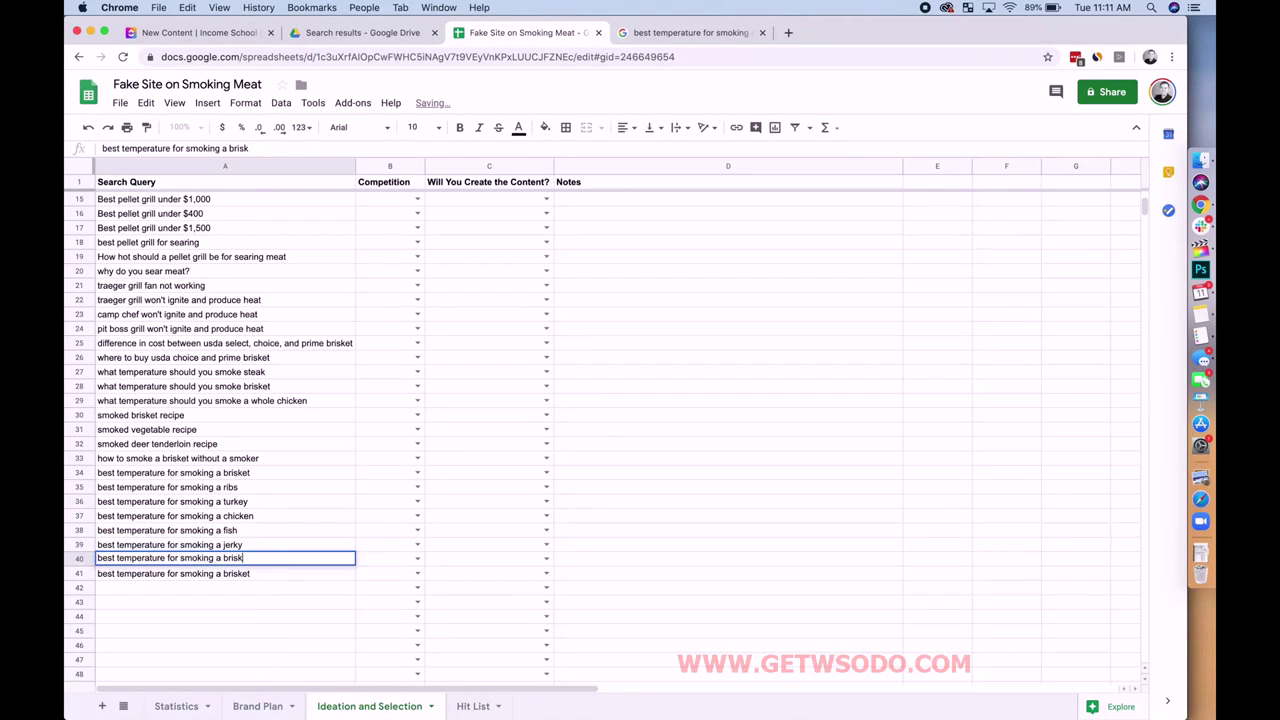
{"action": "key", "text": "BackSpace"}
{"action": "key", "text": "BackSpace"}
{"action": "type", "text": "sausage"}
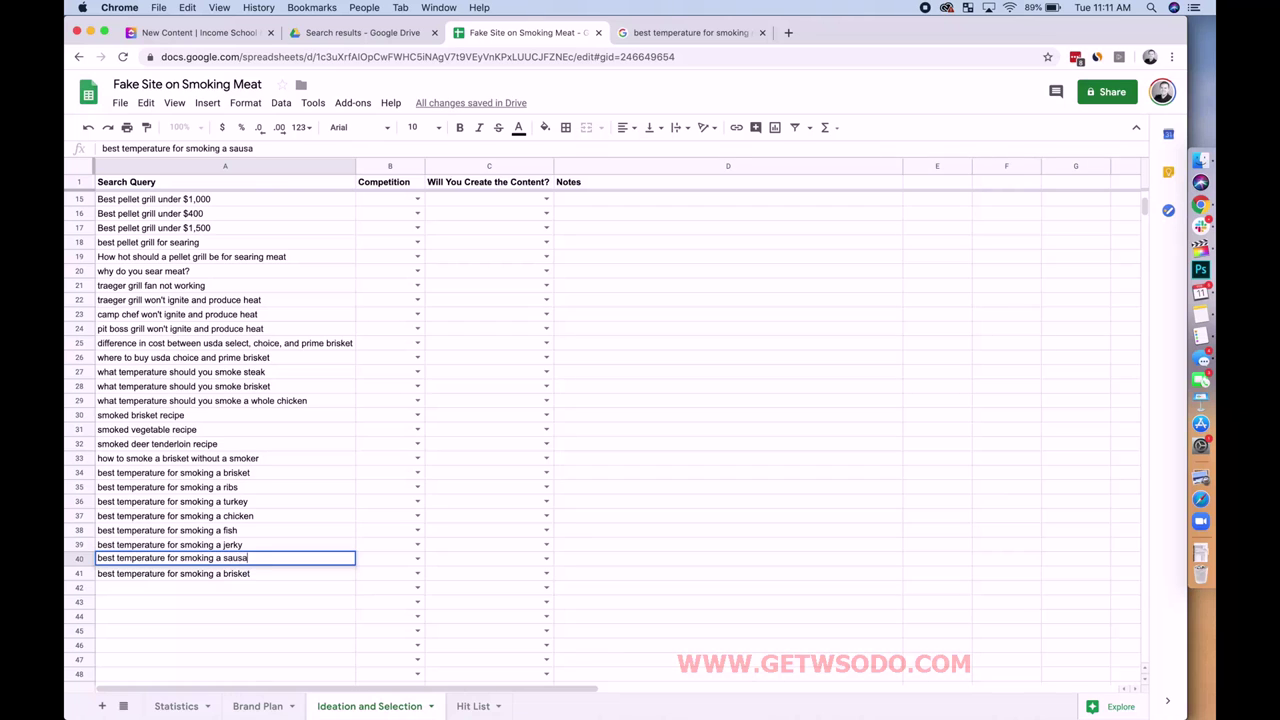
Step: Clear the leftover duplicate brisket query from row 41 of the Search Query column
{"action": "left_click", "coordinate": [238, 577]}
{"action": "key", "text": "Delete"}
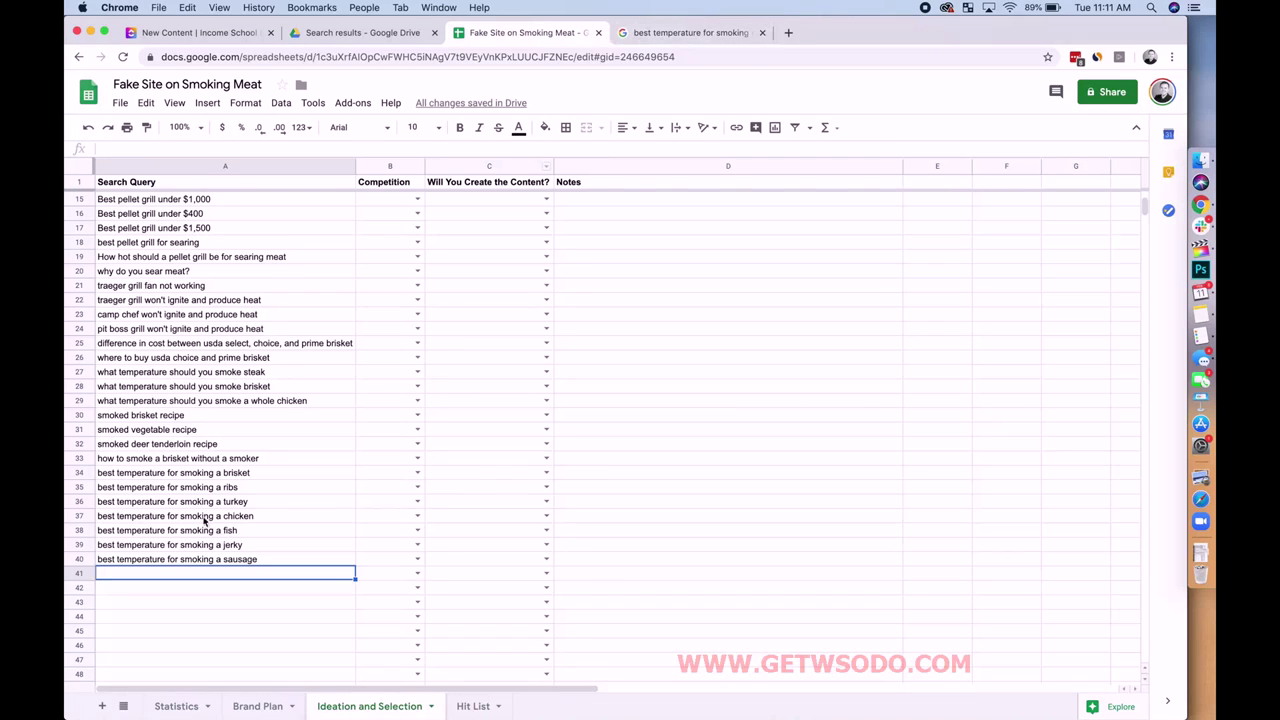
{"action": "left_click_drag", "start_coordinate": [192, 460], "coordinate": [197, 571]}
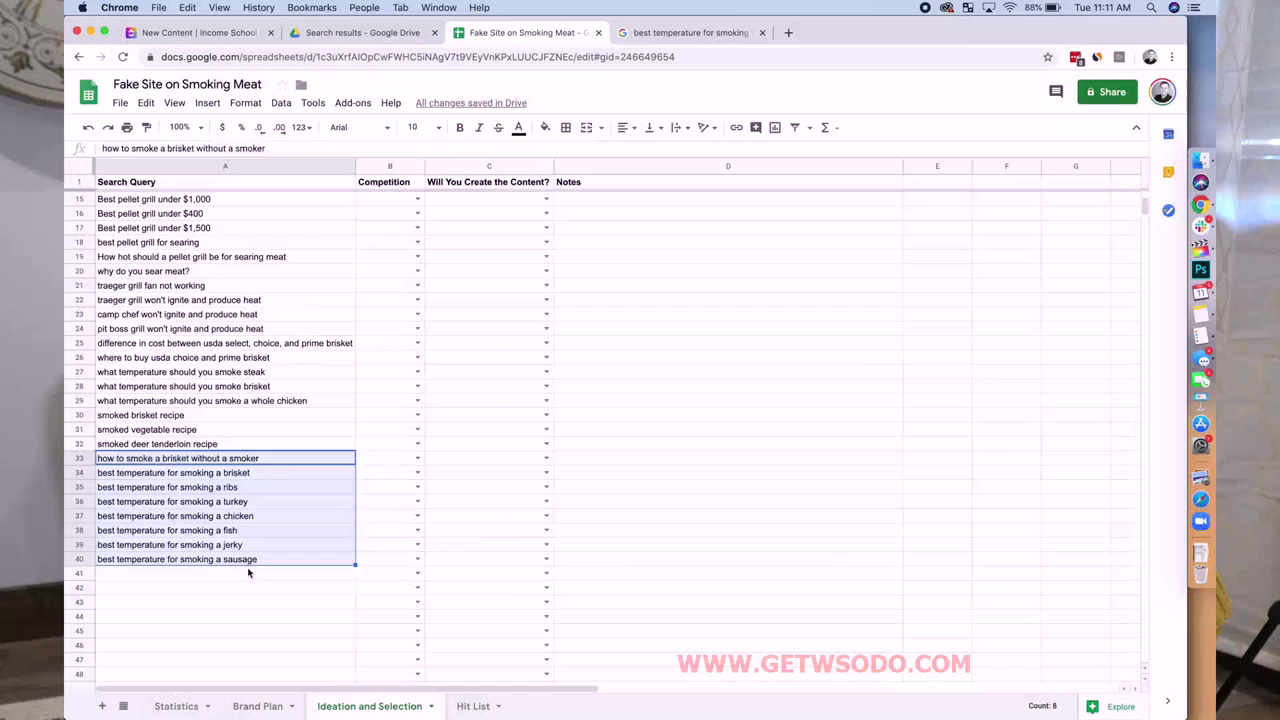
{"action": "left_click", "coordinate": [249, 573]}
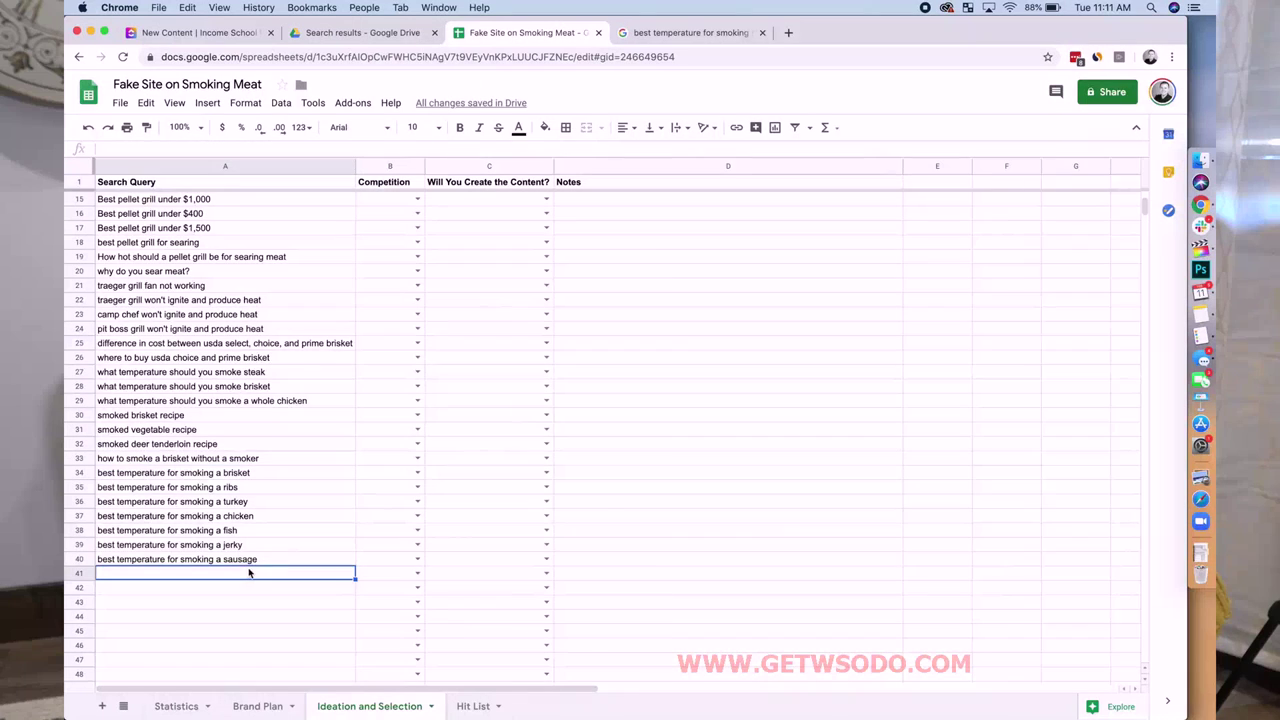
{"action": "scroll", "coordinate": [245, 590], "scroll_direction": "down", "scroll_amount": 3}
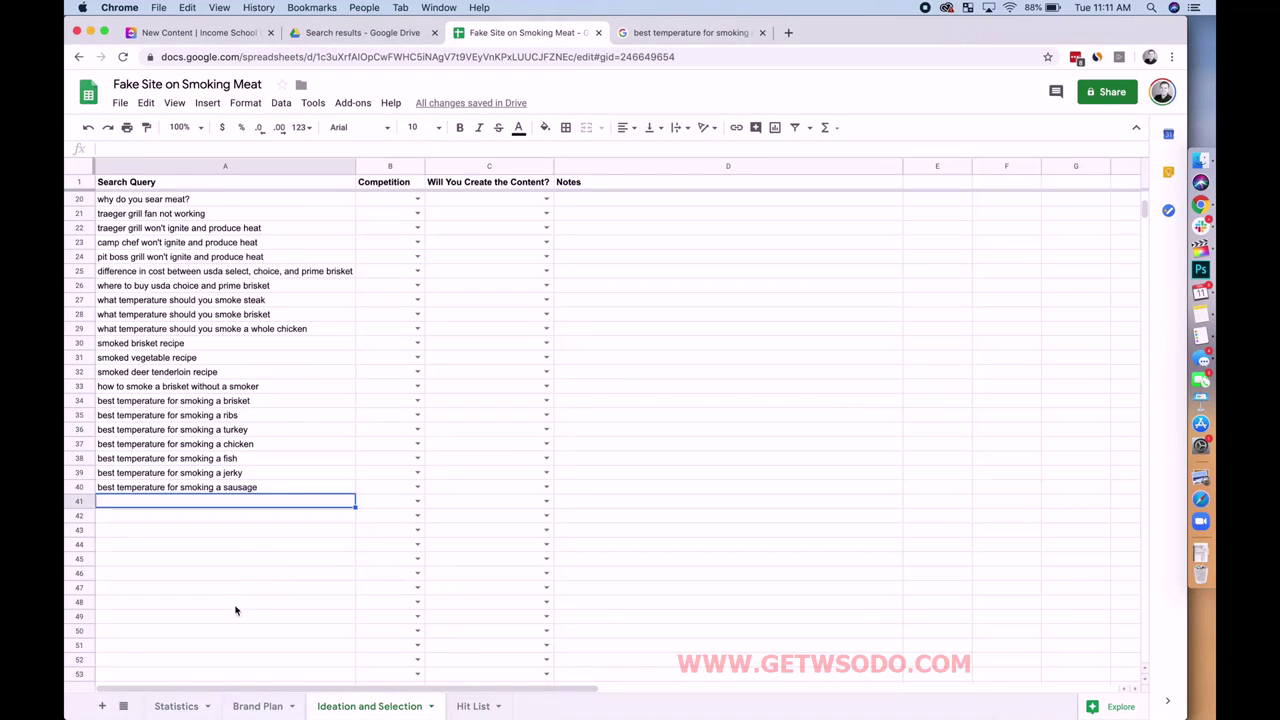
Step: Review the Brand Plan categories and look up Google's search suggestions for "smoking brisket"
{"action": "left_click", "coordinate": [248, 707]}
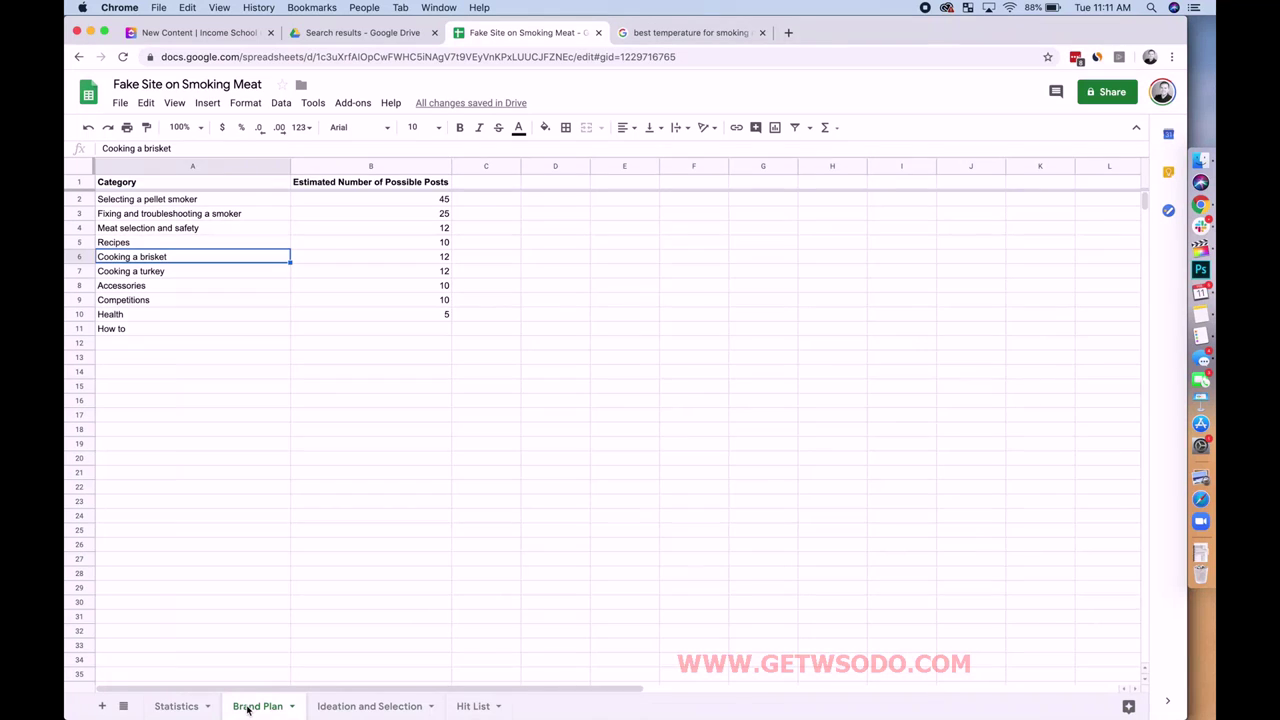
{"action": "left_click", "coordinate": [362, 706]}
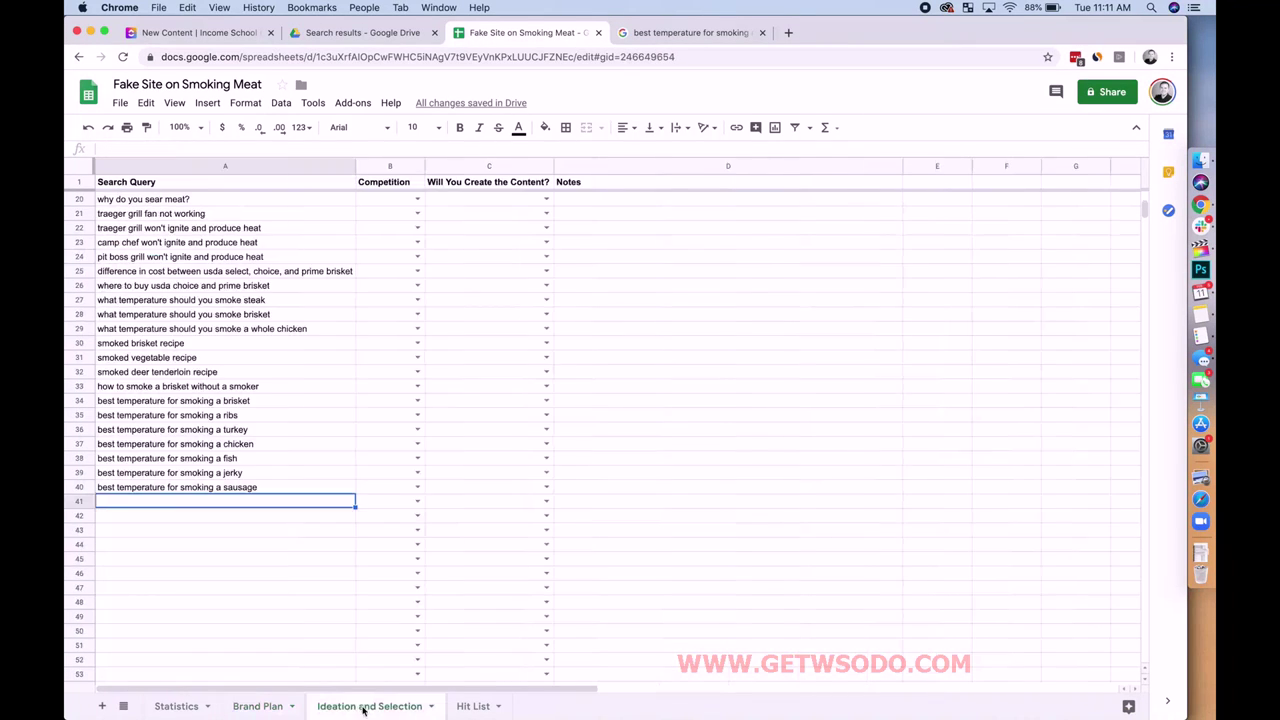
{"action": "left_click", "coordinate": [690, 32]}
{"action": "left_click", "coordinate": [608, 57]}
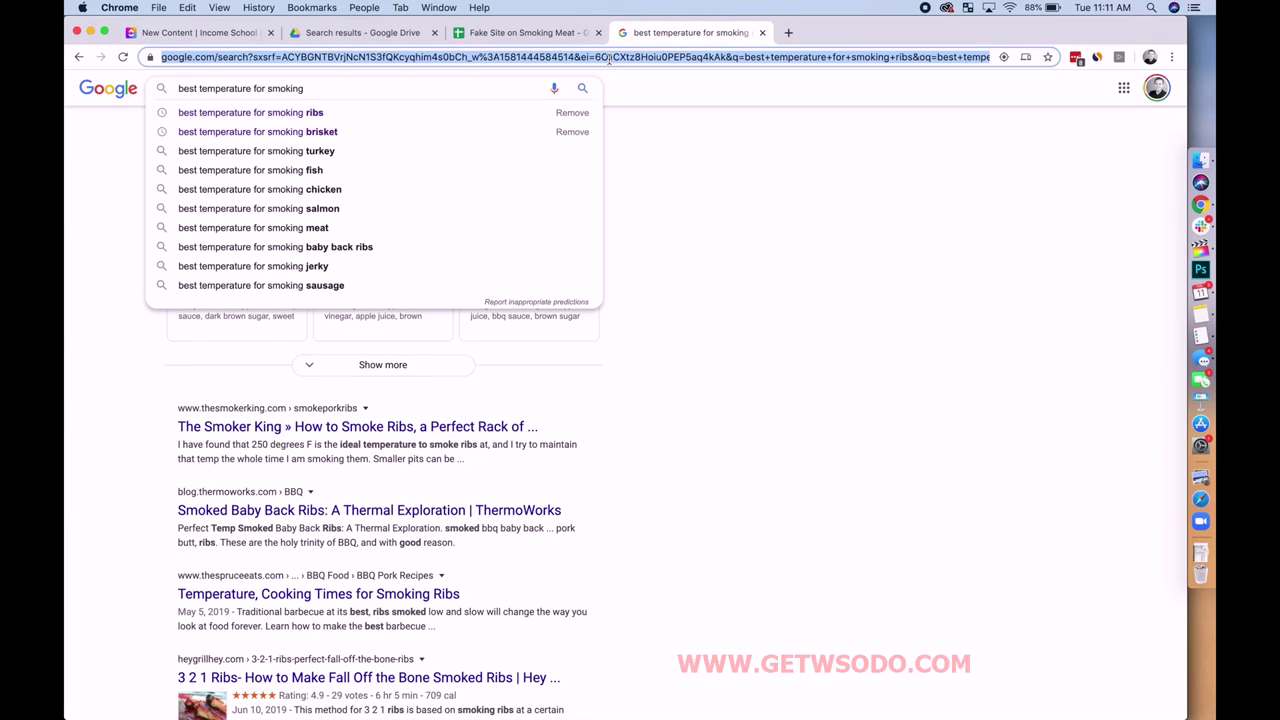
{"action": "type", "text": "smoking bri"}
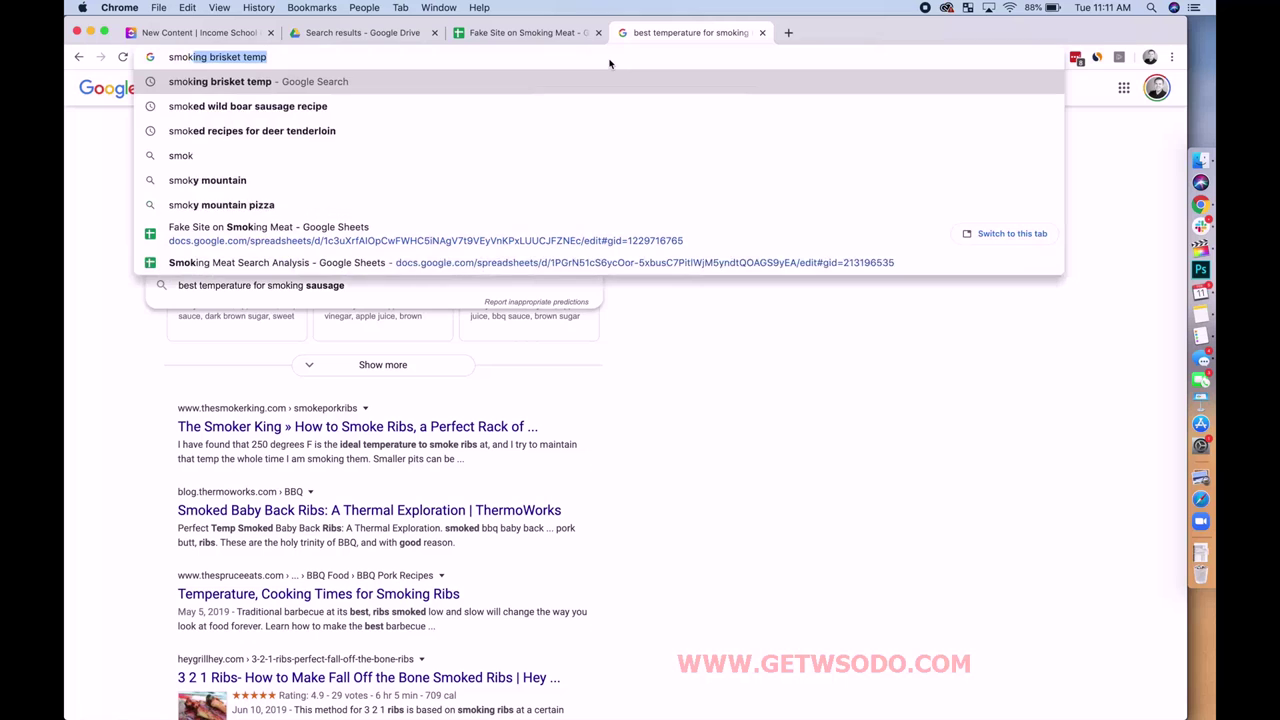
{"action": "type", "text": "sket"}
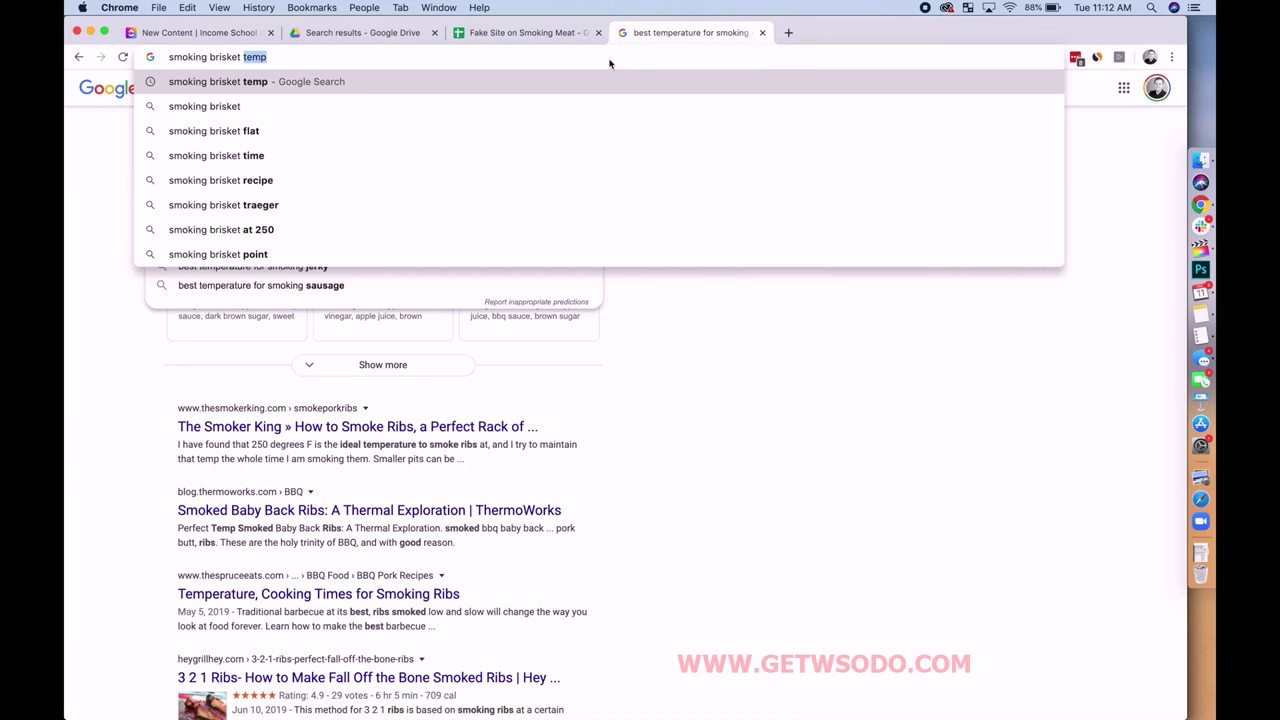
Step: Look up the search suggestions for "how to smoke a brisket" instead
{"action": "key", "text": "BackSpace"}
{"action": "key", "text": "BackSpace"}
{"action": "key", "text": "BackSpace"}
{"action": "key", "text": "BackSpace"}
{"action": "key", "text": "BackSpace"}
{"action": "key", "text": "BackSpace"}
{"action": "key", "text": "BackSpace"}
{"action": "key", "text": "BackSpace"}
{"action": "key", "text": "BackSpace"}
{"action": "key", "text": "BackSpace"}
{"action": "key", "text": "BackSpace"}
{"action": "key", "text": "BackSpace"}
{"action": "key", "text": "BackSpace"}
{"action": "key", "text": "BackSpace"}
{"action": "key", "text": "BackSpace"}
{"action": "key", "text": "BackSpace"}
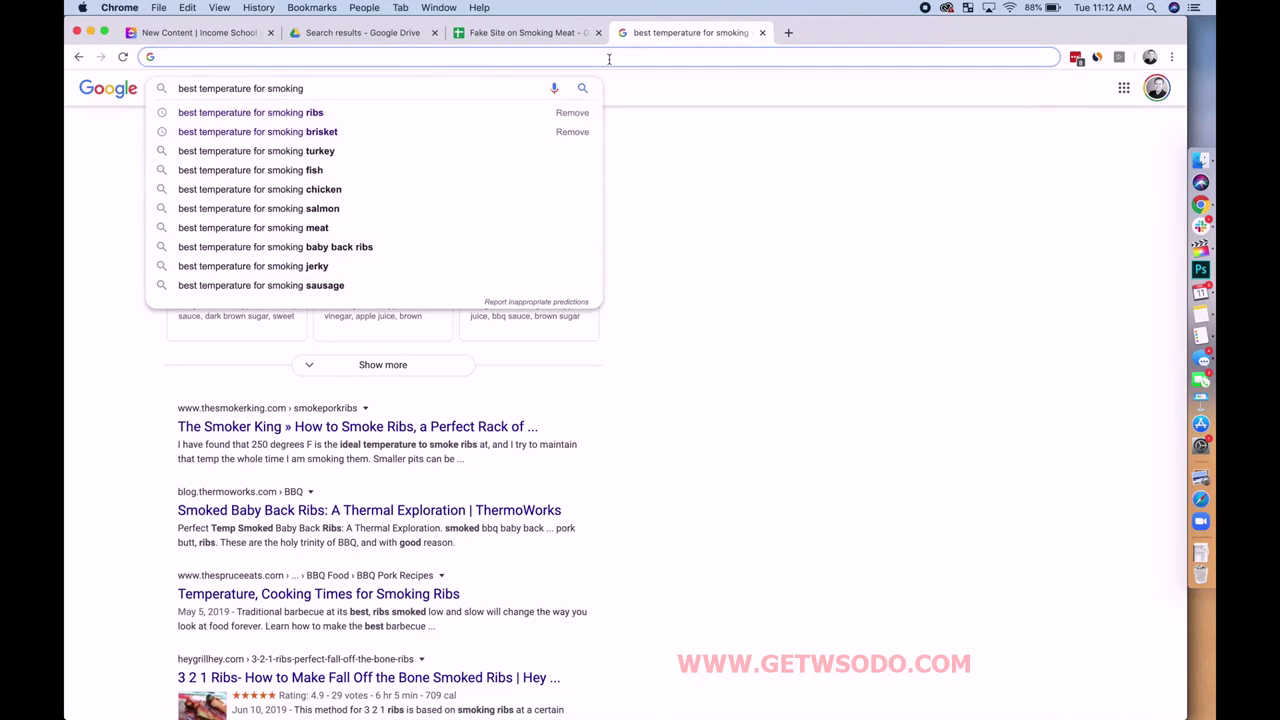
{"action": "type", "text": "how to smoke a brisket"}
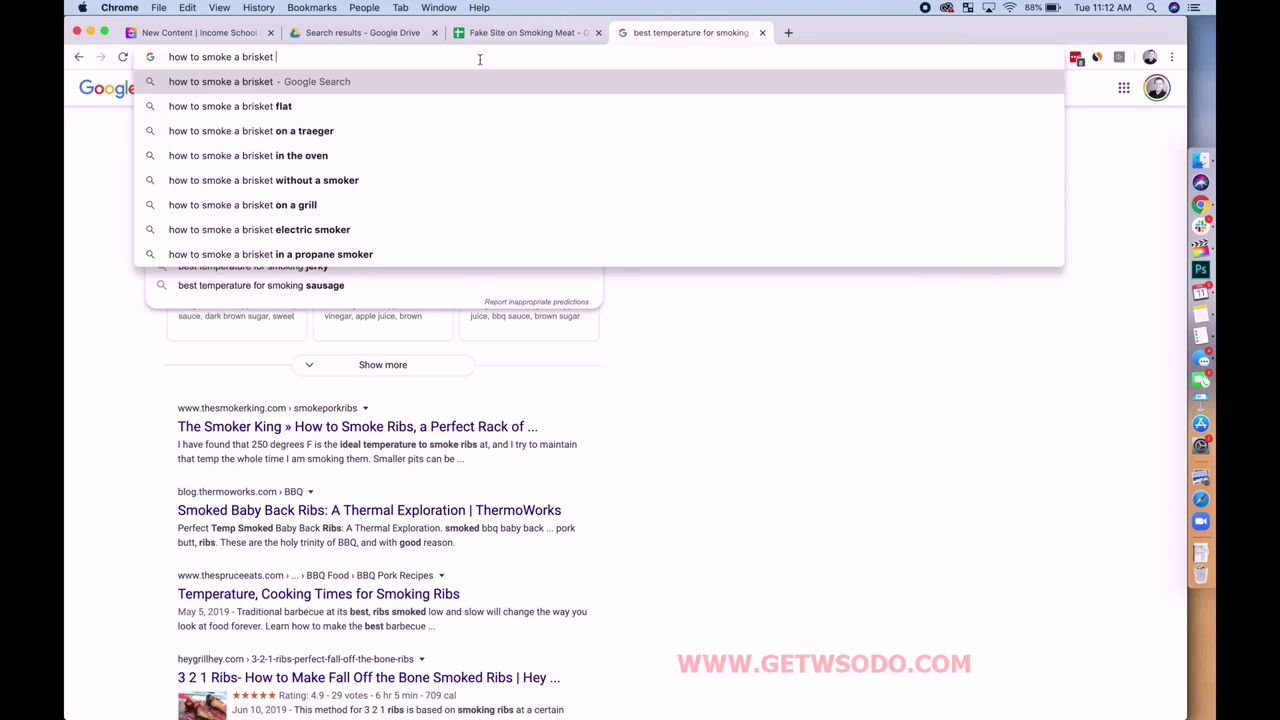
Step: Search Google for "how big of a brisket to smoke" and examine the results
{"action": "key", "text": "super+a"}
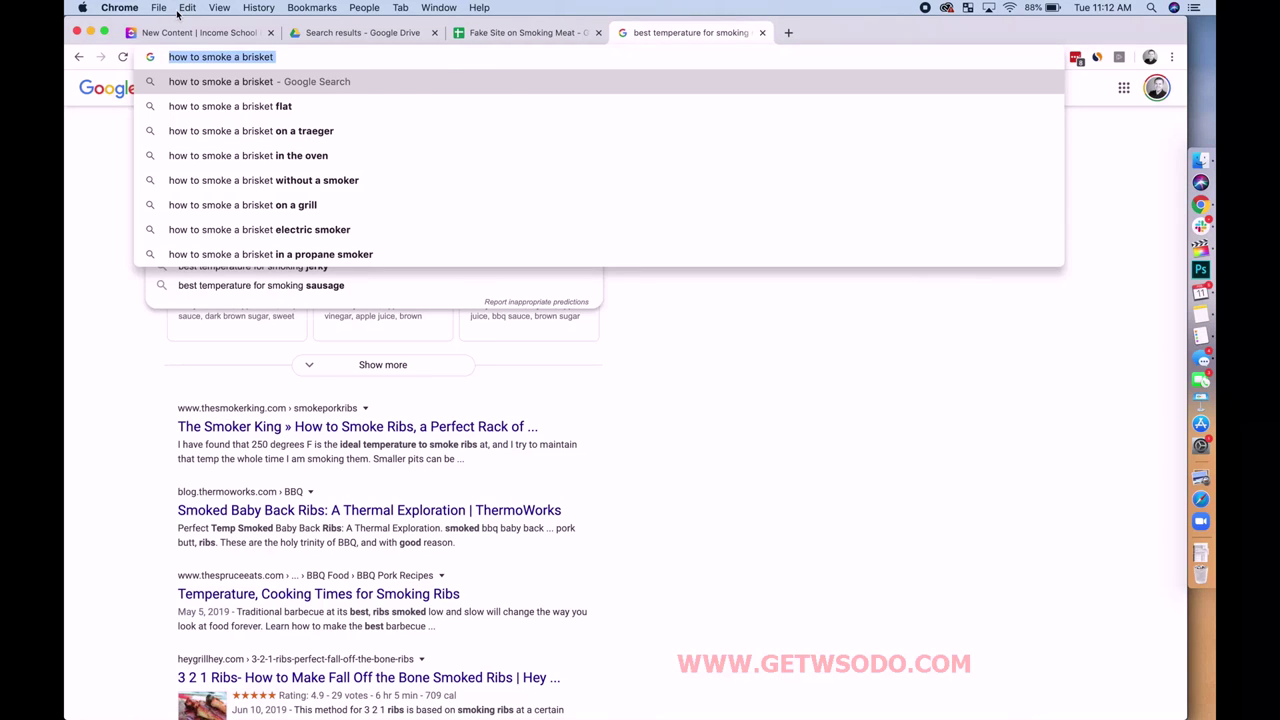
{"action": "type", "text": "how lo"}
{"action": "key", "text": "BackSpace"}
{"action": "key", "text": "BackSpace"}
{"action": "type", "text": "big of a "}
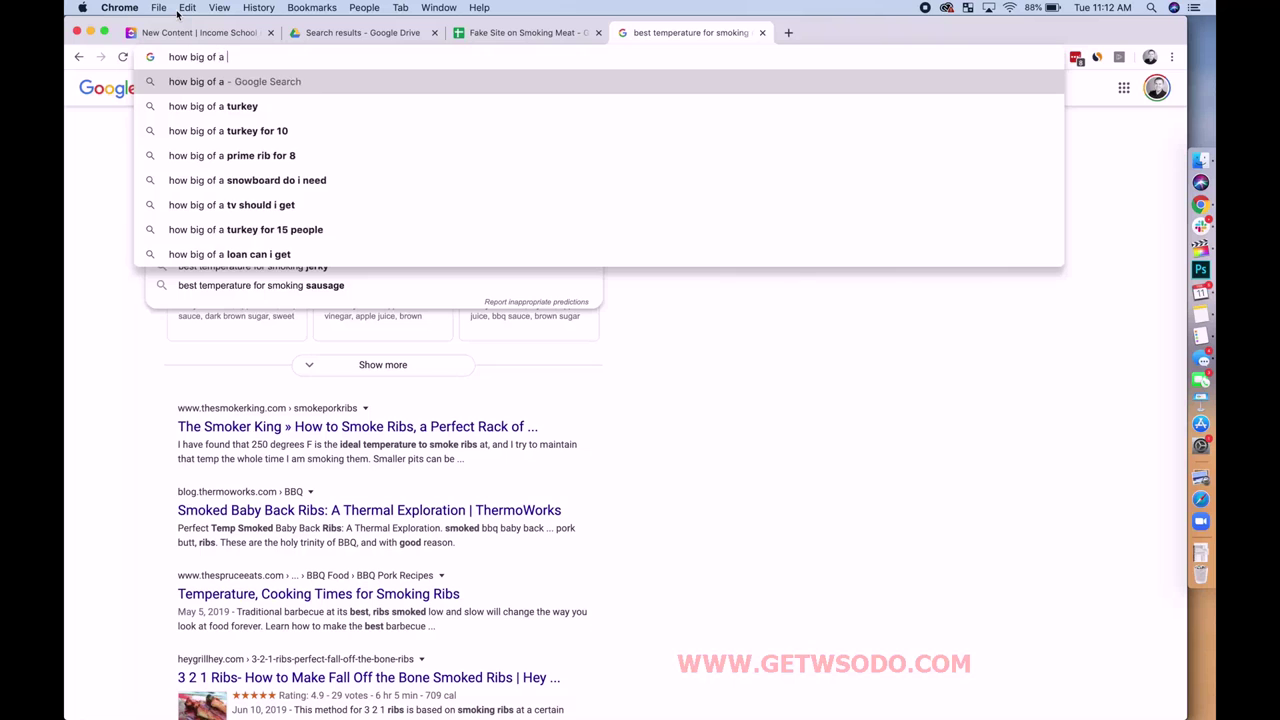
{"action": "type", "text": "brisket"}
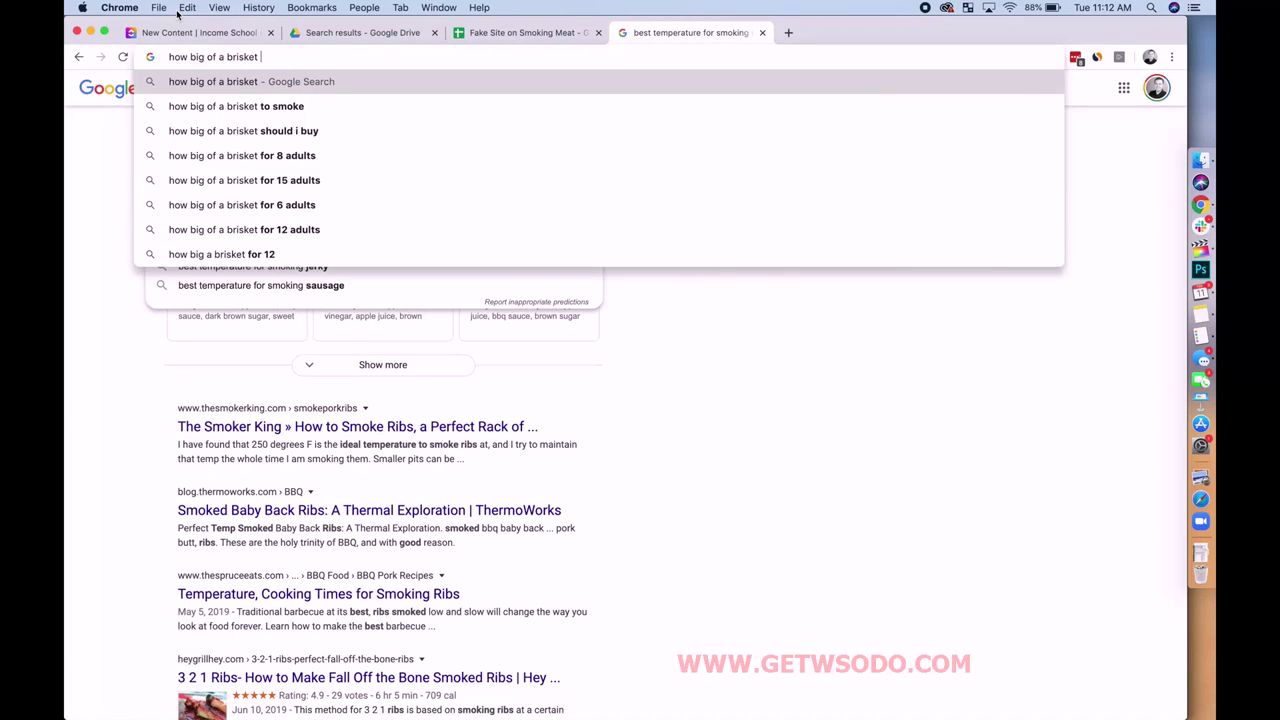
{"action": "left_click", "coordinate": [268, 106]}
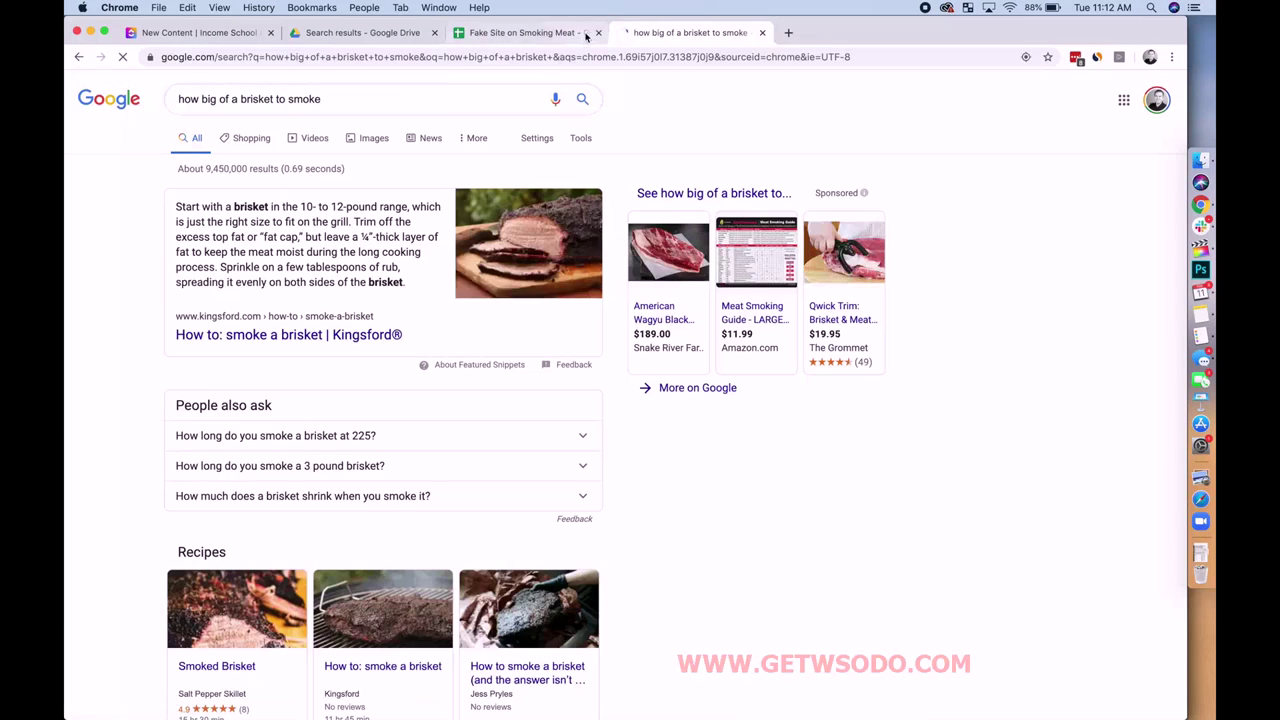
{"action": "scroll", "coordinate": [575, 47], "scroll_direction": "down", "scroll_amount": 8}
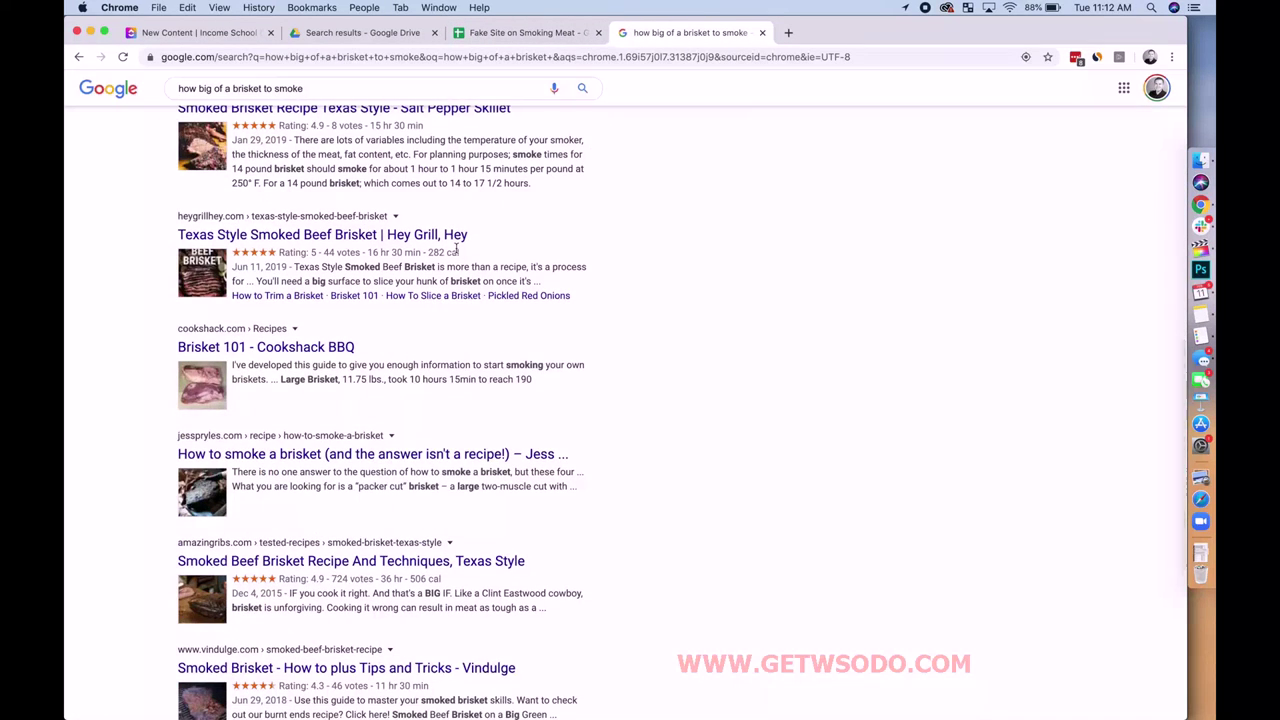
Step: Add "how big of a brisket to smoke" to the spreadsheet's Search Query column in row 41
{"action": "left_click", "coordinate": [515, 33]}
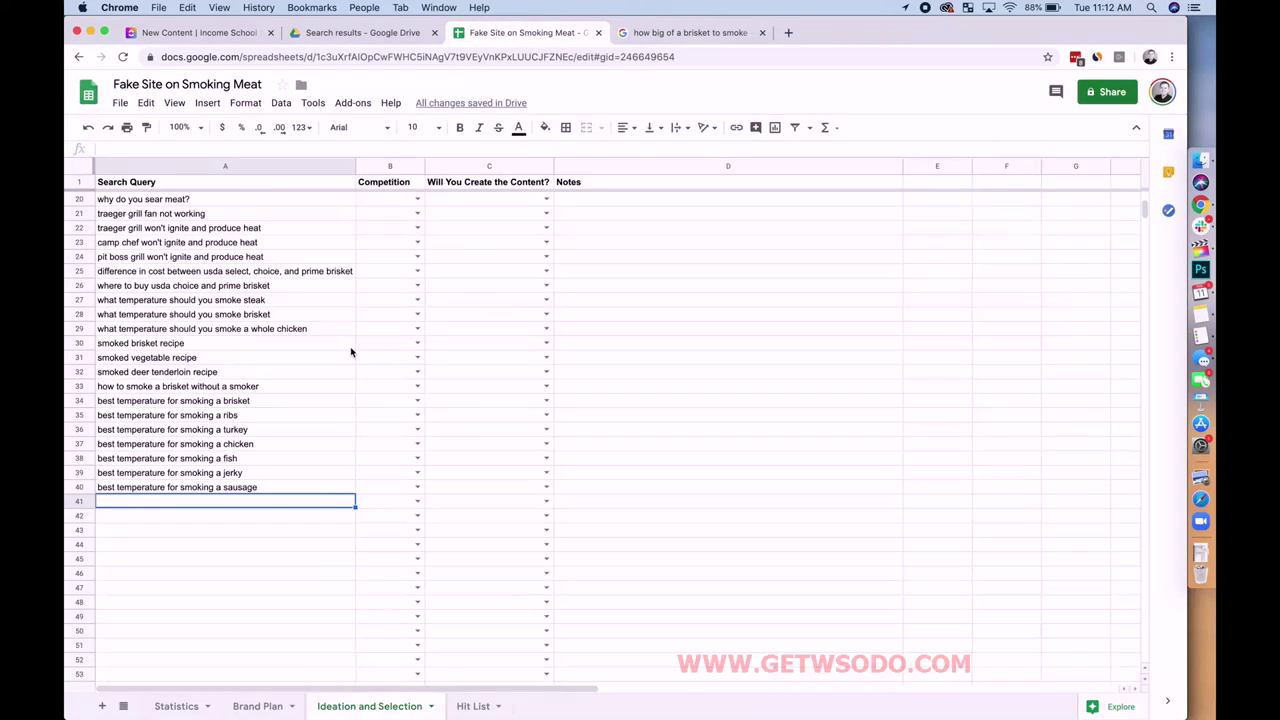
{"action": "type", "text": "how big of a brisket to smoke"}
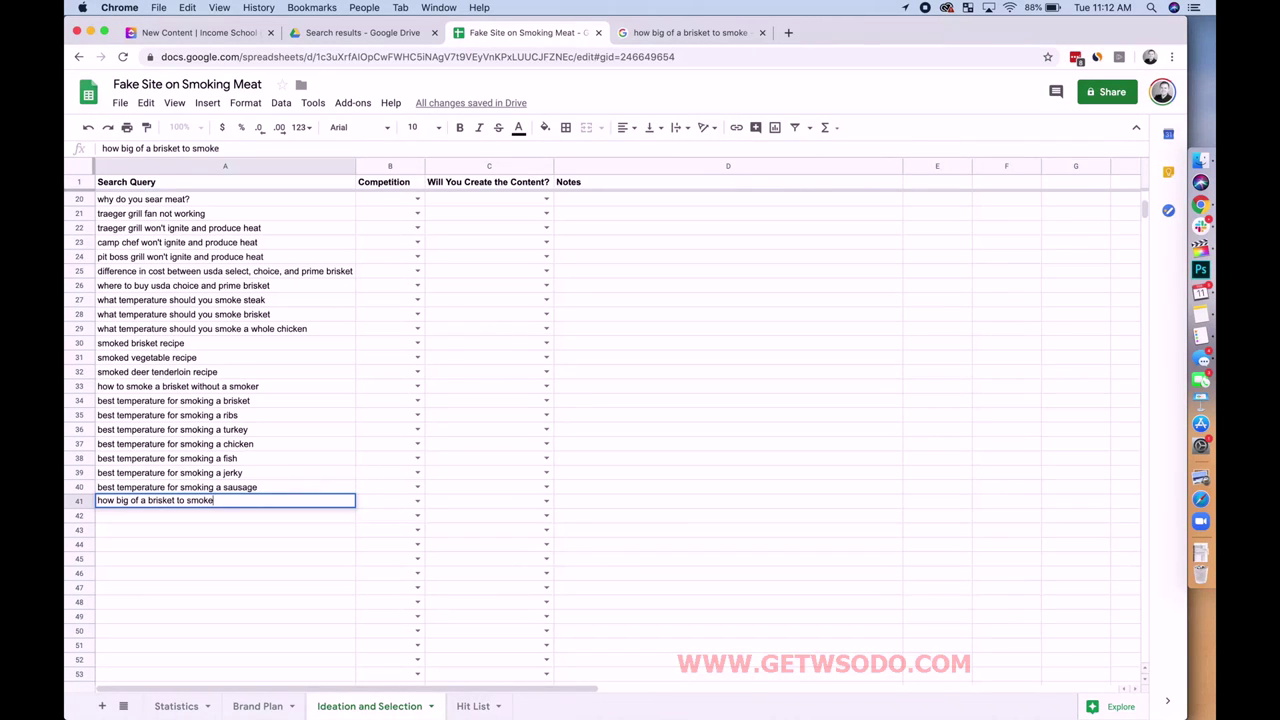
{"action": "key", "text": "Return"}
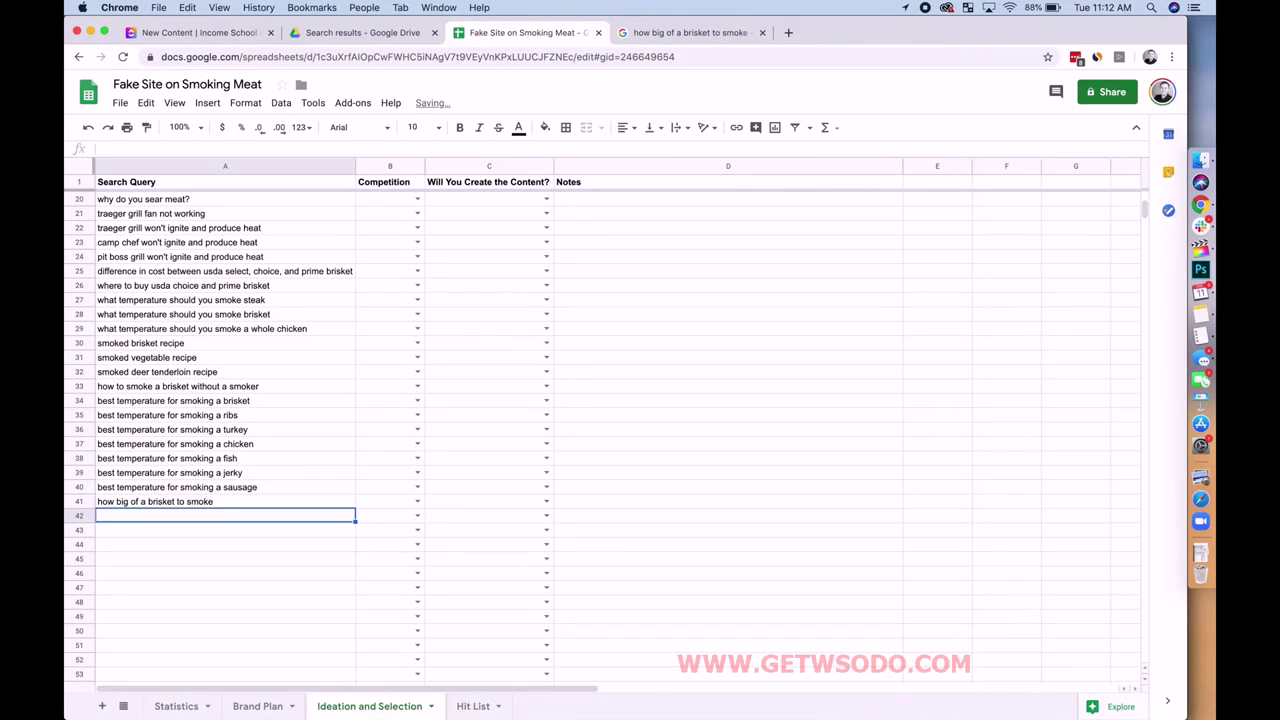
Step: Look up Google's search suggestions for "how to make a brisket"
{"action": "left_click", "coordinate": [643, 33]}
{"action": "left_click_drag", "start_coordinate": [310, 88], "coordinate": [212, 63]}
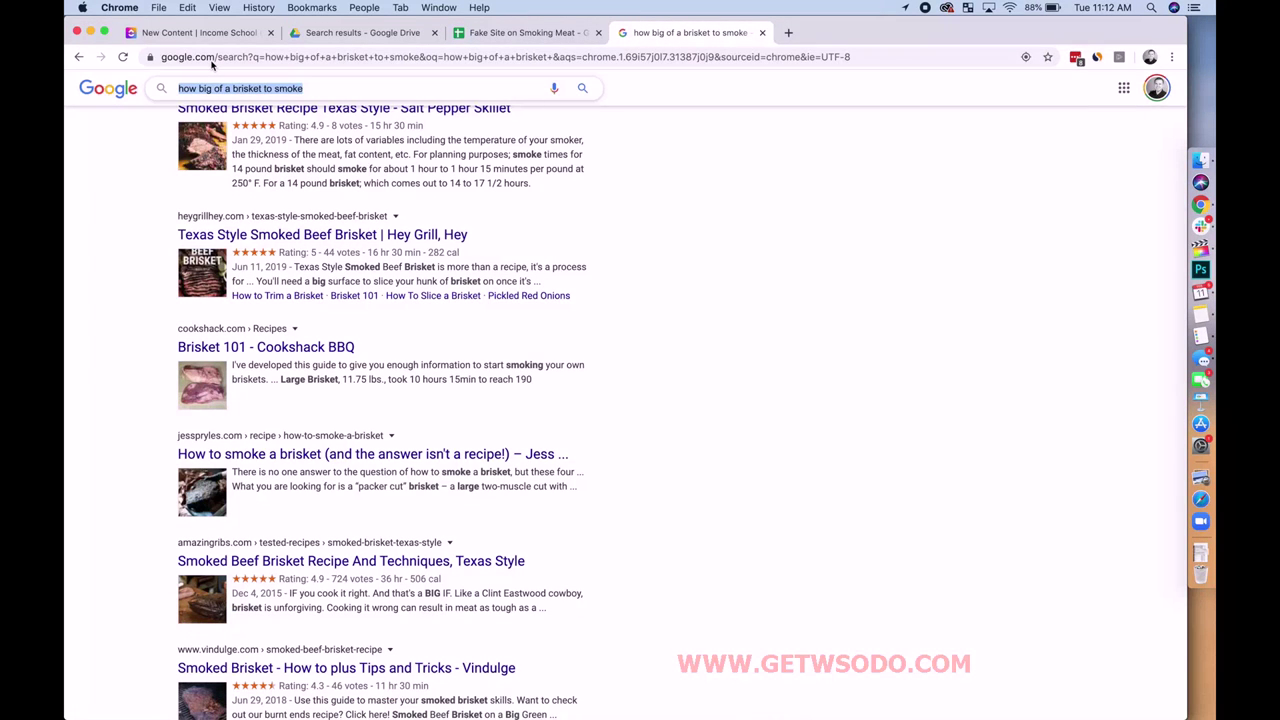
{"action": "type", "text": "h"}
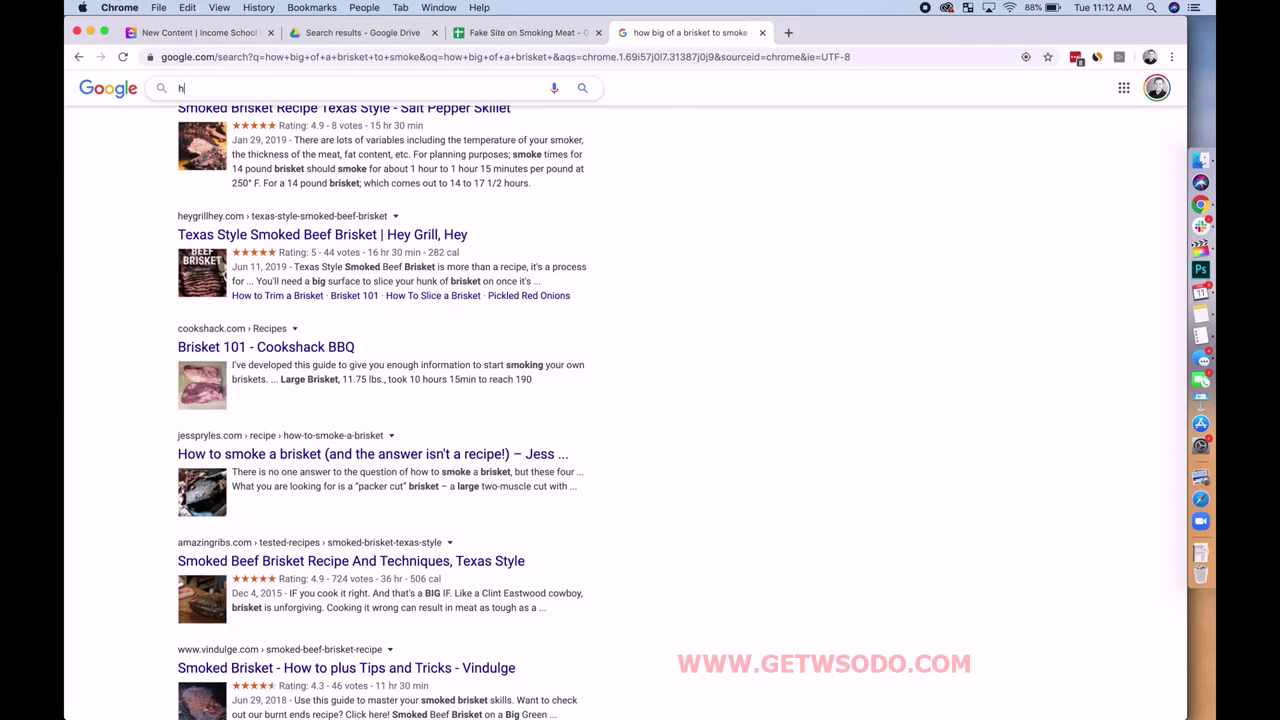
{"action": "type", "text": "ow to make a brisket"}
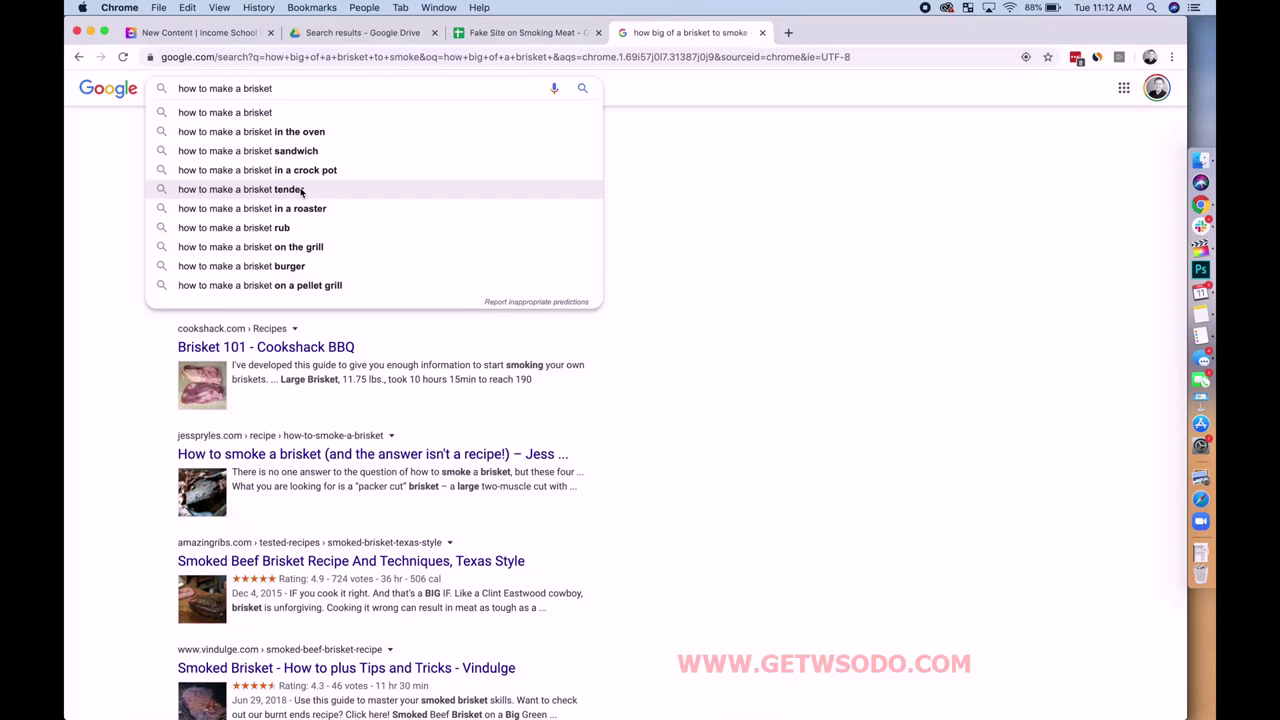
Step: Add "how to make a brisket tender" to the spreadsheet's Search Query column in row 42
{"action": "left_click", "coordinate": [494, 34]}
{"action": "type", "text": "how to make a brisket tender"}
{"action": "key", "text": "Return"}
{"action": "type", "text": "ho"}
{"action": "key", "text": "Escape"}
Step: Check the Brand Plan sheet for the category that follows brisket, and return to the Ideation and Selection sheet
{"action": "left_click", "coordinate": [705, 36]}
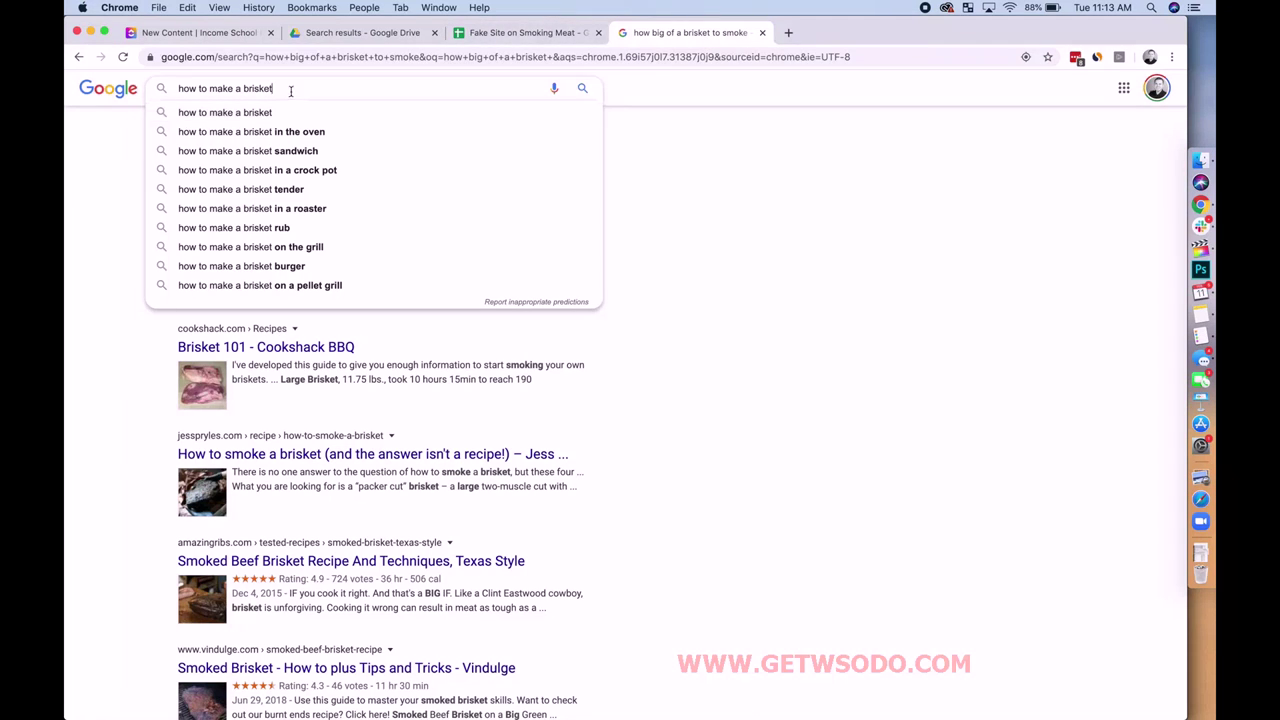
{"action": "left_click", "coordinate": [540, 33]}
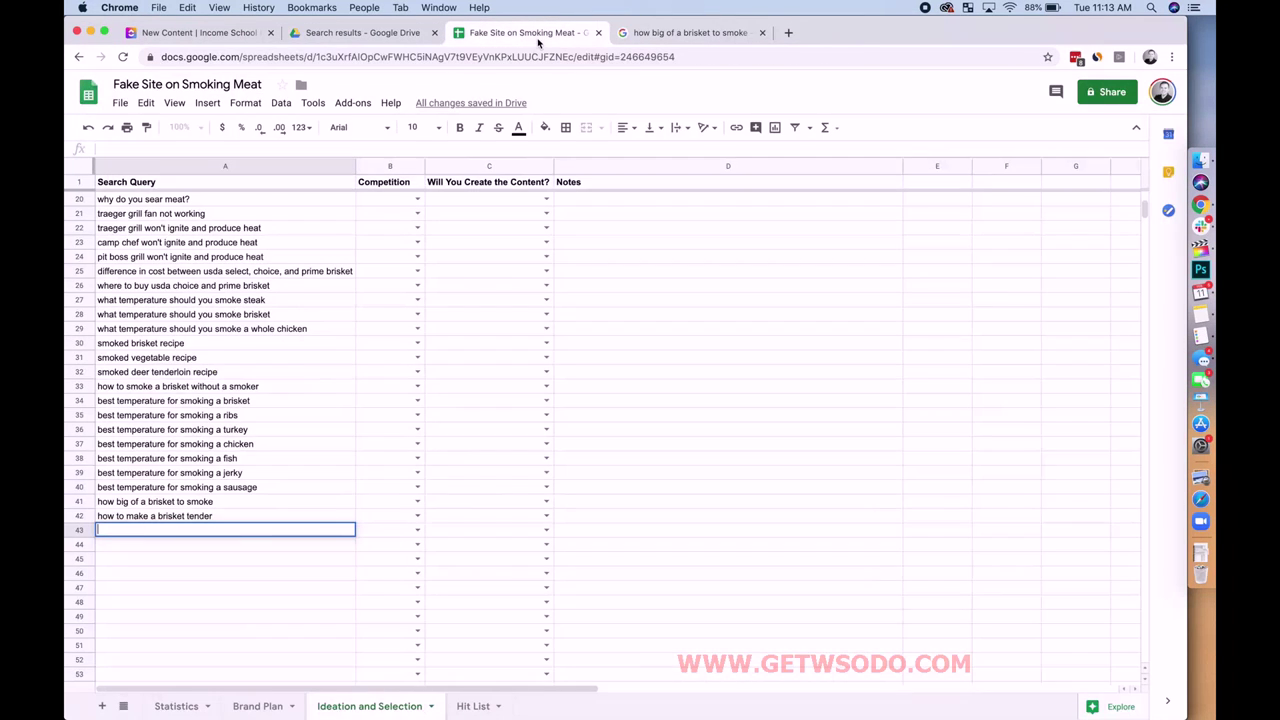
{"action": "left_click", "coordinate": [290, 709]}
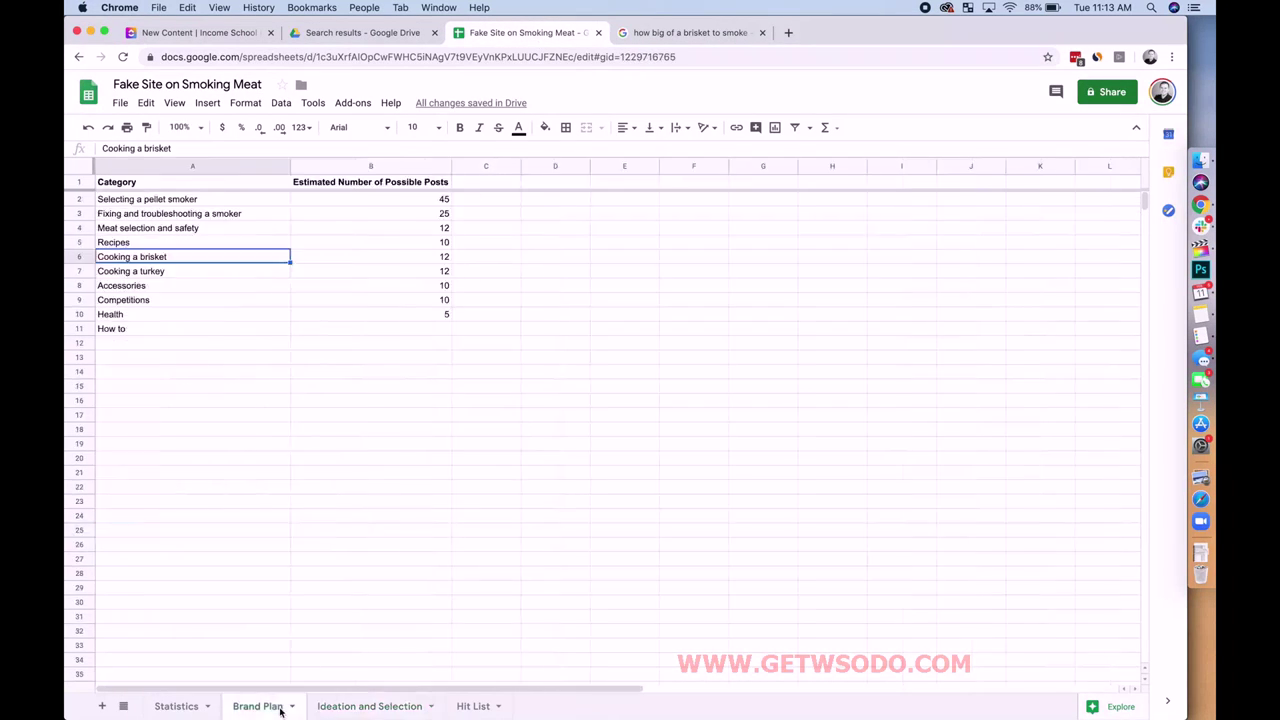
{"action": "left_click", "coordinate": [153, 279]}
{"action": "left_click", "coordinate": [398, 714]}
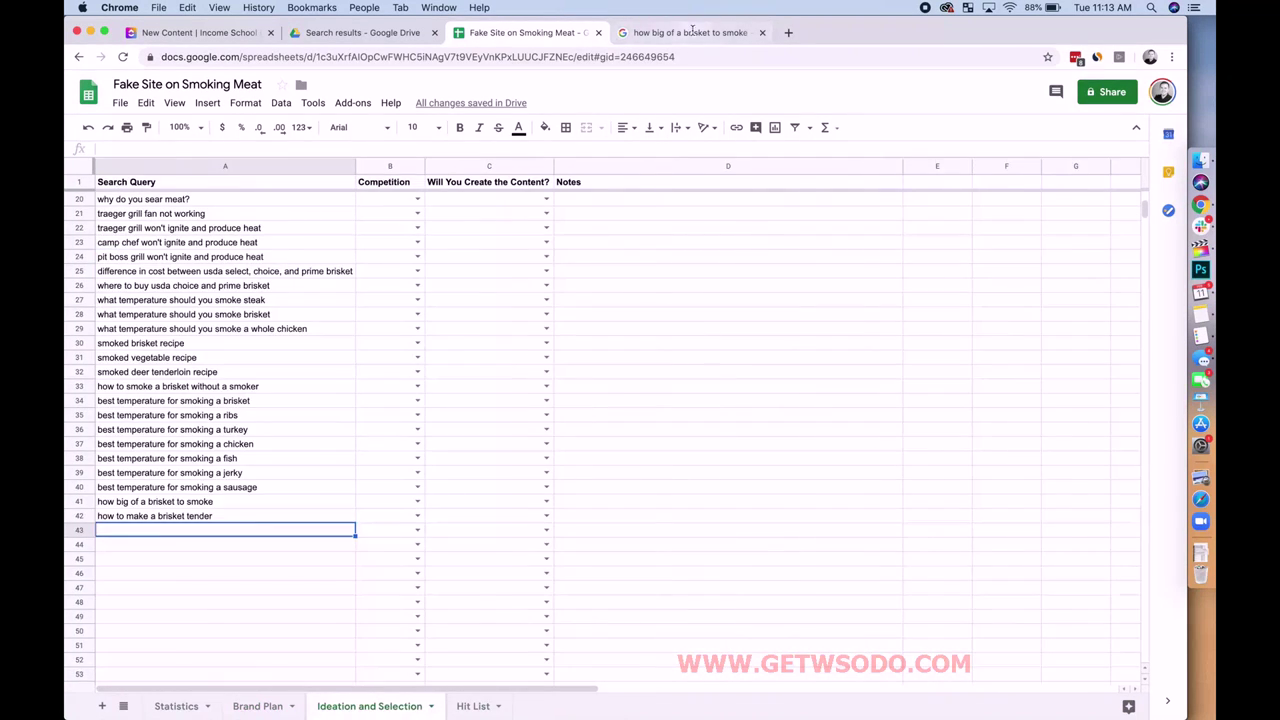
Step: Look up Google's search suggestions for "how to smoke a turkey" and for "how to smoke a turkey and"
{"action": "left_click", "coordinate": [692, 32]}
{"action": "left_click_drag", "start_coordinate": [273, 88], "coordinate": [243, 87]}
{"action": "key", "text": "BackSpace"}
{"action": "key", "text": "BackSpace"}
{"action": "key", "text": "BackSpace"}
{"action": "key", "text": "BackSpace"}
{"action": "key", "text": "BackSpace"}
{"action": "key", "text": "BackSpace"}
{"action": "key", "text": "BackSpace"}
{"action": "key", "text": "BackSpace"}
{"action": "type", "text": "smoke a turkey "}
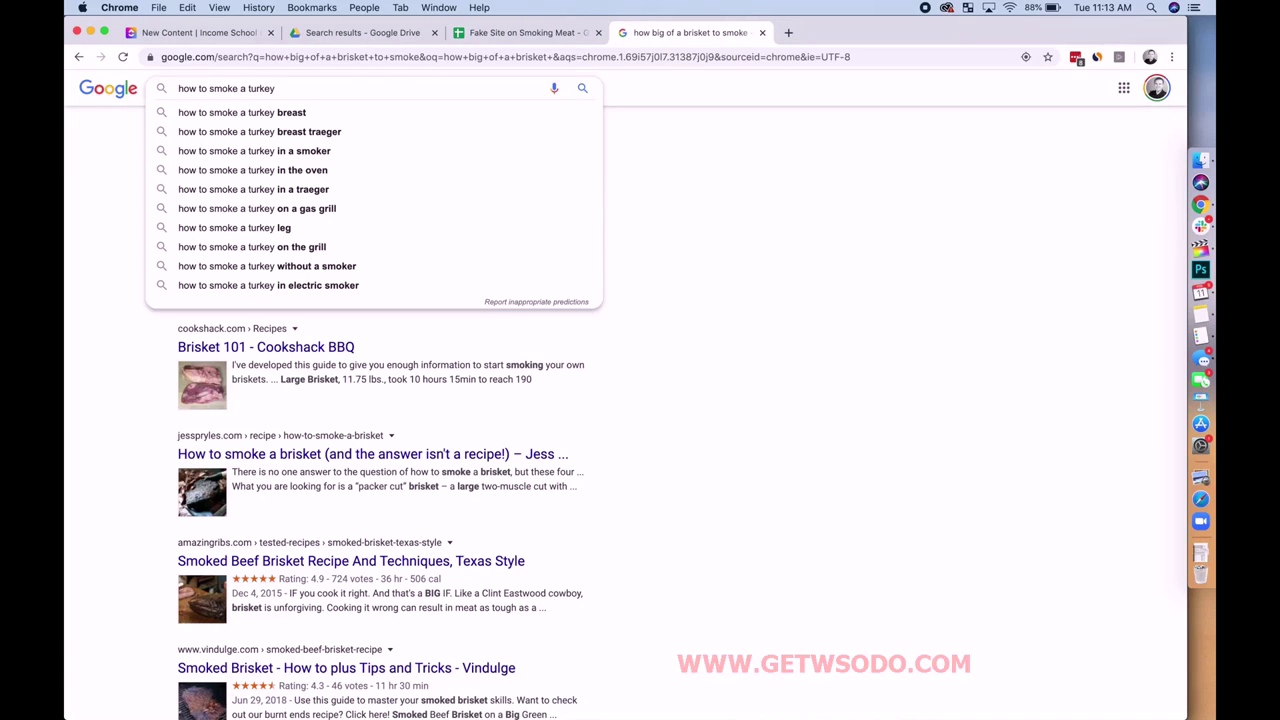
{"action": "type", "text": "and"}
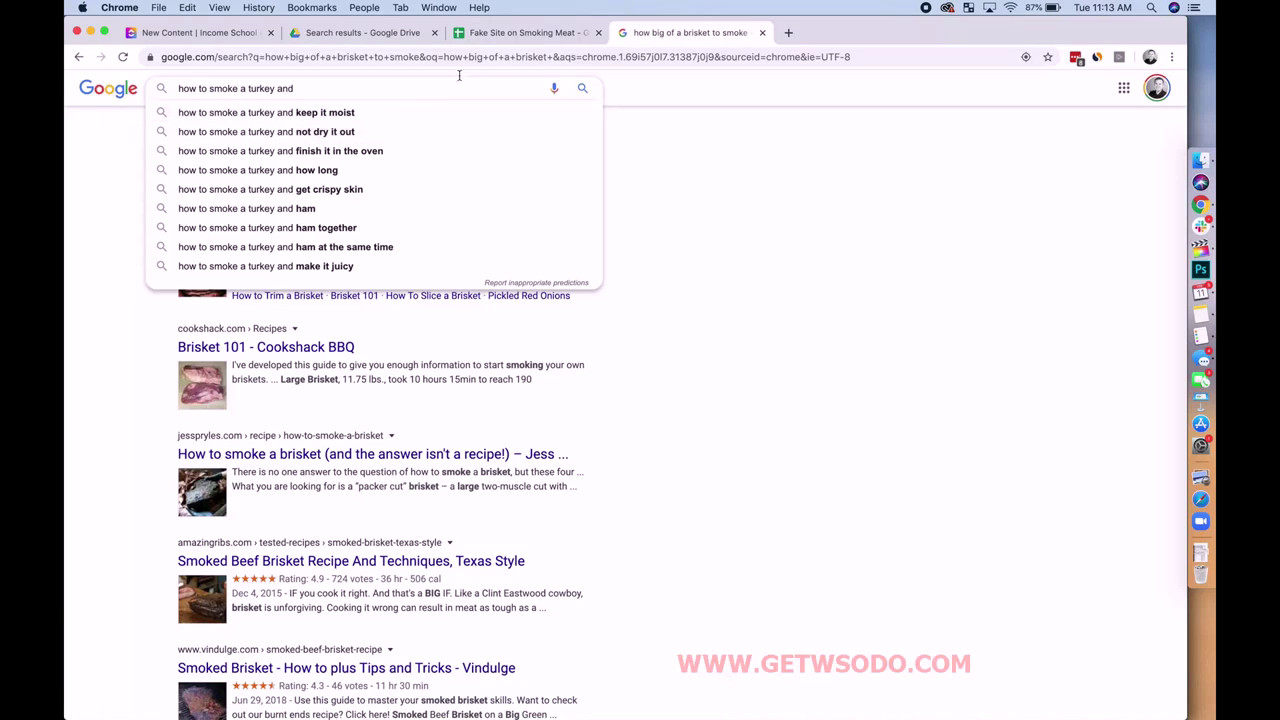
Step: Add "how to smoke a turkey and keep it moist" to the spreadsheet's Search Query column in row 43
{"action": "left_click", "coordinate": [533, 32]}
{"action": "type", "text": "now t"}
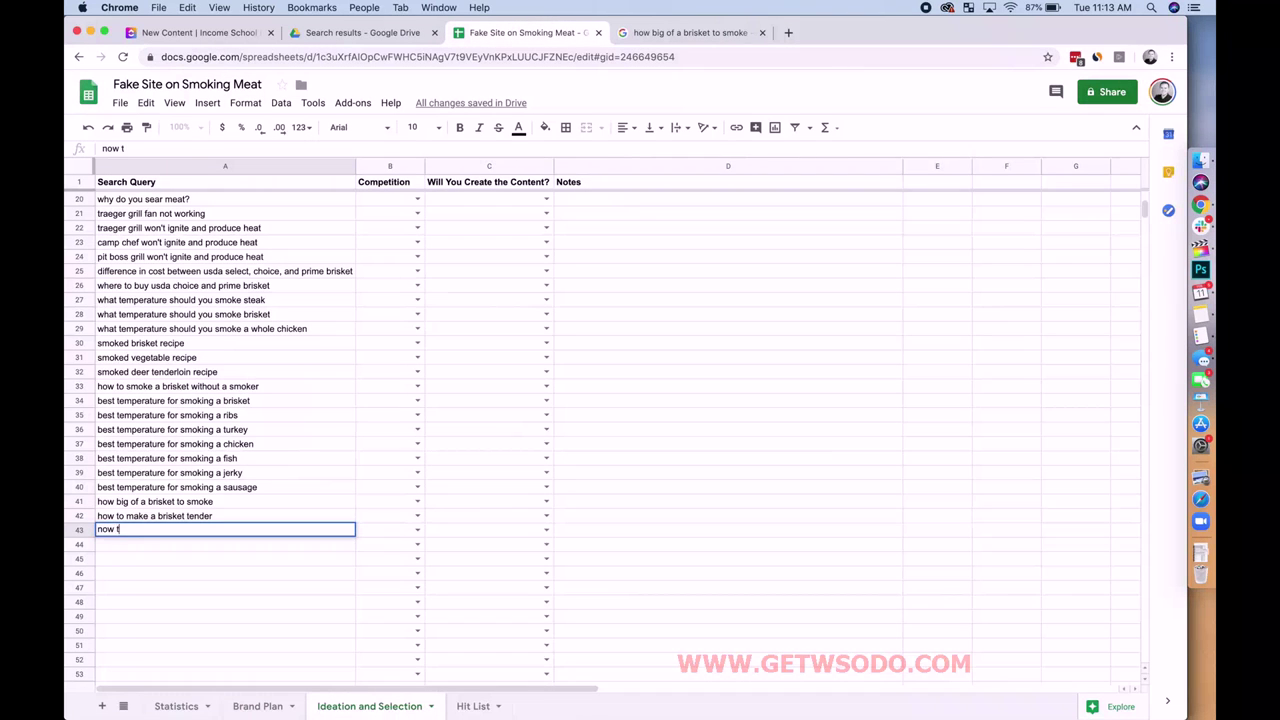
{"action": "key", "text": "BackSpace"}
{"action": "key", "text": "BackSpace"}
{"action": "key", "text": "BackSpace"}
{"action": "key", "text": "BackSpace"}
{"action": "type", "text": "how to sma"}
{"action": "key", "text": "BackSpace"}
{"action": "type", "text": "moke a turkey and keep it moist"}
{"action": "key", "text": "Return"}
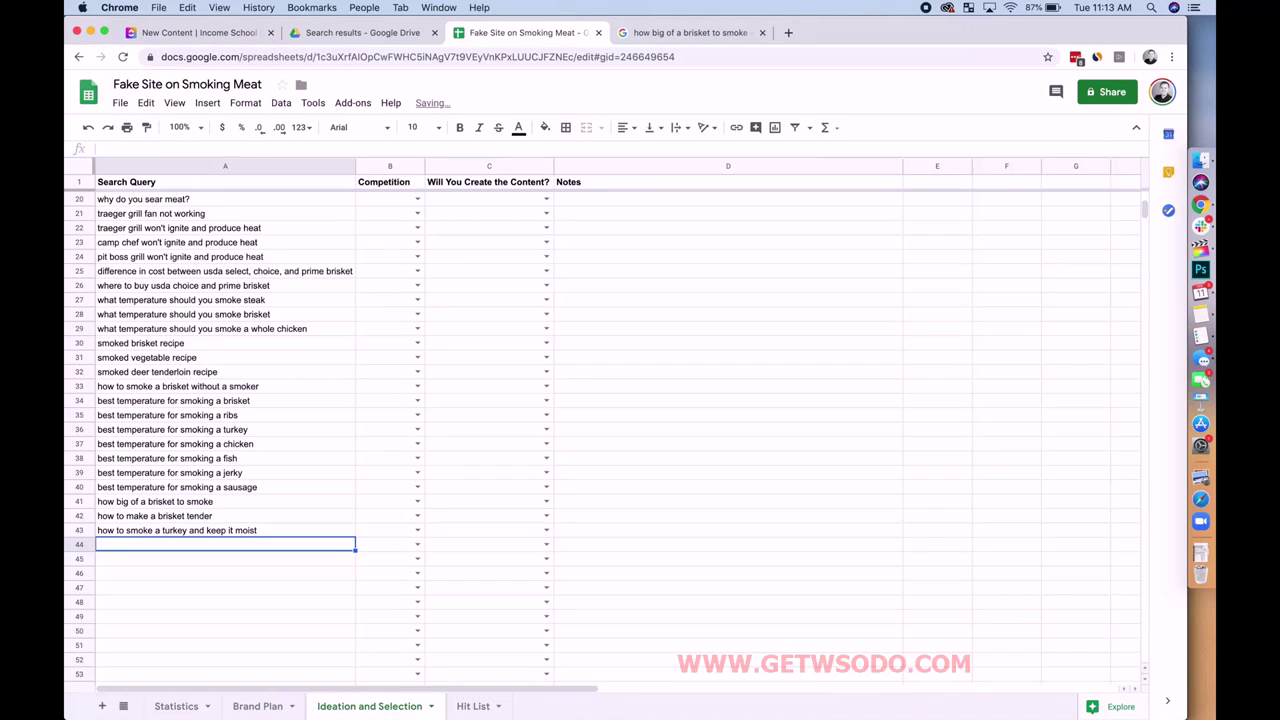
Step: Review the "how to smoke a turkey and" suggestions and add "how to smoke a turkey and get crispy skin" in row 44
{"action": "left_click", "coordinate": [662, 35]}
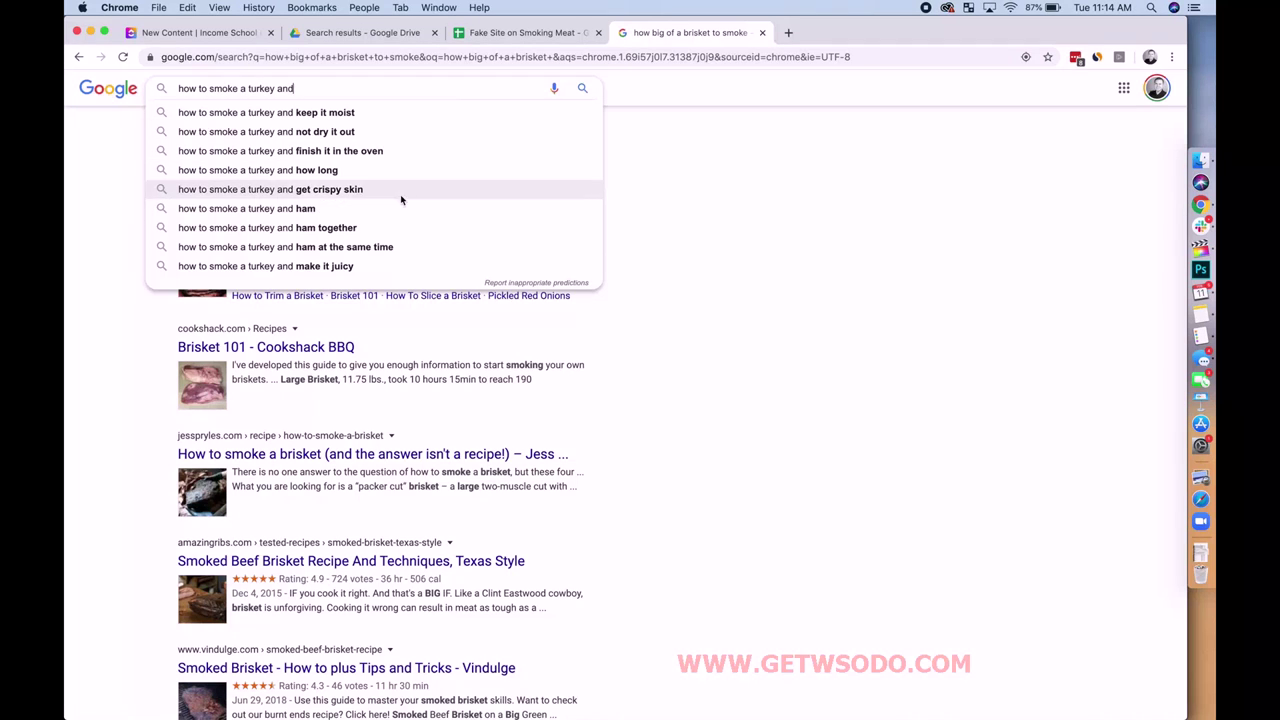
{"action": "left_click", "coordinate": [516, 33]}
{"action": "type", "text": "how to smoke a turkey and get crispy skin"}
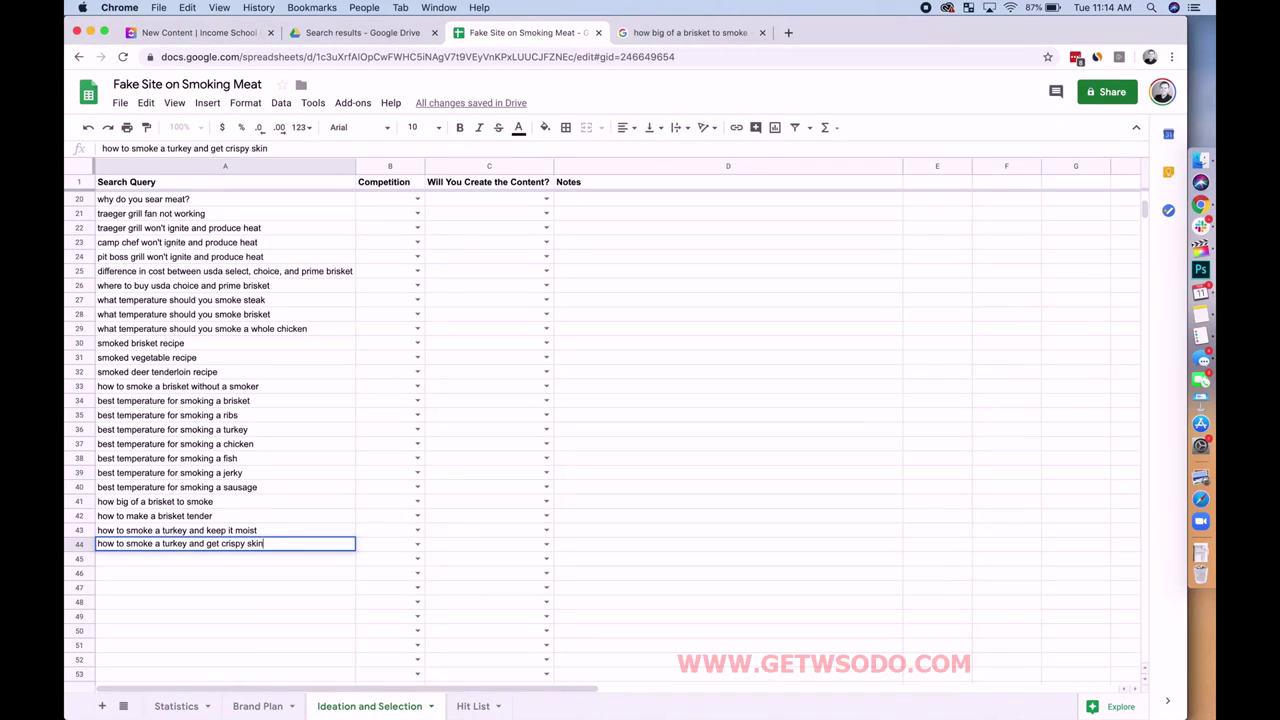
{"action": "key", "text": "Return"}
Step: Check the turkey suggestions and the Brand Plan sheet's categories once more, and return to the Ideation and Selection sheet
{"action": "left_click", "coordinate": [700, 32]}
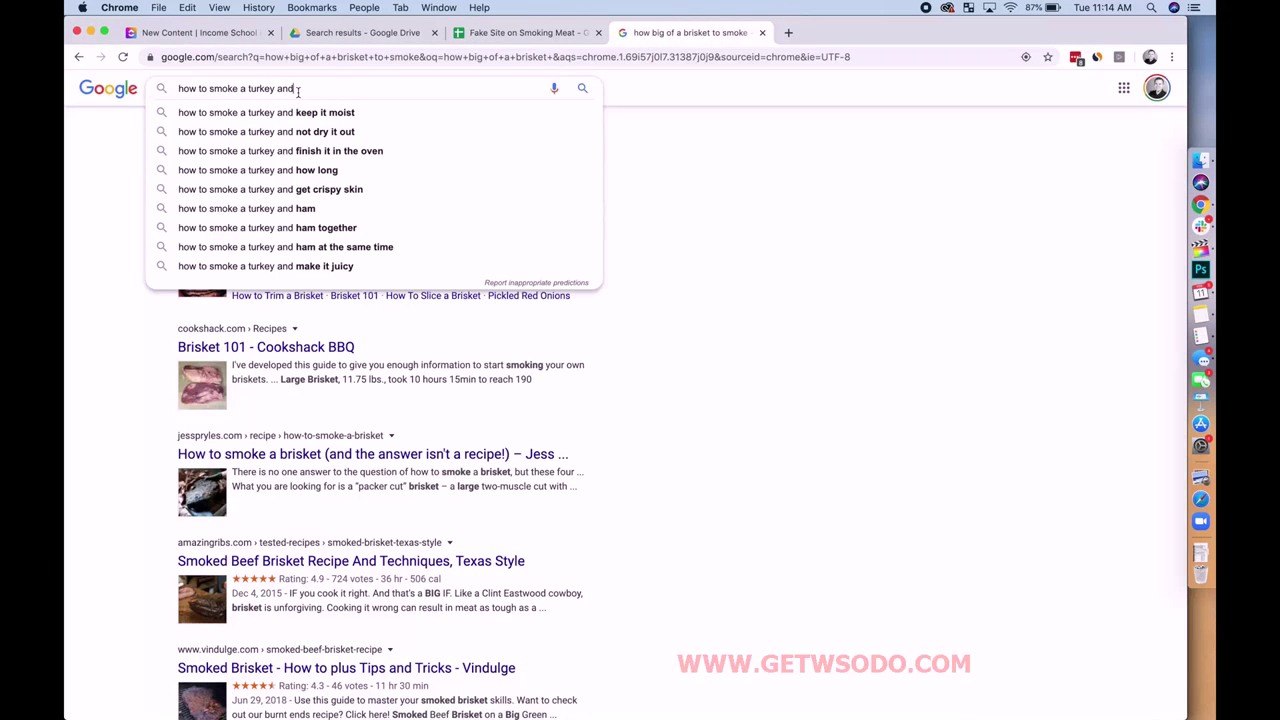
{"action": "left_click", "coordinate": [487, 32]}
{"action": "left_click", "coordinate": [260, 707]}
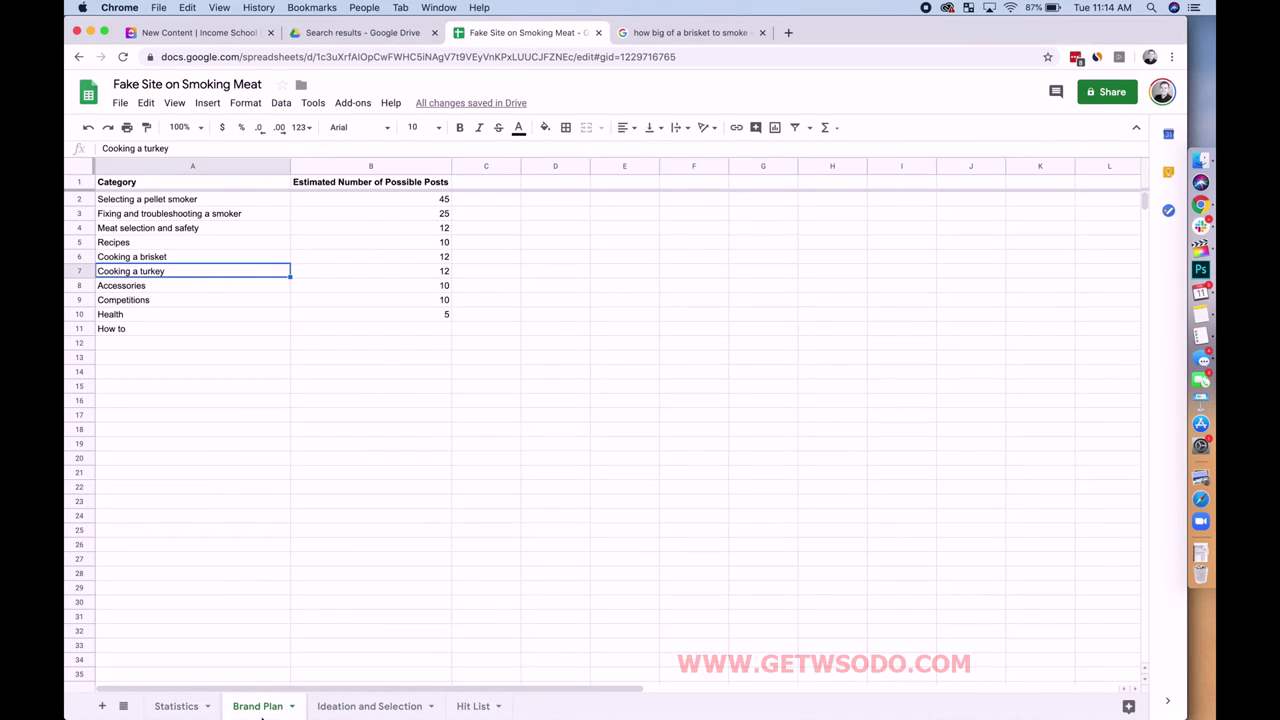
{"action": "left_click", "coordinate": [375, 705]}
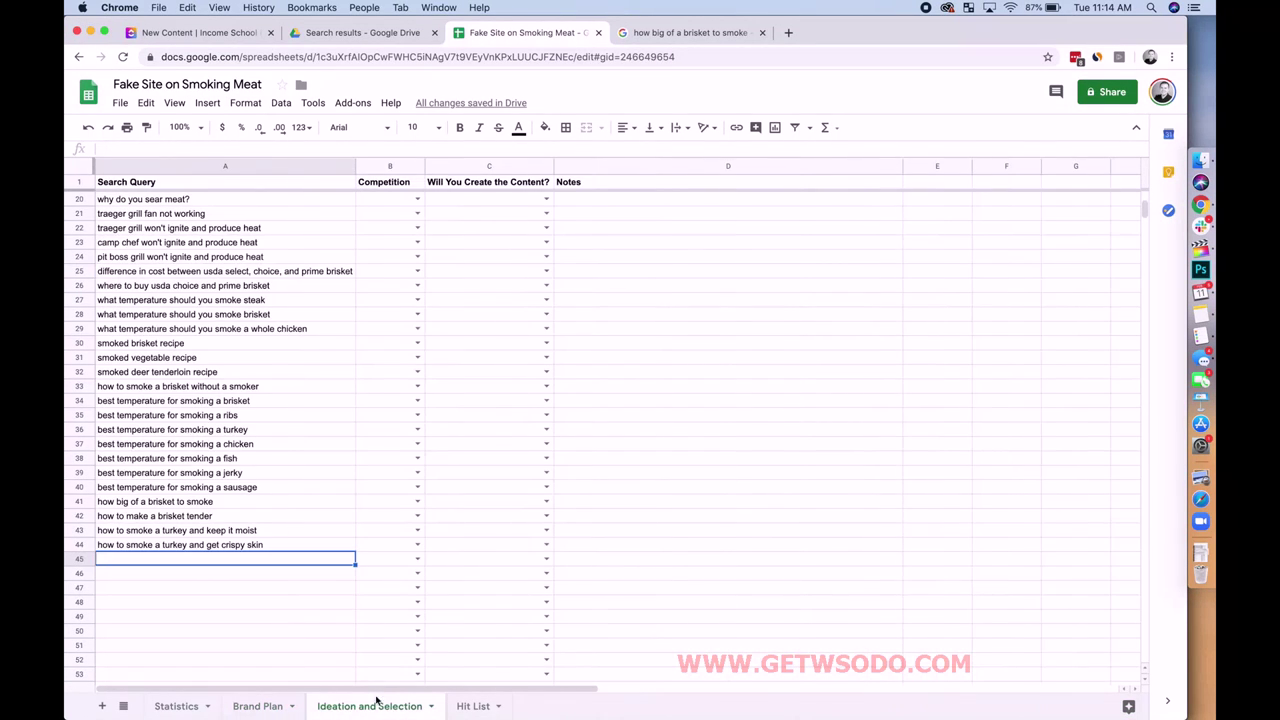
Step: Look up Google's search suggestions for "what kind of wood to"
{"action": "left_click", "coordinate": [660, 33]}
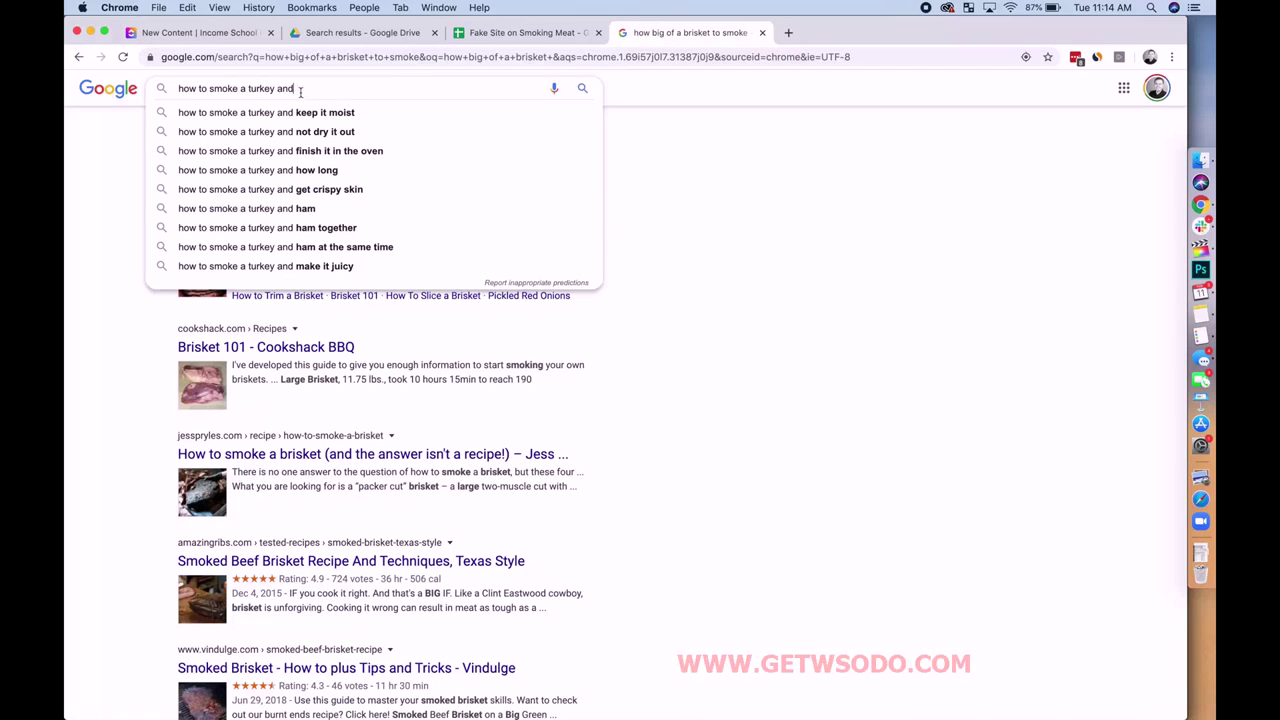
{"action": "key", "text": "super+a"}
{"action": "key", "text": "Escape"}
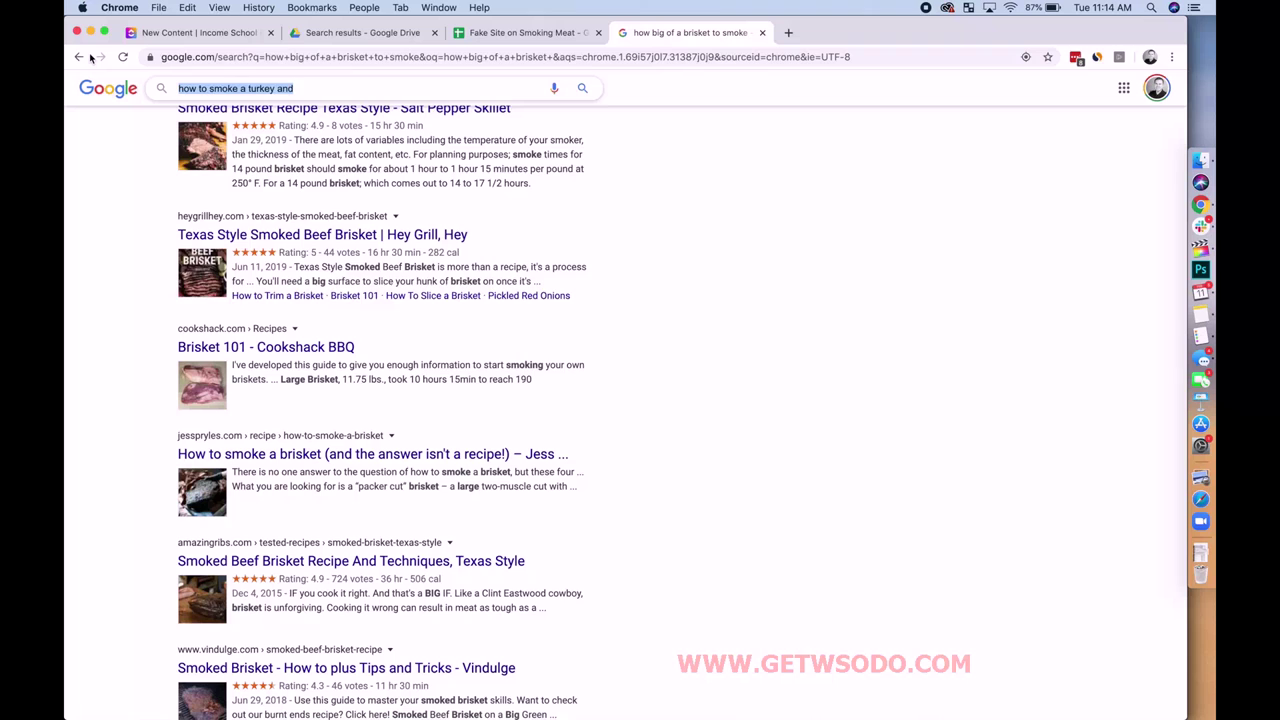
{"action": "type", "text": "what kind of wood to"}
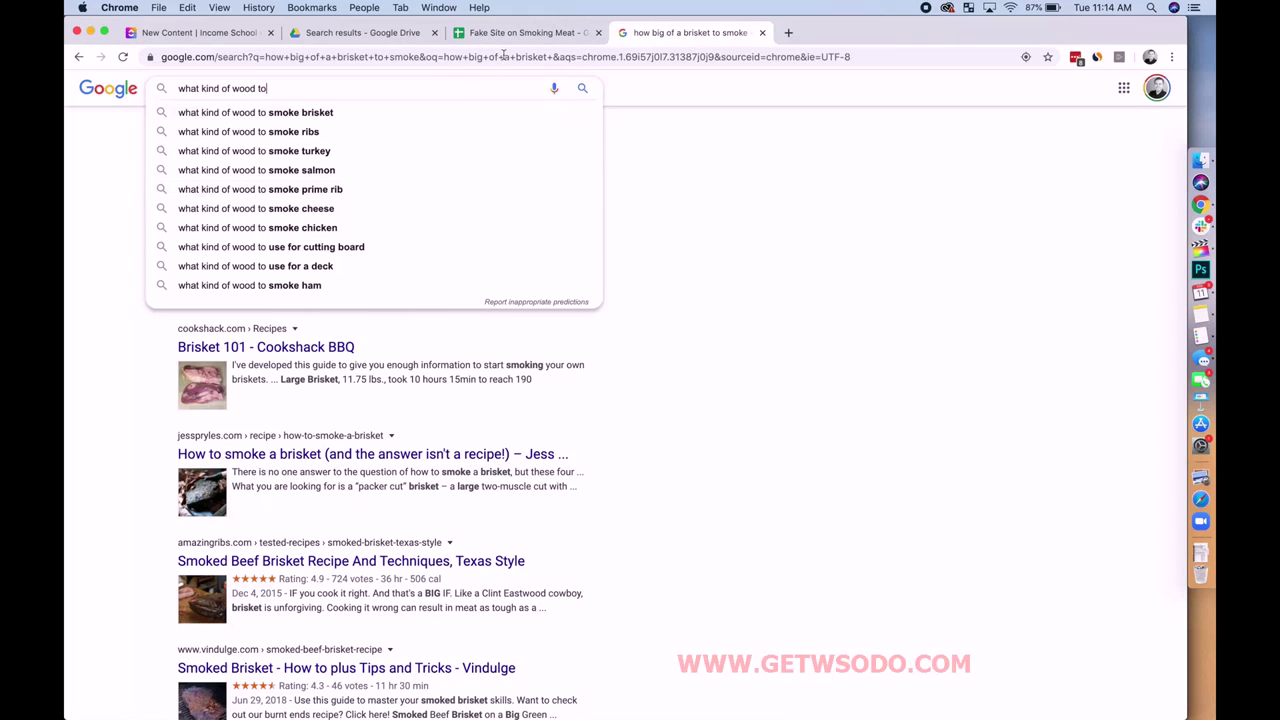
Step: Enter "what kind of wood to smoke" in row 45 of the Search Query column and fill it down to row 50
{"action": "left_click", "coordinate": [550, 34]}
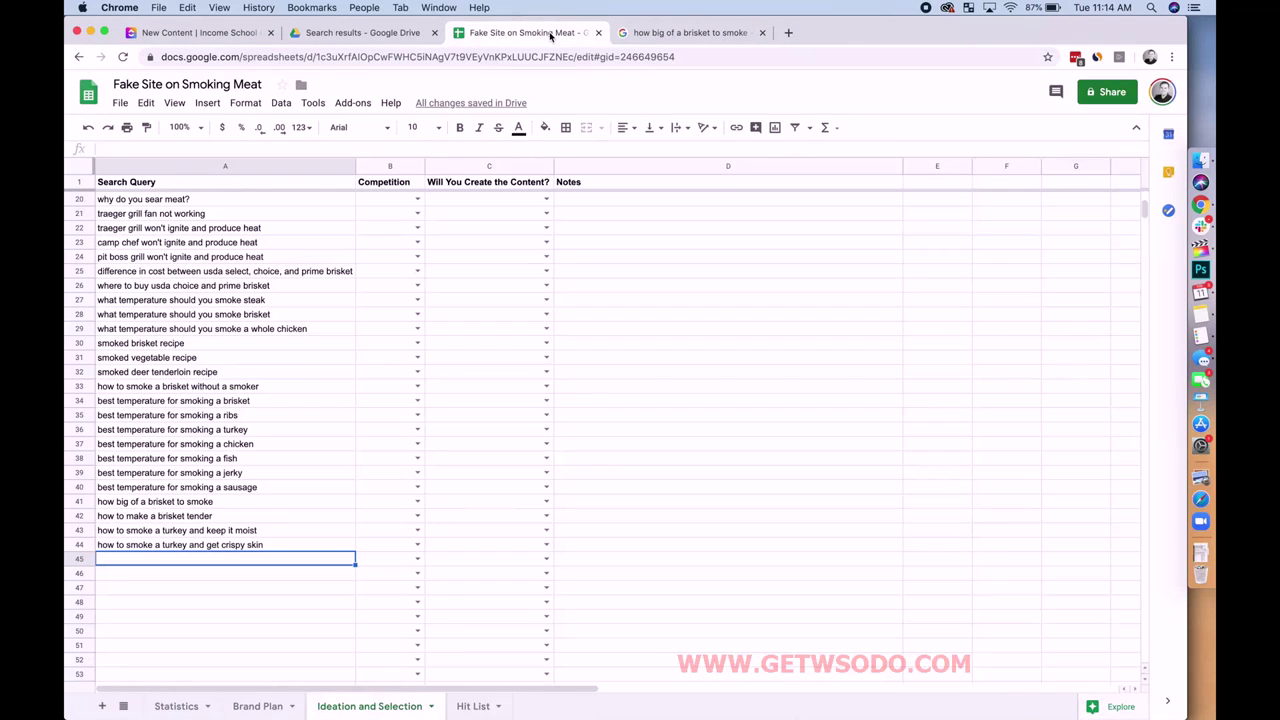
{"action": "type", "text": "what kind of "}
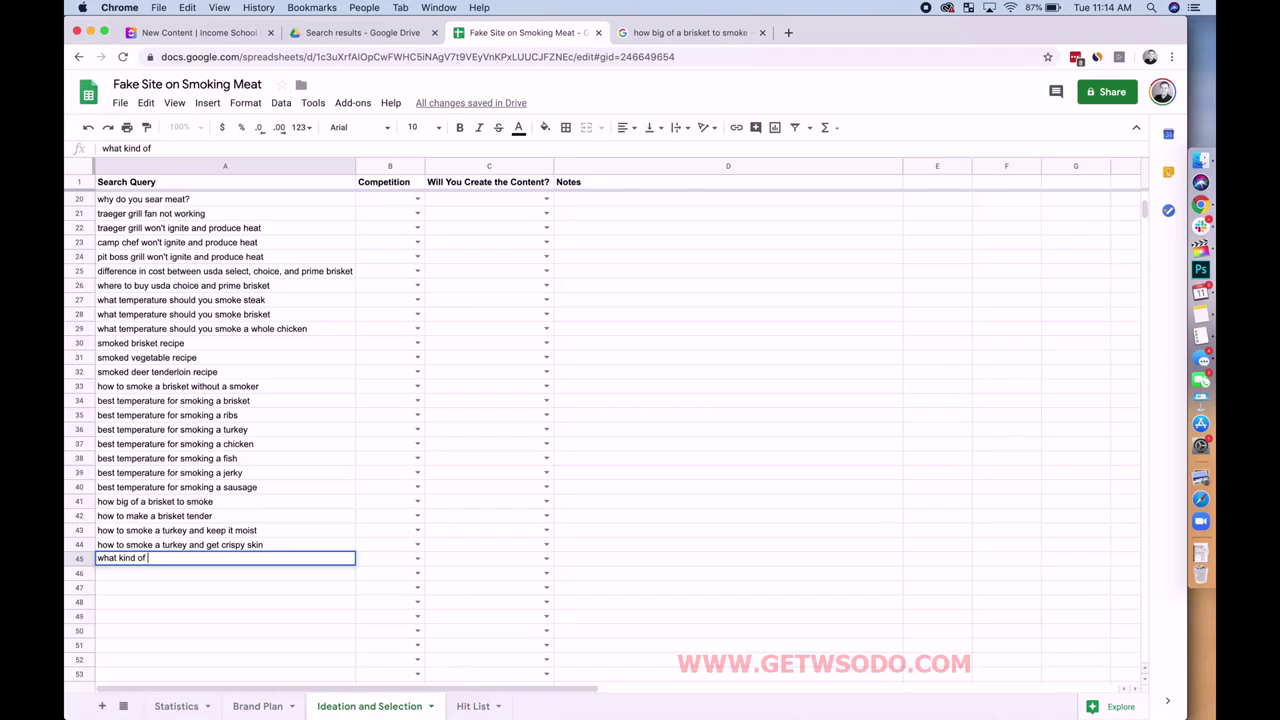
{"action": "type", "text": "wood to s"}
{"action": "left_click_drag", "start_coordinate": [222, 559], "coordinate": [80, 560]}
{"action": "left_click", "coordinate": [152, 601]}
{"action": "left_click", "coordinate": [244, 559]}
{"action": "left_click_drag", "start_coordinate": [354, 565], "coordinate": [340, 636]}
Step: Complete the wood queries in rows 45, 46 and 47 with "brisket", "turkey" and "salmon"
{"action": "left_click", "coordinate": [245, 559]}
{"action": "double_click", "coordinate": [245, 559]}
{"action": "type", "text": "brisket"}
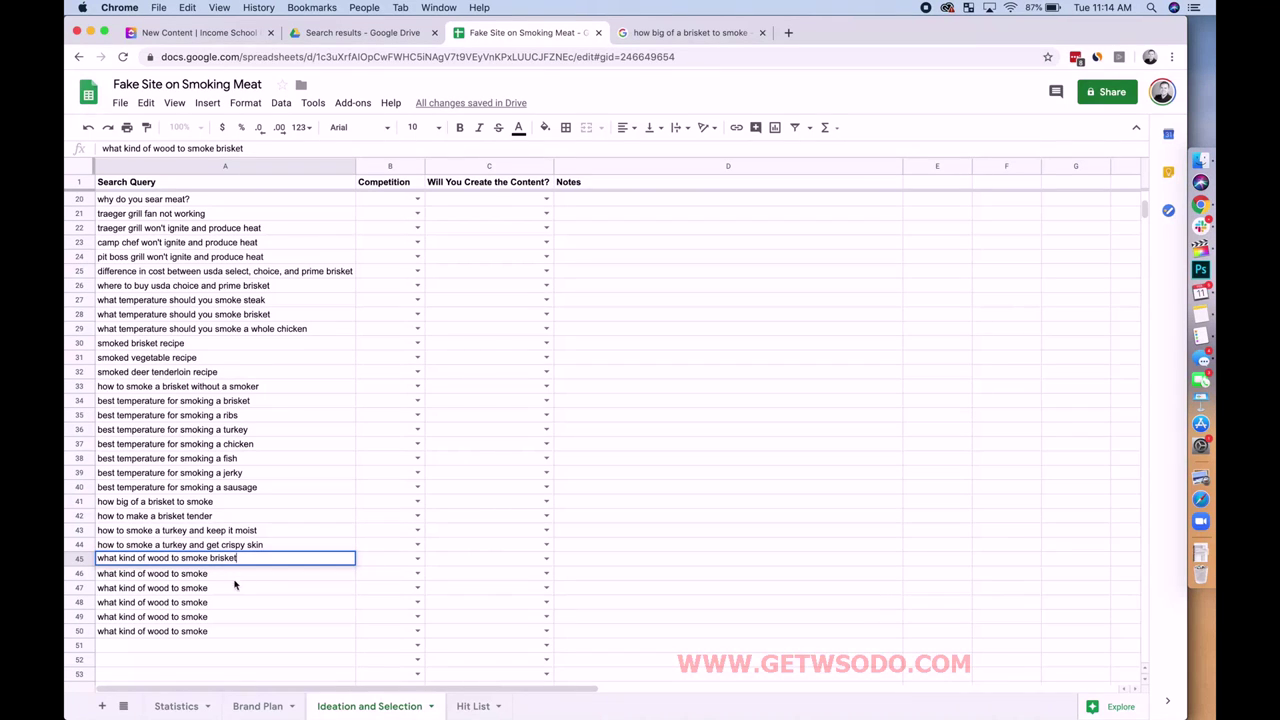
{"action": "double_click", "coordinate": [236, 574]}
{"action": "type", "text": "turkey"}
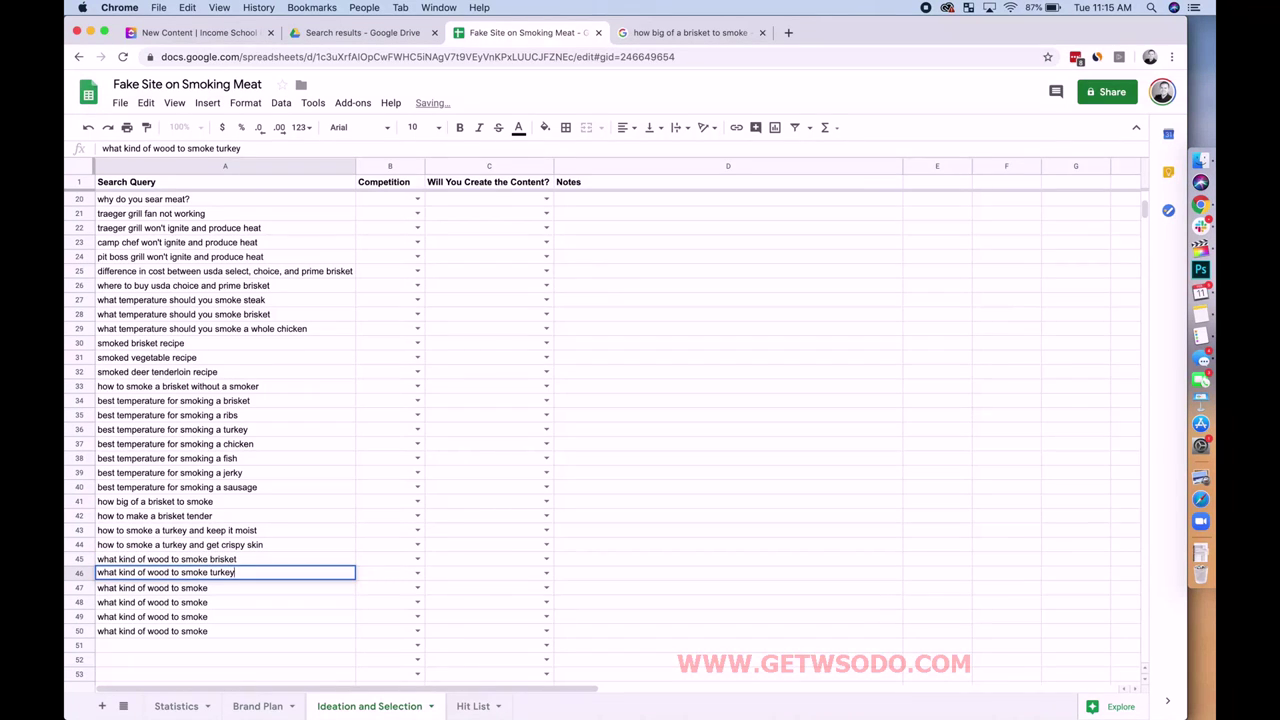
{"action": "double_click", "coordinate": [230, 588]}
{"action": "type", "text": "slam"}
{"action": "key", "text": "BackSpace"}
{"action": "type", "text": "almon"}
{"action": "key", "text": "Return"}
Step: Consult the Google suggestions again and complete the wood queries in rows 48 and 49 with "cheese" and "chicken"
{"action": "left_click", "coordinate": [634, 38]}
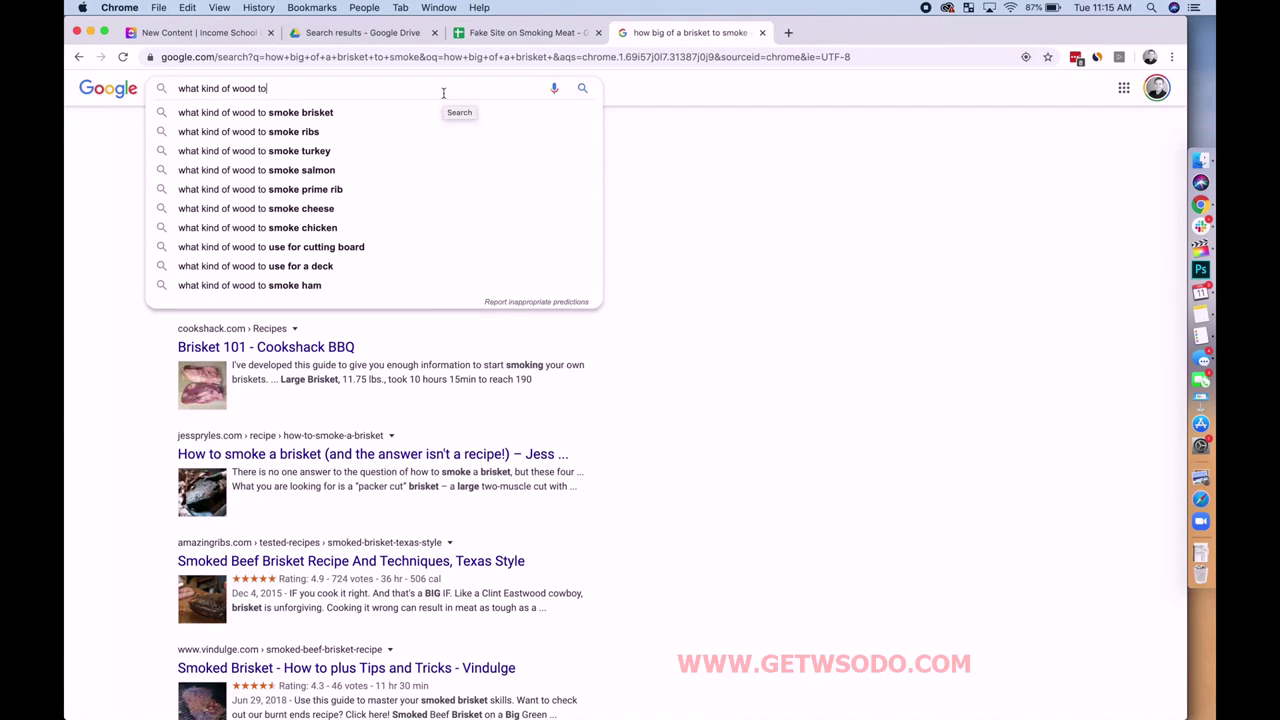
{"action": "left_click", "coordinate": [516, 35]}
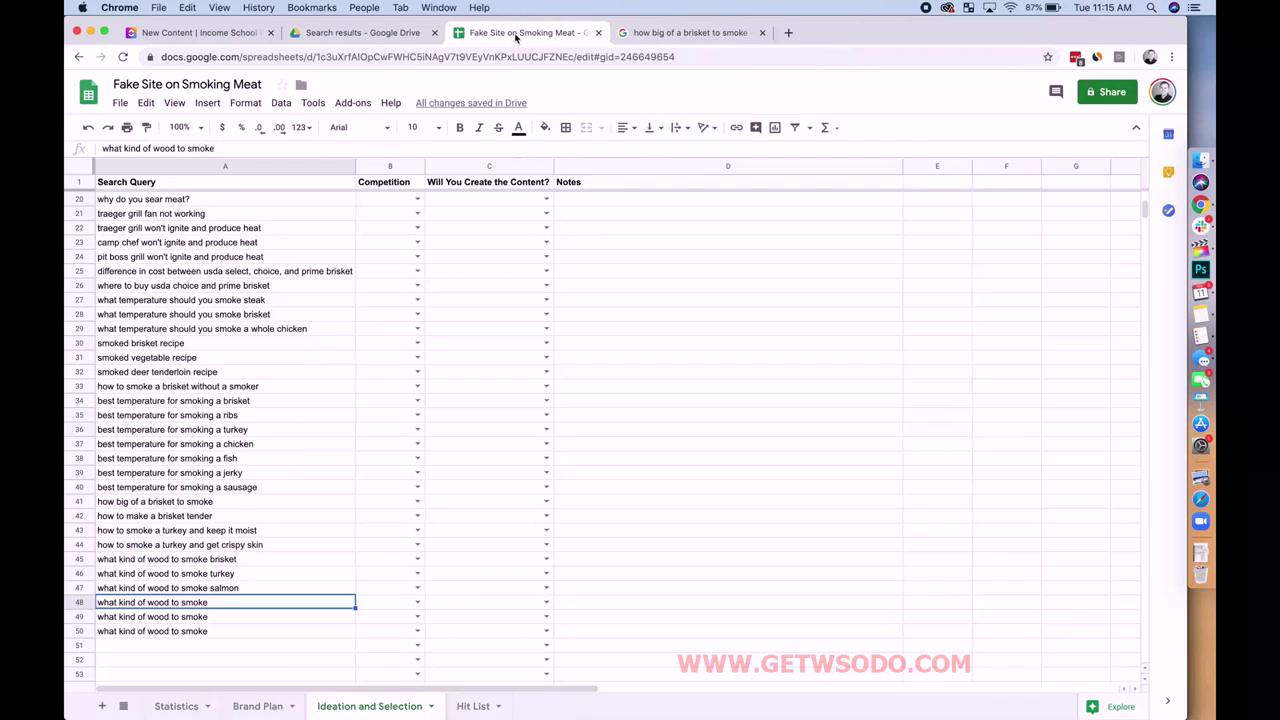
{"action": "double_click", "coordinate": [240, 601]}
{"action": "type", "text": "cheese"}
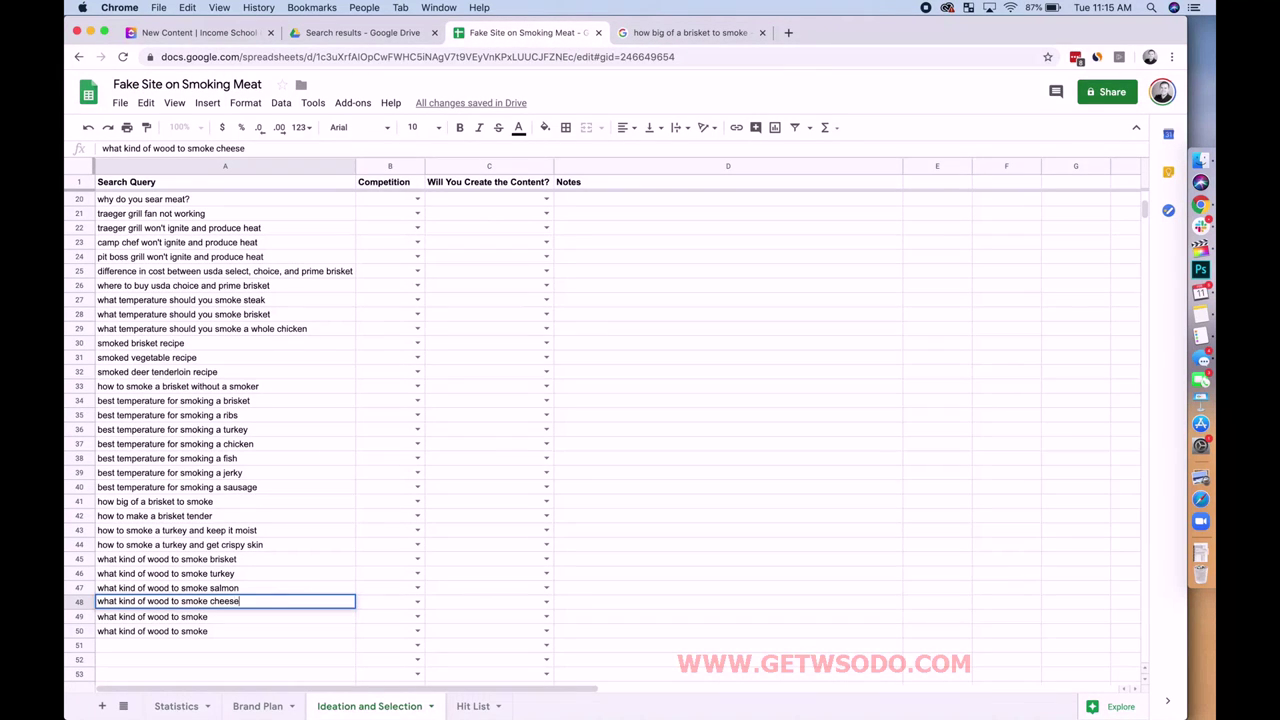
{"action": "double_click", "coordinate": [225, 616]}
{"action": "type", "text": "chicken"}
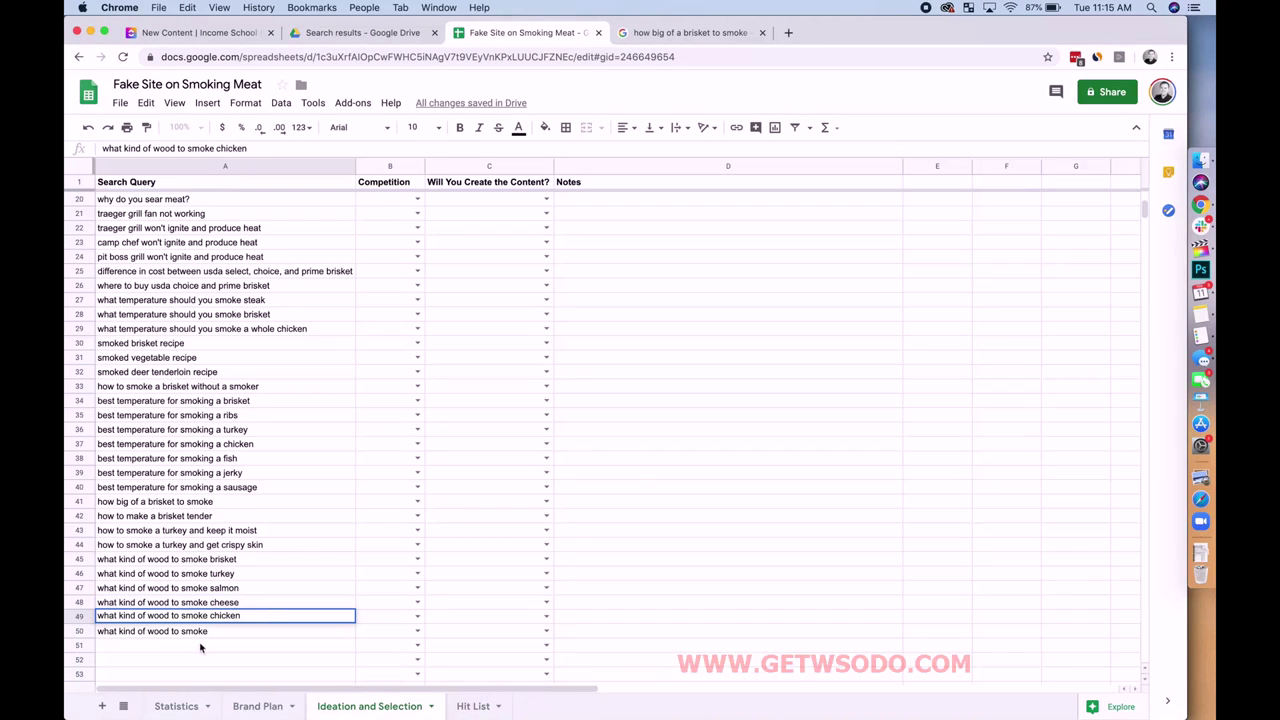
Step: Complete the wood query in row 50 with "venison"
{"action": "double_click", "coordinate": [222, 631]}
{"action": "type", "text": "de"}
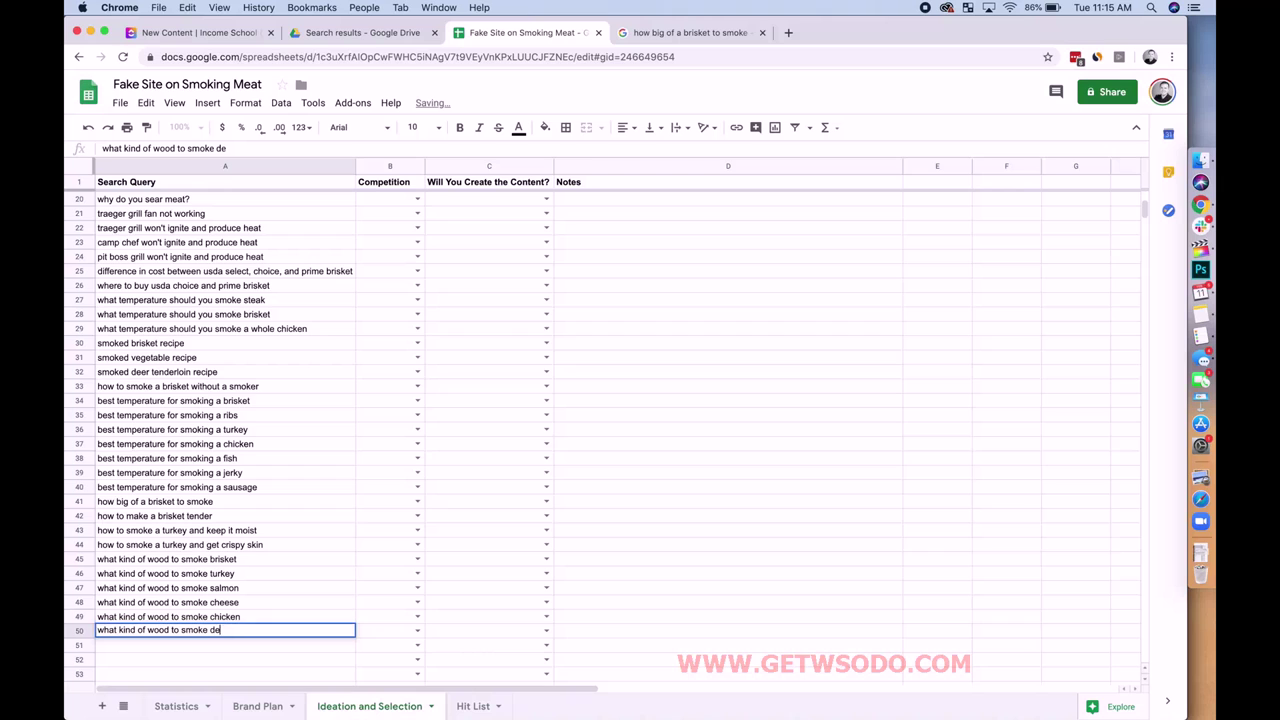
{"action": "key", "text": "BackSpace"}
{"action": "key", "text": "BackSpace"}
{"action": "type", "text": "venison"}
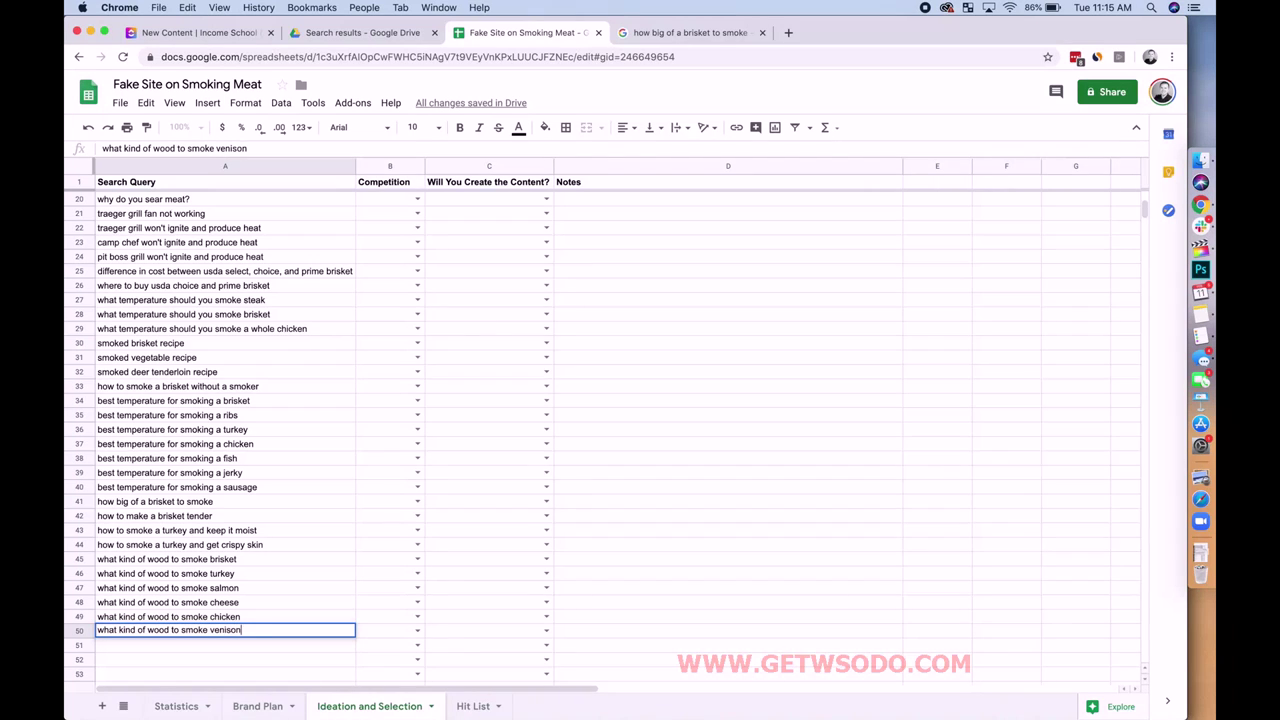
{"action": "key", "text": "Return"}
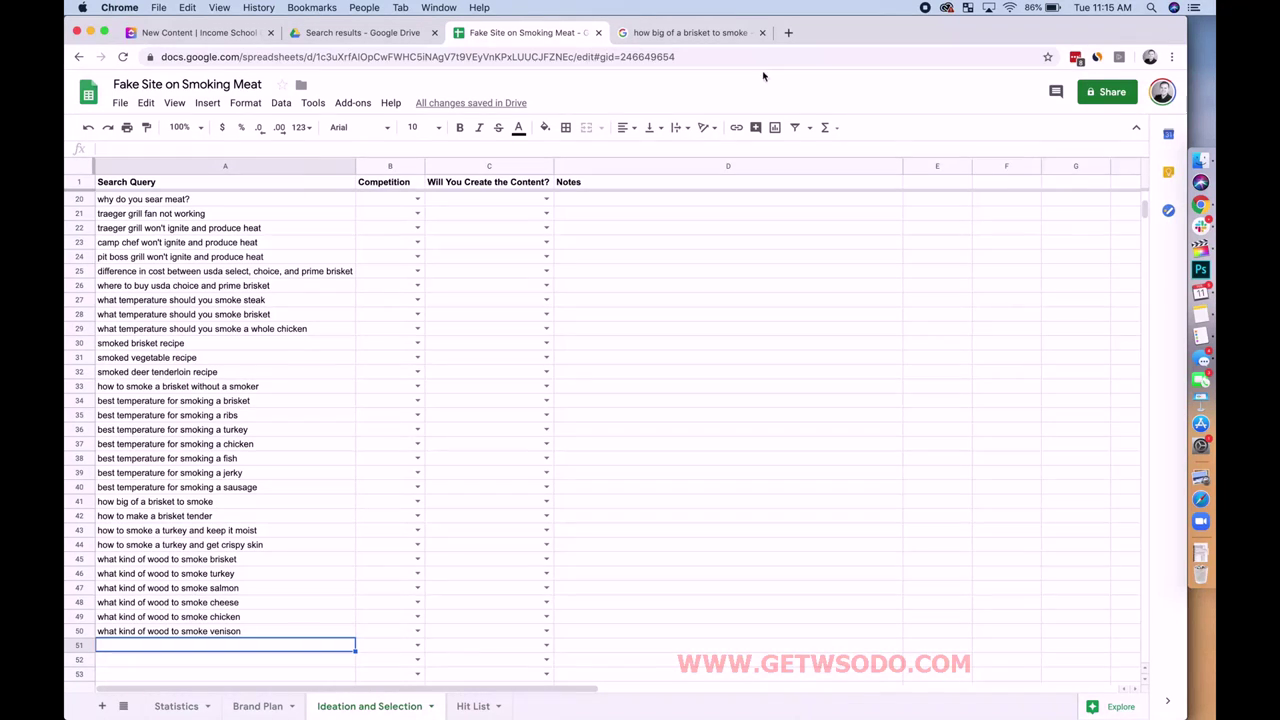
Step: Recheck the wood suggestions in Google, find the category after turkey in the Brand Plan sheet, and return to Ideation and Selection
{"action": "left_click", "coordinate": [720, 33]}
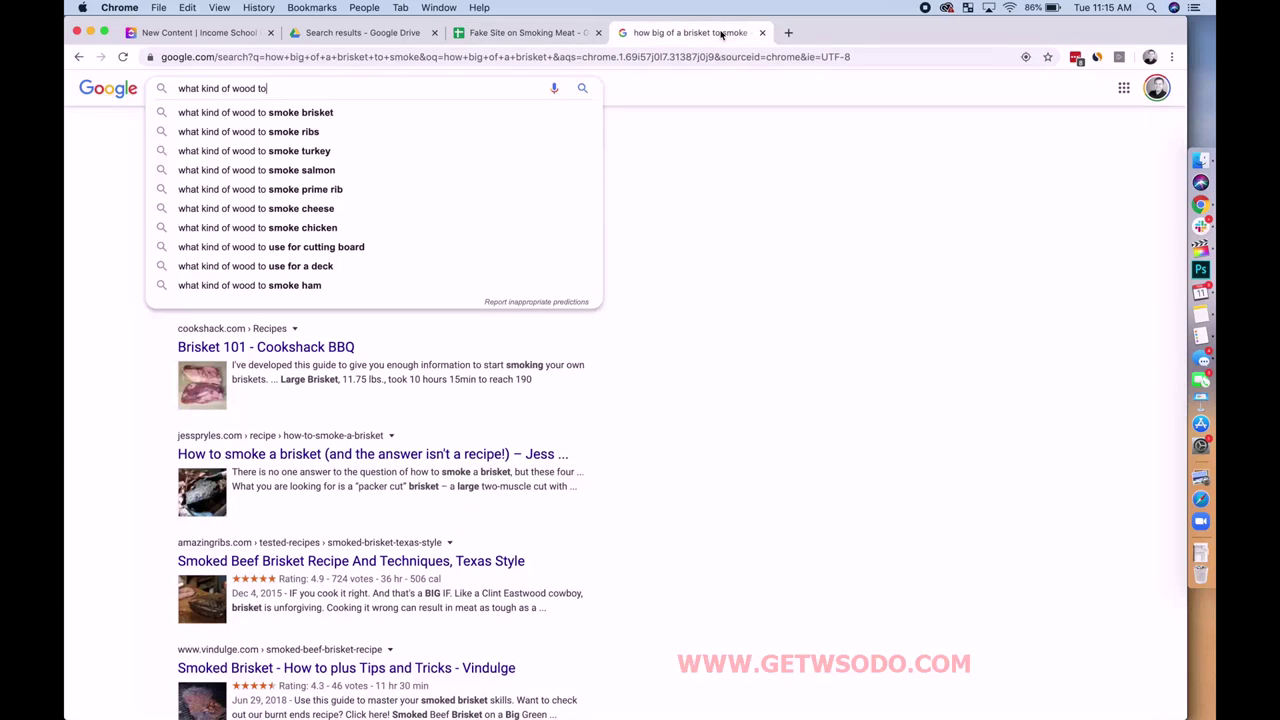
{"action": "left_click", "coordinate": [530, 33]}
{"action": "left_click", "coordinate": [636, 38]}
{"action": "left_click", "coordinate": [456, 37]}
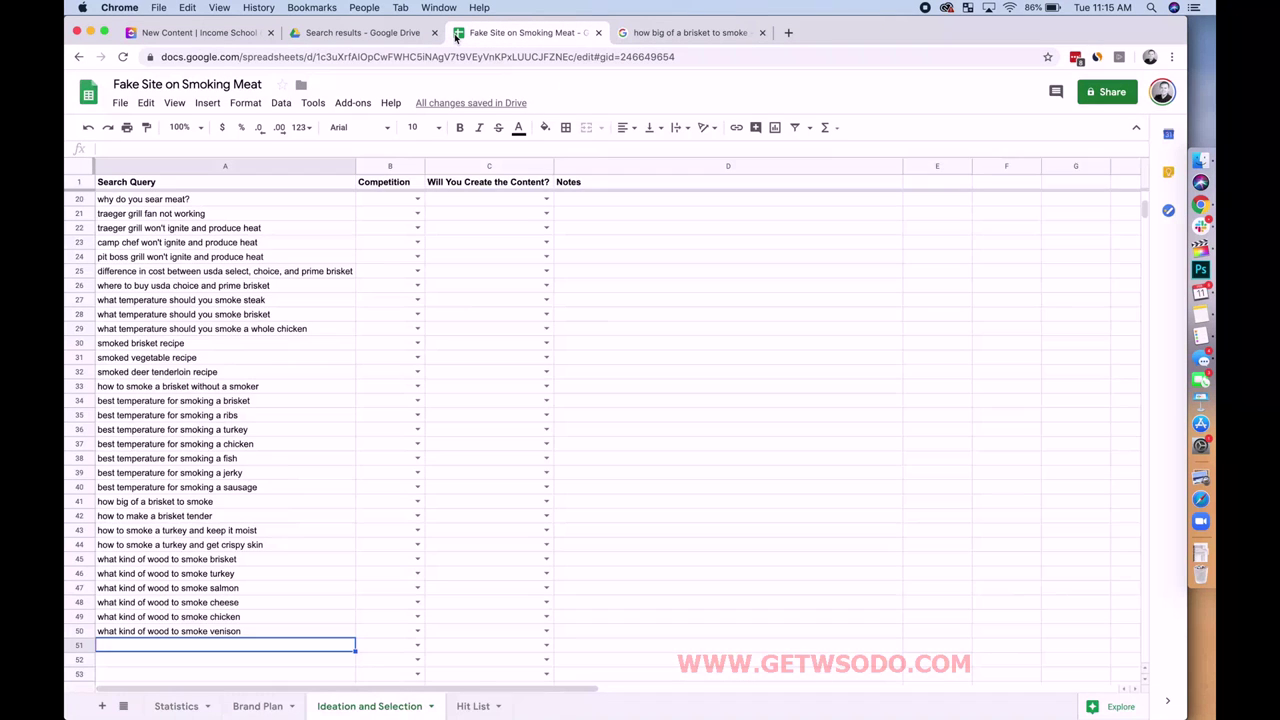
{"action": "left_click", "coordinate": [257, 706]}
{"action": "left_click", "coordinate": [137, 291]}
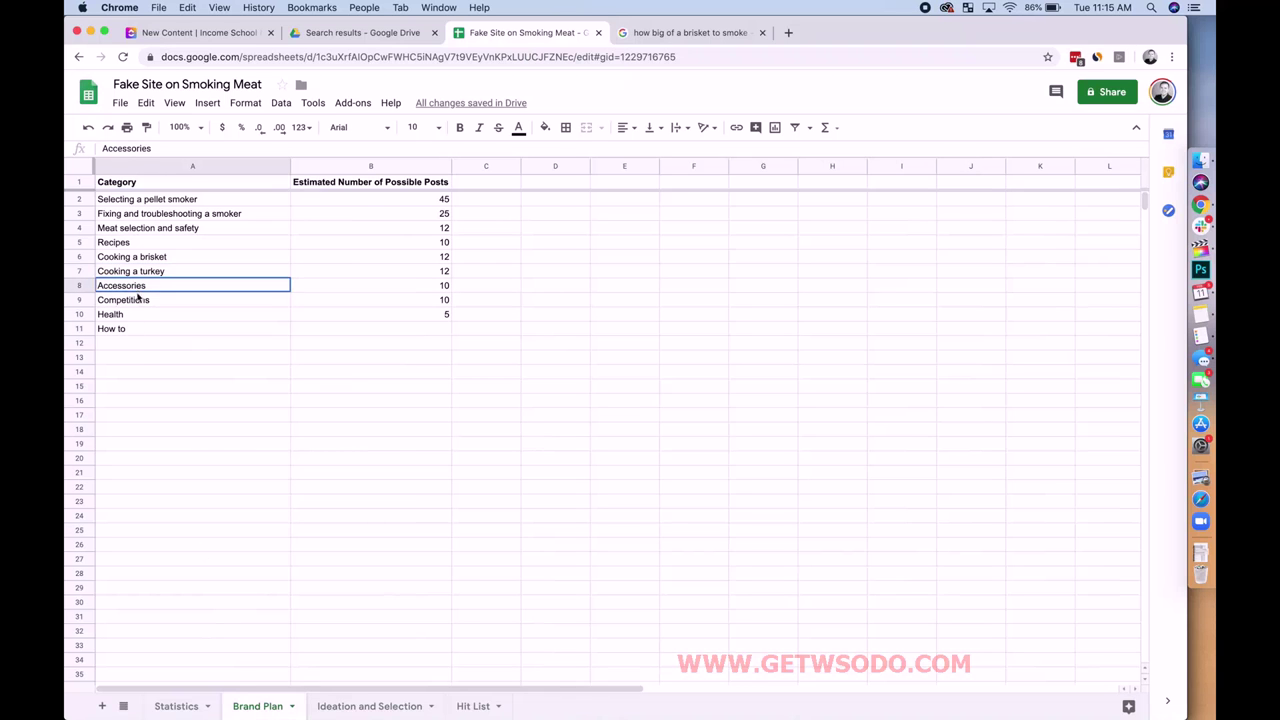
{"action": "left_click", "coordinate": [369, 706]}
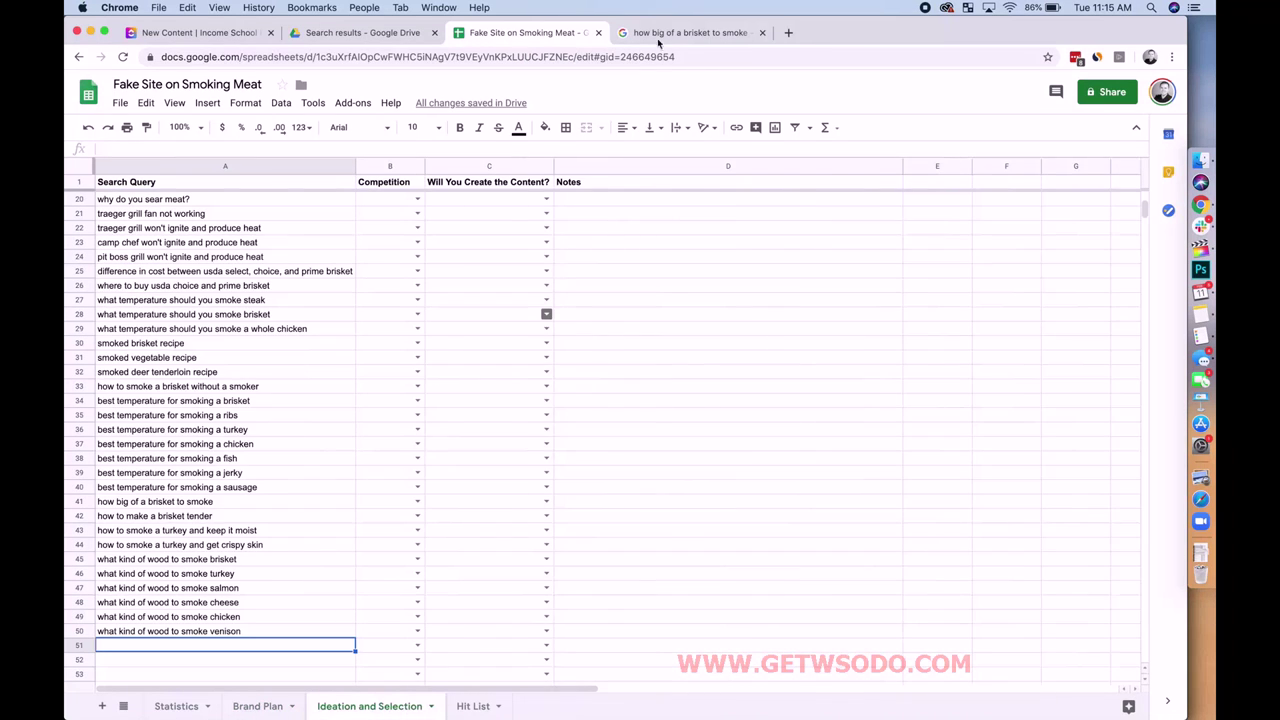
Step: Add "best wireless thermometer for smoking meat" to the Search Query column in row 51
{"action": "scroll", "coordinate": [373, 612], "scroll_direction": "down", "scroll_amount": 5}
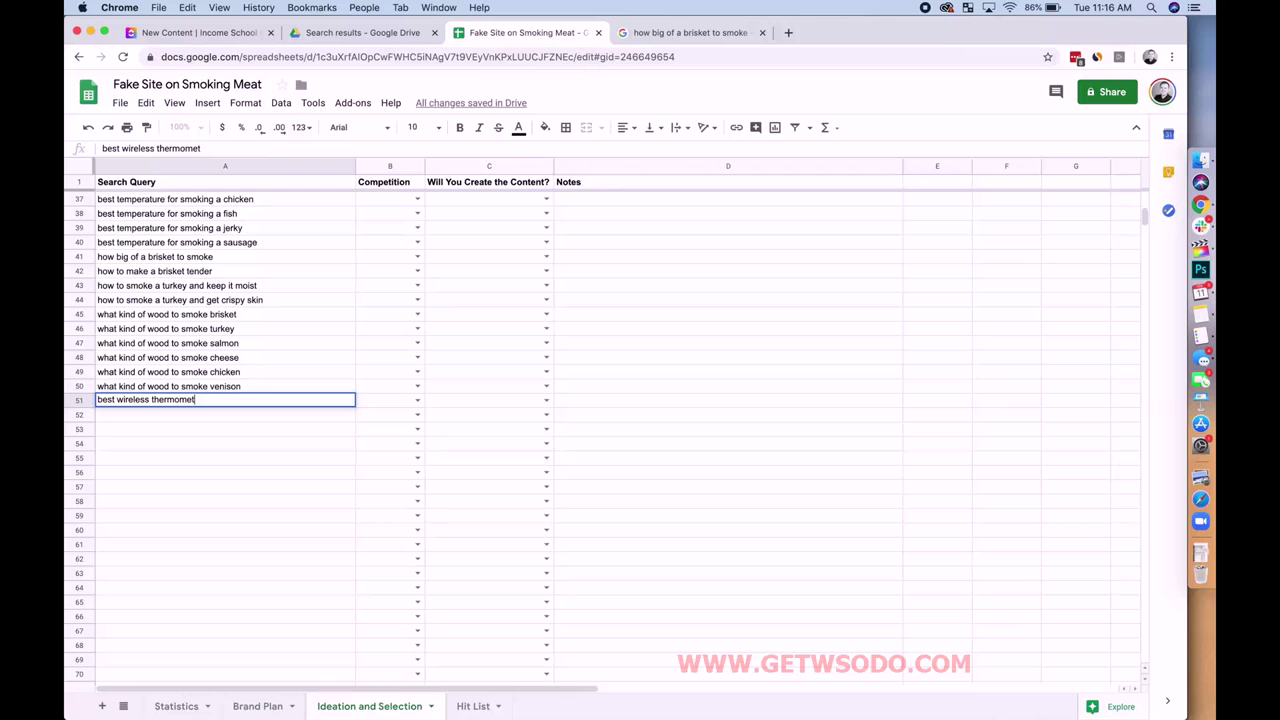
{"action": "type", "text": "er for smoking meat"}
{"action": "key", "text": "Return"}
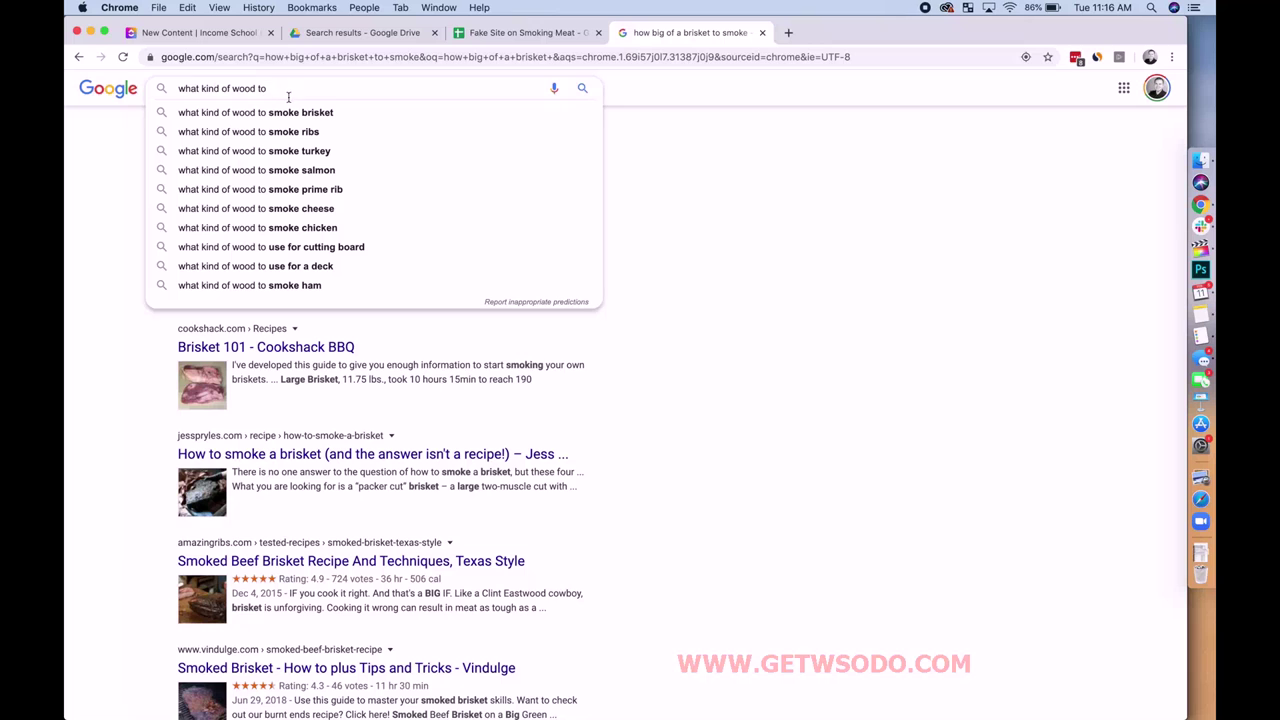
Step: Look up Google's search suggestions for "traeger accessories"
{"action": "key", "text": "super+a"}
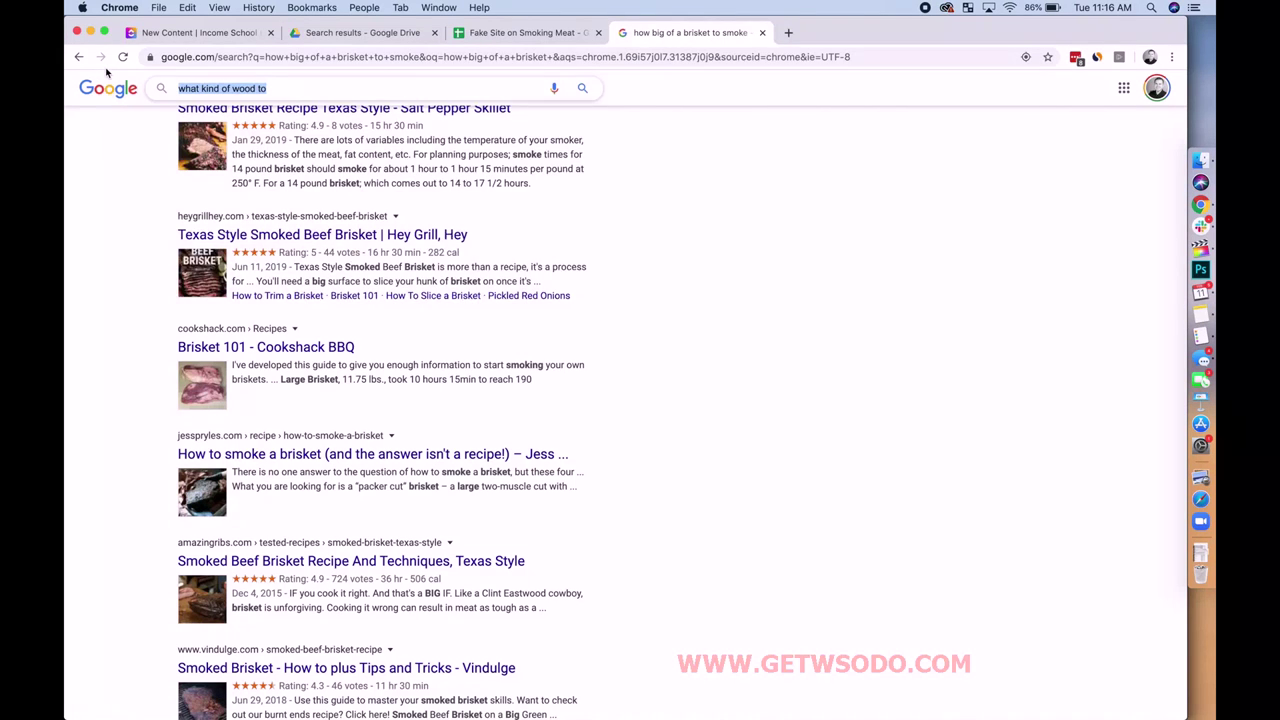
{"action": "type", "text": "traeger a"}
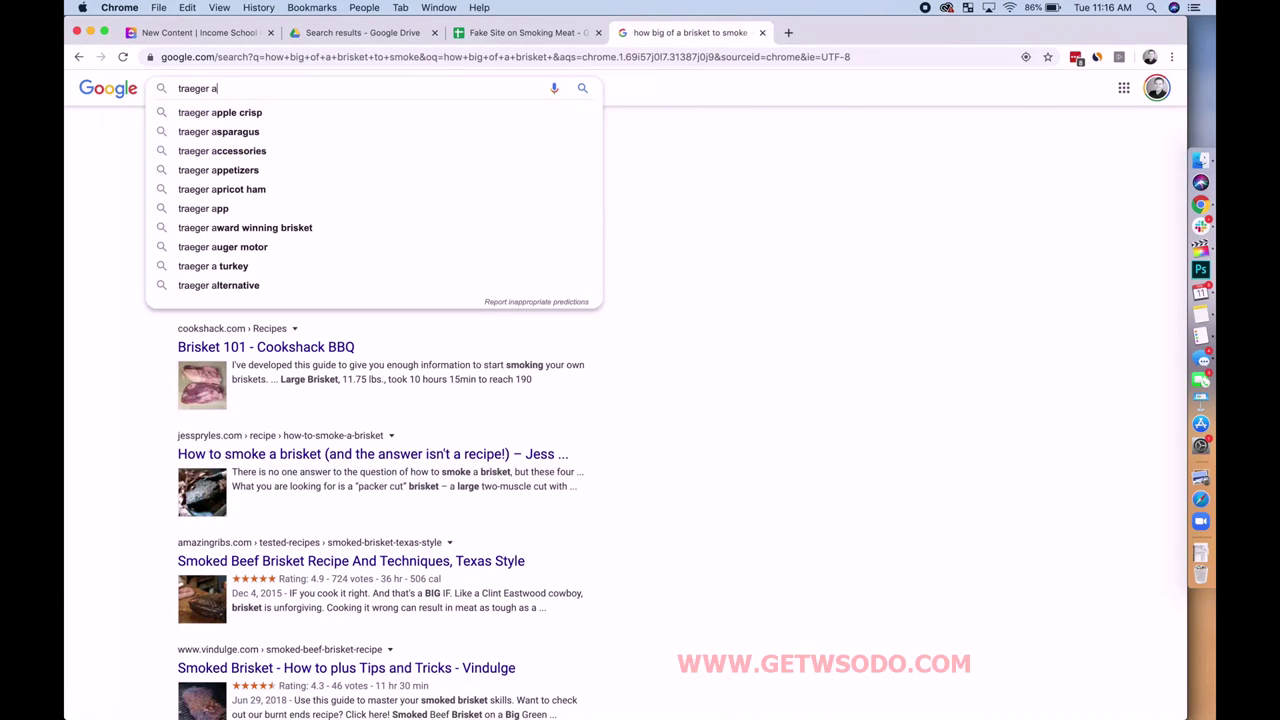
{"action": "type", "text": "ccessories"}
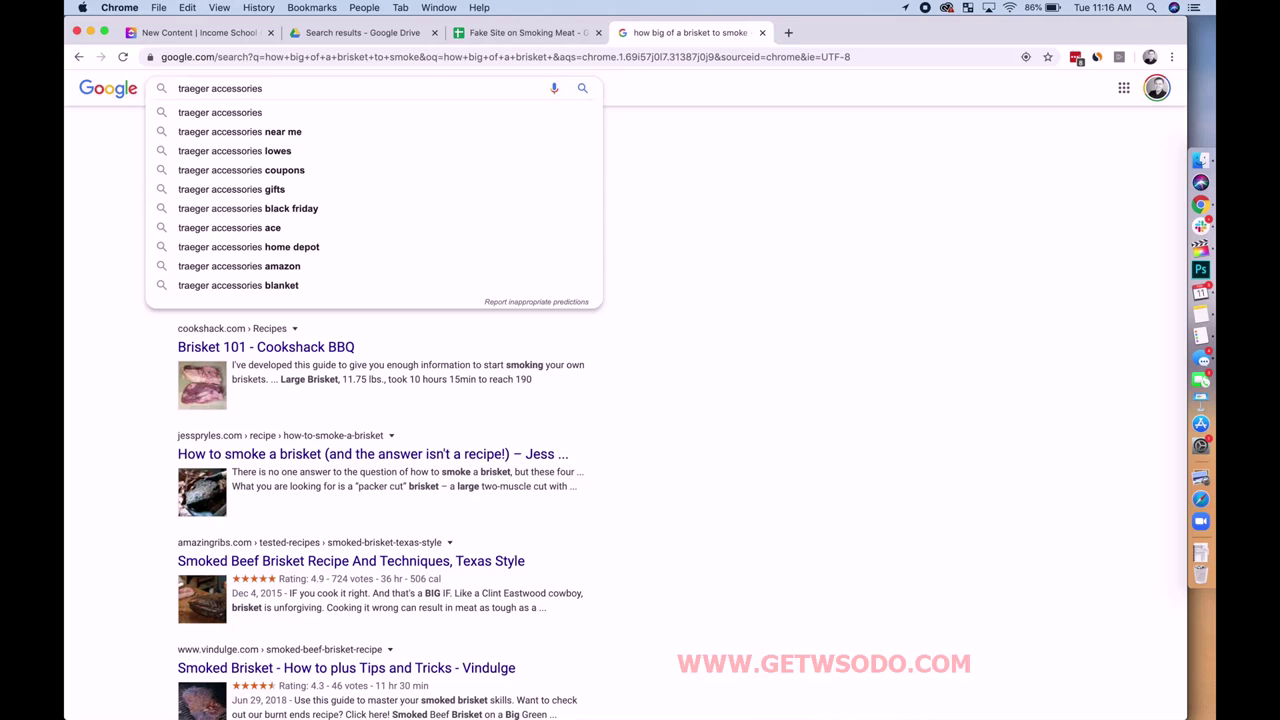
{"action": "left_click", "coordinate": [547, 33]}
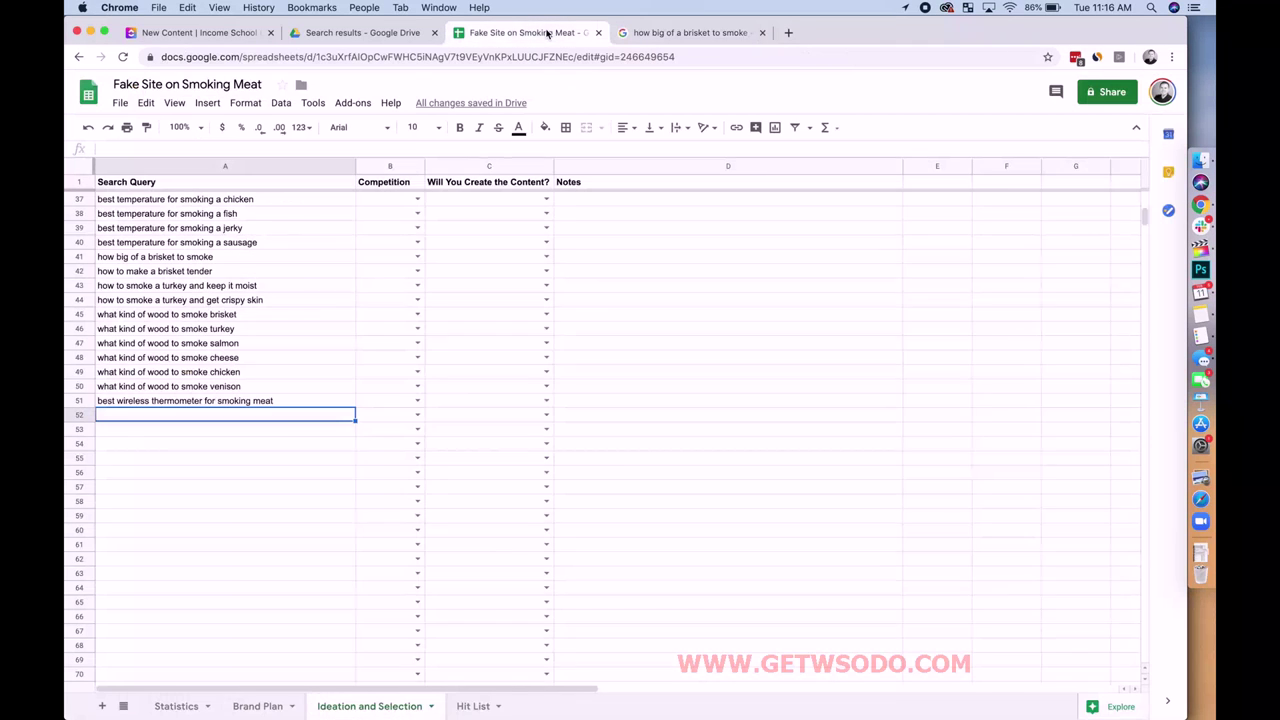
{"action": "left_click", "coordinate": [657, 33]}
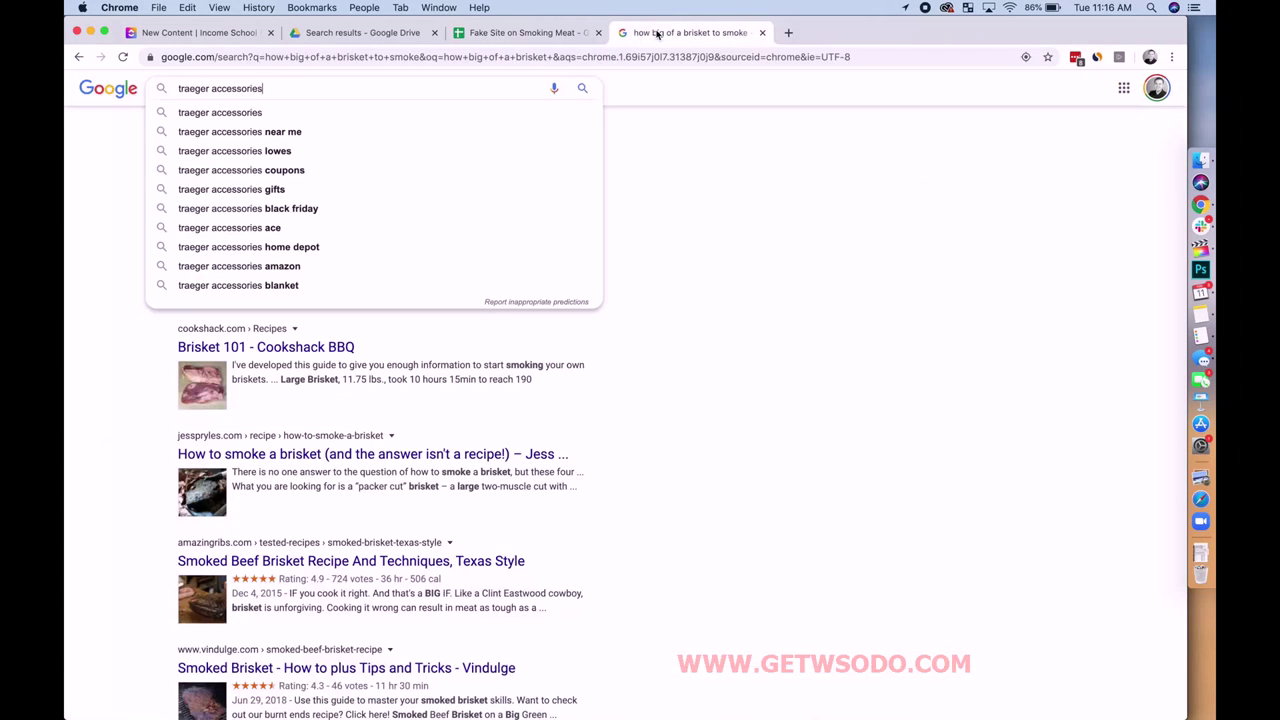
Step: Look up the search suggestions for "smoker blanket"
{"action": "left_click", "coordinate": [578, 56]}
{"action": "type", "text": "trae"}
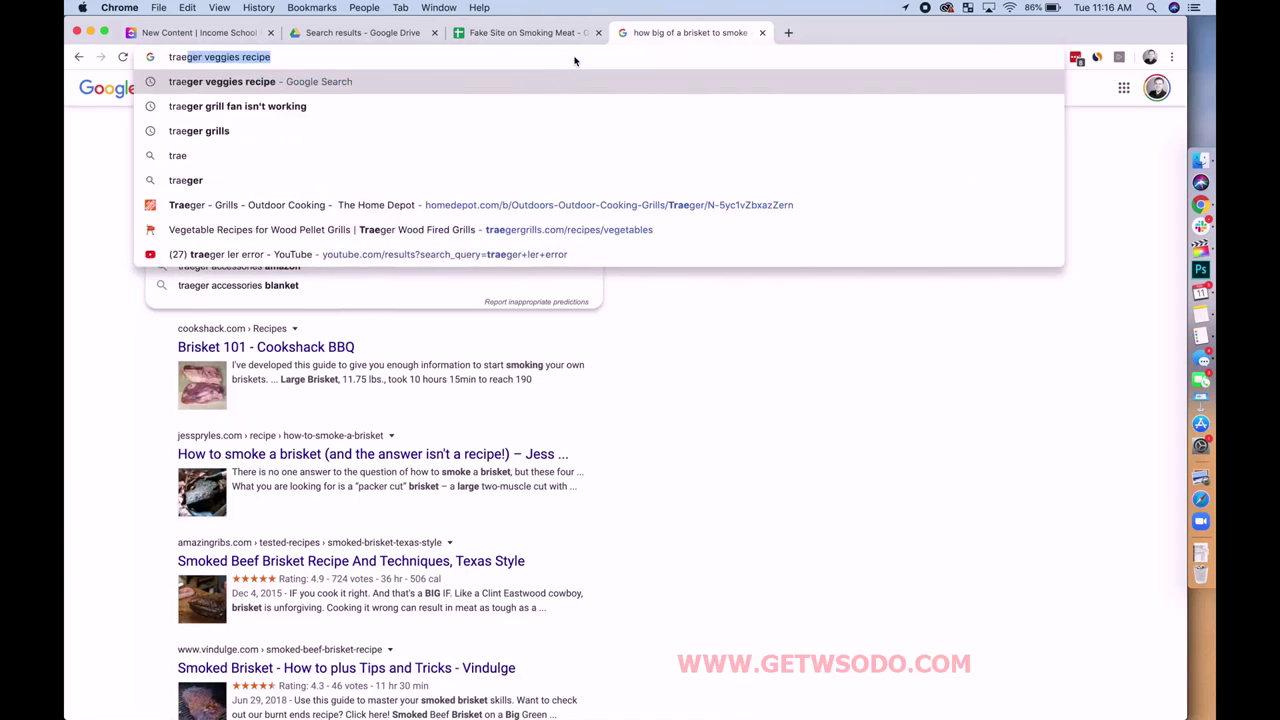
{"action": "key", "text": "BackSpace"}
{"action": "key", "text": "BackSpace"}
{"action": "type", "text": "smoker bl"}
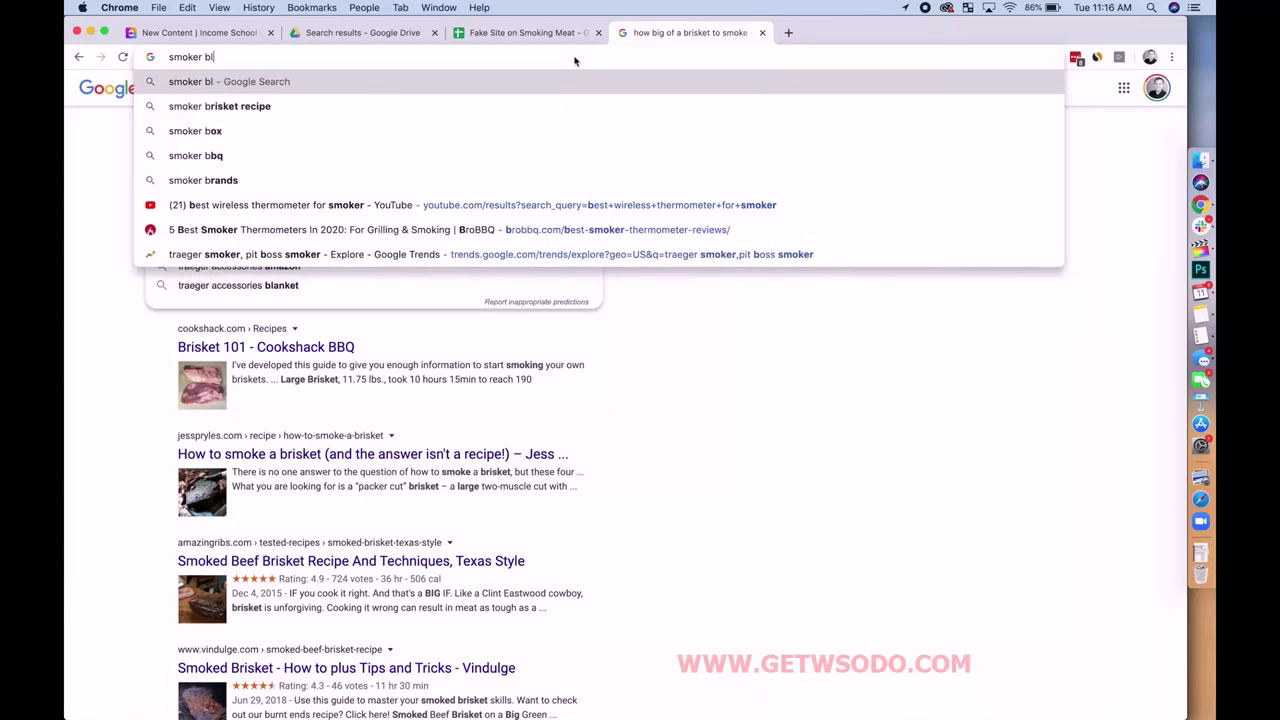
{"action": "type", "text": "anket"}
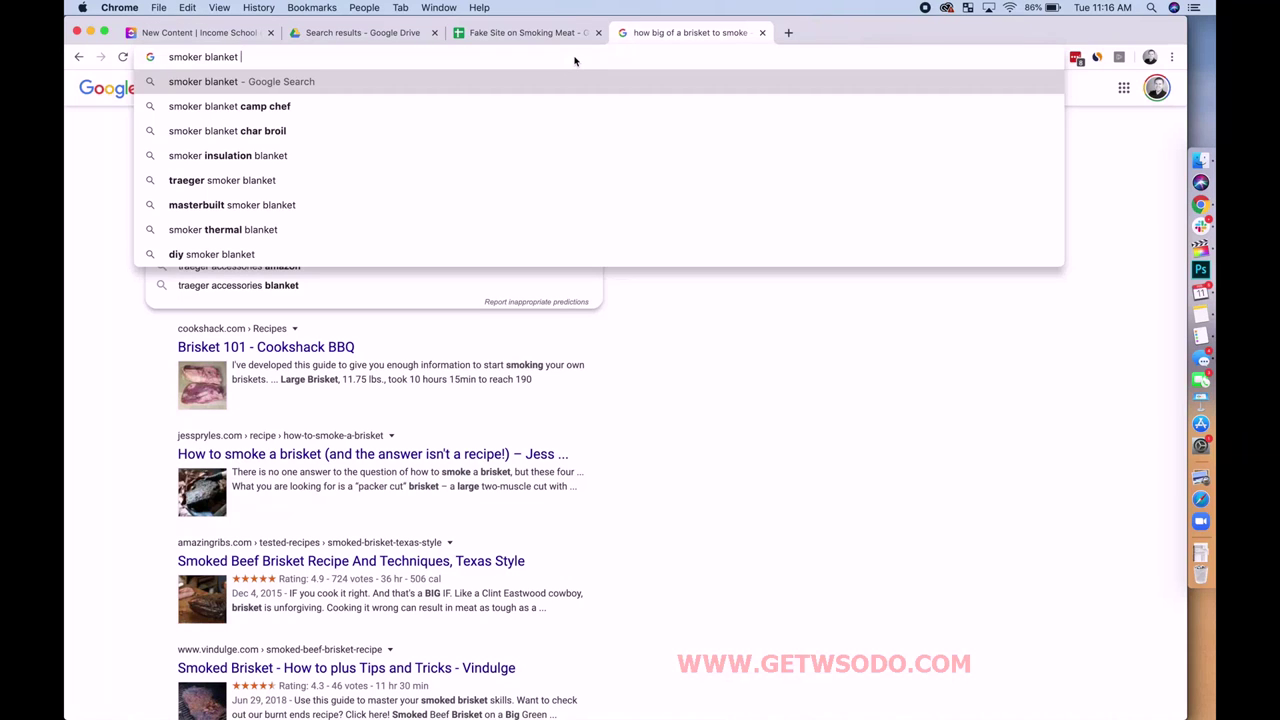
Step: Search Google for "smoker thermal blanket" and go through the results down to the related searches
{"action": "left_click", "coordinate": [316, 236]}
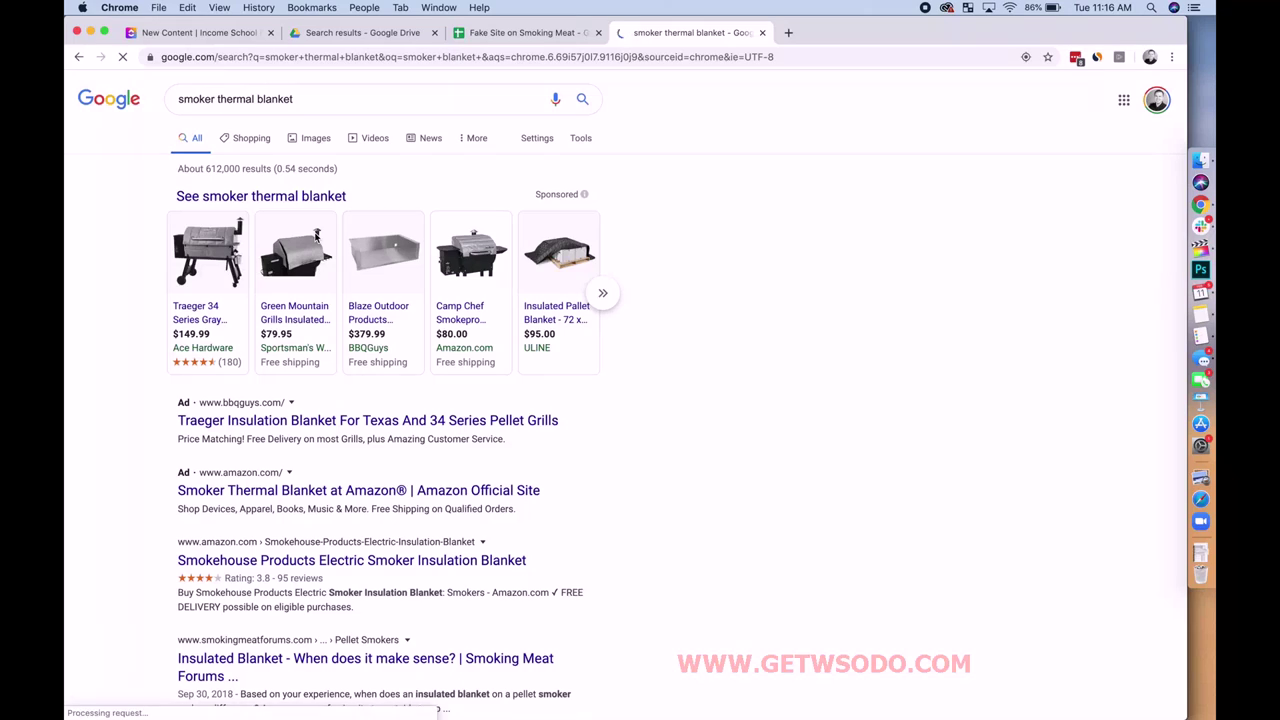
{"action": "scroll", "coordinate": [316, 236], "scroll_direction": "down", "scroll_amount": 15}
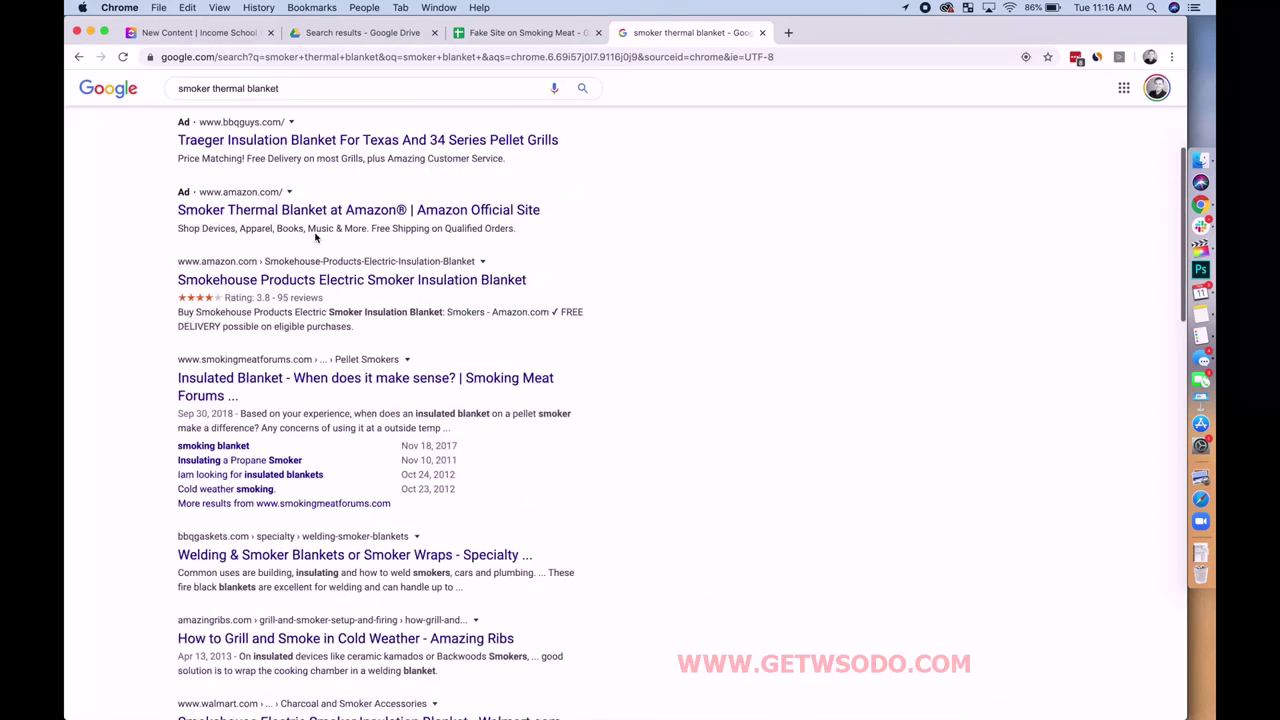
{"action": "scroll", "coordinate": [316, 236], "scroll_direction": "down", "scroll_amount": 5}
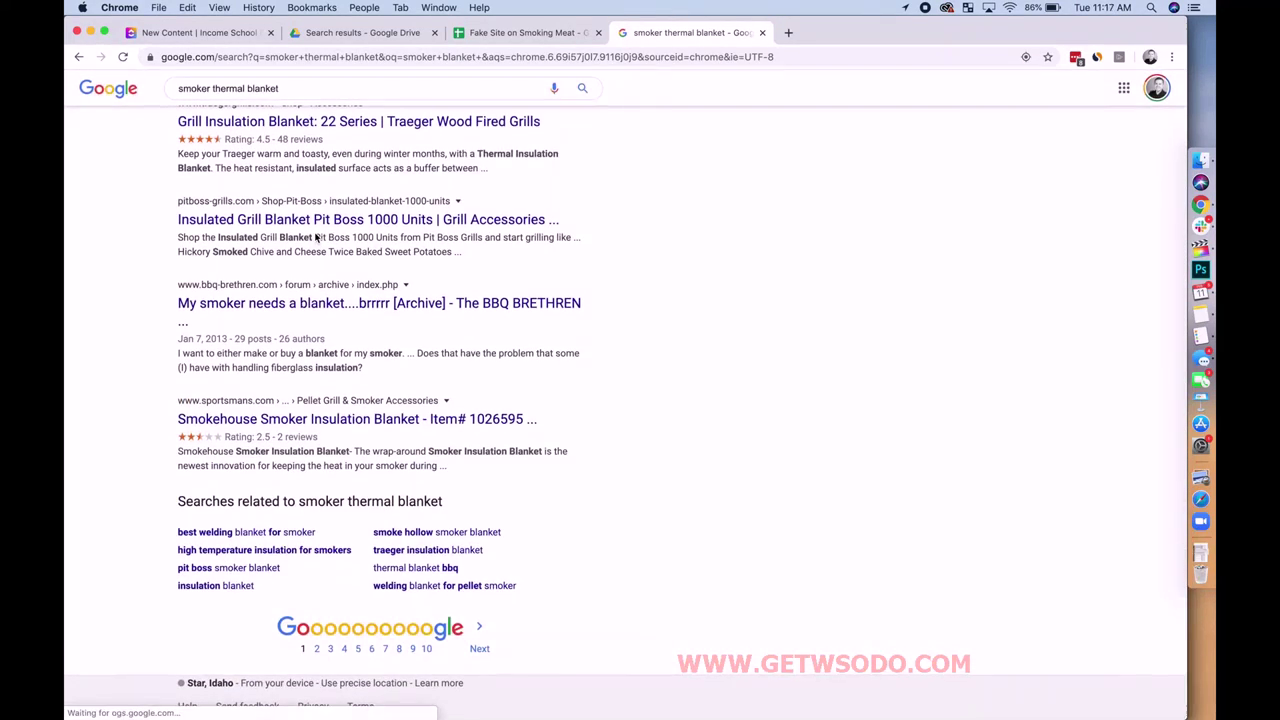
Step: Open the related search "best welding blanket for smoker" and skim its results
{"action": "left_click", "coordinate": [285, 533]}
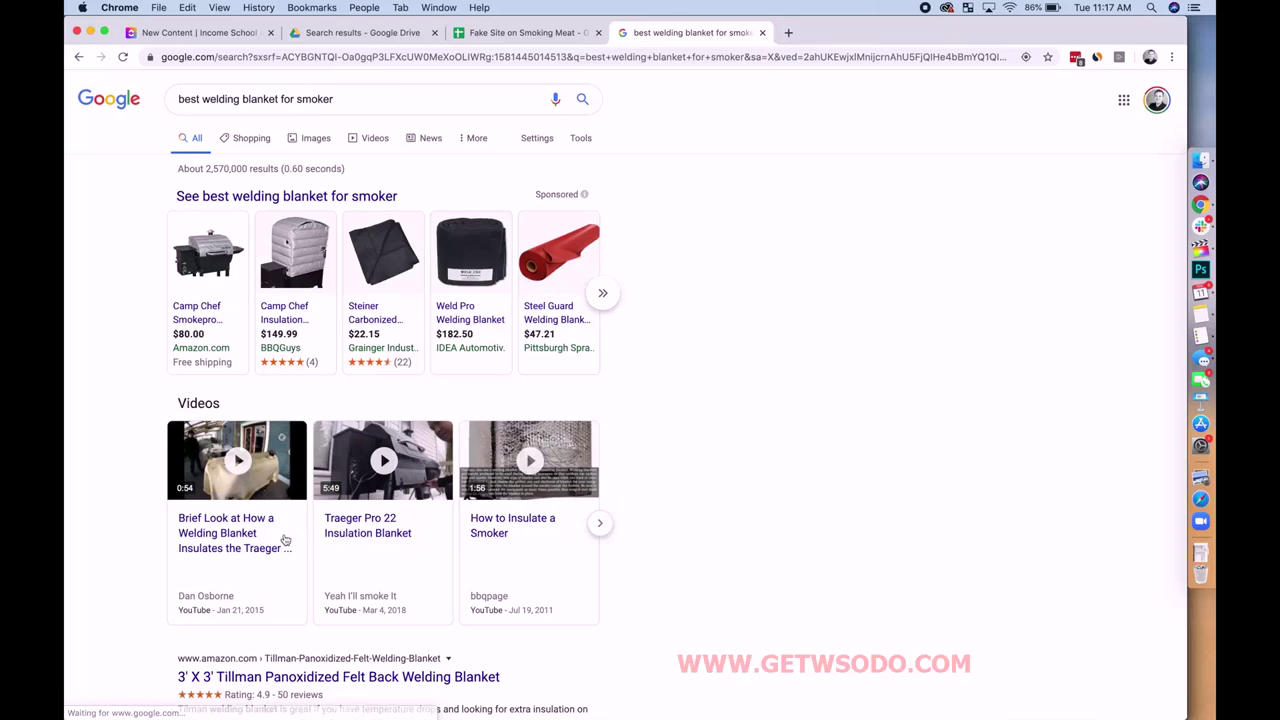
{"action": "scroll", "coordinate": [285, 540], "scroll_direction": "down", "scroll_amount": 5}
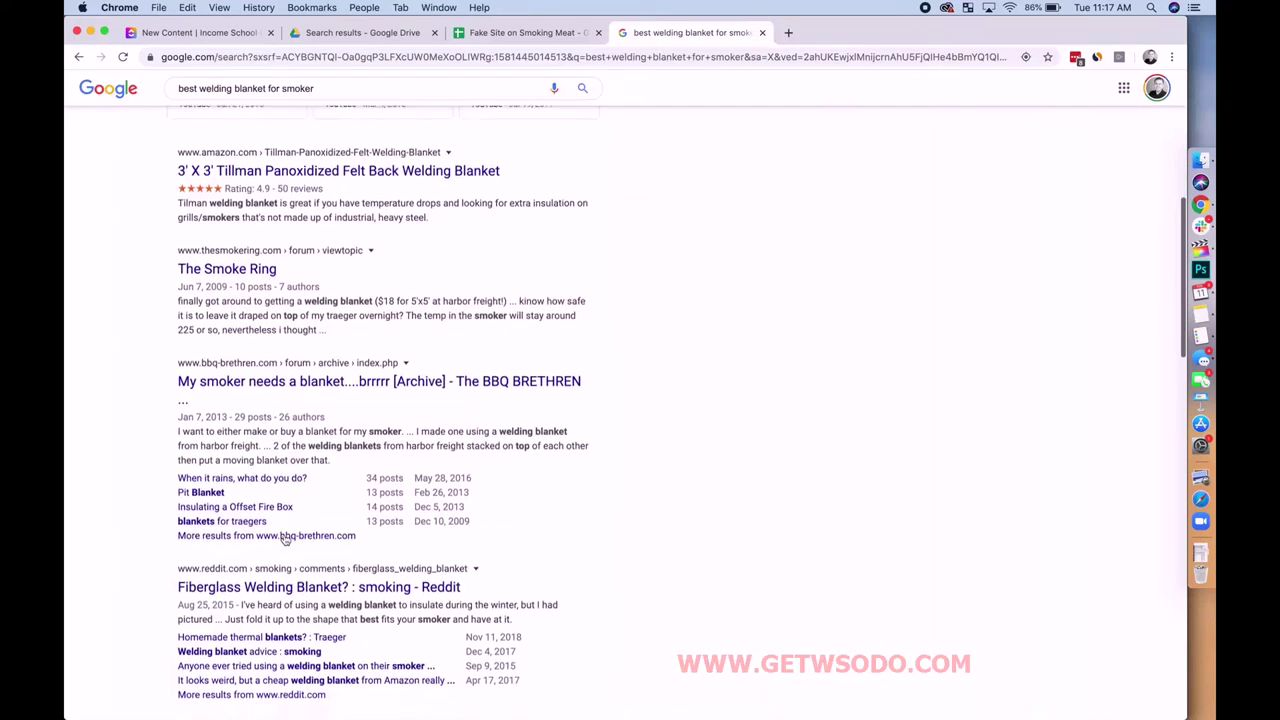
{"action": "scroll", "coordinate": [285, 540], "scroll_direction": "up", "scroll_amount": 6}
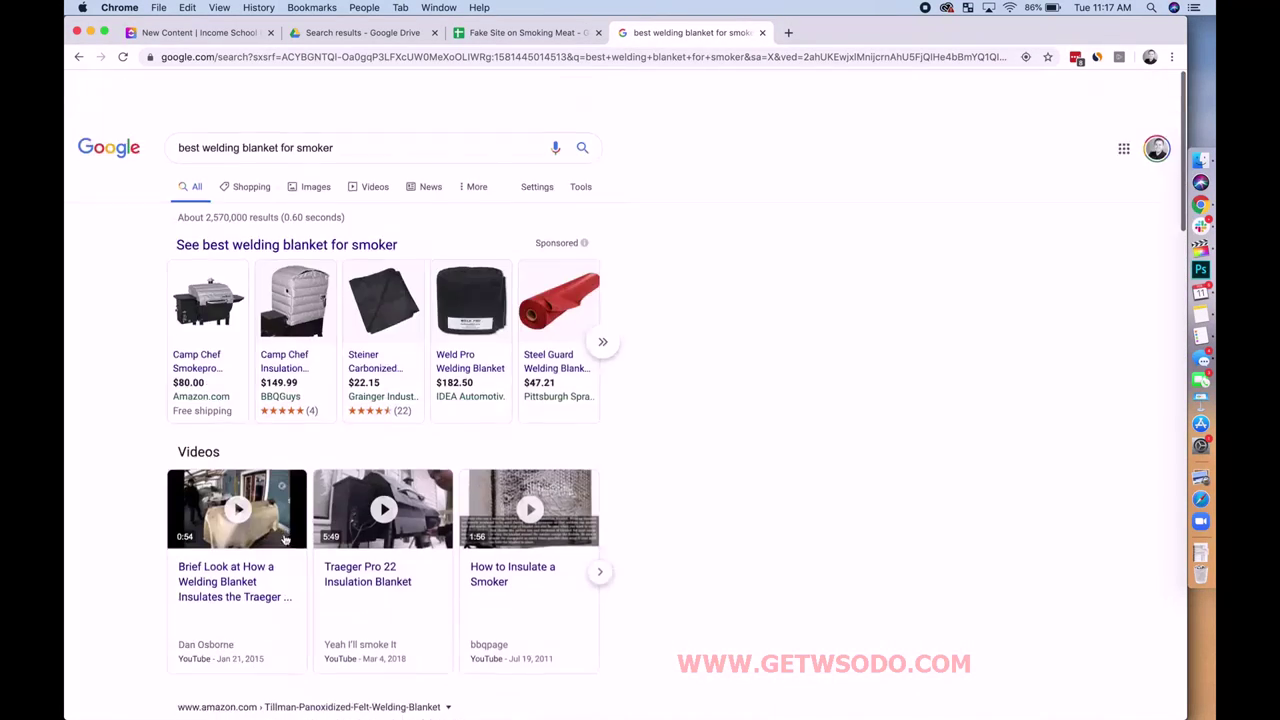
Step: Replace the query on the results page with "smoker blanket" to check its search suggestions
{"action": "triple_click", "coordinate": [349, 101]}
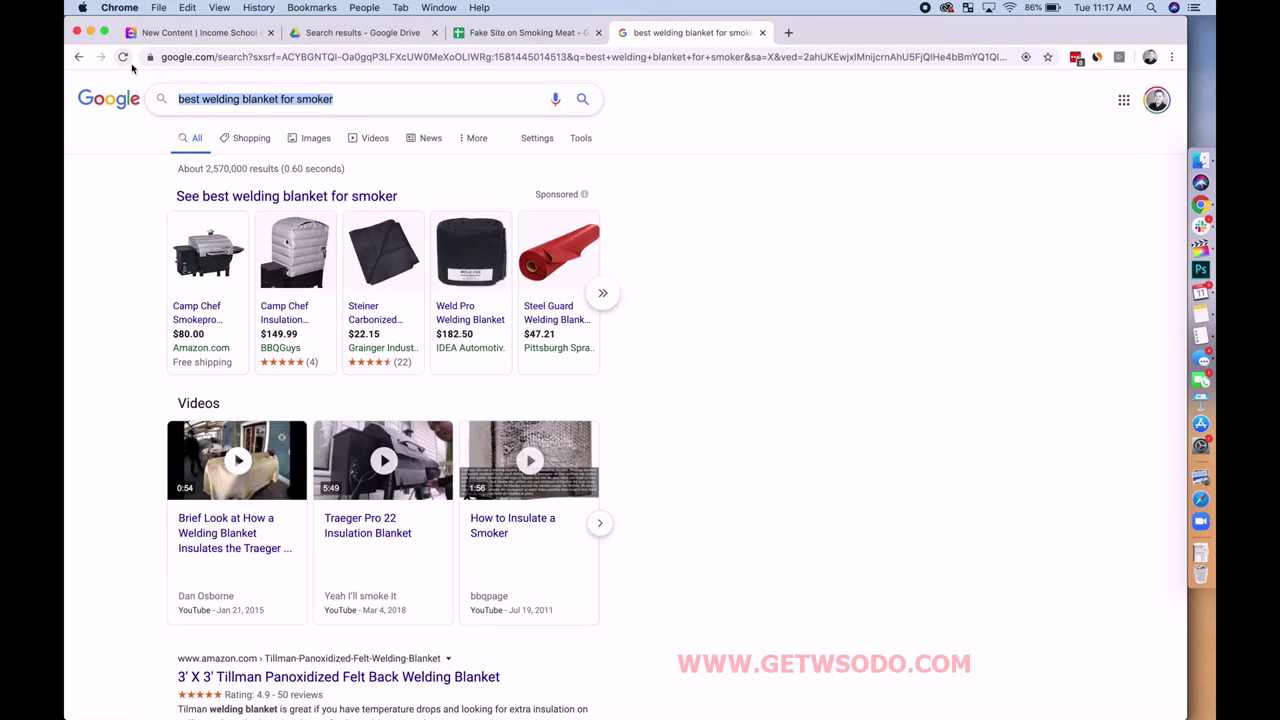
{"action": "type", "text": "smoker bl"}
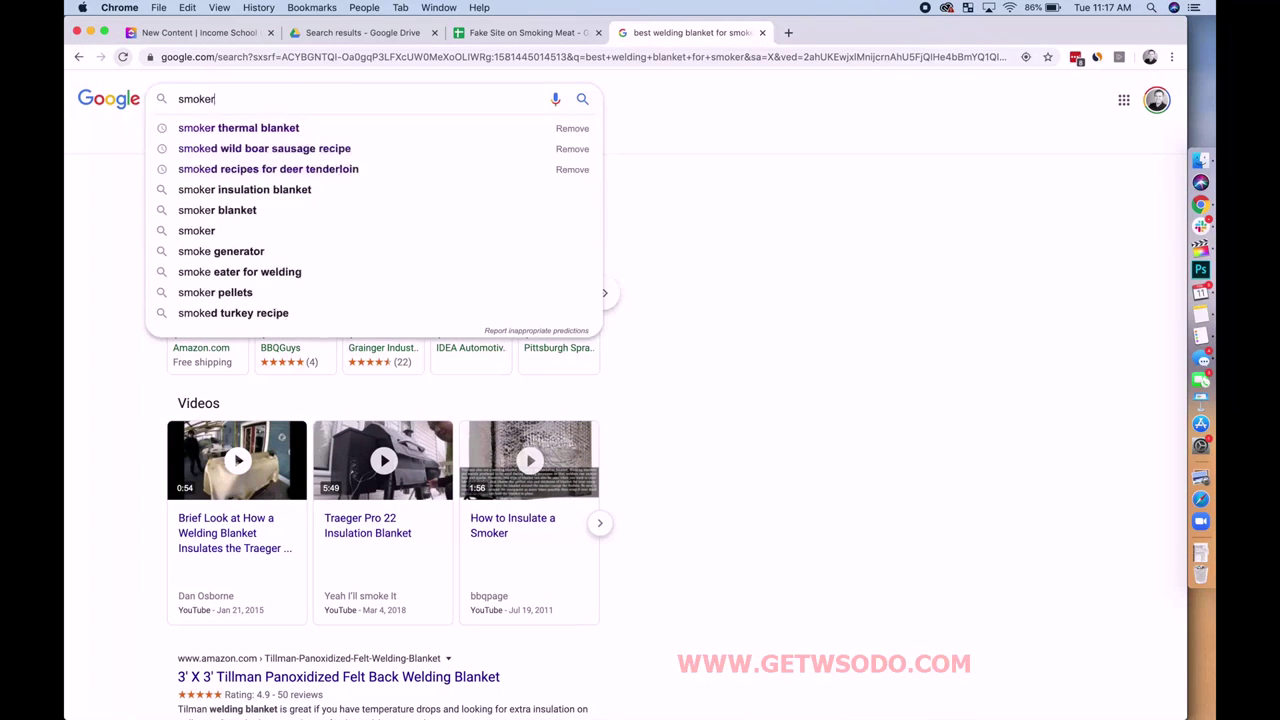
{"action": "type", "text": "anket"}
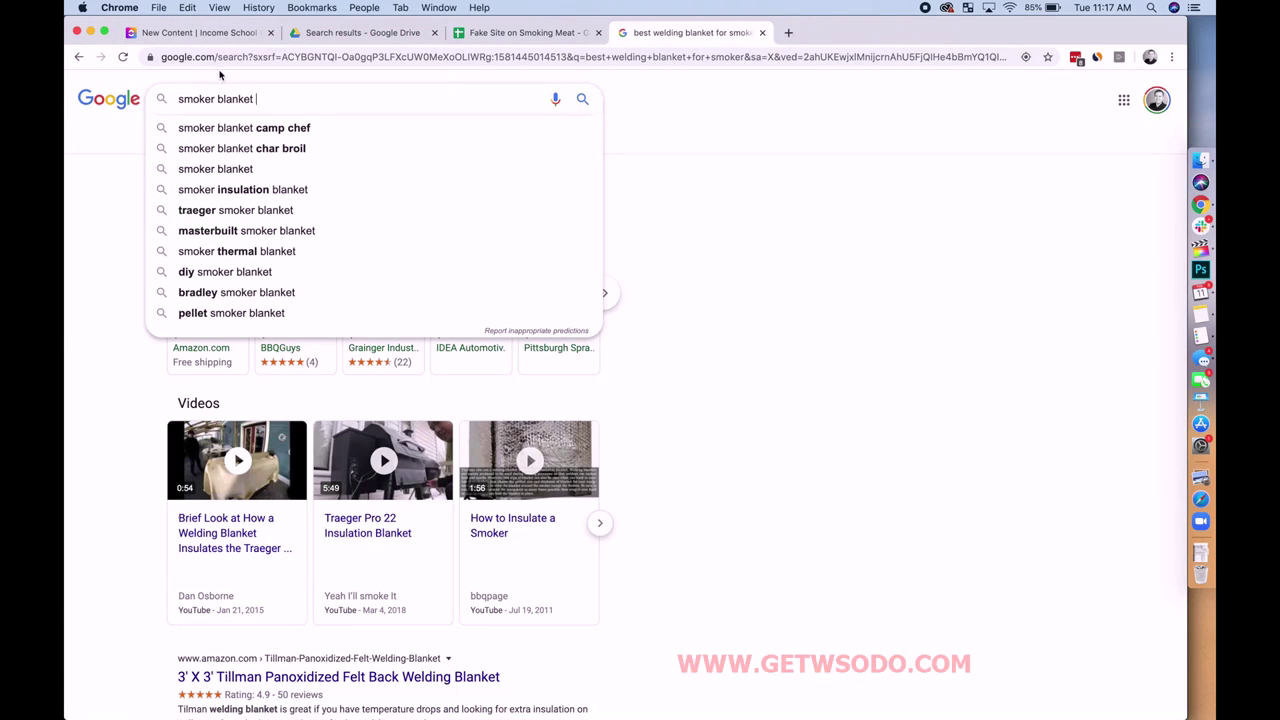
Step: Look up Google's search suggestions for "are smoker blankets"
{"action": "triple_click", "coordinate": [262, 98]}
{"action": "type", "text": "a"}
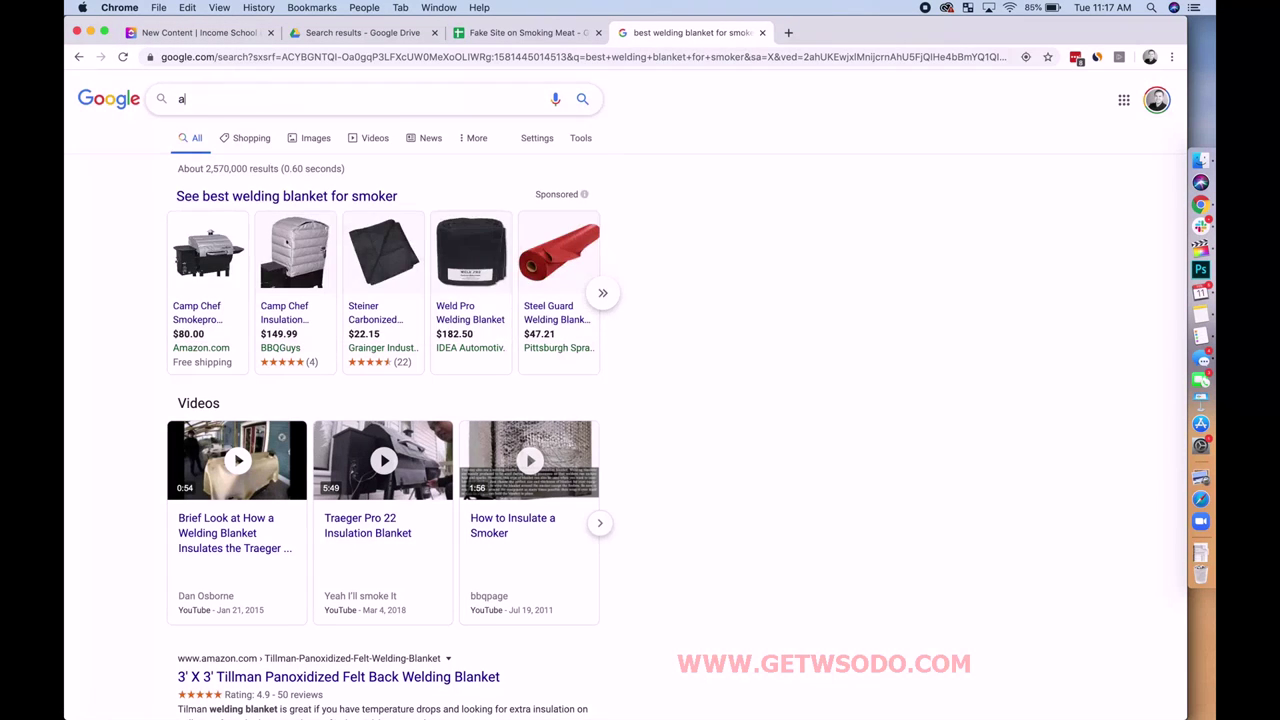
{"action": "type", "text": "re smoker blank"}
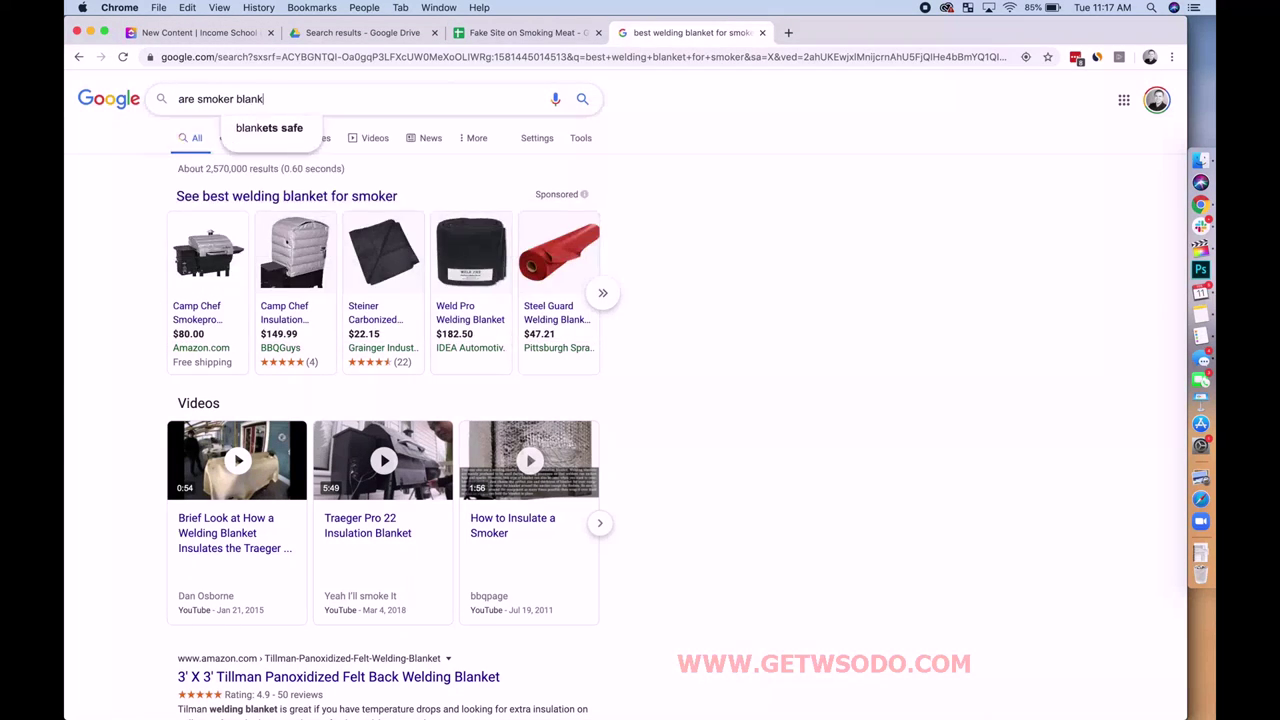
{"action": "type", "text": "ets"}
Step: Add "are smoker blankets safe" to the Search Query column in row 52 of the spreadsheet
{"action": "left_click", "coordinate": [520, 32]}
{"action": "type", "text": "are smoker blankets safe"}
{"action": "key", "text": "Return"}
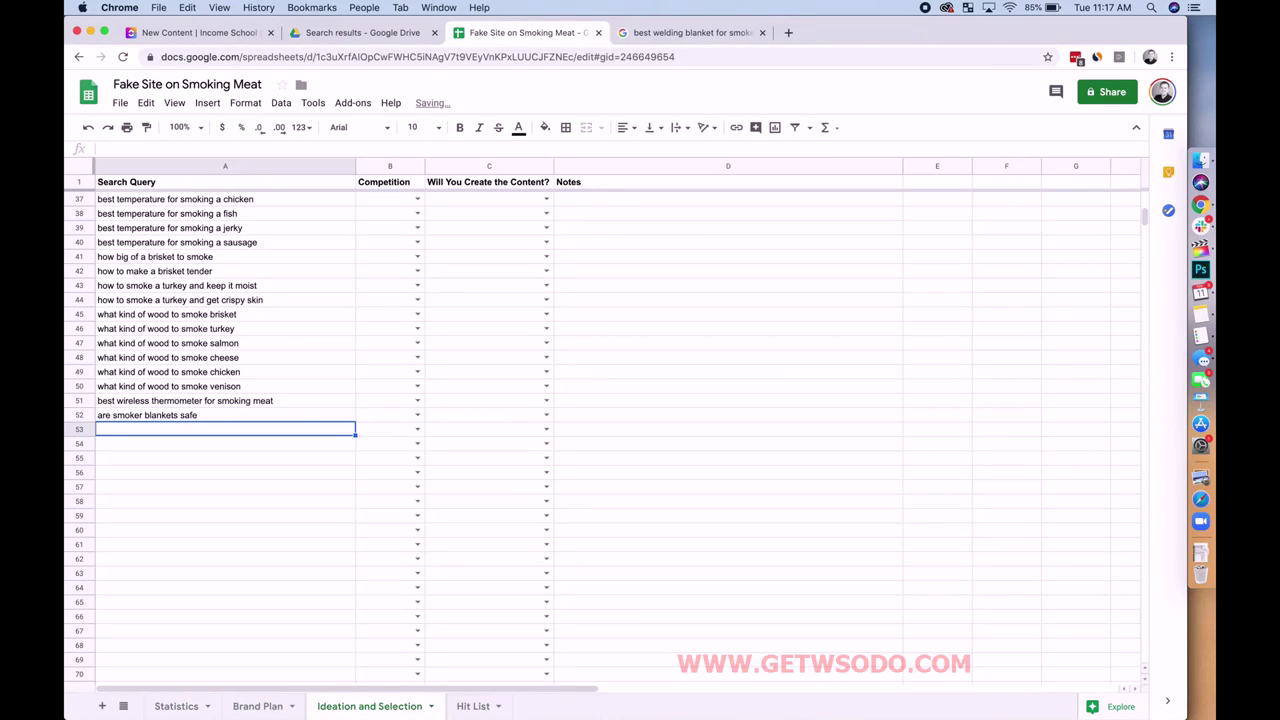
Step: Look up the search suggestions for "can you use a smoker" in a new browser tab
{"action": "left_click", "coordinate": [788, 33]}
{"action": "type", "text": "can"}
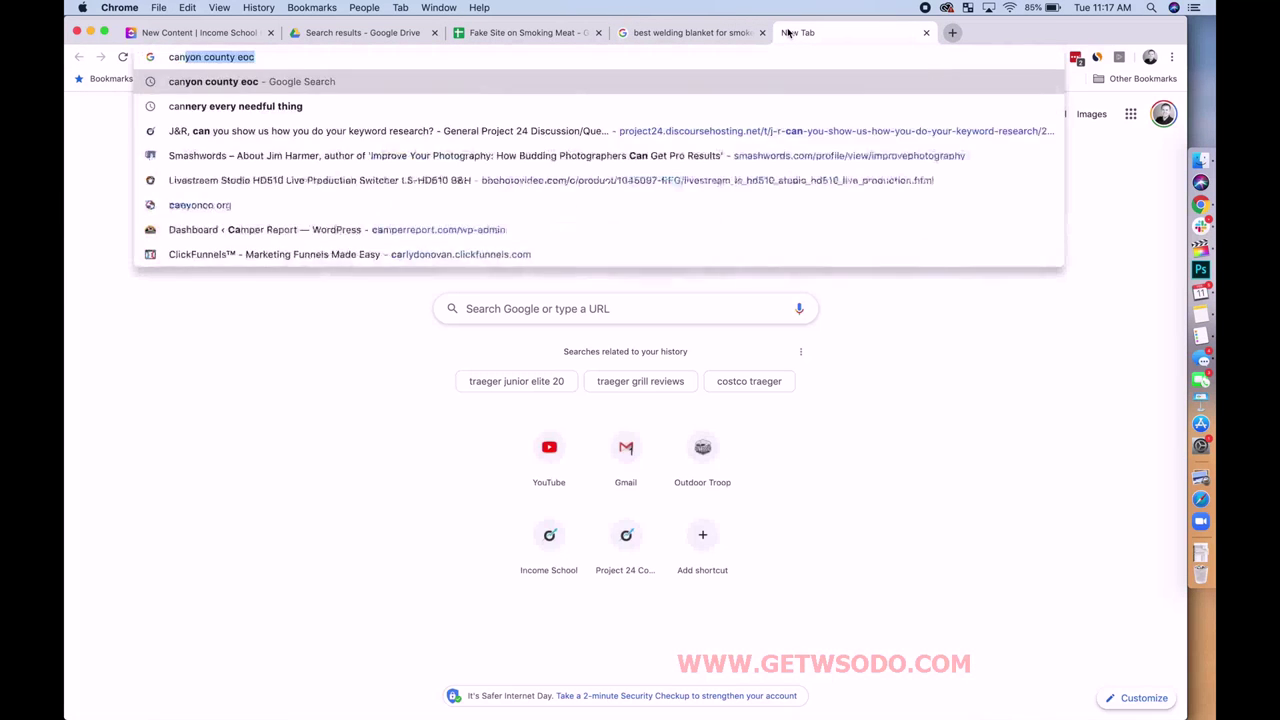
{"action": "type", "text": " you use a smoker"}
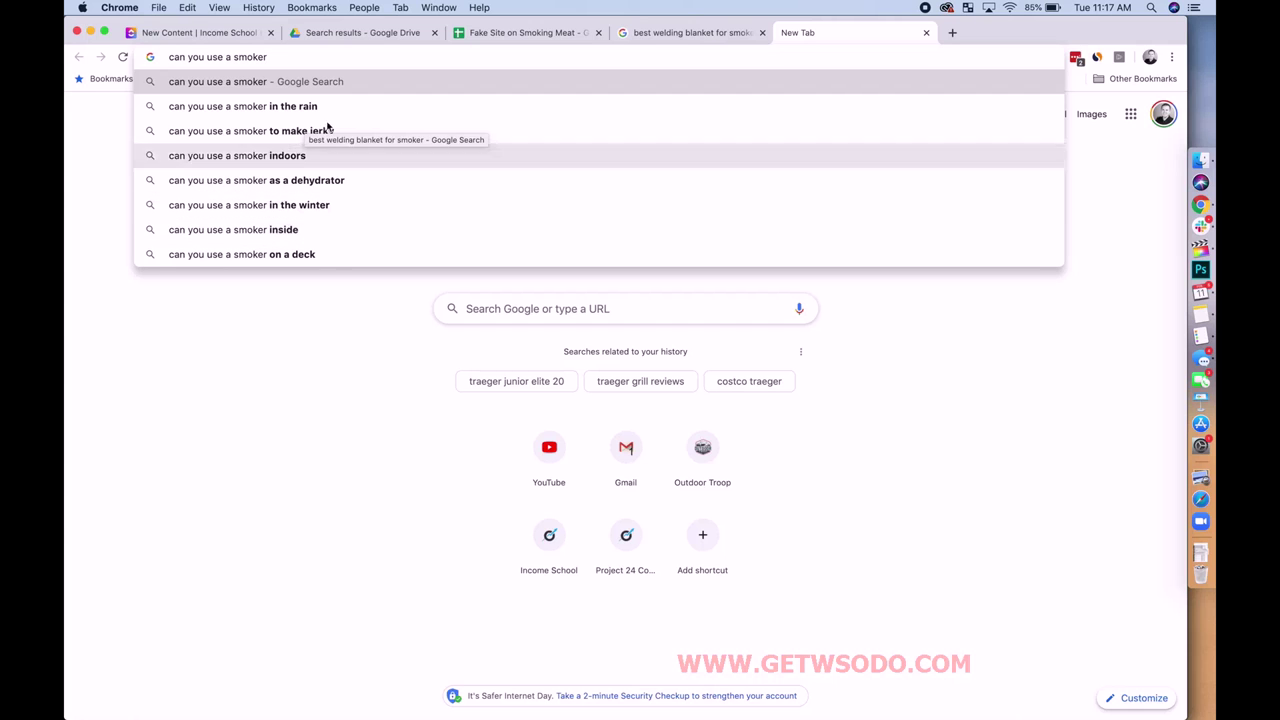
Step: Add "can you use a smoker in the rain", "can you use a smoker indoors" and "can you use a smoker in the winter" in rows 53 to 55
{"action": "left_click", "coordinate": [536, 40]}
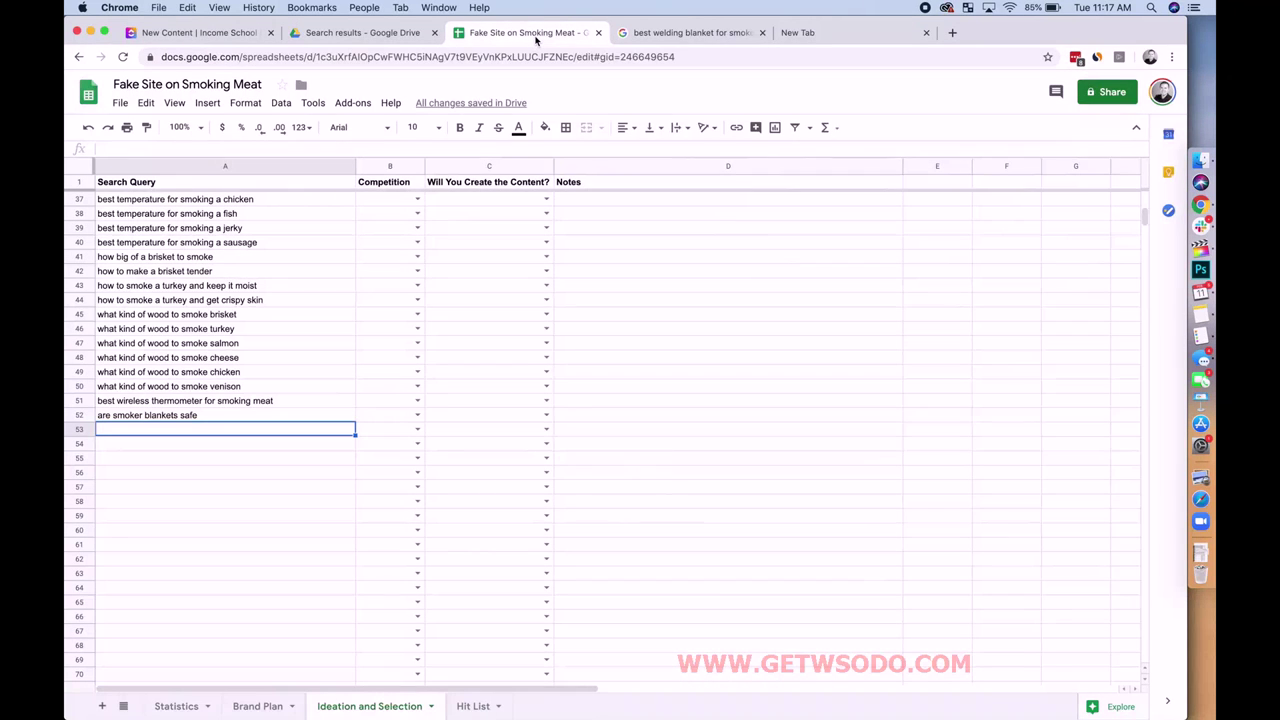
{"action": "type", "text": "can you use a"}
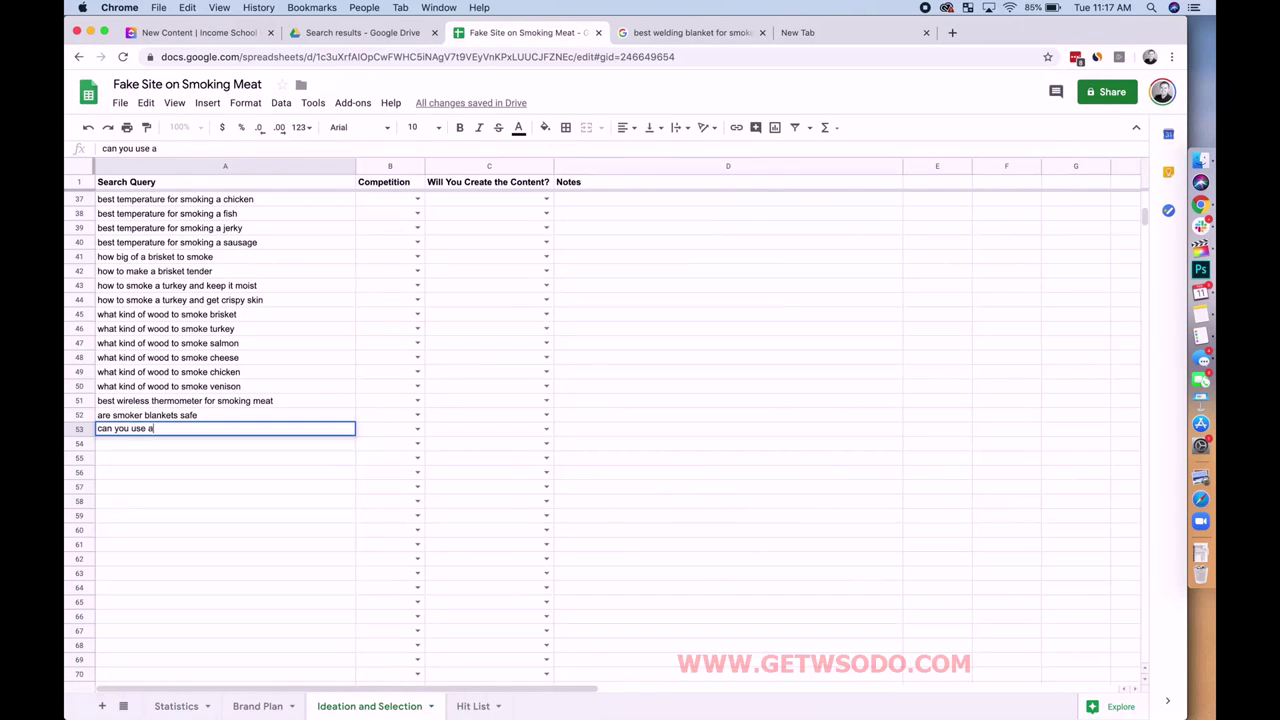
{"action": "type", "text": " smoker in the rain"}
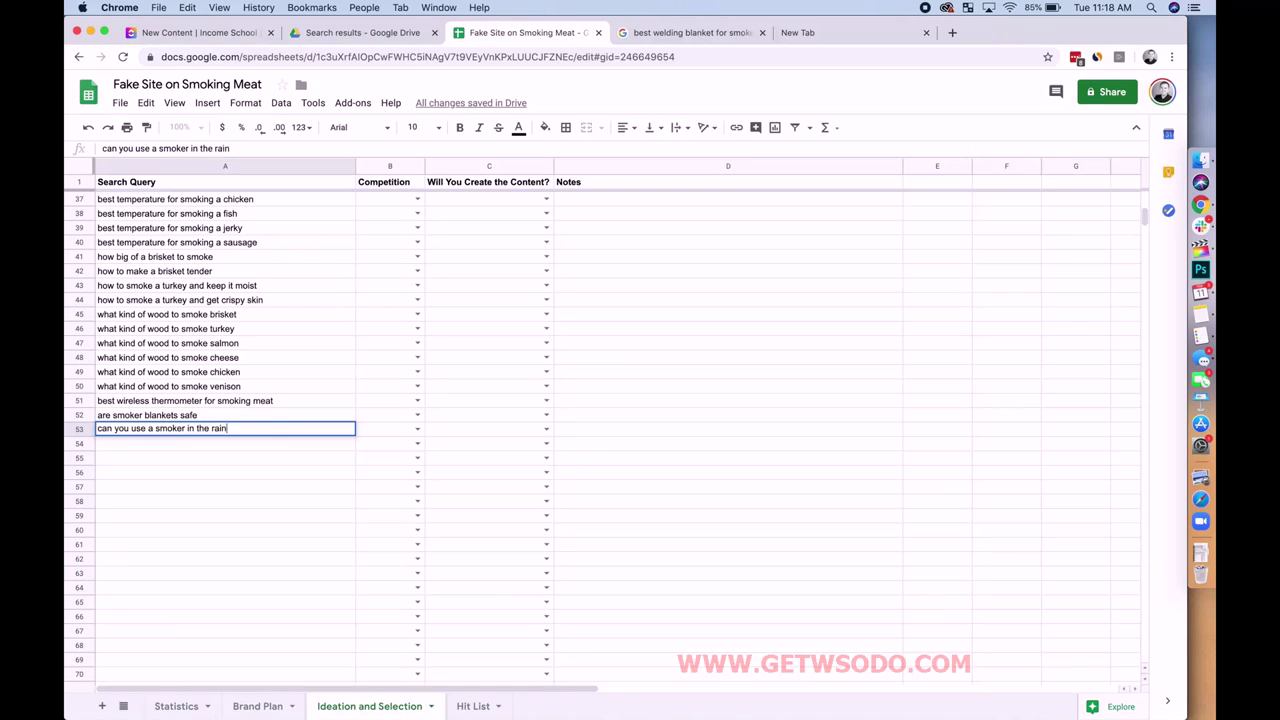
{"action": "key", "text": "Return"}
{"action": "type", "text": "can you use a"}
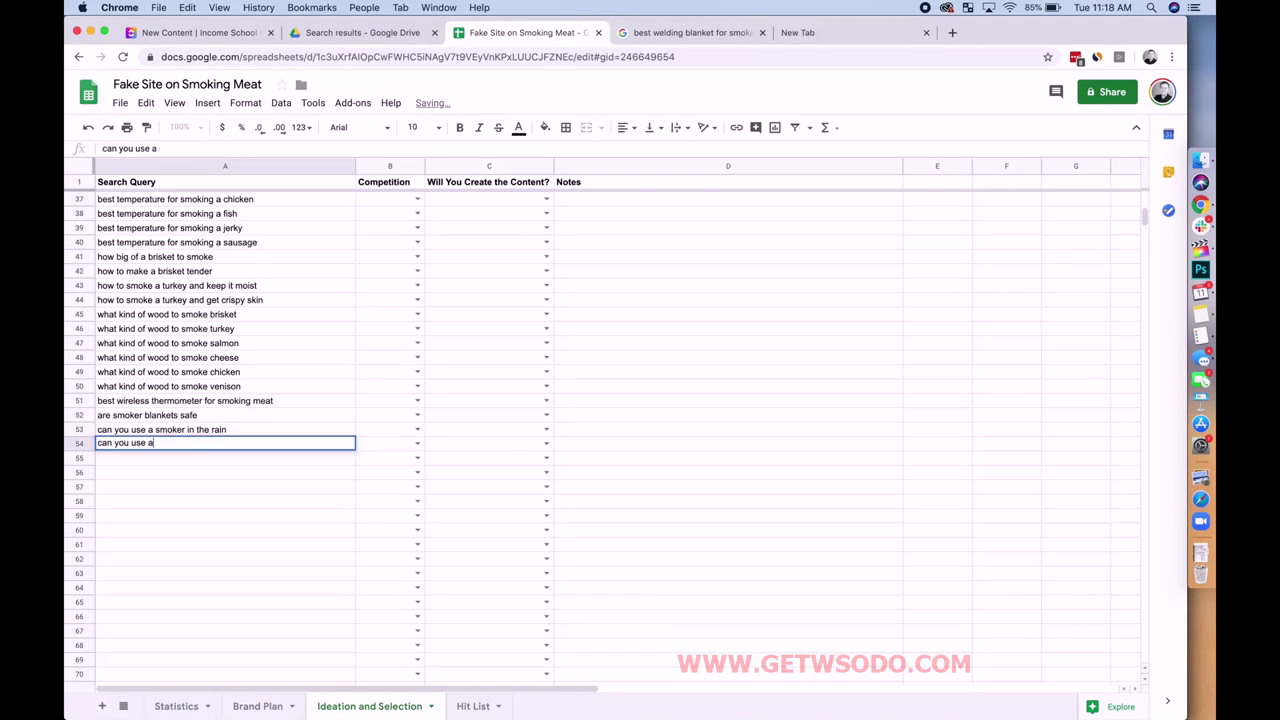
{"action": "type", "text": " smoker indoors"}
{"action": "key", "text": "Return"}
{"action": "type", "text": "can you use a smoker in the winter"}
{"action": "key", "text": "Return"}
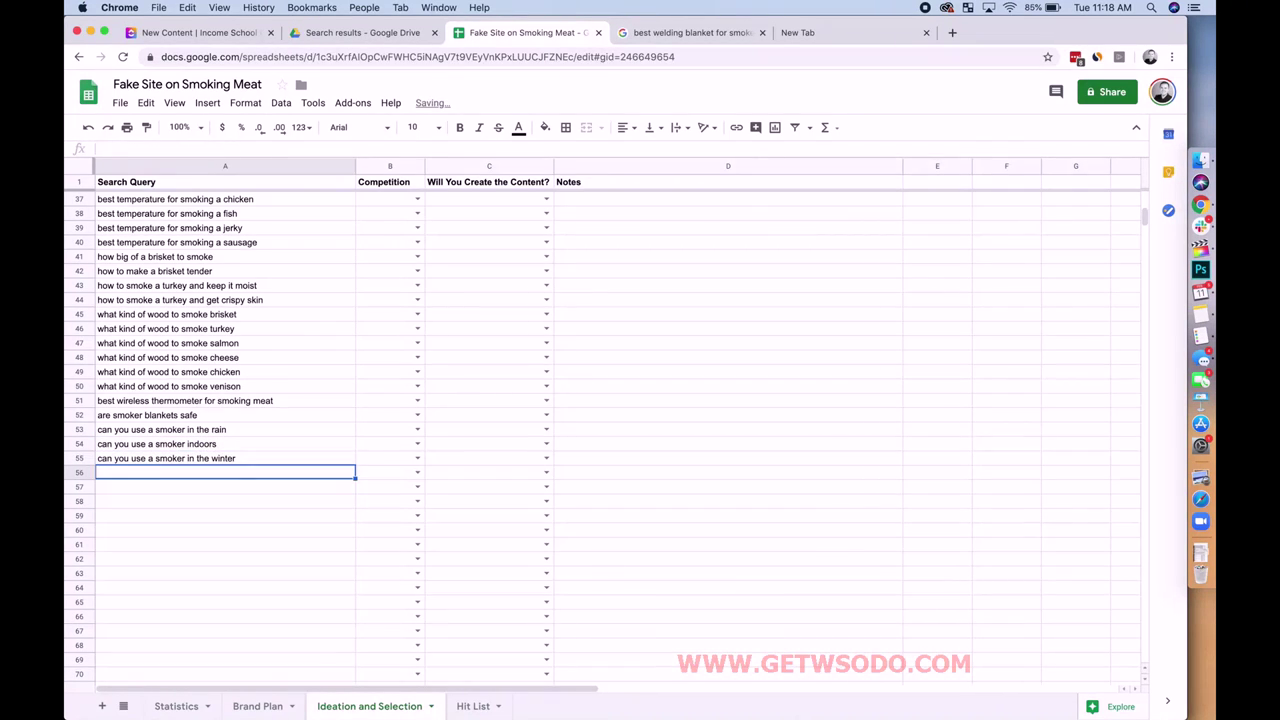
Step: Close the extra browser tab holding the "can you use a smoker" lookup and return to the Fake Site on Smoking Meat spreadsheet
{"action": "left_click", "coordinate": [806, 34]}
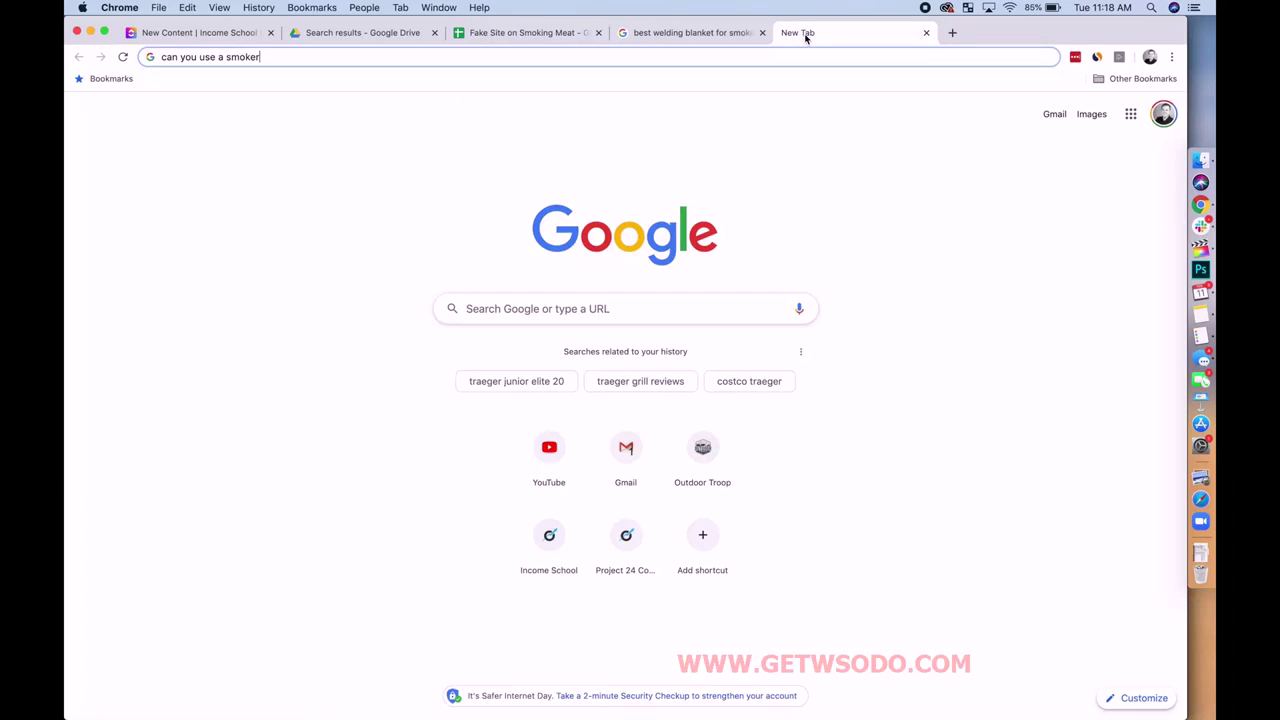
{"action": "left_click", "coordinate": [927, 34]}
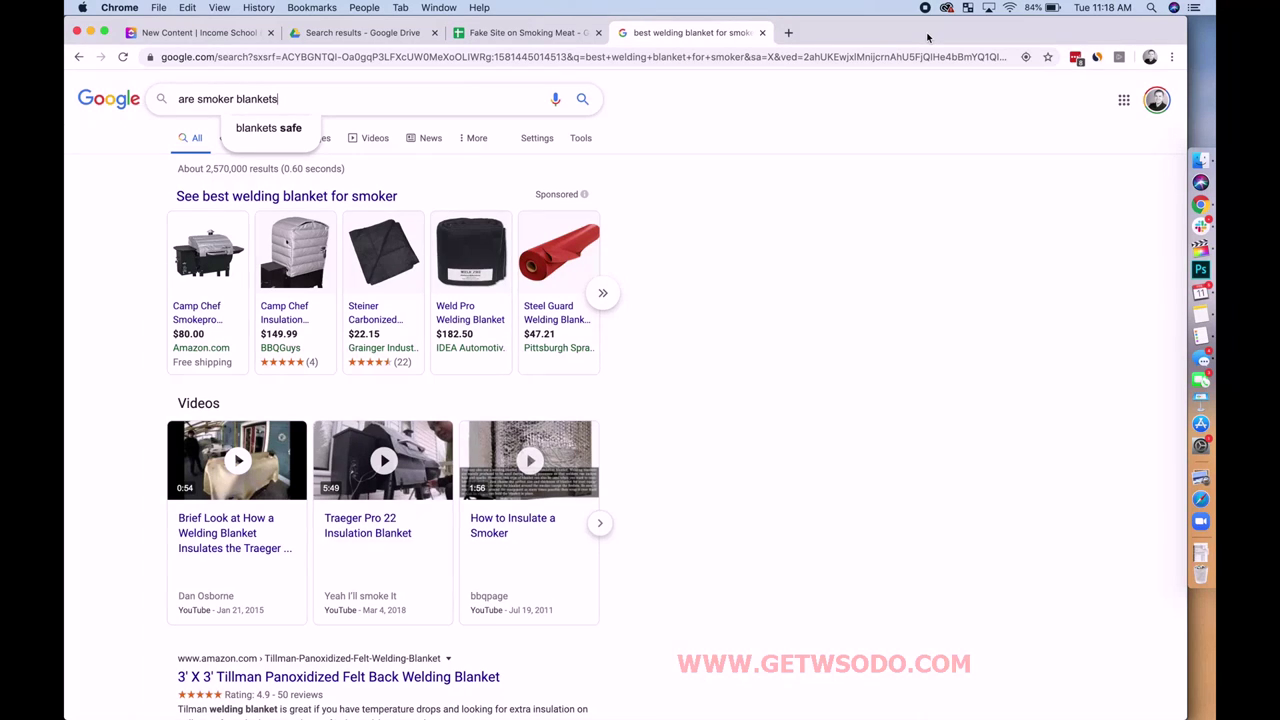
{"action": "left_click", "coordinate": [528, 32]}
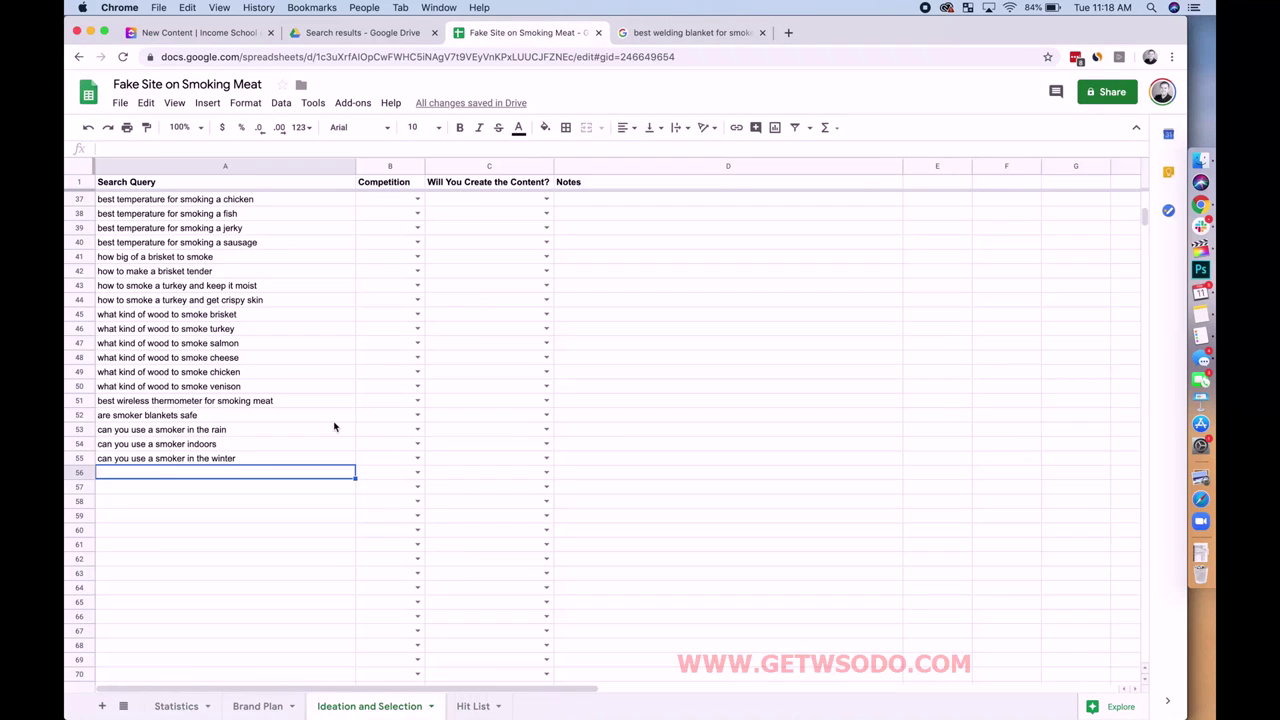
Step: Review the collected search queries, check the categories in the Brand Plan sheet, and return to Ideation and Selection
{"action": "scroll", "coordinate": [334, 427], "scroll_direction": "up", "scroll_amount": 8}
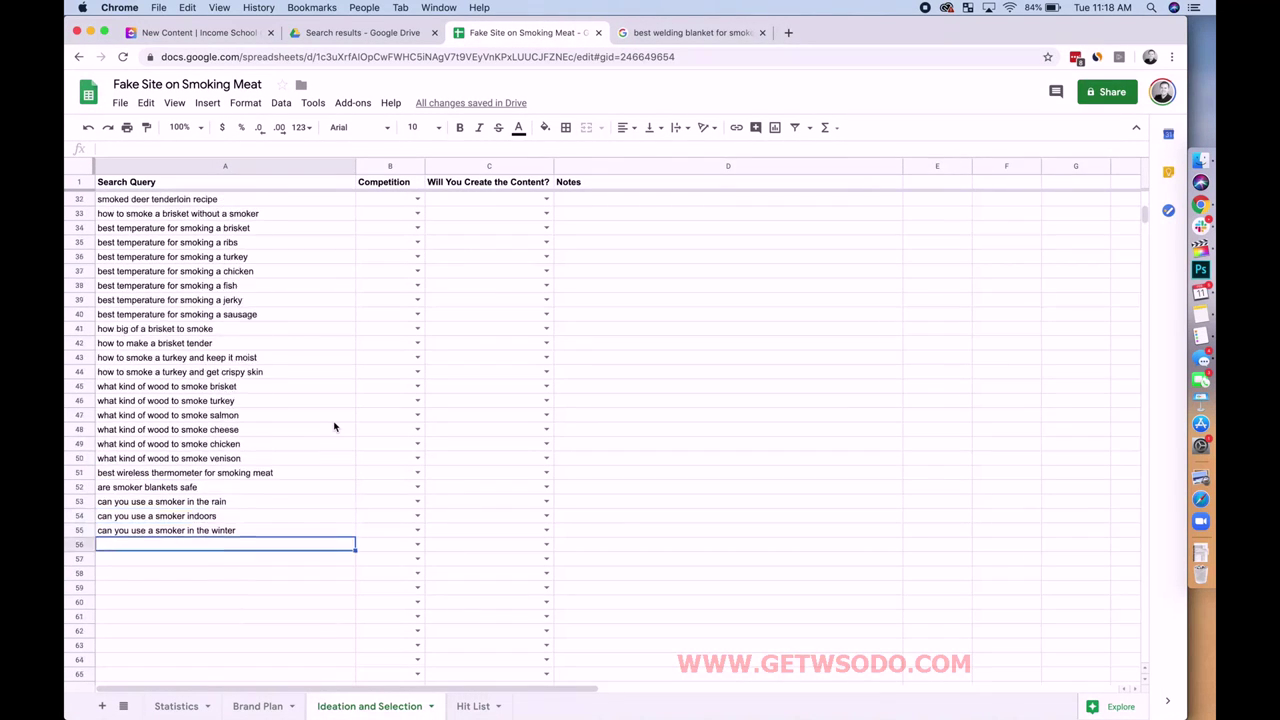
{"action": "scroll", "coordinate": [334, 427], "scroll_direction": "up", "scroll_amount": 2}
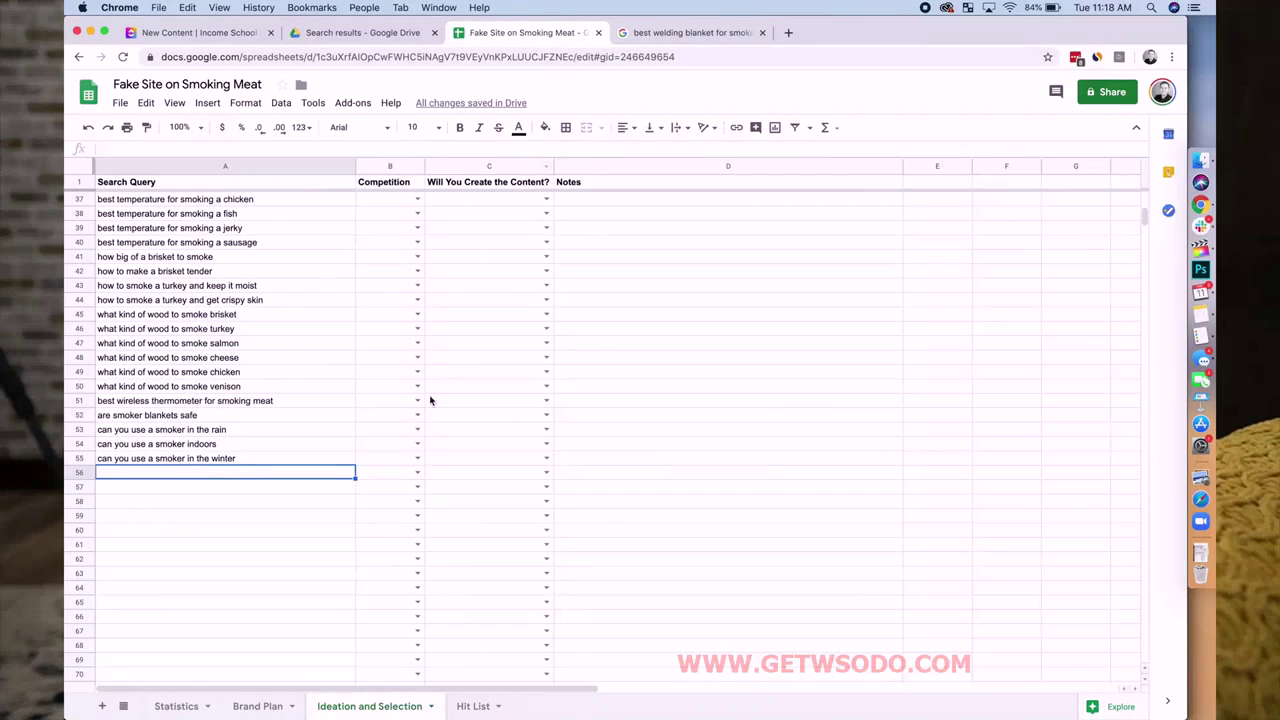
{"action": "left_click", "coordinate": [258, 706]}
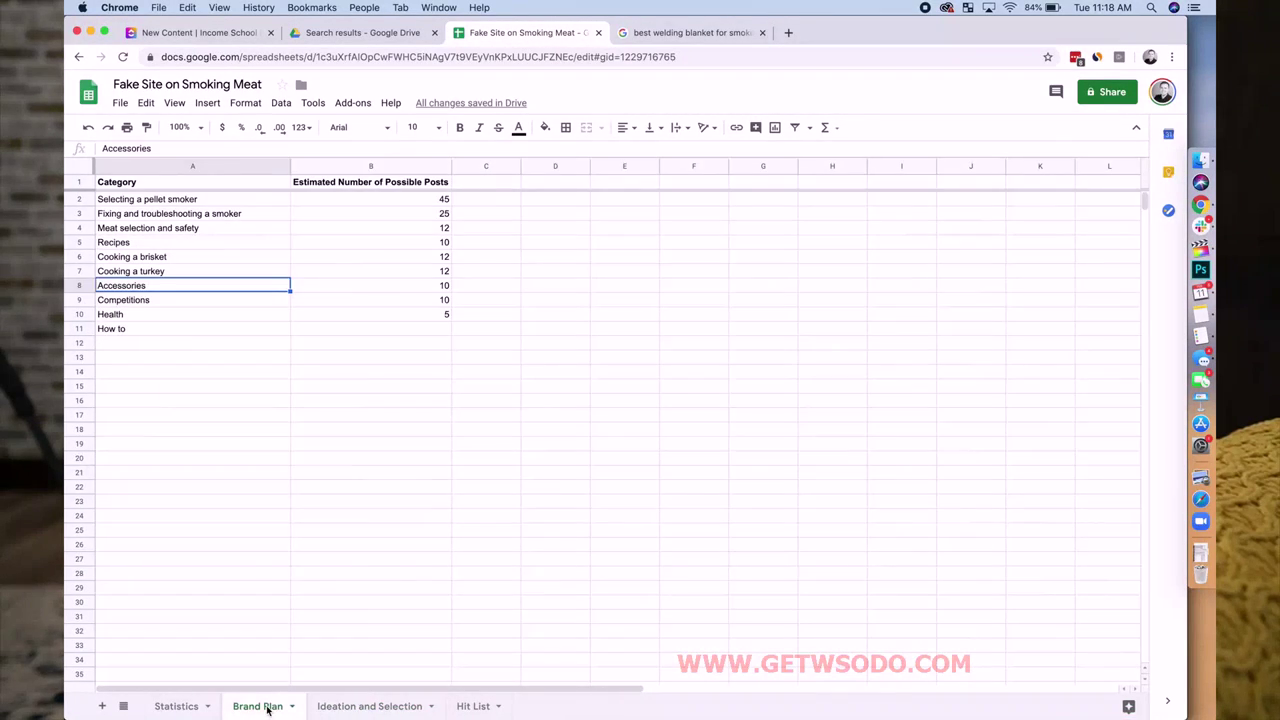
{"action": "left_click", "coordinate": [350, 707]}
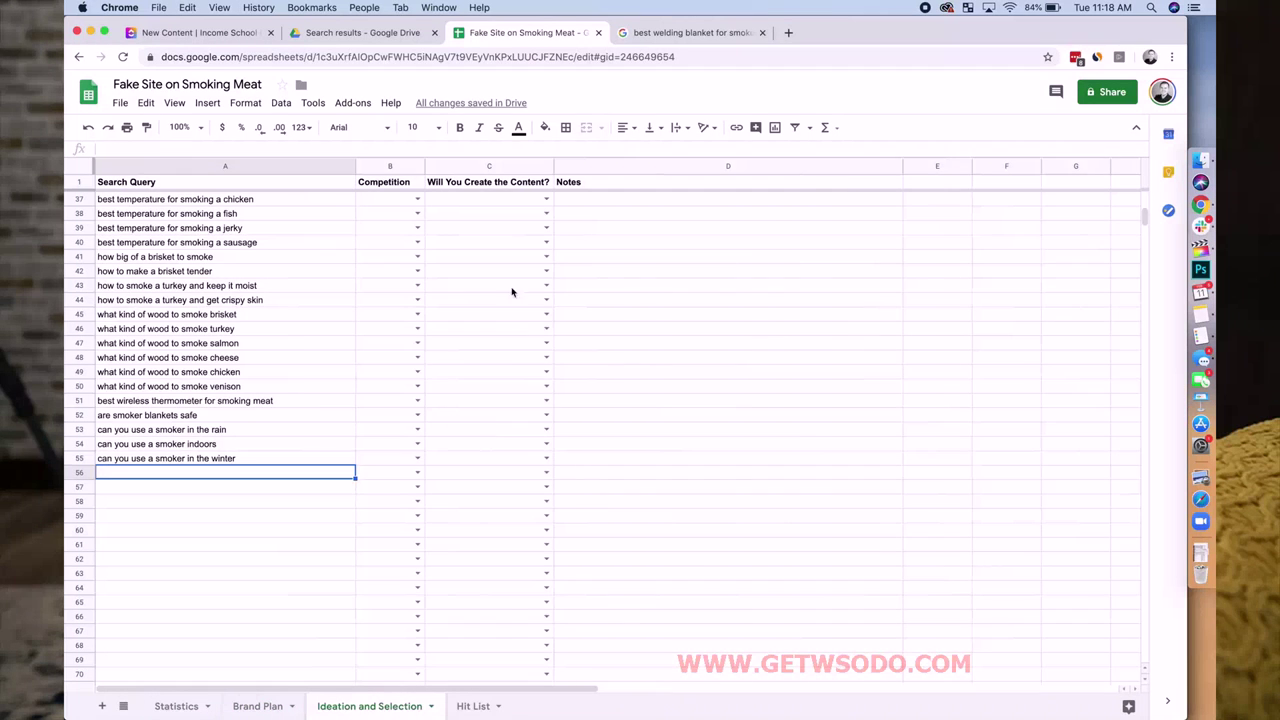
Step: Search Google for "smoker accessories"
{"action": "left_click", "coordinate": [700, 33]}
{"action": "left_click", "coordinate": [668, 57]}
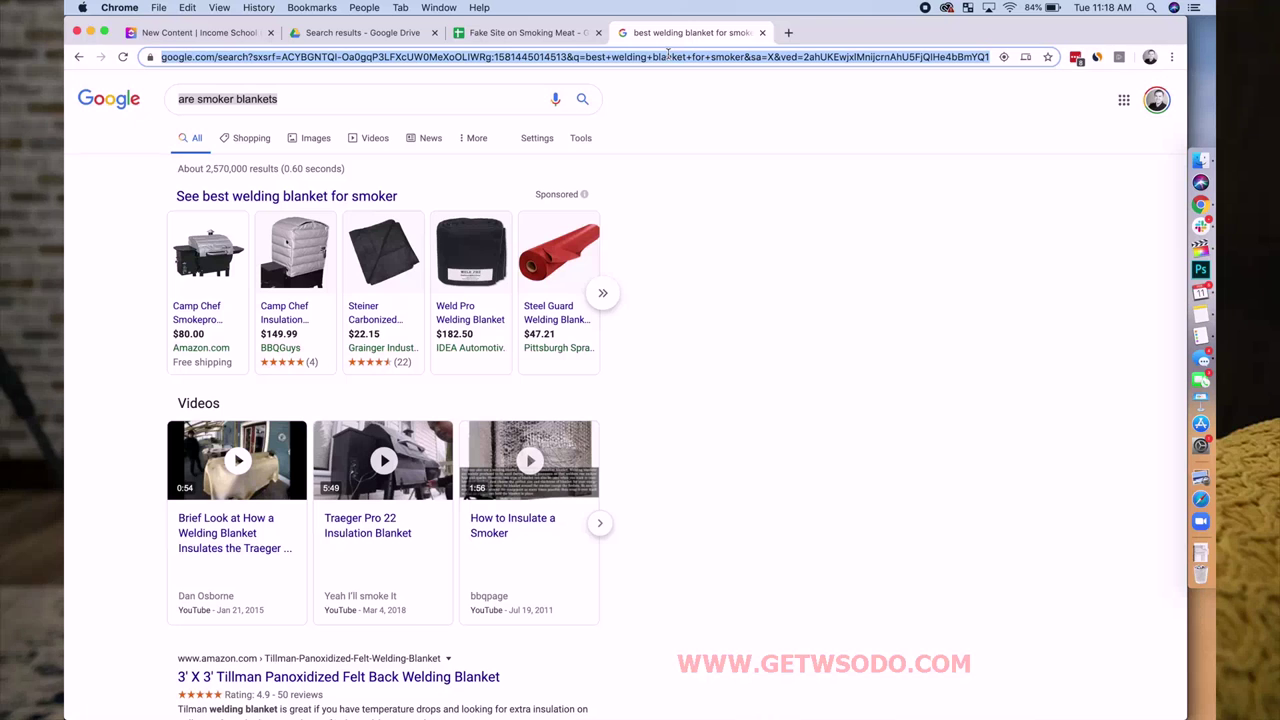
{"action": "type", "text": "sm"}
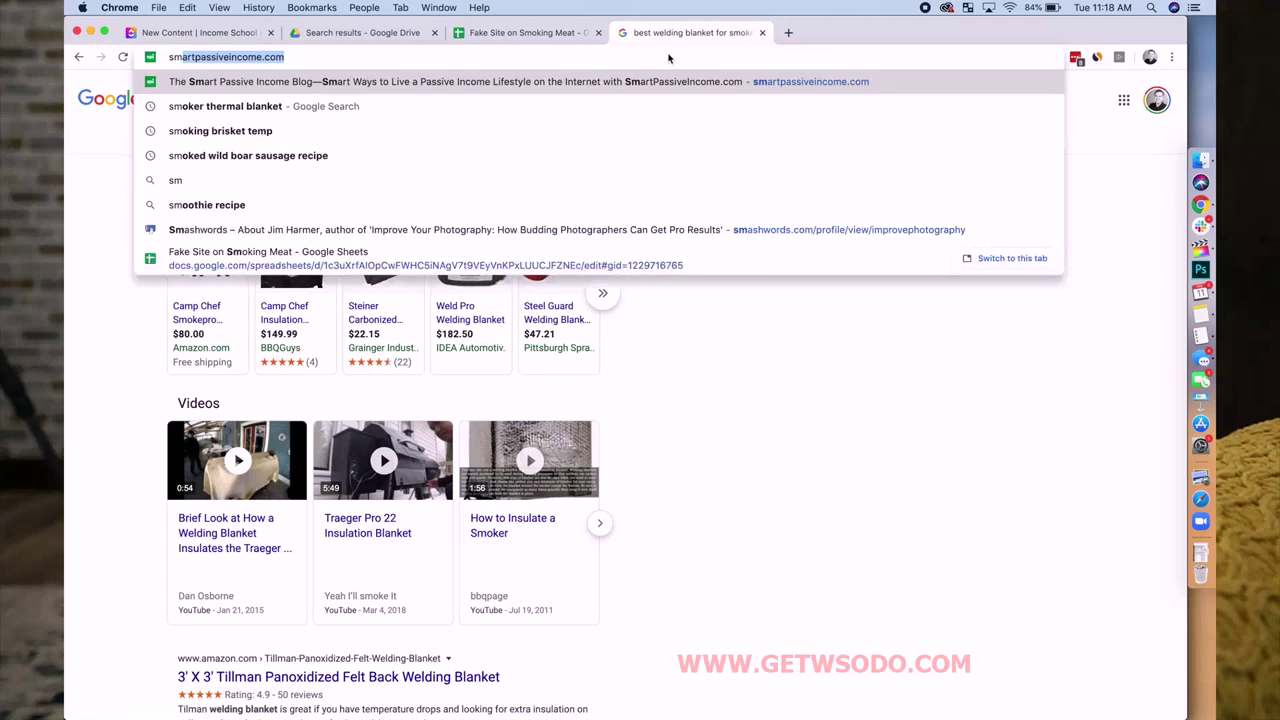
{"action": "type", "text": "oker accessories"}
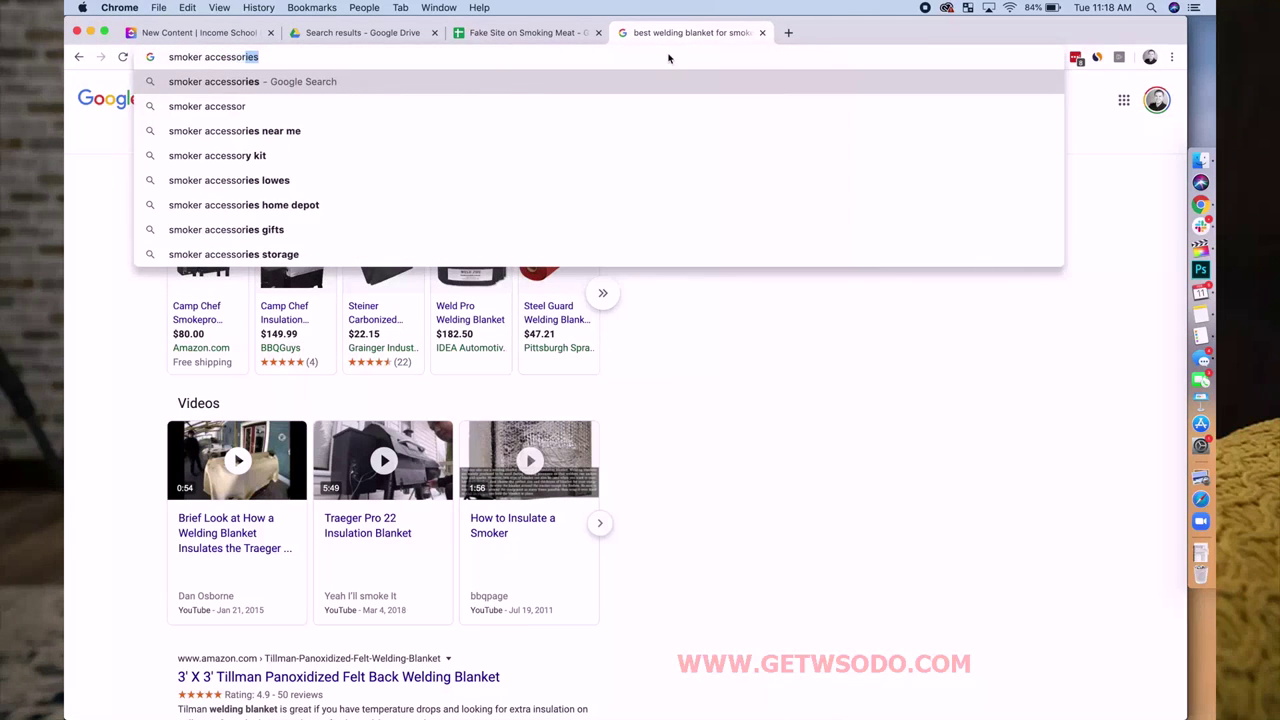
{"action": "key", "text": "Return"}
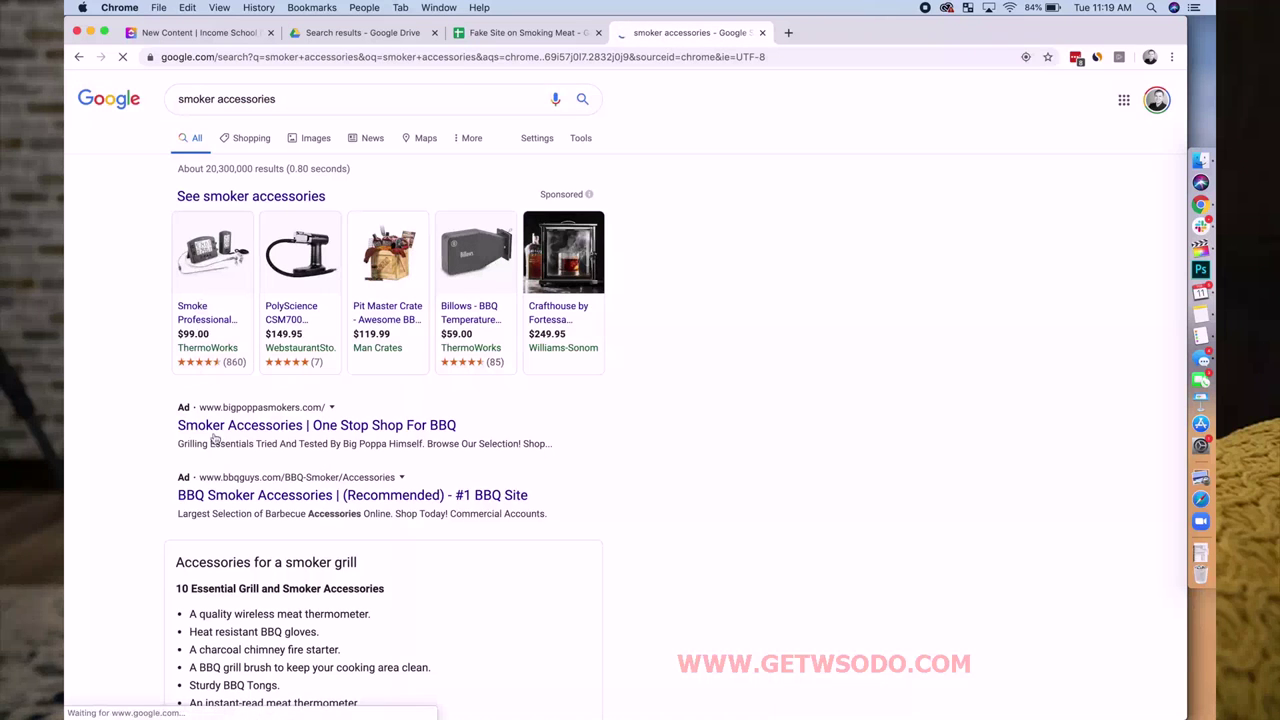
Step: Open the "10 Essential Grill and Smoker Accessories" article from the results and read through its first recommended accessories
{"action": "scroll", "coordinate": [225, 490], "scroll_direction": "down", "scroll_amount": 10}
{"action": "left_click", "coordinate": [283, 170]}
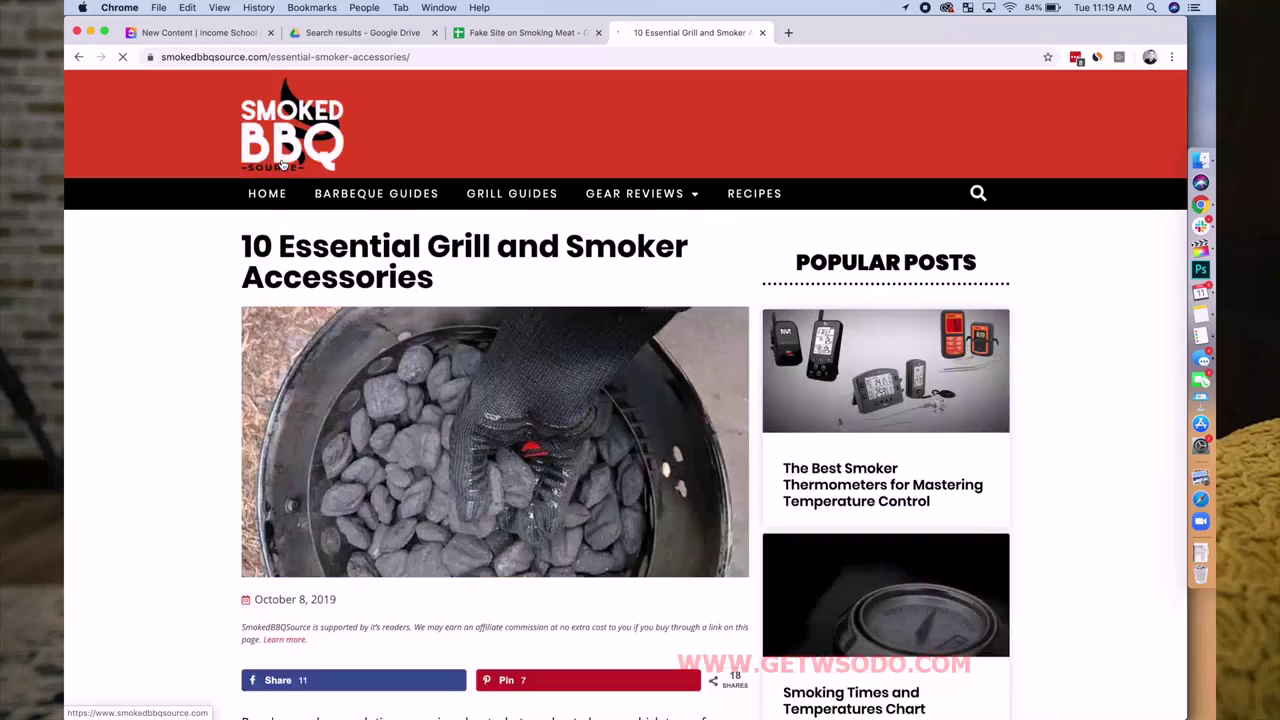
{"action": "scroll", "coordinate": [114, 524], "scroll_direction": "down", "scroll_amount": 10}
{"action": "scroll", "coordinate": [114, 524], "scroll_direction": "down", "scroll_amount": 10}
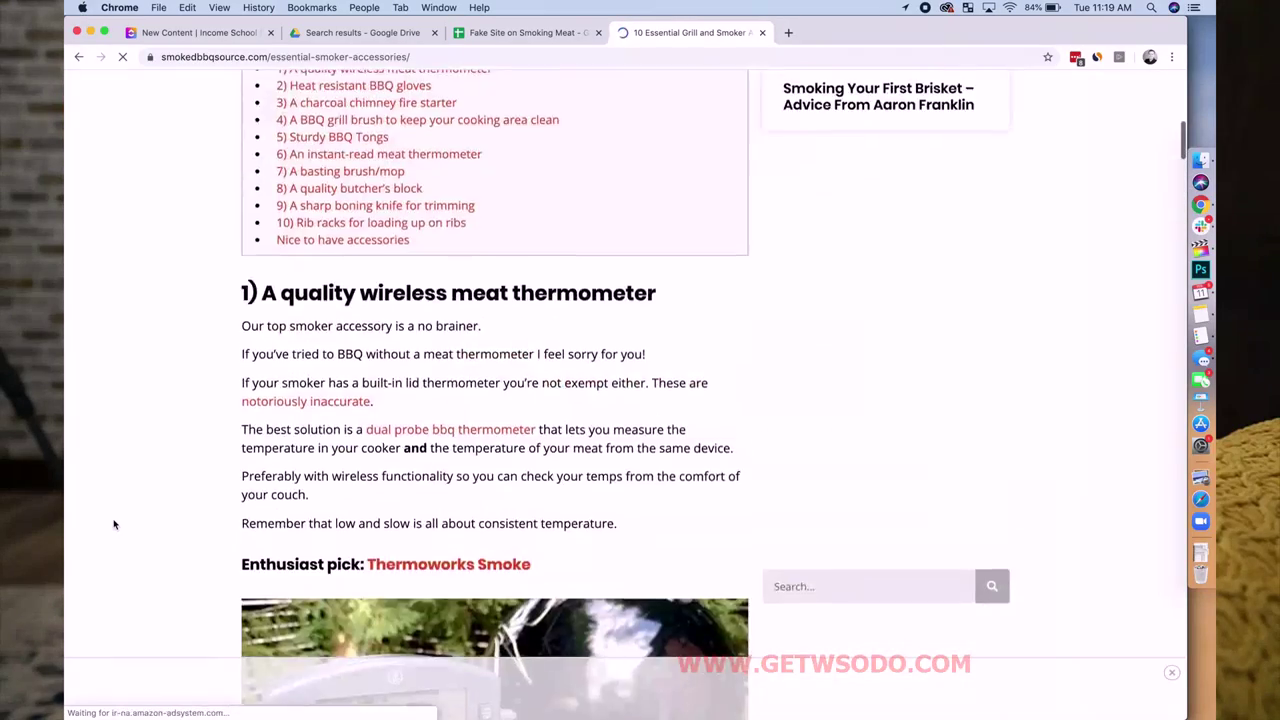
{"action": "scroll", "coordinate": [114, 524], "scroll_direction": "down", "scroll_amount": 5}
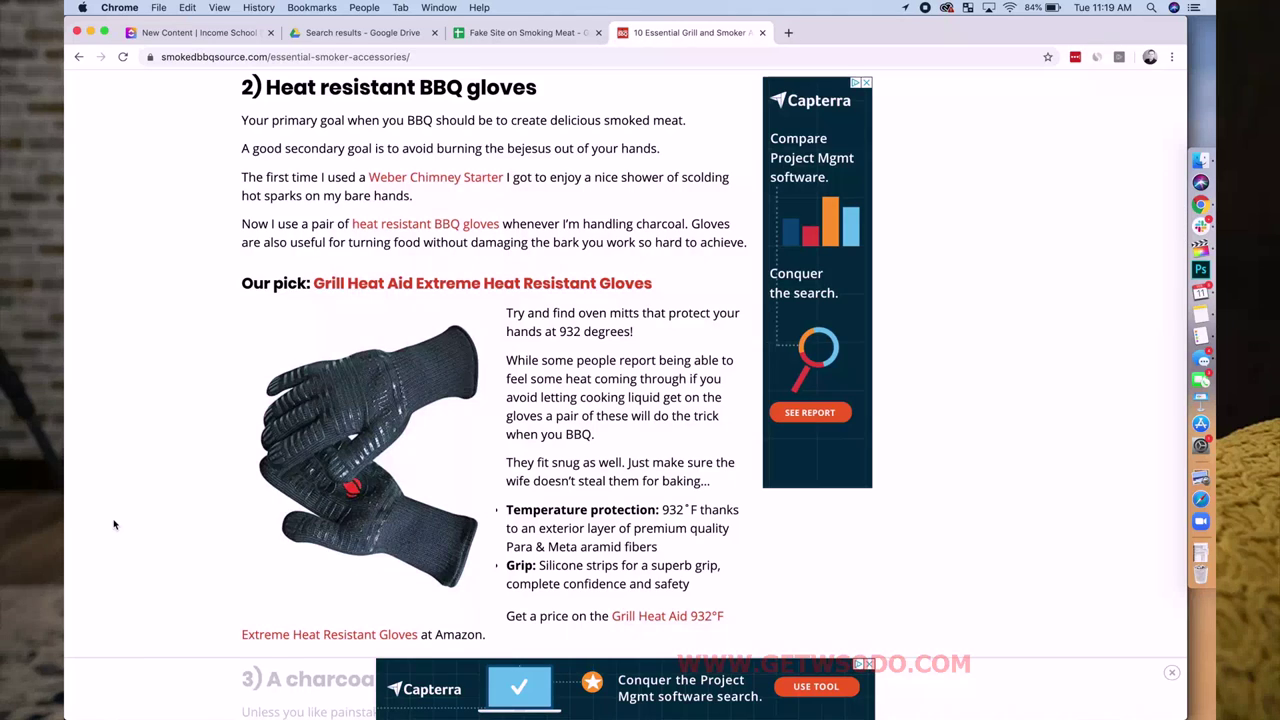
{"action": "scroll", "coordinate": [114, 524], "scroll_direction": "down", "scroll_amount": 3}
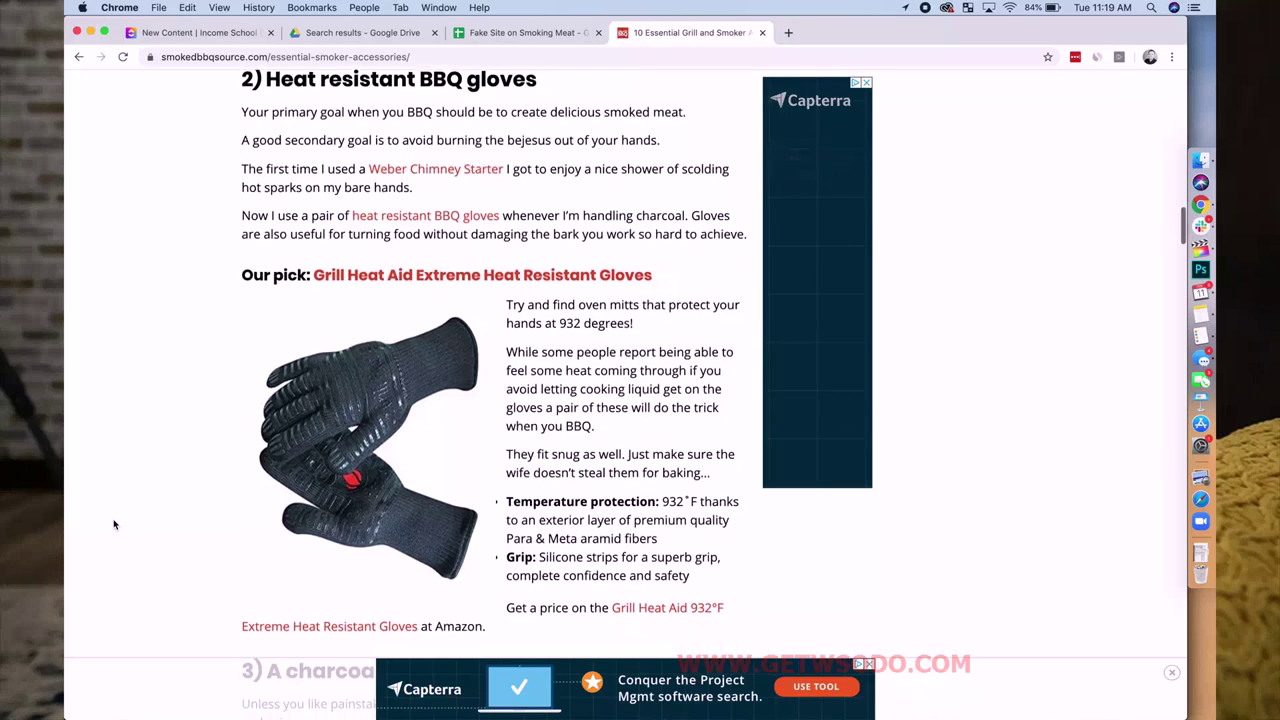
{"action": "scroll", "coordinate": [114, 524], "scroll_direction": "down", "scroll_amount": 5}
{"action": "scroll", "coordinate": [114, 524], "scroll_direction": "up", "scroll_amount": 1}
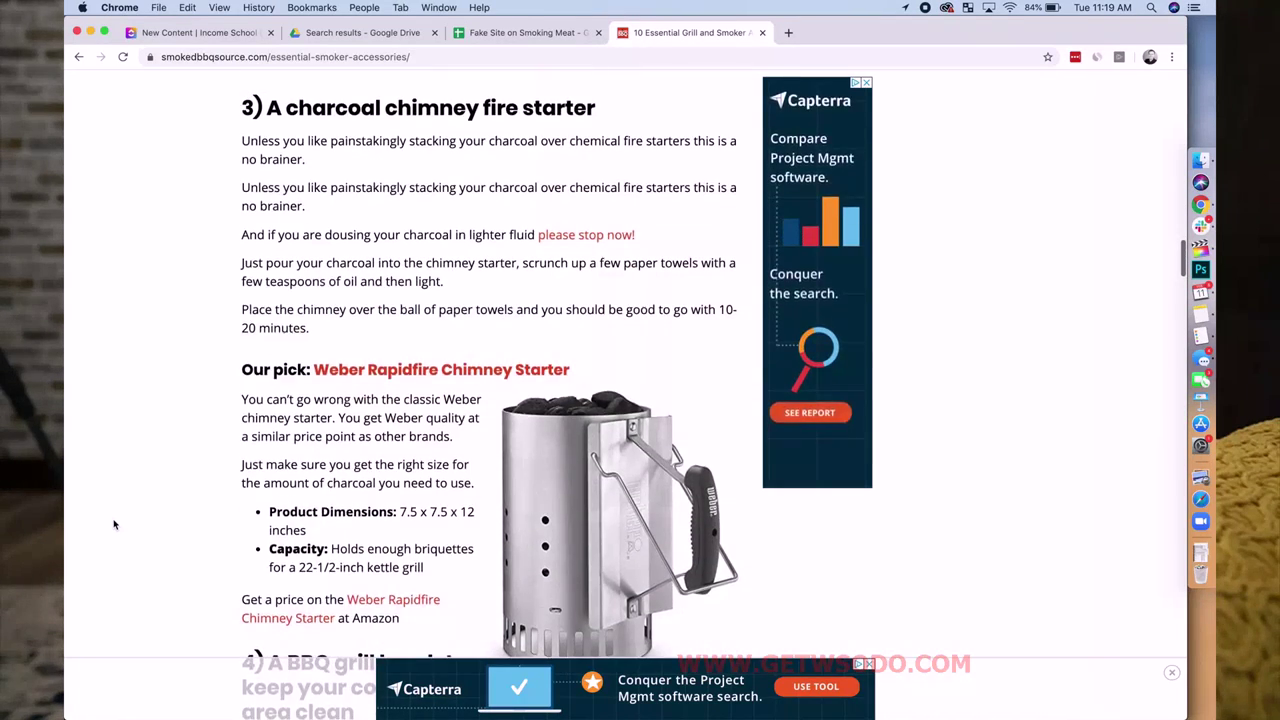
Step: Add the query "11 accessories to buy with your new smoker" in cell A56 of the Fake Site on Smoking Meat spreadsheet
{"action": "left_click", "coordinate": [525, 33]}
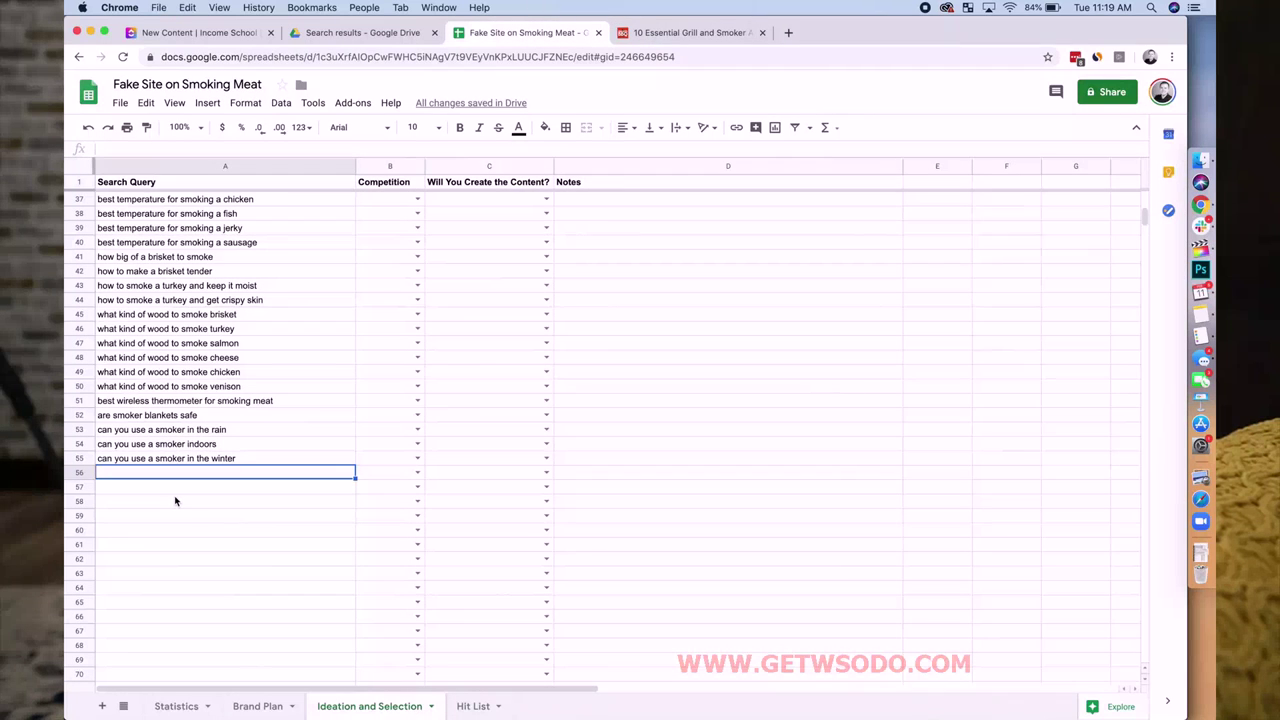
{"action": "type", "text": "15"}
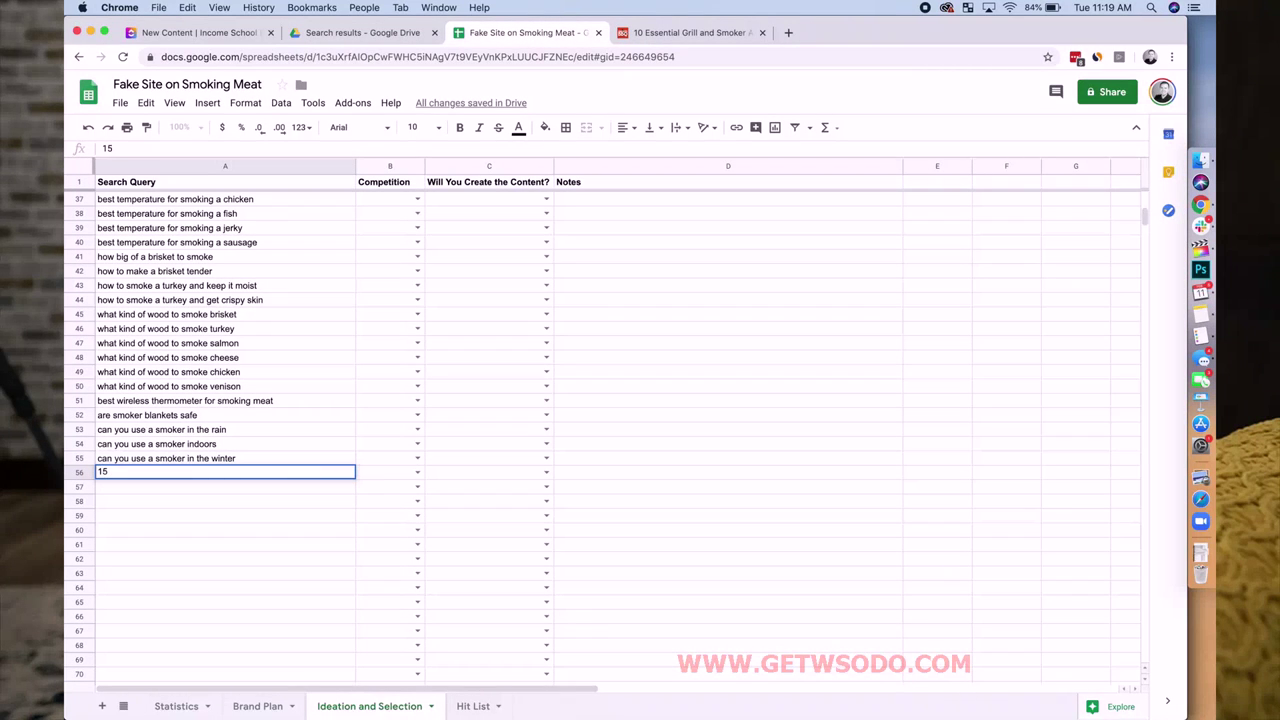
{"action": "type", "text": " best"}
{"action": "type", "text": "sories to buy"}
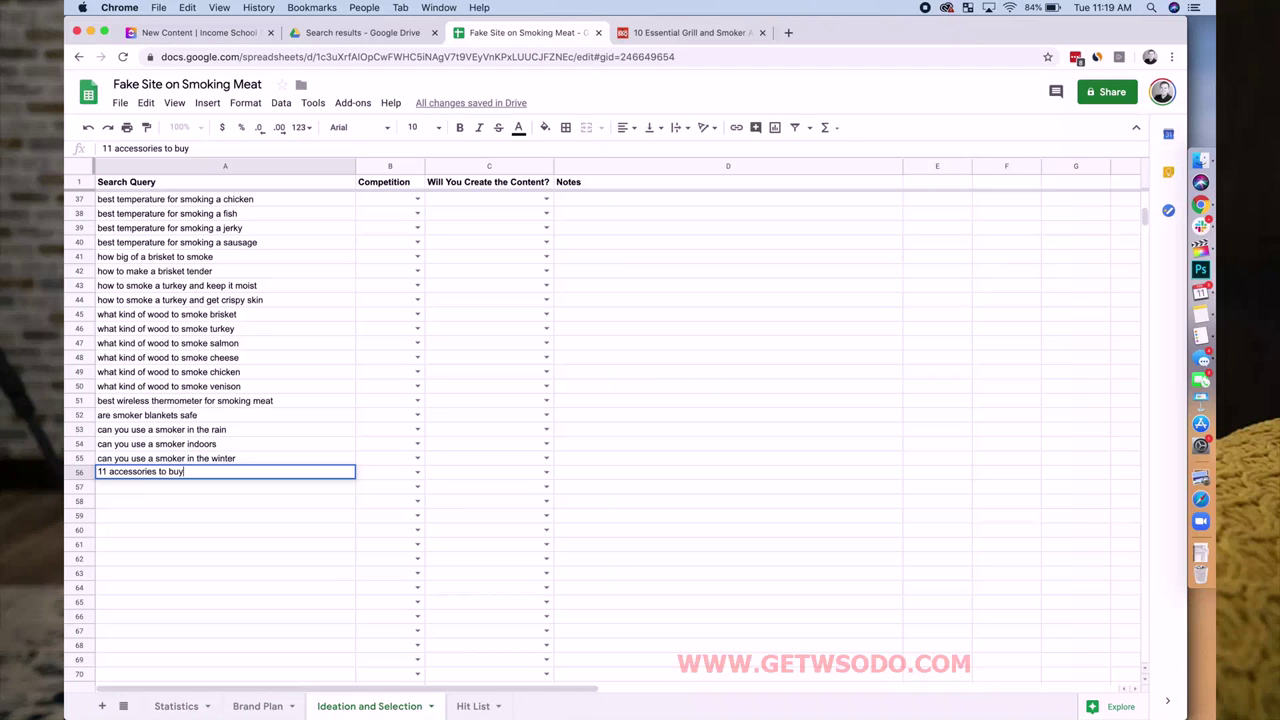
{"action": "type", "text": " with your new smoke3er"}
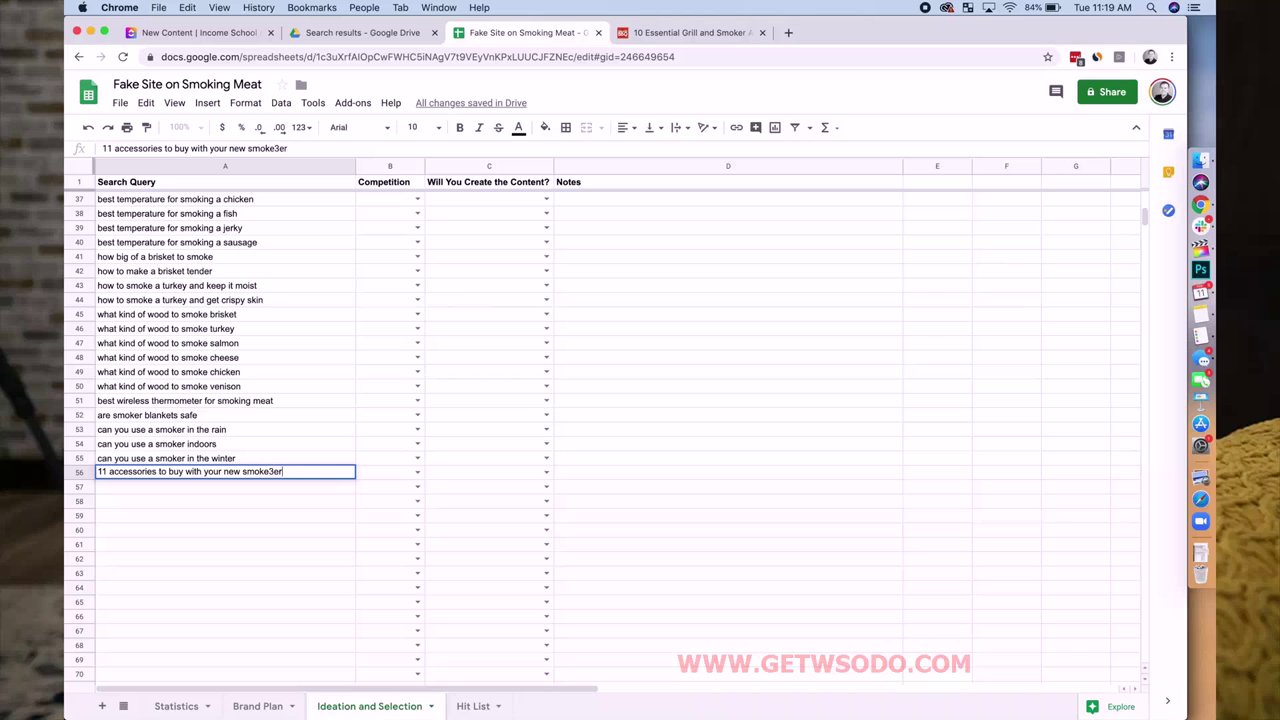
{"action": "key", "text": "Return"}
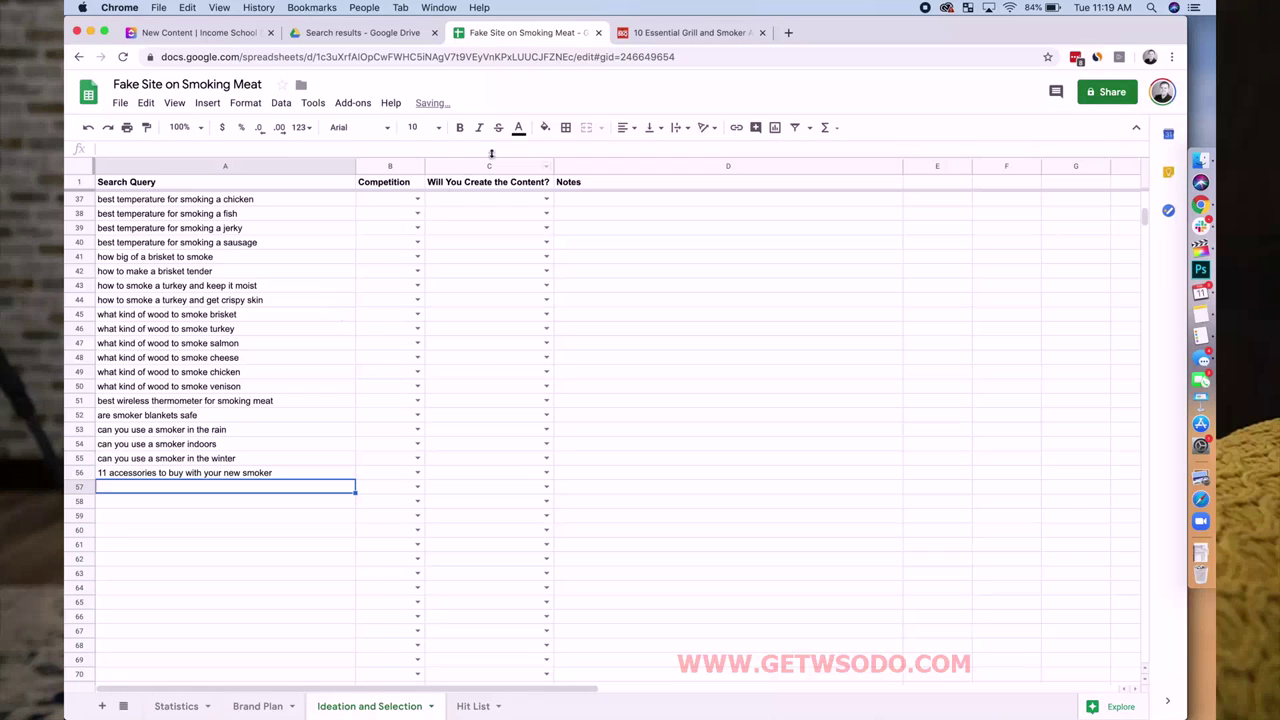
Step: Dismiss the newsletter sign-up on the smoker accessories article and look through its remaining essential and nice-to-have items for more query ideas
{"action": "left_click", "coordinate": [643, 36]}
{"action": "left_click", "coordinate": [878, 261]}
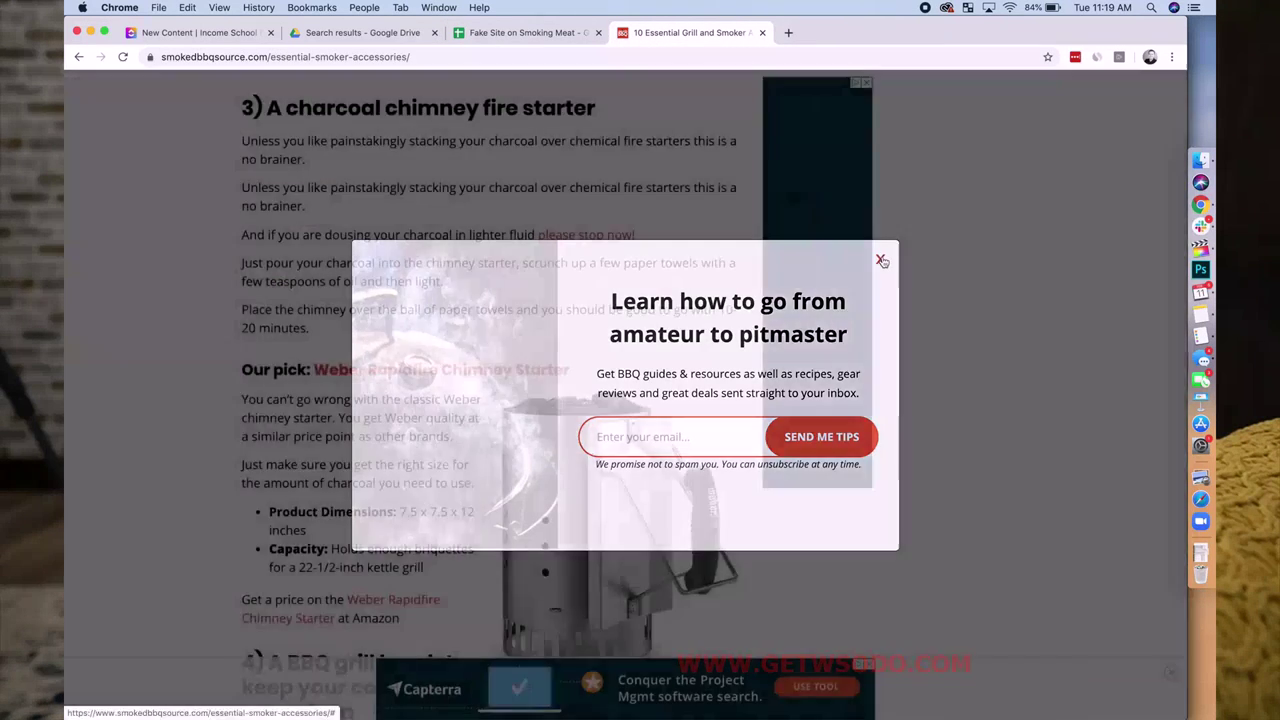
{"action": "scroll", "coordinate": [884, 470], "scroll_direction": "down", "scroll_amount": 5}
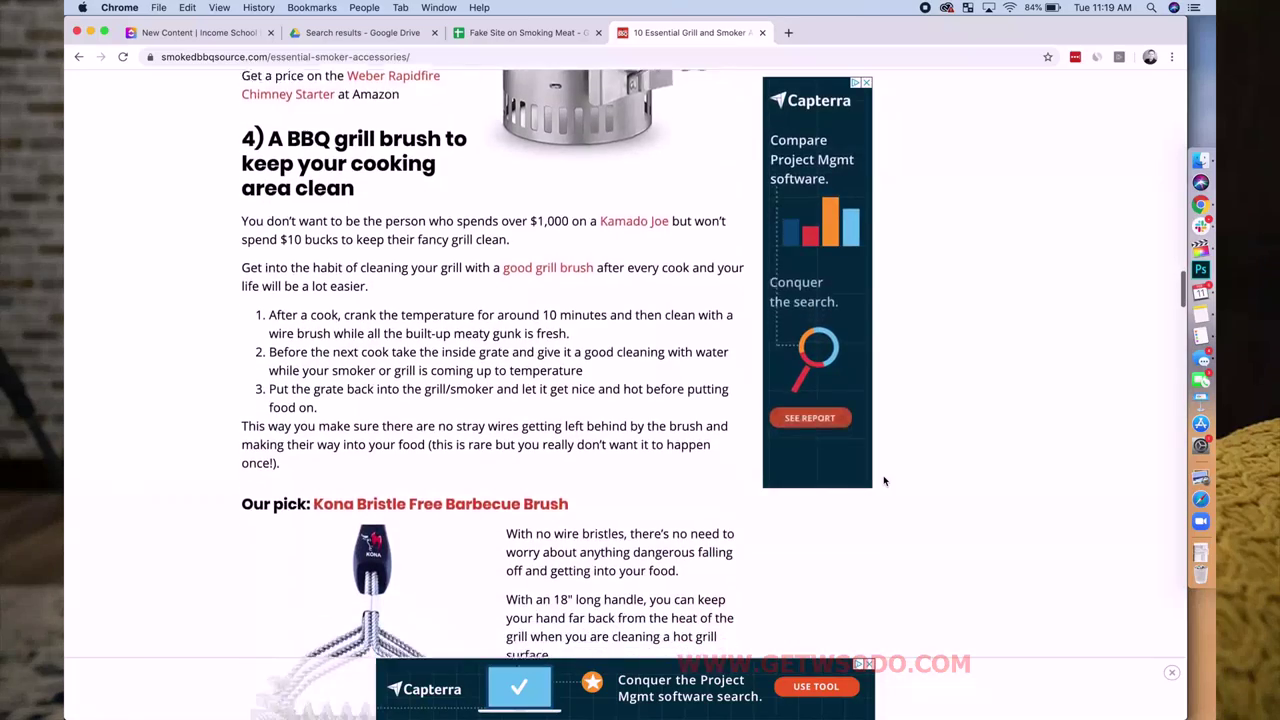
{"action": "scroll", "coordinate": [884, 481], "scroll_direction": "down", "scroll_amount": 10}
{"action": "scroll", "coordinate": [884, 481], "scroll_direction": "down", "scroll_amount": 5}
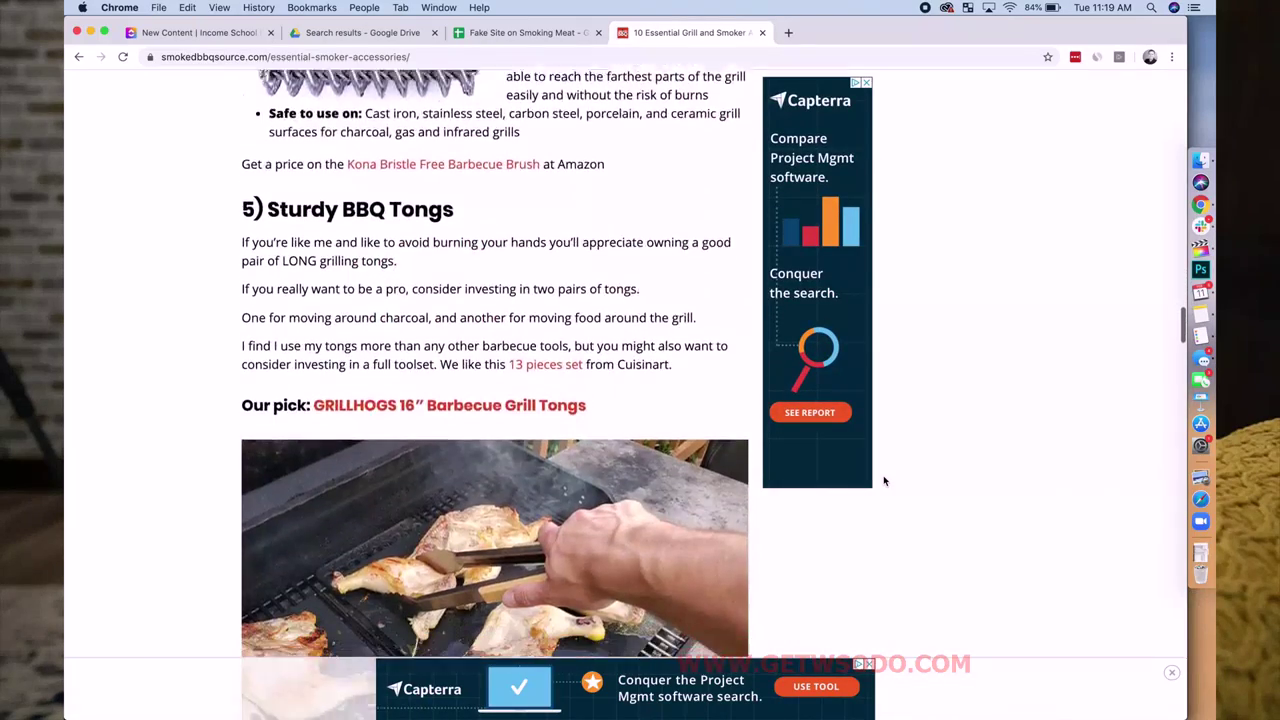
{"action": "scroll", "coordinate": [884, 481], "scroll_direction": "down", "scroll_amount": 10}
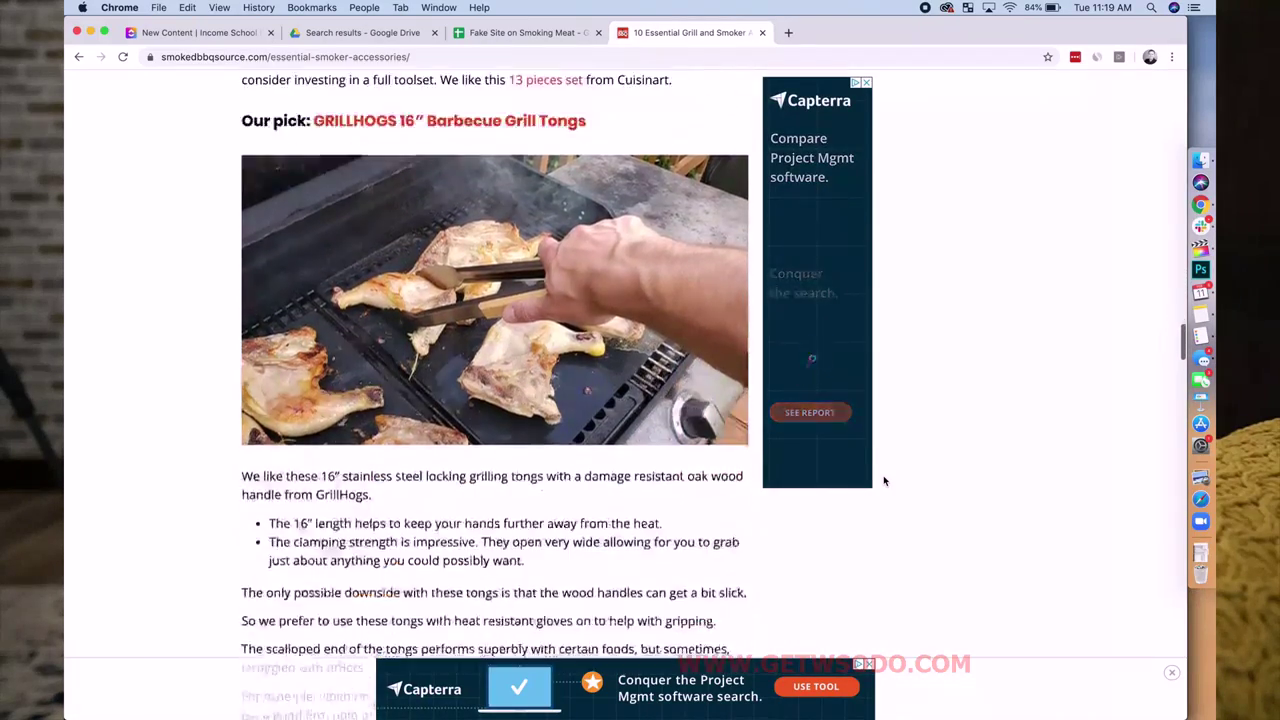
{"action": "scroll", "coordinate": [884, 481], "scroll_direction": "down", "scroll_amount": 10}
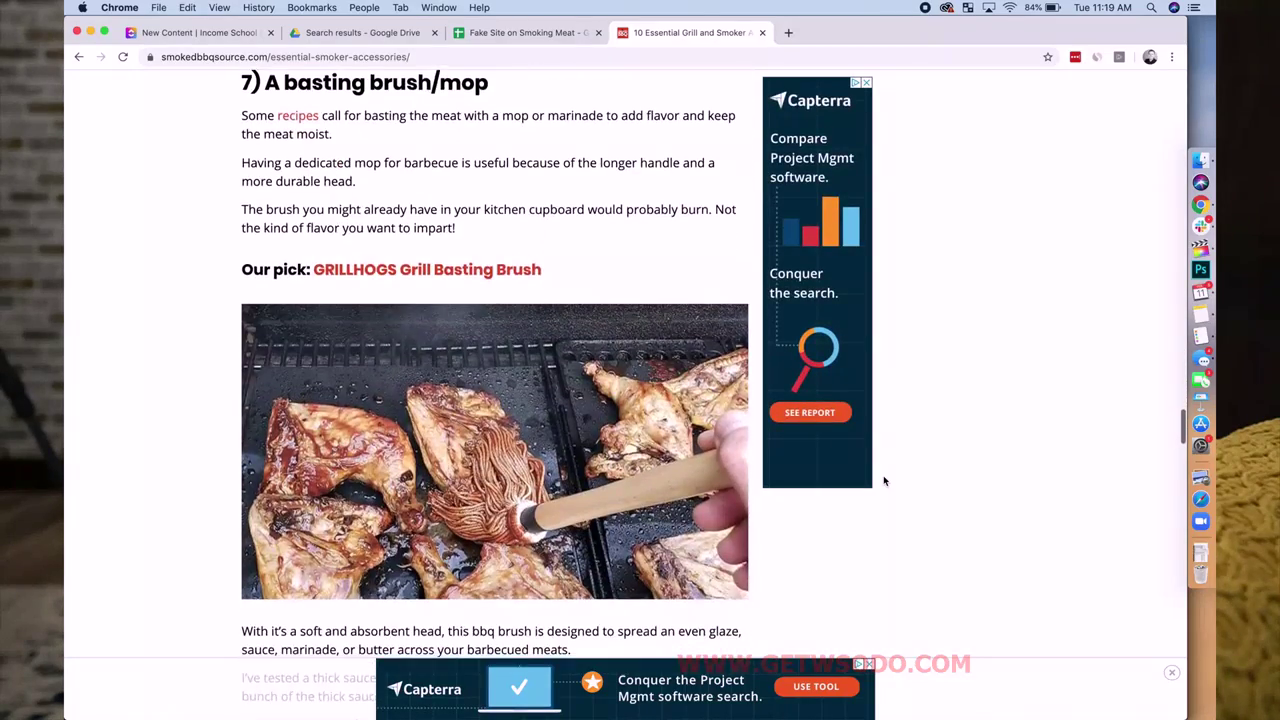
{"action": "scroll", "coordinate": [884, 481], "scroll_direction": "down", "scroll_amount": 10}
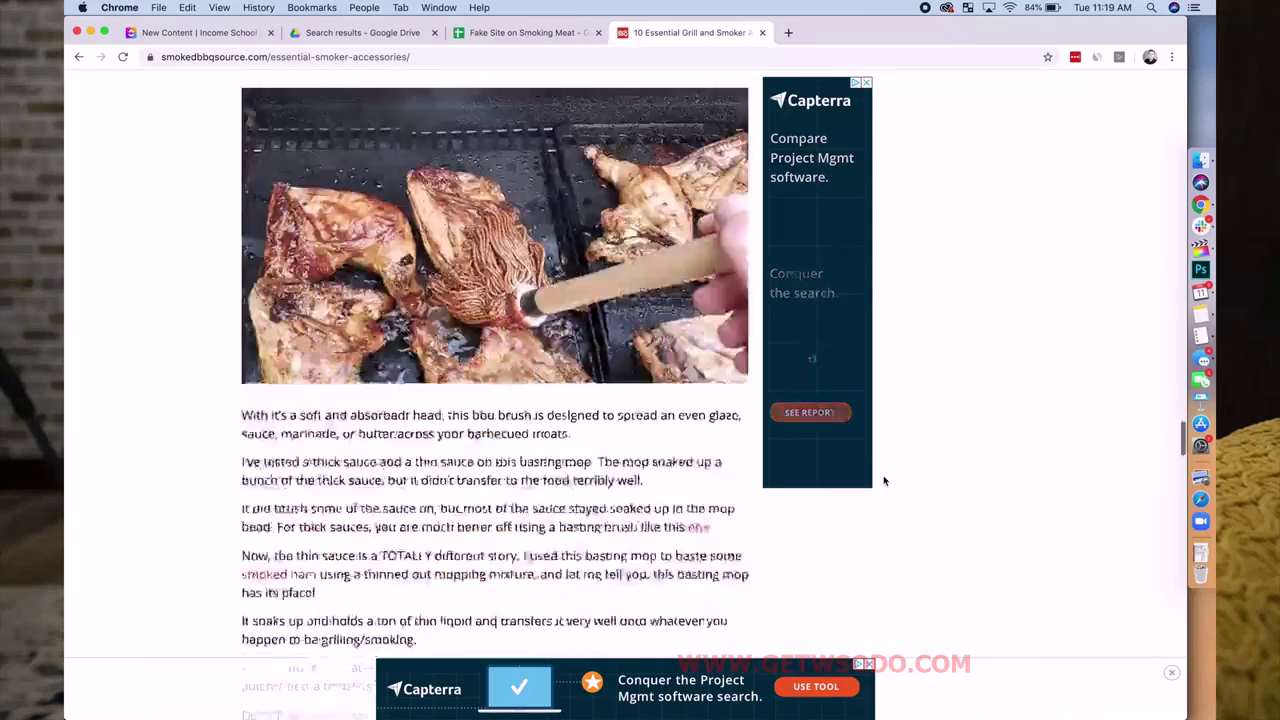
{"action": "scroll", "coordinate": [884, 481], "scroll_direction": "down", "scroll_amount": 8}
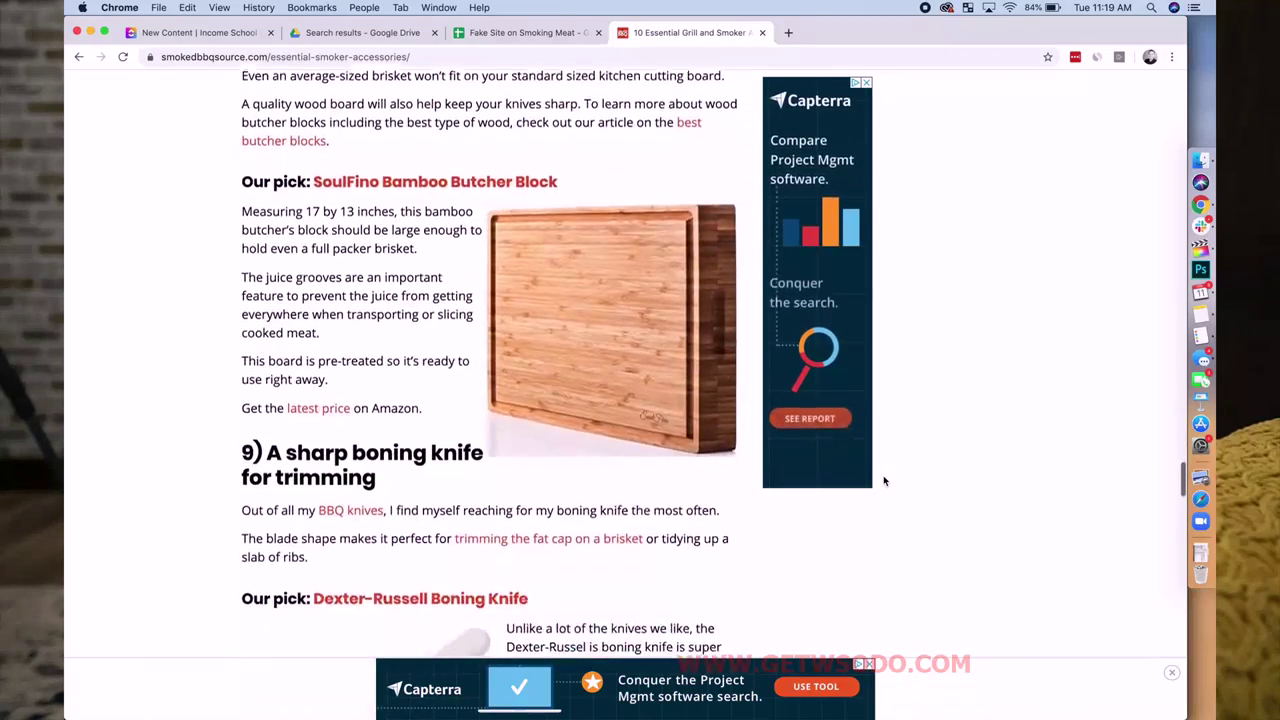
{"action": "scroll", "coordinate": [884, 481], "scroll_direction": "down", "scroll_amount": 5}
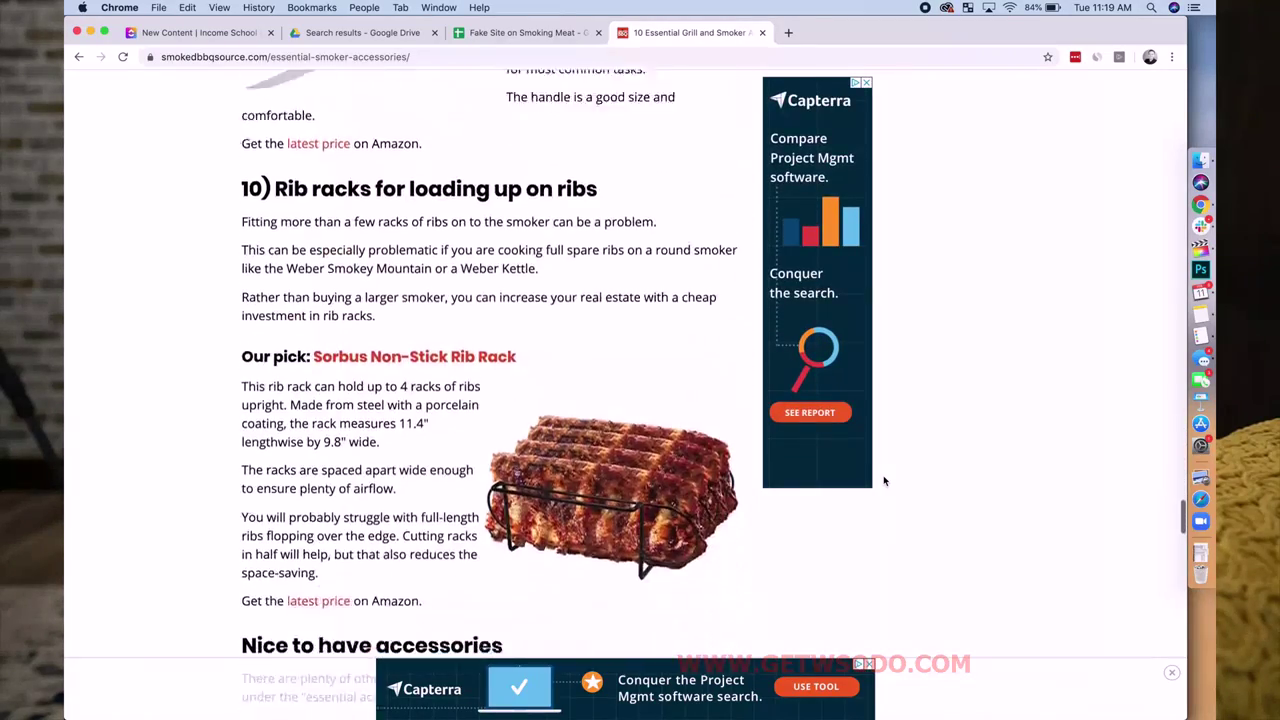
{"action": "scroll", "coordinate": [884, 481], "scroll_direction": "down", "scroll_amount": 15}
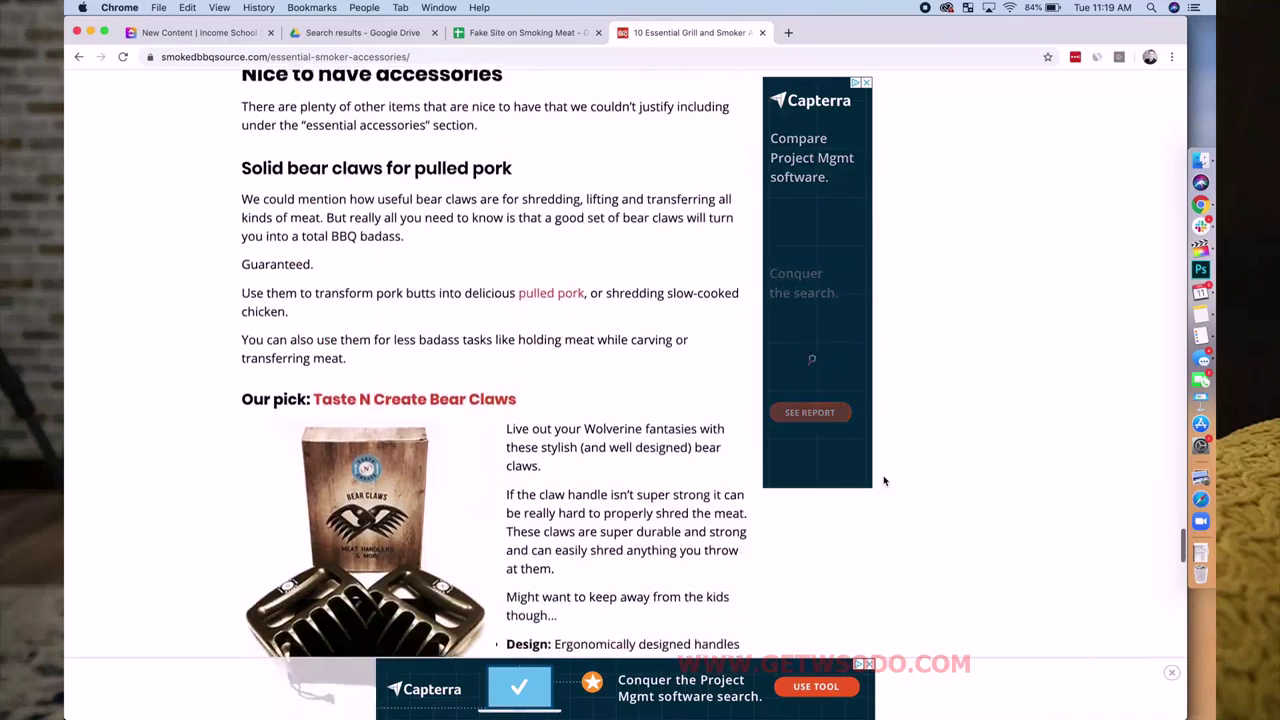
{"action": "scroll", "coordinate": [883, 481], "scroll_direction": "down", "scroll_amount": 1}
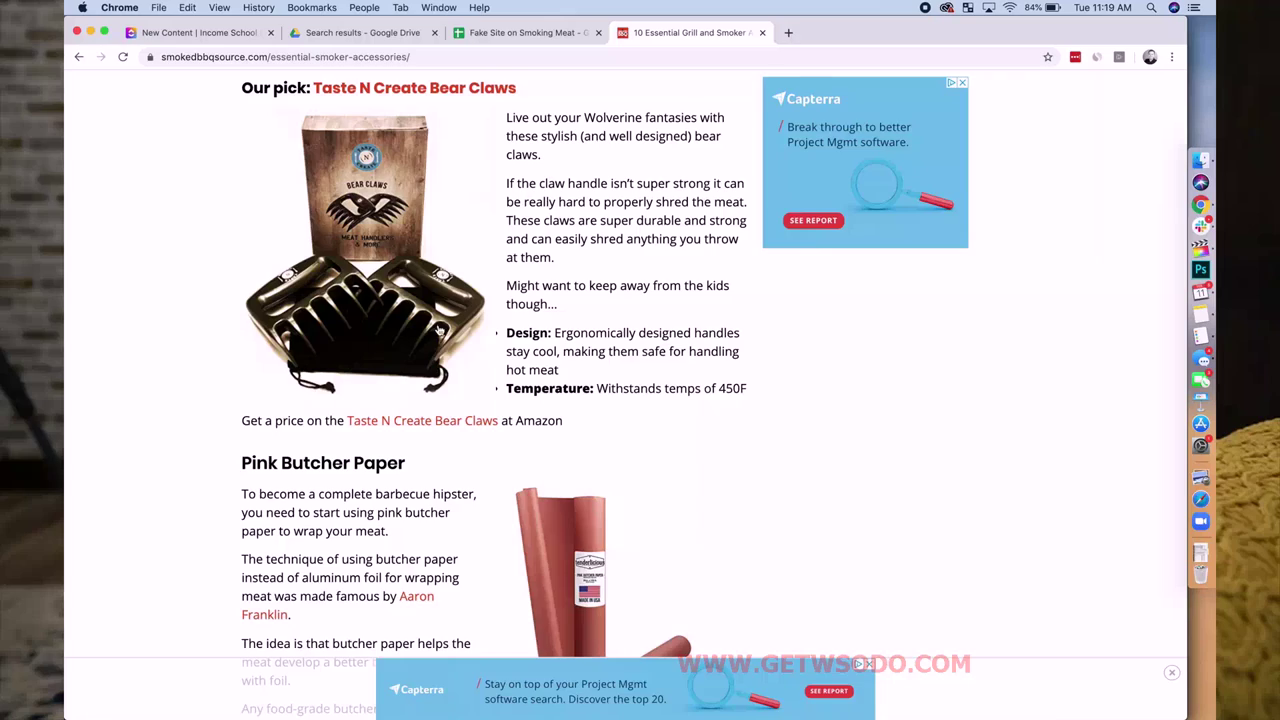
{"action": "scroll", "coordinate": [884, 488], "scroll_direction": "down", "scroll_amount": 9}
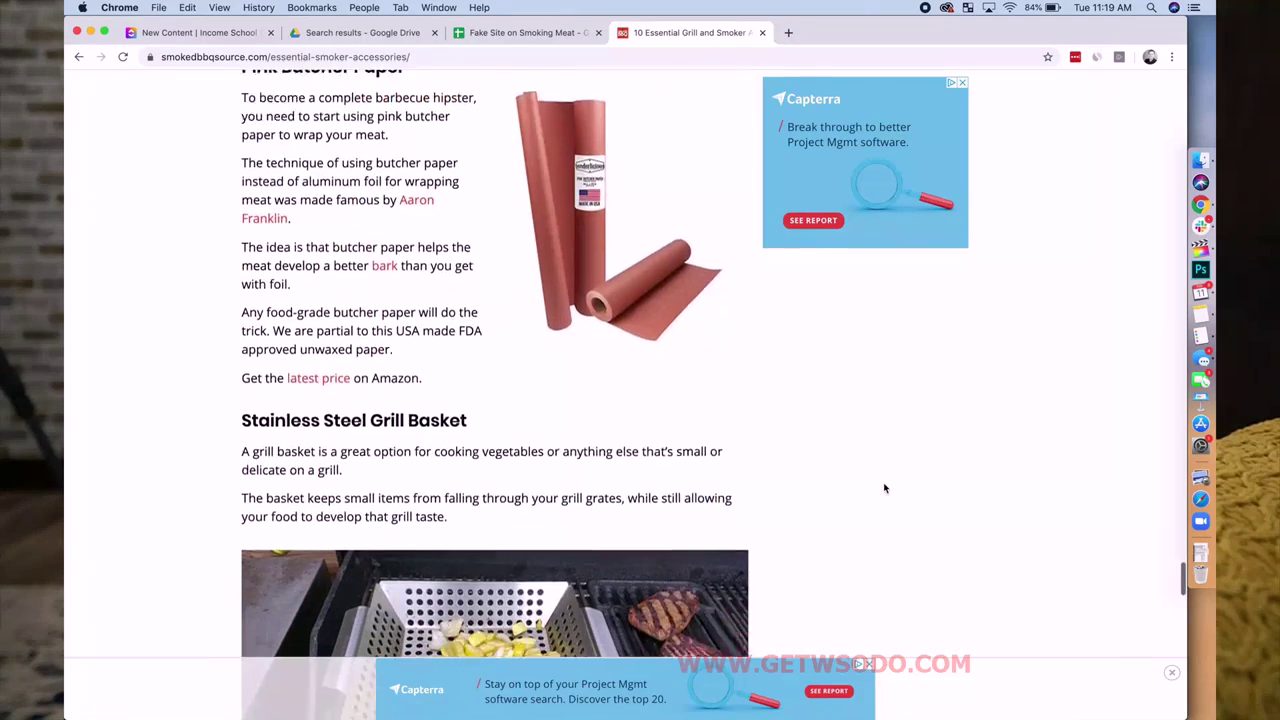
{"action": "scroll", "coordinate": [884, 488], "scroll_direction": "down", "scroll_amount": 10}
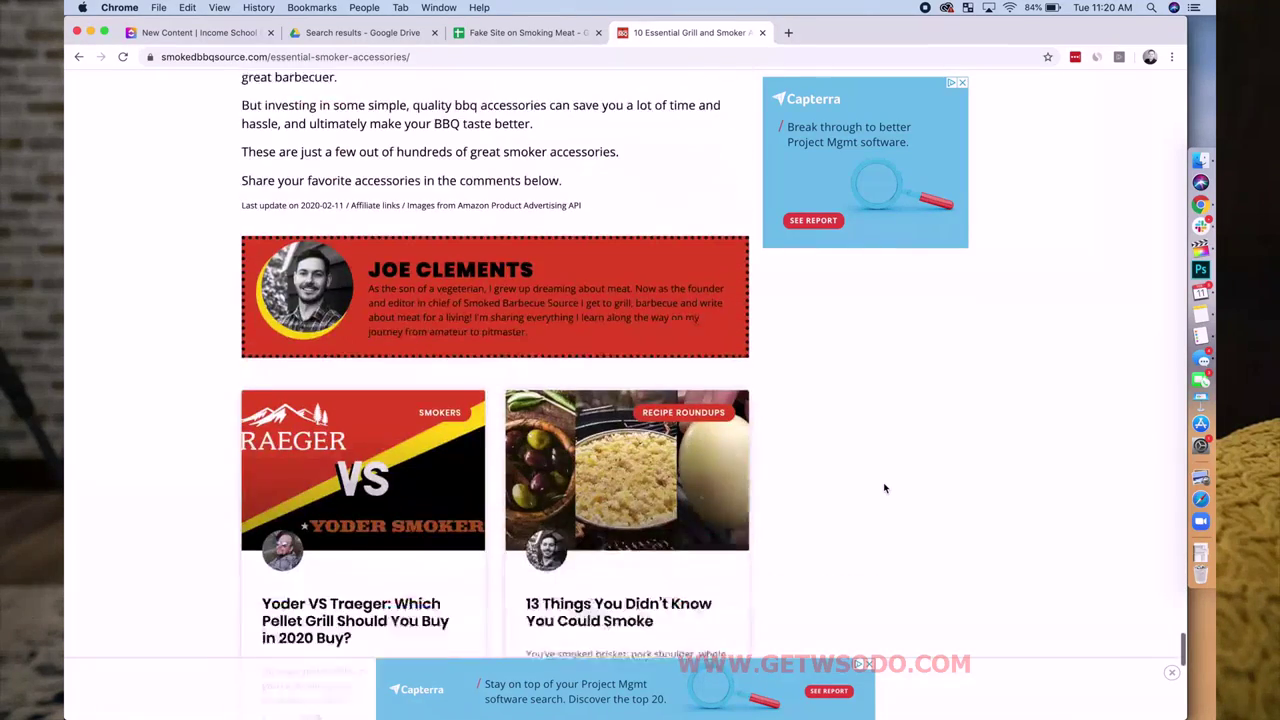
{"action": "scroll", "coordinate": [884, 488], "scroll_direction": "down", "scroll_amount": 1}
{"action": "scroll", "coordinate": [884, 488], "scroll_direction": "up", "scroll_amount": 8}
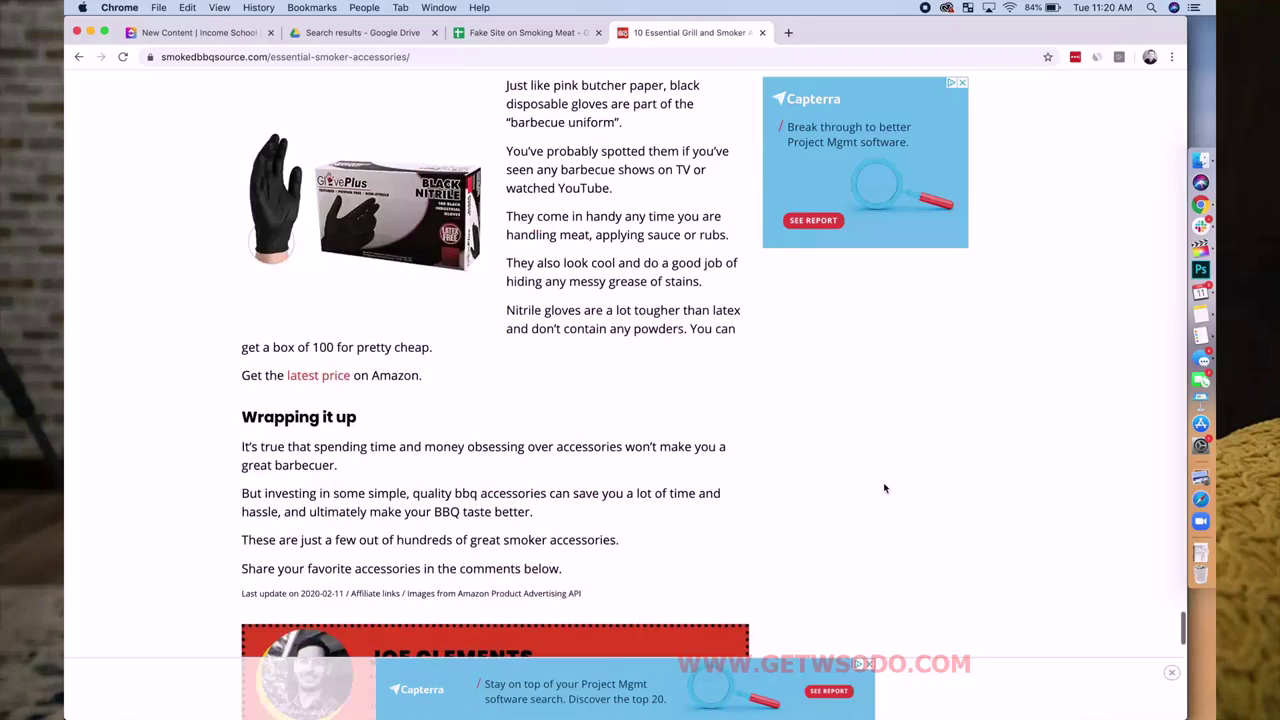
{"action": "scroll", "coordinate": [884, 488], "scroll_direction": "up", "scroll_amount": 15}
{"action": "scroll", "coordinate": [884, 488], "scroll_direction": "up", "scroll_amount": 20}
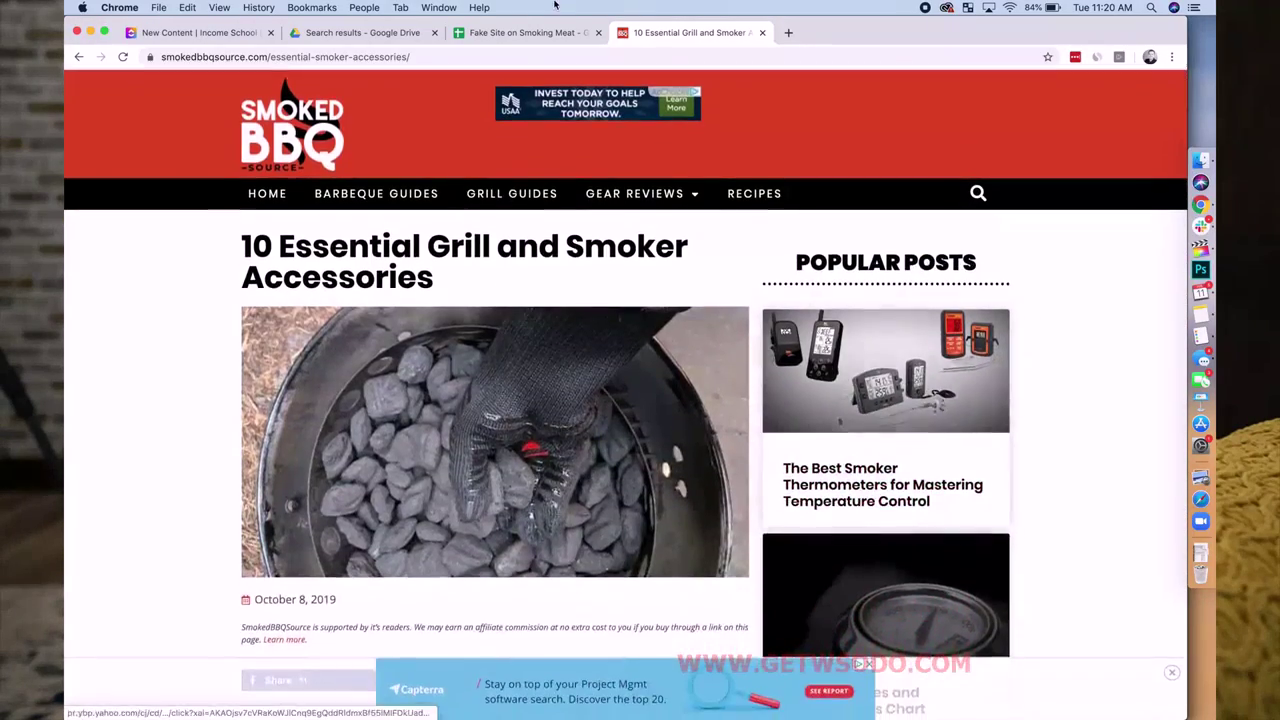
Step: Check the Brand Plan categories in the spreadsheet, then add "what are the rules of a barbecue competition" in cell A57 of Ideation and Selection
{"action": "left_click", "coordinate": [491, 34]}
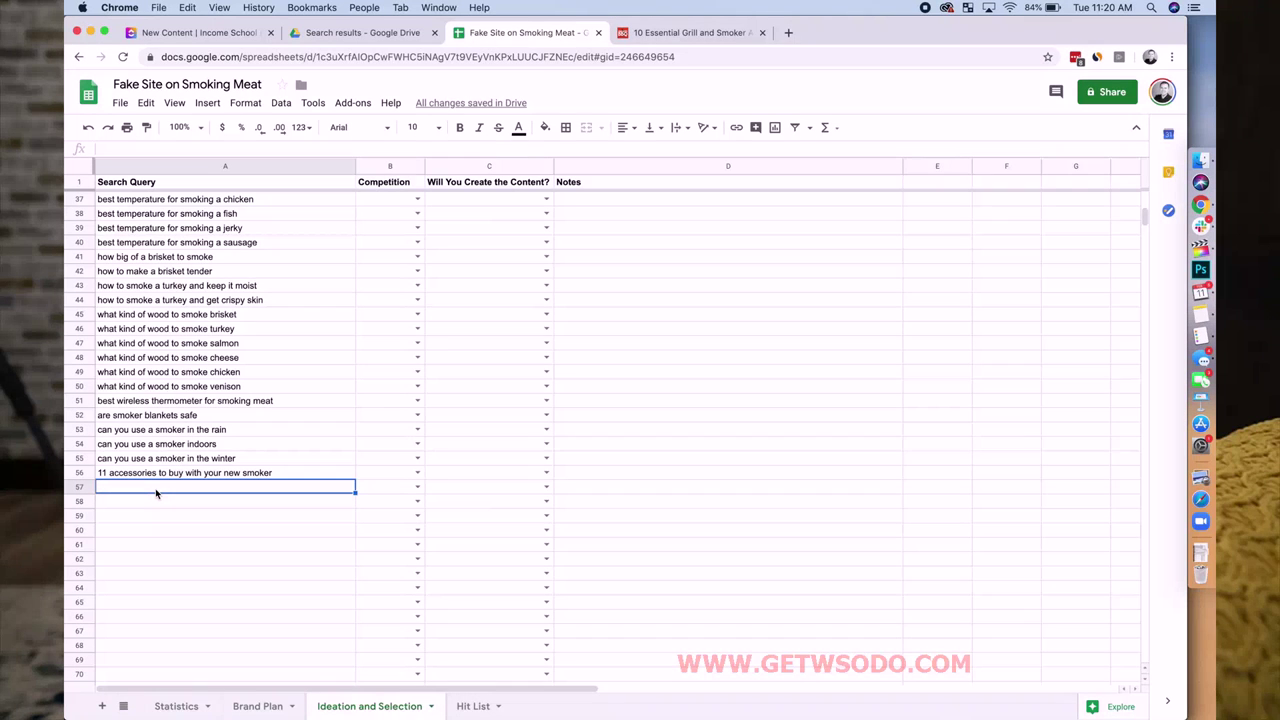
{"action": "left_click", "coordinate": [268, 710]}
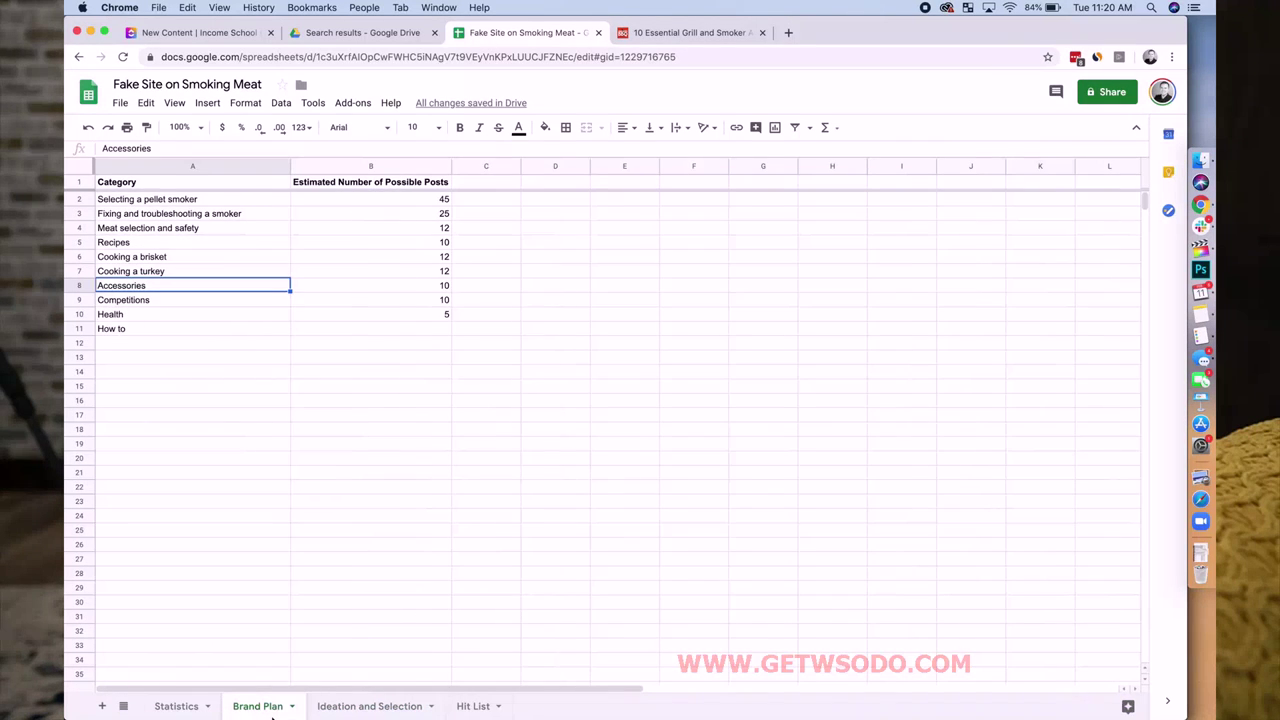
{"action": "left_click", "coordinate": [343, 710]}
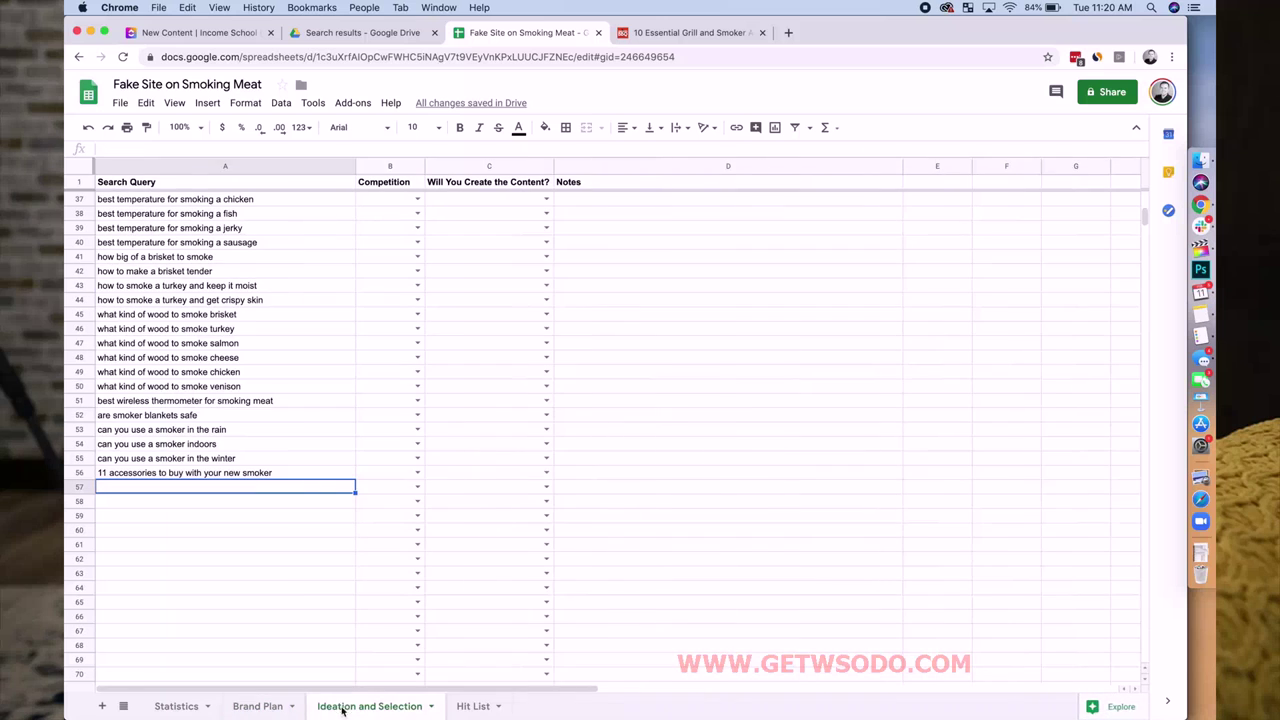
{"action": "type", "text": "what"}
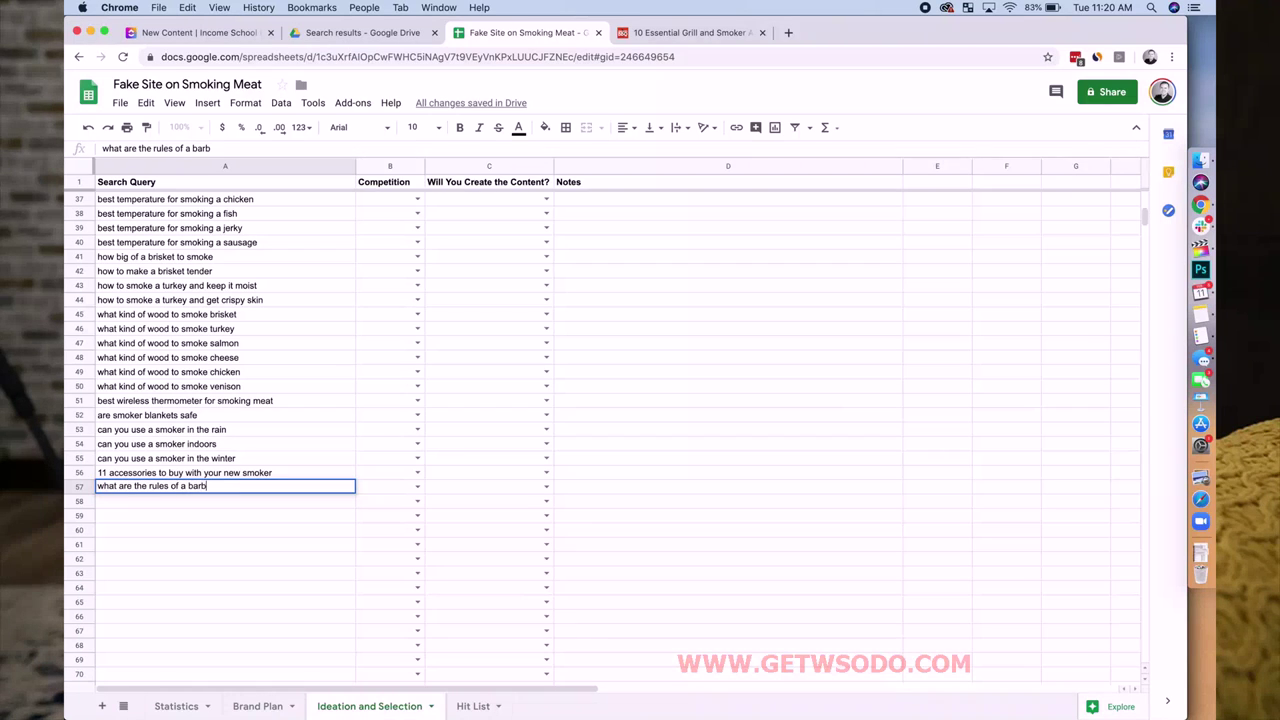
{"action": "type", "text": "are the rules of a barbecue comeppetition"}
{"action": "key", "text": "Return"}
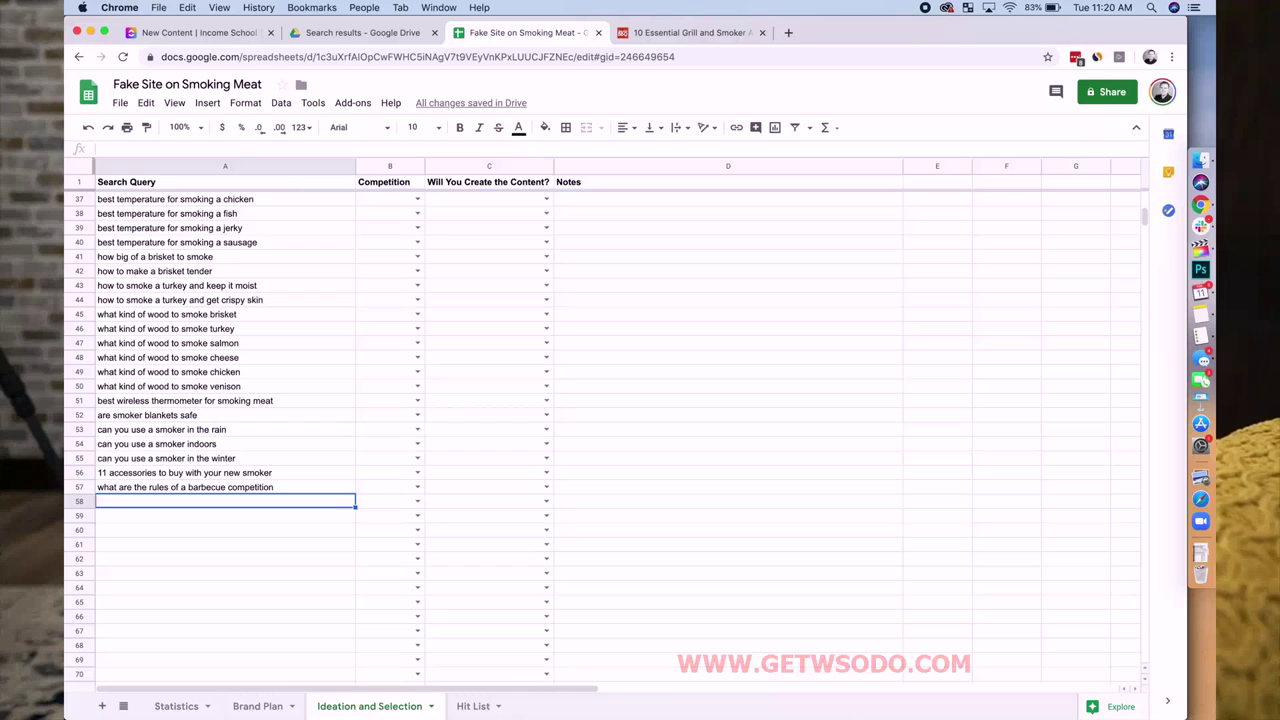
Step: Look up Google suggestions for "smoker competition" in place of the accessories article and search the suggestion "competition smoker trailer"
{"action": "left_click", "coordinate": [630, 32]}
{"action": "left_click", "coordinate": [608, 58]}
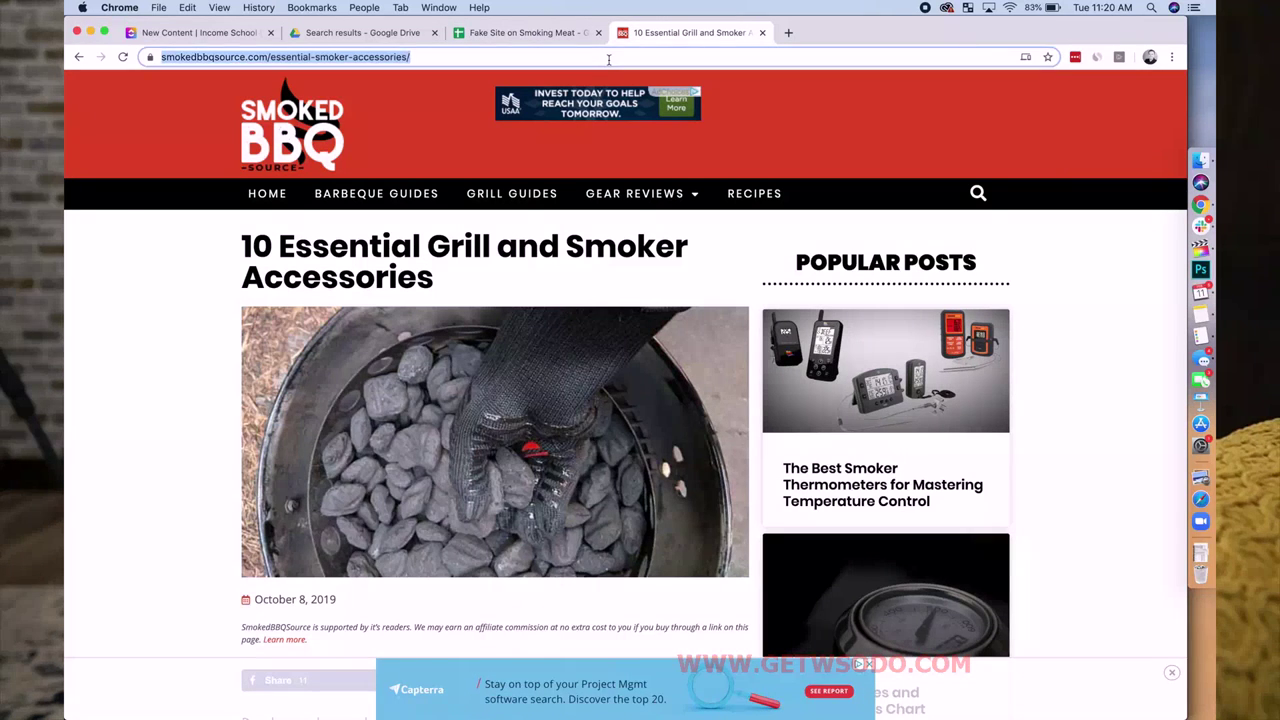
{"action": "type", "text": "bar"}
{"action": "key", "text": "BackSpace"}
{"action": "key", "text": "BackSpace"}
{"action": "key", "text": "BackSpace"}
{"action": "type", "text": "smok"}
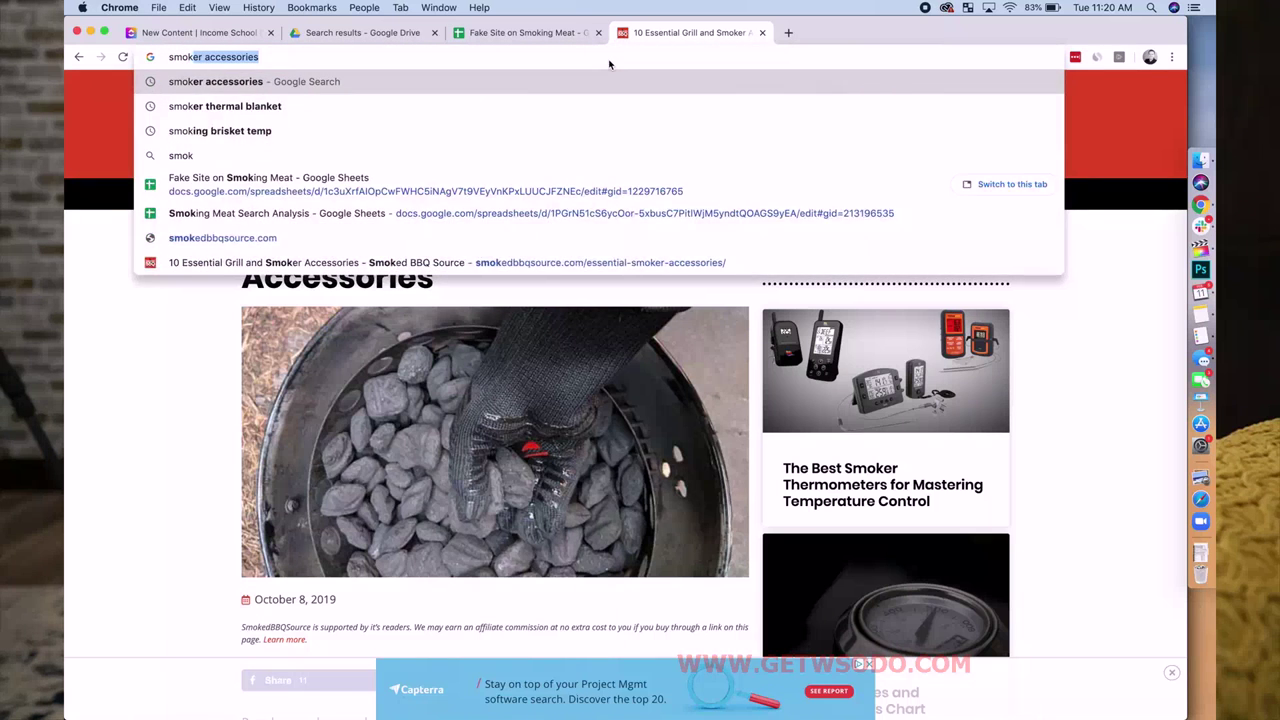
{"action": "type", "text": "er competition"}
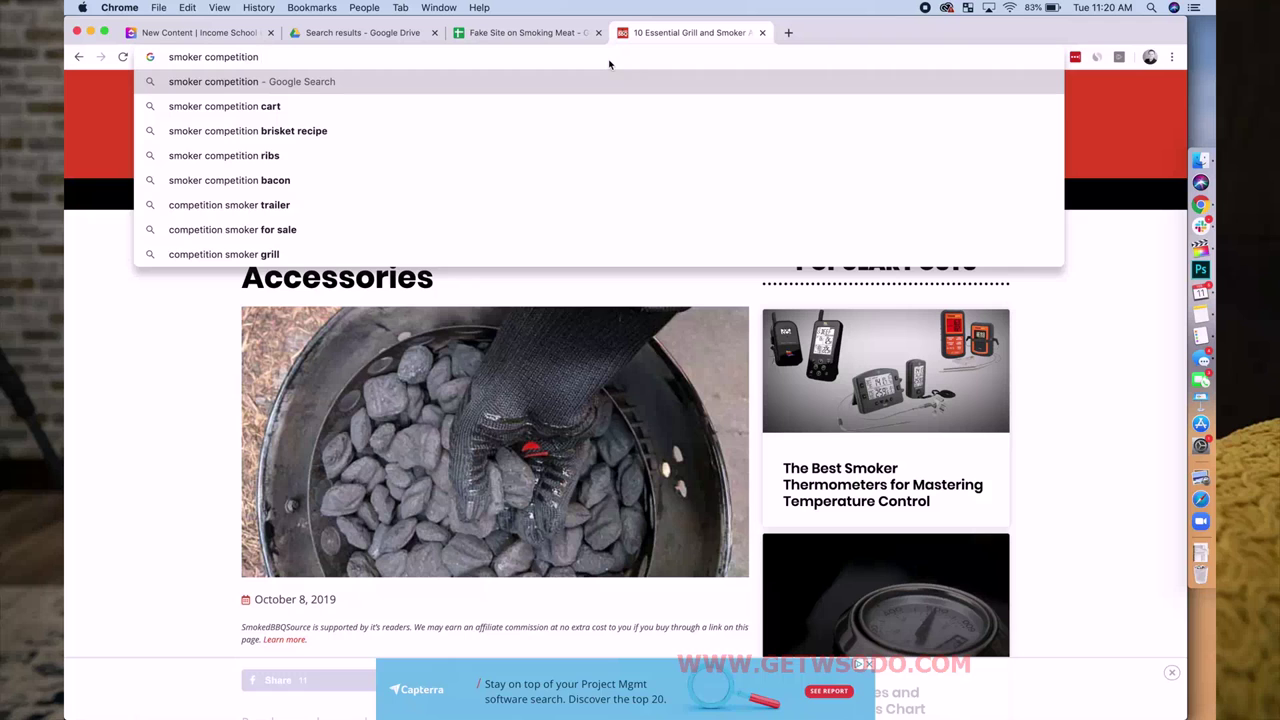
{"action": "left_click", "coordinate": [400, 204]}
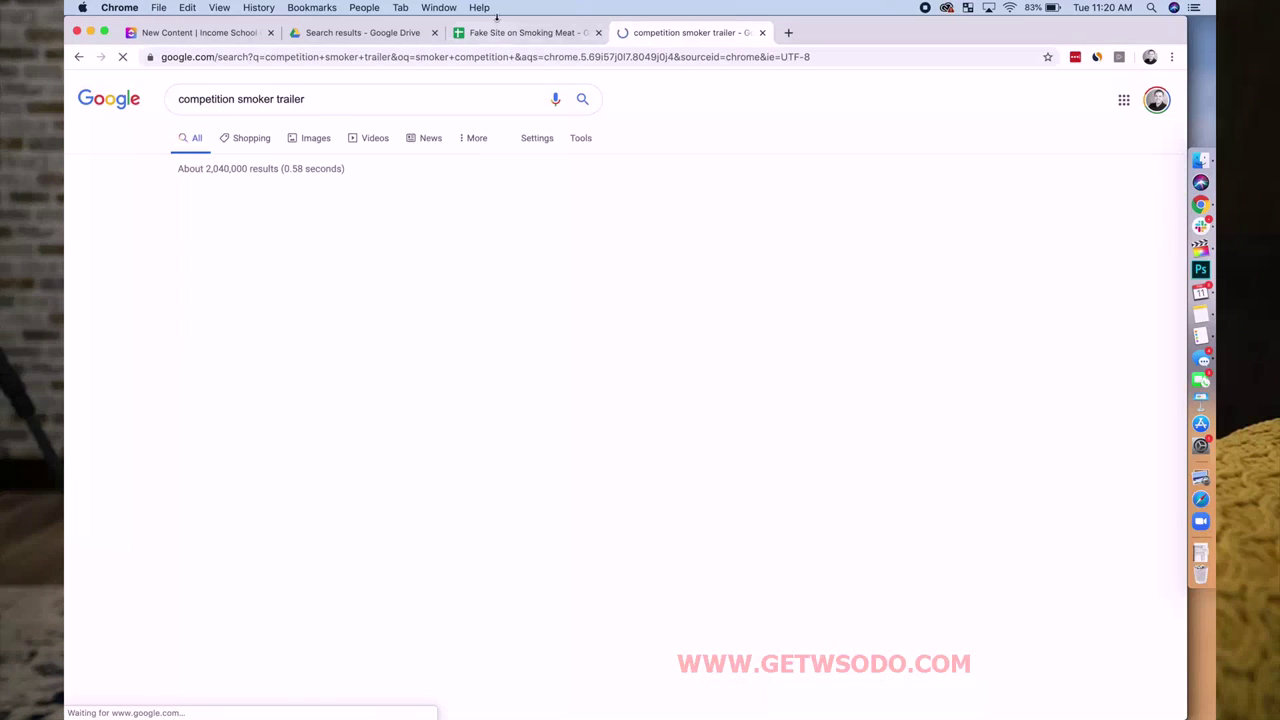
Step: Add the query "competition smoker trailer" in cell A58 of the Fake Site on Smoking Meat spreadsheet
{"action": "left_click", "coordinate": [510, 32]}
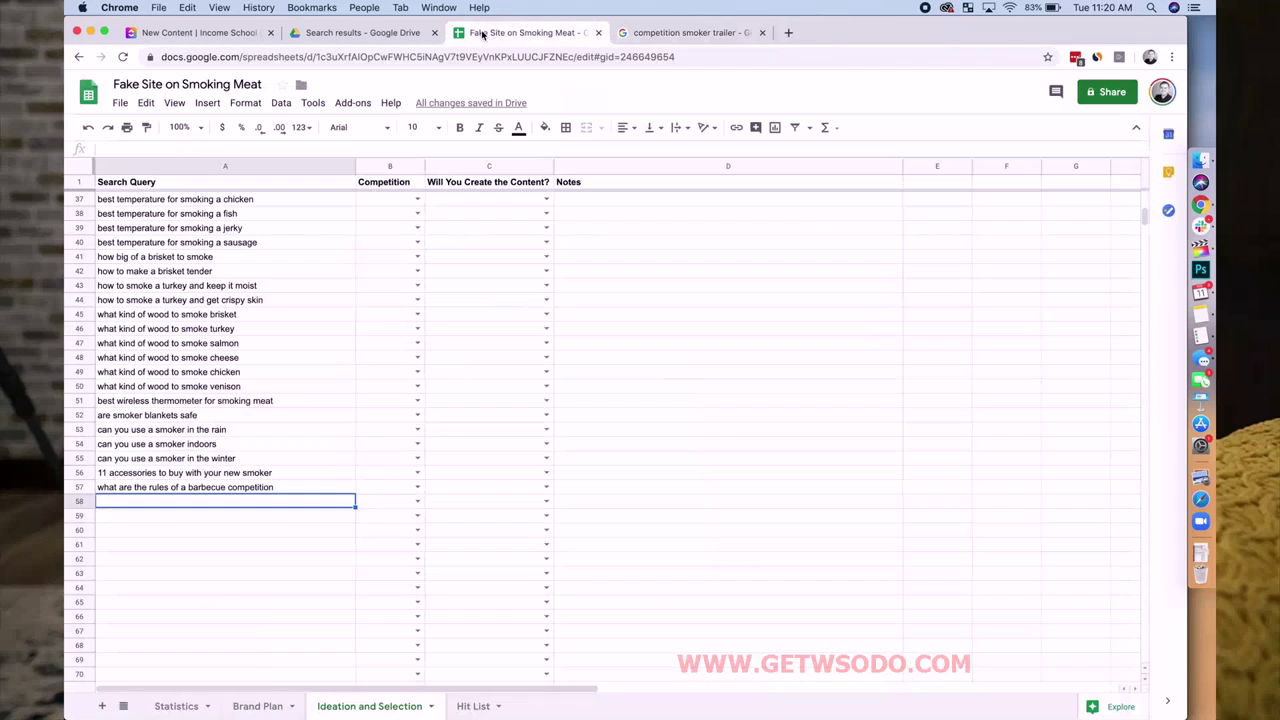
{"action": "type", "text": "com"}
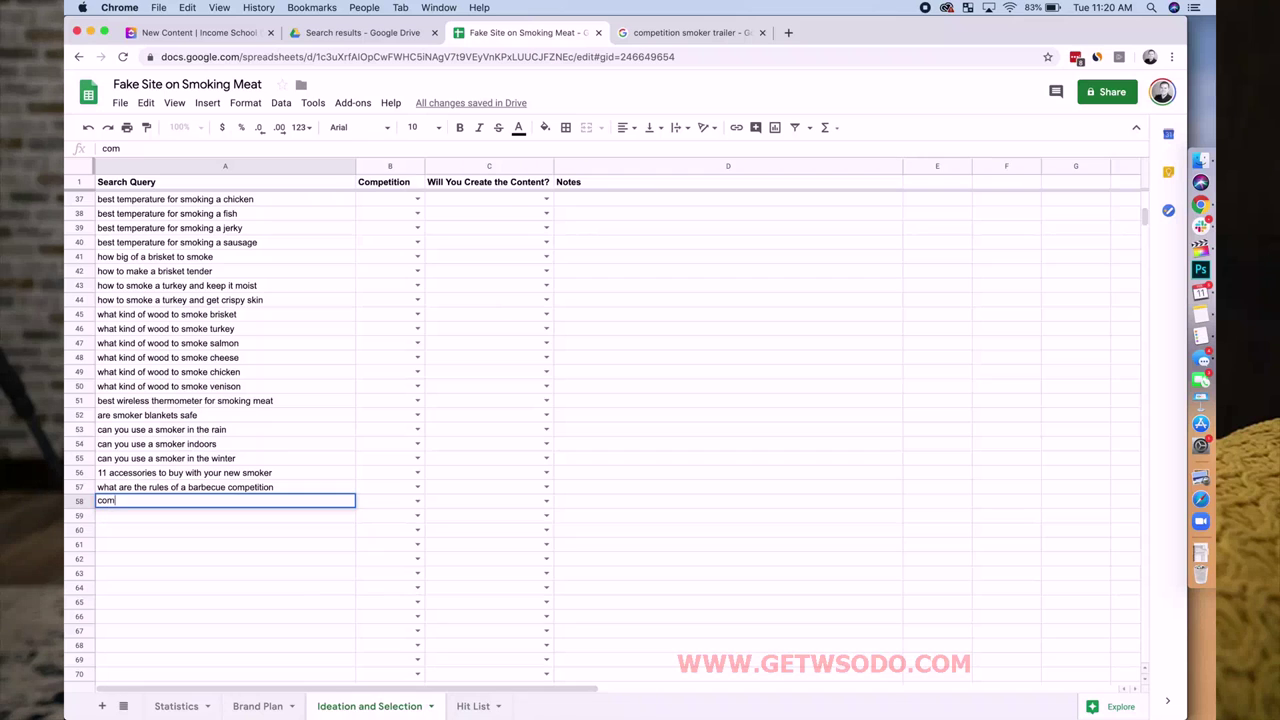
{"action": "type", "text": "petition smoker trailer"}
{"action": "key", "text": "Return"}
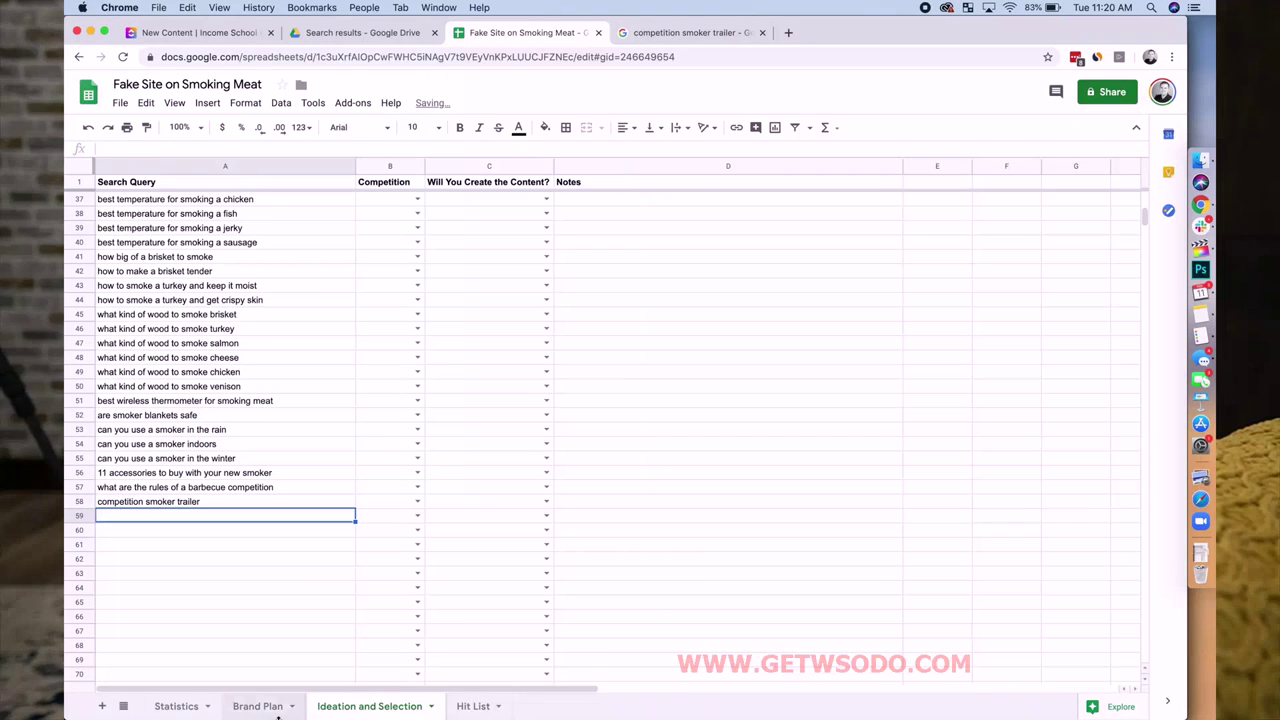
Step: Check the Brand Plan categories and the competition smoker trailer search page, returning to the Ideation and Selection sheet
{"action": "left_click", "coordinate": [275, 707]}
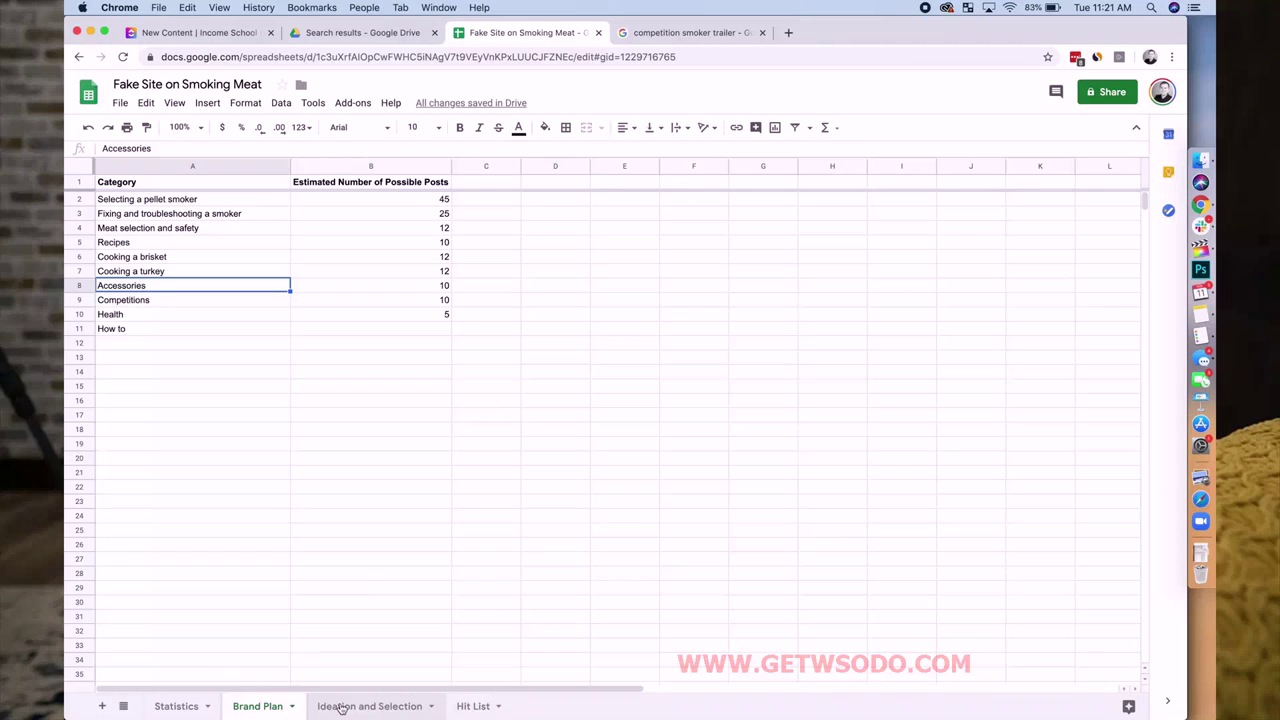
{"action": "left_click", "coordinate": [341, 706]}
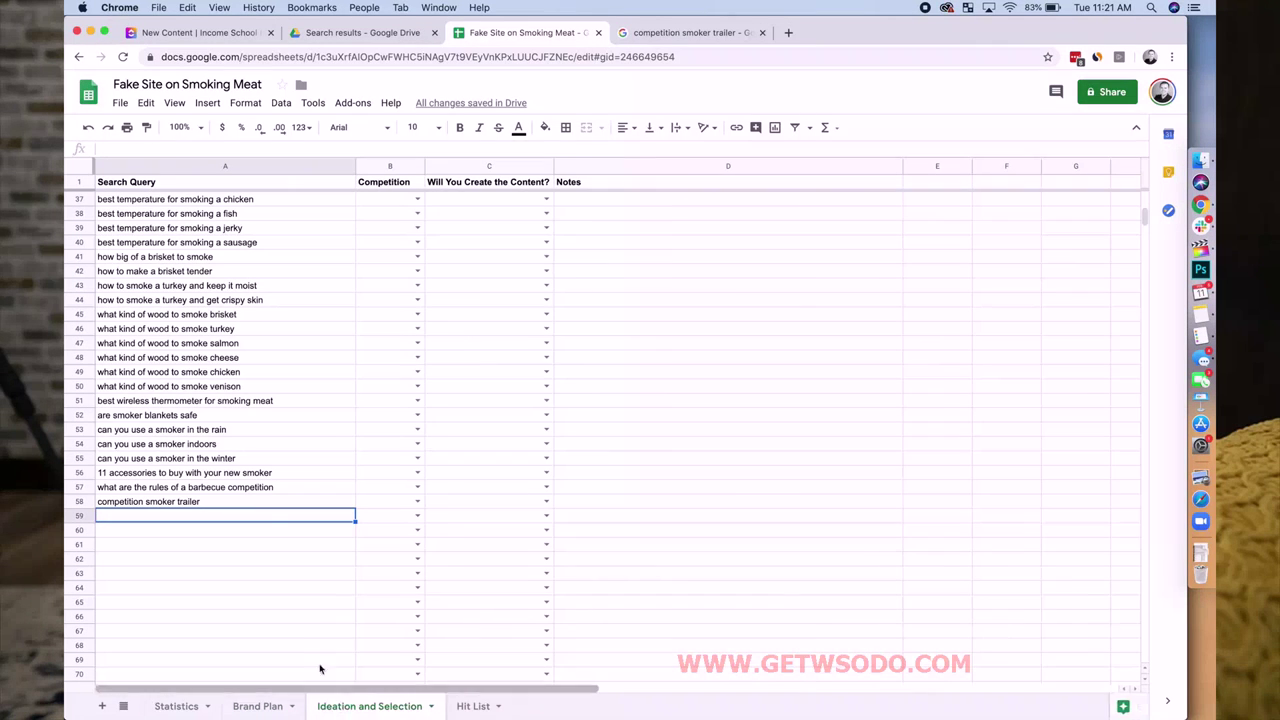
{"action": "left_click", "coordinate": [664, 40]}
{"action": "left_click", "coordinate": [631, 58]}
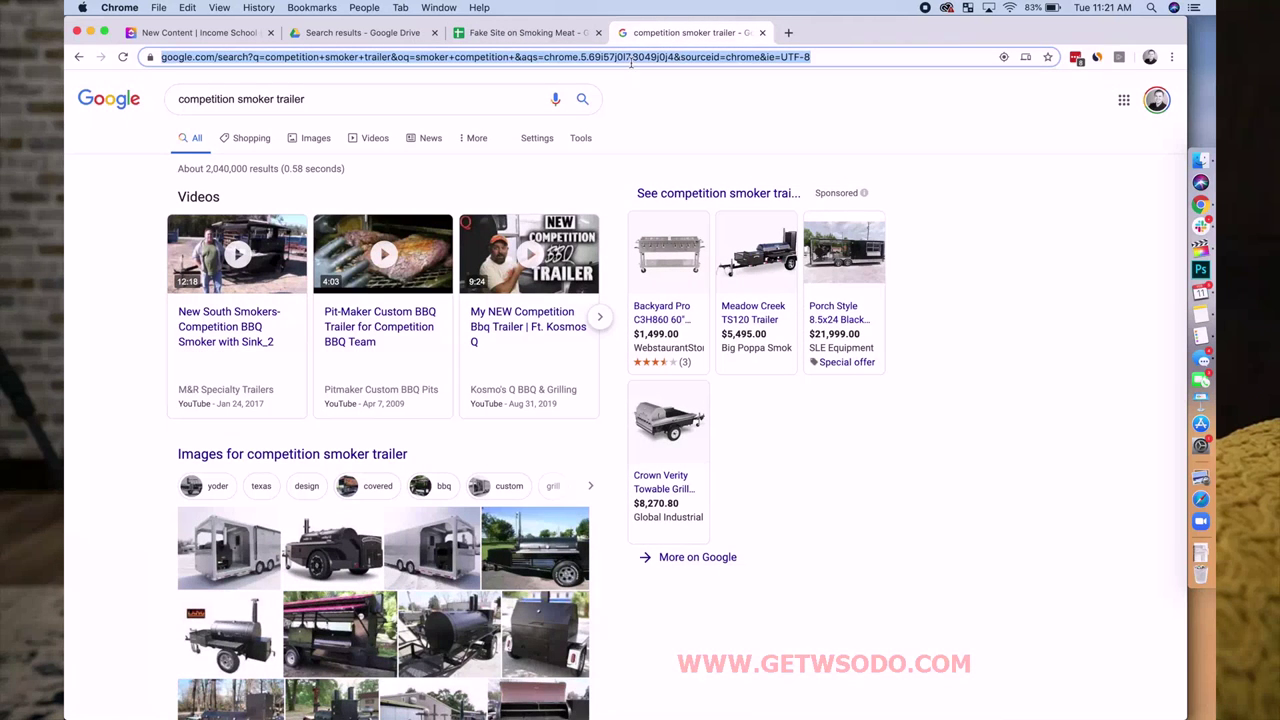
{"action": "left_click", "coordinate": [574, 34]}
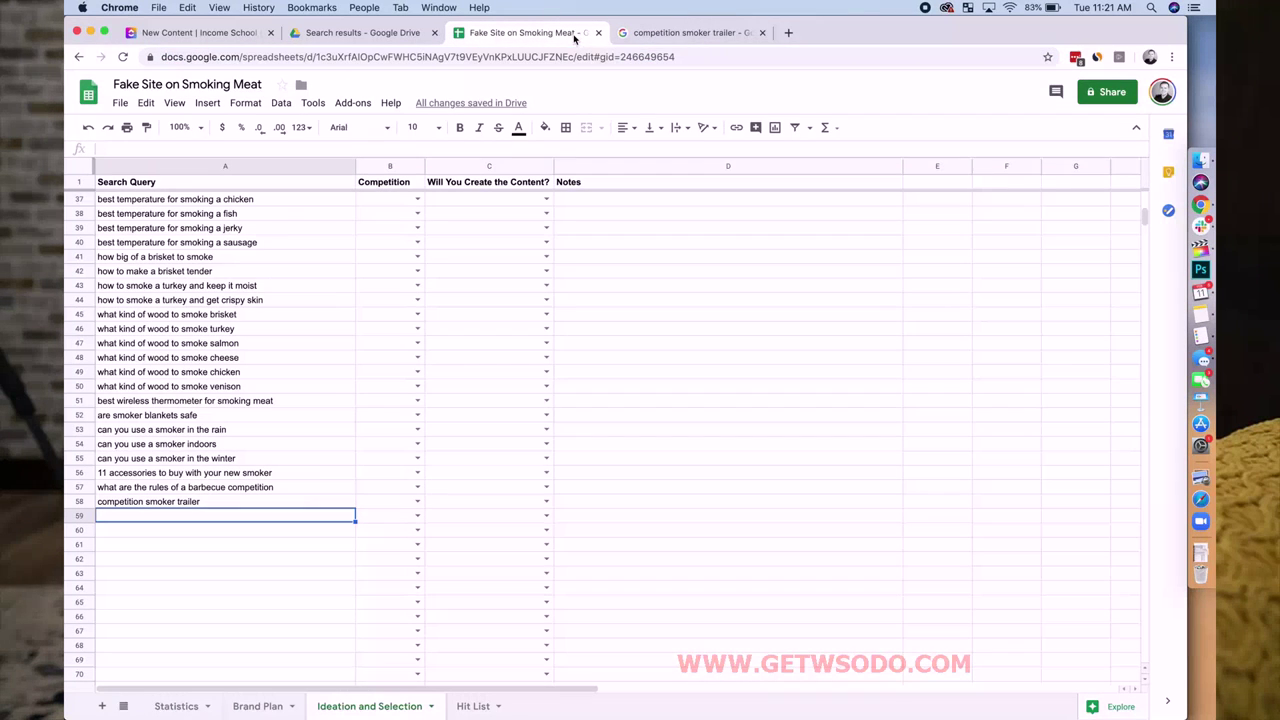
Step: Search Google for "best pellet grill for the money" in place of the trailer query and review the competing results
{"action": "left_click", "coordinate": [197, 503]}
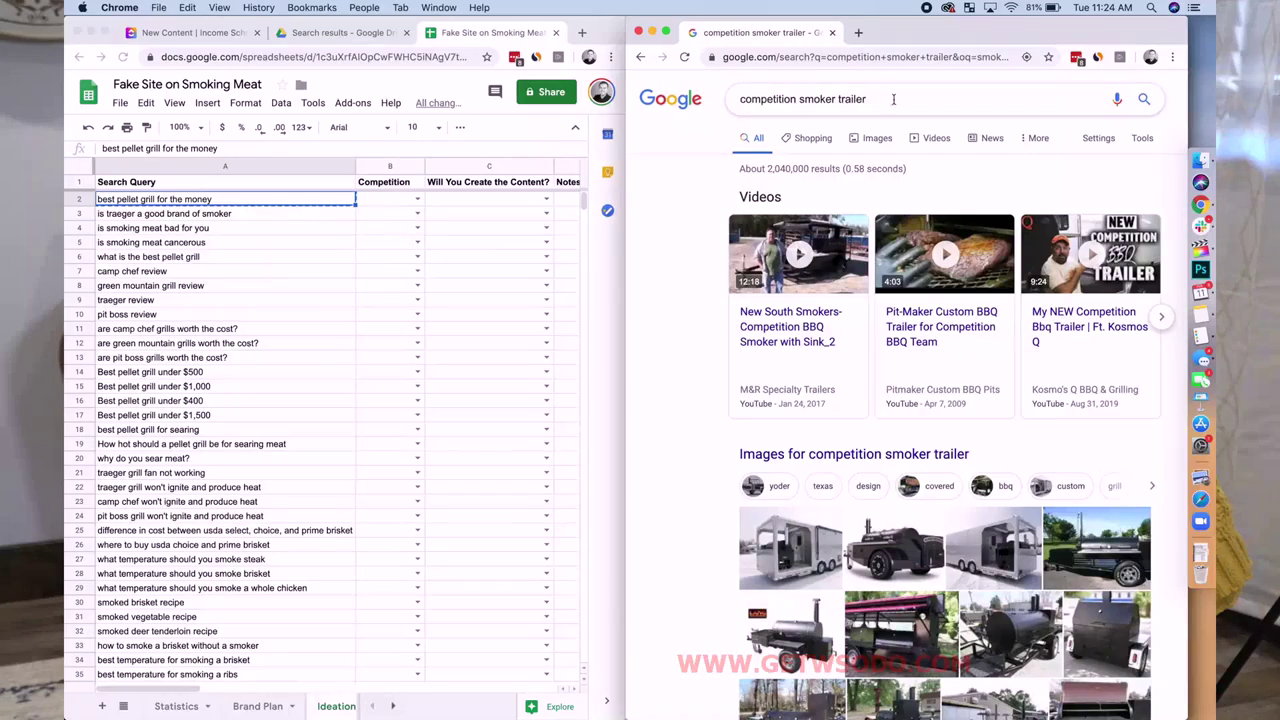
{"action": "left_click", "coordinate": [893, 99]}
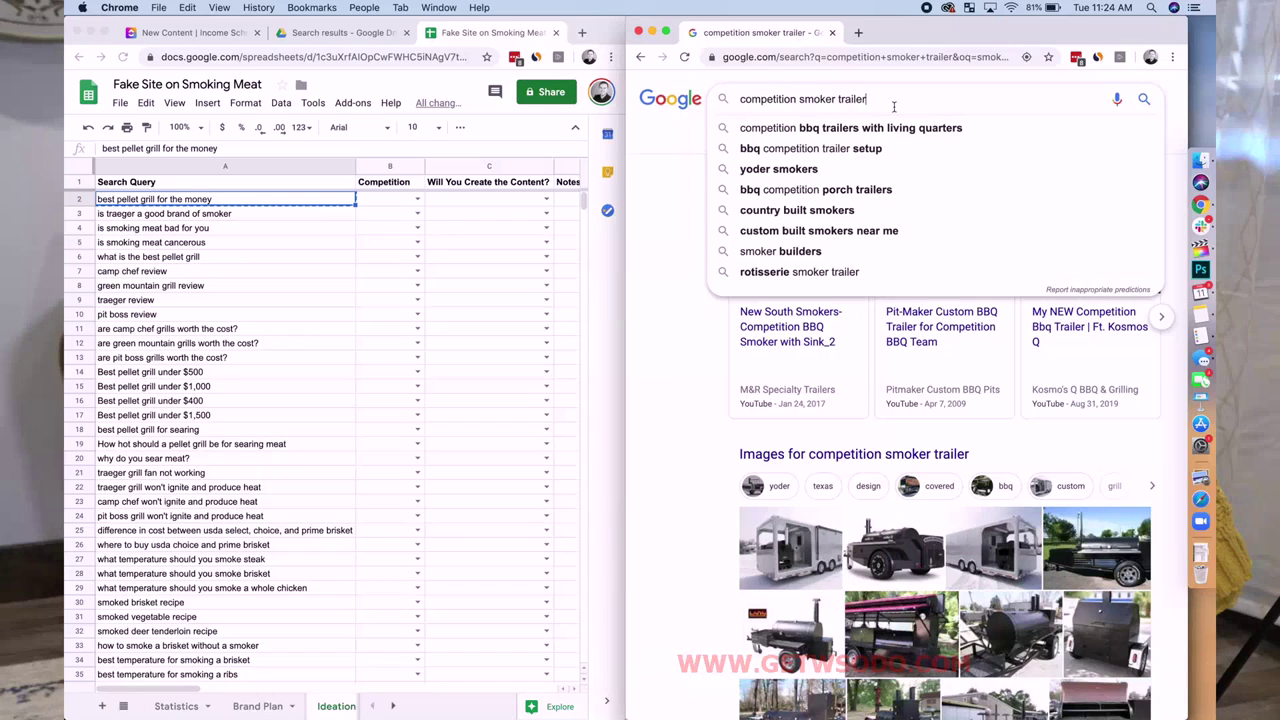
{"action": "type", "text": "best pellet grill for the money"}
{"action": "key", "text": "Return"}
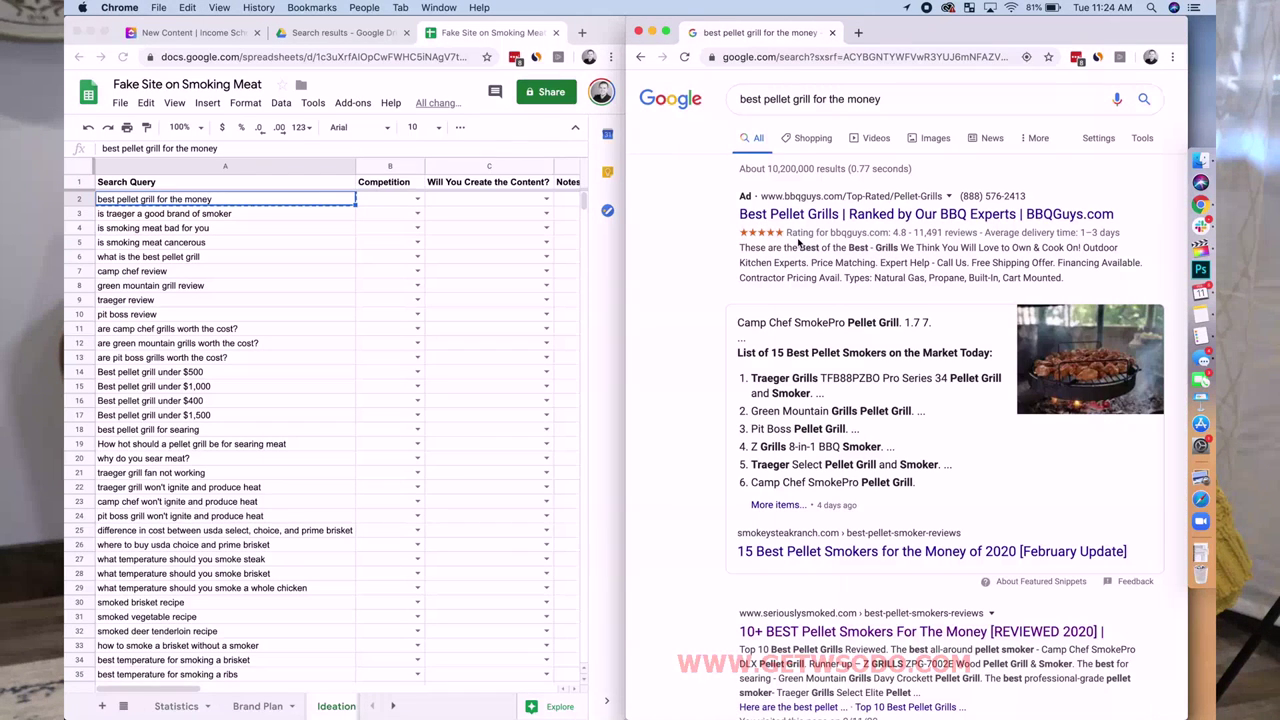
{"action": "scroll", "coordinate": [798, 241], "scroll_direction": "down", "scroll_amount": 4}
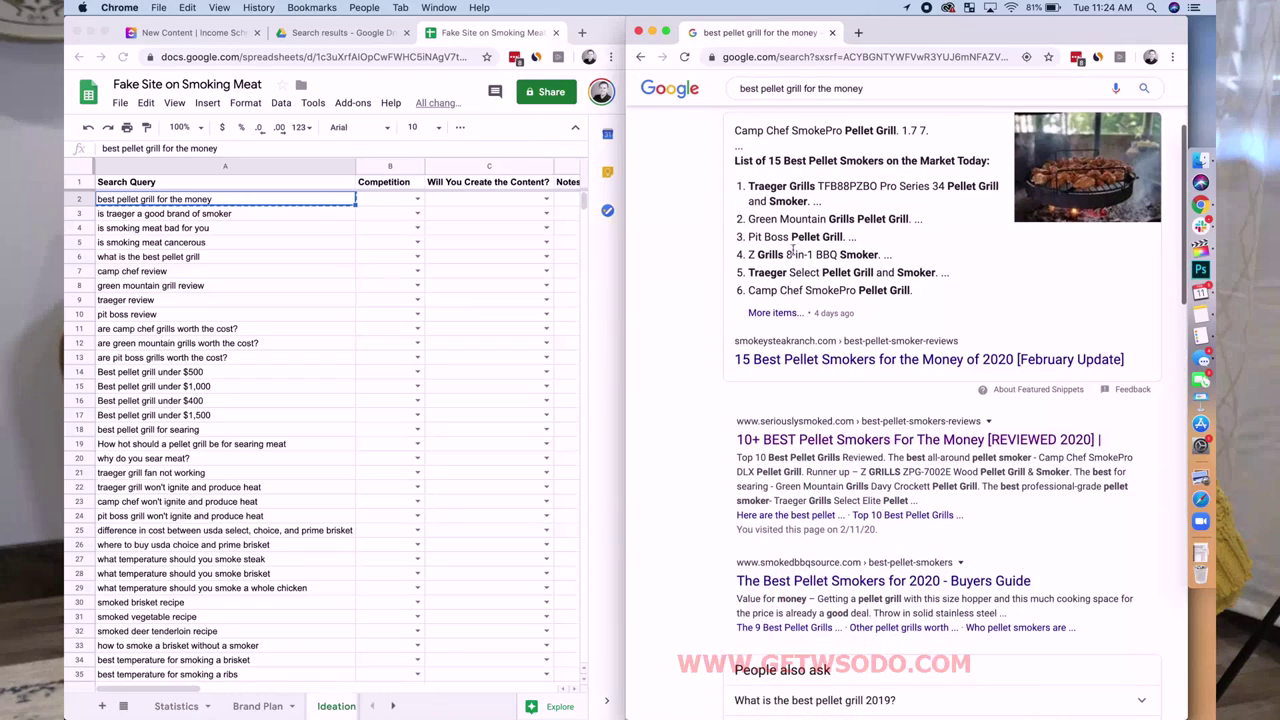
{"action": "scroll", "coordinate": [795, 287], "scroll_direction": "down", "scroll_amount": 4}
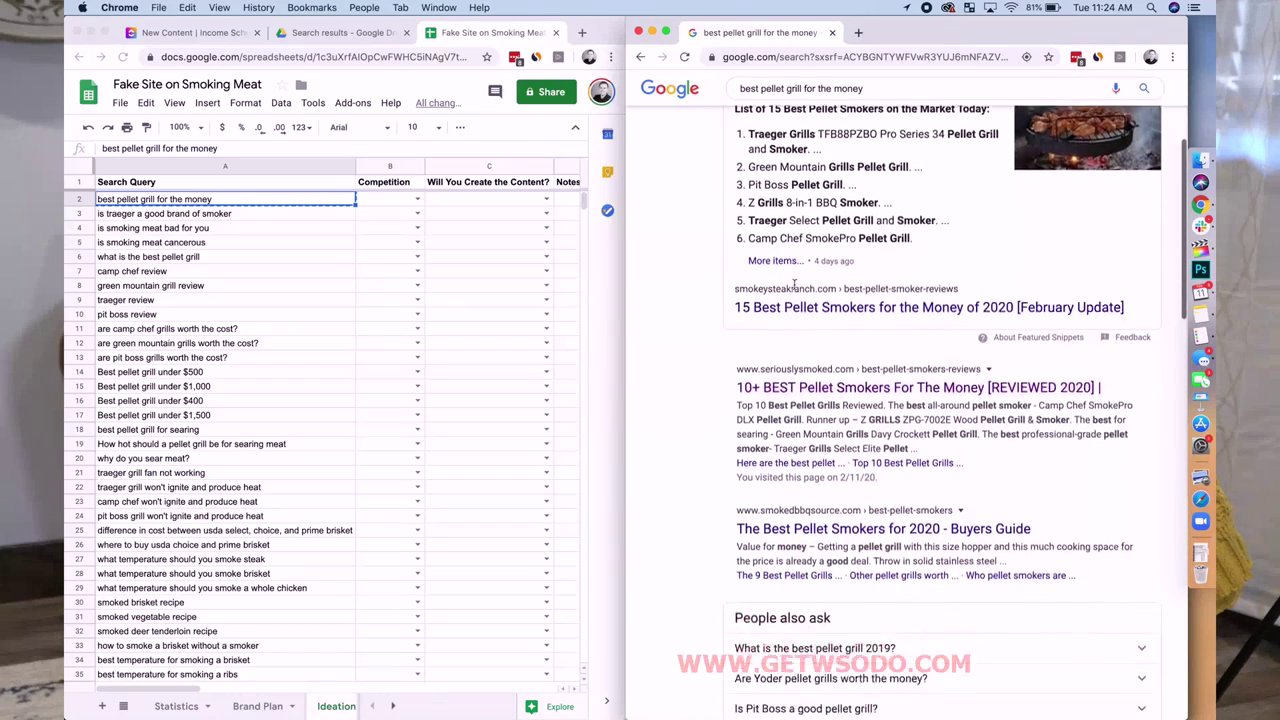
{"action": "scroll", "coordinate": [795, 286], "scroll_direction": "down", "scroll_amount": 1}
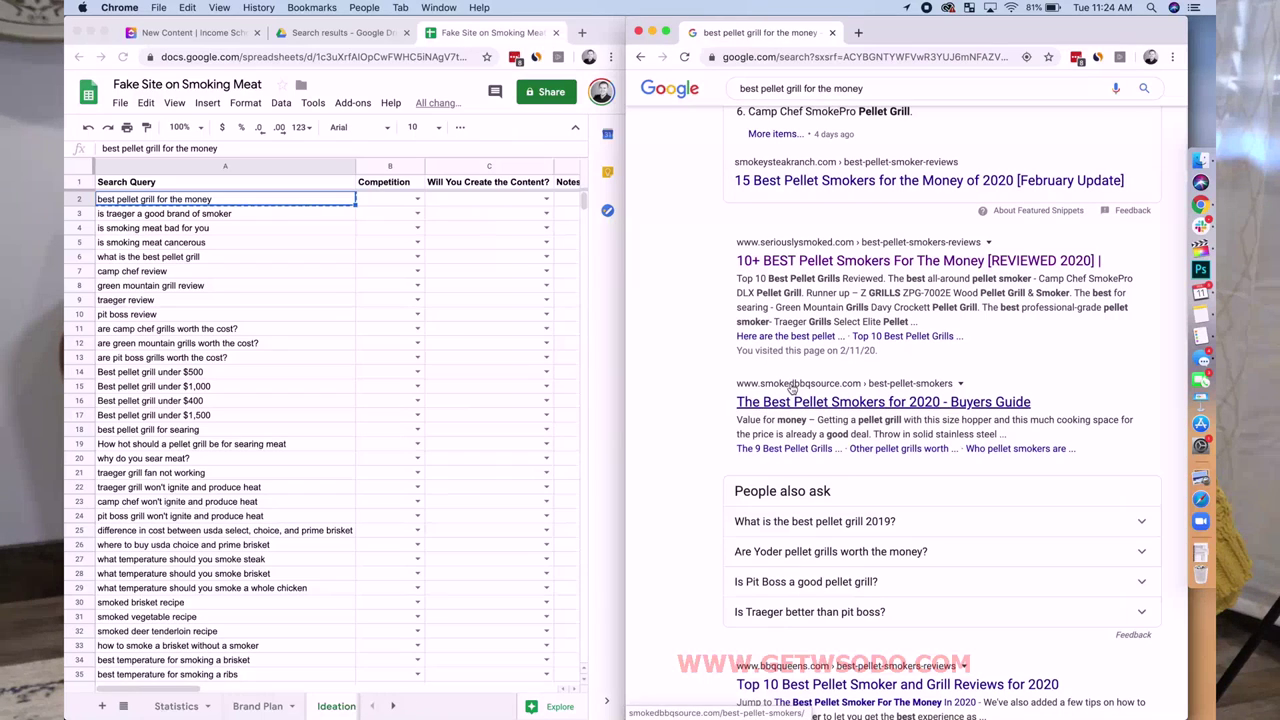
{"action": "scroll", "coordinate": [792, 243], "scroll_direction": "down", "scroll_amount": 6}
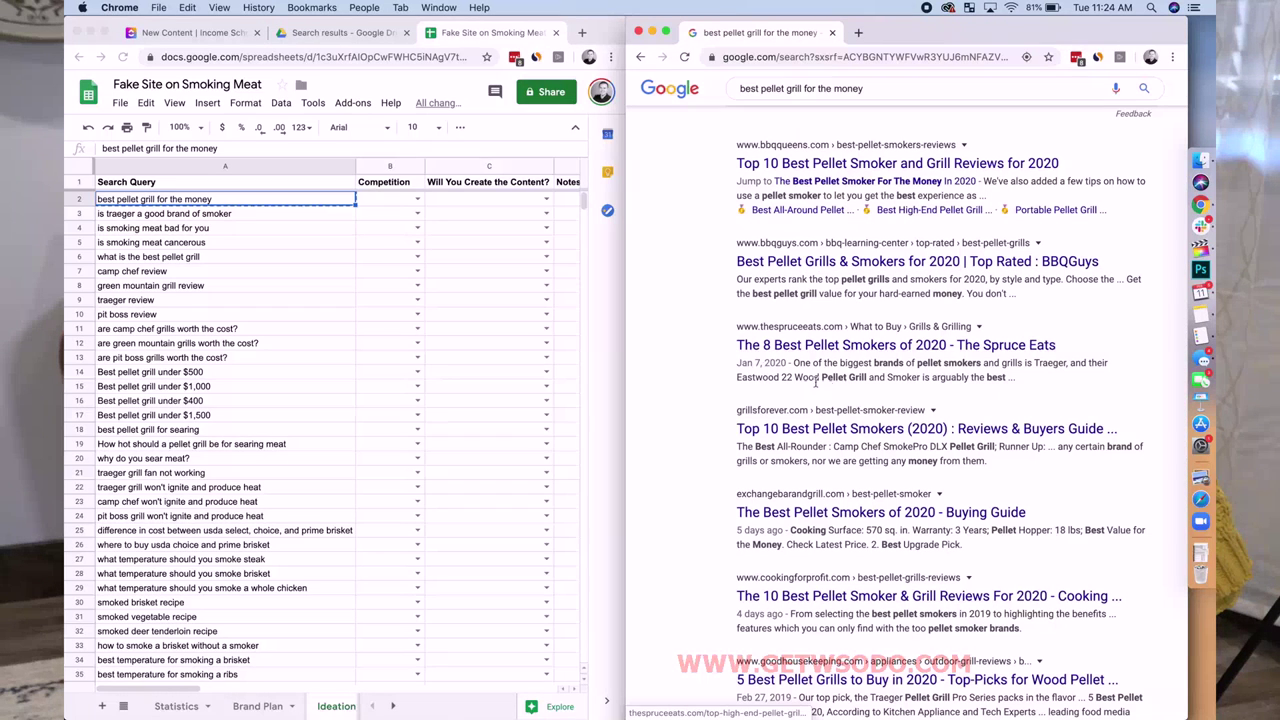
{"action": "scroll", "coordinate": [782, 358], "scroll_direction": "down", "scroll_amount": 3}
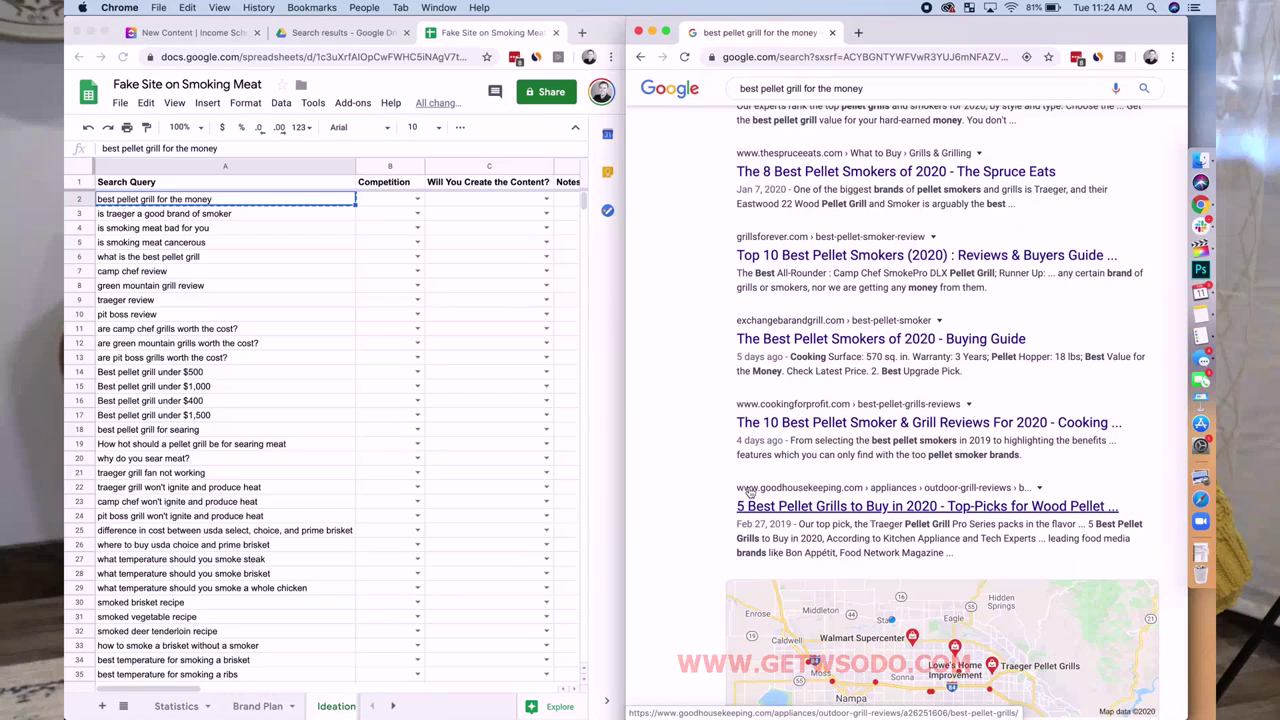
Step: Rate the competition for "best pellet grill for the money" as high in the Ideation and Selection sheet
{"action": "left_click", "coordinate": [379, 207]}
{"action": "left_click", "coordinate": [406, 201]}
{"action": "left_click", "coordinate": [417, 200]}
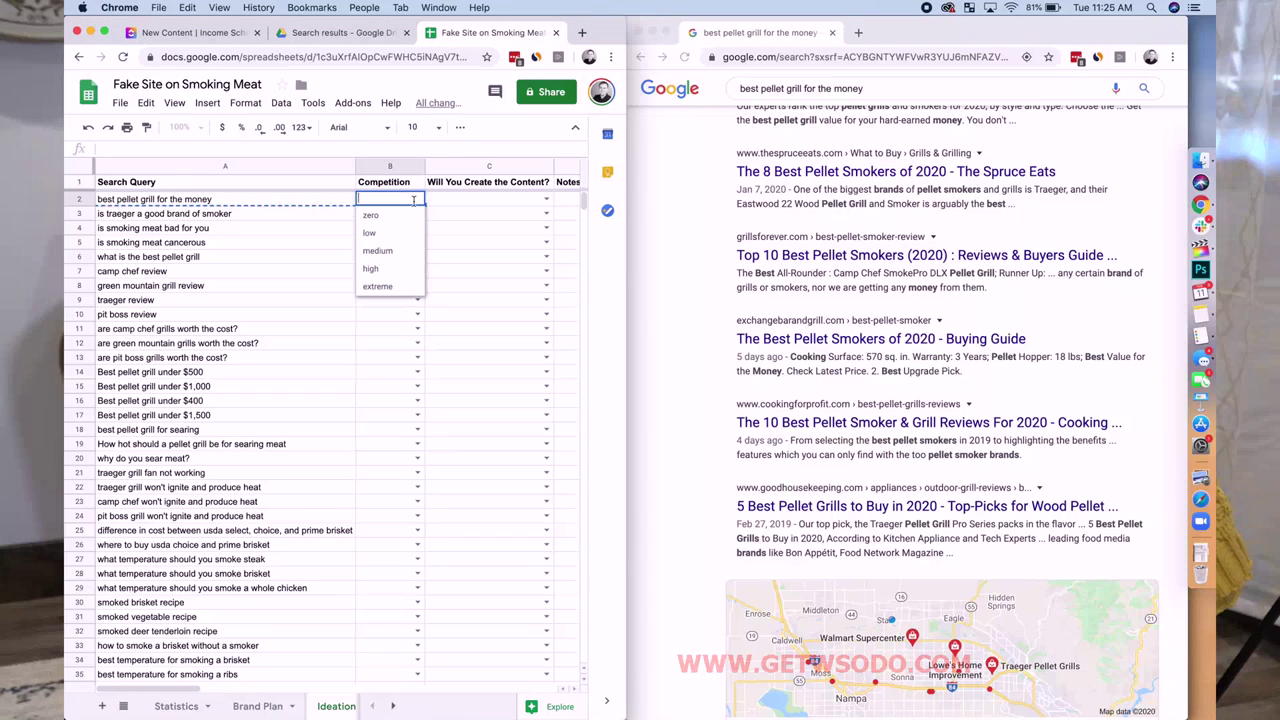
{"action": "left_click", "coordinate": [387, 275]}
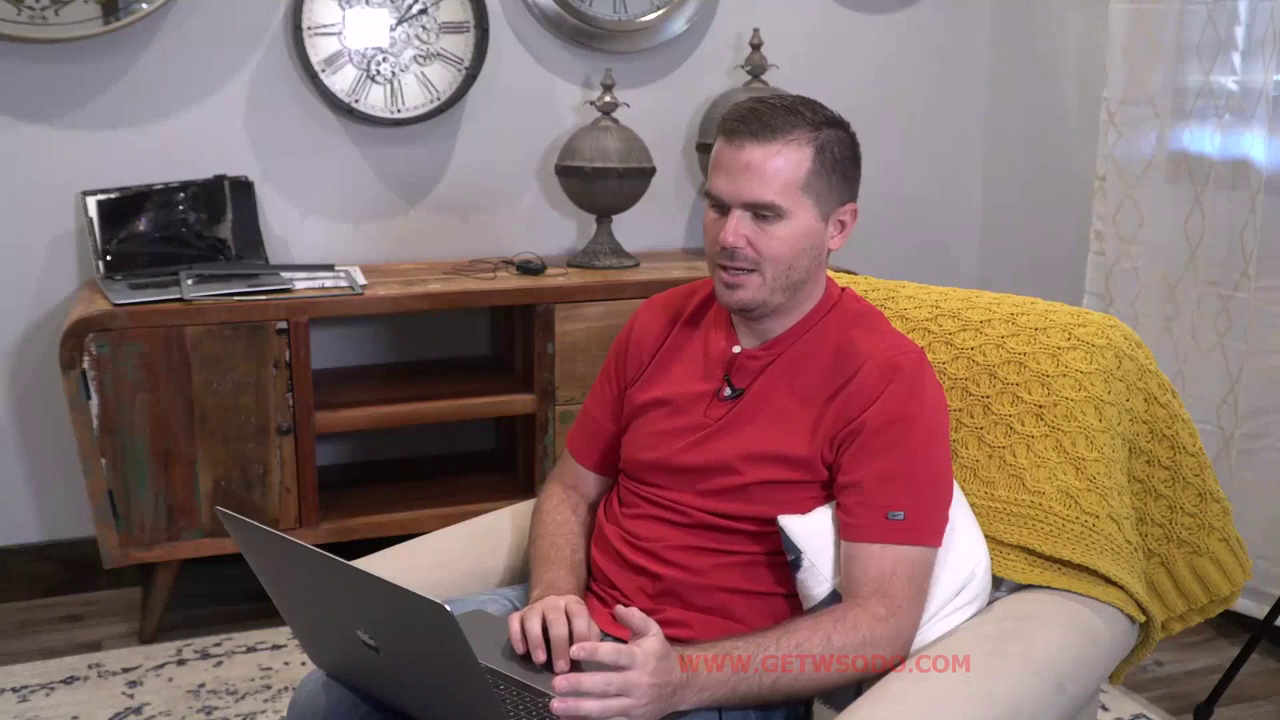
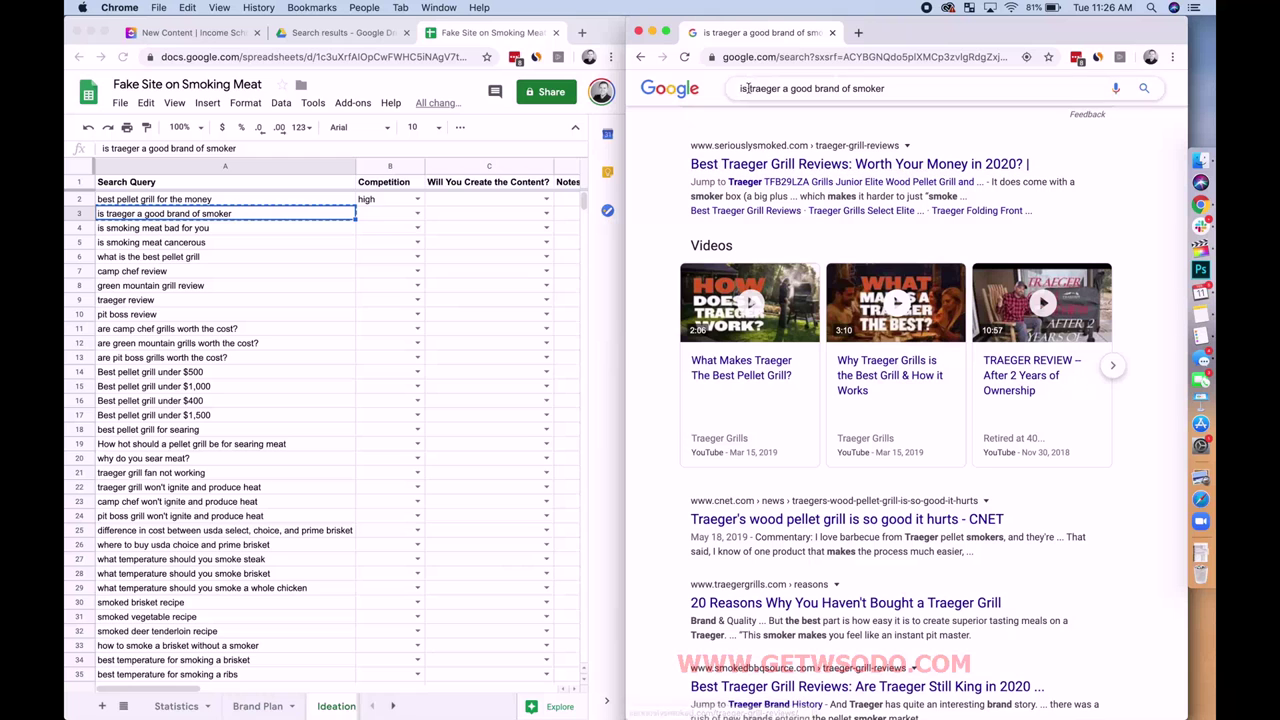
Step: Review the Google results for "is traeger a good brand of smoker" and rate that query's competition as high
{"action": "scroll", "coordinate": [807, 209], "scroll_direction": "down", "scroll_amount": 3}
{"action": "scroll", "coordinate": [807, 209], "scroll_direction": "down", "scroll_amount": 3}
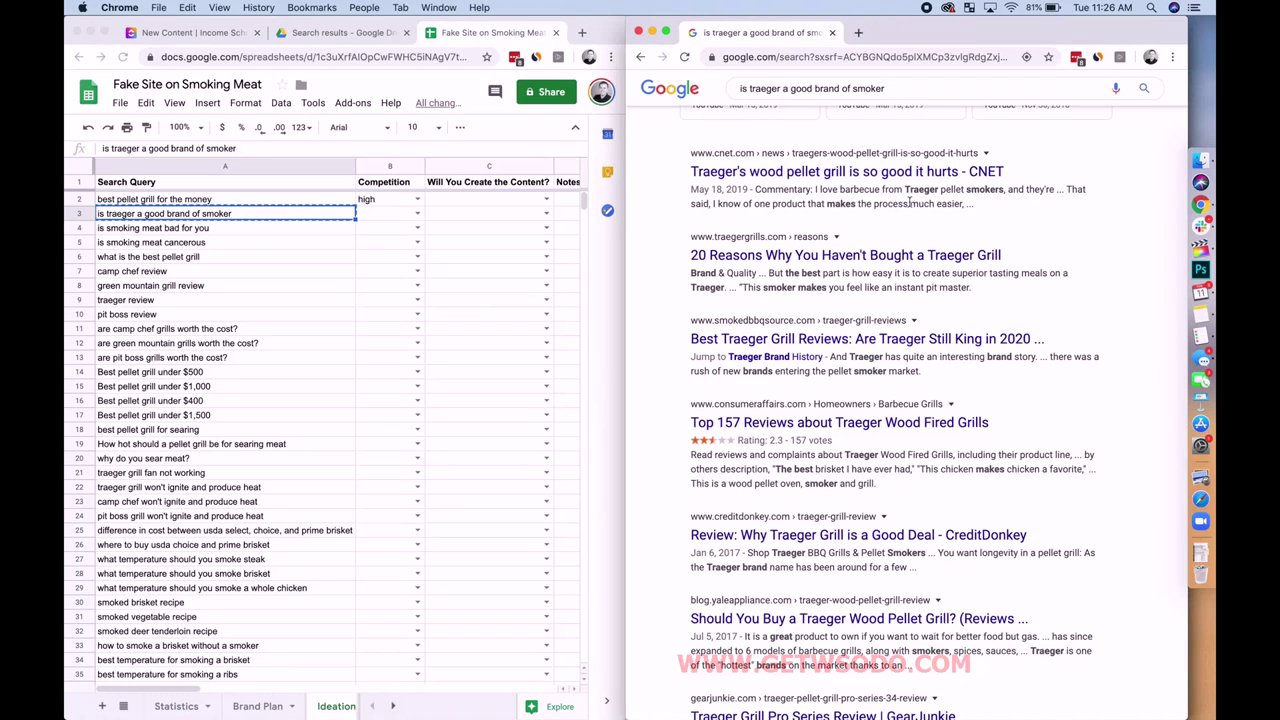
{"action": "scroll", "coordinate": [909, 203], "scroll_direction": "down", "scroll_amount": 3}
{"action": "scroll", "coordinate": [909, 203], "scroll_direction": "down", "scroll_amount": 2}
{"action": "scroll", "coordinate": [909, 203], "scroll_direction": "up", "scroll_amount": 1}
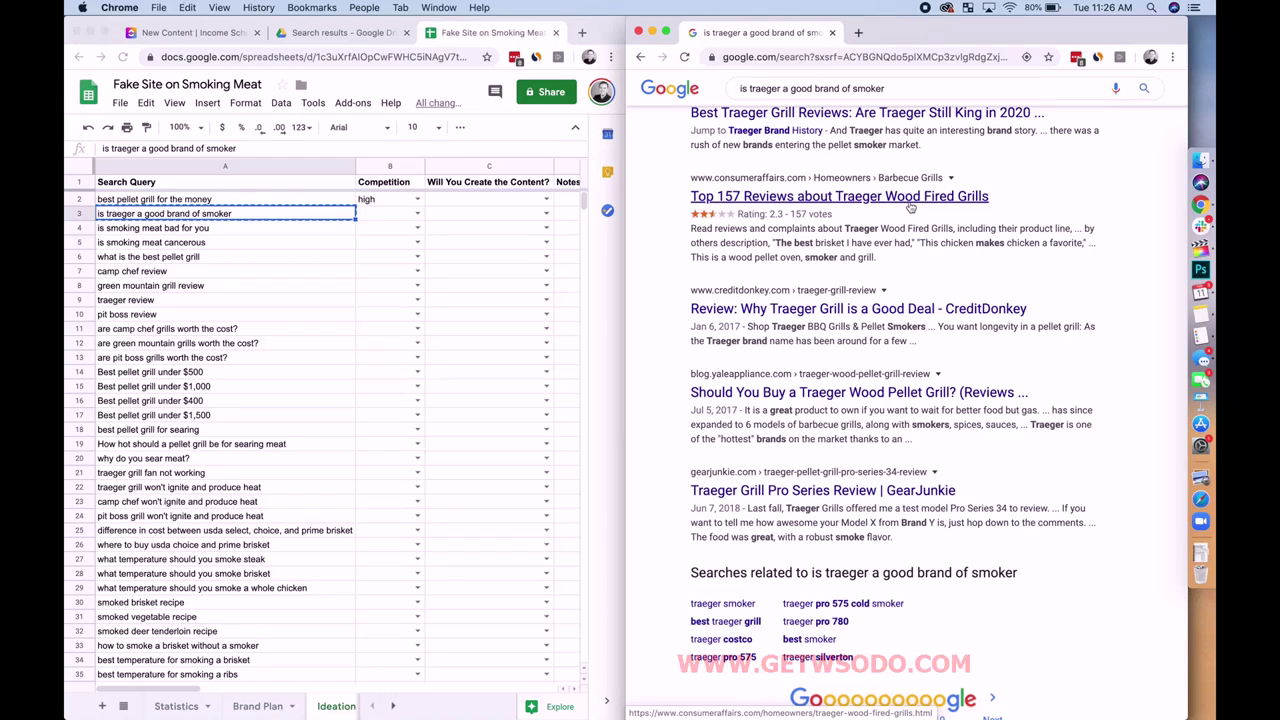
{"action": "left_click", "coordinate": [416, 222]}
{"action": "left_click", "coordinate": [416, 222]}
{"action": "left_click", "coordinate": [382, 285]}
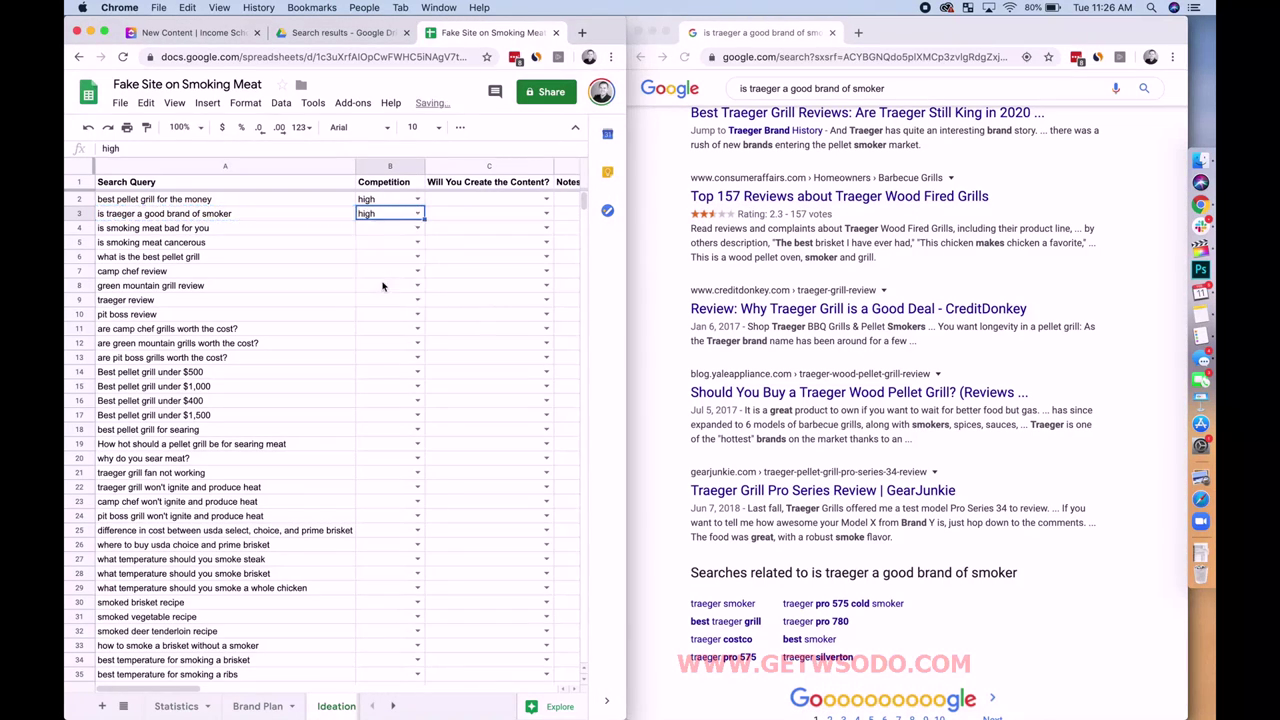
Step: Insert a blank row above "is smoking meat bad for you" and fill the Traeger brand query from A3 down into A4
{"action": "left_click", "coordinate": [80, 229]}
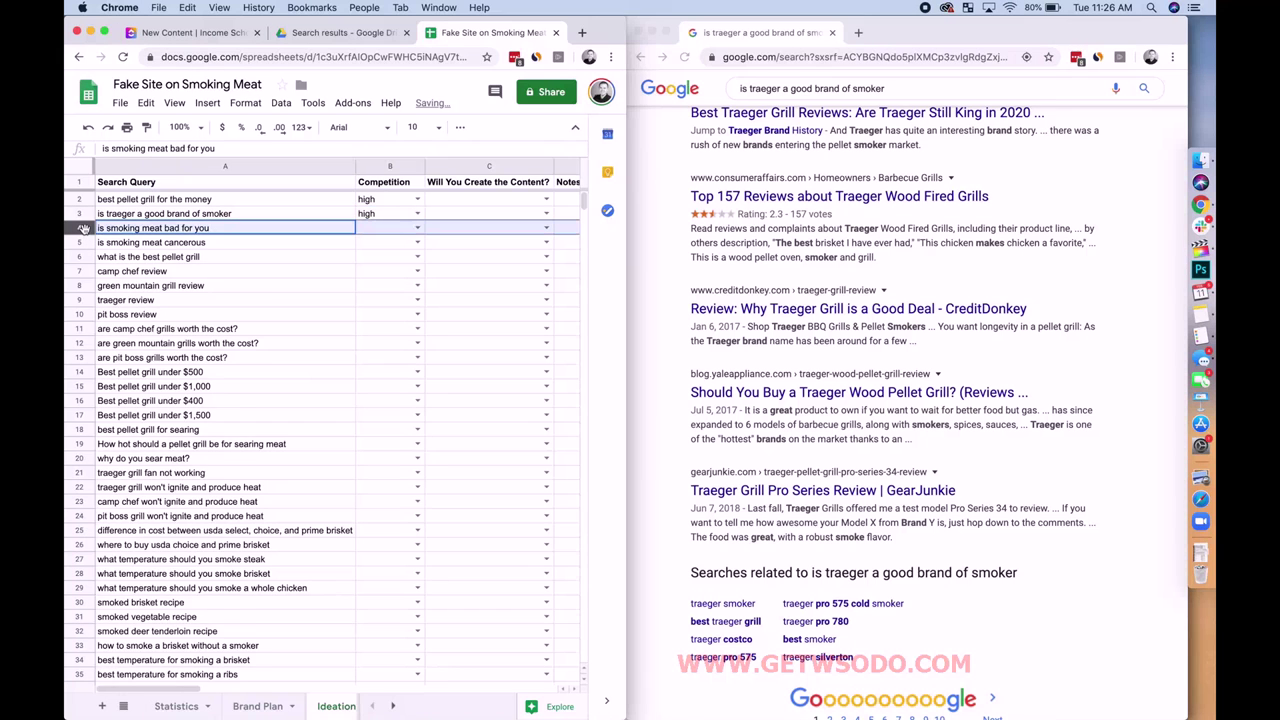
{"action": "right_click", "coordinate": [80, 229]}
{"action": "left_click", "coordinate": [133, 343]}
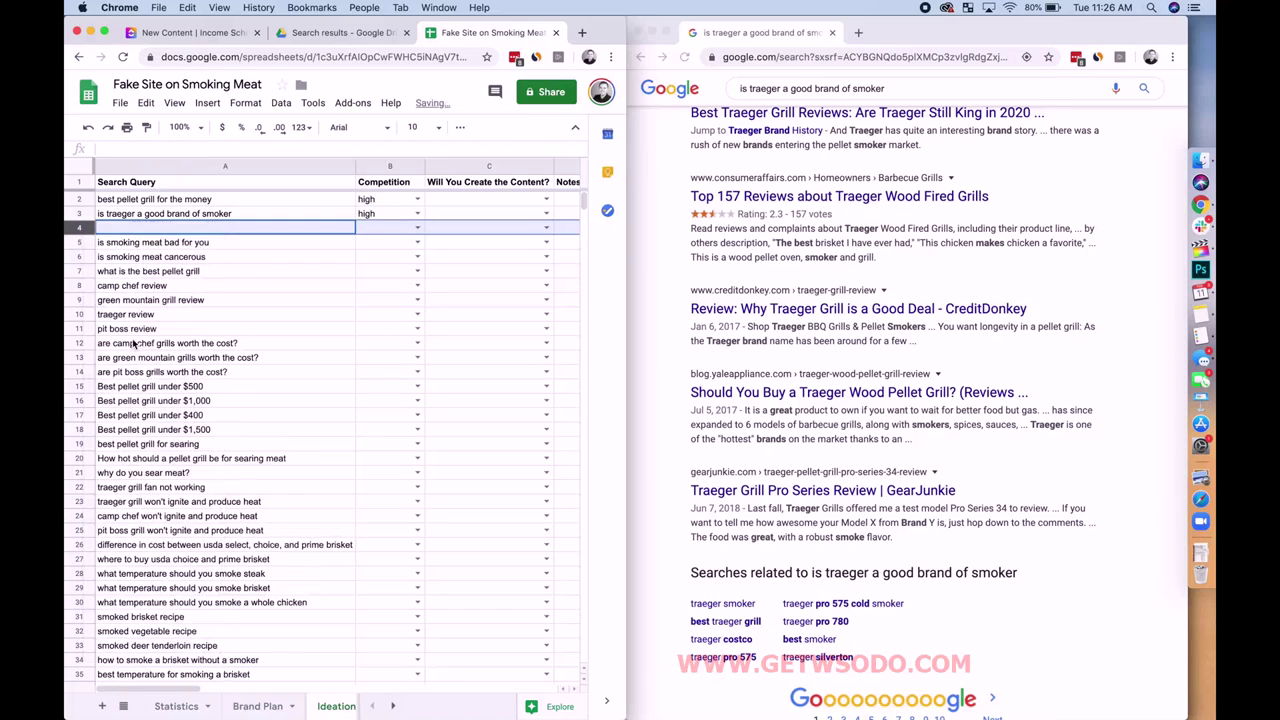
{"action": "left_click", "coordinate": [150, 216]}
{"action": "left_click_drag", "start_coordinate": [356, 220], "coordinate": [356, 234]}
Step: Change the query in cell A4 to "is traeger worth the cost"
{"action": "double_click", "coordinate": [281, 229]}
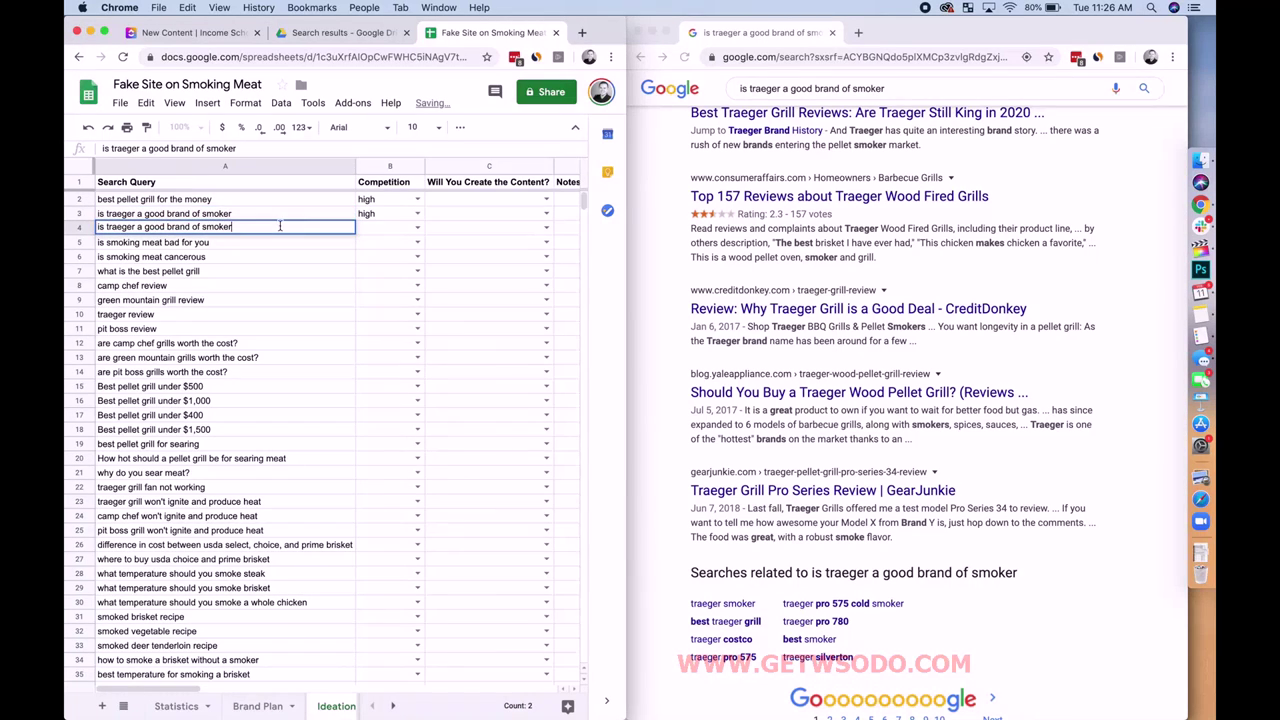
{"action": "key", "text": "BackSpace"}
{"action": "key", "text": "BackSpace"}
{"action": "key", "text": "BackSpace"}
{"action": "key", "text": "BackSpace"}
{"action": "key", "text": "BackSpace"}
{"action": "key", "text": "BackSpace"}
{"action": "key", "text": "BackSpace"}
{"action": "key", "text": "BackSpace"}
{"action": "key", "text": "BackSpace"}
{"action": "key", "text": "BackSpace"}
{"action": "key", "text": "BackSpace"}
{"action": "key", "text": "BackSpace"}
{"action": "key", "text": "BackSpace"}
{"action": "key", "text": "BackSpace"}
{"action": "key", "text": "BackSpace"}
{"action": "key", "text": "BackSpace"}
{"action": "key", "text": "BackSpace"}
{"action": "key", "text": "BackSpace"}
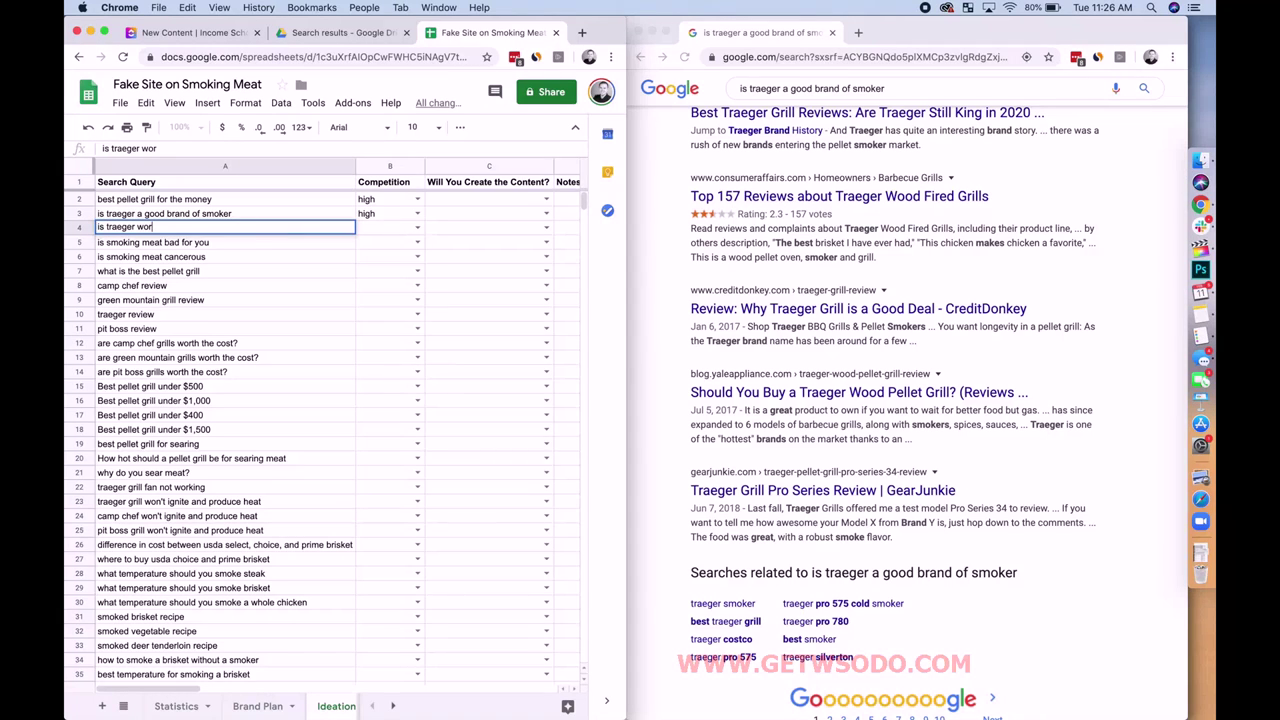
{"action": "type", "text": "worth the cost"}
{"action": "key", "text": "Return"}
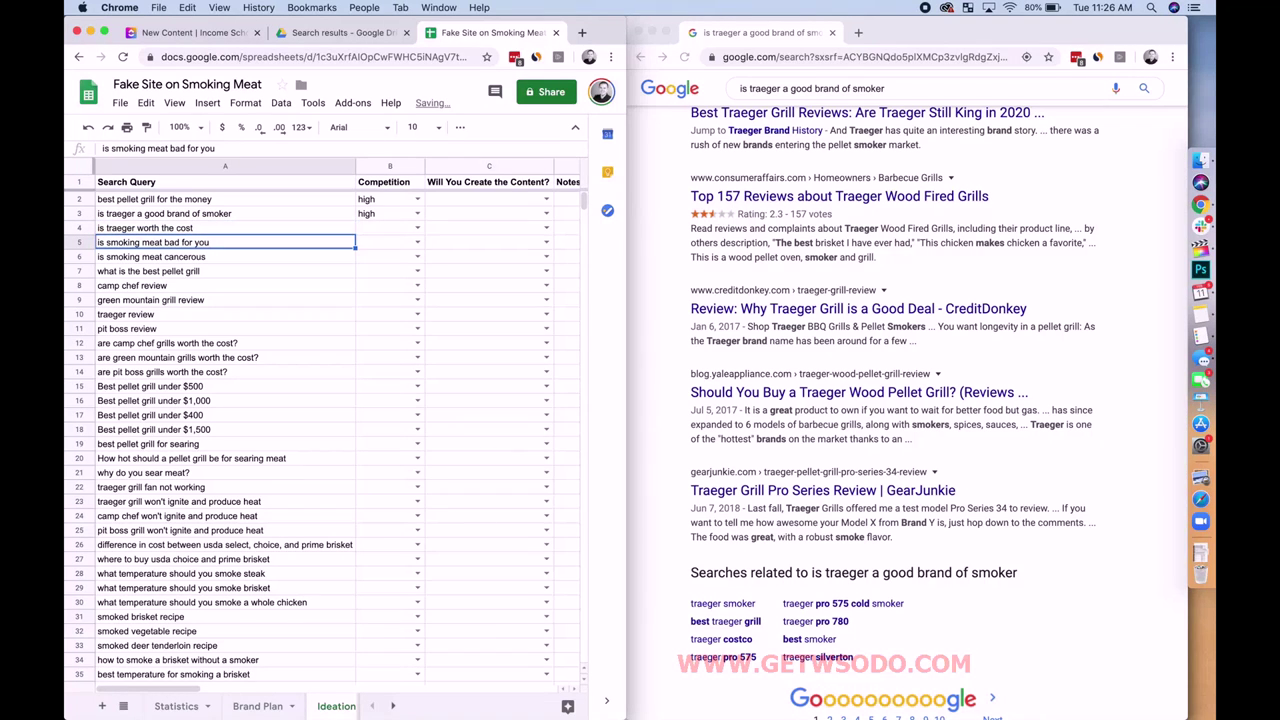
Step: Copy "is traeger worth the cost" from A4, search Google for it and review the competing results
{"action": "left_click", "coordinate": [270, 230]}
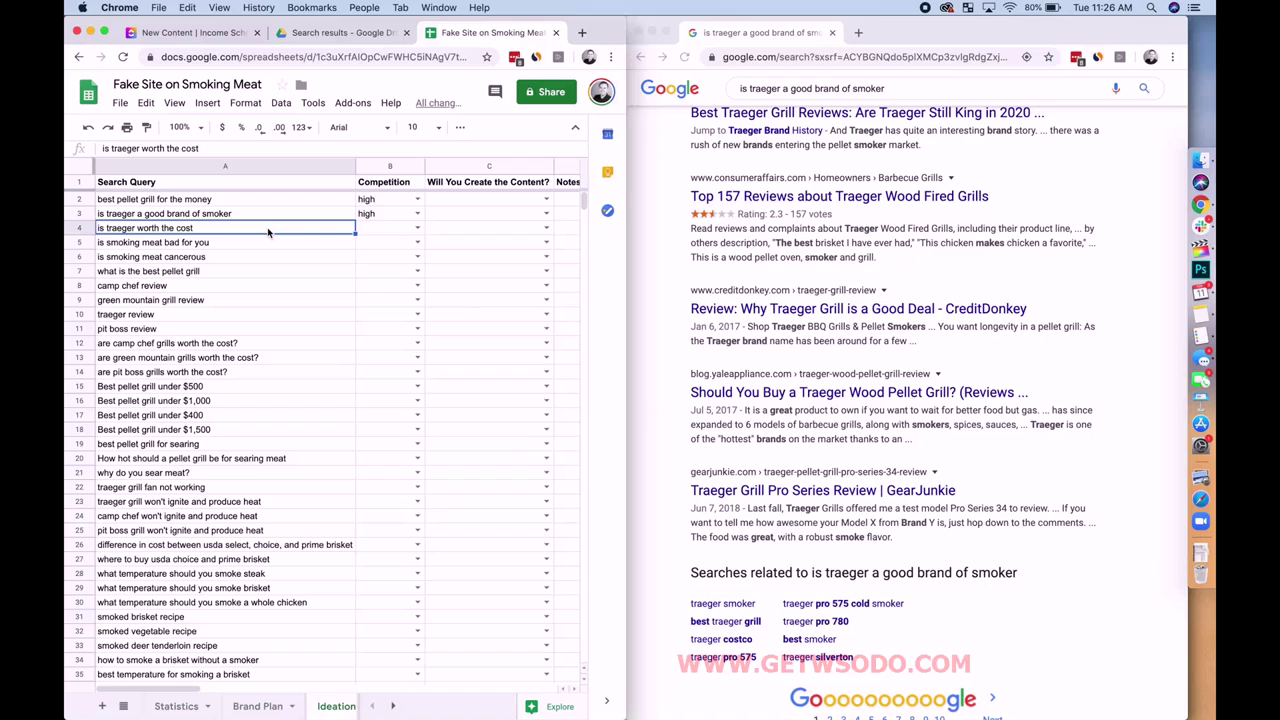
{"action": "key", "text": "super+c"}
{"action": "scroll", "coordinate": [957, 247], "scroll_direction": "up", "scroll_amount": 10}
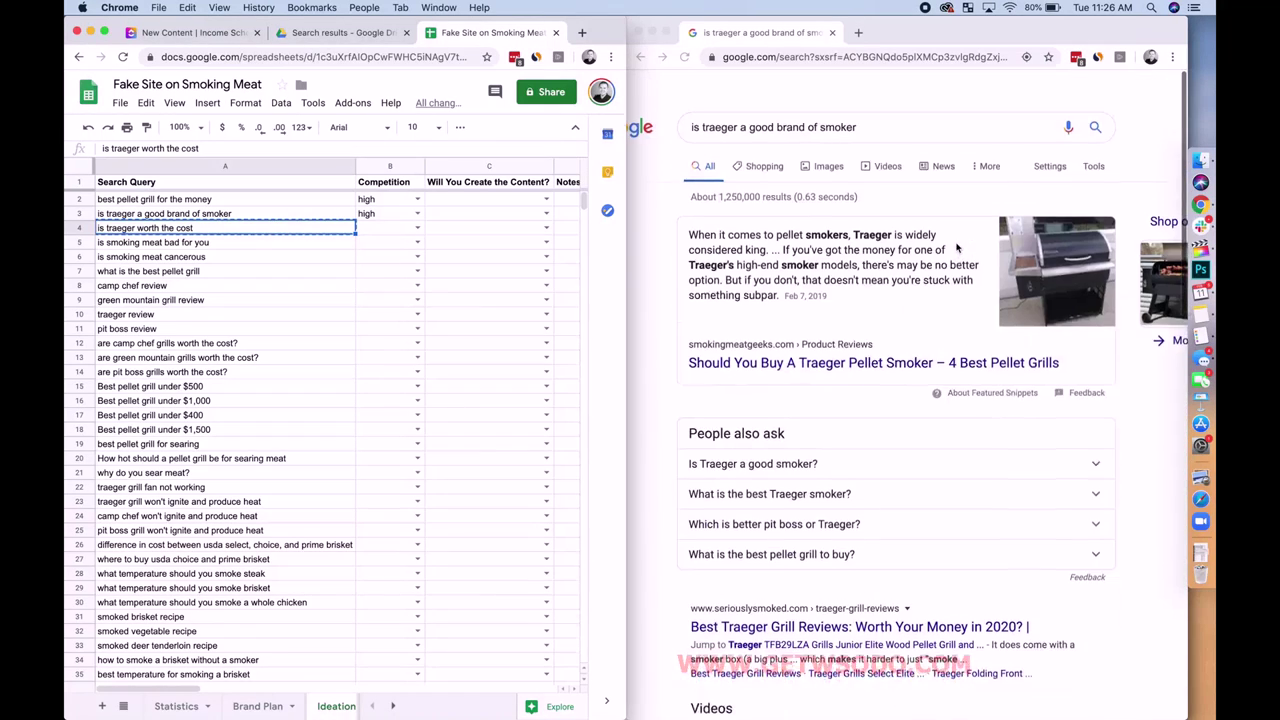
{"action": "left_click", "coordinate": [857, 98]}
{"action": "key", "text": "super+a"}
{"action": "key", "text": "super+v"}
{"action": "key", "text": "Return"}
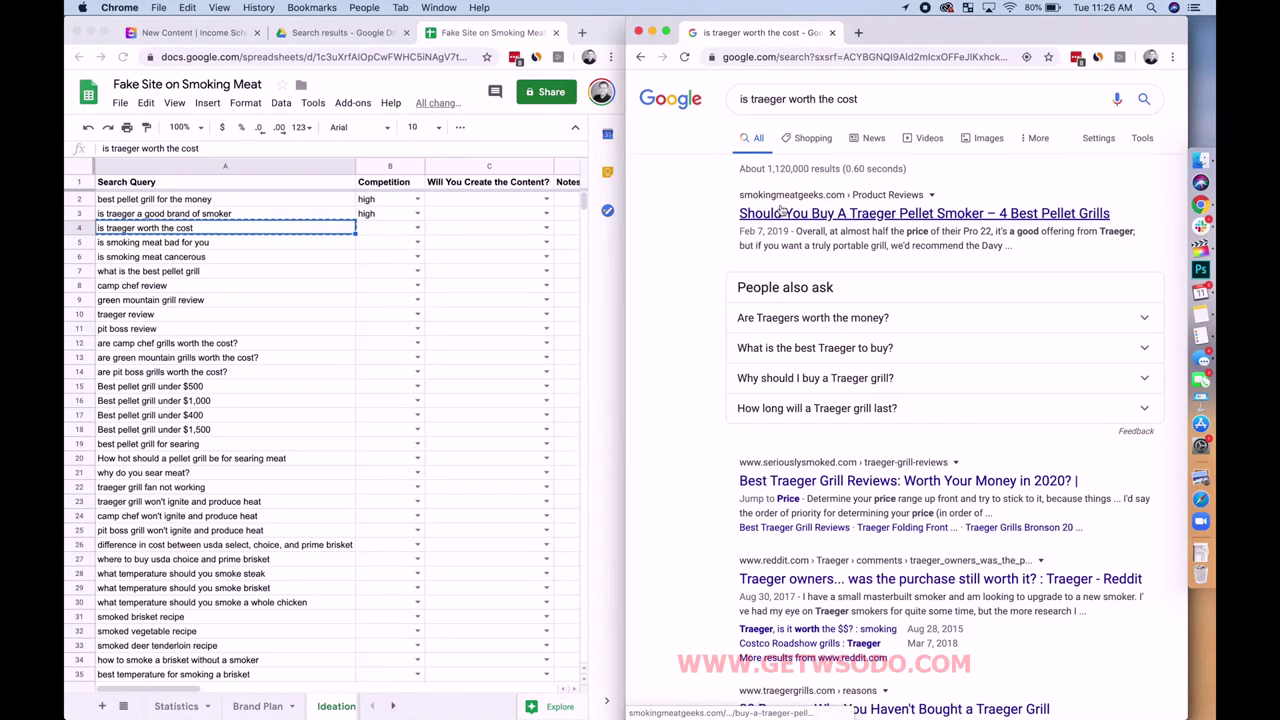
{"action": "scroll", "coordinate": [723, 294], "scroll_direction": "down", "scroll_amount": 5}
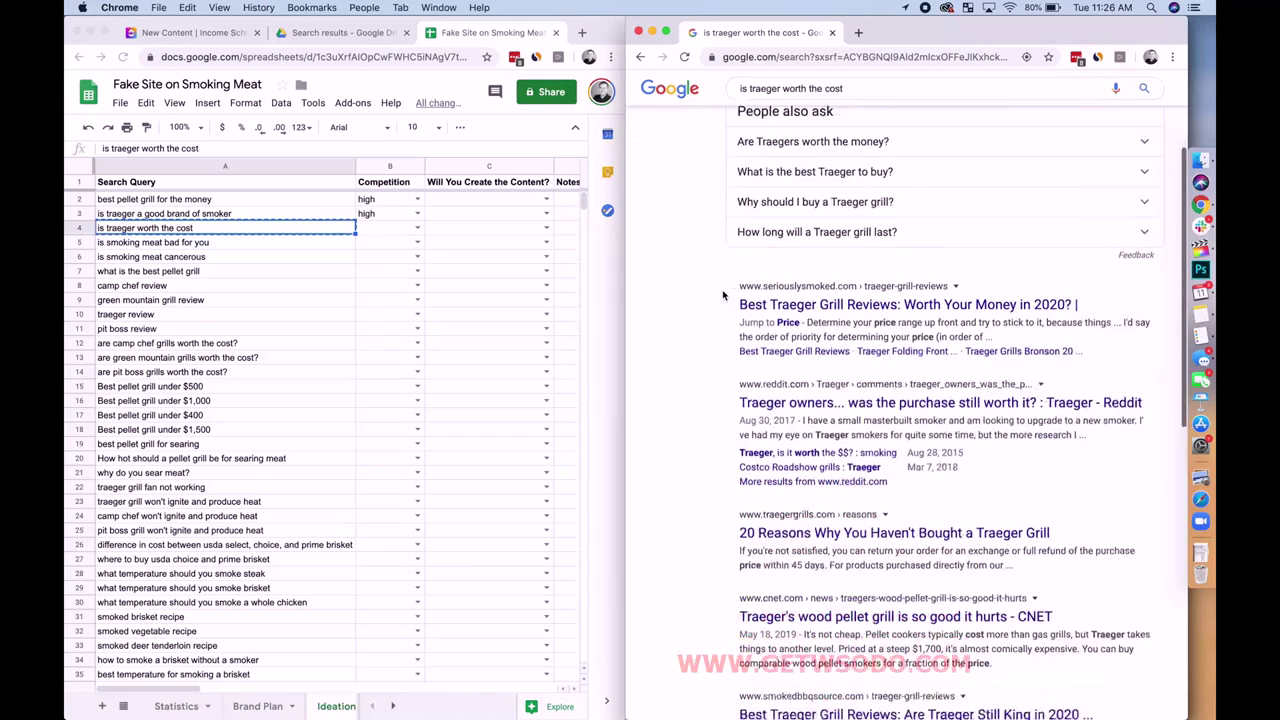
{"action": "scroll", "coordinate": [723, 294], "scroll_direction": "down", "scroll_amount": 1}
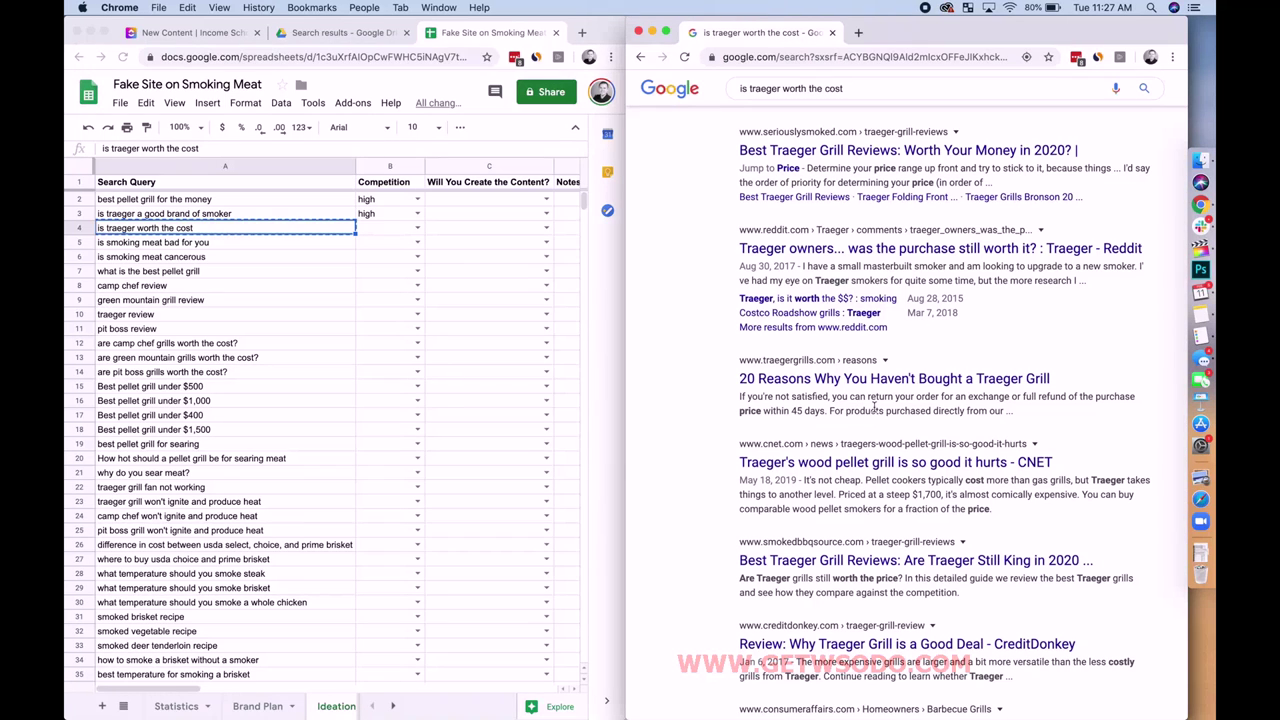
{"action": "scroll", "coordinate": [873, 406], "scroll_direction": "down", "scroll_amount": 5}
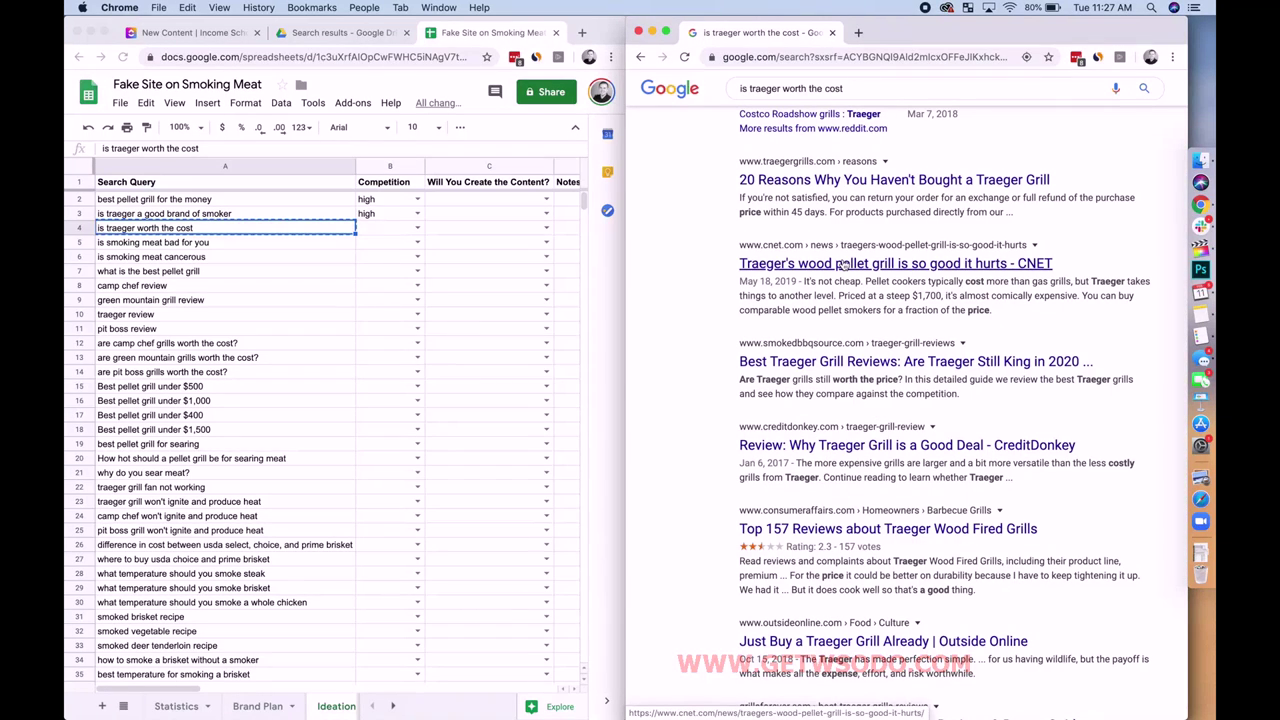
{"action": "scroll", "coordinate": [843, 264], "scroll_direction": "up", "scroll_amount": 6}
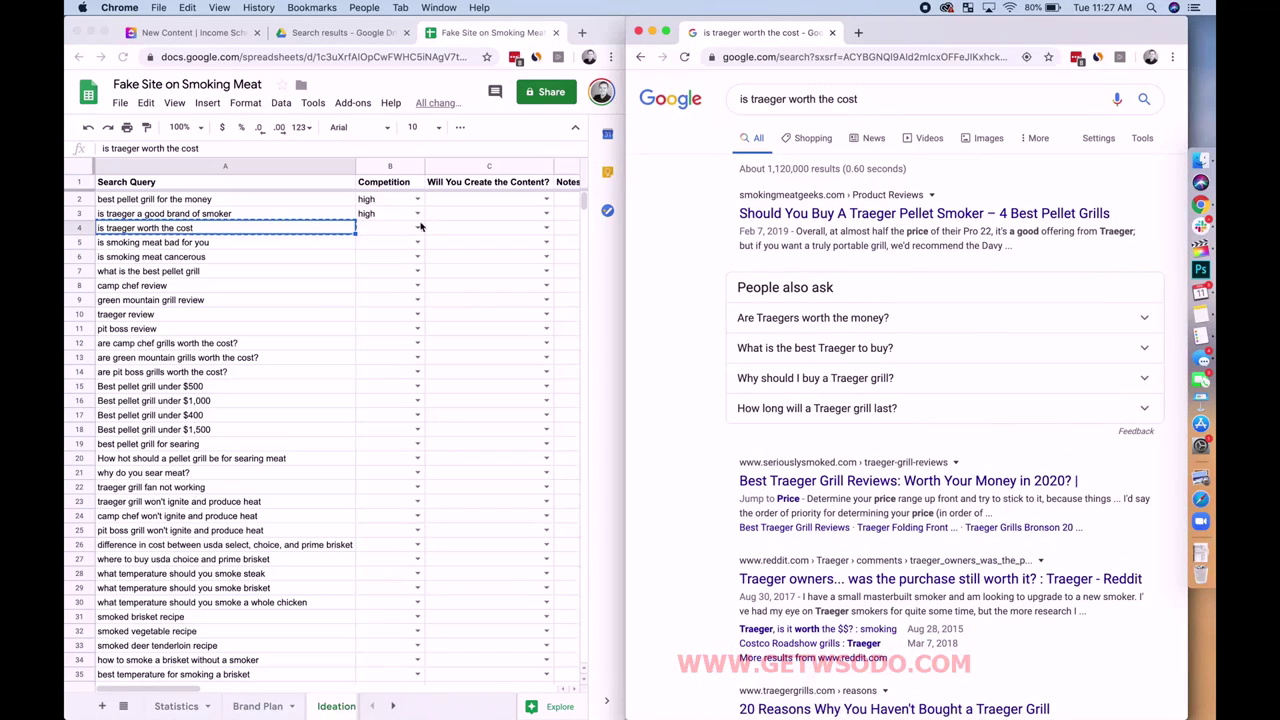
Step: Rate the competition for "is traeger worth the cost" as medium
{"action": "left_click", "coordinate": [418, 230]}
{"action": "left_click", "coordinate": [418, 228]}
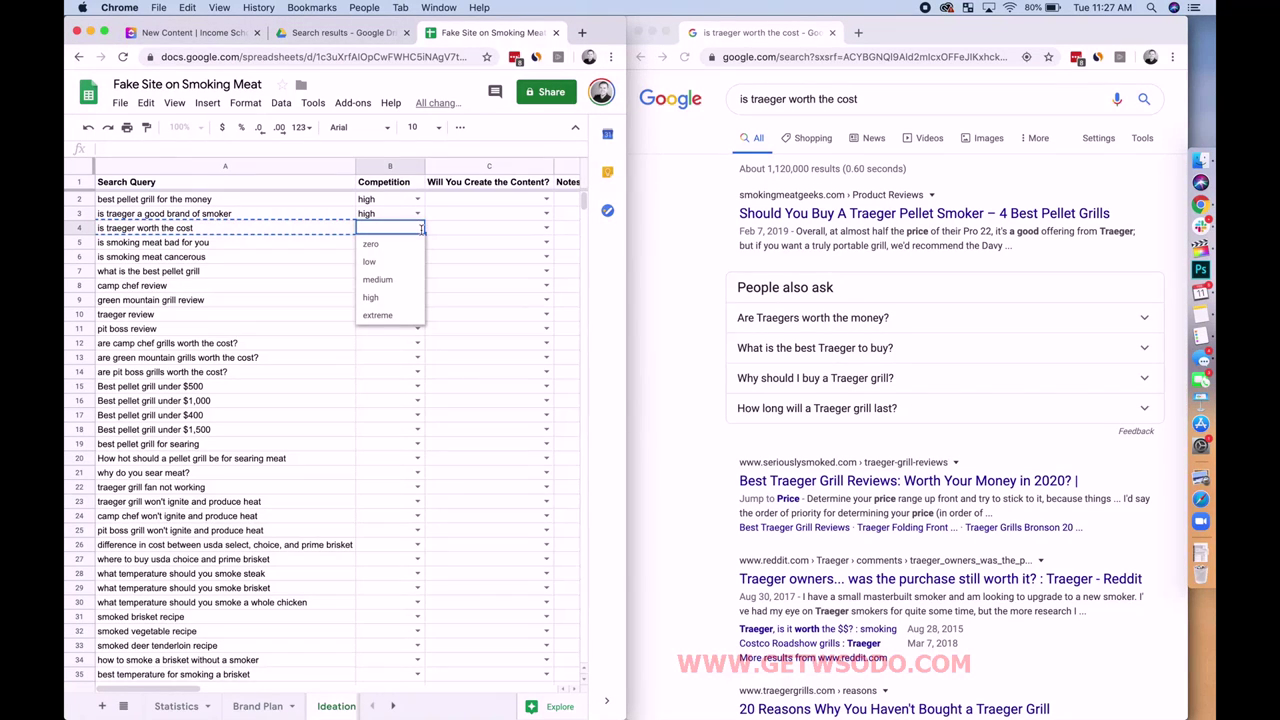
{"action": "left_click", "coordinate": [378, 280]}
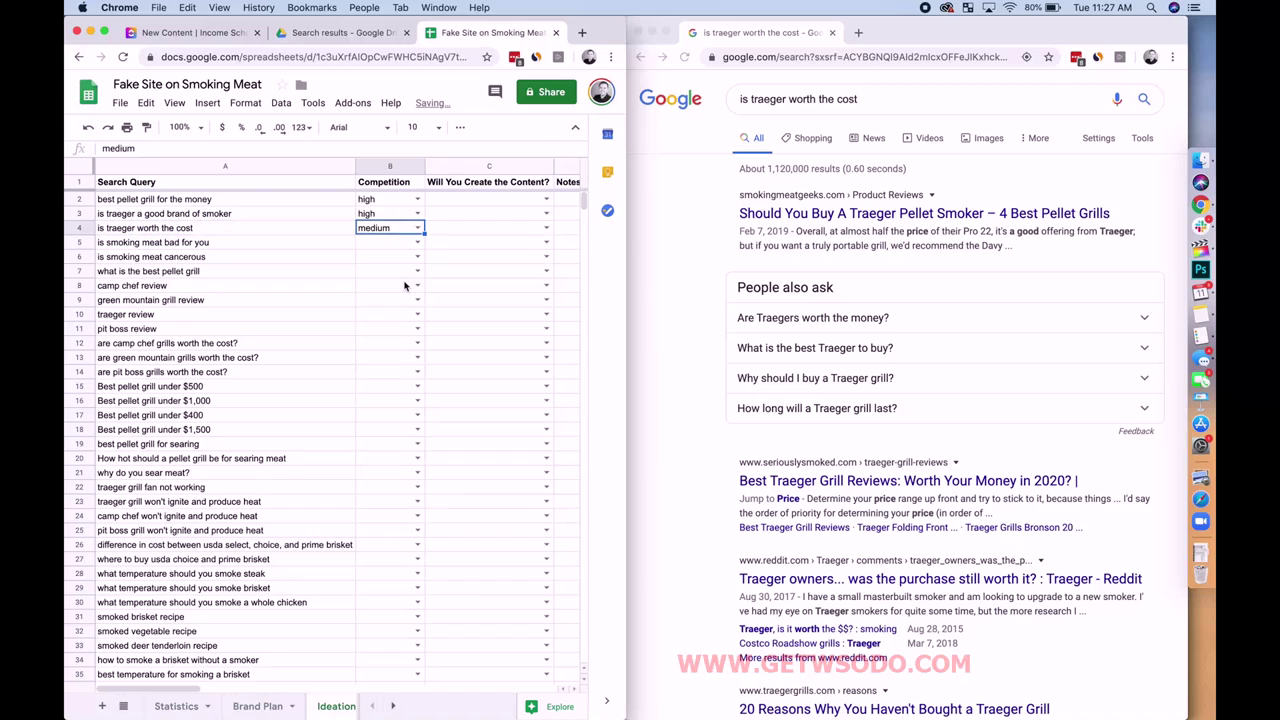
Step: Copy "is smoking meat bad for you" from A5, search Google for it and review the competing results
{"action": "left_click", "coordinate": [390, 248]}
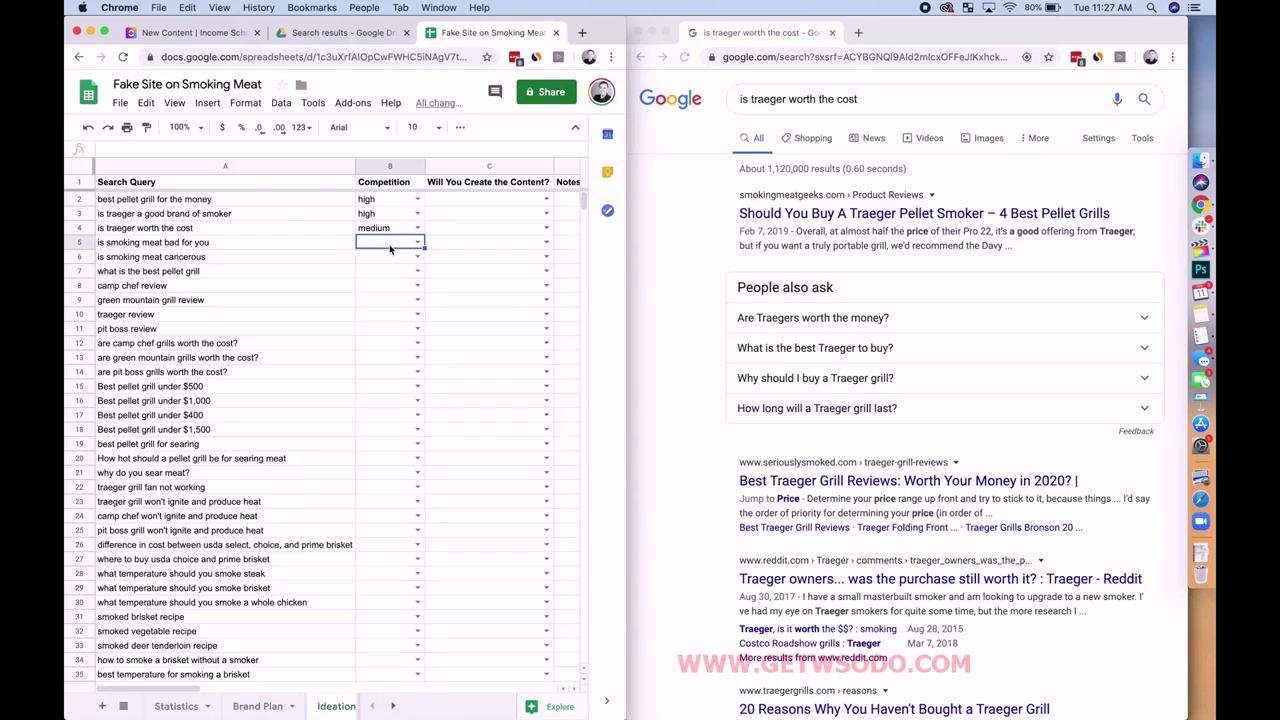
{"action": "left_click", "coordinate": [275, 243]}
{"action": "key", "text": "super+c"}
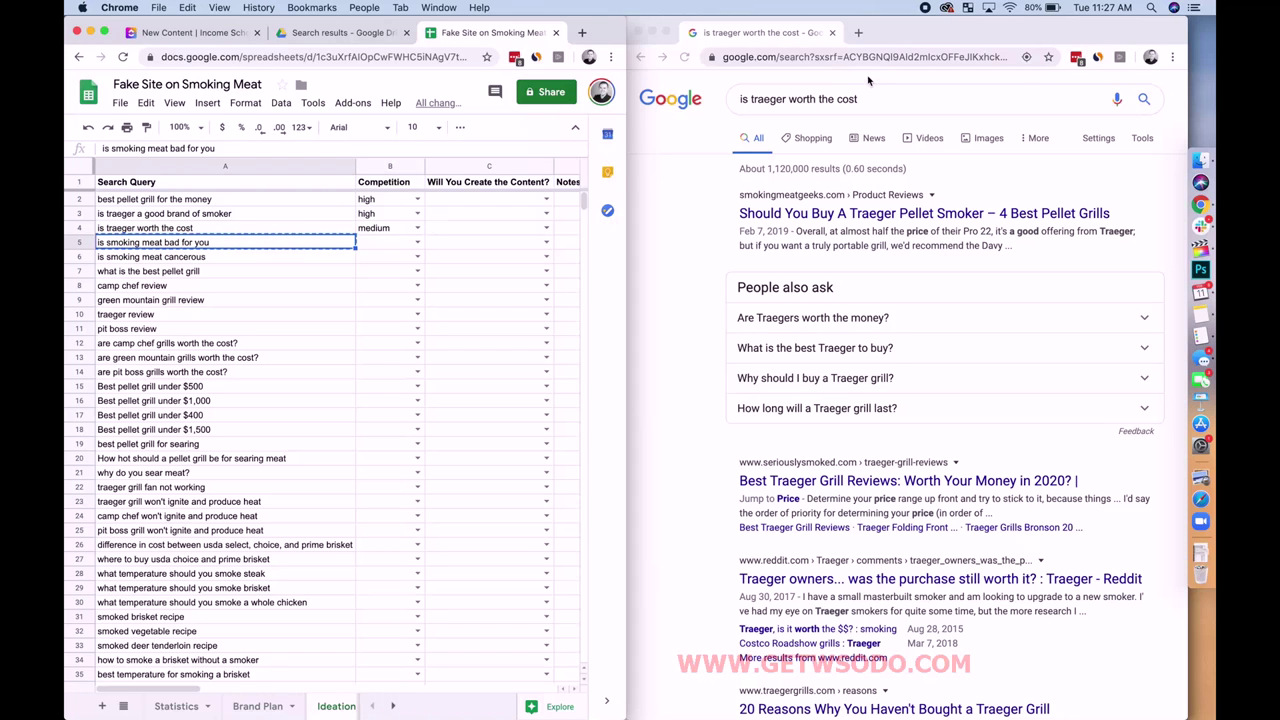
{"action": "left_click", "coordinate": [858, 98]}
{"action": "key", "text": "super+a"}
{"action": "key", "text": "super+v"}
{"action": "key", "text": "Return"}
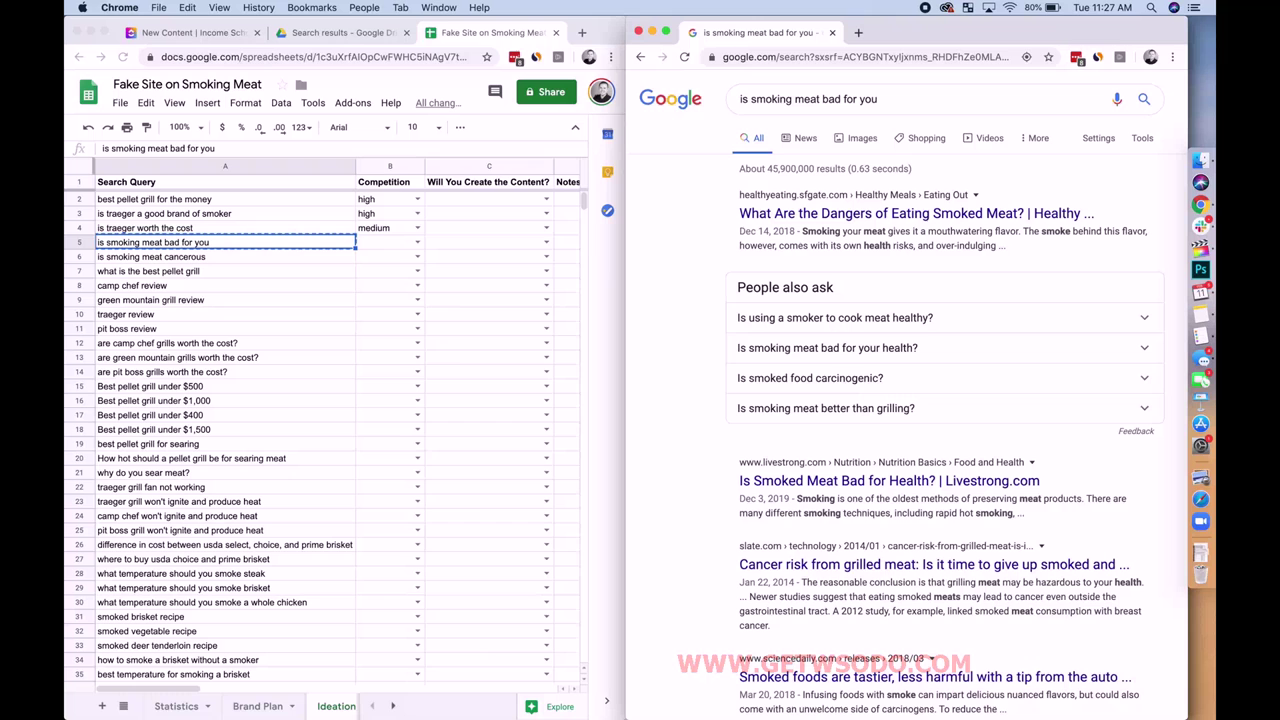
{"action": "scroll", "coordinate": [740, 300], "scroll_direction": "right", "scroll_amount": 1}
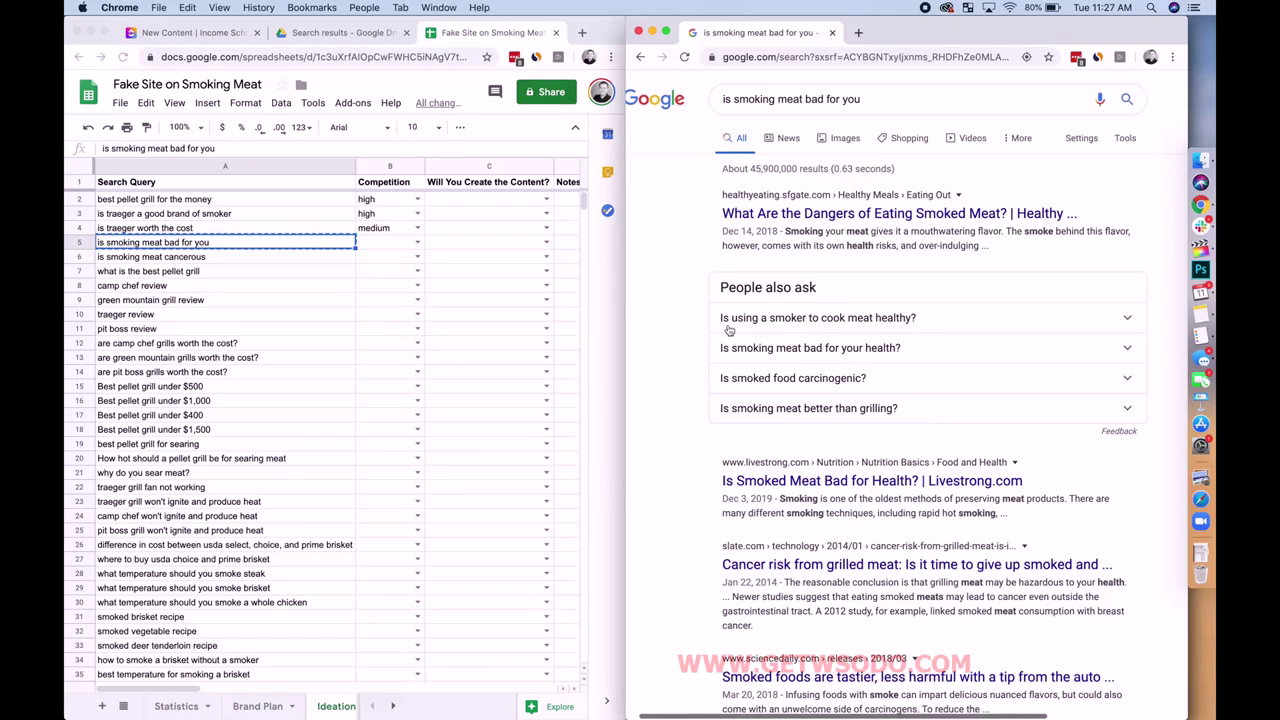
{"action": "scroll", "coordinate": [760, 340], "scroll_direction": "down", "scroll_amount": 4}
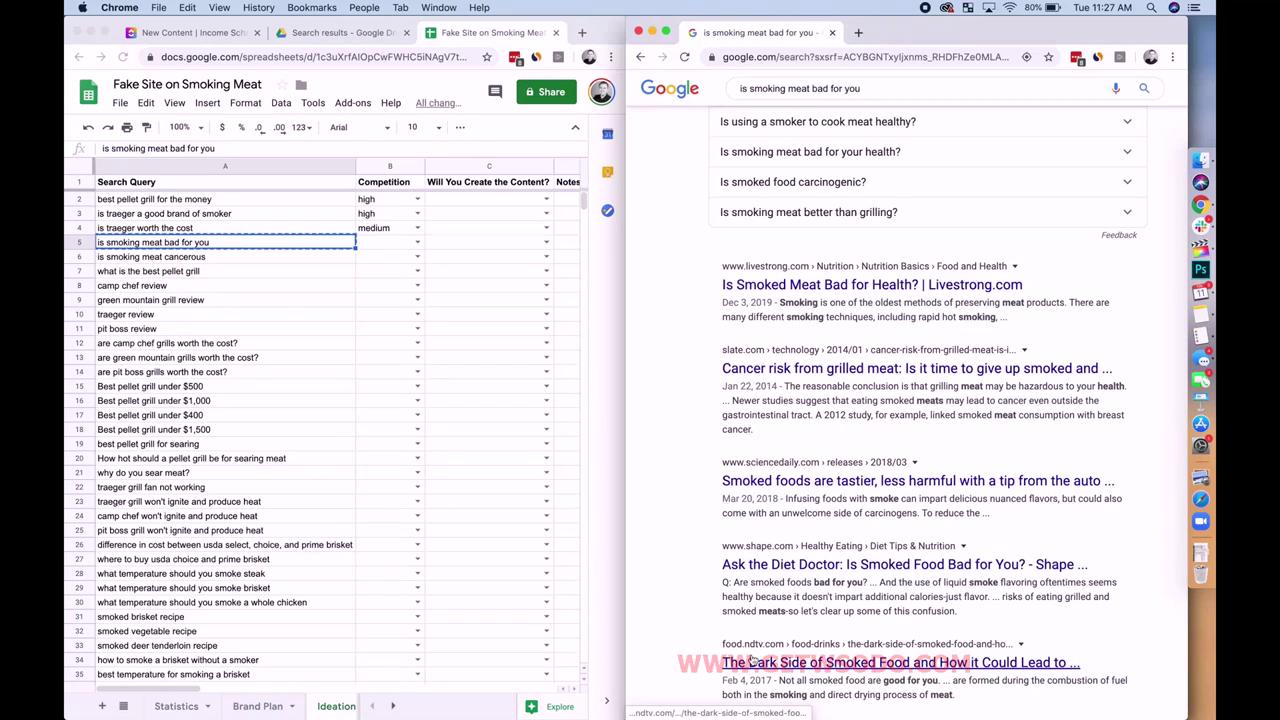
Step: Rate the competition for both "is smoking meat bad for you" and "is smoking meat cancerous" as extreme
{"action": "left_click", "coordinate": [418, 247]}
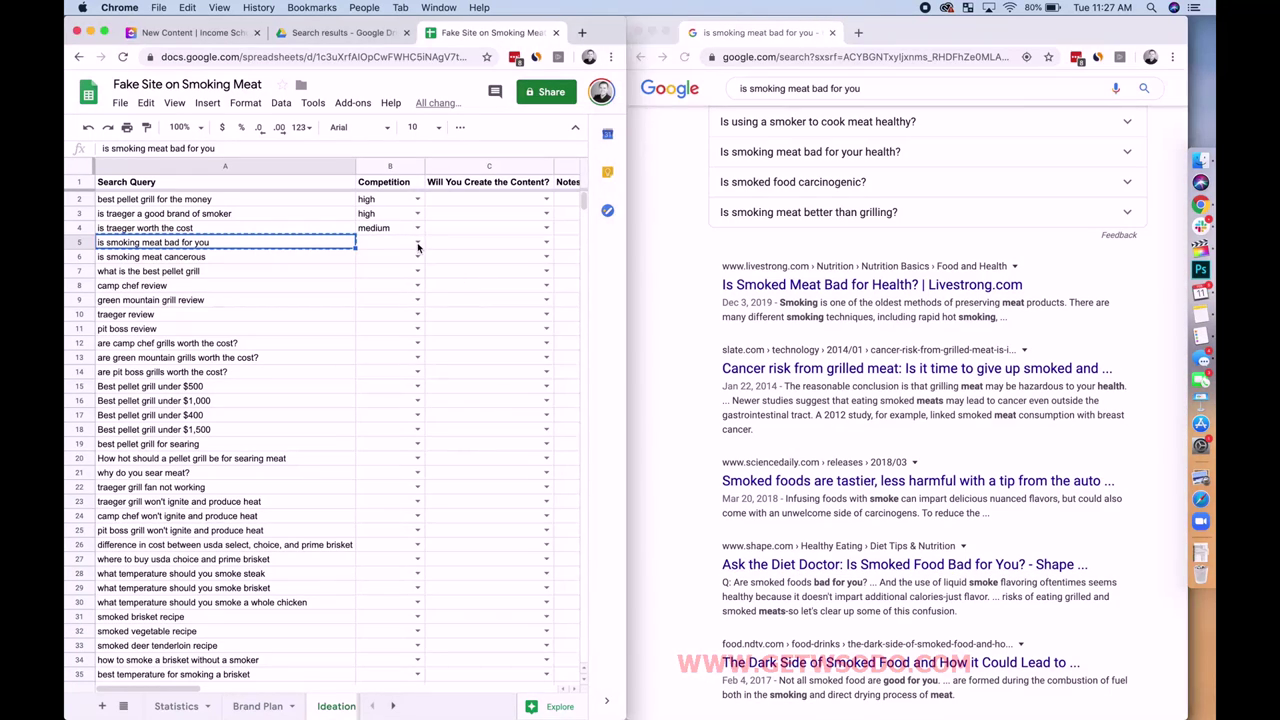
{"action": "left_click", "coordinate": [418, 244]}
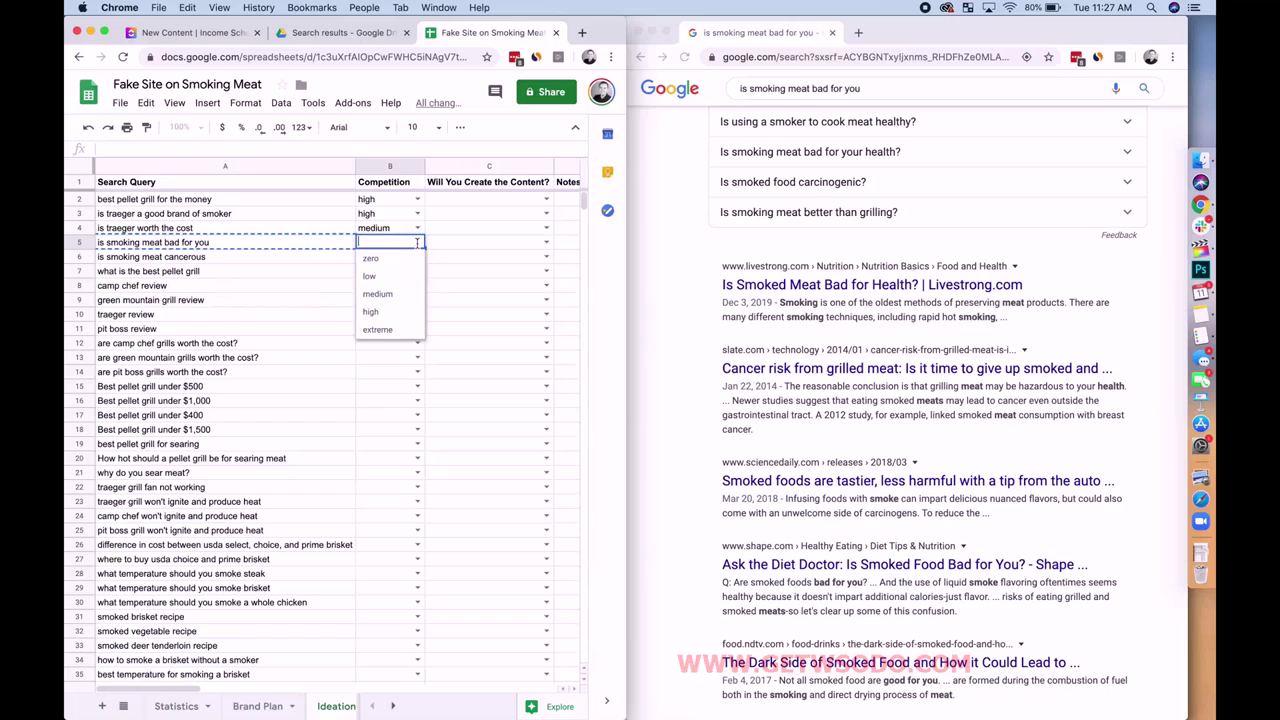
{"action": "left_click", "coordinate": [385, 329]}
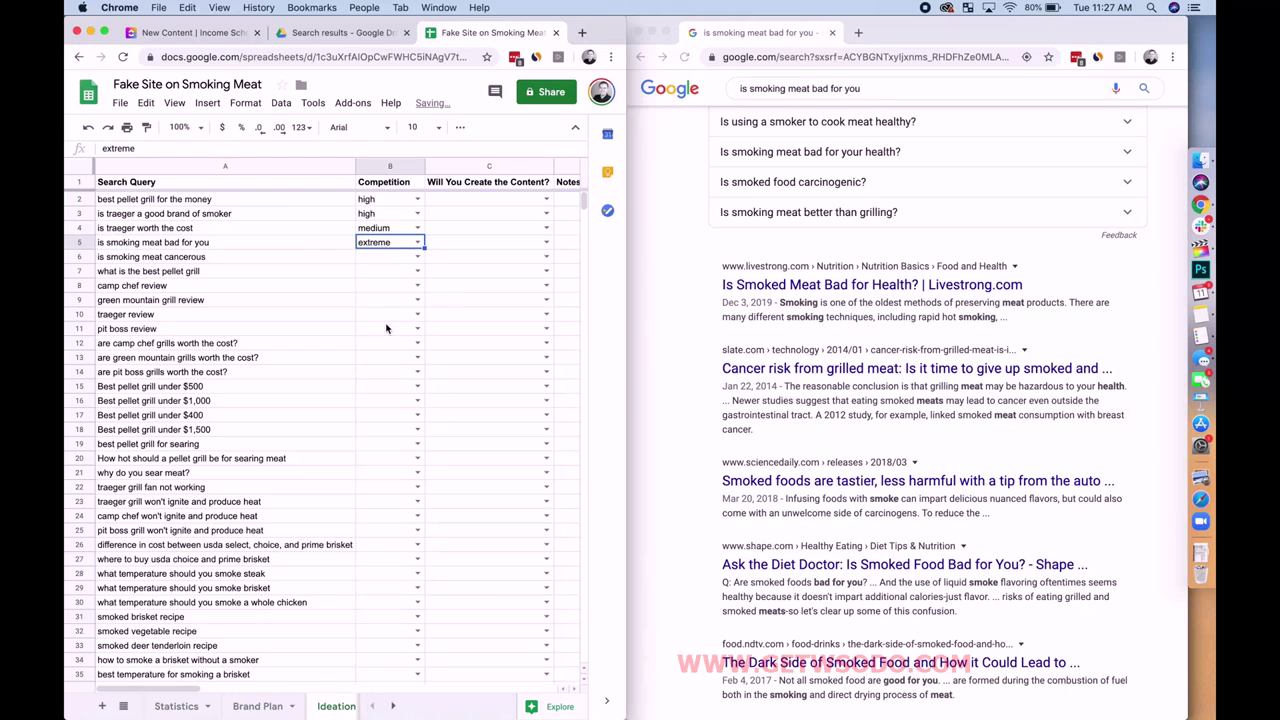
{"action": "left_click", "coordinate": [380, 258]}
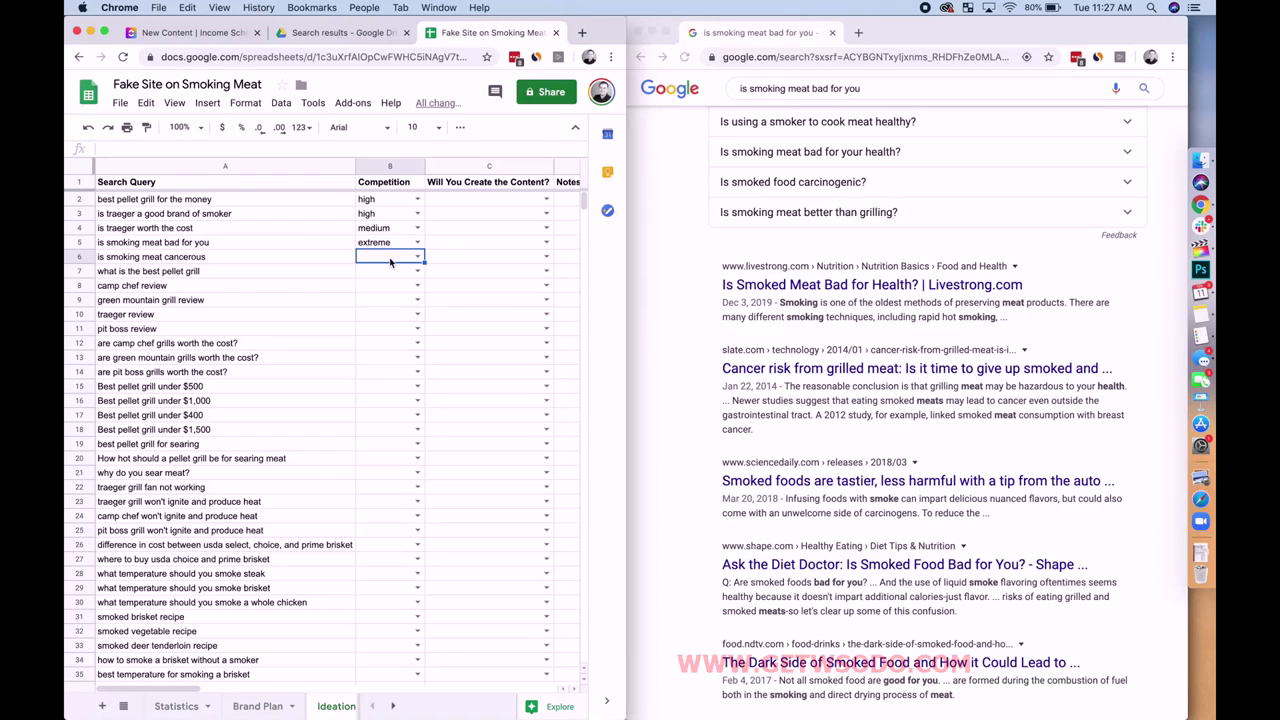
{"action": "left_click", "coordinate": [418, 257]}
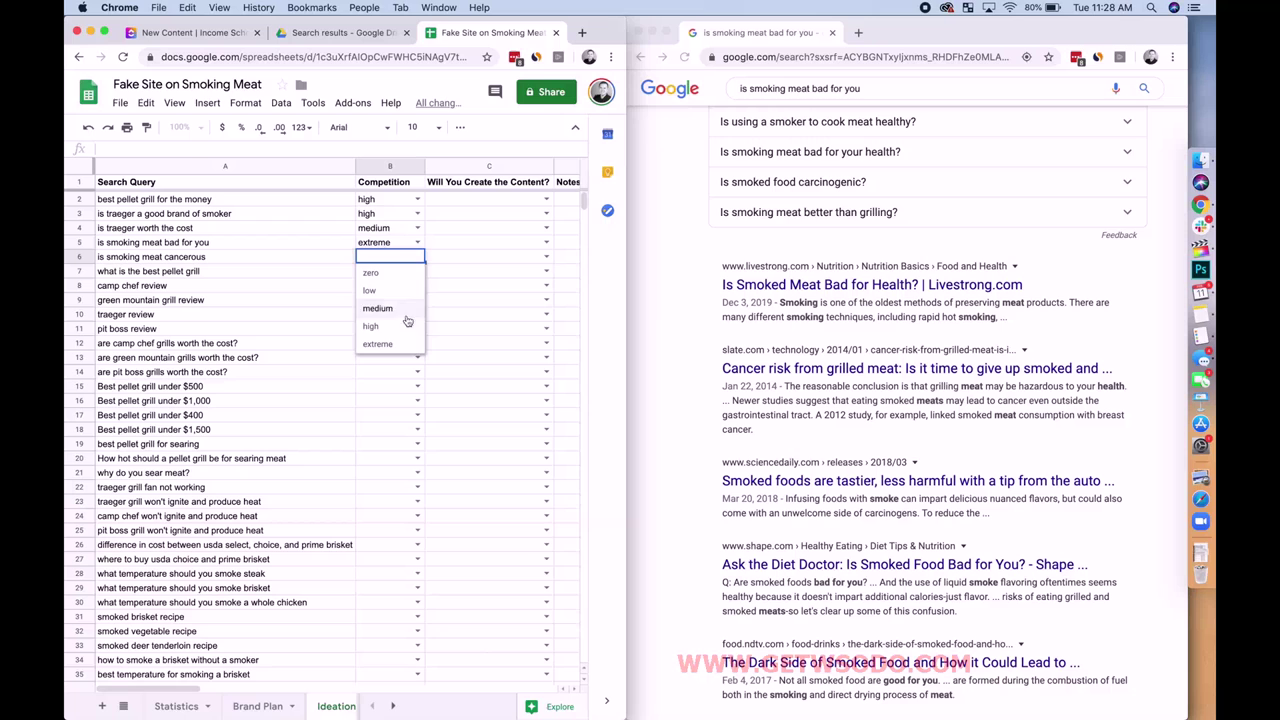
{"action": "left_click", "coordinate": [398, 341]}
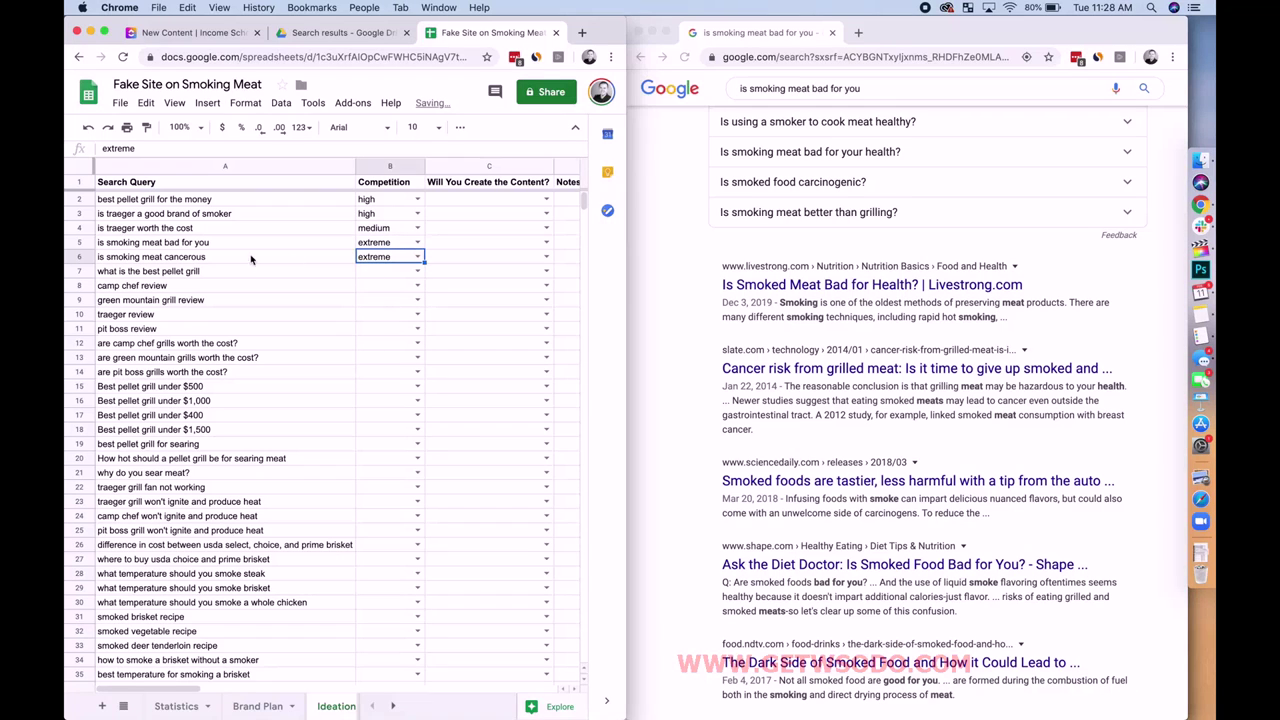
Step: Delete row 7 containing the query "what is the best pellet grill"
{"action": "left_click", "coordinate": [239, 272]}
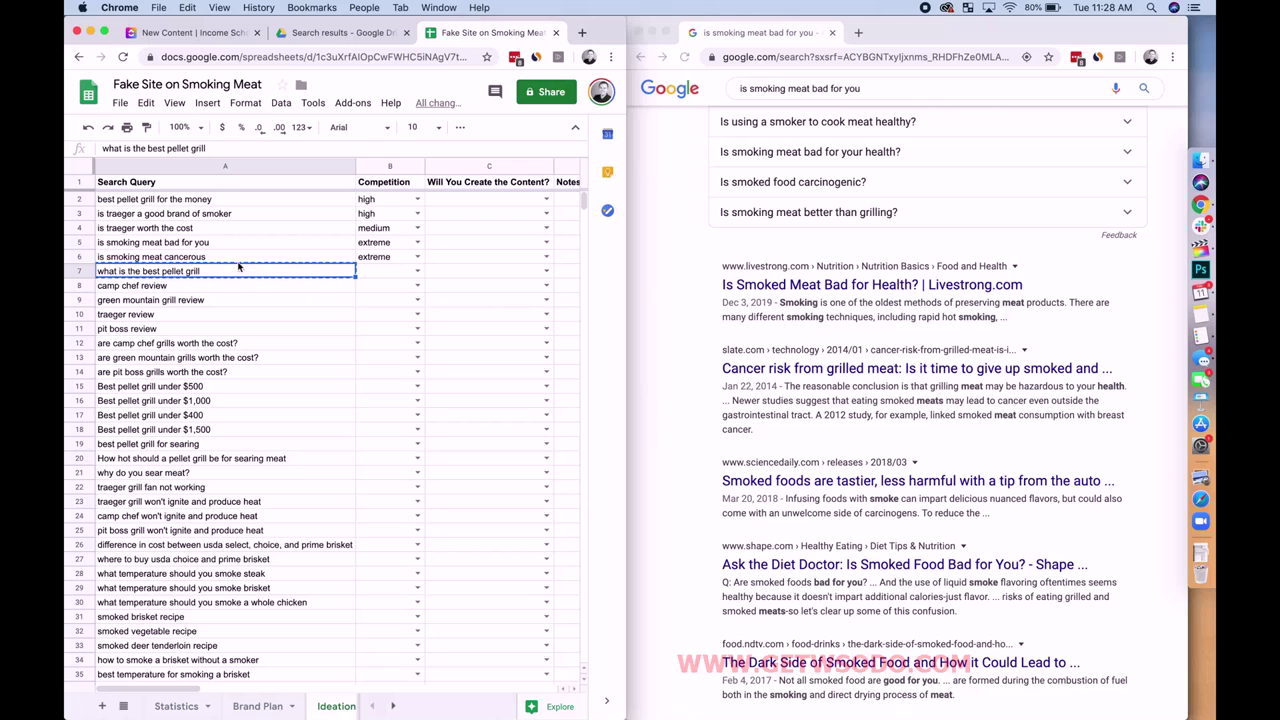
{"action": "left_click", "coordinate": [386, 275]}
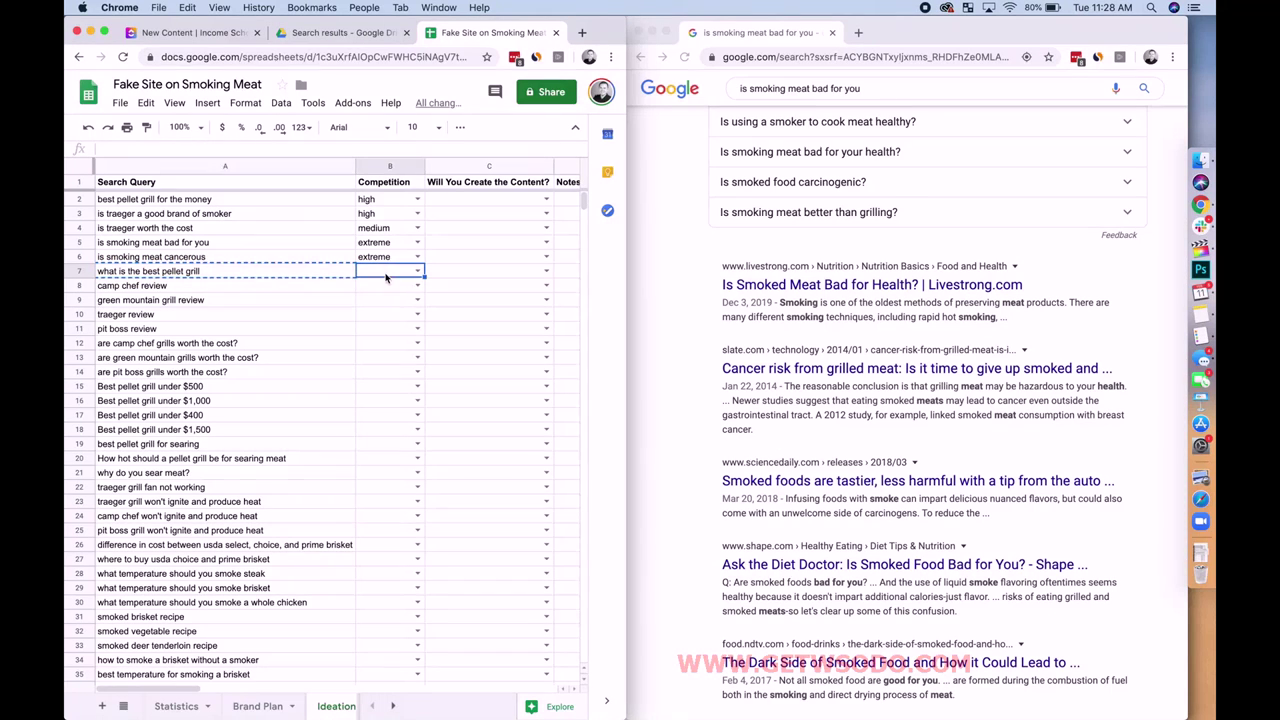
{"action": "left_click", "coordinate": [88, 271]}
{"action": "right_click", "coordinate": [88, 271]}
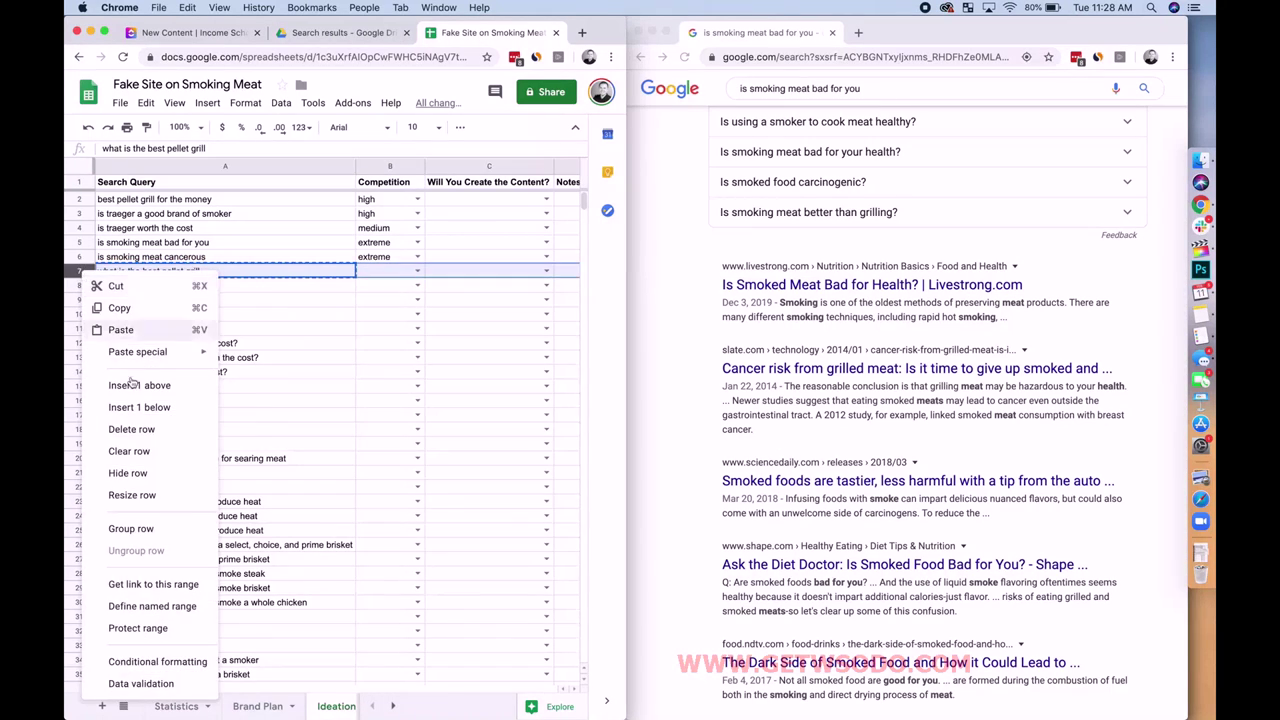
{"action": "left_click", "coordinate": [148, 437]}
Step: Copy "camp chef review" from A7, search Google for it and review the competing results
{"action": "left_click", "coordinate": [305, 266]}
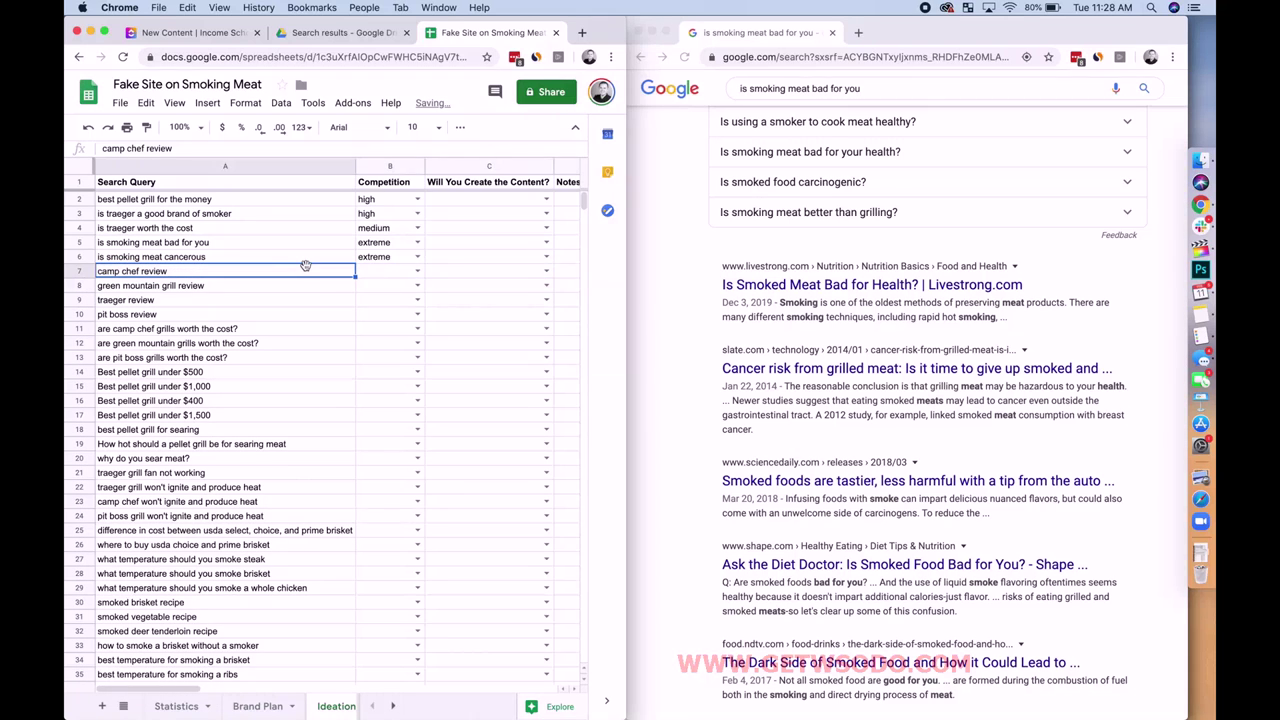
{"action": "key", "text": "cmd+c"}
{"action": "left_click", "coordinate": [853, 88]}
{"action": "key", "text": "cmd+a"}
{"action": "key", "text": "cmd+v"}
{"action": "key", "text": "Return"}
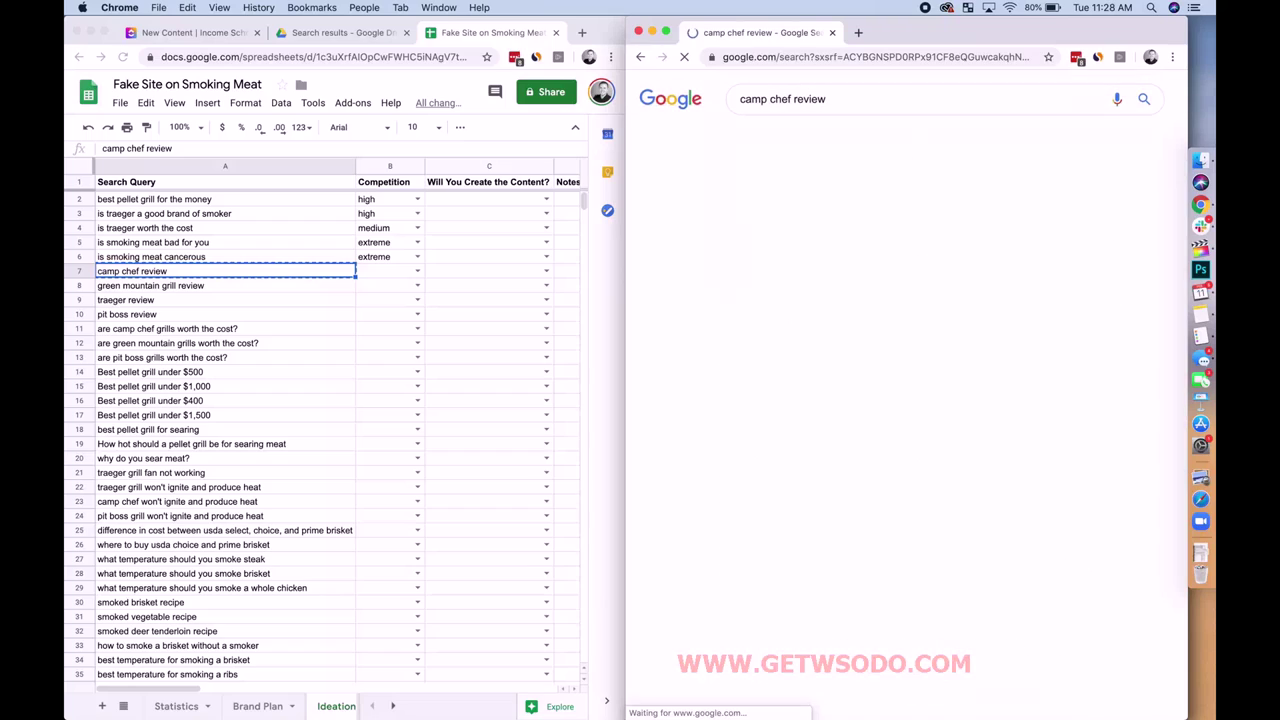
{"action": "scroll", "coordinate": [695, 320], "scroll_direction": "down", "scroll_amount": 10}
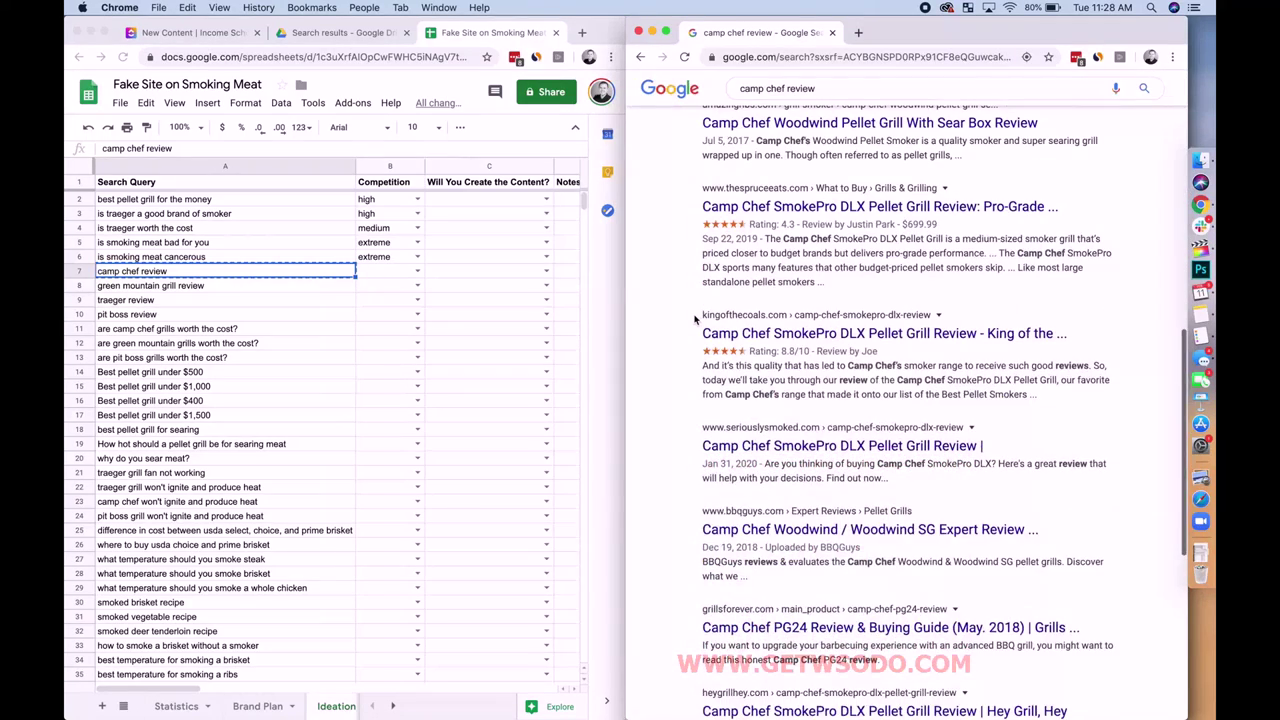
{"action": "scroll", "coordinate": [700, 320], "scroll_direction": "up", "scroll_amount": 10}
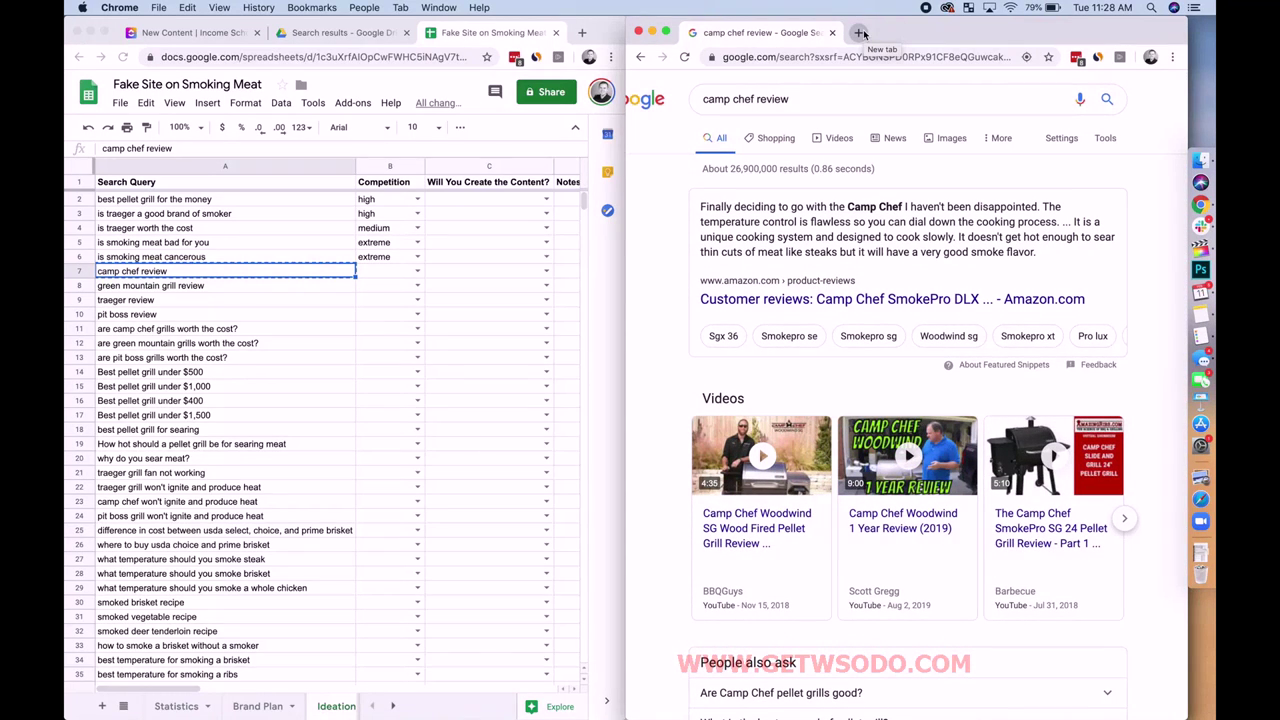
Step: Open Amazon in a new browser tab and search it for "camp chef smoker"
{"action": "left_click", "coordinate": [862, 33]}
{"action": "type", "text": "am"}
{"action": "key", "text": "Return"}
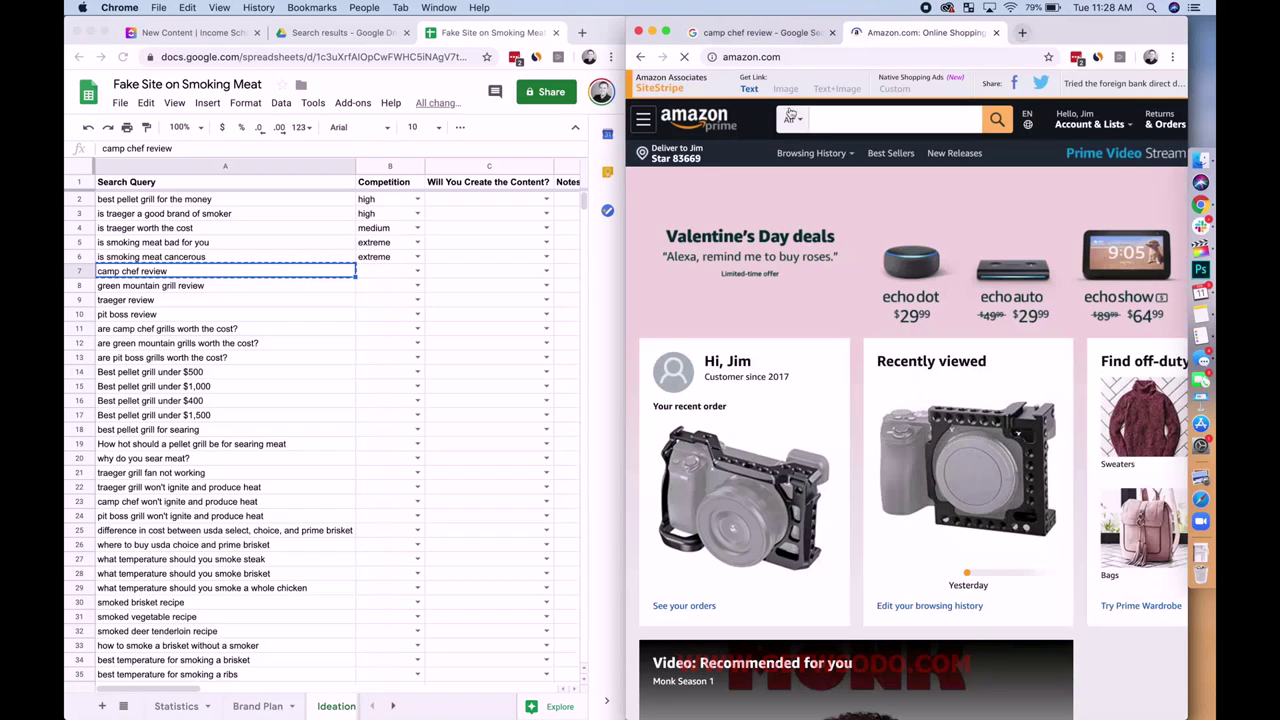
{"action": "type", "text": "camp "}
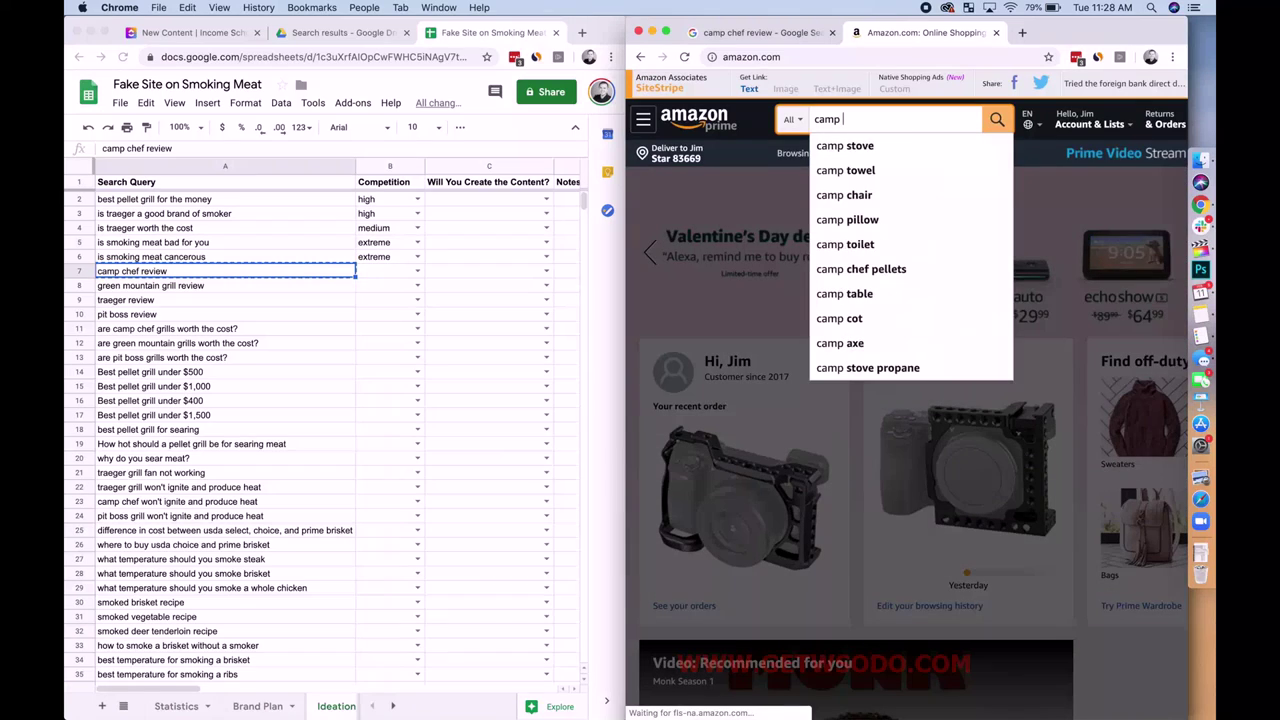
{"action": "type", "text": "chef smoker"}
{"action": "key", "text": "Return"}
Step: Examine the Camp Chef smoker models in the Amazon results, comparing their names, prices and review counts
{"action": "scroll", "coordinate": [903, 328], "scroll_direction": "down", "scroll_amount": 3}
{"action": "scroll", "coordinate": [903, 328], "scroll_direction": "right", "scroll_amount": 2}
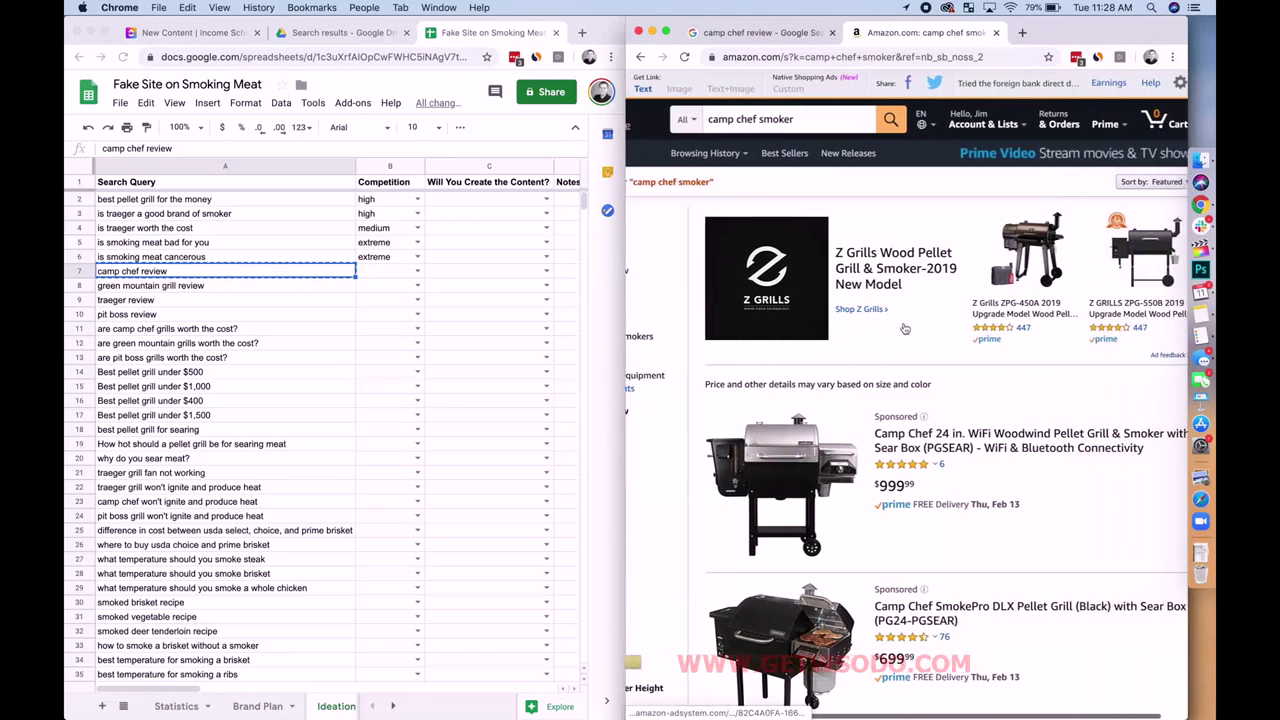
{"action": "scroll", "coordinate": [1001, 560], "scroll_direction": "down", "scroll_amount": 2}
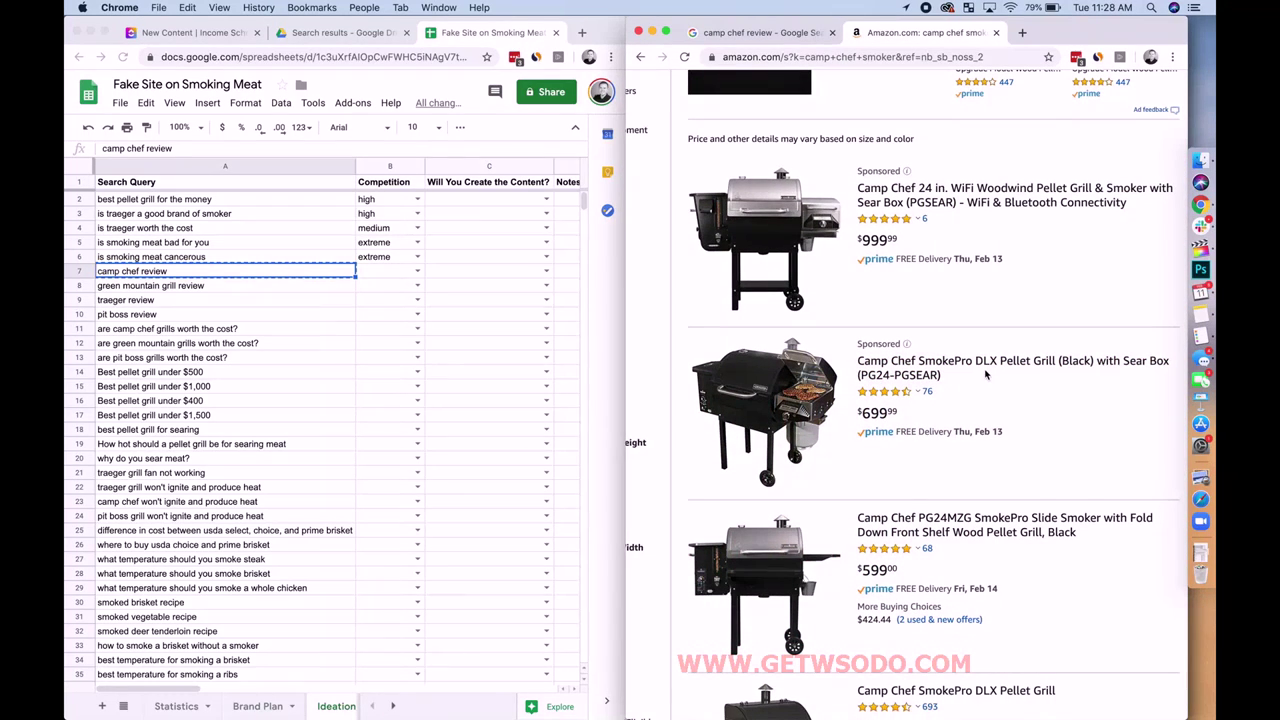
{"action": "scroll", "coordinate": [985, 374], "scroll_direction": "down", "scroll_amount": 5}
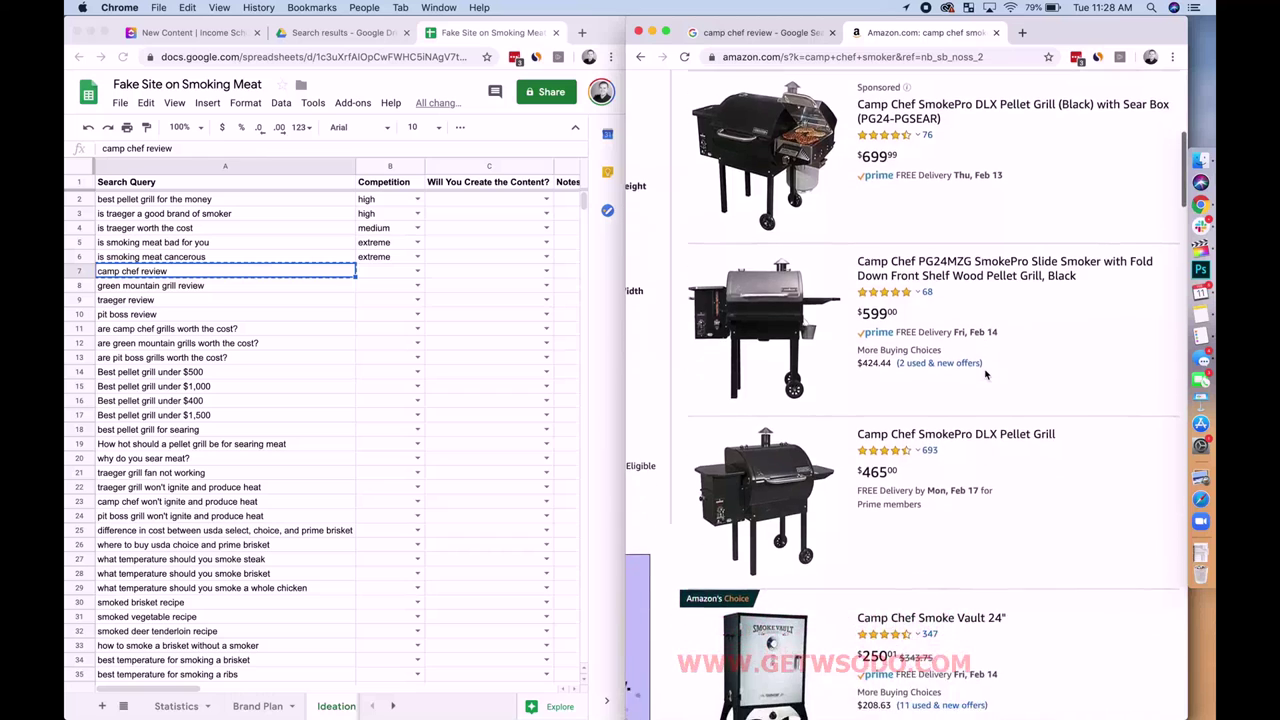
{"action": "scroll", "coordinate": [985, 374], "scroll_direction": "down", "scroll_amount": 2}
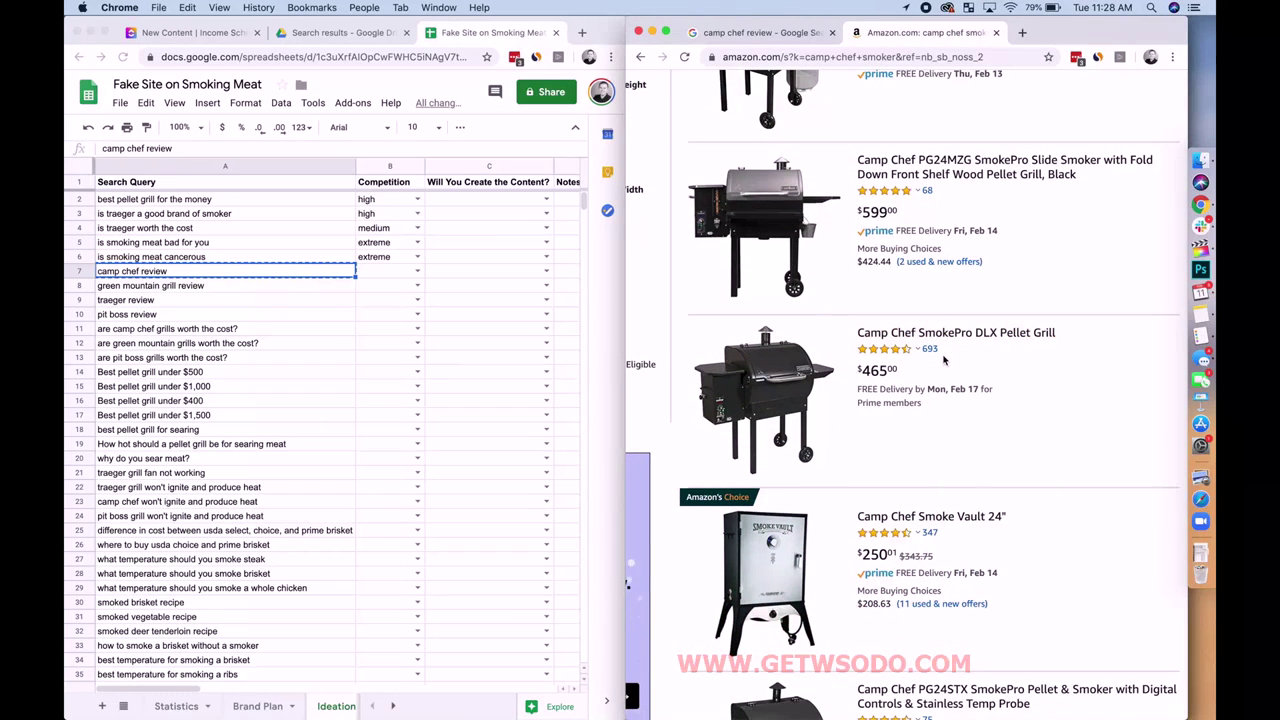
{"action": "scroll", "coordinate": [943, 360], "scroll_direction": "down", "scroll_amount": 10}
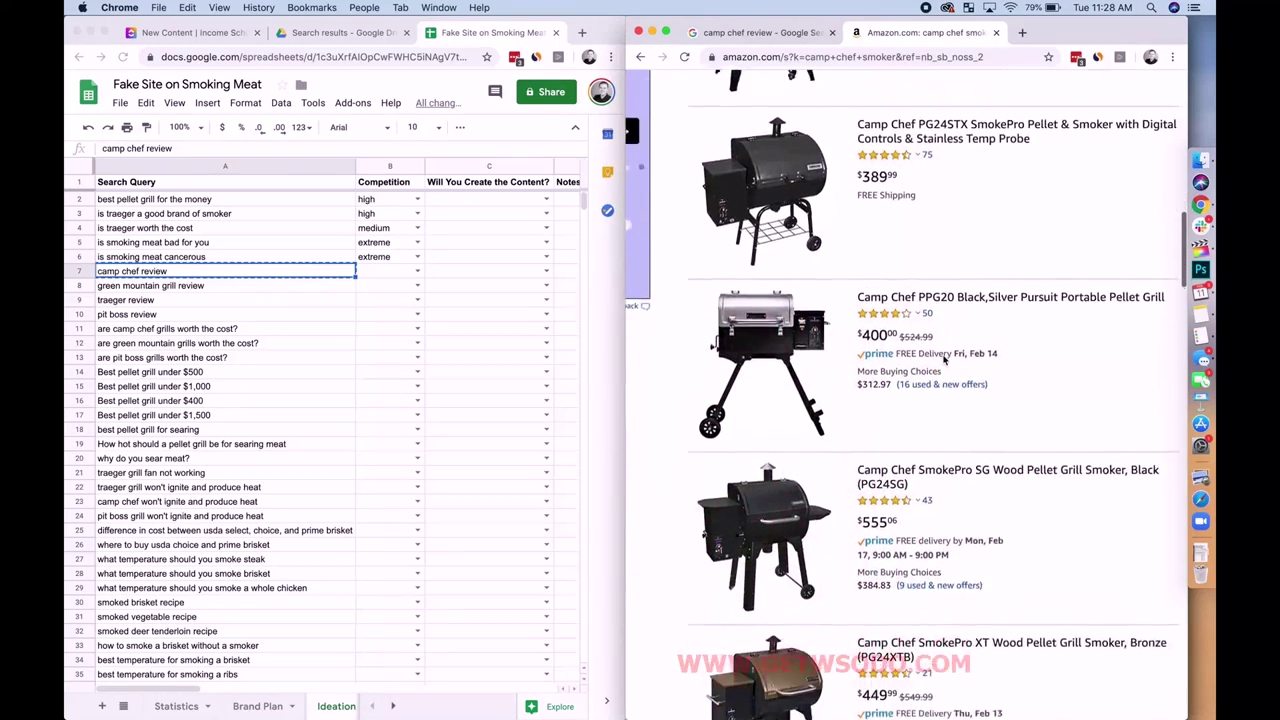
{"action": "scroll", "coordinate": [943, 360], "scroll_direction": "down", "scroll_amount": 6}
{"action": "scroll", "coordinate": [944, 360], "scroll_direction": "up", "scroll_amount": 15}
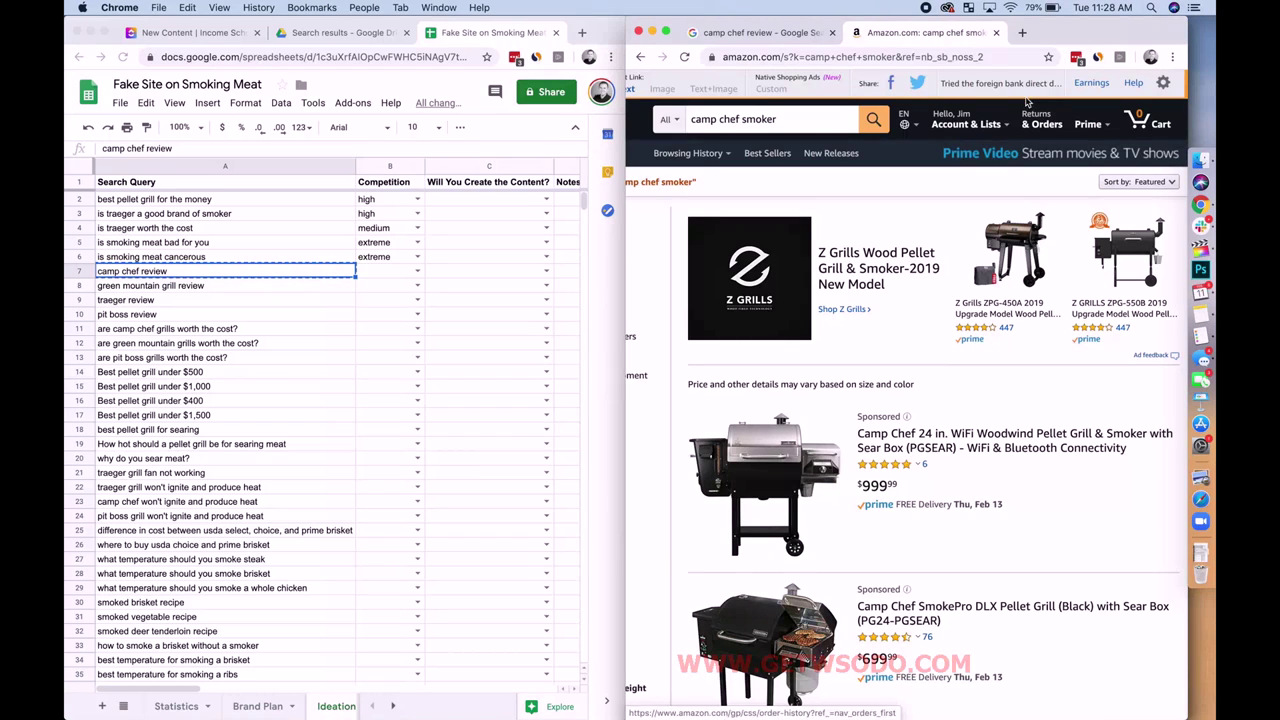
Step: Search Google for "camp chef smokers" in a new browser tab and open Camp Chef's Outdoor Smokers & Grills page
{"action": "left_click", "coordinate": [1022, 32]}
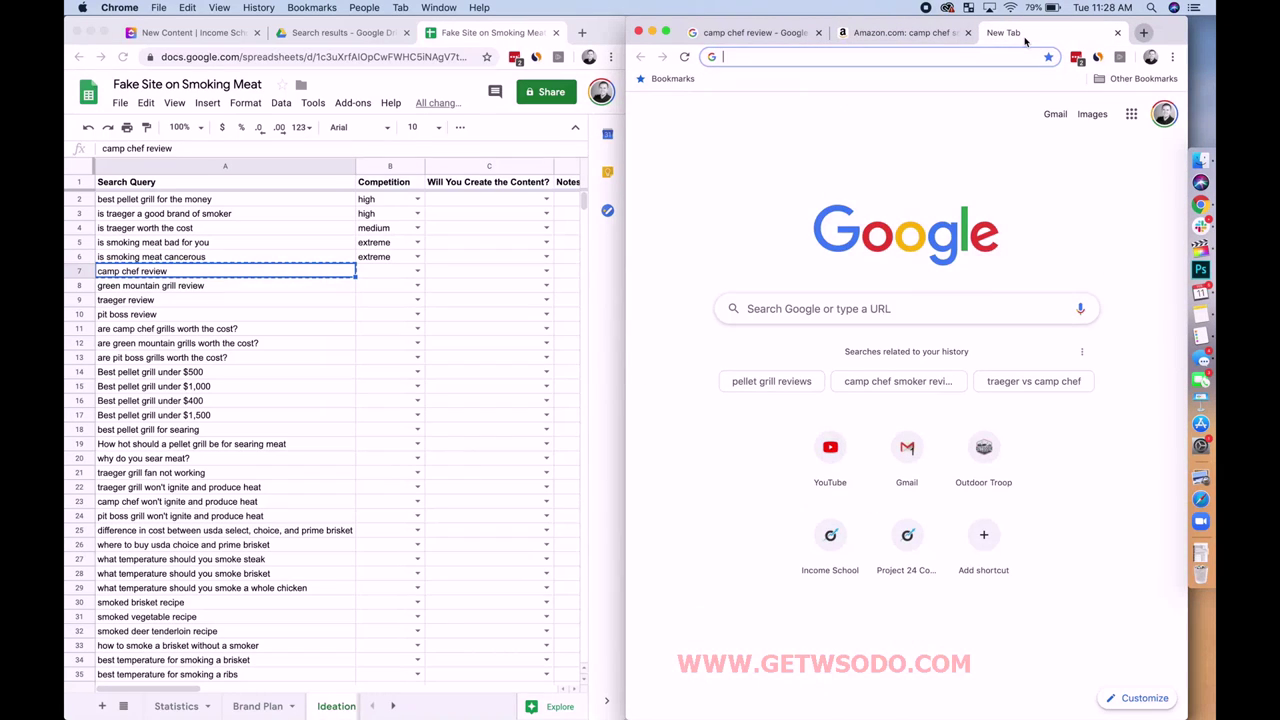
{"action": "type", "text": "camp che"}
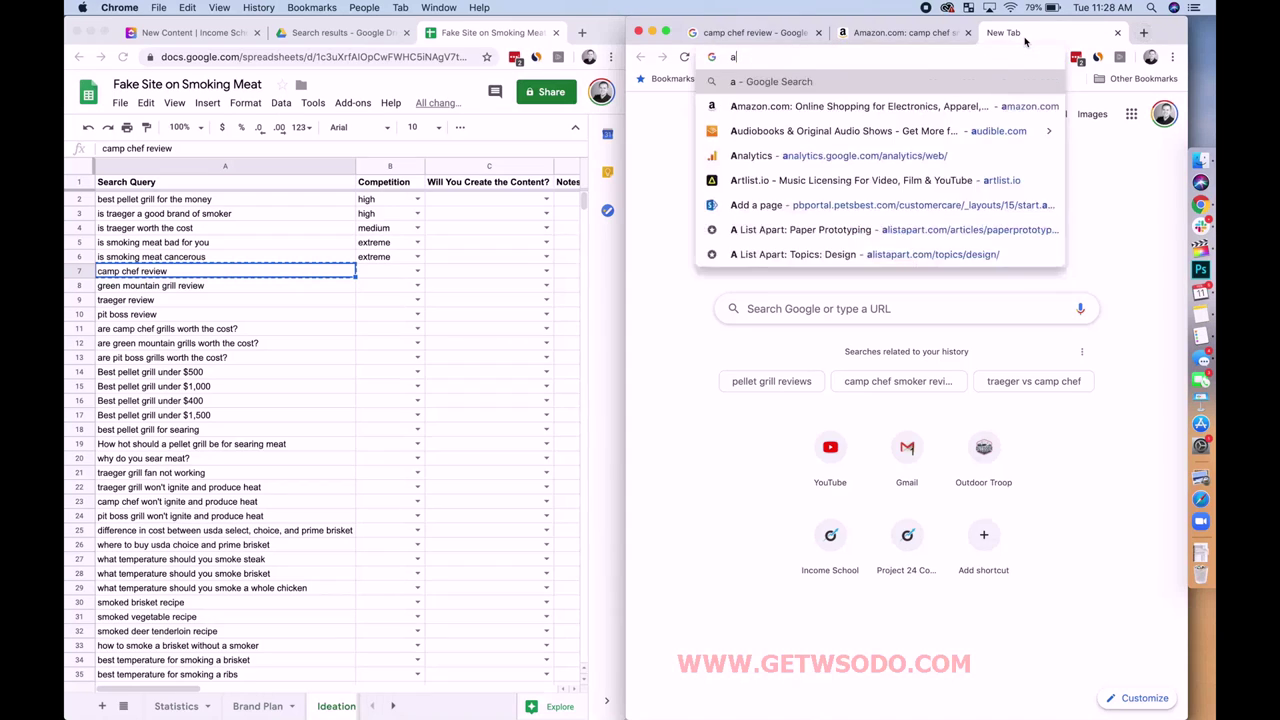
{"action": "type", "text": "f smokers"}
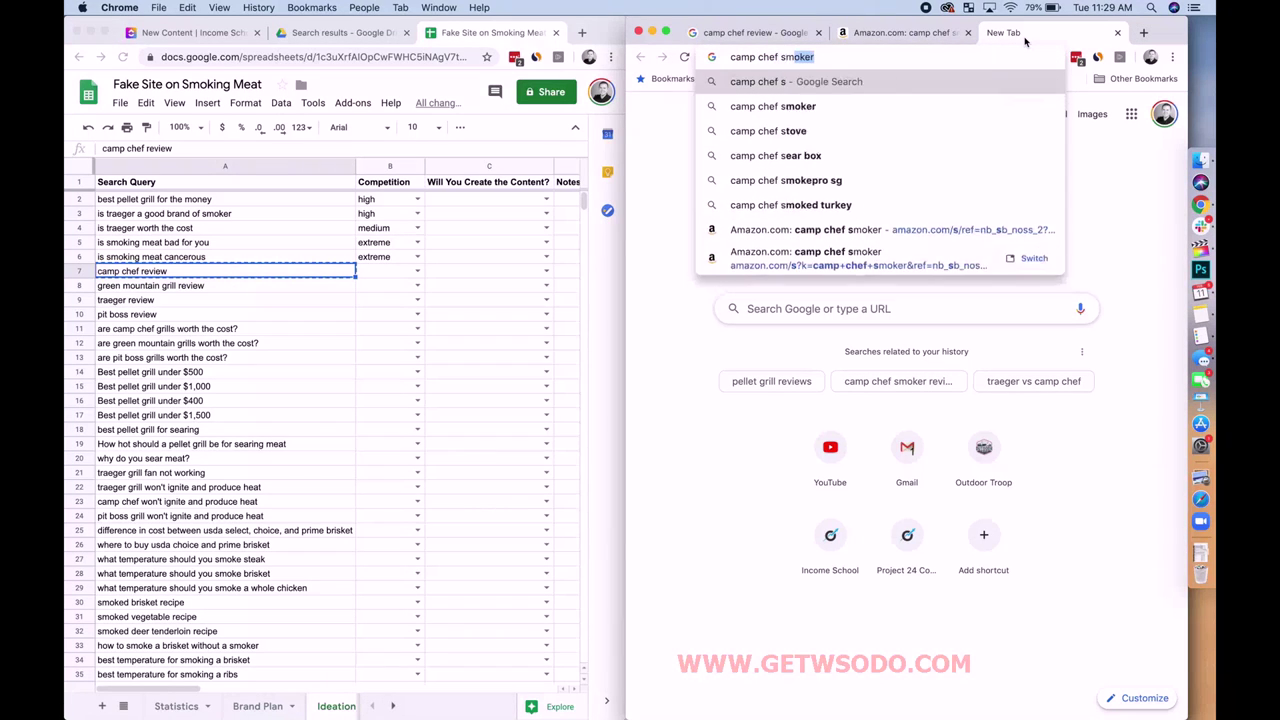
{"action": "key", "text": "Return"}
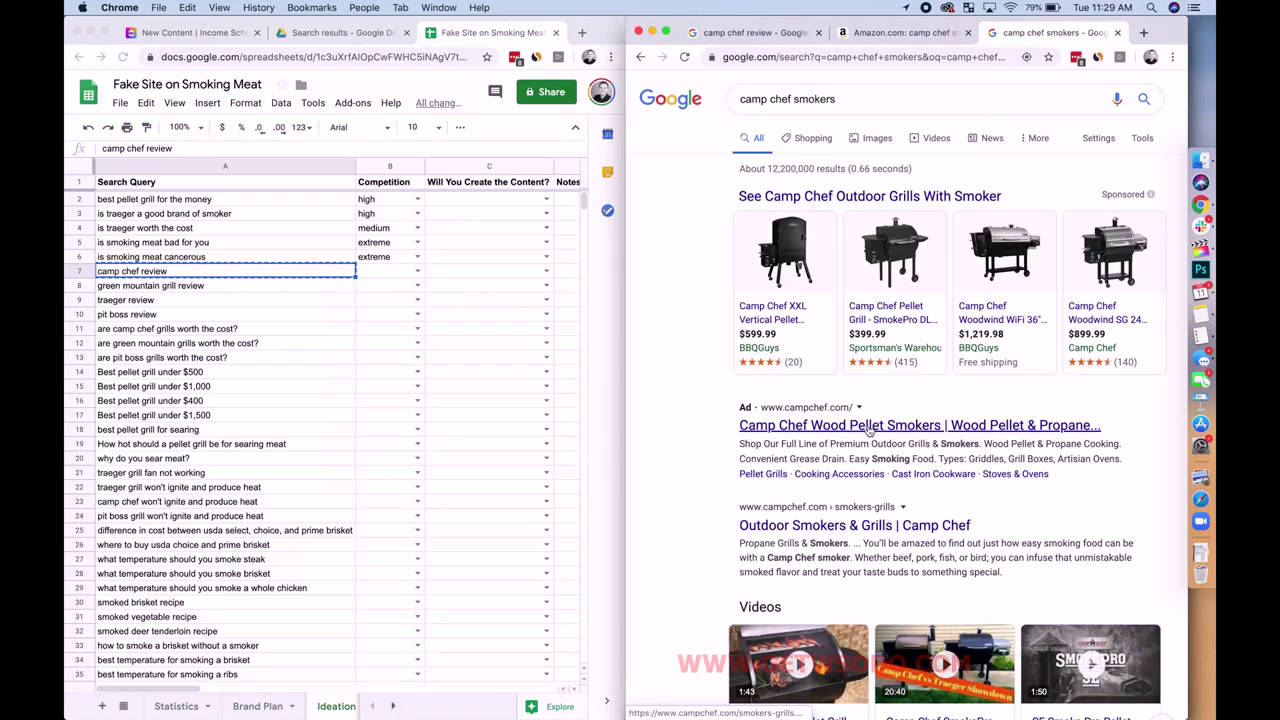
{"action": "left_click", "coordinate": [826, 533]}
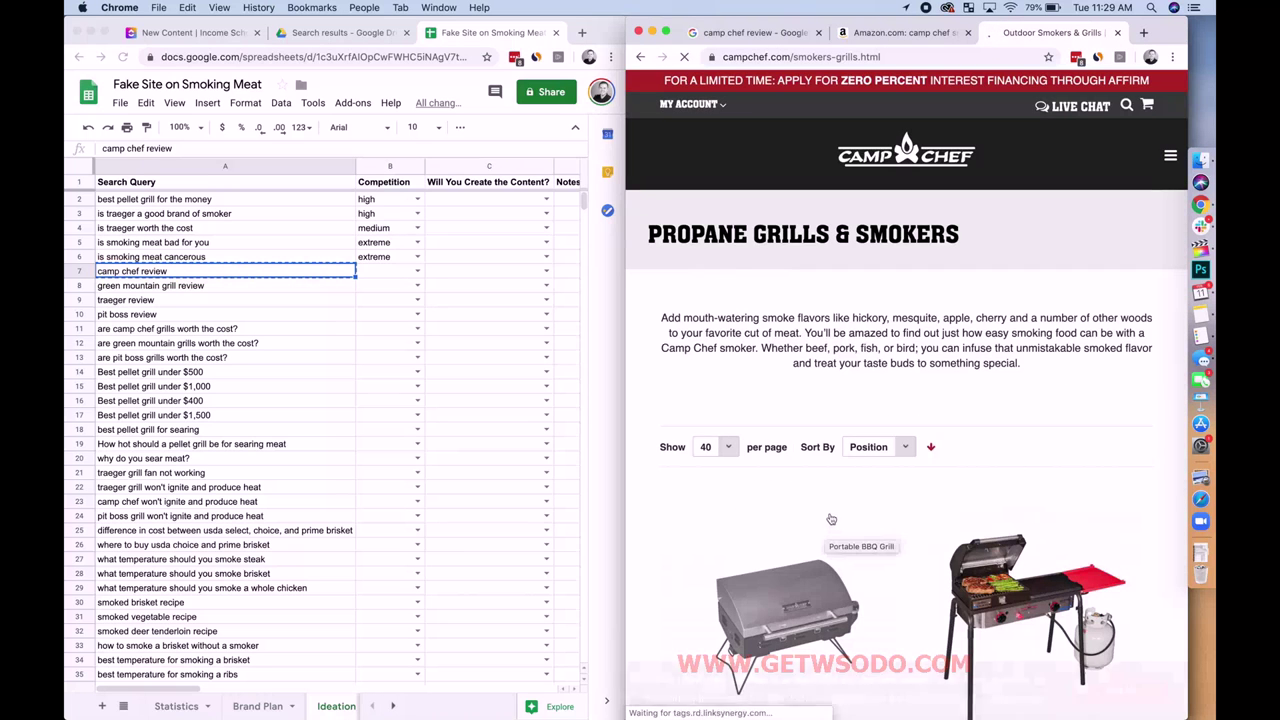
Step: Look through the models on Camp Chef's Propane Grills & Smokers page, then close that browser tab
{"action": "left_click", "coordinate": [897, 455]}
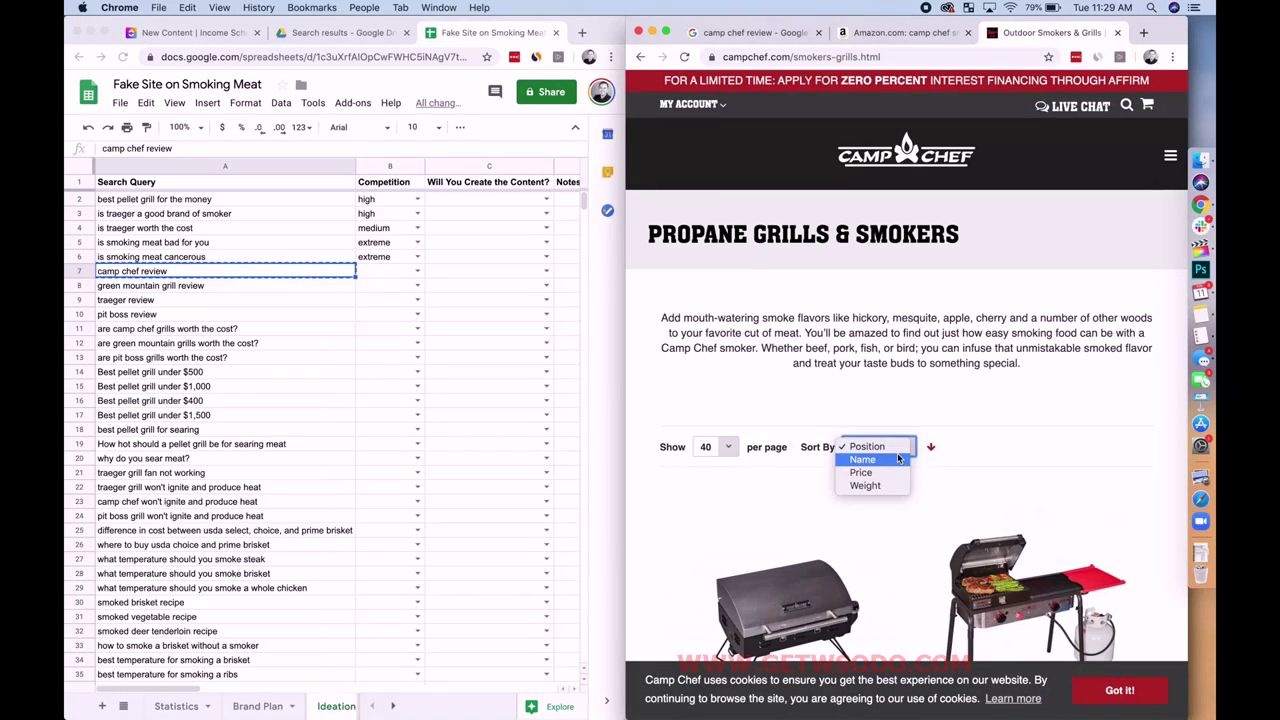
{"action": "scroll", "coordinate": [1065, 388], "scroll_direction": "down", "scroll_amount": 10}
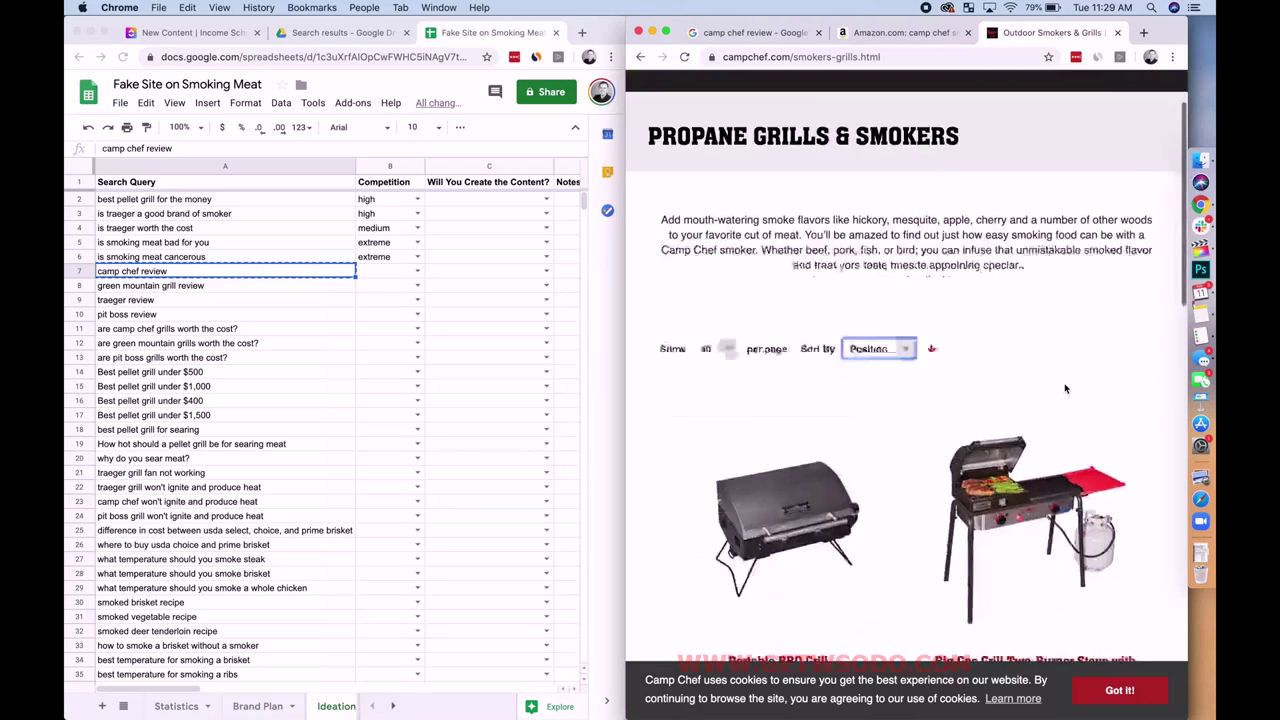
{"action": "scroll", "coordinate": [1065, 388], "scroll_direction": "up", "scroll_amount": 10}
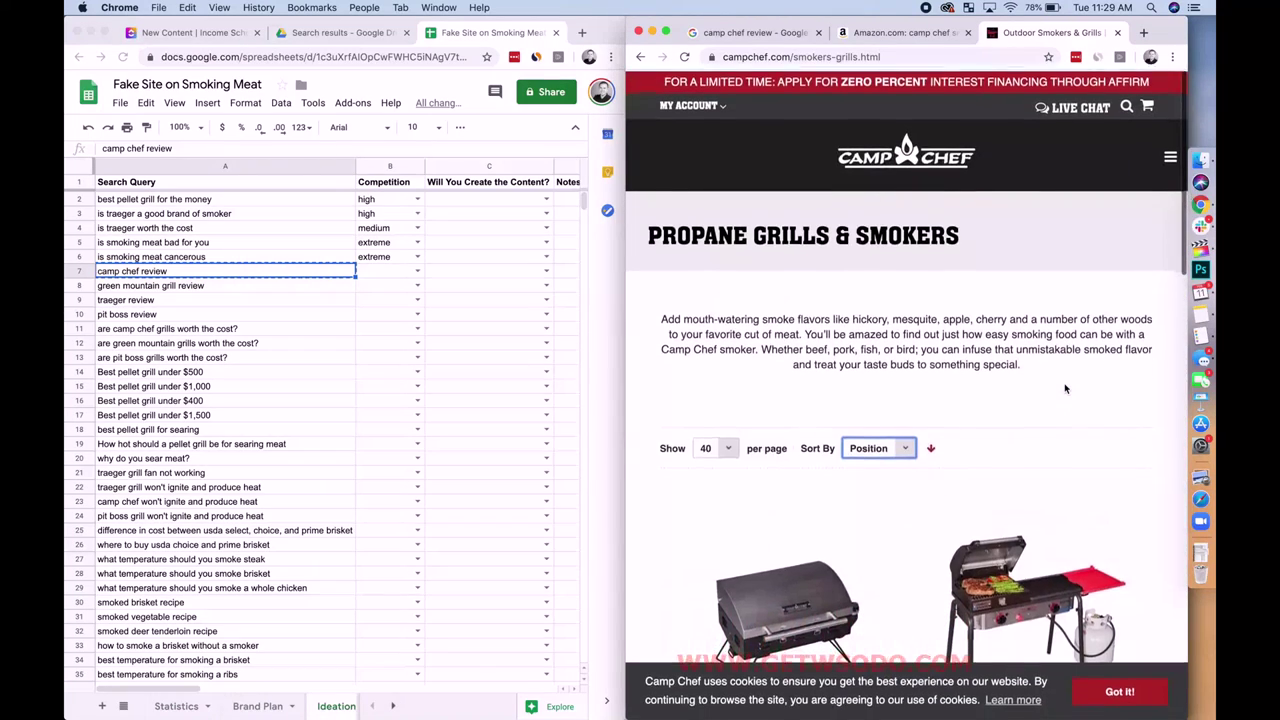
{"action": "scroll", "coordinate": [1065, 388], "scroll_direction": "down", "scroll_amount": 10}
{"action": "scroll", "coordinate": [1064, 383], "scroll_direction": "down", "scroll_amount": 5}
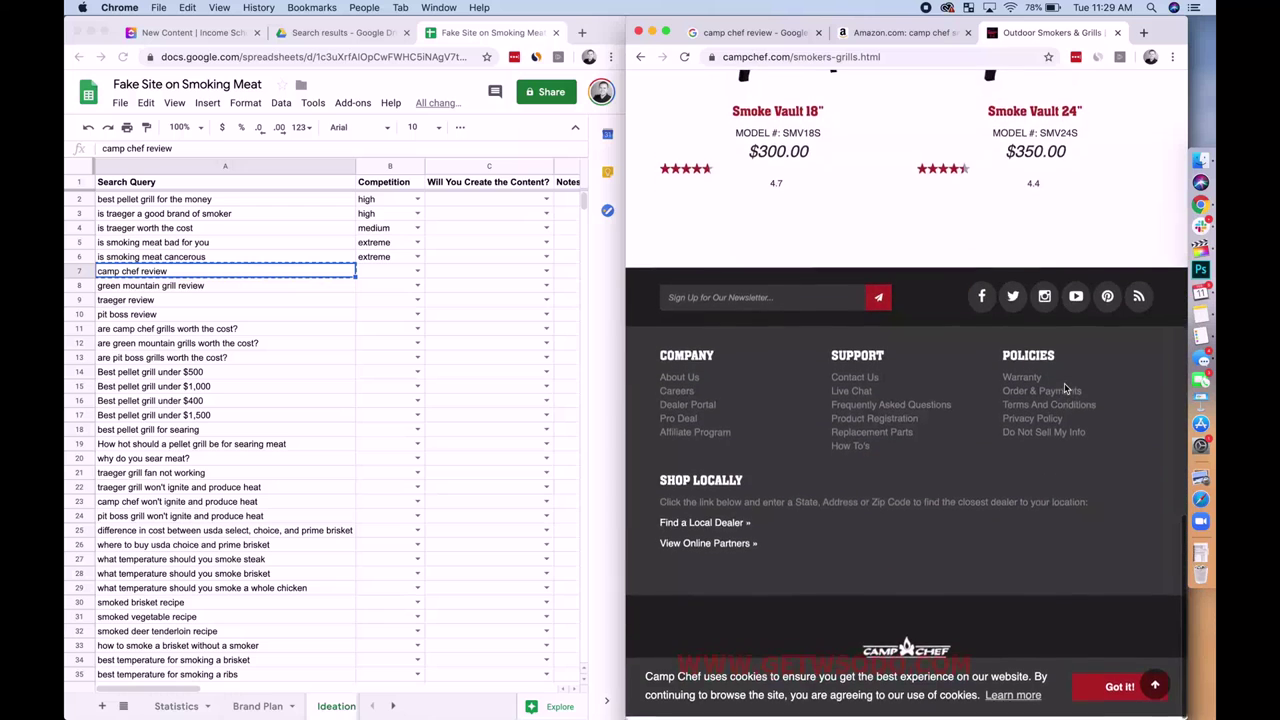
{"action": "left_click", "coordinate": [1119, 33]}
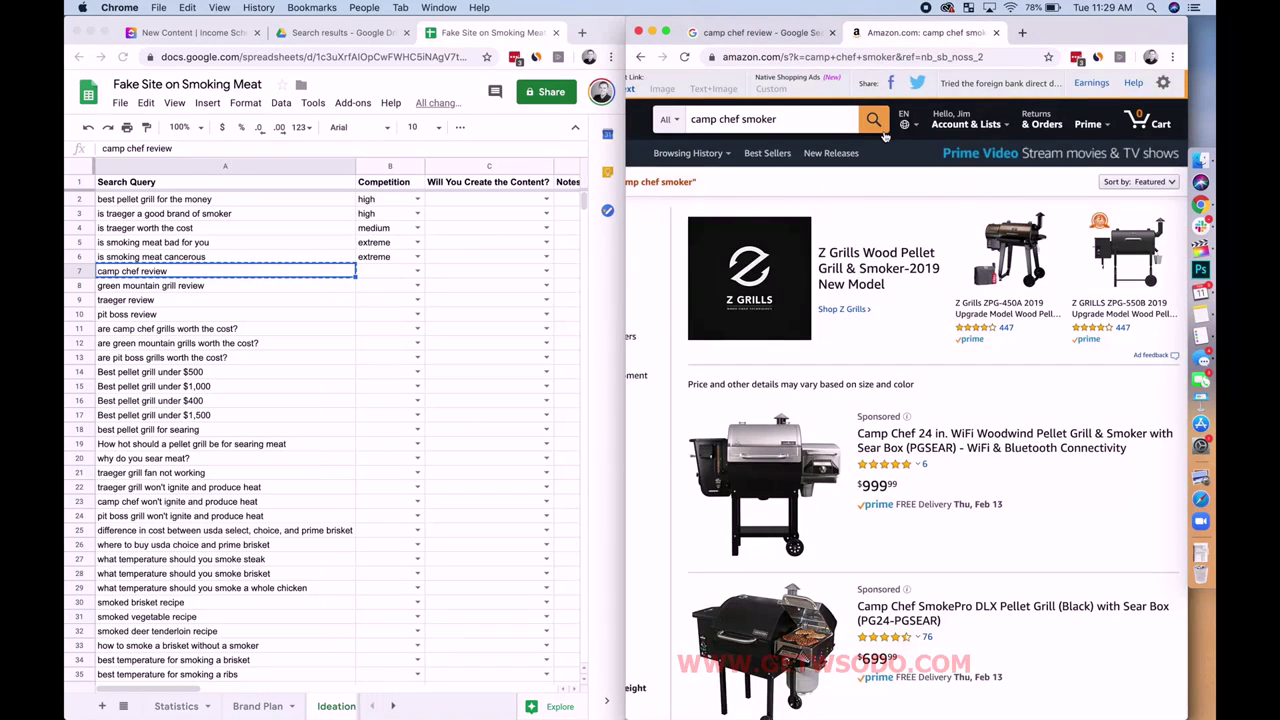
Step: Return to the "camp chef review" Google results and refine the search to "camp chef smokepro dlx review"
{"action": "left_click", "coordinate": [740, 36]}
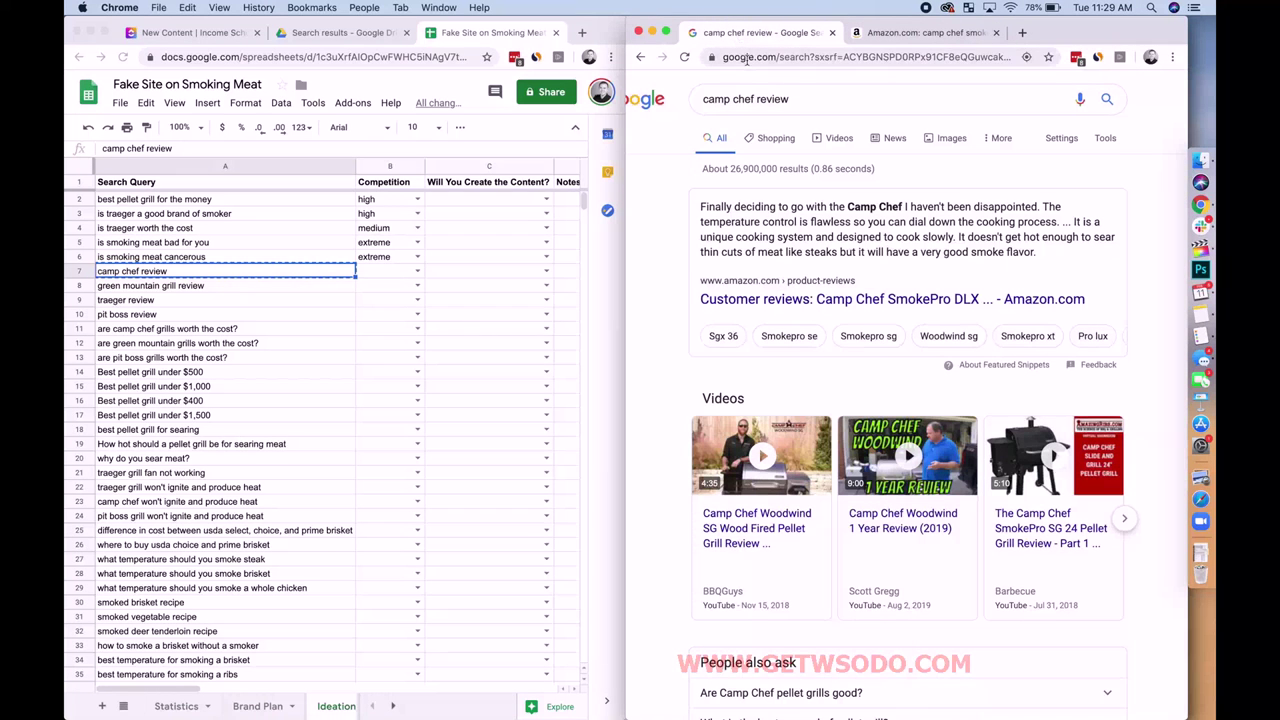
{"action": "left_click", "coordinate": [755, 97]}
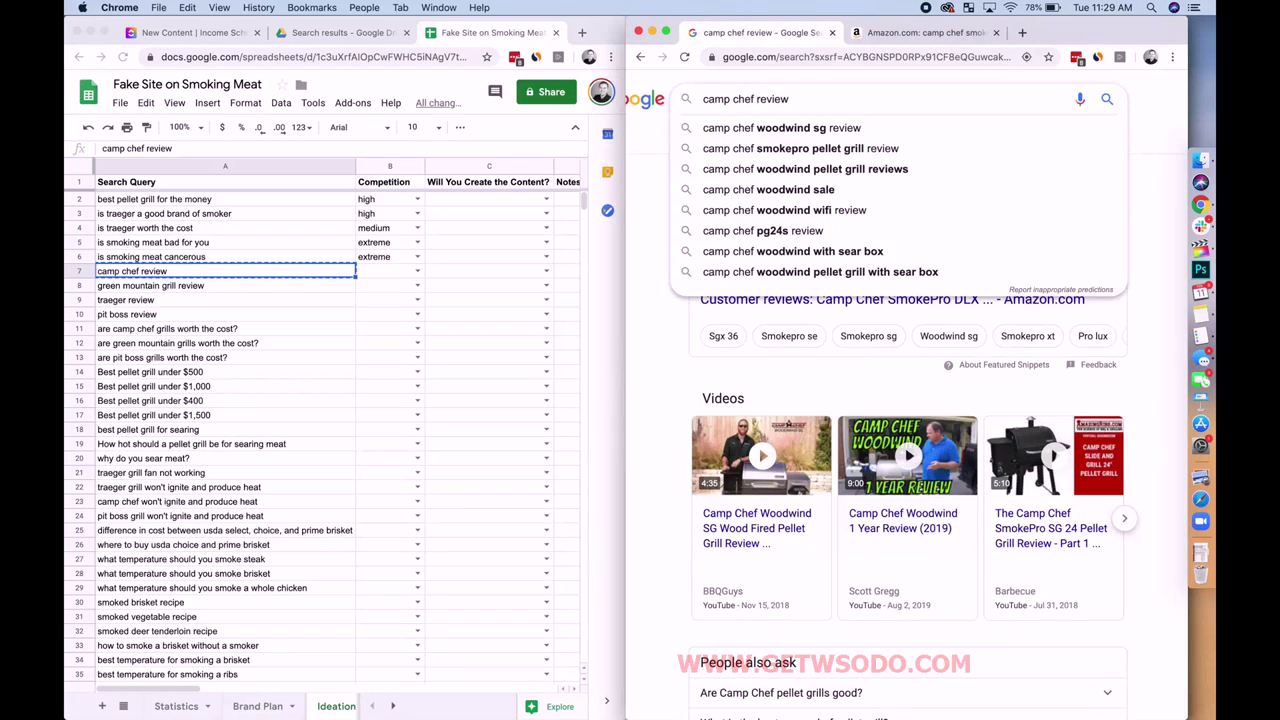
{"action": "type", "text": "smokepro dl"}
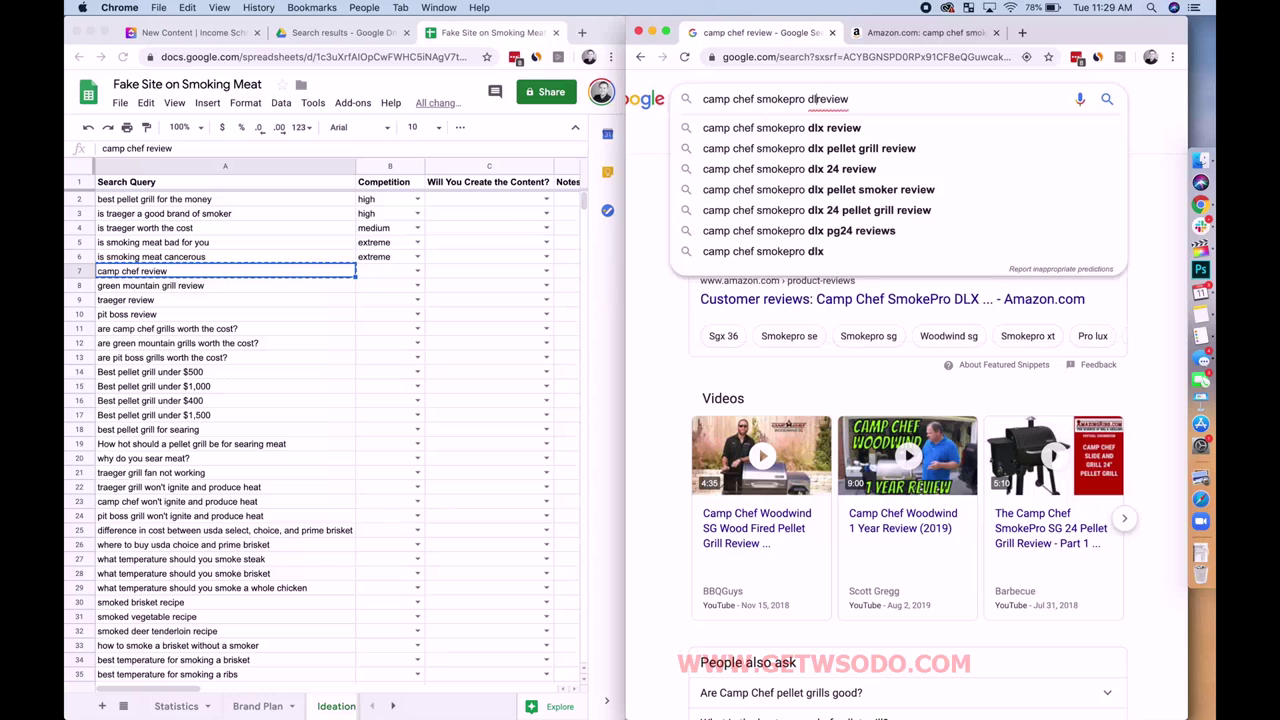
{"action": "type", "text": "x r"}
{"action": "key", "text": "Return"}
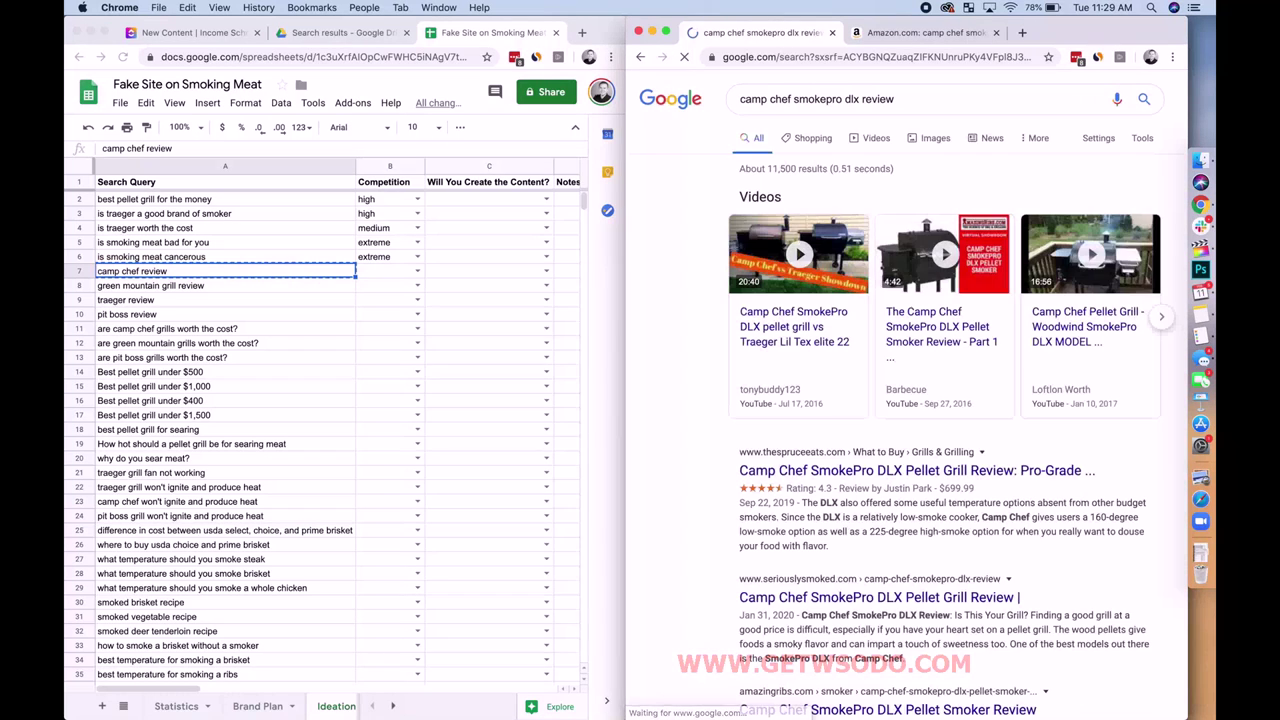
Step: Open the Camp Chef Woodwind SmokePro DLX review video, skim through several points of it, and return to the Google results
{"action": "mouse_move", "coordinate": [835, 307]}
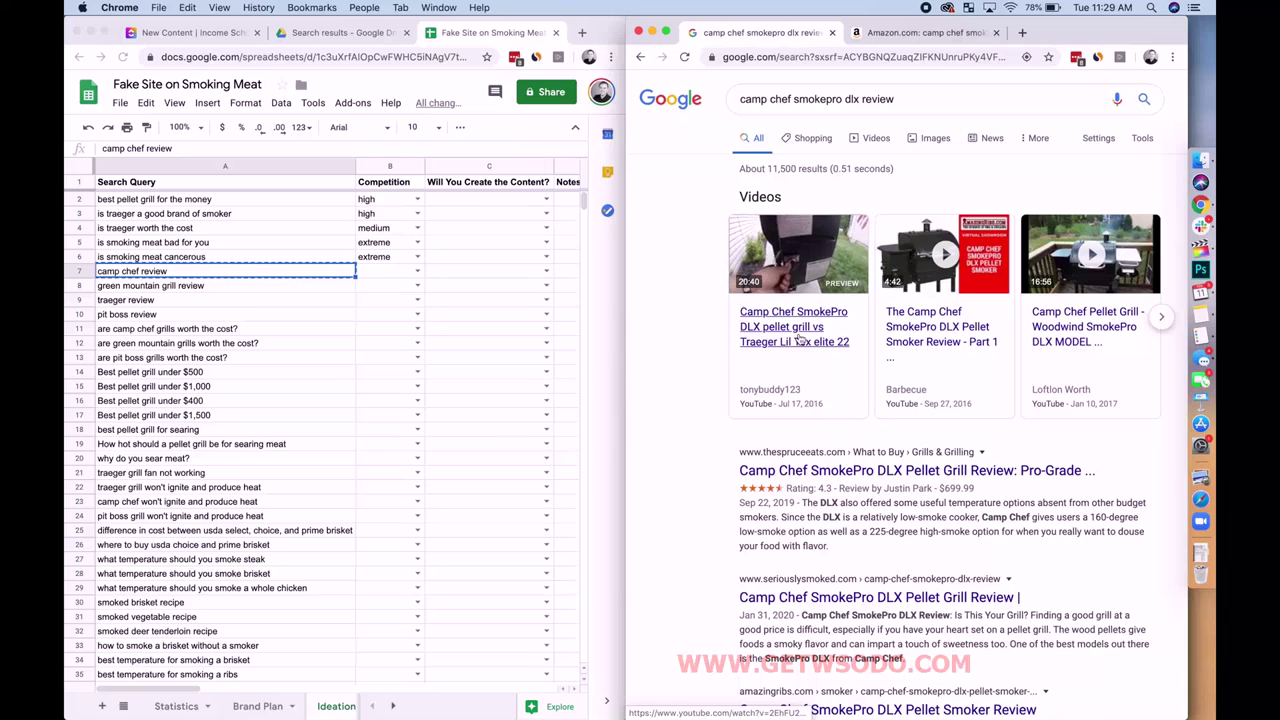
{"action": "left_click", "coordinate": [1061, 334]}
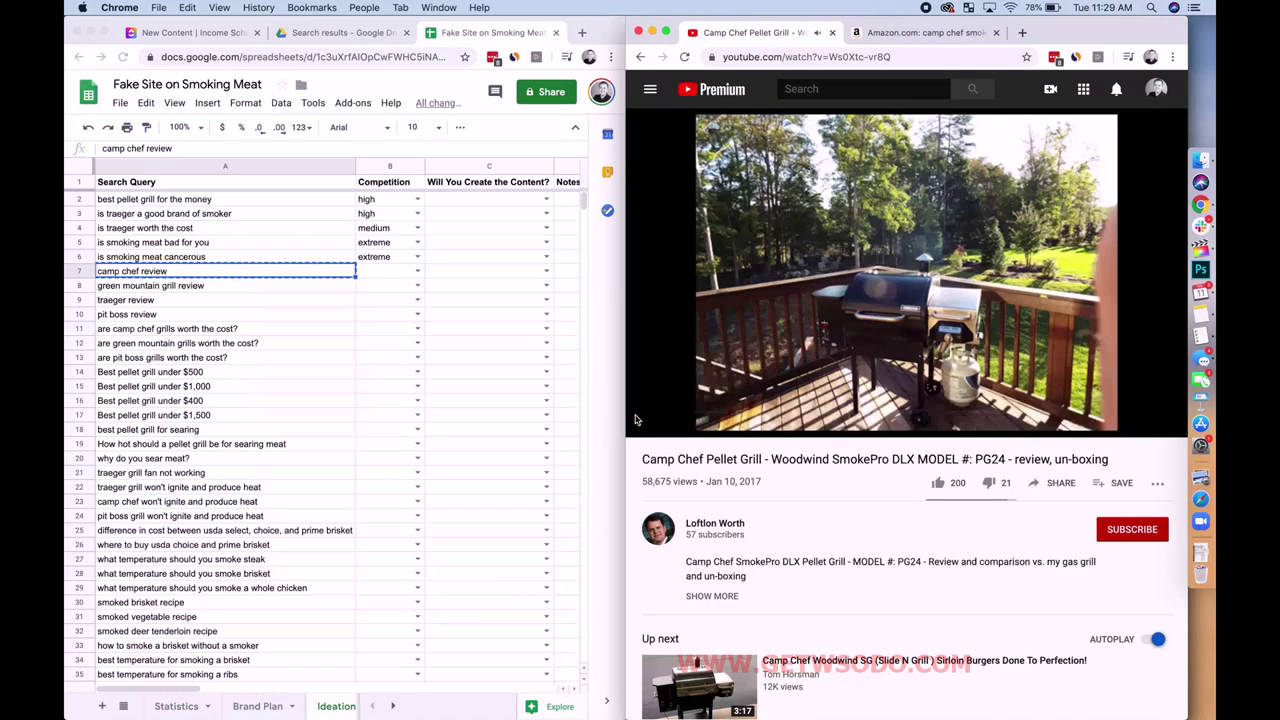
{"action": "left_click", "coordinate": [684, 413]}
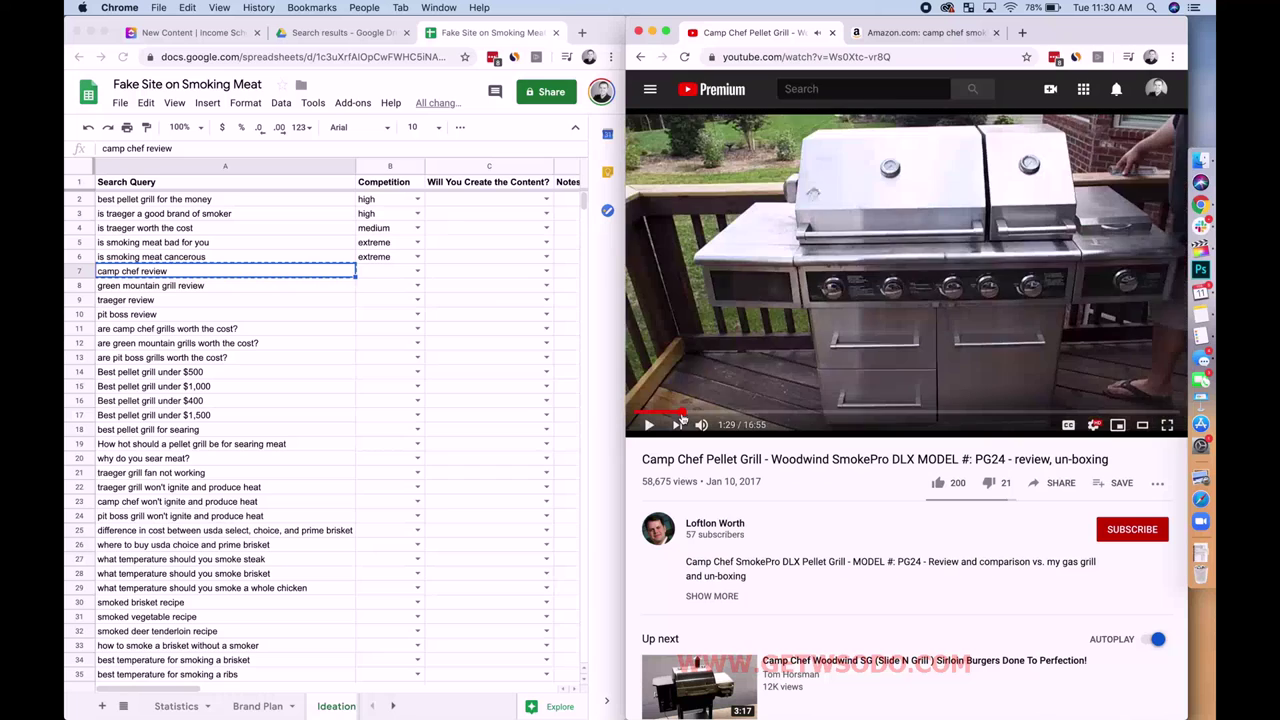
{"action": "left_click", "coordinate": [734, 412]}
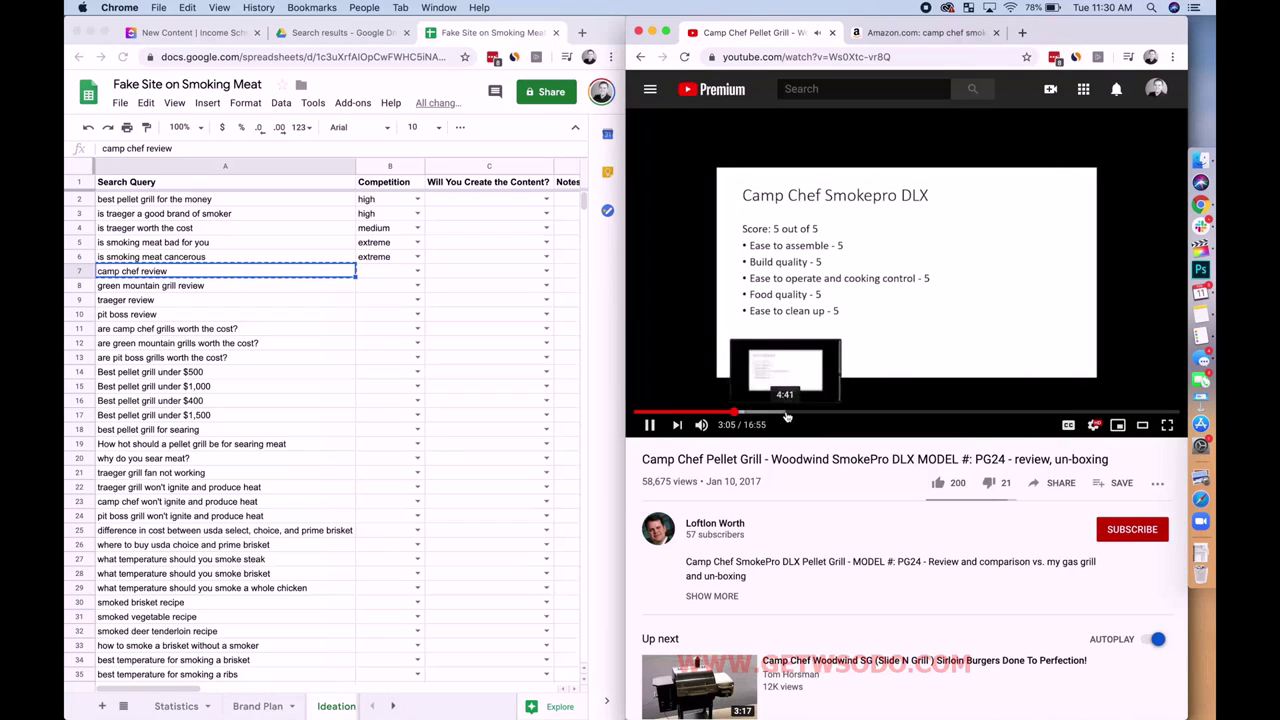
{"action": "left_click", "coordinate": [787, 413]}
{"action": "left_click", "coordinate": [649, 425]}
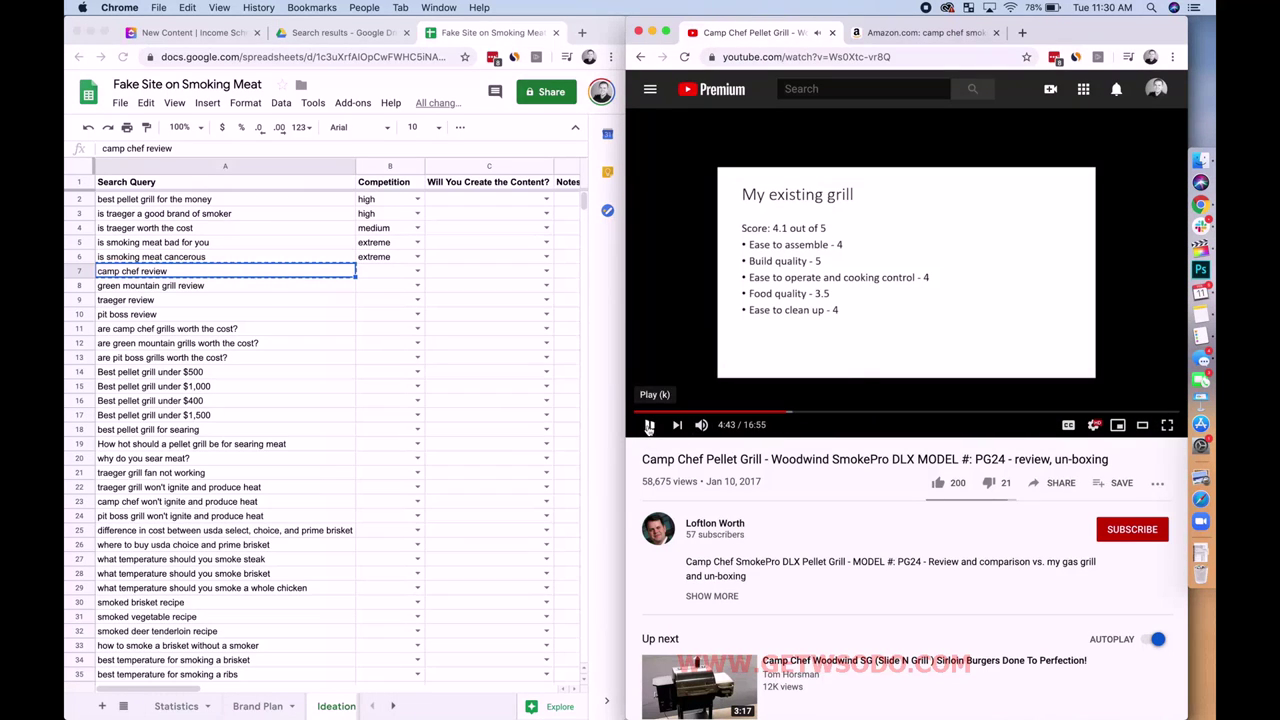
{"action": "left_click", "coordinate": [641, 57]}
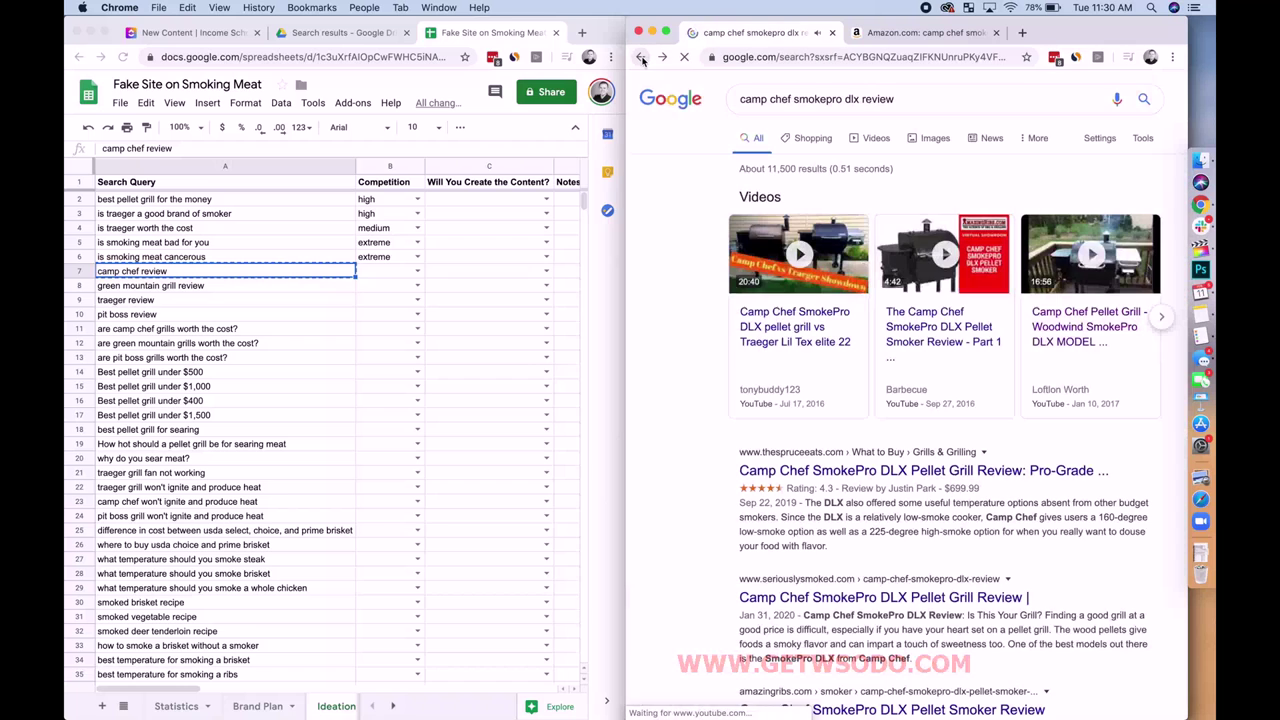
Step: Examine the Google results for "camp chef smokepro dlx review", checking which sites rank and how specific their reviews are
{"action": "scroll", "coordinate": [666, 437], "scroll_direction": "down", "scroll_amount": 5}
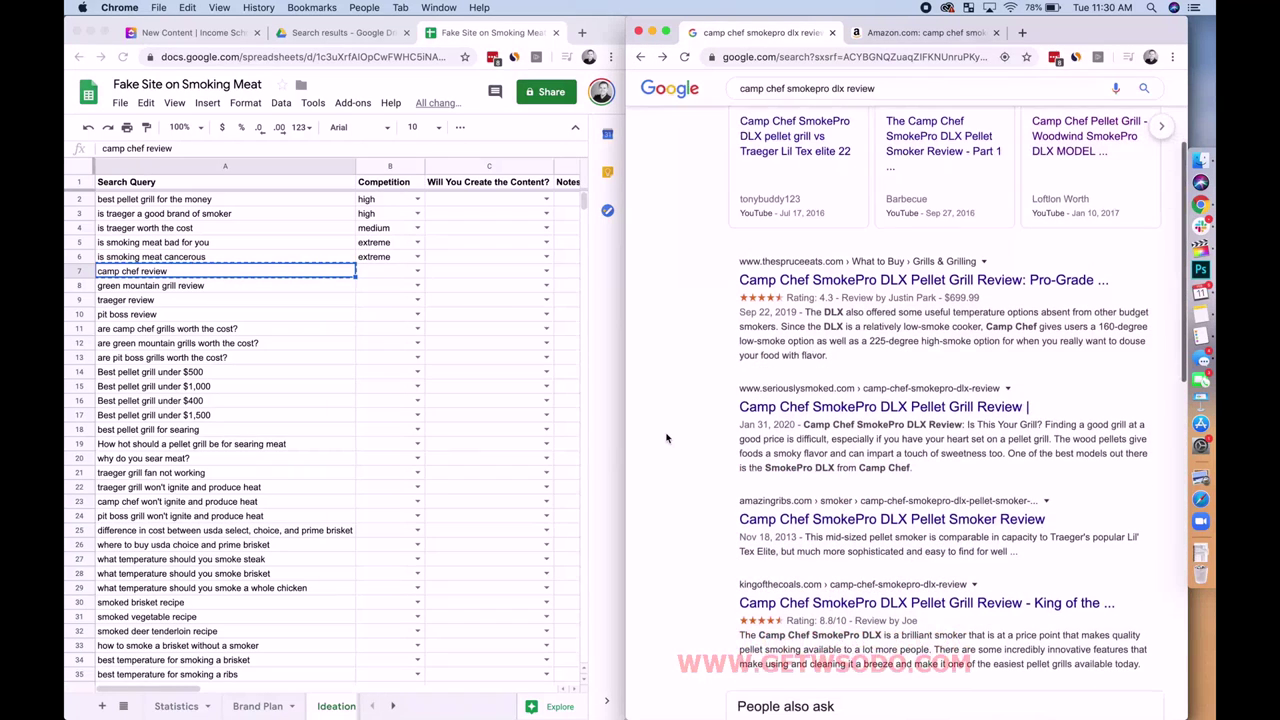
{"action": "left_click", "coordinate": [821, 293]}
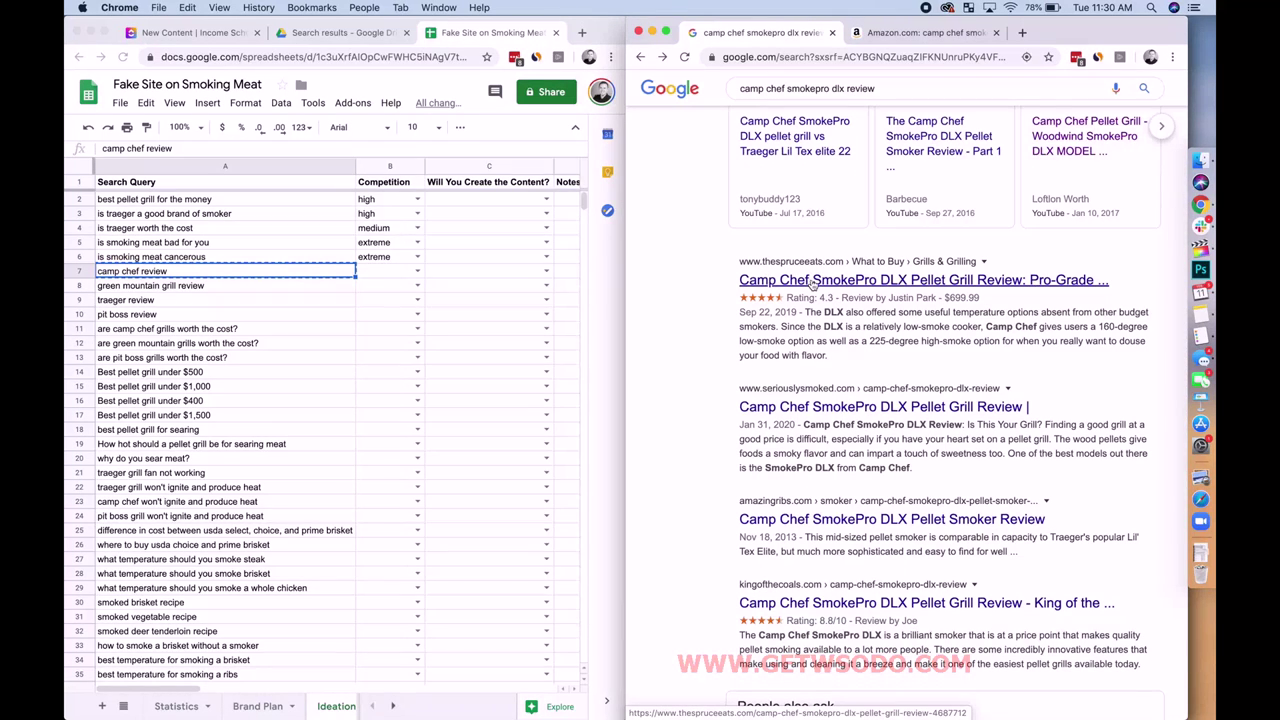
{"action": "scroll", "coordinate": [855, 388], "scroll_direction": "down", "scroll_amount": 3}
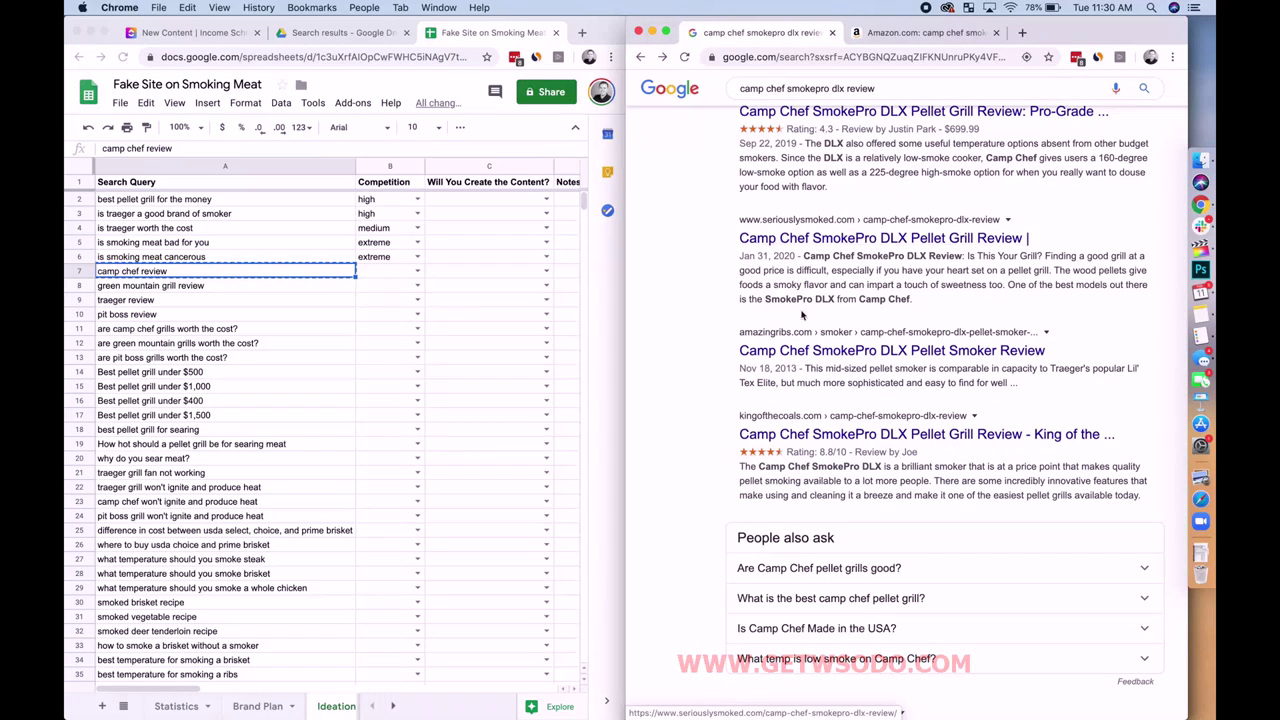
{"action": "scroll", "coordinate": [829, 415], "scroll_direction": "down", "scroll_amount": 10}
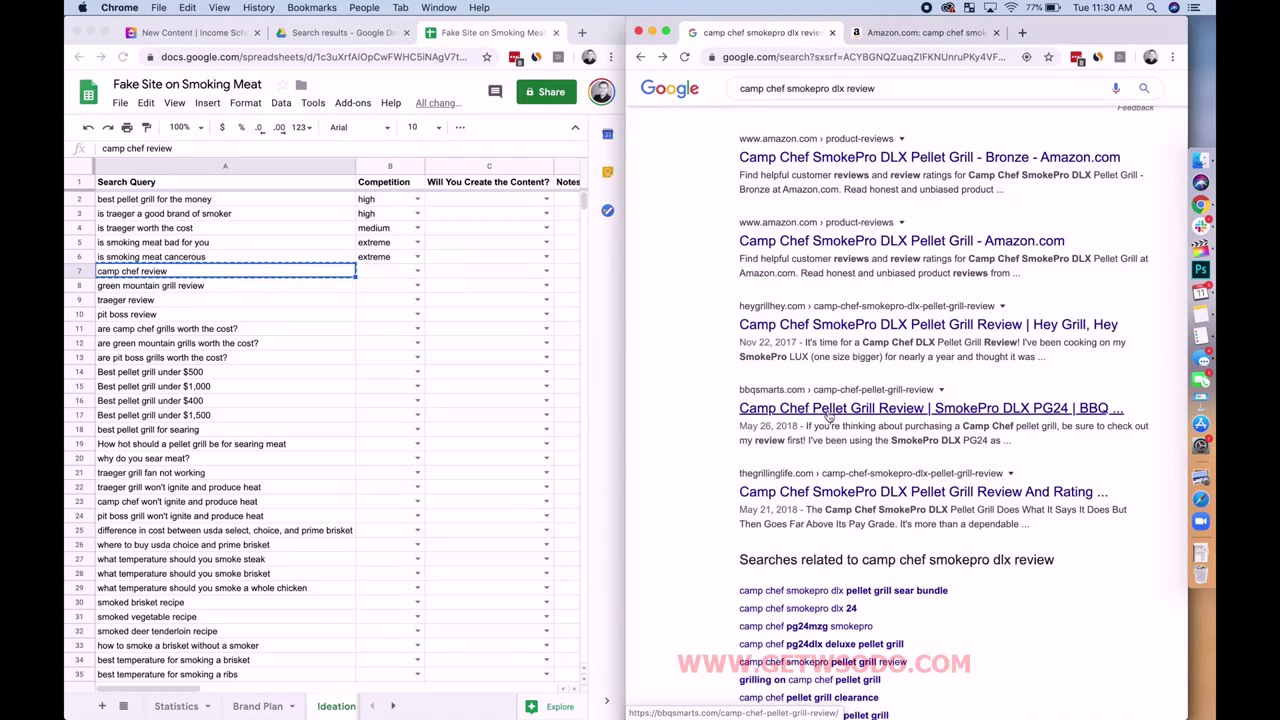
{"action": "scroll", "coordinate": [829, 415], "scroll_direction": "down", "scroll_amount": 2}
{"action": "scroll", "coordinate": [829, 415], "scroll_direction": "down", "scroll_amount": 1}
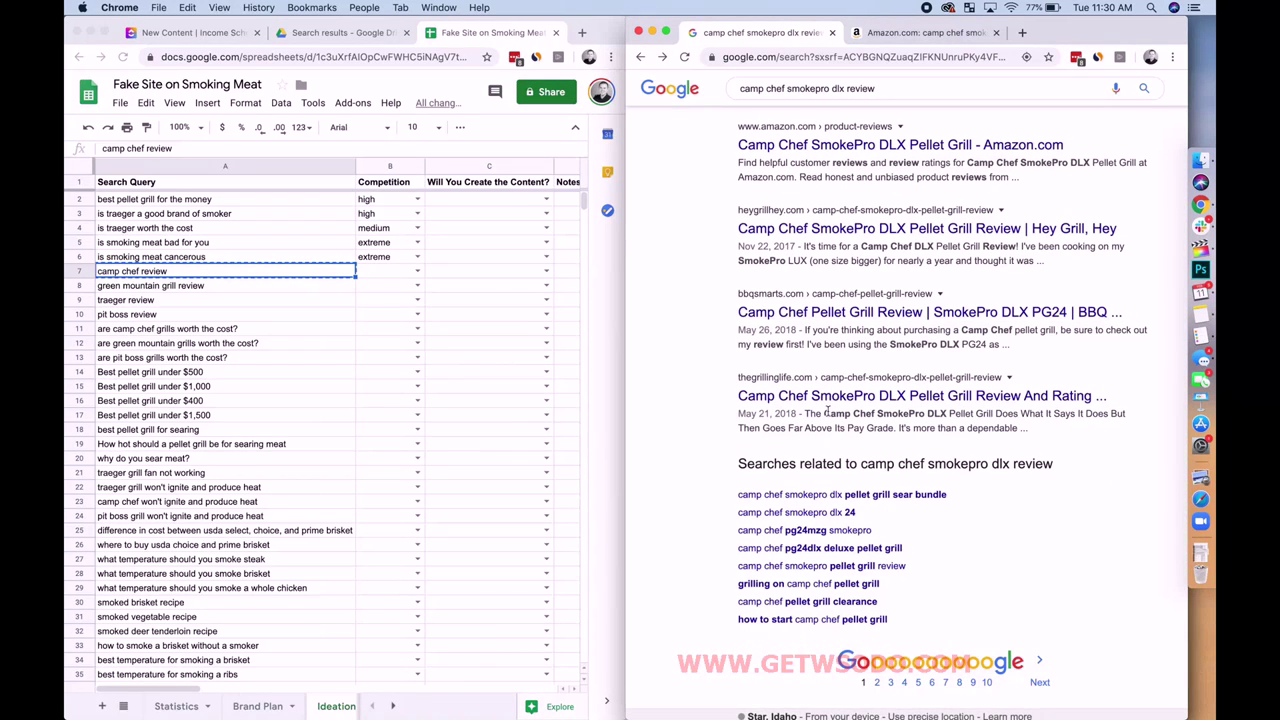
{"action": "scroll", "coordinate": [828, 412], "scroll_direction": "up", "scroll_amount": 10}
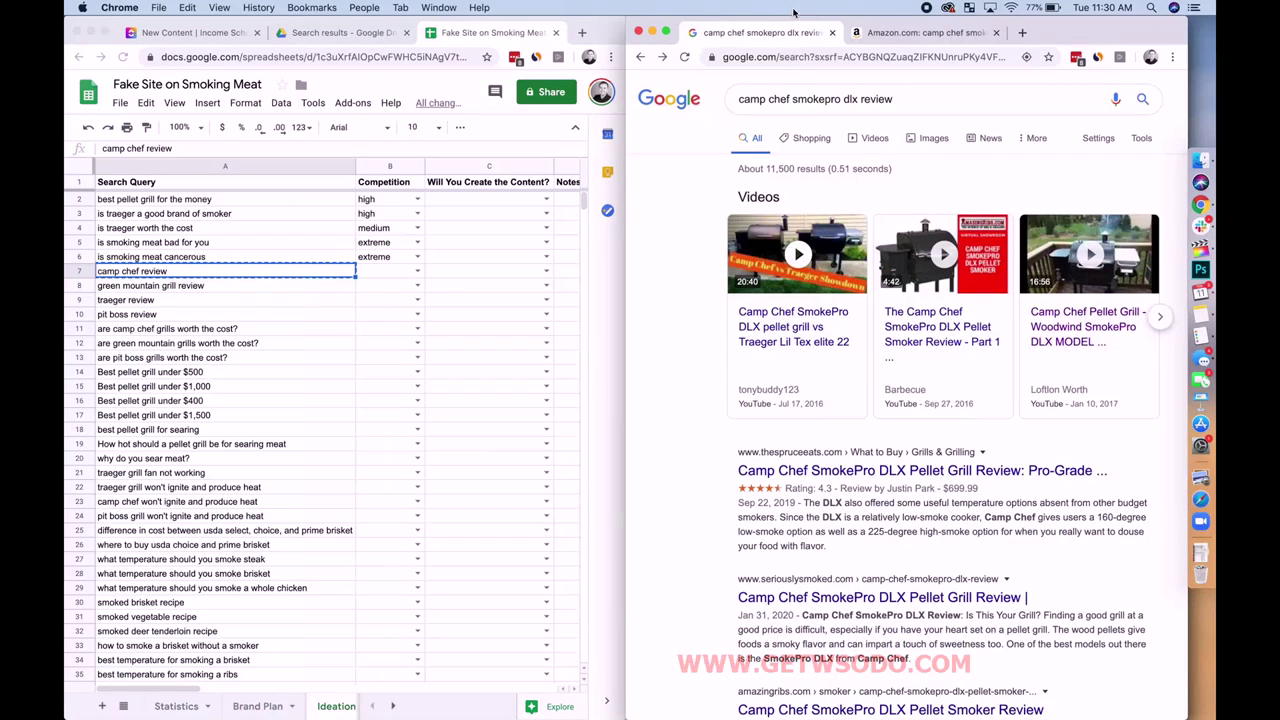
Step: Replace the Amazon page with YouTube and search there for "smokepro dlx review"
{"action": "left_click", "coordinate": [380, 274]}
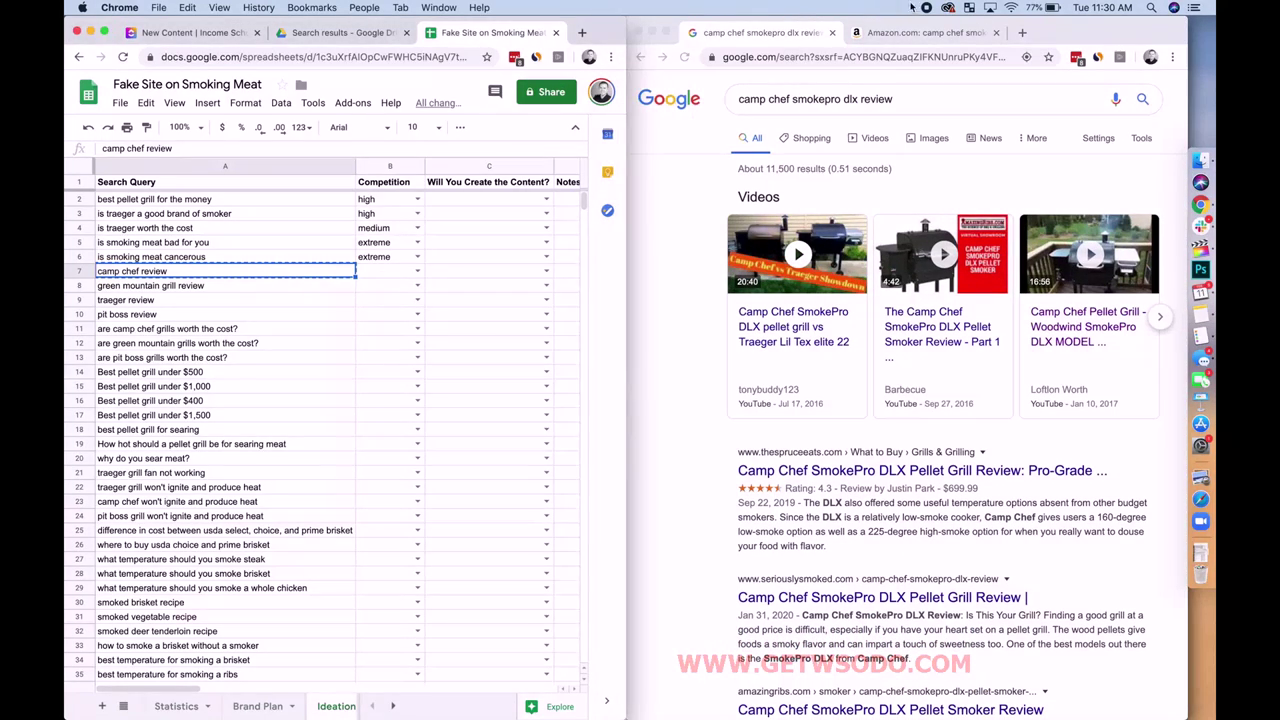
{"action": "left_click", "coordinate": [910, 33]}
{"action": "left_click", "coordinate": [900, 57]}
{"action": "type", "text": "you"}
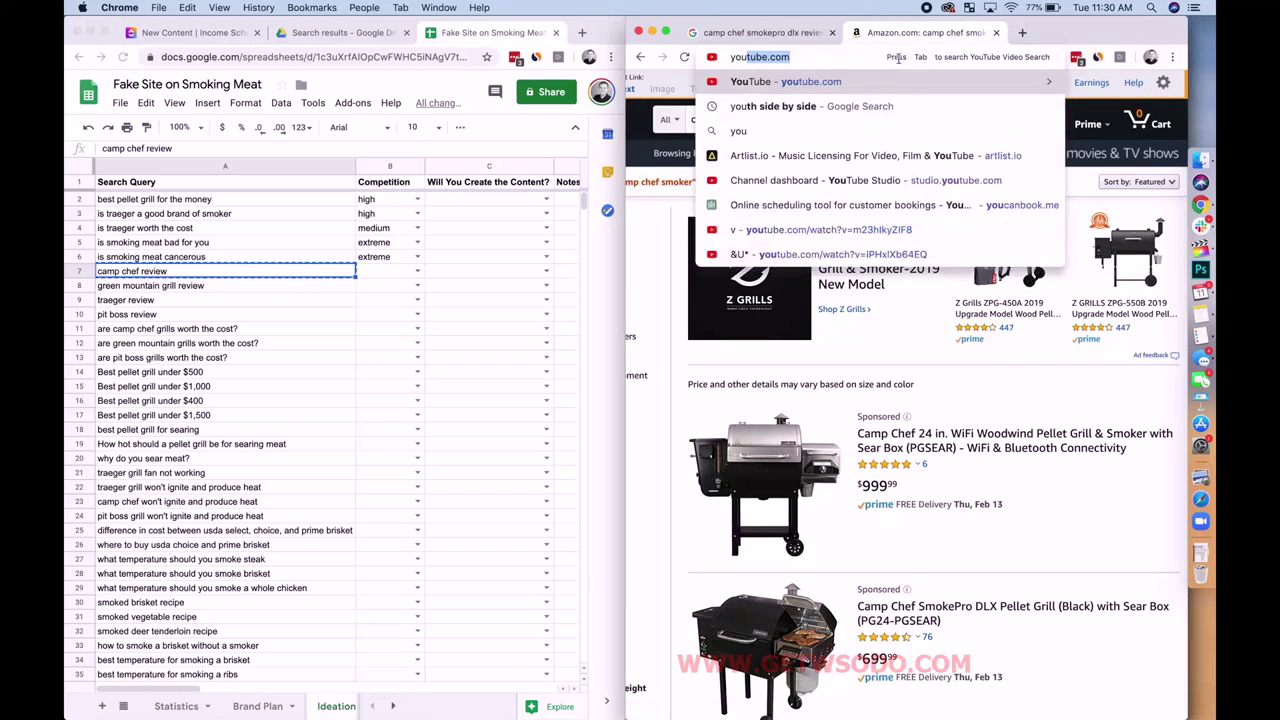
{"action": "key", "text": "Return"}
{"action": "type", "text": "smokepro dlx"}
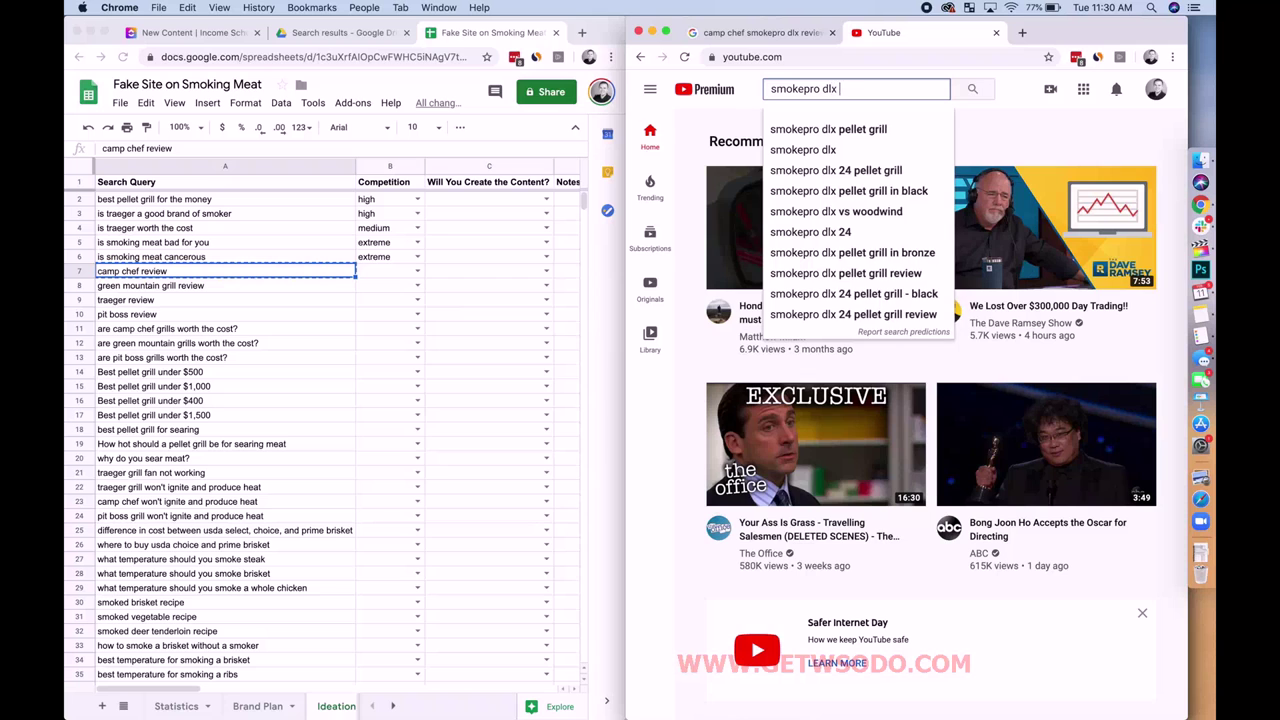
{"action": "type", "text": " review"}
{"action": "key", "text": "Return"}
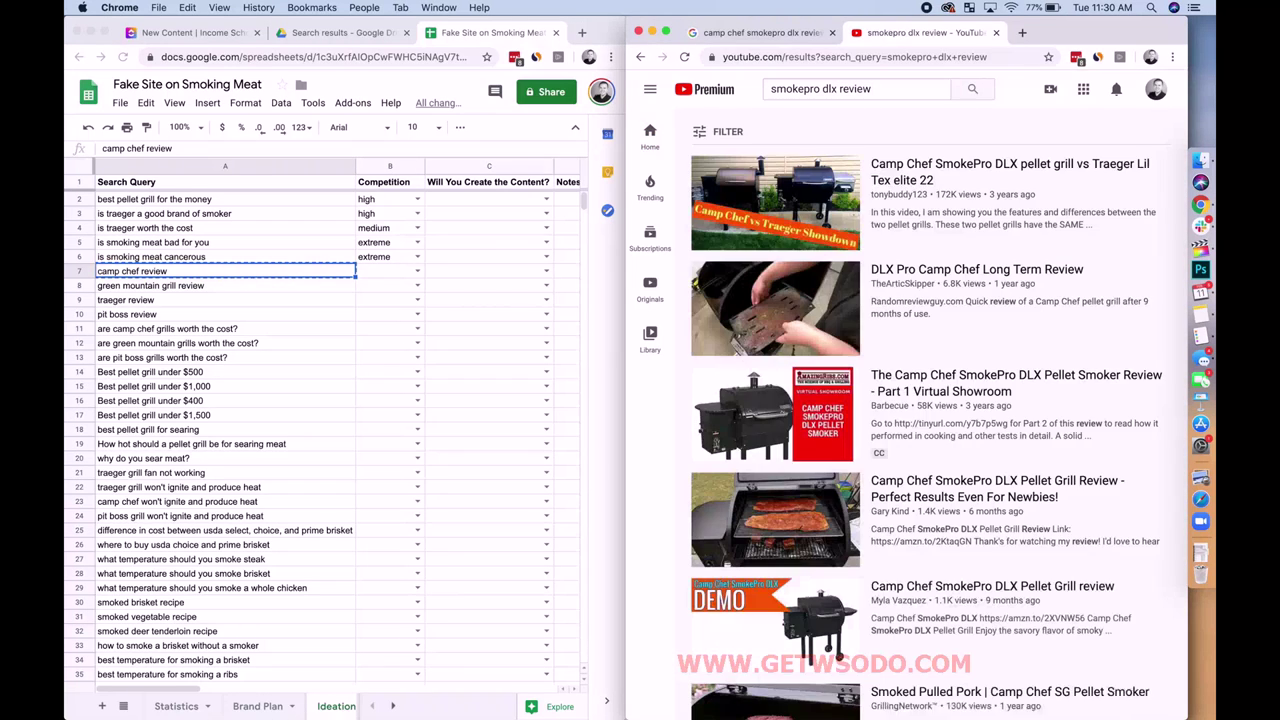
Step: Look through the YouTube review videos and rate the competition for "camp chef review" as high in the spreadsheet
{"action": "scroll", "coordinate": [1044, 341], "scroll_direction": "down", "scroll_amount": 2}
{"action": "scroll", "coordinate": [1044, 341], "scroll_direction": "down", "scroll_amount": 5}
{"action": "scroll", "coordinate": [1044, 341], "scroll_direction": "up", "scroll_amount": 1}
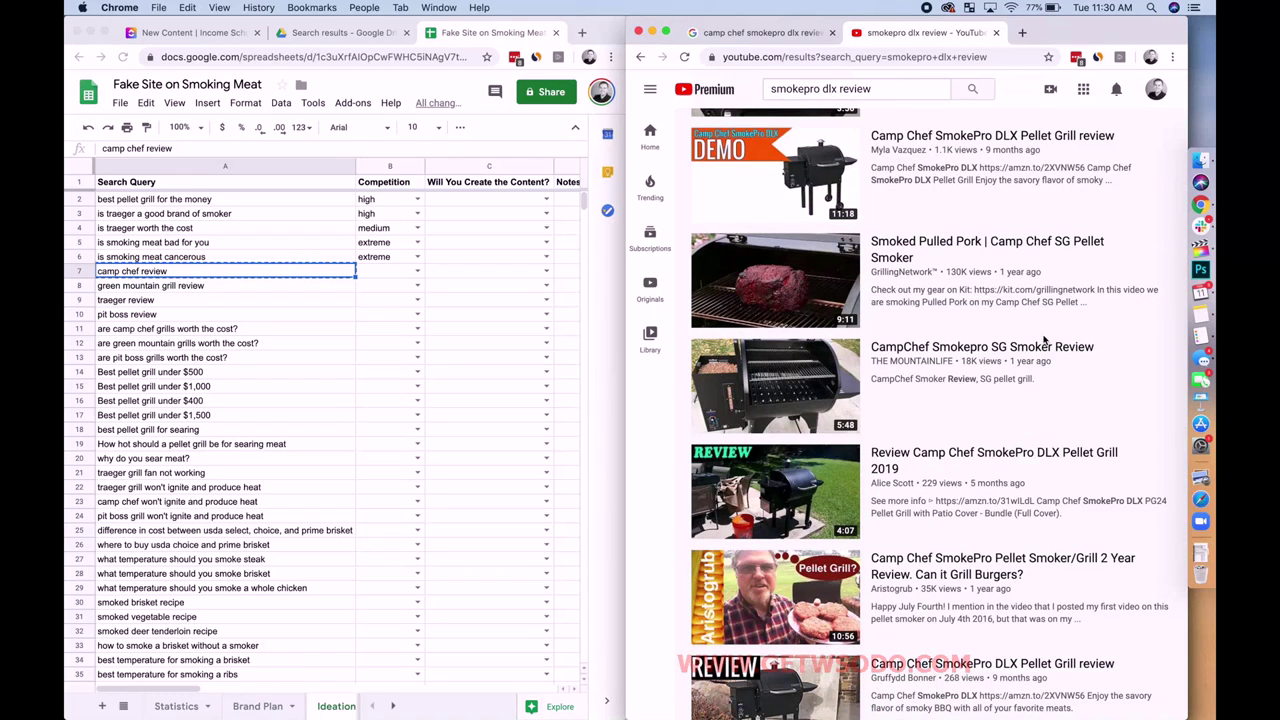
{"action": "scroll", "coordinate": [1044, 341], "scroll_direction": "down", "scroll_amount": 5}
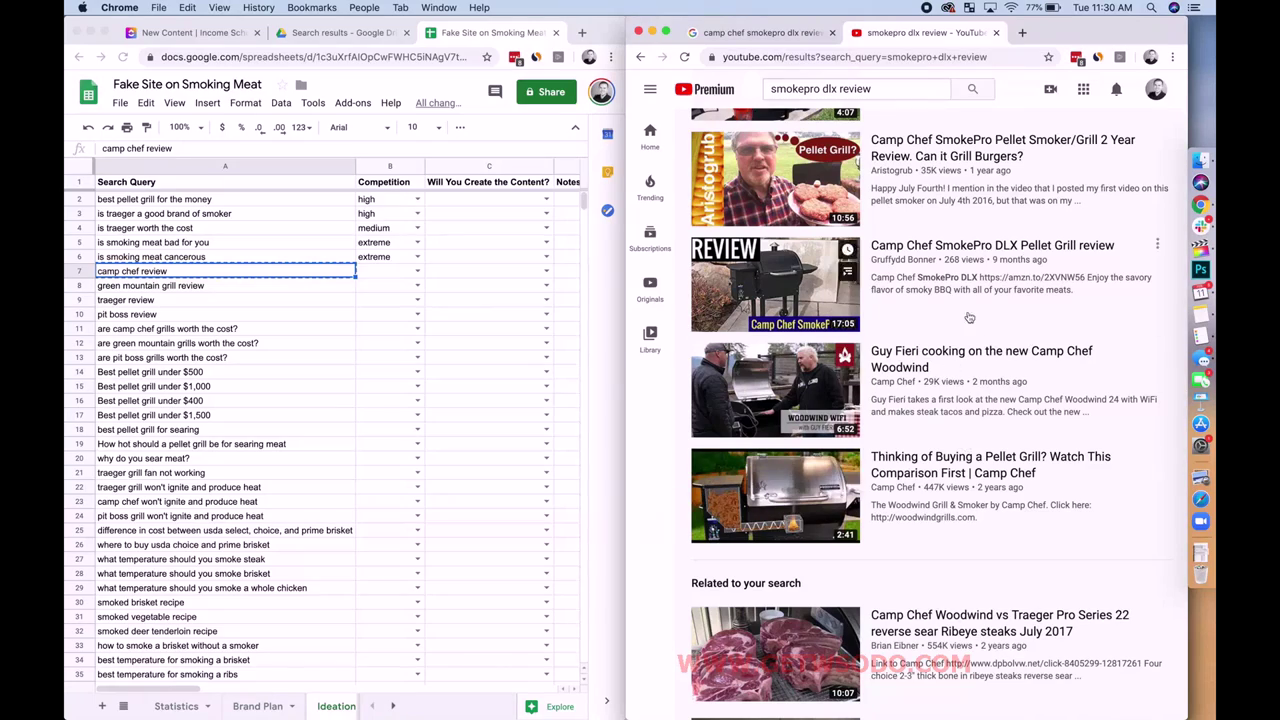
{"action": "scroll", "coordinate": [997, 409], "scroll_direction": "up", "scroll_amount": 1}
{"action": "scroll", "coordinate": [997, 409], "scroll_direction": "up", "scroll_amount": 10}
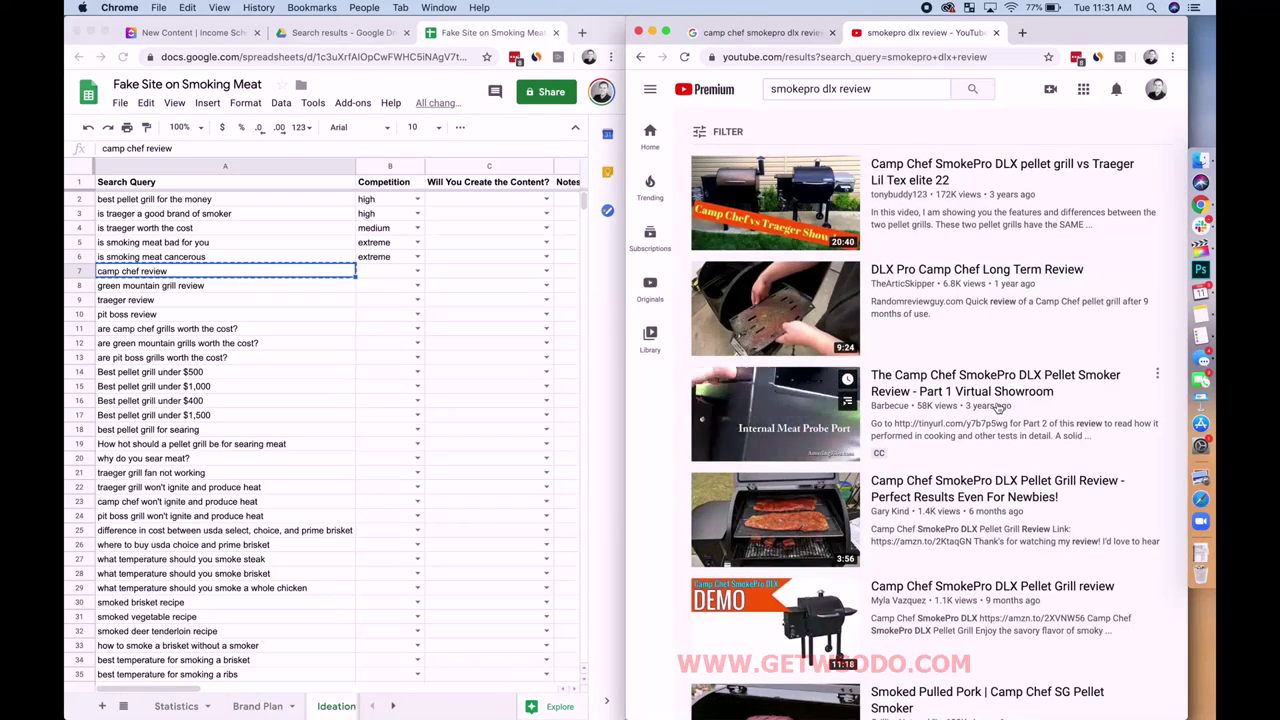
{"action": "left_click", "coordinate": [395, 274]}
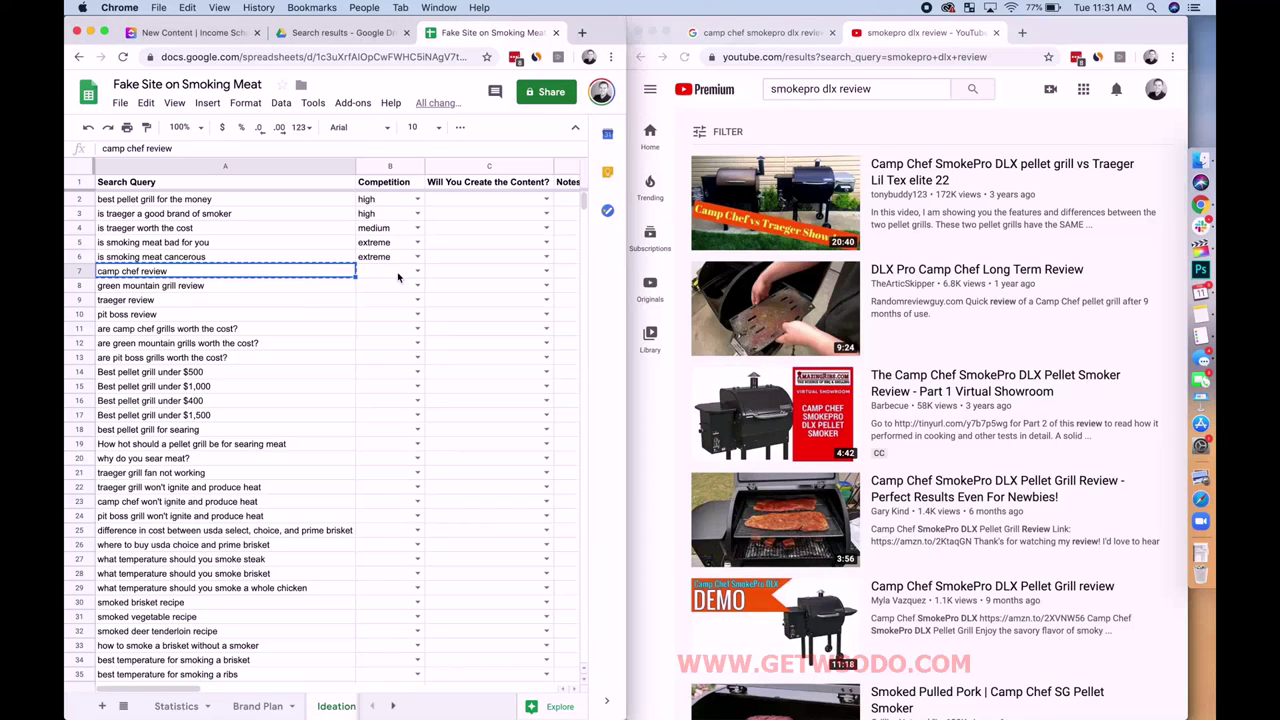
{"action": "left_click", "coordinate": [418, 272]}
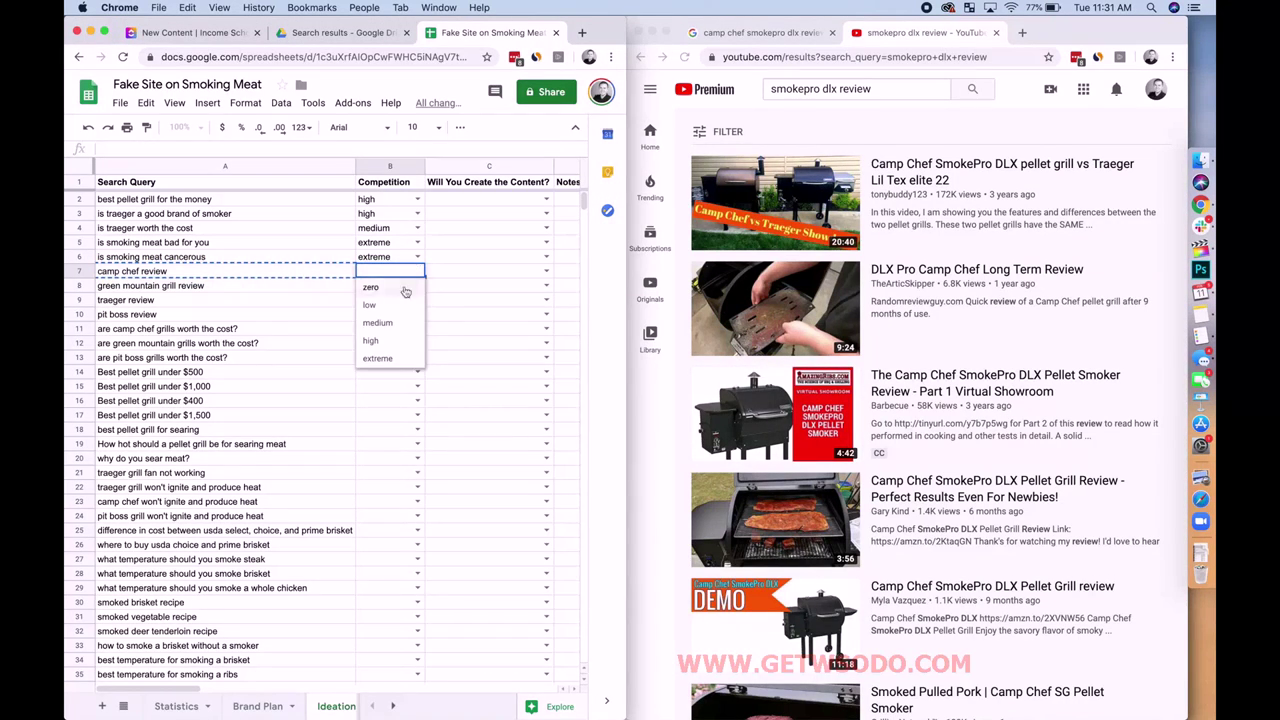
{"action": "left_click", "coordinate": [371, 341]}
Step: Search YouTube for the spreadsheet's following query, "green mountain grill review"
{"action": "left_click", "coordinate": [376, 290]}
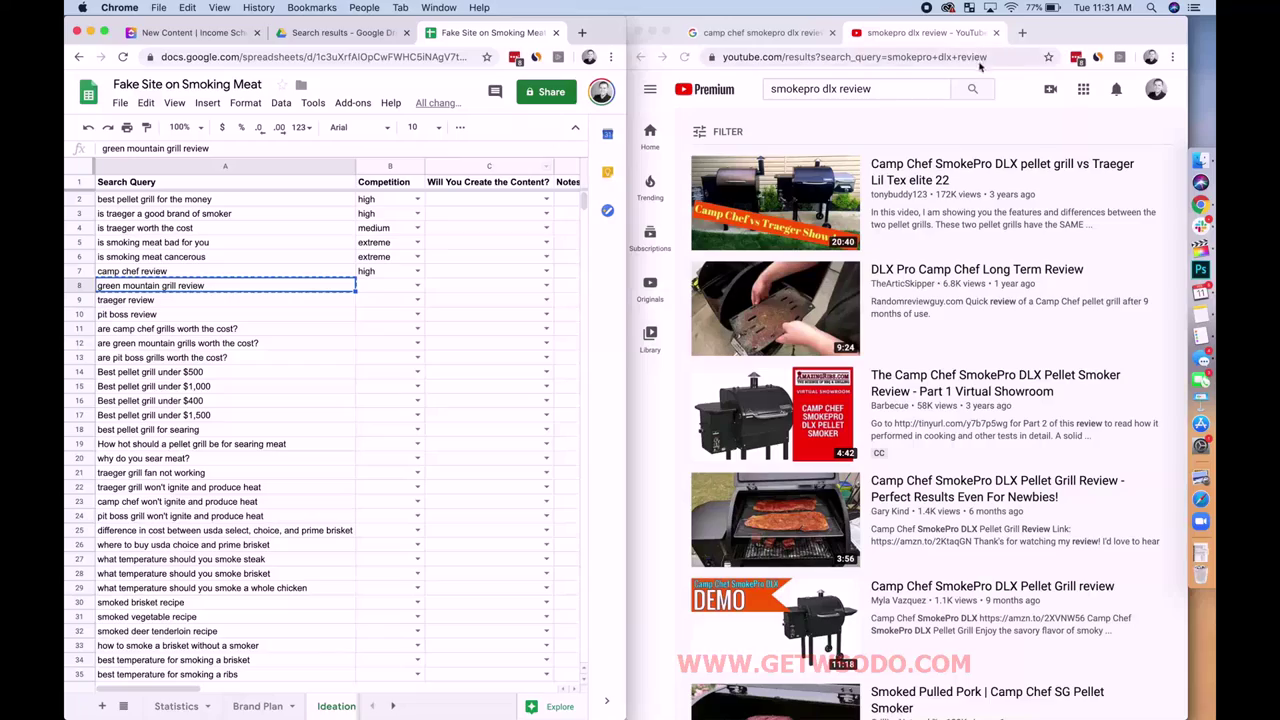
{"action": "left_click", "coordinate": [878, 92]}
{"action": "key", "text": "super+a"}
{"action": "type", "text": "green mountain grill review"}
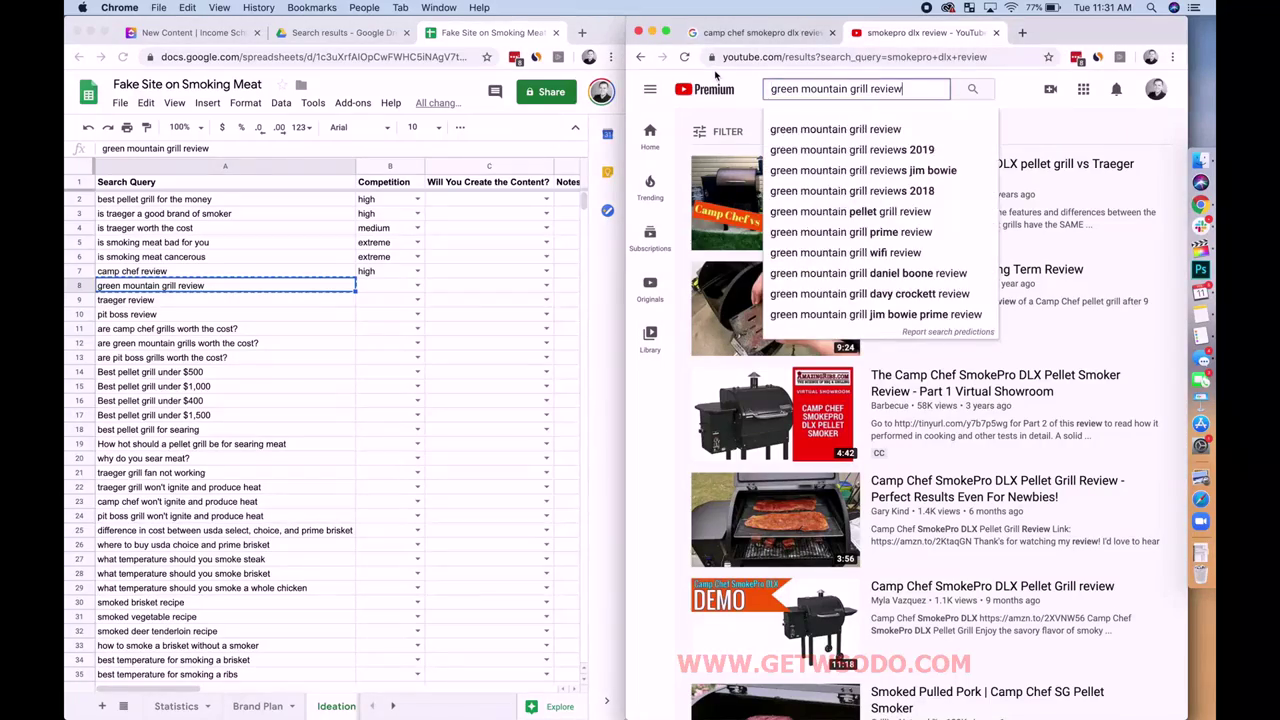
{"action": "key", "text": "Return"}
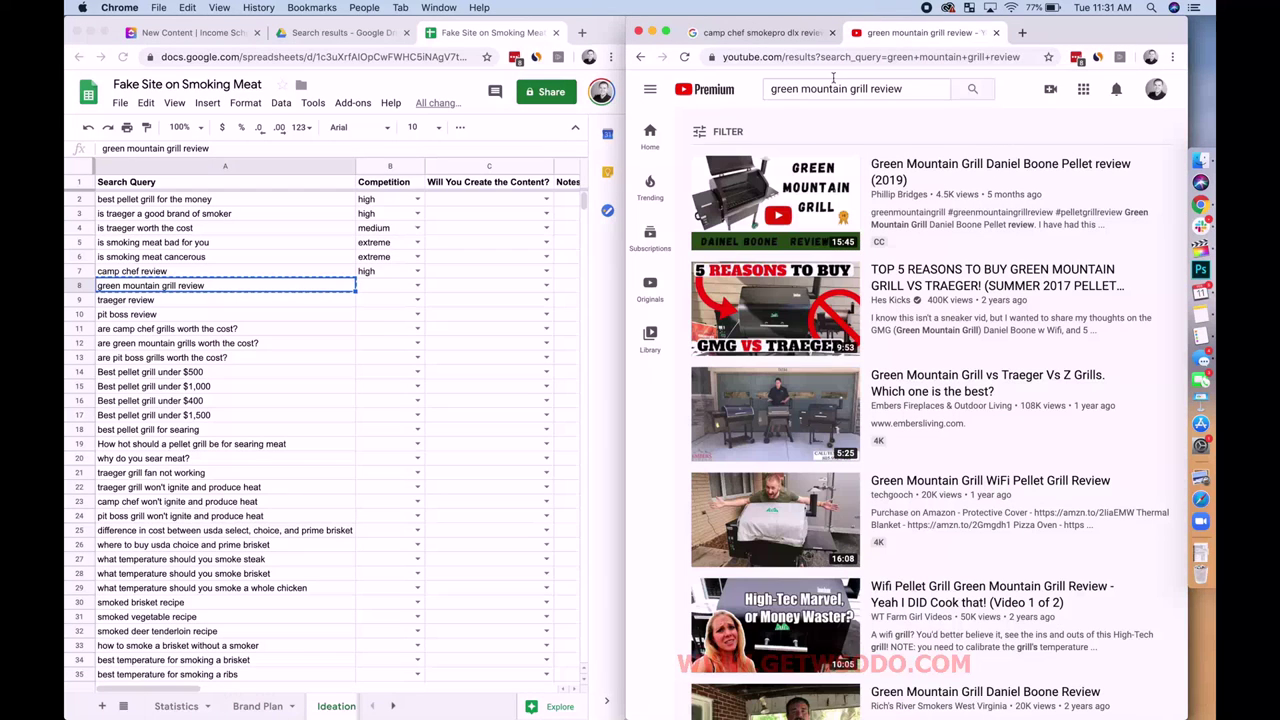
Step: Run the query "green mountain grill review" on Google in the same browser tab
{"action": "left_click", "coordinate": [876, 56]}
{"action": "type", "text": "green mountain grill review"}
{"action": "key", "text": "Return"}
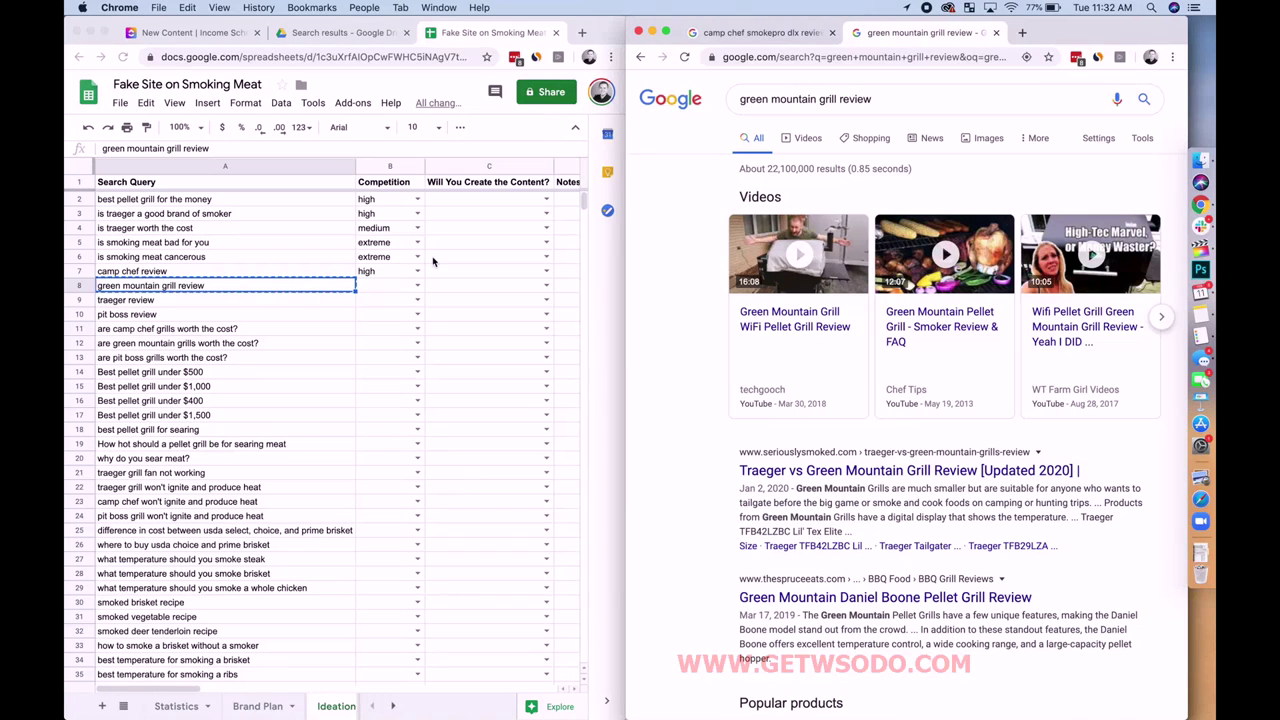
Step: Copy the query "are camp chef grills worth the cost?" from the spreadsheet and search Google for it
{"action": "left_click", "coordinate": [269, 304]}
{"action": "left_click", "coordinate": [250, 315]}
{"action": "left_click", "coordinate": [270, 335]}
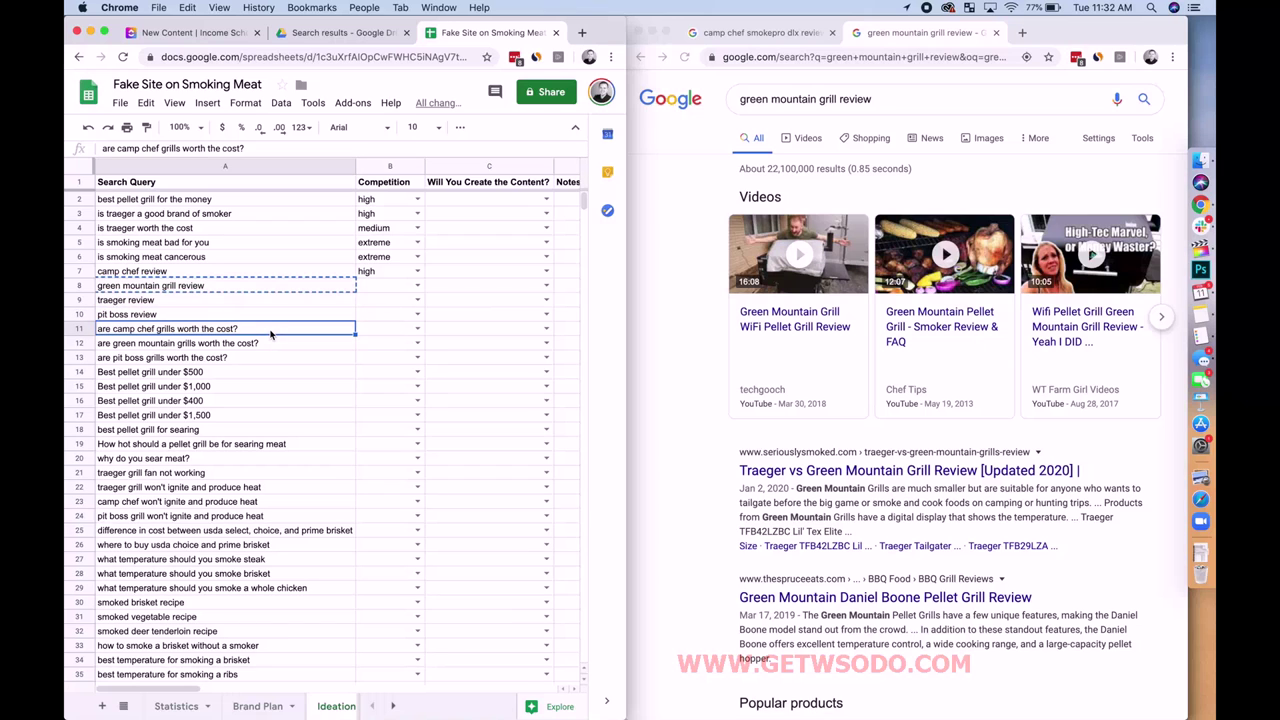
{"action": "key", "text": "super+c"}
{"action": "left_click", "coordinate": [876, 104]}
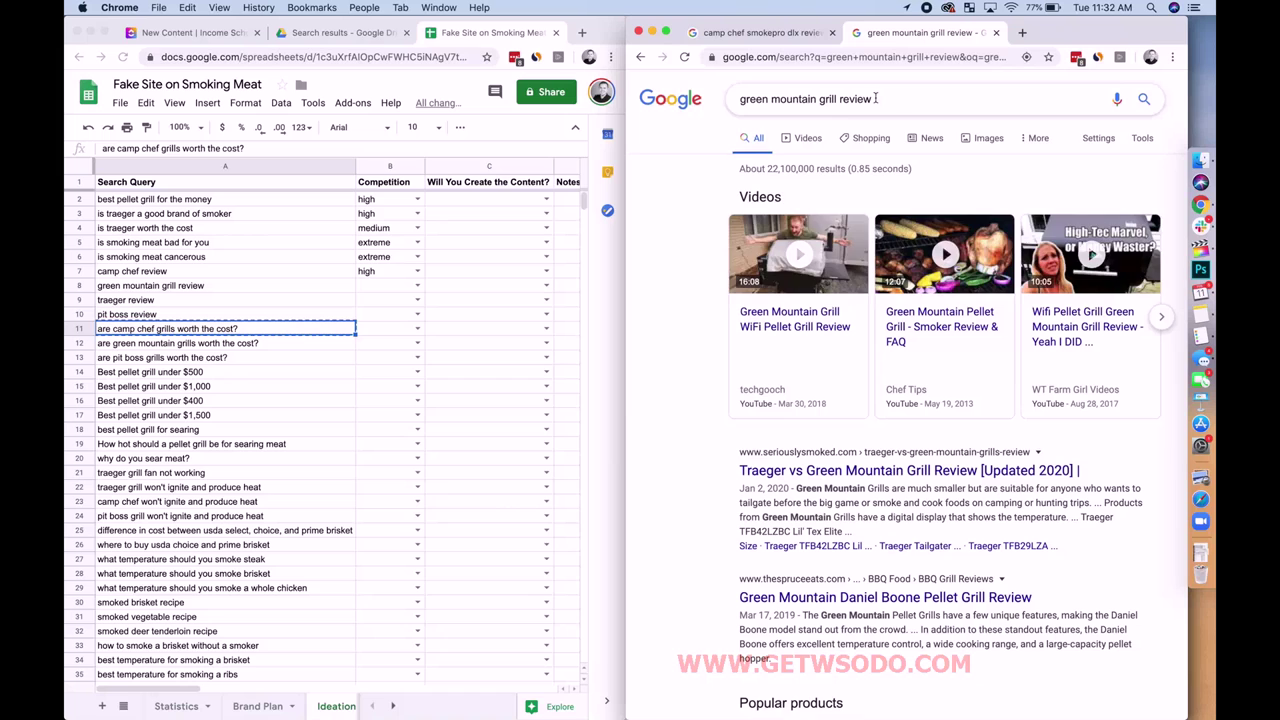
{"action": "triple_click", "coordinate": [876, 98]}
{"action": "key", "text": "super+v"}
{"action": "key", "text": "Return"}
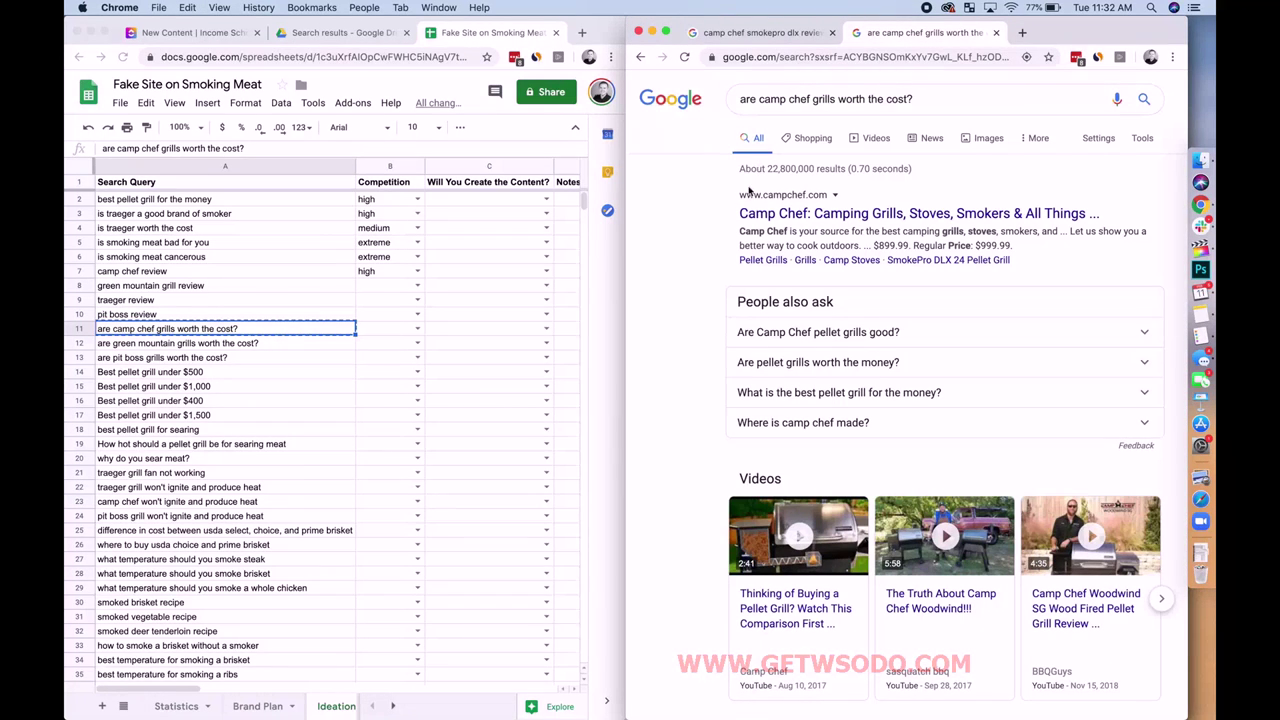
Step: Review the search results and rate the competition for "are camp chef grills worth the cost?" as medium
{"action": "scroll", "coordinate": [716, 265], "scroll_direction": "down", "scroll_amount": 3}
{"action": "scroll", "coordinate": [716, 265], "scroll_direction": "up", "scroll_amount": 3}
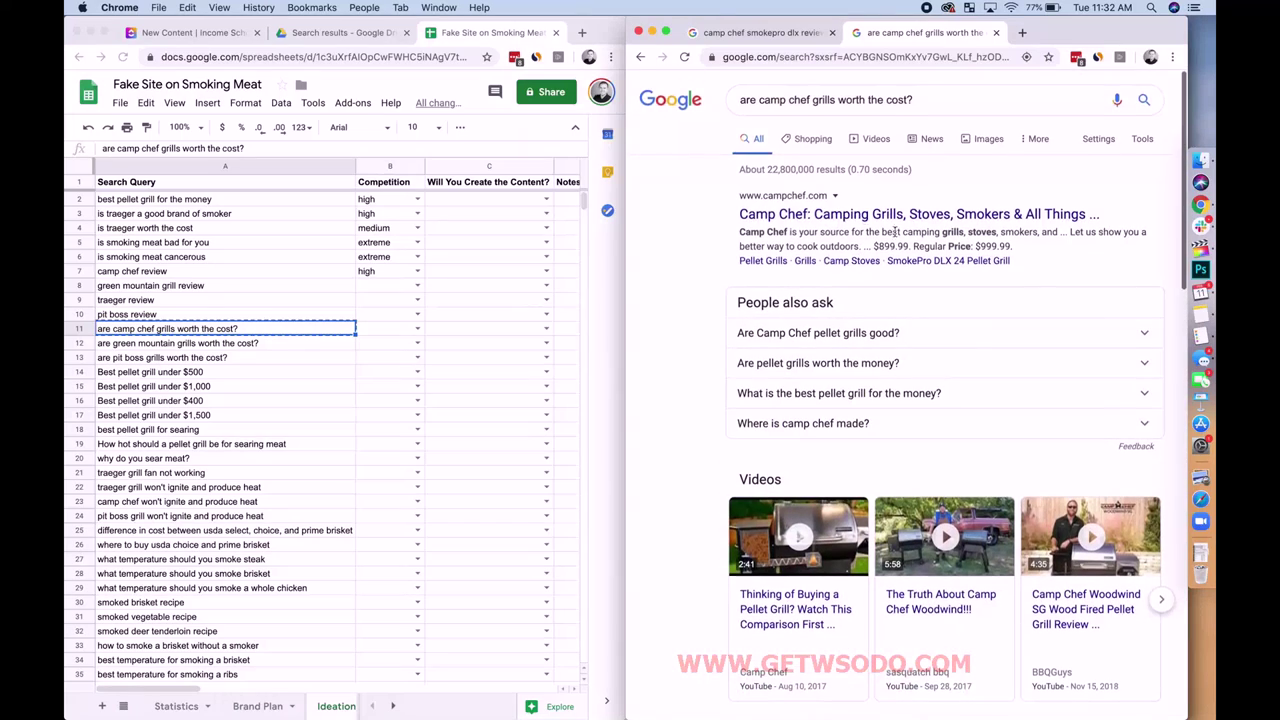
{"action": "scroll", "coordinate": [655, 363], "scroll_direction": "down", "scroll_amount": 5}
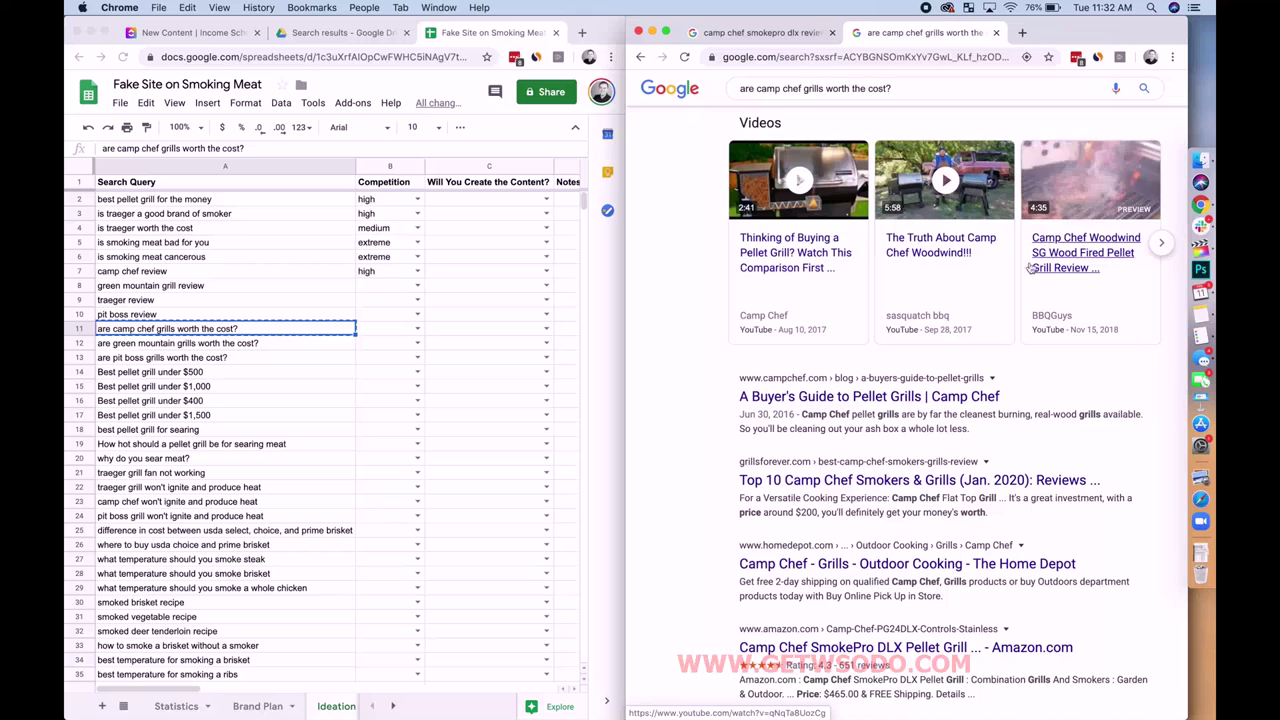
{"action": "scroll", "coordinate": [1040, 265], "scroll_direction": "down", "scroll_amount": 5}
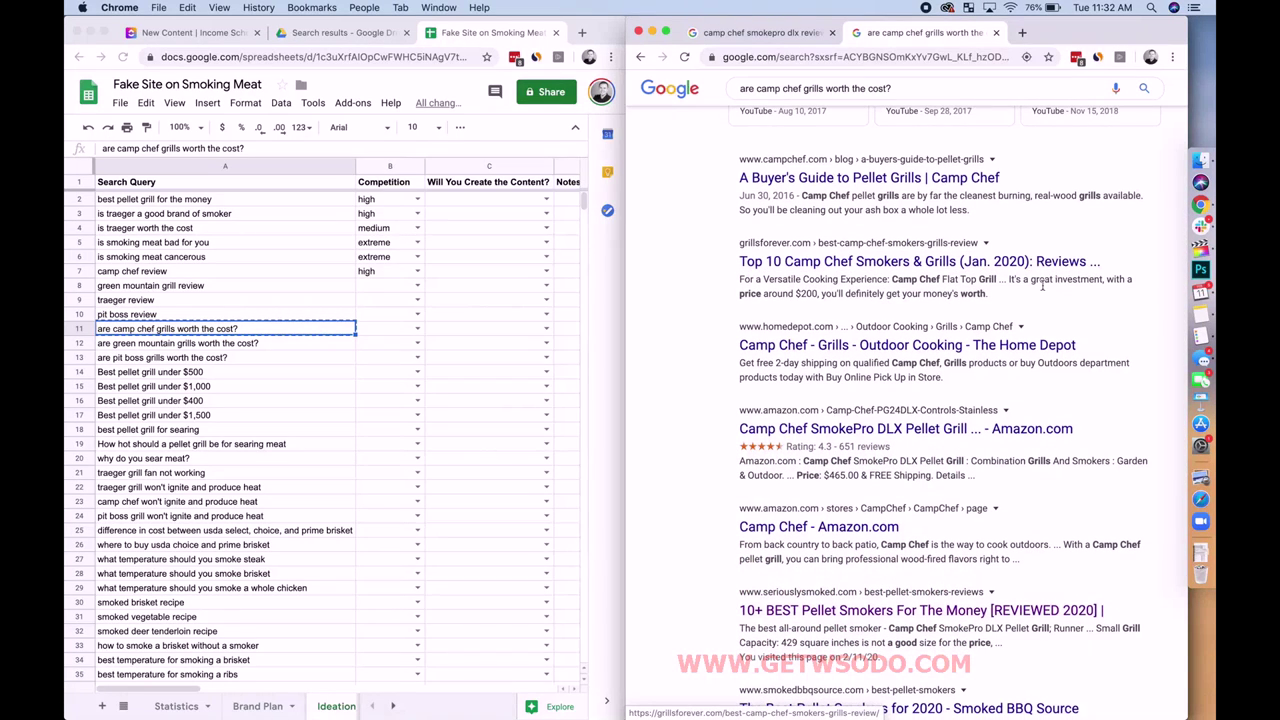
{"action": "left_click", "coordinate": [405, 332]}
{"action": "left_click", "coordinate": [412, 328]}
{"action": "left_click", "coordinate": [377, 381]}
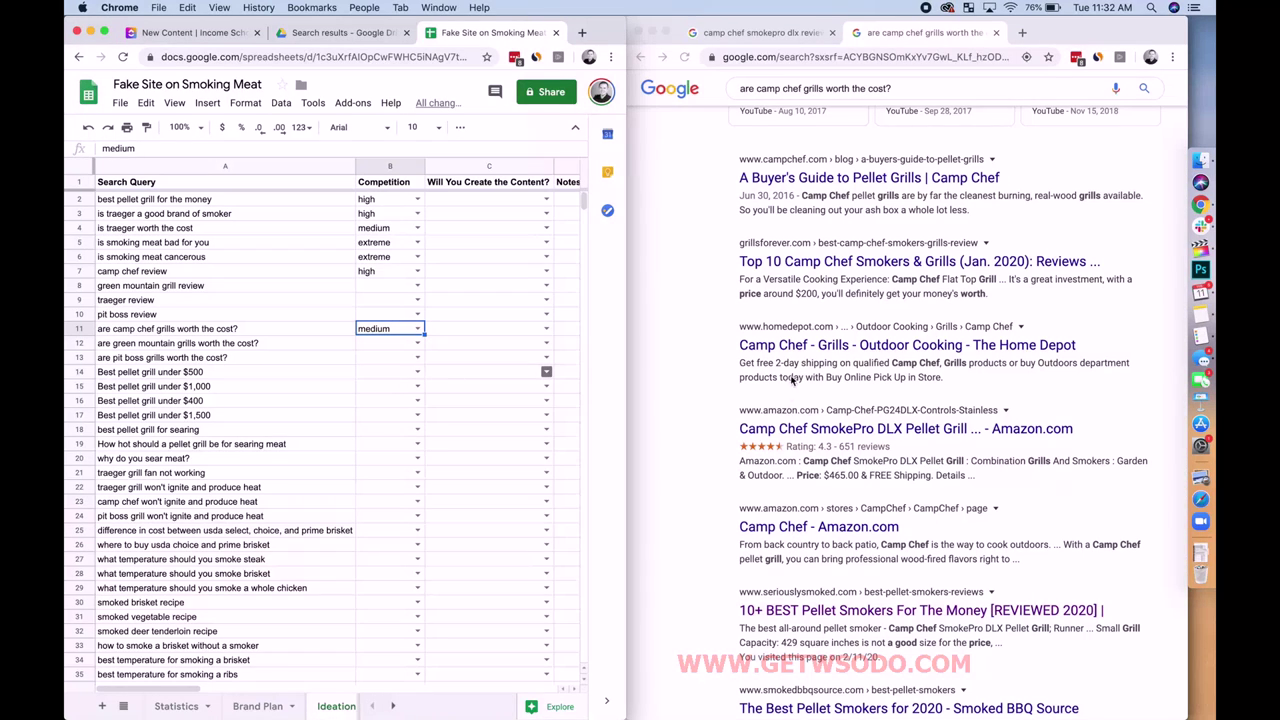
Step: Re-examine the Google results for "are camp chef grills worth the cost?", checking whether the videos and pages answer the question directly
{"action": "scroll", "coordinate": [813, 581], "scroll_direction": "down", "scroll_amount": 3}
{"action": "scroll", "coordinate": [813, 583], "scroll_direction": "up", "scroll_amount": 8}
{"action": "scroll", "coordinate": [813, 586], "scroll_direction": "down", "scroll_amount": 1}
{"action": "scroll", "coordinate": [813, 586], "scroll_direction": "up", "scroll_amount": 3}
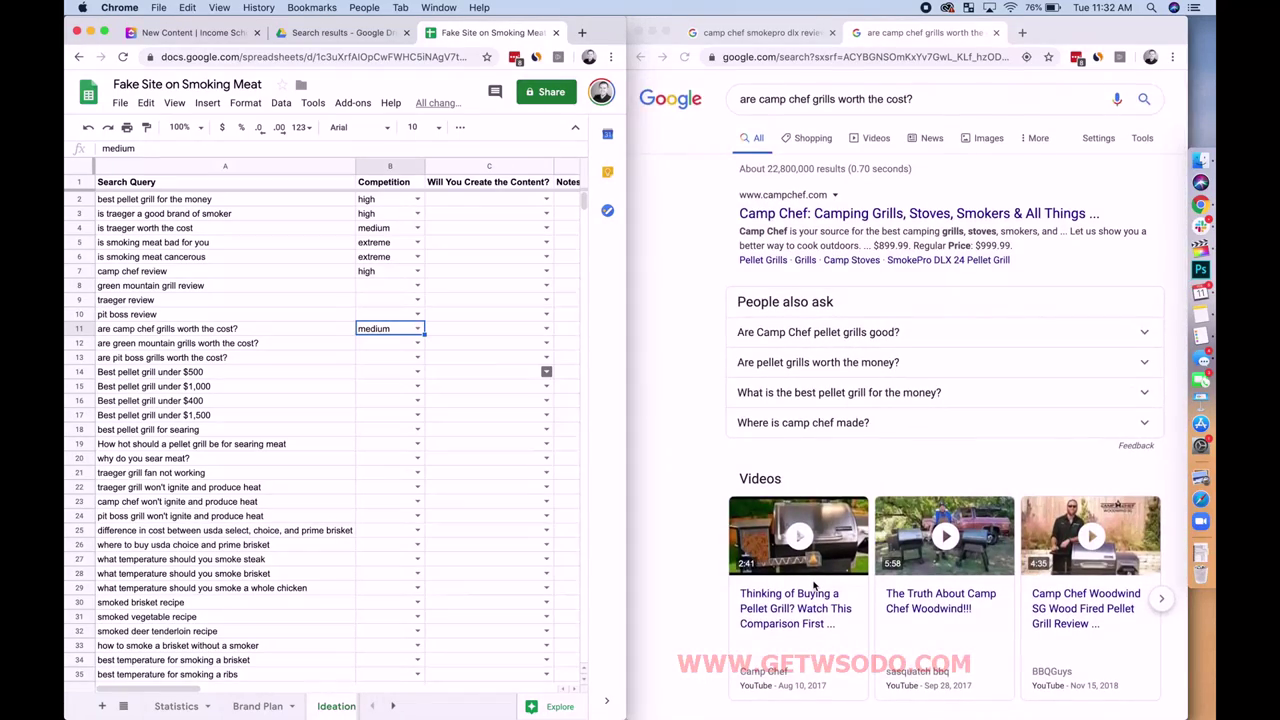
{"action": "scroll", "coordinate": [813, 586], "scroll_direction": "down", "scroll_amount": 3}
{"action": "scroll", "coordinate": [813, 586], "scroll_direction": "down", "scroll_amount": 2}
{"action": "scroll", "coordinate": [815, 585], "scroll_direction": "down", "scroll_amount": 2}
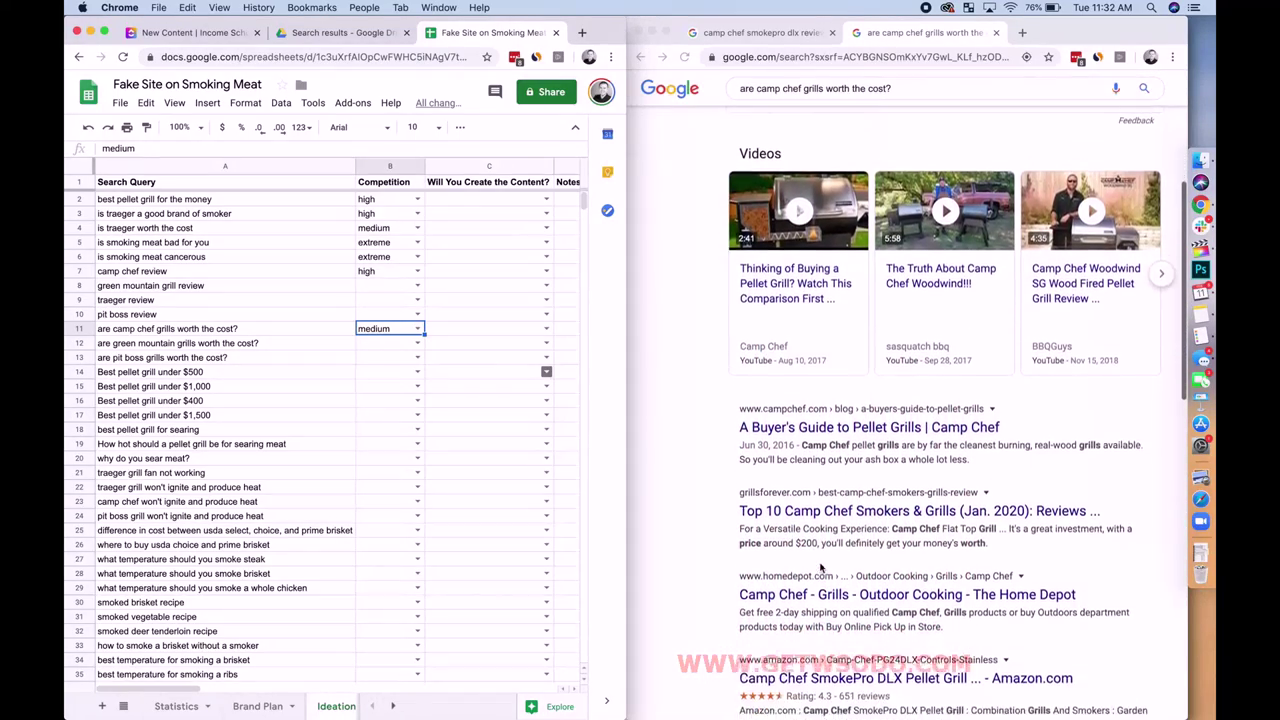
{"action": "scroll", "coordinate": [820, 567], "scroll_direction": "down", "scroll_amount": 2}
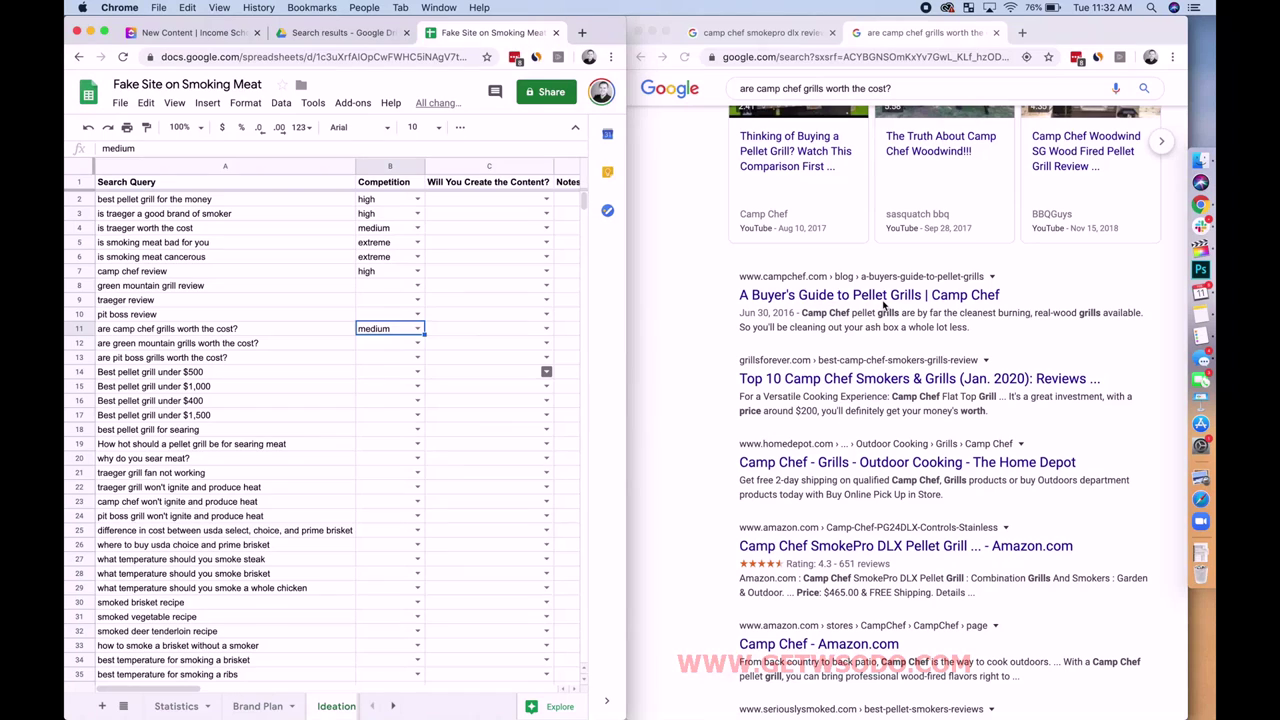
Step: Mark "are camp chef grills worth the cost?" and "is traeger worth the cost" as Yes for creating the content
{"action": "left_click", "coordinate": [883, 305]}
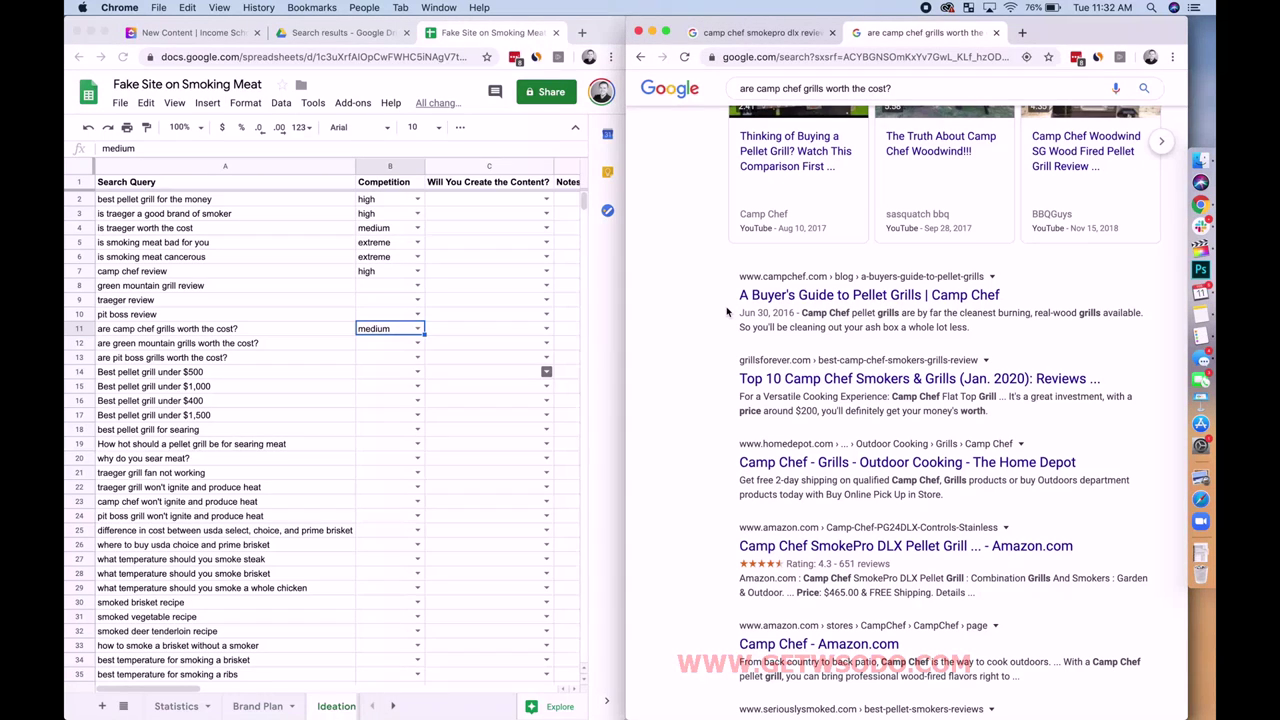
{"action": "left_click", "coordinate": [450, 335]}
{"action": "left_click", "coordinate": [546, 328]}
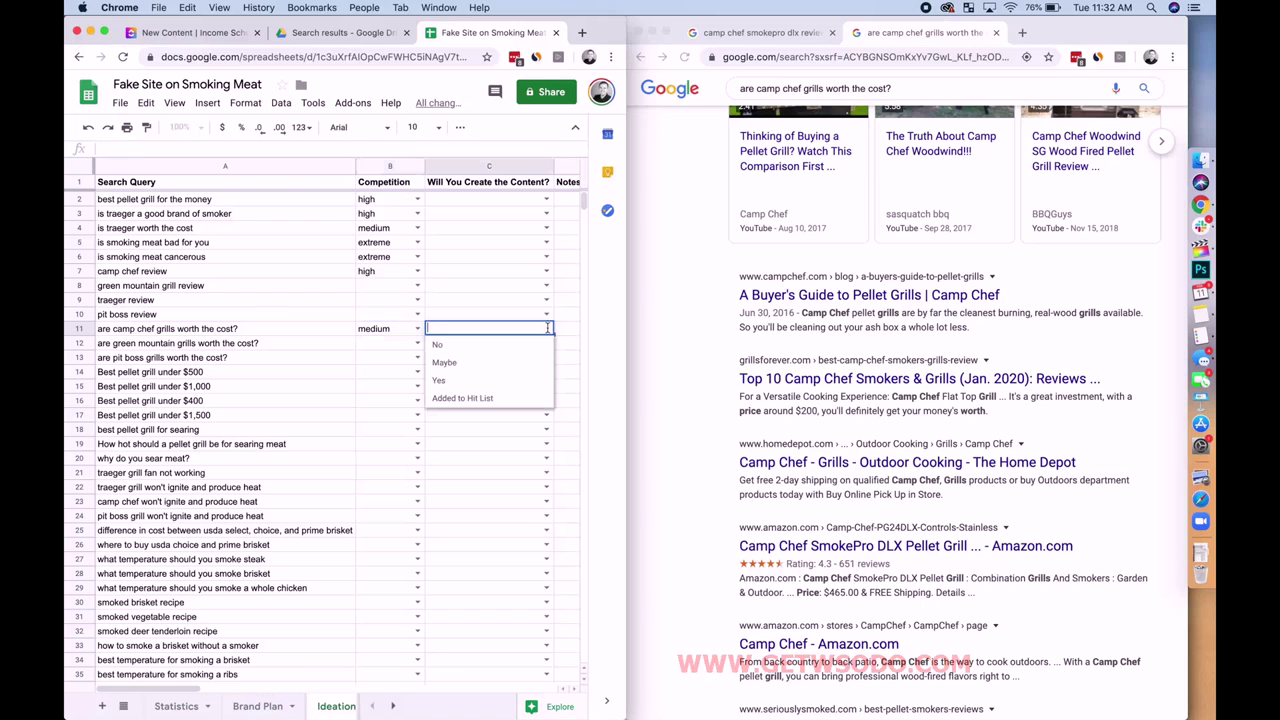
{"action": "left_click", "coordinate": [488, 383]}
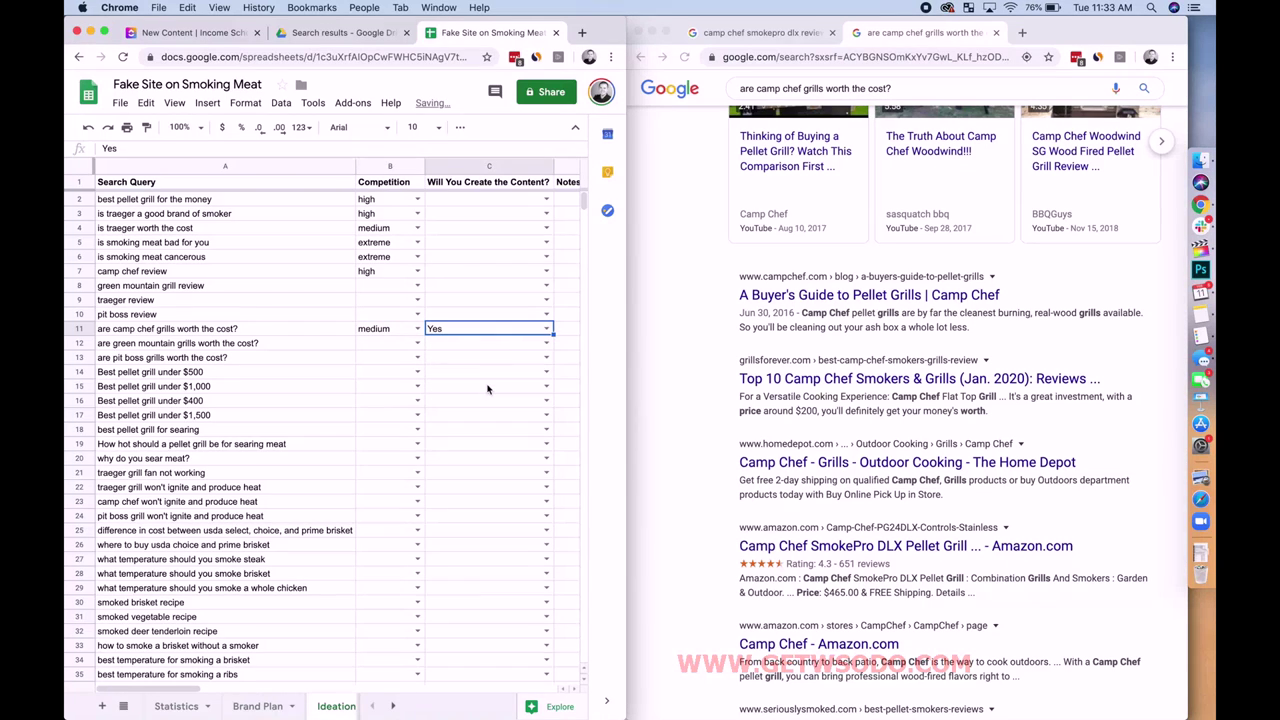
{"action": "left_click", "coordinate": [546, 229]}
{"action": "left_click", "coordinate": [512, 288]}
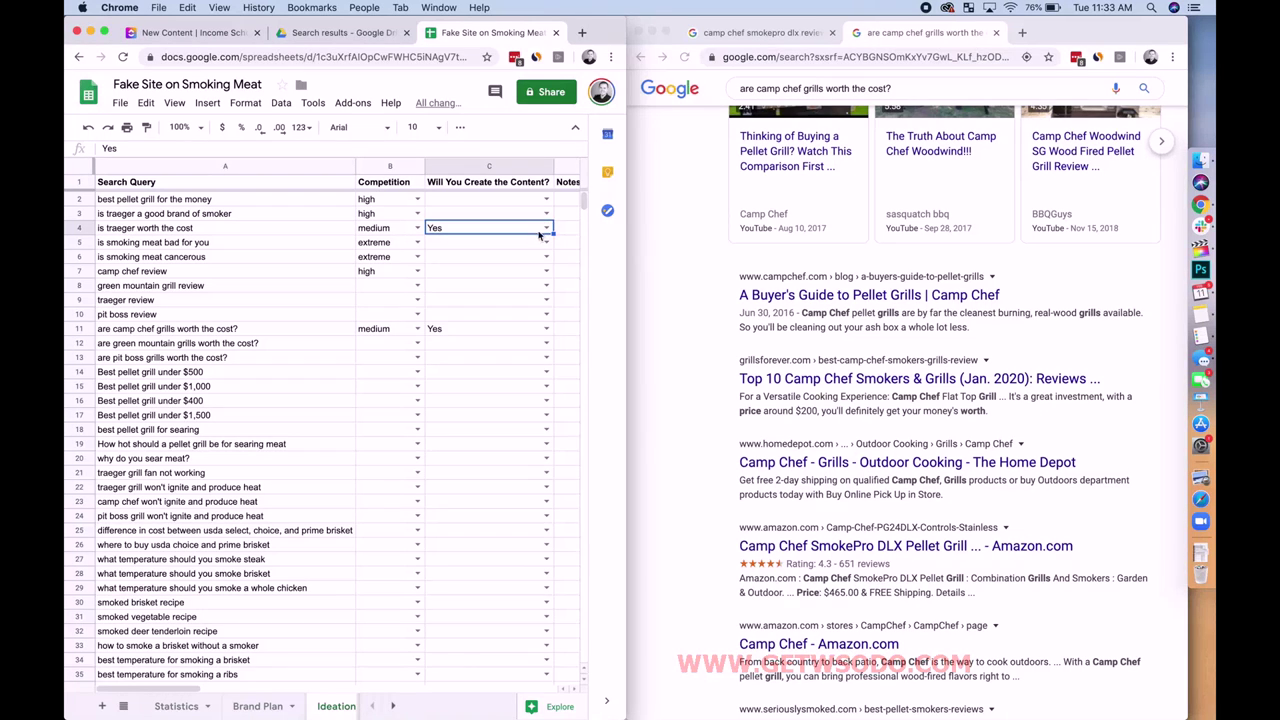
Step: Copy the query "Best pellet grill under $500" from the spreadsheet and search Google for it
{"action": "left_click", "coordinate": [389, 346]}
{"action": "scroll", "coordinate": [389, 346], "scroll_direction": "down", "scroll_amount": 2}
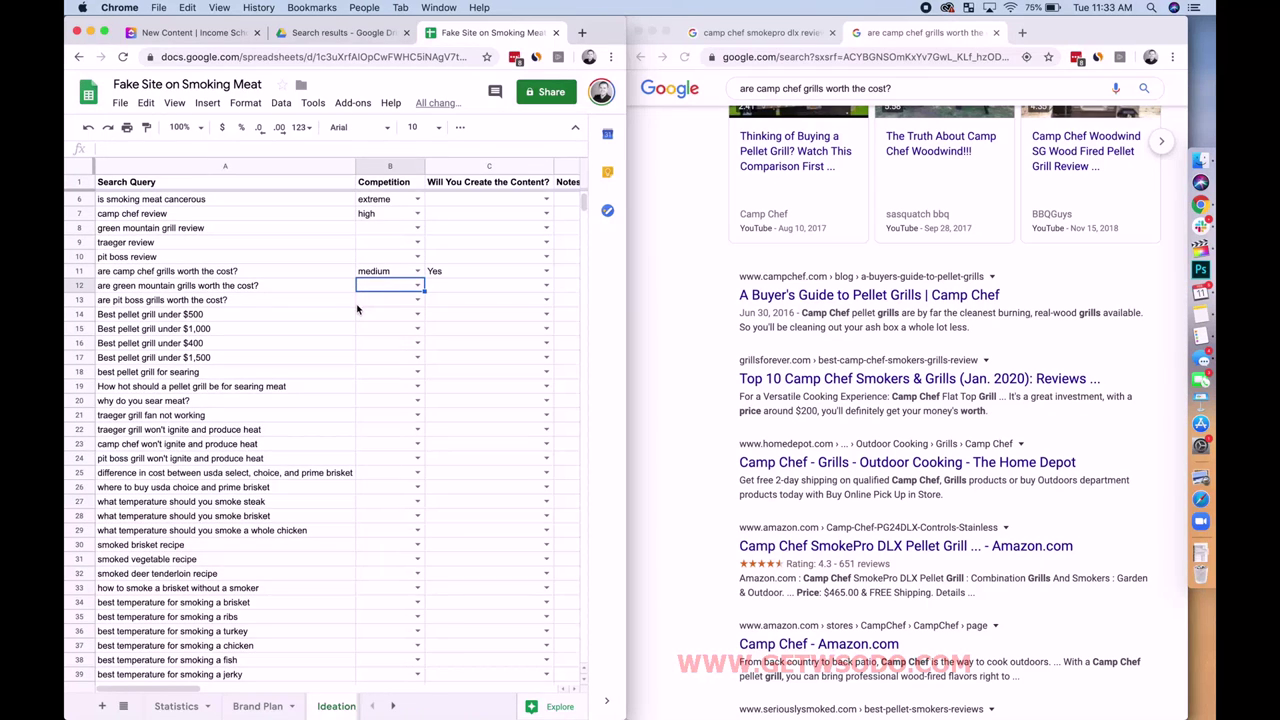
{"action": "left_click", "coordinate": [359, 316]}
{"action": "left_click", "coordinate": [265, 317]}
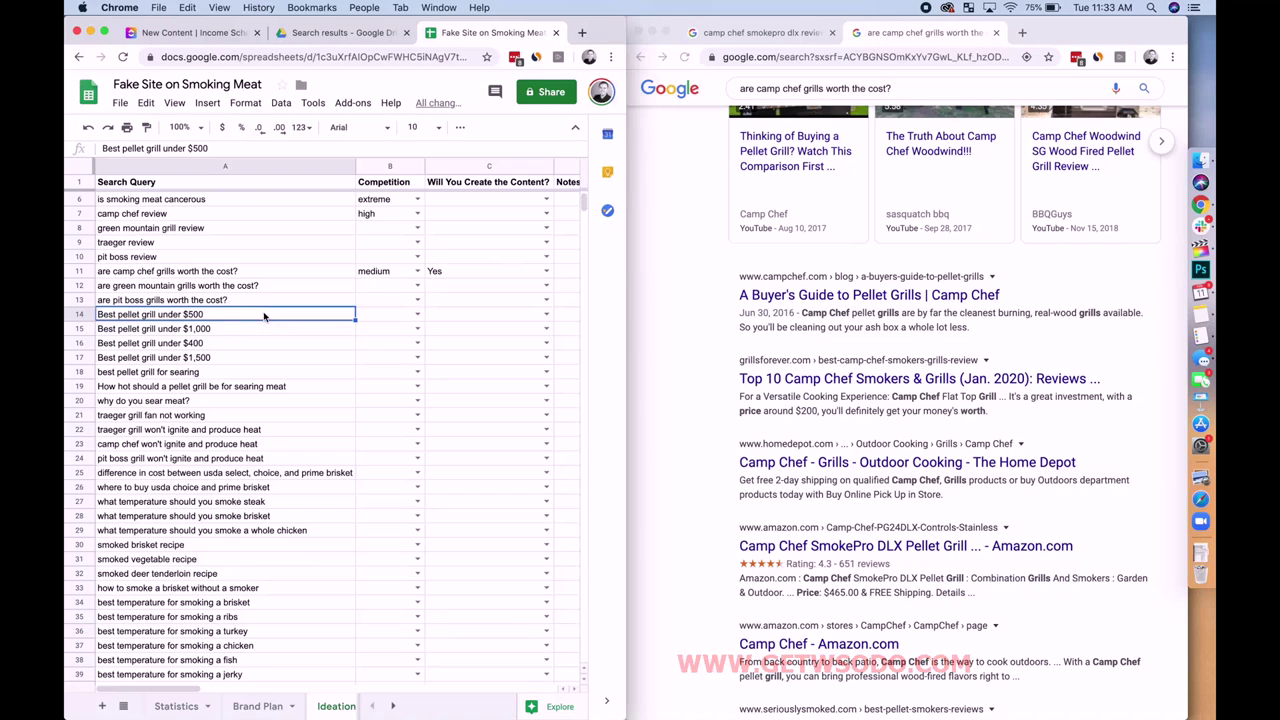
{"action": "scroll", "coordinate": [900, 400], "scroll_direction": "up", "scroll_amount": 5}
{"action": "left_click", "coordinate": [925, 98]}
{"action": "left_click", "coordinate": [925, 98]}
{"action": "left_click_drag", "start_coordinate": [925, 98], "coordinate": [771, 60]}
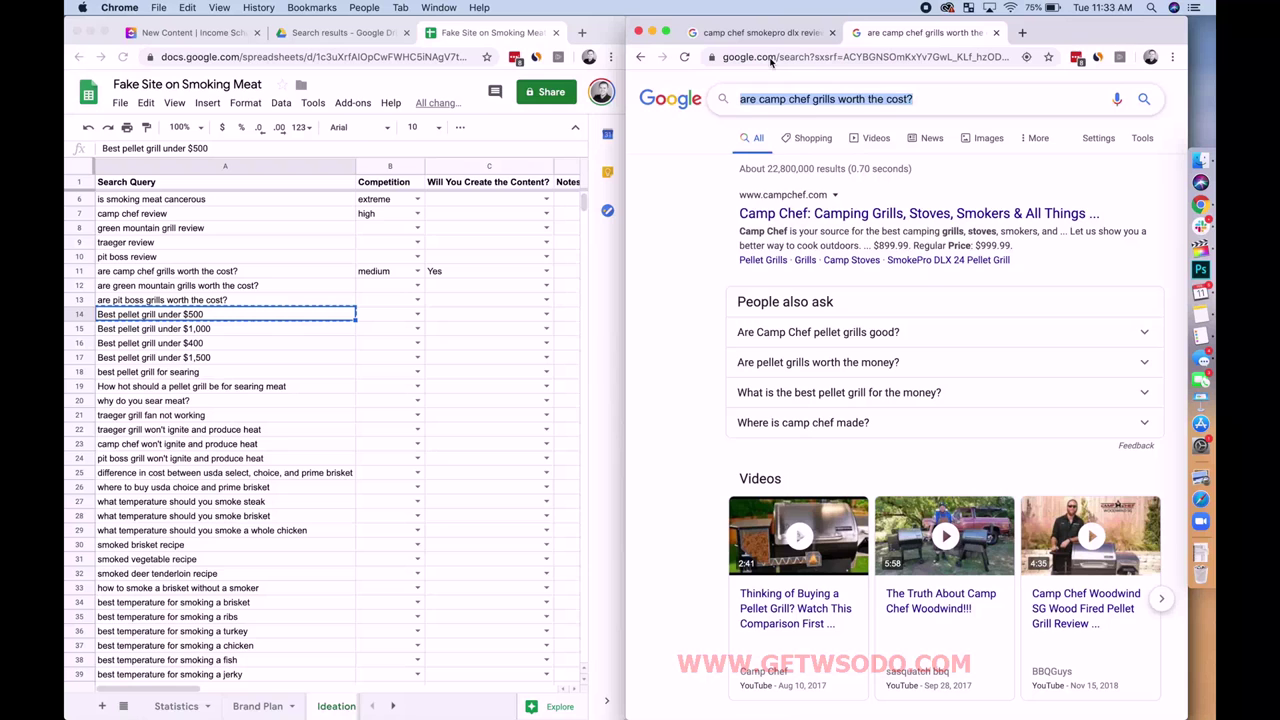
{"action": "key", "text": "cmd+v"}
{"action": "key", "text": "Return"}
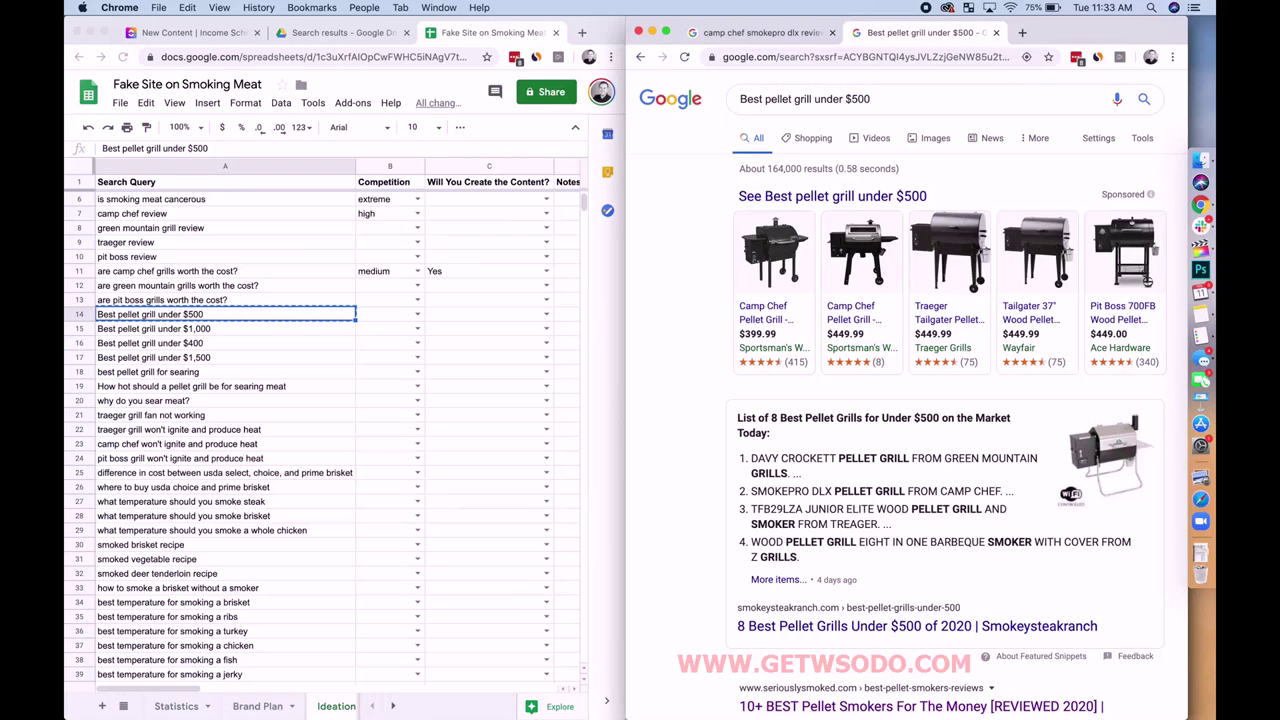
Step: Review the Google results for "Best pellet grill under $500" and rate its competition as high
{"action": "scroll", "coordinate": [709, 365], "scroll_direction": "down", "scroll_amount": 3}
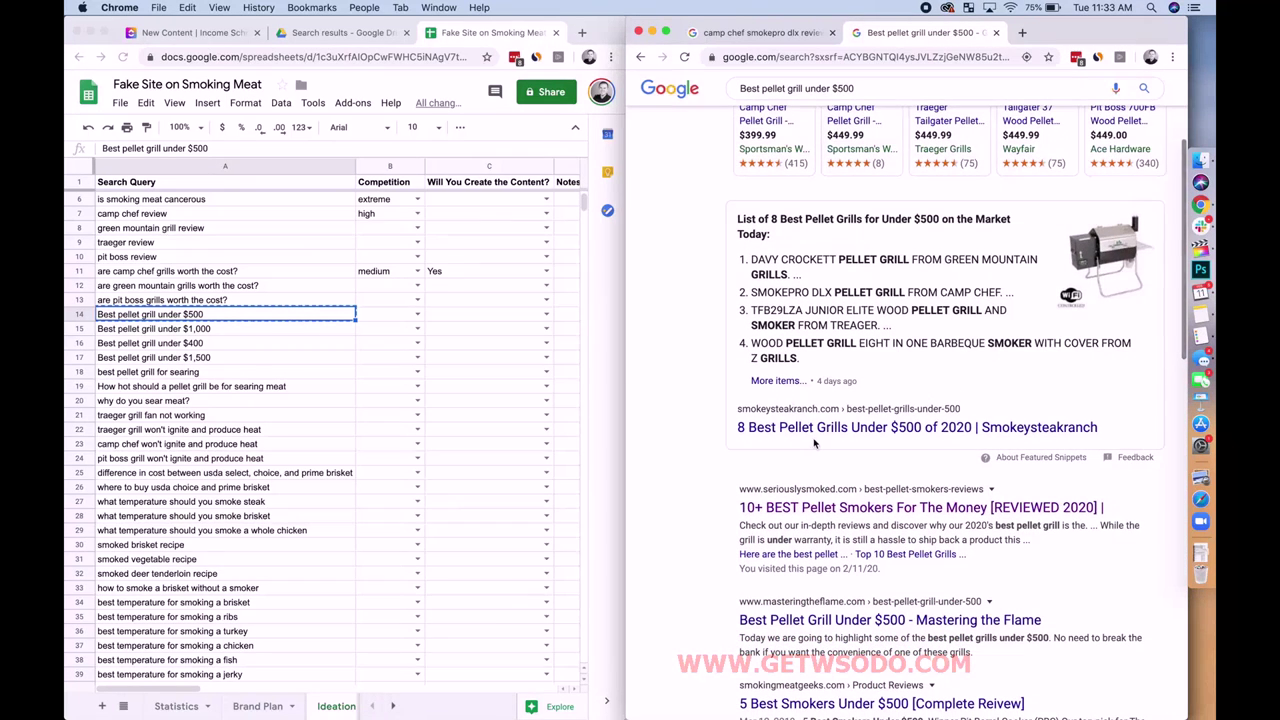
{"action": "left_click", "coordinate": [895, 436]}
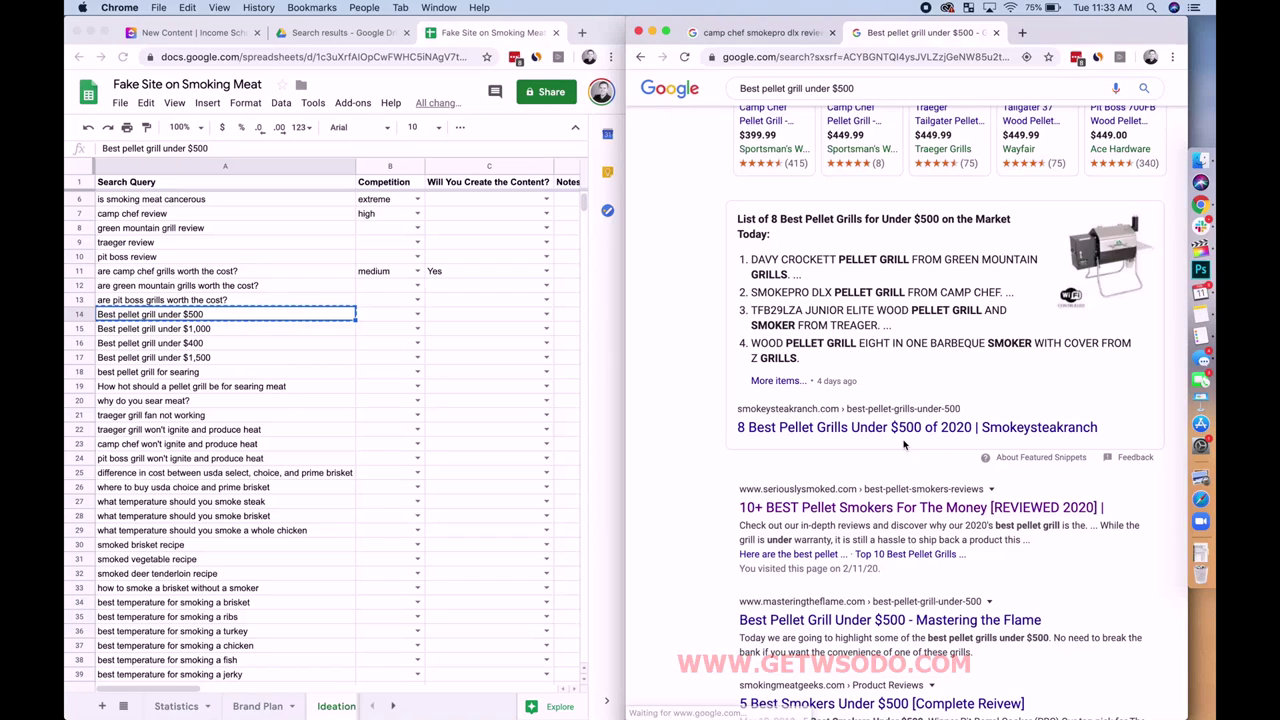
{"action": "scroll", "coordinate": [950, 446], "scroll_direction": "down", "scroll_amount": 5}
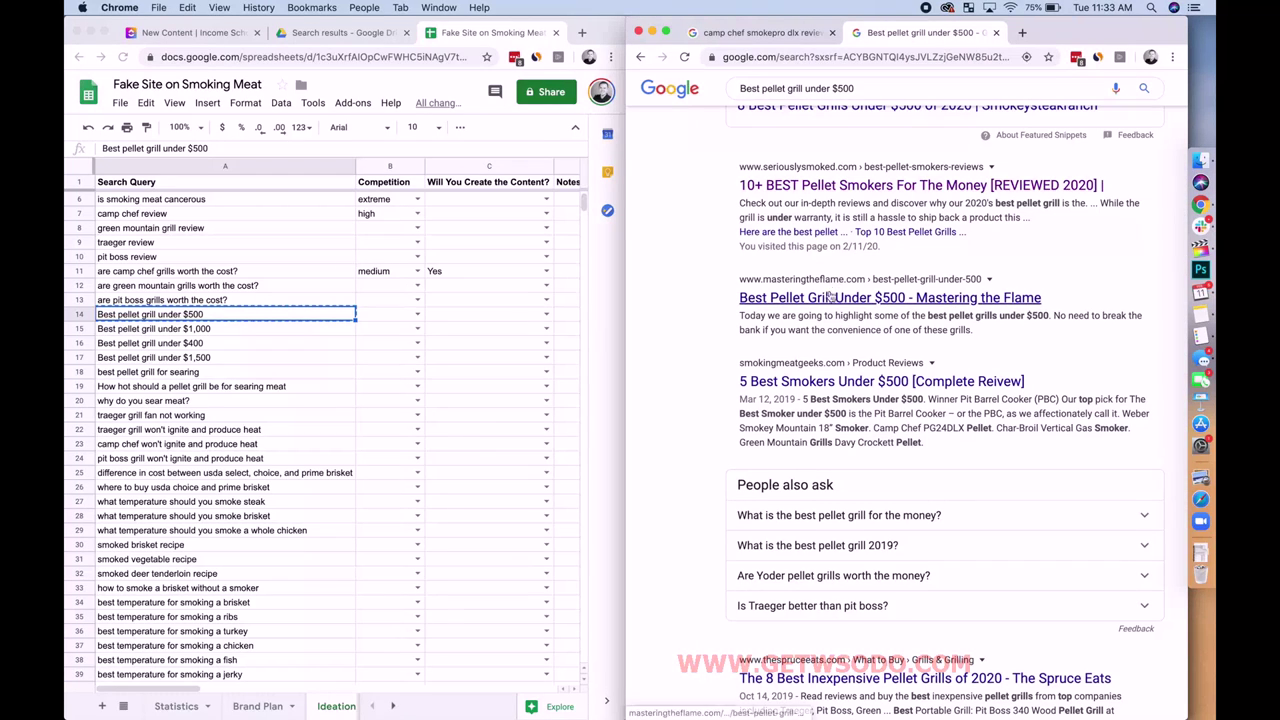
{"action": "scroll", "coordinate": [818, 366], "scroll_direction": "down", "scroll_amount": 5}
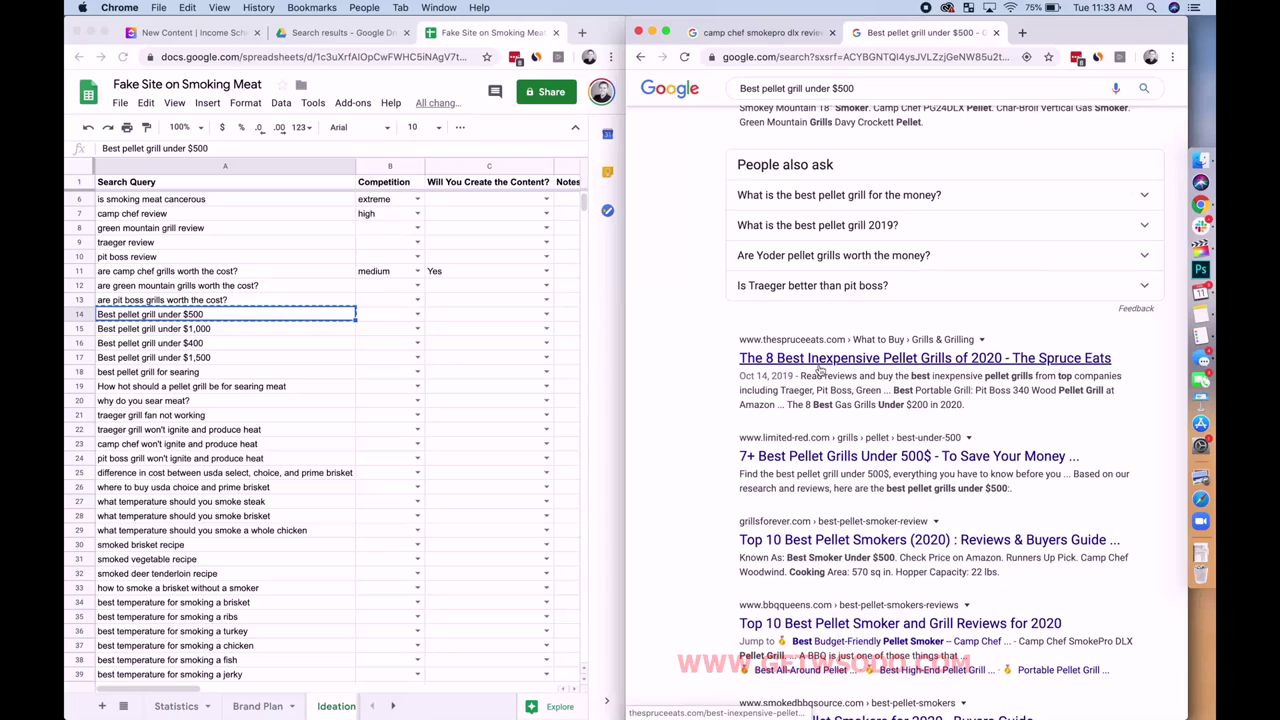
{"action": "scroll", "coordinate": [818, 368], "scroll_direction": "down", "scroll_amount": 3}
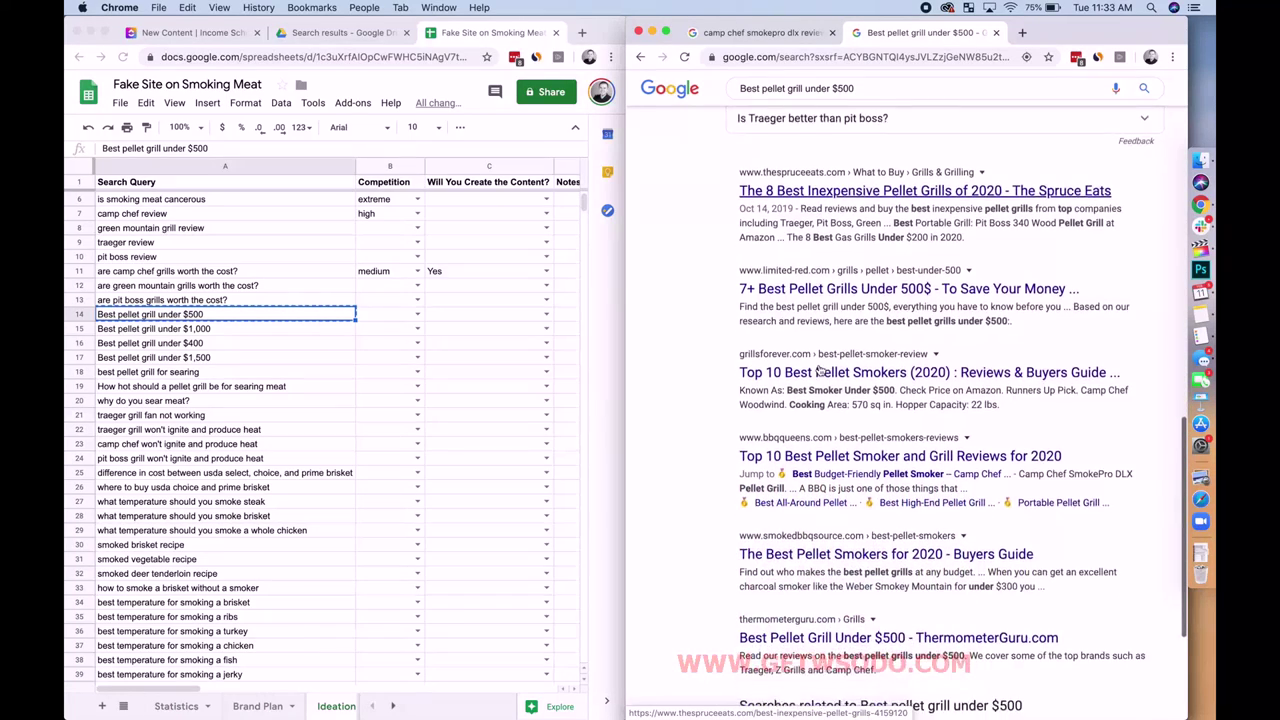
{"action": "scroll", "coordinate": [818, 370], "scroll_direction": "down", "scroll_amount": 2}
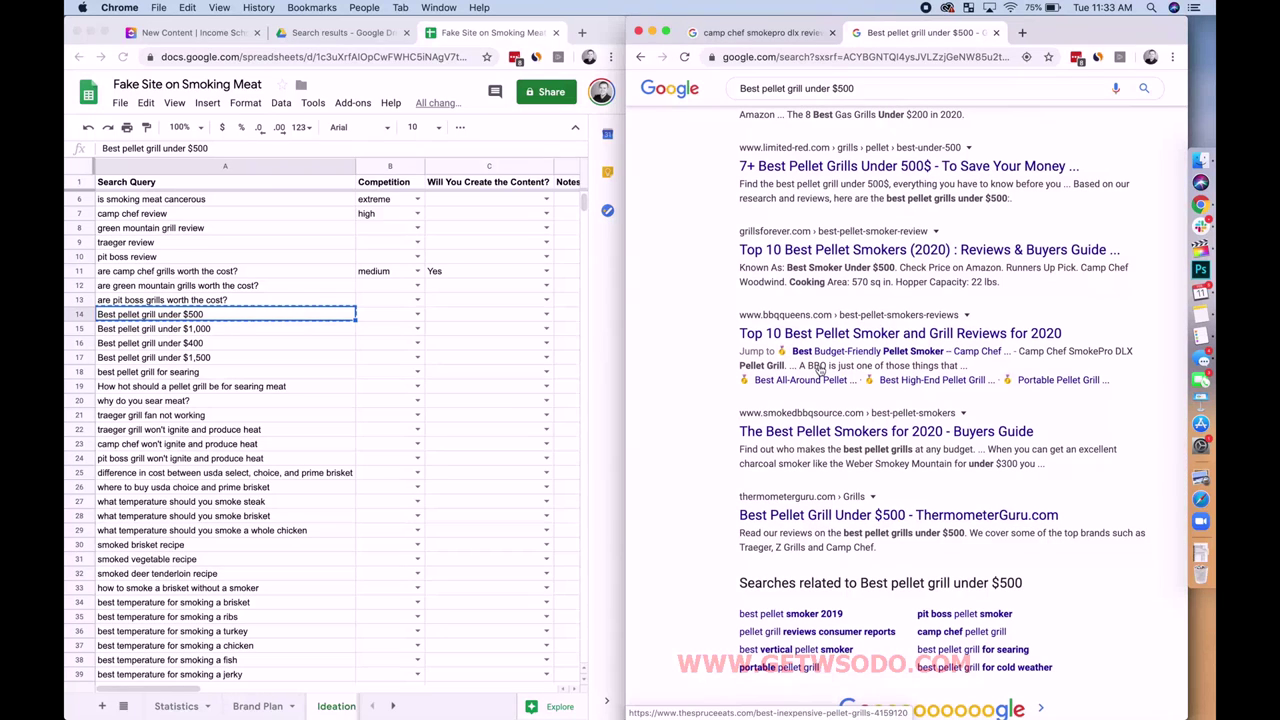
{"action": "left_click", "coordinate": [407, 318]}
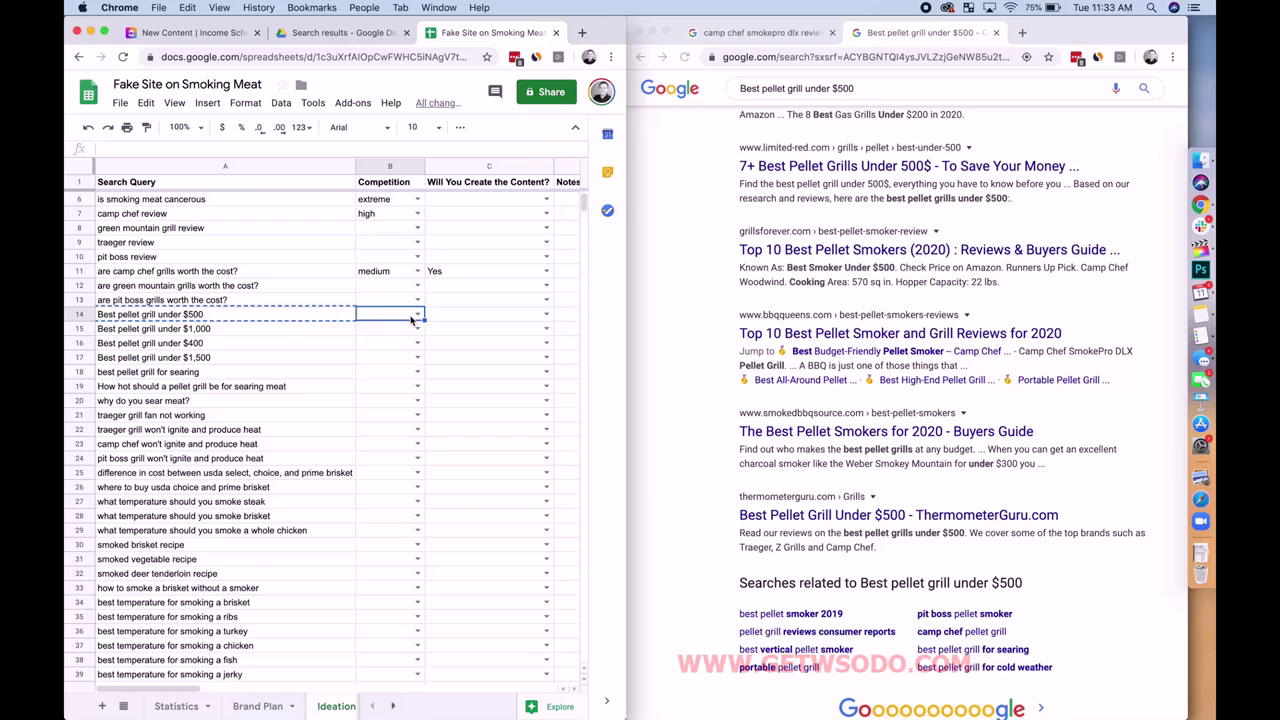
{"action": "left_click", "coordinate": [419, 316]}
{"action": "left_click", "coordinate": [377, 385]}
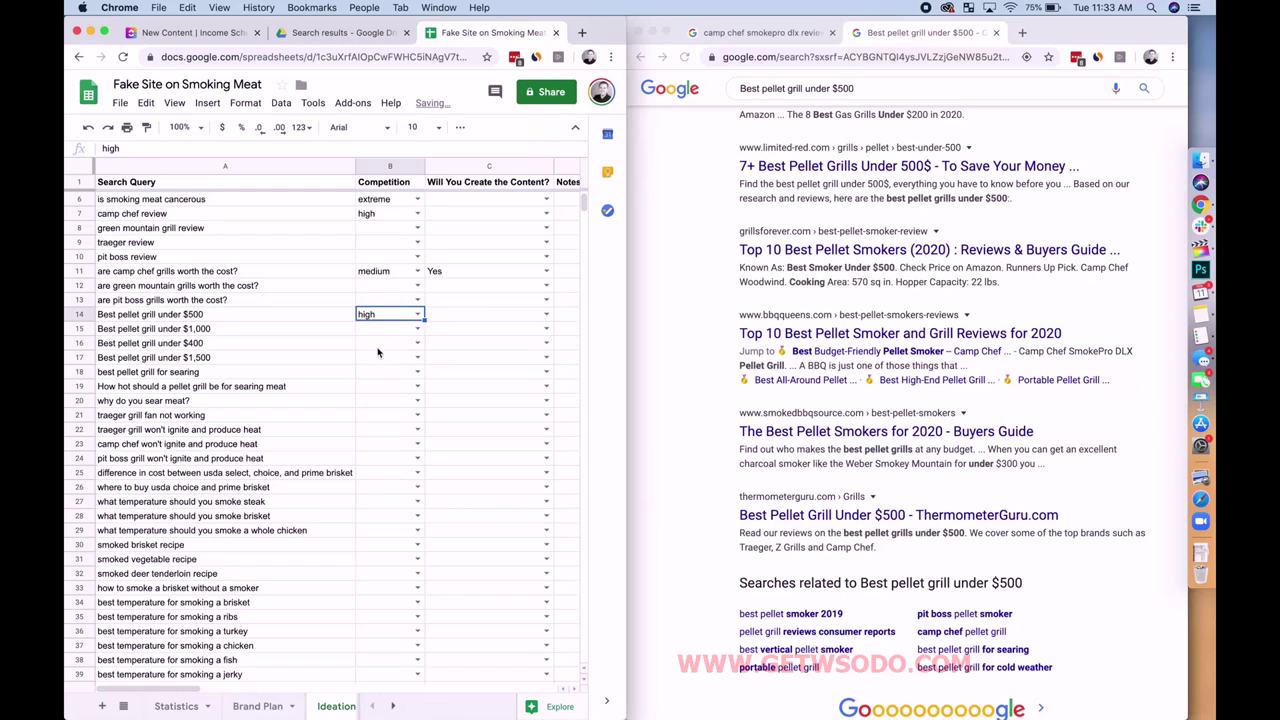
Step: Copy the query "Best pellet grill under $1,000" from the spreadsheet and search Google for it
{"action": "left_click", "coordinate": [242, 320]}
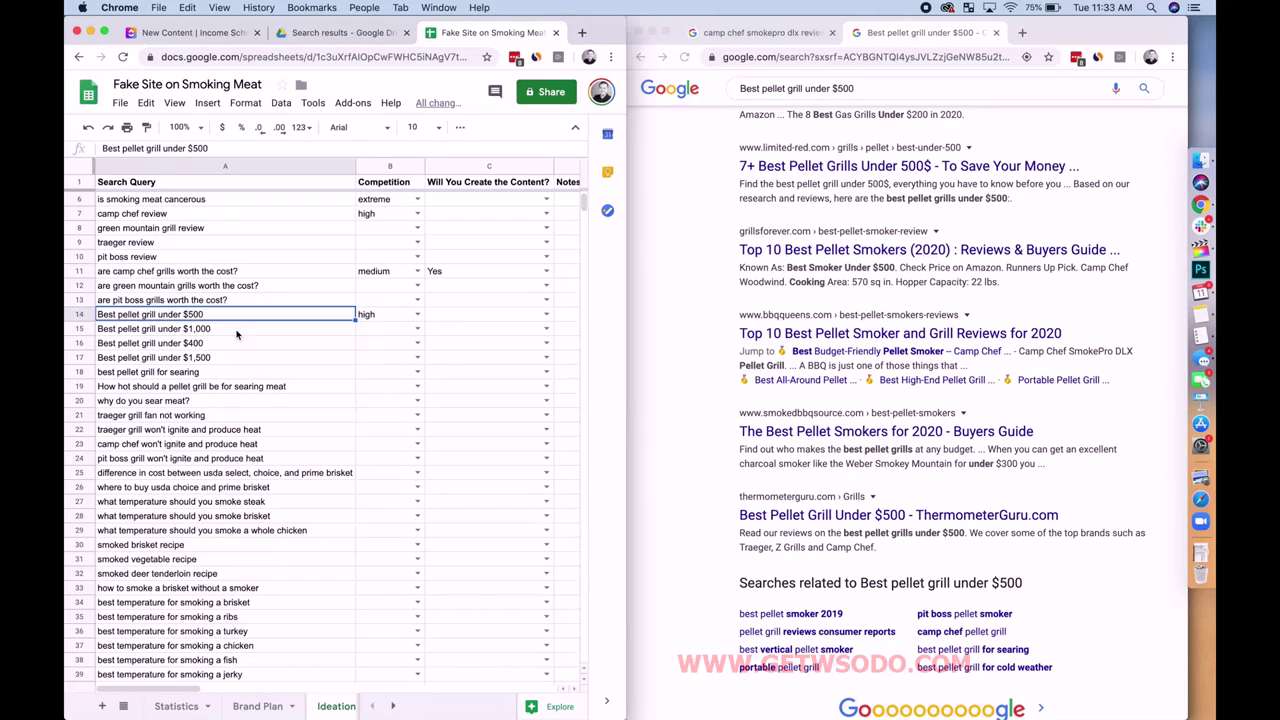
{"action": "left_click", "coordinate": [237, 331]}
{"action": "scroll", "coordinate": [880, 300], "scroll_direction": "up", "scroll_amount": 10}
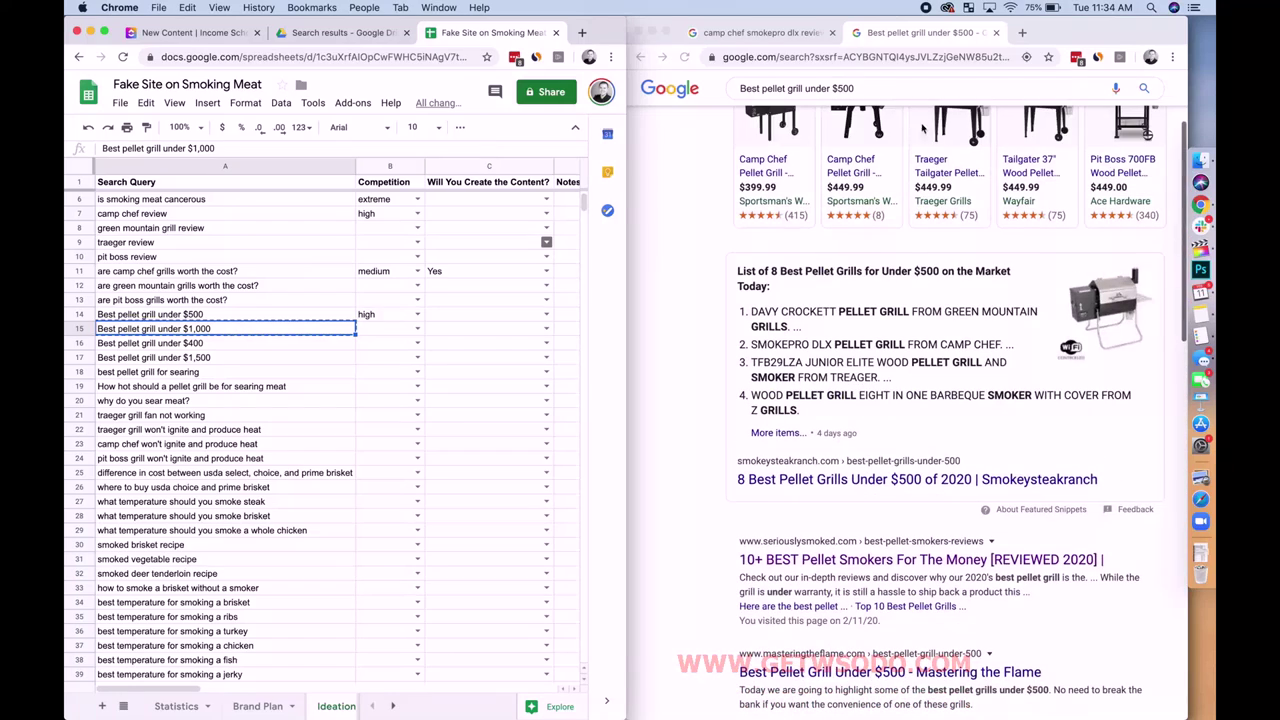
{"action": "left_click", "coordinate": [873, 89]}
{"action": "key", "text": "super+a"}
{"action": "key", "text": "super+v"}
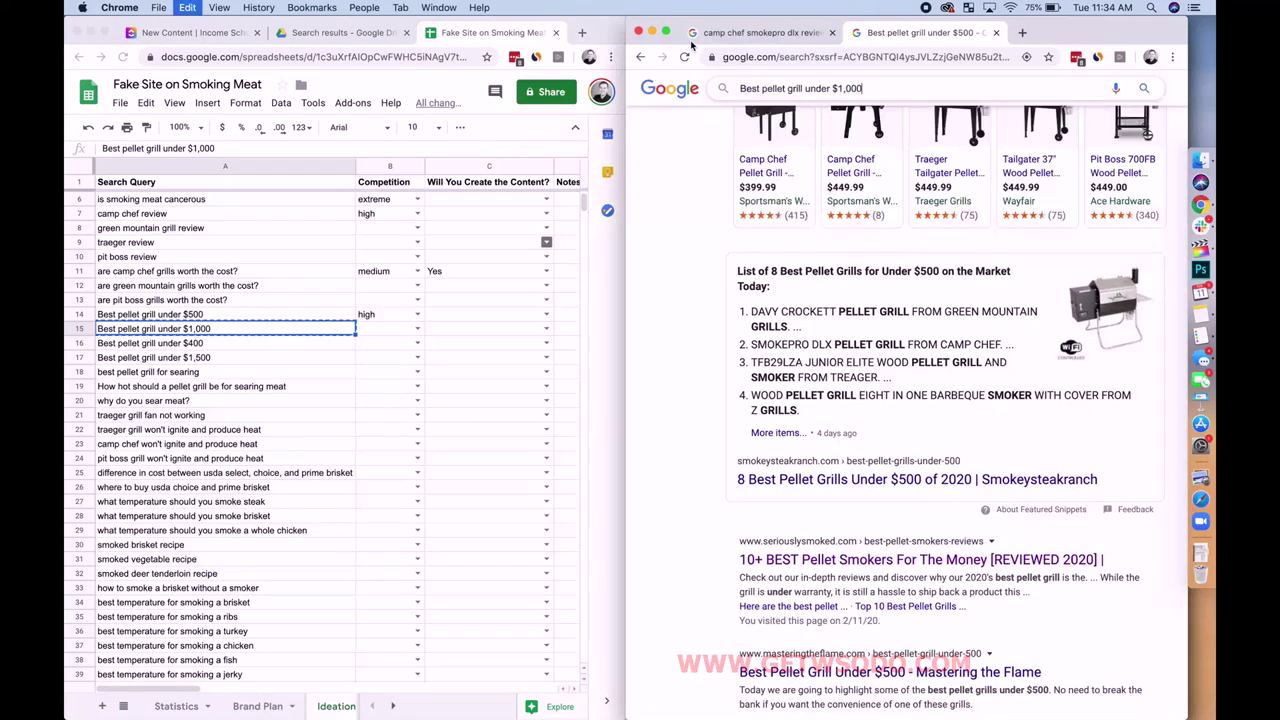
{"action": "key", "text": "Return"}
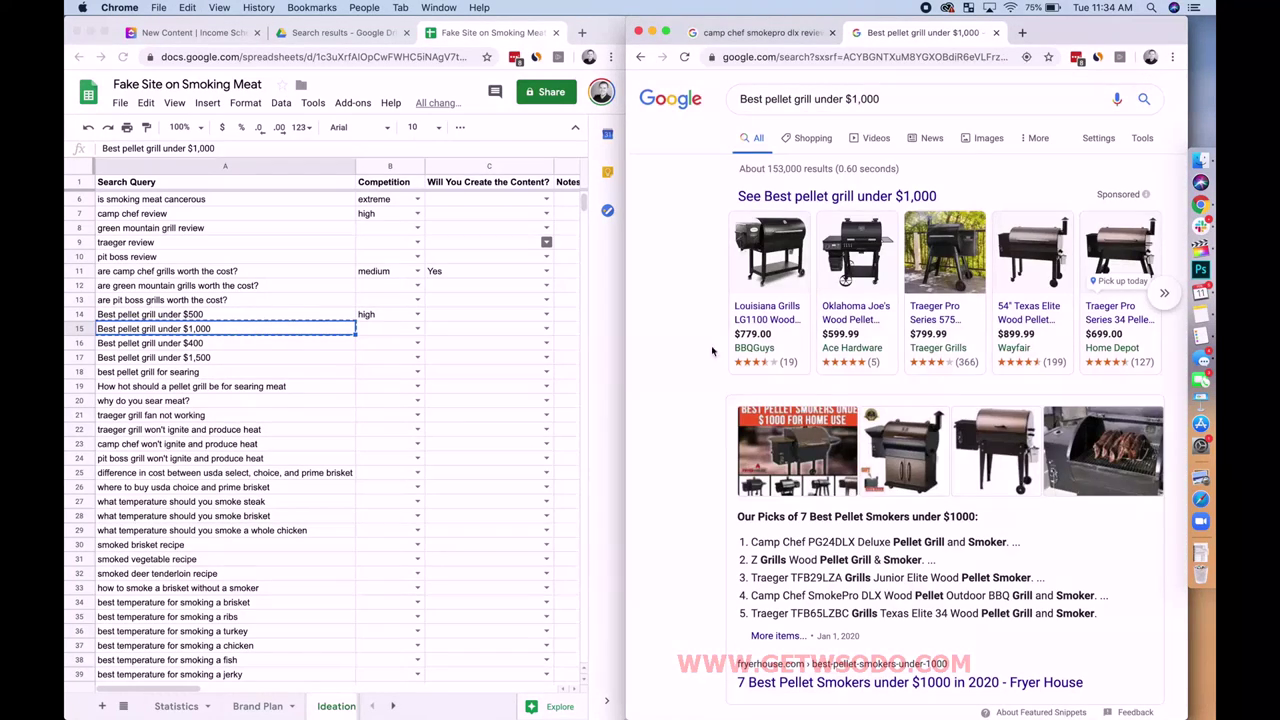
Step: Review the Google results for "Best pellet grill under $1,000" and rate its competition as medium
{"action": "scroll", "coordinate": [702, 300], "scroll_direction": "down", "scroll_amount": 8}
{"action": "scroll", "coordinate": [702, 427], "scroll_direction": "down", "scroll_amount": 2}
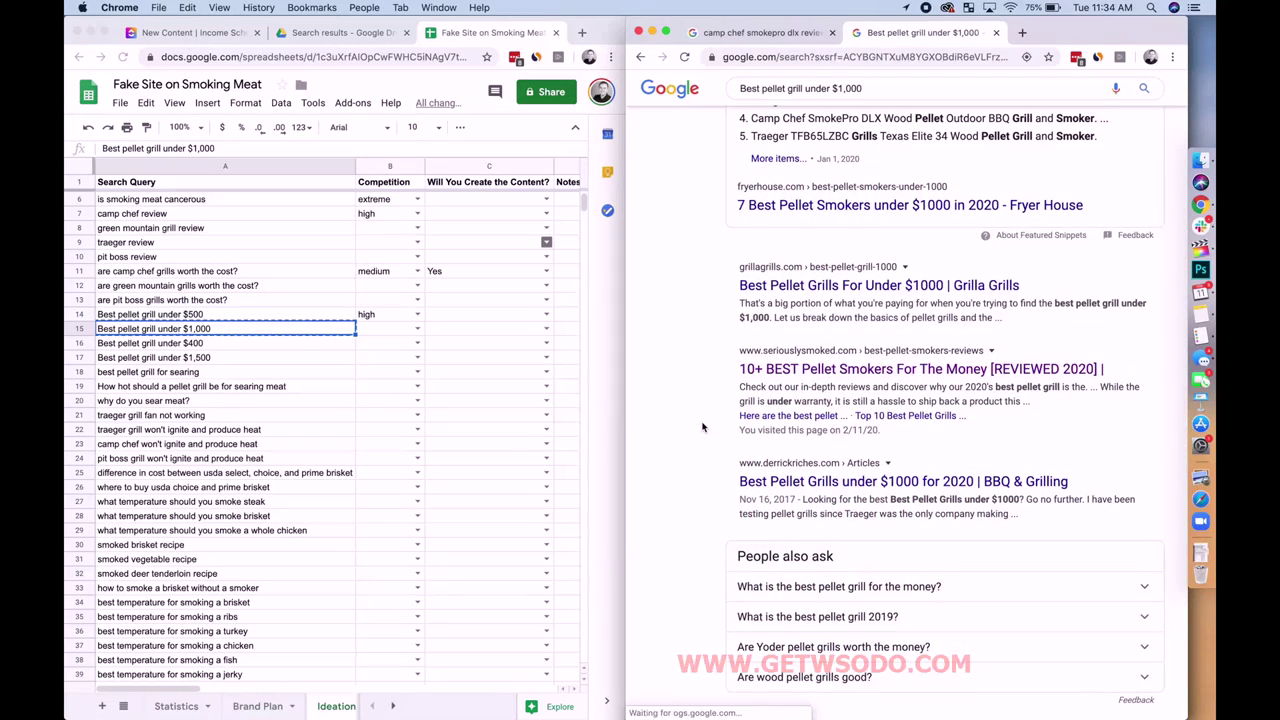
{"action": "scroll", "coordinate": [702, 427], "scroll_direction": "down", "scroll_amount": 9}
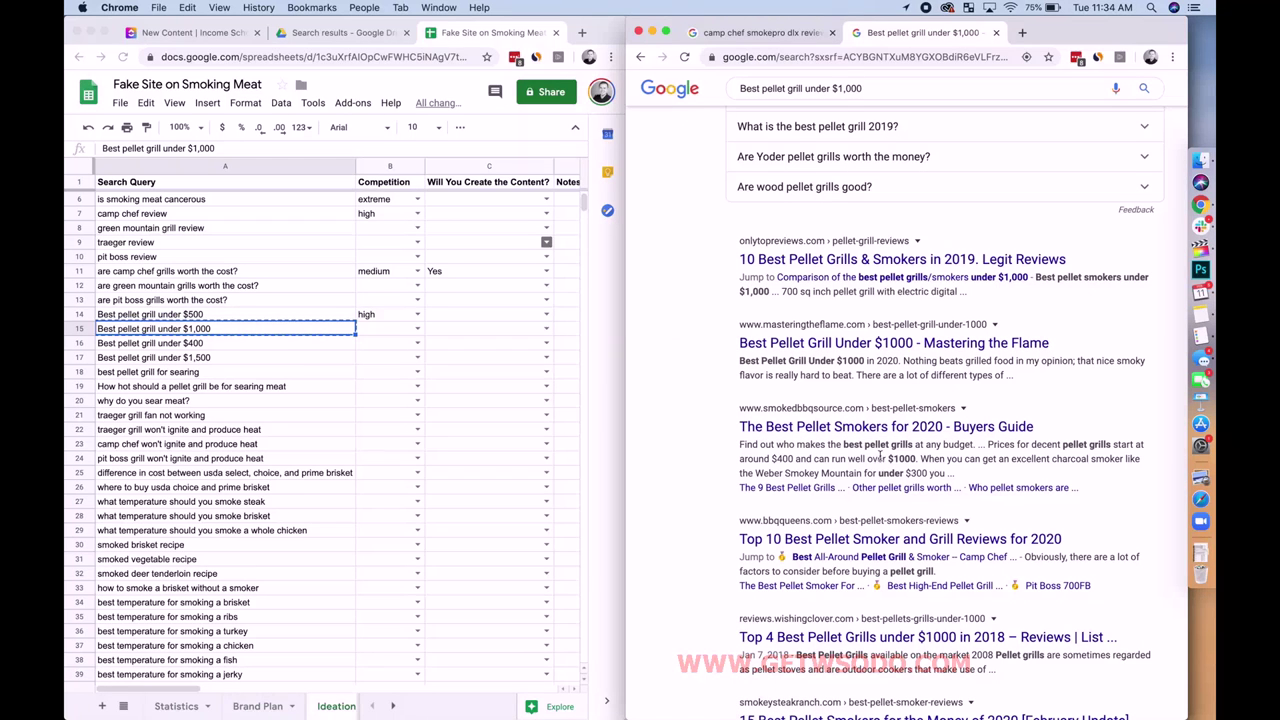
{"action": "scroll", "coordinate": [883, 458], "scroll_direction": "down", "scroll_amount": 10}
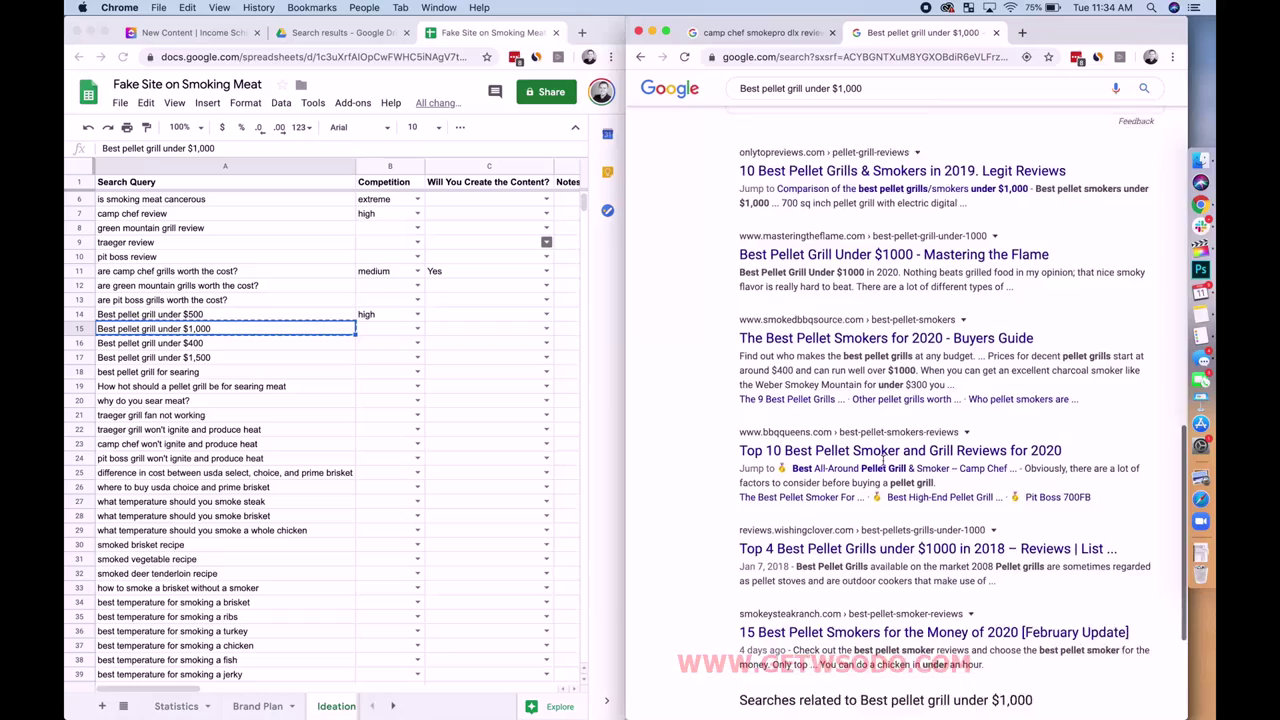
{"action": "scroll", "coordinate": [883, 458], "scroll_direction": "up", "scroll_amount": 5}
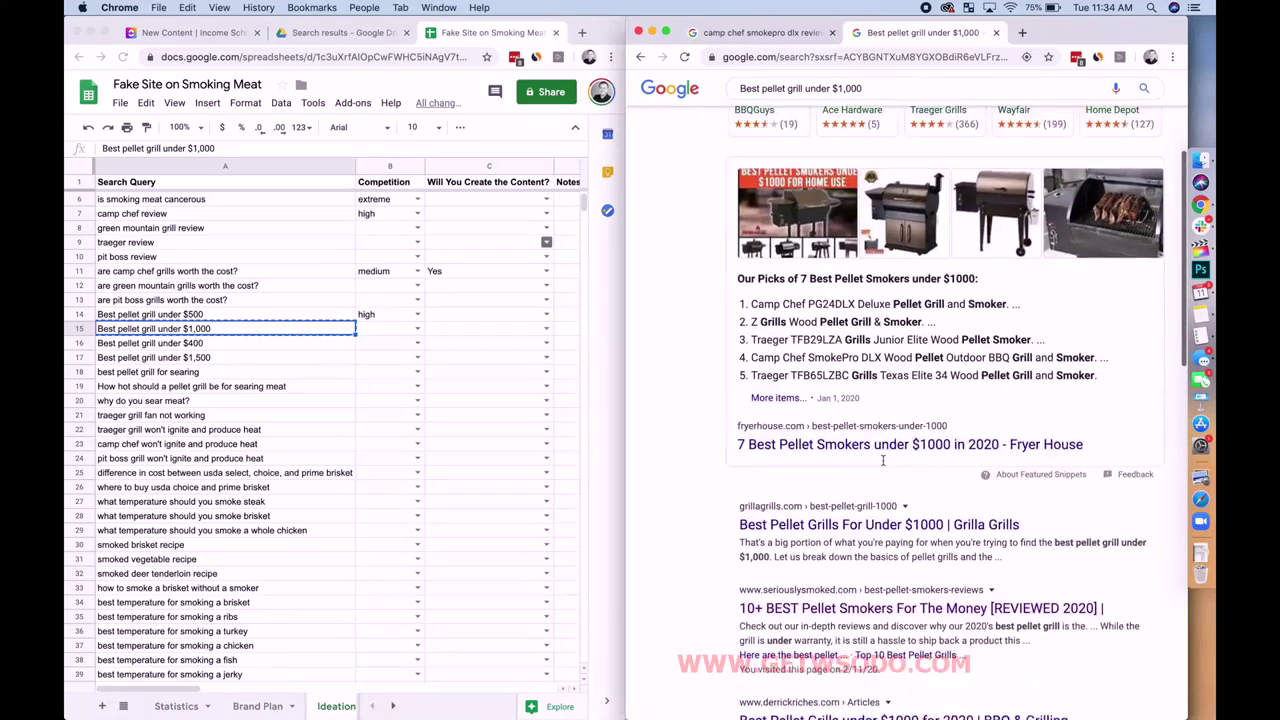
{"action": "scroll", "coordinate": [883, 458], "scroll_direction": "up", "scroll_amount": 2}
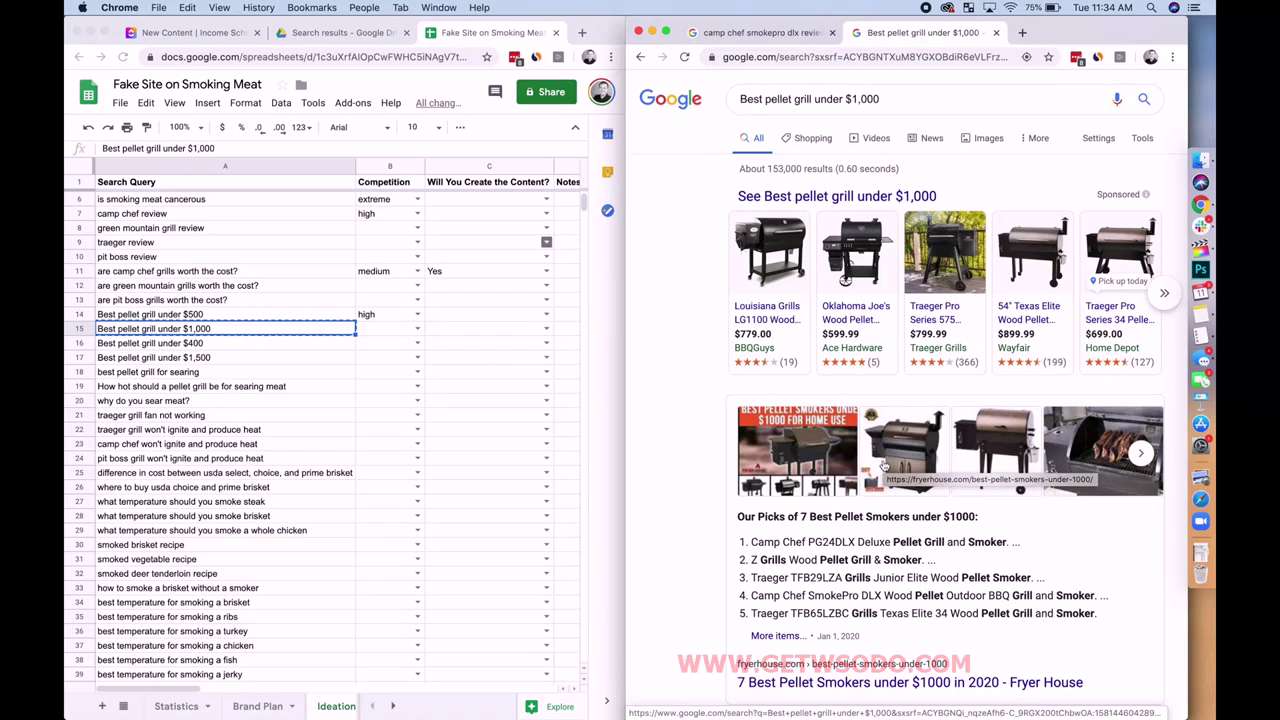
{"action": "left_click", "coordinate": [384, 330]}
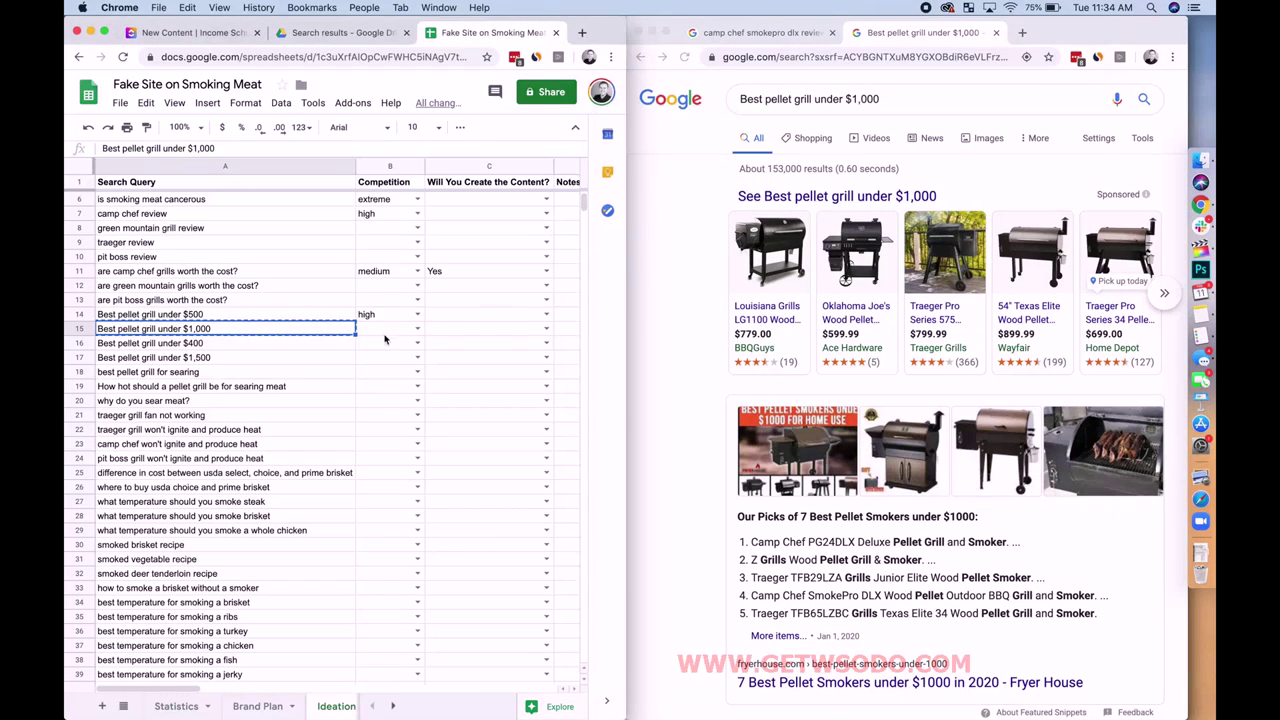
{"action": "left_click", "coordinate": [387, 339]}
{"action": "left_click", "coordinate": [417, 330]}
{"action": "left_click", "coordinate": [395, 386]}
Step: Set the content creation decision for "Best pellet grill under $1,000" to Yes
{"action": "left_click", "coordinate": [466, 331]}
{"action": "left_click", "coordinate": [546, 329]}
{"action": "left_click", "coordinate": [488, 388]}
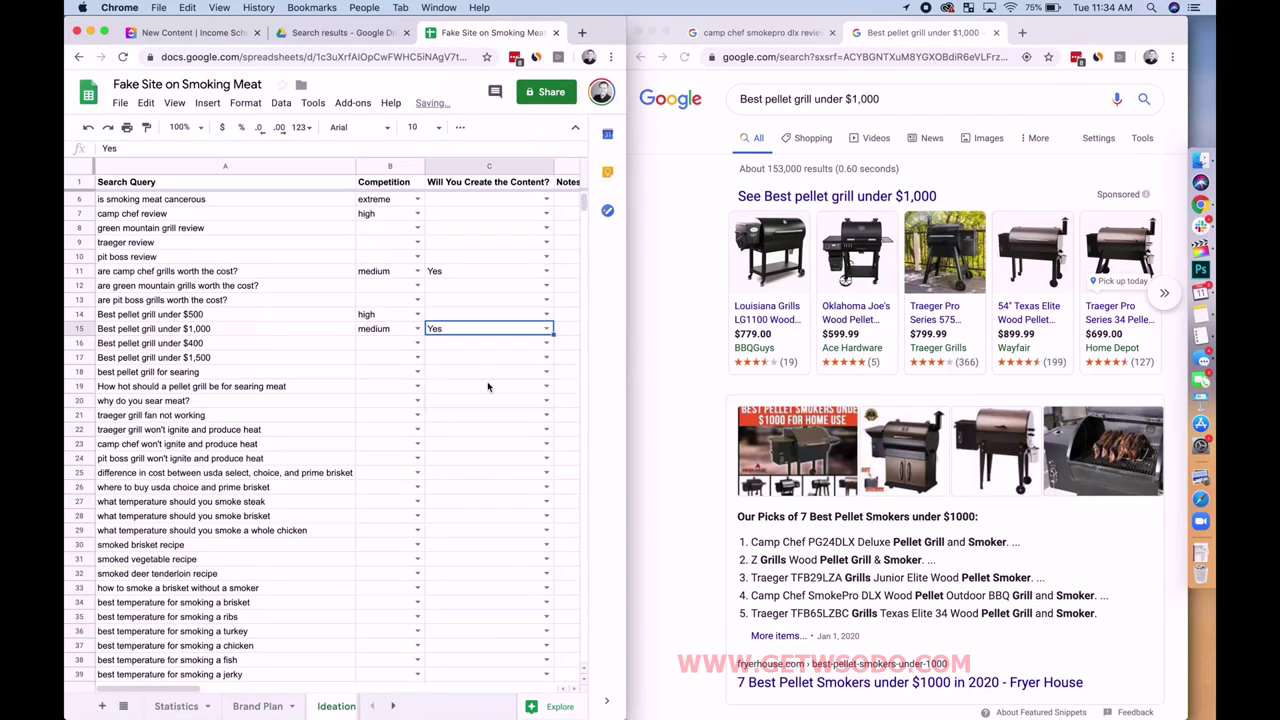
Step: Copy the query "Best pellet grill under $400" from the spreadsheet and search Google for it
{"action": "left_click", "coordinate": [376, 346]}
{"action": "left_click", "coordinate": [258, 347]}
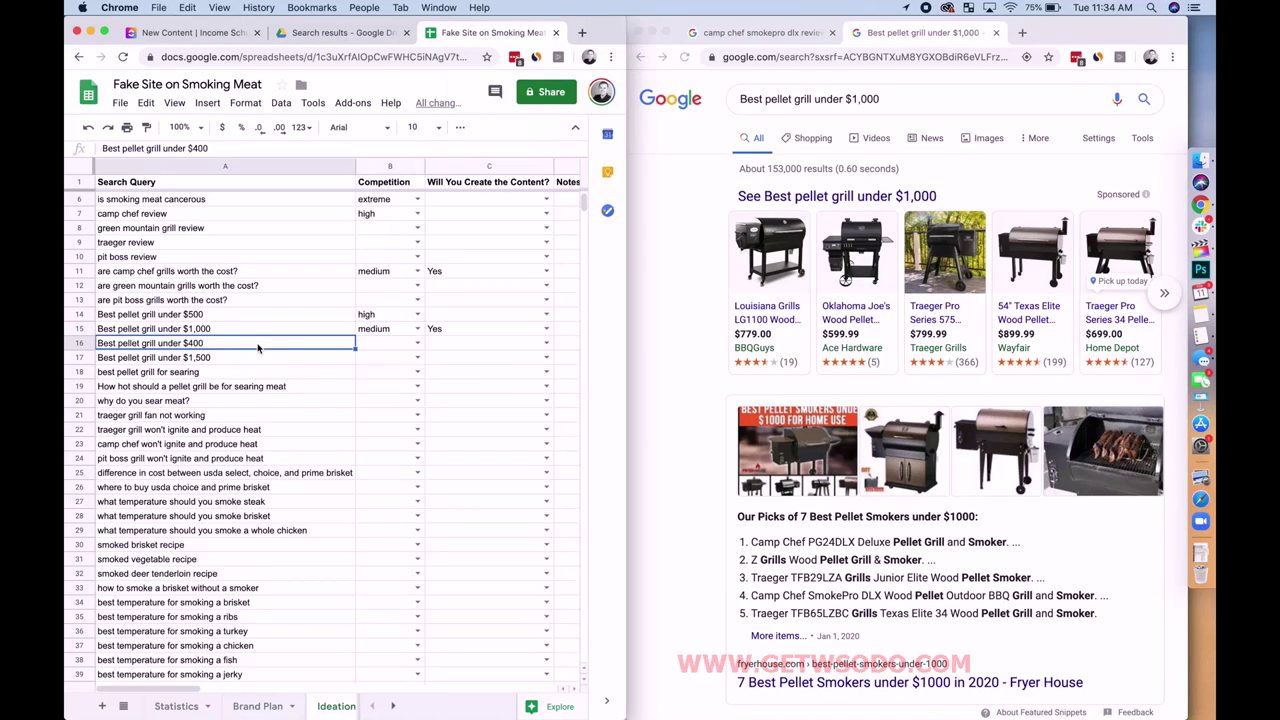
{"action": "left_click", "coordinate": [860, 102]}
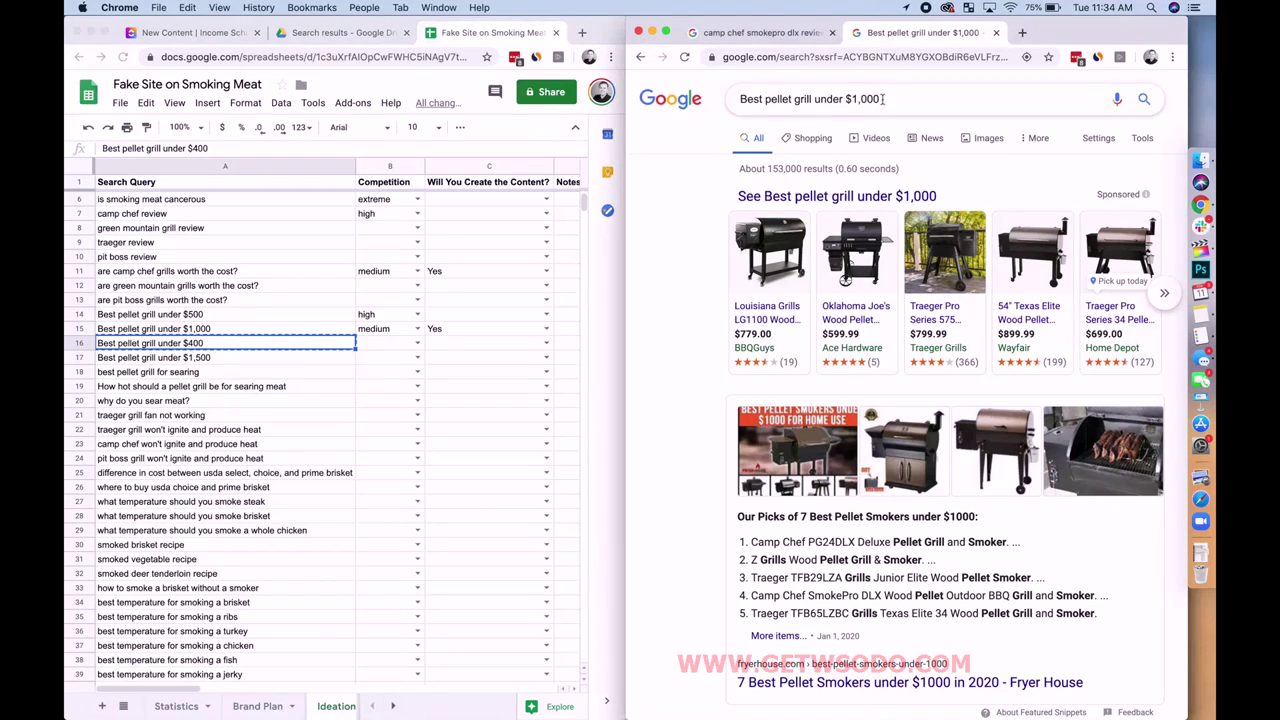
{"action": "key", "text": "super+a"}
{"action": "key", "text": "super+v"}
{"action": "key", "text": "Return"}
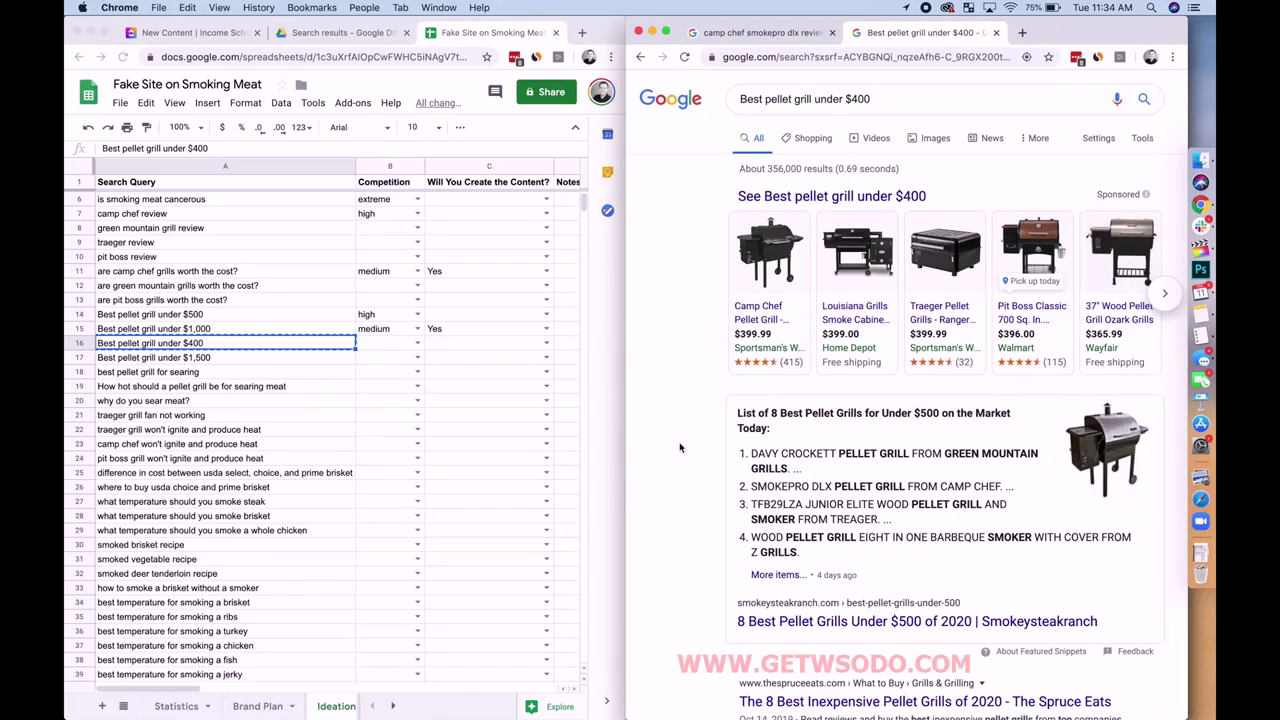
Step: Review the Google results for "Best pellet grill under $400" to judge how strong the competing articles are
{"action": "scroll", "coordinate": [680, 447], "scroll_direction": "down", "scroll_amount": 5}
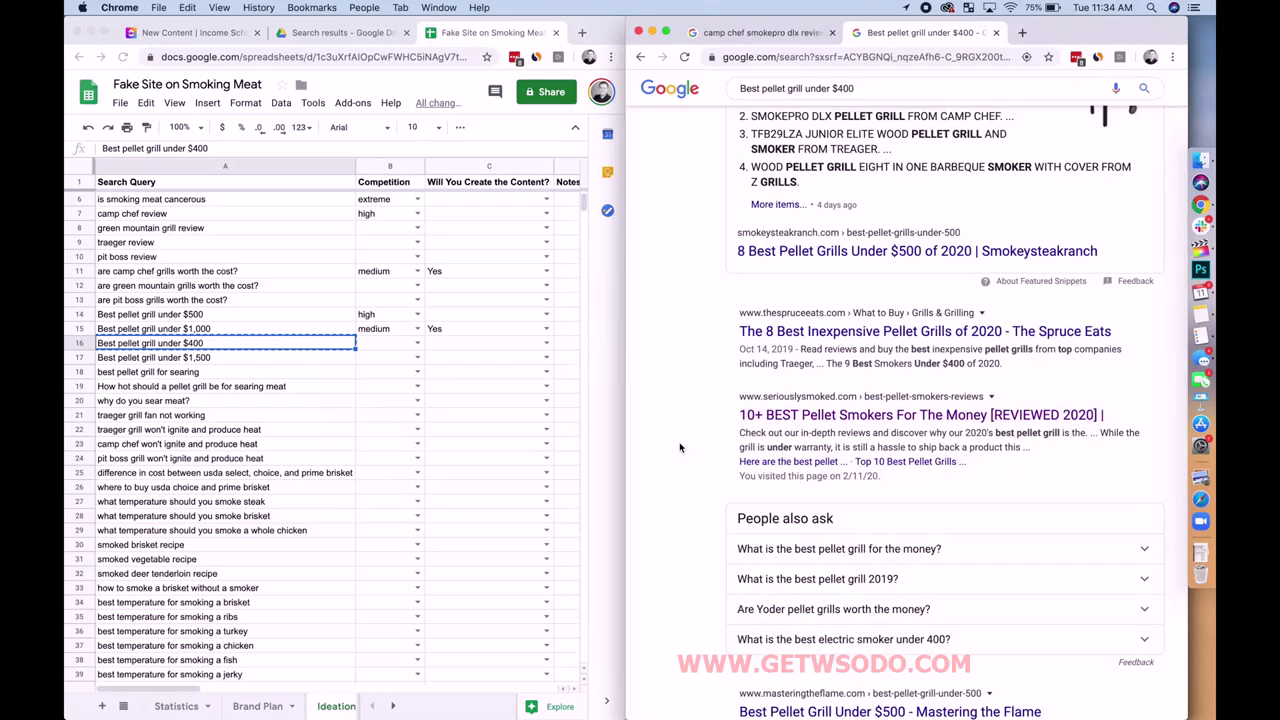
{"action": "scroll", "coordinate": [680, 447], "scroll_direction": "down", "scroll_amount": 5}
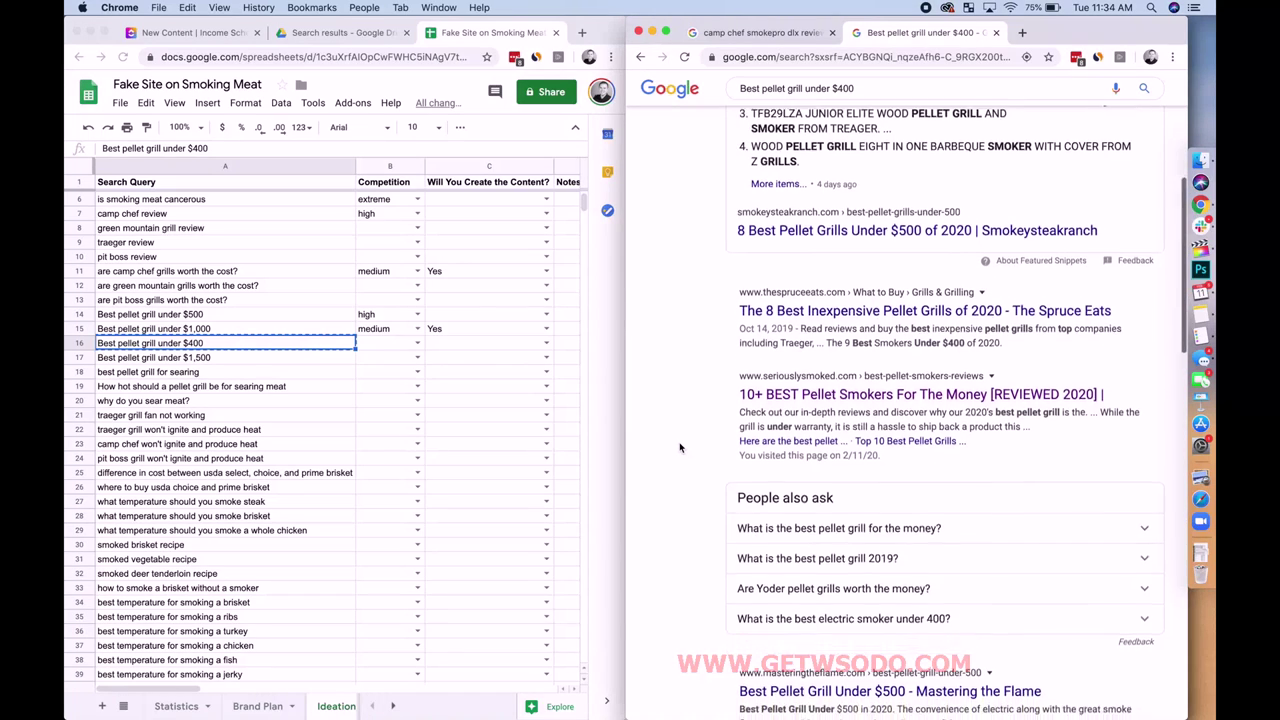
{"action": "scroll", "coordinate": [680, 447], "scroll_direction": "down", "scroll_amount": 3}
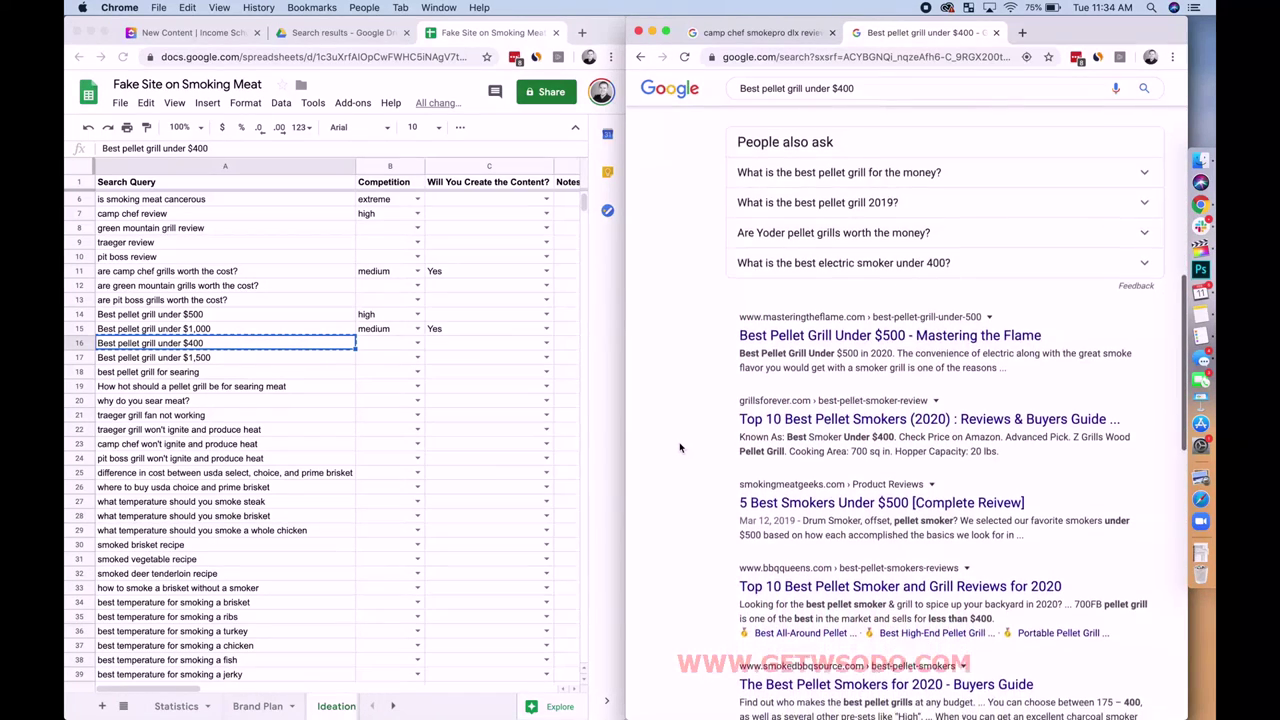
{"action": "scroll", "coordinate": [680, 447], "scroll_direction": "down", "scroll_amount": 9}
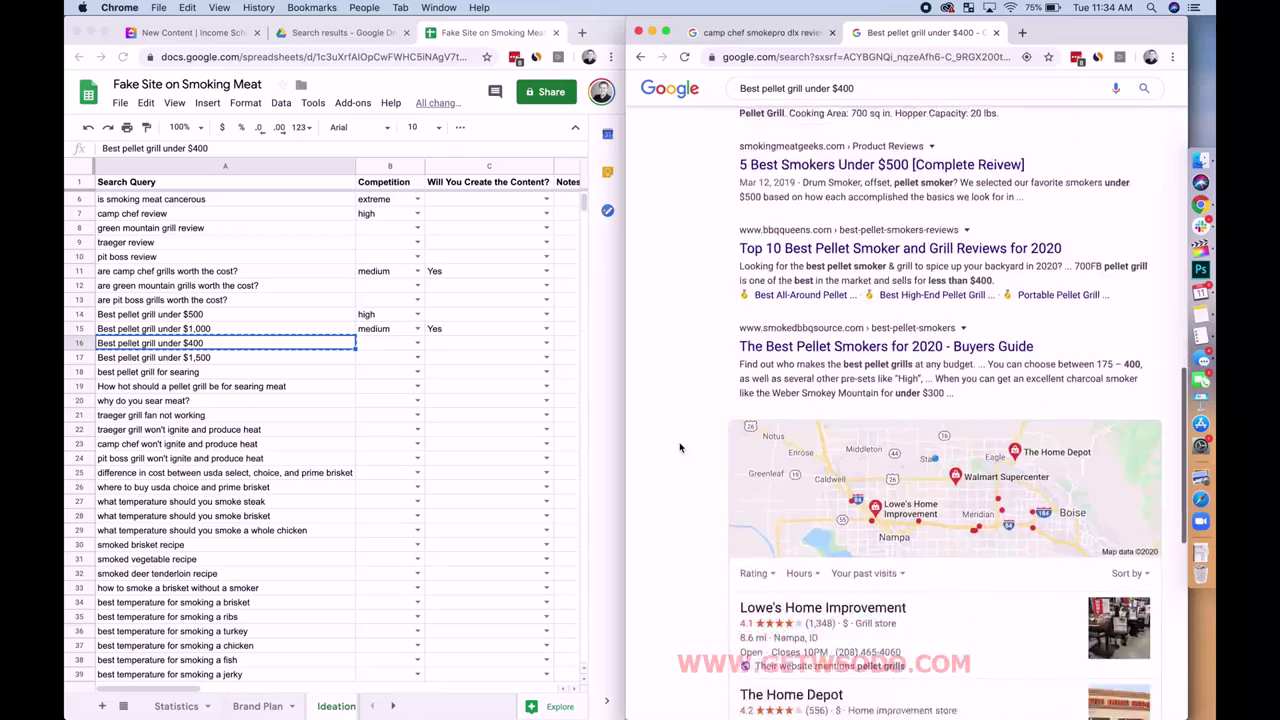
{"action": "scroll", "coordinate": [680, 447], "scroll_direction": "up", "scroll_amount": 15}
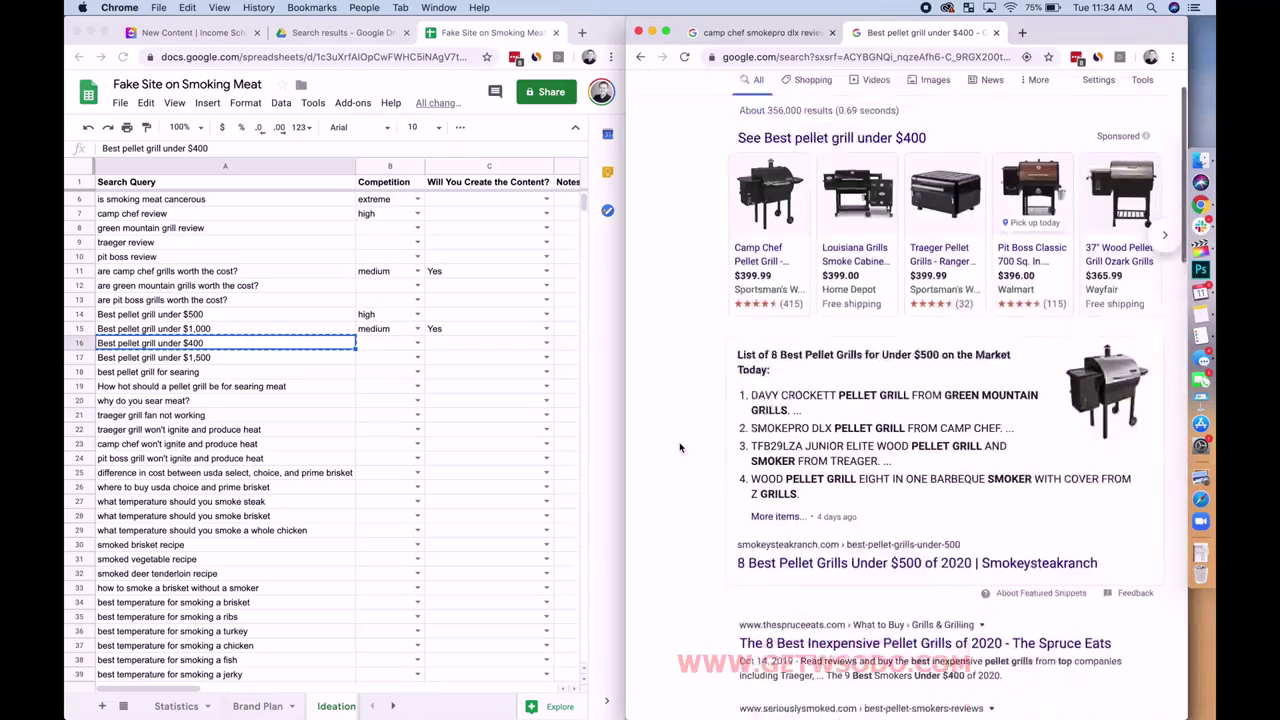
Step: Check the search suggestions offered for "best smokers under" without running the search
{"action": "triple_click", "coordinate": [886, 104]}
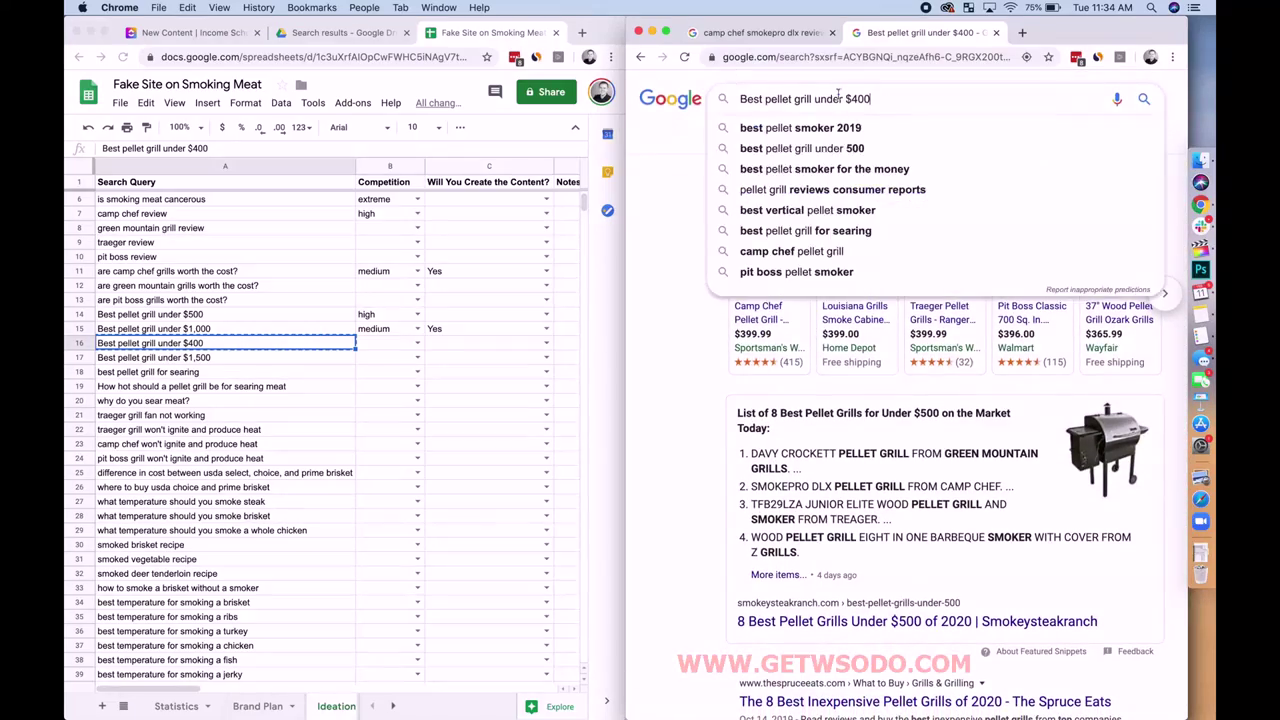
{"action": "left_click", "coordinate": [743, 57]}
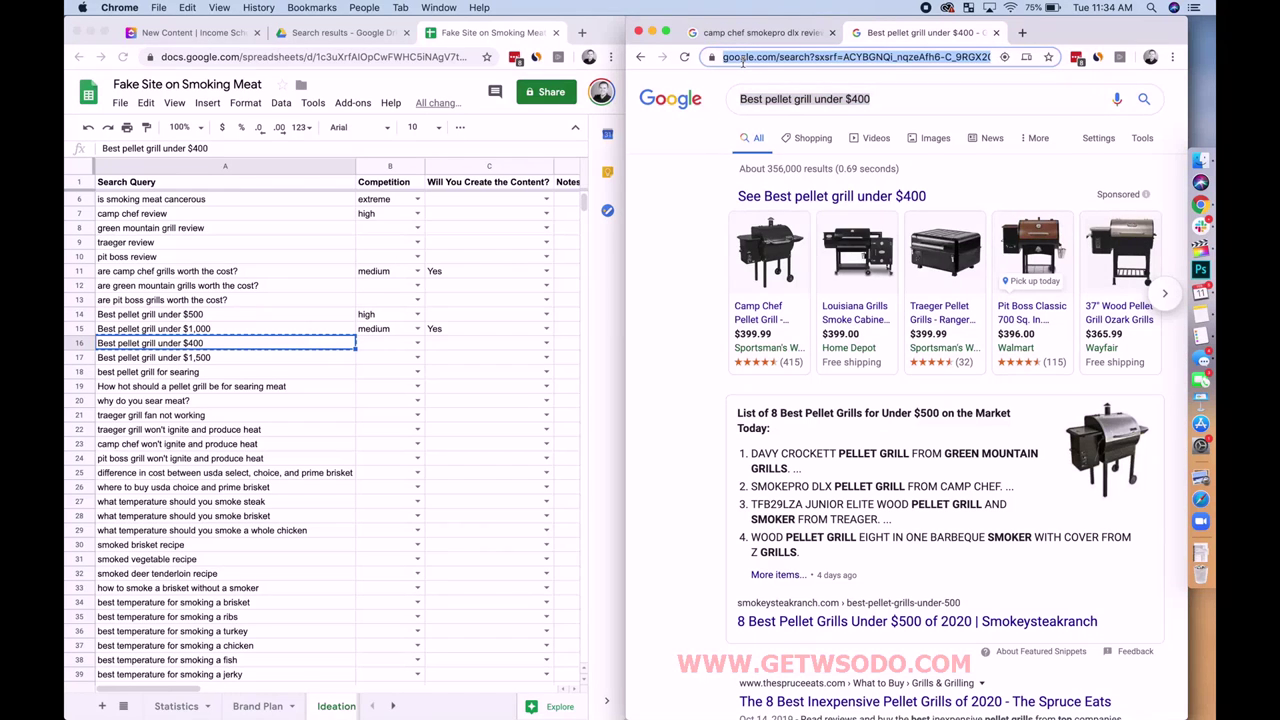
{"action": "type", "text": "best smokers under"}
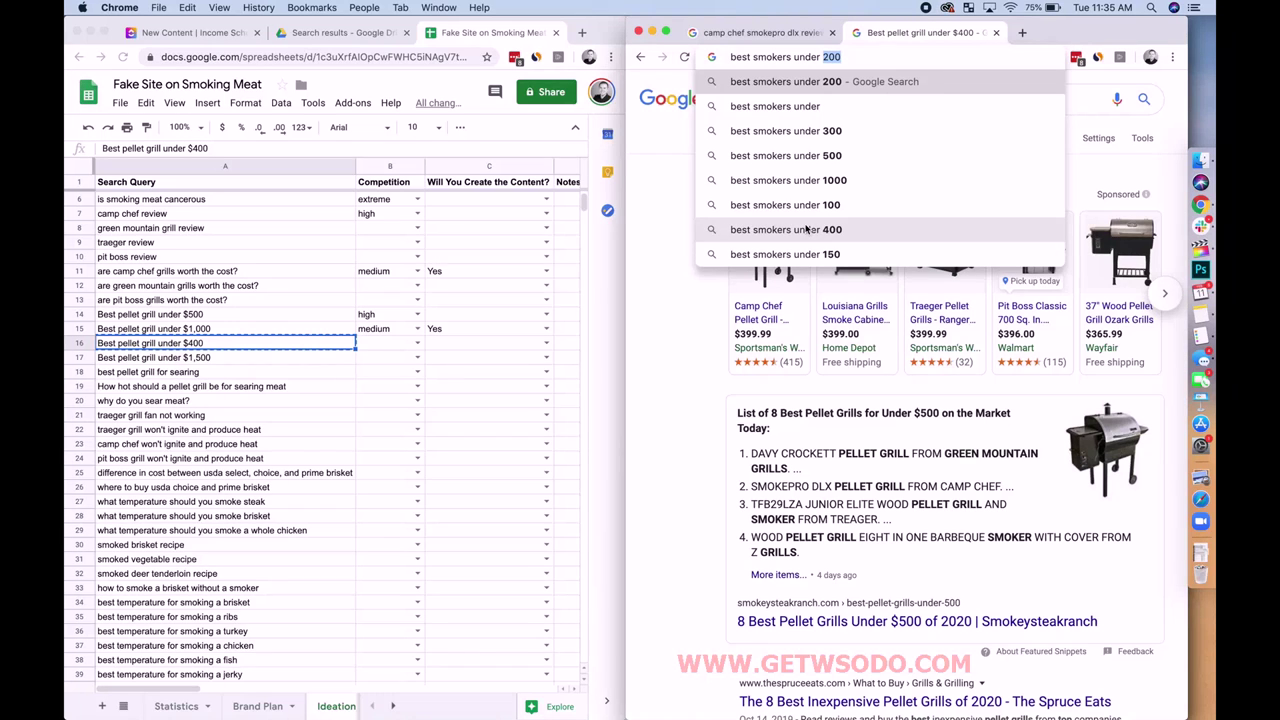
Step: Rate the competition of "Best pellet grill under $400" as medium and set its content creation decision to Yes
{"action": "left_click", "coordinate": [410, 349]}
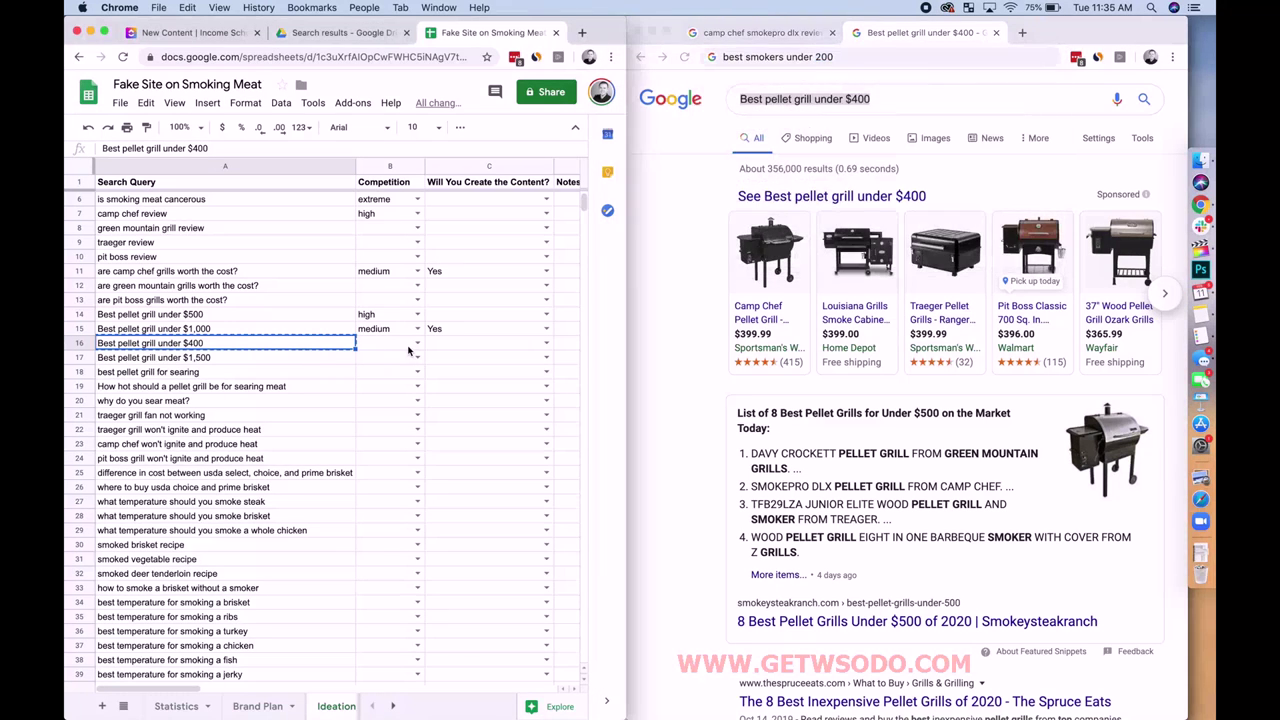
{"action": "left_click", "coordinate": [417, 344]}
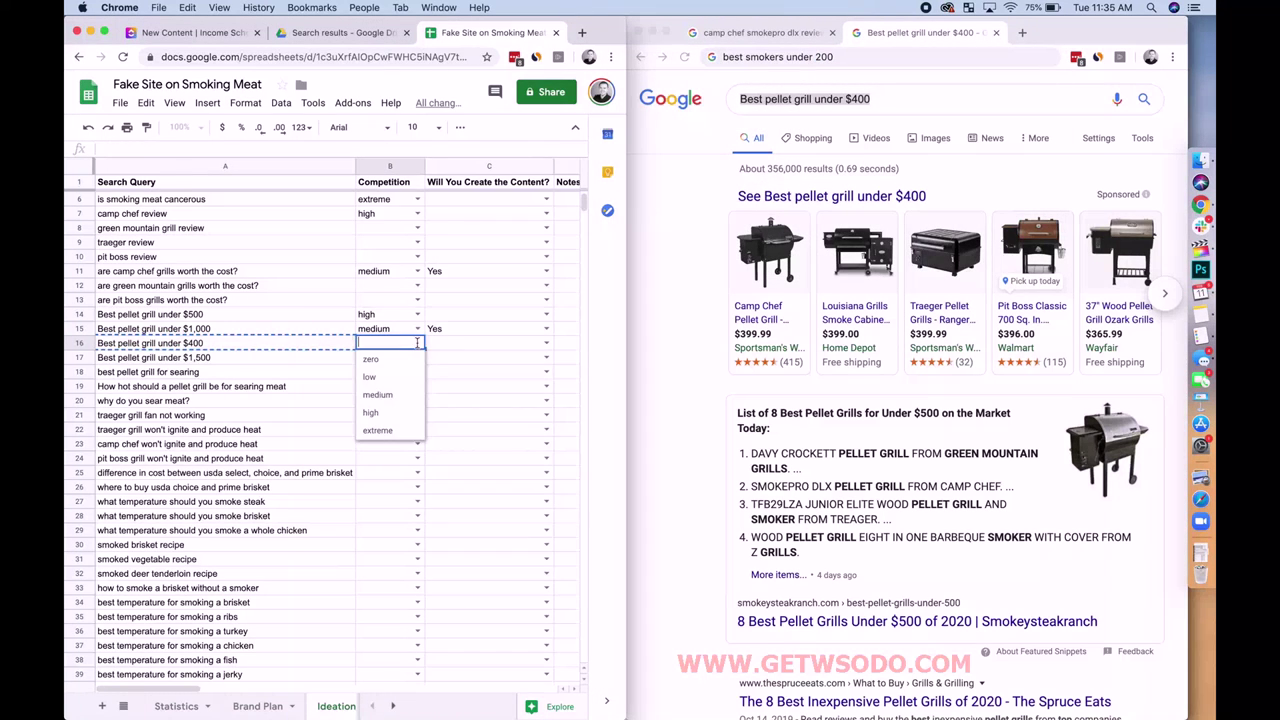
{"action": "left_click", "coordinate": [392, 396]}
{"action": "left_click", "coordinate": [497, 346]}
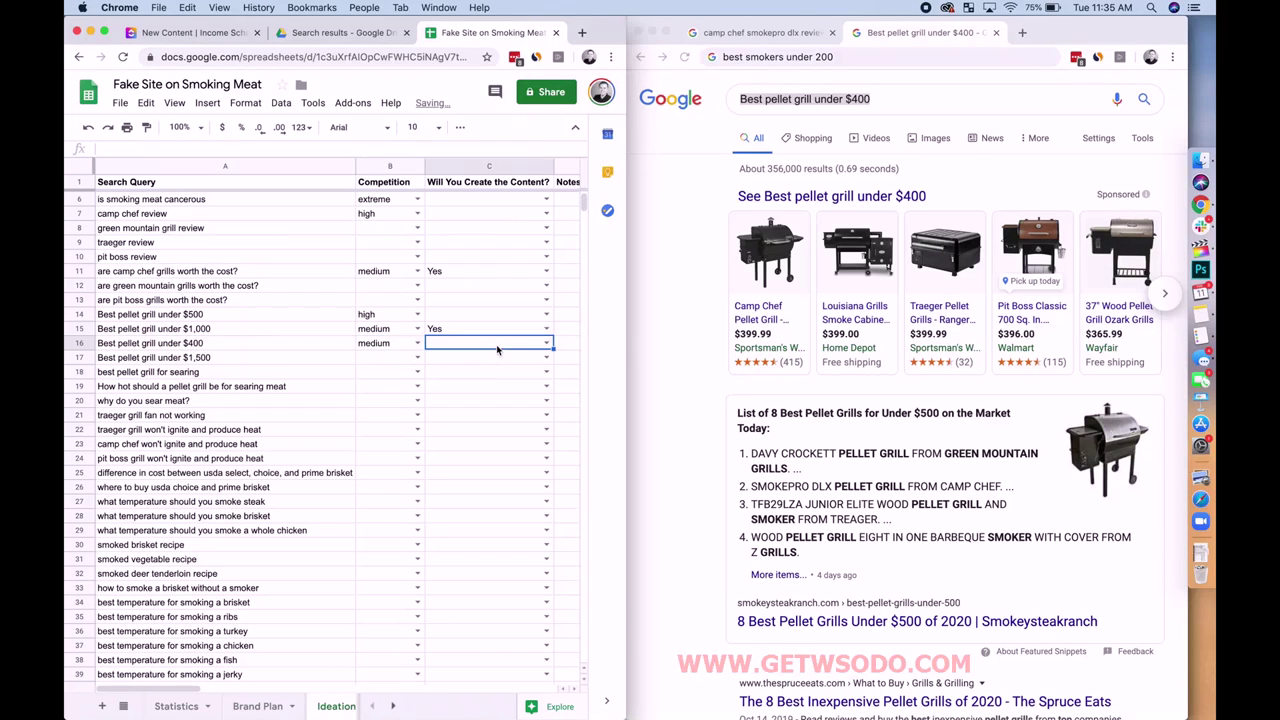
{"action": "left_click", "coordinate": [548, 343]}
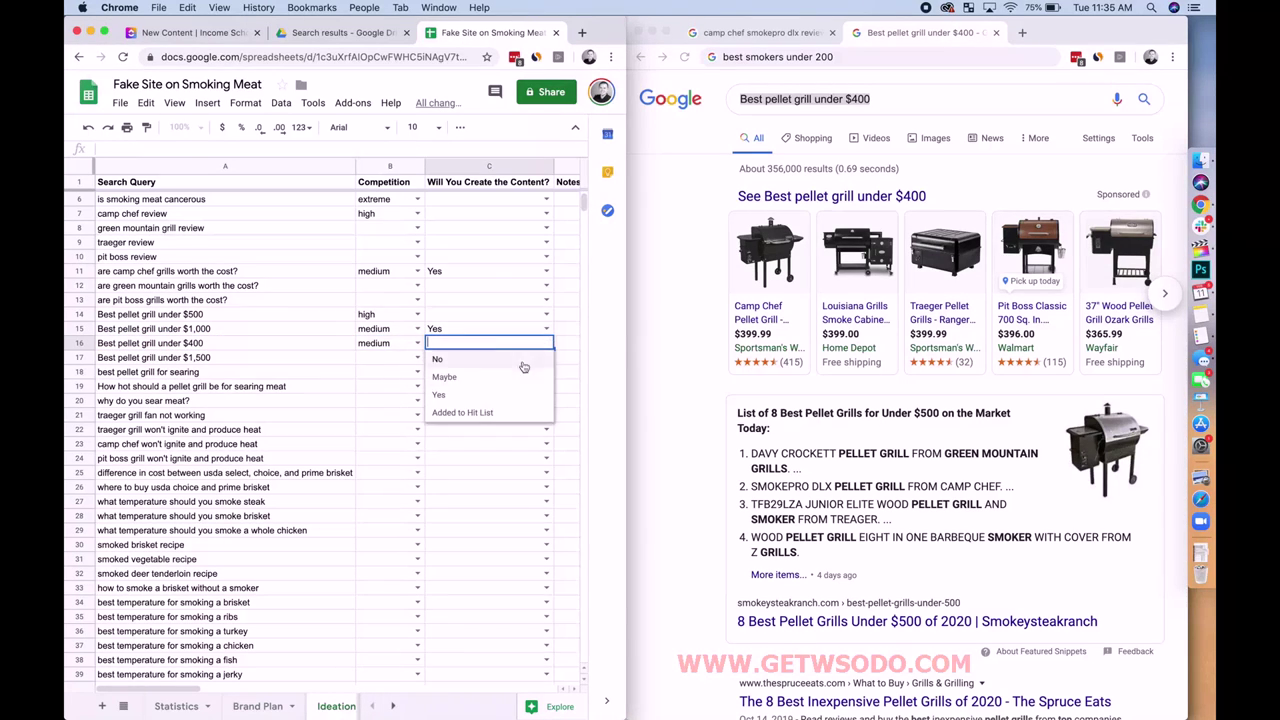
{"action": "left_click", "coordinate": [471, 405]}
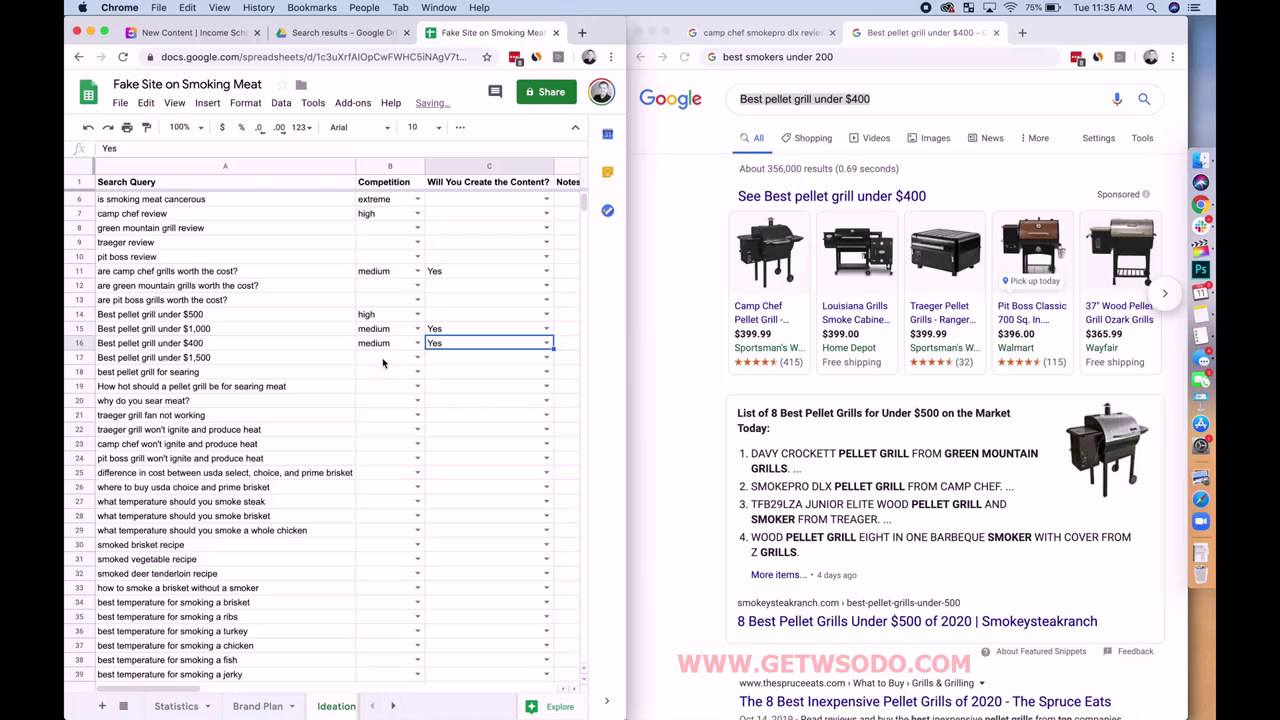
Step: Search Google for "Best pellet grill under $1,500" and rate its spreadsheet row medium competition, with Yes for creating the content
{"action": "left_click", "coordinate": [298, 361]}
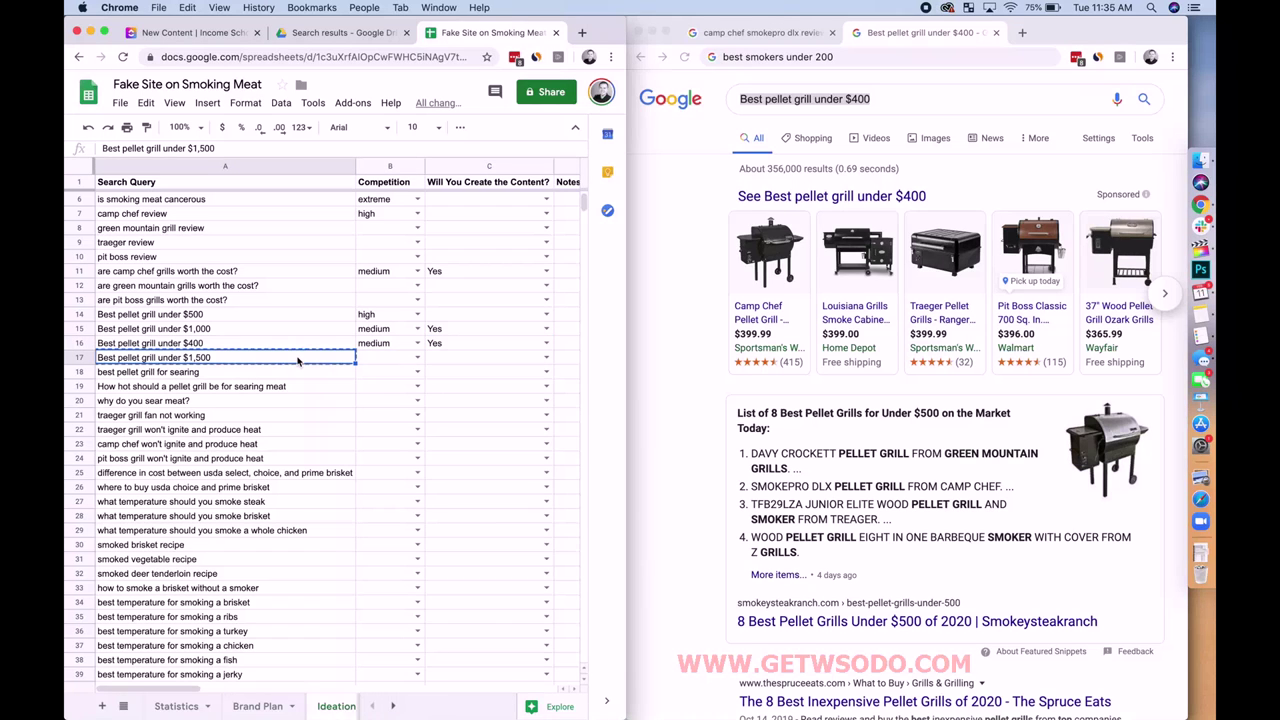
{"action": "left_click", "coordinate": [798, 90]}
{"action": "triple_click", "coordinate": [875, 98]}
{"action": "type", "text": "Best pellet grill under $1,500"}
{"action": "key", "text": "Return"}
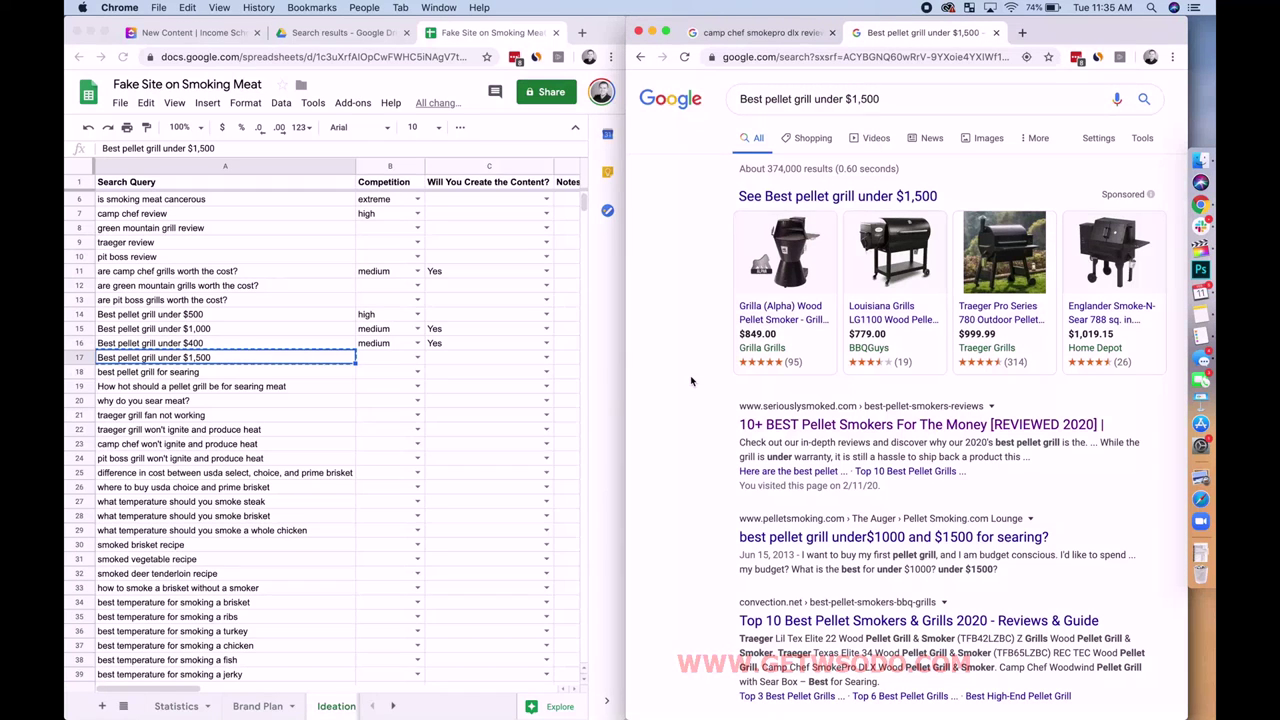
{"action": "scroll", "coordinate": [690, 380], "scroll_direction": "down", "scroll_amount": 2}
{"action": "scroll", "coordinate": [690, 380], "scroll_direction": "down", "scroll_amount": 4}
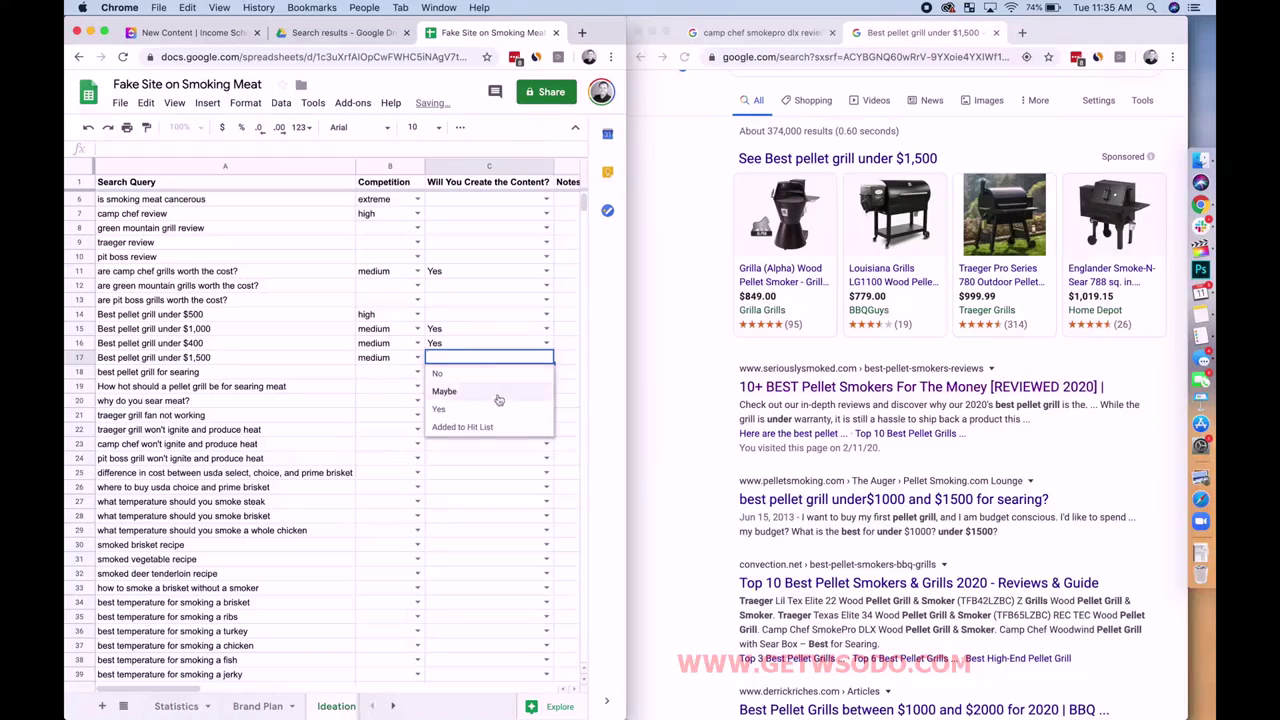
{"action": "left_click", "coordinate": [490, 409]}
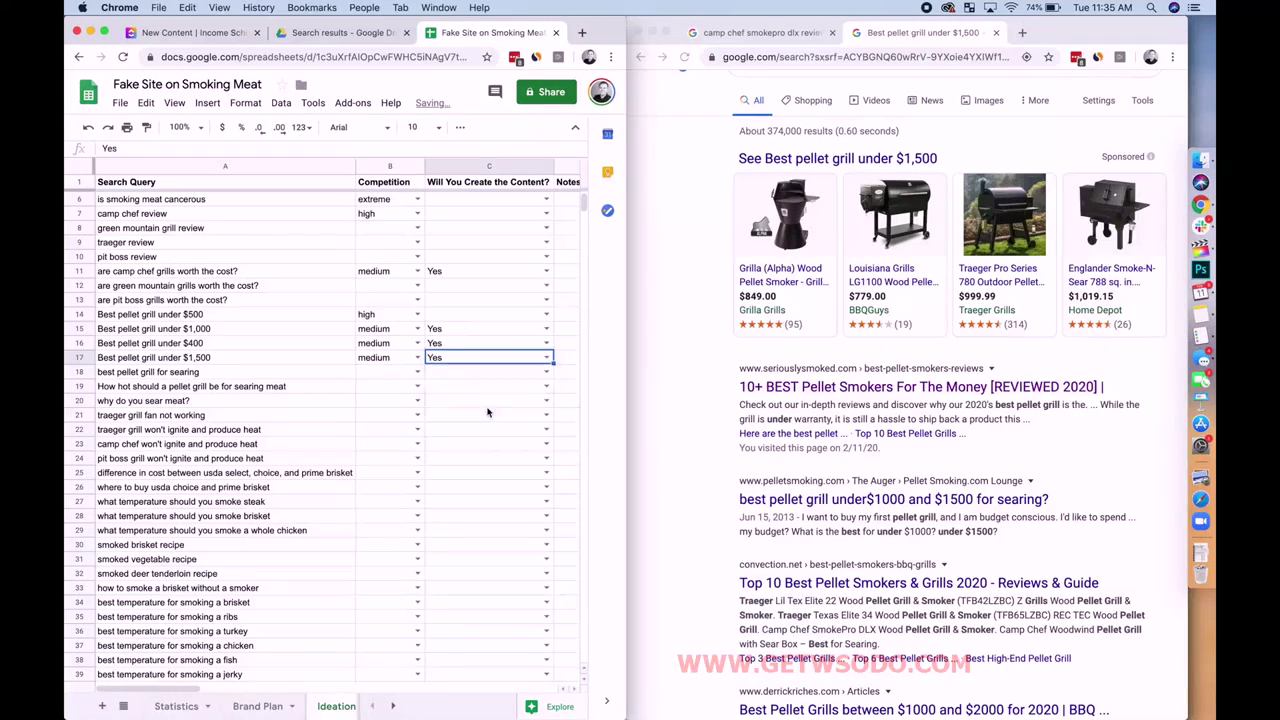
Step: Copy the query "best pellet grill for searing" from the spreadsheet and search Google for it
{"action": "left_click", "coordinate": [370, 376]}
{"action": "left_click", "coordinate": [272, 371]}
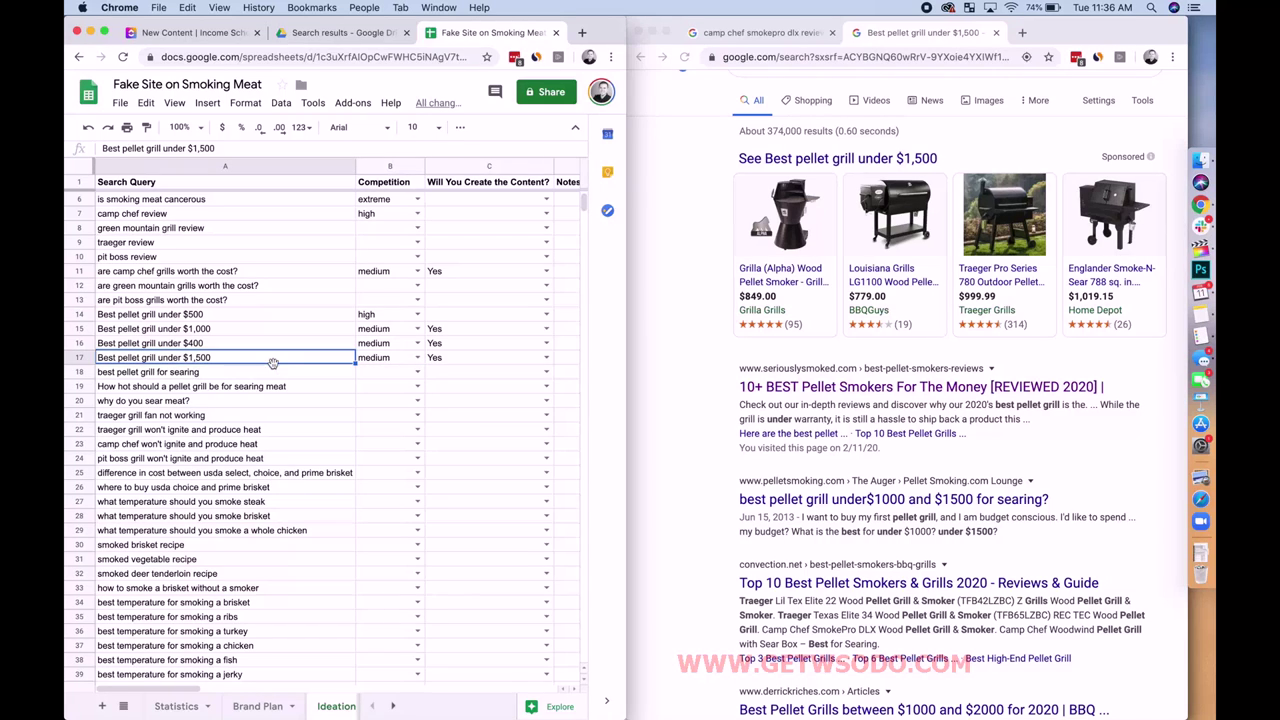
{"action": "key", "text": "super+c"}
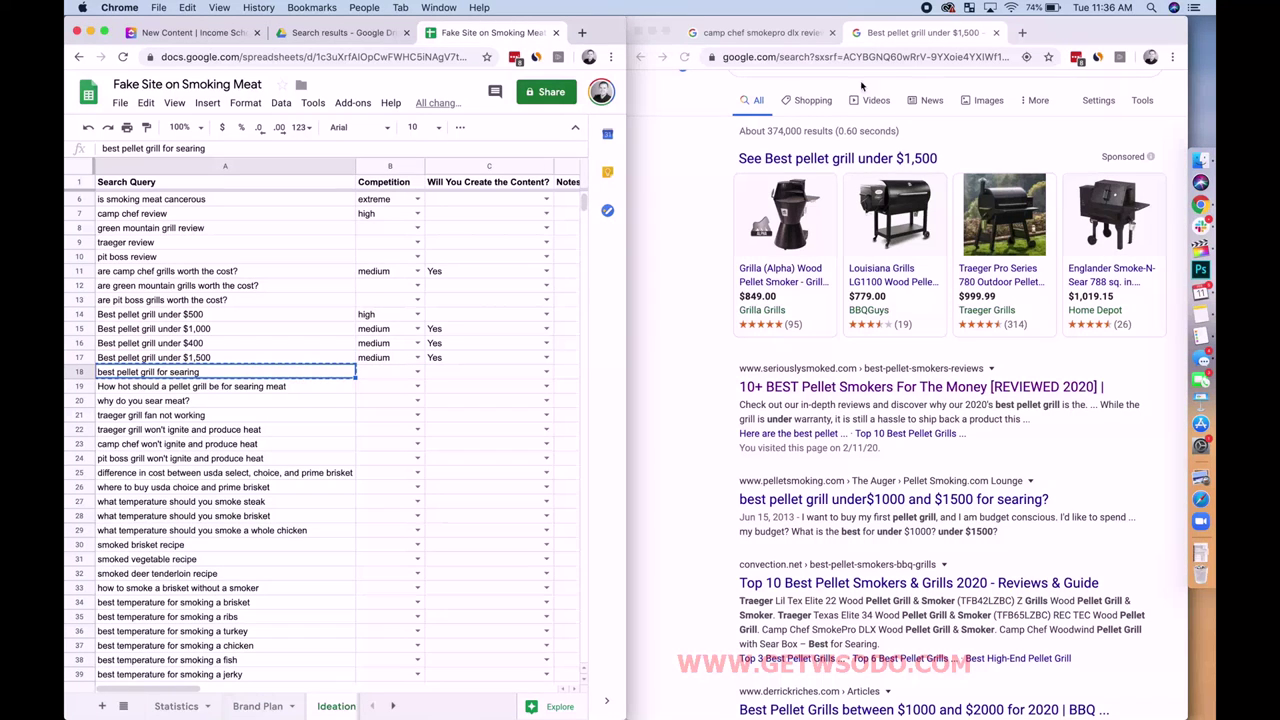
{"action": "scroll", "coordinate": [813, 117], "scroll_direction": "up", "scroll_amount": 1}
{"action": "triple_click", "coordinate": [790, 99]}
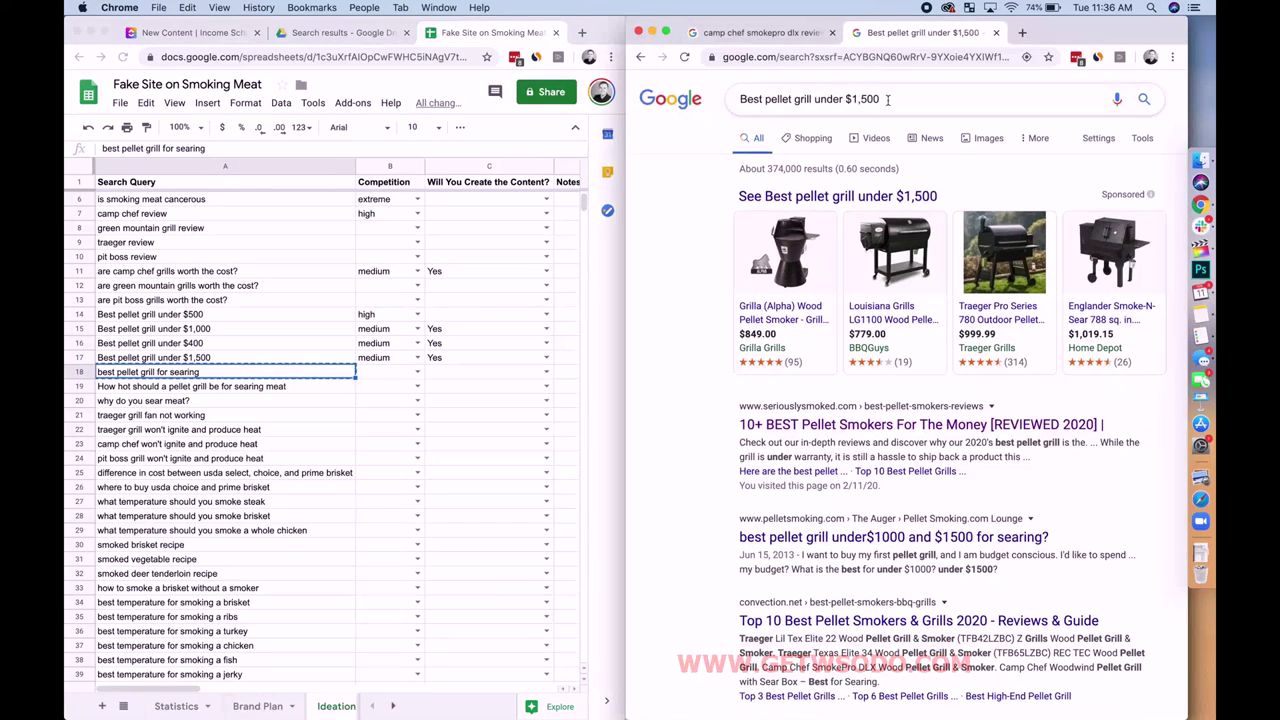
{"action": "key", "text": "Escape"}
{"action": "key", "text": "Return"}
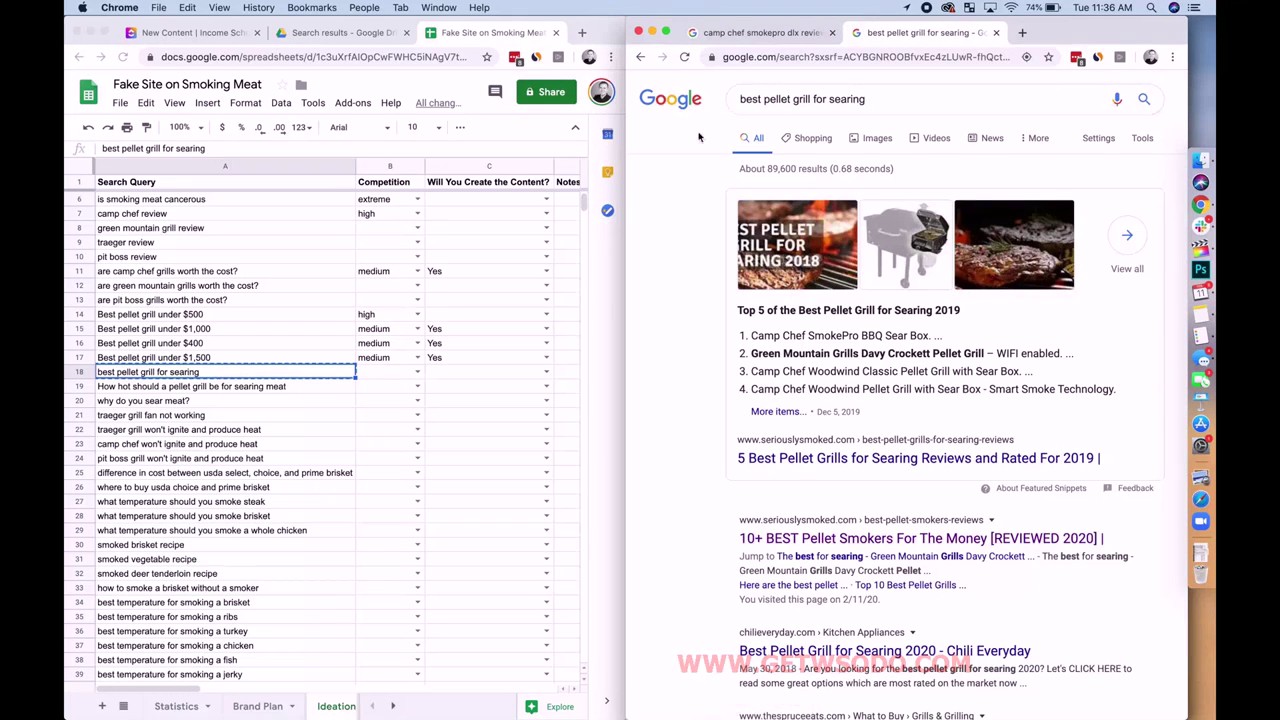
Step: Examine the results for "best pellet grill for searing", from the featured snippet down to the related searches, to judge the competition
{"action": "scroll", "coordinate": [717, 525], "scroll_direction": "down", "scroll_amount": 5}
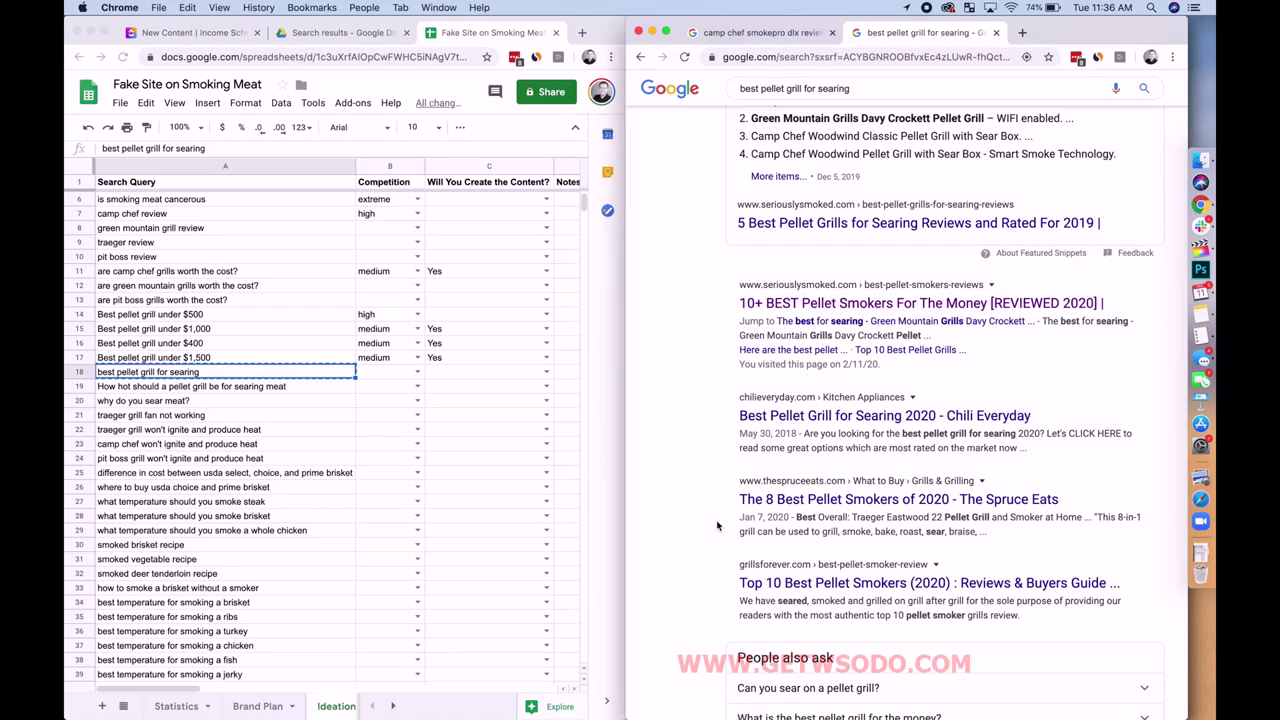
{"action": "scroll", "coordinate": [717, 525], "scroll_direction": "down", "scroll_amount": 1}
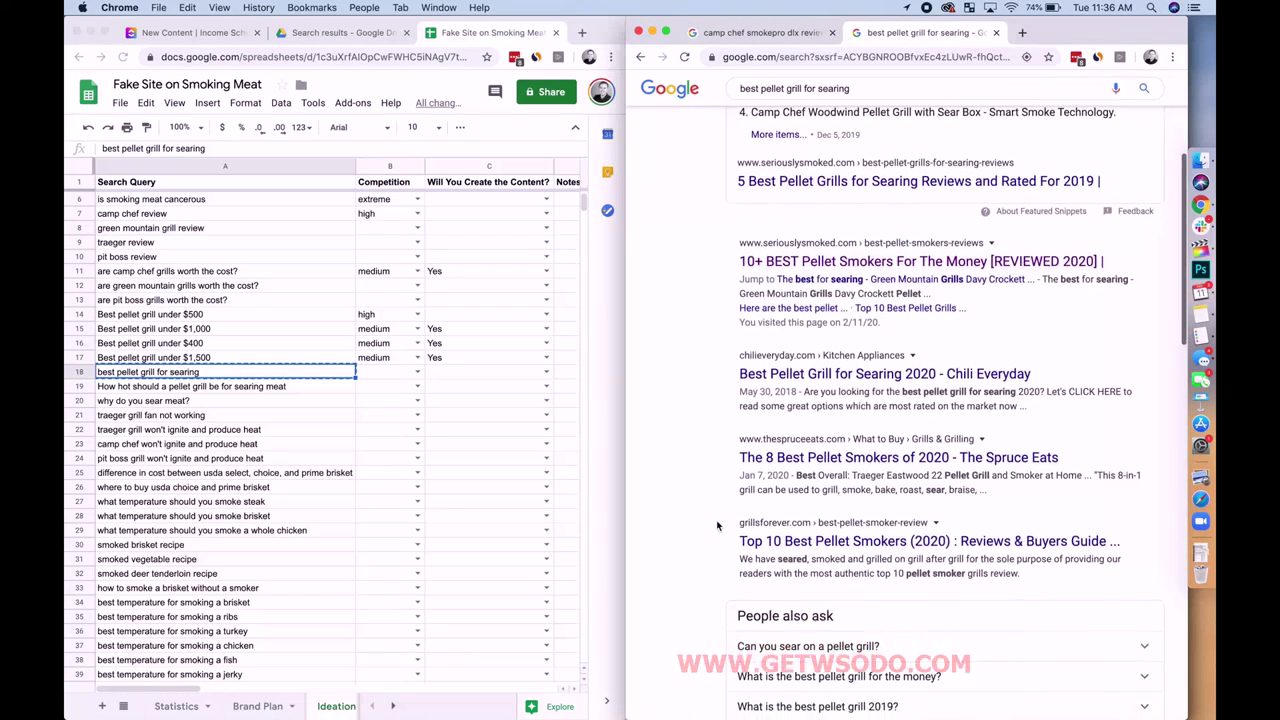
{"action": "scroll", "coordinate": [717, 525], "scroll_direction": "up", "scroll_amount": 1}
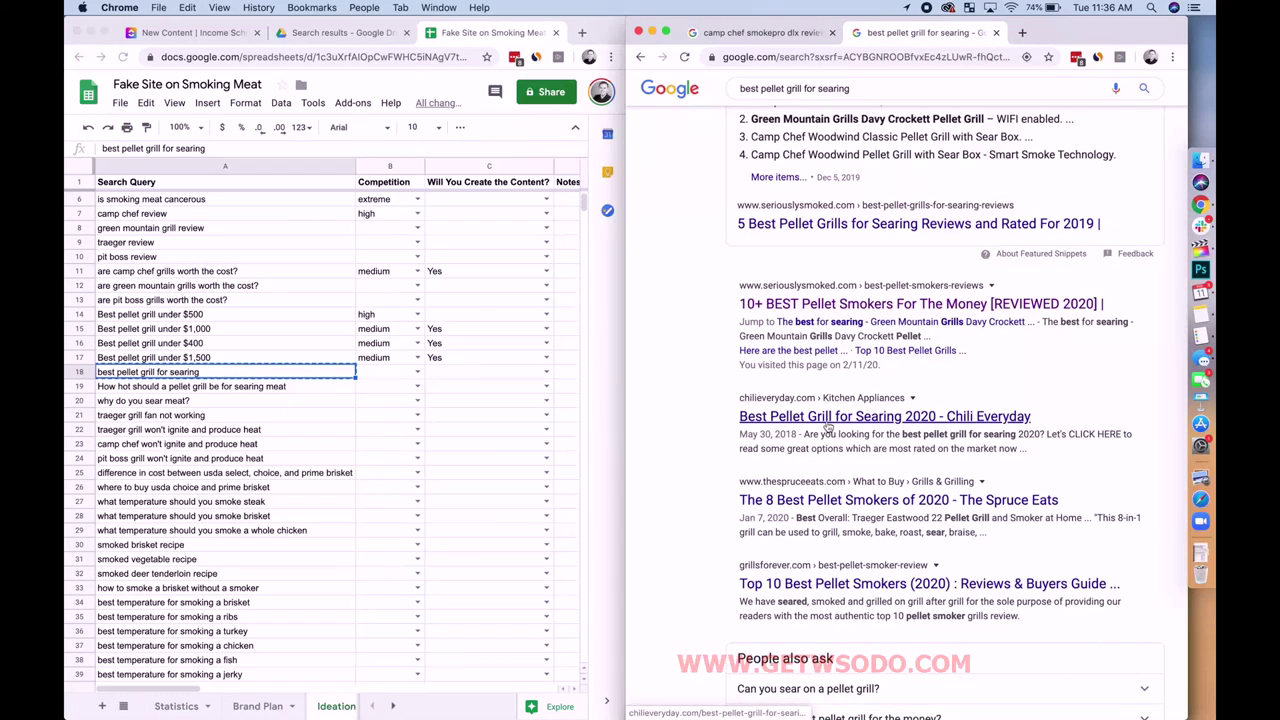
{"action": "scroll", "coordinate": [827, 426], "scroll_direction": "up", "scroll_amount": 5}
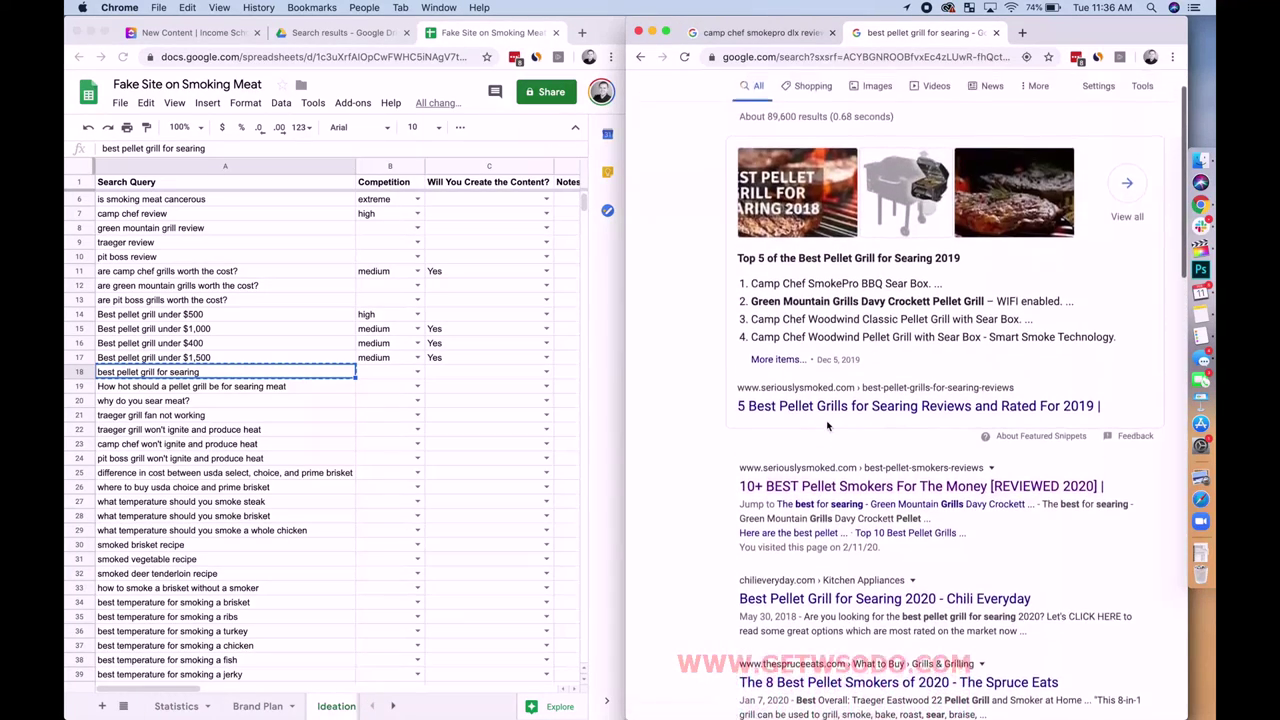
{"action": "scroll", "coordinate": [827, 426], "scroll_direction": "down", "scroll_amount": 6}
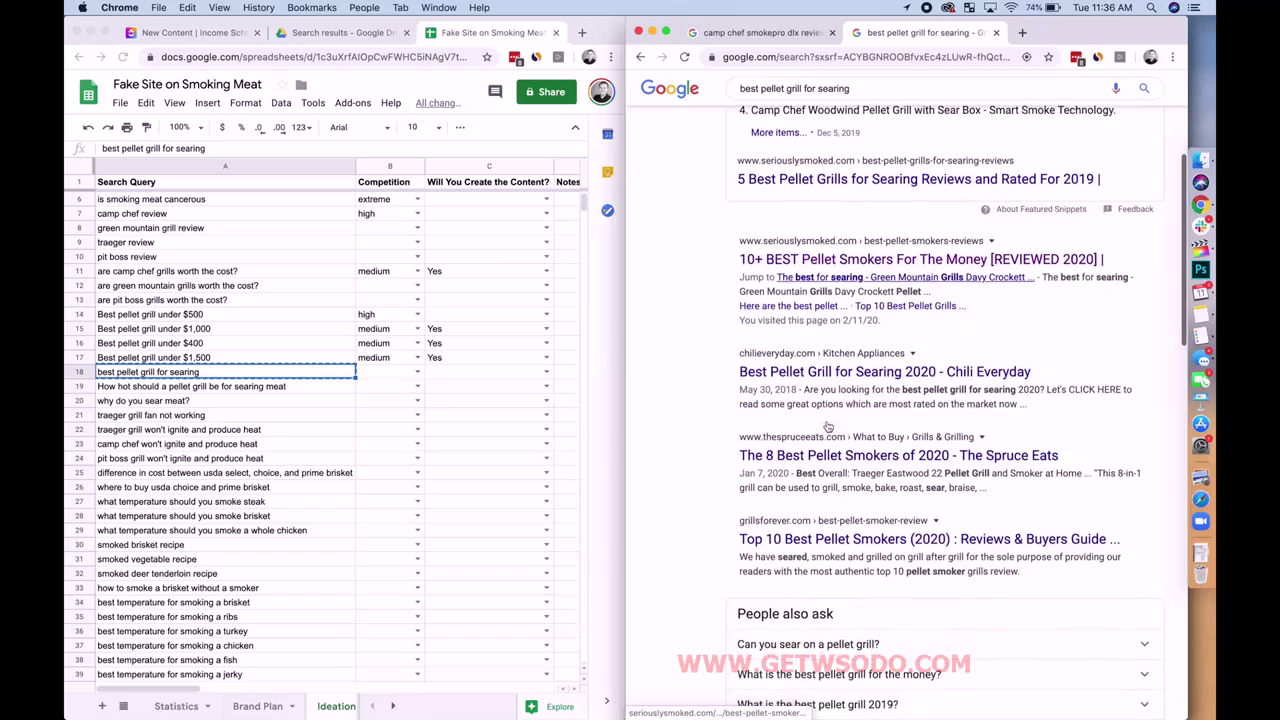
{"action": "scroll", "coordinate": [827, 426], "scroll_direction": "down", "scroll_amount": 8}
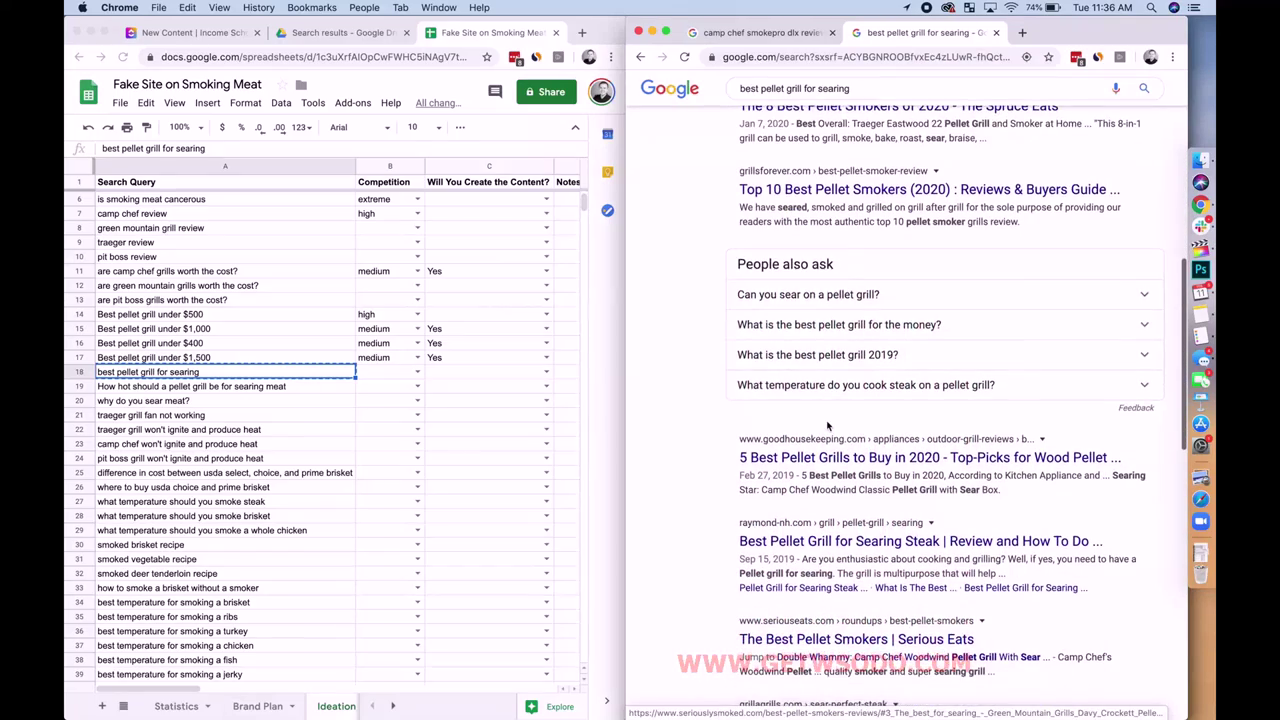
{"action": "scroll", "coordinate": [827, 426], "scroll_direction": "down", "scroll_amount": 4}
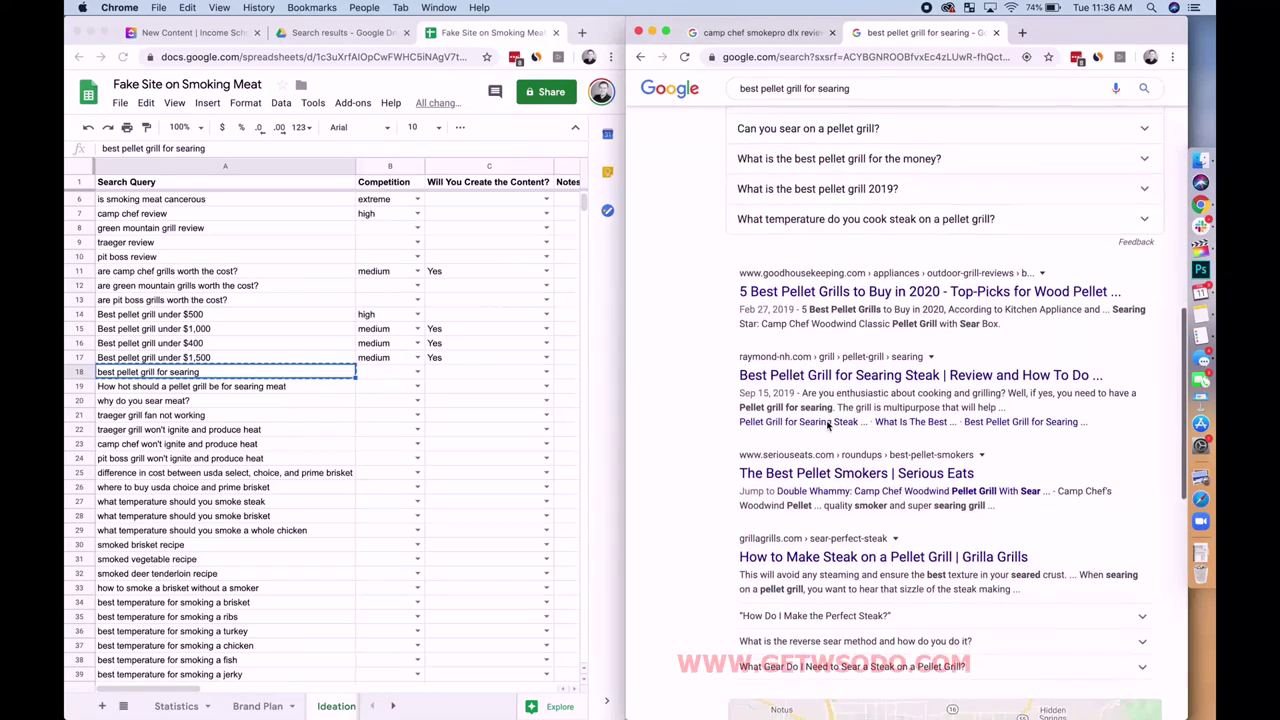
{"action": "scroll", "coordinate": [827, 426], "scroll_direction": "down", "scroll_amount": 15}
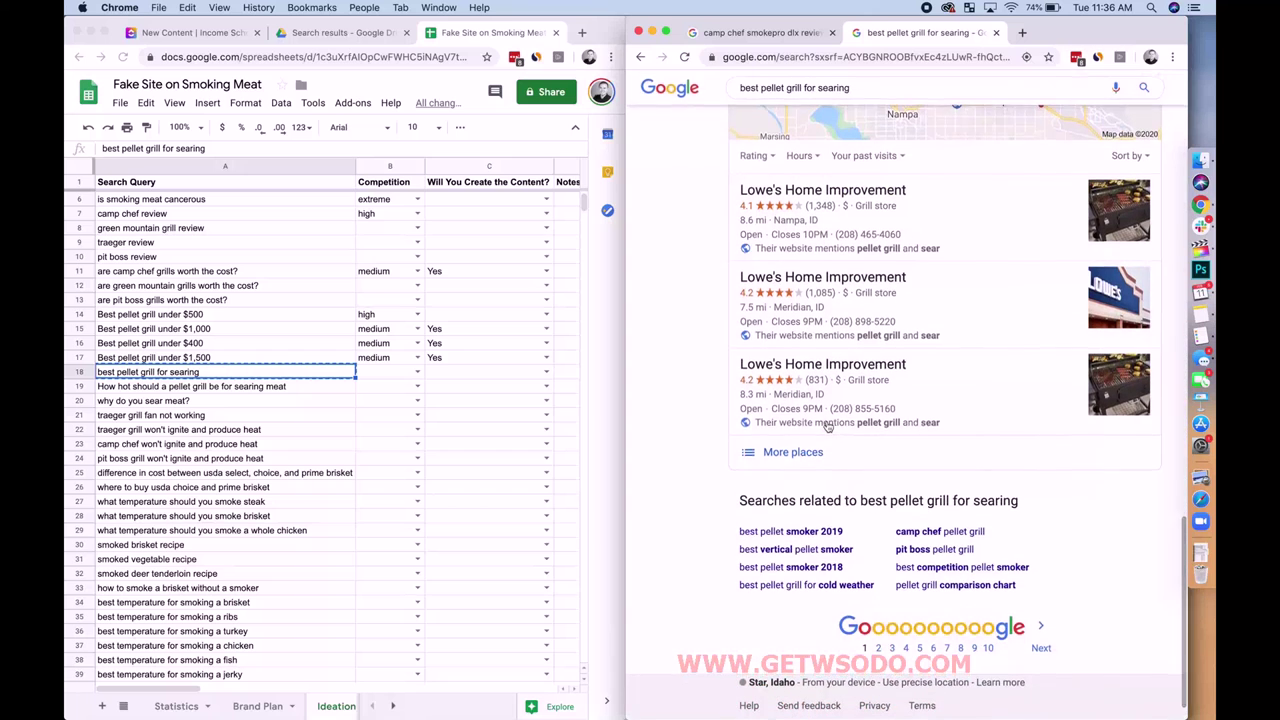
Step: Enter "best pellet grill for" as a new query without submitting it to view the autocomplete suggestions
{"action": "left_click", "coordinate": [778, 57]}
{"action": "type", "text": "bes"}
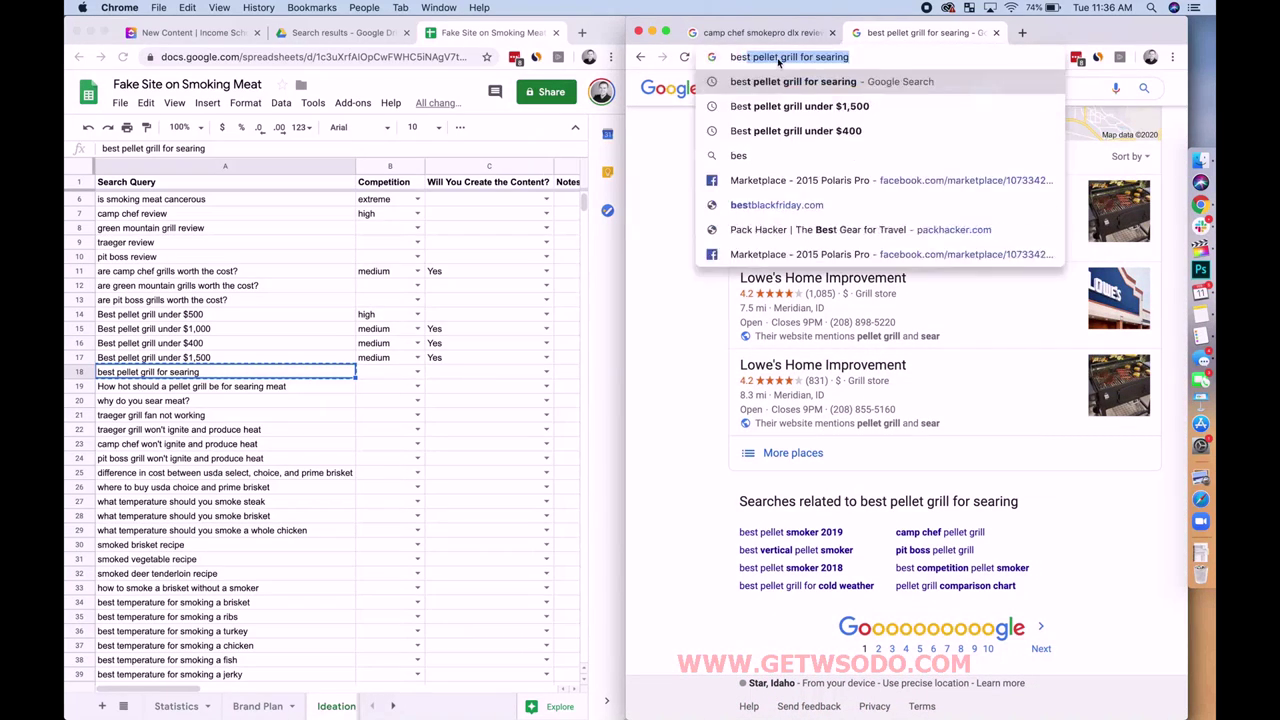
{"action": "type", "text": "t pellet grill for"}
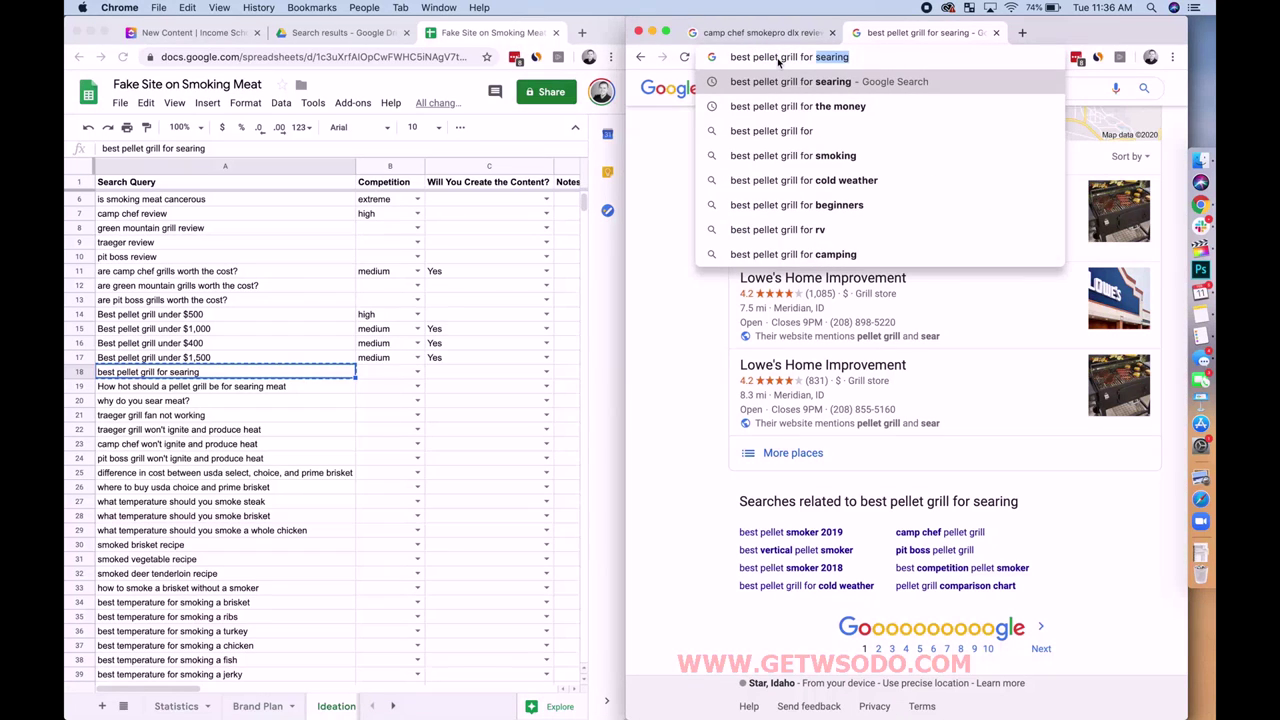
{"action": "key", "text": "BackSpace"}
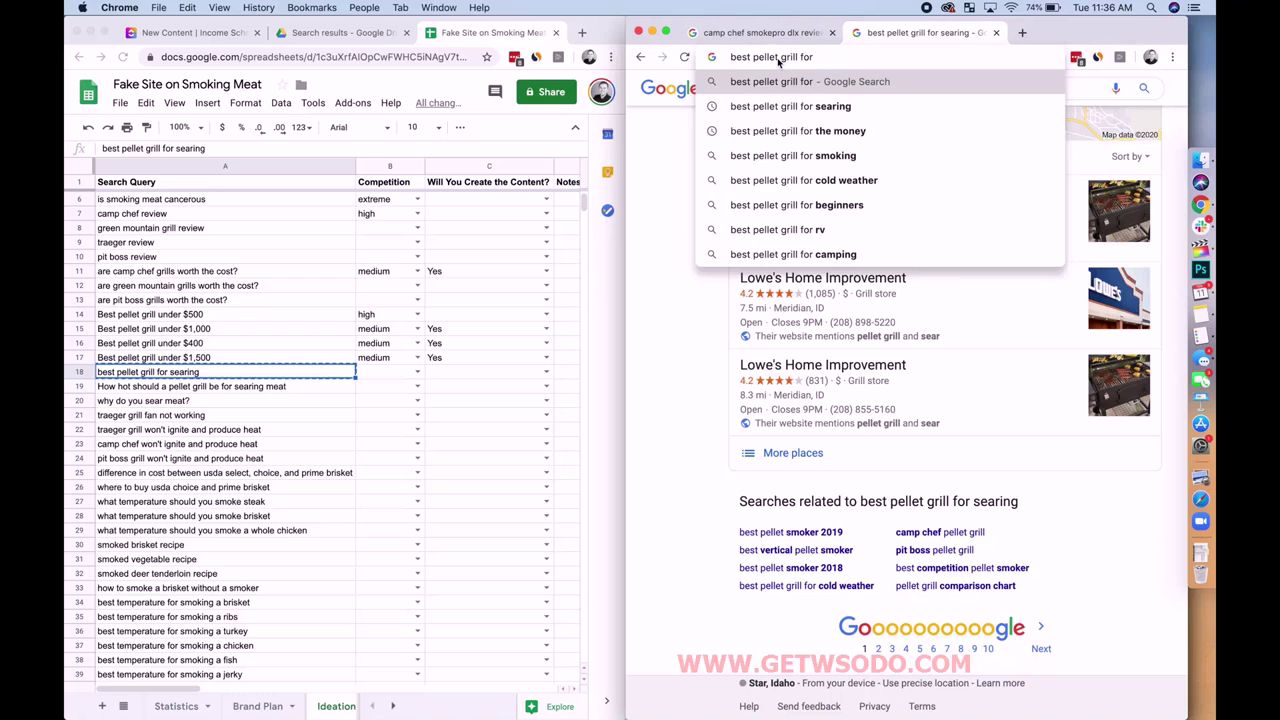
Step: Open Safari and place its window on the half of the screen beside the spreadsheet
{"action": "key", "text": "super+space"}
{"action": "type", "text": "safari"}
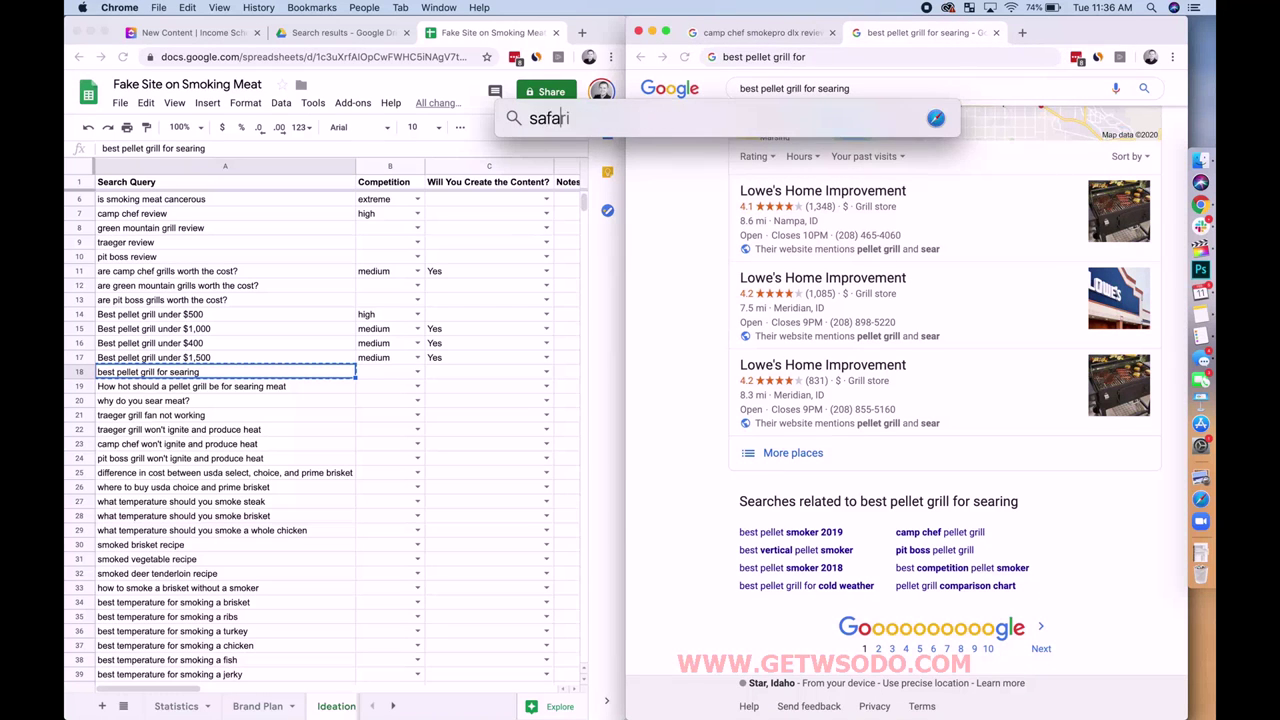
{"action": "key", "text": "Return"}
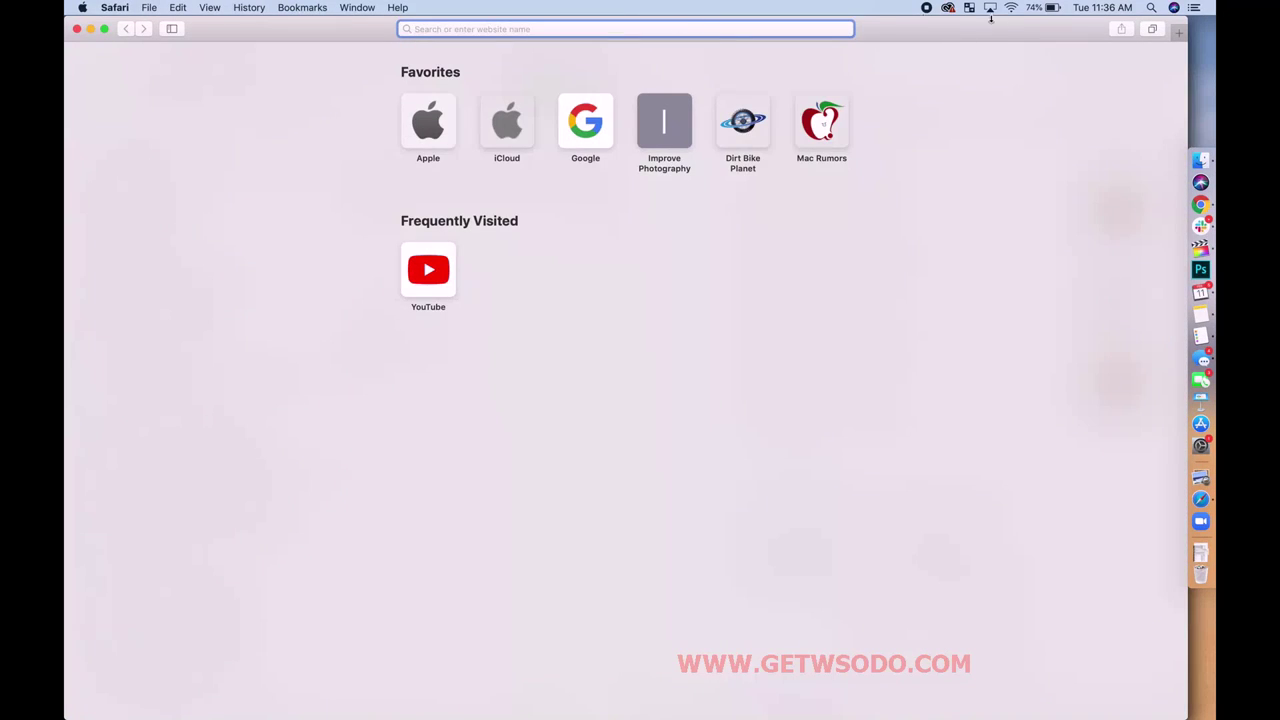
{"action": "key", "text": "ctrl+alt+Right"}
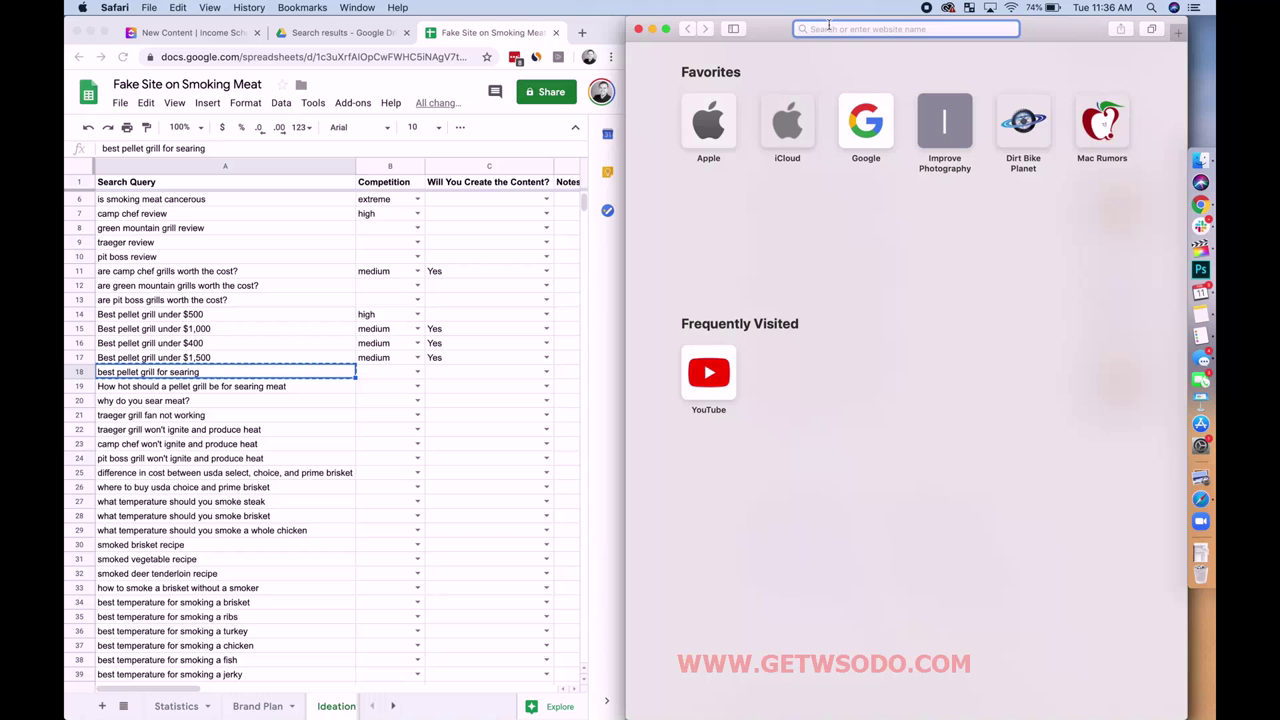
Step: Enter the partial query "best smoker for" in Safari to view the Google suggestions
{"action": "type", "text": "best pe"}
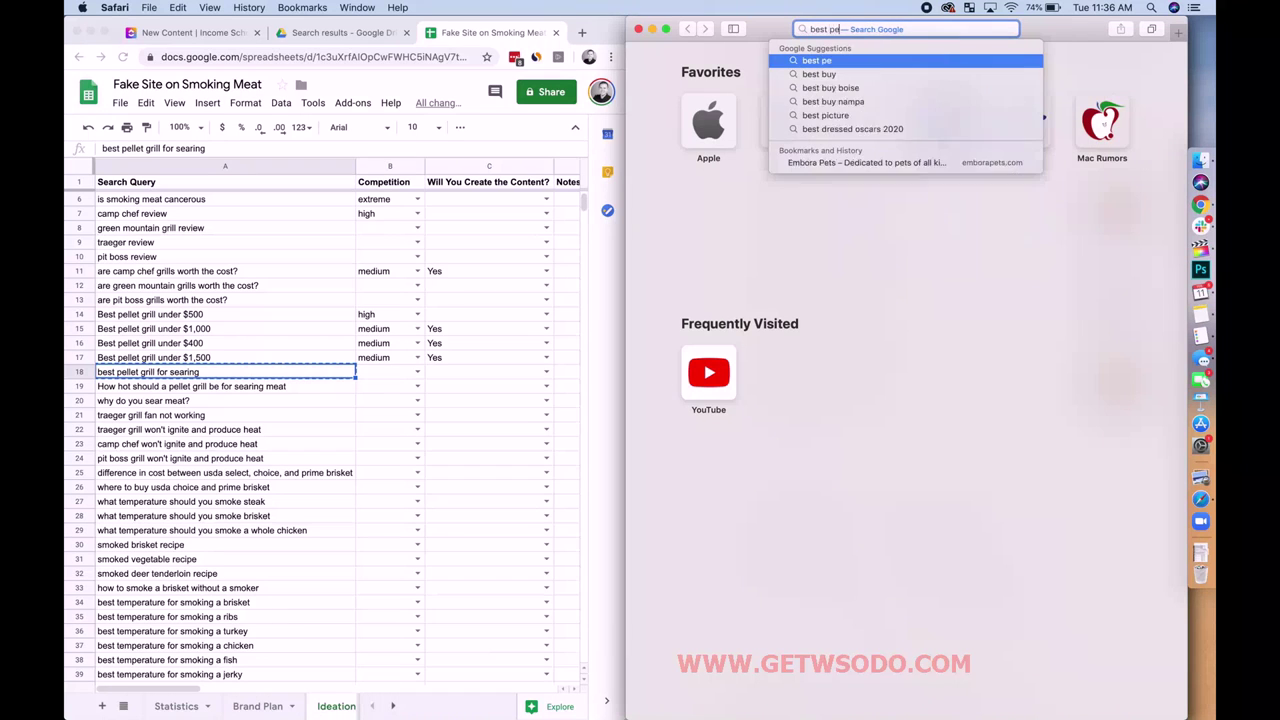
{"action": "key", "text": "BackSpace"}
{"action": "key", "text": "BackSpace"}
{"action": "type", "text": "smoker for"}
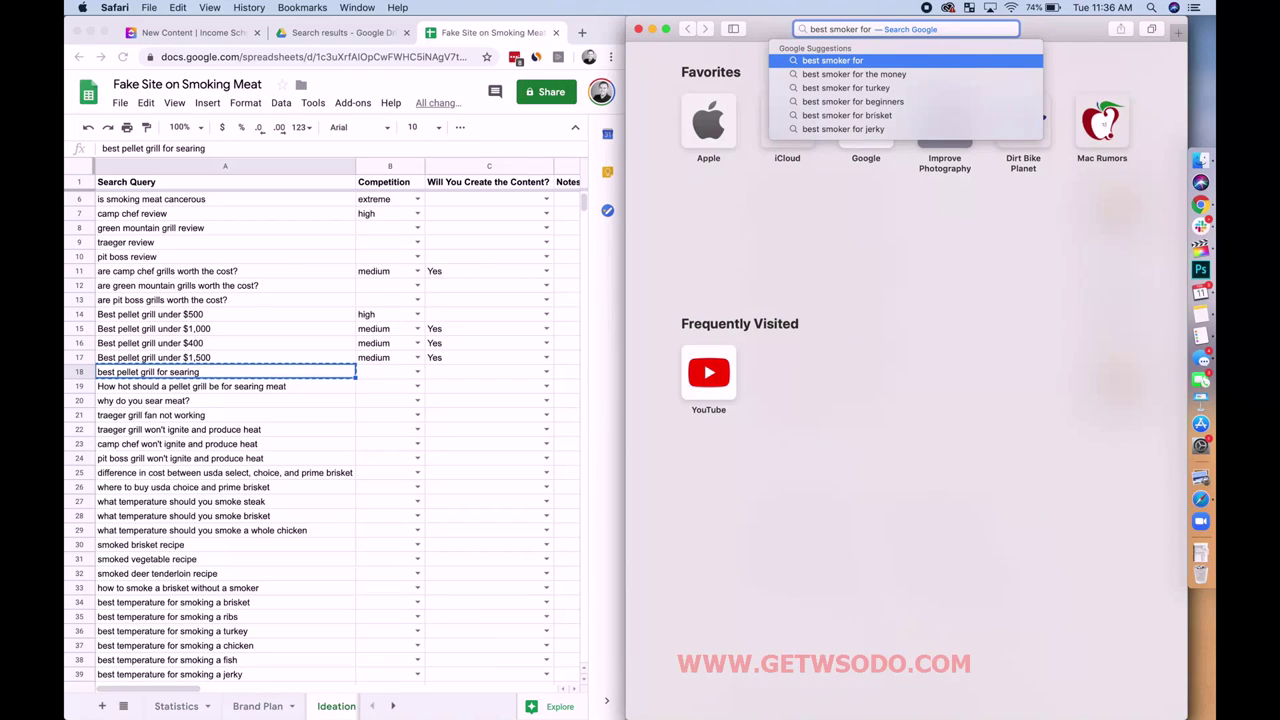
Step: Replace the partial query with "best pellet grill for" to view its suggestions, and return to the spreadsheet
{"action": "key", "text": "BackSpace"}
{"action": "key", "text": "BackSpace"}
{"action": "key", "text": "BackSpace"}
{"action": "key", "text": "BackSpace"}
{"action": "key", "text": "BackSpace"}
{"action": "key", "text": "BackSpace"}
{"action": "key", "text": "BackSpace"}
{"action": "key", "text": "BackSpace"}
{"action": "key", "text": "BackSpace"}
{"action": "key", "text": "BackSpace"}
{"action": "key", "text": "BackSpace"}
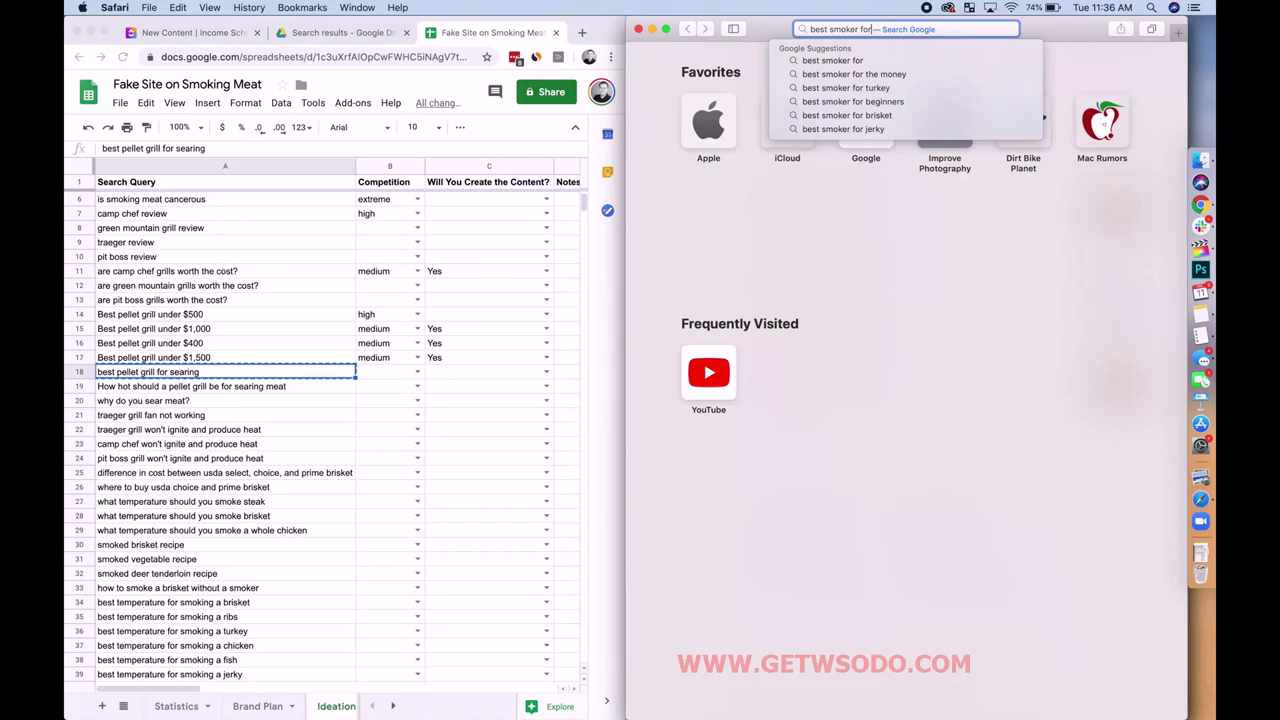
{"action": "type", "text": "pe"}
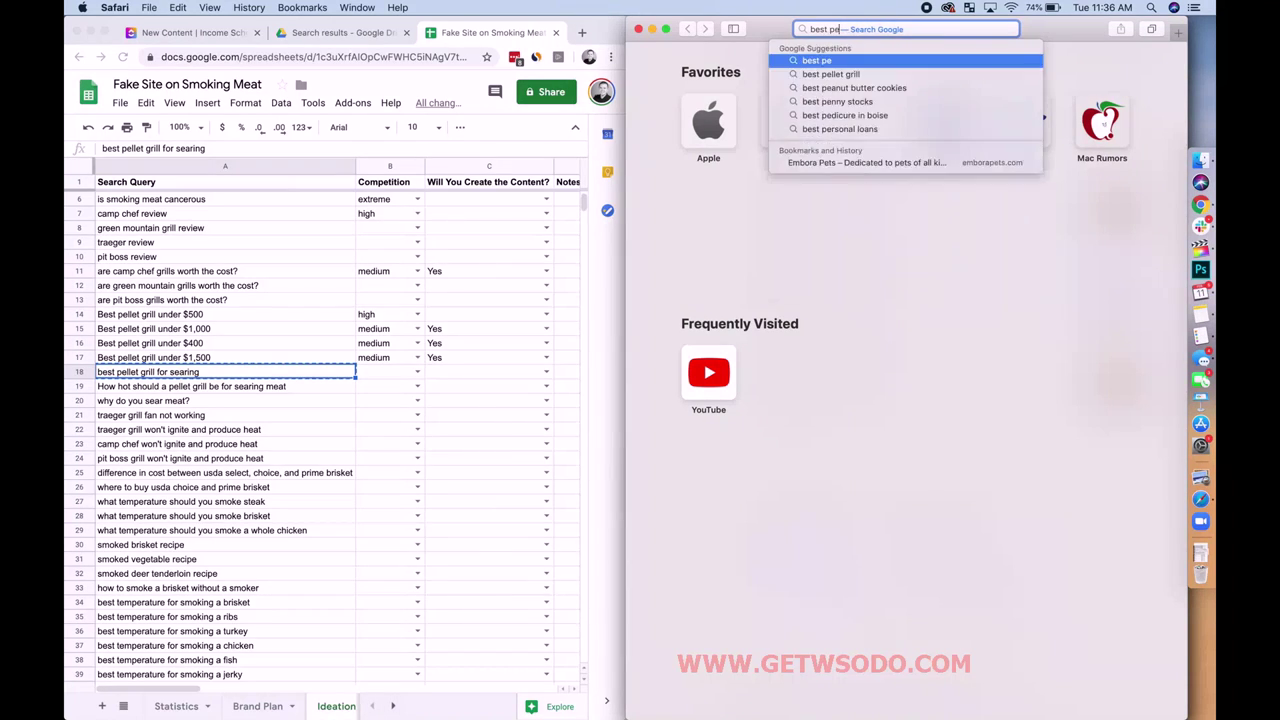
{"action": "type", "text": "llet grill for"}
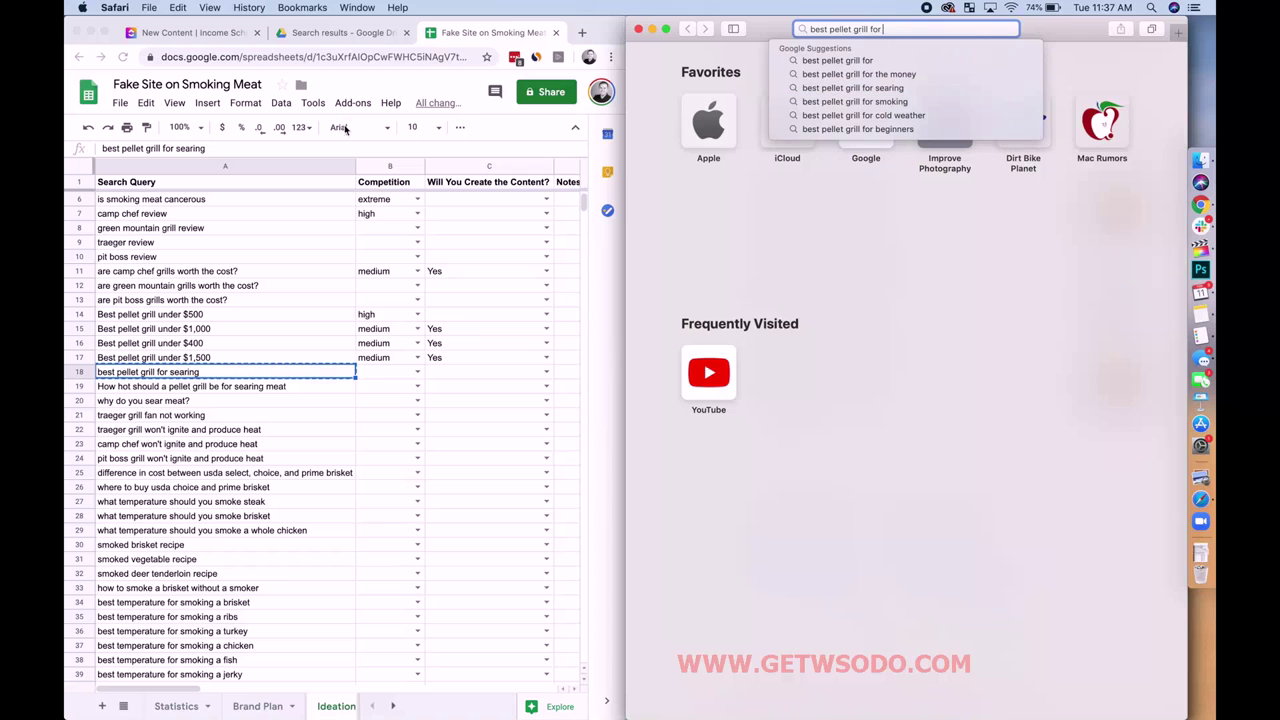
{"action": "left_click", "coordinate": [405, 89]}
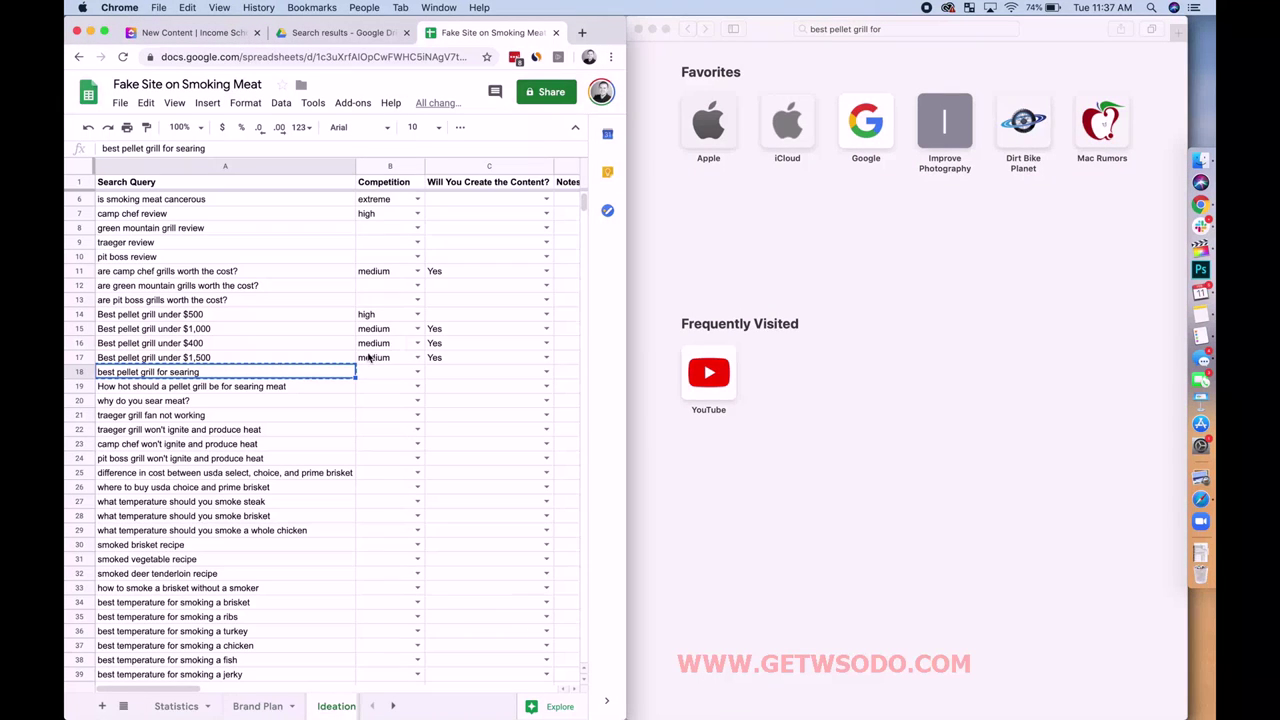
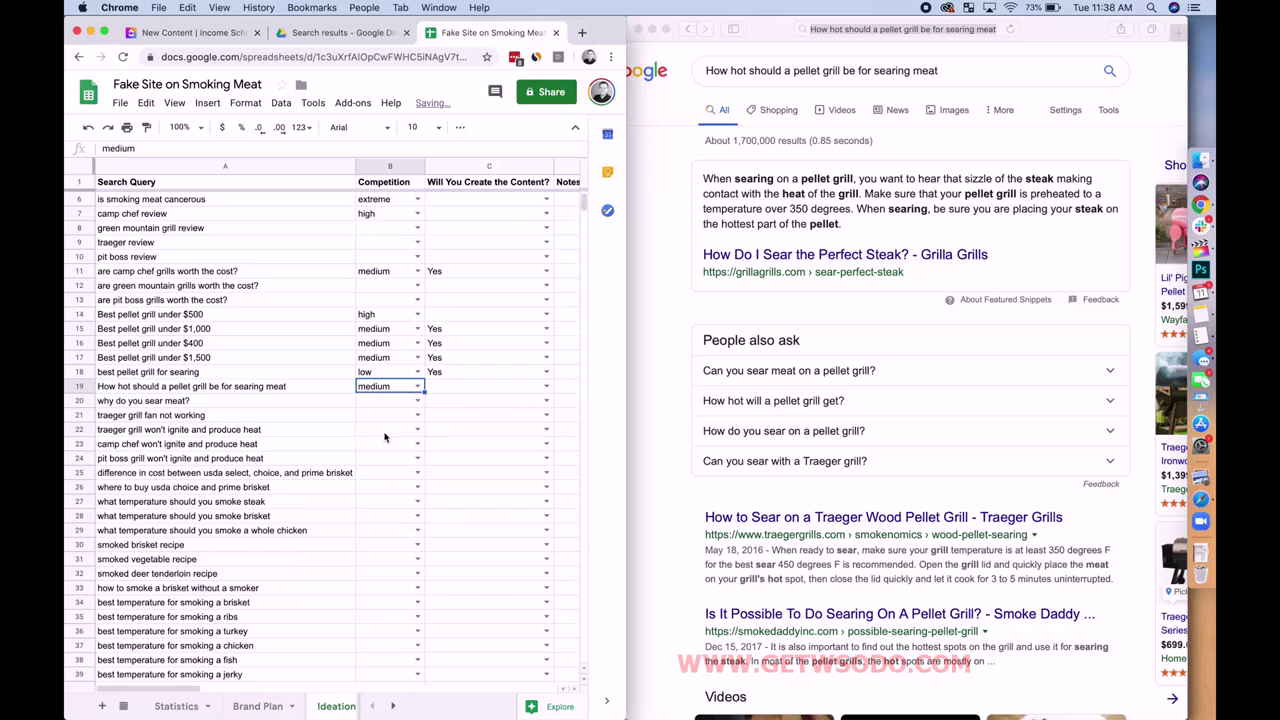
Step: Set "Will You Create the Content?" to Yes for the query "How hot should a pellet grill be for searing meat"
{"action": "left_click", "coordinate": [455, 388]}
{"action": "left_click", "coordinate": [545, 386]}
{"action": "left_click", "coordinate": [483, 438]}
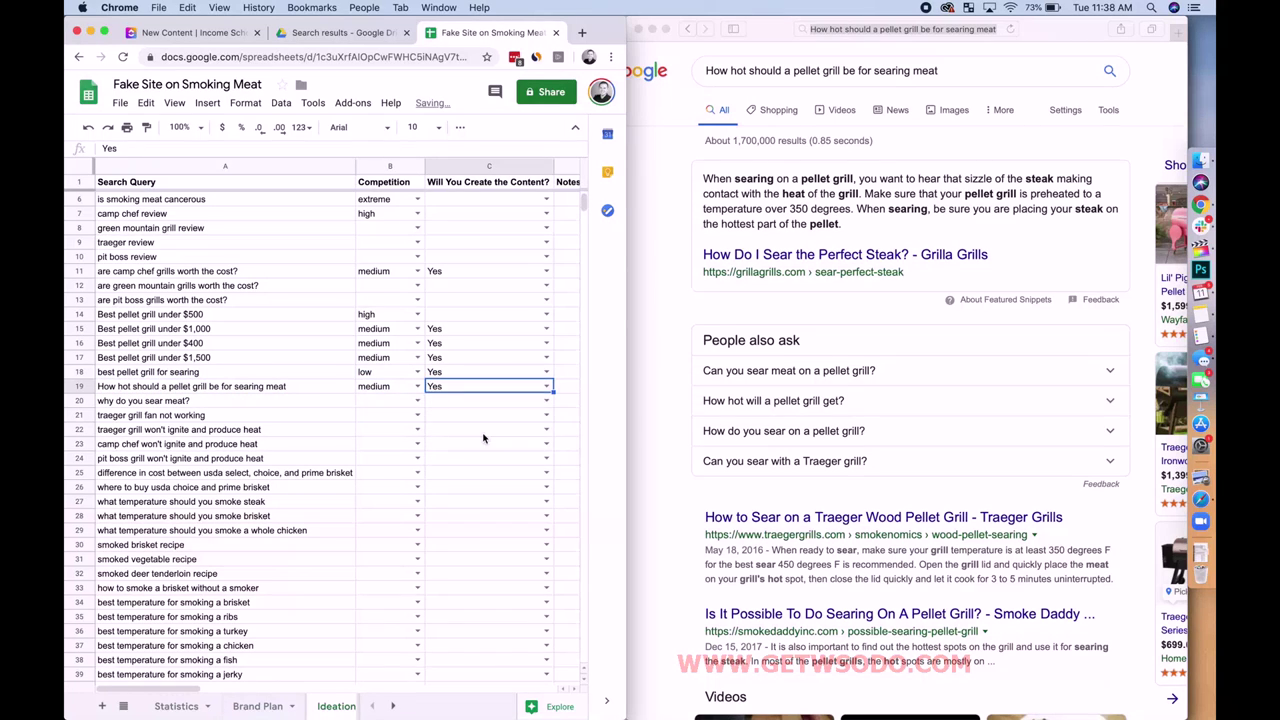
Step: Copy "why do you sear meat?" from the spreadsheet, search Google for it in Safari, and review the results
{"action": "left_click", "coordinate": [396, 404]}
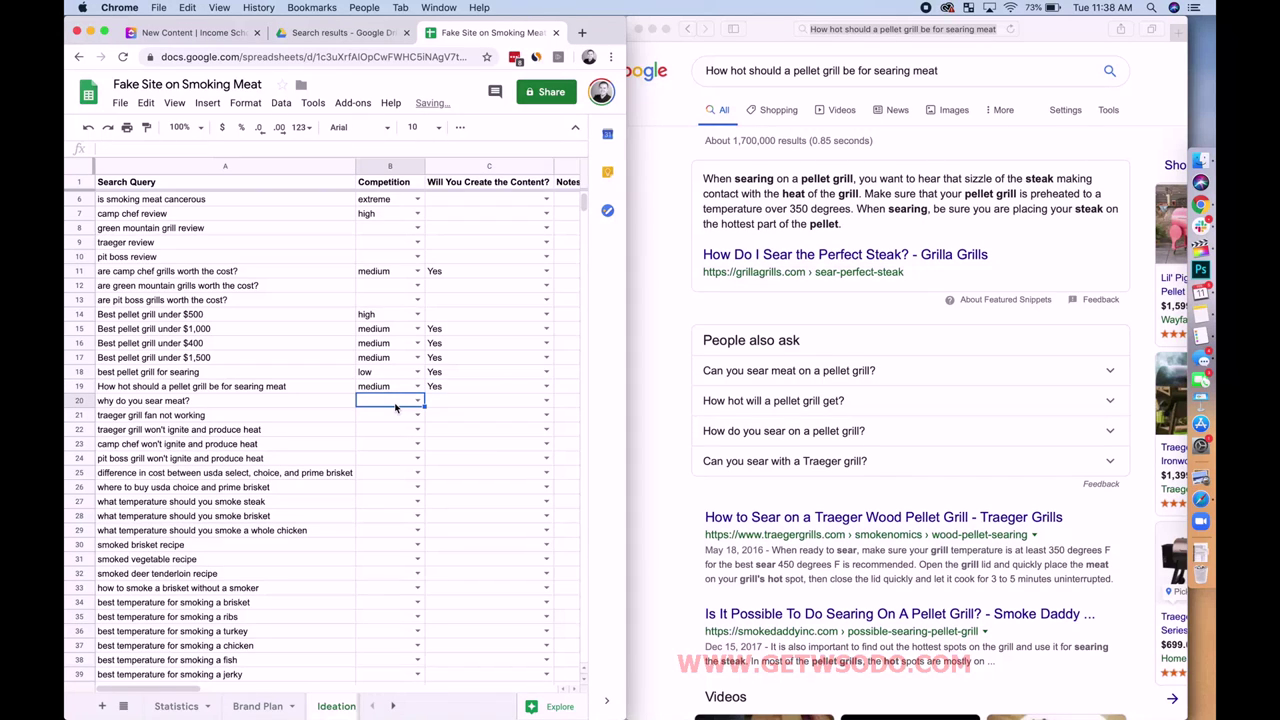
{"action": "left_click", "coordinate": [270, 405]}
{"action": "key", "text": "super+c"}
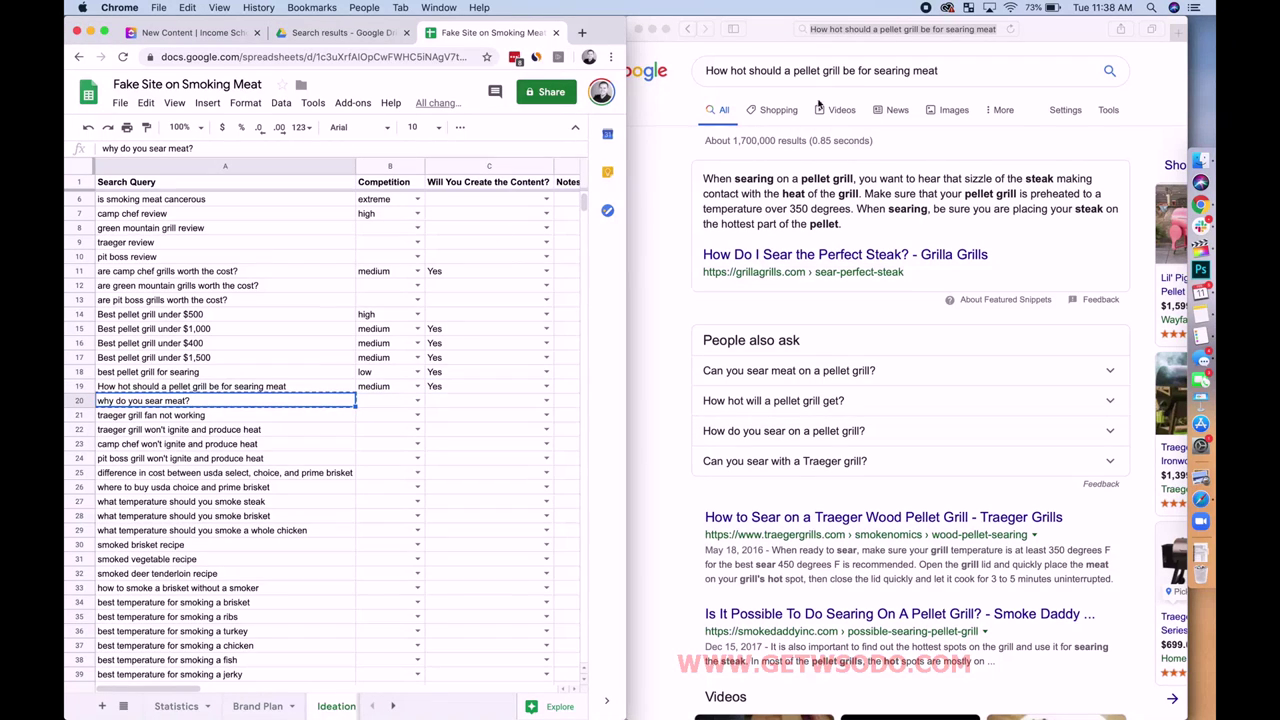
{"action": "left_click", "coordinate": [937, 63]}
{"action": "triple_click", "coordinate": [930, 70]}
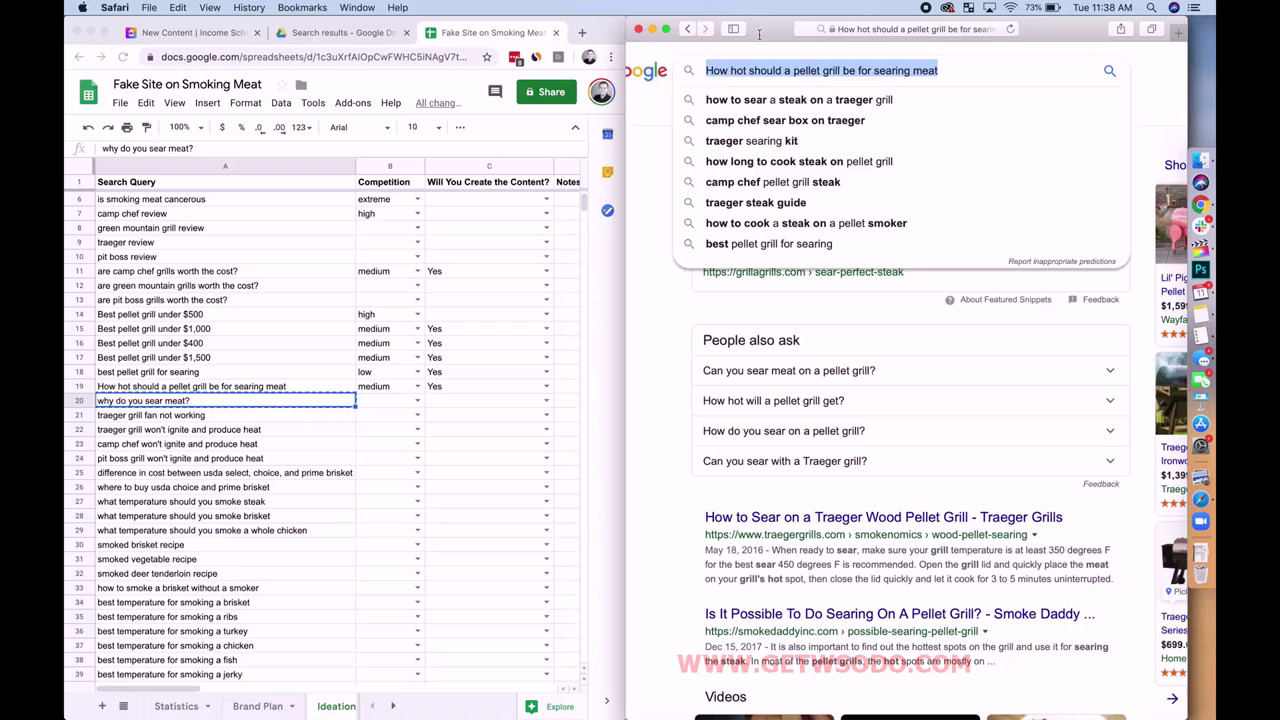
{"action": "key", "text": "super+v"}
{"action": "key", "text": "Return"}
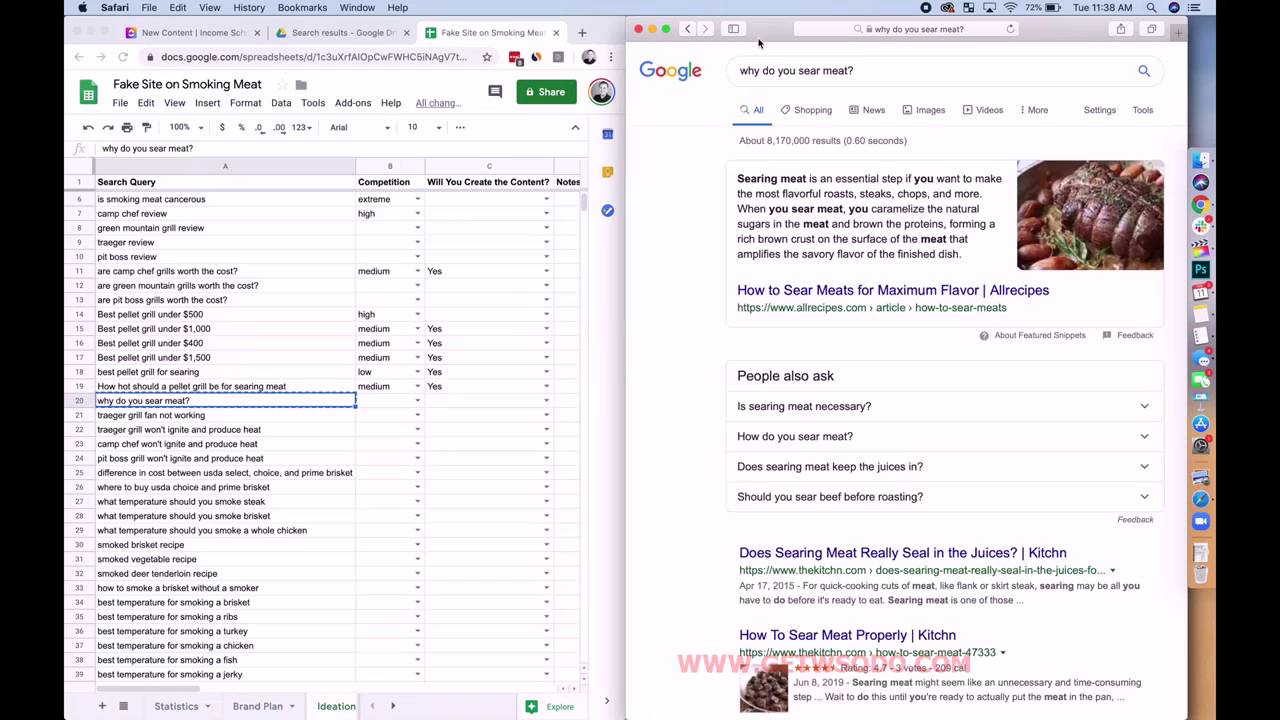
{"action": "scroll", "coordinate": [658, 300], "scroll_direction": "down", "scroll_amount": 5}
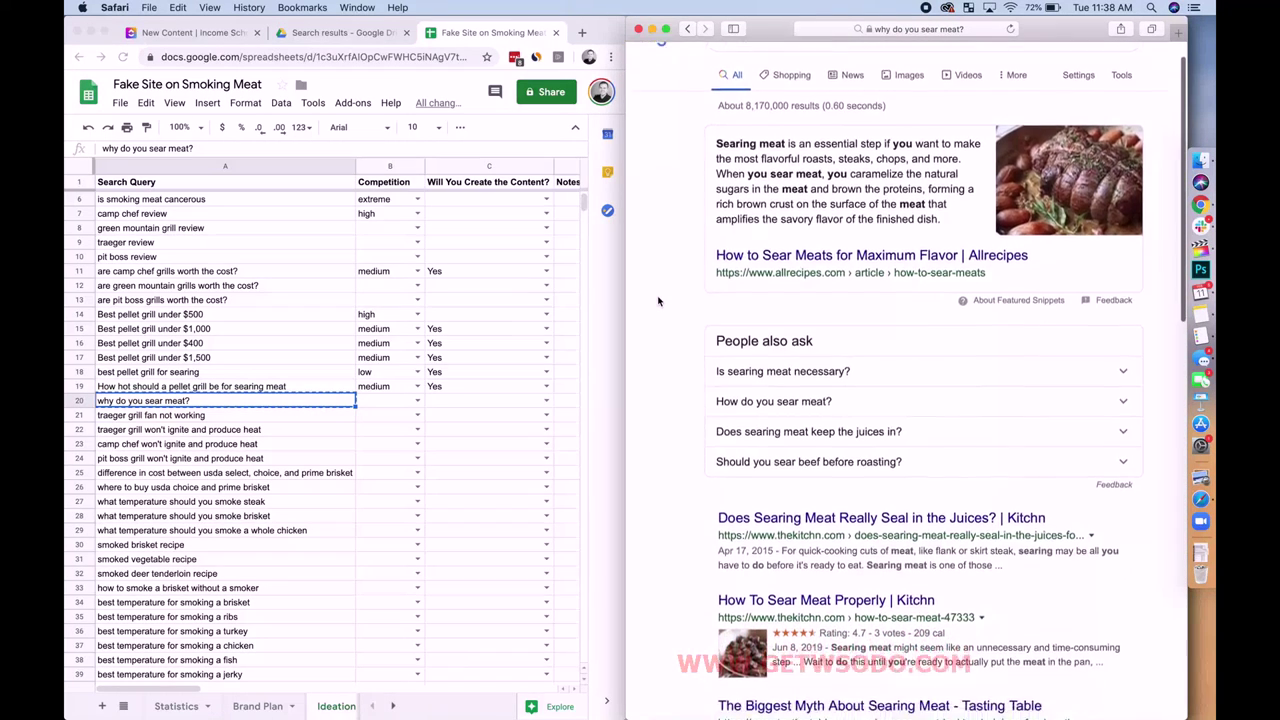
Step: Review the remaining Google results for "why do you sear meat?" and record its competition as medium and content creation as No
{"action": "scroll", "coordinate": [658, 300], "scroll_direction": "down", "scroll_amount": 5}
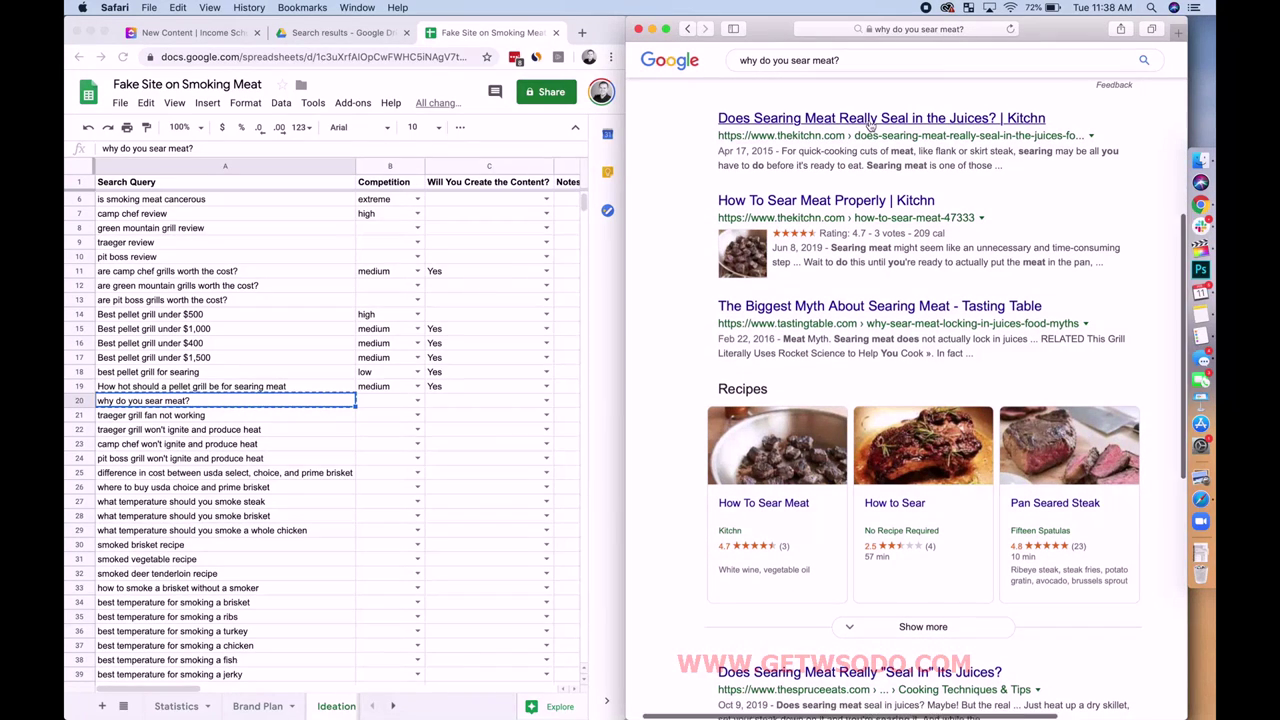
{"action": "scroll", "coordinate": [870, 122], "scroll_direction": "down", "scroll_amount": 3}
{"action": "scroll", "coordinate": [870, 125], "scroll_direction": "down", "scroll_amount": 1}
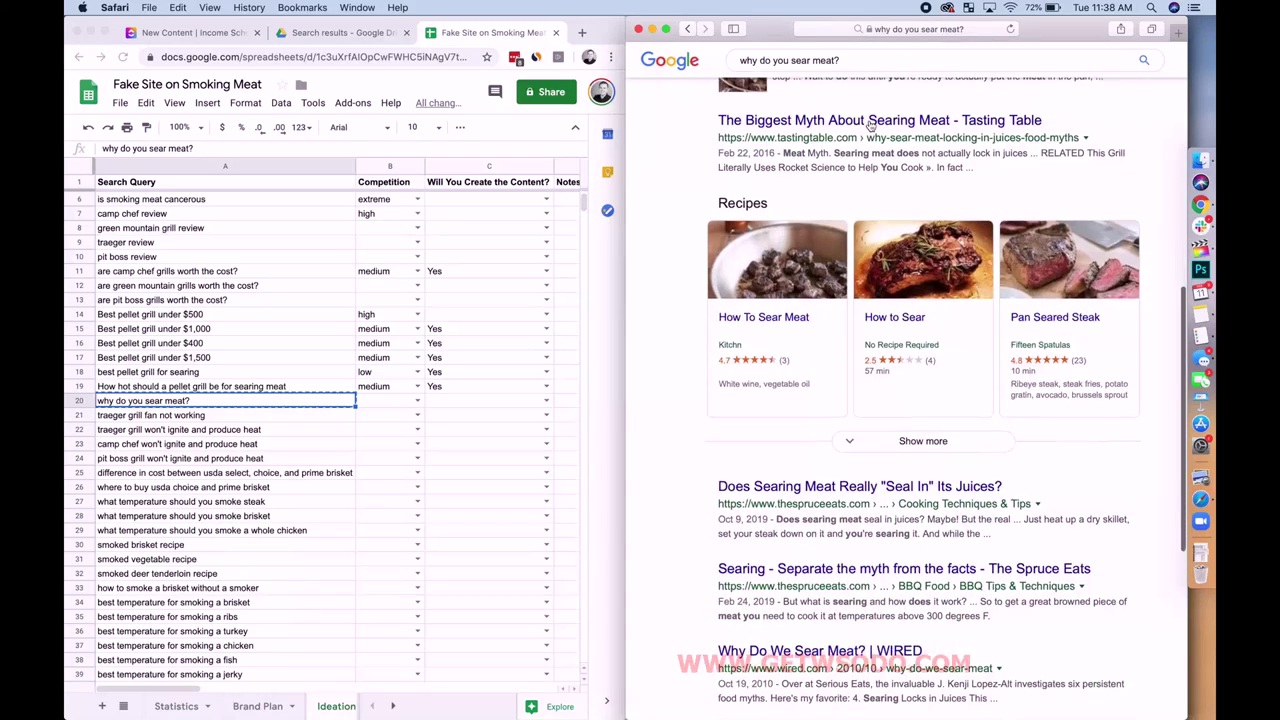
{"action": "scroll", "coordinate": [870, 125], "scroll_direction": "down", "scroll_amount": 4}
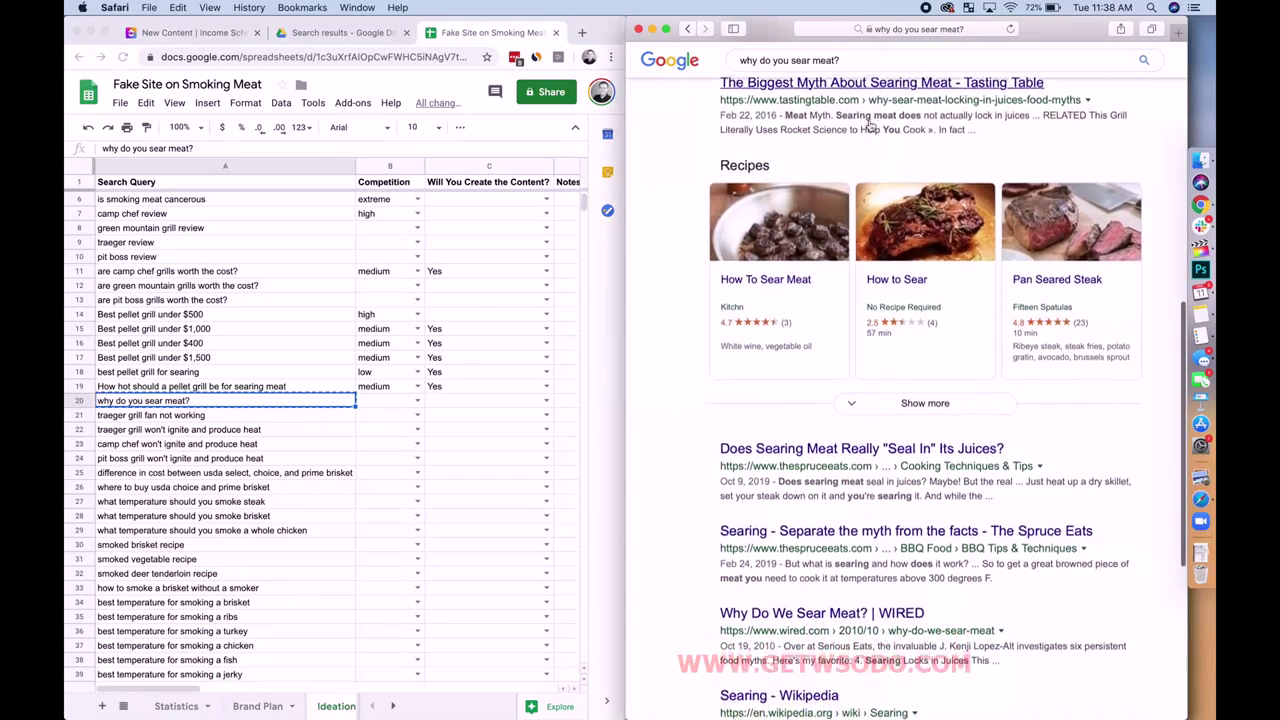
{"action": "scroll", "coordinate": [870, 125], "scroll_direction": "up", "scroll_amount": 10}
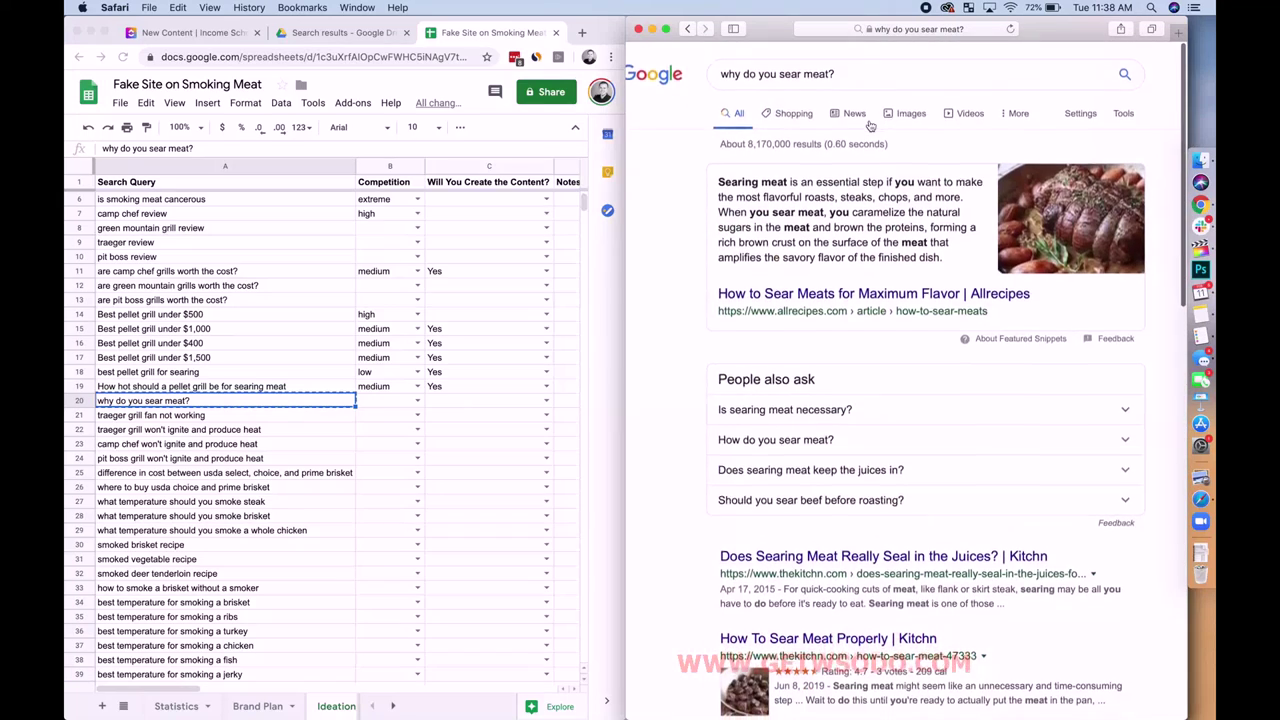
{"action": "left_click", "coordinate": [394, 406]}
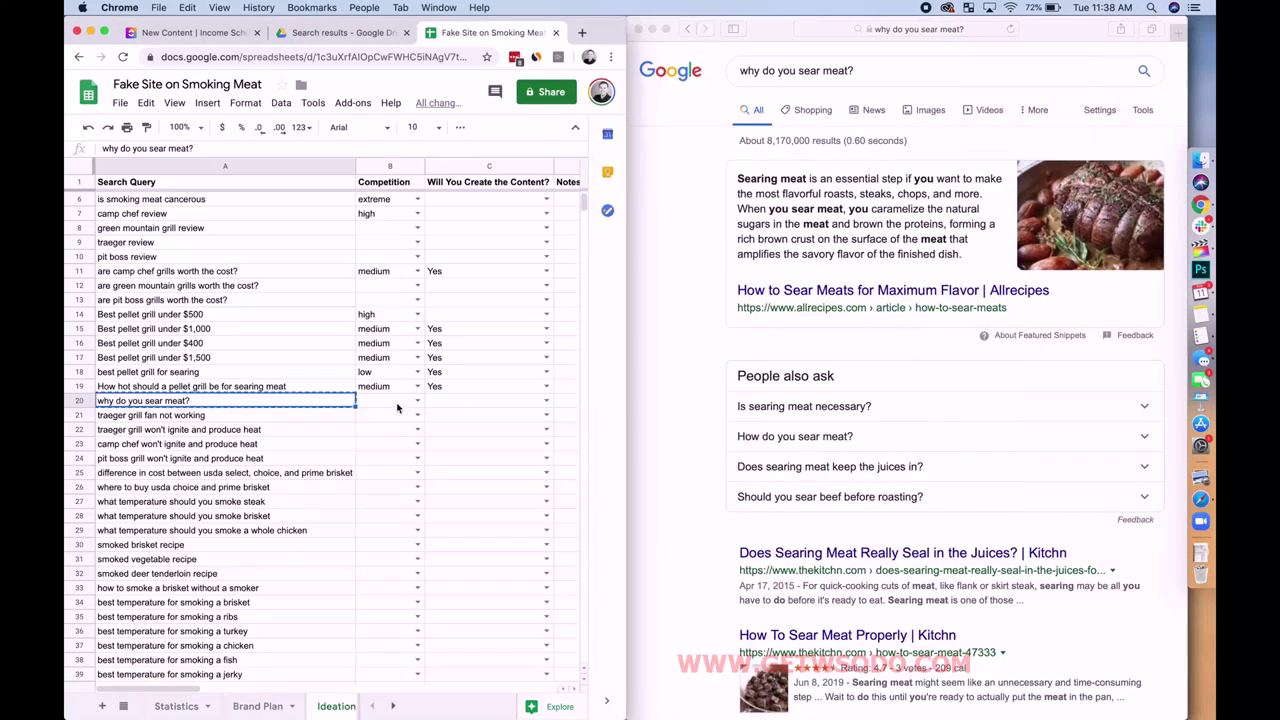
{"action": "left_click", "coordinate": [418, 400]}
{"action": "left_click", "coordinate": [378, 452]}
{"action": "left_click", "coordinate": [546, 400]}
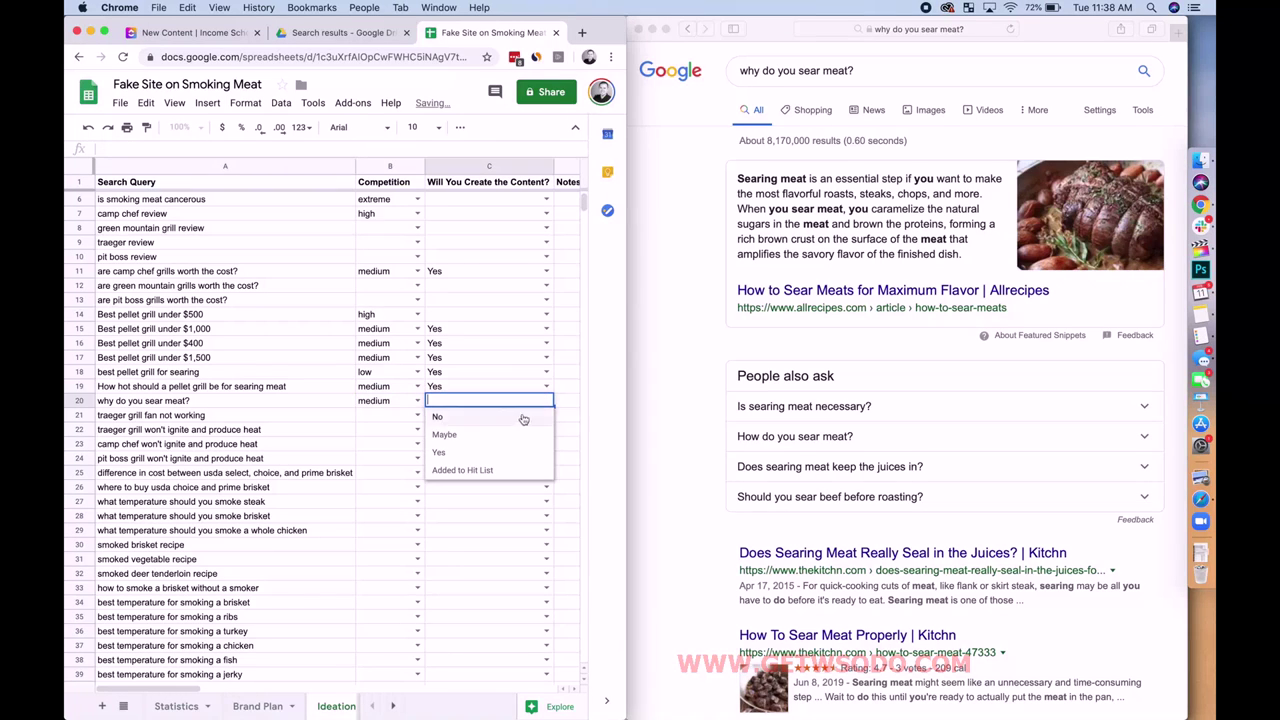
{"action": "left_click", "coordinate": [513, 425]}
{"action": "left_click", "coordinate": [653, 301]}
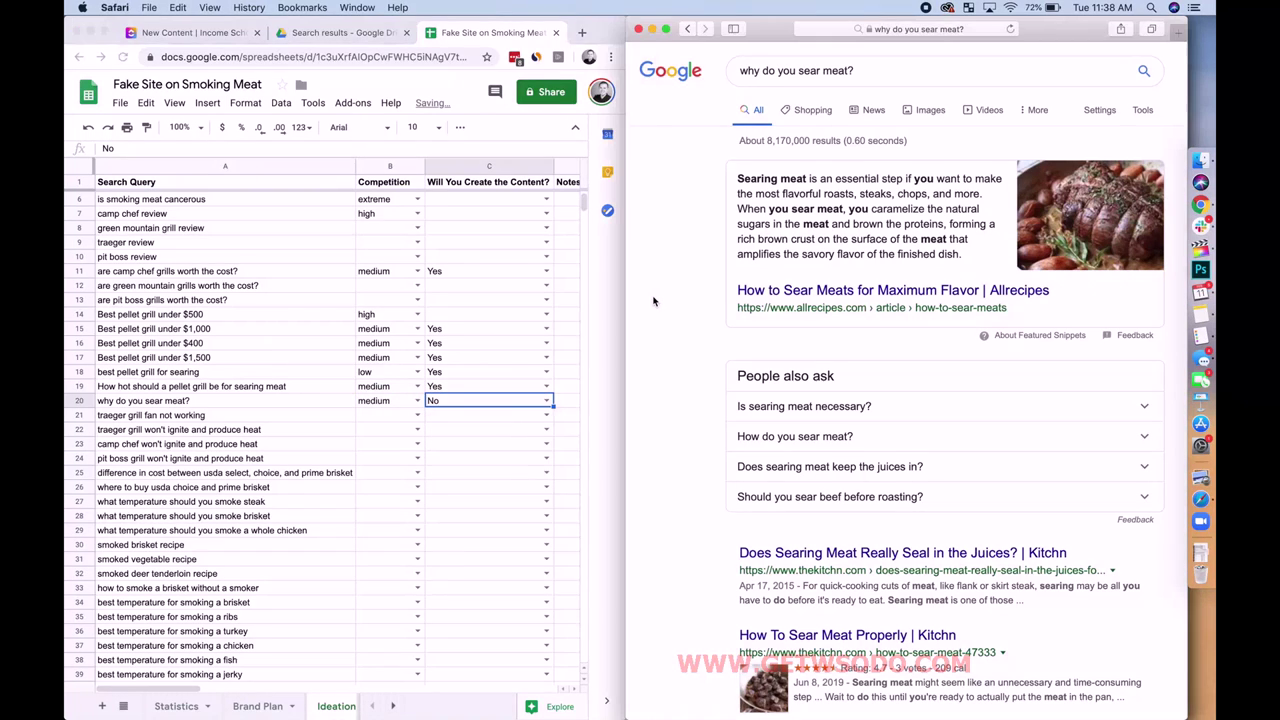
{"action": "scroll", "coordinate": [653, 301], "scroll_direction": "right", "scroll_amount": 2}
{"action": "scroll", "coordinate": [653, 301], "scroll_direction": "down", "scroll_amount": 1}
{"action": "scroll", "coordinate": [653, 301], "scroll_direction": "down", "scroll_amount": 5}
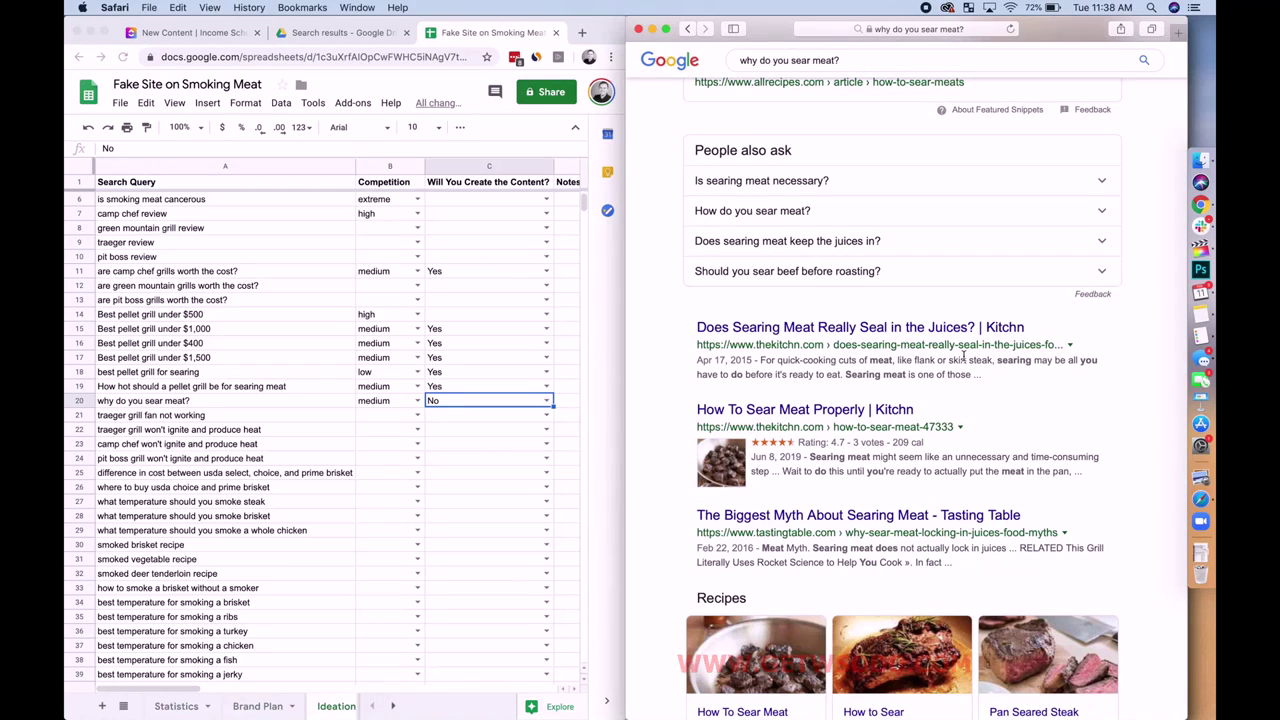
{"action": "scroll", "coordinate": [963, 356], "scroll_direction": "left", "scroll_amount": 2}
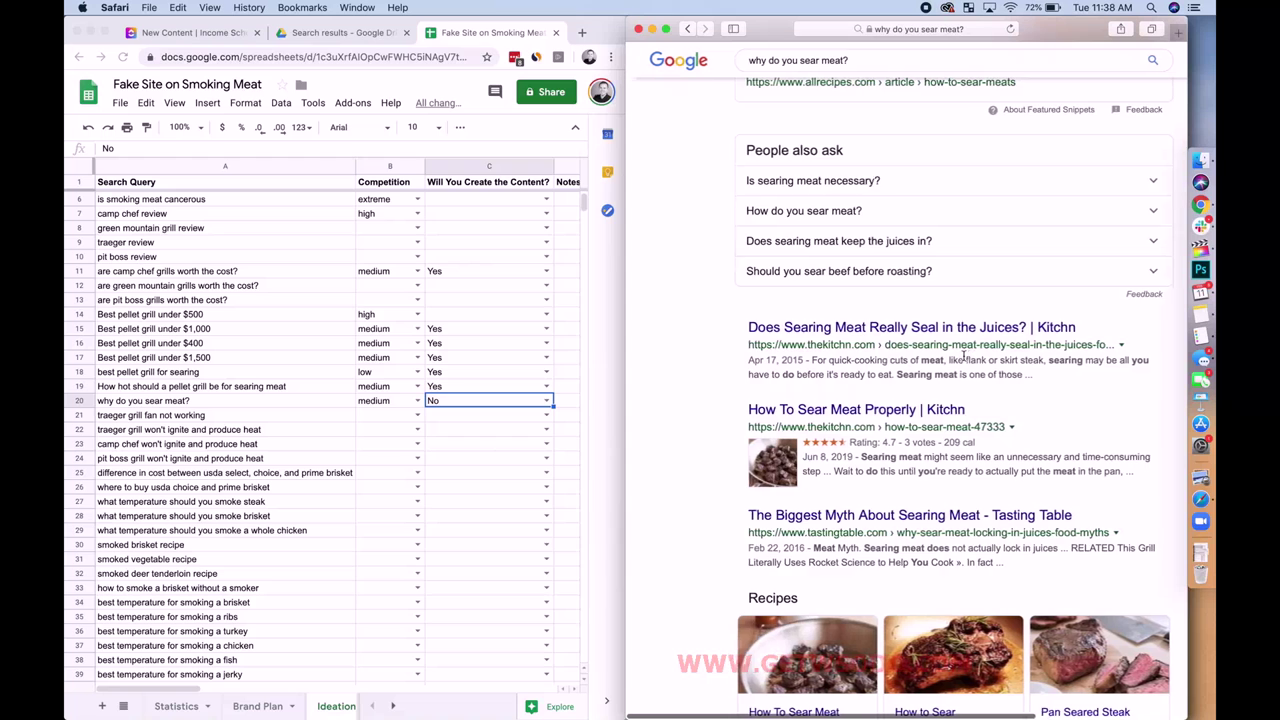
Step: Set Competition to zero and "Will You Create the Content?" to Yes for the query "traeger grill fan not working"
{"action": "left_click", "coordinate": [384, 418]}
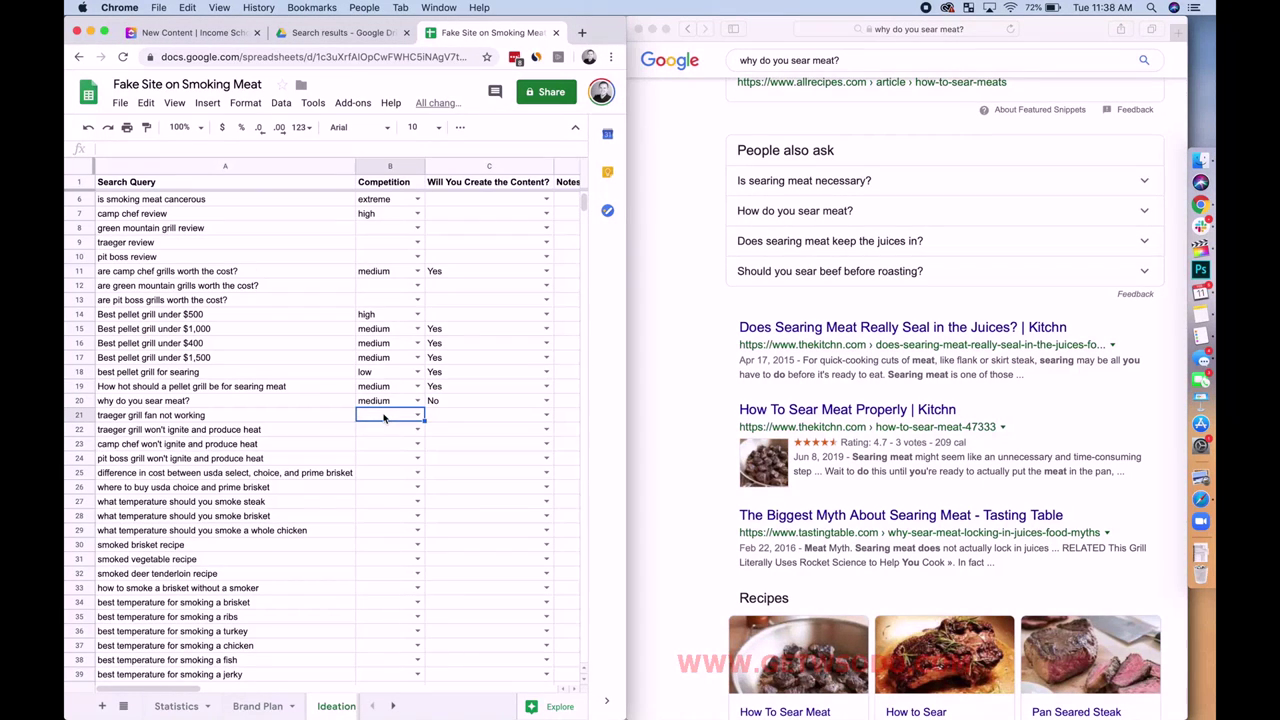
{"action": "left_click", "coordinate": [289, 418]}
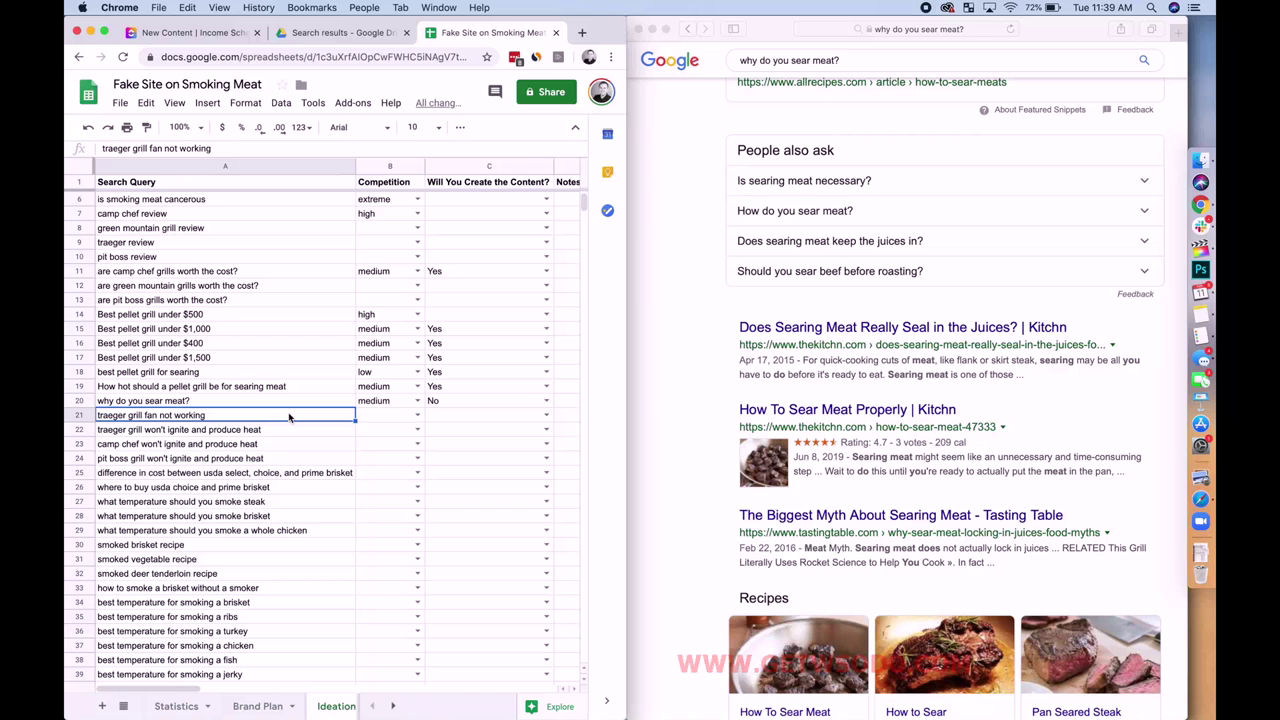
{"action": "left_click", "coordinate": [396, 417]}
{"action": "left_click", "coordinate": [417, 415]}
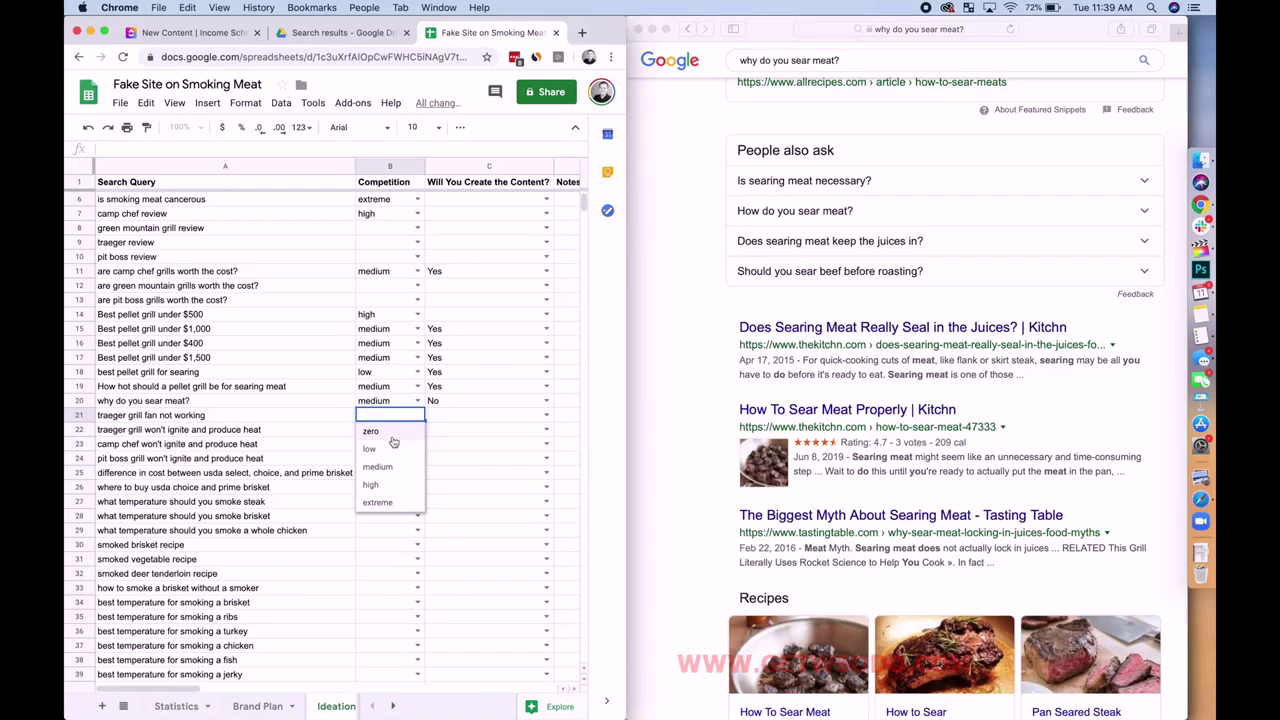
{"action": "left_click", "coordinate": [393, 440]}
{"action": "left_click", "coordinate": [546, 416]}
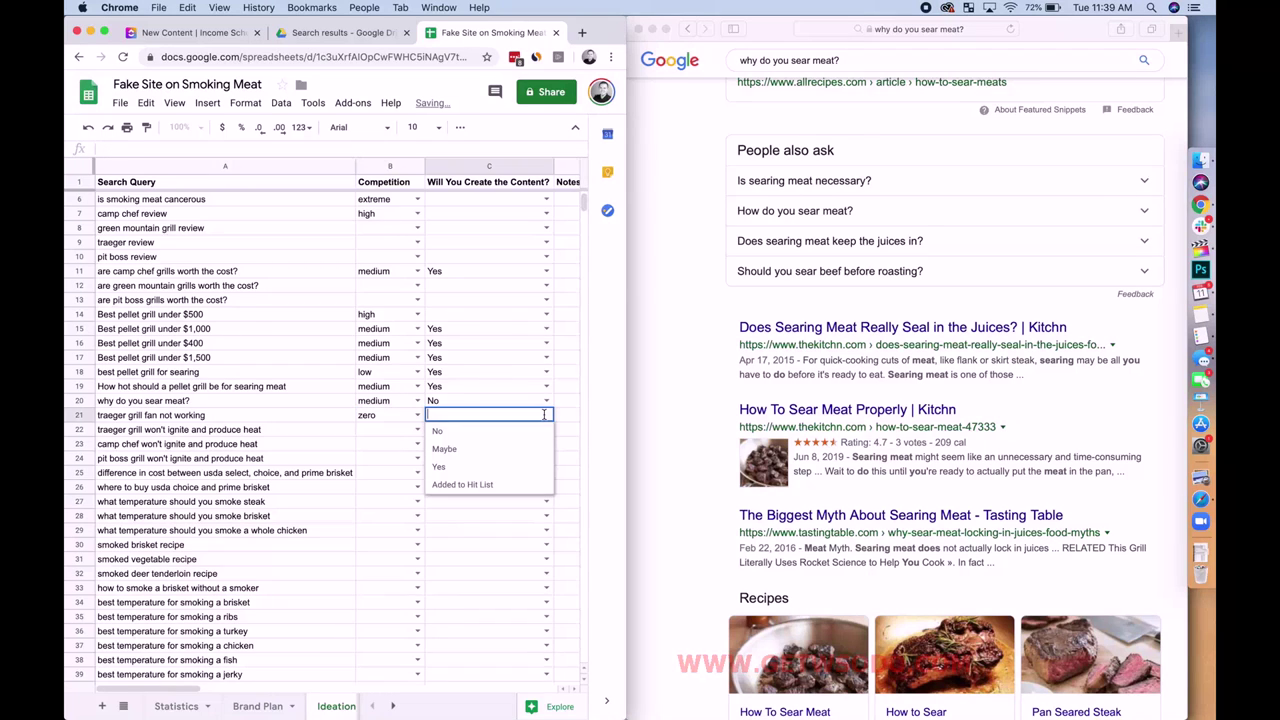
{"action": "left_click", "coordinate": [438, 466]}
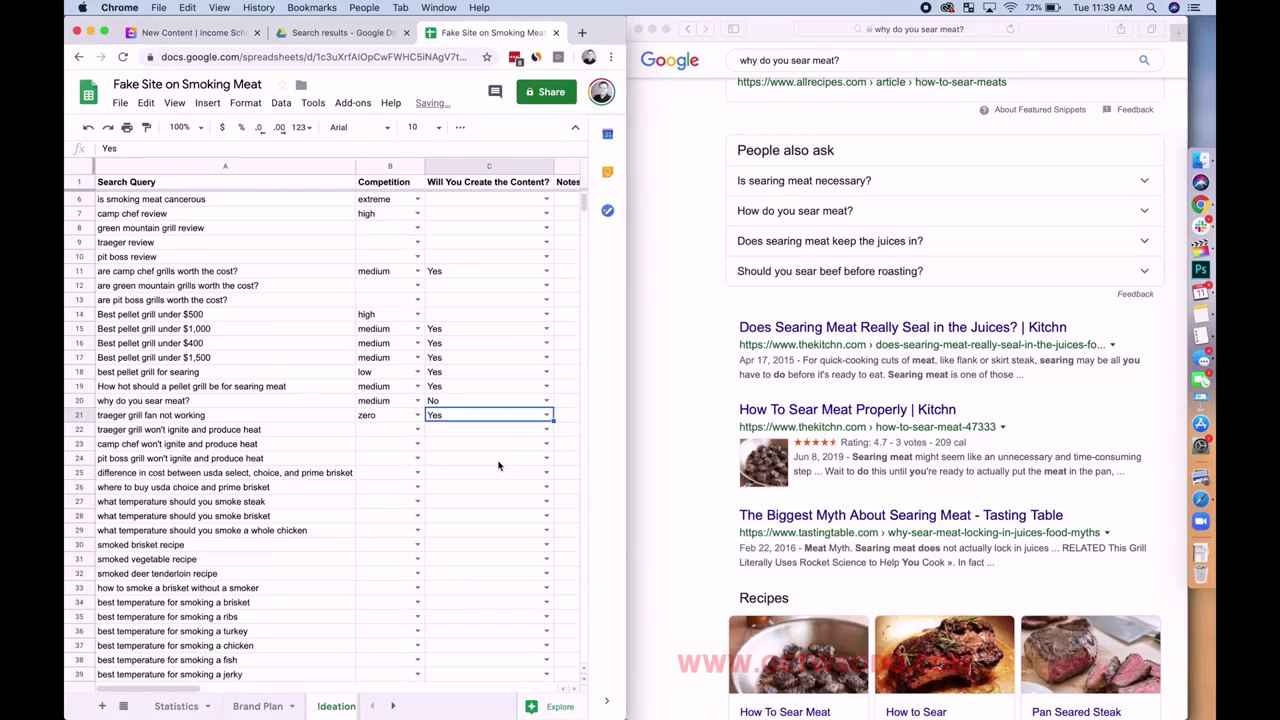
Step: Copy "traeger grill won't ignite and produce heat" from the spreadsheet, search Google for it in Safari, and review the results
{"action": "left_click", "coordinate": [379, 434]}
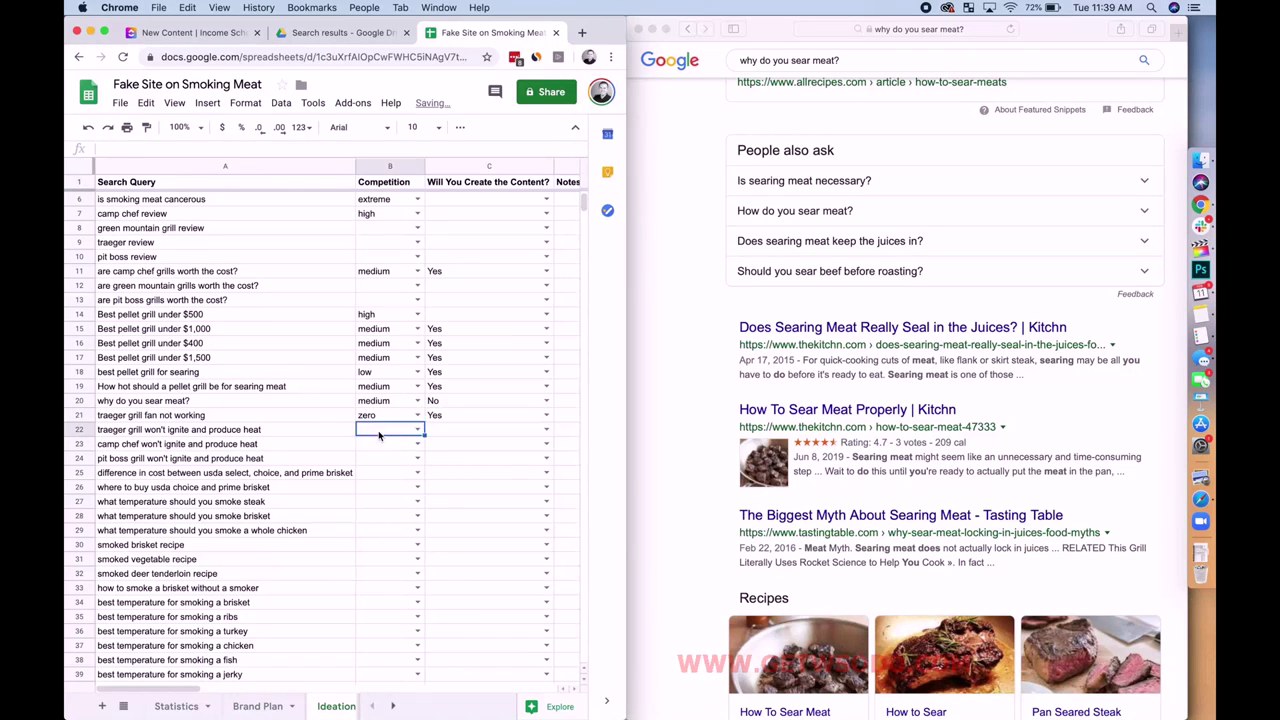
{"action": "left_click", "coordinate": [302, 437]}
{"action": "key", "text": "super+c"}
{"action": "scroll", "coordinate": [917, 153], "scroll_direction": "up", "scroll_amount": 5}
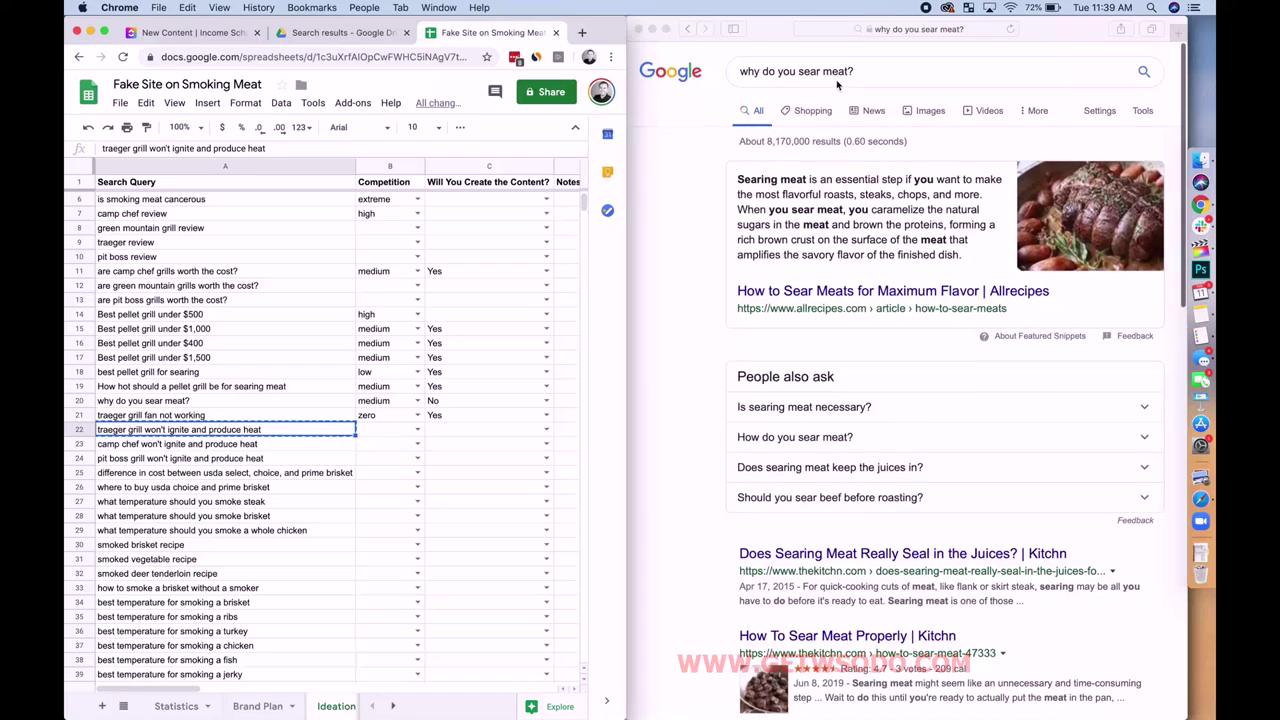
{"action": "left_click", "coordinate": [795, 70]}
{"action": "key", "text": "super+a"}
{"action": "key", "text": "super+v"}
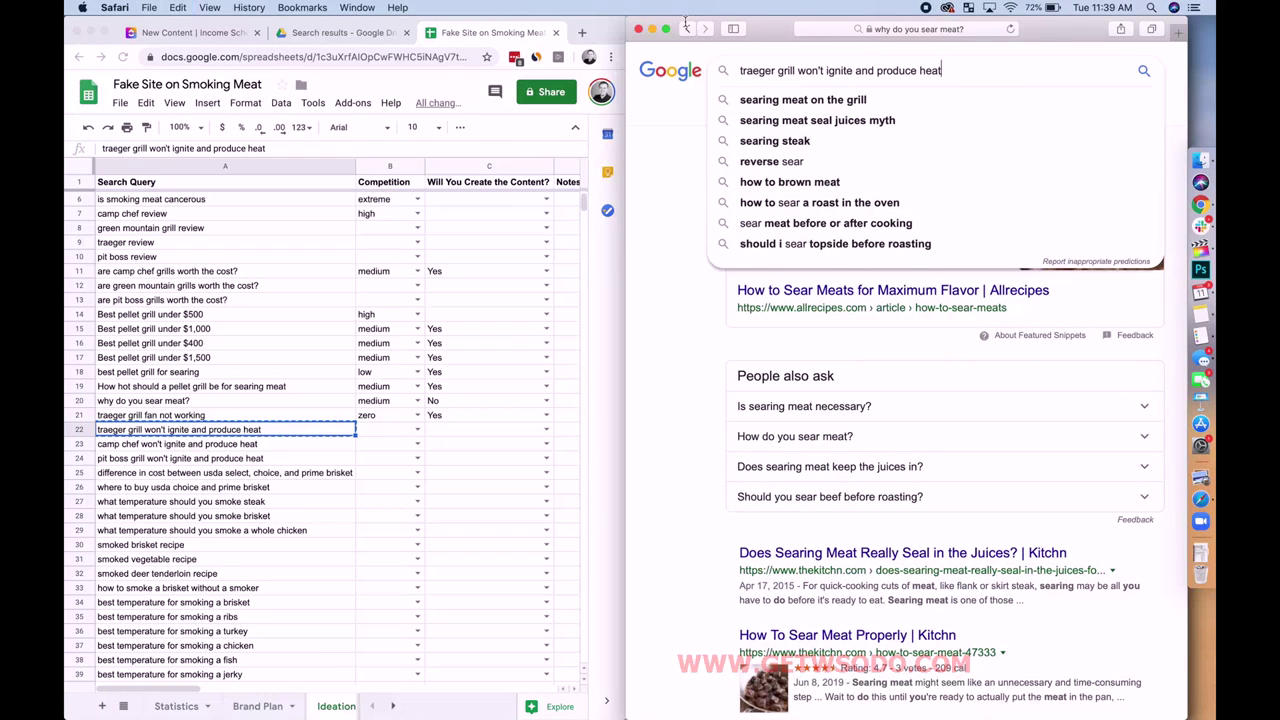
{"action": "key", "text": "Return"}
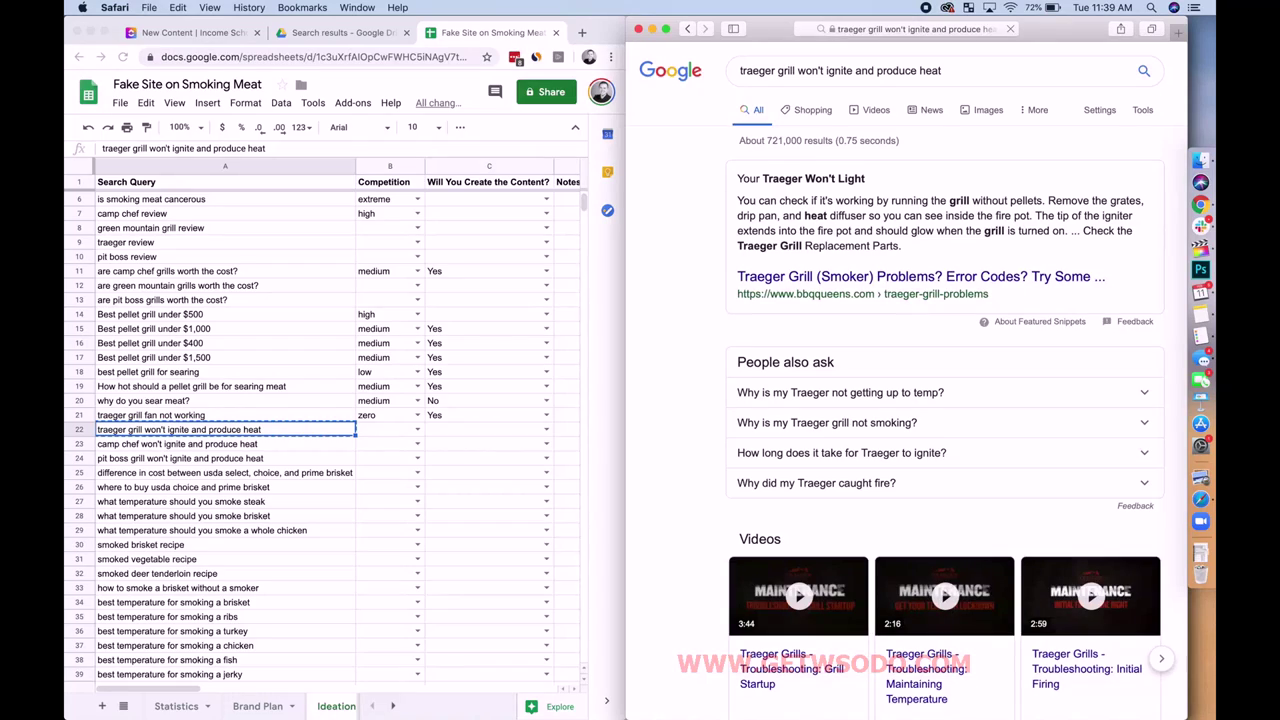
{"action": "scroll", "coordinate": [720, 259], "scroll_direction": "down", "scroll_amount": 5}
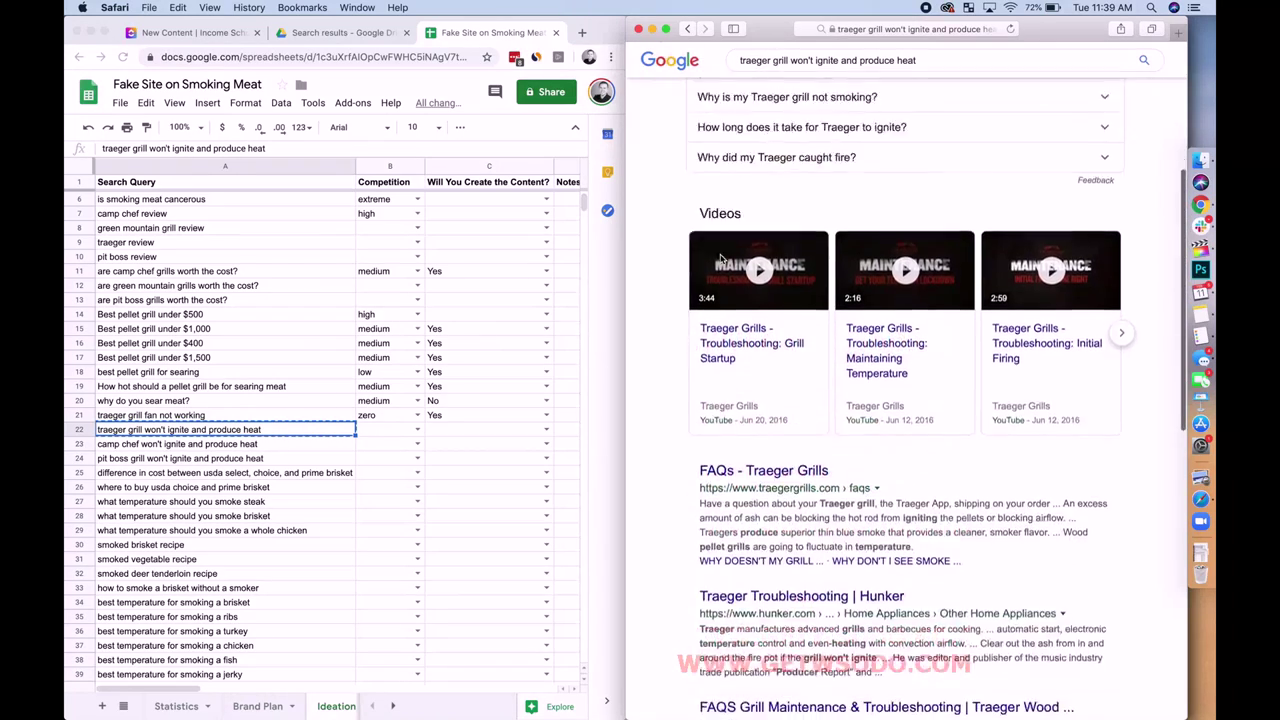
{"action": "scroll", "coordinate": [720, 259], "scroll_direction": "down", "scroll_amount": 4}
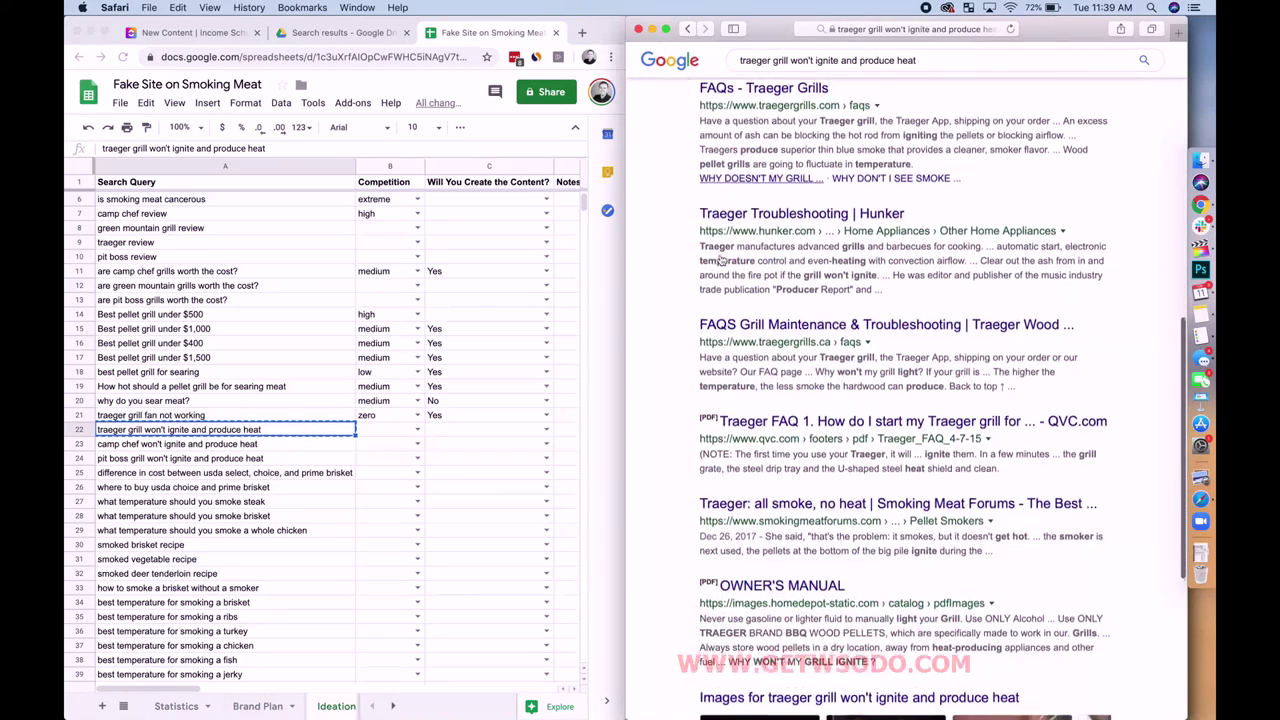
{"action": "scroll", "coordinate": [720, 259], "scroll_direction": "down", "scroll_amount": 2}
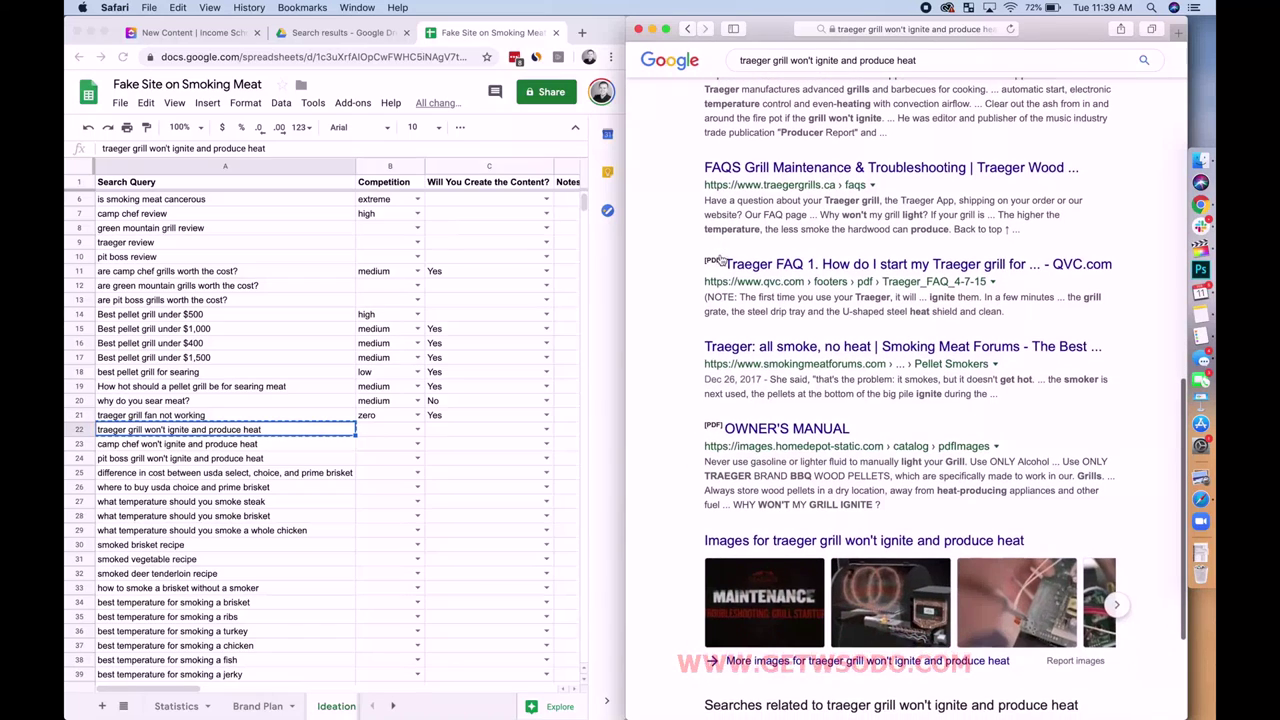
Step: Set Competition to low and "Will You Create the Content?" to Yes for "traeger grill won't ignite and produce heat"
{"action": "left_click", "coordinate": [414, 437]}
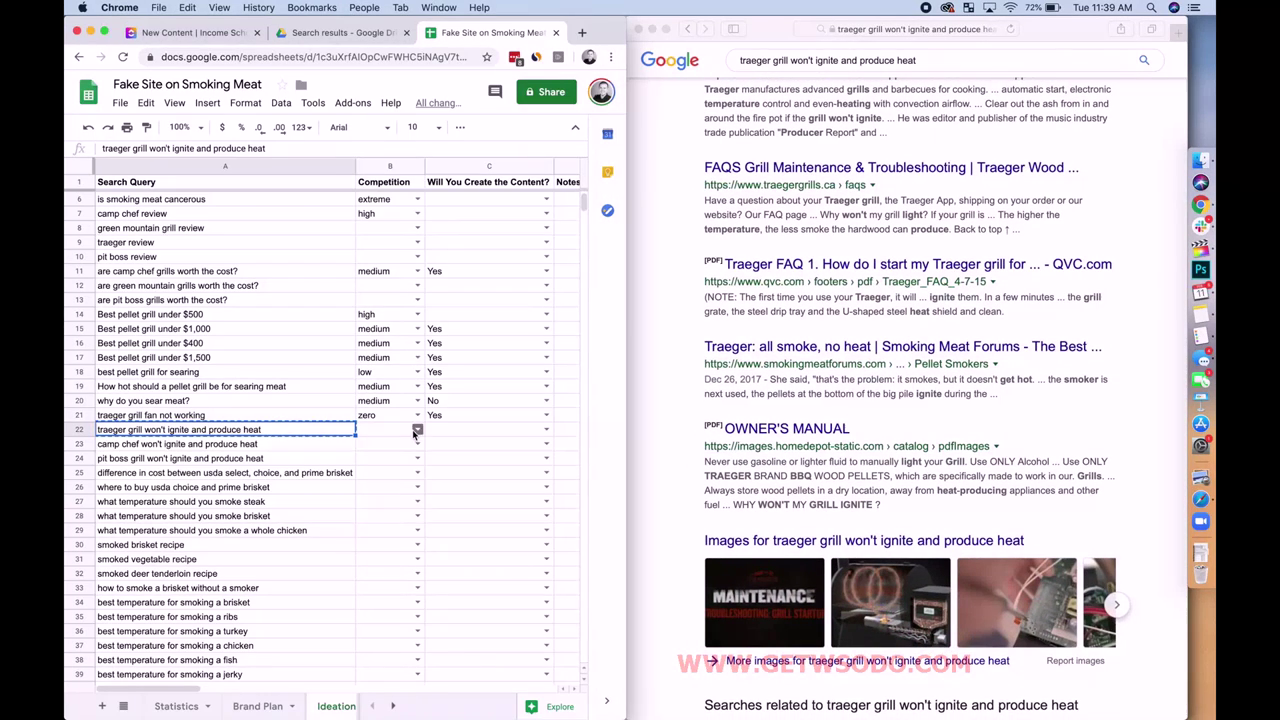
{"action": "left_click", "coordinate": [417, 430]}
{"action": "left_click", "coordinate": [398, 464]}
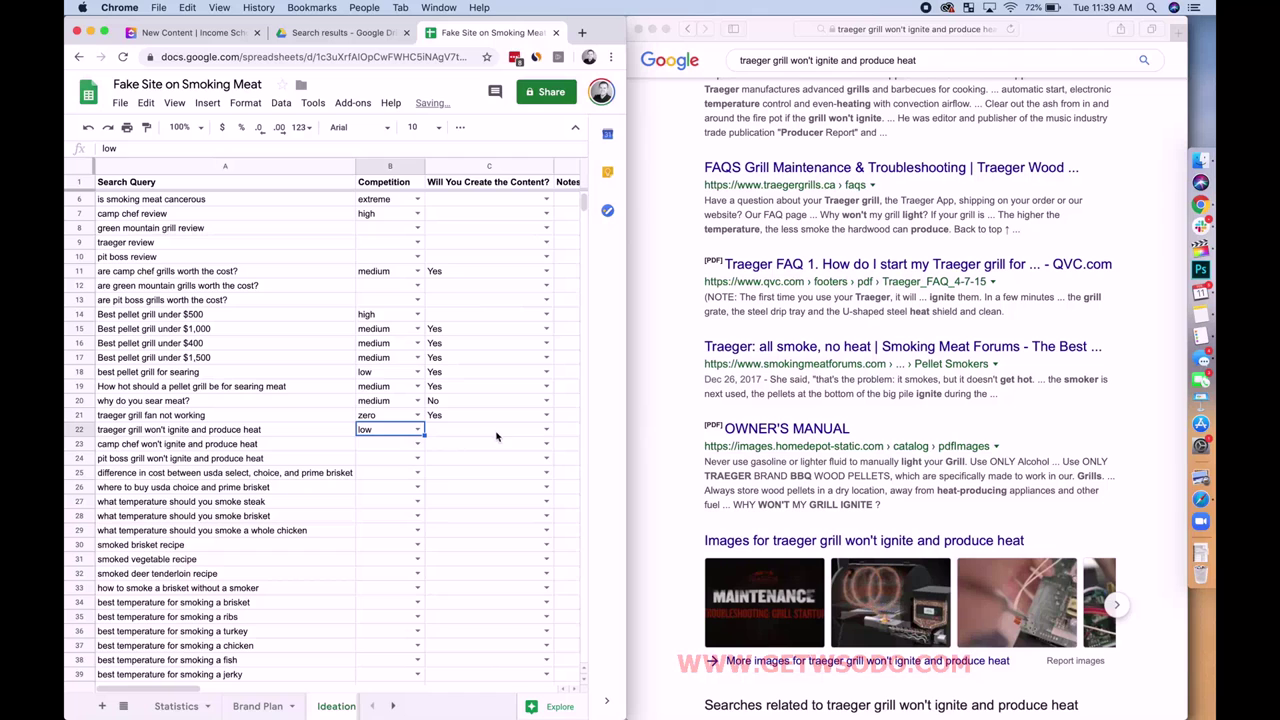
{"action": "left_click", "coordinate": [498, 436]}
{"action": "left_click", "coordinate": [545, 432]}
{"action": "left_click", "coordinate": [478, 484]}
Step: Fill in low competition and Yes for content creation on the camp chef and pit boss "won't ignite and produce heat" queries
{"action": "left_click", "coordinate": [382, 446]}
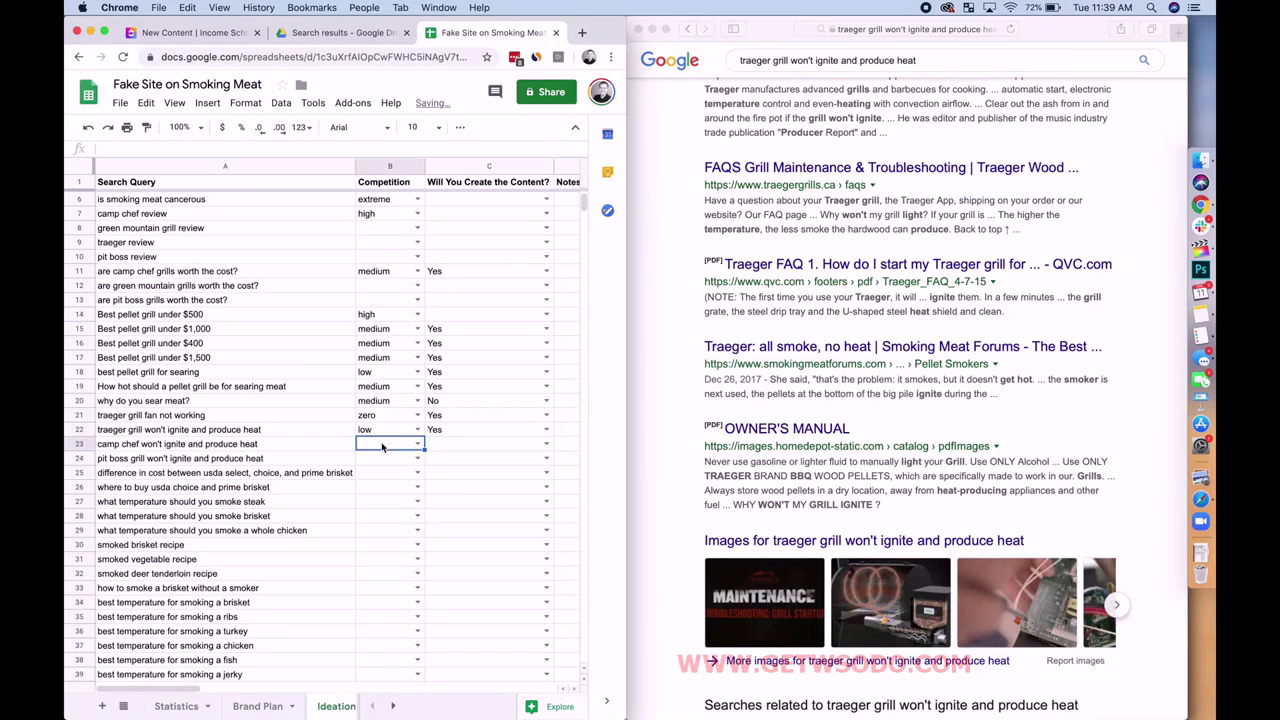
{"action": "left_click", "coordinate": [417, 444]}
{"action": "left_click", "coordinate": [398, 477]}
{"action": "left_click", "coordinate": [506, 436]}
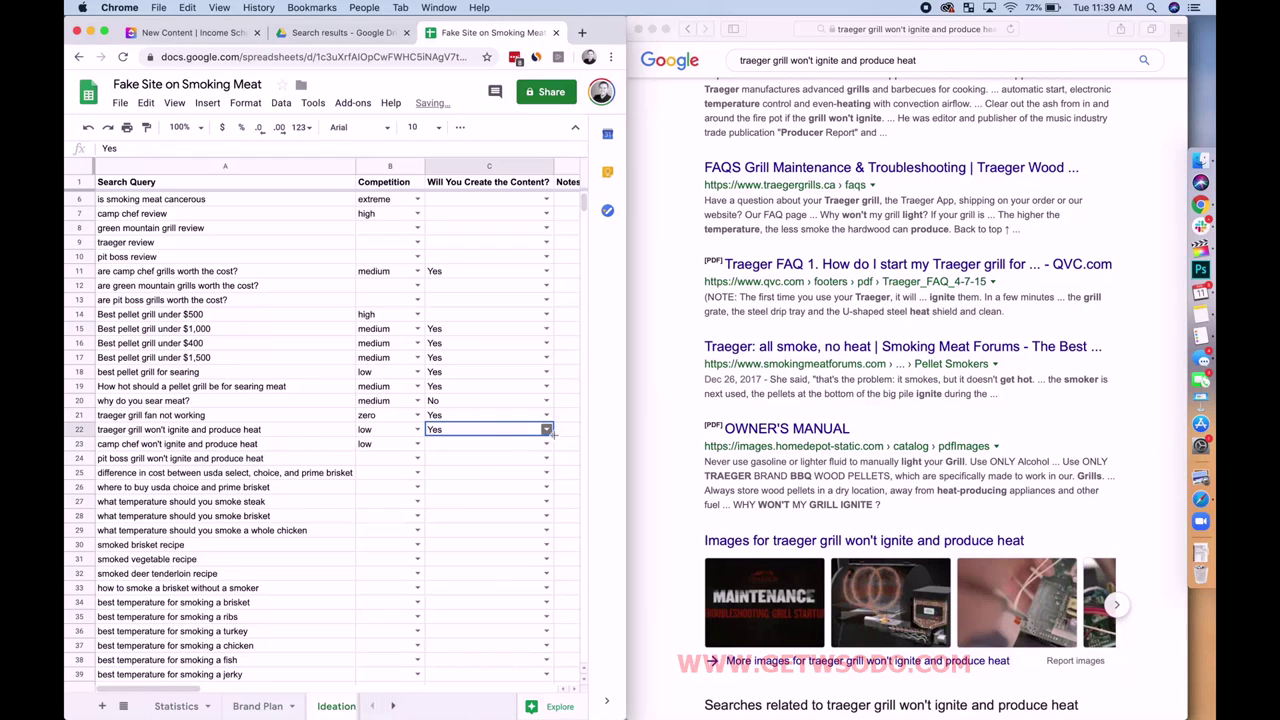
{"action": "left_click_drag", "start_coordinate": [552, 435], "coordinate": [552, 449]}
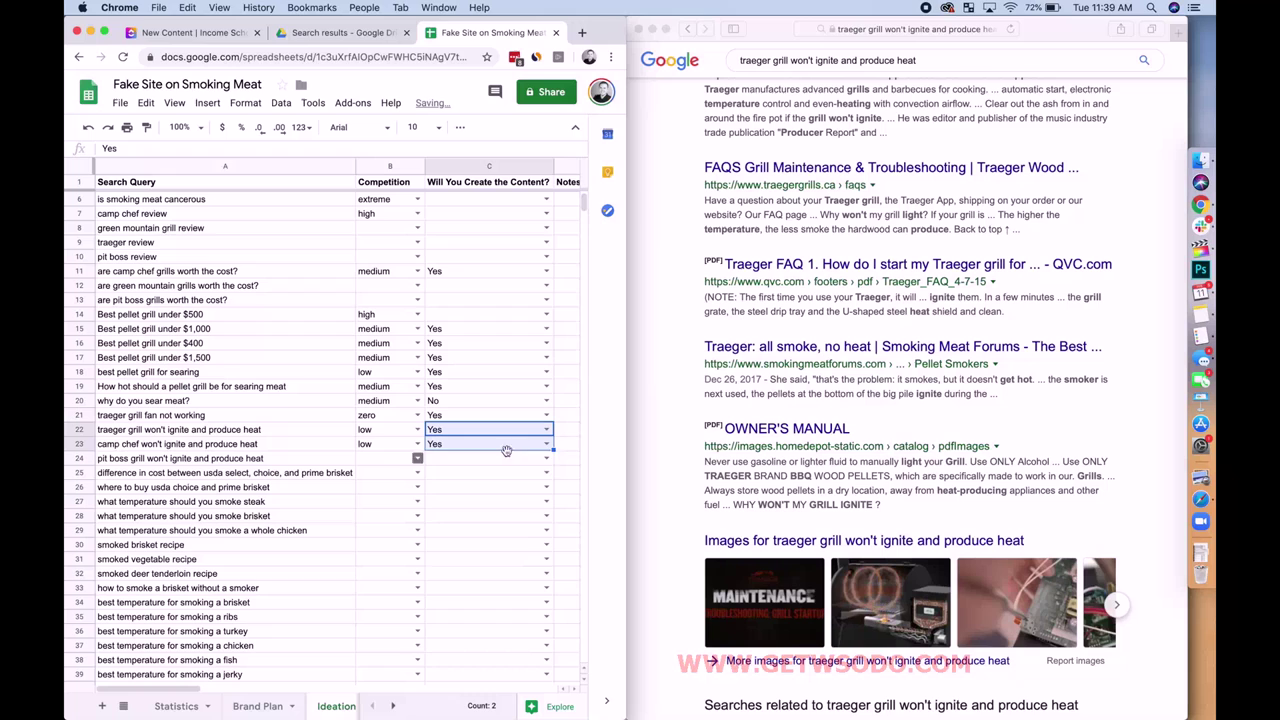
{"action": "left_click_drag", "start_coordinate": [552, 450], "coordinate": [538, 463]}
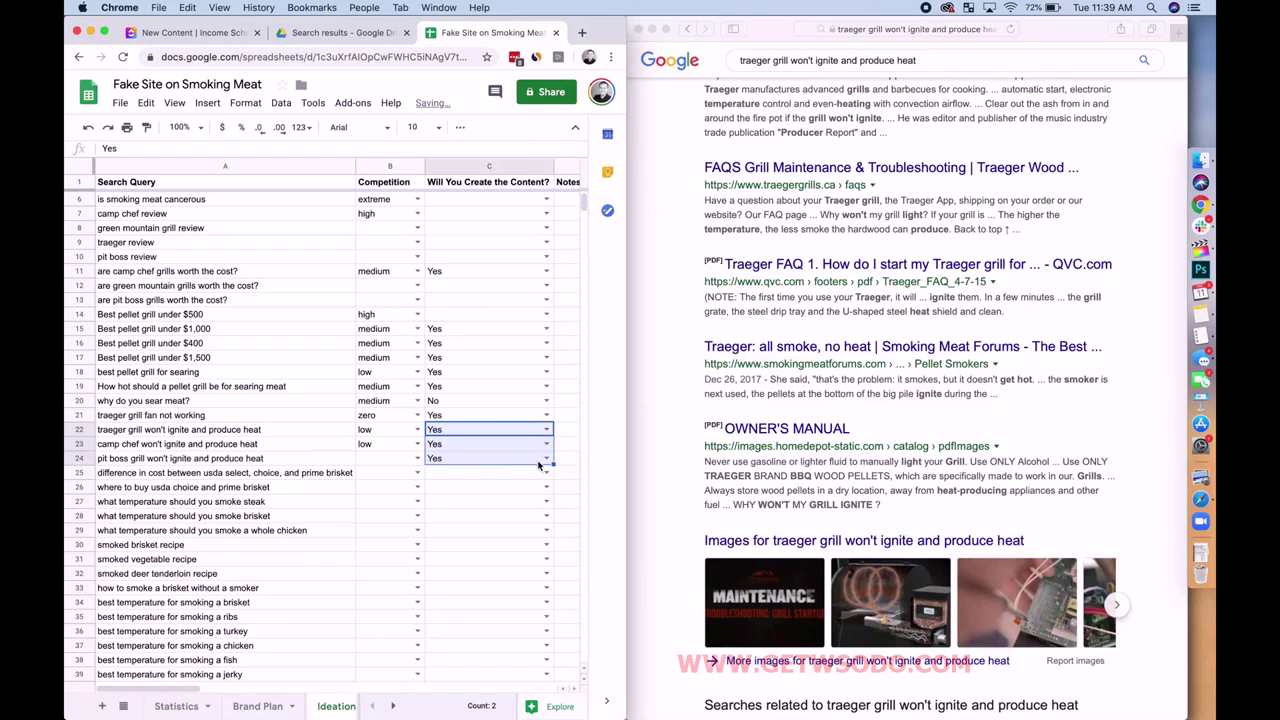
{"action": "left_click", "coordinate": [395, 446]}
{"action": "left_click_drag", "start_coordinate": [424, 451], "coordinate": [424, 465]}
Step: Copy "difference in cost between usda select, choice, and prime brisket" from the spreadsheet, search Google for it in Safari, and review the results
{"action": "scroll", "coordinate": [835, 180], "scroll_direction": "up", "scroll_amount": 10}
{"action": "scroll", "coordinate": [835, 180], "scroll_direction": "up", "scroll_amount": 4}
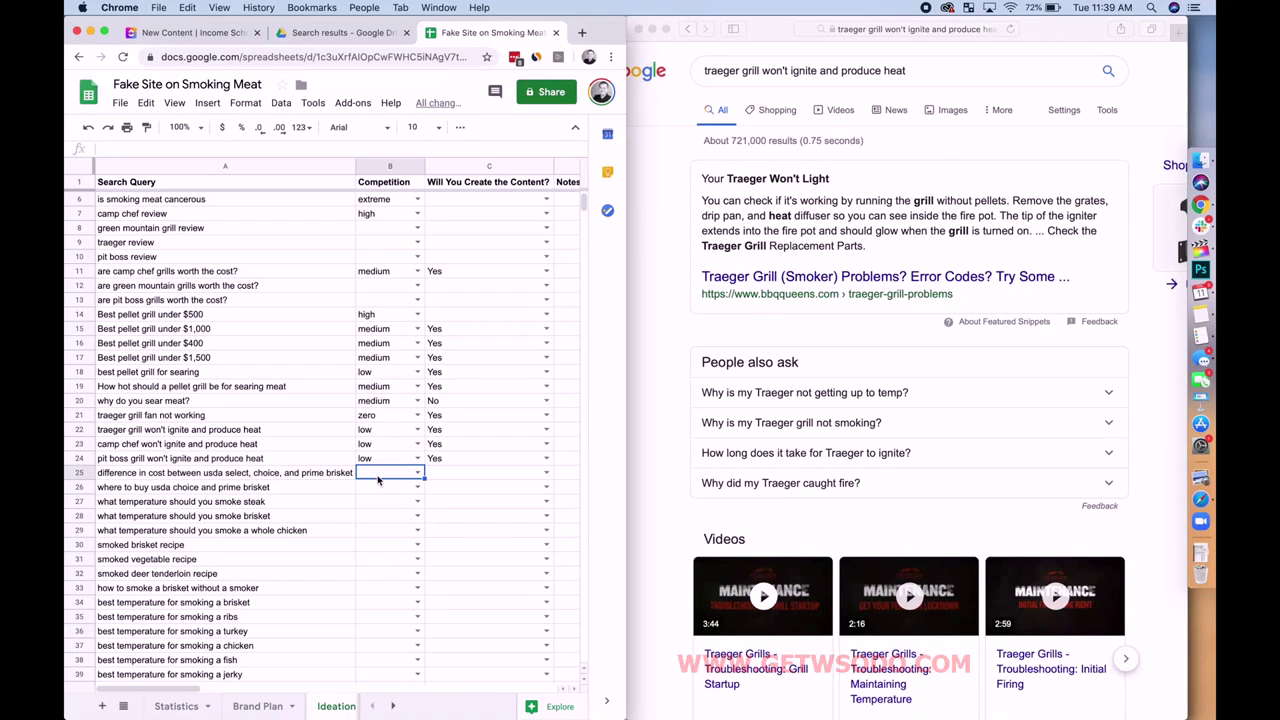
{"action": "left_click", "coordinate": [297, 477]}
{"action": "key", "text": "super+c"}
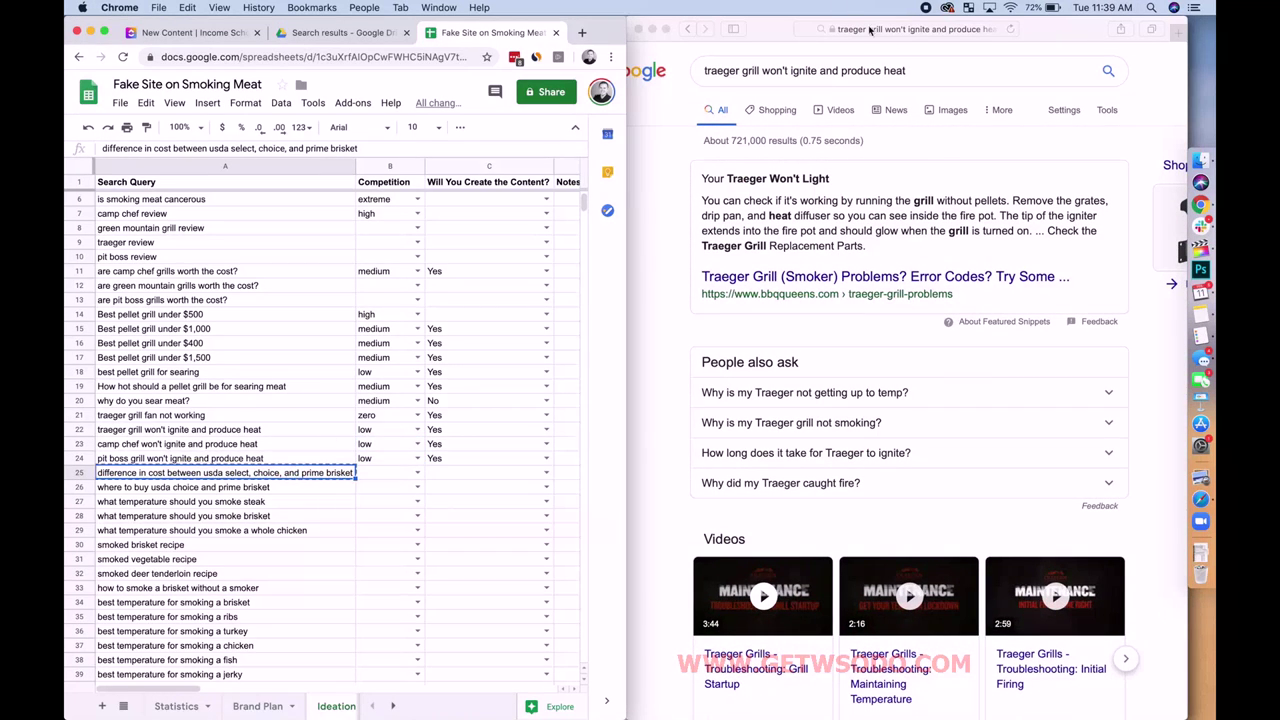
{"action": "left_click", "coordinate": [908, 66]}
{"action": "triple_click", "coordinate": [906, 66]}
{"action": "key", "text": "super+v"}
{"action": "key", "text": "Return"}
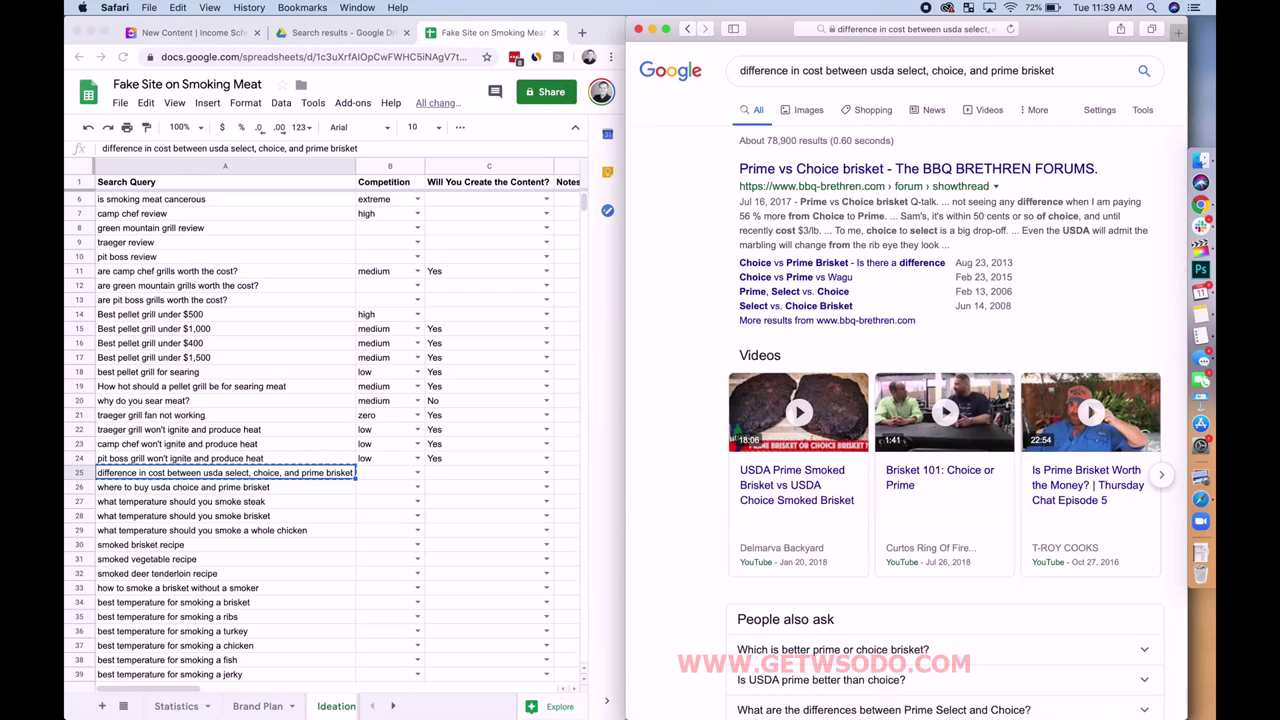
{"action": "scroll", "coordinate": [887, 327], "scroll_direction": "right", "scroll_amount": 2}
{"action": "scroll", "coordinate": [887, 327], "scroll_direction": "down", "scroll_amount": 10}
{"action": "scroll", "coordinate": [887, 327], "scroll_direction": "left", "scroll_amount": 2}
{"action": "scroll", "coordinate": [887, 327], "scroll_direction": "down", "scroll_amount": 5}
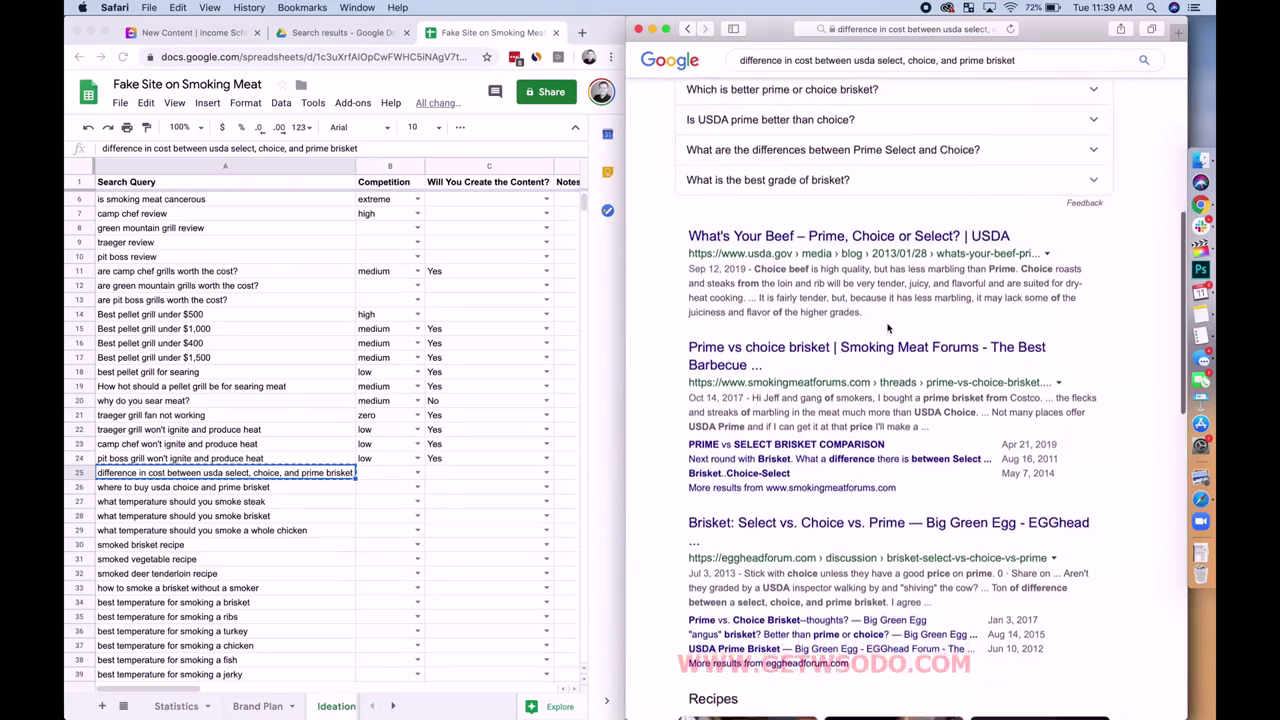
{"action": "scroll", "coordinate": [887, 327], "scroll_direction": "down", "scroll_amount": 1}
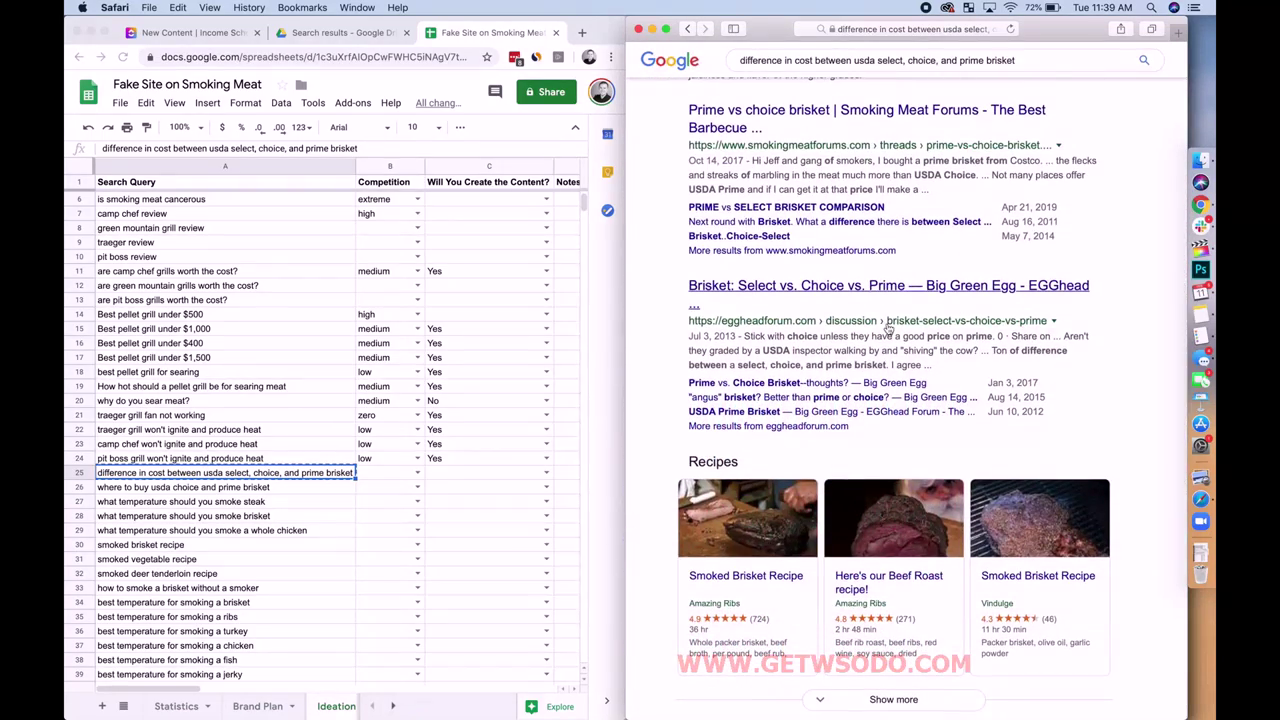
Step: Set Competition to low and "Will You Create the Content?" to Yes for the query on the cost difference between brisket grades
{"action": "left_click", "coordinate": [413, 470]}
{"action": "left_click", "coordinate": [417, 472]}
{"action": "left_click", "coordinate": [399, 513]}
{"action": "left_click", "coordinate": [506, 474]}
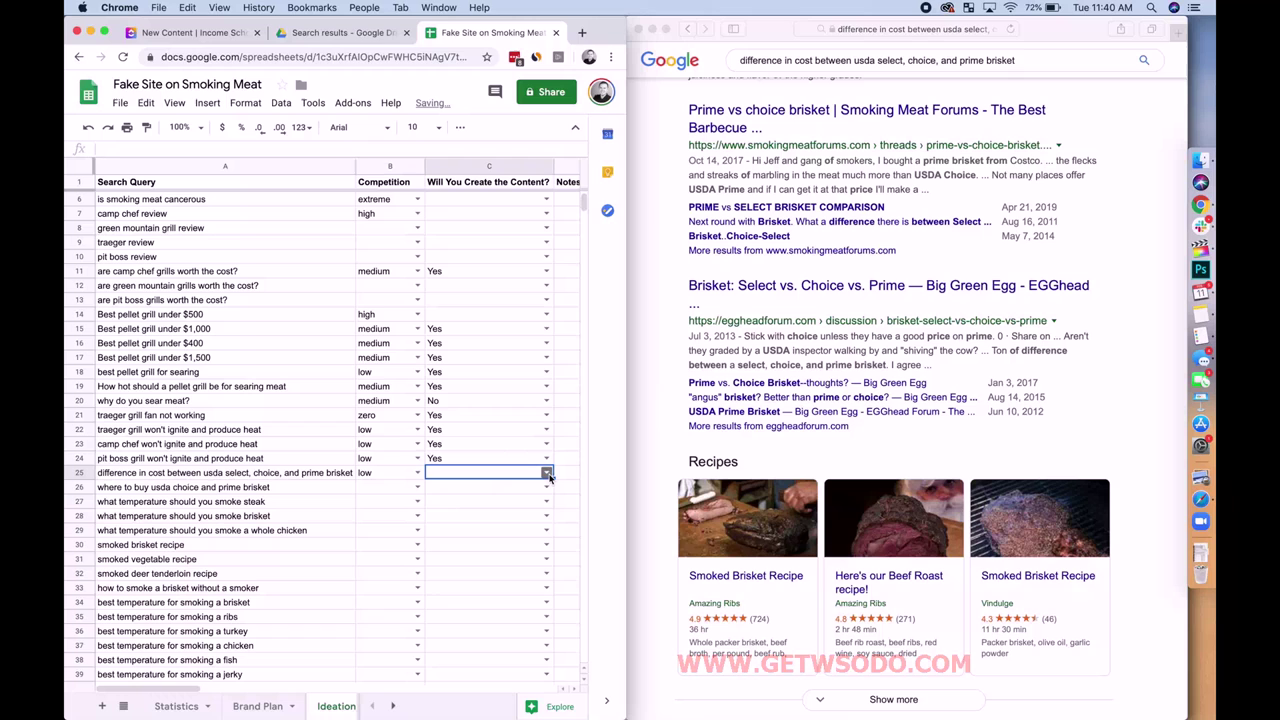
{"action": "left_click", "coordinate": [547, 473]}
{"action": "left_click", "coordinate": [480, 524]}
Step: Copy "where to buy usda choice and prime brisket" from the spreadsheet and search Google for it in Safari
{"action": "left_click", "coordinate": [374, 489]}
{"action": "scroll", "coordinate": [373, 495], "scroll_direction": "down", "scroll_amount": 3}
{"action": "scroll", "coordinate": [374, 498], "scroll_direction": "down", "scroll_amount": 1}
{"action": "left_click", "coordinate": [256, 345]}
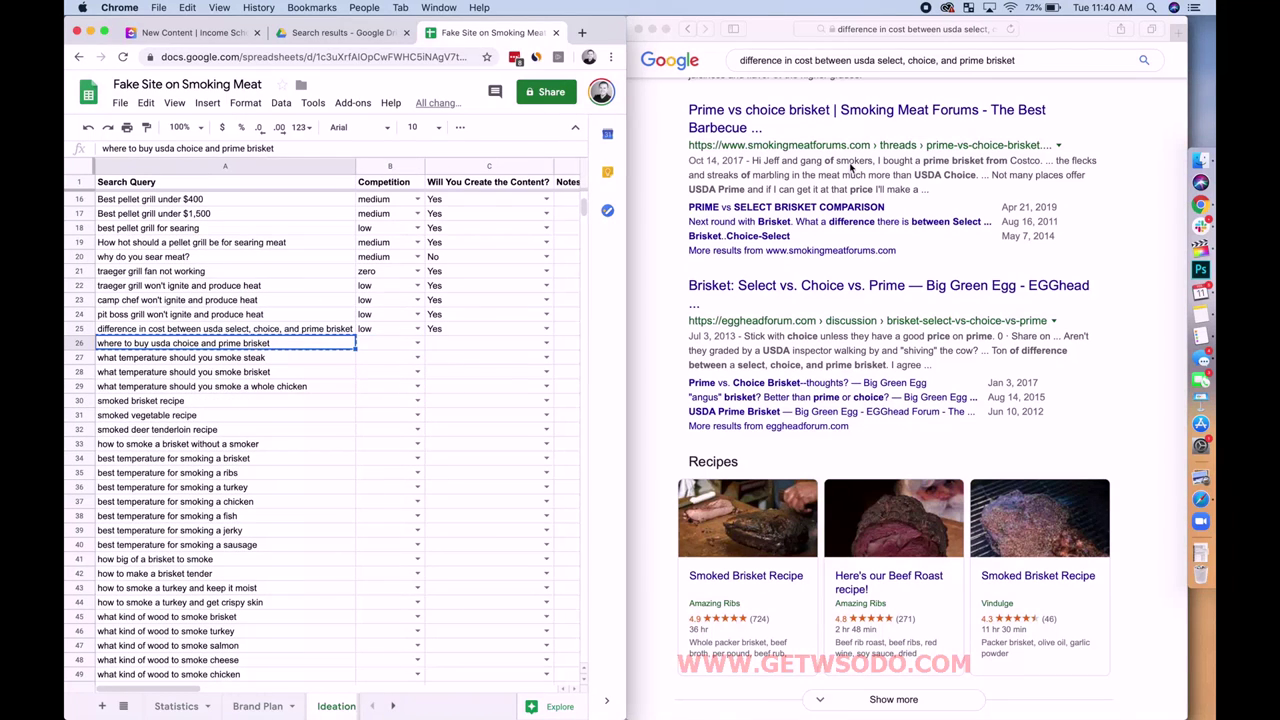
{"action": "scroll", "coordinate": [851, 167], "scroll_direction": "up", "scroll_amount": 5}
{"action": "left_click", "coordinate": [1020, 70]}
{"action": "left_click", "coordinate": [1019, 71]}
{"action": "key", "text": "super+a"}
{"action": "key", "text": "super+v"}
{"action": "key", "text": "Return"}
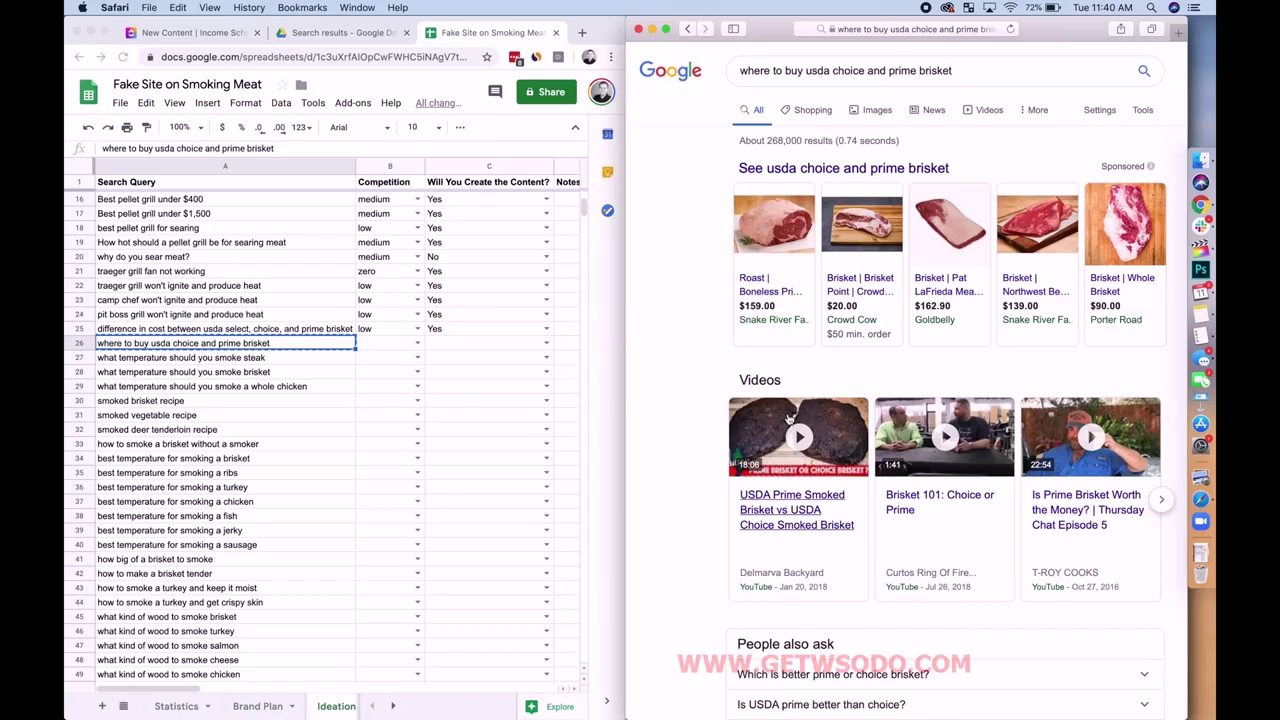
Step: Review the Google results, then set Competition to extreme and content creation to No for "where to buy usda choice and prime brisket"
{"action": "scroll", "coordinate": [790, 419], "scroll_direction": "down", "scroll_amount": 10}
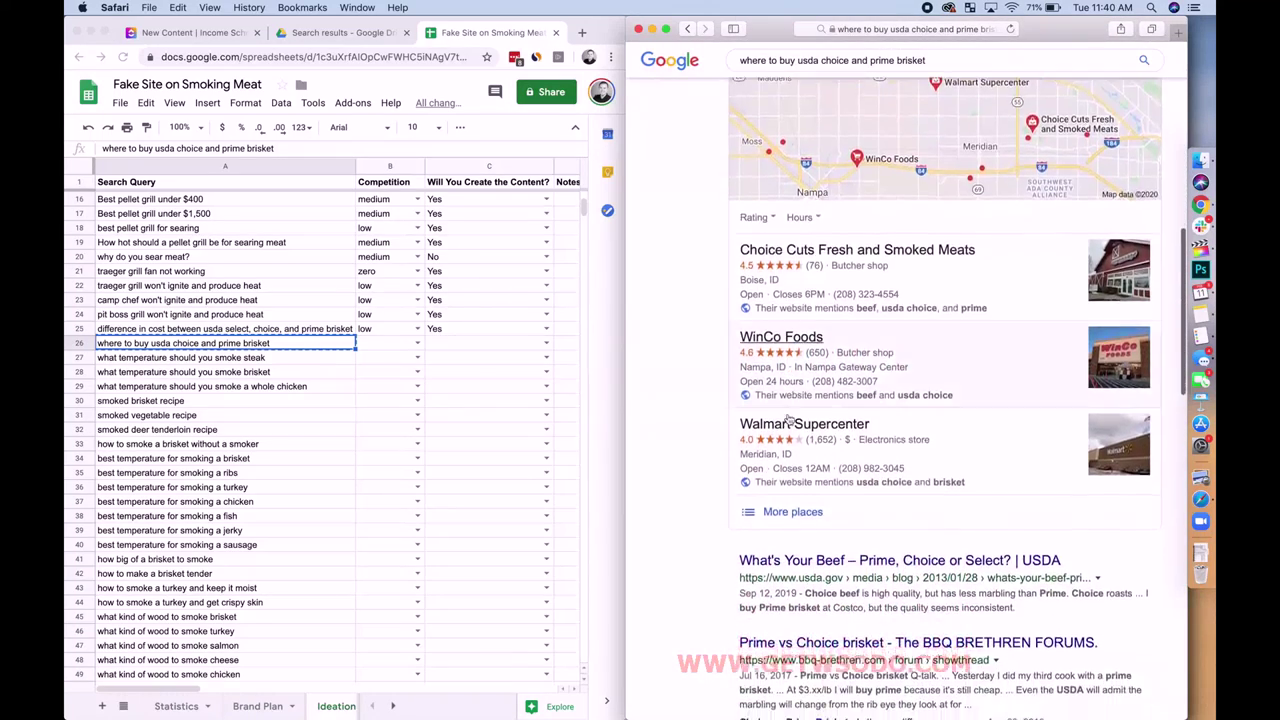
{"action": "scroll", "coordinate": [790, 419], "scroll_direction": "down", "scroll_amount": 3}
{"action": "scroll", "coordinate": [790, 419], "scroll_direction": "up", "scroll_amount": 1}
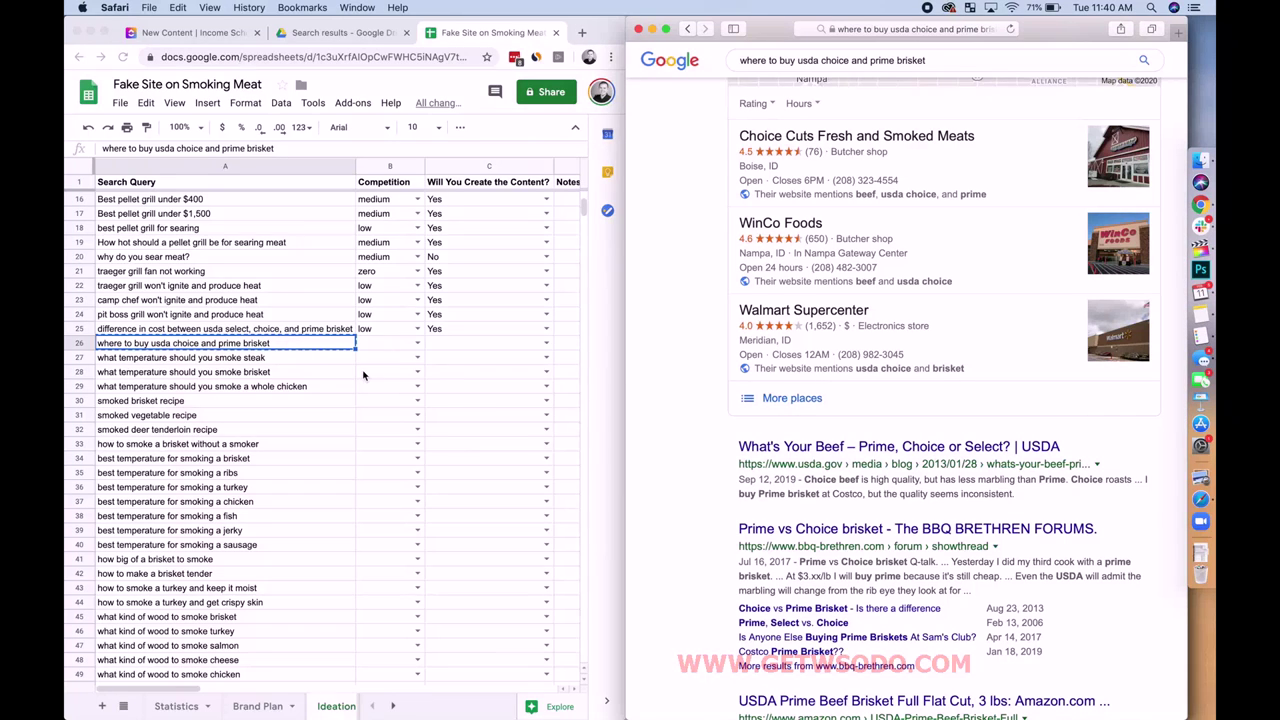
{"action": "left_click", "coordinate": [388, 343]}
{"action": "left_click", "coordinate": [415, 343]}
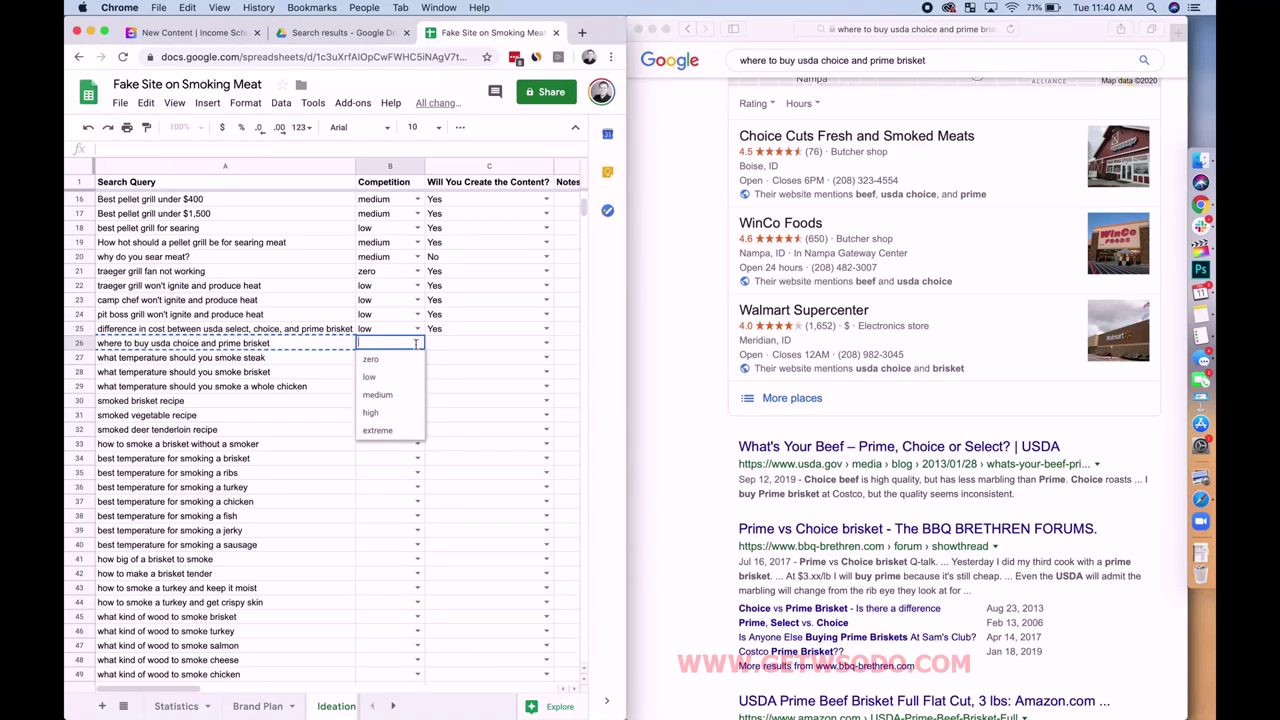
{"action": "left_click", "coordinate": [379, 430]}
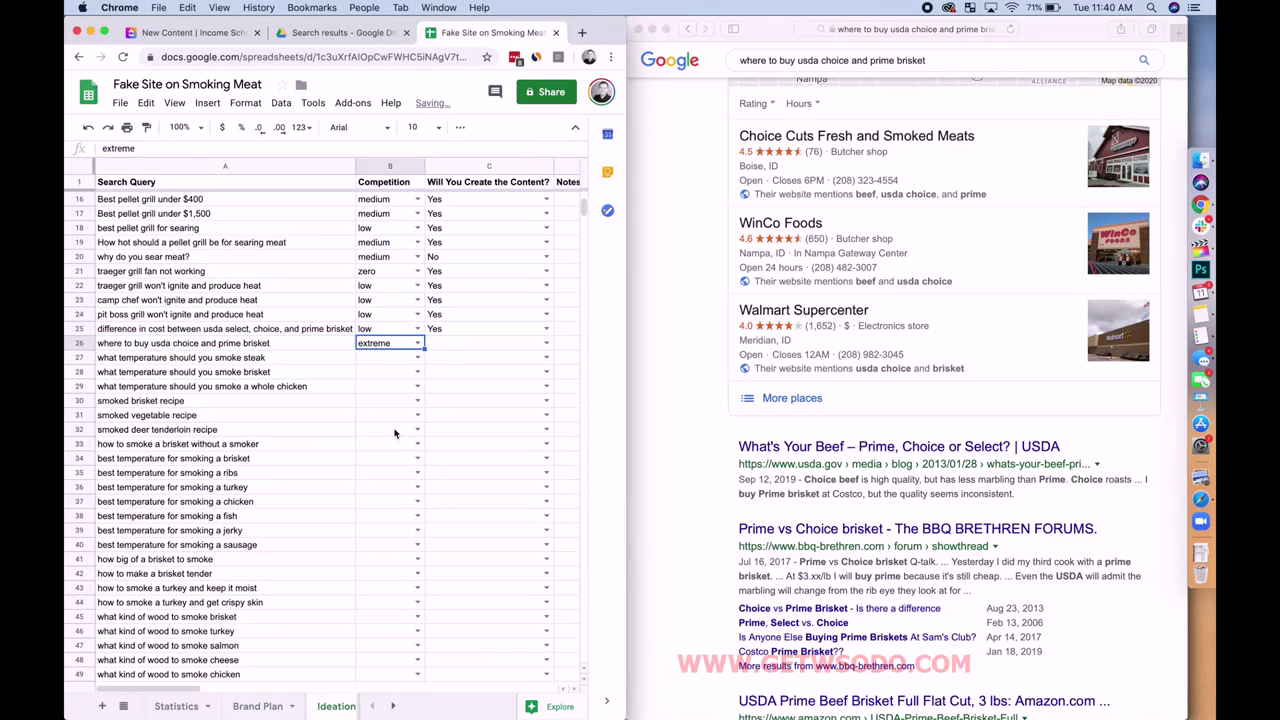
{"action": "left_click", "coordinate": [546, 343]}
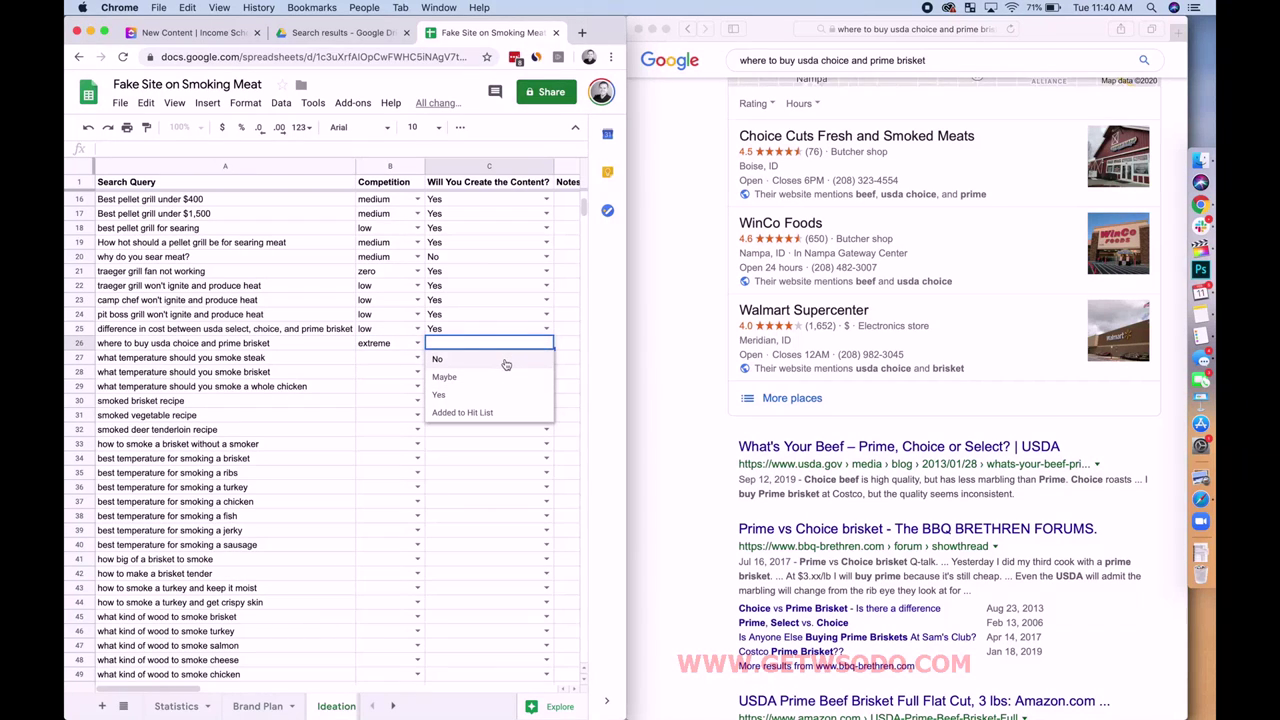
{"action": "left_click", "coordinate": [506, 360]}
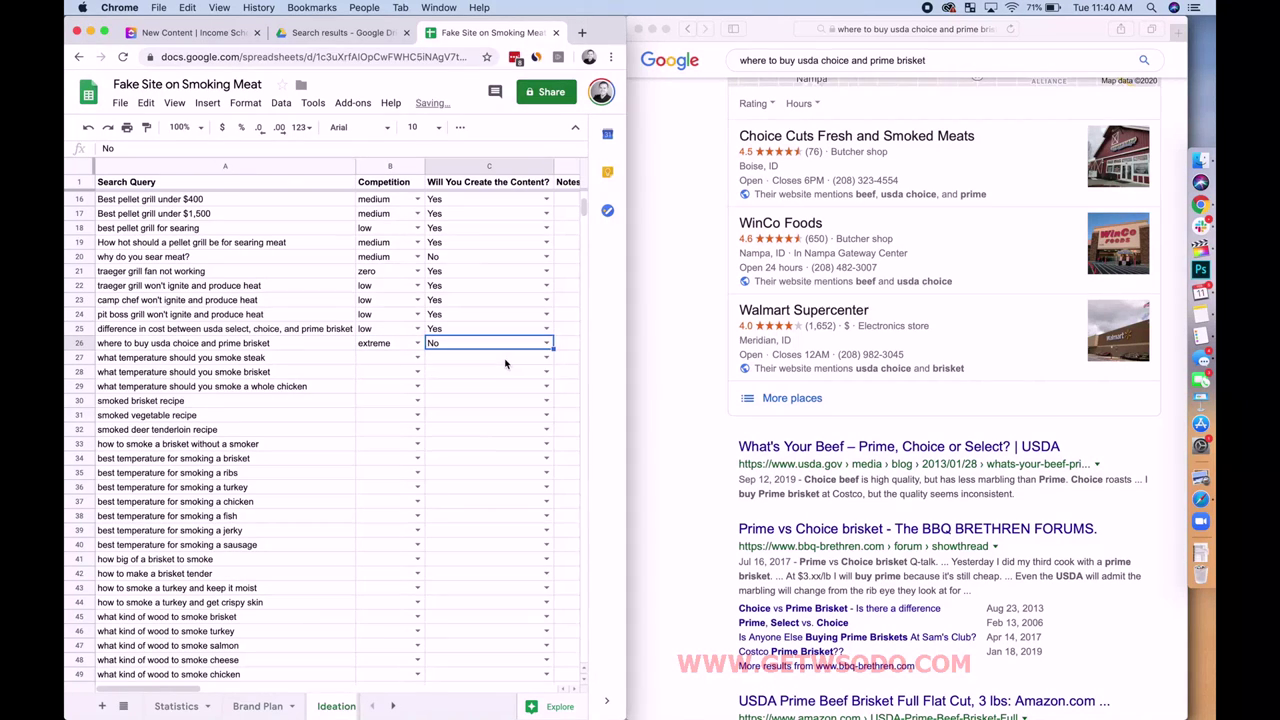
Step: Copy "what temperature should you smoke steak" from the spreadsheet and search Google for it in Safari
{"action": "left_click", "coordinate": [291, 362]}
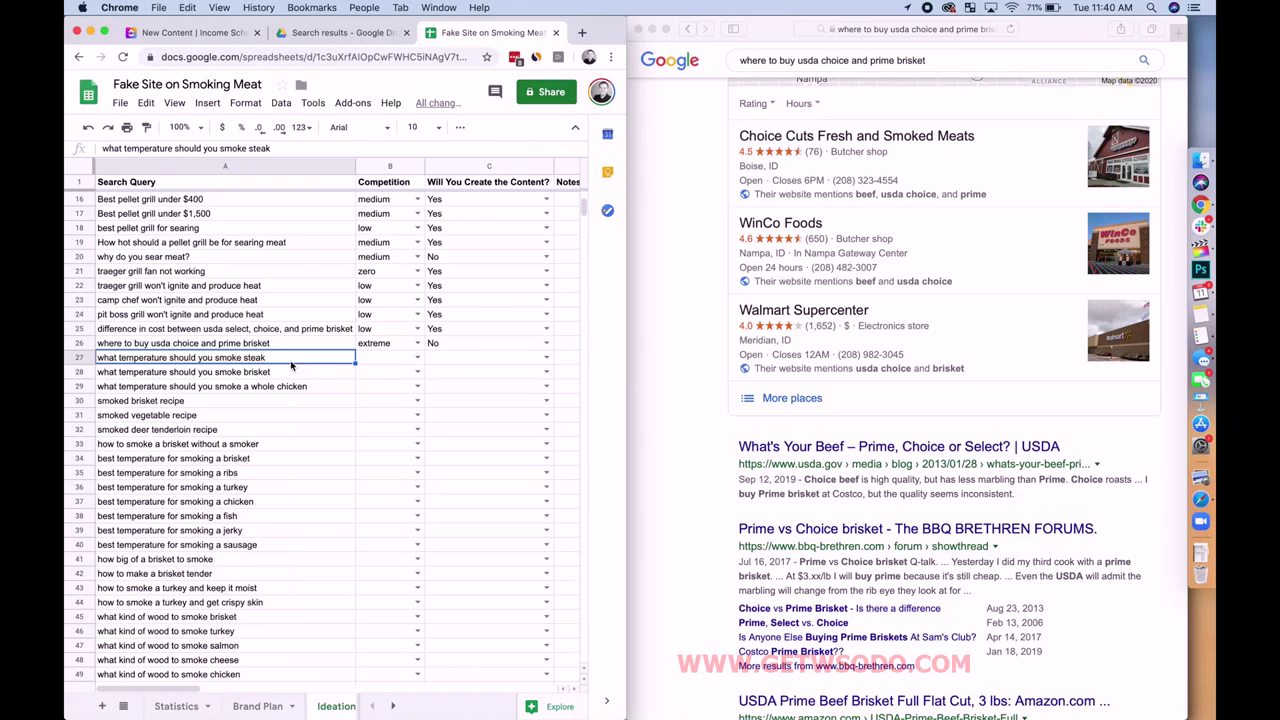
{"action": "key", "text": "cmd+c"}
{"action": "left_click", "coordinate": [902, 58]}
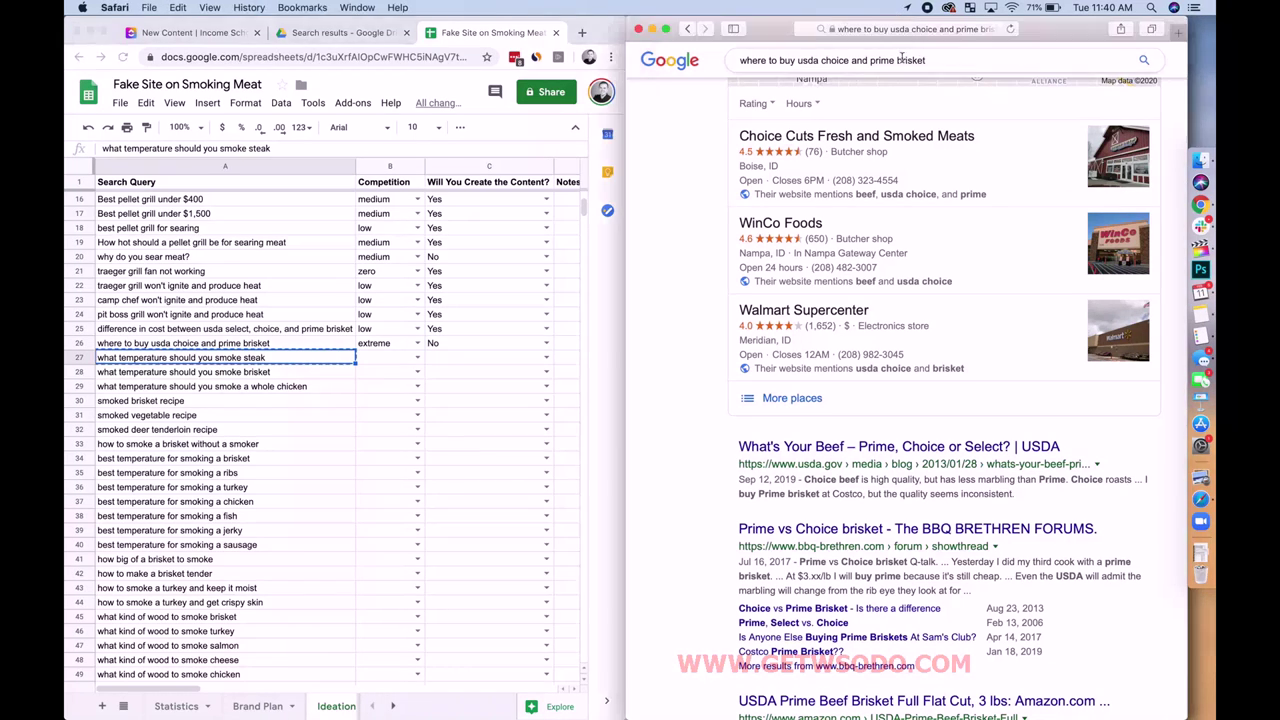
{"action": "key", "text": "super+a"}
{"action": "key", "text": "super+v"}
{"action": "key", "text": "Return"}
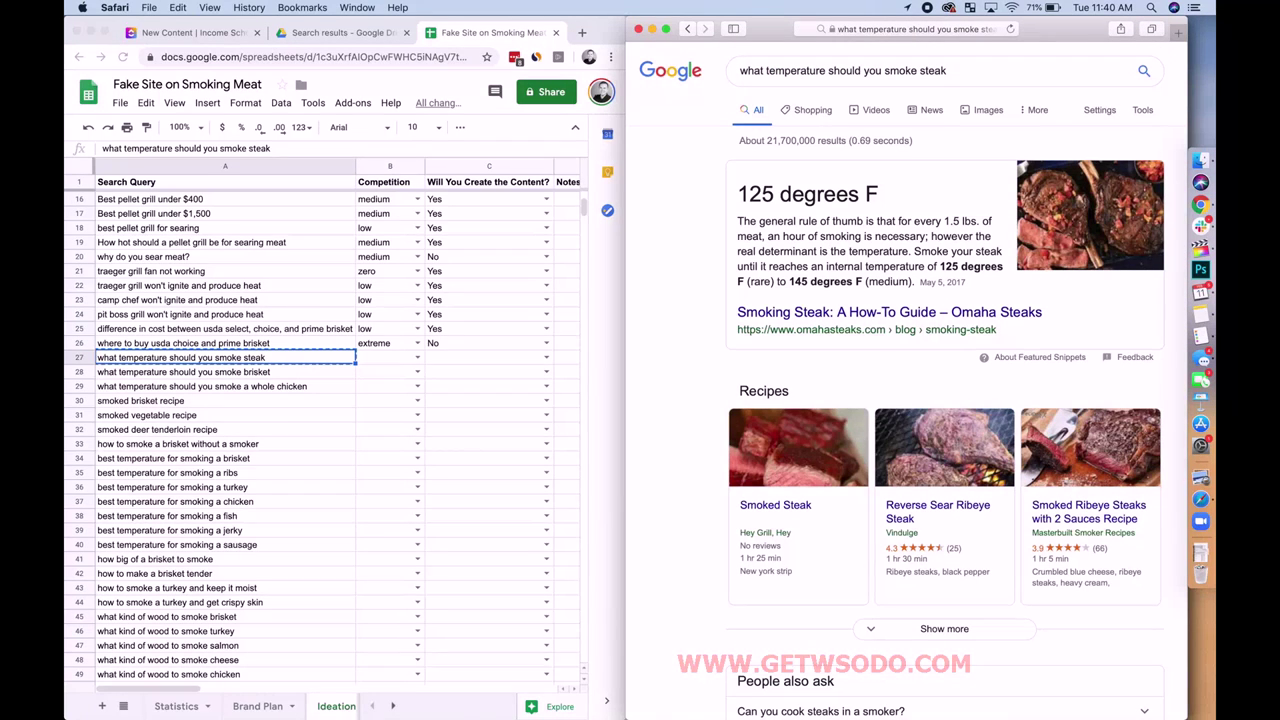
Step: Examine the featured snippet, recipes, videos and organic results for the steak smoking temperature query to judge its competition
{"action": "scroll", "coordinate": [830, 218], "scroll_direction": "right", "scroll_amount": 2}
{"action": "scroll", "coordinate": [830, 218], "scroll_direction": "down", "scroll_amount": 15}
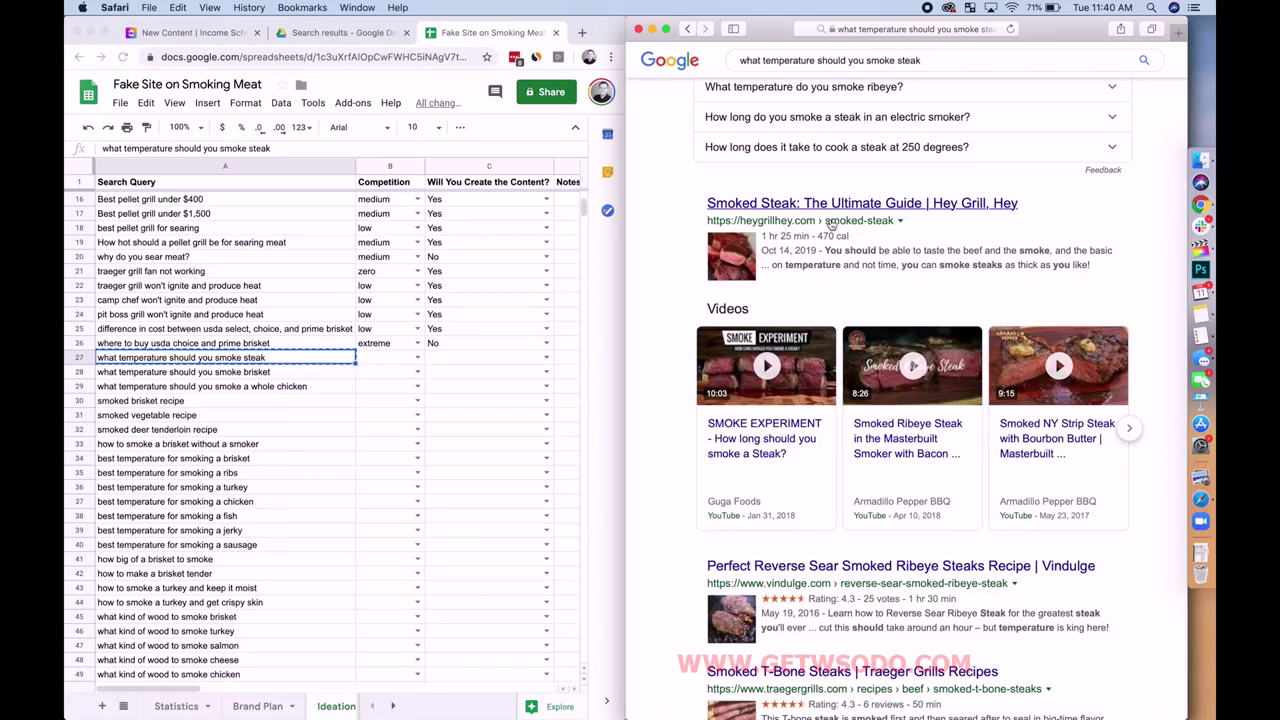
{"action": "scroll", "coordinate": [830, 224], "scroll_direction": "down", "scroll_amount": 5}
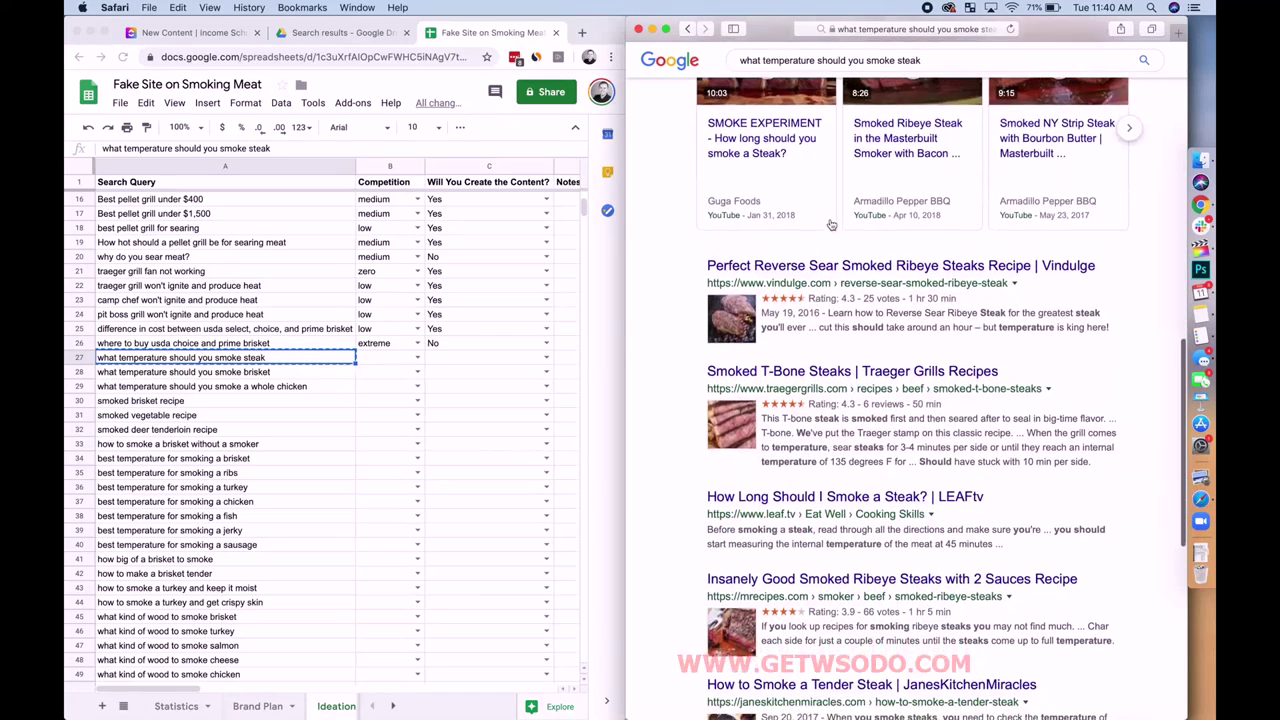
{"action": "scroll", "coordinate": [830, 224], "scroll_direction": "down", "scroll_amount": 6}
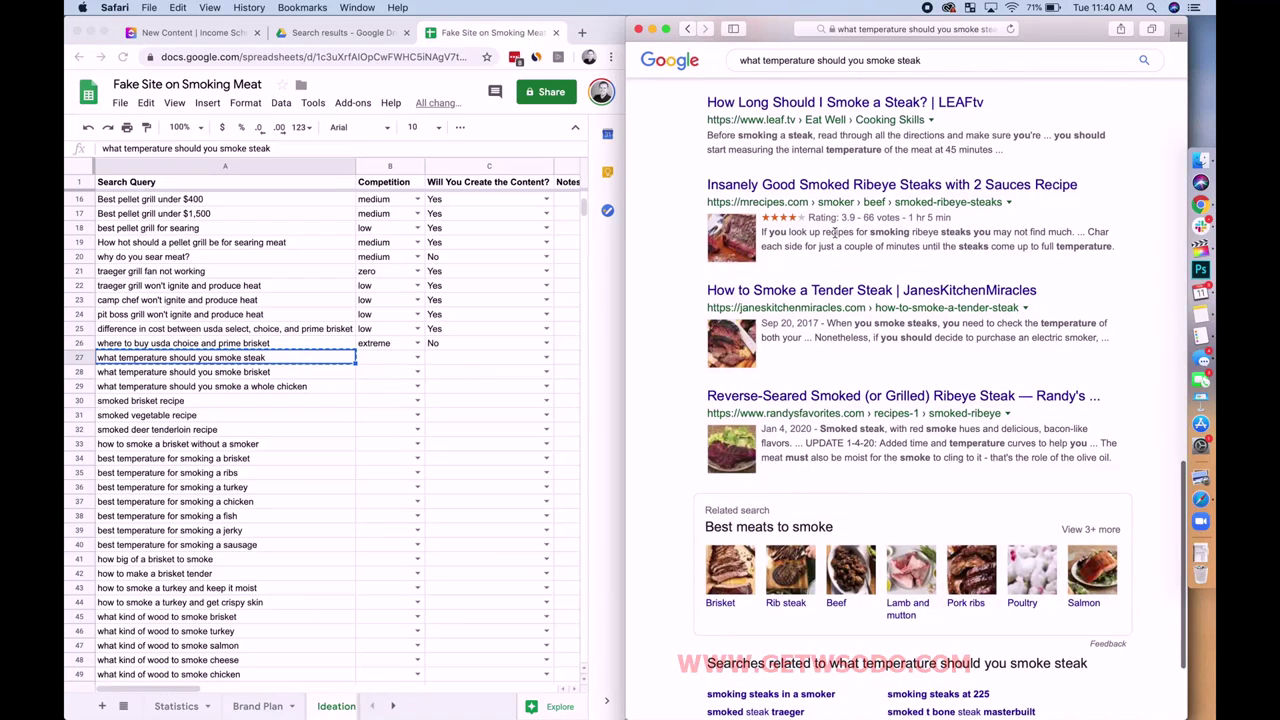
{"action": "scroll", "coordinate": [835, 233], "scroll_direction": "up", "scroll_amount": 10}
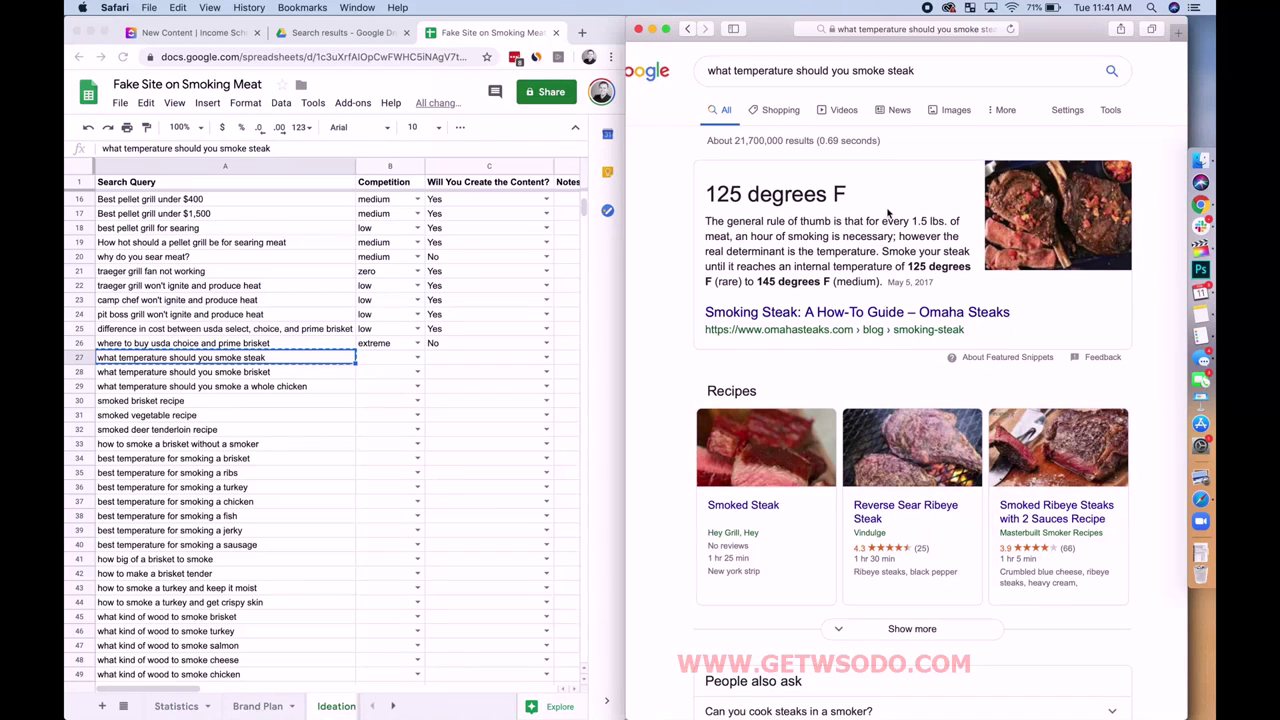
{"action": "scroll", "coordinate": [887, 213], "scroll_direction": "down", "scroll_amount": 10}
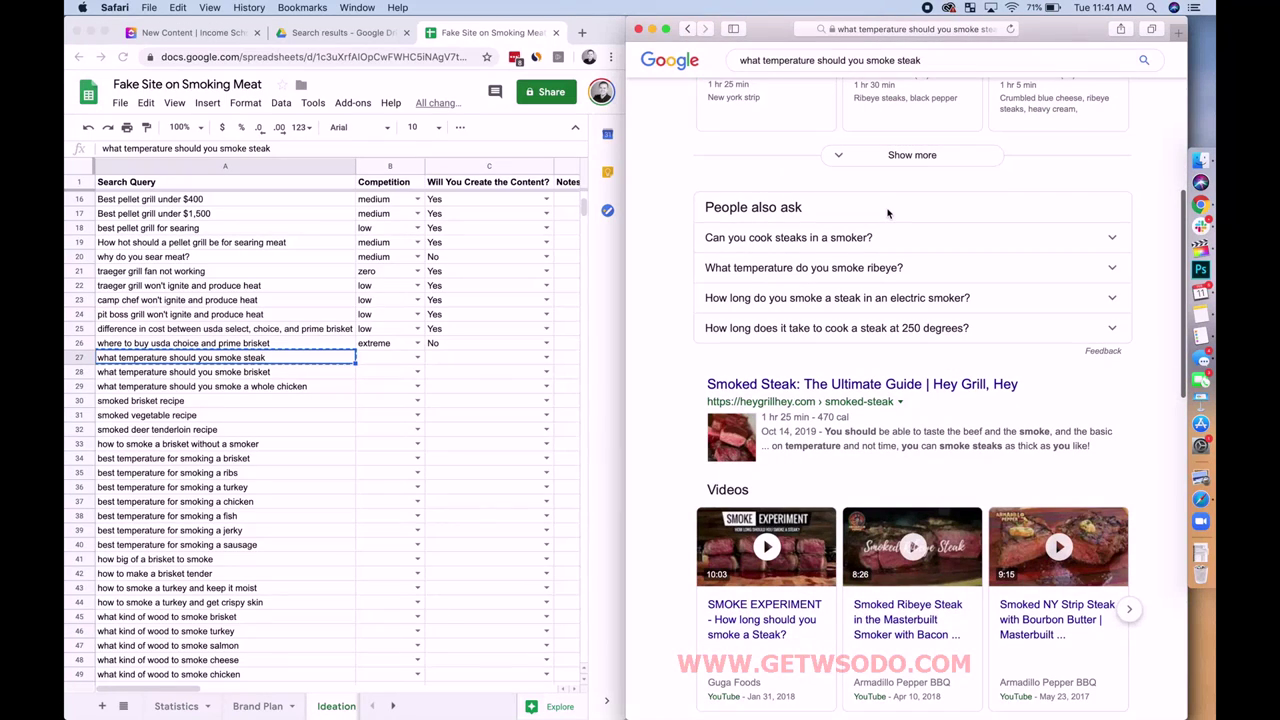
{"action": "scroll", "coordinate": [887, 213], "scroll_direction": "down", "scroll_amount": 8}
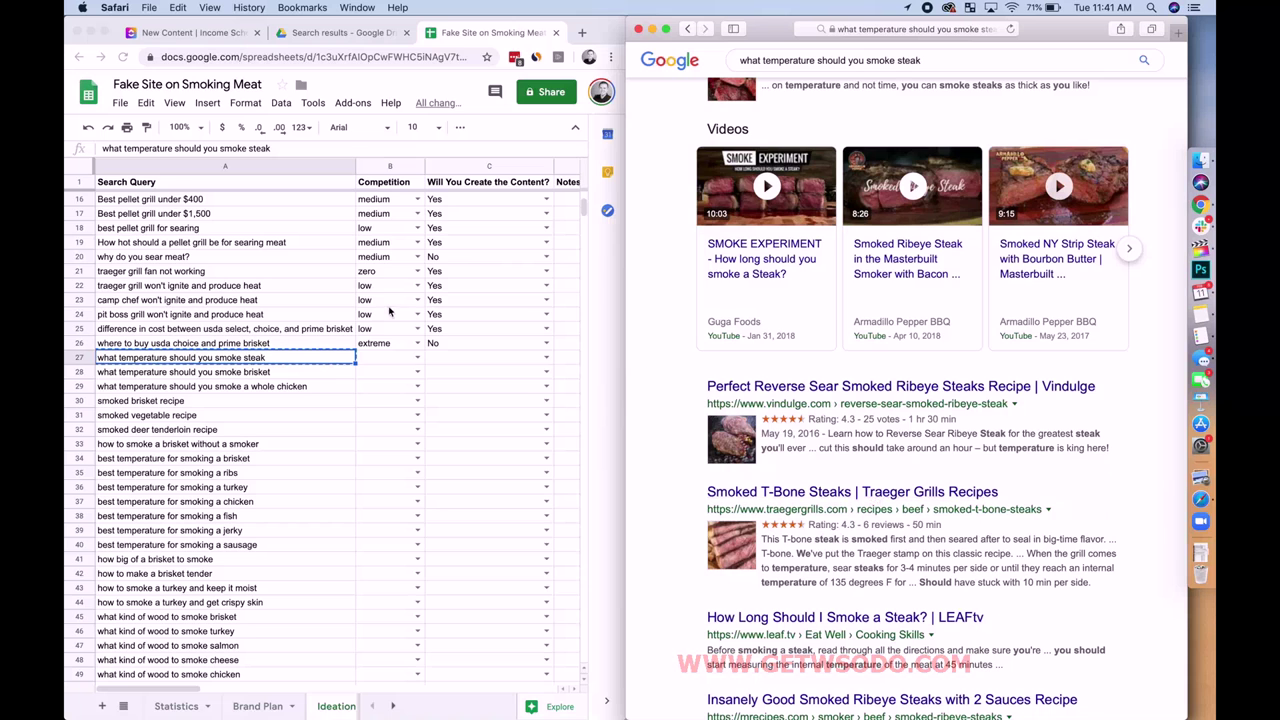
Step: Copy "what temperature should you smoke brisket" from the spreadsheet and search Google for it in Safari
{"action": "left_click", "coordinate": [278, 377]}
{"action": "left_click", "coordinate": [278, 372]}
{"action": "key", "text": "super+c"}
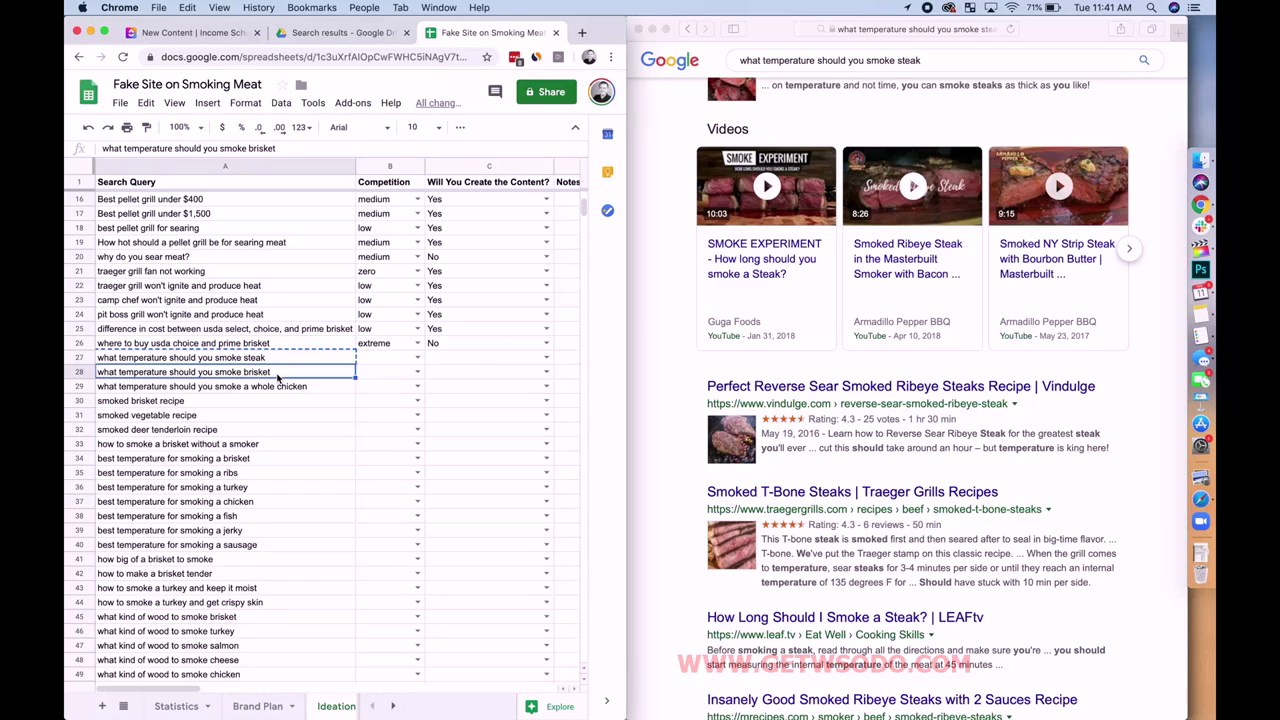
{"action": "left_click", "coordinate": [949, 71]}
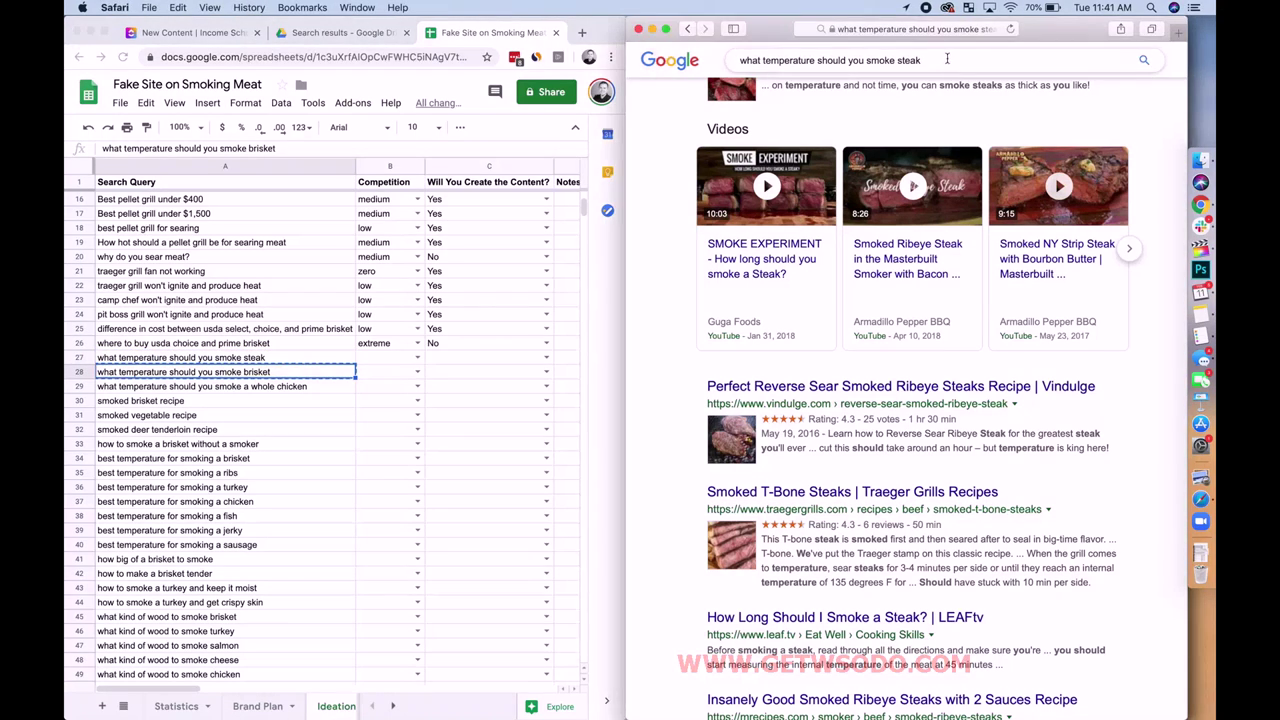
{"action": "key", "text": "super+a"}
{"action": "key", "text": "super+v"}
{"action": "key", "text": "Return"}
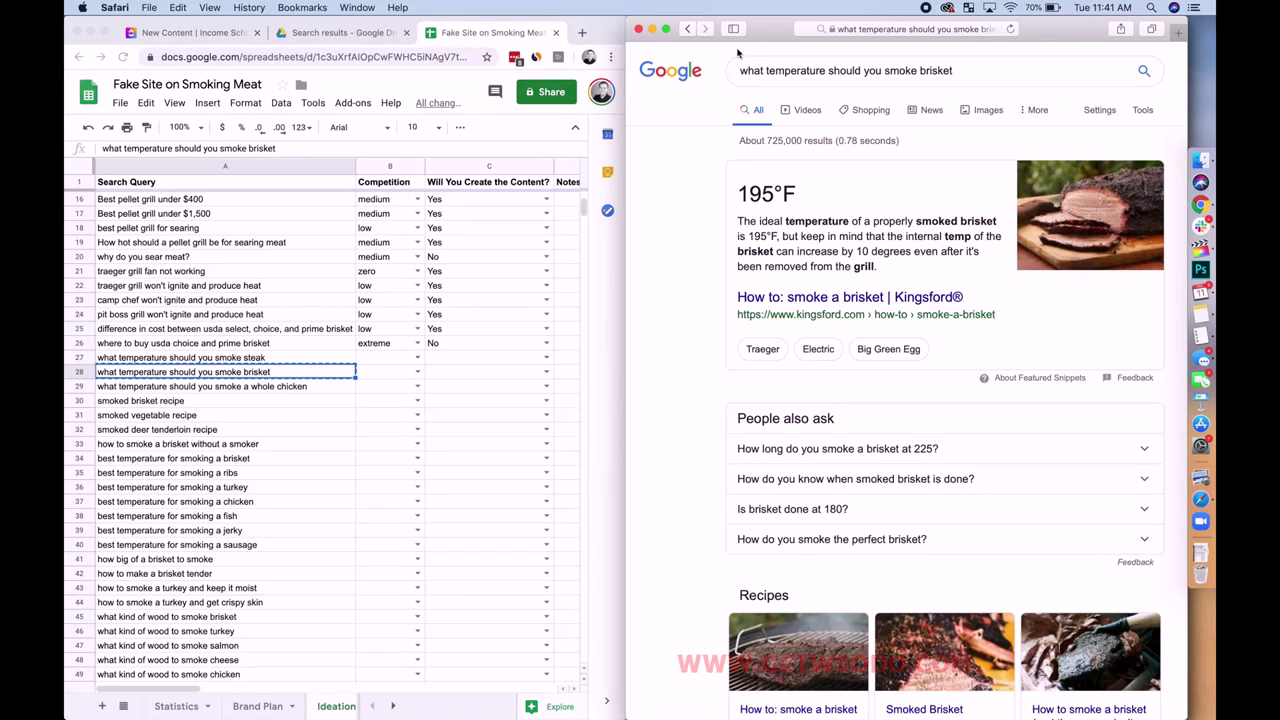
Step: Set Competition to high and "Will You Create the Content?" to Yes for "what temperature should you smoke brisket"
{"action": "left_click", "coordinate": [410, 381]}
{"action": "left_click", "coordinate": [412, 372]}
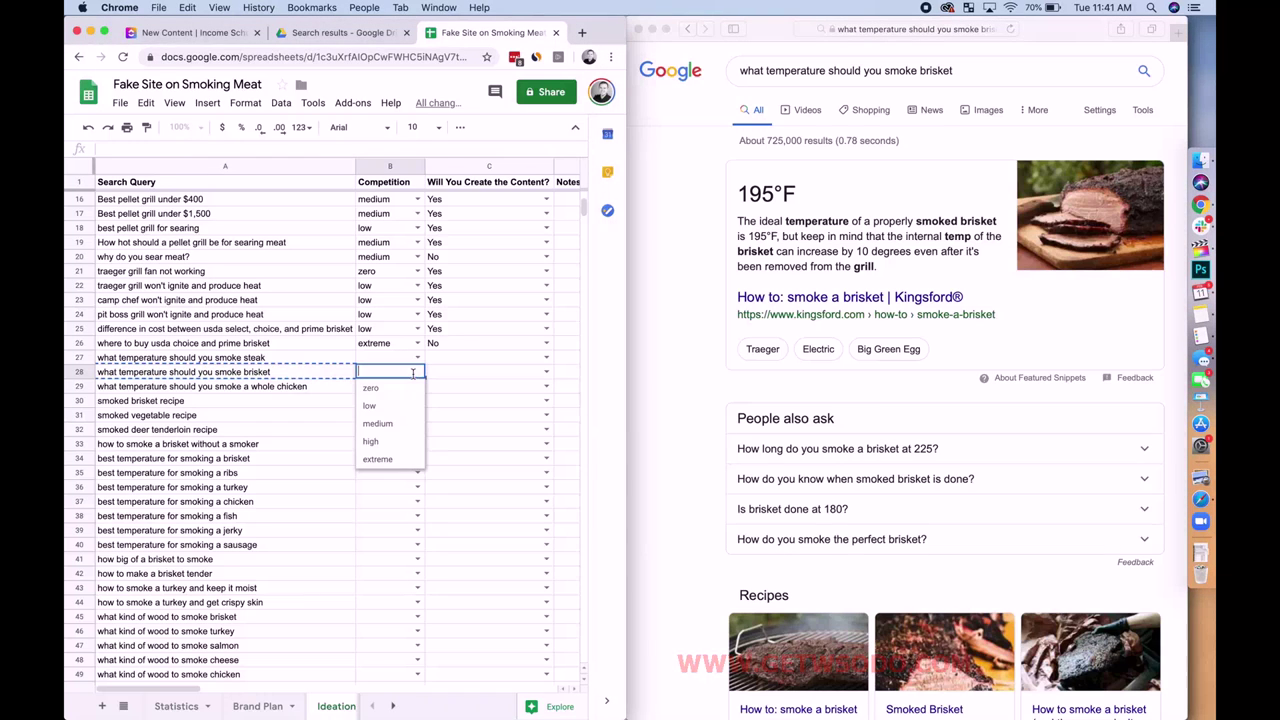
{"action": "left_click", "coordinate": [389, 442]}
{"action": "left_click", "coordinate": [507, 375]}
{"action": "left_click", "coordinate": [547, 376]}
{"action": "left_click", "coordinate": [487, 428]}
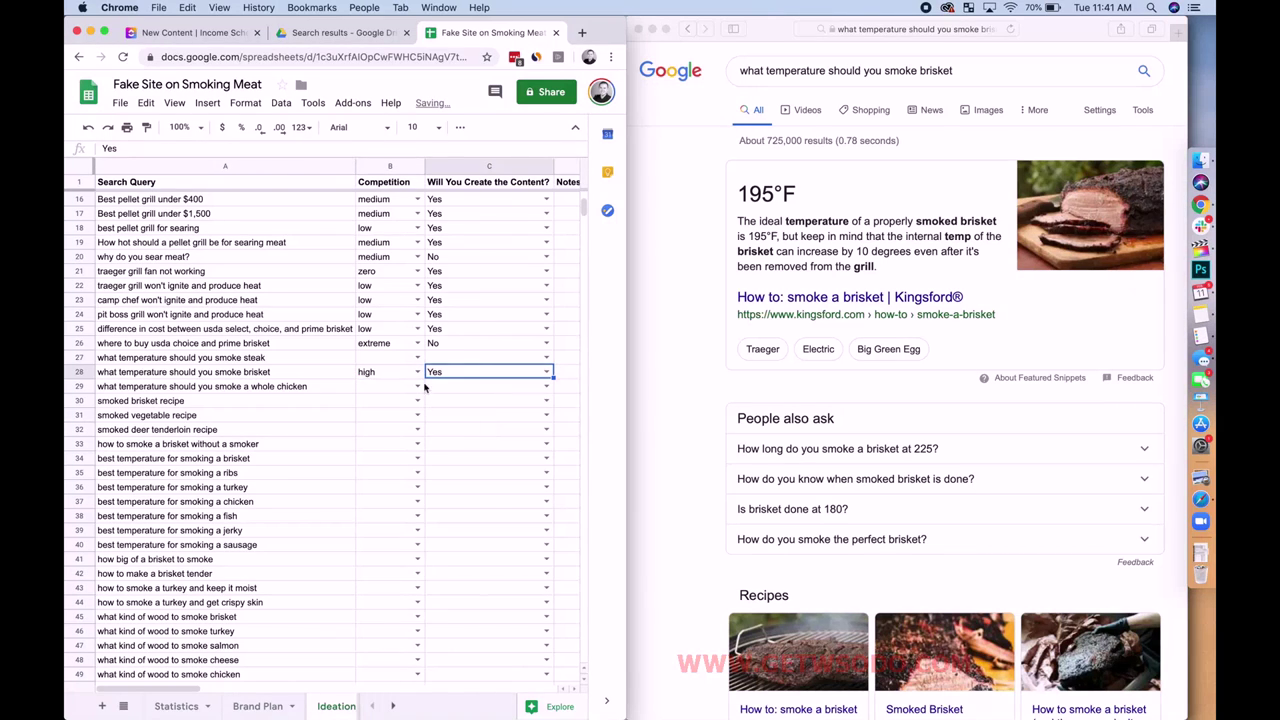
Step: Set Competition to high and "Will You Create the Content?" to No for the "smoked brisket recipe" query
{"action": "left_click", "coordinate": [392, 388]}
{"action": "scroll", "coordinate": [392, 390], "scroll_direction": "down", "scroll_amount": 2}
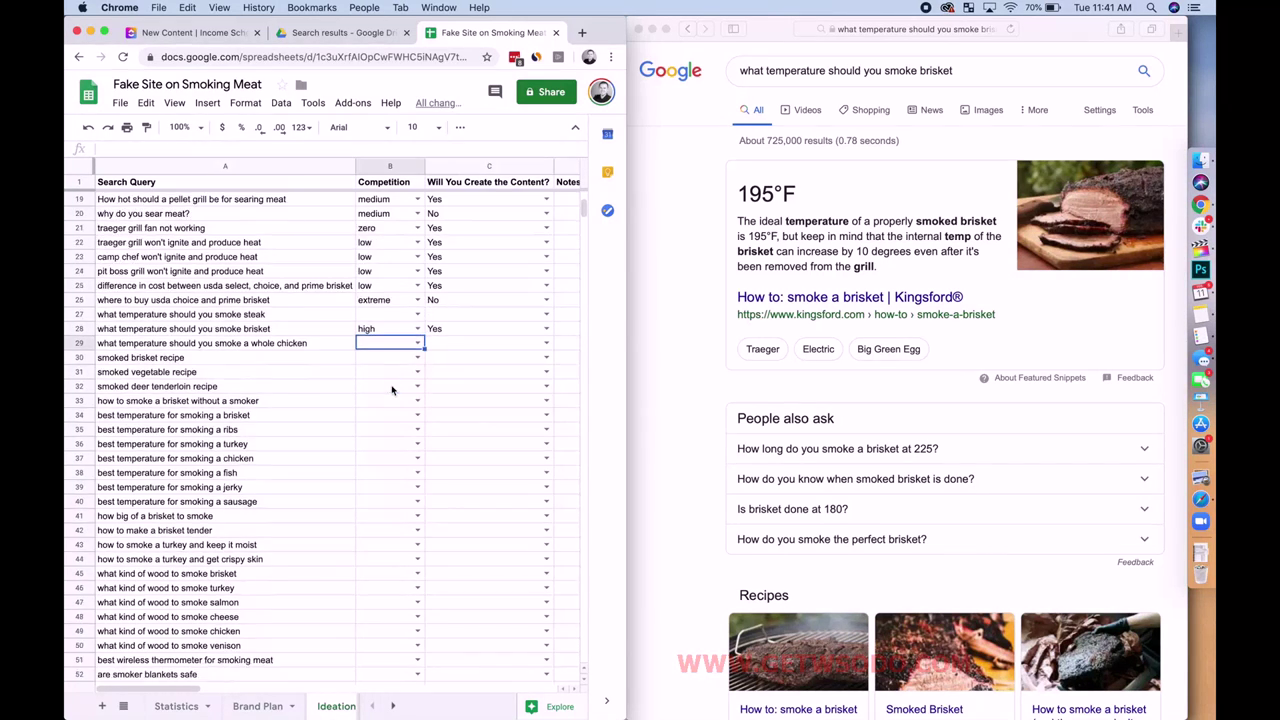
{"action": "scroll", "coordinate": [392, 390], "scroll_direction": "down", "scroll_amount": 1}
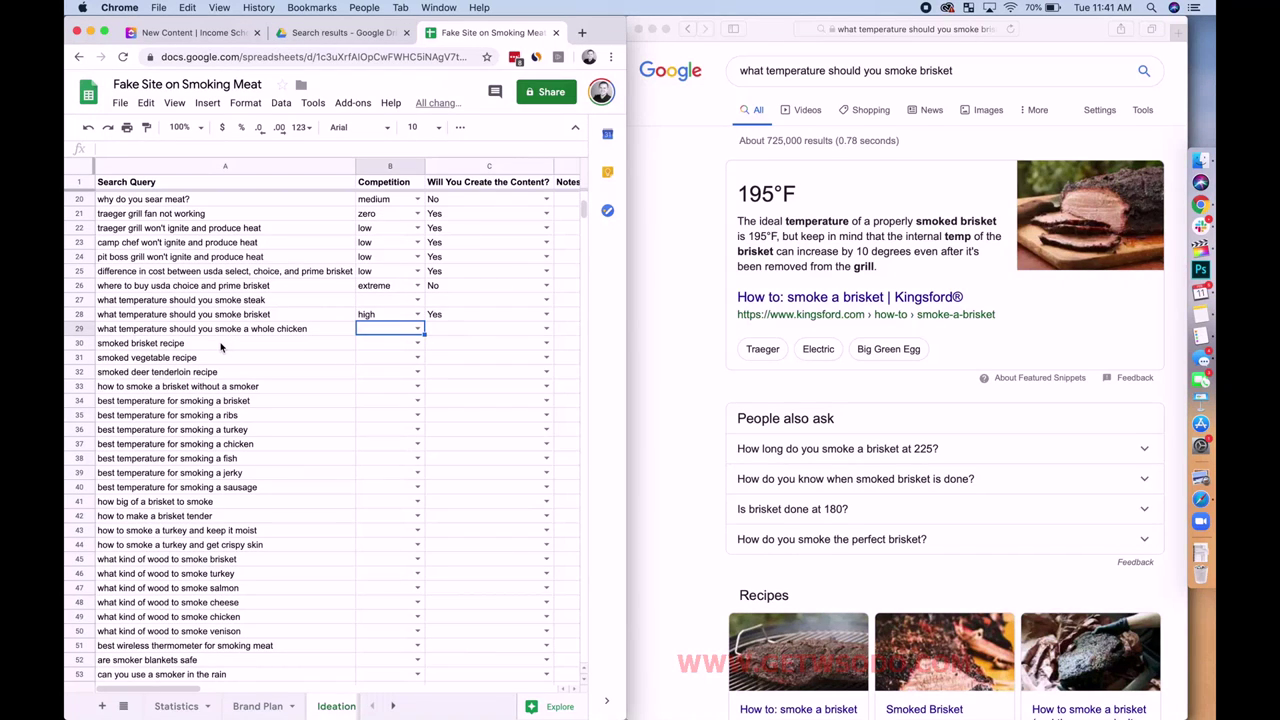
{"action": "key", "text": "Down"}
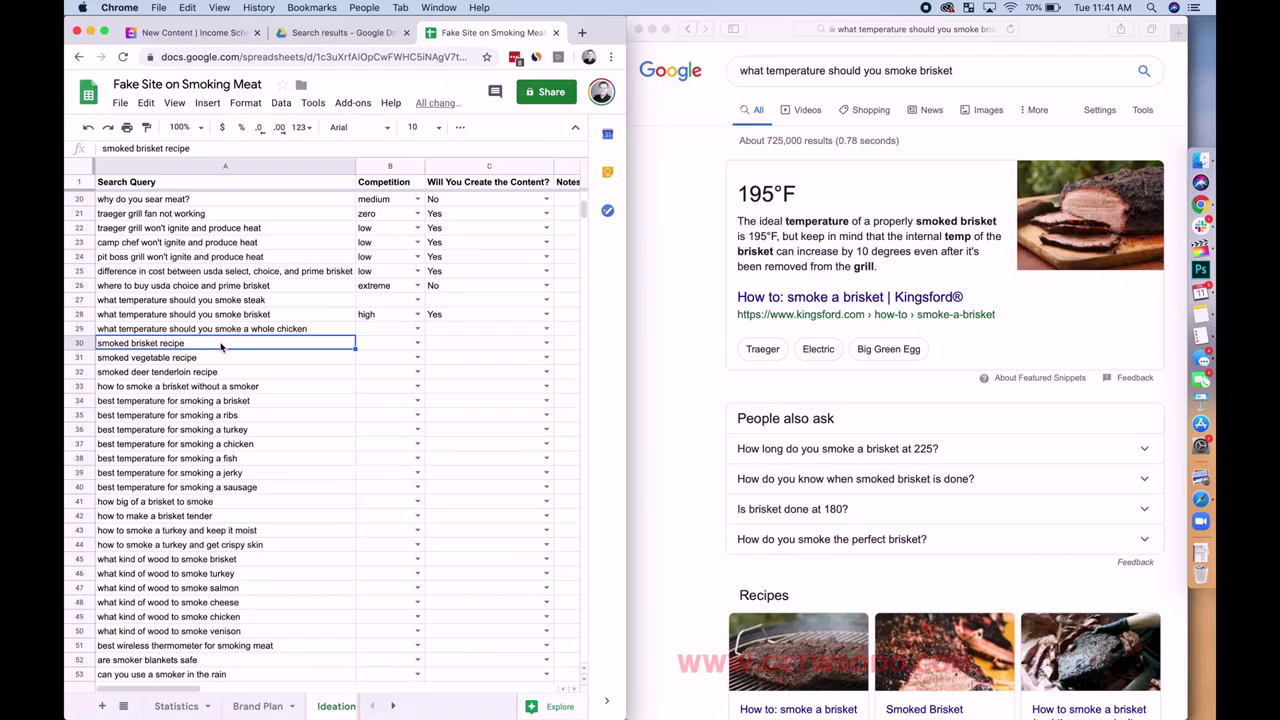
{"action": "left_click", "coordinate": [417, 343]}
{"action": "left_click", "coordinate": [391, 415]}
{"action": "left_click", "coordinate": [520, 345]}
{"action": "left_click", "coordinate": [547, 343]}
{"action": "left_click", "coordinate": [497, 360]}
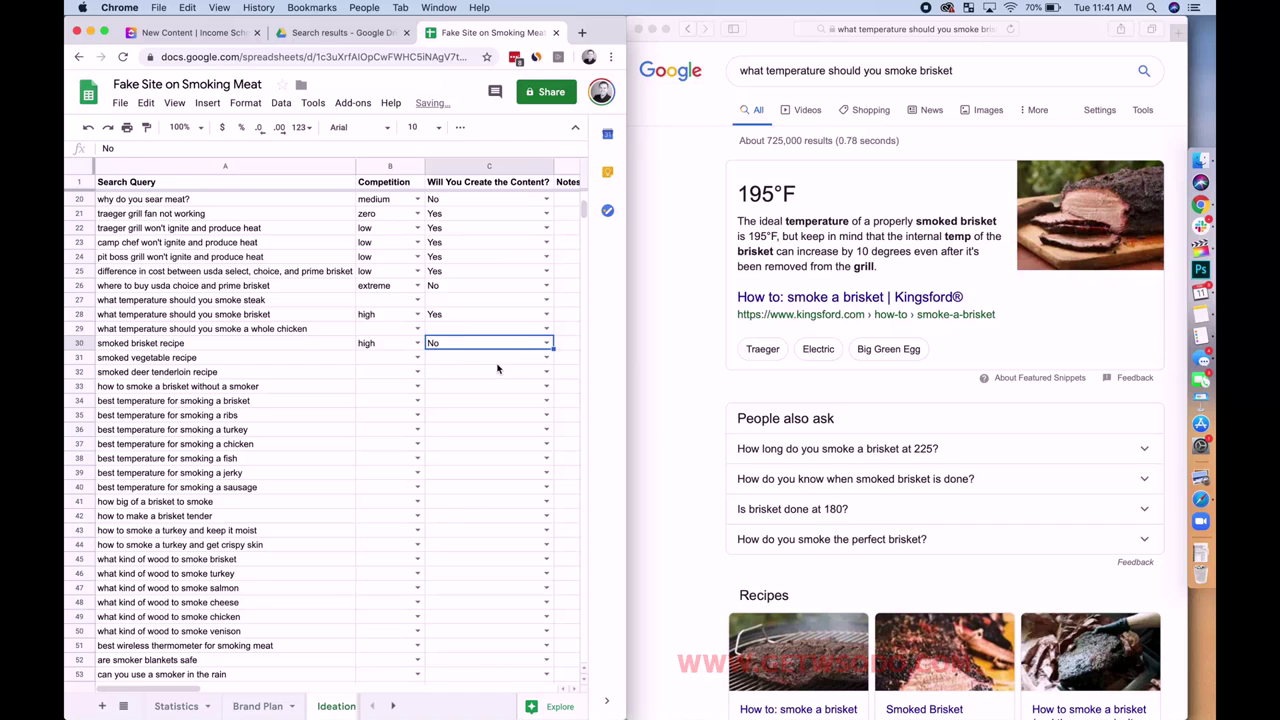
Step: Copy "smoked deer tenderloin recipe" from the spreadsheet, search Google for it in Safari, and review the results
{"action": "left_click", "coordinate": [264, 376]}
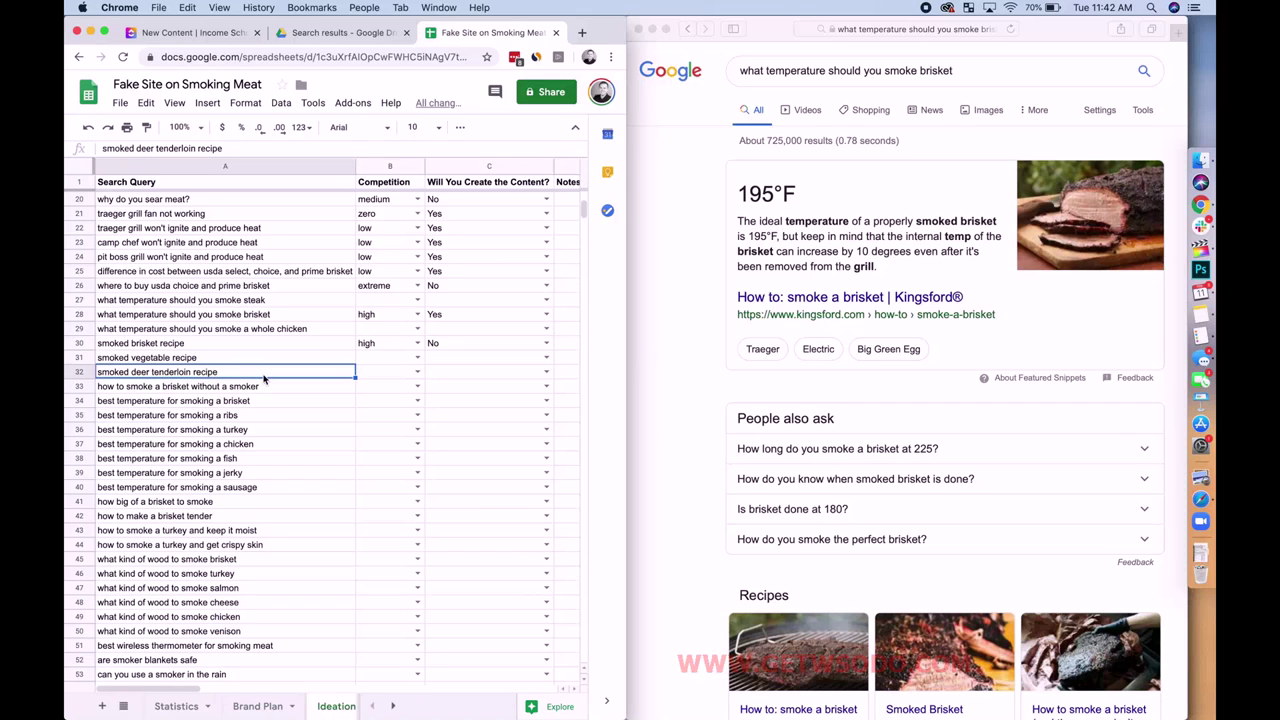
{"action": "key", "text": "super+c"}
{"action": "double_click", "coordinate": [950, 70]}
{"action": "key", "text": "super+a"}
{"action": "key", "text": "super+v"}
{"action": "key", "text": "Return"}
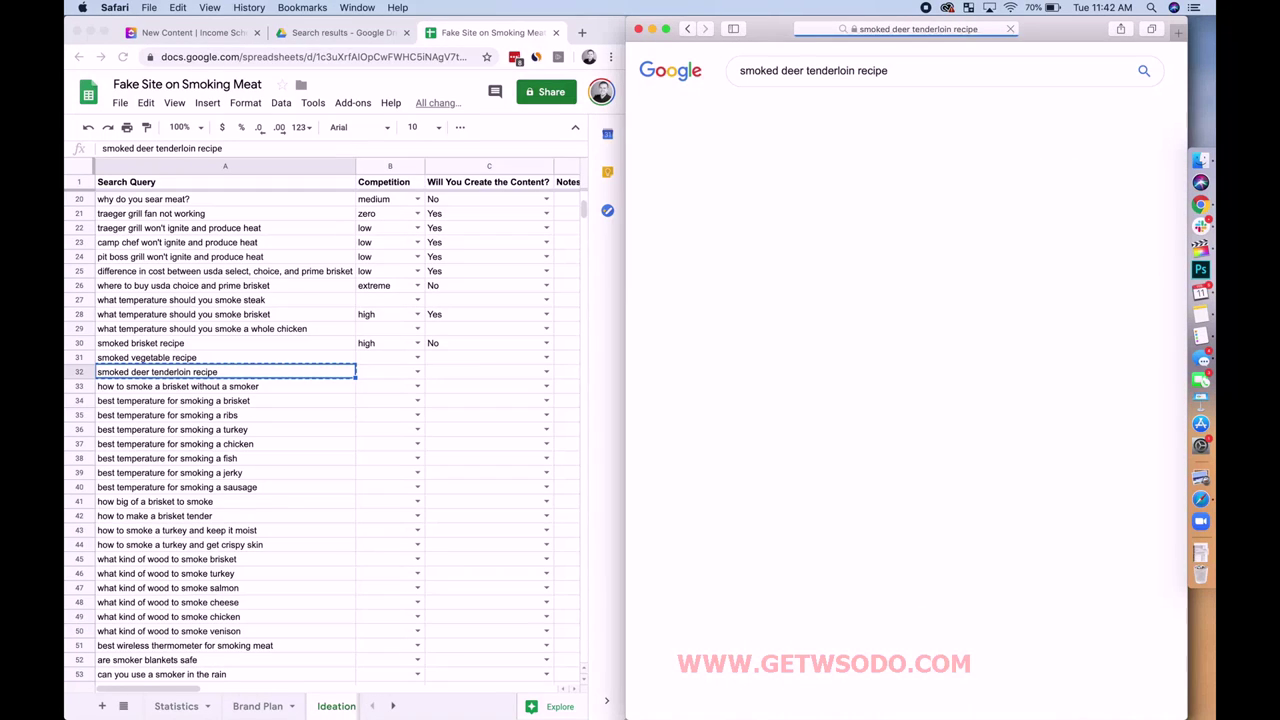
{"action": "scroll", "coordinate": [989, 482], "scroll_direction": "down", "scroll_amount": 5}
{"action": "scroll", "coordinate": [989, 482], "scroll_direction": "down", "scroll_amount": 4}
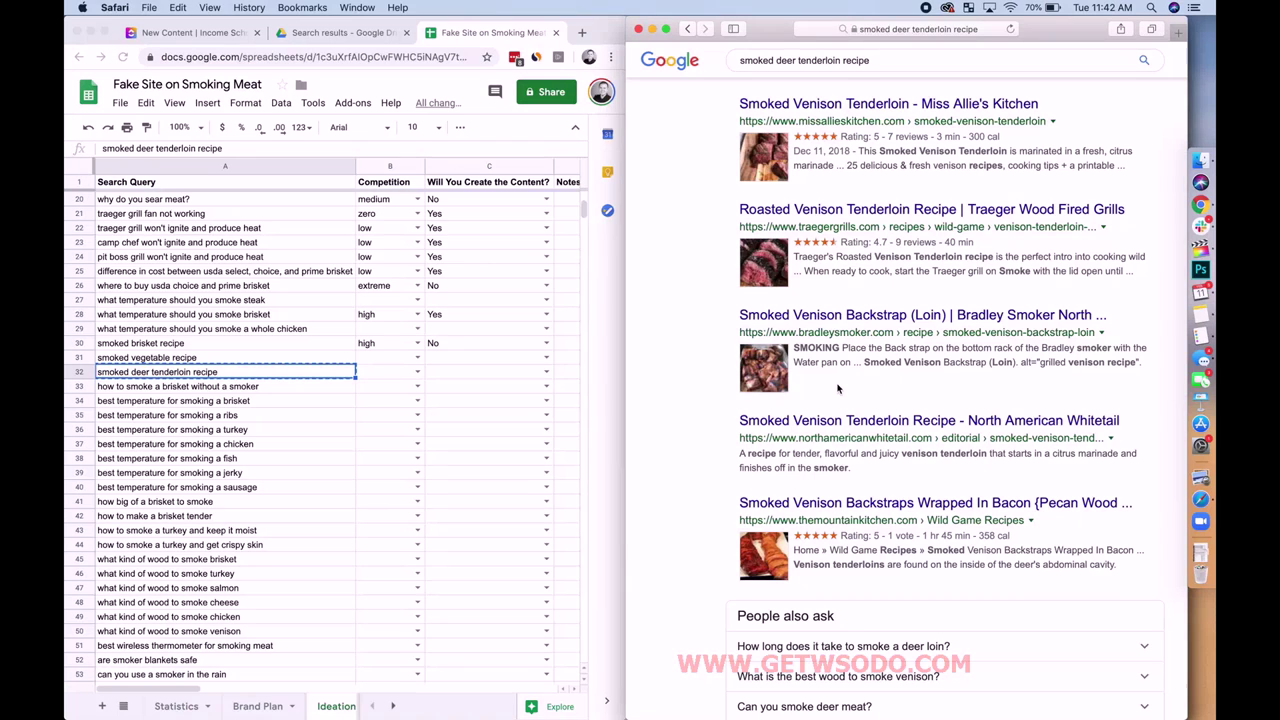
{"action": "scroll", "coordinate": [838, 388], "scroll_direction": "down", "scroll_amount": 3}
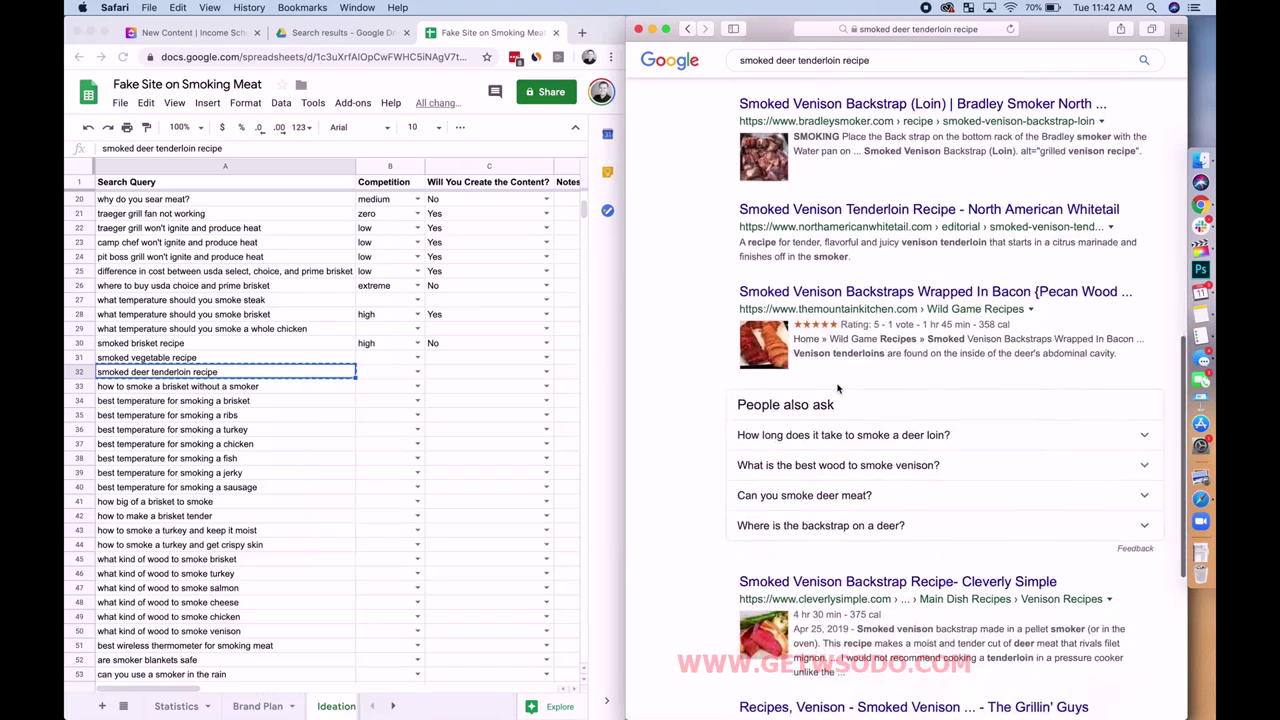
{"action": "scroll", "coordinate": [866, 318], "scroll_direction": "down", "scroll_amount": 4}
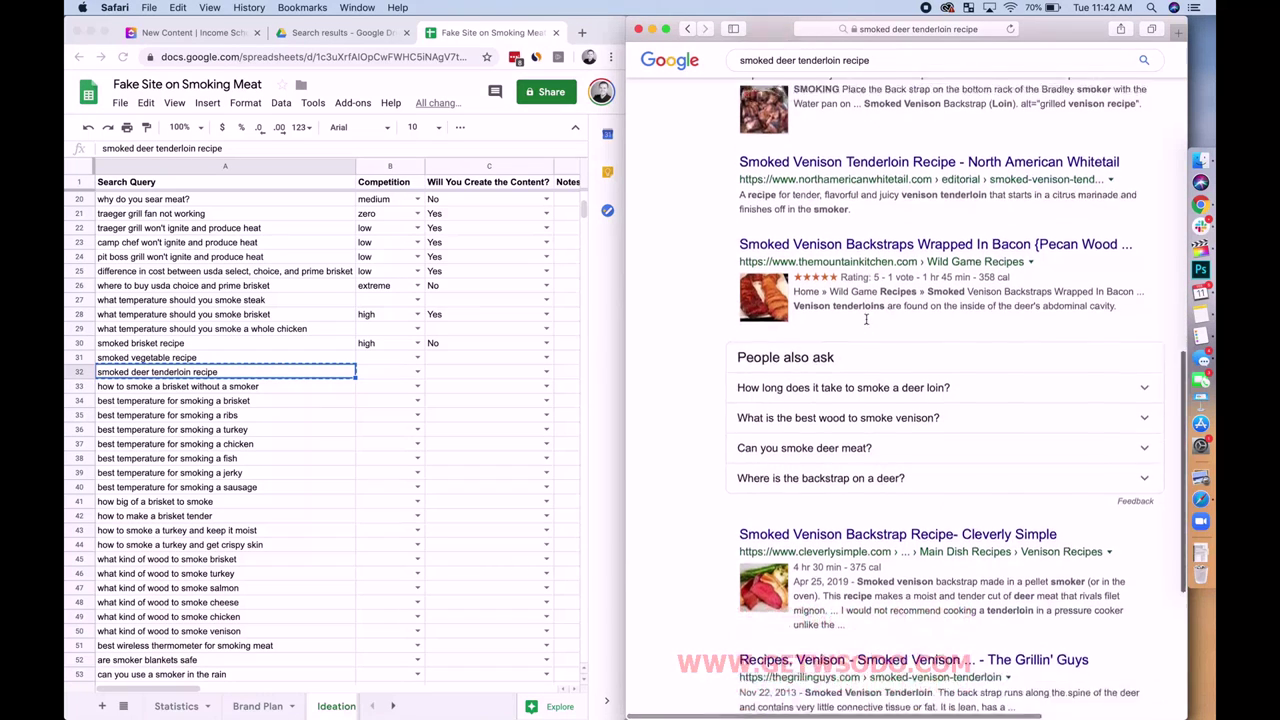
{"action": "scroll", "coordinate": [866, 318], "scroll_direction": "up", "scroll_amount": 10}
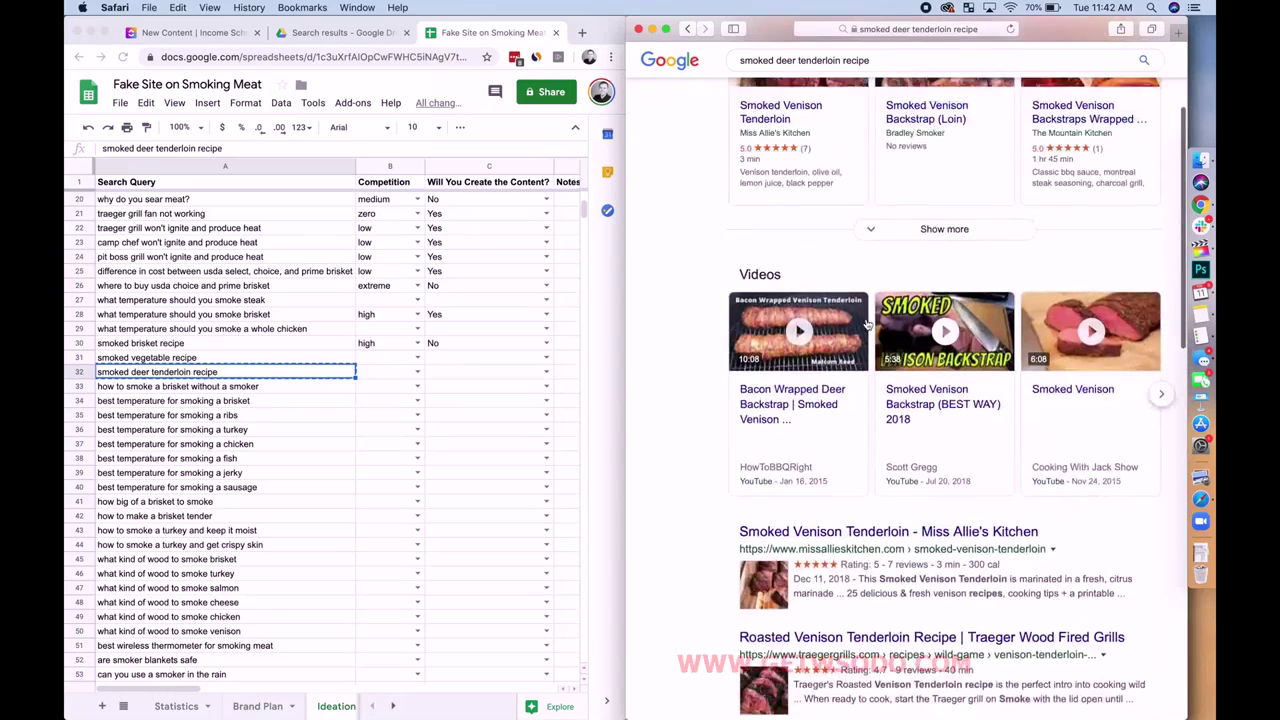
{"action": "scroll", "coordinate": [867, 324], "scroll_direction": "down", "scroll_amount": 1}
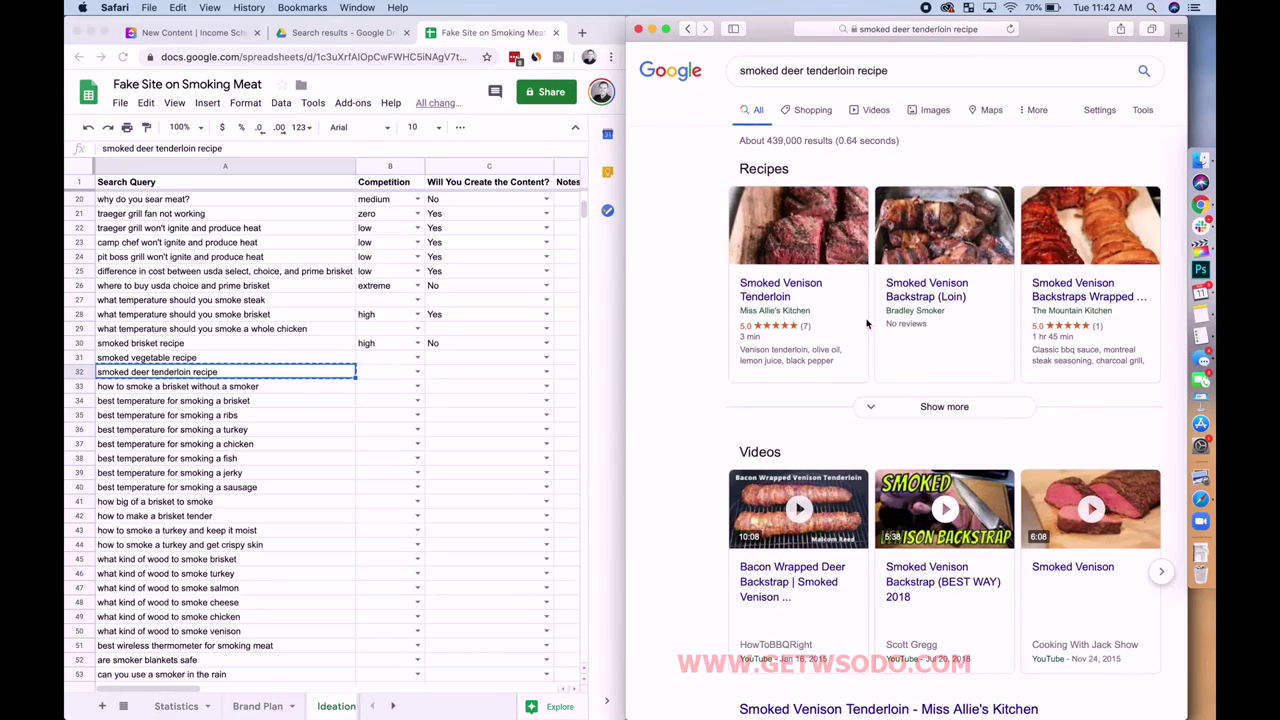
Step: Set Competition to medium and "Will You Create the Content?" to Yes for the "smoked deer tenderloin recipe" query
{"action": "left_click", "coordinate": [385, 372]}
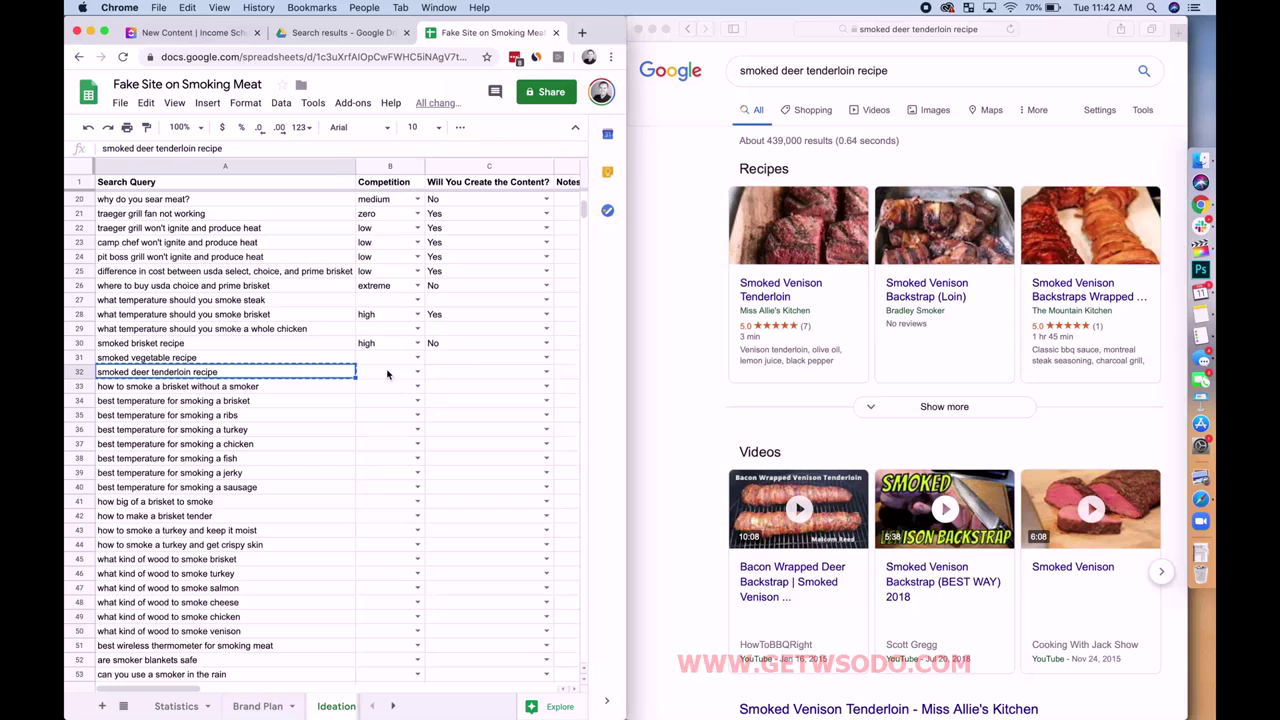
{"action": "left_click", "coordinate": [418, 372]}
{"action": "left_click", "coordinate": [390, 424]}
{"action": "left_click", "coordinate": [478, 372]}
{"action": "left_click", "coordinate": [536, 371]}
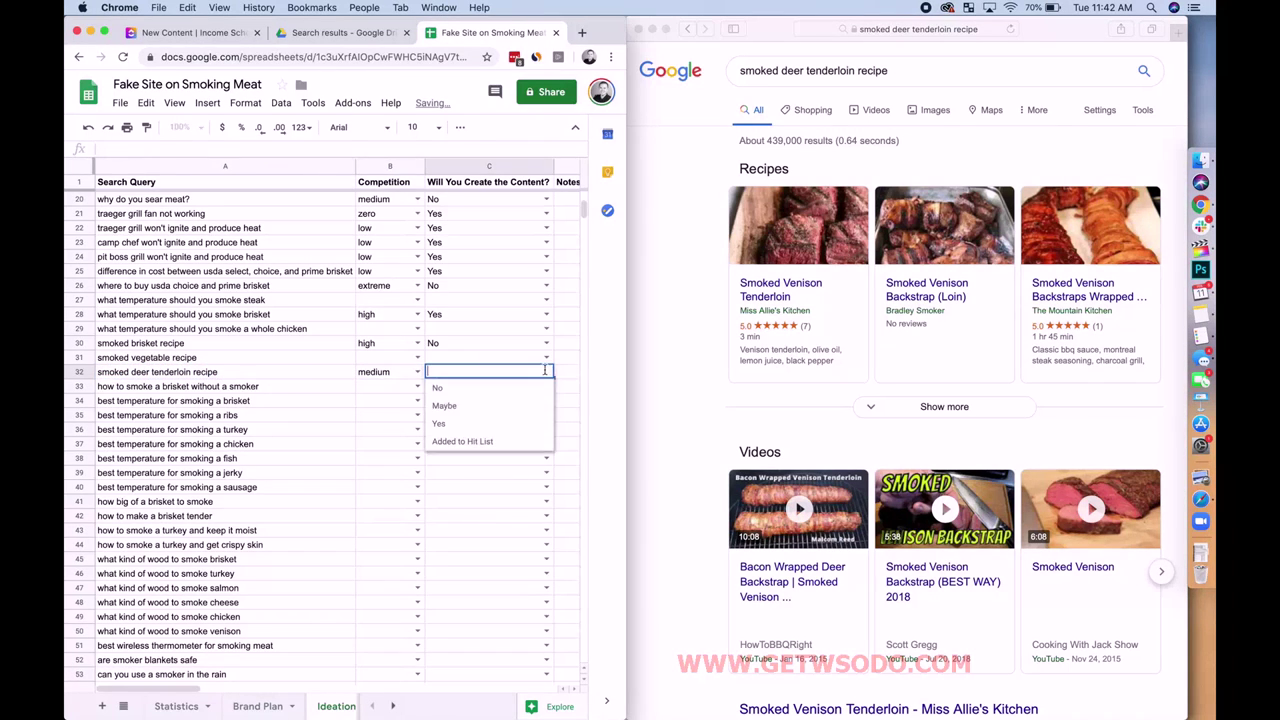
{"action": "left_click", "coordinate": [492, 424]}
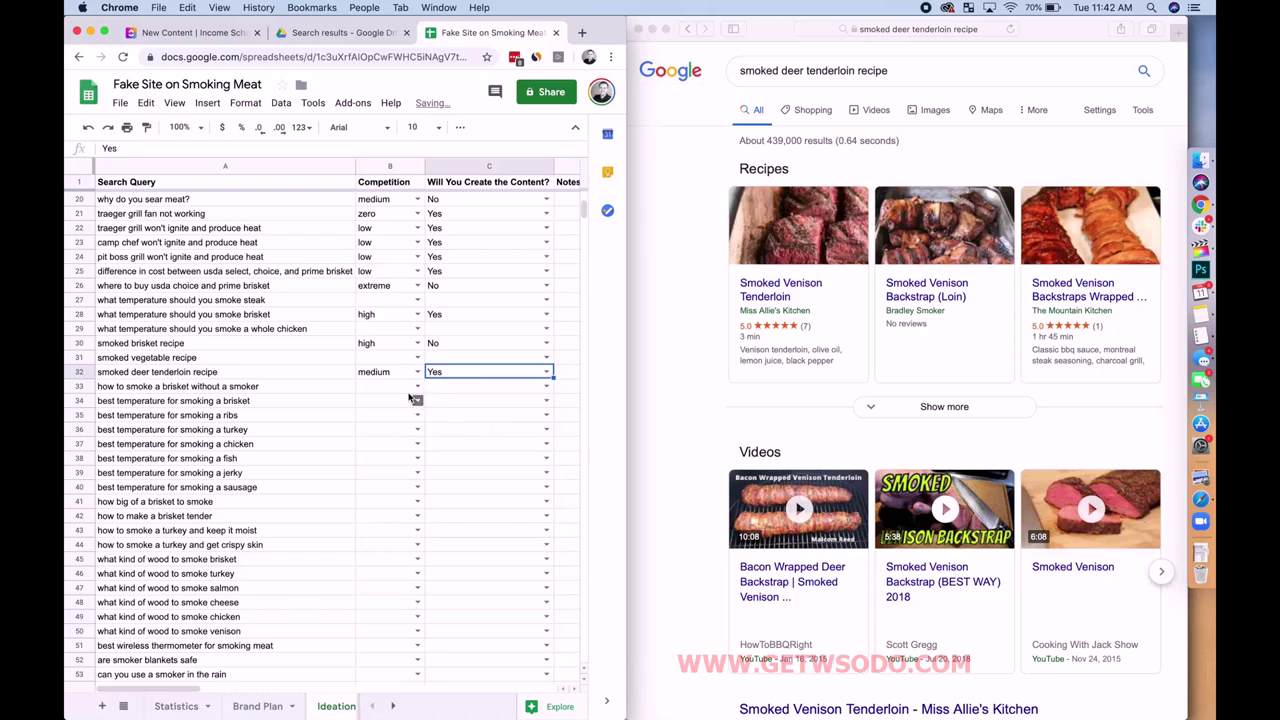
{"action": "left_click", "coordinate": [368, 391]}
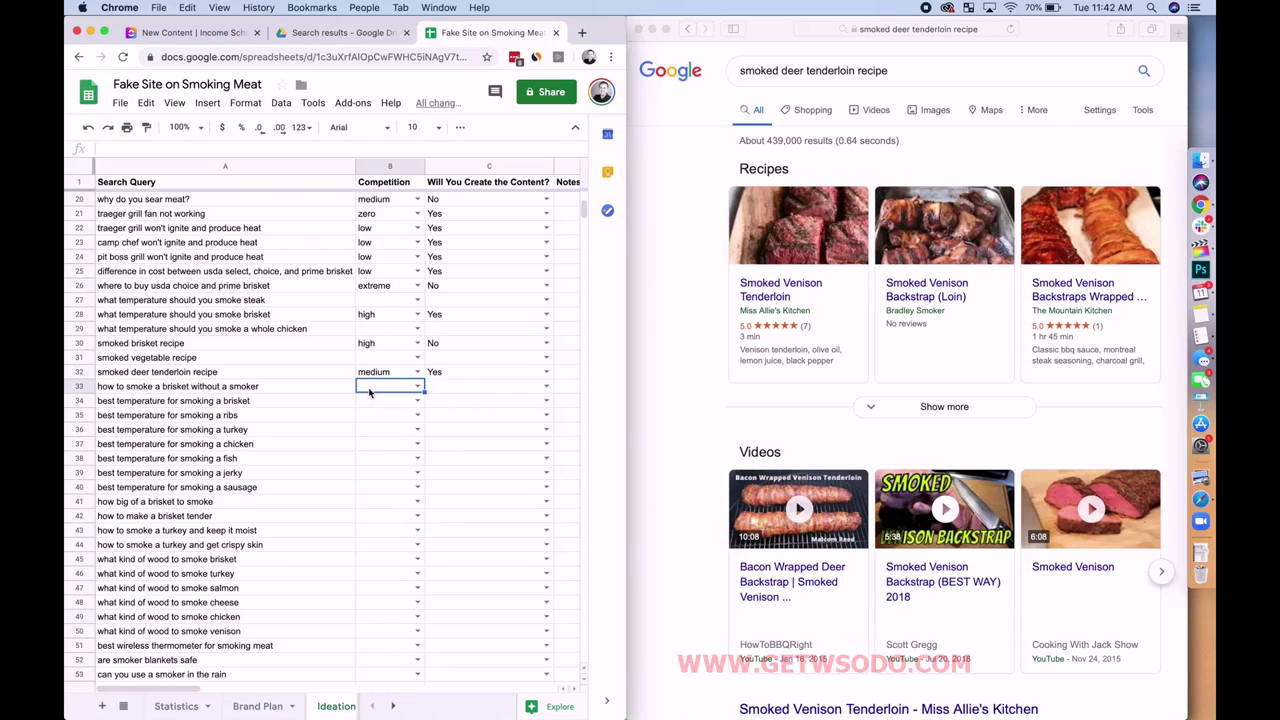
Step: Copy "how to smoke a brisket without a smoker" from the spreadsheet, search Google for it in Safari, and review the results
{"action": "left_click", "coordinate": [273, 390]}
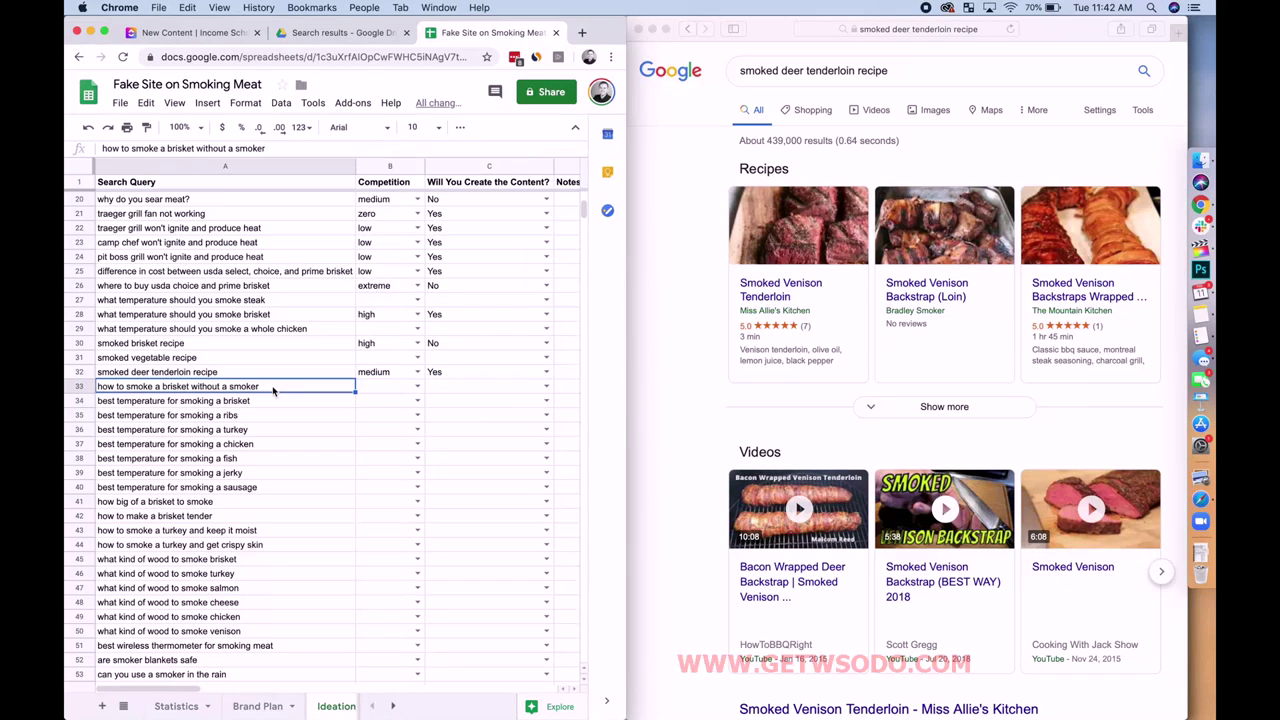
{"action": "left_click", "coordinate": [912, 70]}
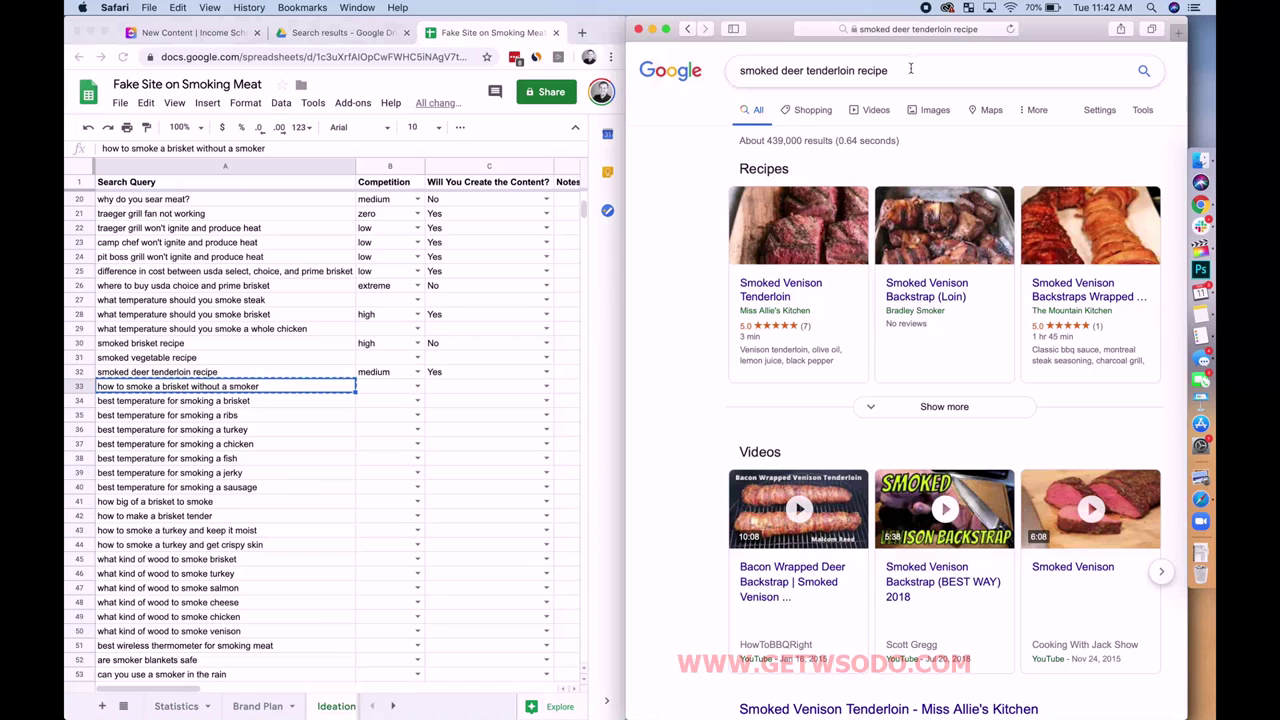
{"action": "key", "text": "super+a"}
{"action": "key", "text": "super+v"}
{"action": "key", "text": "Return"}
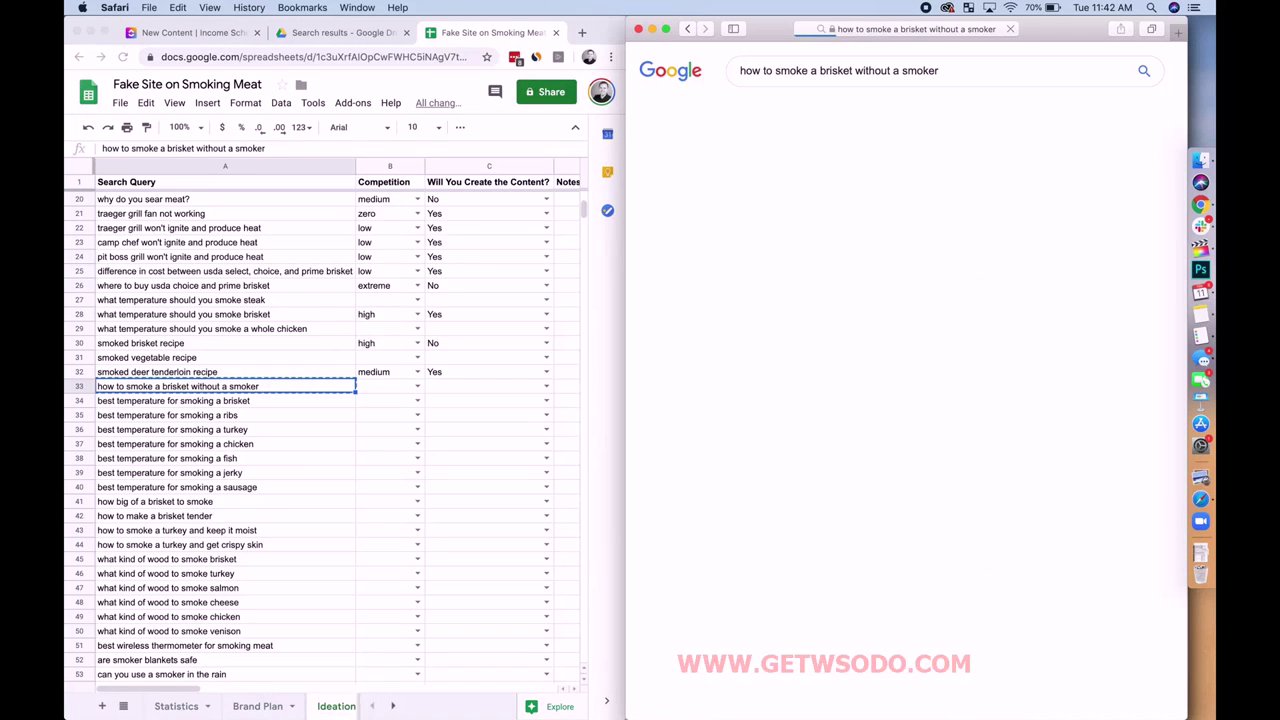
{"action": "scroll", "coordinate": [710, 357], "scroll_direction": "down", "scroll_amount": 10}
{"action": "scroll", "coordinate": [710, 357], "scroll_direction": "down", "scroll_amount": 6}
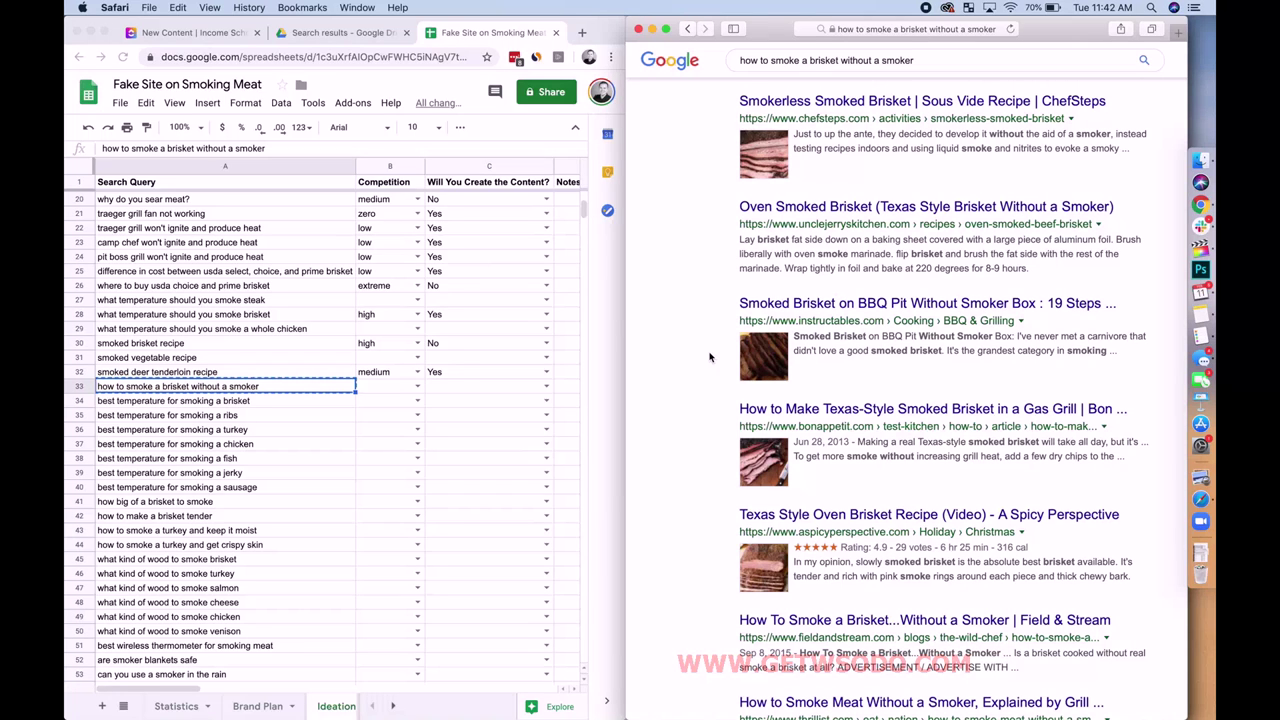
Step: Set Competition to high for the "how to smoke a brisket without a smoker" query in the spreadsheet
{"action": "left_click", "coordinate": [416, 388]}
{"action": "left_click", "coordinate": [417, 386]}
{"action": "left_click", "coordinate": [373, 456]}
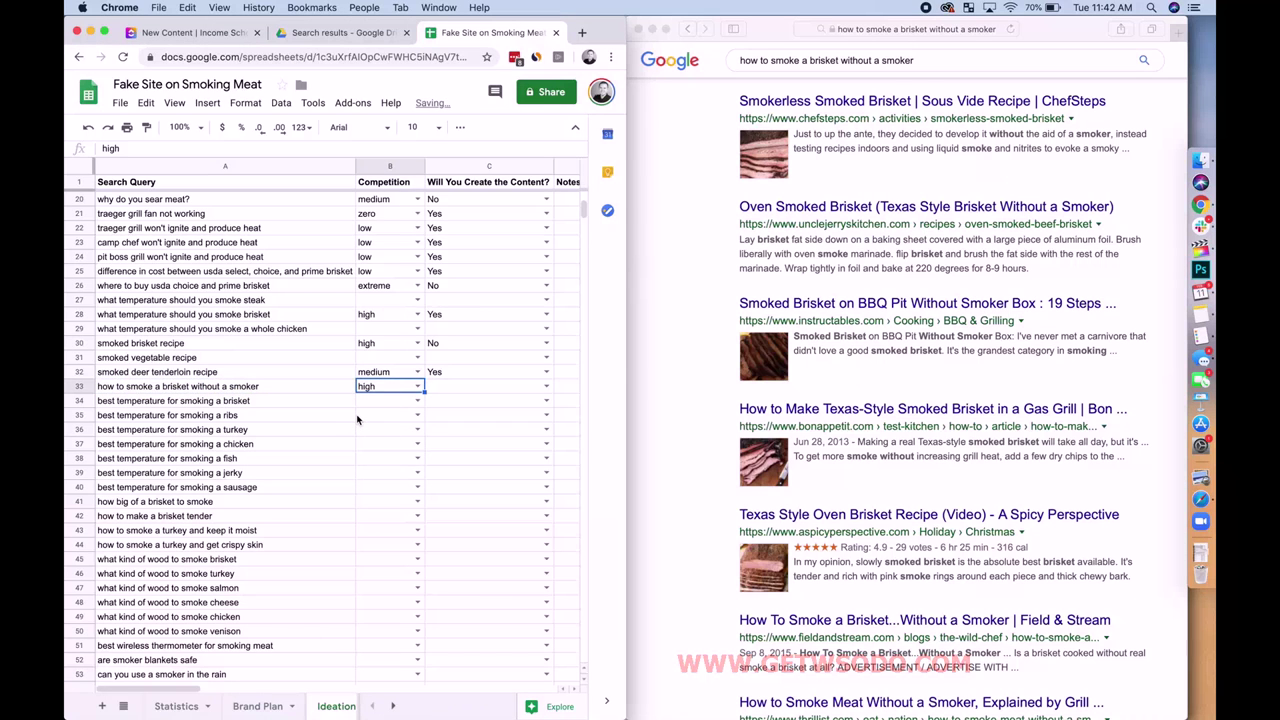
Step: Delete the row containing the "best temperature for smoking a brisket" query
{"action": "scroll", "coordinate": [357, 420], "scroll_direction": "down", "scroll_amount": 3}
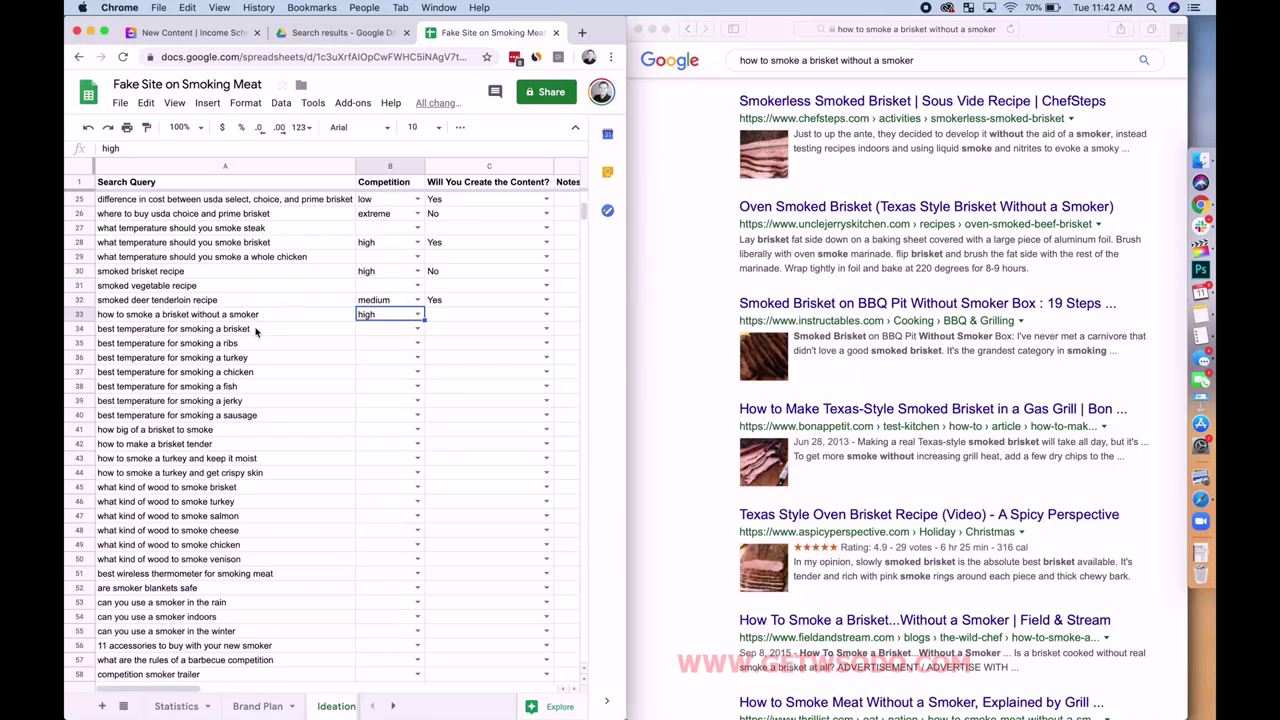
{"action": "left_click", "coordinate": [256, 332]}
{"action": "scroll", "coordinate": [256, 332], "scroll_direction": "up", "scroll_amount": 5}
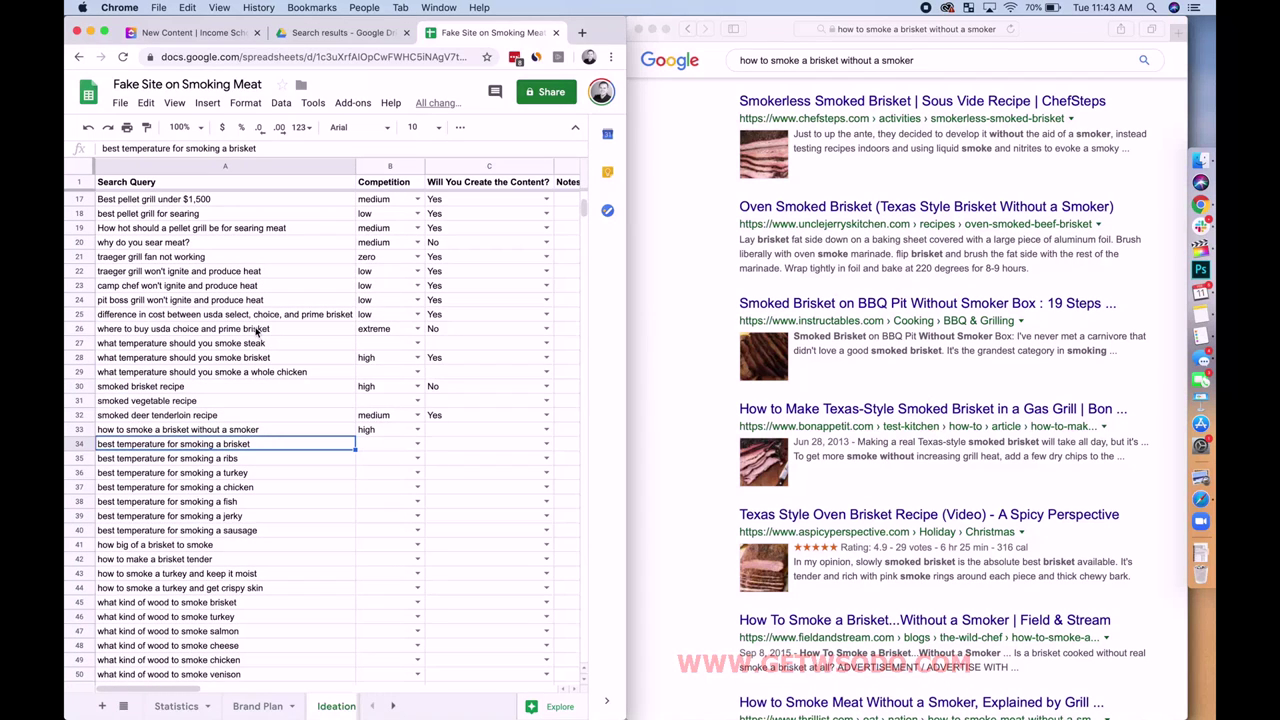
{"action": "left_click", "coordinate": [80, 443]}
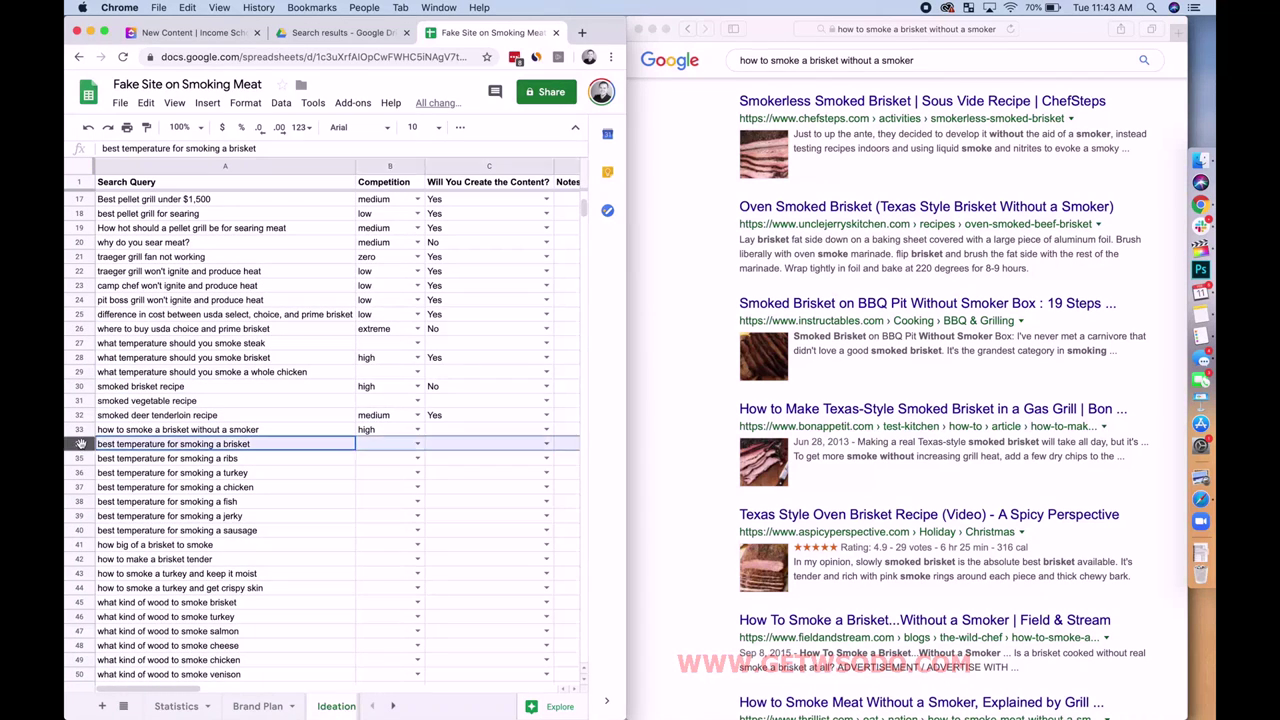
{"action": "right_click", "coordinate": [80, 443]}
{"action": "left_click", "coordinate": [125, 449]}
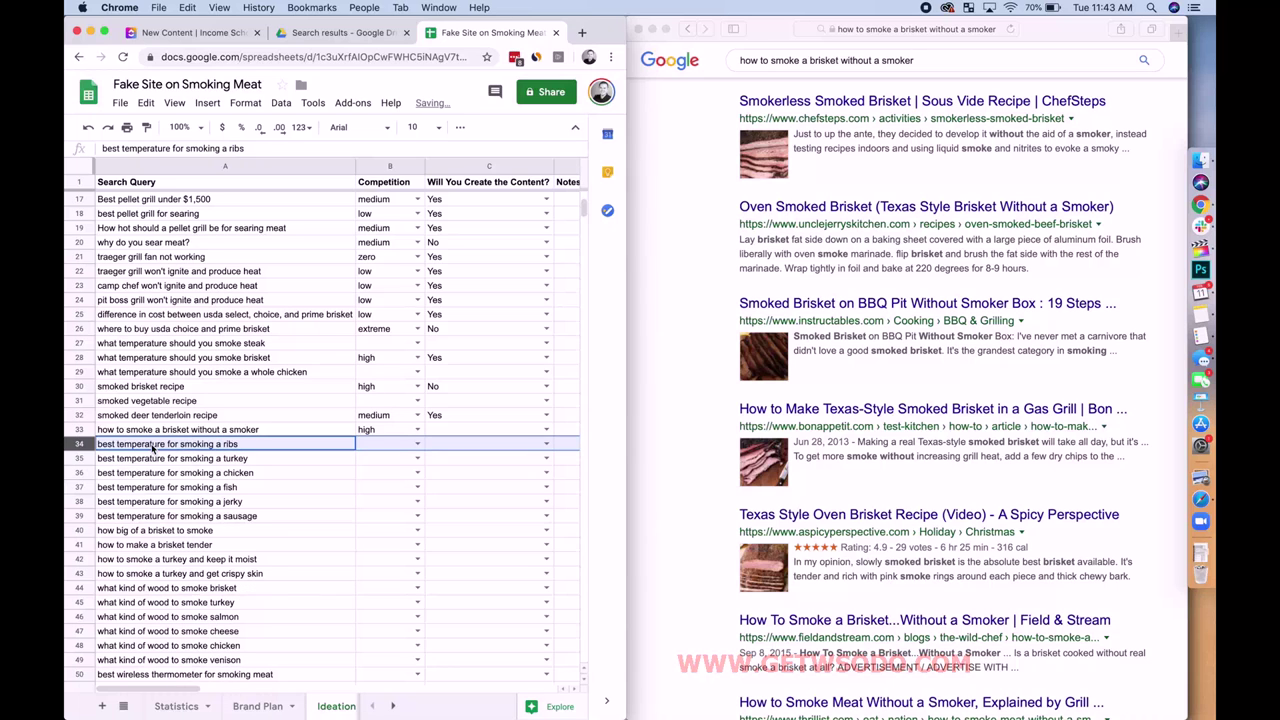
Step: Copy "best temperature for smoking a ribs" from the spreadsheet and search Google for it in Safari
{"action": "scroll", "coordinate": [312, 488], "scroll_direction": "down", "scroll_amount": 1}
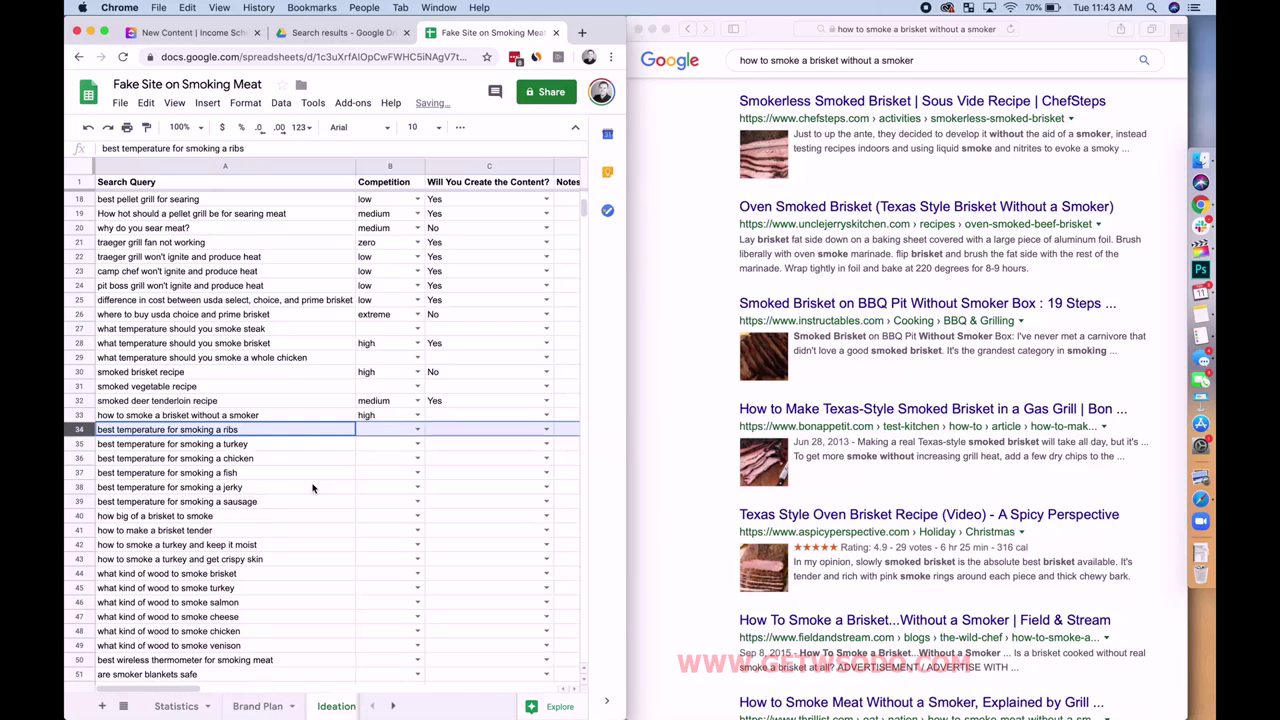
{"action": "left_click", "coordinate": [268, 433]}
{"action": "key", "text": "super+c"}
{"action": "scroll", "coordinate": [903, 93], "scroll_direction": "up", "scroll_amount": 5}
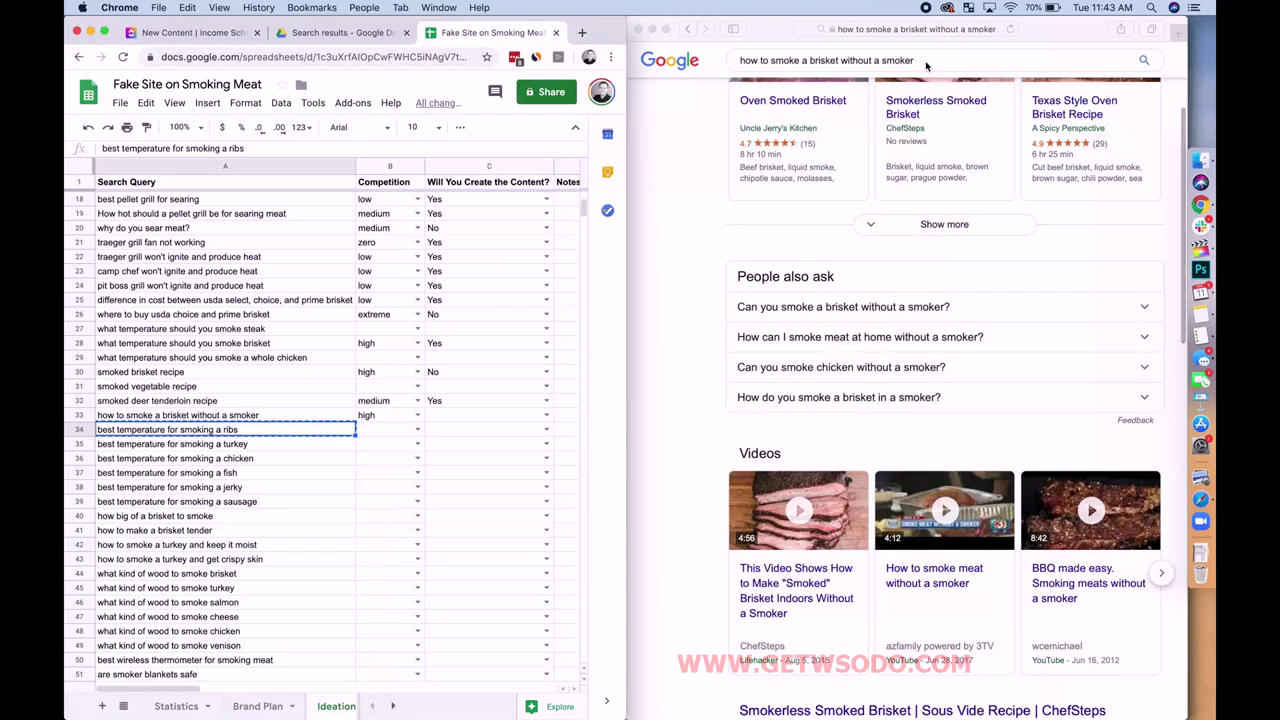
{"action": "left_click", "coordinate": [926, 60]}
{"action": "key", "text": "super+a"}
{"action": "key", "text": "super+v"}
{"action": "key", "text": "Return"}
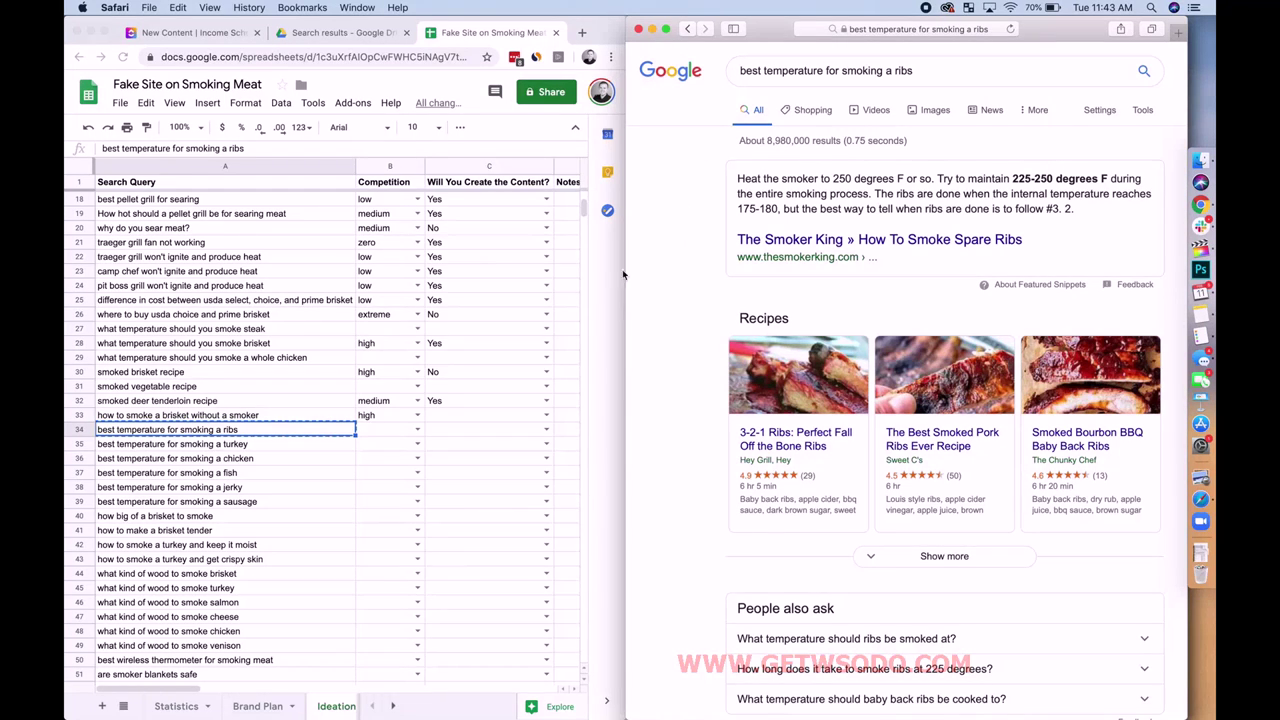
Step: Set Competition to high for "best temperature for smoking a ribs" and fill it down through the "best temperature for smoking a sausage" row
{"action": "left_click", "coordinate": [401, 432]}
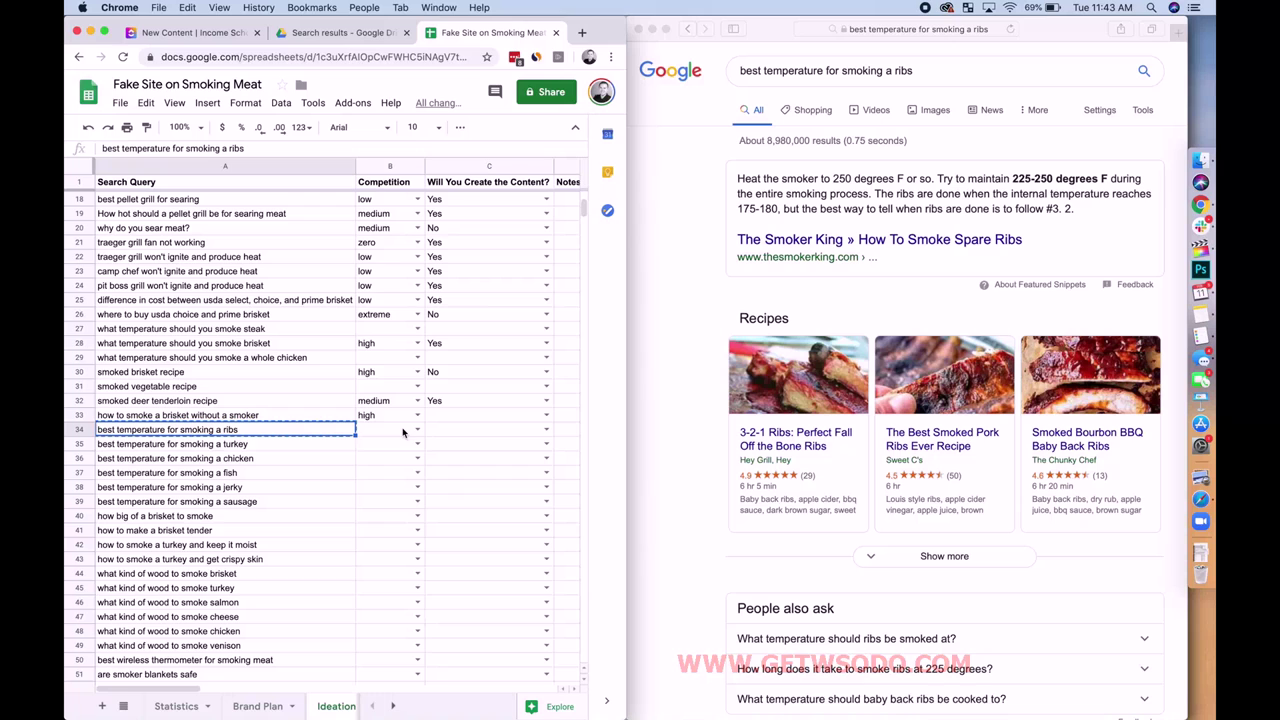
{"action": "left_click", "coordinate": [417, 431]}
{"action": "left_click", "coordinate": [390, 499]}
{"action": "left_click_drag", "start_coordinate": [424, 434], "coordinate": [418, 503]}
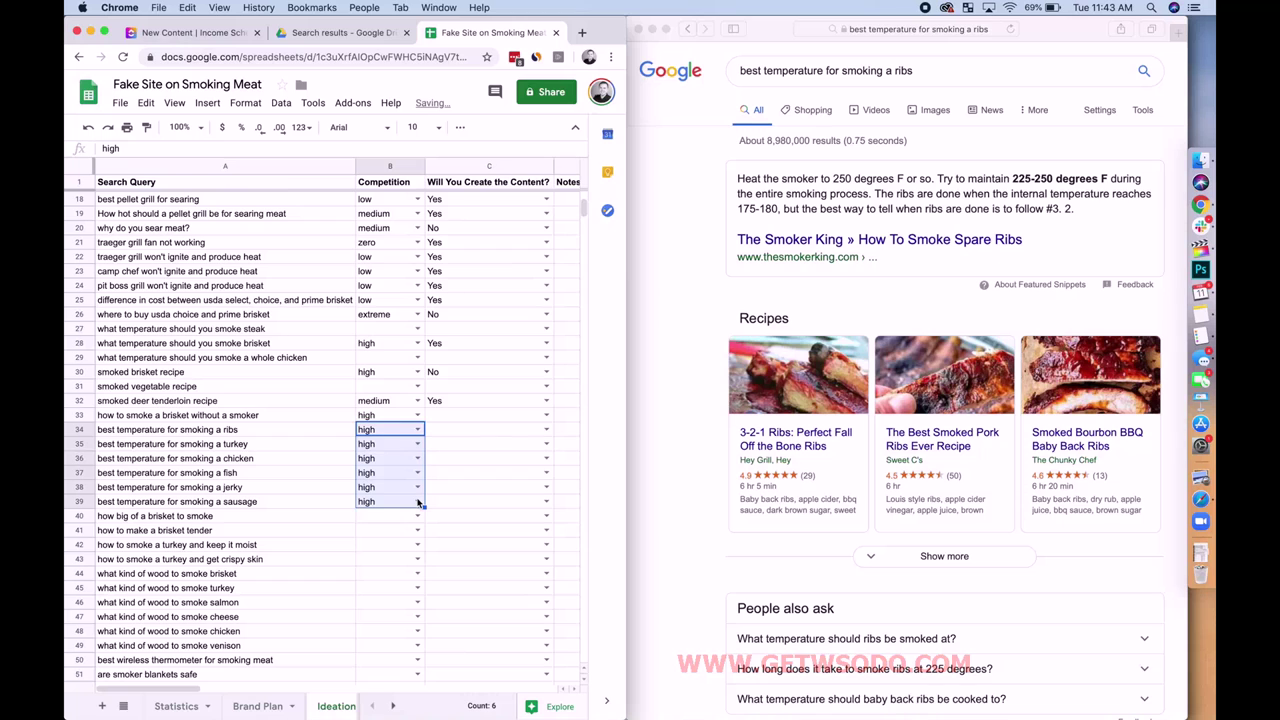
Step: Fill the Yes in "Will You Create the Content?" from the smoked deer tenderloin row down through "best temperature for smoking a turkey"
{"action": "left_click", "coordinate": [476, 434]}
{"action": "left_click", "coordinate": [456, 421]}
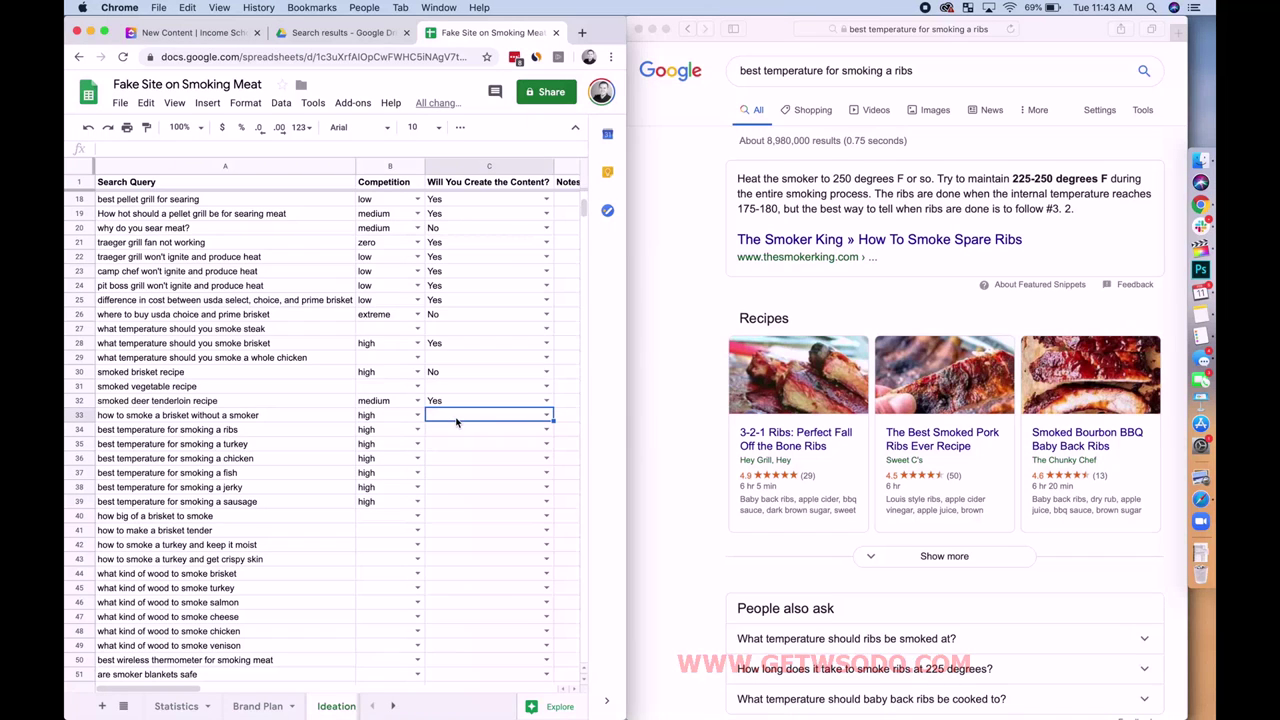
{"action": "left_click", "coordinate": [452, 407]}
{"action": "left_click_drag", "start_coordinate": [553, 405], "coordinate": [547, 441]}
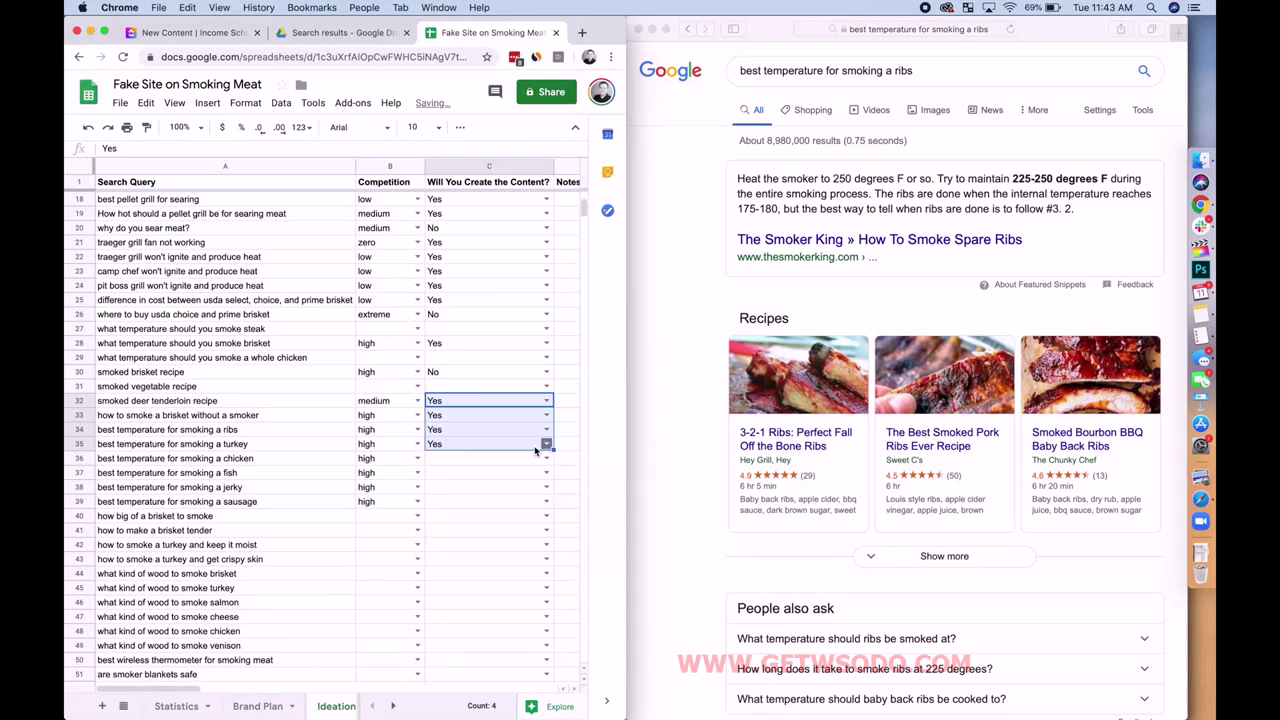
Step: Set Competition to medium and "Will You Create the Content?" to Yes for the "how big of a brisket to smoke" query
{"action": "left_click", "coordinate": [371, 518]}
{"action": "scroll", "coordinate": [370, 520], "scroll_direction": "down", "scroll_amount": 5}
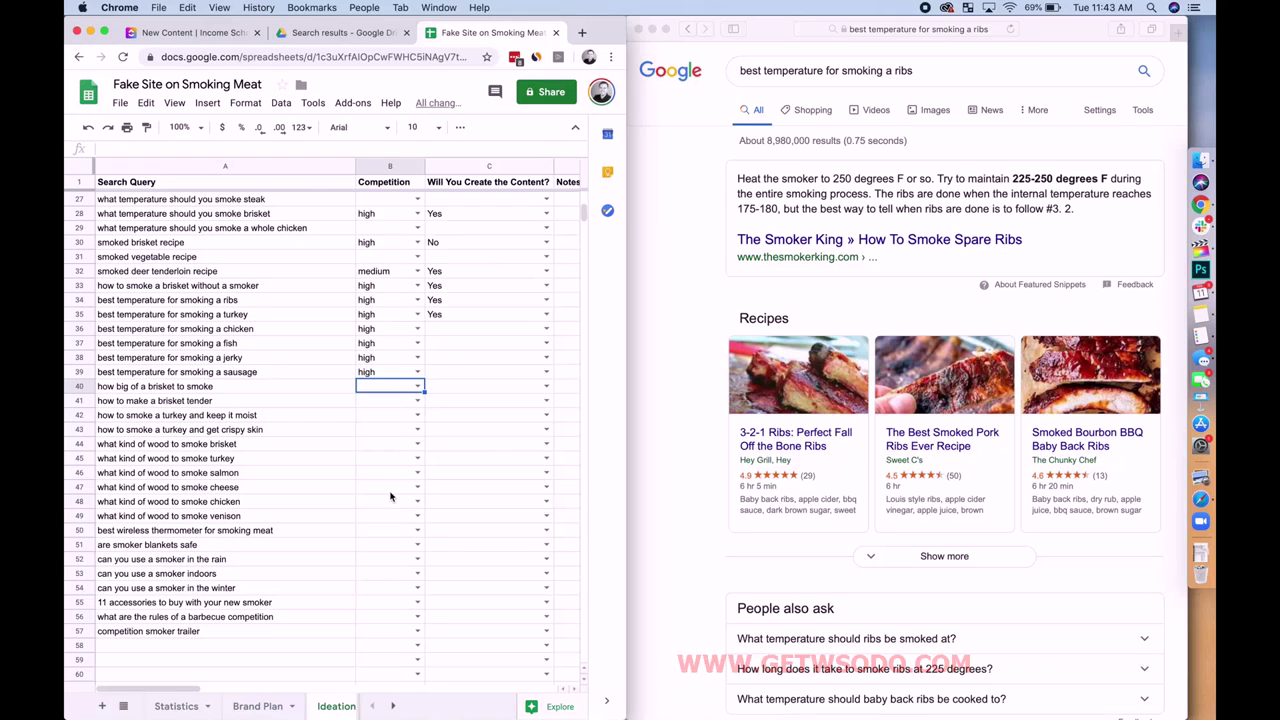
{"action": "scroll", "coordinate": [390, 496], "scroll_direction": "down", "scroll_amount": 2}
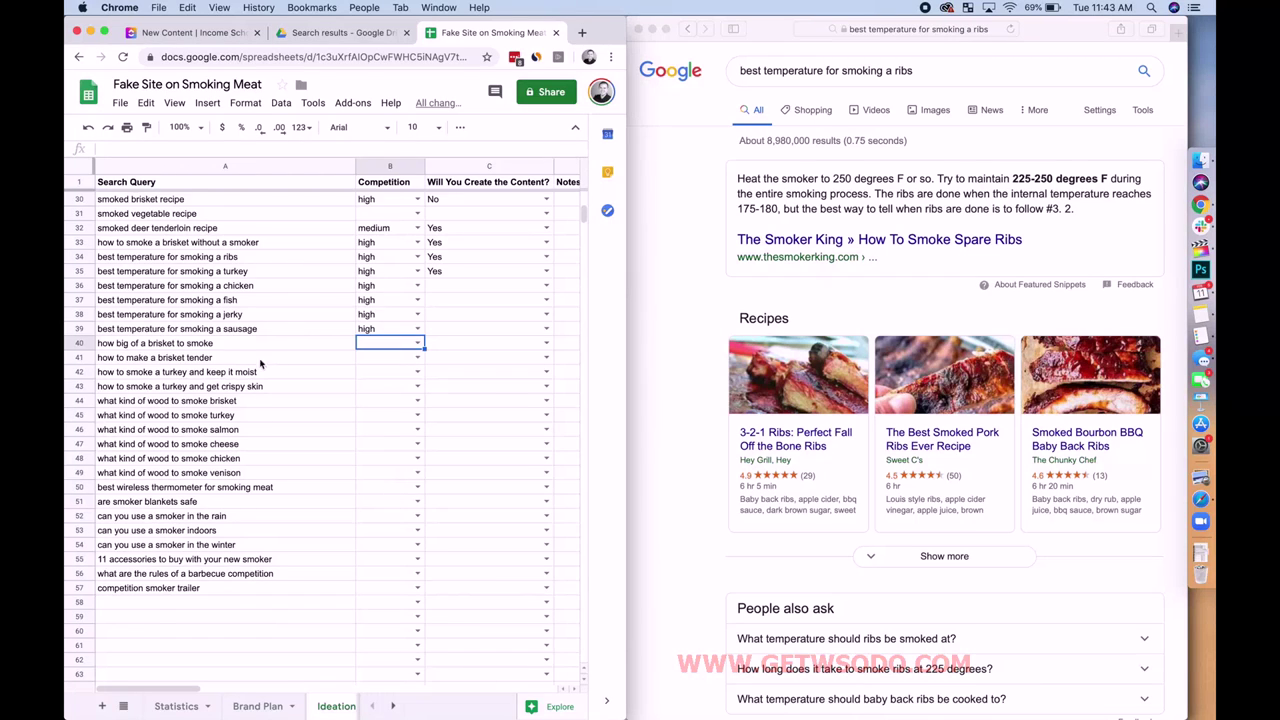
{"action": "left_click", "coordinate": [253, 349]}
{"action": "left_click", "coordinate": [371, 347]}
{"action": "left_click", "coordinate": [417, 343]}
{"action": "left_click", "coordinate": [390, 395]}
{"action": "left_click", "coordinate": [440, 348]}
{"action": "left_click", "coordinate": [546, 343]}
{"action": "left_click", "coordinate": [493, 398]}
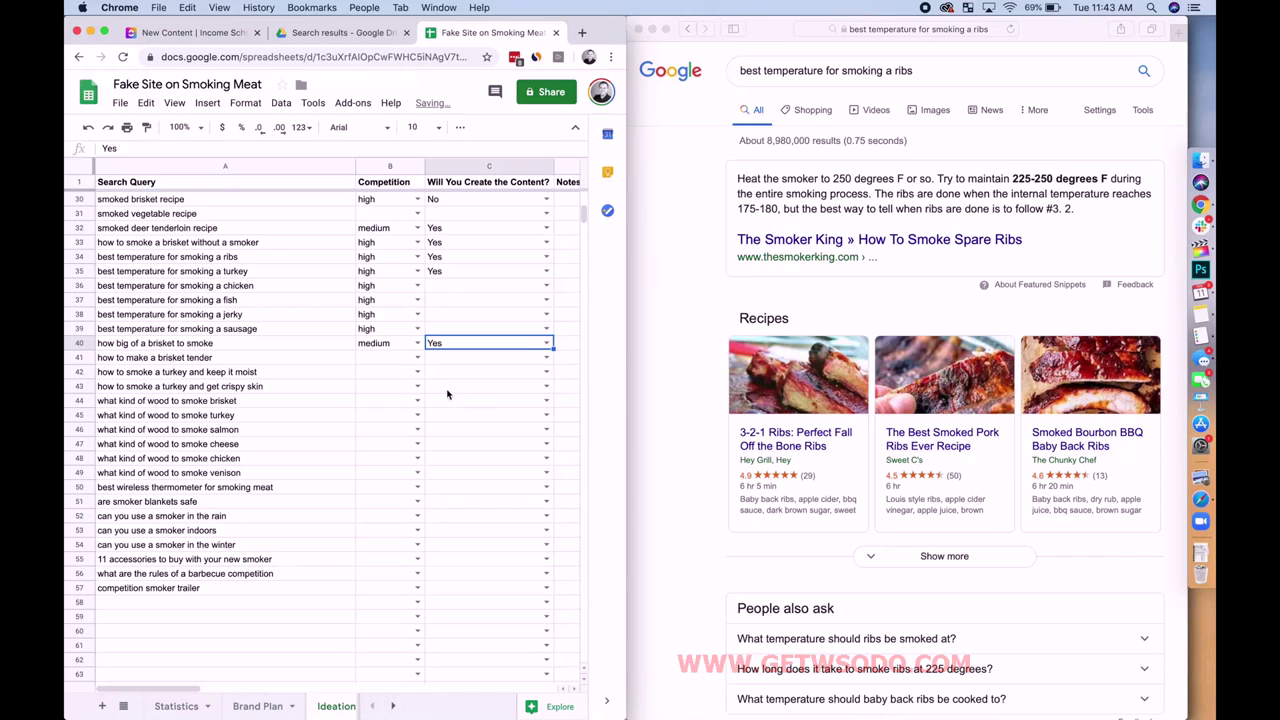
Step: Set Competition to medium for the "what kind of wood to smoke brisket" query
{"action": "left_click", "coordinate": [393, 414]}
{"action": "left_click", "coordinate": [388, 404]}
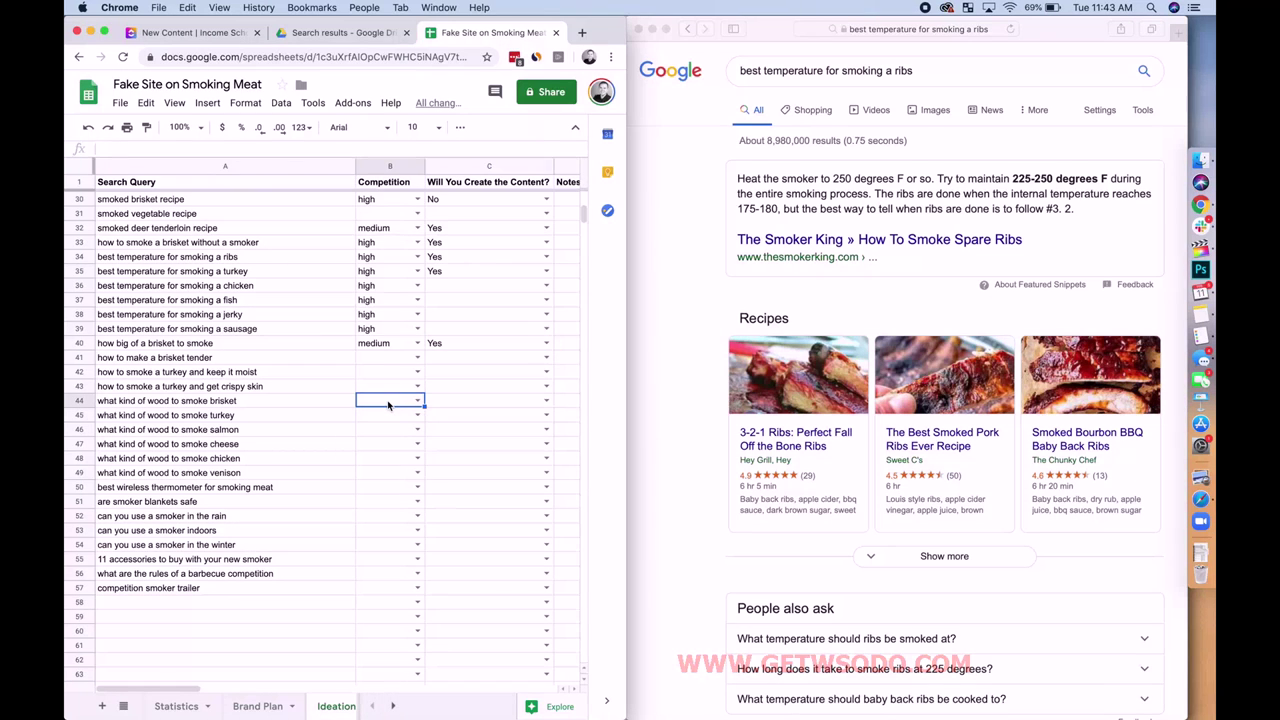
{"action": "left_click", "coordinate": [418, 400]}
{"action": "left_click", "coordinate": [378, 447]}
Step: Search Google in Safari for "what kind of wood to smoke a brisket" and review the competing pages in the results
{"action": "left_click", "coordinate": [930, 77]}
{"action": "triple_click", "coordinate": [920, 69]}
{"action": "type", "text": "what kid"}
{"action": "key", "text": "BackSpace"}
{"action": "key", "text": "BackSpace"}
{"action": "type", "text": "nd of wood "}
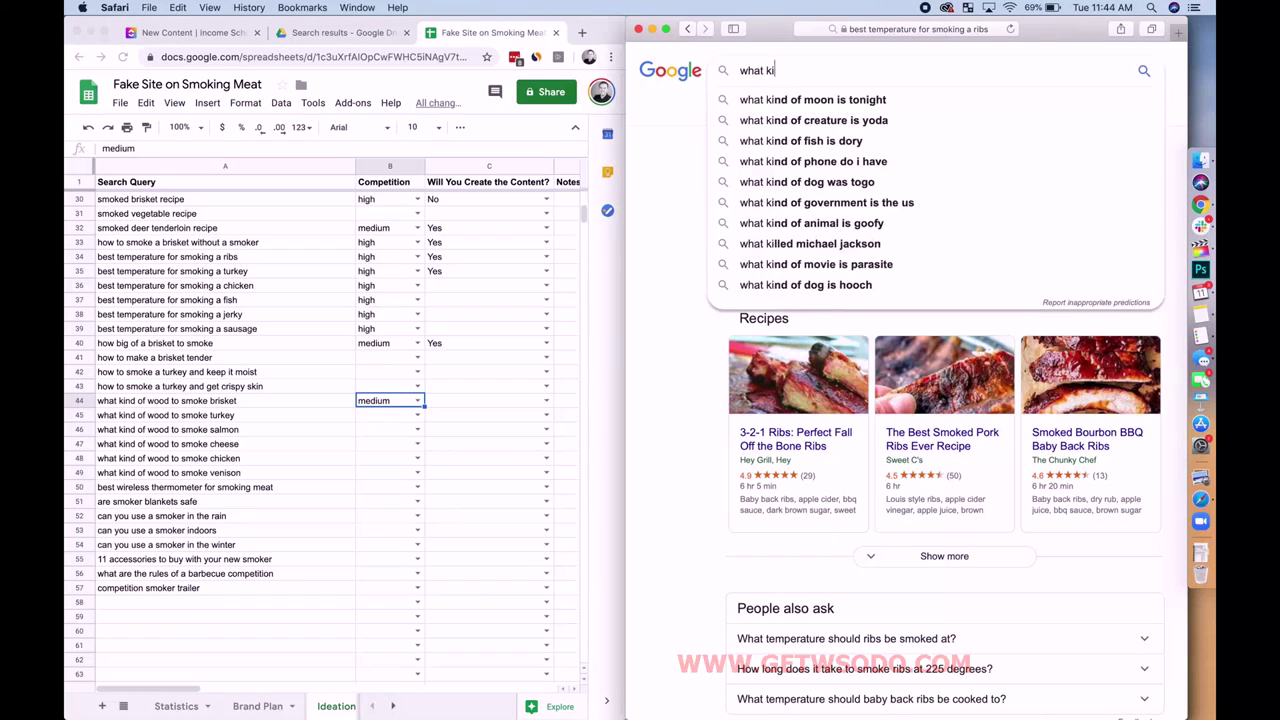
{"action": "type", "text": "to sm"}
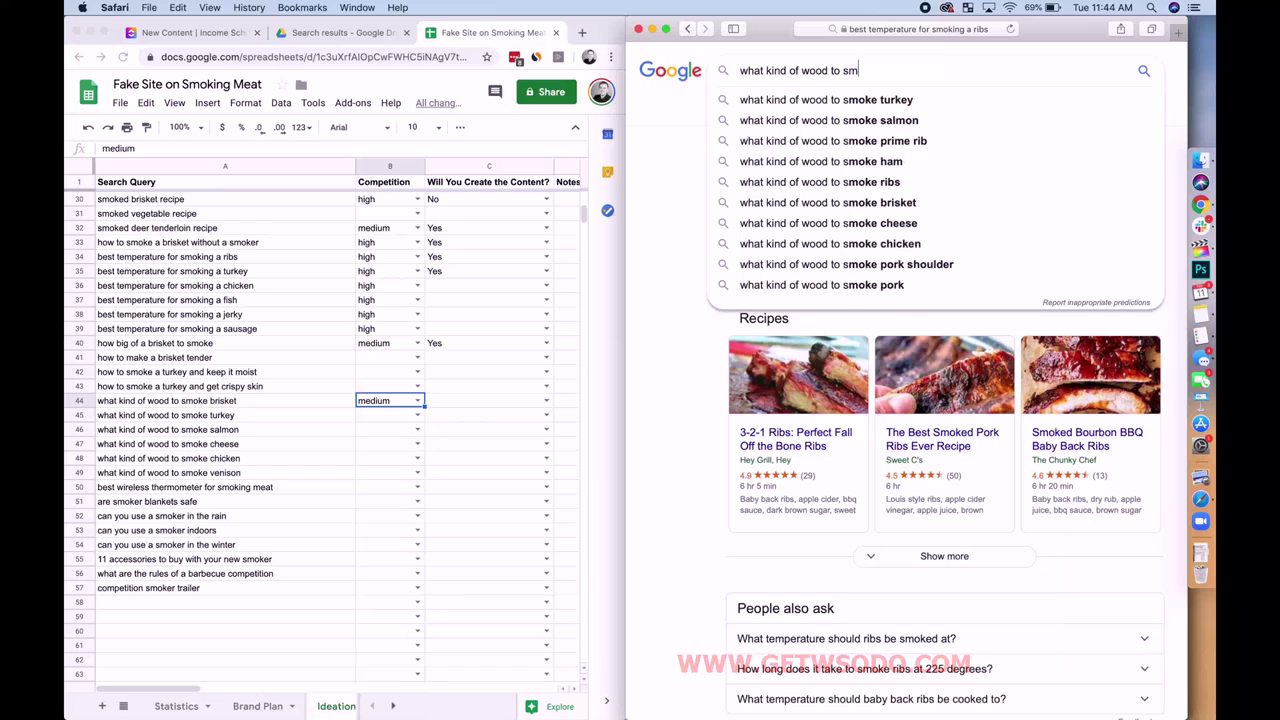
{"action": "type", "text": "oke a brisket"}
{"action": "key", "text": "Return"}
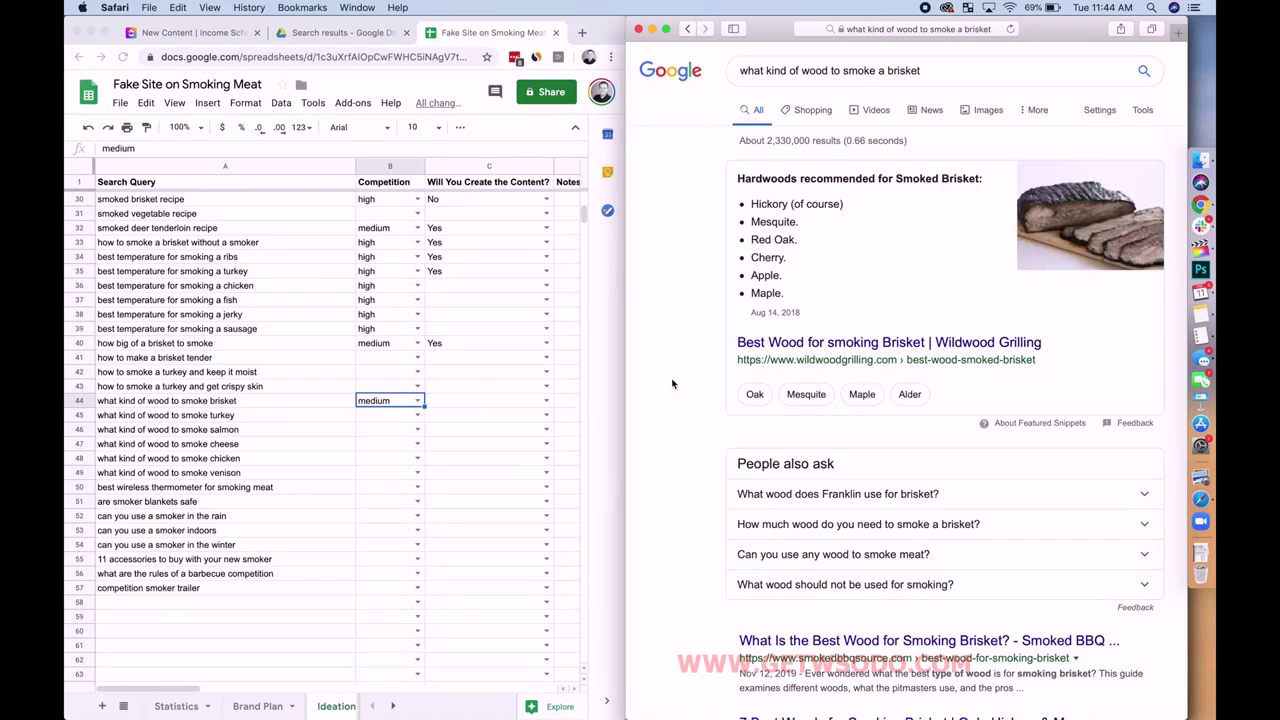
{"action": "scroll", "coordinate": [672, 385], "scroll_direction": "down", "scroll_amount": 5}
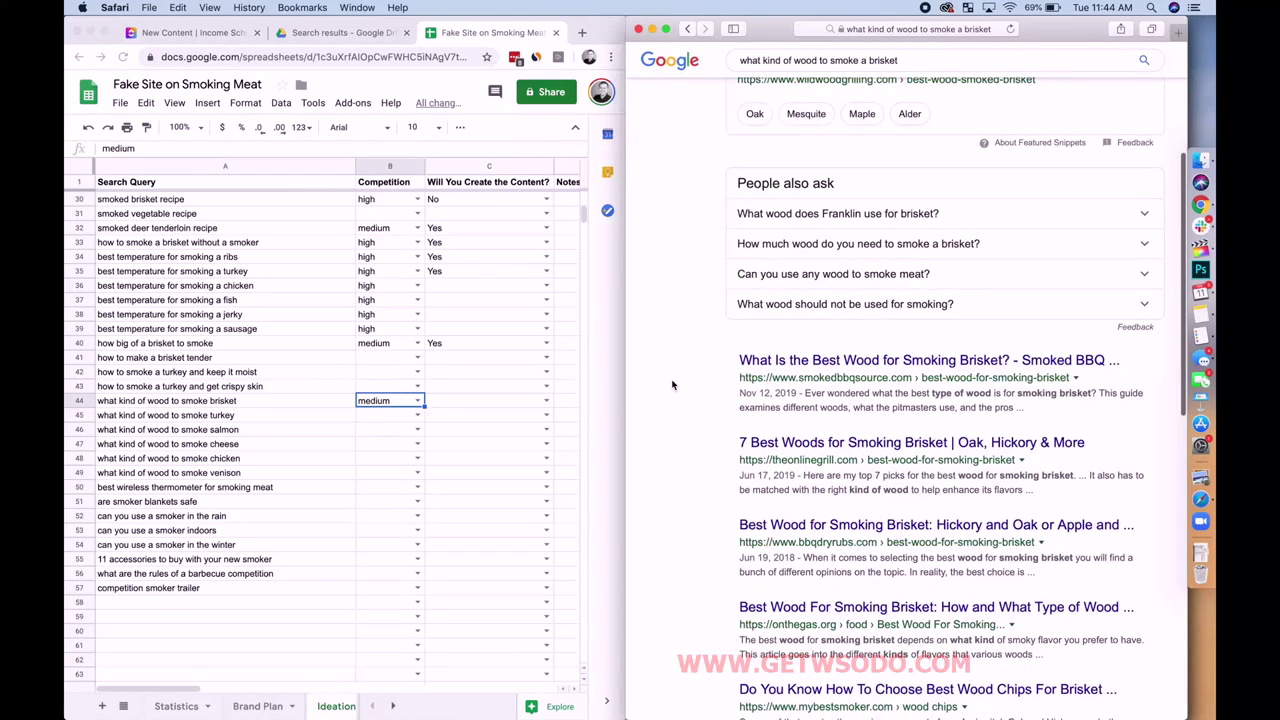
{"action": "scroll", "coordinate": [672, 385], "scroll_direction": "down", "scroll_amount": 4}
{"action": "scroll", "coordinate": [672, 385], "scroll_direction": "down", "scroll_amount": 3}
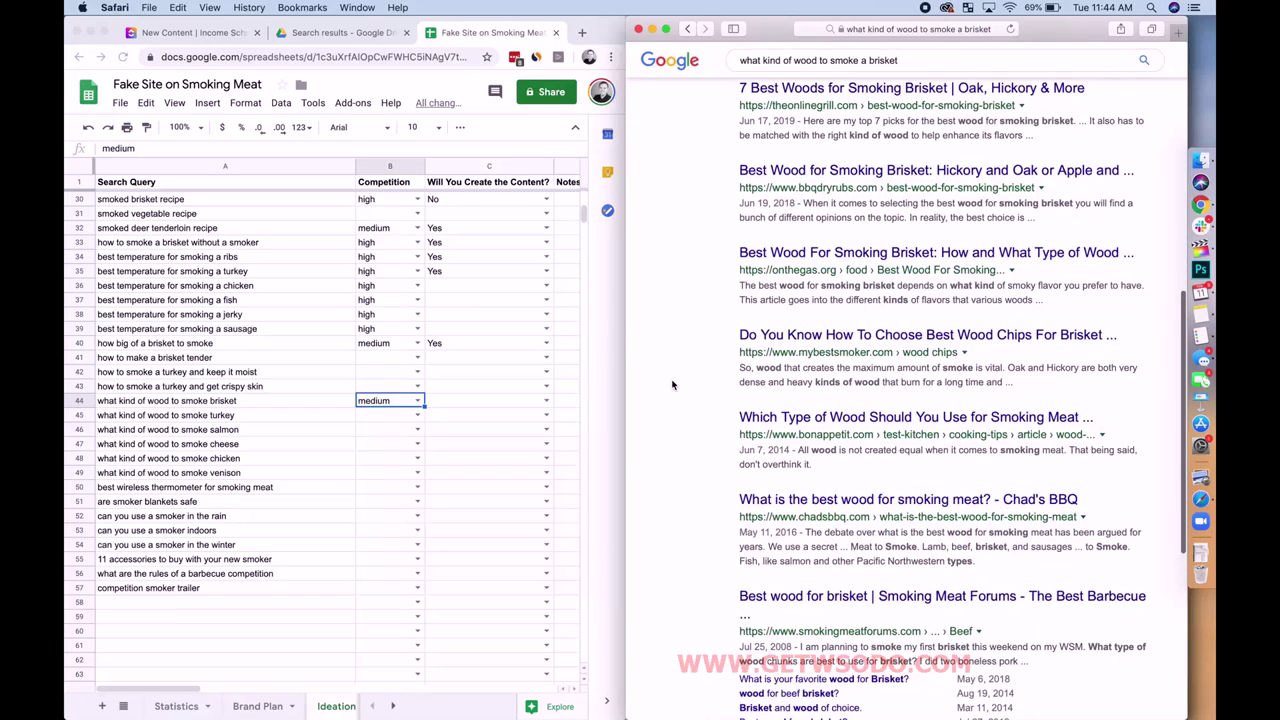
{"action": "scroll", "coordinate": [672, 385], "scroll_direction": "down", "scroll_amount": 3}
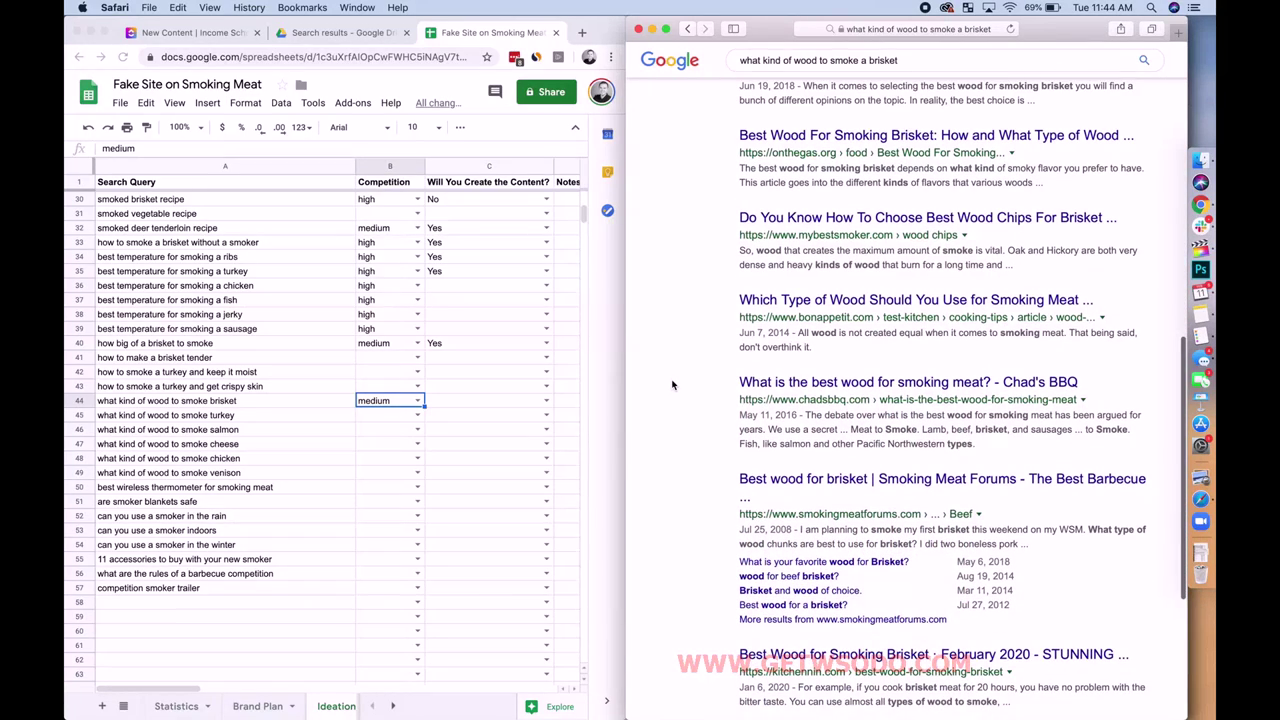
{"action": "scroll", "coordinate": [672, 385], "scroll_direction": "down", "scroll_amount": 4}
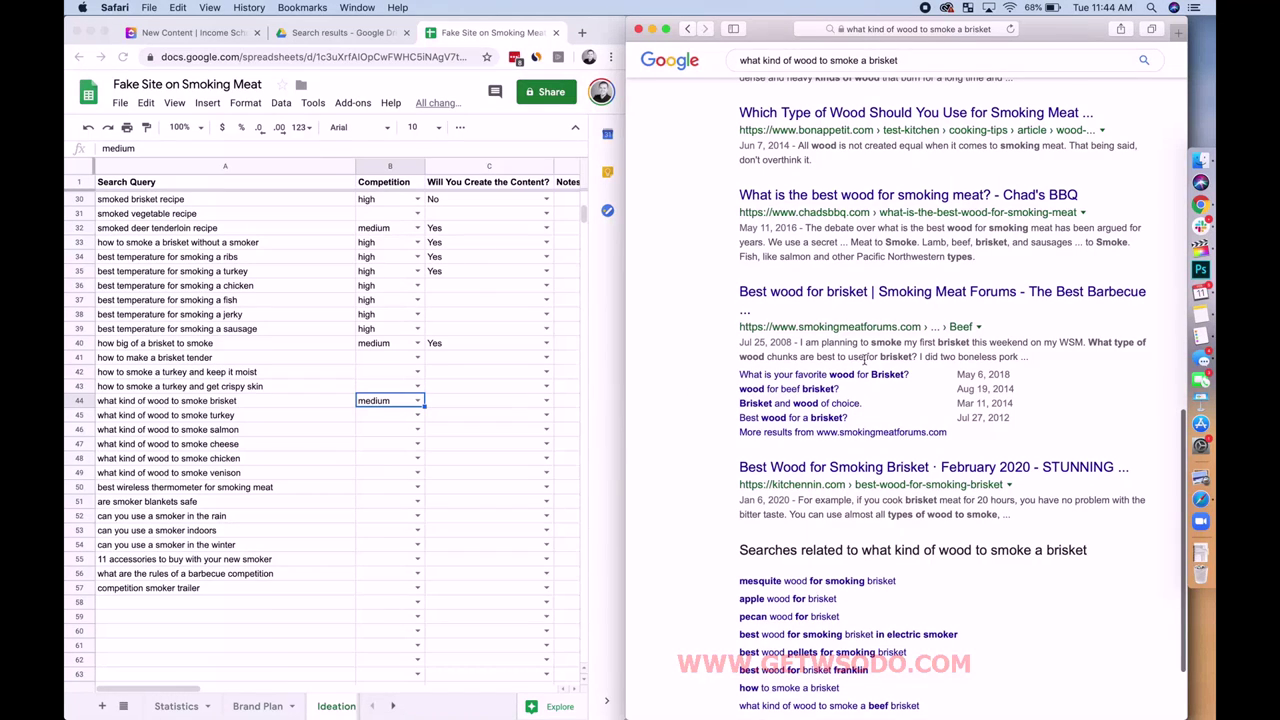
{"action": "scroll", "coordinate": [865, 358], "scroll_direction": "up", "scroll_amount": 10}
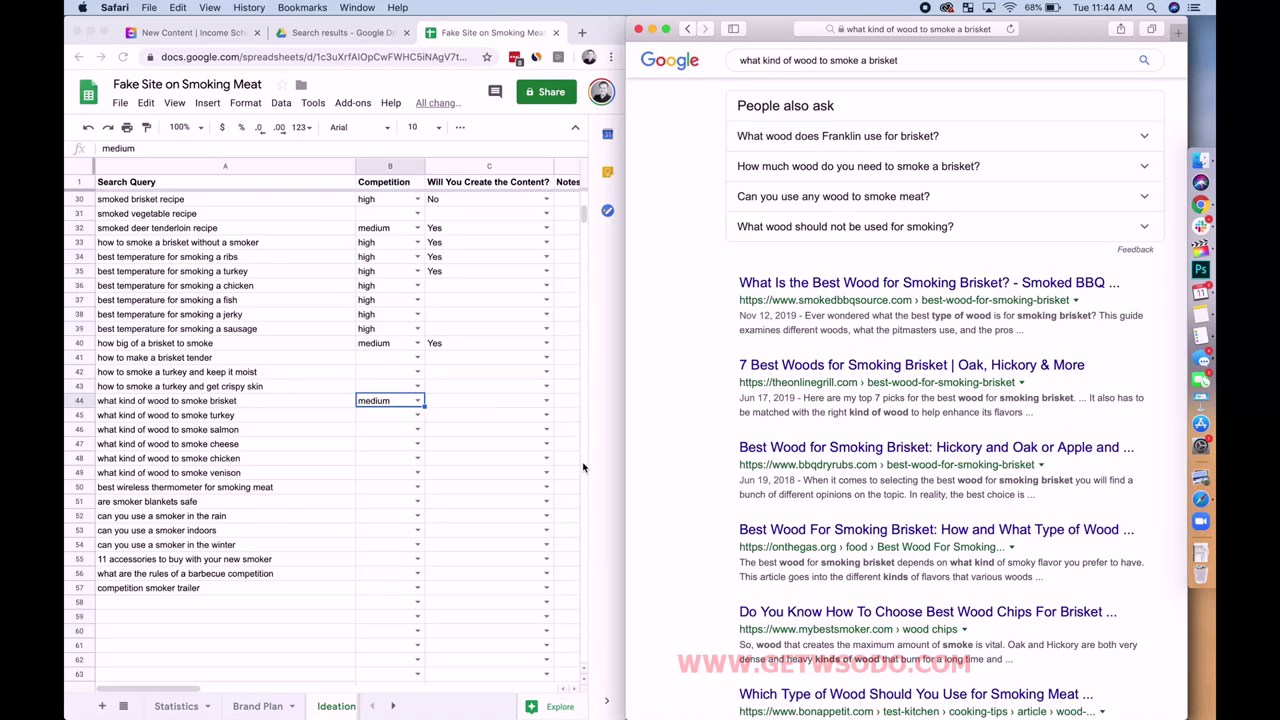
Step: Set "Will You Create the Content?" to Maybe for the "what kind of wood to smoke brisket" query in the spreadsheet
{"action": "left_click", "coordinate": [451, 399]}
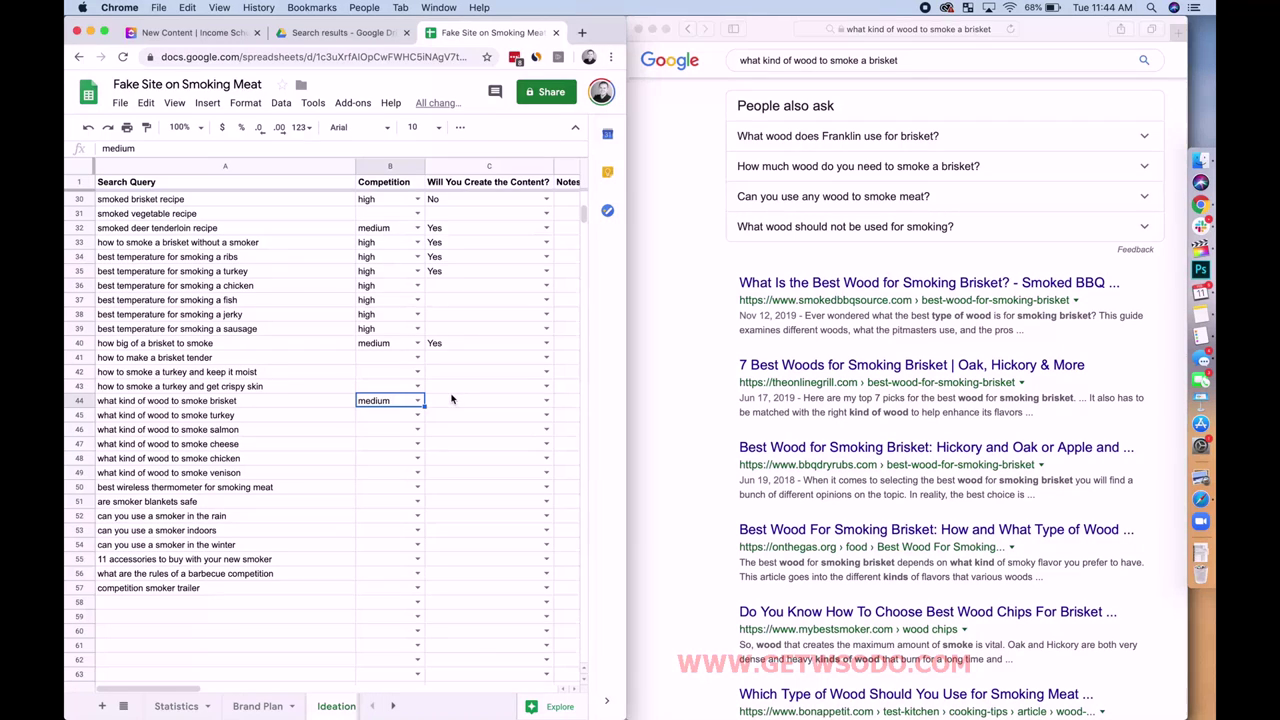
{"action": "left_click", "coordinate": [451, 400]}
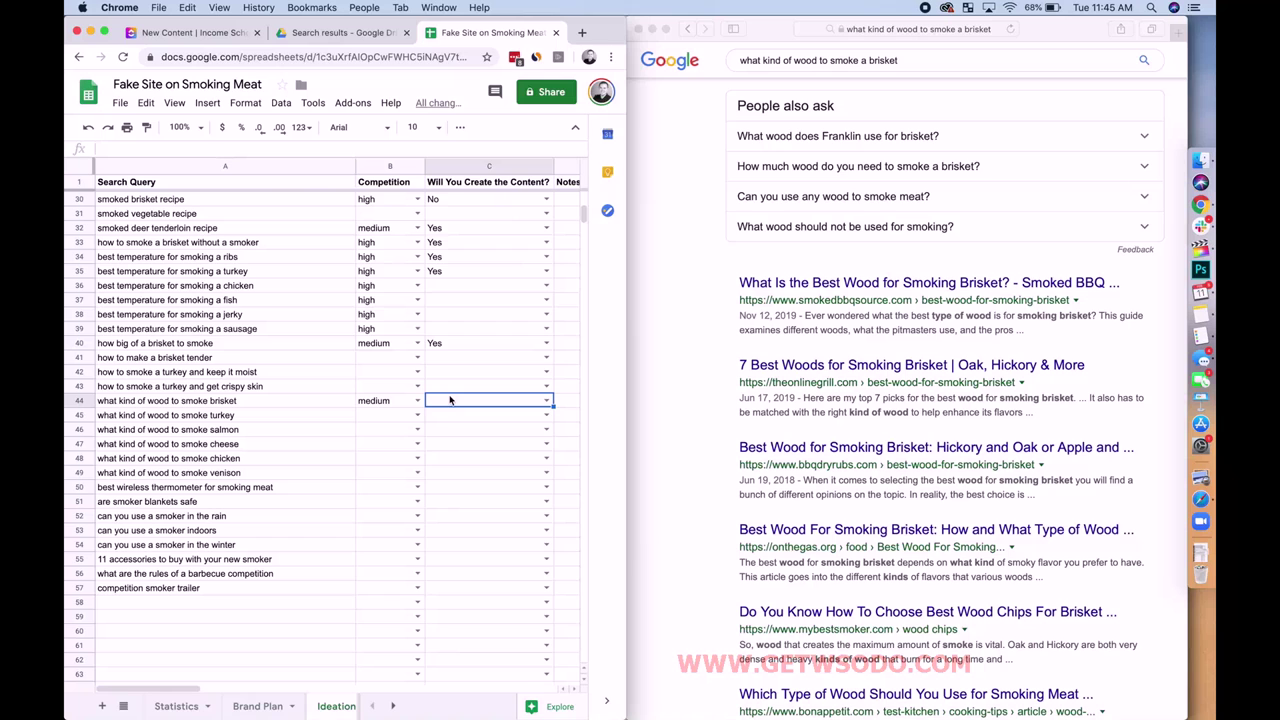
{"action": "left_click", "coordinate": [546, 400]}
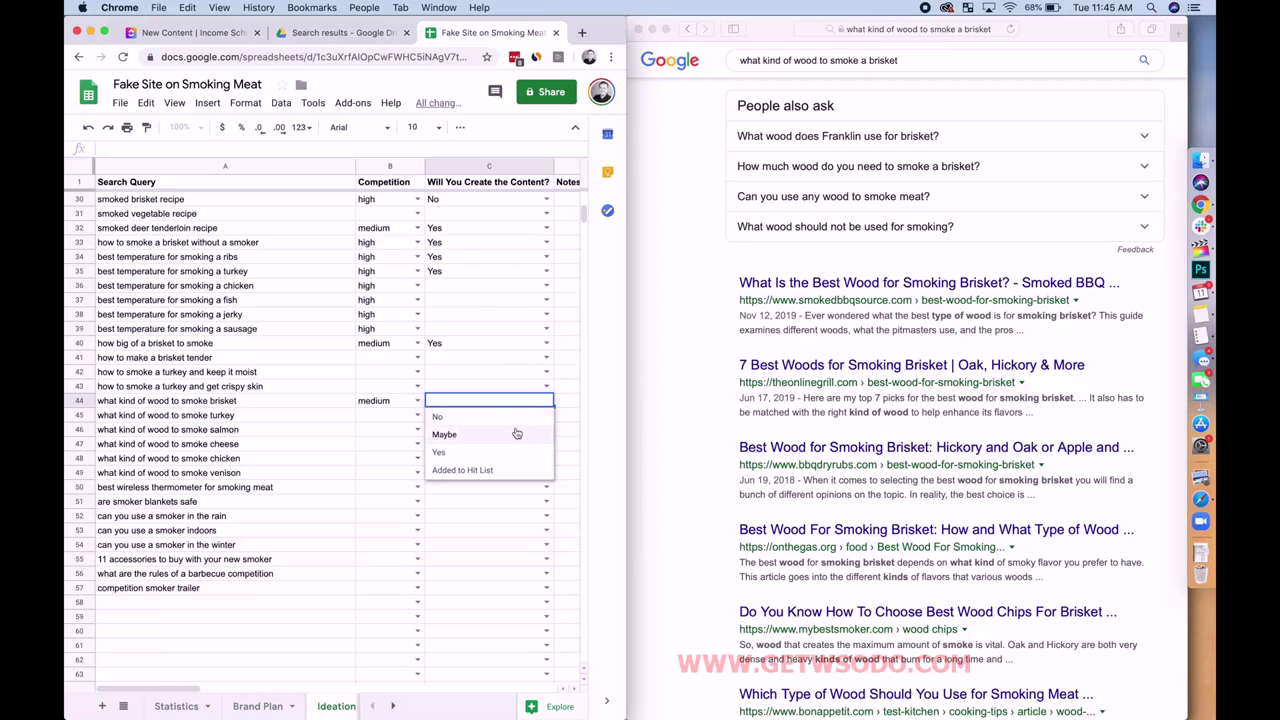
{"action": "left_click", "coordinate": [515, 434]}
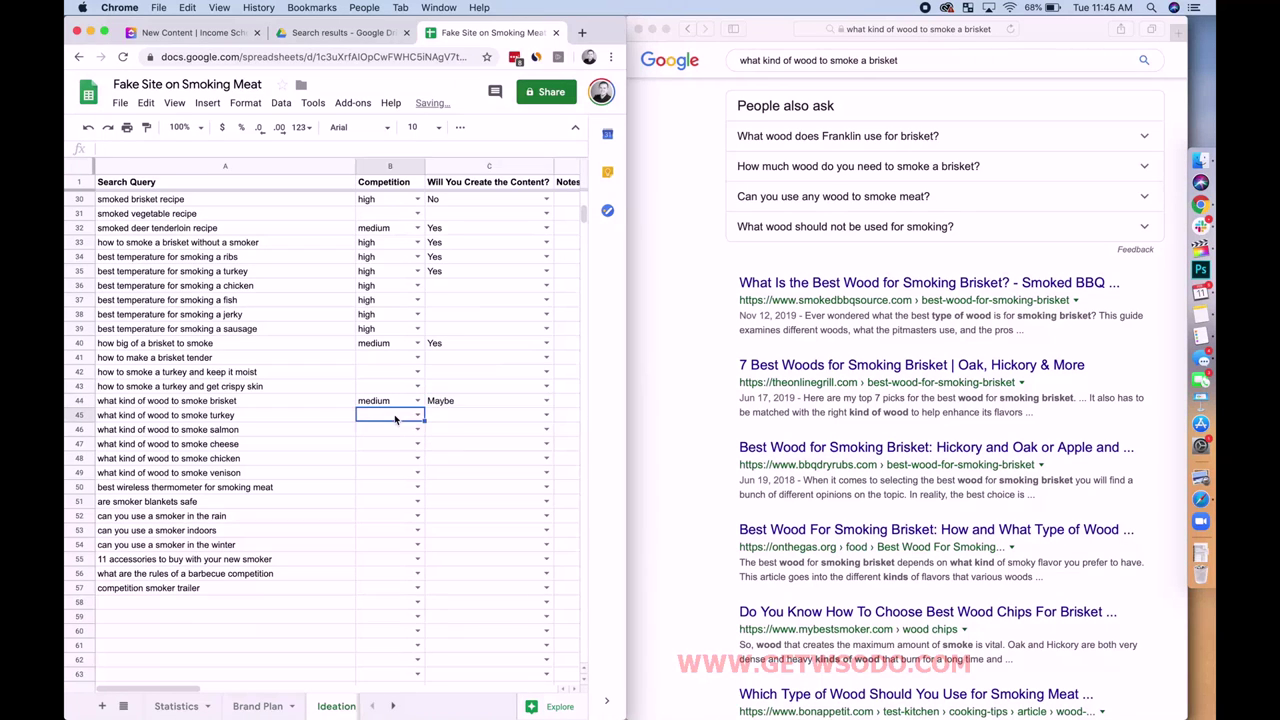
Step: Copy "what kind of wood to smoke turkey" from the spreadsheet, search Google for it in Safari, and review the results
{"action": "left_click", "coordinate": [338, 421]}
{"action": "key", "text": "super+c"}
{"action": "scroll", "coordinate": [939, 250], "scroll_direction": "up", "scroll_amount": 5}
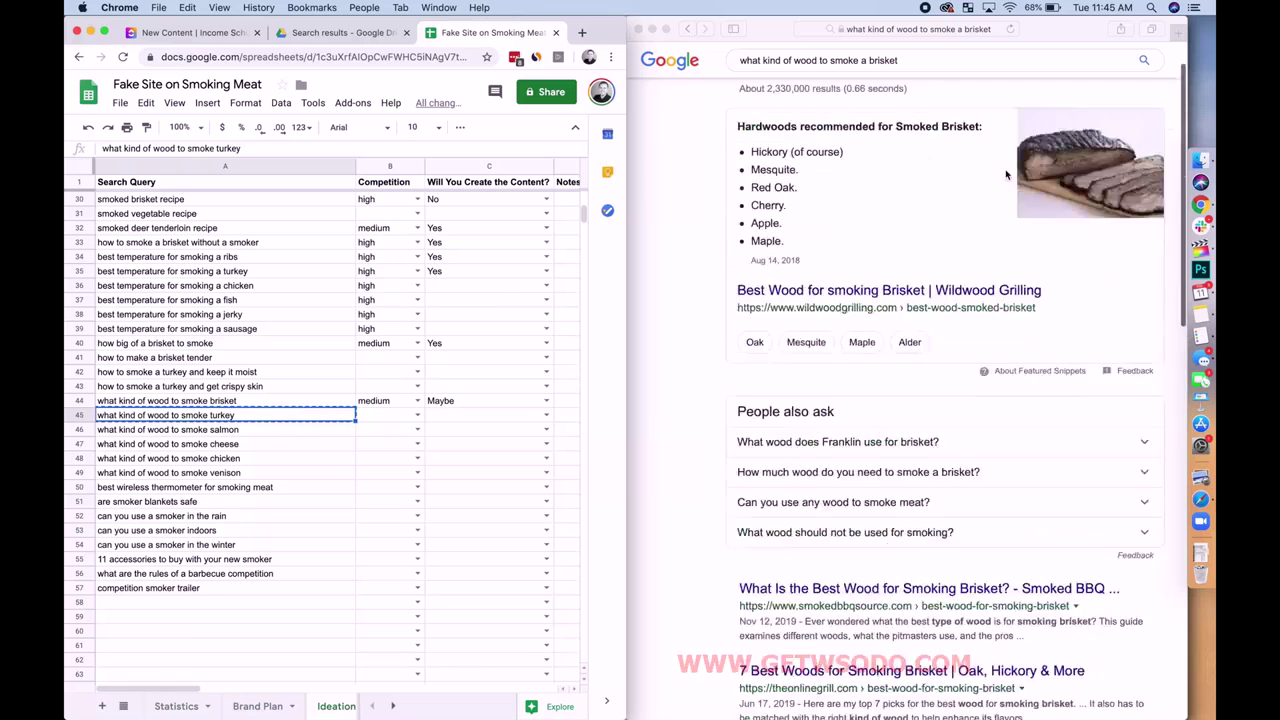
{"action": "left_click", "coordinate": [939, 70]}
{"action": "key", "text": "super+a"}
{"action": "key", "text": "super+v"}
{"action": "key", "text": "Return"}
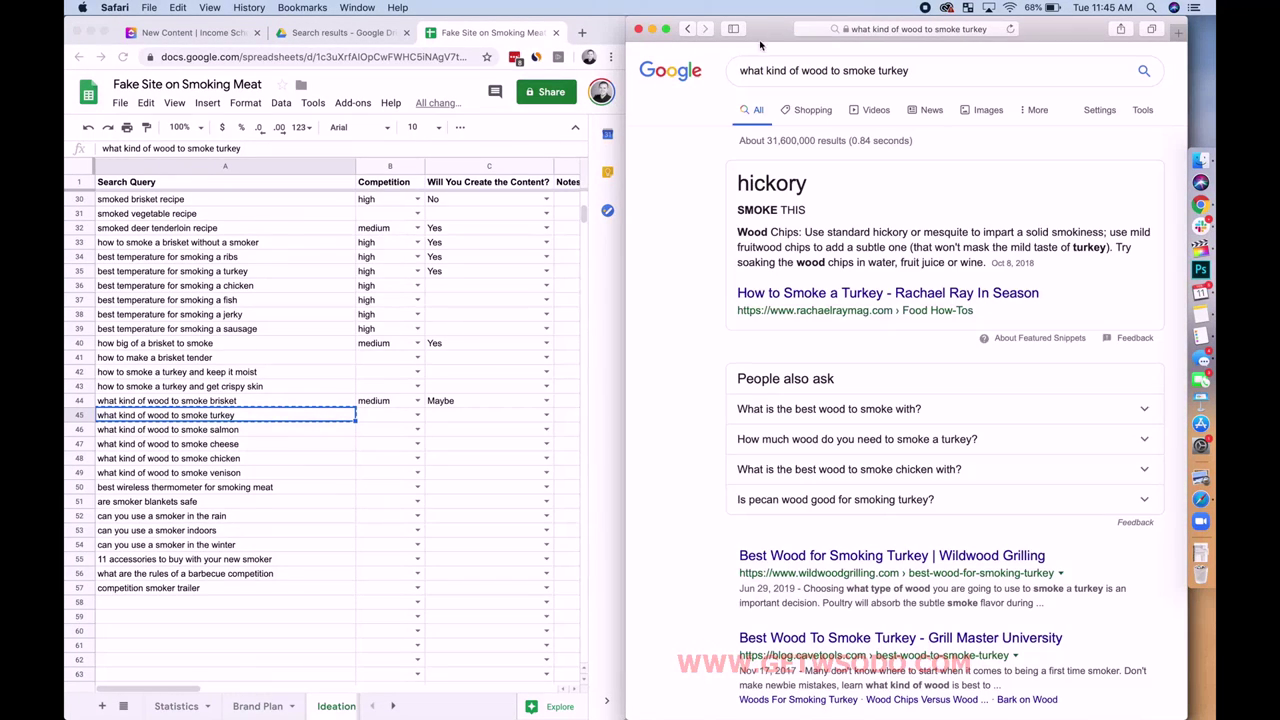
{"action": "scroll", "coordinate": [731, 388], "scroll_direction": "down", "scroll_amount": 5}
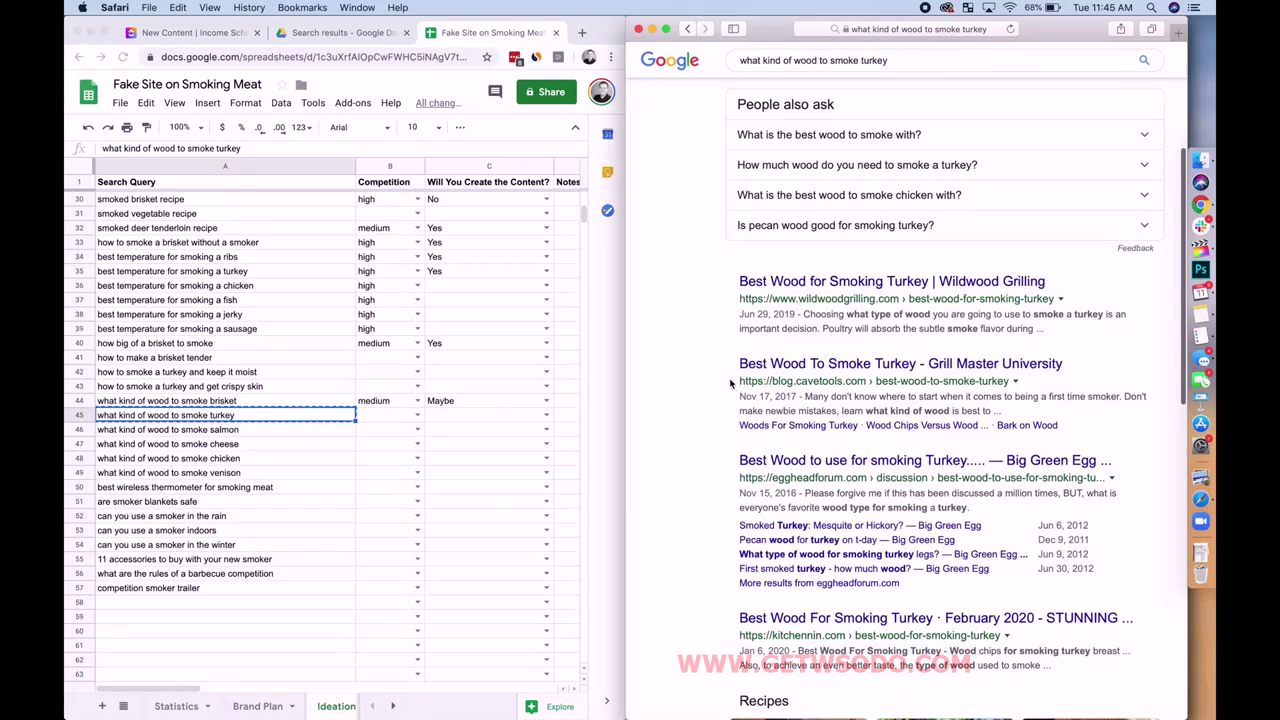
Step: Fill the brisket query's medium Competition and Maybe content decision down to the "what kind of wood to smoke turkey" row
{"action": "scroll", "coordinate": [780, 480], "scroll_direction": "down", "scroll_amount": 2}
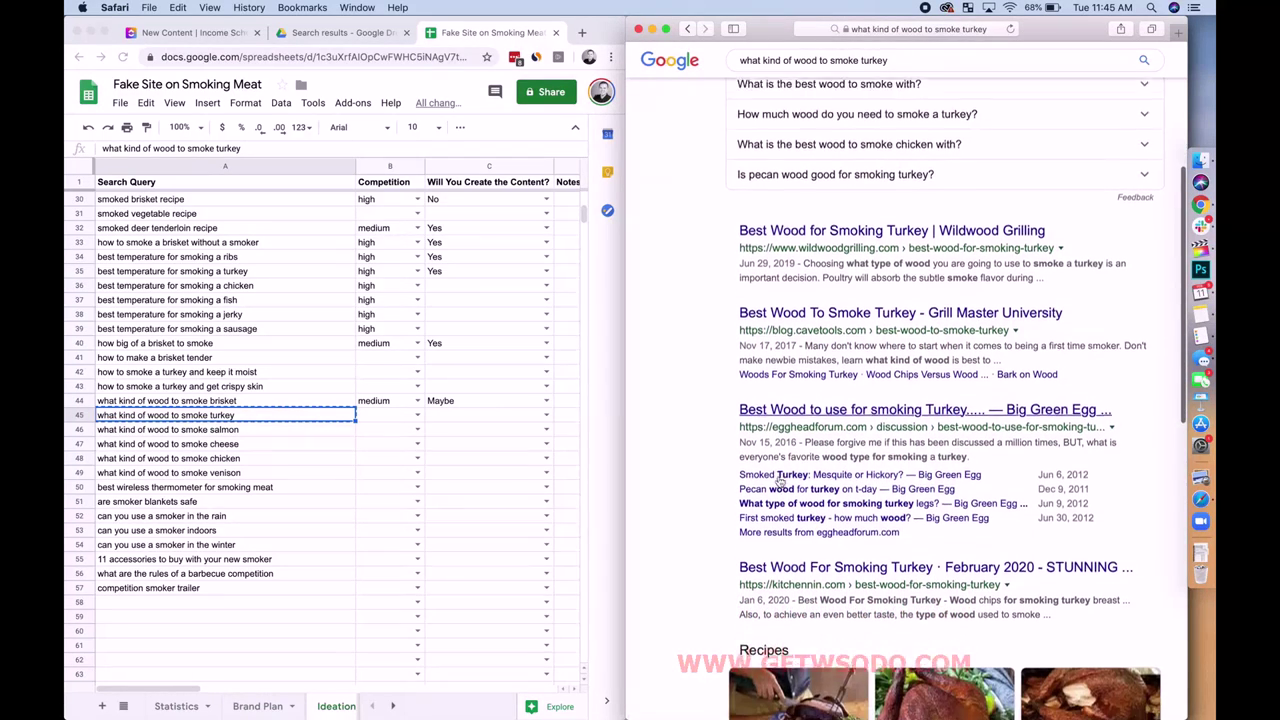
{"action": "scroll", "coordinate": [780, 480], "scroll_direction": "down", "scroll_amount": 1}
{"action": "scroll", "coordinate": [792, 445], "scroll_direction": "down", "scroll_amount": 9}
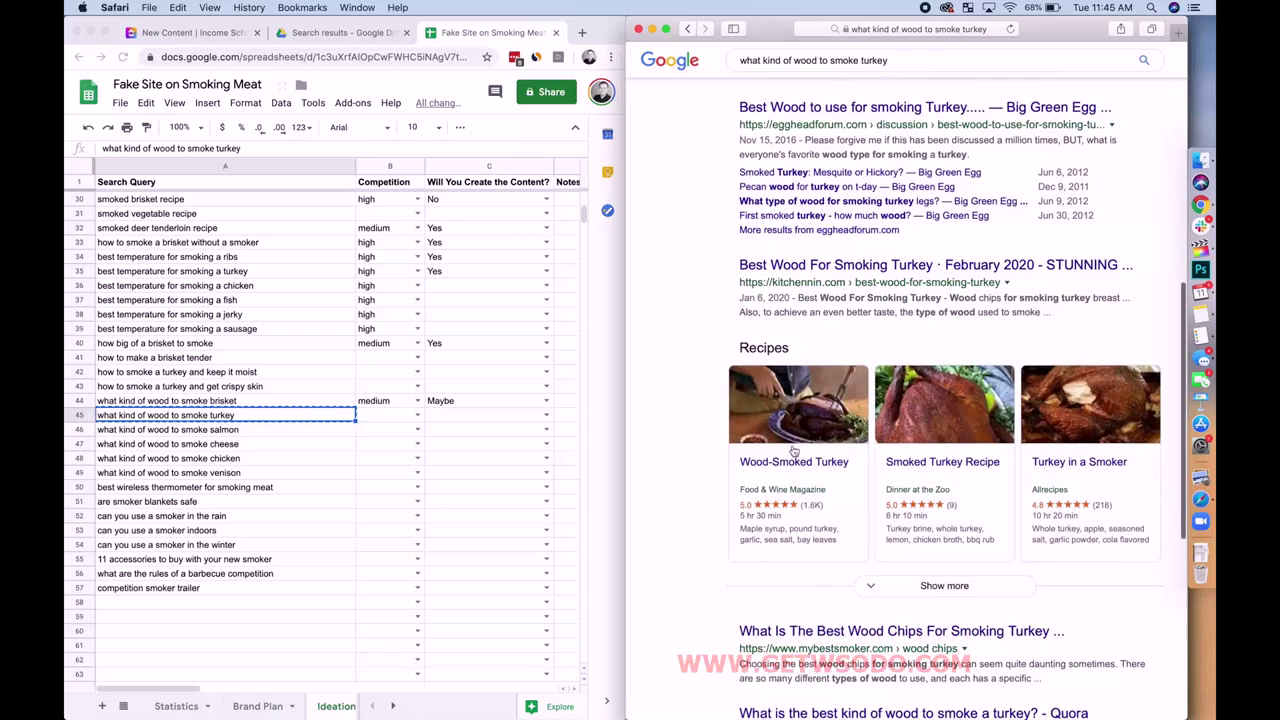
{"action": "scroll", "coordinate": [792, 448], "scroll_direction": "down", "scroll_amount": 5}
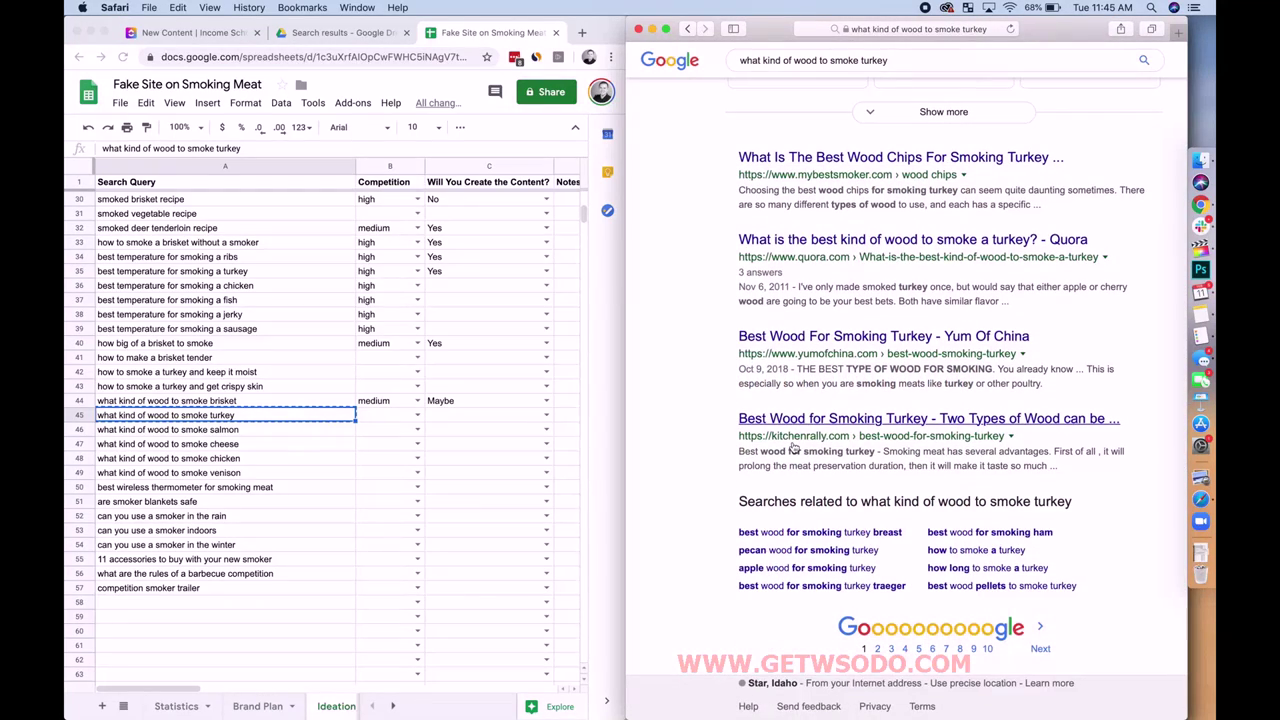
{"action": "left_click", "coordinate": [389, 406]}
{"action": "left_click", "coordinate": [390, 405]}
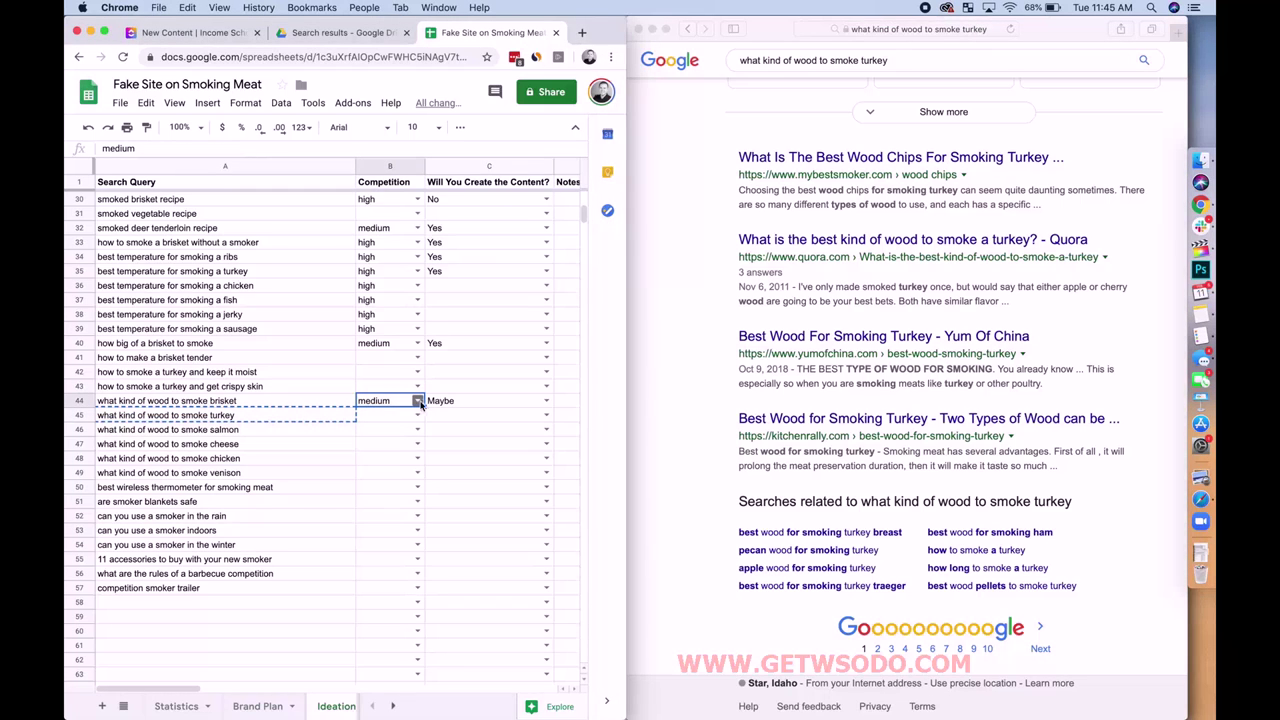
{"action": "left_click_drag", "start_coordinate": [425, 407], "coordinate": [422, 420]}
{"action": "left_click", "coordinate": [486, 401]}
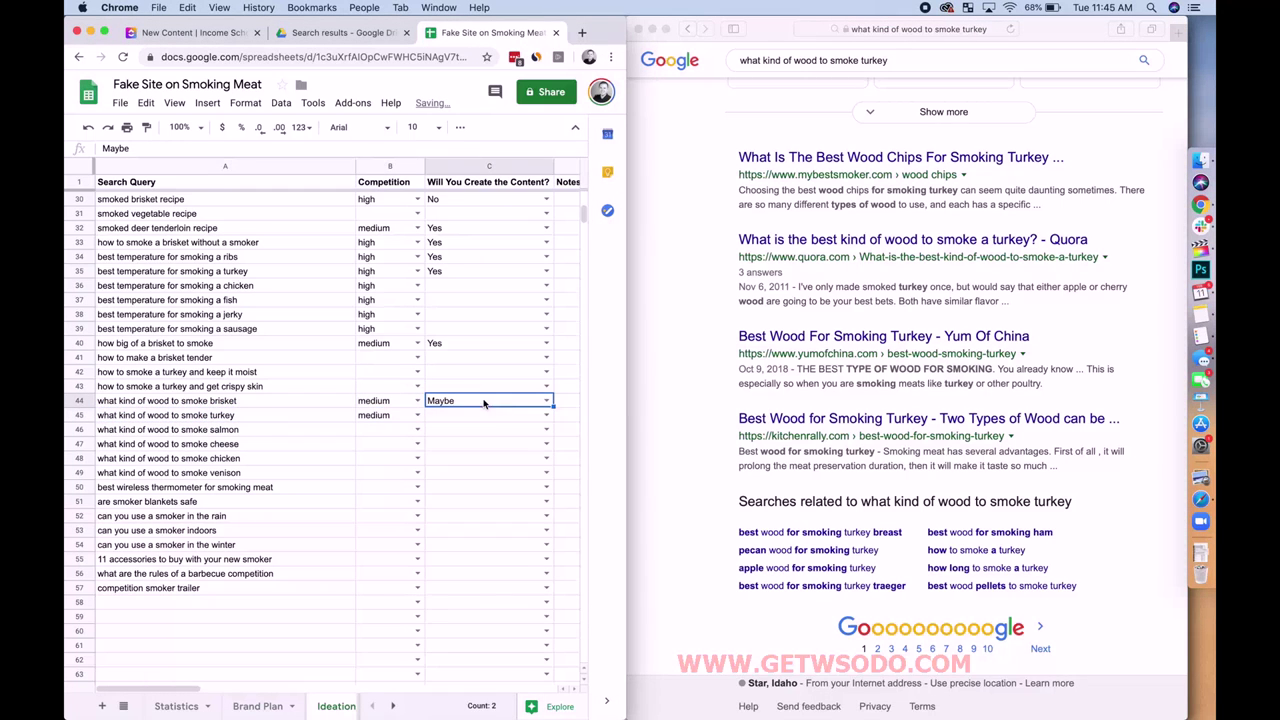
{"action": "left_click_drag", "start_coordinate": [550, 402], "coordinate": [550, 419]}
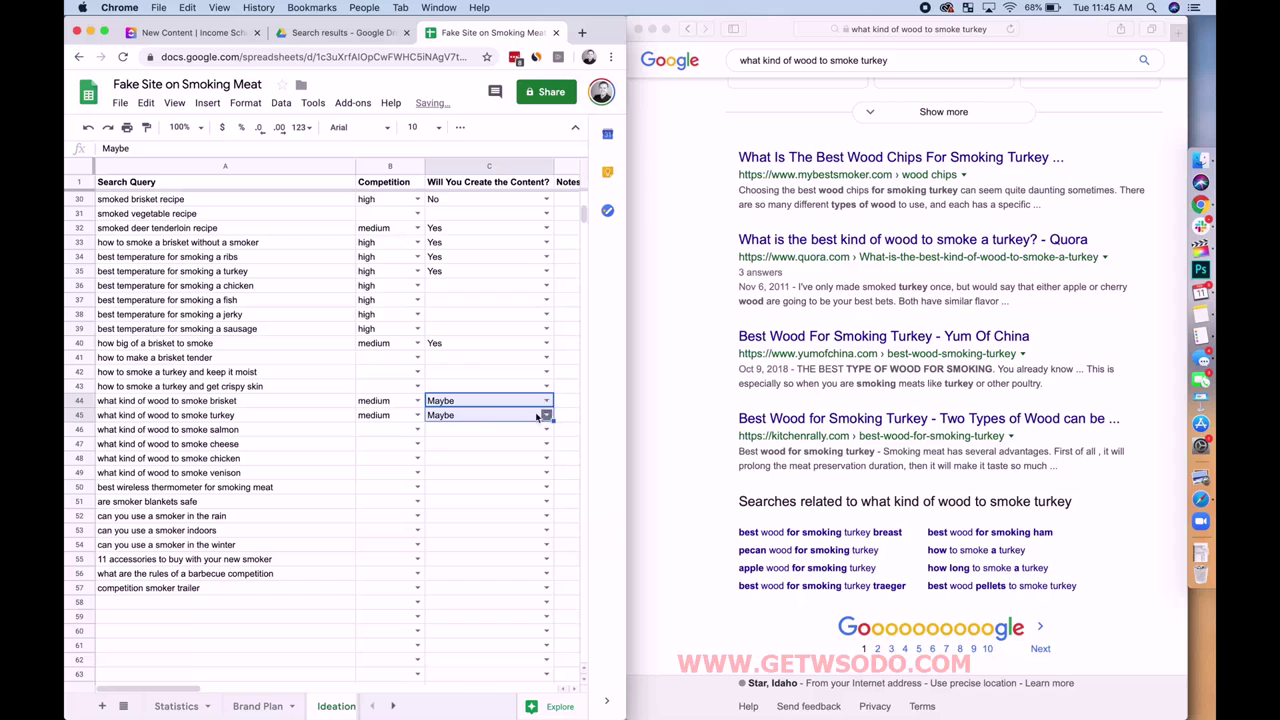
Step: Copy "what kind of wood to smoke salmon" from the spreadsheet, search Google for it in Safari, and review the results
{"action": "left_click", "coordinate": [371, 431]}
{"action": "left_click", "coordinate": [267, 450]}
{"action": "left_click", "coordinate": [268, 432]}
{"action": "key", "text": "ctrl+c"}
{"action": "scroll", "coordinate": [768, 229], "scroll_direction": "up", "scroll_amount": 10}
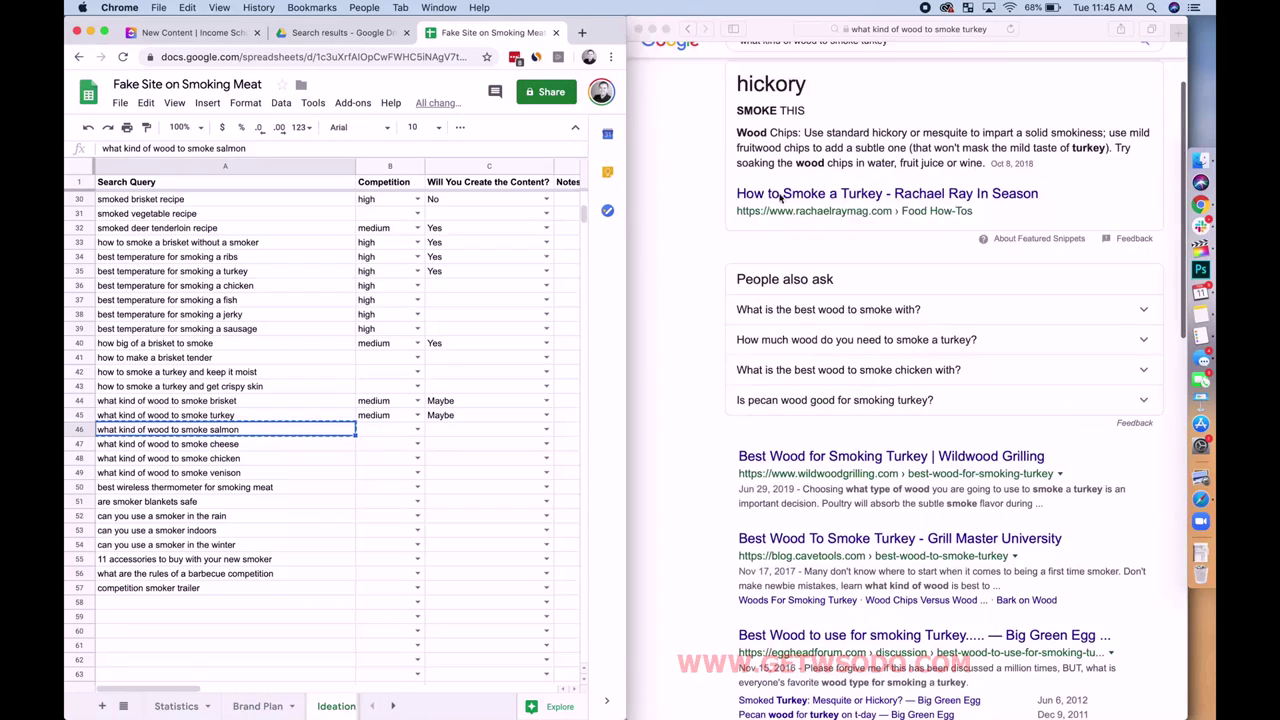
{"action": "left_click", "coordinate": [830, 74]}
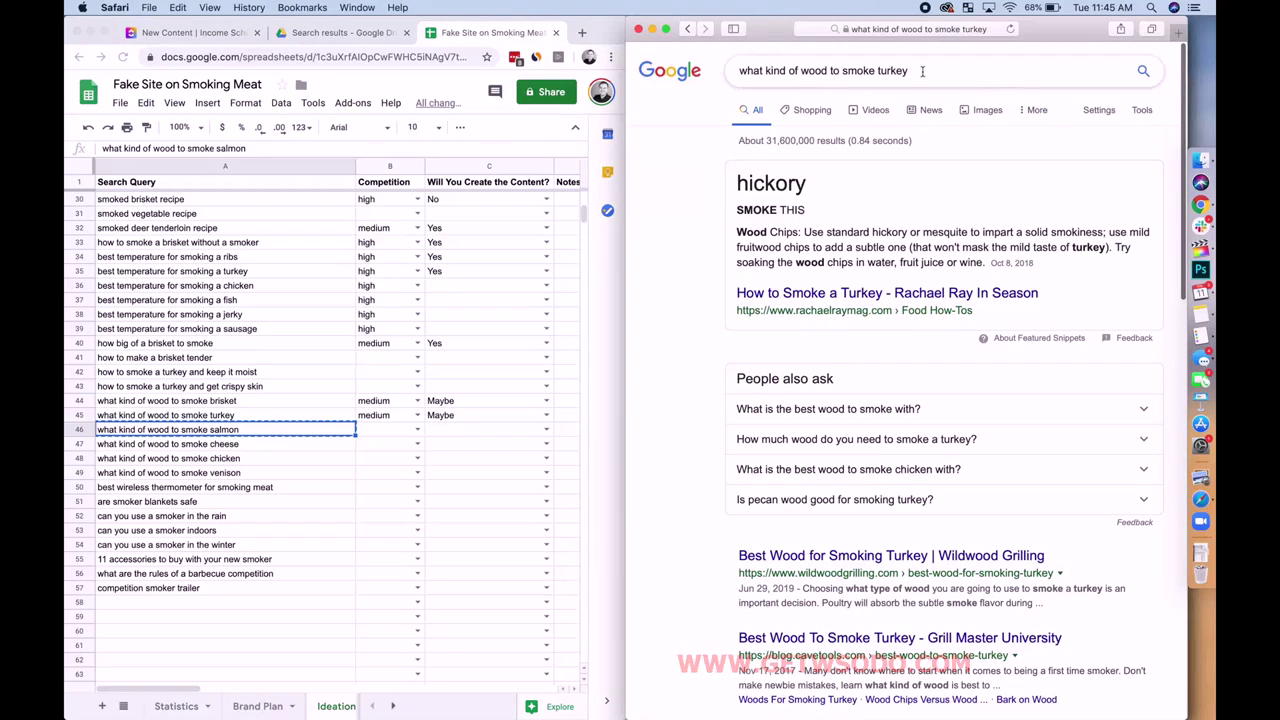
{"action": "triple_click", "coordinate": [830, 74]}
{"action": "key", "text": "super+v"}
{"action": "key", "text": "Return"}
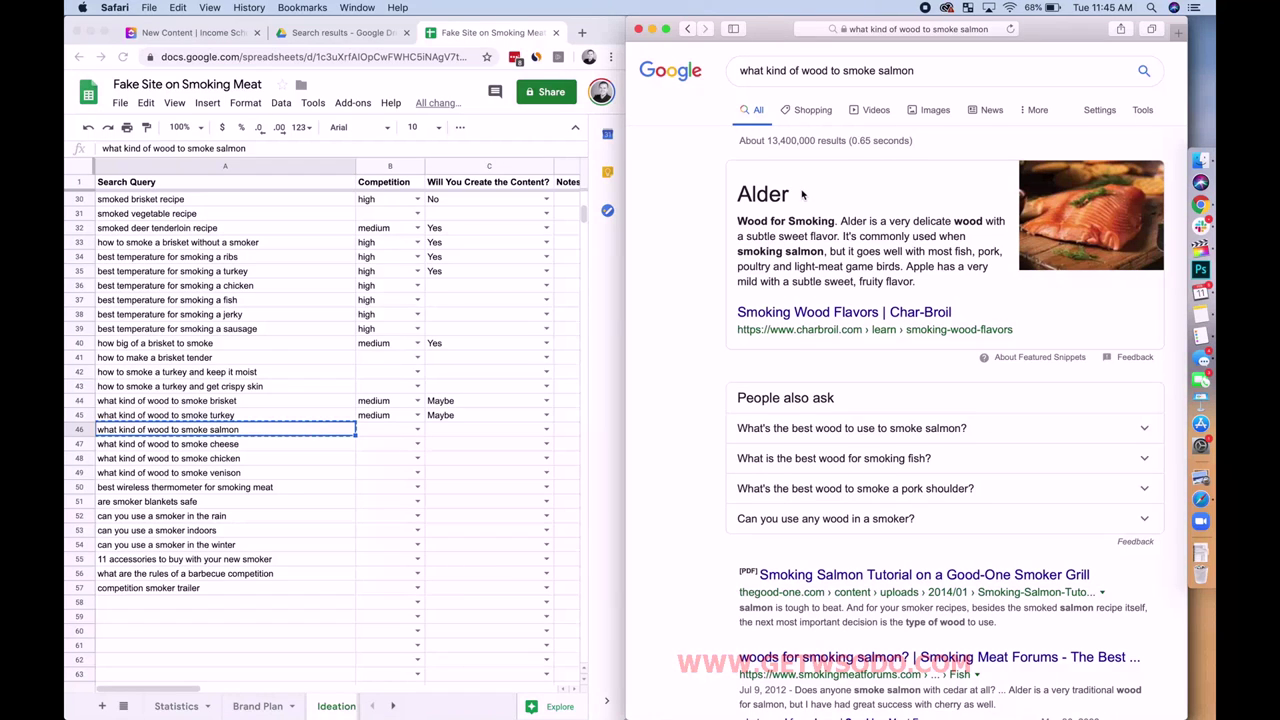
{"action": "scroll", "coordinate": [962, 401], "scroll_direction": "down", "scroll_amount": 3}
{"action": "scroll", "coordinate": [962, 401], "scroll_direction": "down", "scroll_amount": 4}
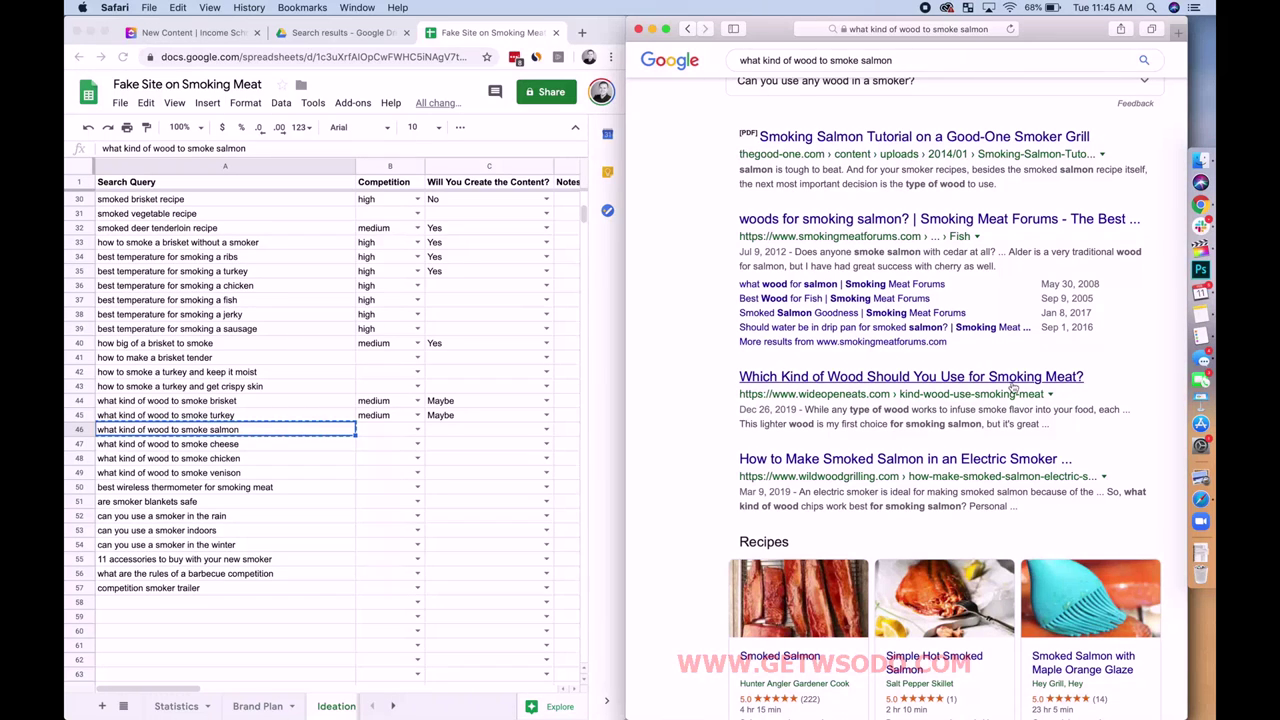
Step: In the spreadsheet, set Competition to low and "Will You Create the Content?" to Yes for the "what kind of wood to smoke salmon" query
{"action": "left_click", "coordinate": [414, 433]}
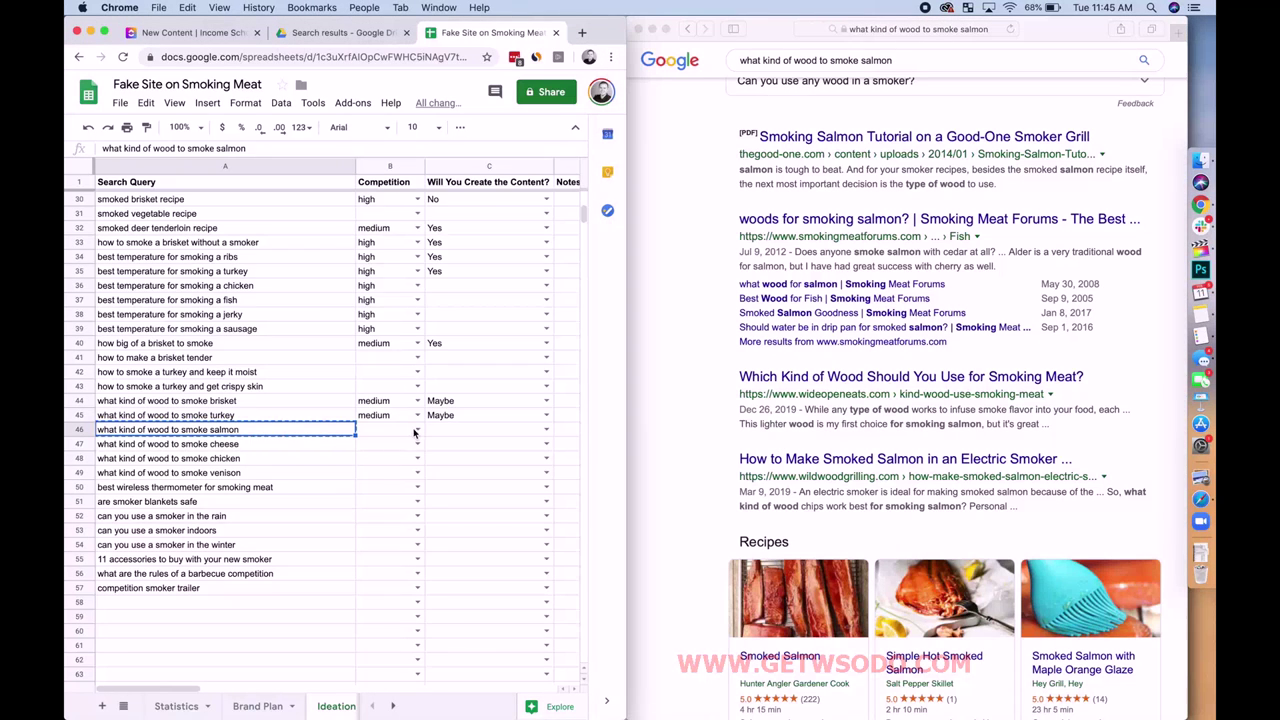
{"action": "left_click", "coordinate": [417, 429]}
{"action": "left_click", "coordinate": [385, 461]}
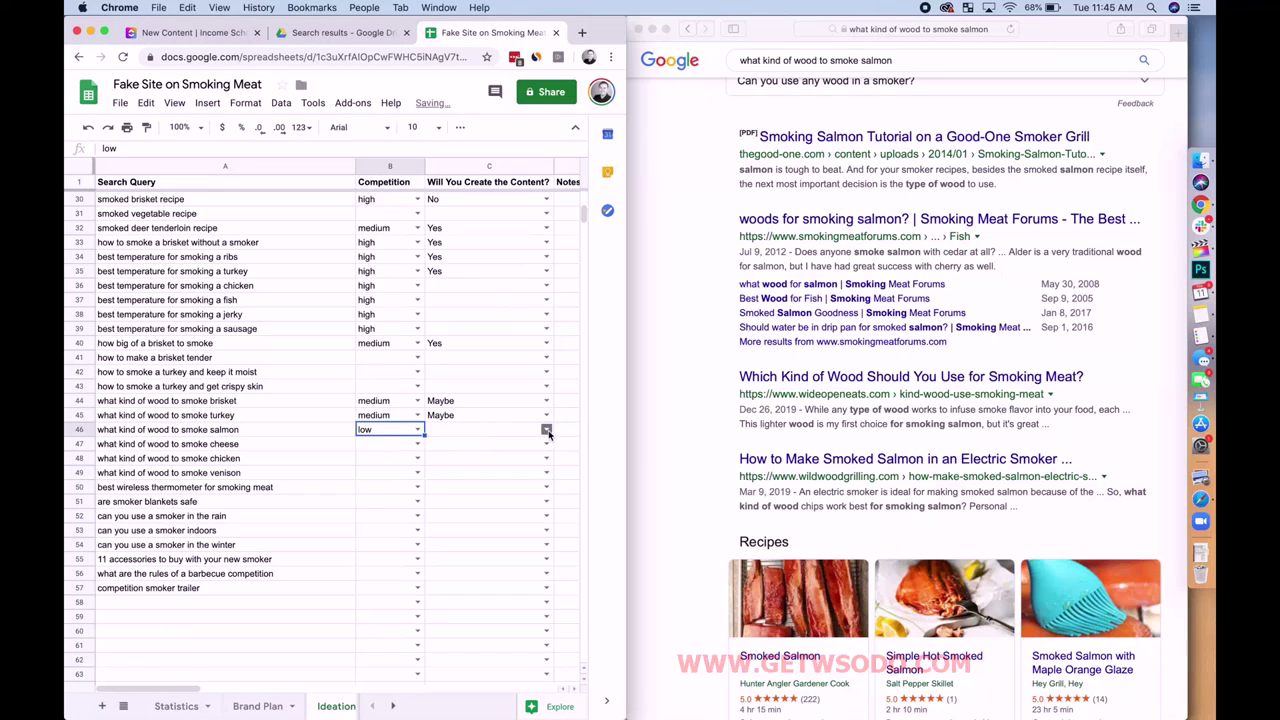
{"action": "left_click", "coordinate": [546, 429]}
{"action": "left_click", "coordinate": [508, 481]}
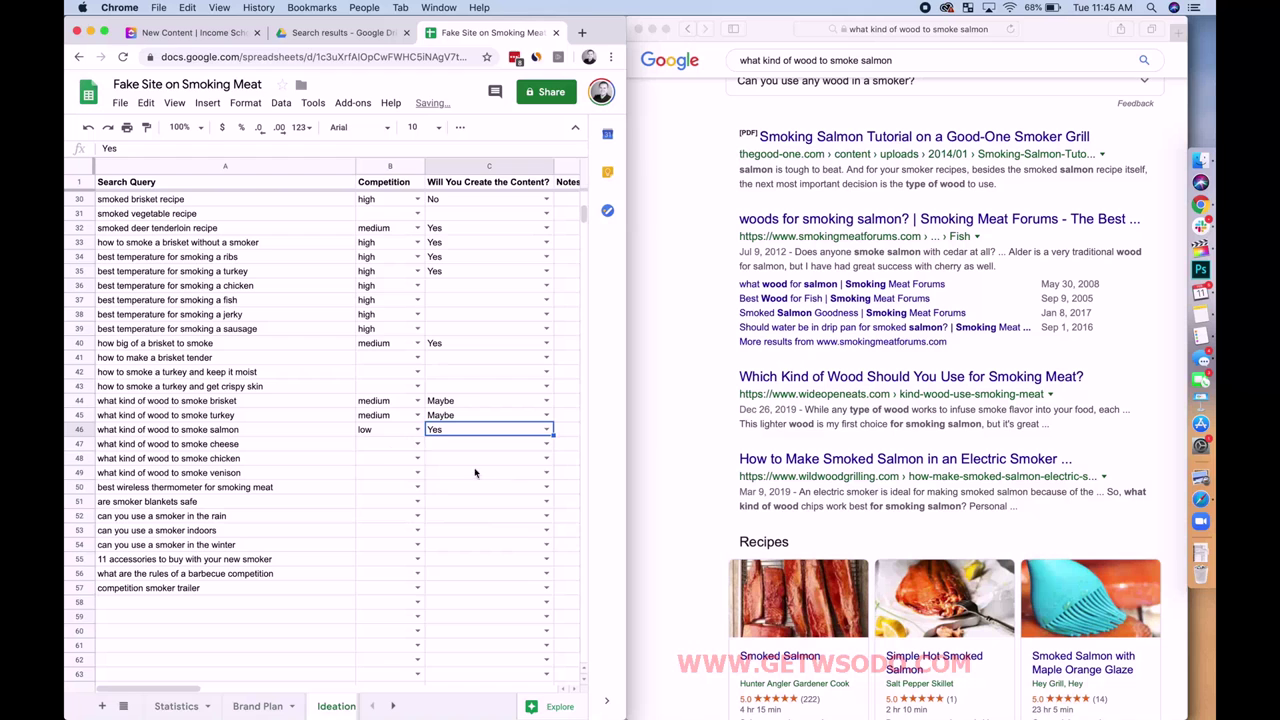
Step: Copy "what kind of wood to smoke cheese" from the spreadsheet, search Google for it in Safari, and review the competing pages
{"action": "left_click", "coordinate": [350, 447]}
{"action": "key", "text": "super+c"}
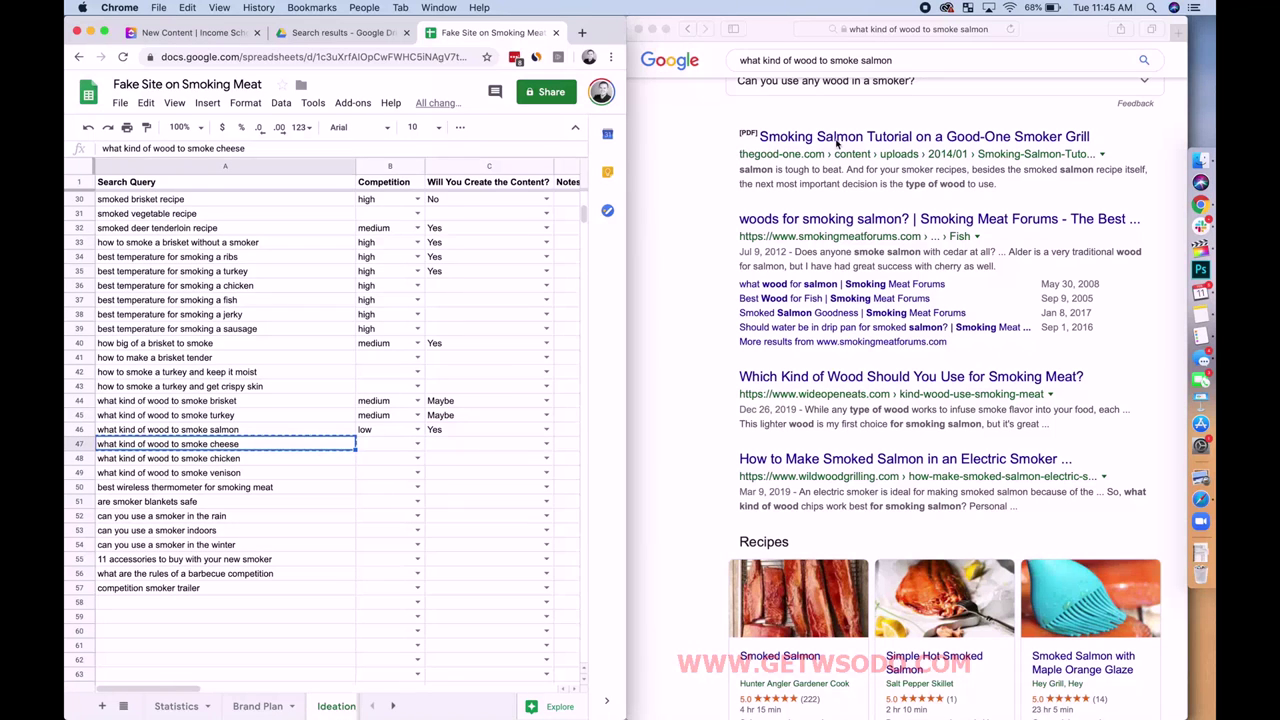
{"action": "scroll", "coordinate": [930, 72], "scroll_direction": "up", "scroll_amount": 10}
{"action": "left_click", "coordinate": [925, 70]}
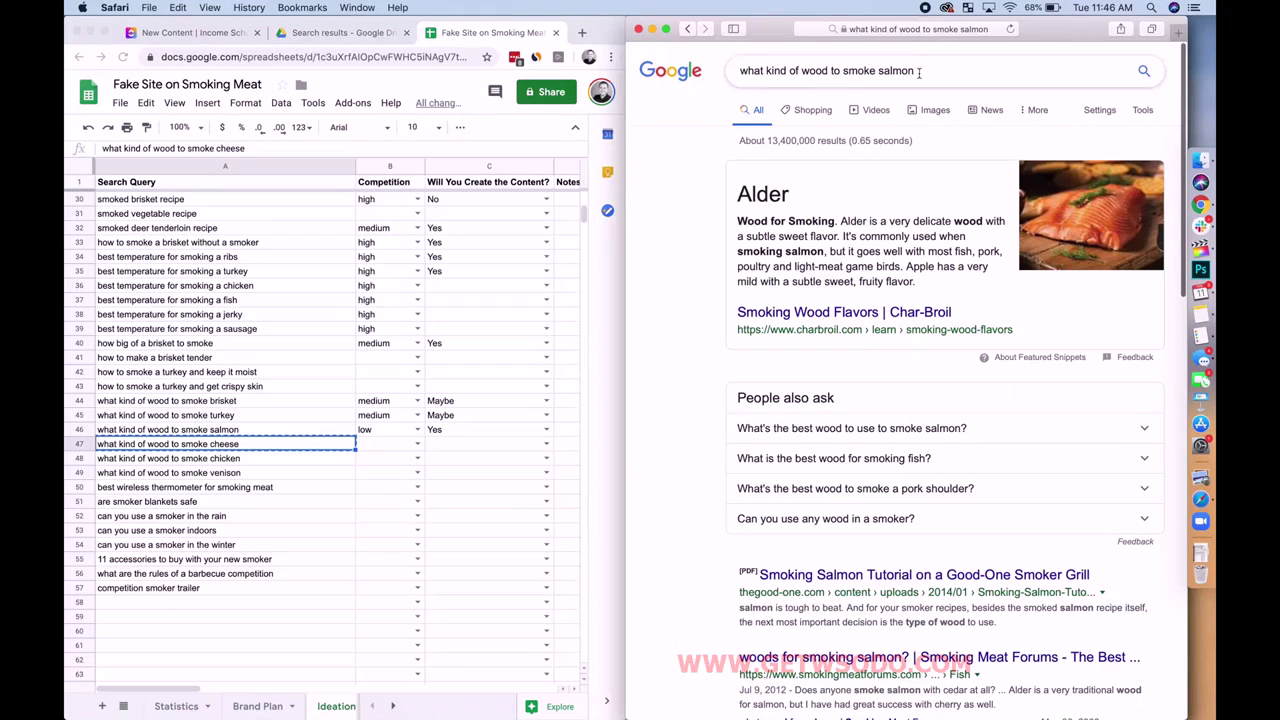
{"action": "key", "text": "super+a"}
{"action": "key", "text": "super+v"}
{"action": "key", "text": "Return"}
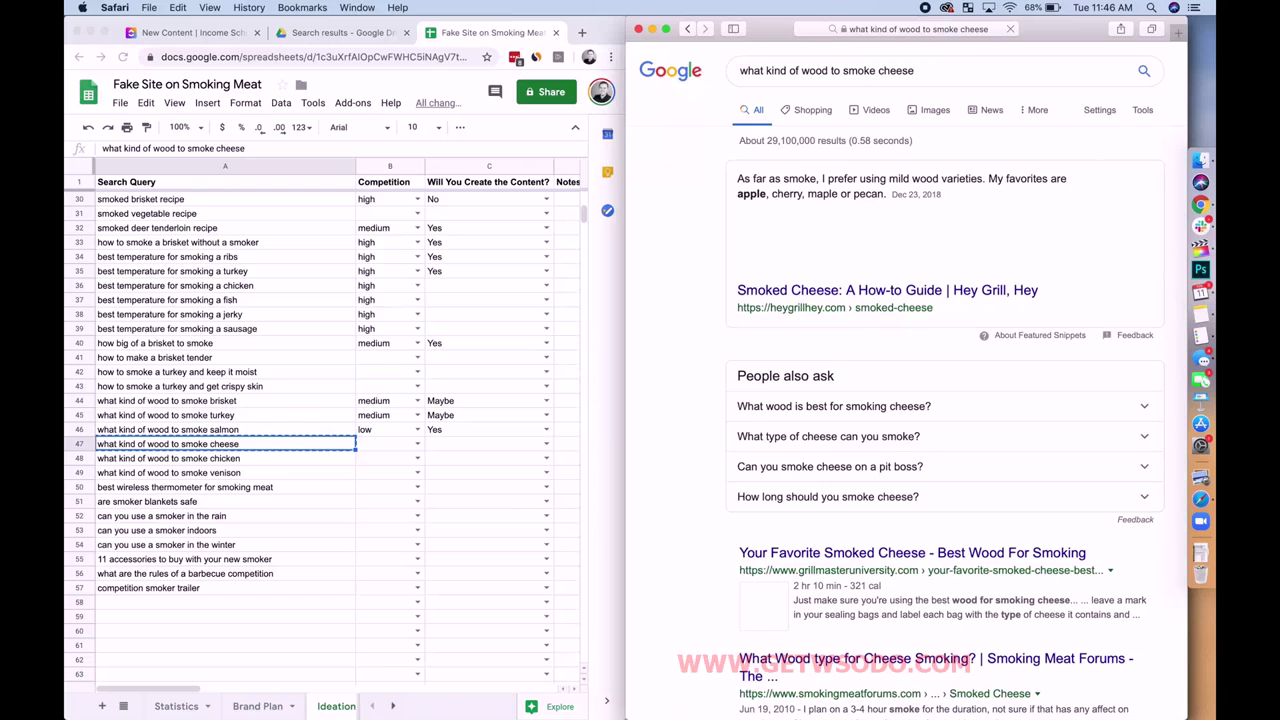
{"action": "scroll", "coordinate": [714, 316], "scroll_direction": "down", "scroll_amount": 2}
{"action": "scroll", "coordinate": [714, 316], "scroll_direction": "down", "scroll_amount": 1}
{"action": "scroll", "coordinate": [714, 316], "scroll_direction": "down", "scroll_amount": 5}
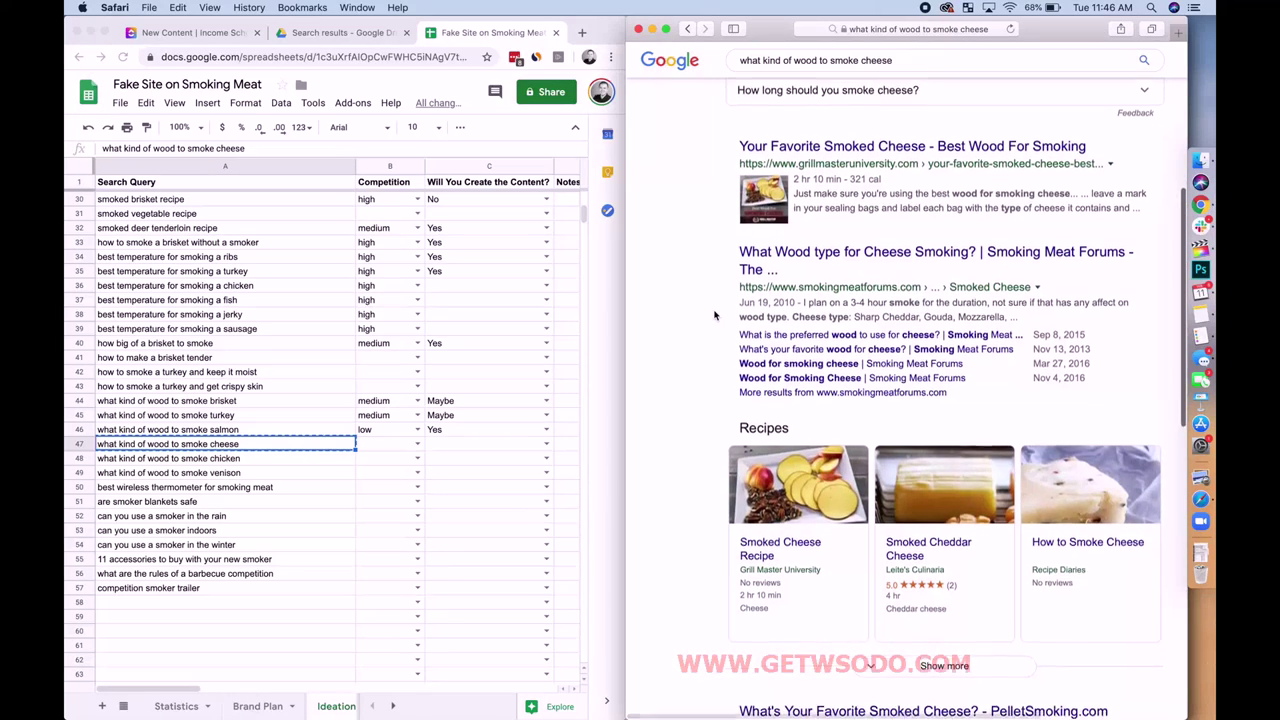
{"action": "scroll", "coordinate": [714, 316], "scroll_direction": "down", "scroll_amount": 2}
{"action": "scroll", "coordinate": [810, 243], "scroll_direction": "down", "scroll_amount": 8}
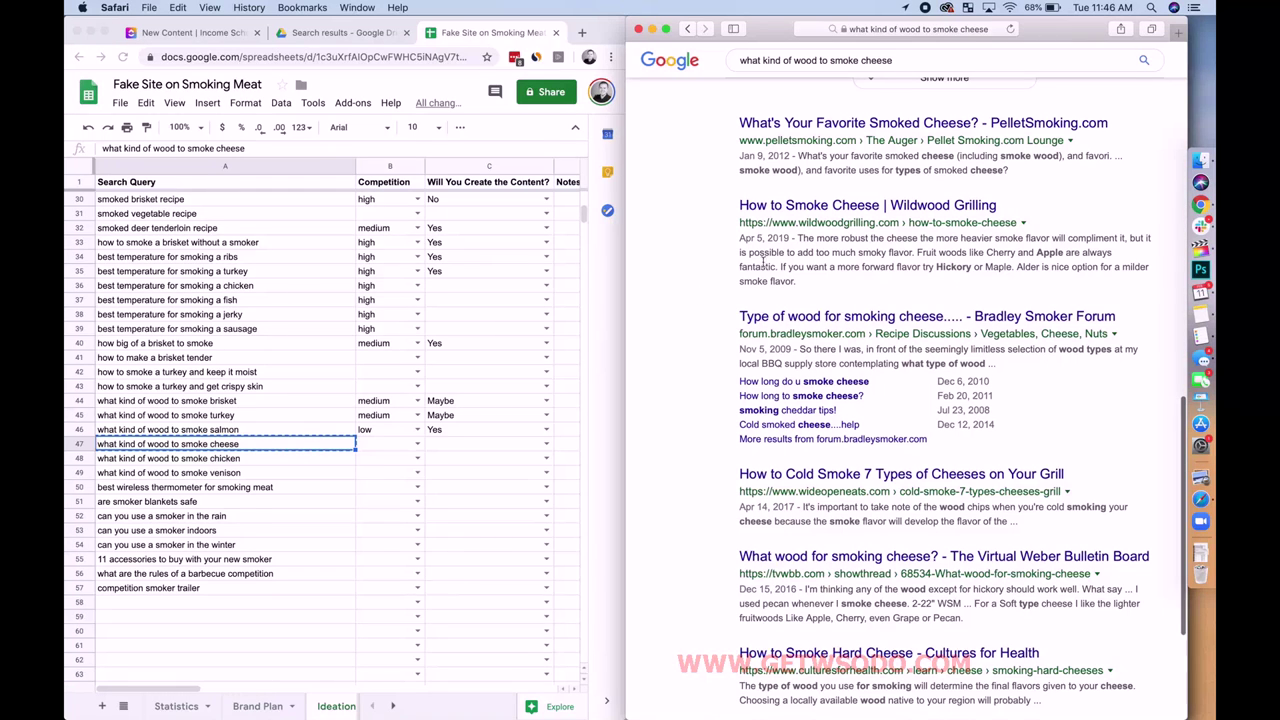
Step: Fill the salmon row's low Competition down to the cheese query, and its Yes decision down through the cheese and chicken queries
{"action": "left_click", "coordinate": [405, 428]}
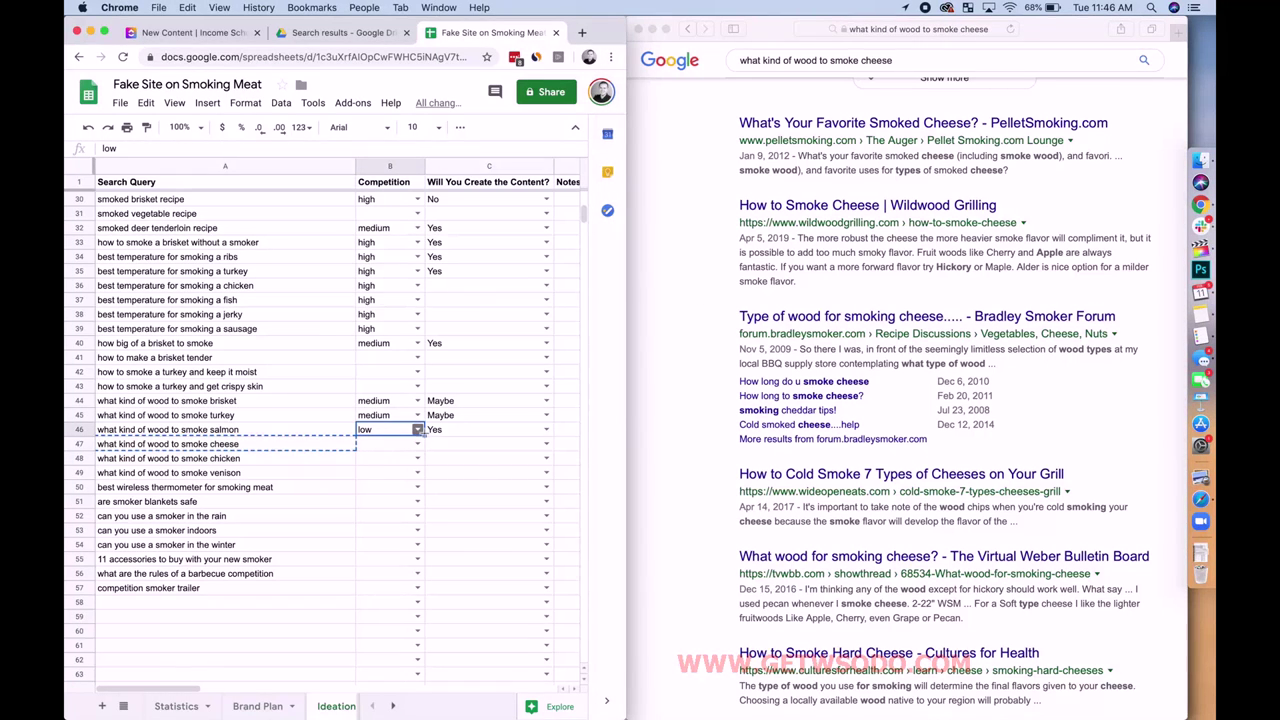
{"action": "left_click_drag", "start_coordinate": [425, 433], "coordinate": [421, 446]}
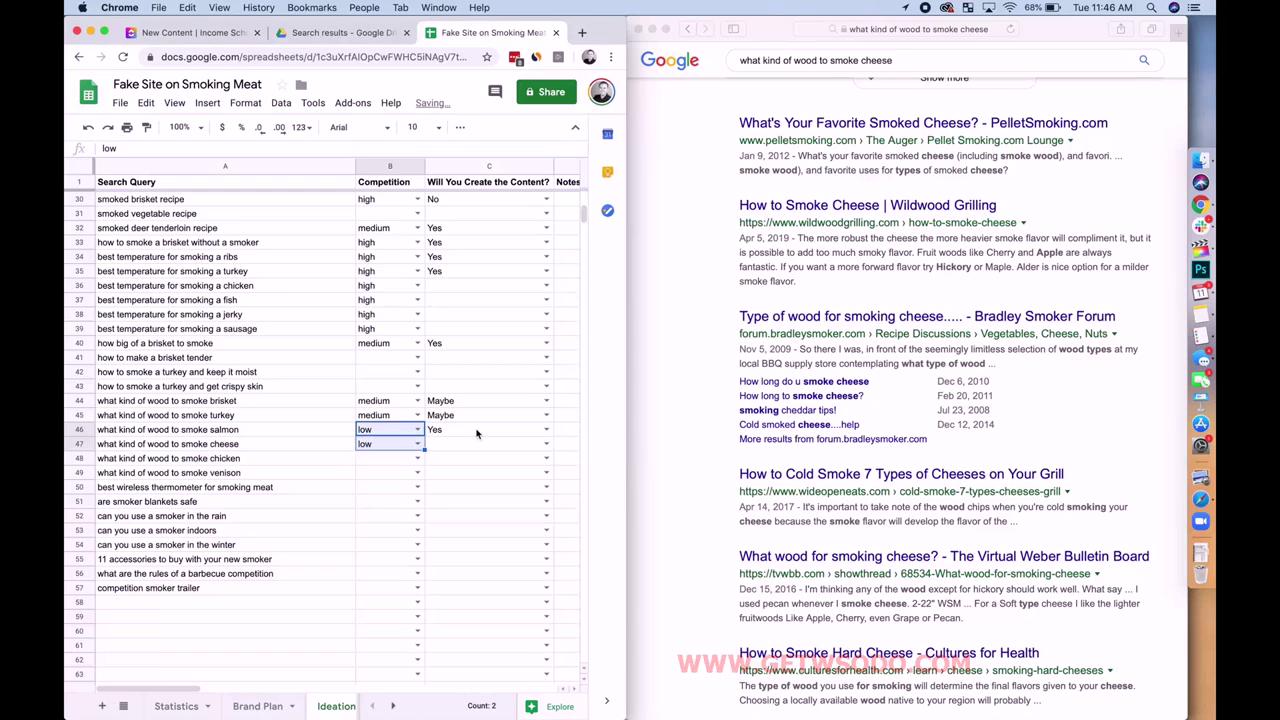
{"action": "left_click", "coordinate": [478, 432]}
{"action": "left_click_drag", "start_coordinate": [552, 434], "coordinate": [550, 461]}
{"action": "left_click", "coordinate": [376, 458]}
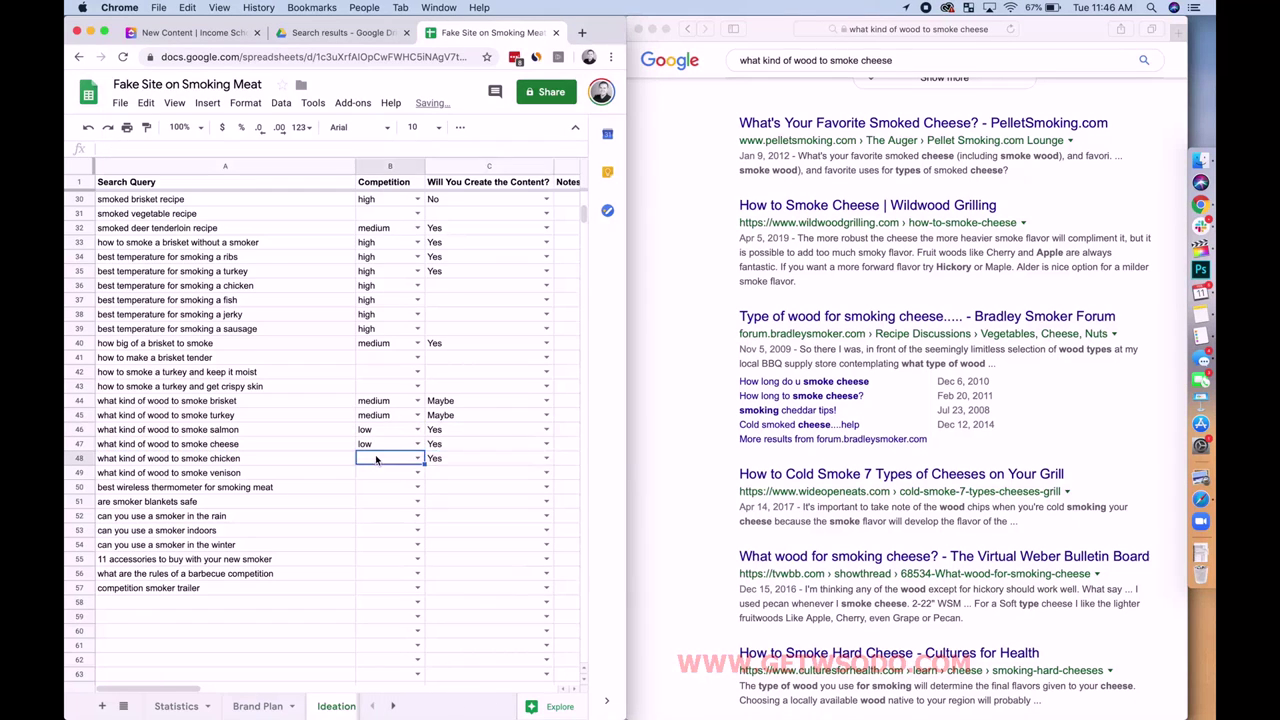
Step: Copy "what kind of wood to smoke chicken" from the spreadsheet, search Google for it in Safari, and review the results
{"action": "left_click", "coordinate": [266, 461]}
{"action": "key", "text": "super+c"}
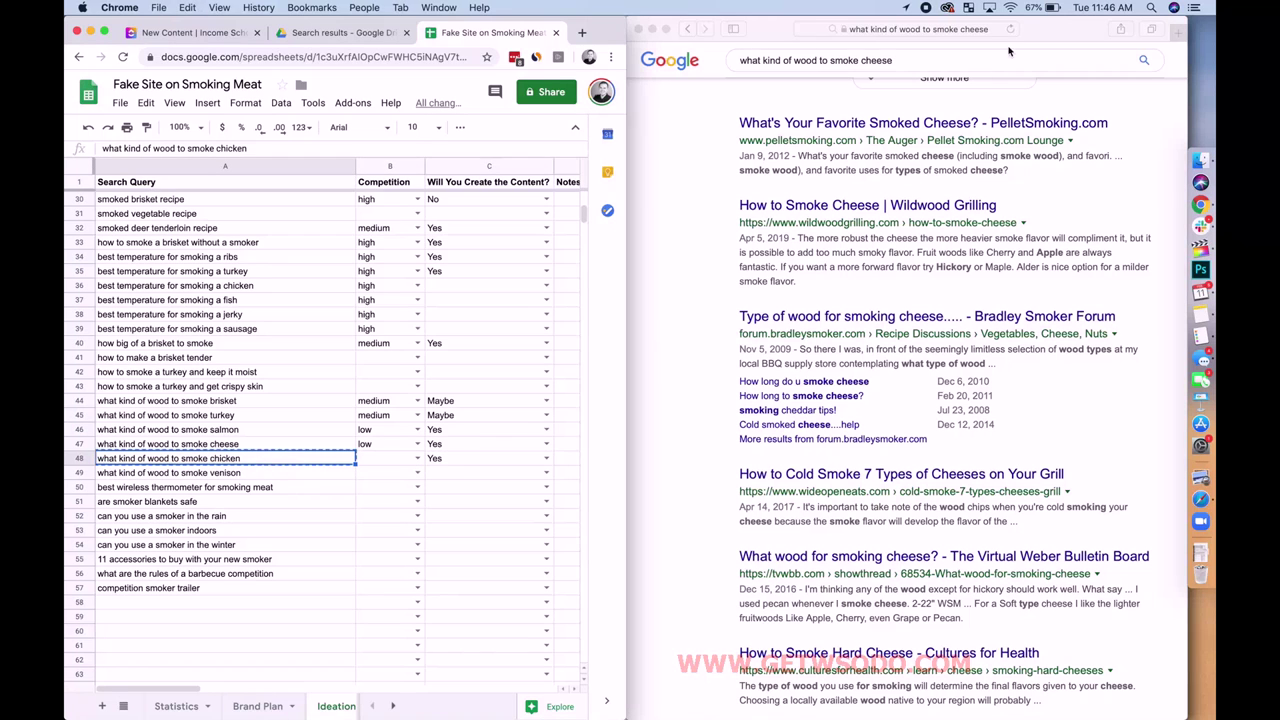
{"action": "left_click", "coordinate": [909, 59]}
{"action": "key", "text": "super+a"}
{"action": "key", "text": "super+v"}
{"action": "key", "text": "Return"}
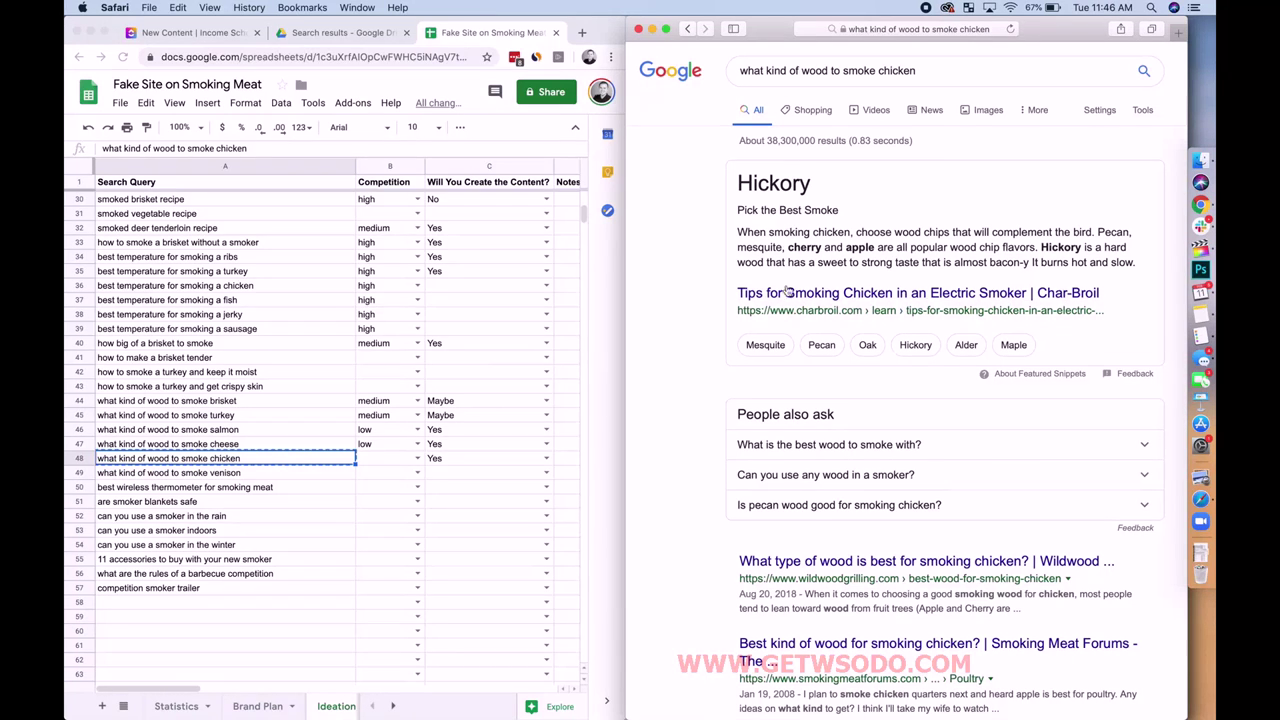
{"action": "scroll", "coordinate": [768, 316], "scroll_direction": "down", "scroll_amount": 5}
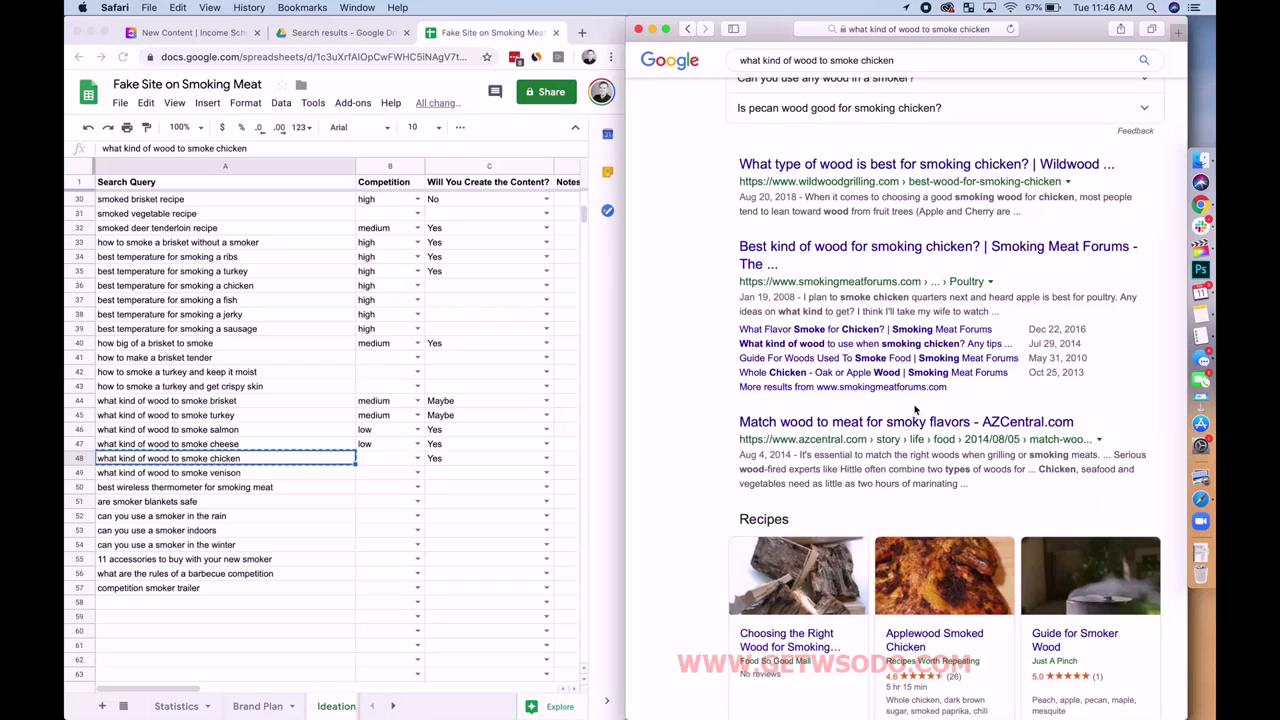
{"action": "scroll", "coordinate": [850, 372], "scroll_direction": "down", "scroll_amount": 1}
{"action": "scroll", "coordinate": [850, 372], "scroll_direction": "down", "scroll_amount": 3}
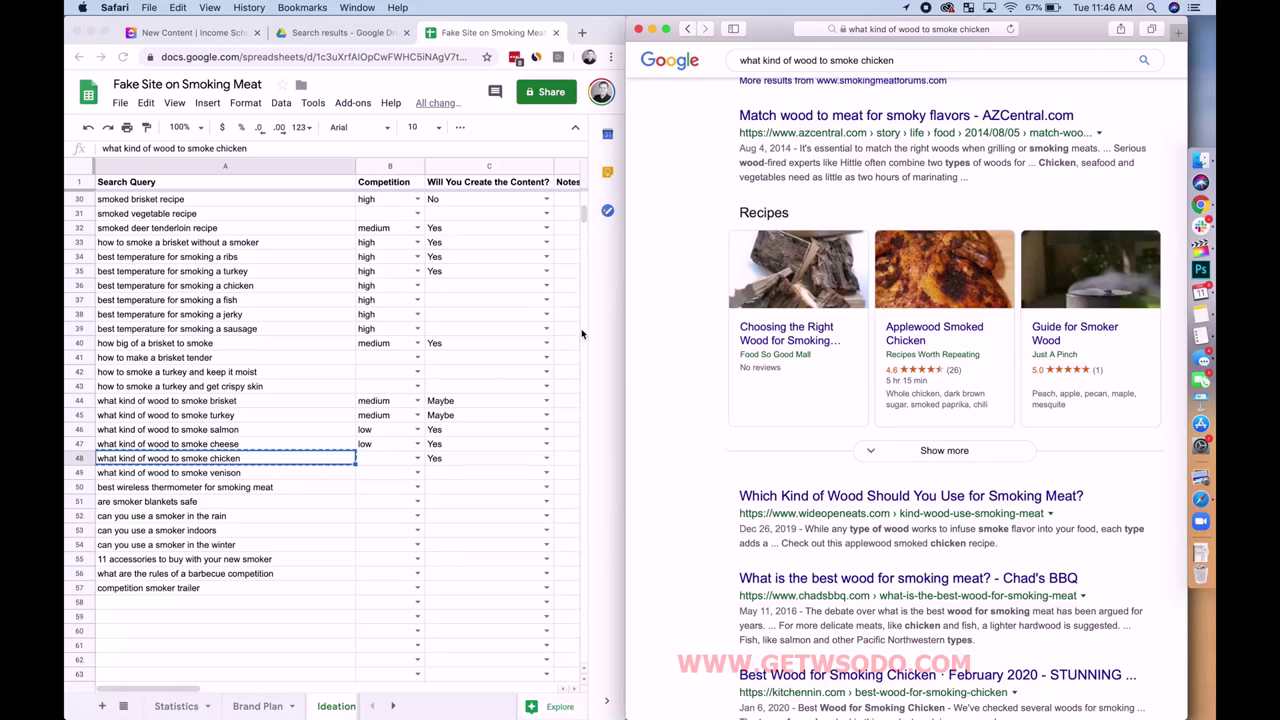
Step: Set Competition to low for the "what kind of wood to smoke chicken" query in the spreadsheet
{"action": "left_click", "coordinate": [408, 446]}
{"action": "left_click", "coordinate": [400, 444]}
{"action": "left_click", "coordinate": [417, 444]}
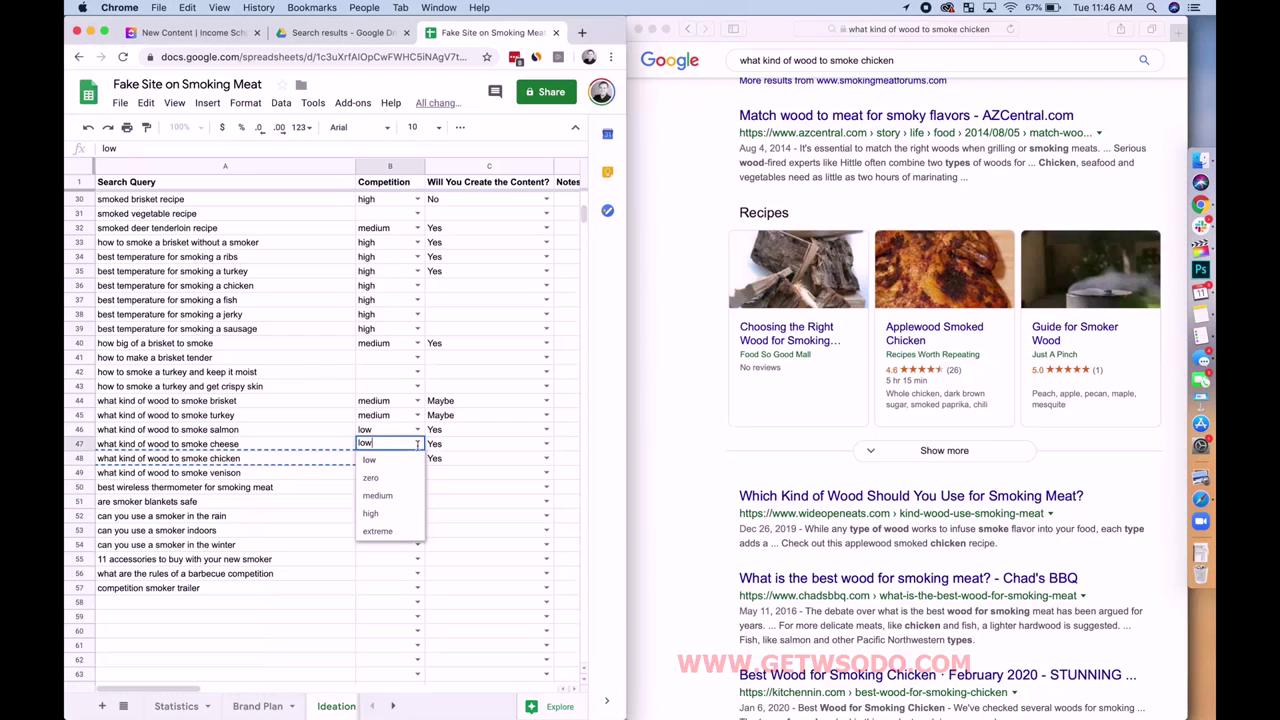
{"action": "left_click", "coordinate": [401, 463]}
{"action": "left_click", "coordinate": [404, 459]}
{"action": "left_click", "coordinate": [416, 458]}
{"action": "left_click", "coordinate": [370, 492]}
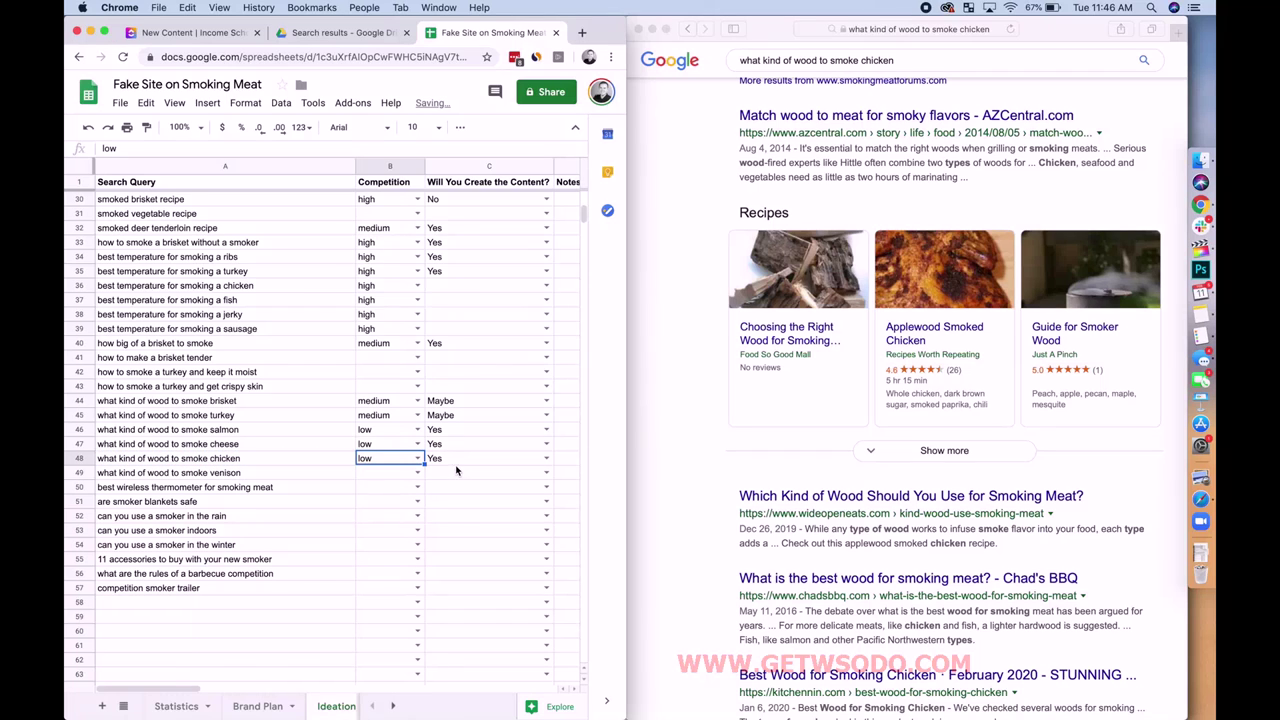
Step: Set Competition to high and "Will You Create the Content?" to Yes for the "best wireless thermometer for smoking meat" query
{"action": "left_click", "coordinate": [337, 477]}
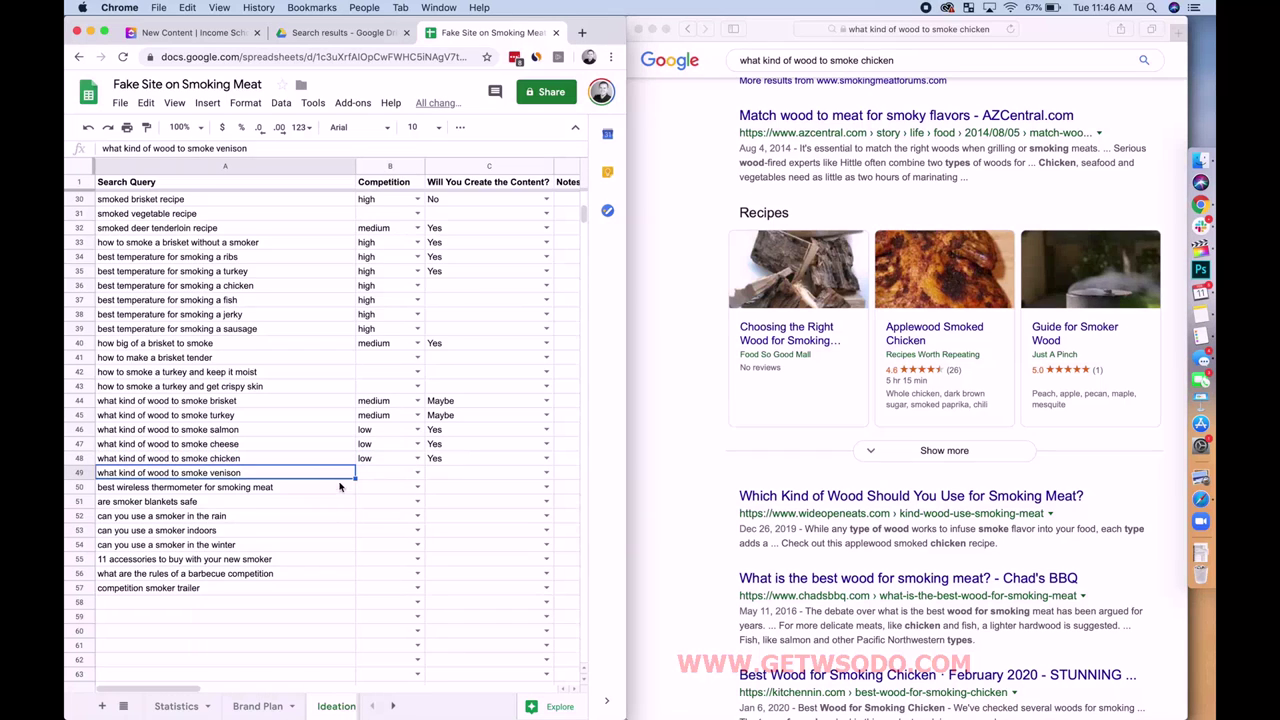
{"action": "left_click", "coordinate": [337, 488]}
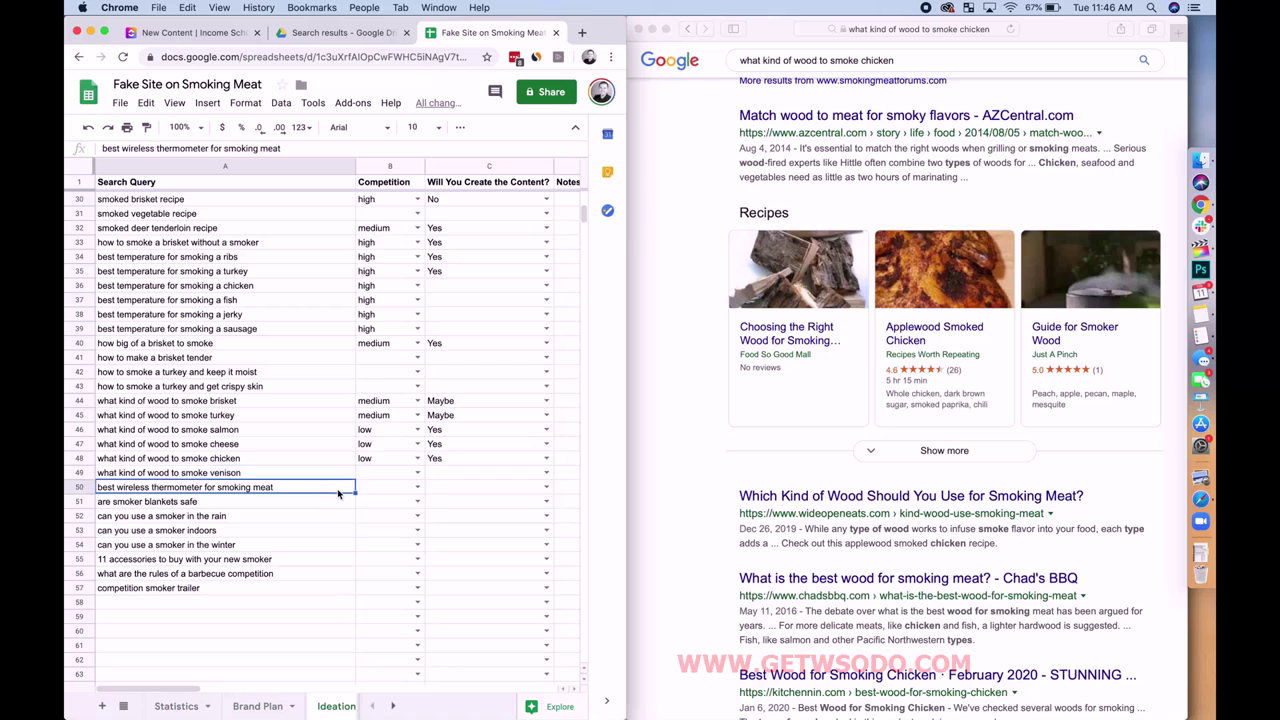
{"action": "left_click", "coordinate": [417, 488]}
{"action": "left_click", "coordinate": [383, 557]}
{"action": "left_click", "coordinate": [546, 487]}
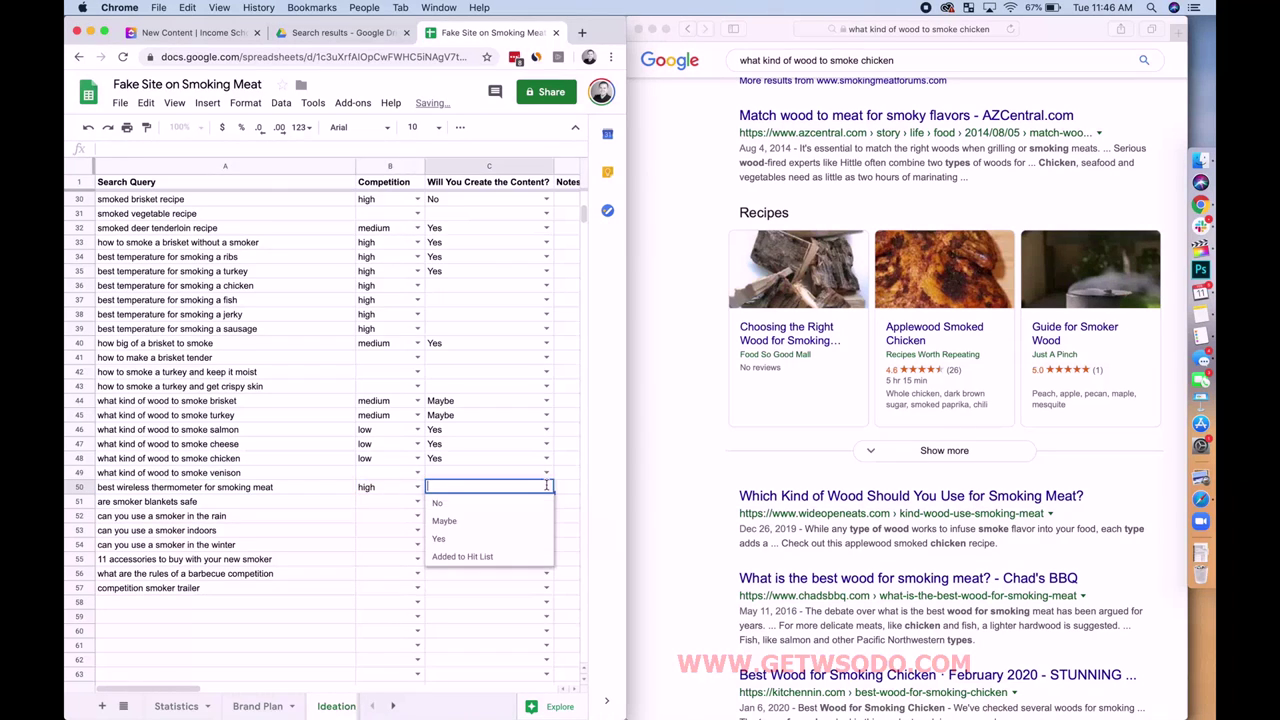
{"action": "left_click", "coordinate": [513, 540]}
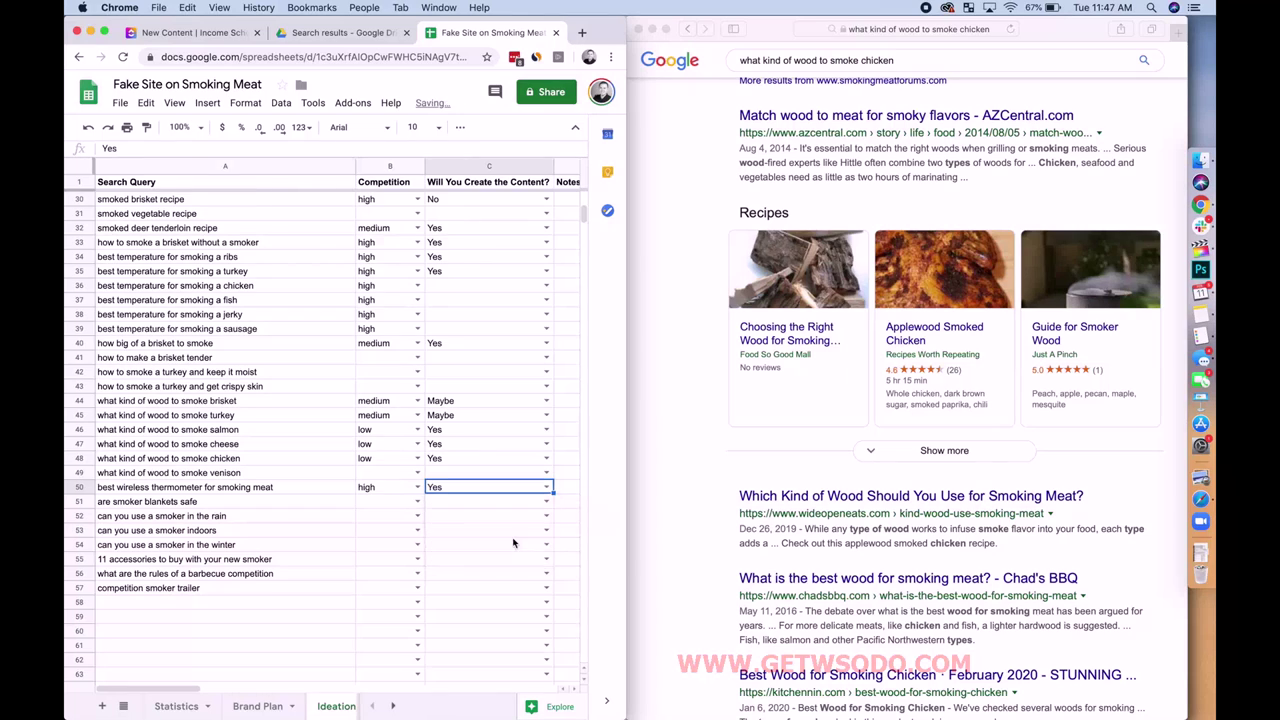
{"action": "left_click", "coordinate": [472, 506]}
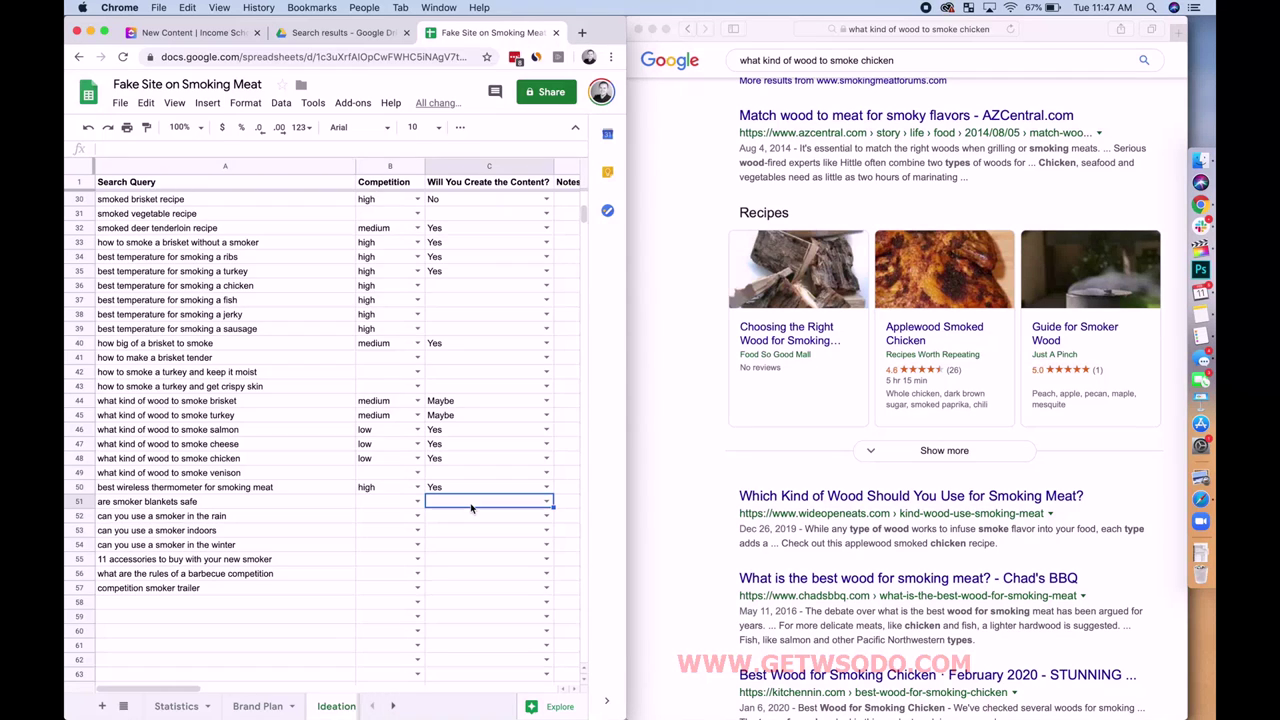
{"action": "scroll", "coordinate": [471, 508], "scroll_direction": "down", "scroll_amount": 3}
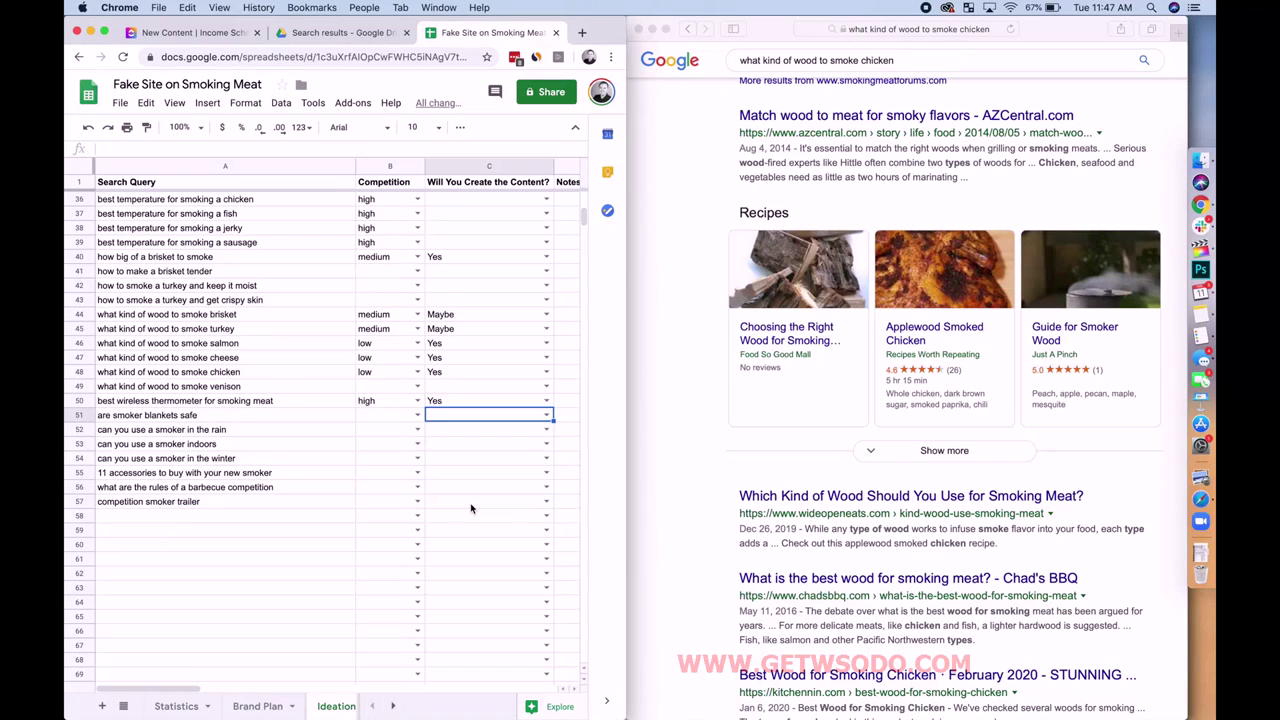
{"action": "scroll", "coordinate": [471, 508], "scroll_direction": "down", "scroll_amount": 1}
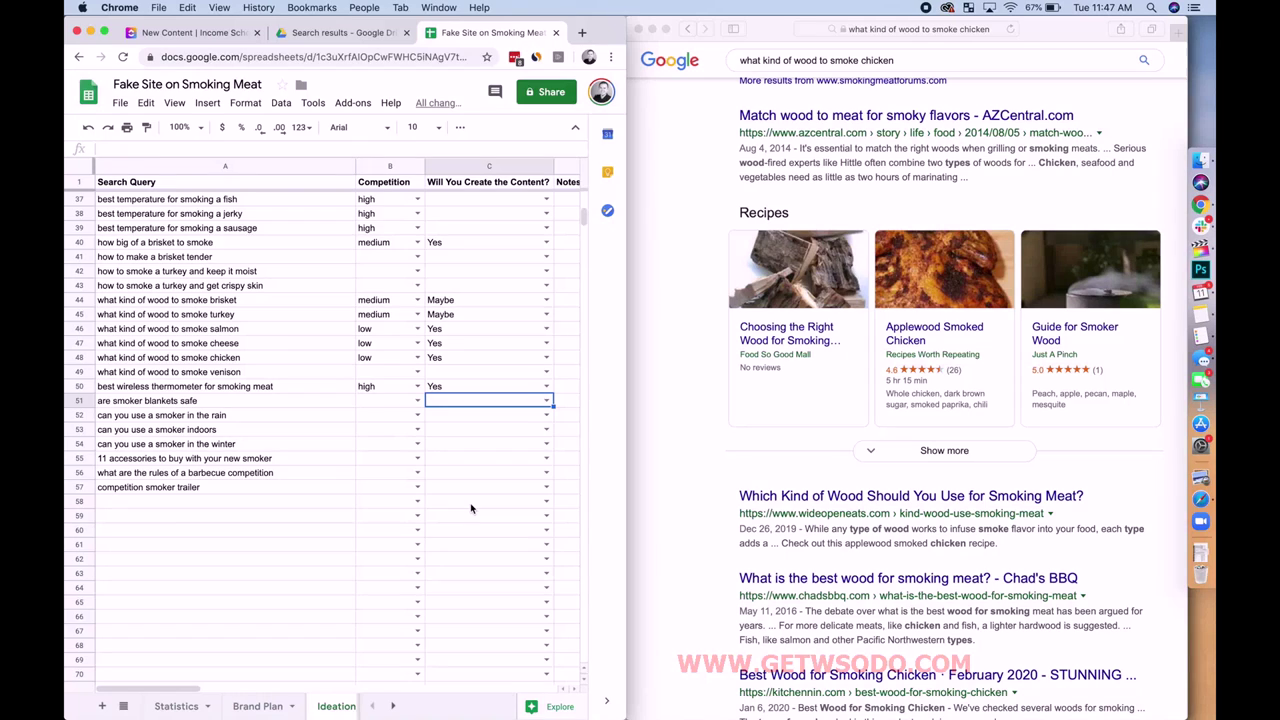
{"action": "scroll", "coordinate": [471, 508], "scroll_direction": "down", "scroll_amount": 1}
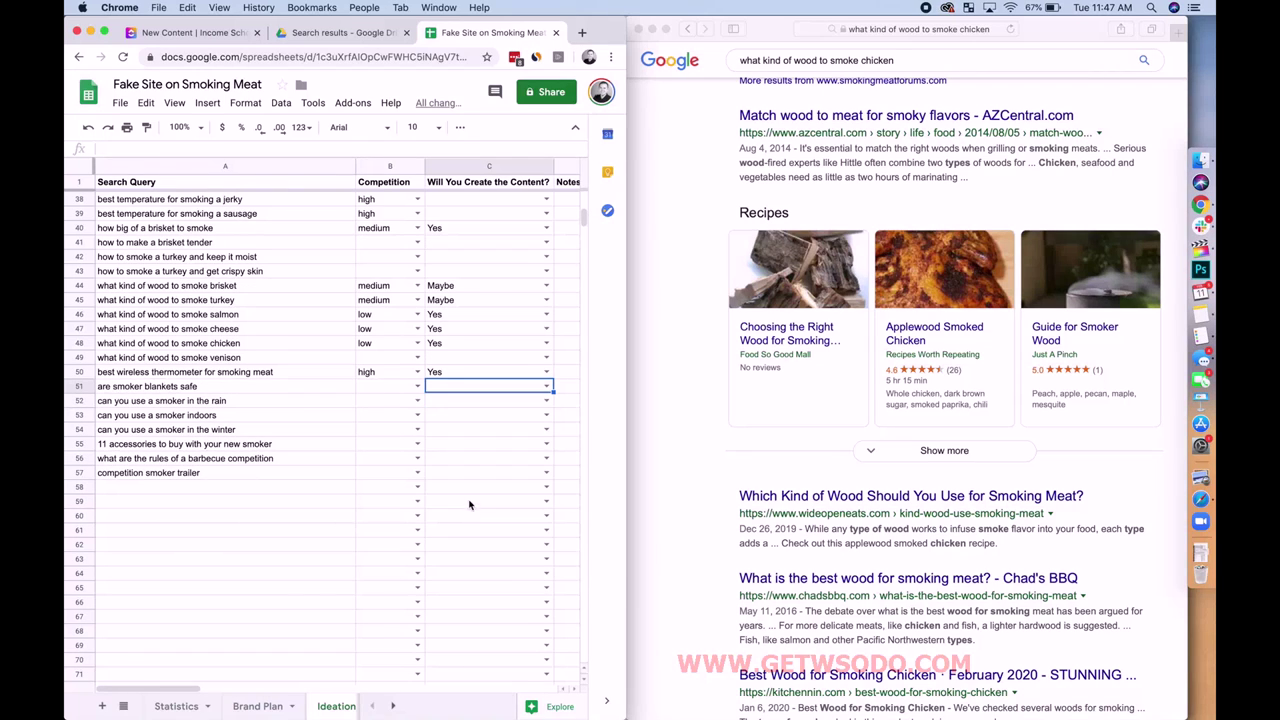
Step: Set Competition to low and "Will You Create the Content?" to Yes for the "are smoker blankets safe" query
{"action": "left_click", "coordinate": [270, 388]}
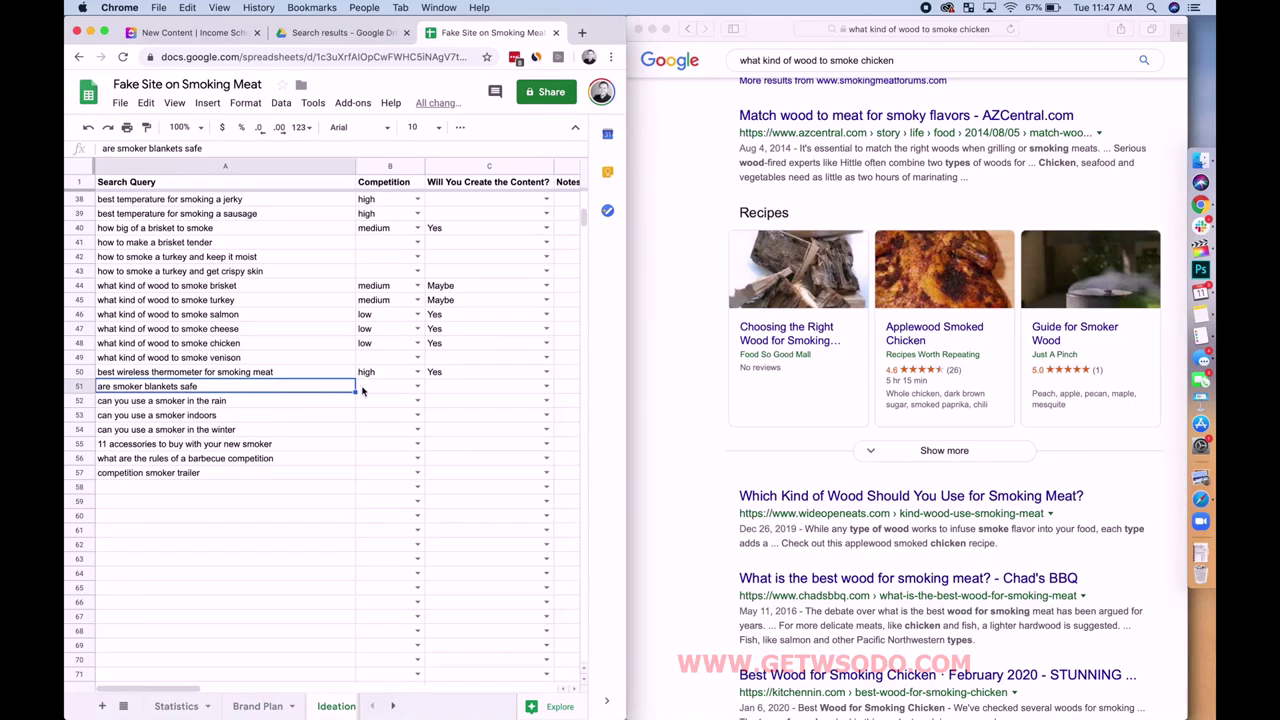
{"action": "left_click", "coordinate": [415, 387]}
{"action": "left_click", "coordinate": [385, 404]}
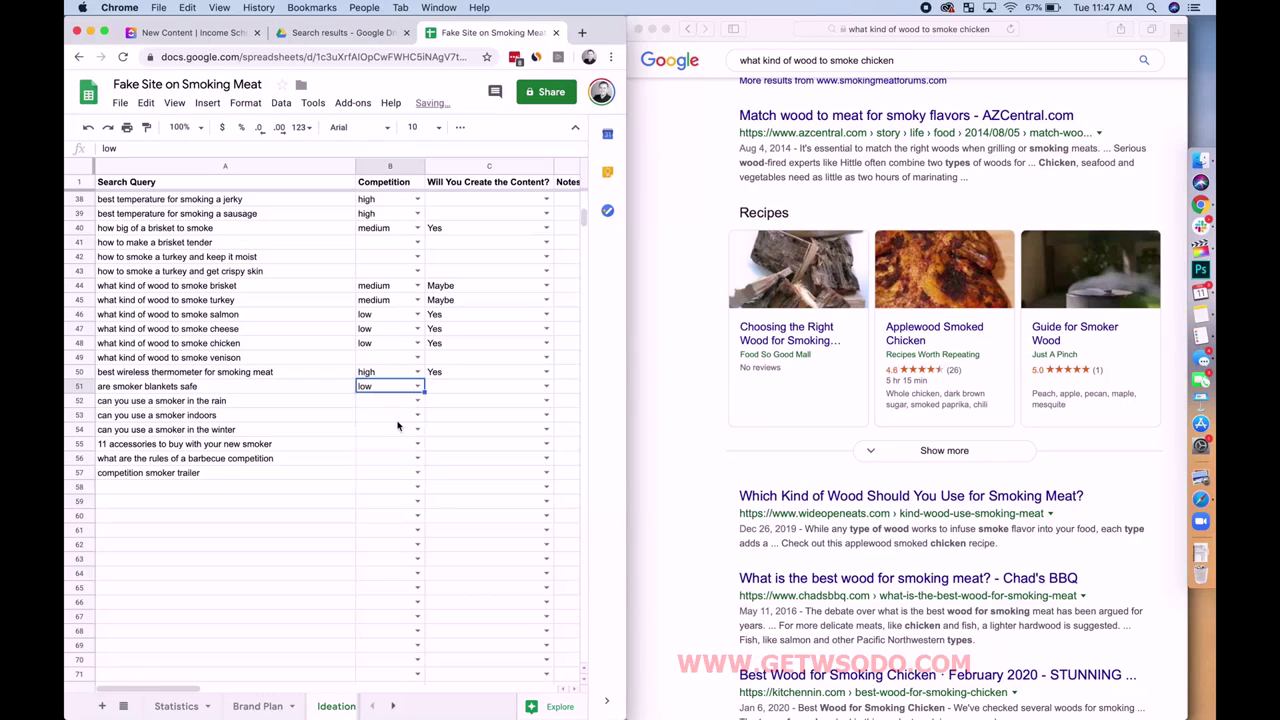
{"action": "left_click", "coordinate": [546, 387]}
{"action": "left_click", "coordinate": [517, 439]}
Step: Copy "can you use a smoker in the rain" from the spreadsheet, search Google for it in Safari, and review the results
{"action": "left_click", "coordinate": [382, 404]}
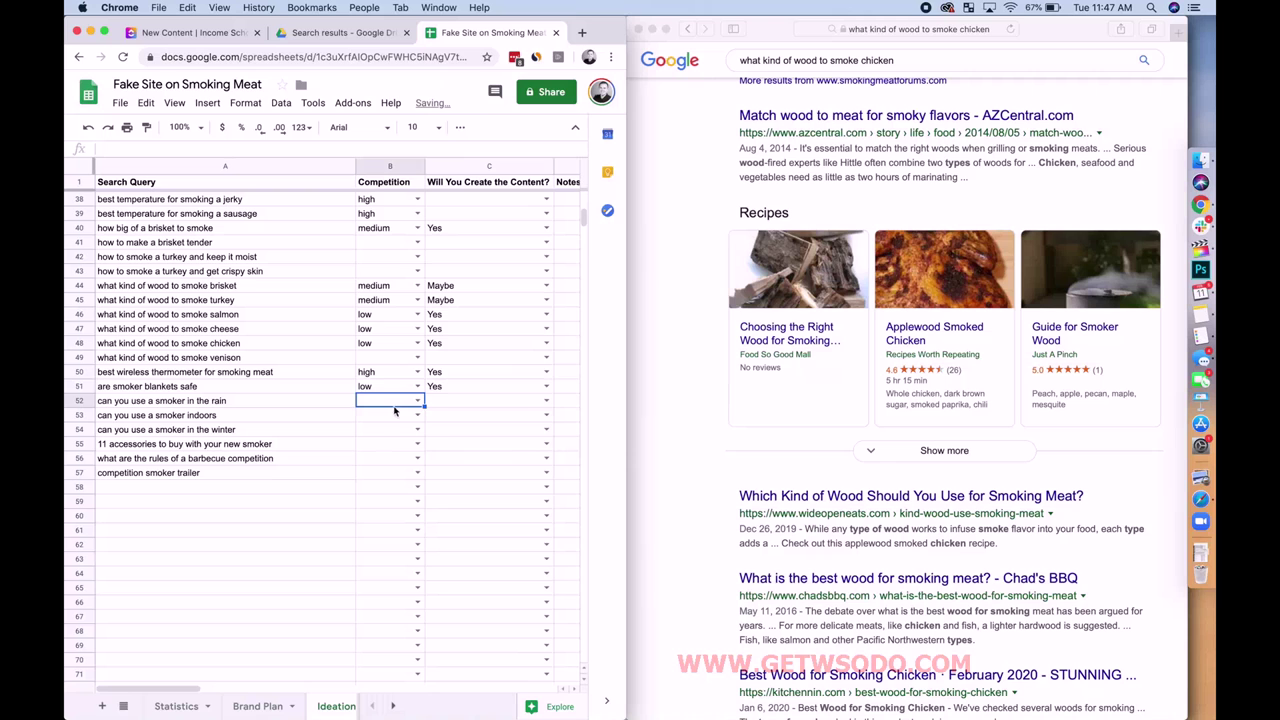
{"action": "left_click", "coordinate": [280, 408]}
{"action": "key", "text": "super+c"}
{"action": "scroll", "coordinate": [900, 300], "scroll_direction": "up", "scroll_amount": 10}
{"action": "double_click", "coordinate": [922, 70]}
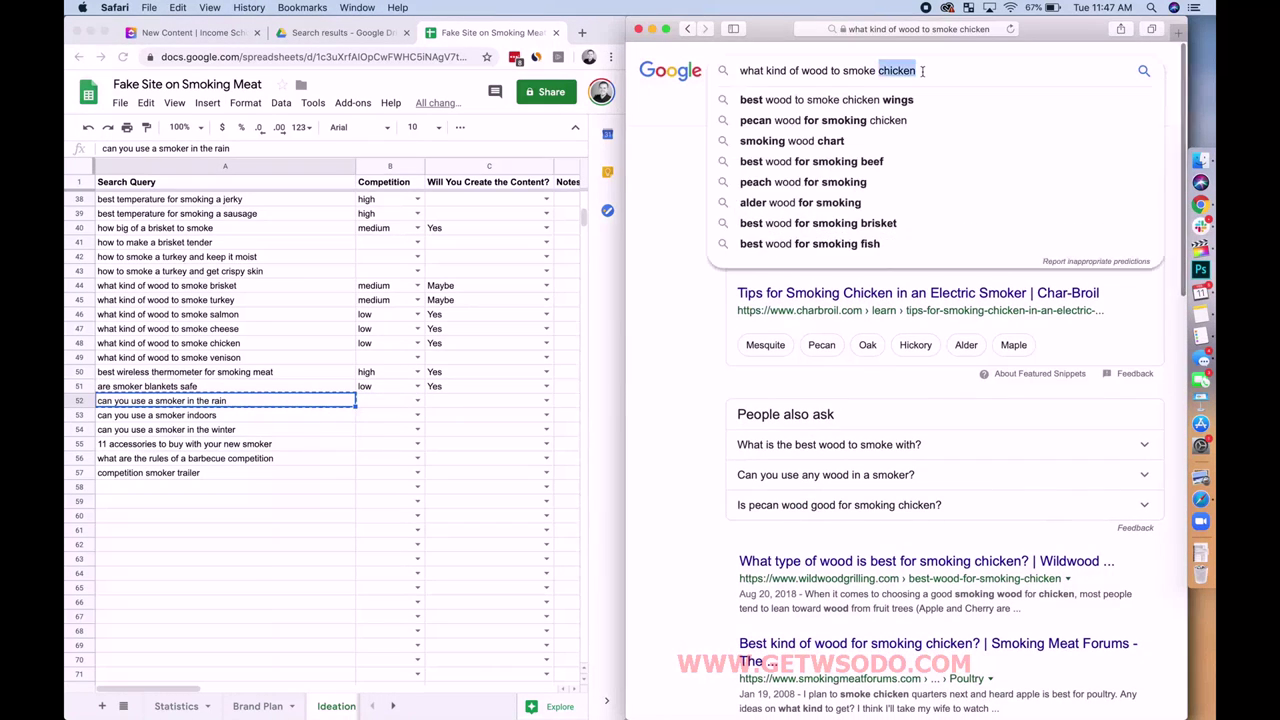
{"action": "key", "text": "super+a"}
{"action": "key", "text": "super+v"}
{"action": "key", "text": "Return"}
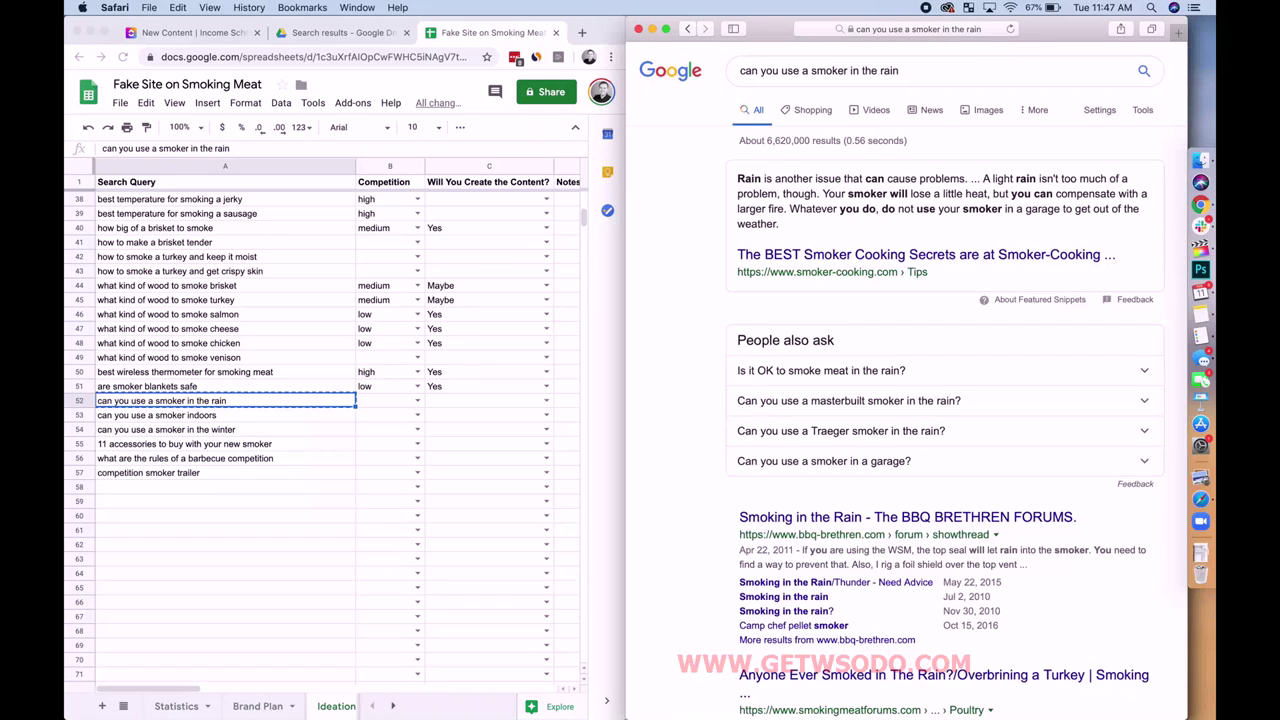
{"action": "scroll", "coordinate": [876, 215], "scroll_direction": "down", "scroll_amount": 6}
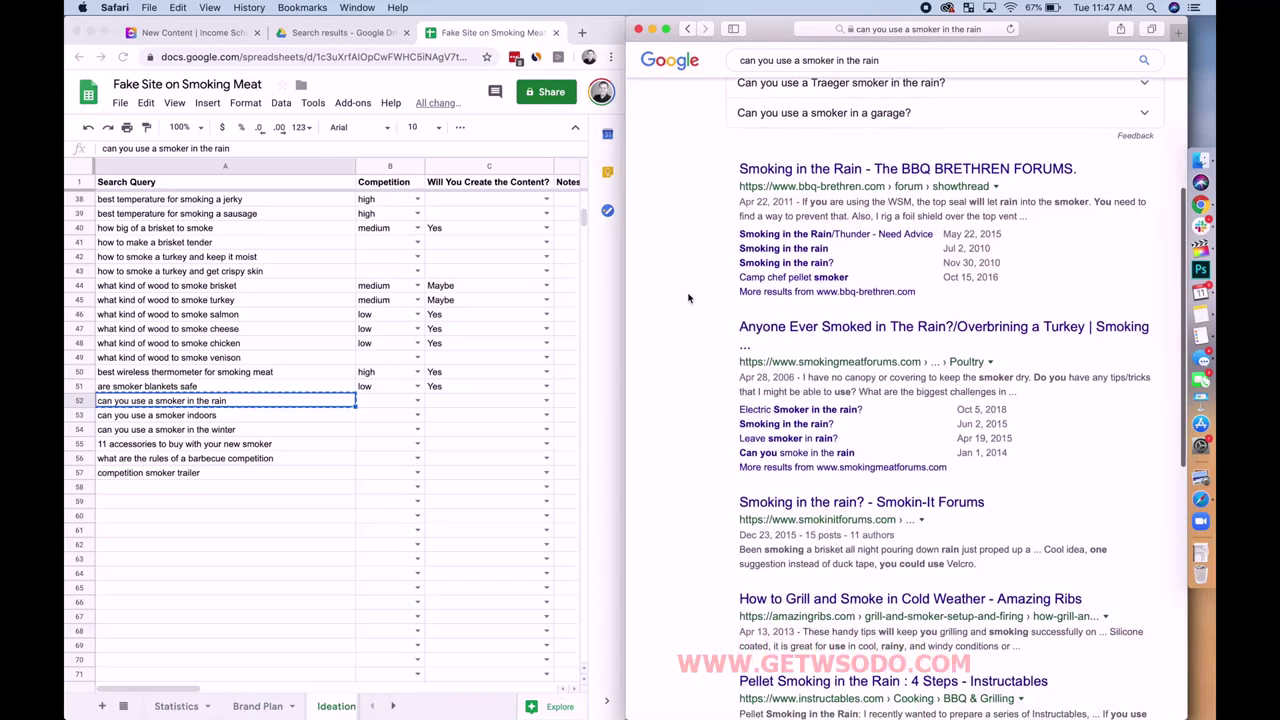
Step: Set Competition to low and "Will You Create the Content?" to Yes for the "can you use a smoker in the rain" query
{"action": "left_click", "coordinate": [417, 400]}
{"action": "left_click", "coordinate": [398, 435]}
{"action": "left_click", "coordinate": [479, 393]}
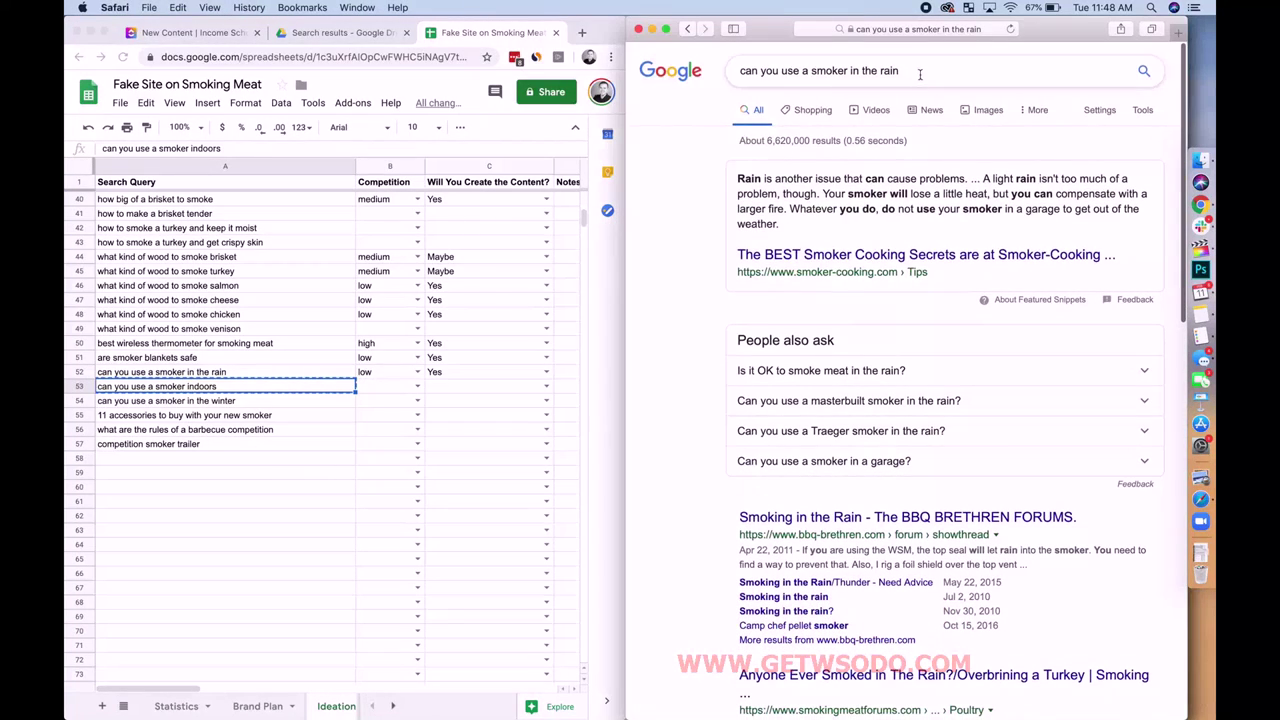
Step: Search Google in Safari for the copied query "can you use a smoker indoors" and review the results
{"action": "left_click", "coordinate": [919, 74]}
{"action": "key", "text": "super+a"}
{"action": "key", "text": "super+v"}
{"action": "key", "text": "Return"}
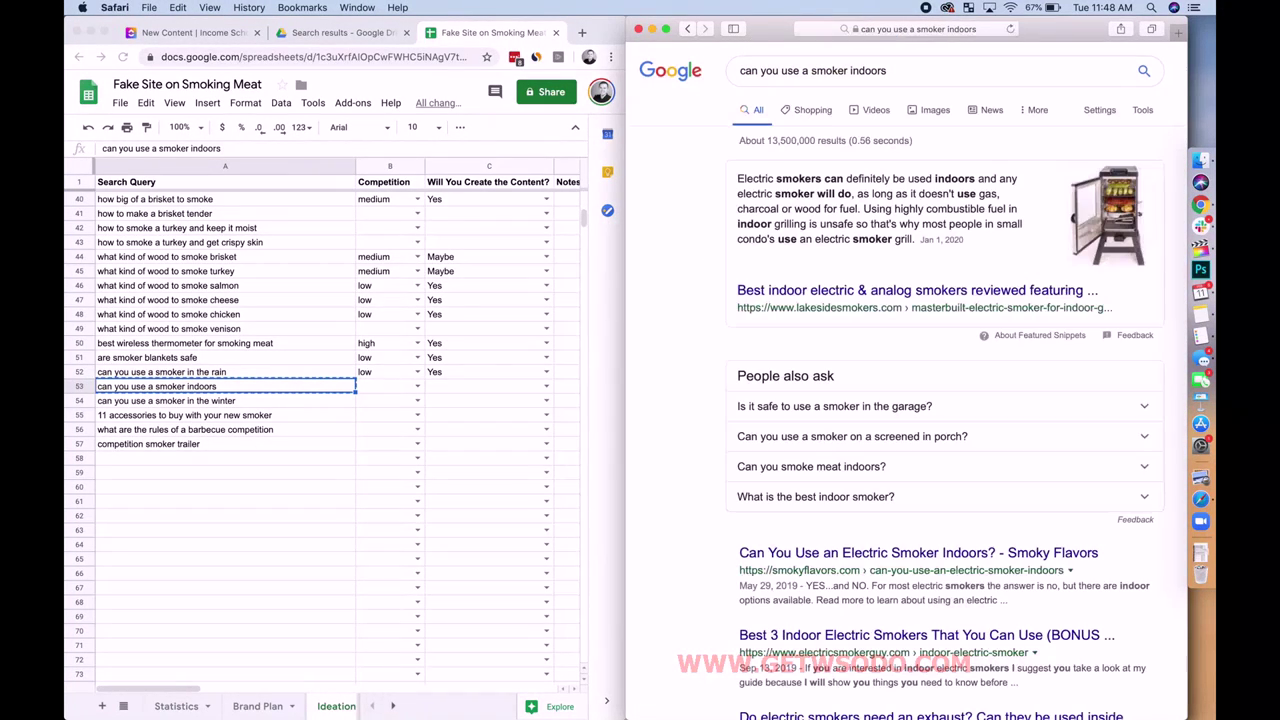
{"action": "scroll", "coordinate": [722, 350], "scroll_direction": "down", "scroll_amount": 10}
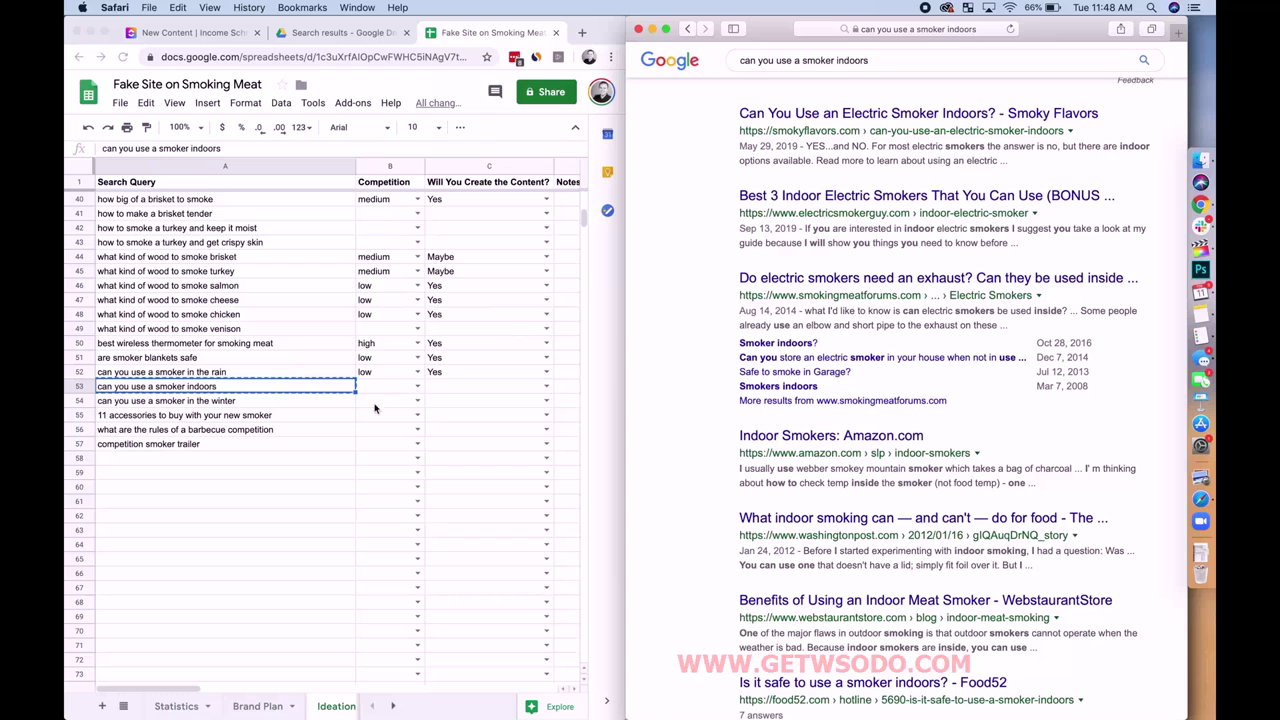
Step: In the spreadsheet, set Competition to medium and "Will You Create the Content?" to Yes for the "can you use a smoker indoors" query
{"action": "left_click", "coordinate": [415, 385]}
{"action": "left_click", "coordinate": [377, 437]}
{"action": "left_click", "coordinate": [541, 391]}
{"action": "left_click", "coordinate": [544, 389]}
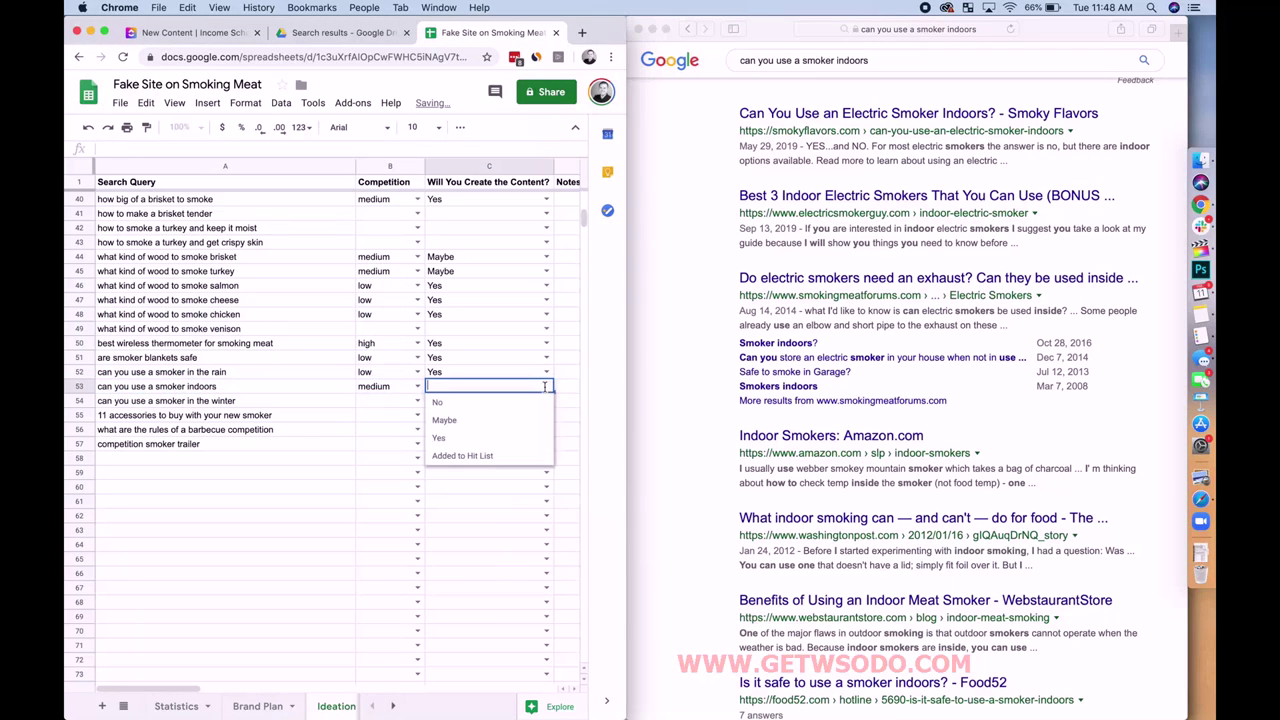
{"action": "left_click", "coordinate": [498, 439]}
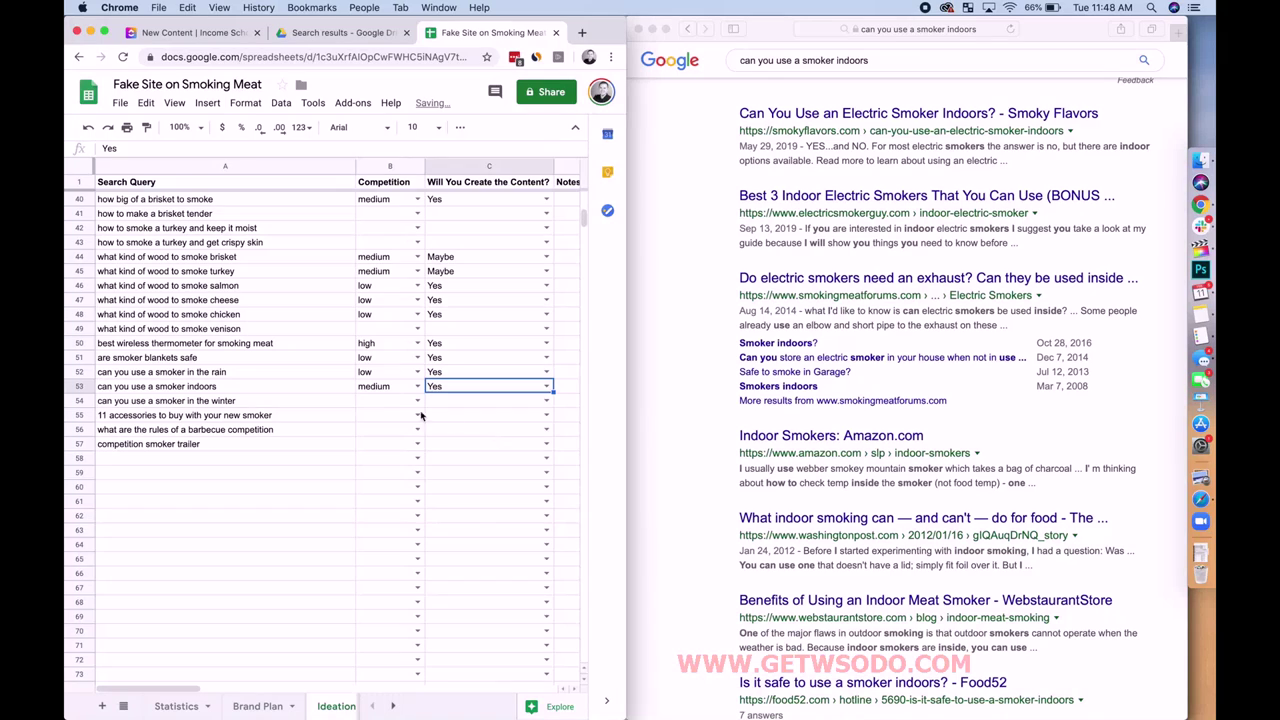
Step: Set Competition to high and "Will You Create the Content?" to Yes for the "11 accessories to buy with your new smoker" query
{"action": "left_click", "coordinate": [366, 404]}
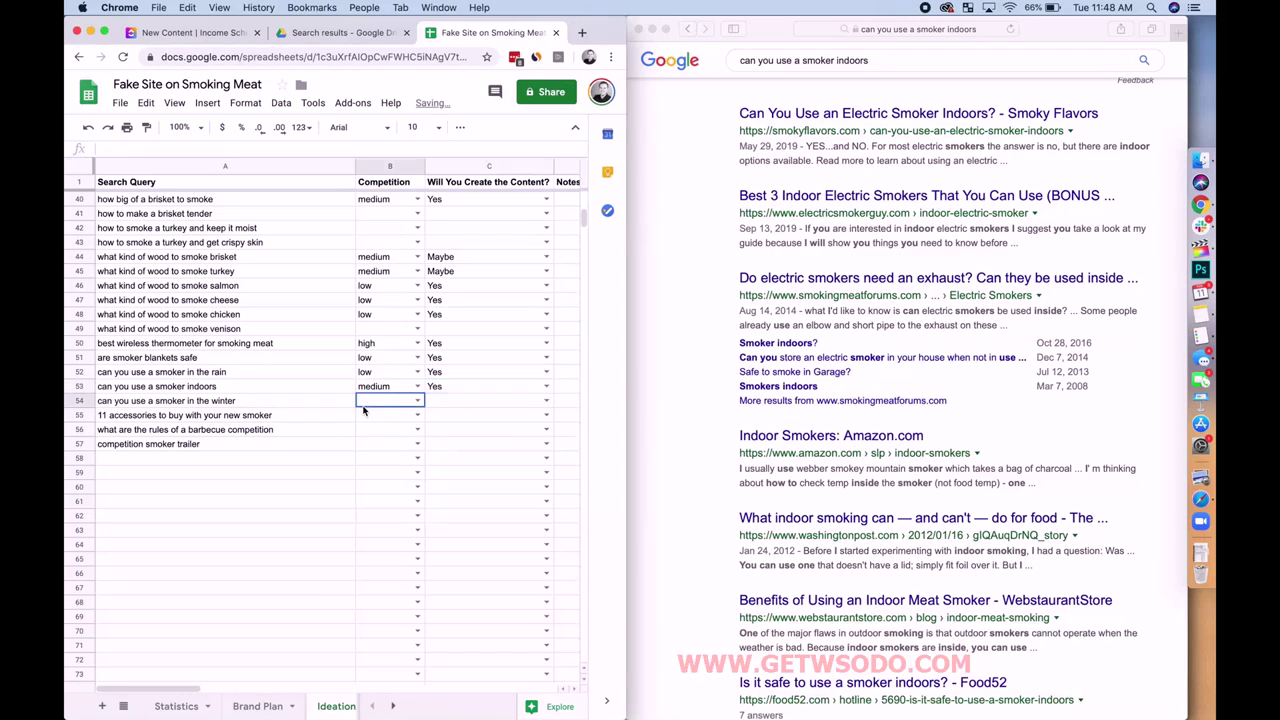
{"action": "left_click", "coordinate": [302, 420]}
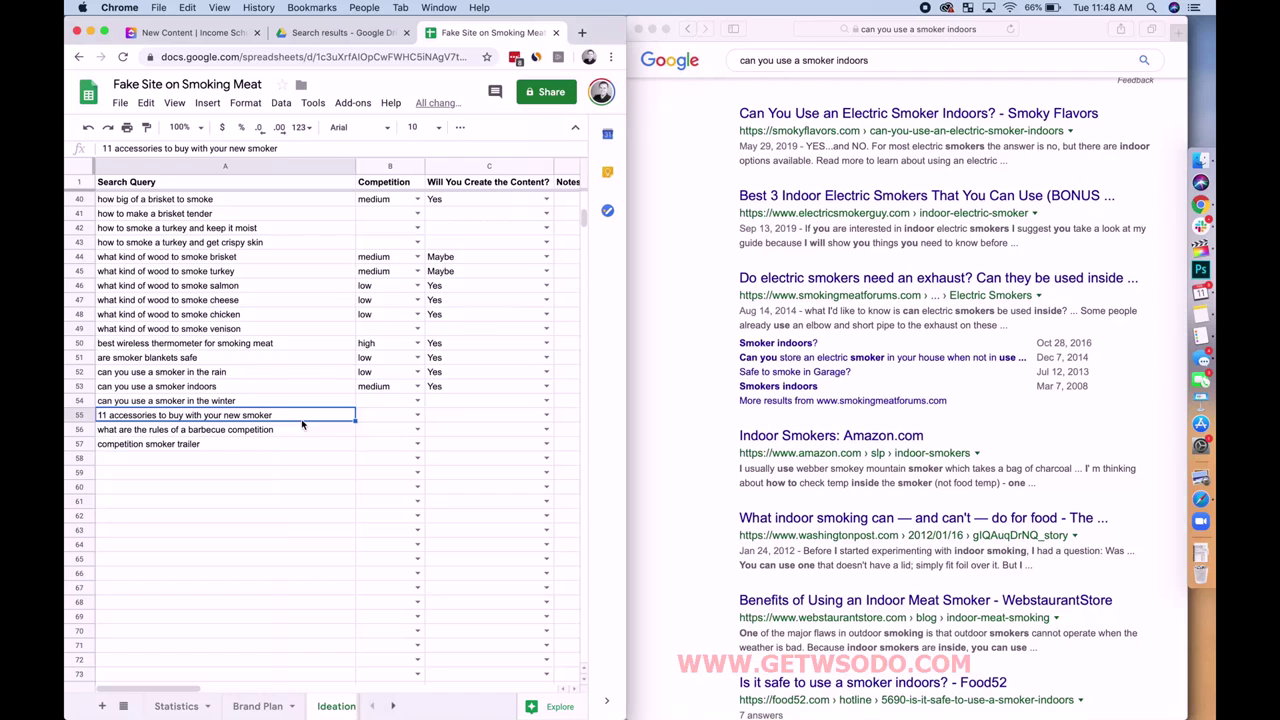
{"action": "left_click", "coordinate": [417, 415]}
{"action": "left_click", "coordinate": [400, 487]}
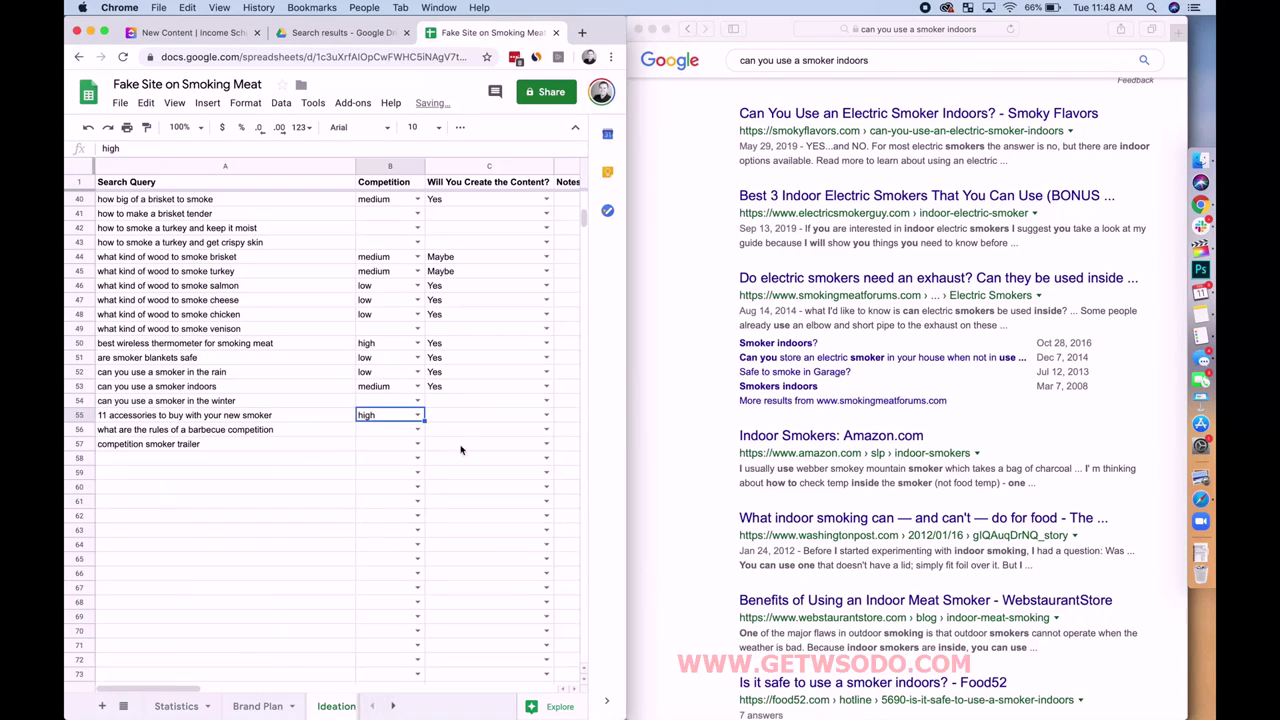
{"action": "left_click", "coordinate": [546, 415]}
{"action": "left_click", "coordinate": [505, 470]}
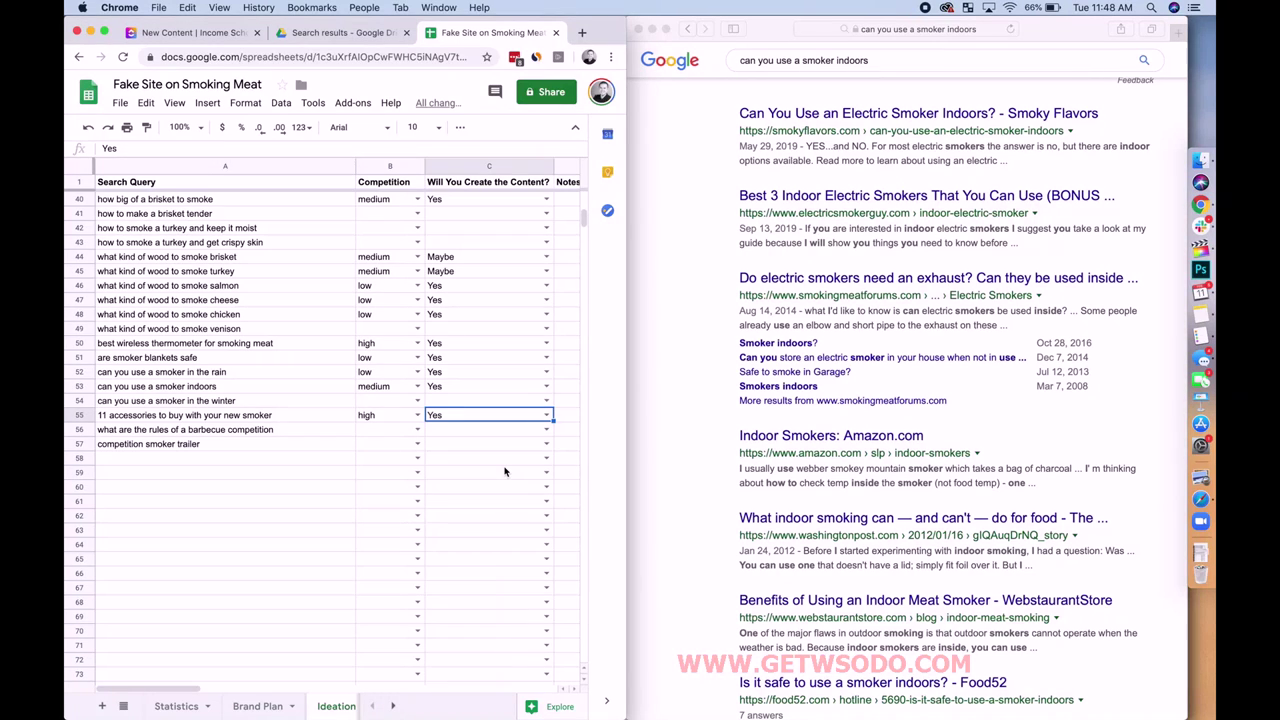
Step: Copy "what are the rules of a barbecue competition" from the spreadsheet, search Google for it in Safari, and review the results
{"action": "left_click", "coordinate": [395, 437]}
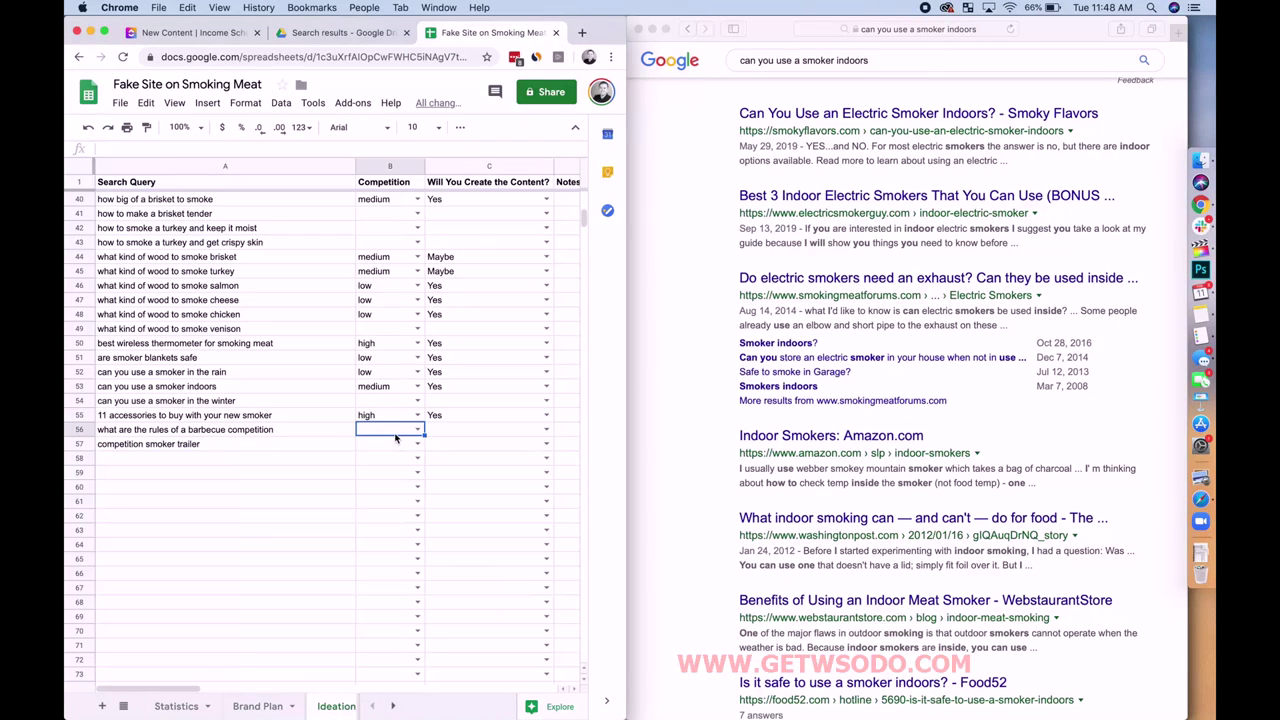
{"action": "left_click", "coordinate": [336, 437]}
{"action": "key", "text": "super+c"}
{"action": "scroll", "coordinate": [900, 400], "scroll_direction": "up", "scroll_amount": 10}
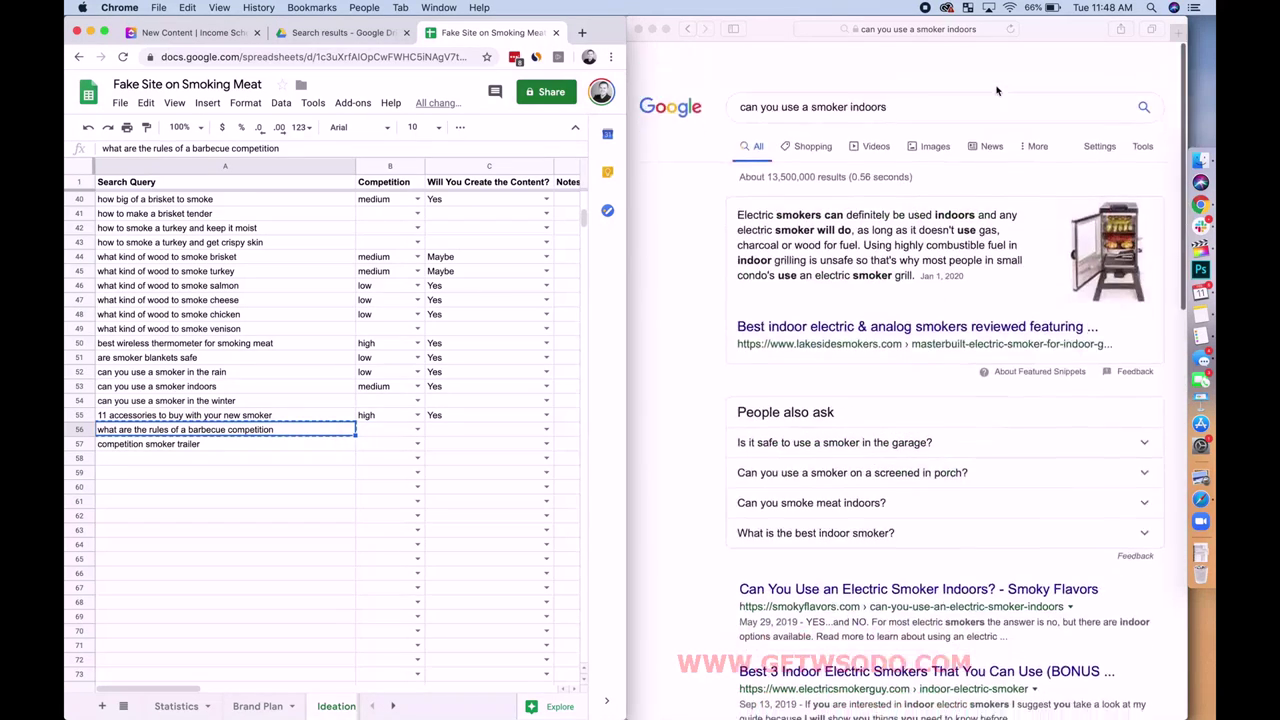
{"action": "left_click", "coordinate": [906, 71]}
{"action": "key", "text": "super+a"}
{"action": "key", "text": "super+v"}
{"action": "key", "text": "Return"}
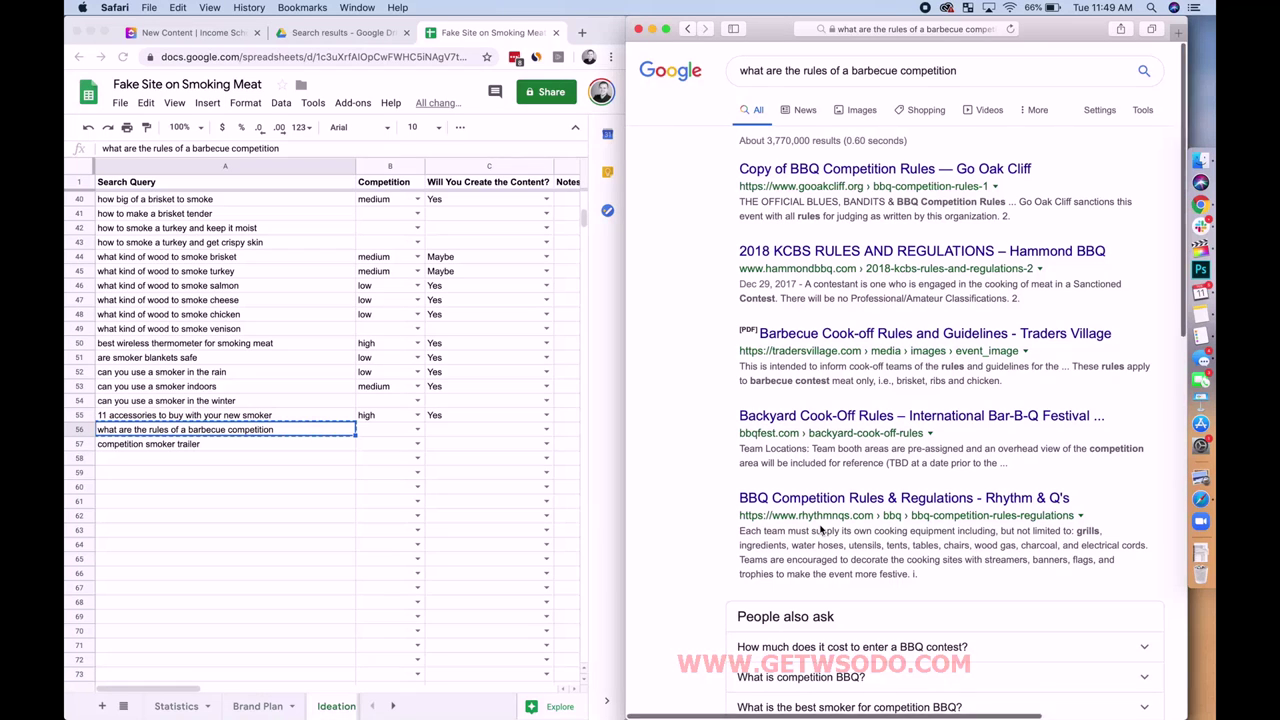
{"action": "scroll", "coordinate": [820, 531], "scroll_direction": "down", "scroll_amount": 5}
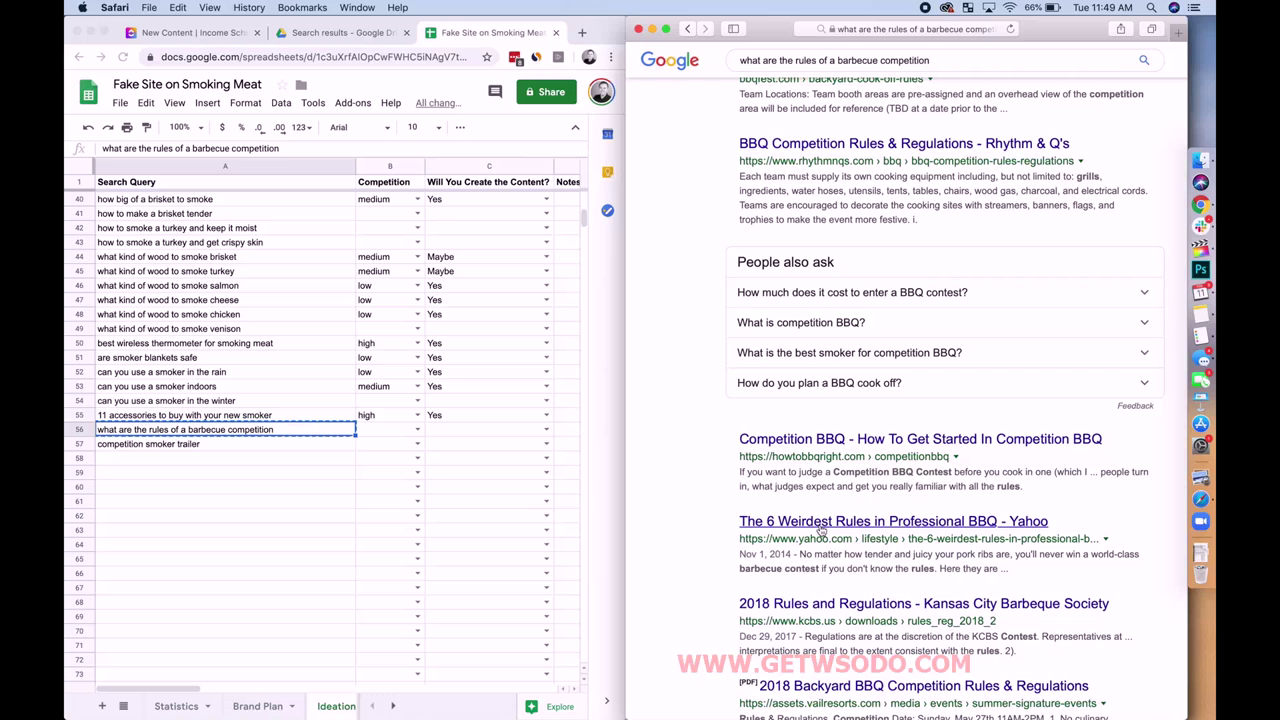
{"action": "scroll", "coordinate": [820, 530], "scroll_direction": "down", "scroll_amount": 1}
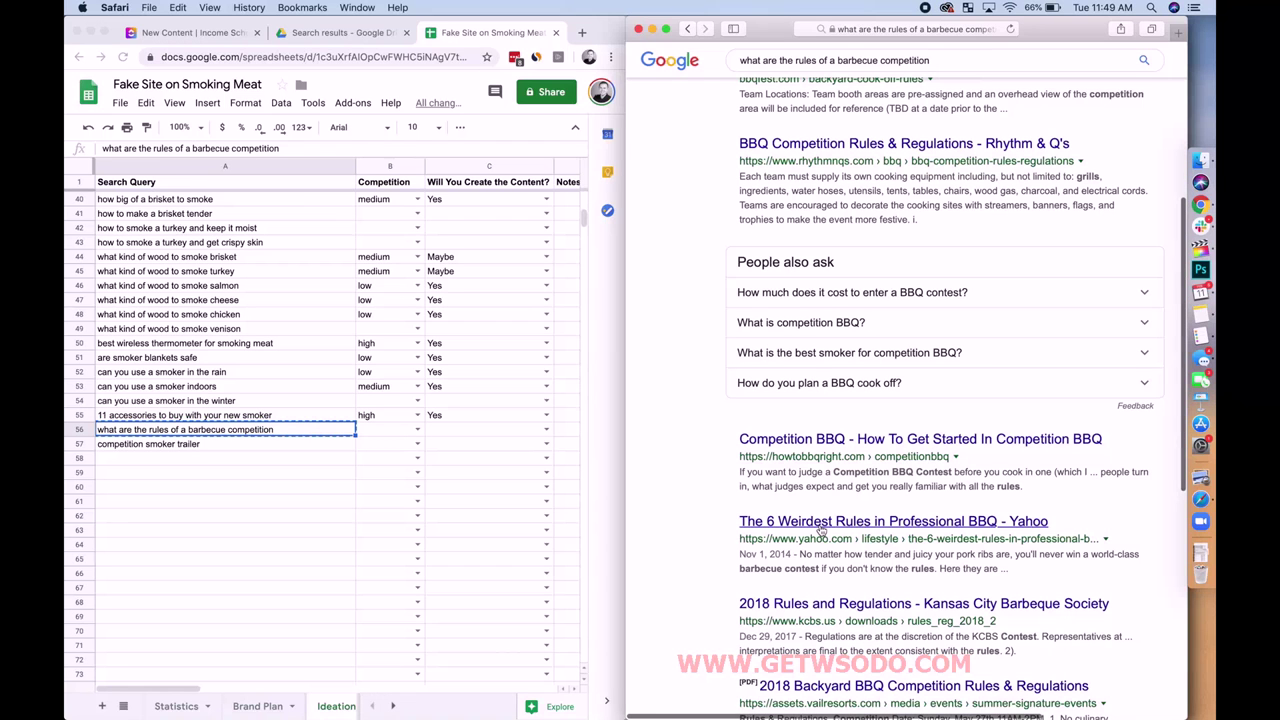
Step: Set Competition to medium and "Will You Create the Content?" to Yes for the barbecue competition rules query
{"action": "scroll", "coordinate": [822, 530], "scroll_direction": "up", "scroll_amount": 5}
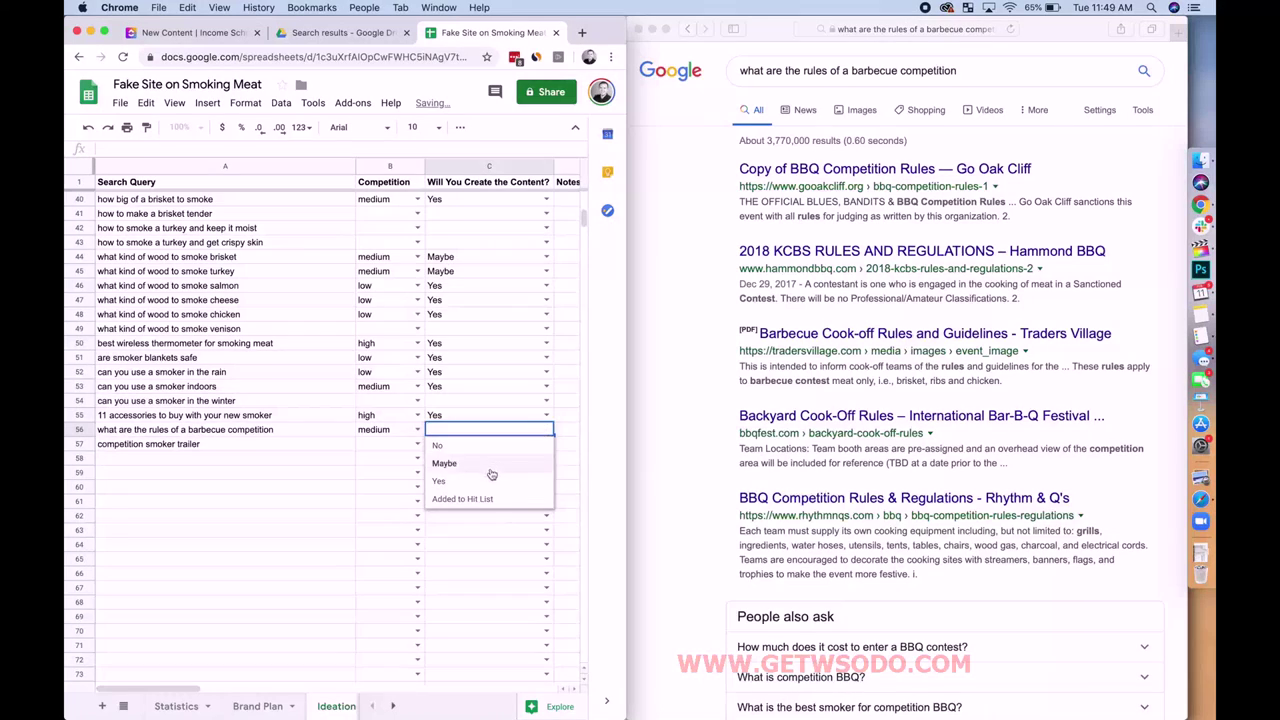
{"action": "left_click", "coordinate": [486, 484]}
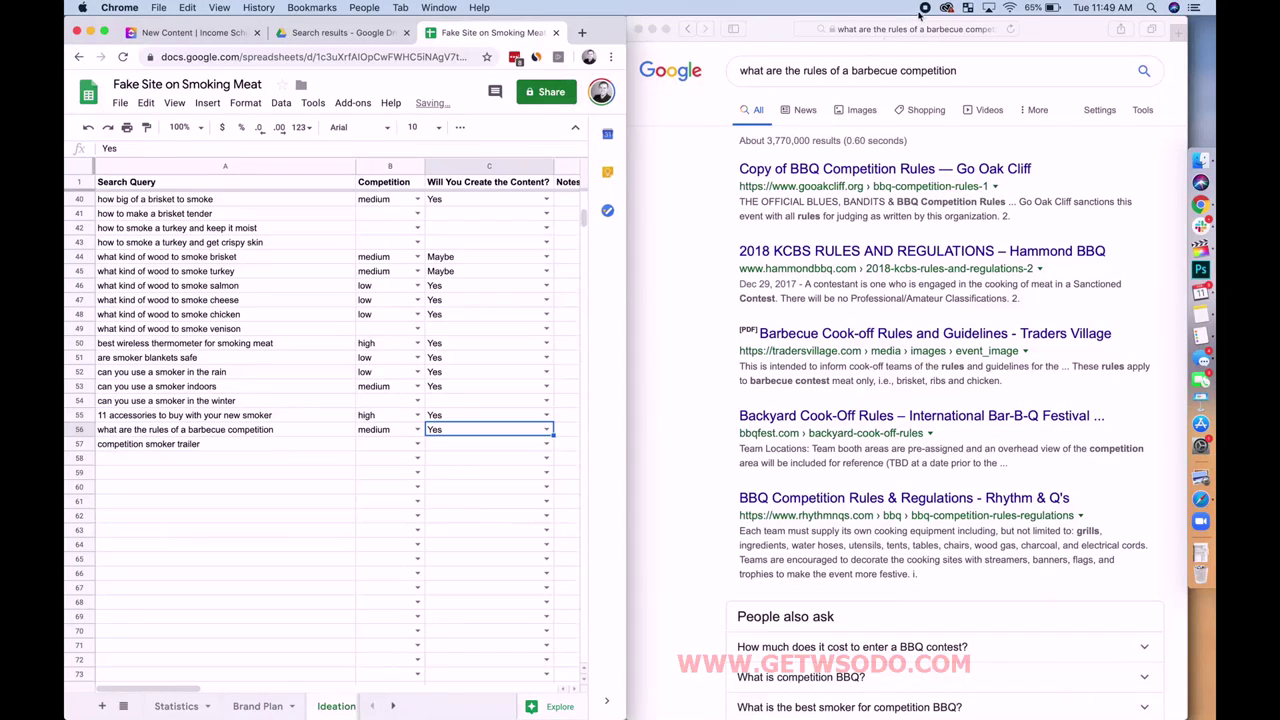
Step: Copy "competition smoker trailer" from the spreadsheet, search Google for it in Safari, and review the results down to the related searches
{"action": "left_click", "coordinate": [371, 446]}
{"action": "left_click", "coordinate": [279, 446]}
{"action": "key", "text": "super+c"}
{"action": "left_click", "coordinate": [971, 89]}
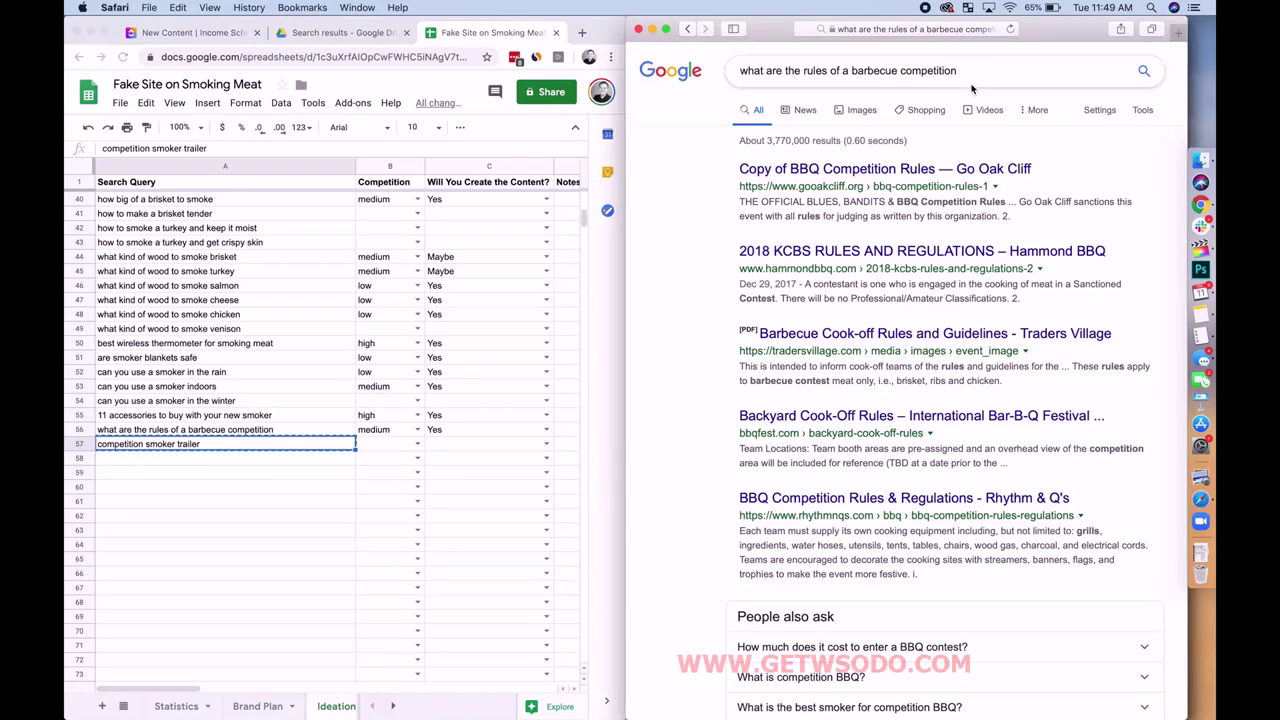
{"action": "left_click_drag", "start_coordinate": [971, 72], "coordinate": [748, 37]}
{"action": "key", "text": "super+v"}
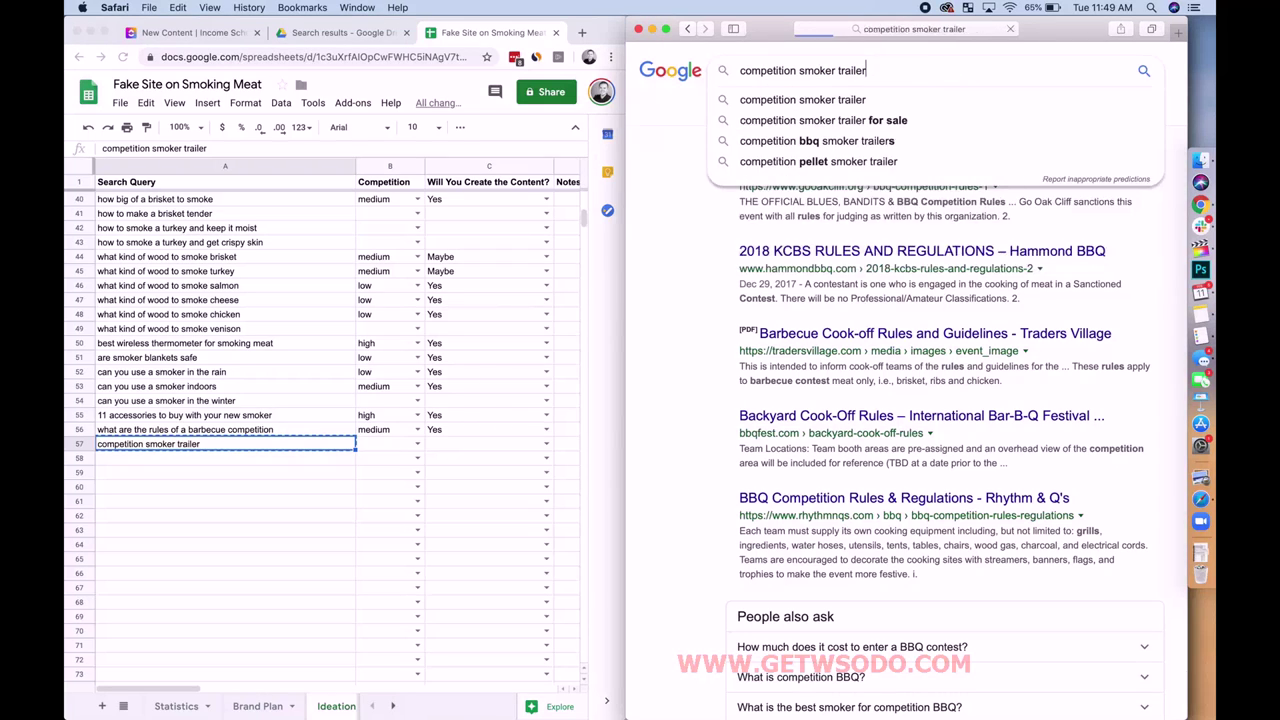
{"action": "key", "text": "Return"}
{"action": "scroll", "coordinate": [711, 287], "scroll_direction": "down", "scroll_amount": 10}
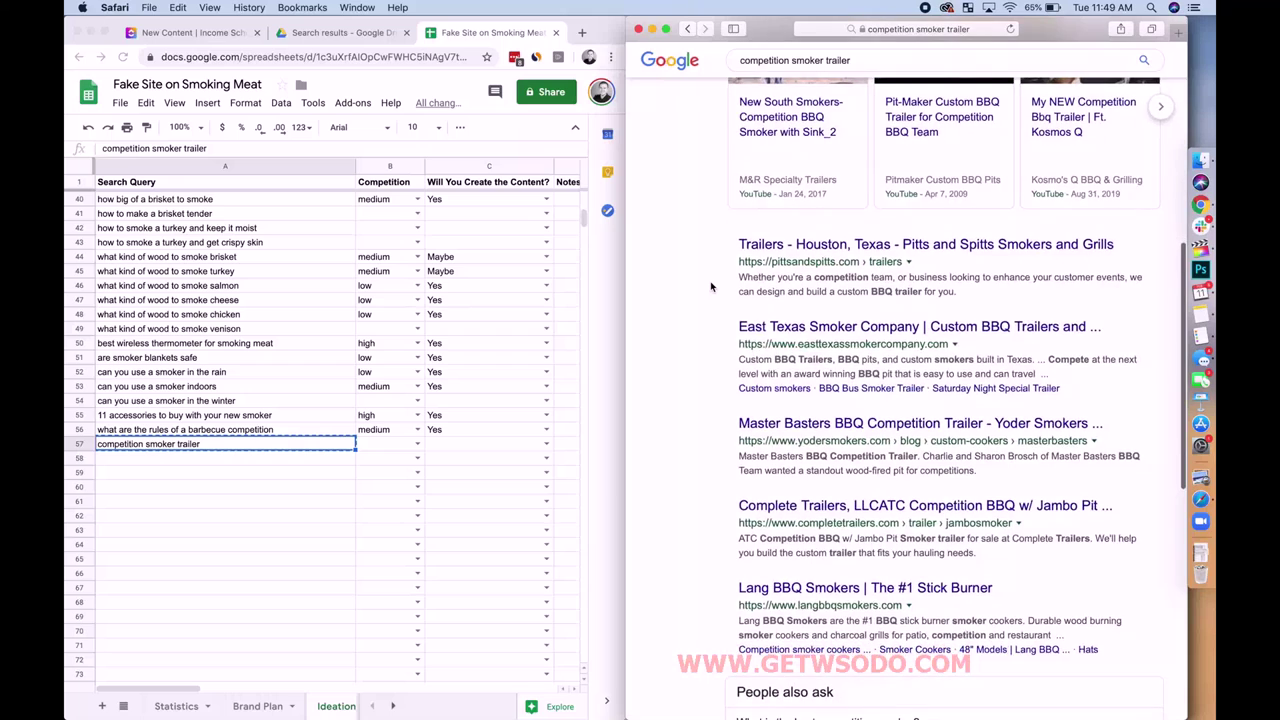
{"action": "scroll", "coordinate": [714, 280], "scroll_direction": "down", "scroll_amount": 15}
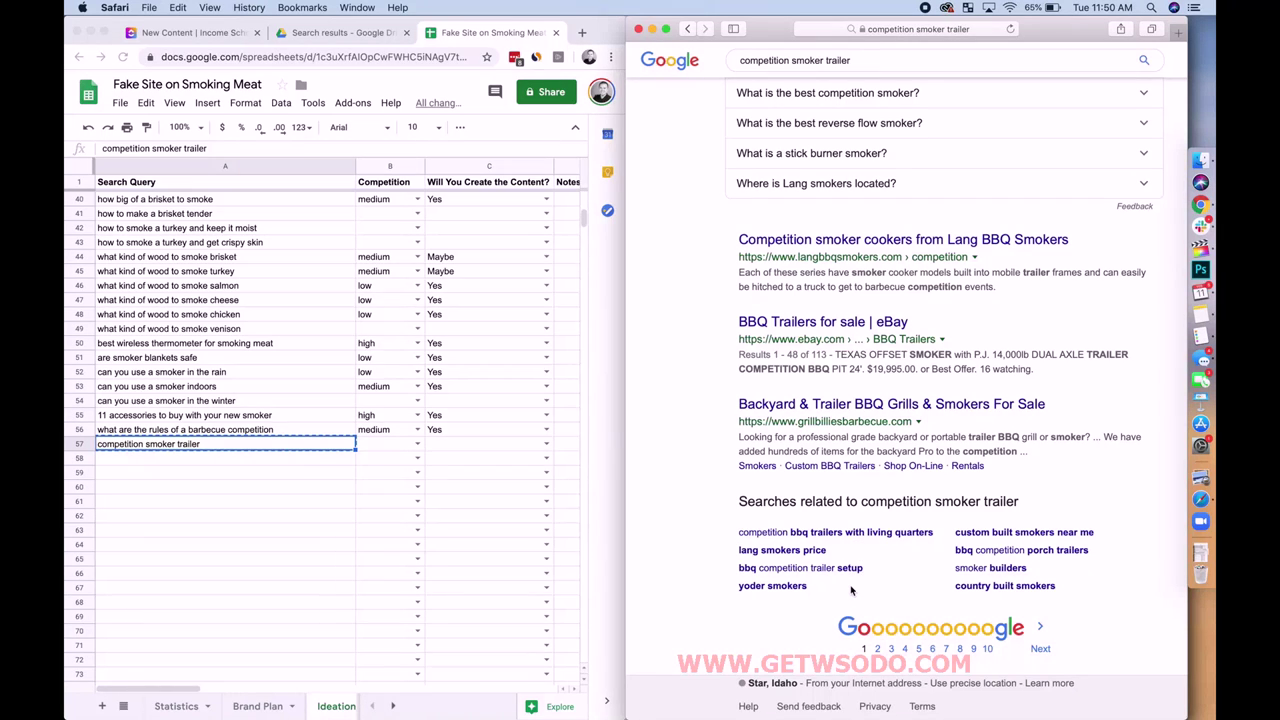
Step: Widen the spreadsheet window and sort the Ideation and Selection sheet A to Z by the "Will You Create the Content?" column
{"action": "left_click", "coordinate": [331, 519]}
{"action": "left_click", "coordinate": [331, 519]}
{"action": "scroll", "coordinate": [331, 519], "scroll_direction": "up", "scroll_amount": 10}
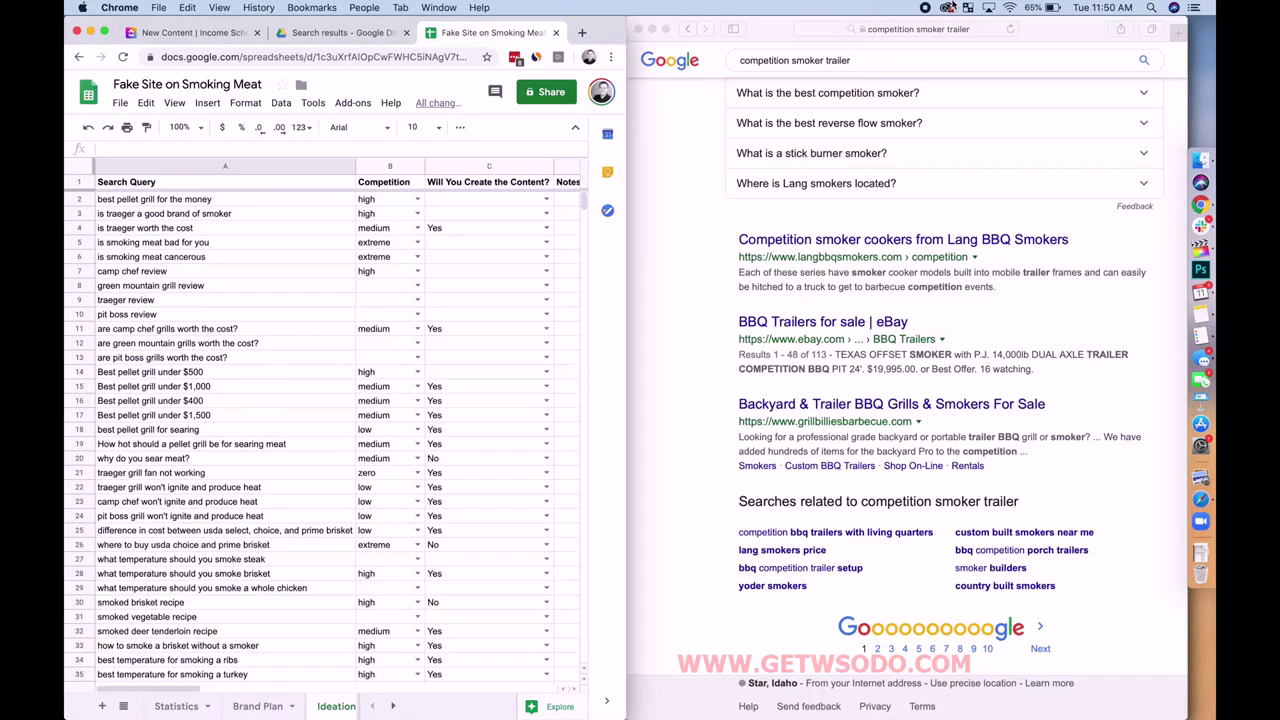
{"action": "double_click", "coordinate": [597, 34]}
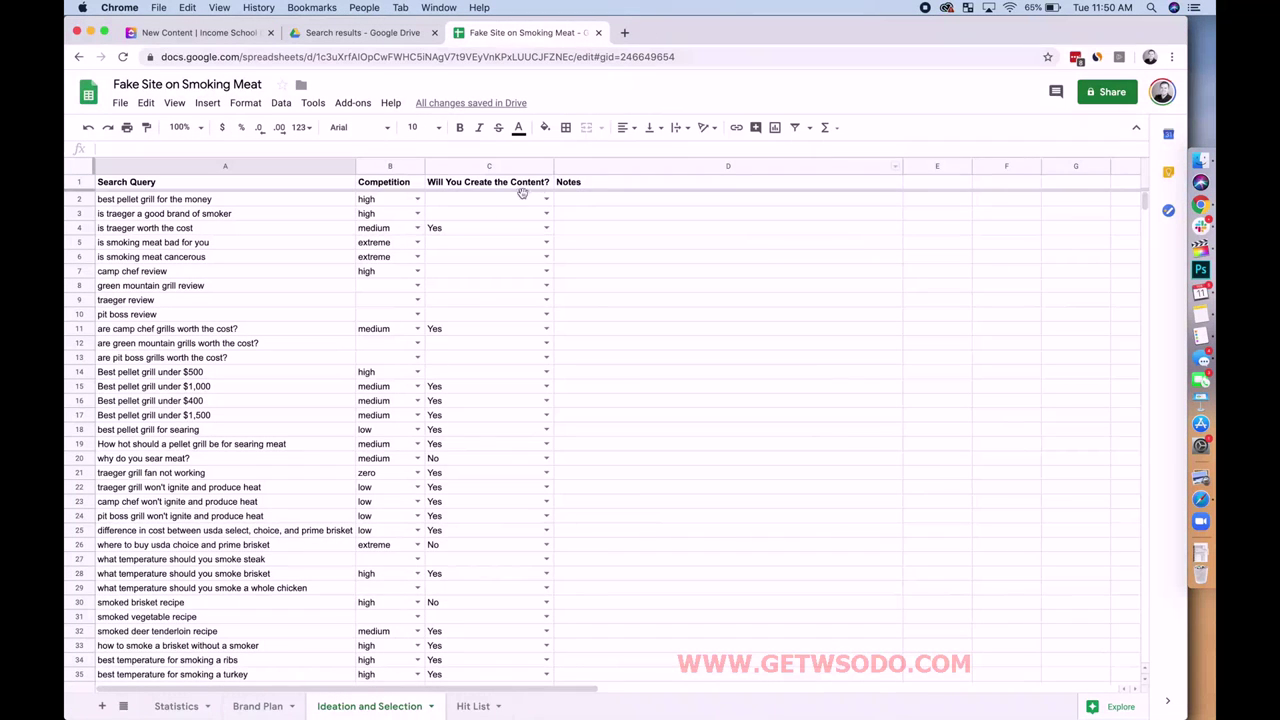
{"action": "left_click", "coordinate": [545, 166]}
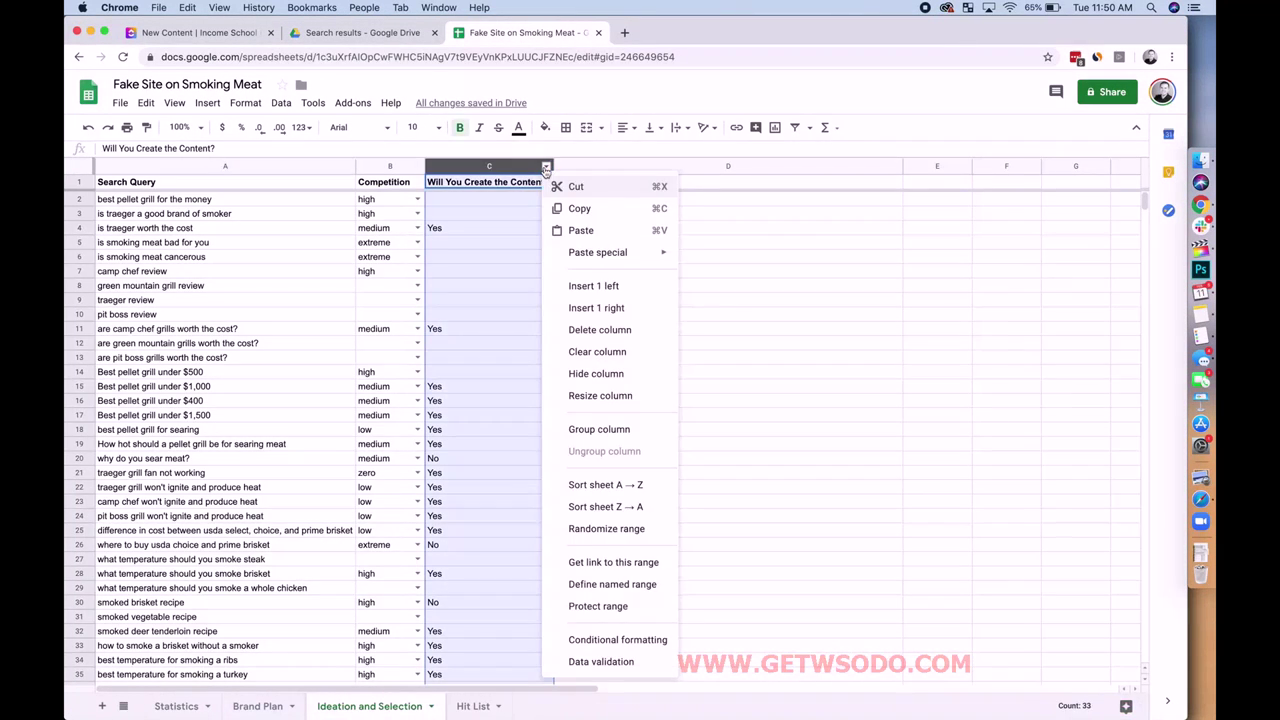
{"action": "left_click", "coordinate": [612, 487]}
{"action": "left_click", "coordinate": [435, 477]}
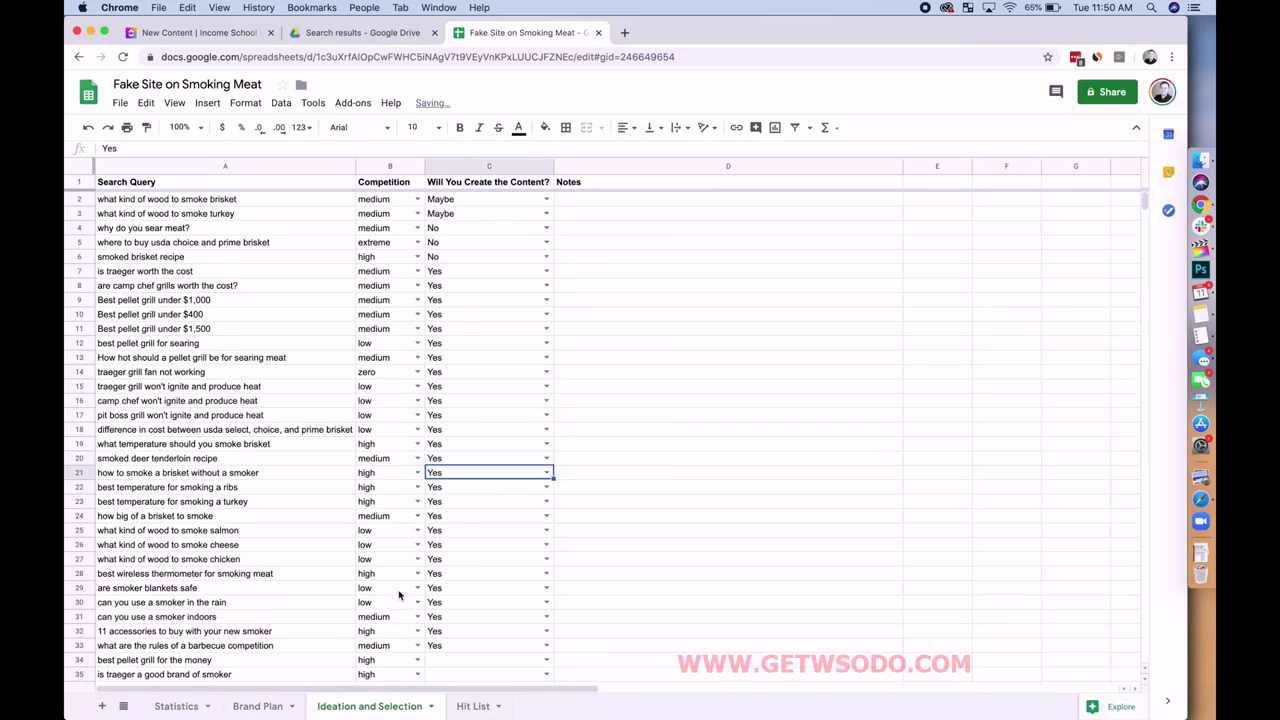
Step: Copy all search queries marked Yes into the Hit List sheet's Primary Search Query column, starting at row 2
{"action": "left_click_drag", "start_coordinate": [309, 650], "coordinate": [249, 280]}
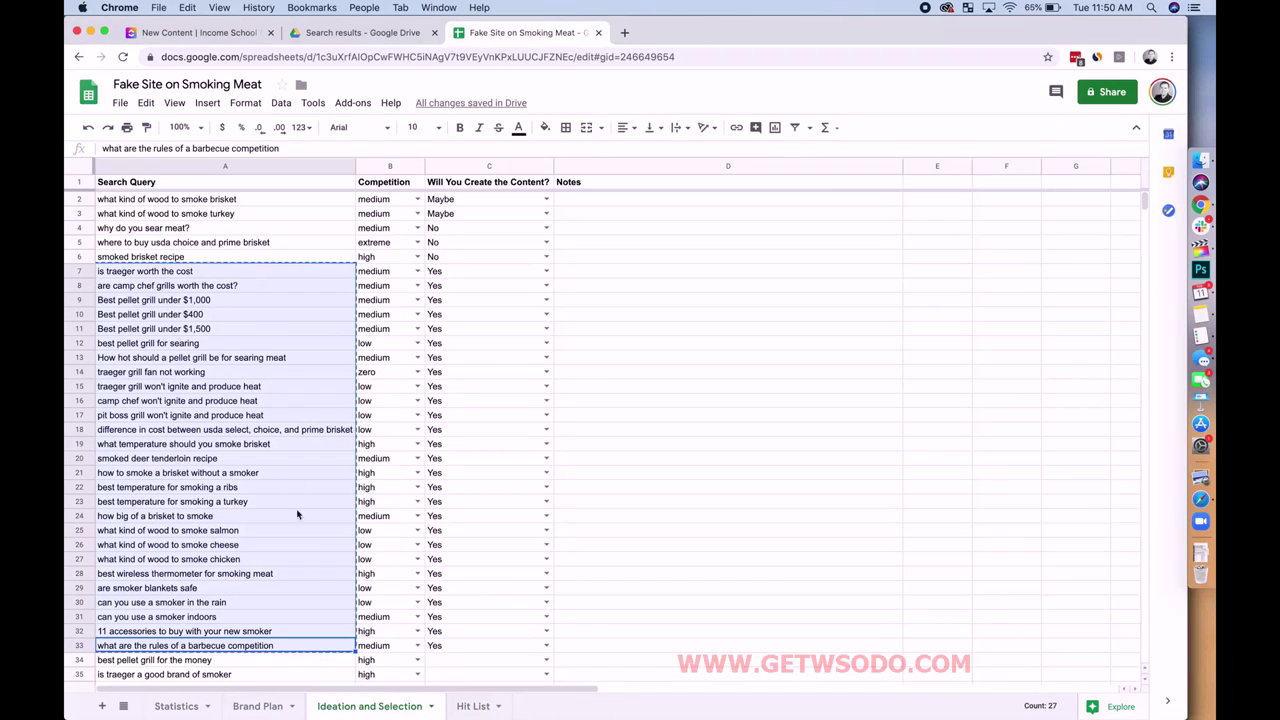
{"action": "left_click", "coordinate": [460, 706]}
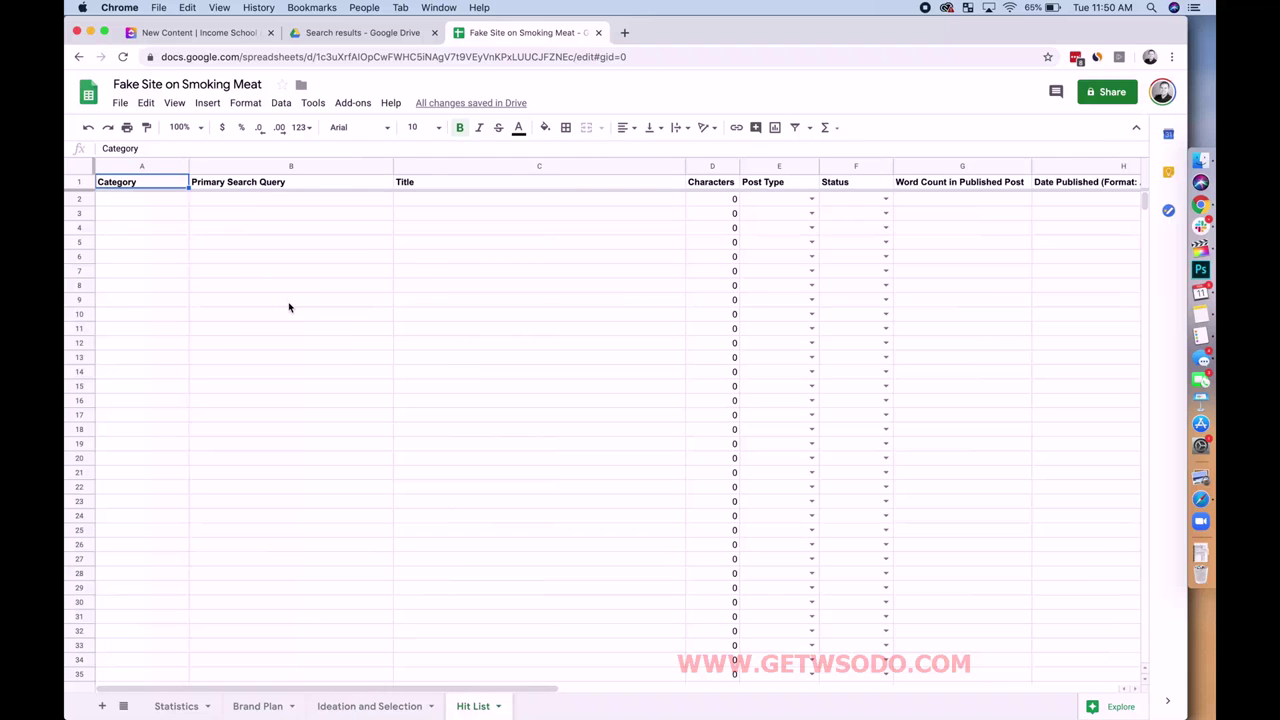
{"action": "left_click", "coordinate": [233, 200]}
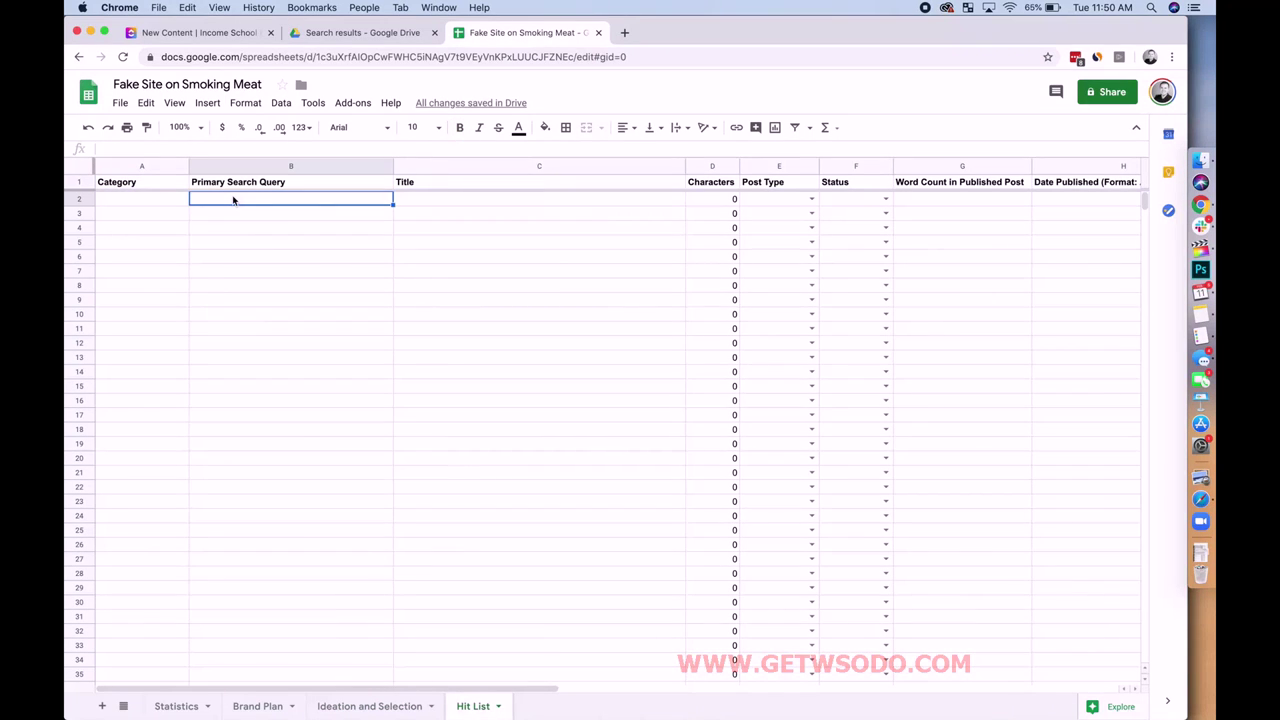
{"action": "key", "text": "super+v"}
Step: Check the category list in the Brand Plan sheet and return to the Hit List sheet
{"action": "left_click", "coordinate": [141, 204]}
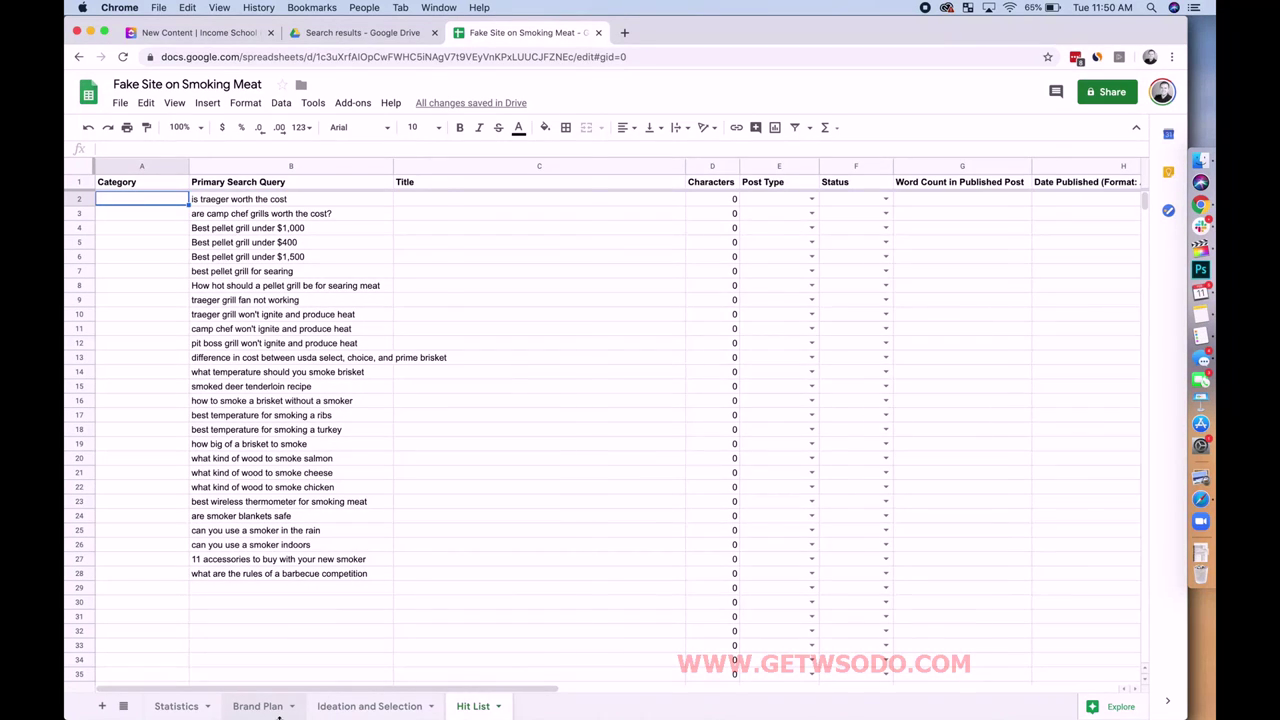
{"action": "left_click", "coordinate": [258, 706]}
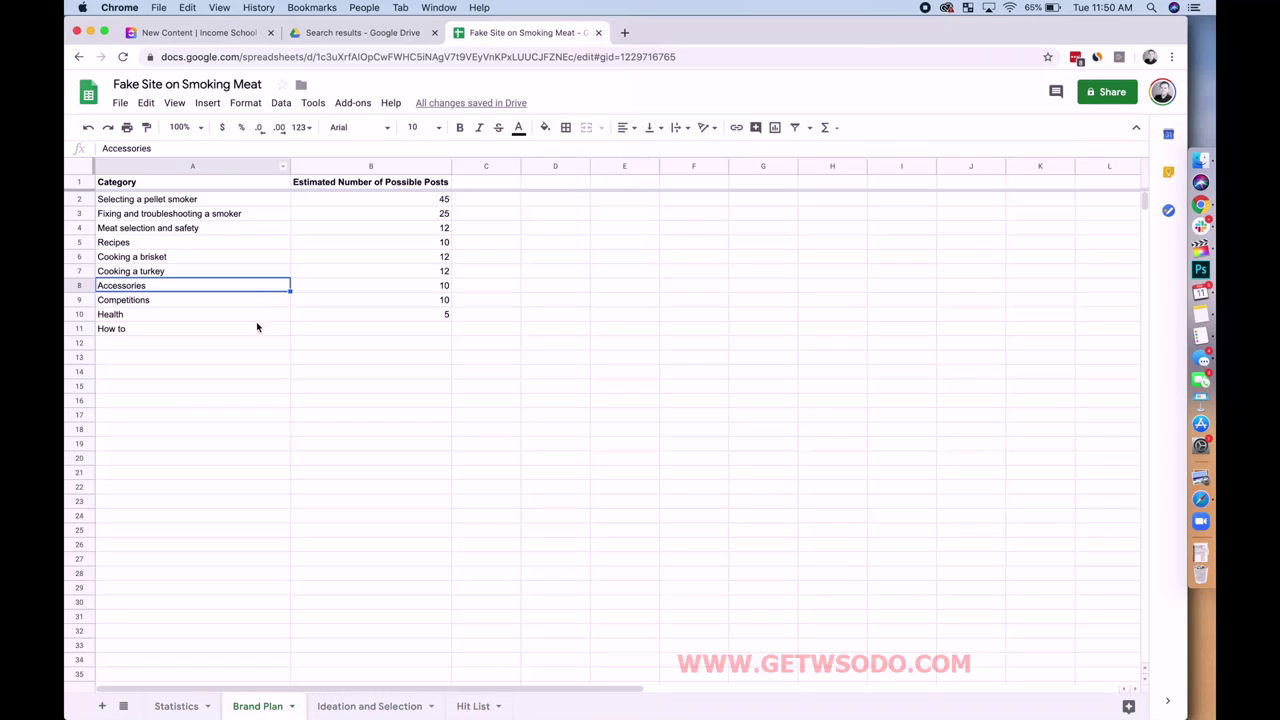
{"action": "left_click", "coordinate": [346, 706]}
{"action": "left_click", "coordinate": [460, 706]}
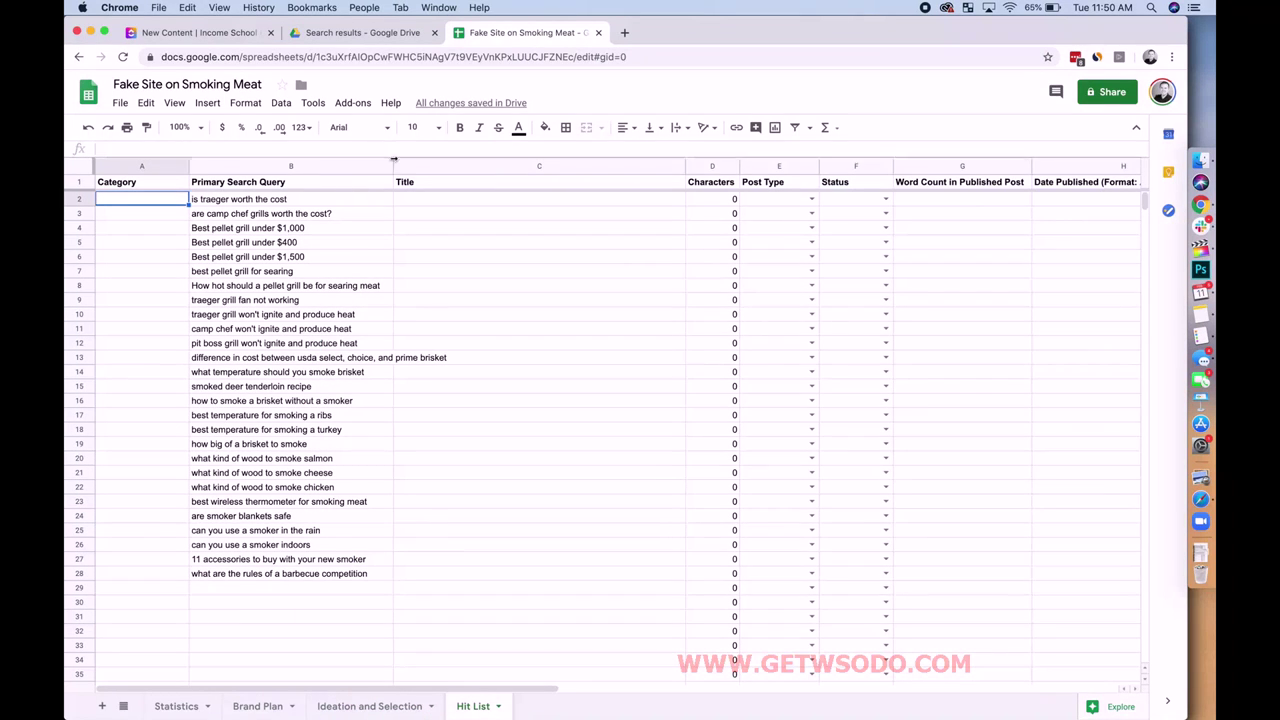
Step: Widen the Primary Search Query column and title the Traeger cost query "Buying a Traeger Grill: Is it worth paying for the name brand?"
{"action": "left_click_drag", "start_coordinate": [393, 170], "coordinate": [447, 181]}
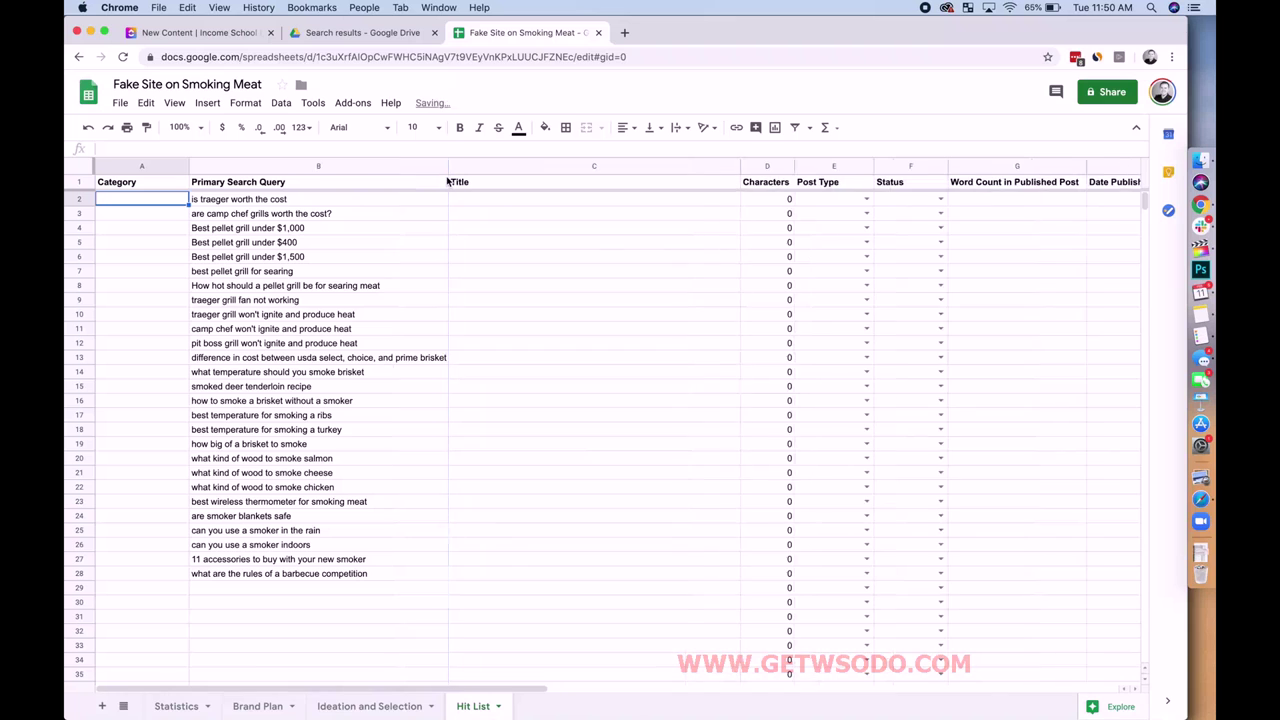
{"action": "left_click", "coordinate": [363, 203]}
{"action": "left_click", "coordinate": [477, 206]}
{"action": "left_click", "coordinate": [403, 206]}
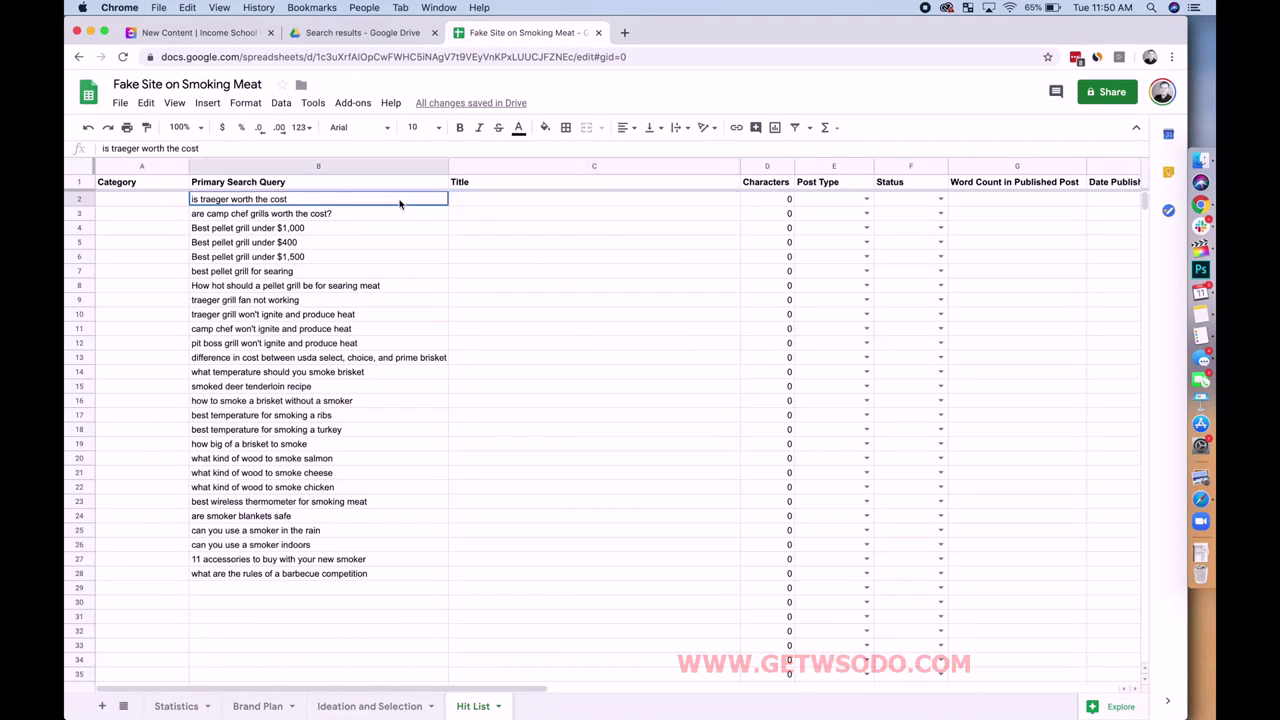
{"action": "left_click", "coordinate": [458, 206]}
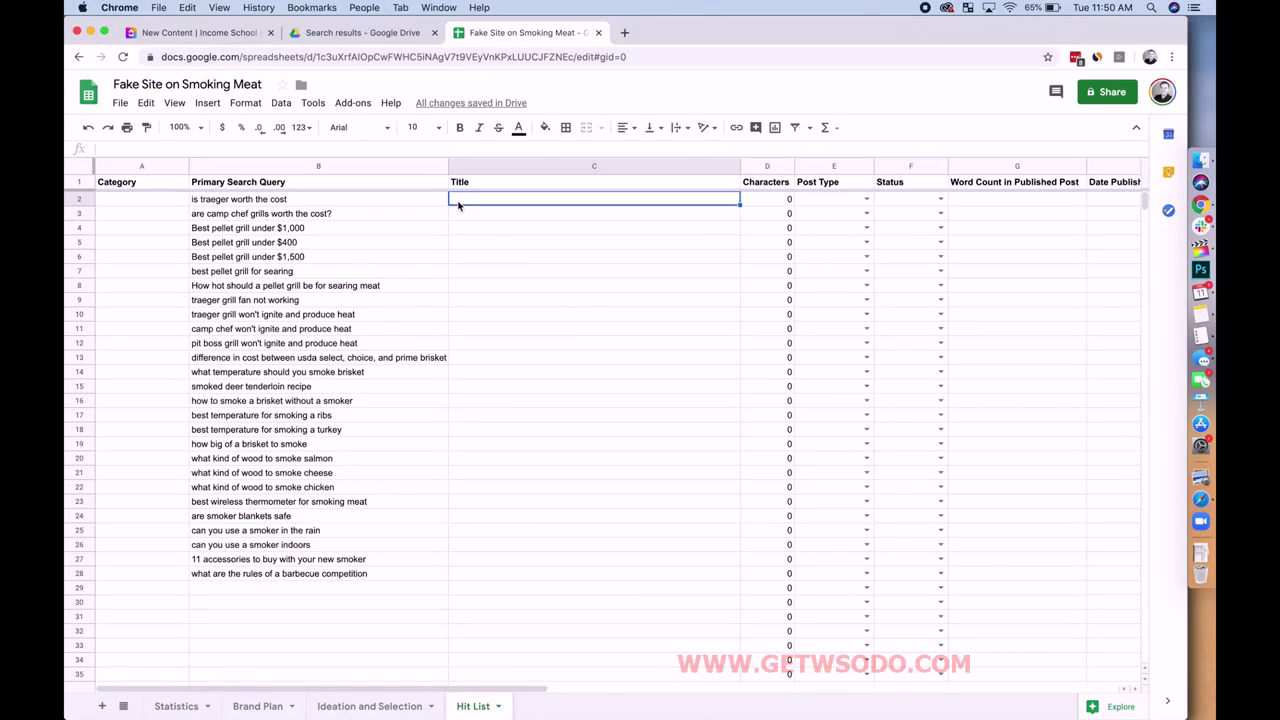
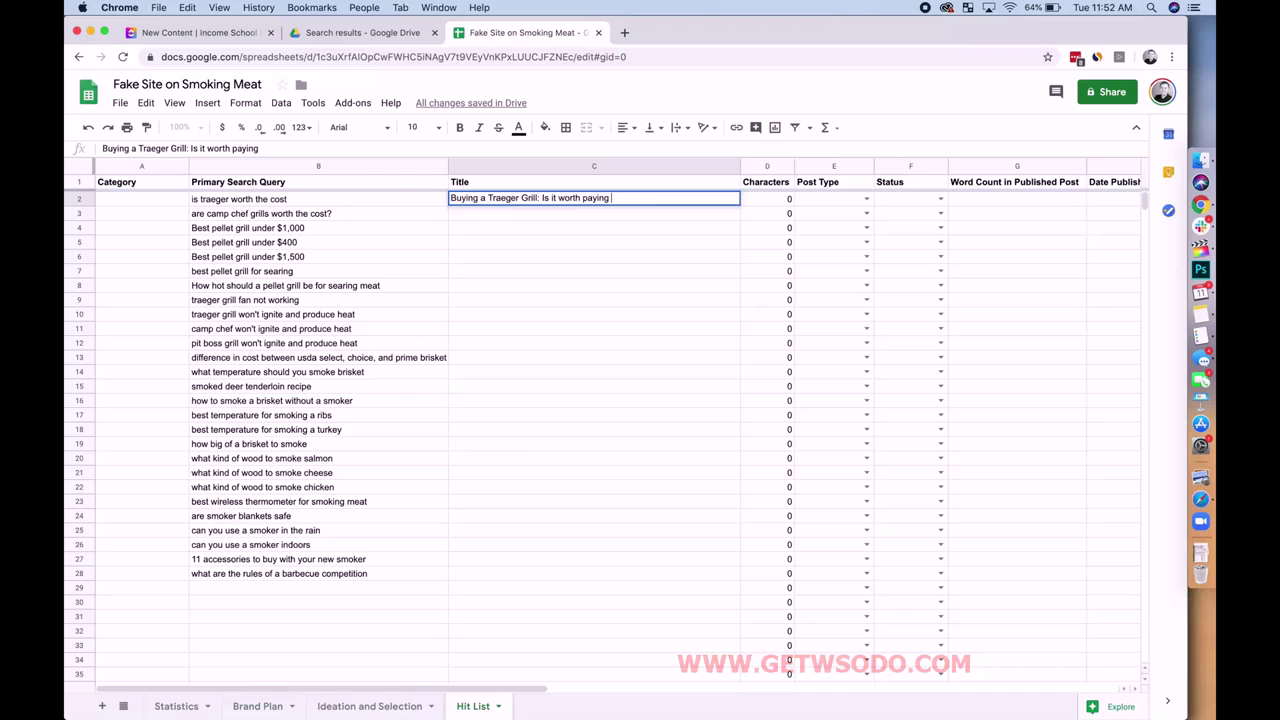
{"action": "type", "text": "brand?"}
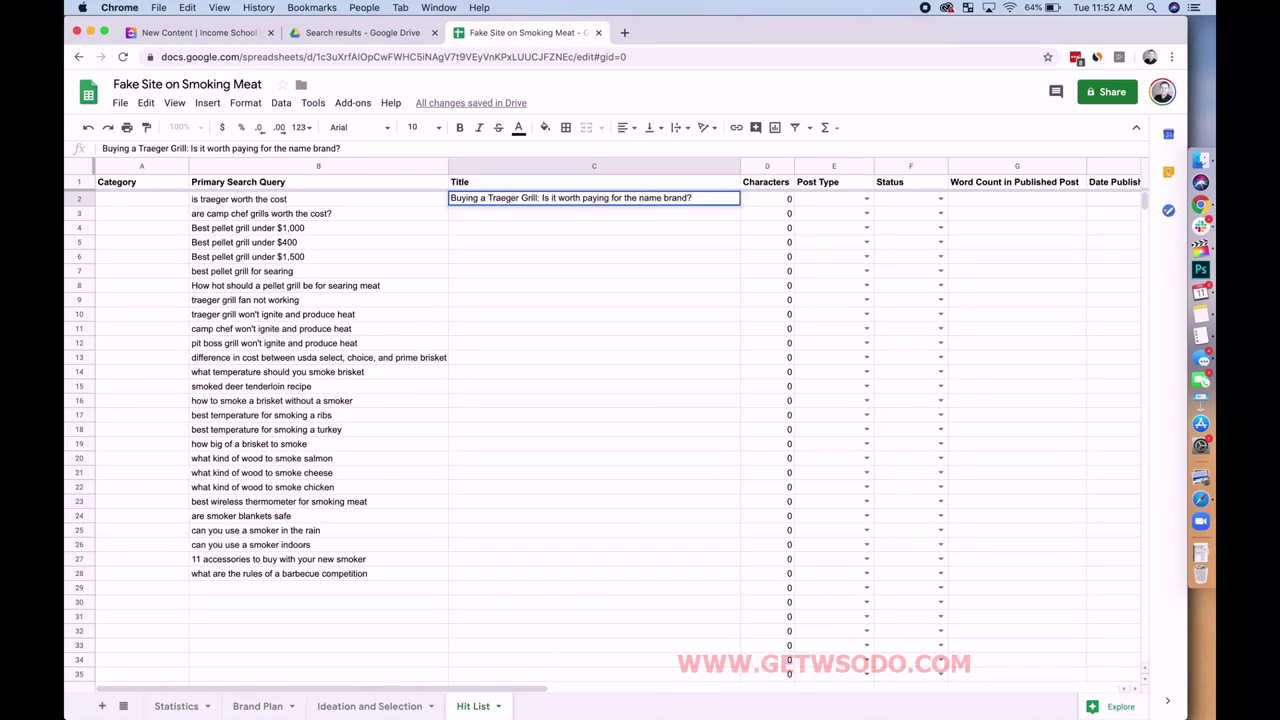
Step: Enter the title "Camp Chef Pellet Grills: Are they worth the cost?" for the Camp Chef cost query in row 3
{"action": "left_click", "coordinate": [505, 215]}
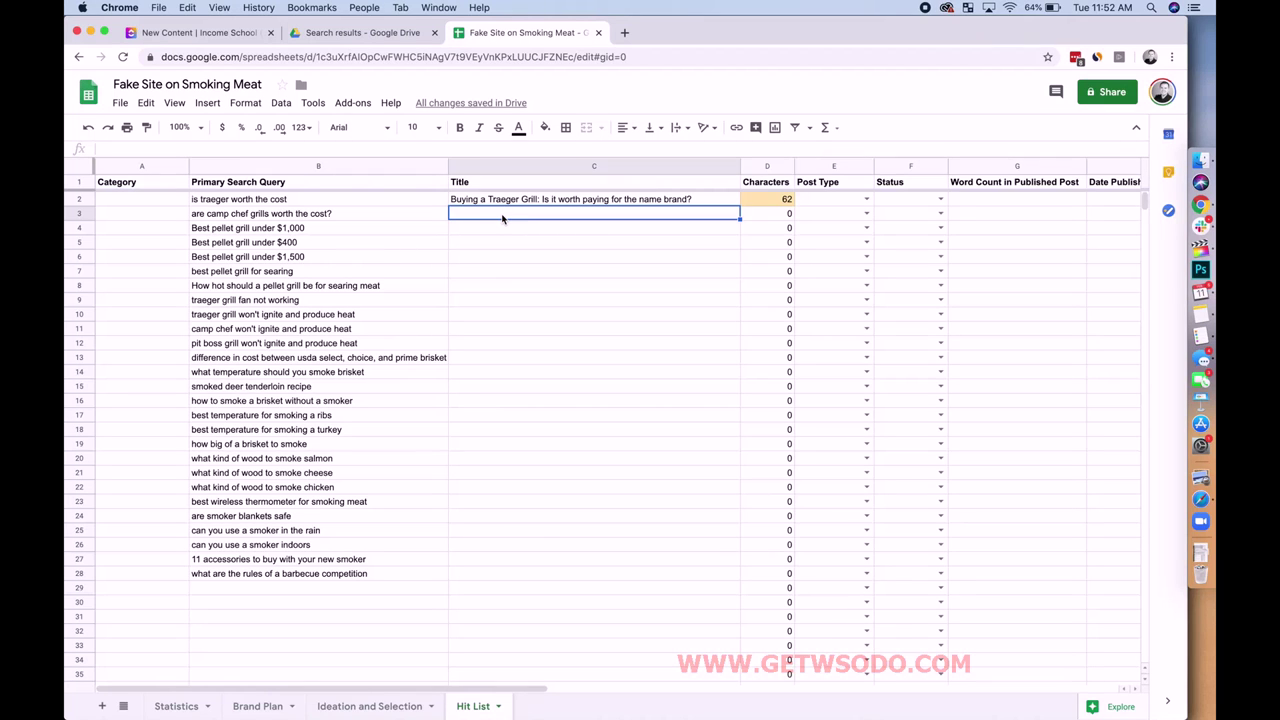
{"action": "type", "text": "Camp"}
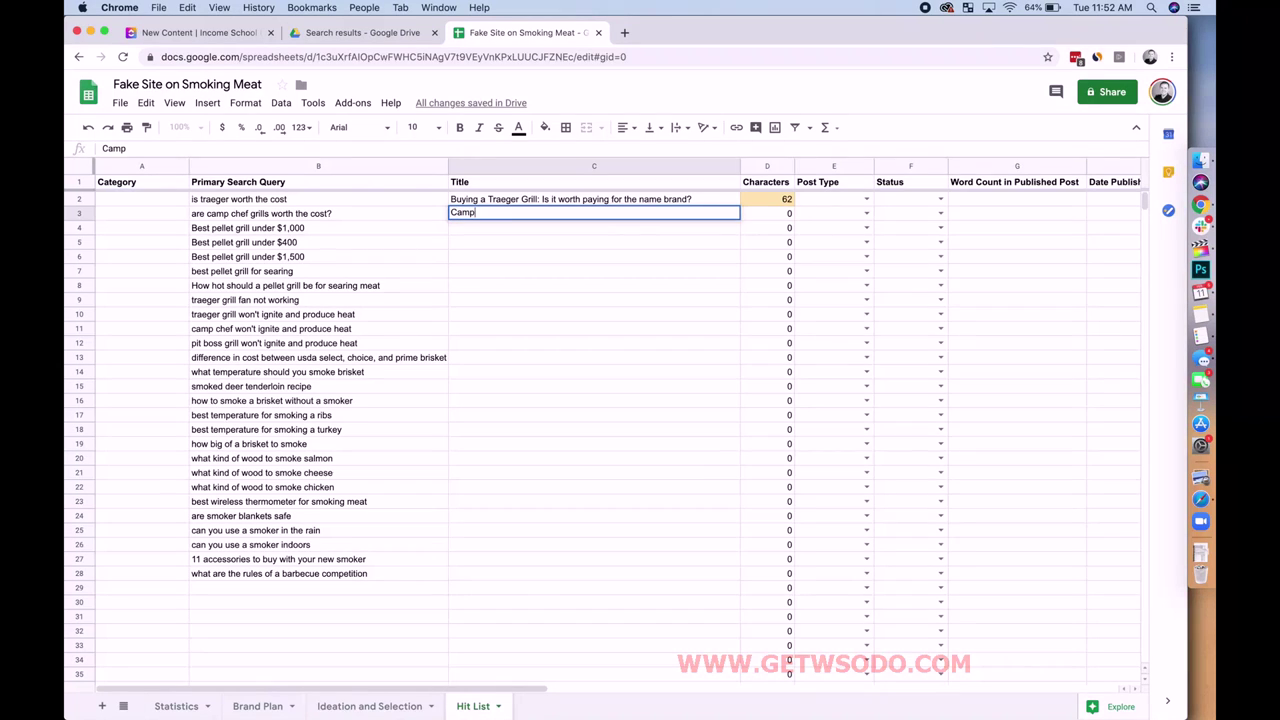
{"action": "type", "text": " Chef Pellet Gri"}
{"action": "type", "text": "ls"}
{"action": "key", "text": "BackSpace"}
{"action": "key", "text": "BackSpace"}
{"action": "type", "text": "lls: "}
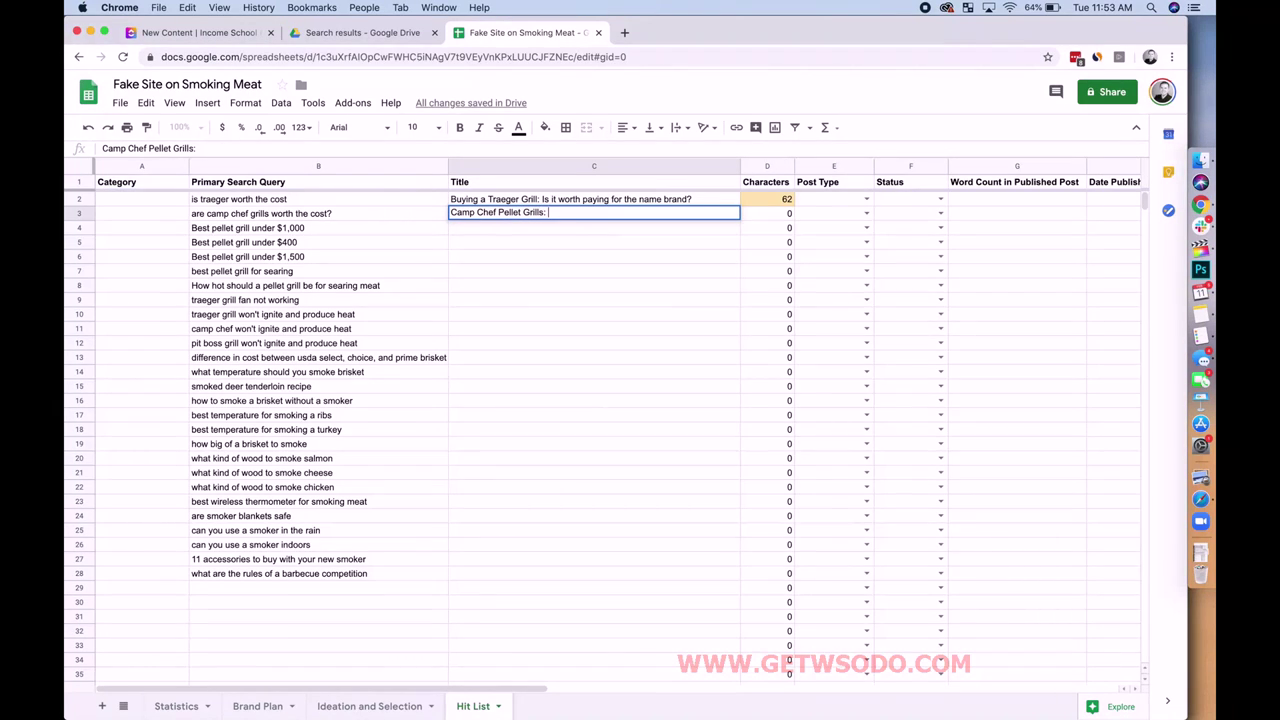
{"action": "type", "text": "Are they worht"}
{"action": "key", "text": "BackSpace"}
{"action": "key", "text": "BackSpace"}
{"action": "type", "text": "th the cost?"}
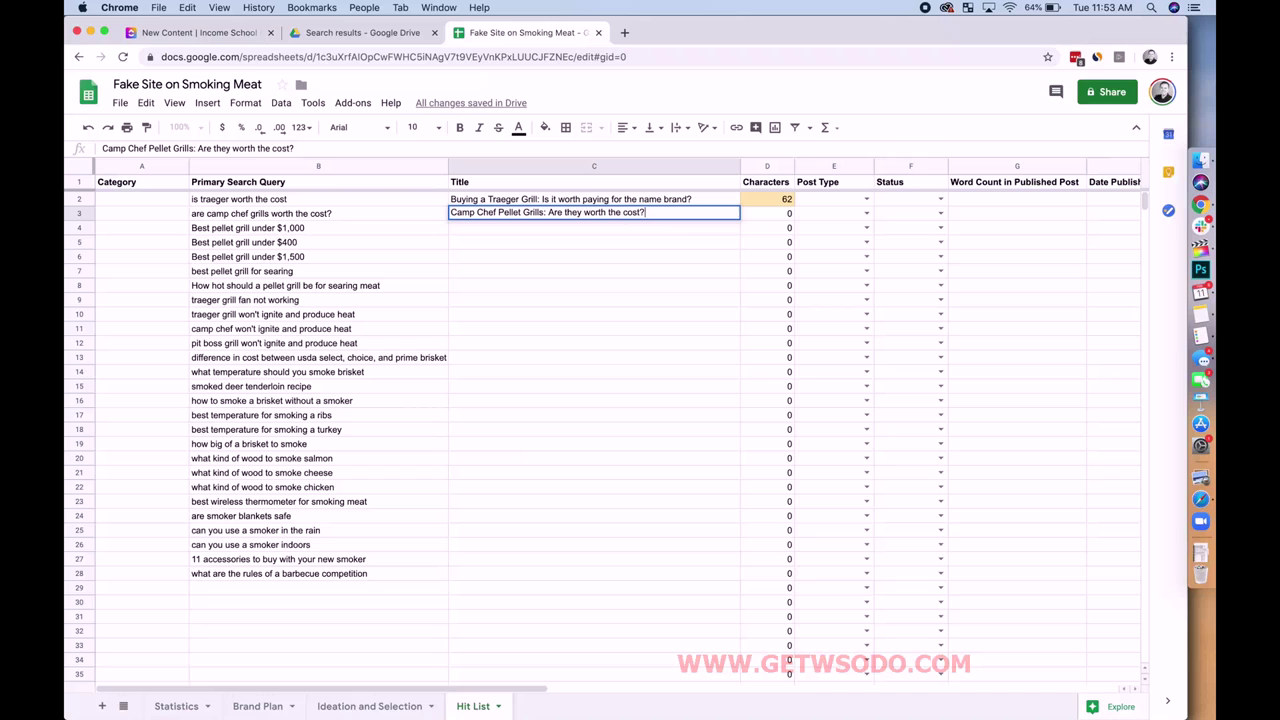
Step: Enter the title "Best Pellet Grills Under $1,000: An in-depth hands-on review" for the under-$1,000 query in row 4
{"action": "left_click", "coordinate": [488, 231]}
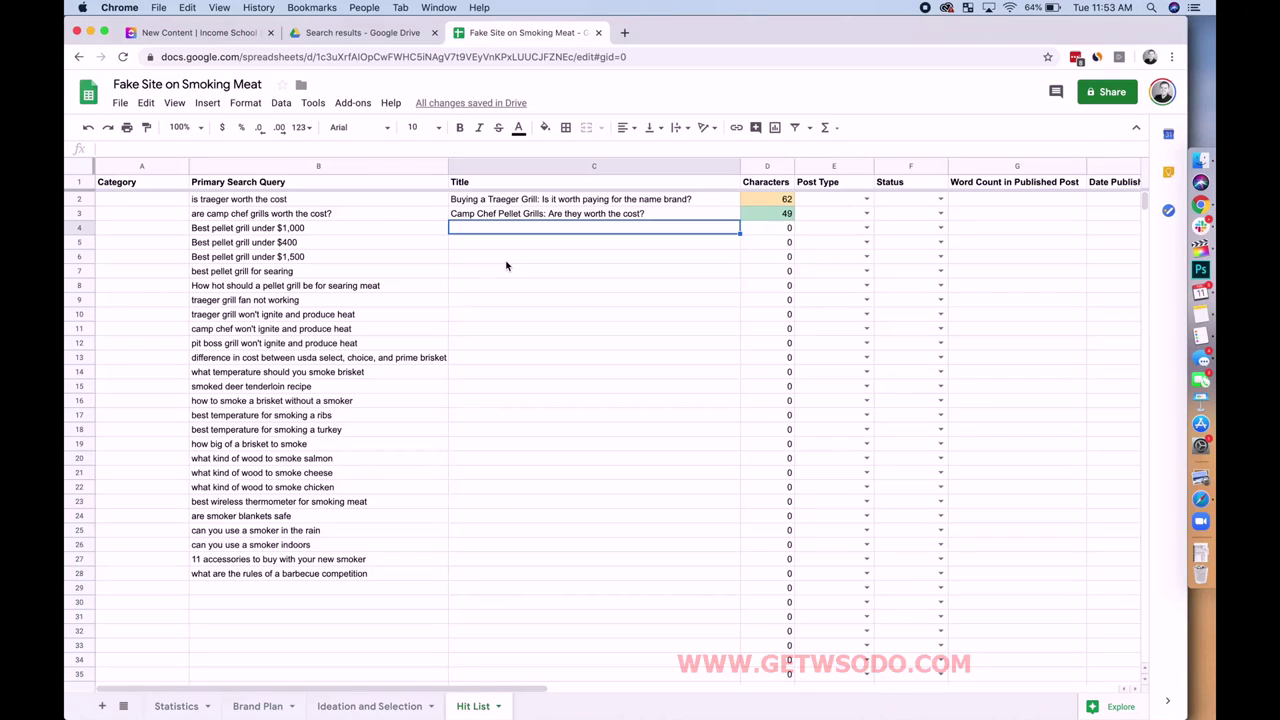
{"action": "type", "text": "Best Pelle"}
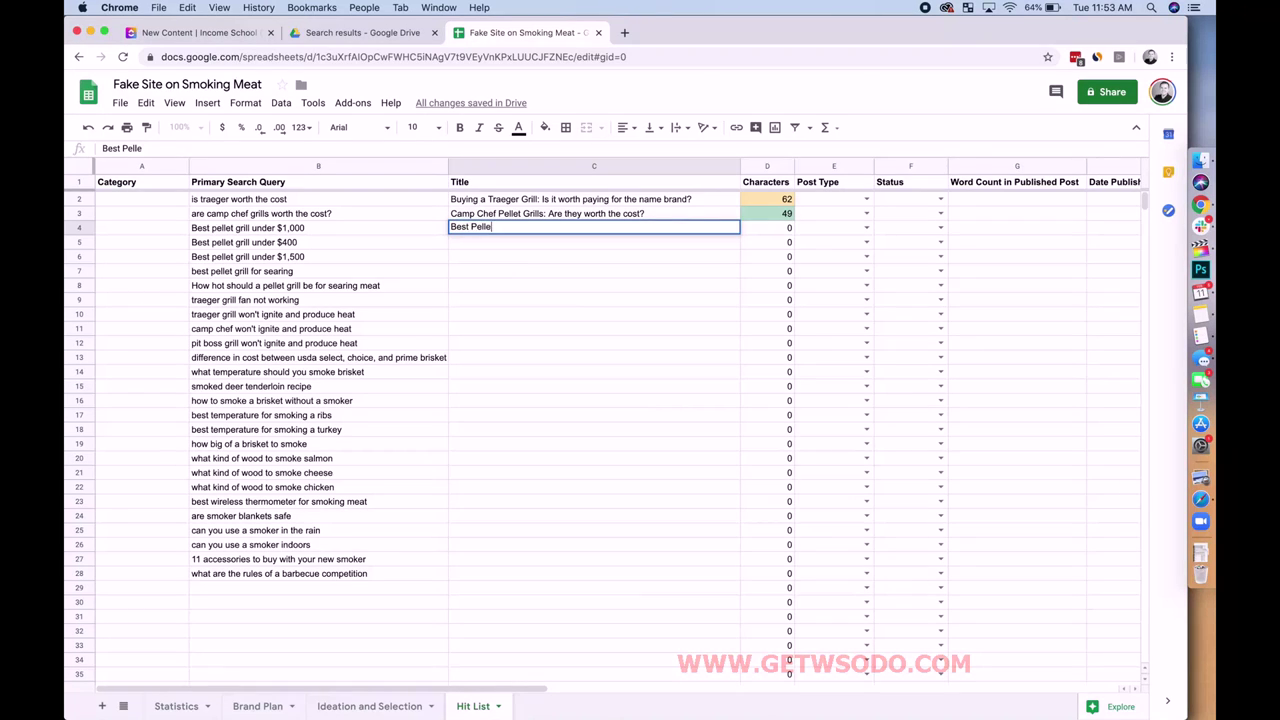
{"action": "type", "text": "t Grills Under $1,000"}
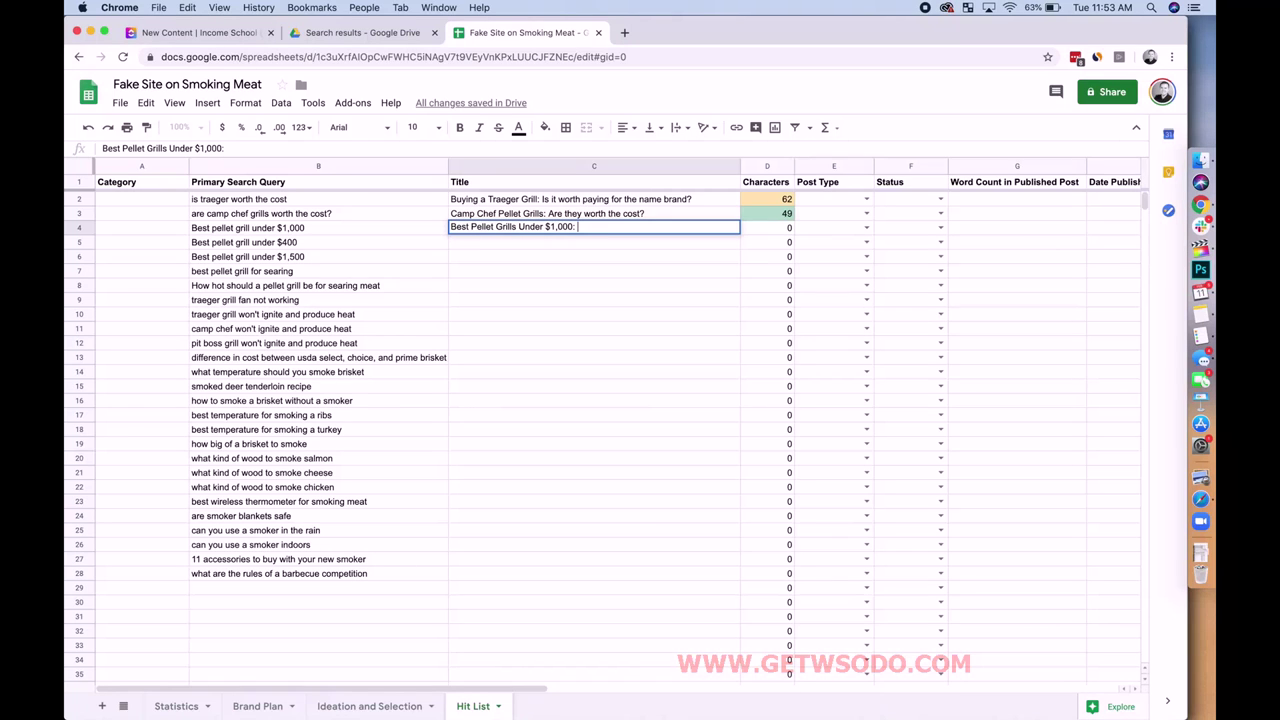
{"action": "type", "text": ": An in-depth hands-on te"}
{"action": "key", "text": "BackSpace"}
{"action": "key", "text": "BackSpace"}
{"action": "type", "text": "review"}
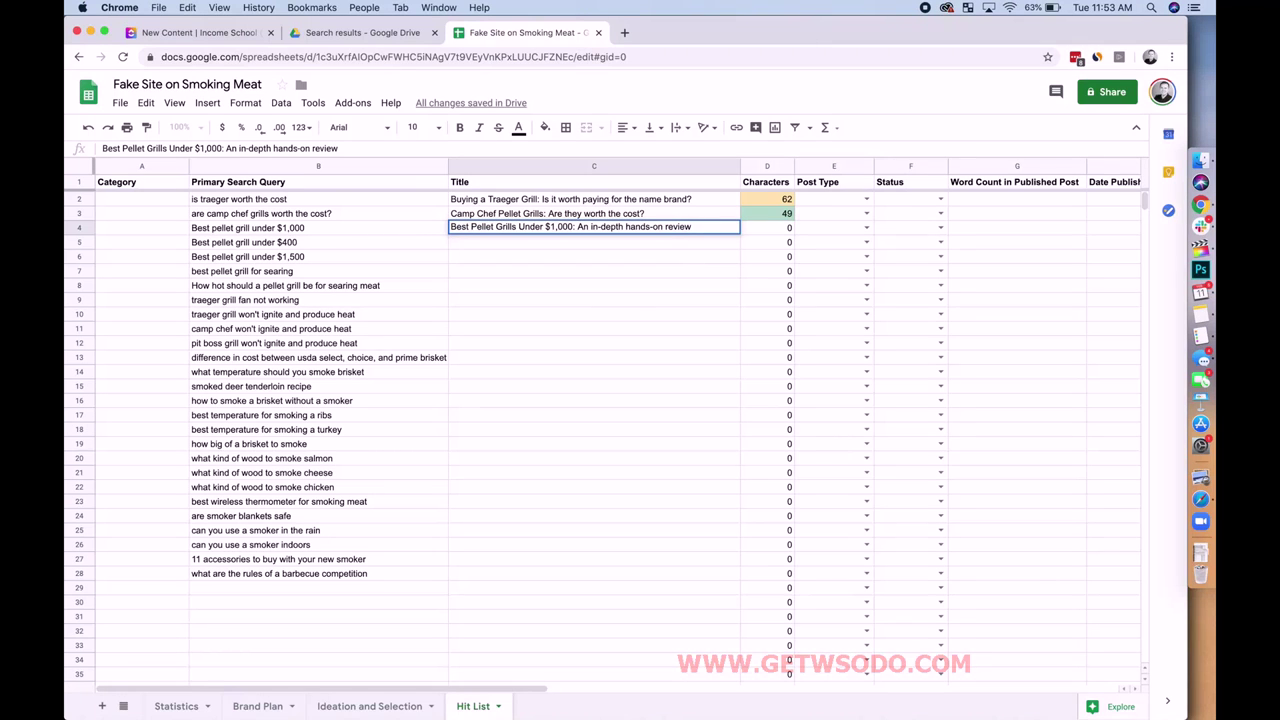
Step: Begin the title for the under-$400 query in row 5 with "Best Pellet Grills Under $400:"
{"action": "left_click", "coordinate": [503, 246]}
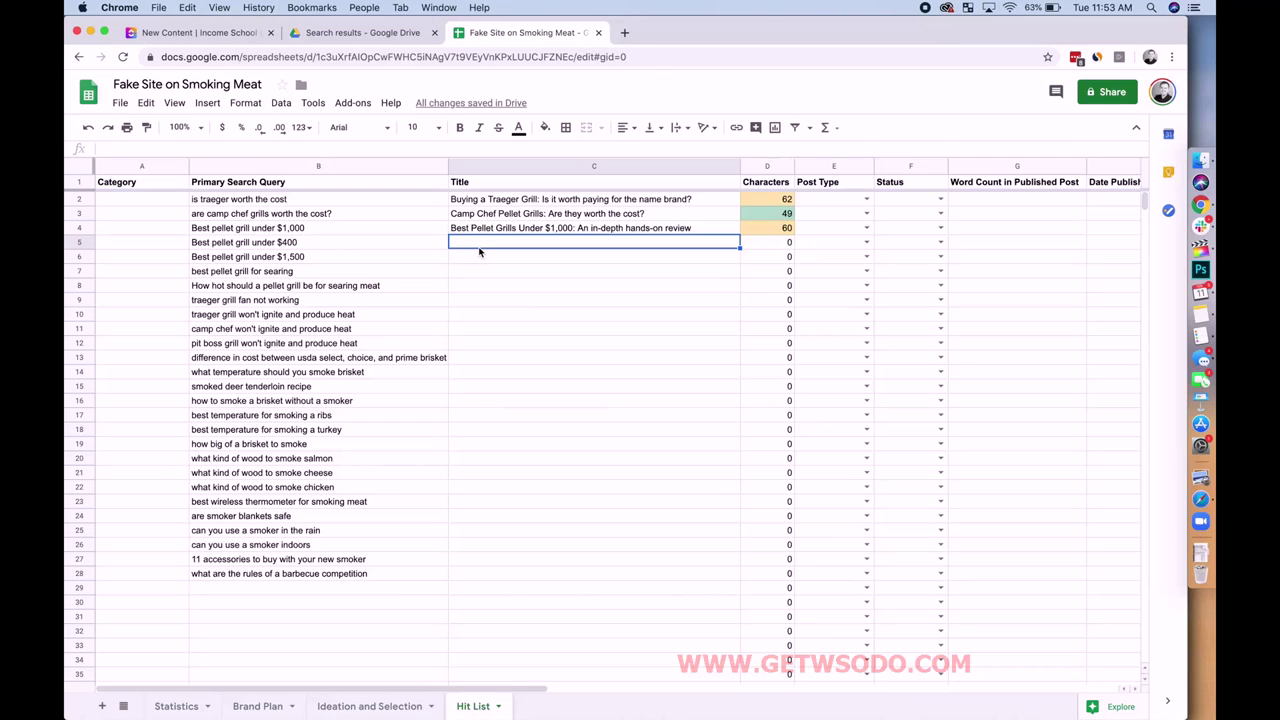
{"action": "type", "text": "Best P"}
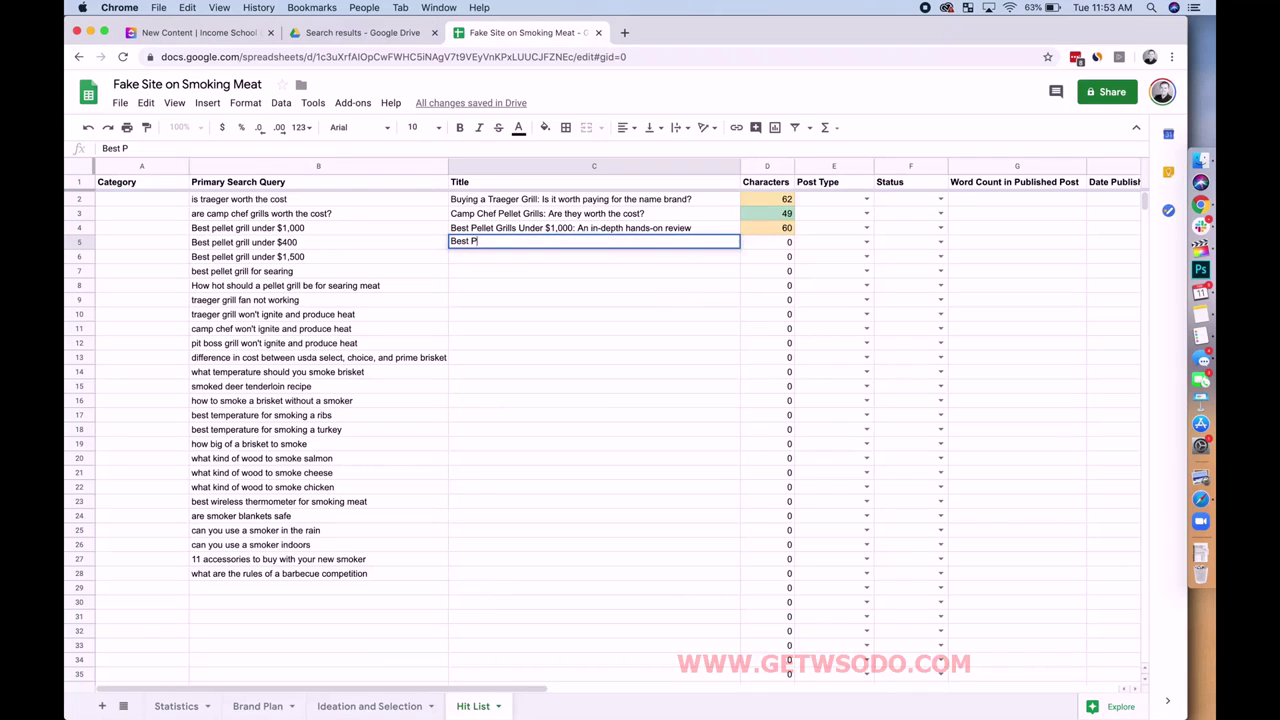
{"action": "type", "text": "ellet Grills Under $400: "}
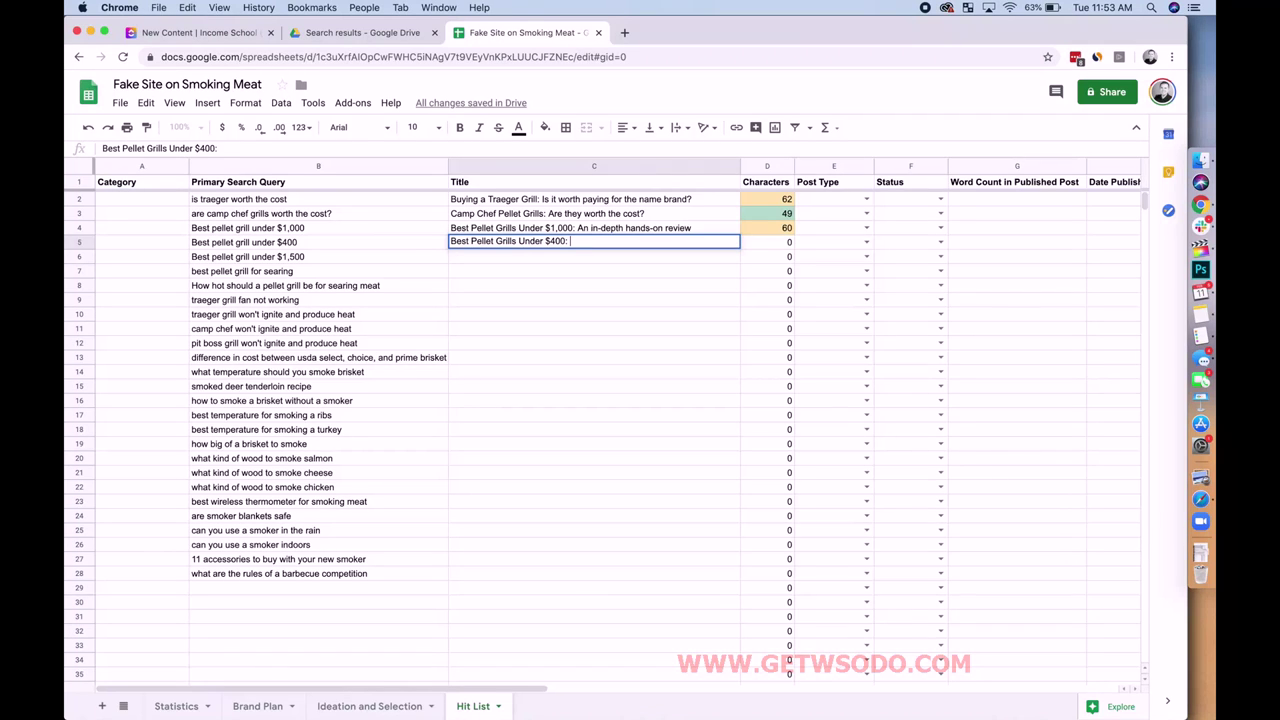
{"action": "type", "text": "Top-quality grills for rea"}
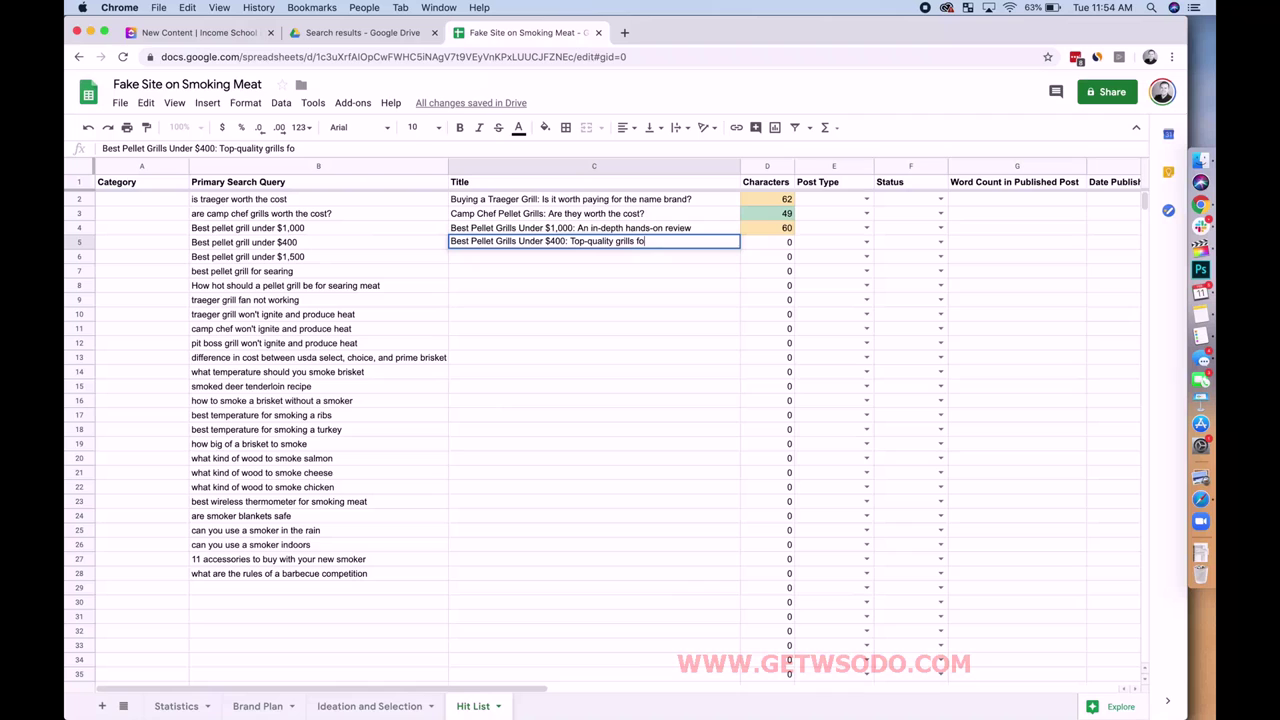
{"action": "key", "text": "BackSpace"}
{"action": "key", "text": "BackSpace"}
{"action": "key", "text": "BackSpace"}
{"action": "key", "text": "BackSpace"}
{"action": "key", "text": "BackSpace"}
{"action": "key", "text": "BackSpace"}
{"action": "key", "text": "BackSpace"}
{"action": "key", "text": "BackSpace"}
{"action": "key", "text": "BackSpace"}
{"action": "key", "text": "BackSpace"}
{"action": "key", "text": "BackSpace"}
{"action": "key", "text": "BackSpace"}
{"action": "key", "text": "BackSpace"}
{"action": "key", "text": "BackSpace"}
{"action": "key", "text": "BackSpace"}
{"action": "key", "text": "BackSpace"}
{"action": "key", "text": "BackSpace"}
{"action": "key", "text": "BackSpace"}
{"action": "key", "text": "BackSpace"}
{"action": "key", "text": "BackSpace"}
{"action": "key", "text": "BackSpace"}
{"action": "key", "text": "BackSpace"}
{"action": "key", "text": "BackSpace"}
{"action": "key", "text": "BackSpace"}
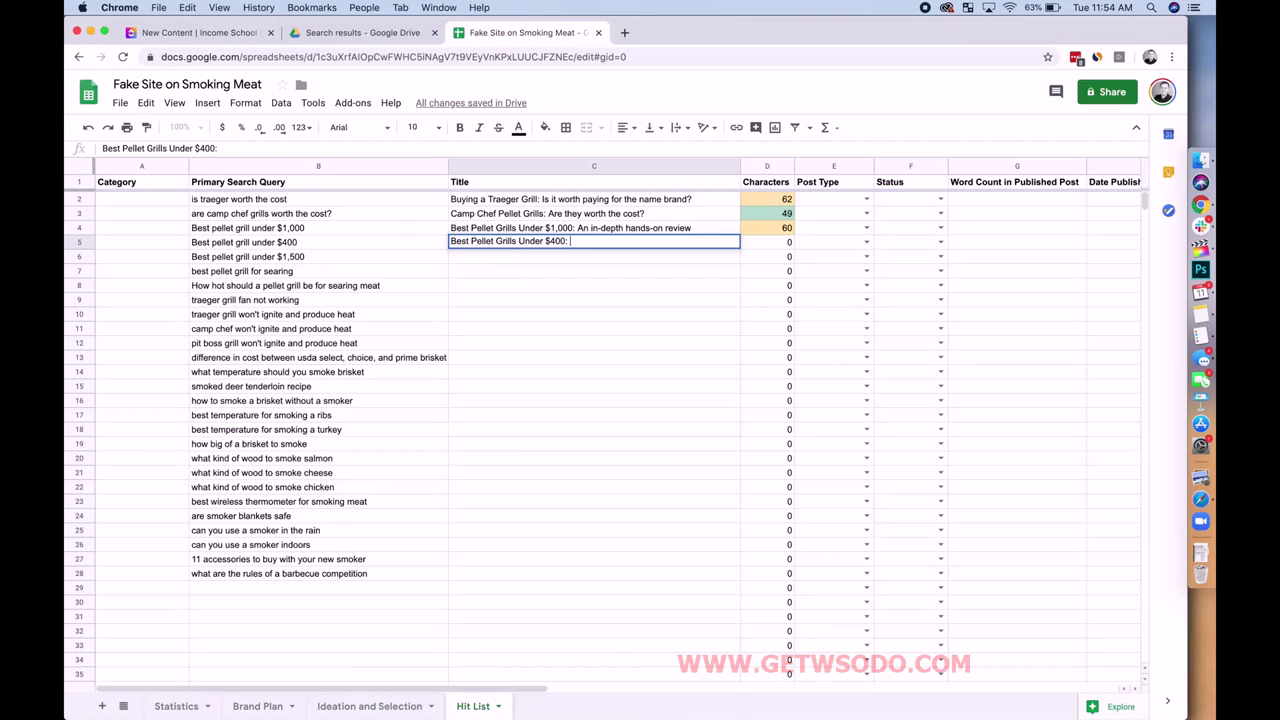
{"action": "type", "text": "Get a cheap "}
{"action": "type", "text": "grill"}
{"action": "key", "text": "BackSpace"}
{"action": "key", "text": "BackSpace"}
{"action": "key", "text": "BackSpace"}
{"action": "key", "text": "BackSpace"}
{"action": "key", "text": "BackSpace"}
{"action": "key", "text": "BackSpace"}
{"action": "key", "text": "BackSpace"}
{"action": "key", "text": "BackSpace"}
{"action": "key", "text": "BackSpace"}
{"action": "key", "text": "BackSpace"}
{"action": "key", "text": "BackSpace"}
{"action": "key", "text": "BackSpace"}
{"action": "key", "text": "BackSpace"}
{"action": "key", "text": "BackSpace"}
{"action": "key", "text": "BackSpace"}
{"action": "key", "text": "BackSpace"}
Step: Complete the under-$400 title in row 5 with "Our favorite budget options"
{"action": "type", "text": "Our favorite budget options"}
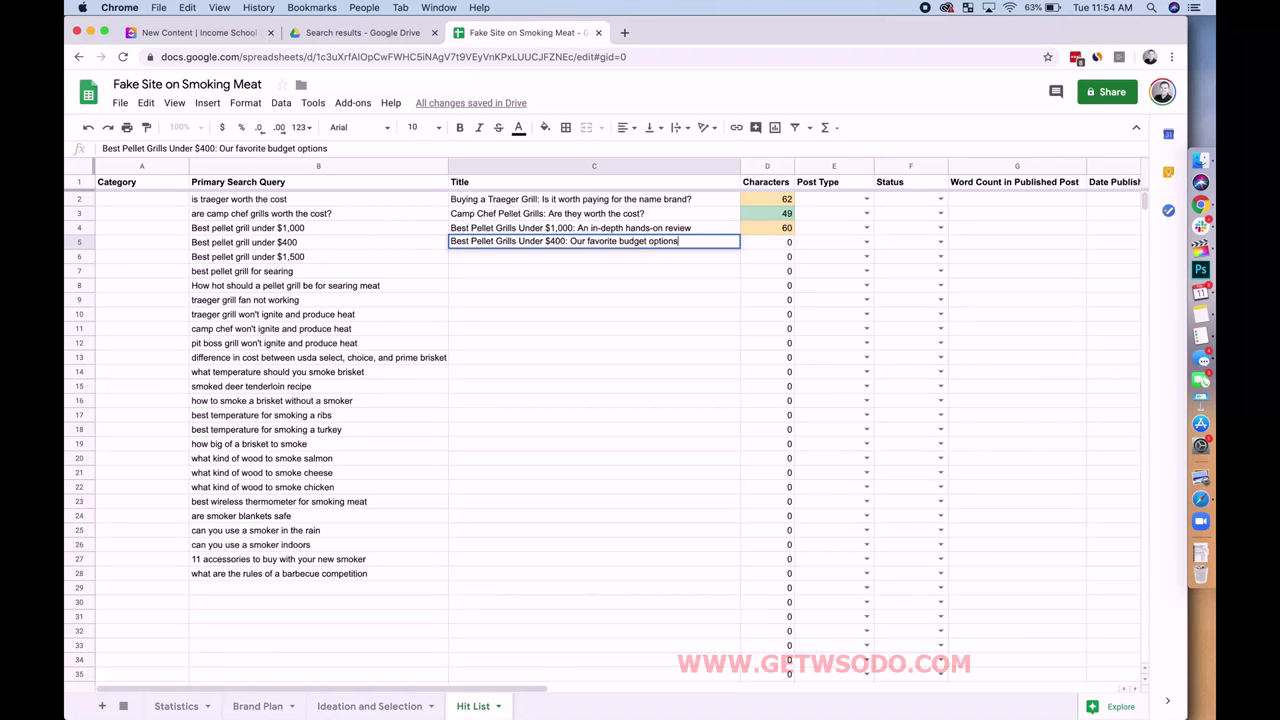
{"action": "key", "text": "Return"}
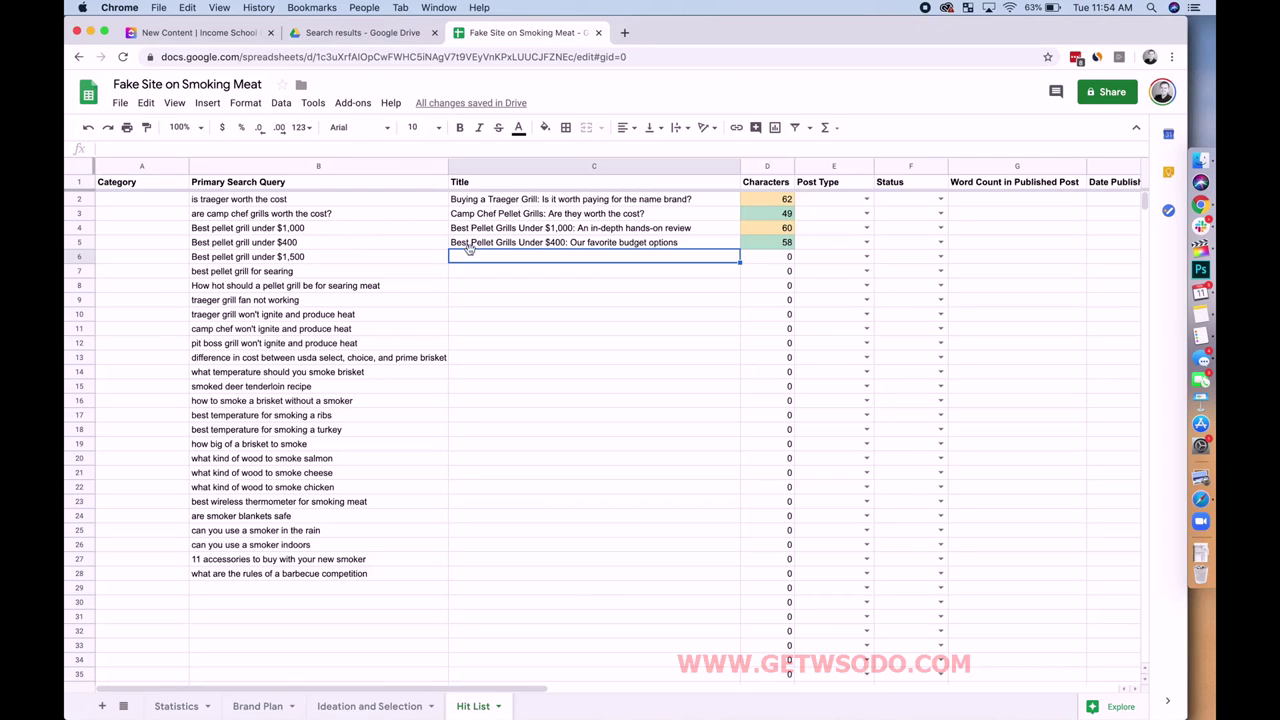
Step: Enter the title "Best Pellet Grills for Searing: A comparison of the highest heat options" for the searing grill query in row 7
{"action": "left_click", "coordinate": [296, 258]}
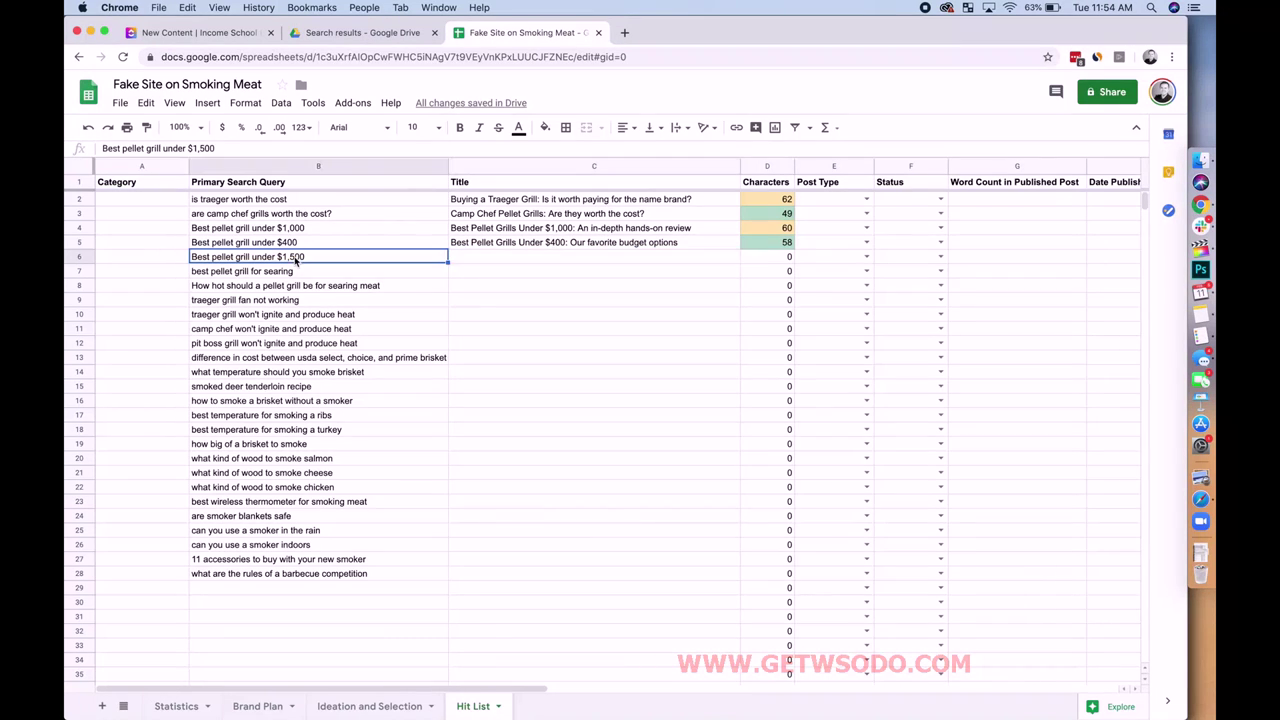
{"action": "left_click", "coordinate": [301, 272]}
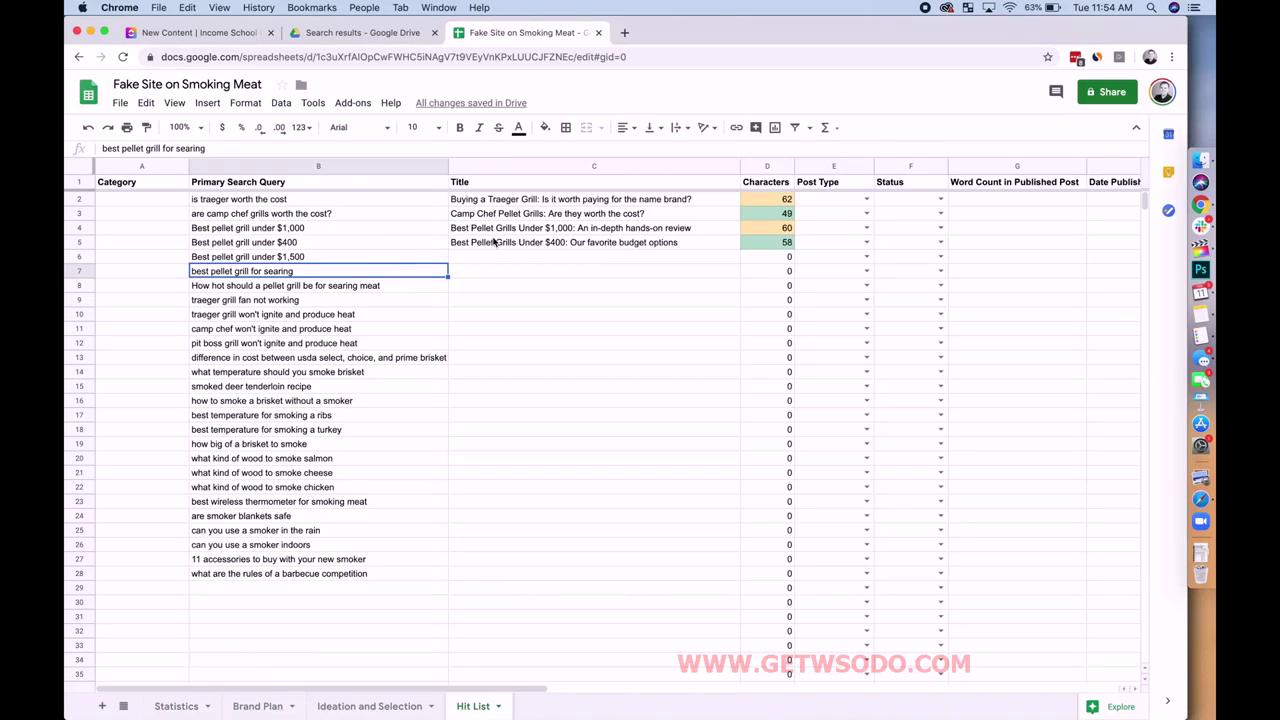
{"action": "left_click", "coordinate": [489, 272]}
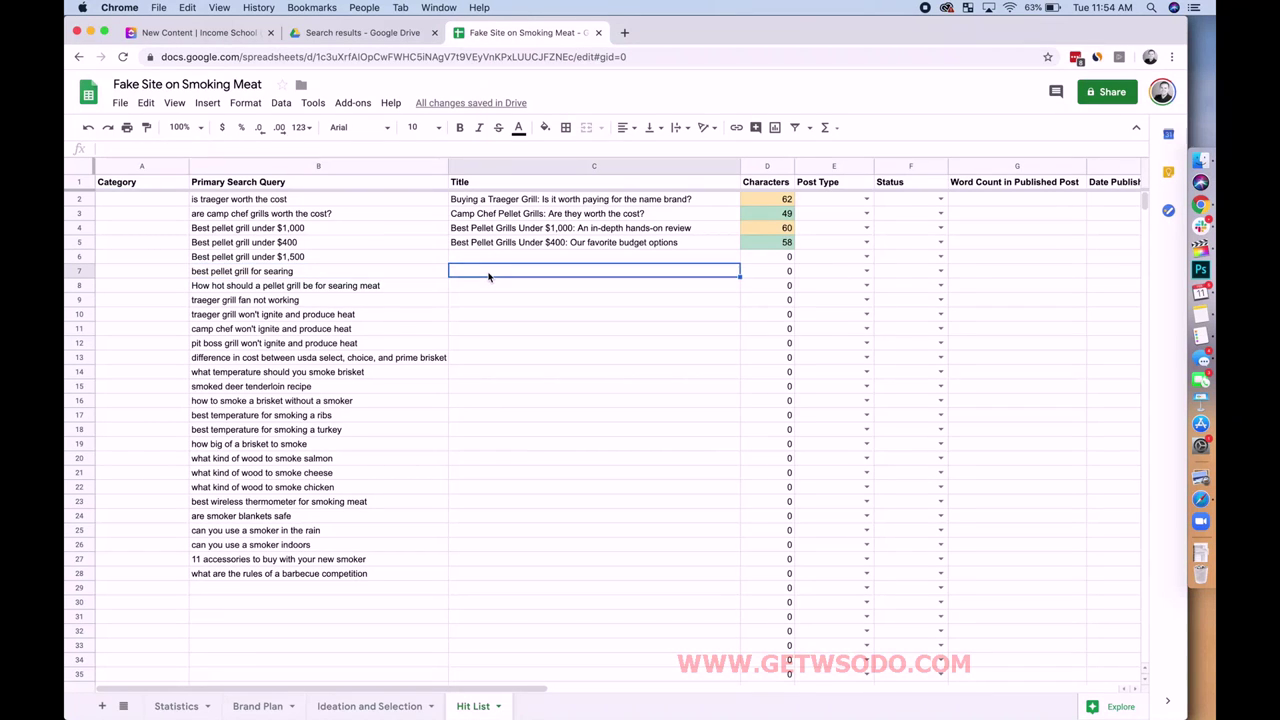
{"action": "type", "text": "Best Pel"}
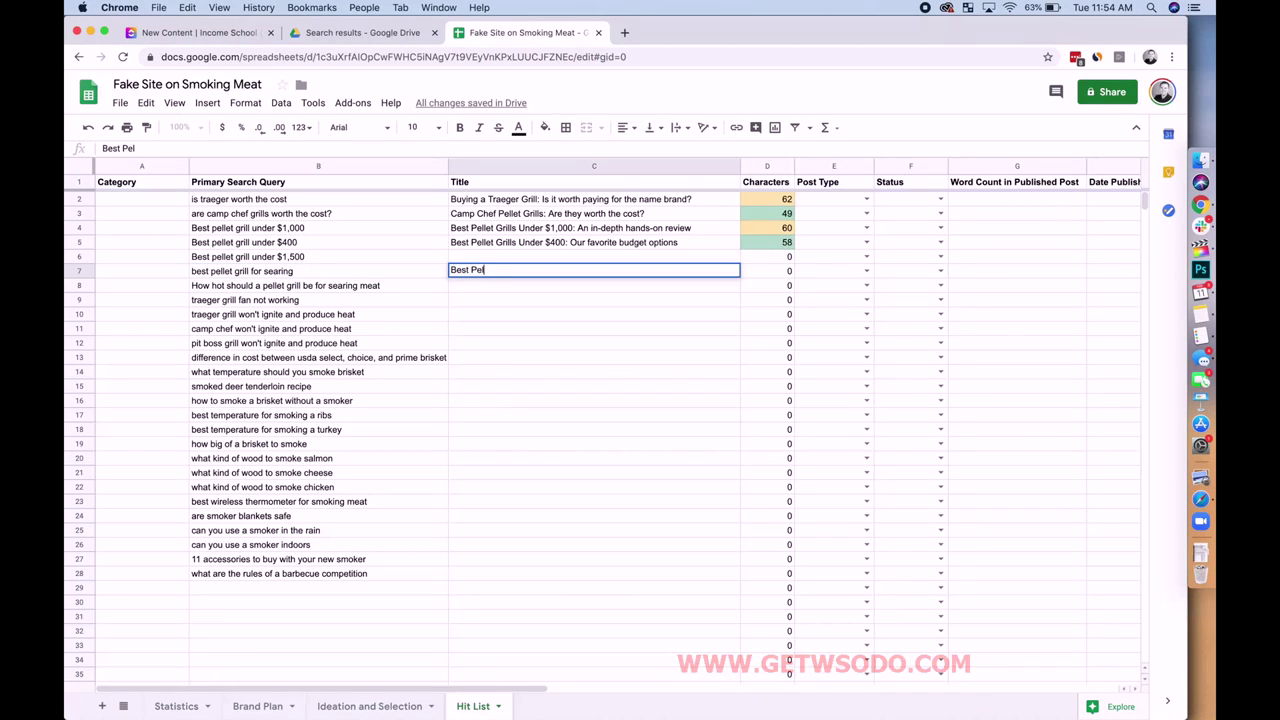
{"action": "type", "text": "let Grills for Searing:"}
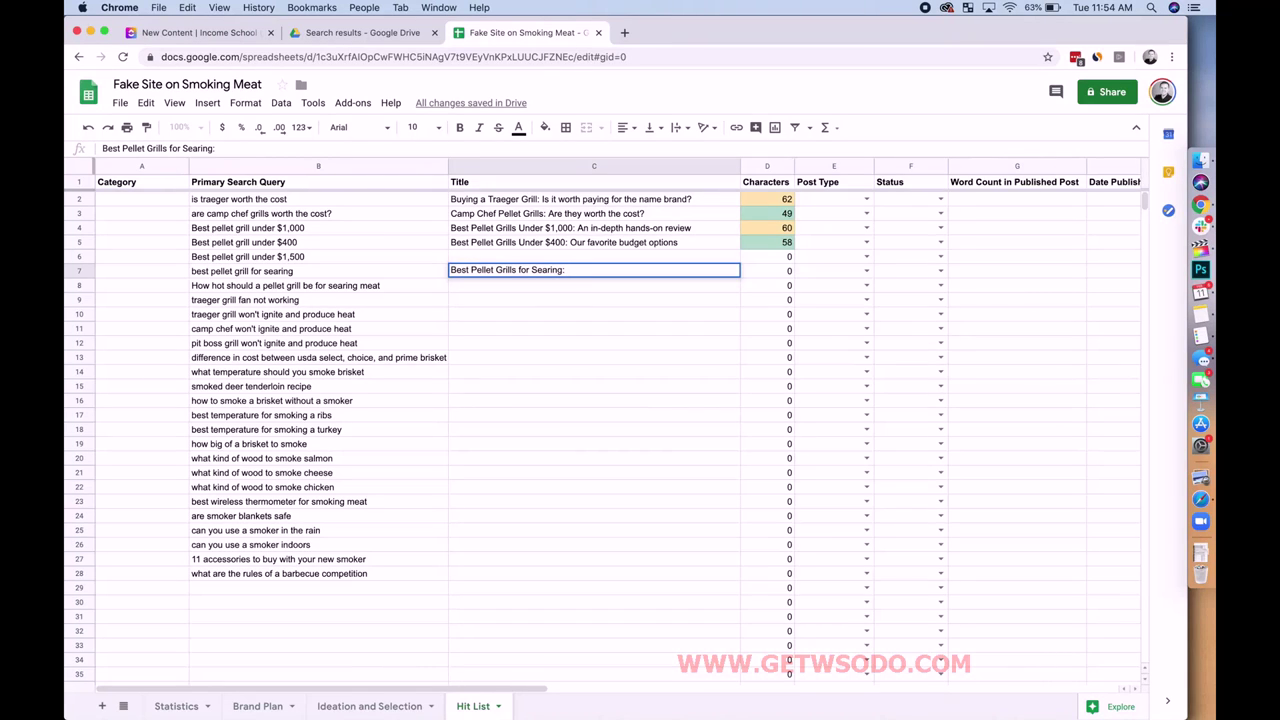
{"action": "type", "text": "A comparison of the "}
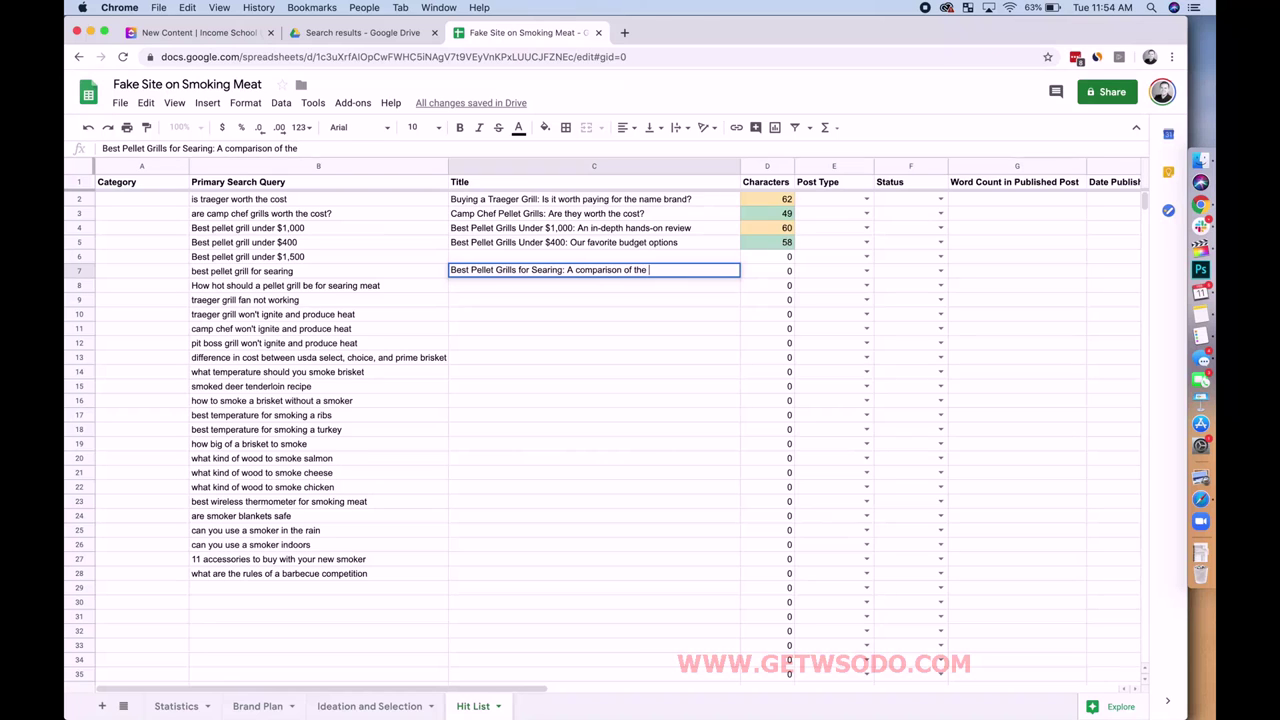
{"action": "type", "text": "highest heat options"}
{"action": "key", "text": "Return"}
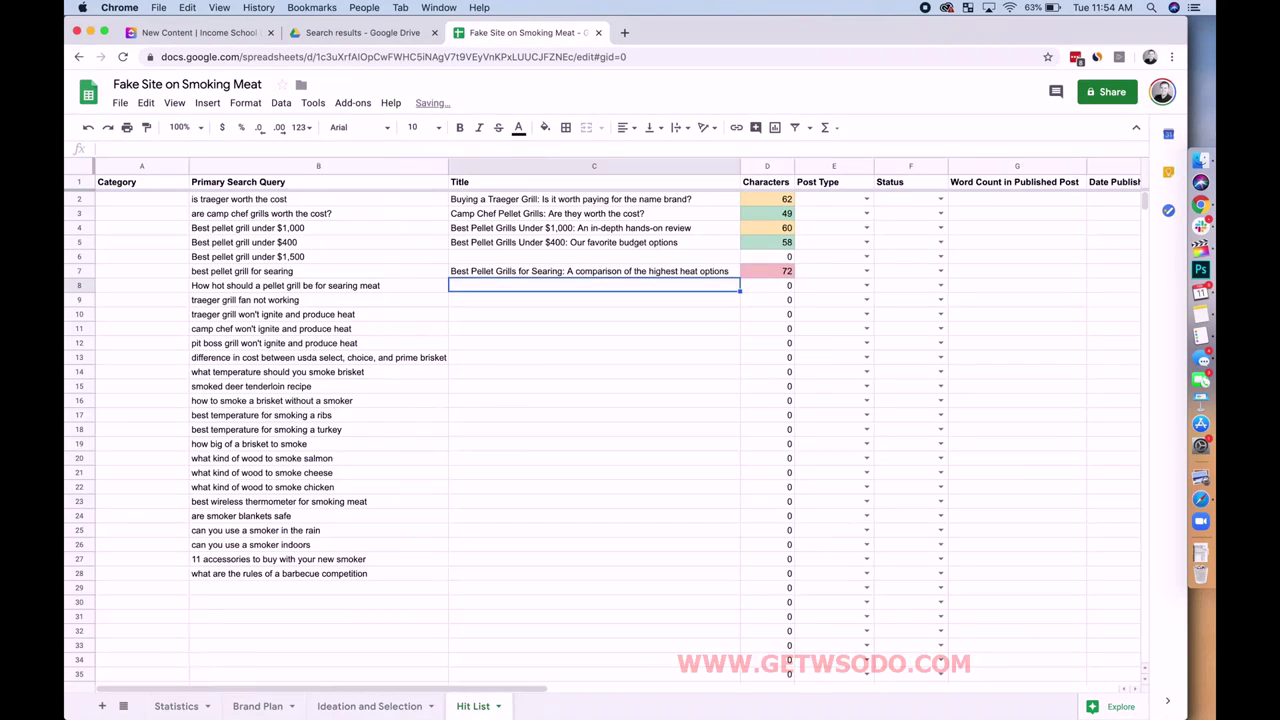
Step: Shorten the searing grill title in row 7 to "Best Pellet Grills for Searing (Including highest heat numbers)"
{"action": "left_click", "coordinate": [778, 278]}
{"action": "left_click", "coordinate": [726, 272]}
{"action": "double_click", "coordinate": [726, 272]}
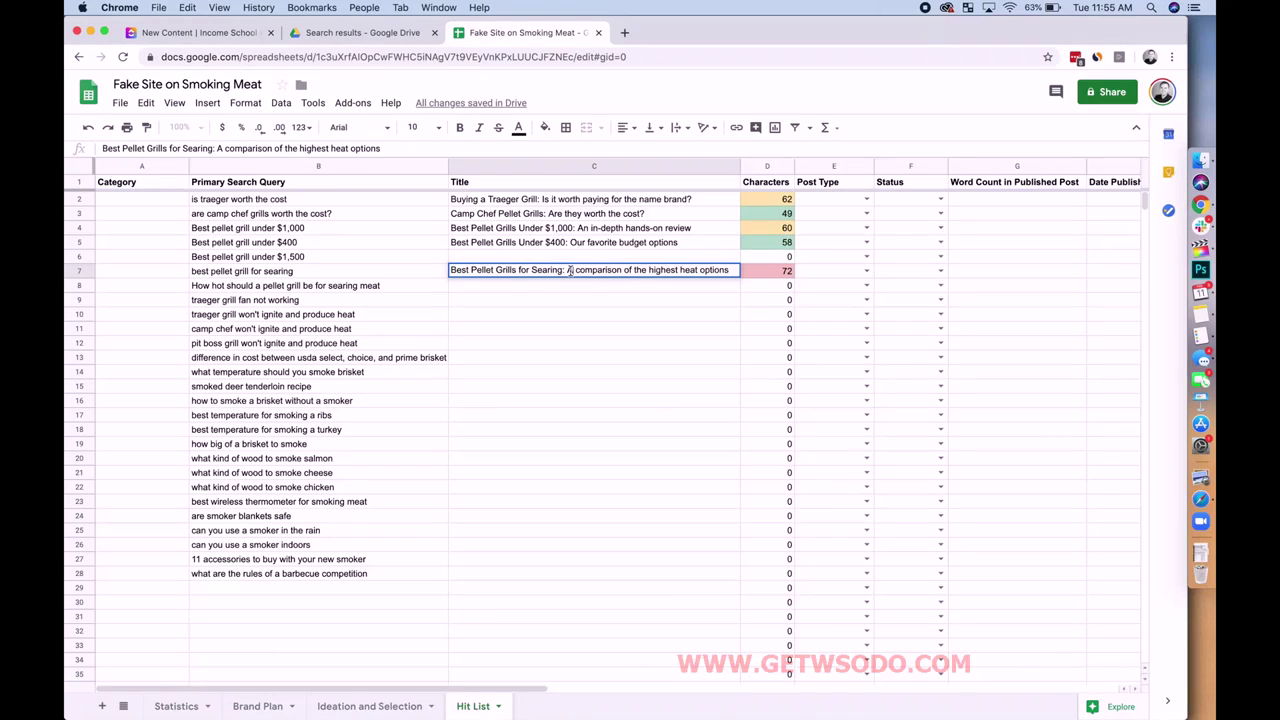
{"action": "left_click_drag", "start_coordinate": [567, 270], "coordinate": [748, 272]}
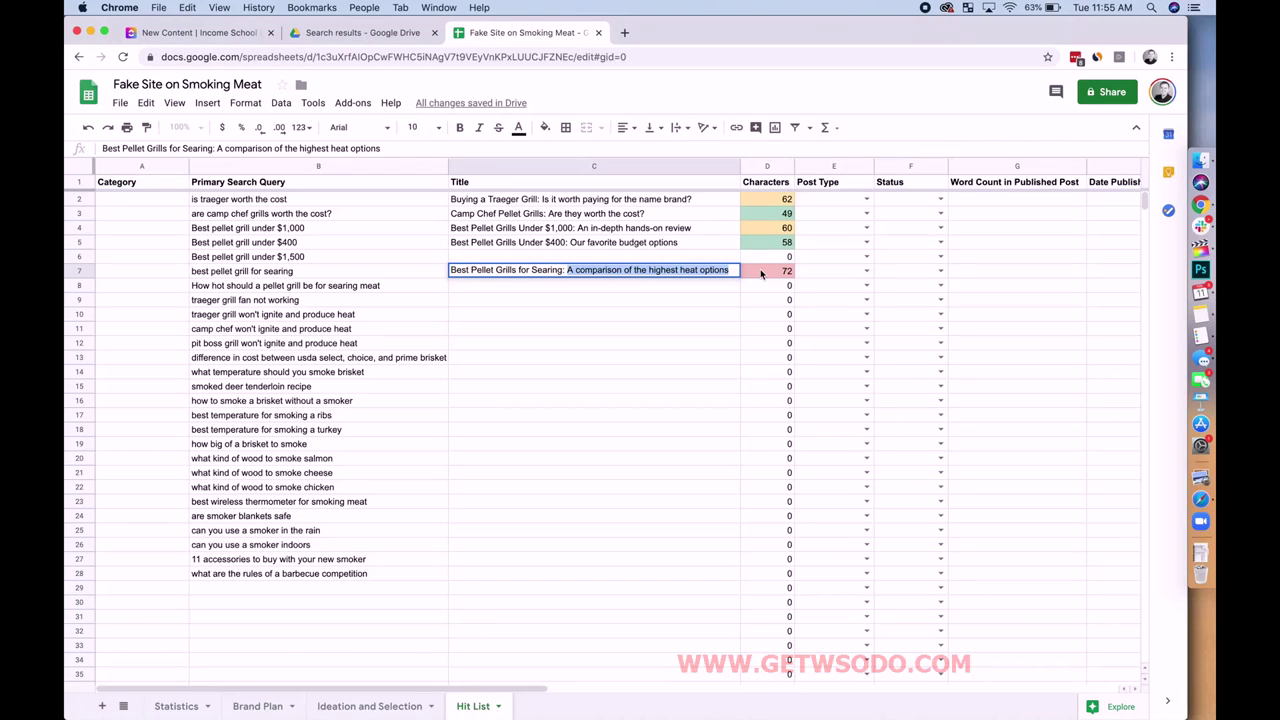
{"action": "key", "text": "BackSpace"}
{"action": "type", "text": "(Including "}
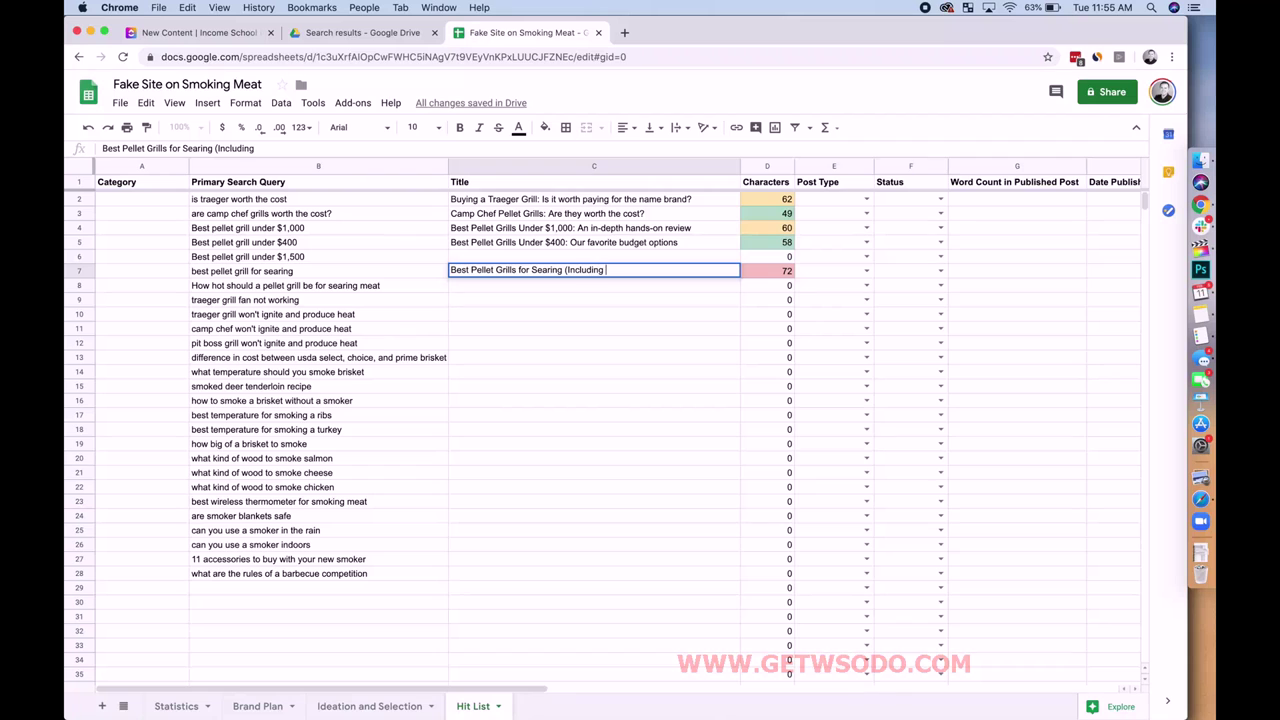
{"action": "type", "text": "highest heat numbers)"}
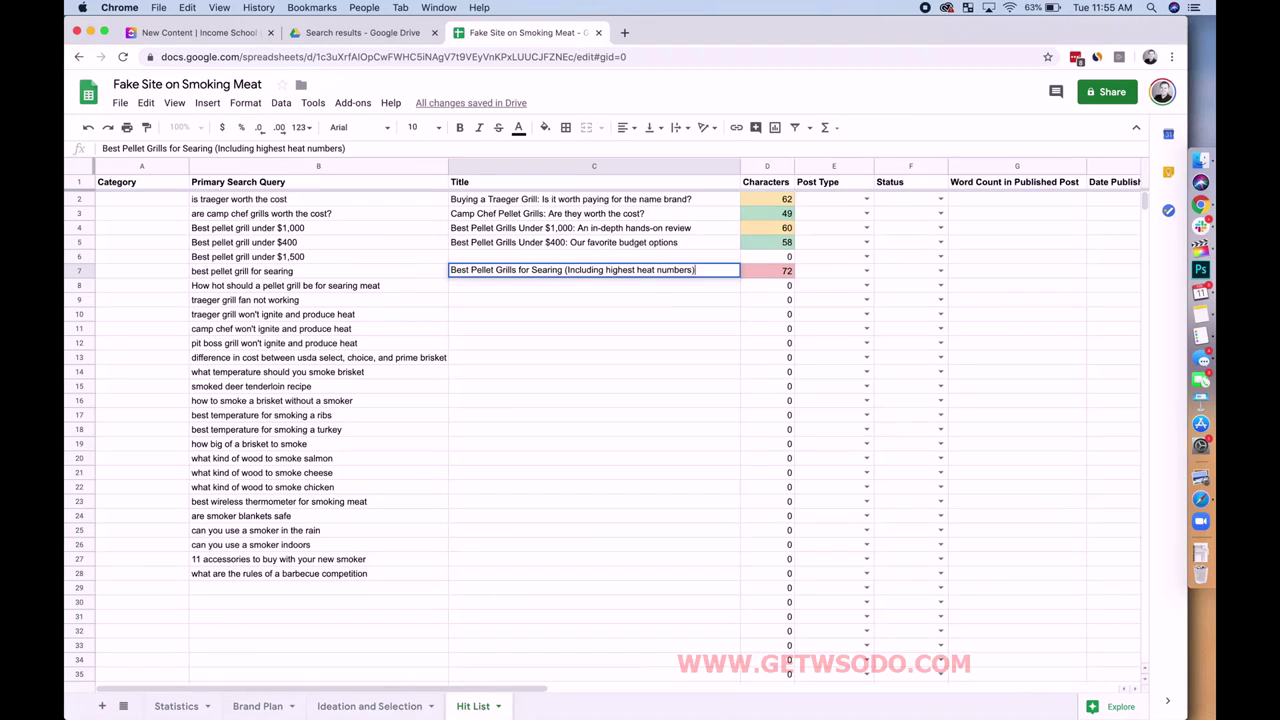
{"action": "key", "text": "Tab"}
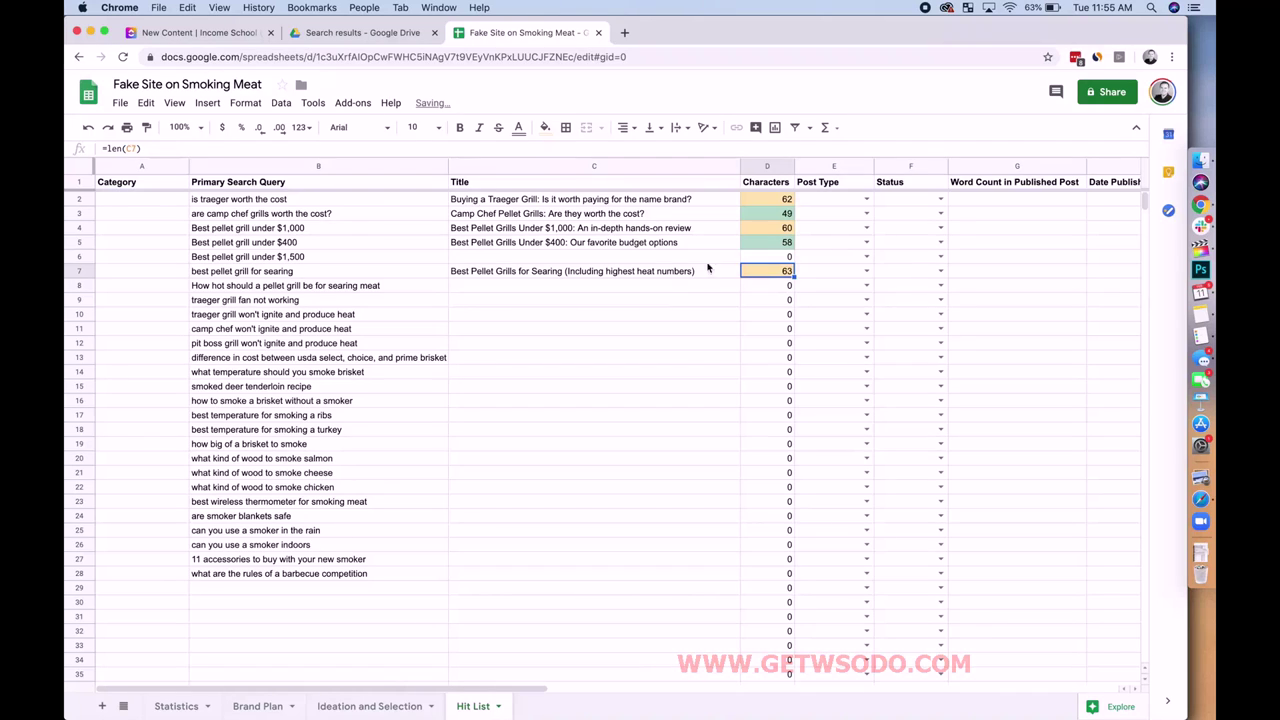
Step: Enter the title "The Perfect Temperature for Searing Meat on Pellet Grills" for the searing heat query in row 8
{"action": "left_click", "coordinate": [702, 278]}
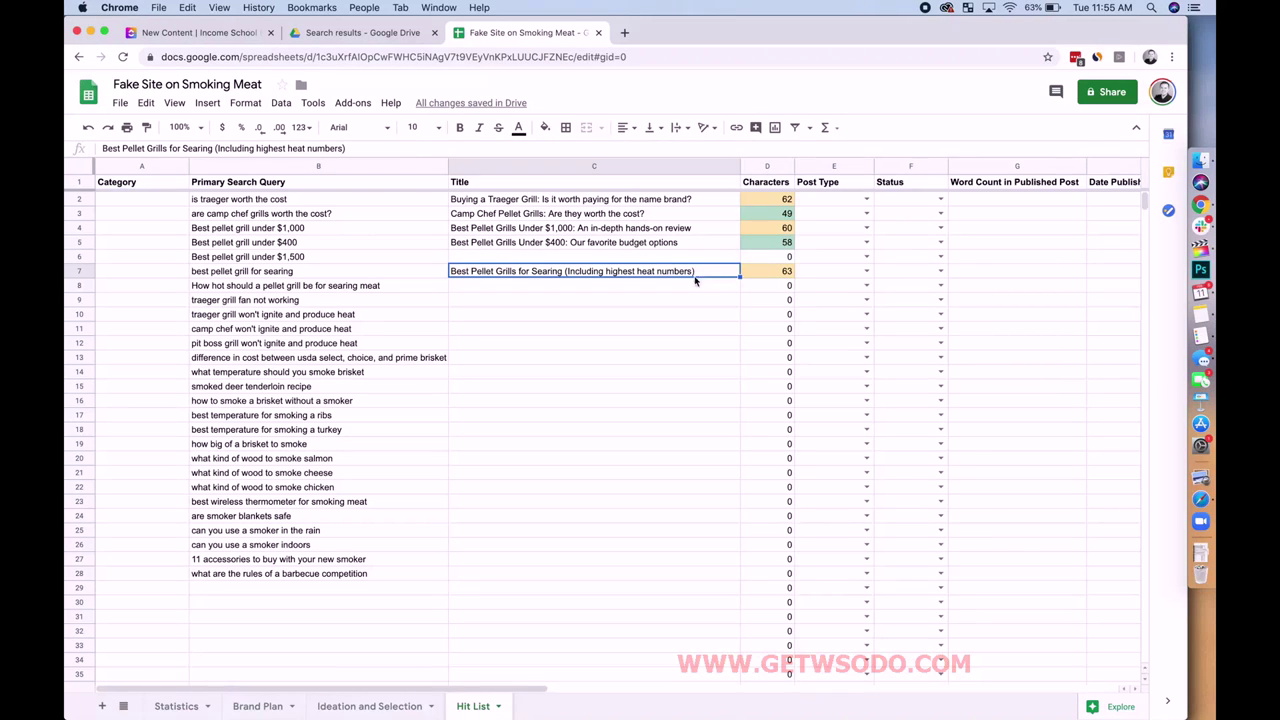
{"action": "left_click", "coordinate": [690, 287]}
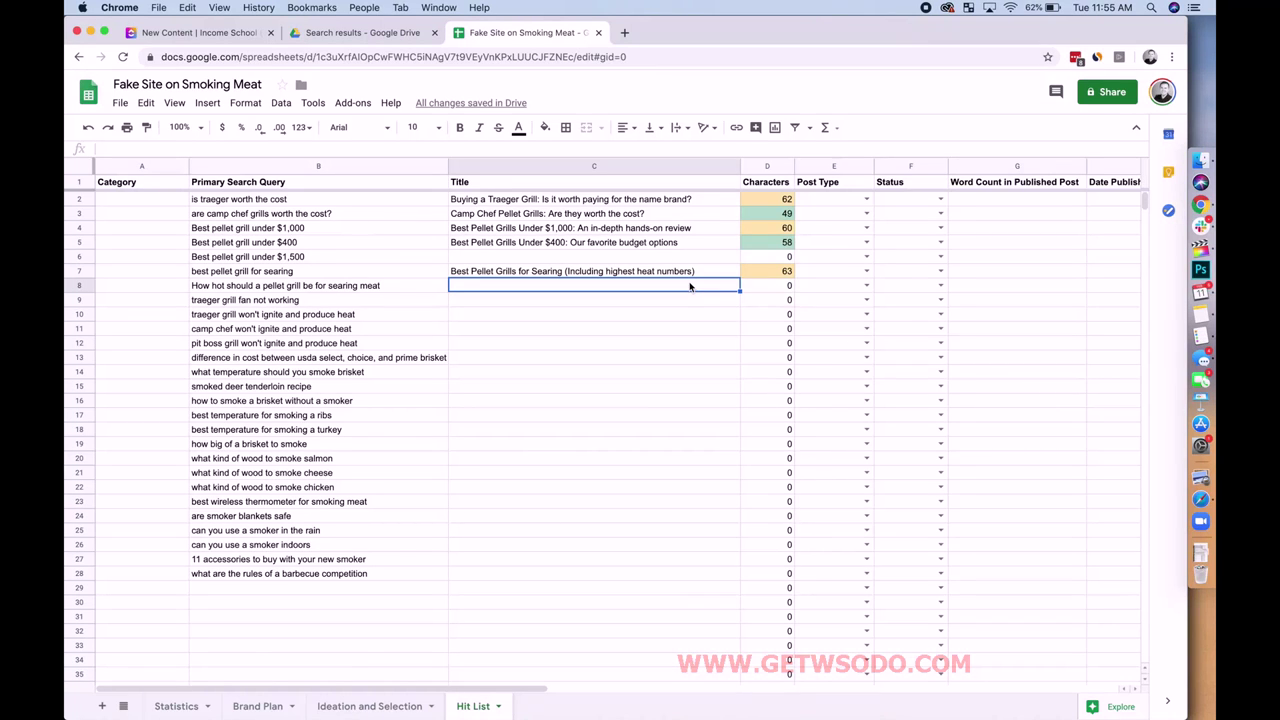
{"action": "type", "text": "The Per"}
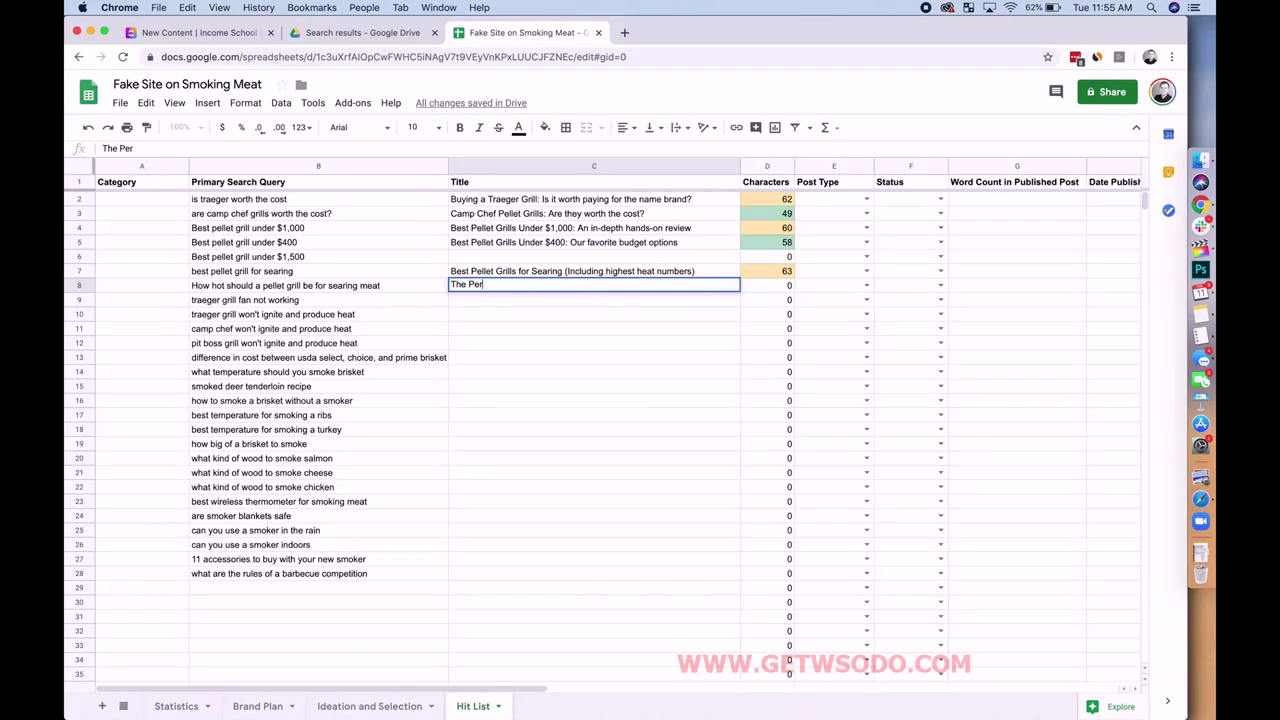
{"action": "type", "text": "fect Temperature for Sear"}
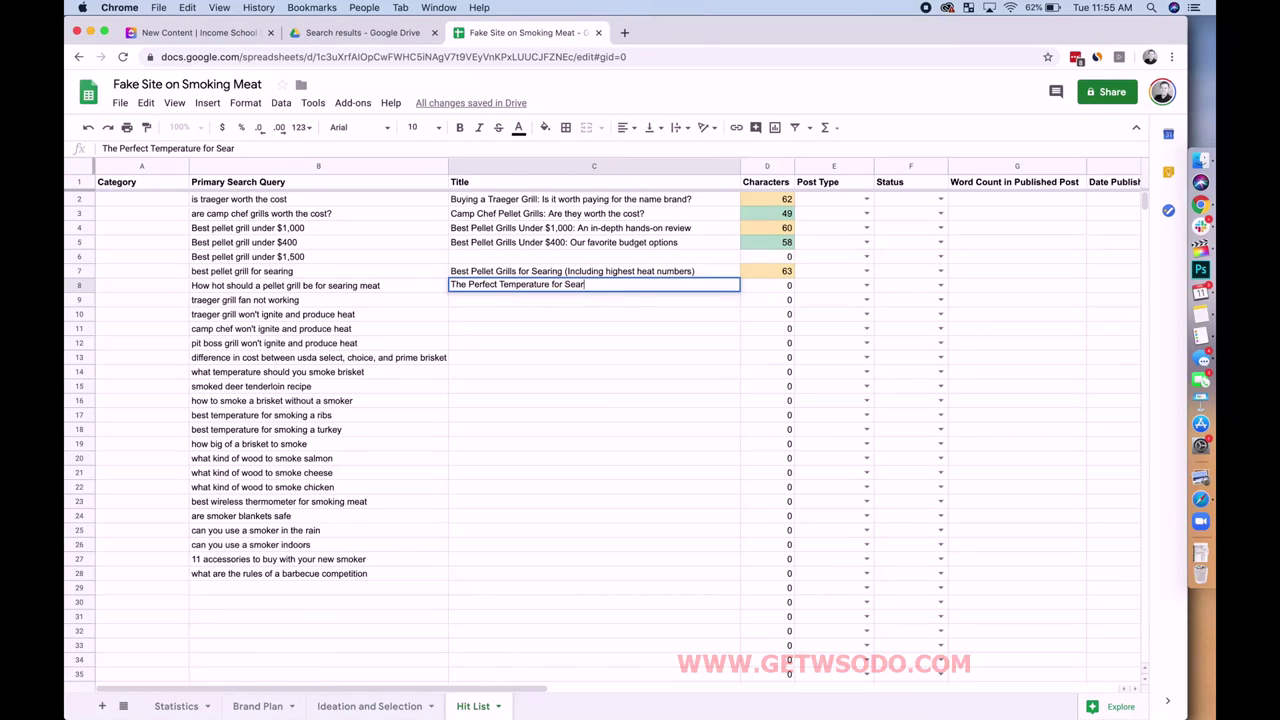
{"action": "type", "text": "ing Meat on Pellet Grills"}
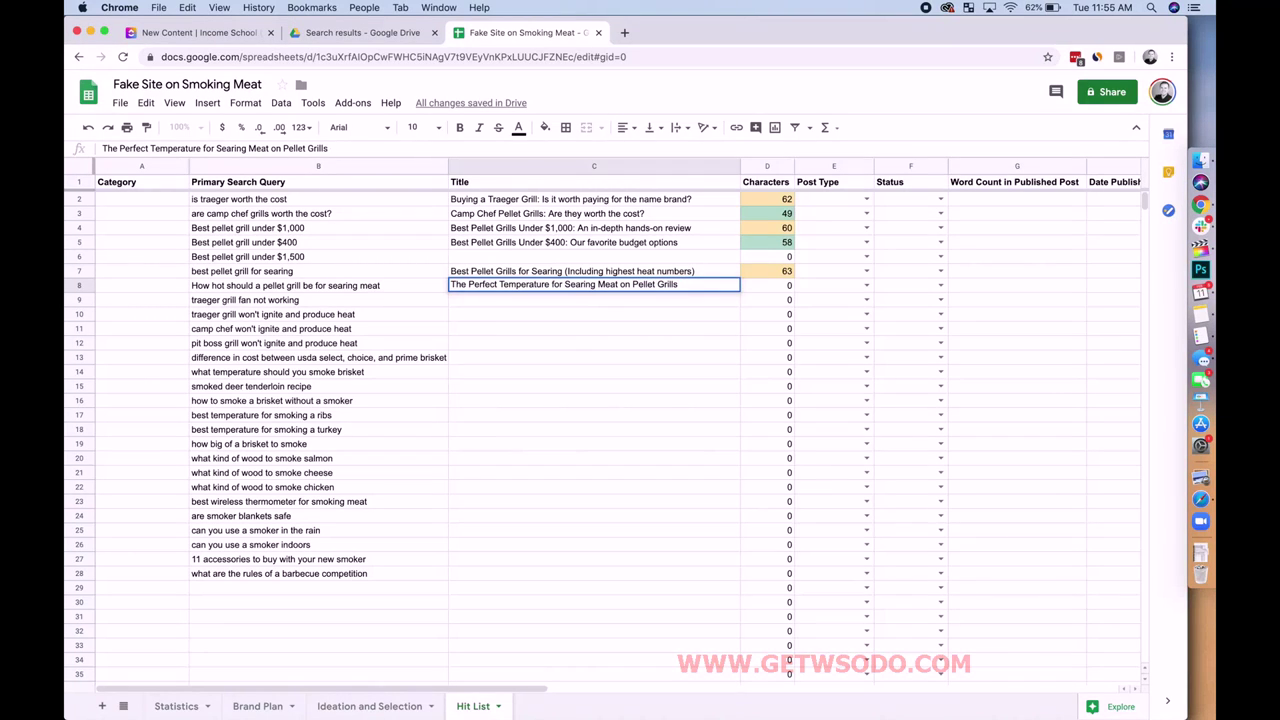
{"action": "key", "text": "Return"}
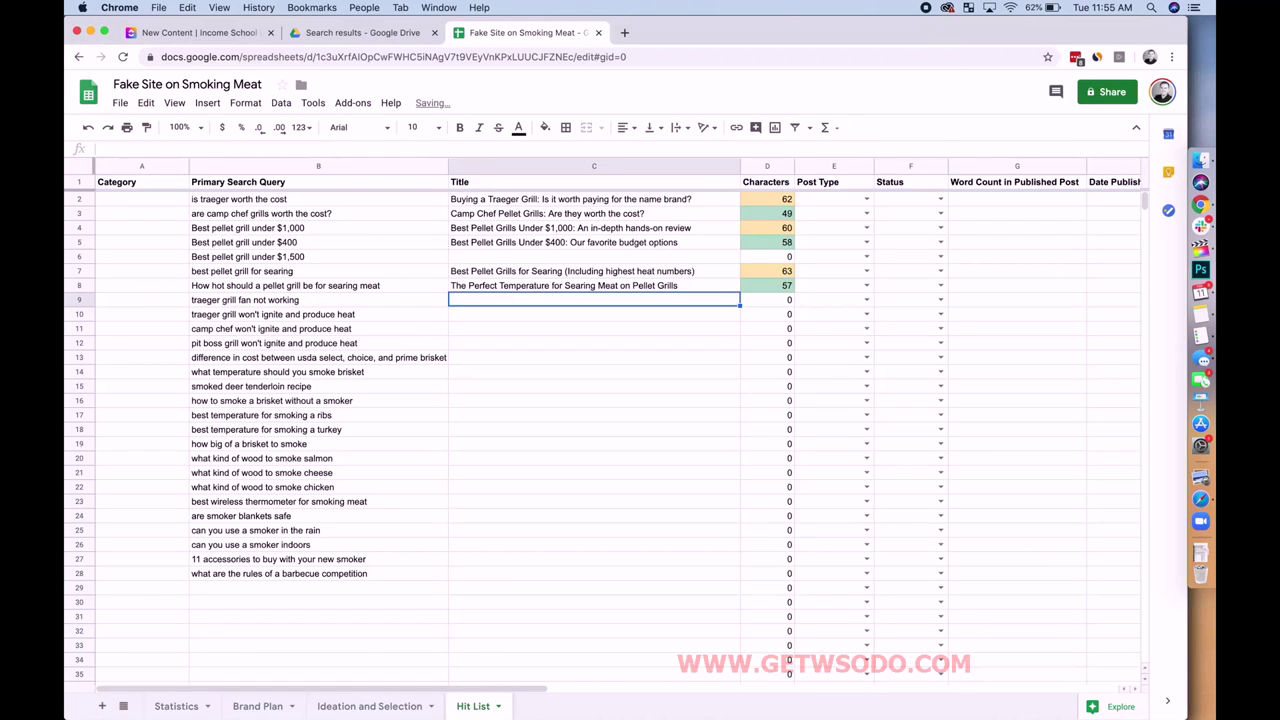
Step: Enter the title "Traeger Grill Fan Not Working? Fix it under 5 minutes." for the Traeger fan query in row 9
{"action": "type", "text": "Traeger "}
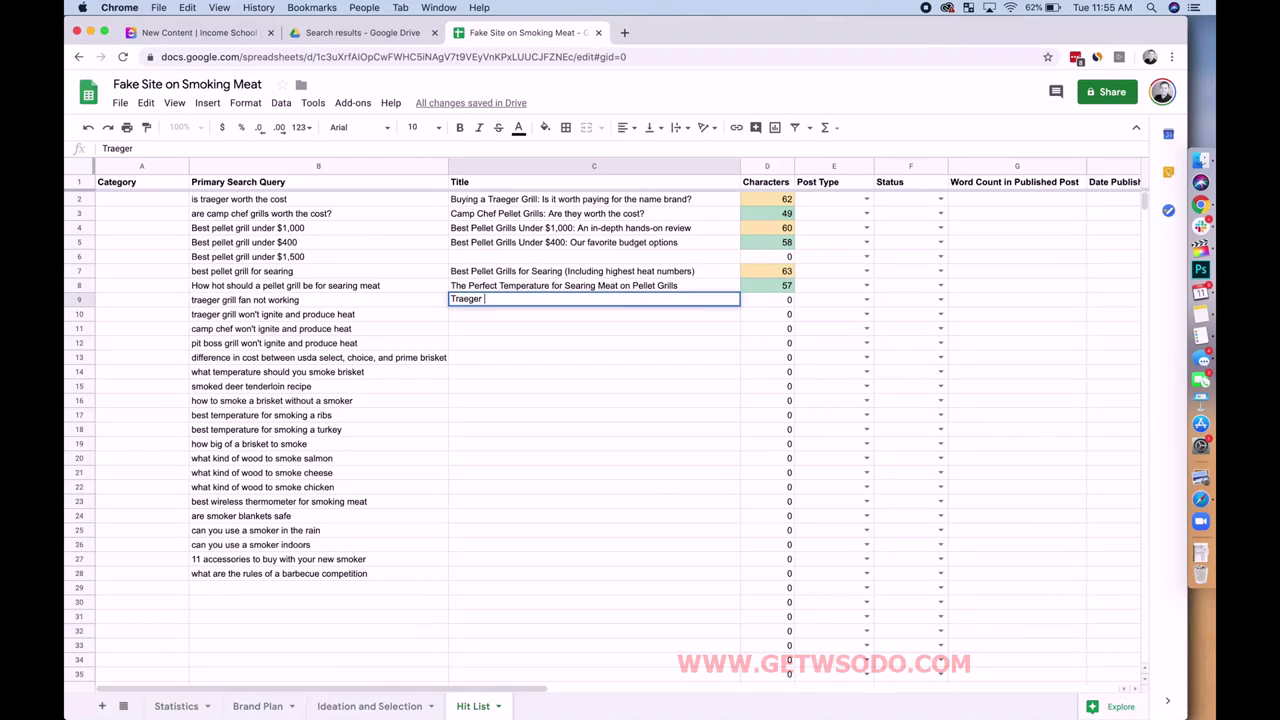
{"action": "type", "text": "Grill Fan Not Working?"}
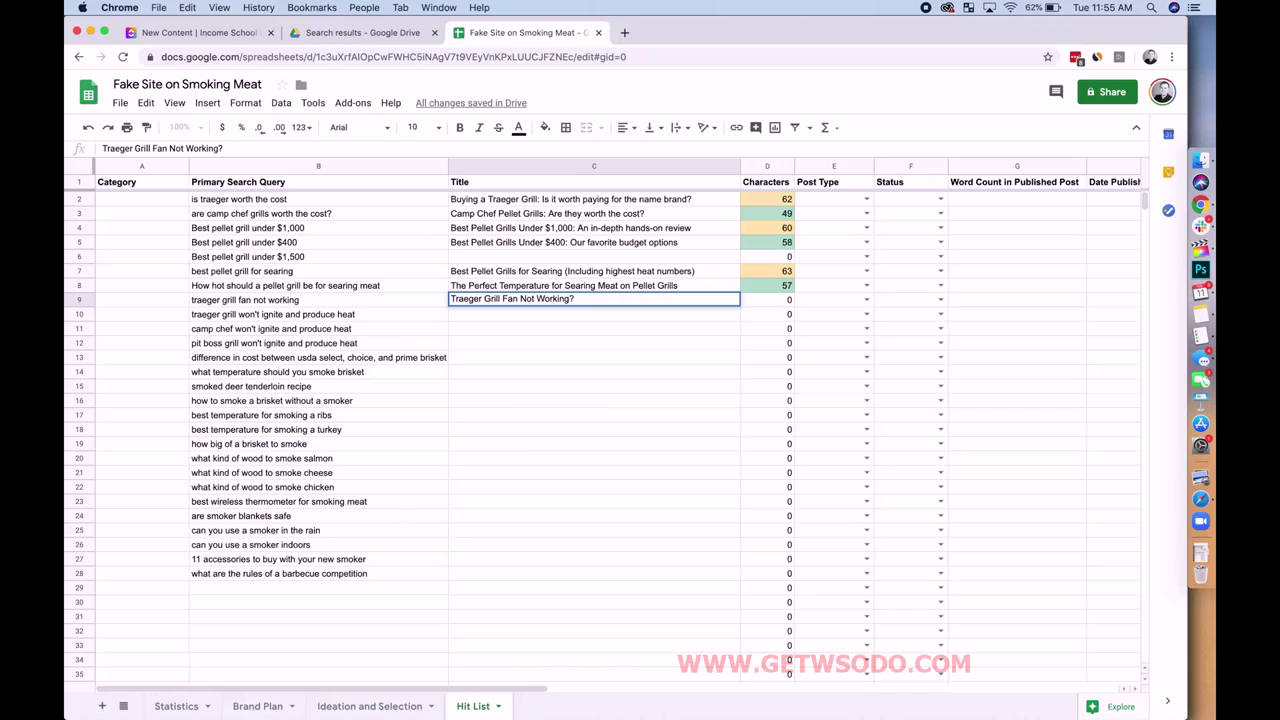
{"action": "type", "text": " Fix it under 5 minutes."}
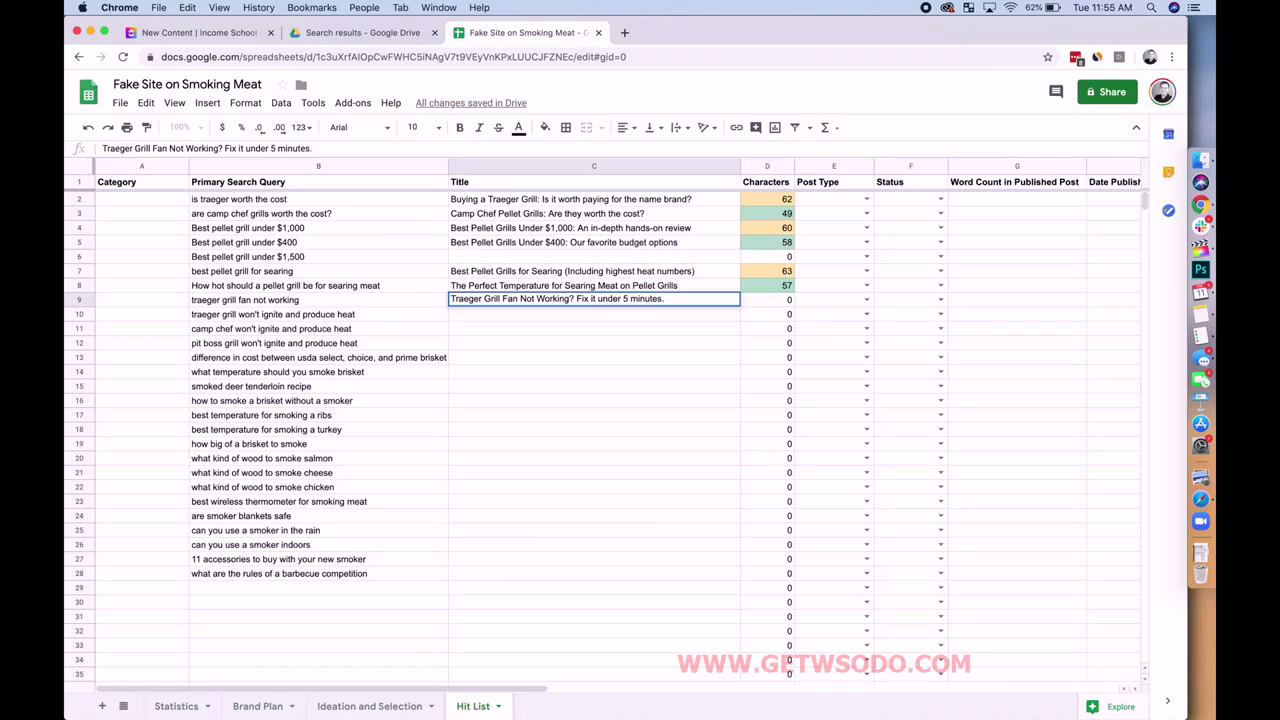
{"action": "key", "text": "Return"}
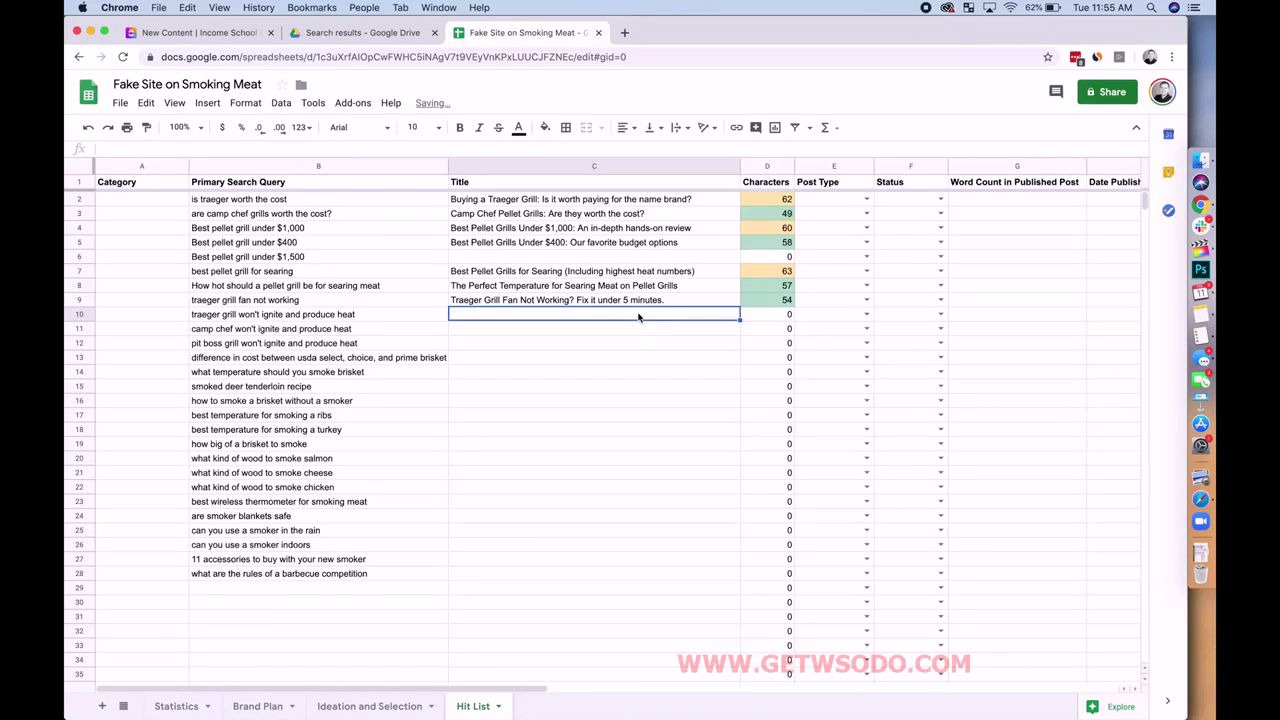
Step: Enter the title "Traeger Grill Not Heating Up: A step-by-step guide to fixing it" for the Traeger ignition query in row 10
{"action": "type", "text": "Traeger Grill Not Heating Up"}
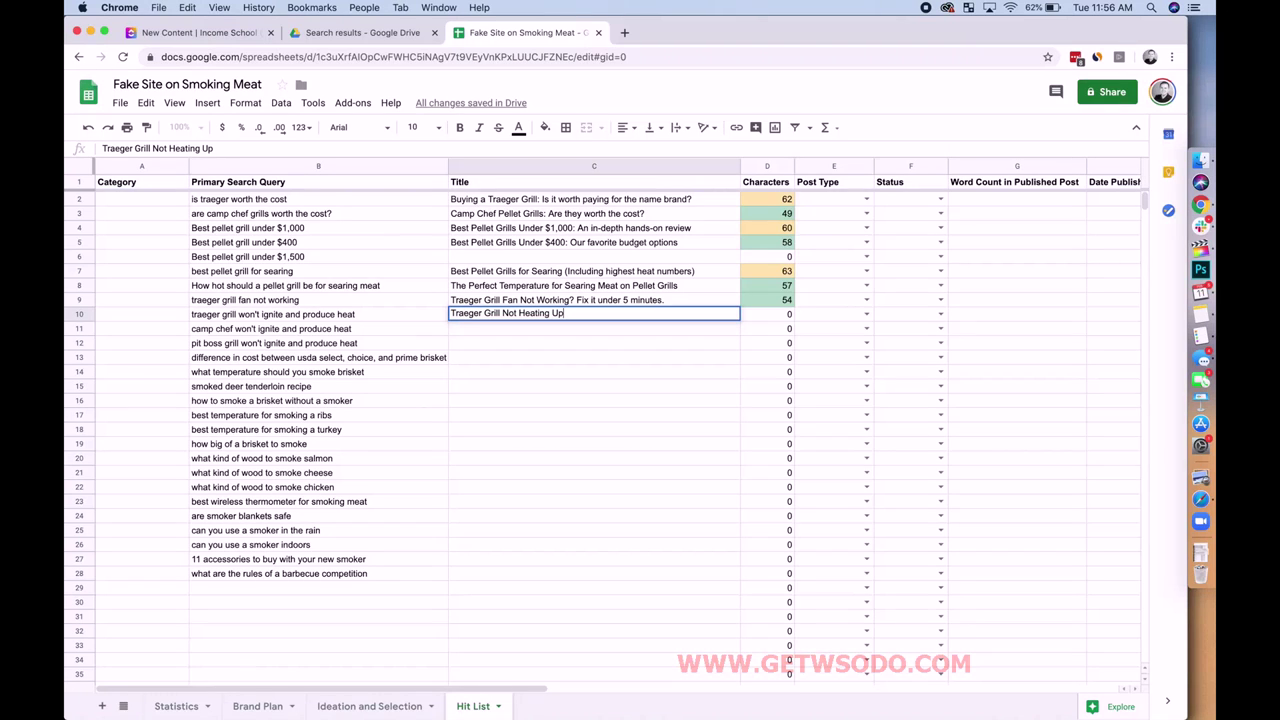
{"action": "type", "text": ": A step-by-step guide to fixing it"}
{"action": "key", "text": "Return"}
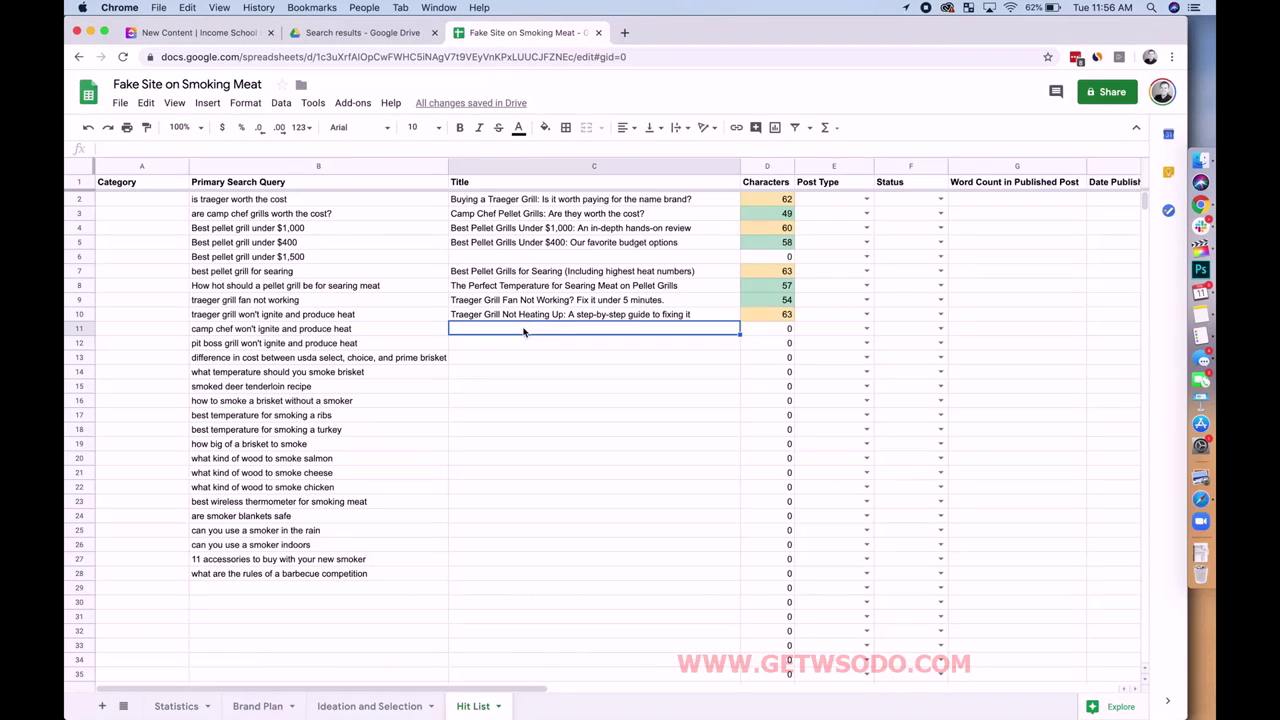
Step: Enter the title "Cost of Briskets (Including a table of costs for USDA select, choice, prime)" for the brisket cost query in row 13
{"action": "left_click", "coordinate": [428, 362]}
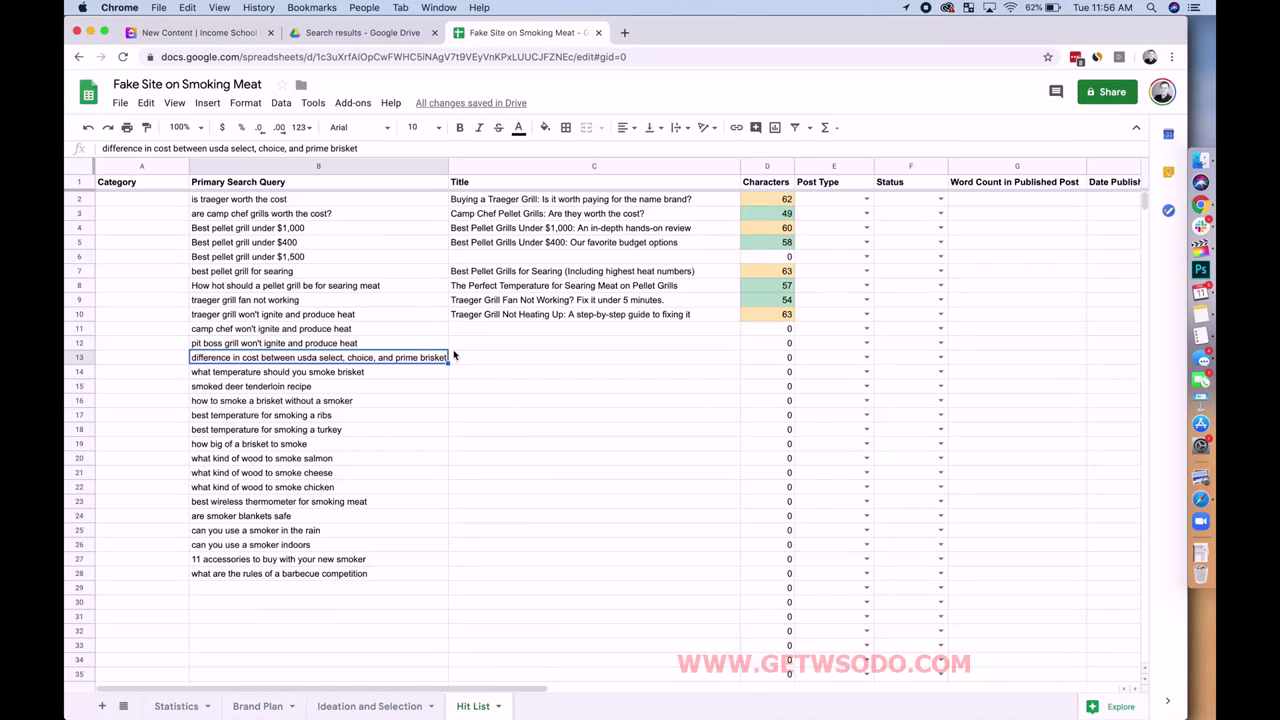
{"action": "left_click", "coordinate": [459, 365]}
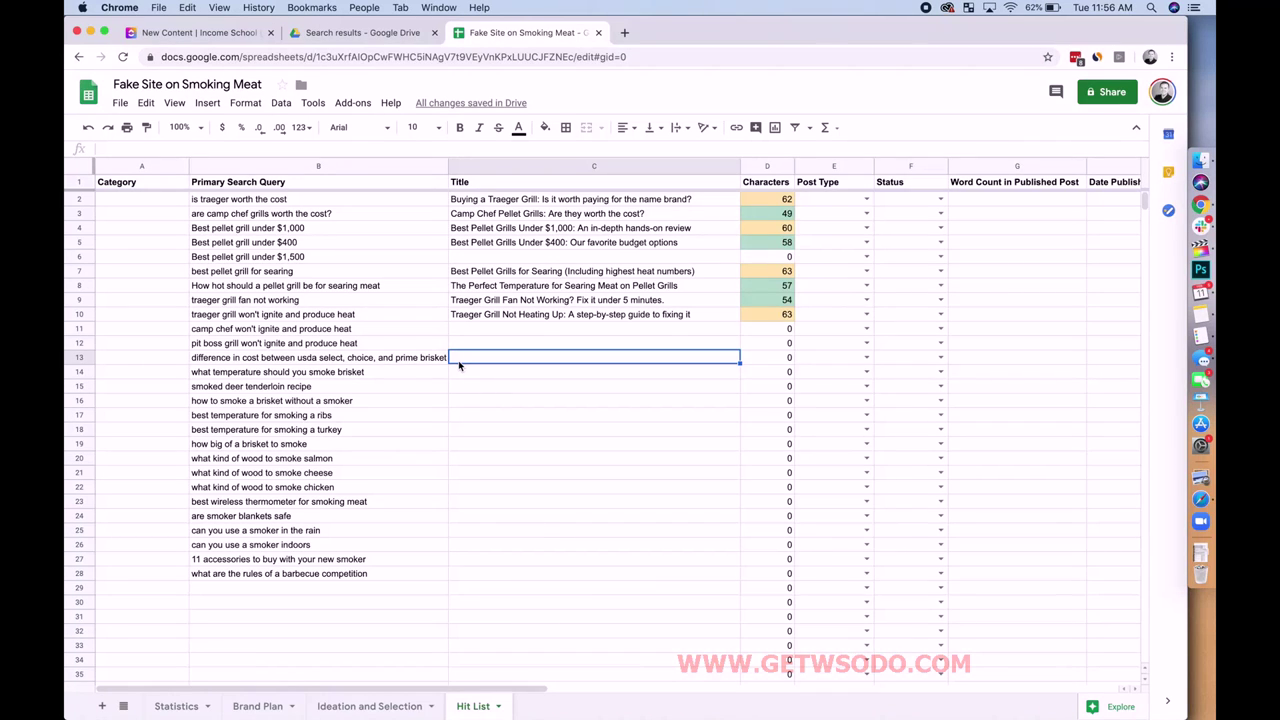
{"action": "type", "text": "Cost"}
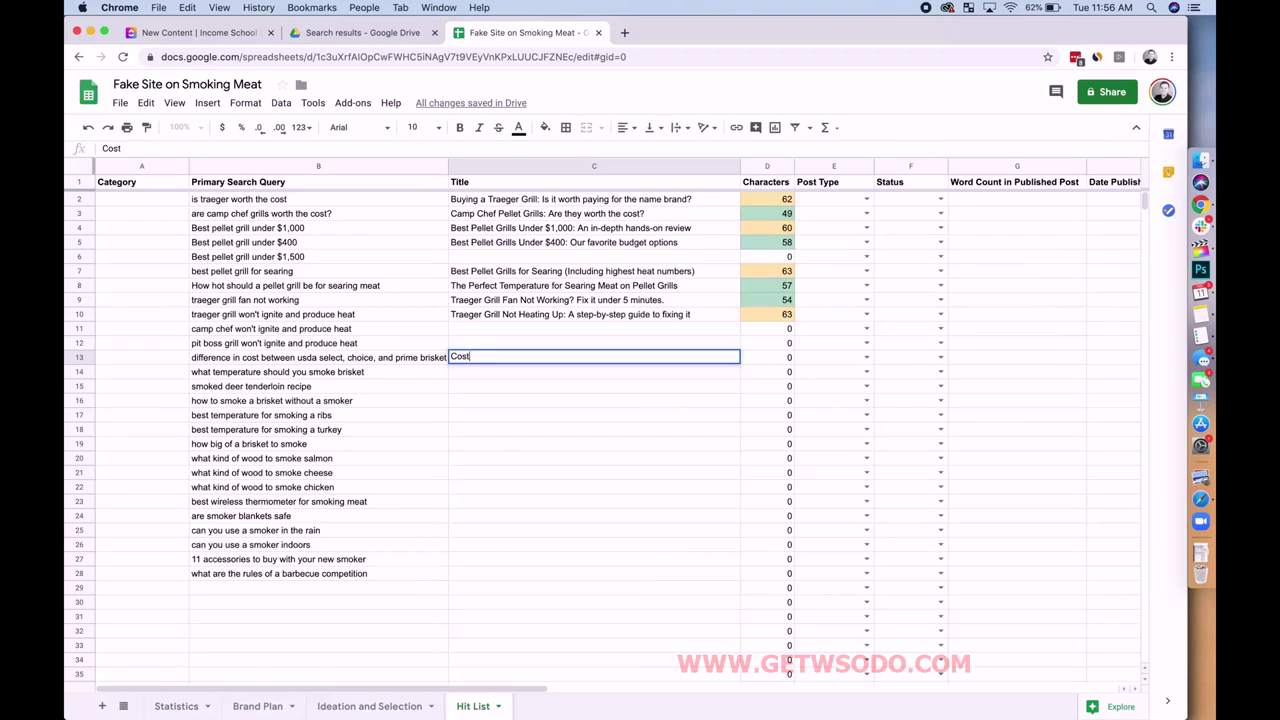
{"action": "type", "text": " of Briskets"}
{"action": "type", "text": ":"}
{"action": "key", "text": "BackSpace"}
{"action": "key", "text": "BackSpace"}
{"action": "type", "text": "(Including a table "}
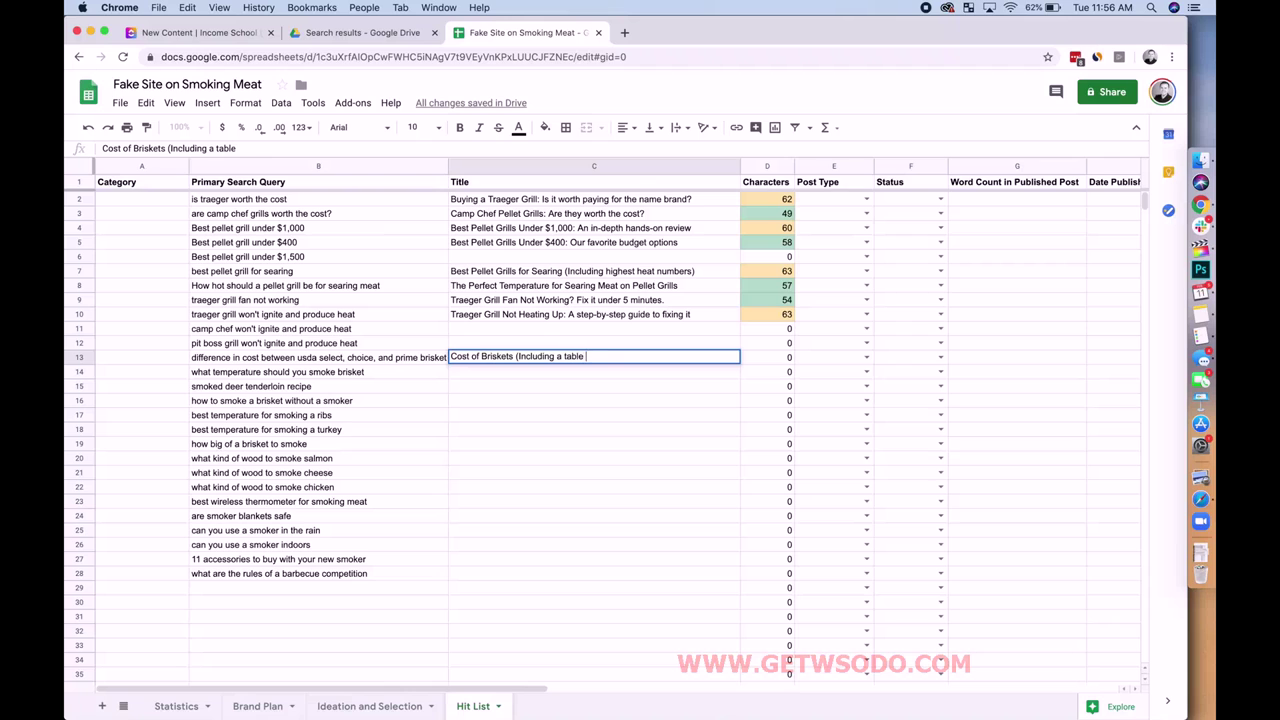
{"action": "type", "text": "of costs for USDA select, choic"}
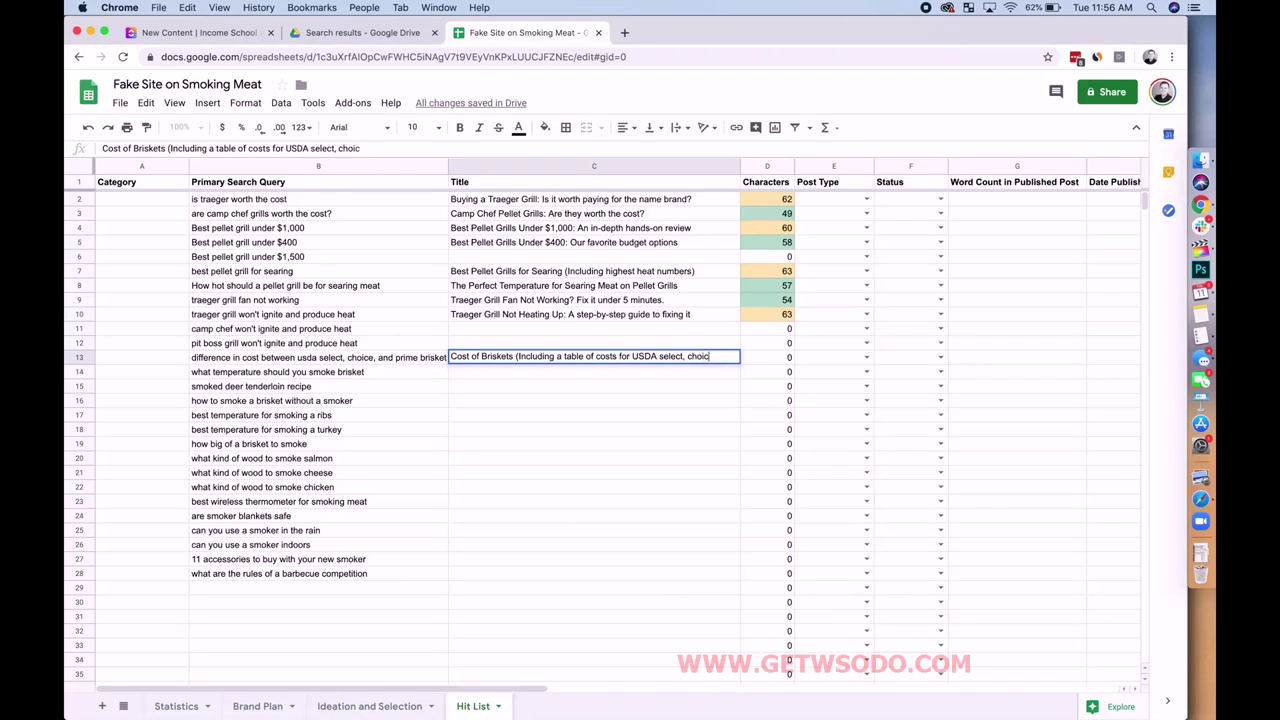
{"action": "type", "text": "e, prime)"}
{"action": "key", "text": "Tab"}
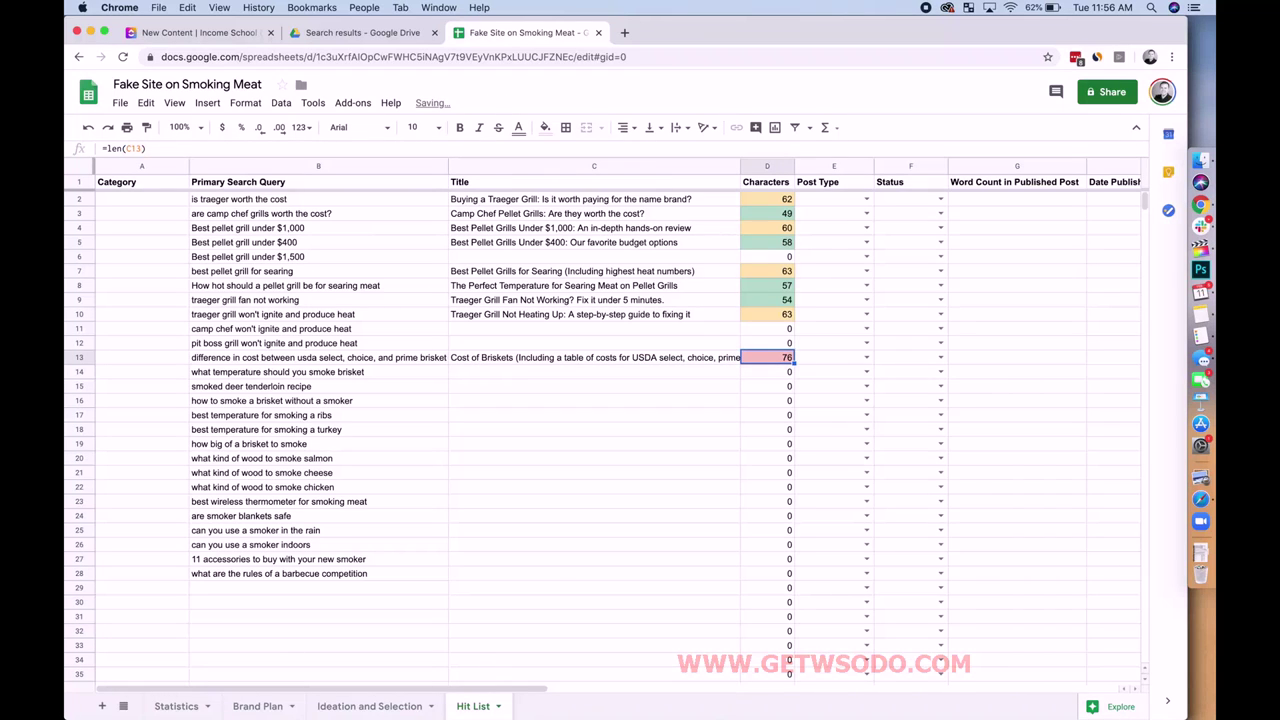
Step: Shorten the brisket cost title in row 13 by replacing "Including" with "With"
{"action": "double_click", "coordinate": [552, 357]}
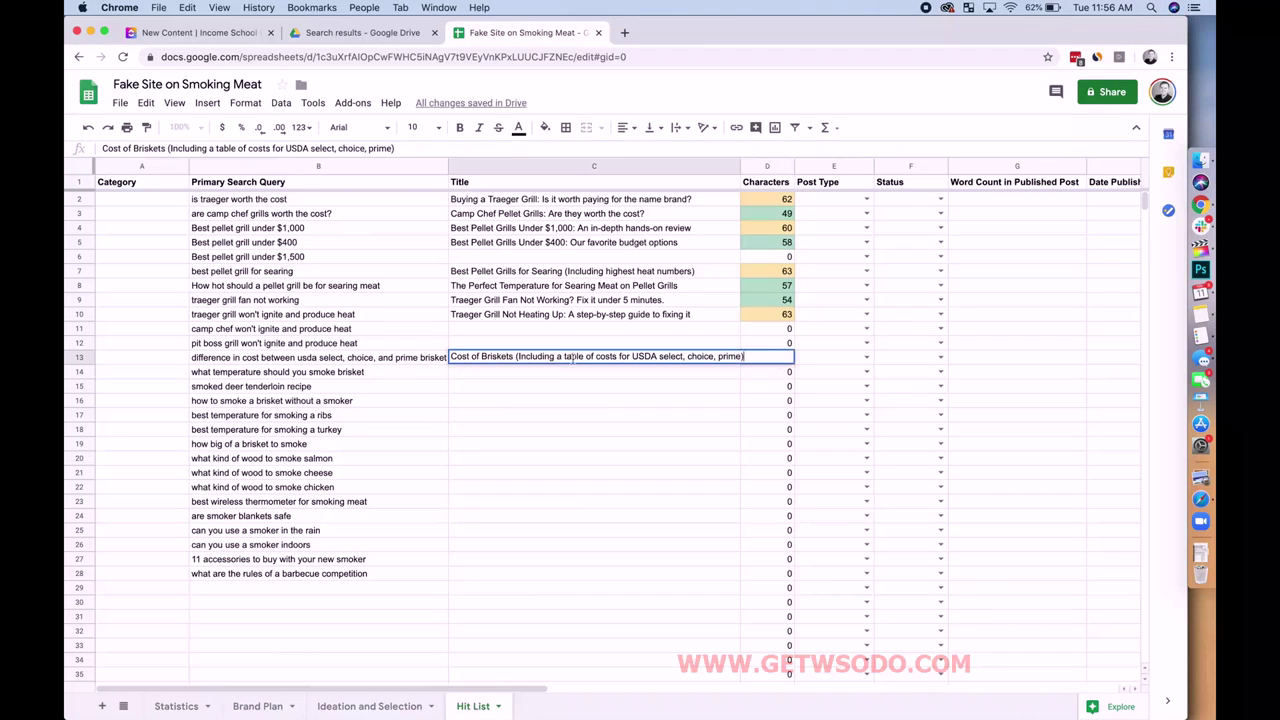
{"action": "left_click_drag", "start_coordinate": [553, 356], "coordinate": [517, 358]}
{"action": "type", "text": "With"}
{"action": "key", "text": "Tab"}
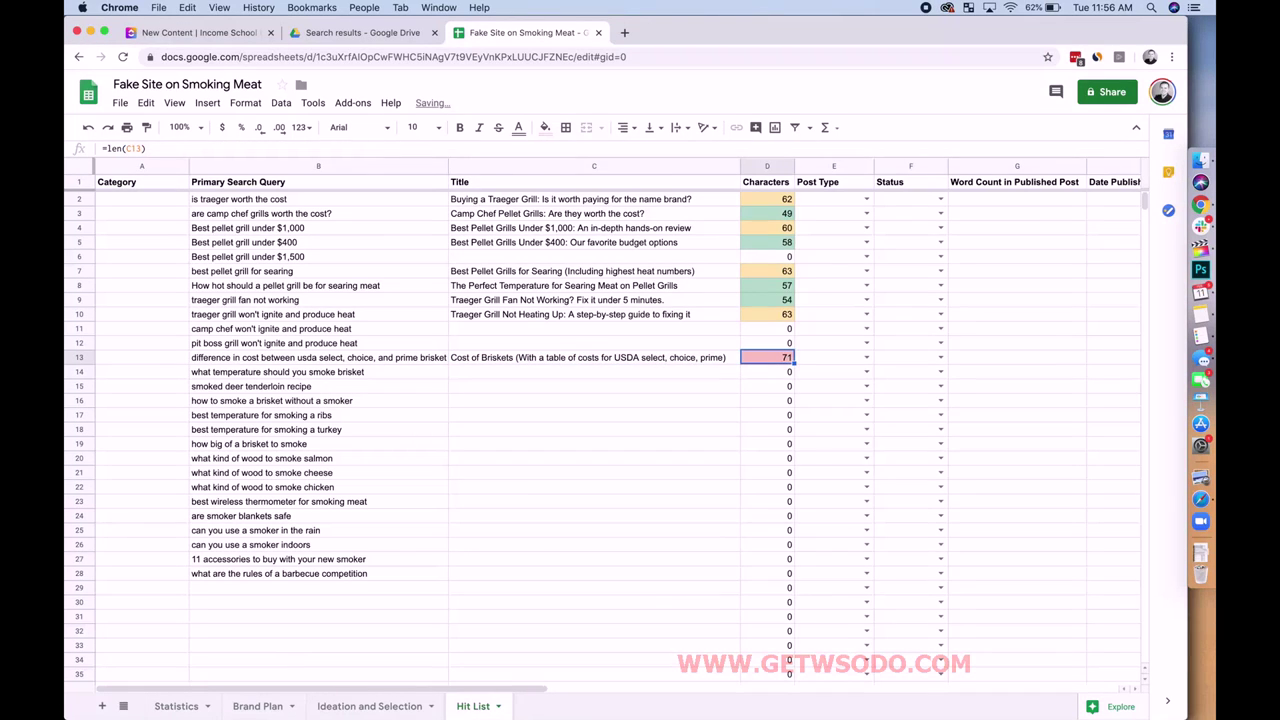
Step: Shorten the brisket cost title in row 13 further to "Cost of Briskets (With a price table for USDA select, choice, prime)"
{"action": "left_click", "coordinate": [575, 357]}
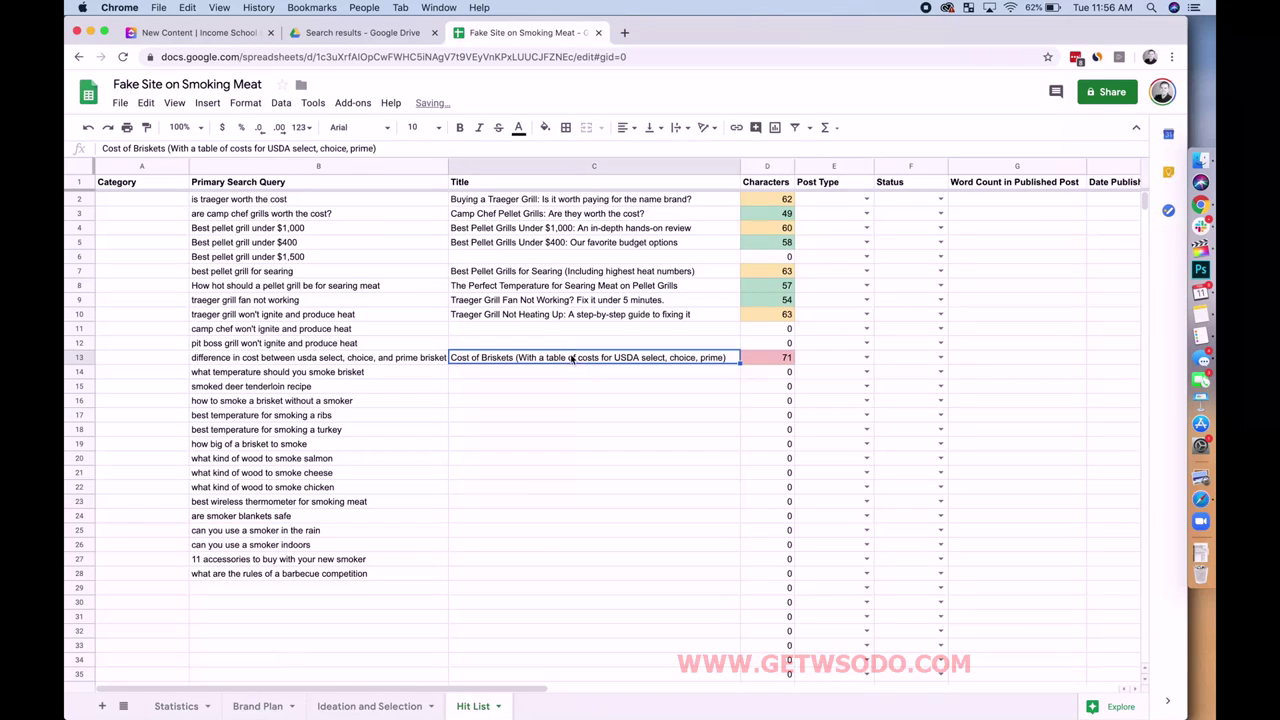
{"action": "double_click", "coordinate": [549, 360]}
{"action": "left_click_drag", "start_coordinate": [547, 357], "coordinate": [599, 357]}
{"action": "type", "text": "price table"}
{"action": "key", "text": "Tab"}
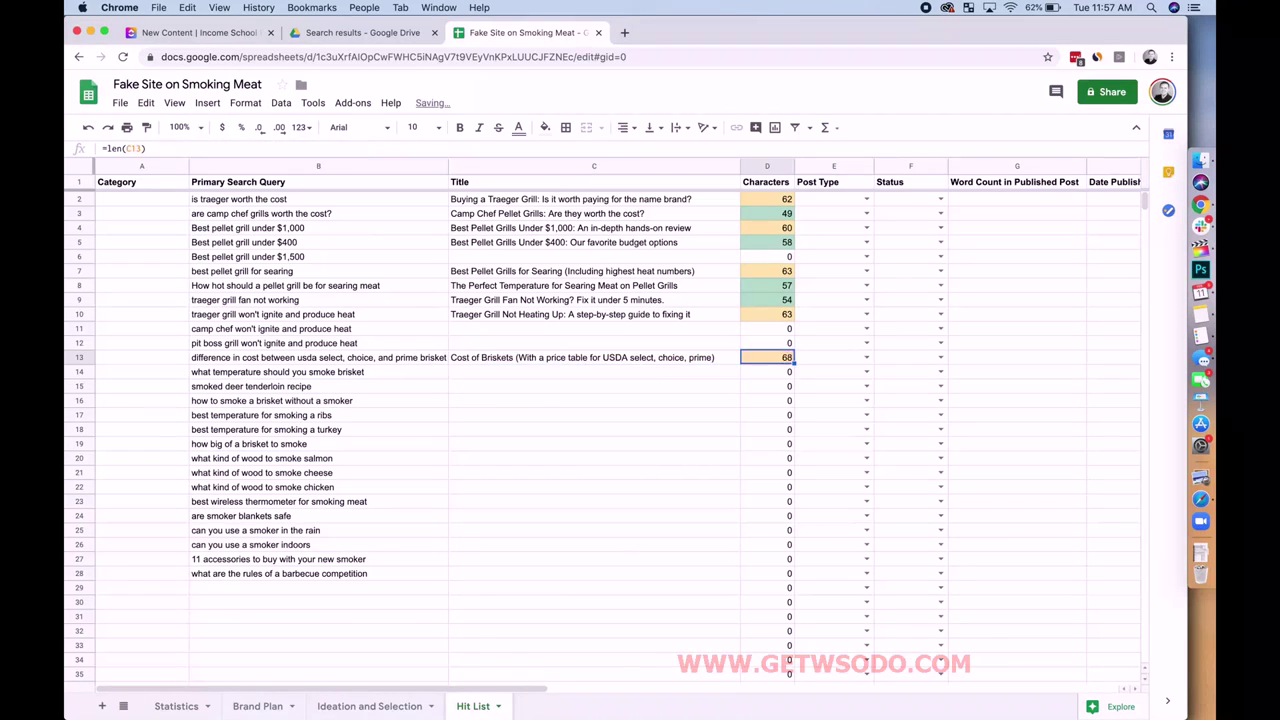
{"action": "left_click", "coordinate": [634, 364]}
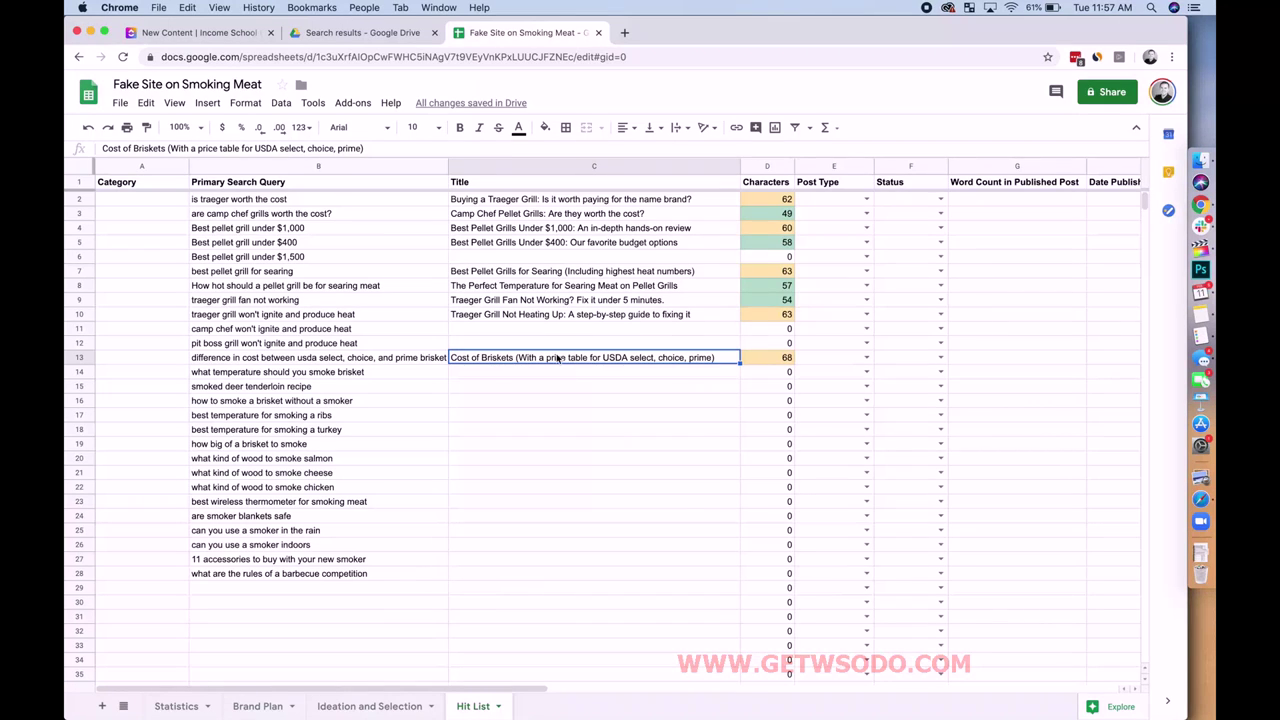
{"action": "left_click", "coordinate": [508, 375]}
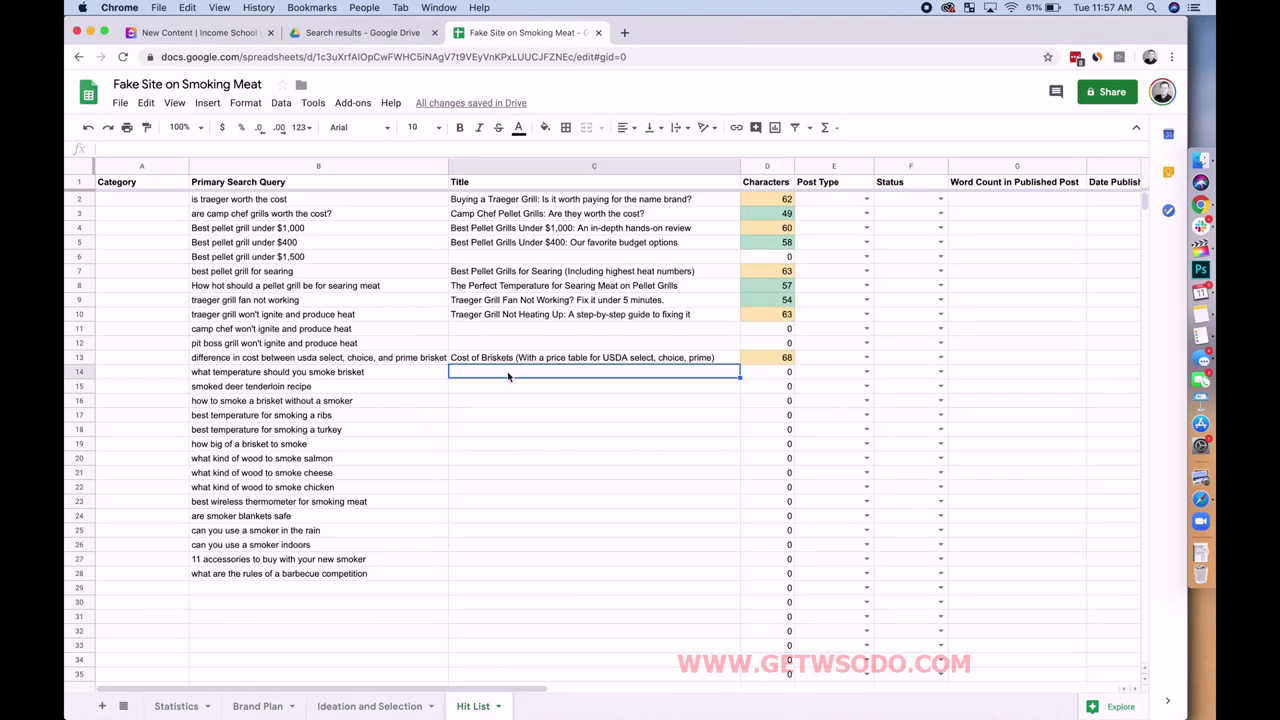
{"action": "left_click", "coordinate": [423, 376]}
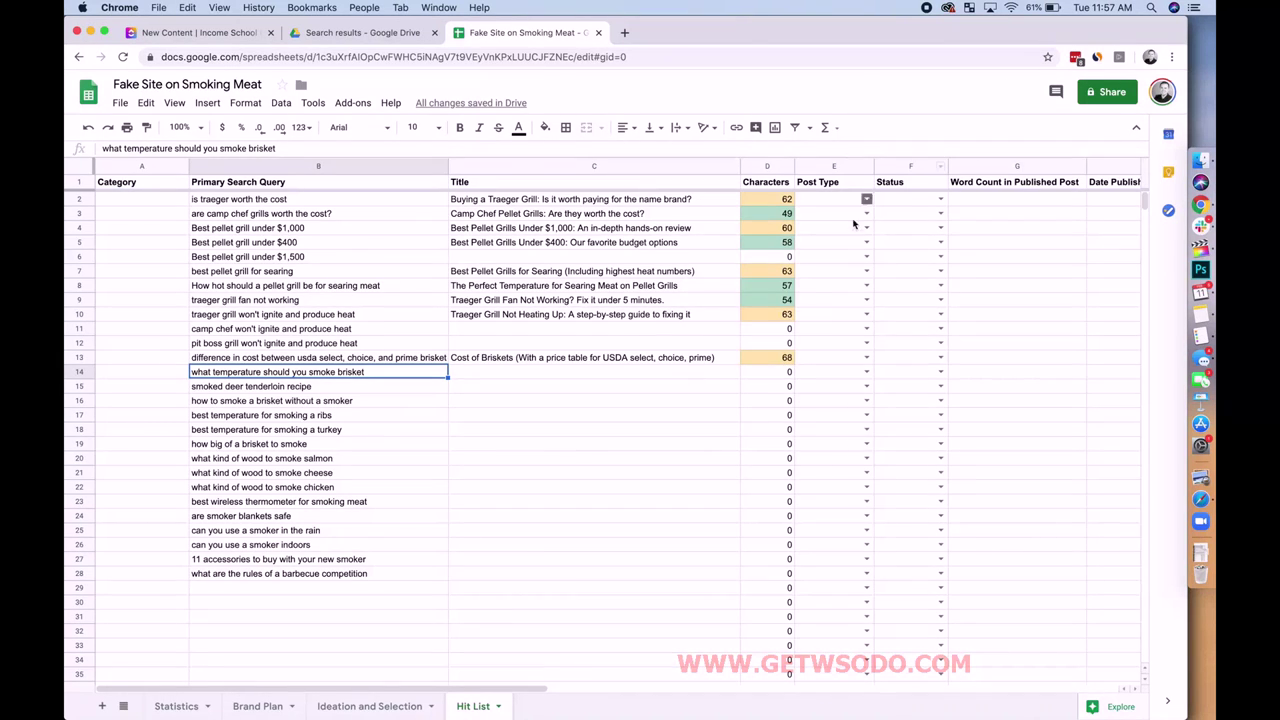
Step: Review the available Post Type options and the queries' competition ratings on the Ideation and Selection sheet
{"action": "left_click", "coordinate": [841, 197]}
{"action": "left_click", "coordinate": [866, 199]}
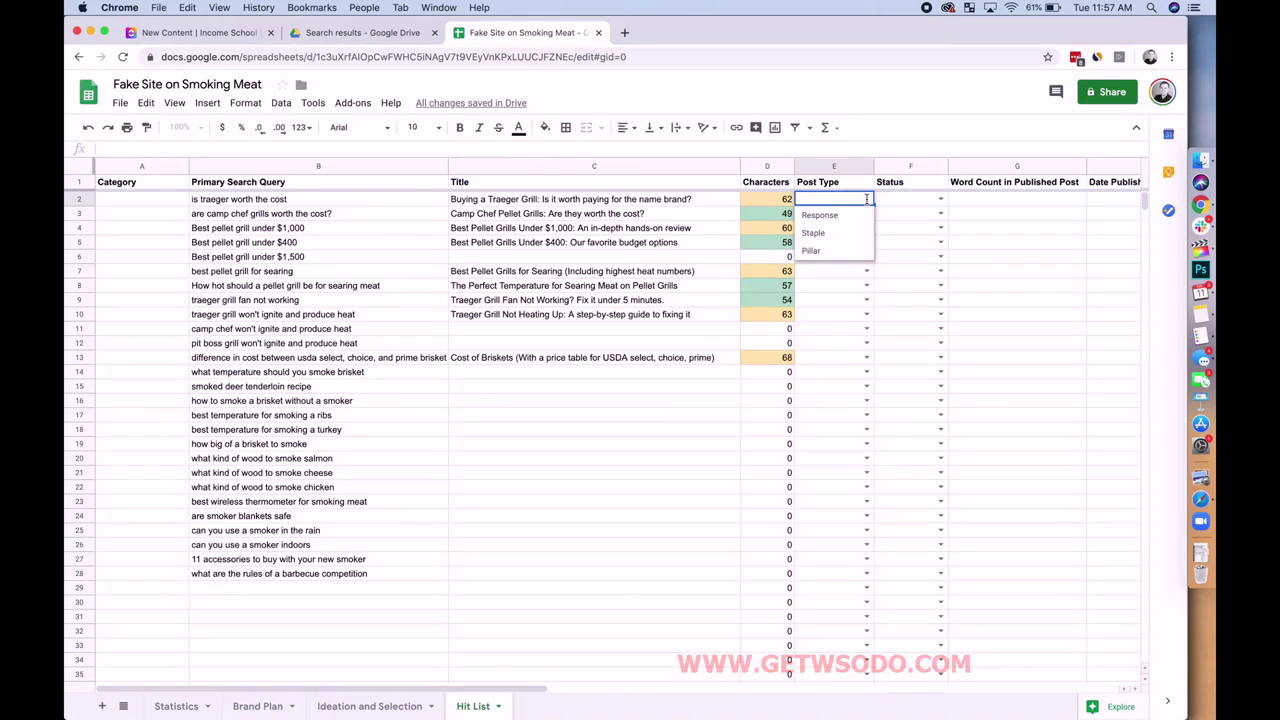
{"action": "left_click", "coordinate": [697, 404]}
{"action": "left_click", "coordinate": [349, 706]}
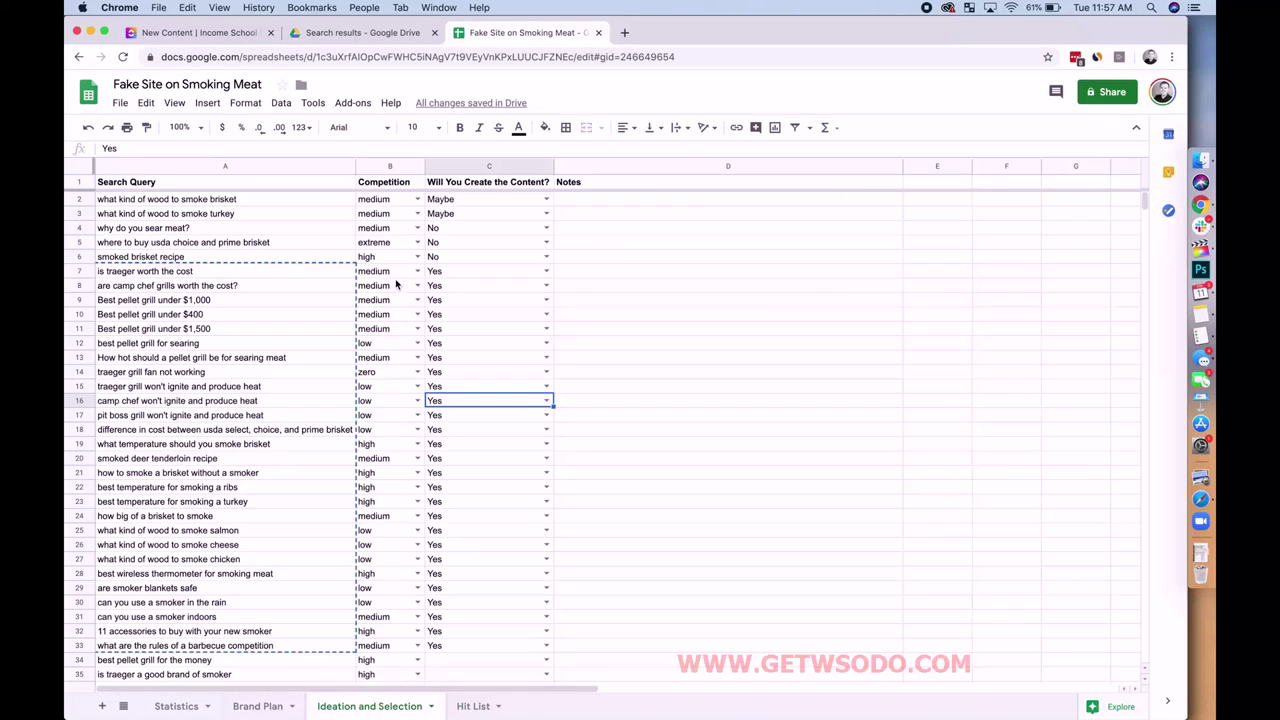
{"action": "left_click", "coordinate": [472, 706]}
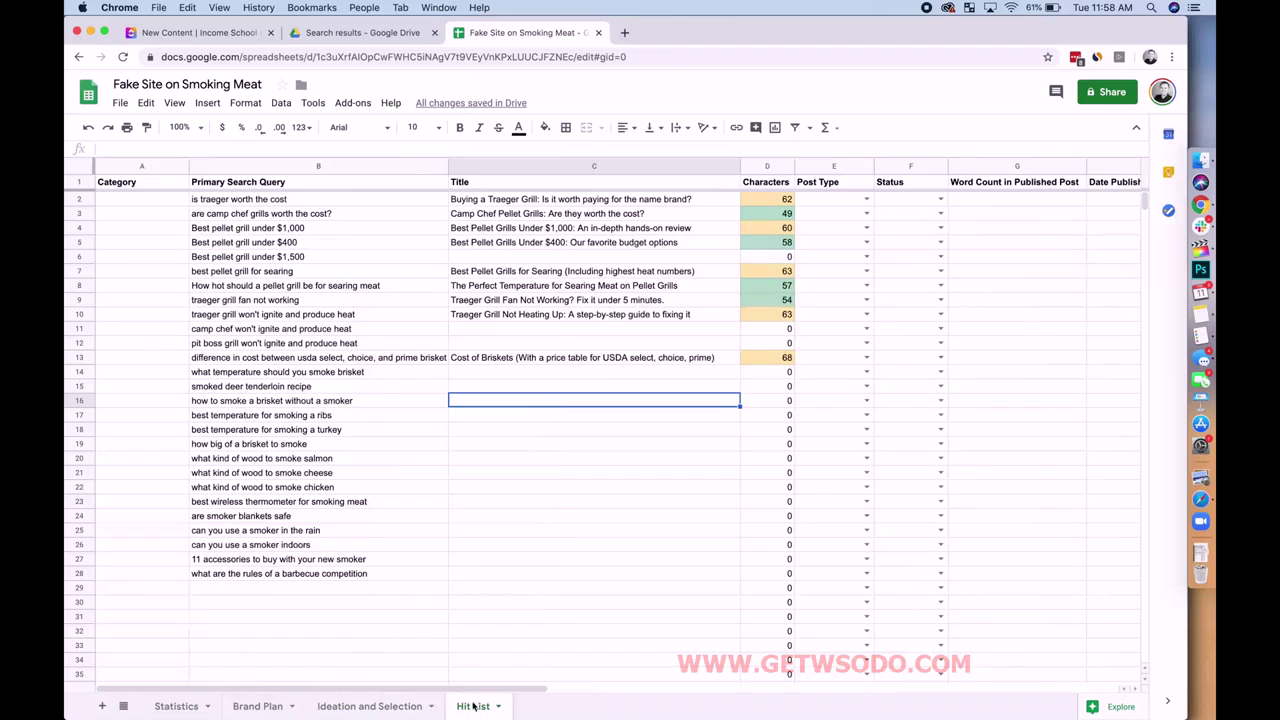
Step: Set the Post Type to Staple for the Traeger and Camp Chef worth-the-cost articles in rows 2 and 3
{"action": "left_click", "coordinate": [866, 200]}
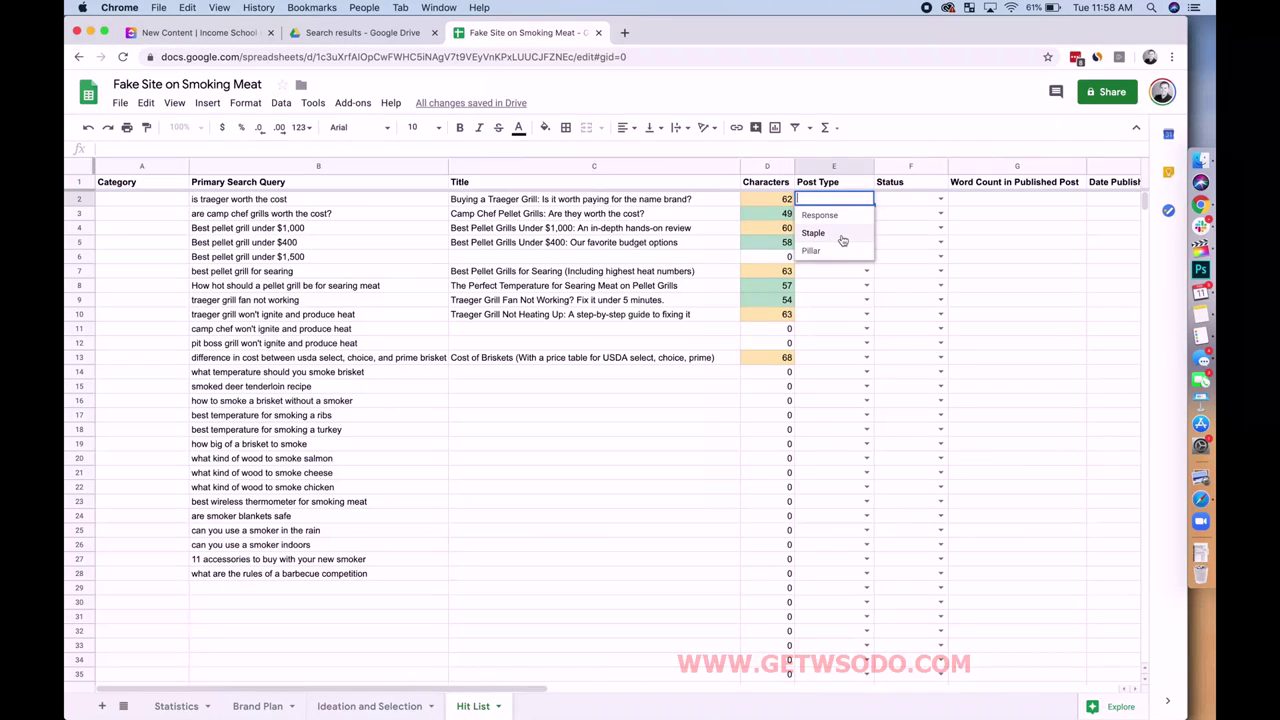
{"action": "left_click", "coordinate": [843, 233]}
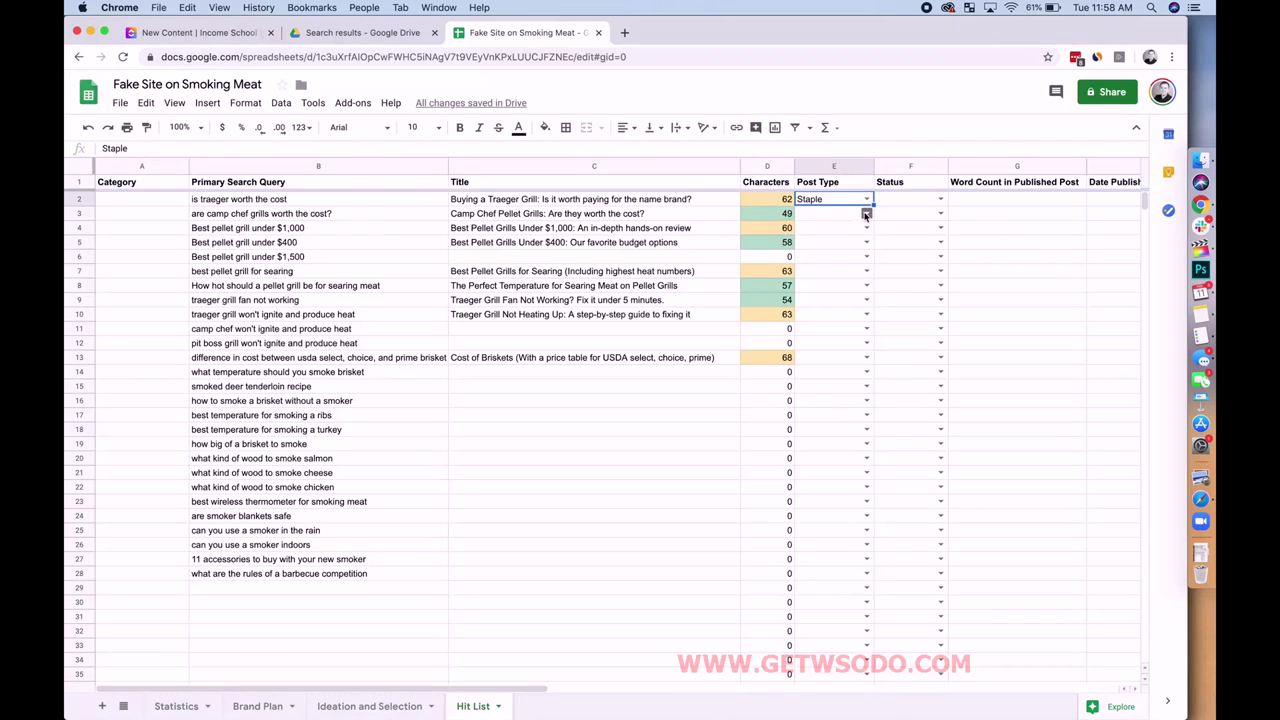
{"action": "left_click", "coordinate": [866, 213]}
{"action": "left_click", "coordinate": [834, 248]}
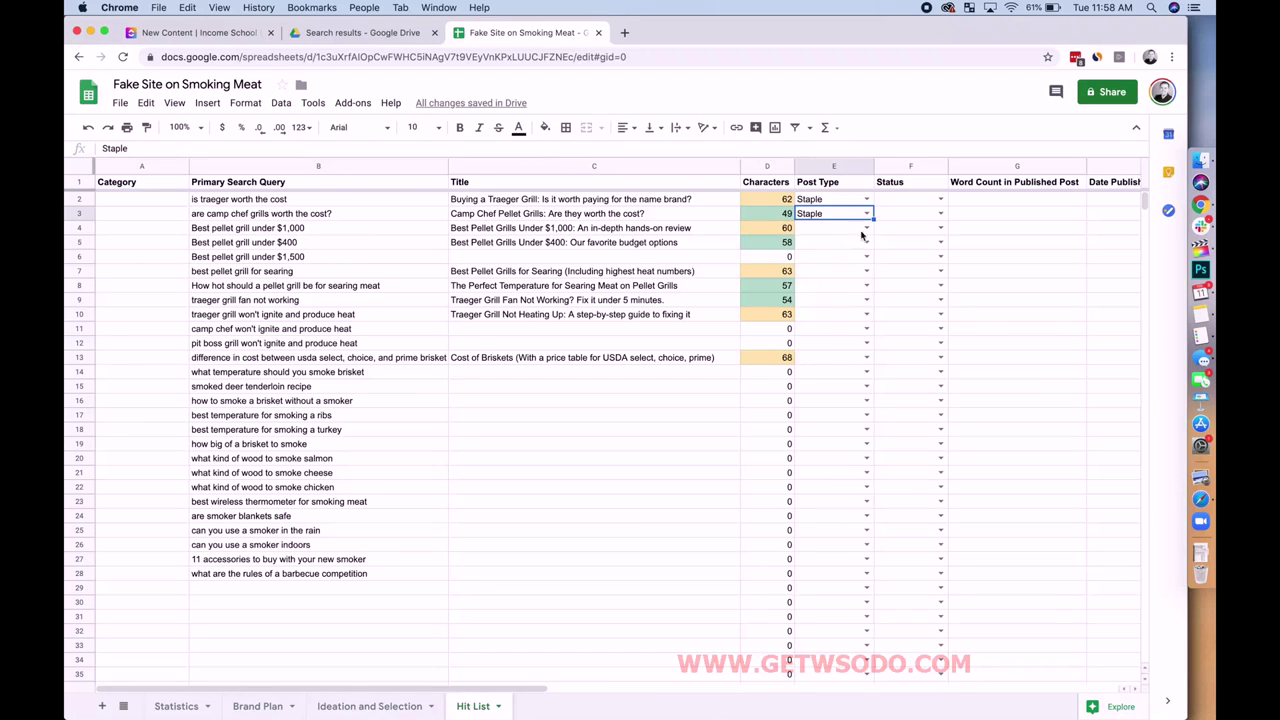
Step: Set the Post Type to Pillar for the under-$1,000 article in row 4 and to Staple for the under-$400 article in row 5
{"action": "left_click", "coordinate": [866, 228]}
{"action": "left_click", "coordinate": [840, 278]}
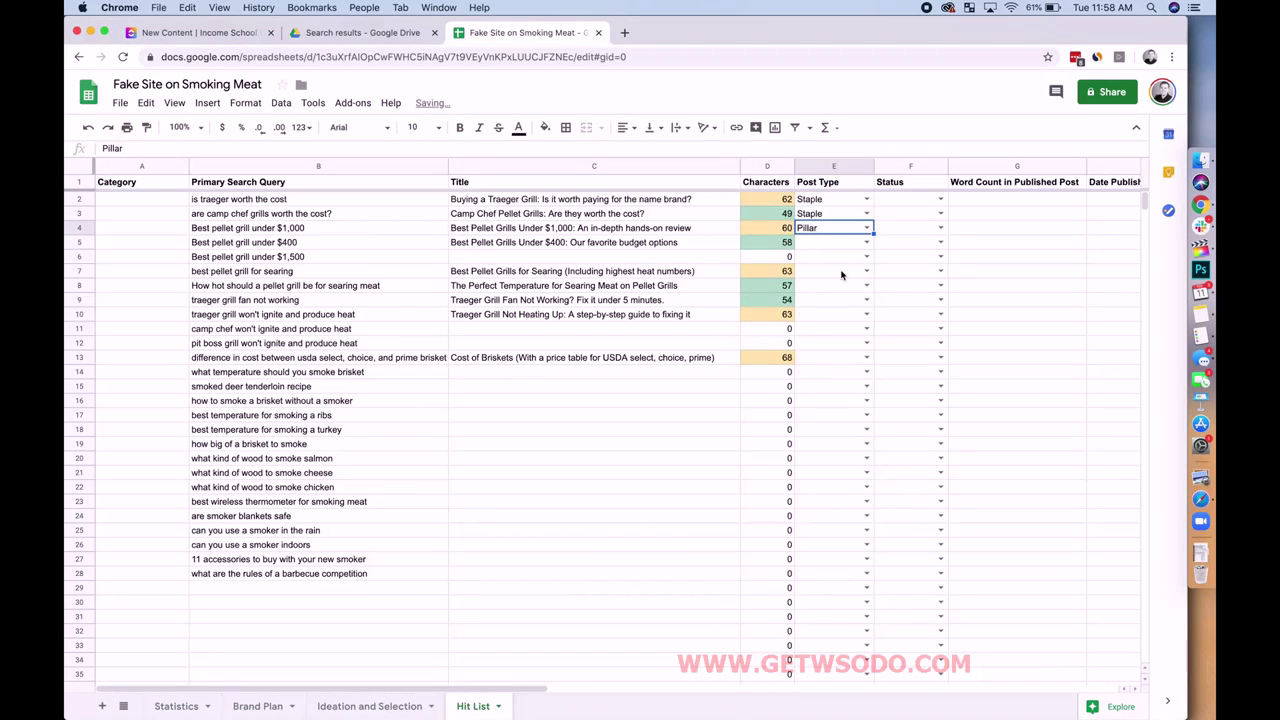
{"action": "left_click", "coordinate": [866, 242]}
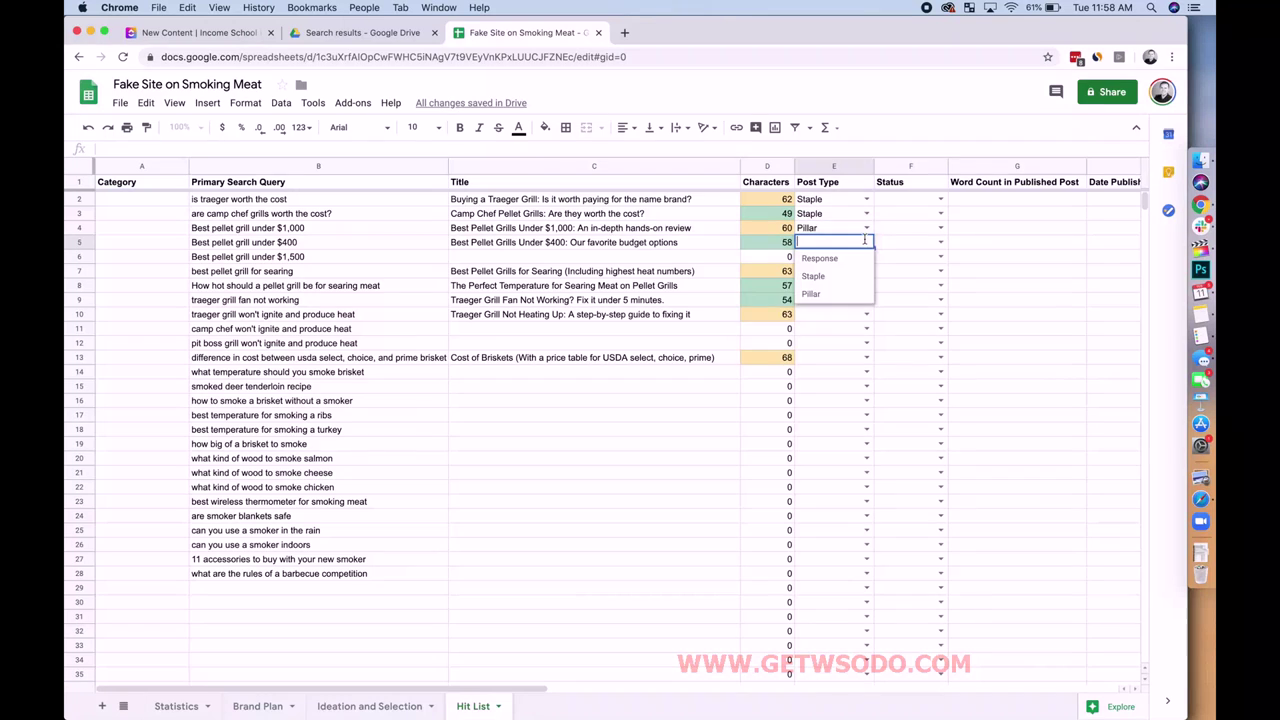
{"action": "left_click", "coordinate": [833, 280]}
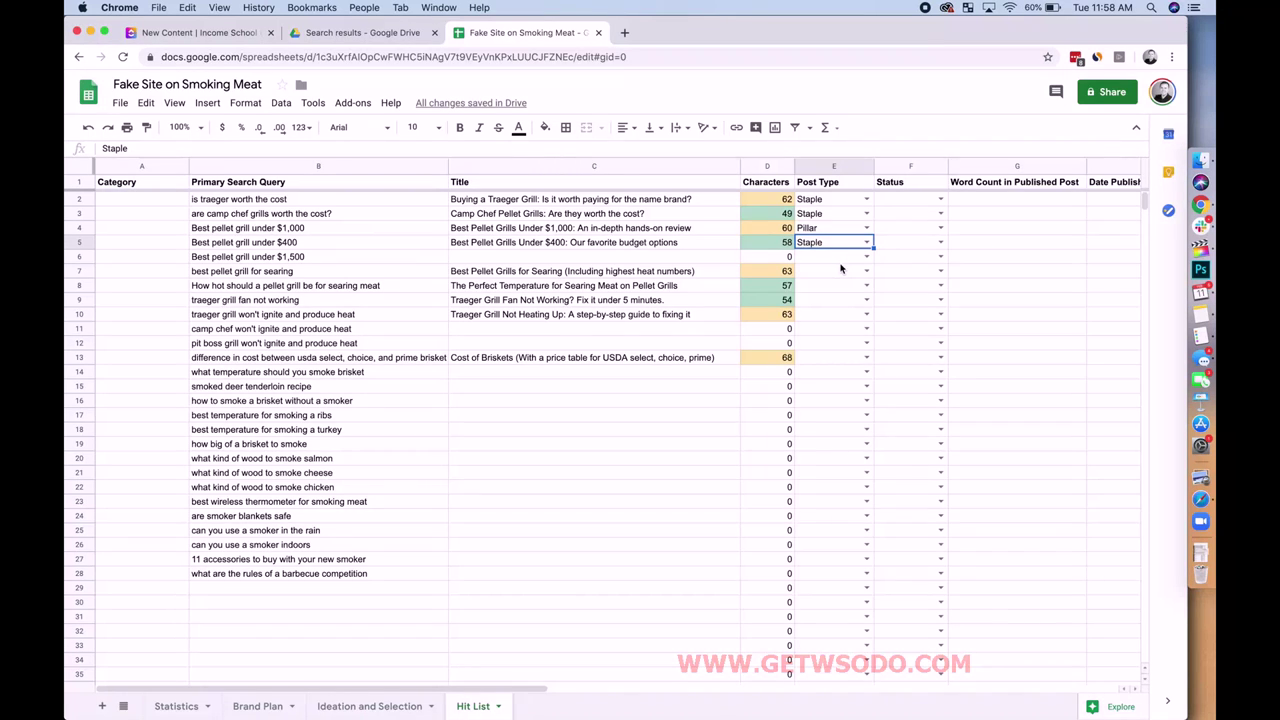
Step: Set the Post Type to Staple for the best pellet grills for searing article in row 7
{"action": "left_click", "coordinate": [844, 273]}
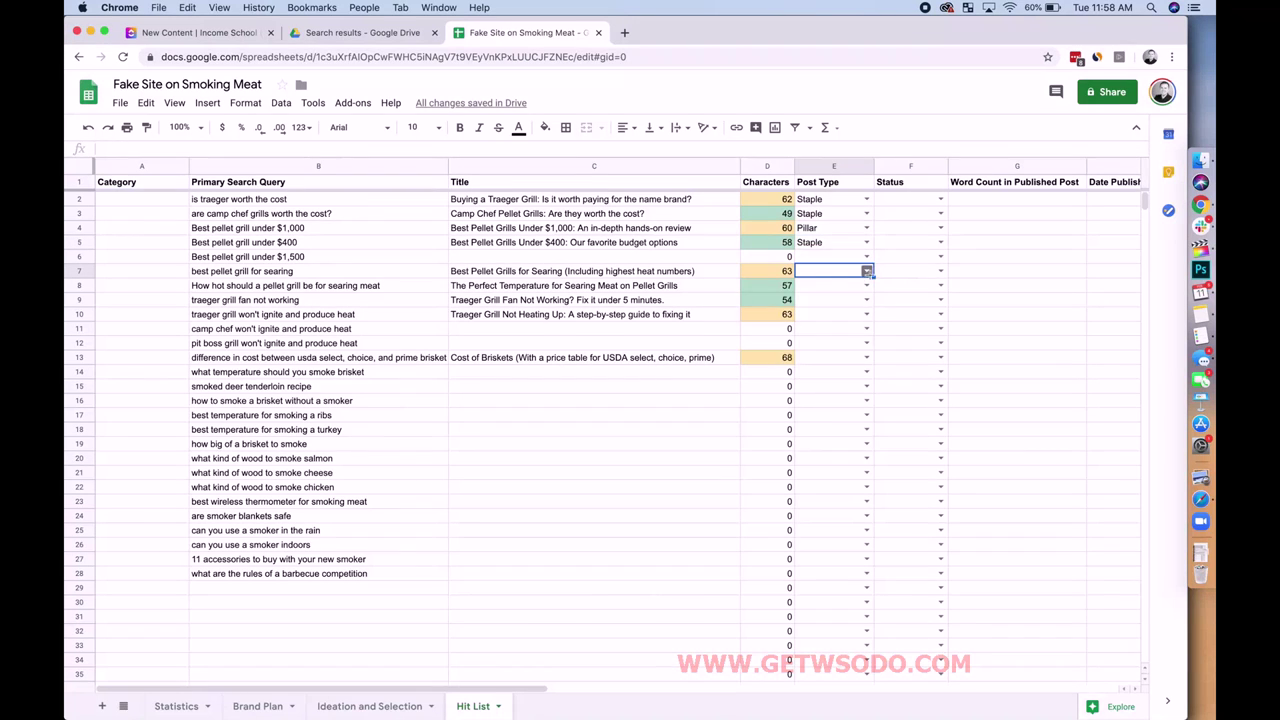
{"action": "left_click", "coordinate": [868, 274]}
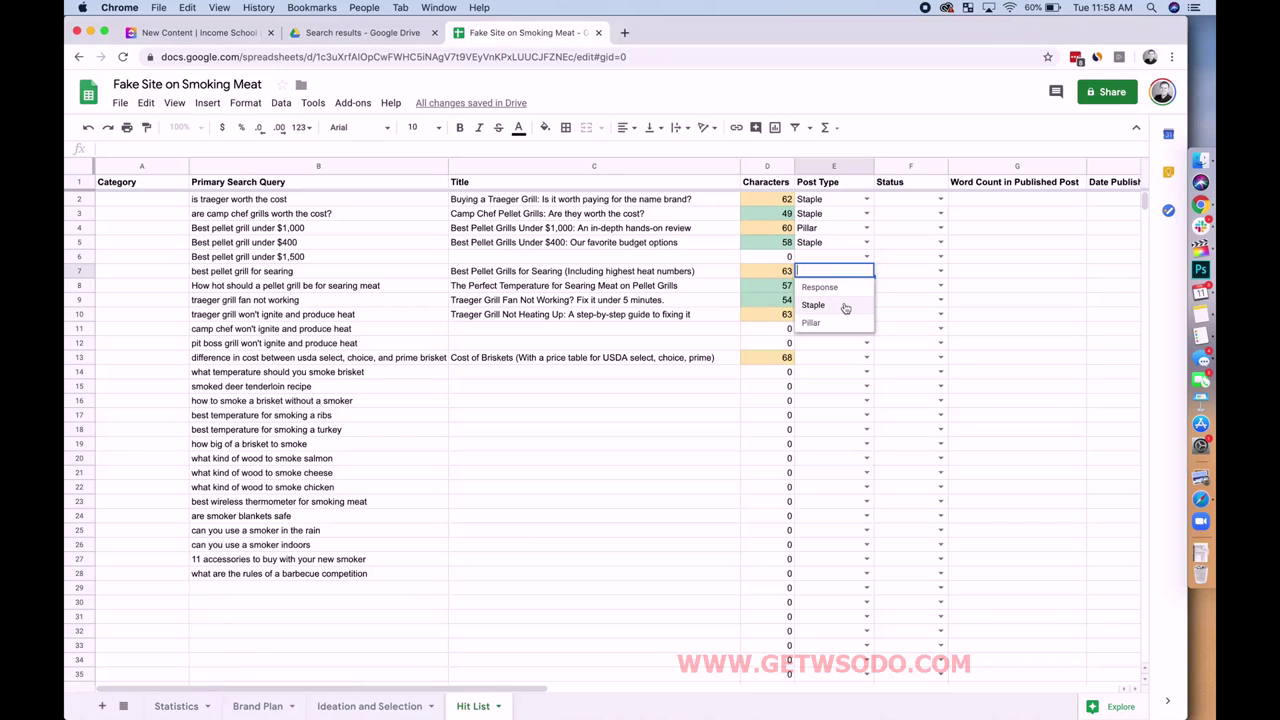
{"action": "left_click", "coordinate": [845, 306]}
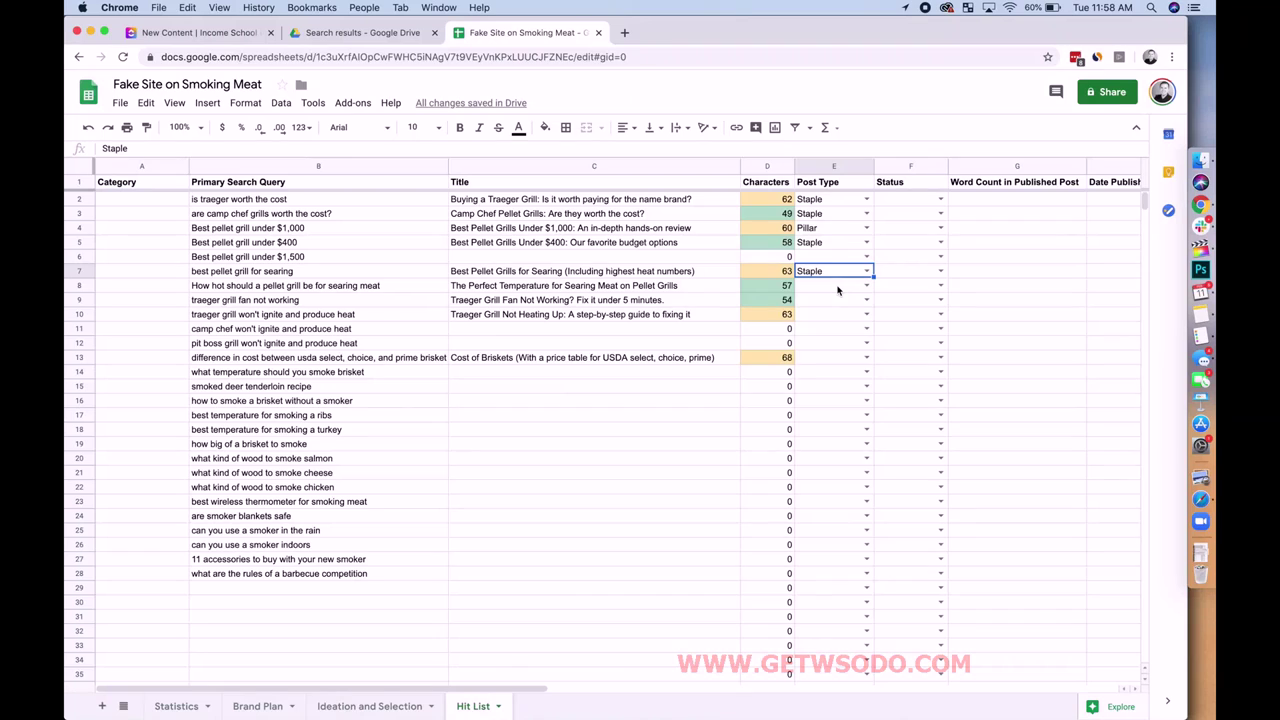
Step: Set the Post Type to Response for the searing temperature article in row 8 and the Traeger fan article in row 9
{"action": "left_click", "coordinate": [838, 291]}
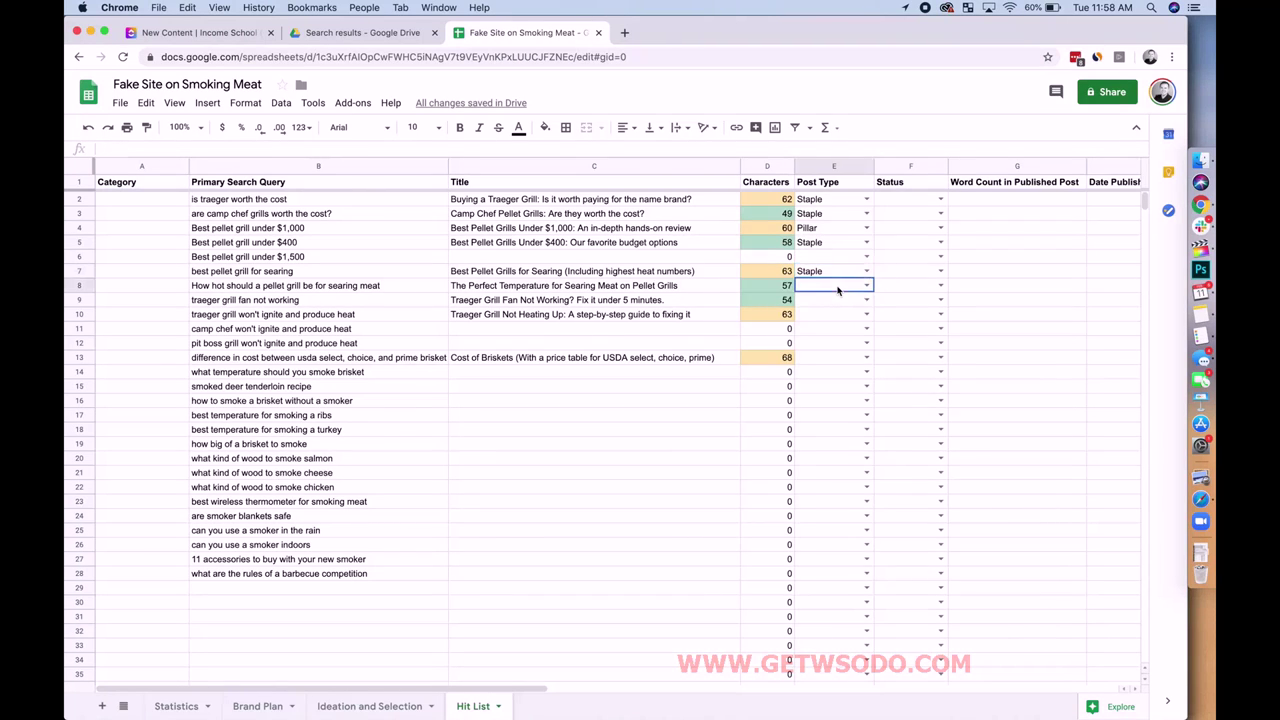
{"action": "left_click", "coordinate": [867, 286]}
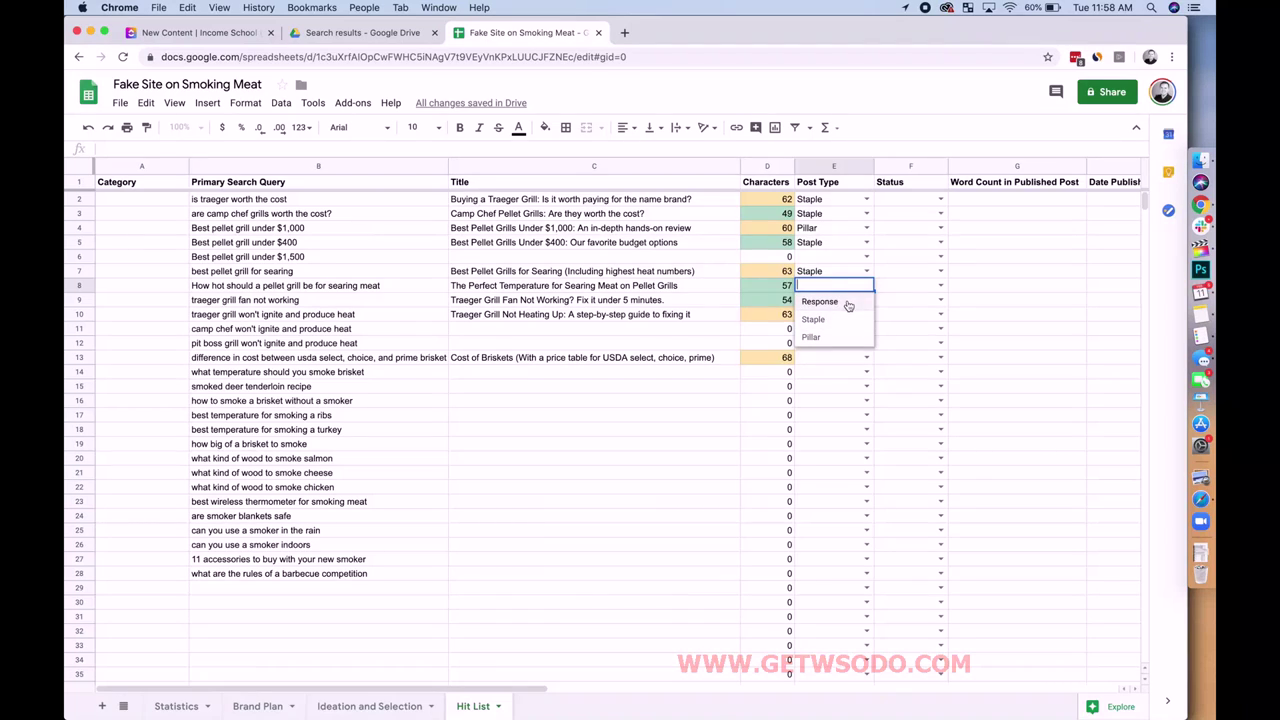
{"action": "left_click", "coordinate": [848, 302]}
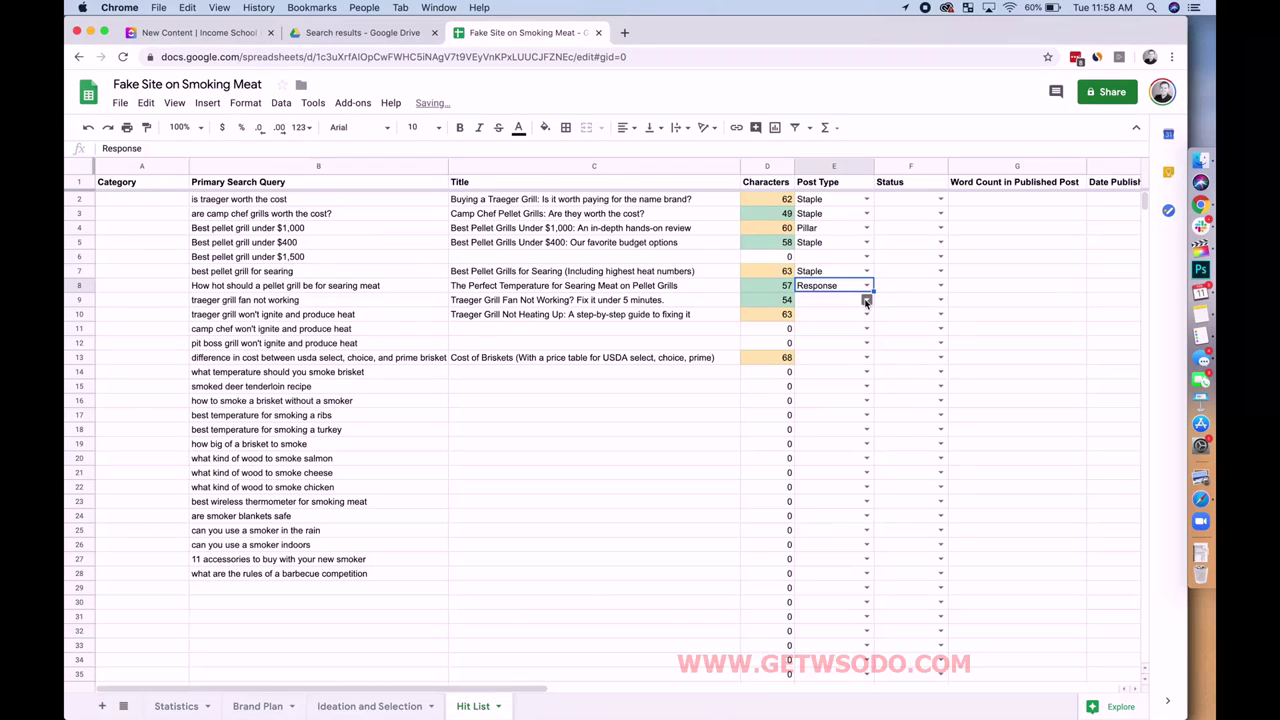
{"action": "left_click", "coordinate": [866, 300]}
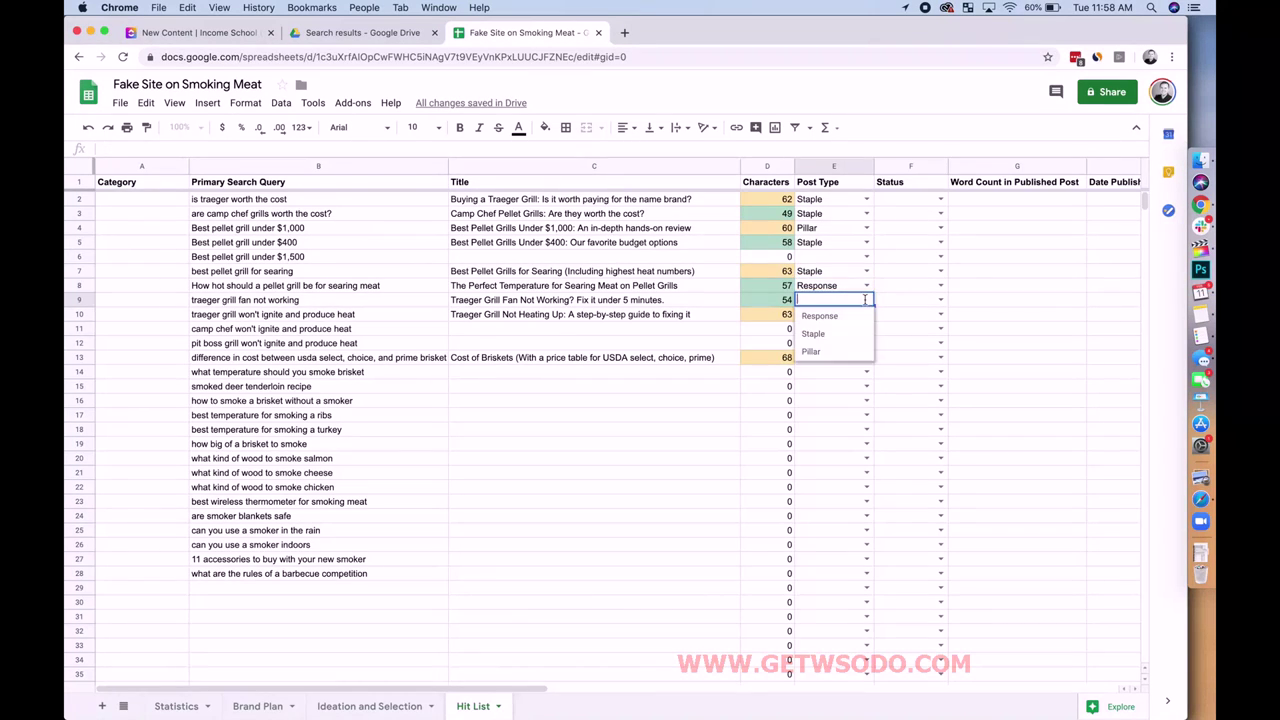
{"action": "left_click", "coordinate": [848, 318]}
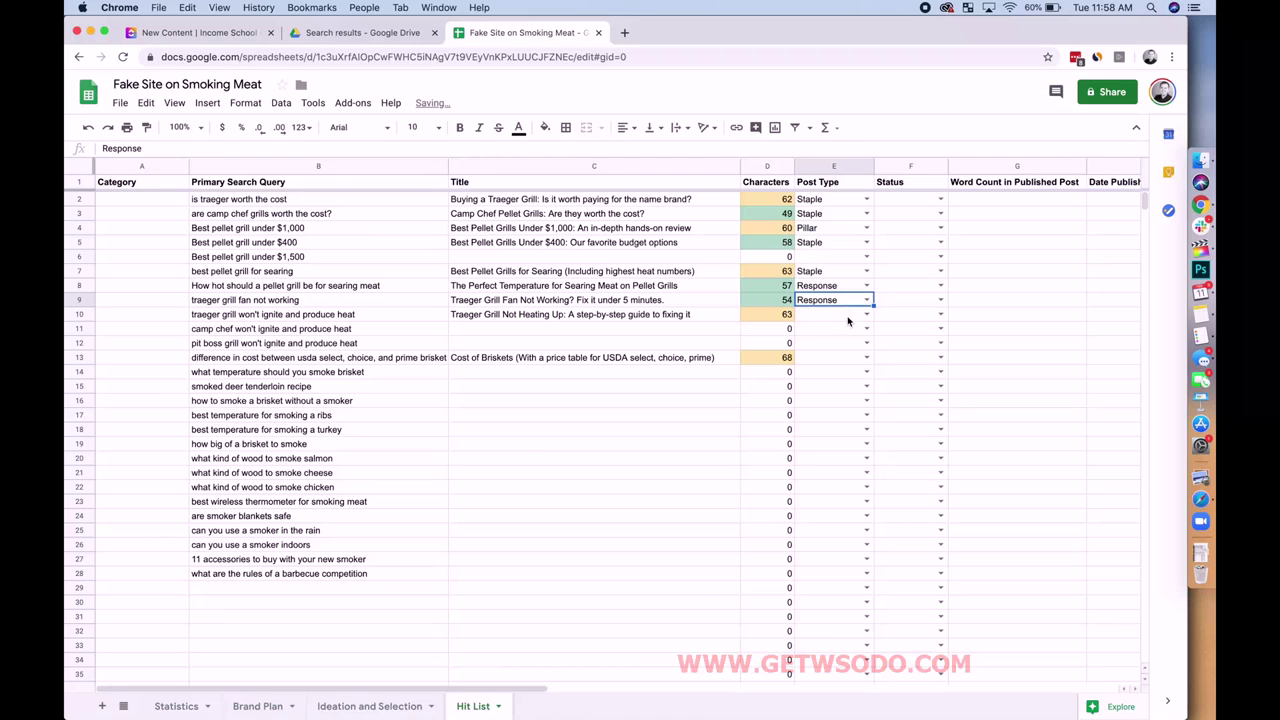